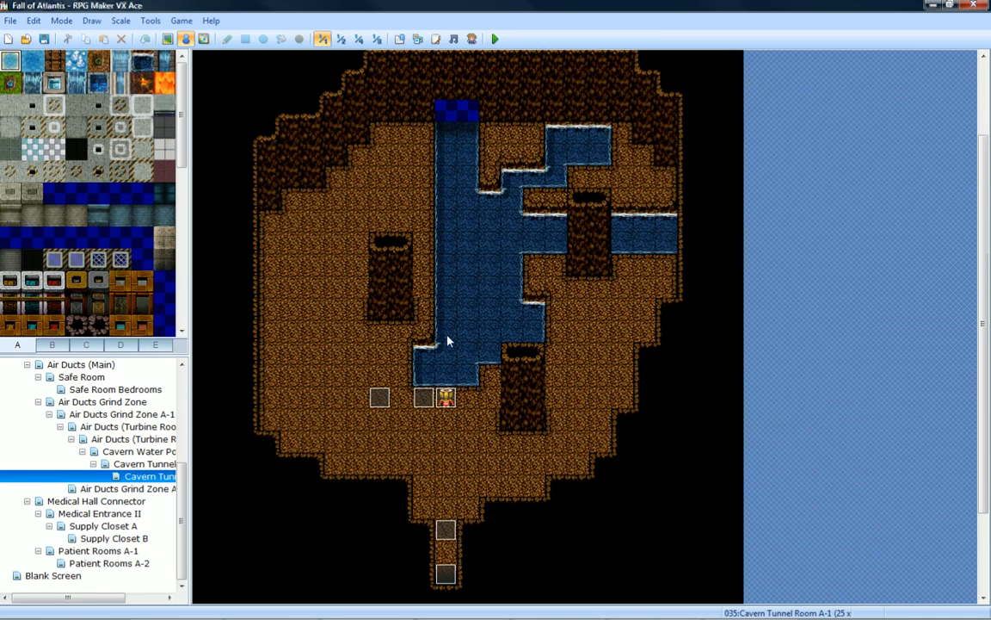
Look over the Cavern Tunnel Fork map and return to the Cavern Tunnel Room A-1 map.
scroll(496, 275, down, 3)
click(142, 464)
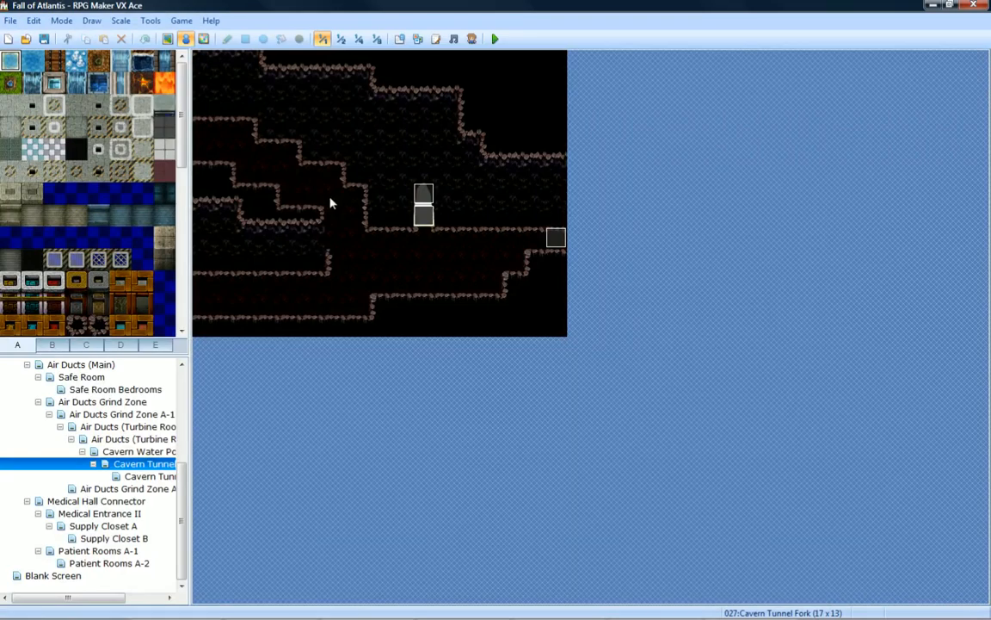
click(148, 475)
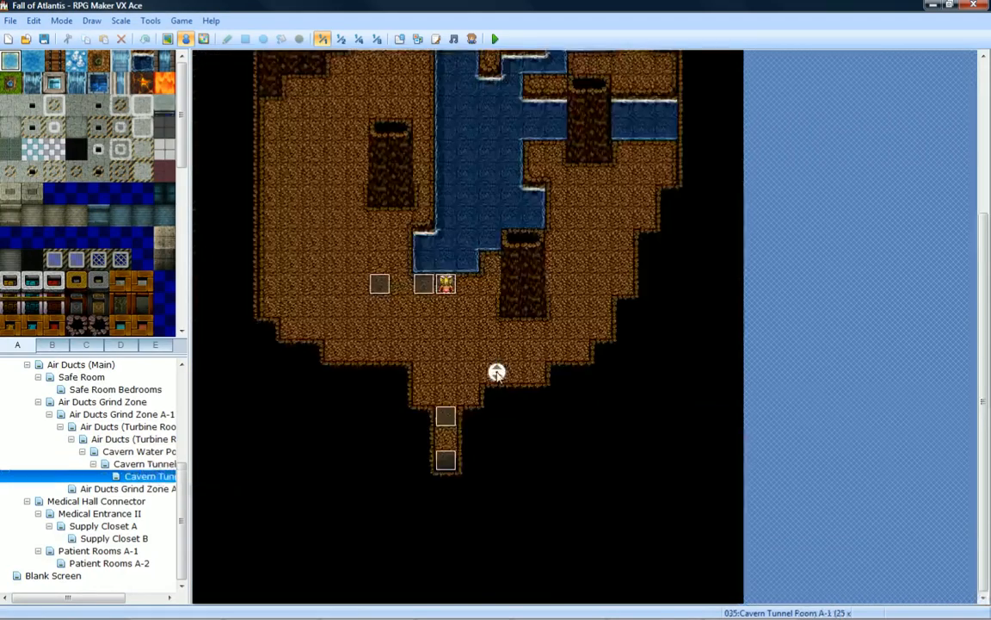
scroll(473, 327, up, 5)
scroll(456, 276, down, 2)
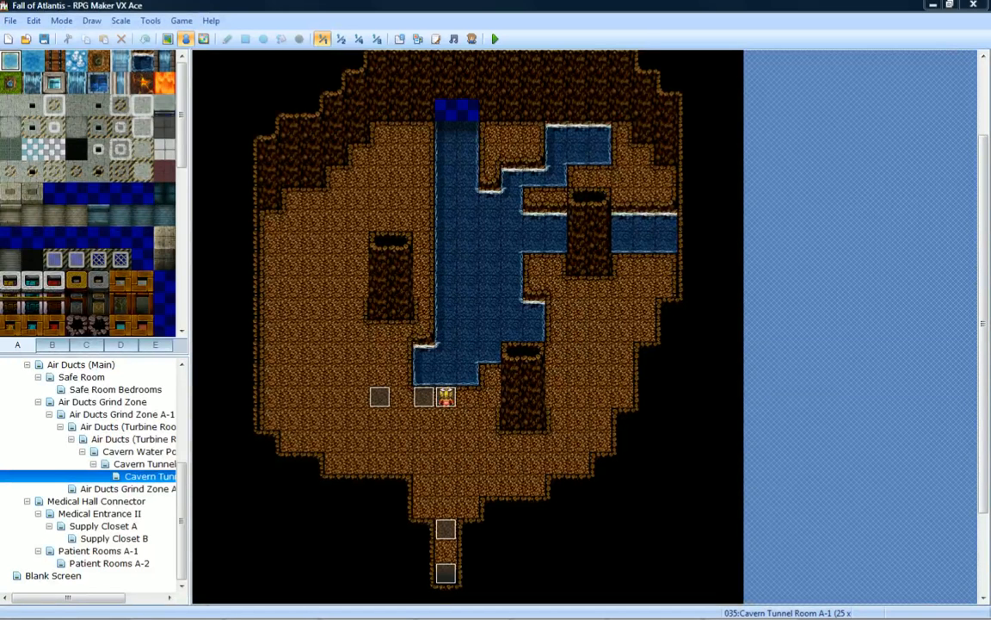
middle_drag(256, 306, 316, 363)
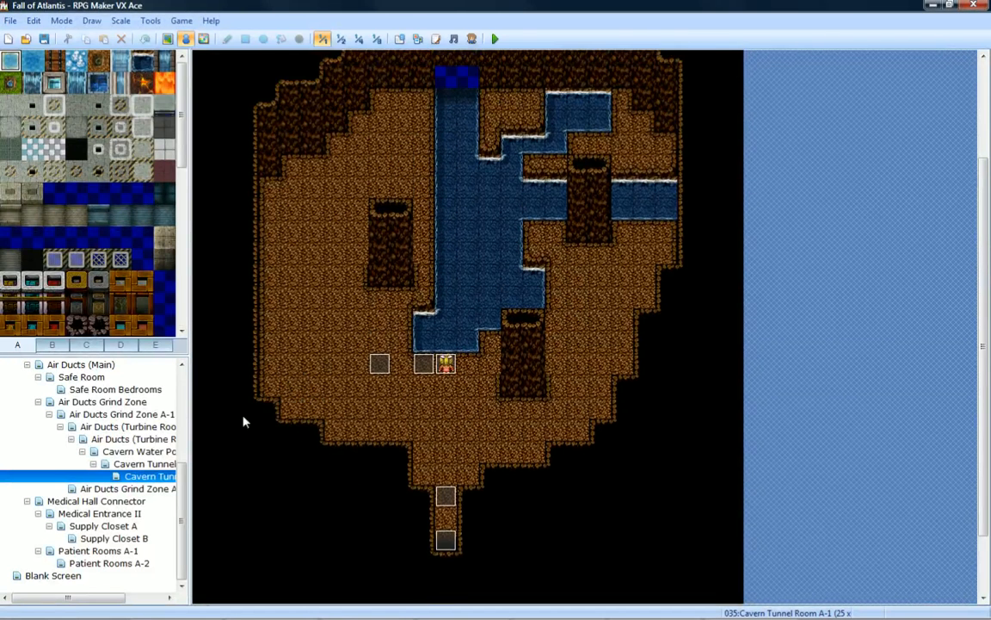
Open the 4 Square map and copy the event at 030,034.
scroll(163, 439, up, 5)
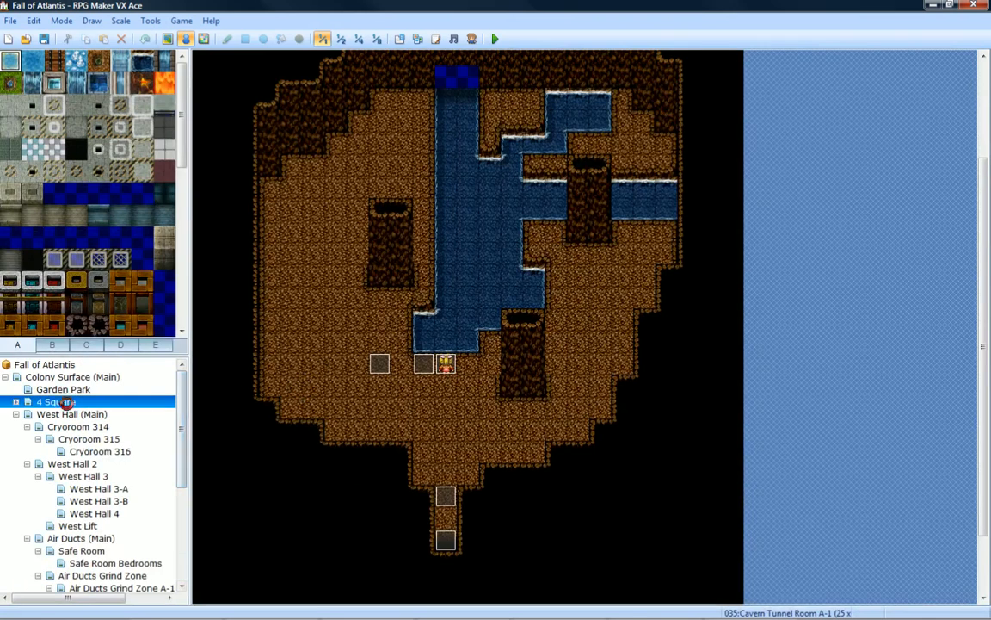
click(68, 403)
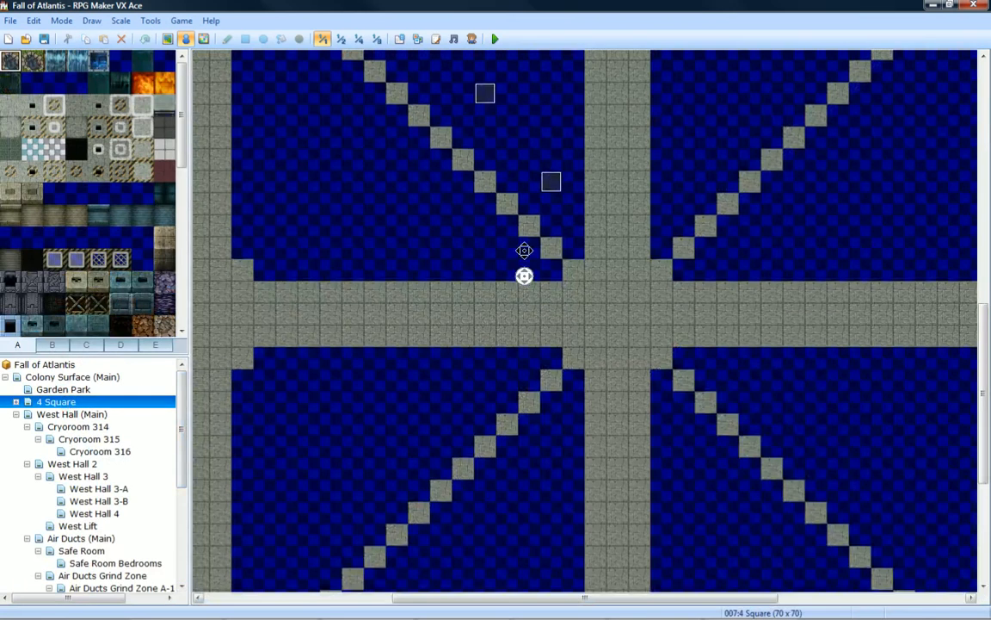
scroll(525, 281, up, 1)
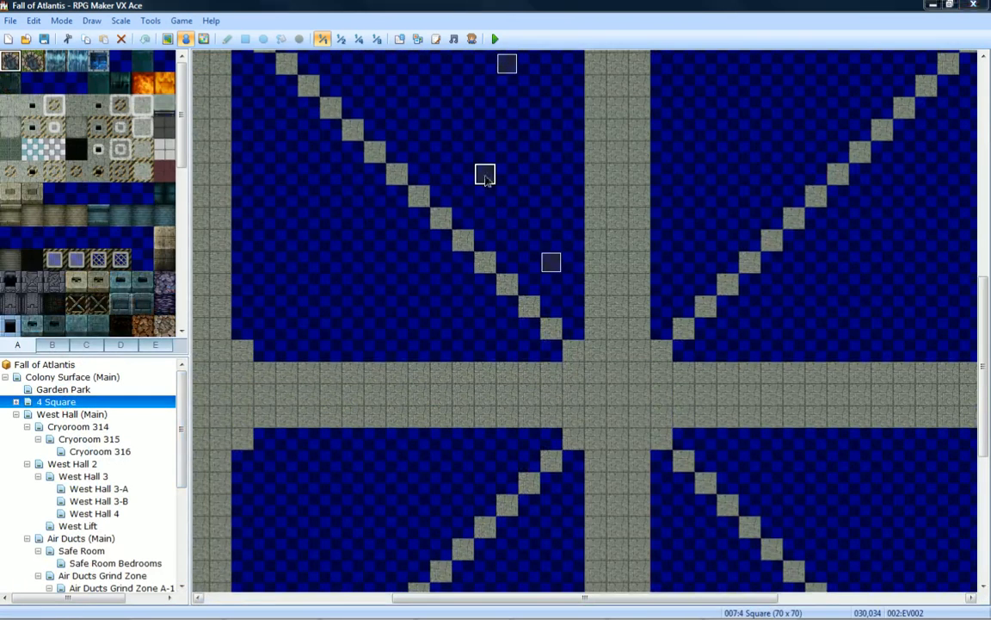
double_click(485, 175)
key(Escape)
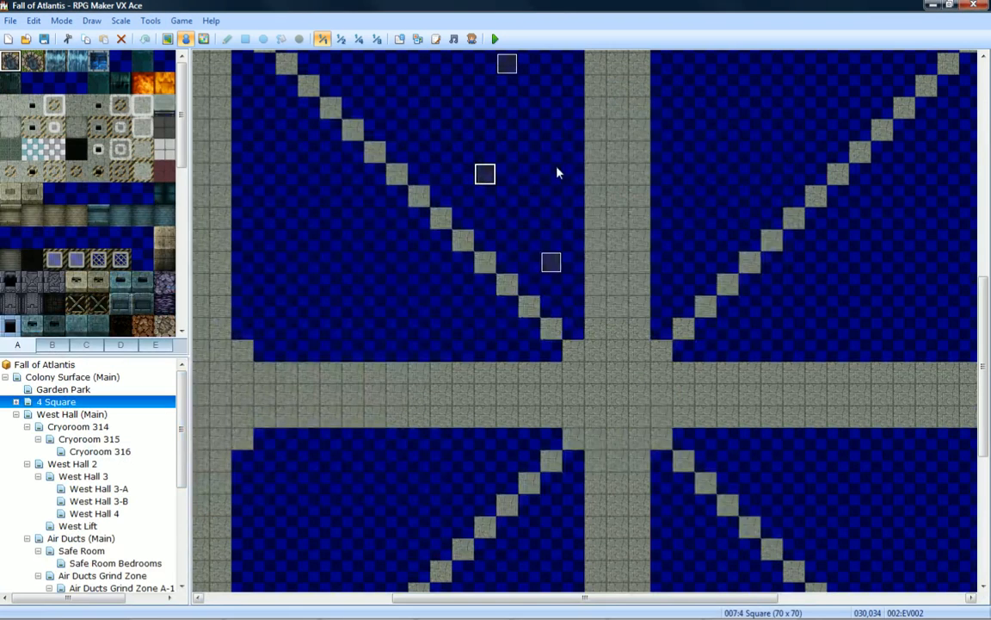
Return to the Cavern Tunnel Room A-1 map and paste the copied event at tile 000,033.
click(111, 513)
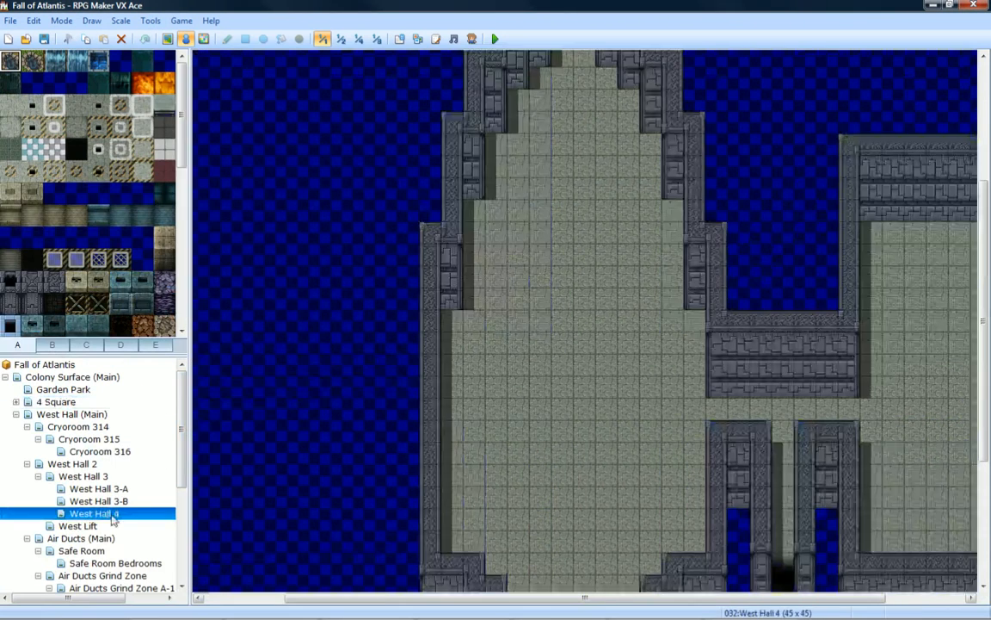
scroll(103, 444, down, 3)
scroll(103, 445, down, 1)
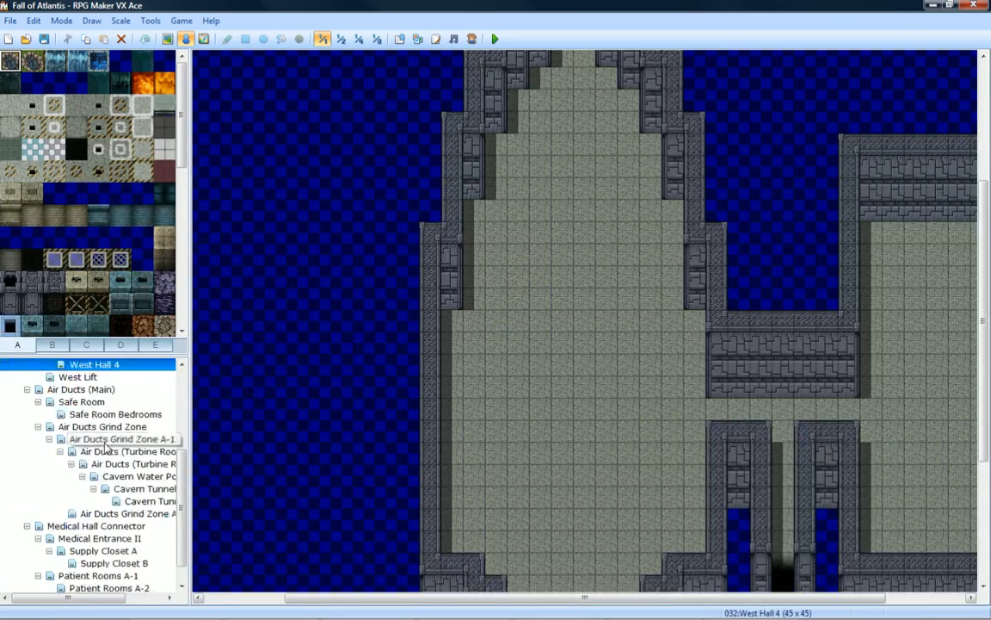
scroll(138, 484, down, 1)
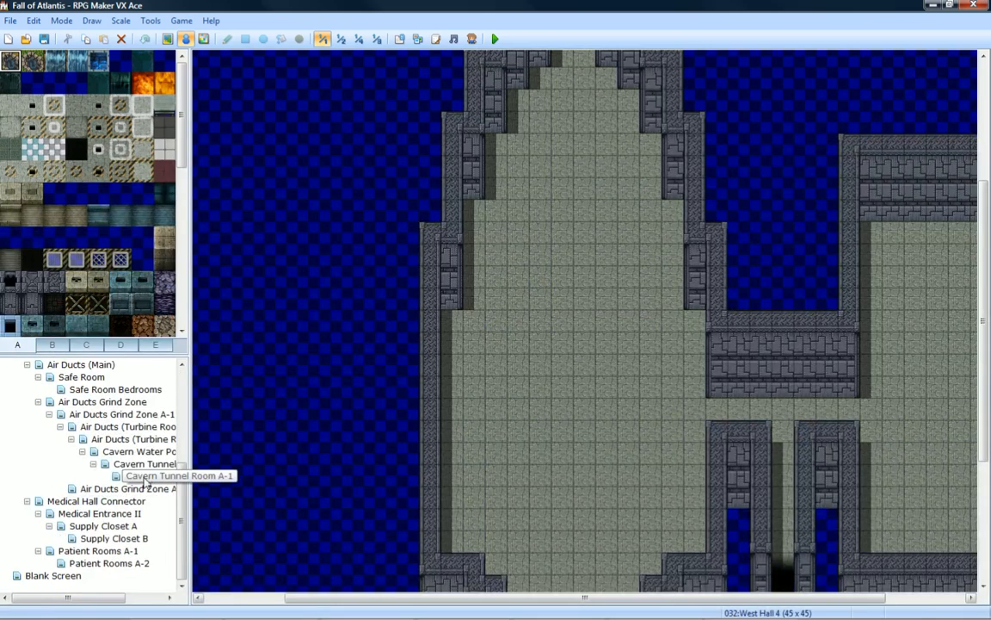
click(134, 475)
scroll(482, 348, down, 3)
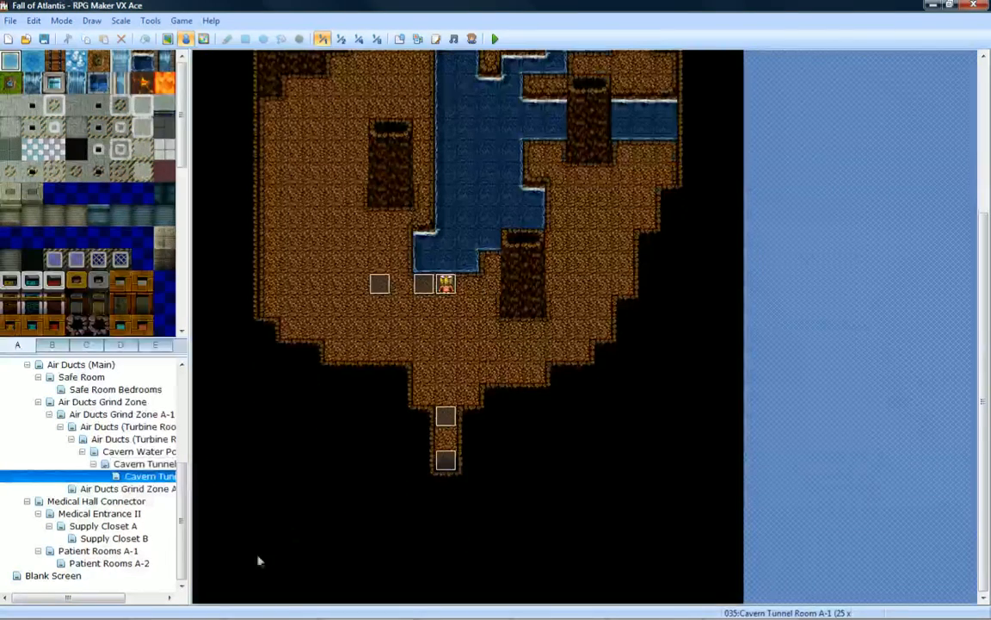
right_click(205, 574)
click(237, 498)
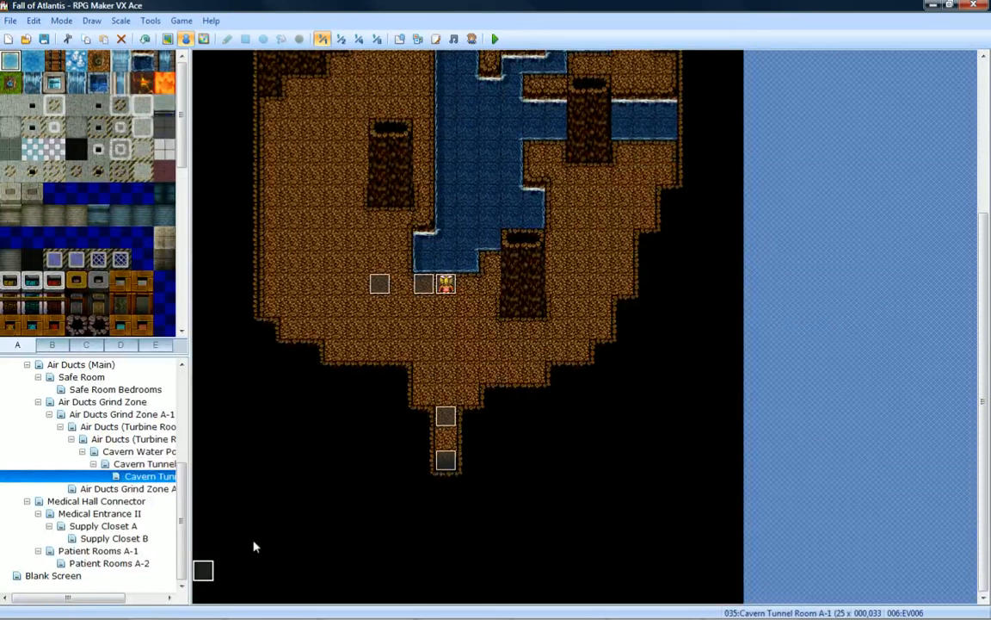
Set the player's starting position to tile 000,034, directly below the pasted event.
right_click(205, 590)
mouse_move(275, 578)
click(365, 524)
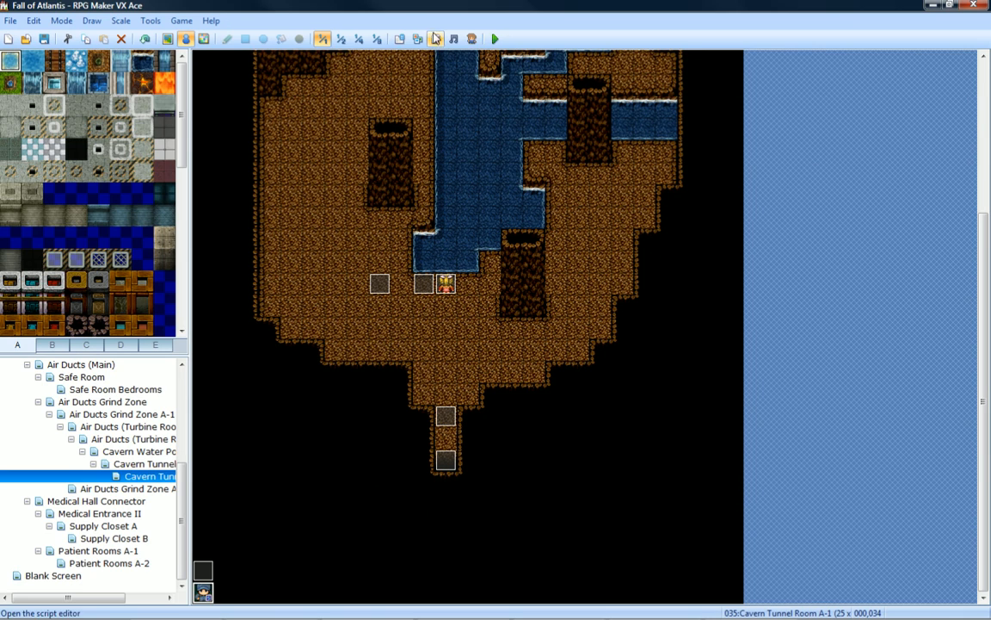
Enable the Transparent ON option in the database's System settings and save the change.
click(400, 39)
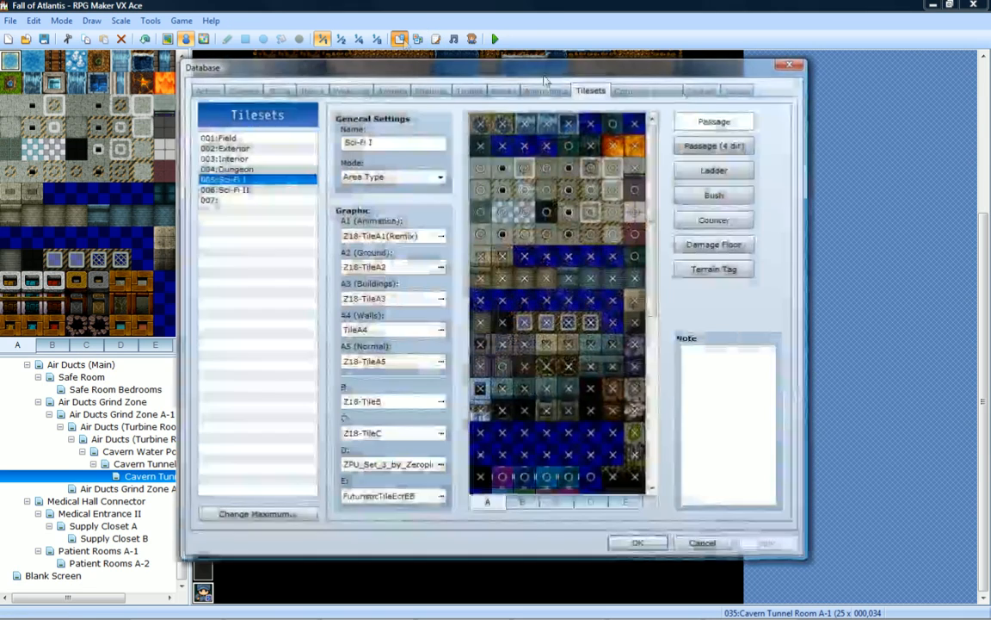
click(701, 90)
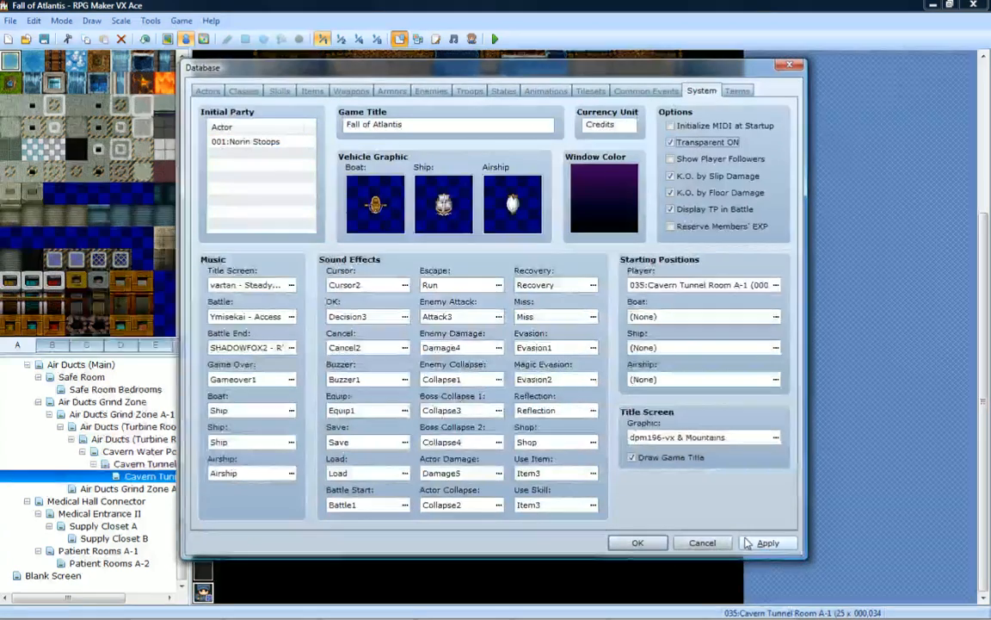
click(638, 542)
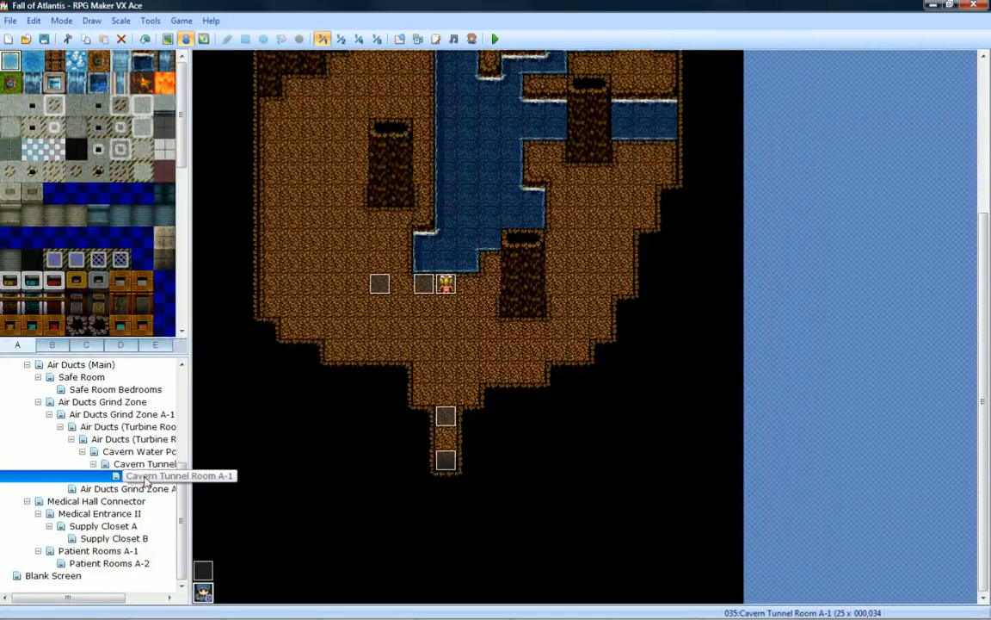
Open the map properties of Cavern Tunnel Room A-1 and launch the Calculator.
right_click(137, 483)
click(196, 330)
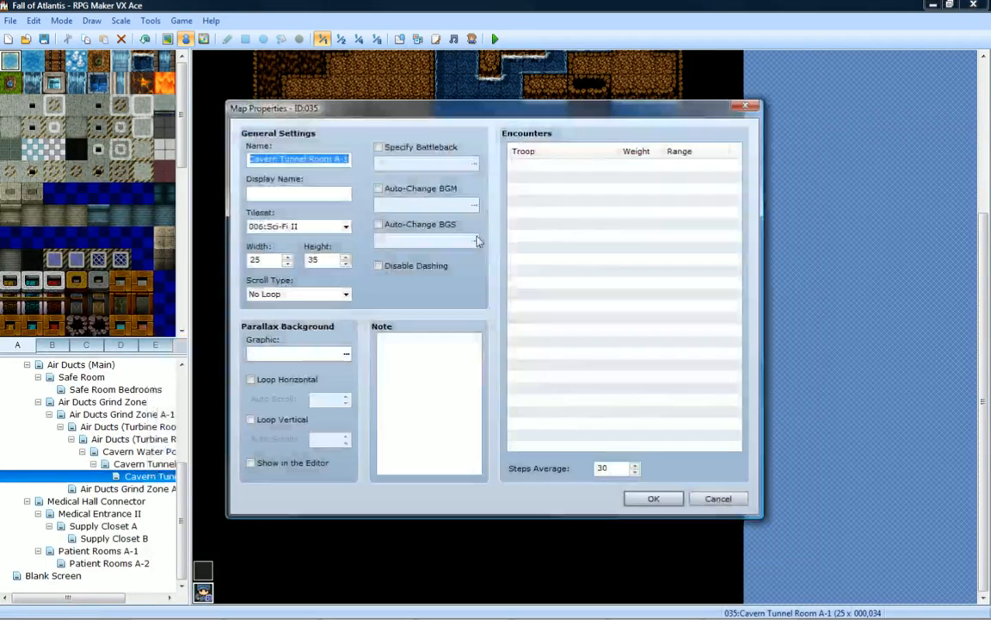
mouse_move(671, 618)
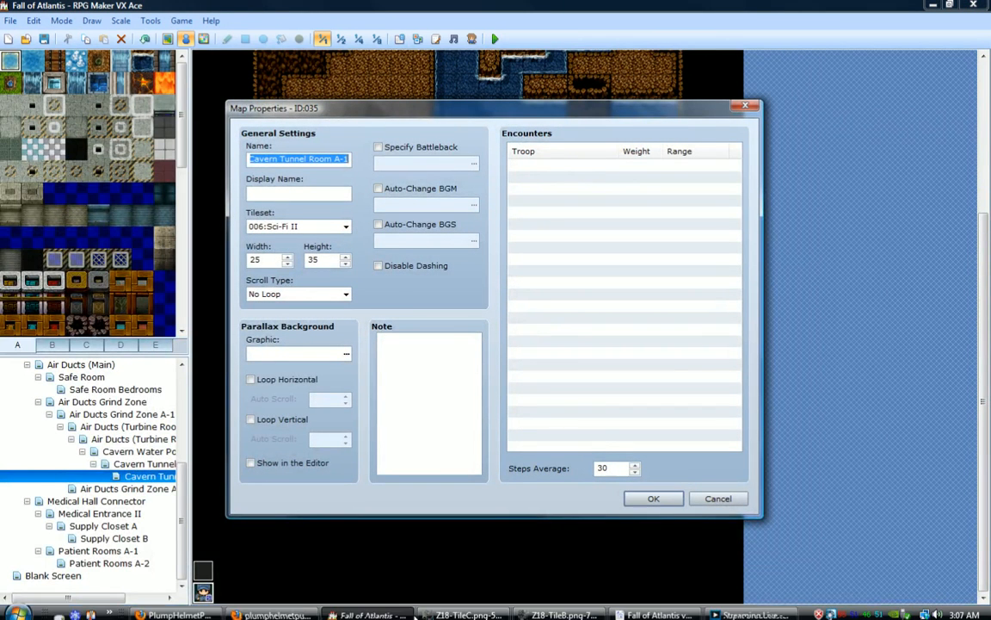
click(18, 611)
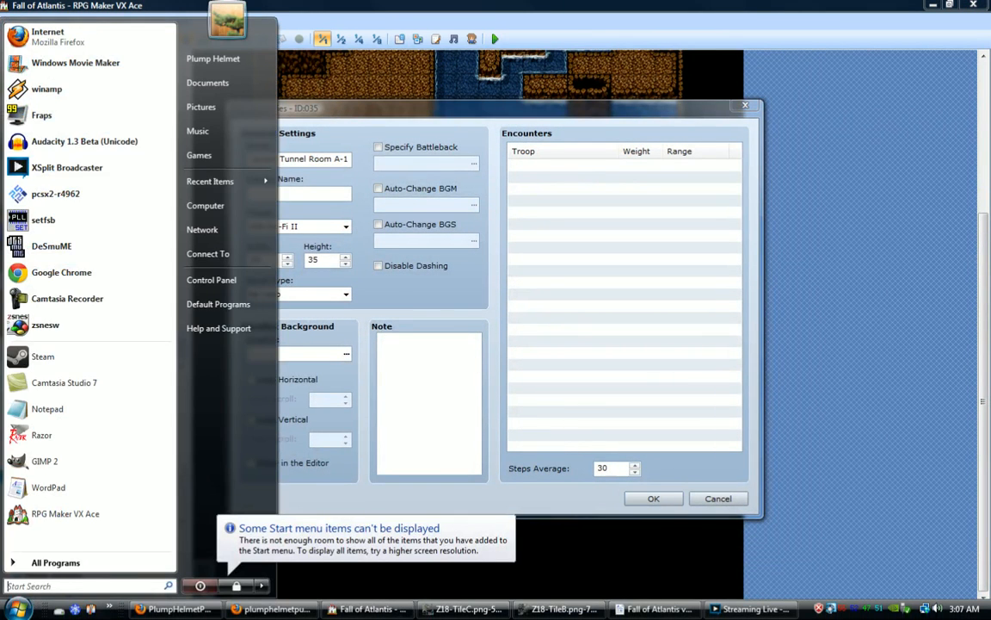
text(calc)
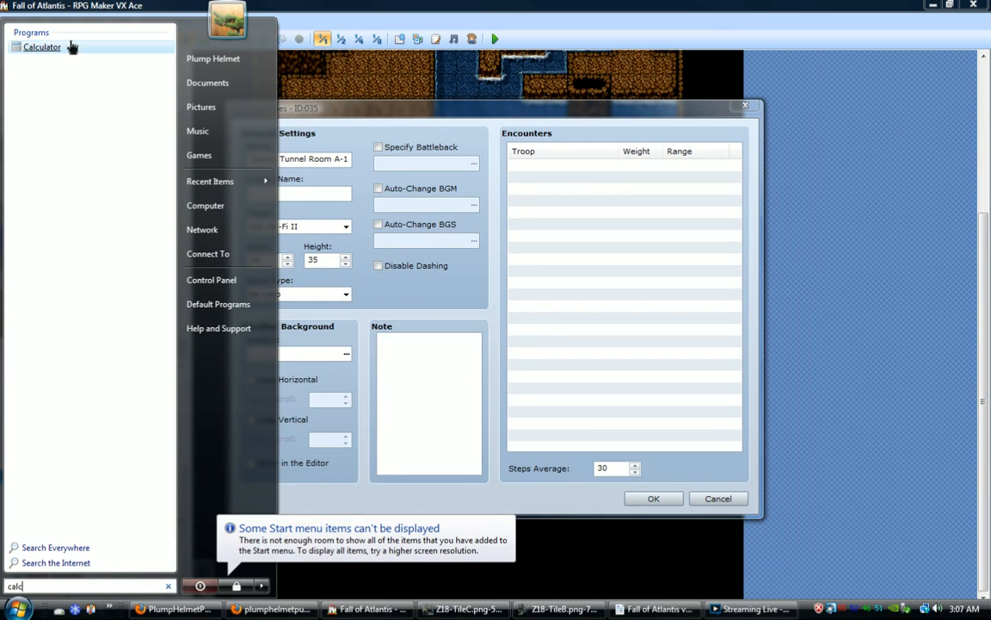
click(74, 49)
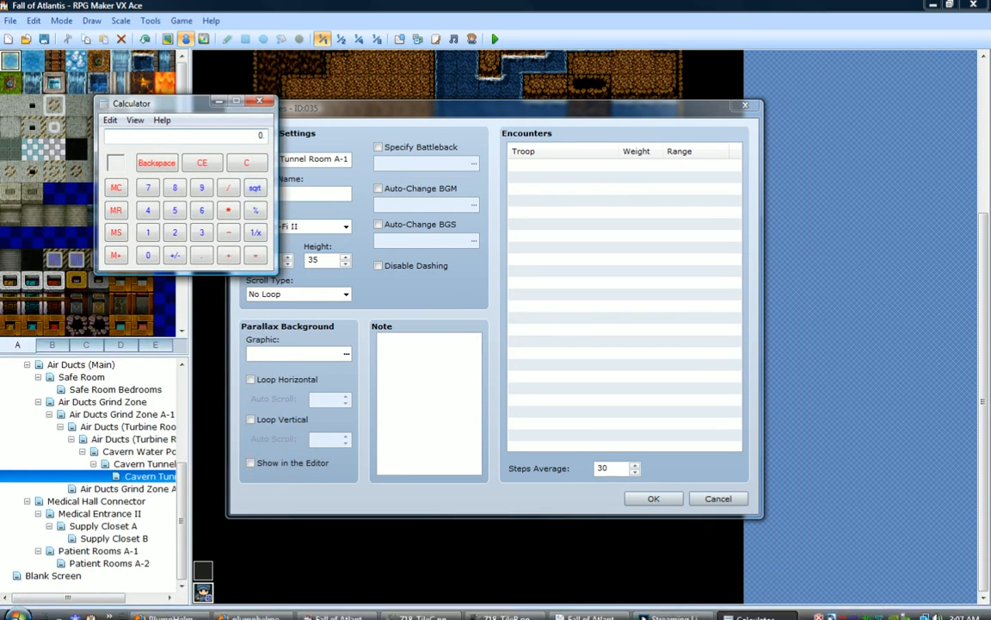
Switch to GIMP and open Blank.png from the Atlantis project's Graphics System folder.
click(423, 609)
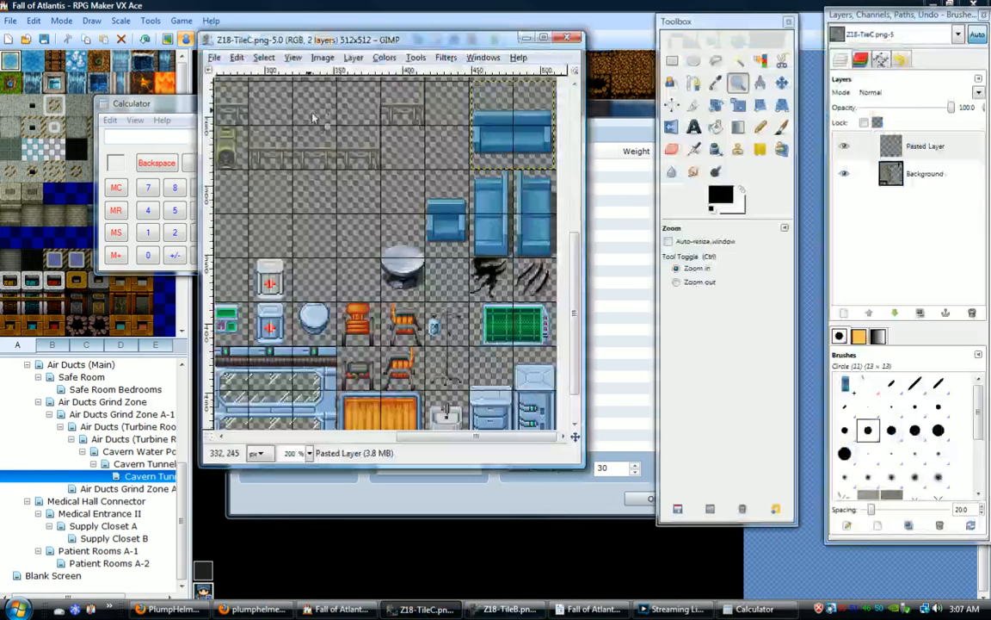
click(213, 57)
click(221, 103)
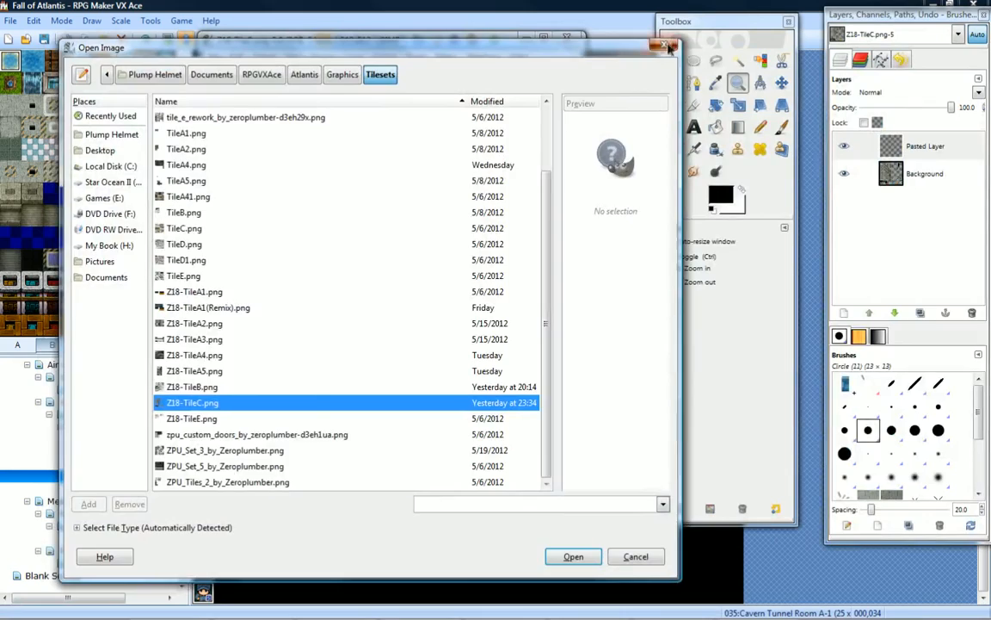
click(667, 47)
click(213, 56)
click(243, 103)
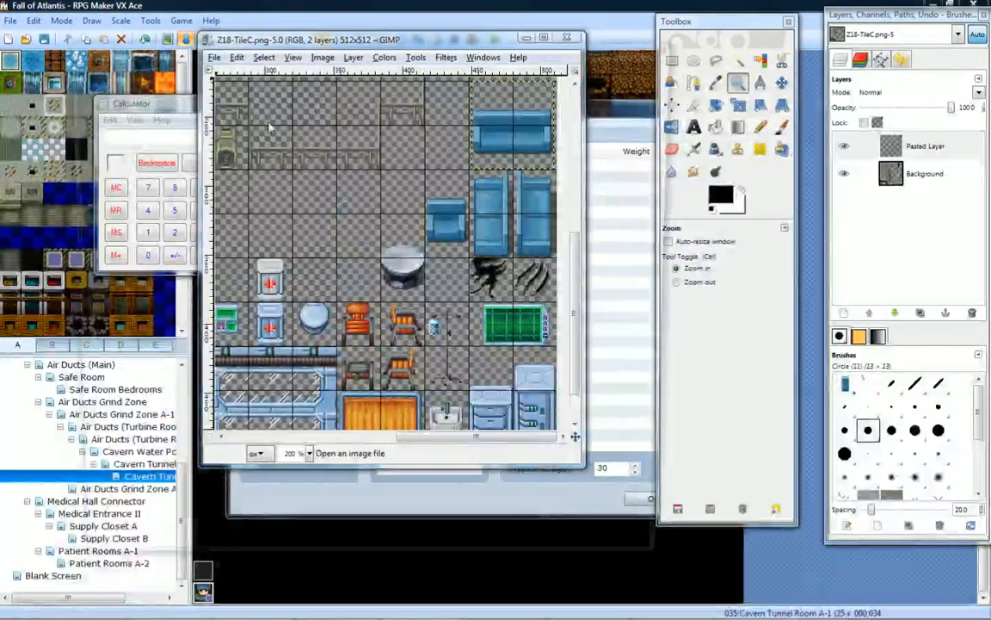
click(302, 74)
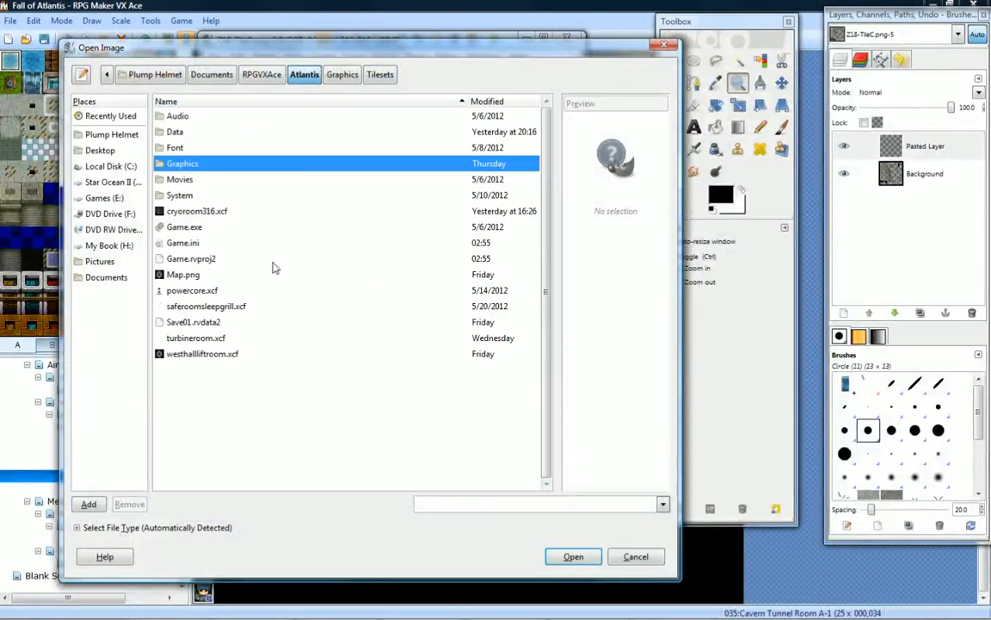
click(176, 169)
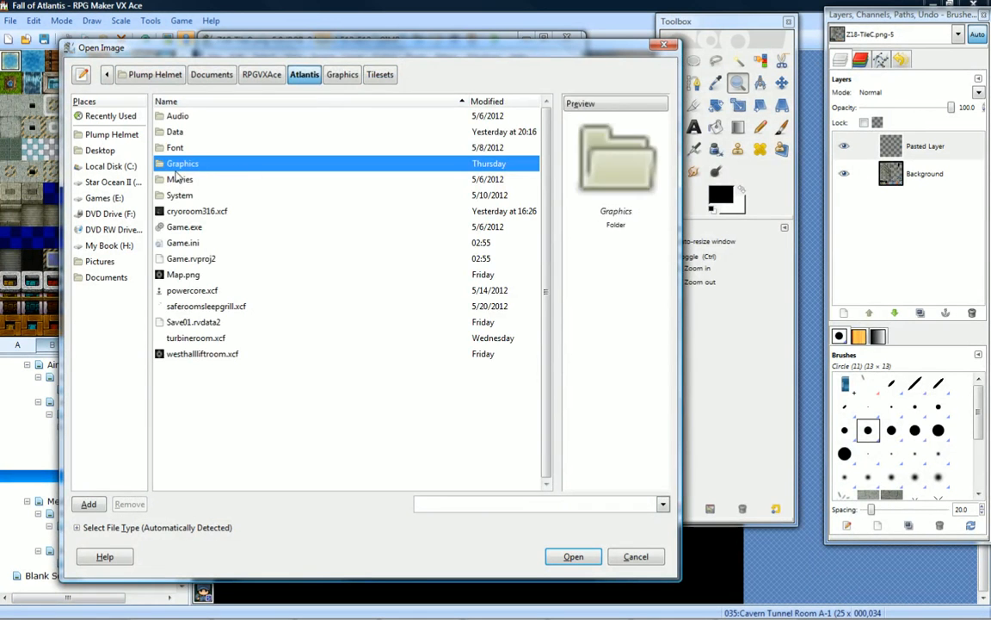
double_click(176, 171)
double_click(188, 320)
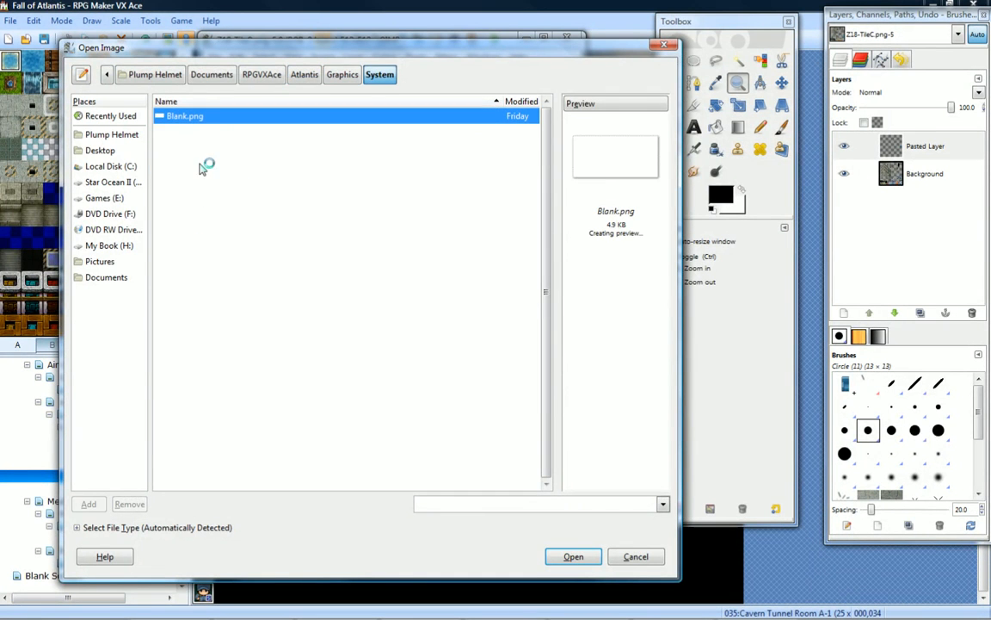
double_click(183, 117)
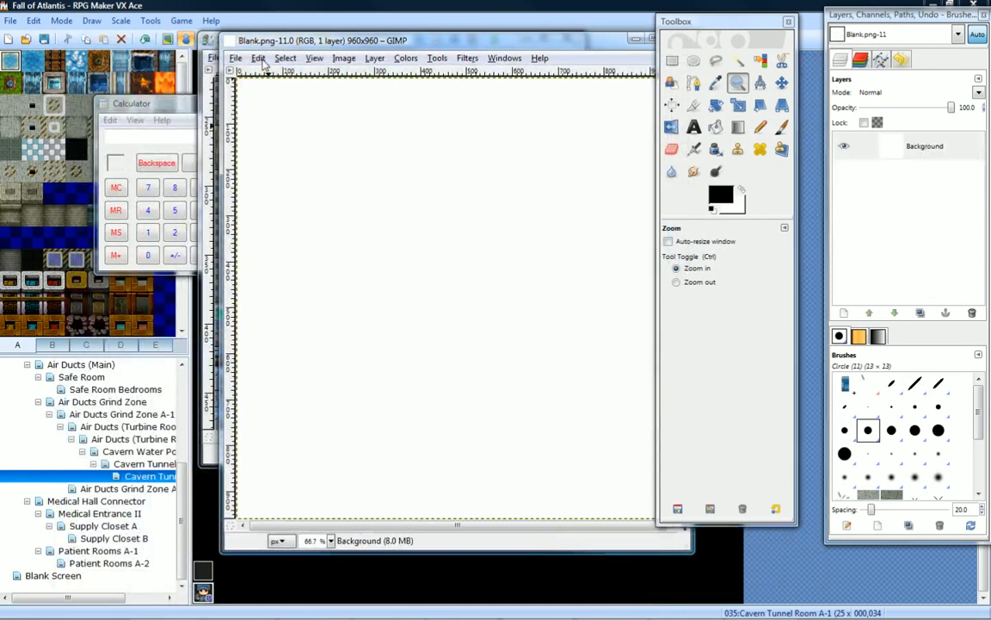
Calculate 25*32 and enter 800 pixels as the new canvas width of Blank.png.
click(343, 59)
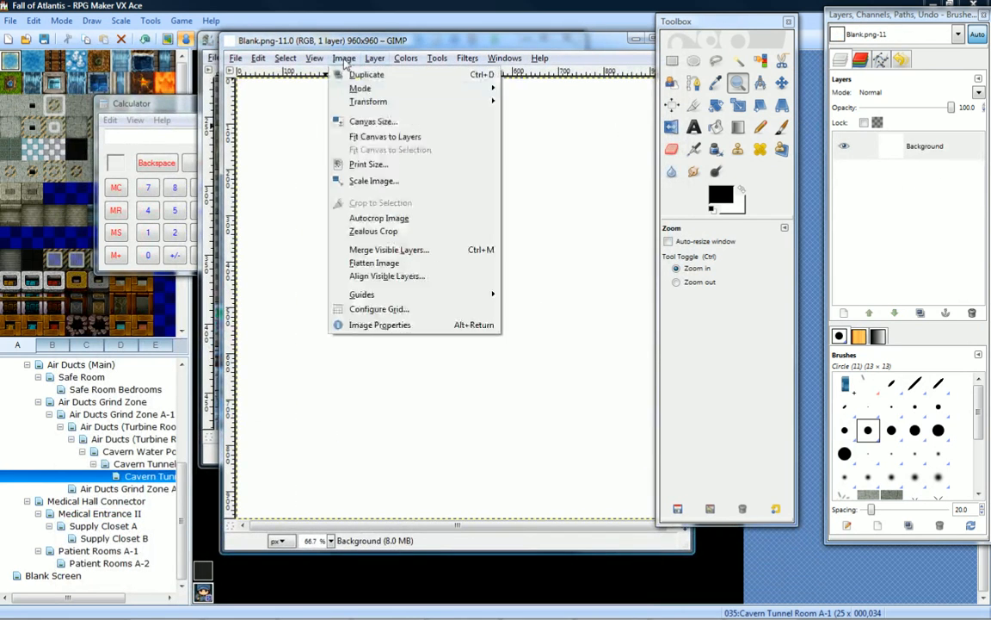
click(361, 121)
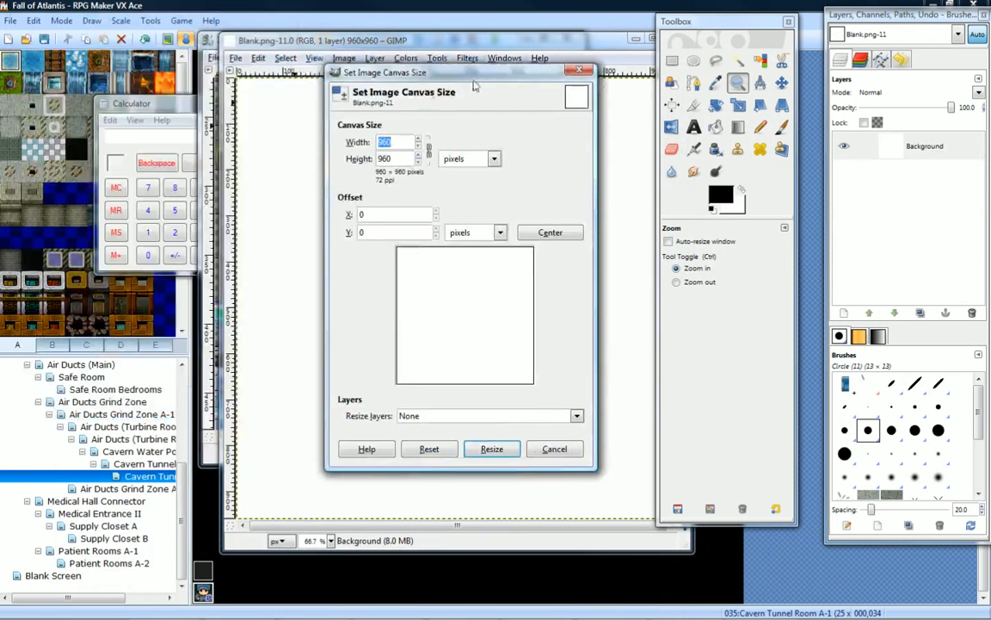
drag(164, 101, 150, 195)
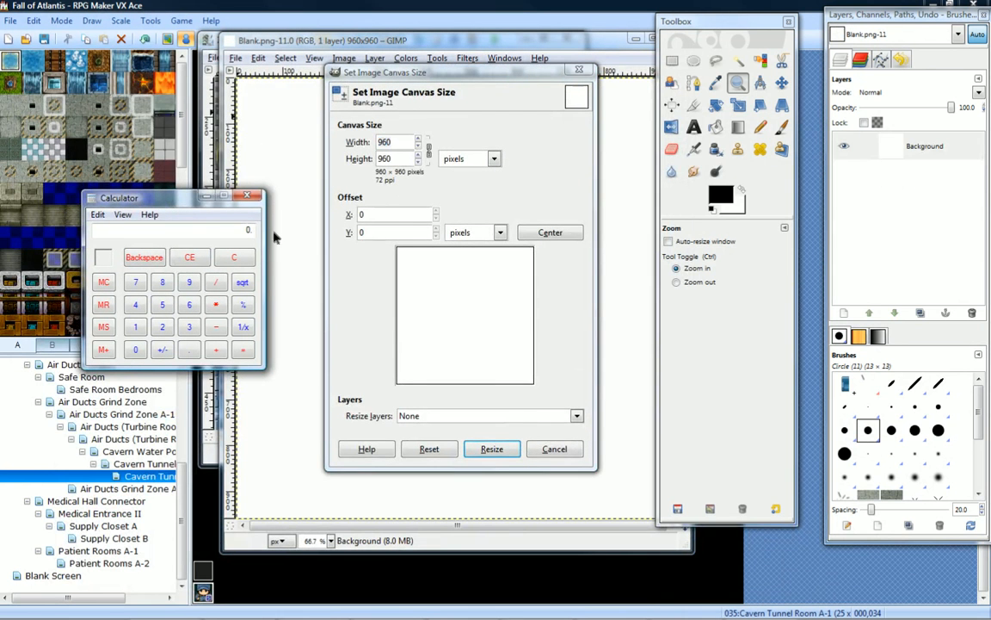
text(25*32=)
click(359, 143)
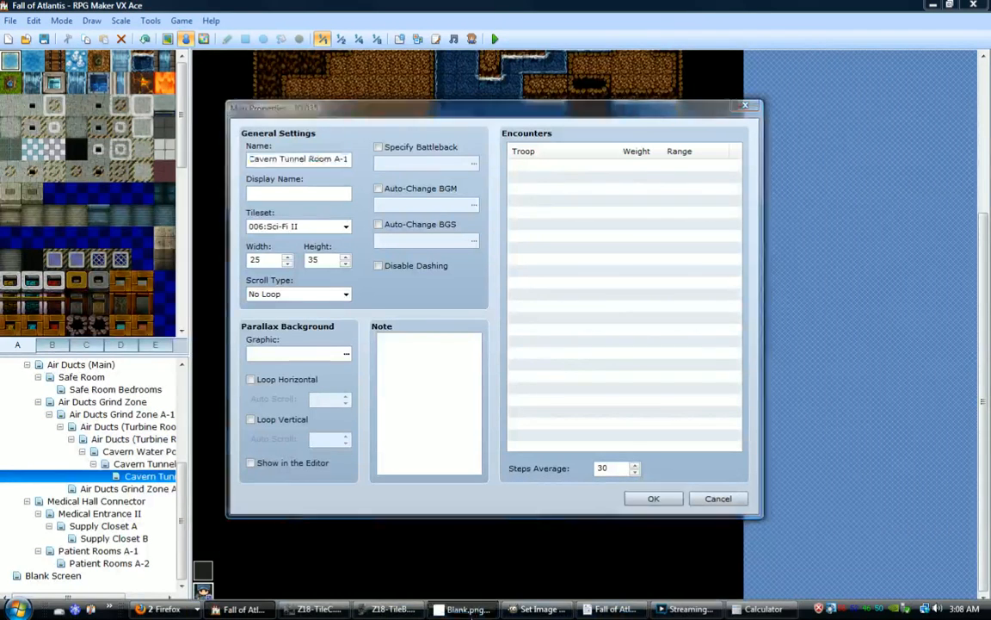
Calculate 35*32, unlink the canvas dimensions, and resize the Blank.png canvas with a height of 1120 pixels.
click(467, 609)
click(762, 609)
text(35*32=)
click(386, 158)
click(430, 151)
drag(400, 159, 367, 162)
text(112)
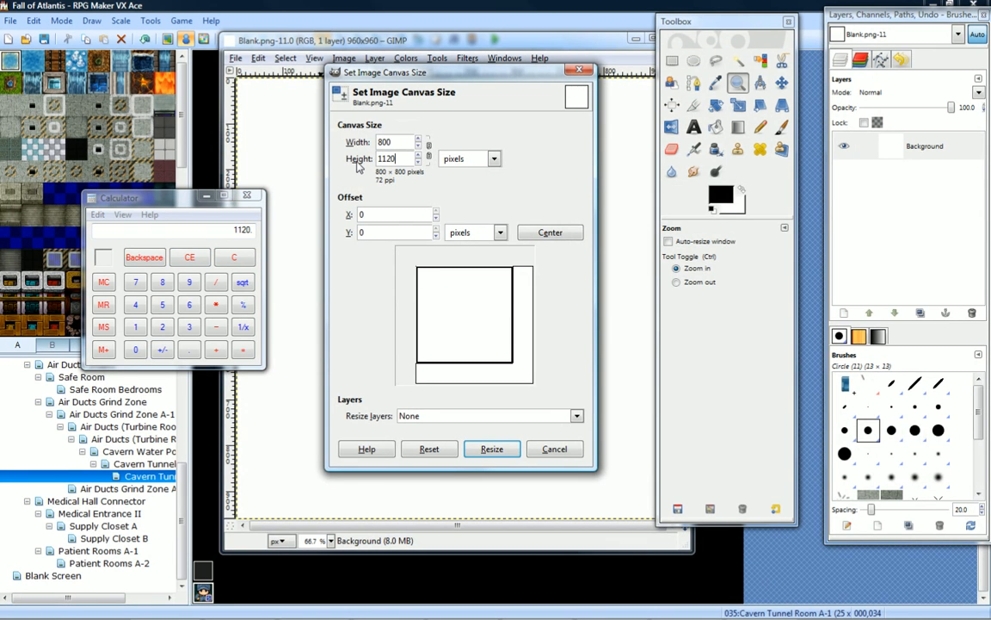
text(0)
click(509, 450)
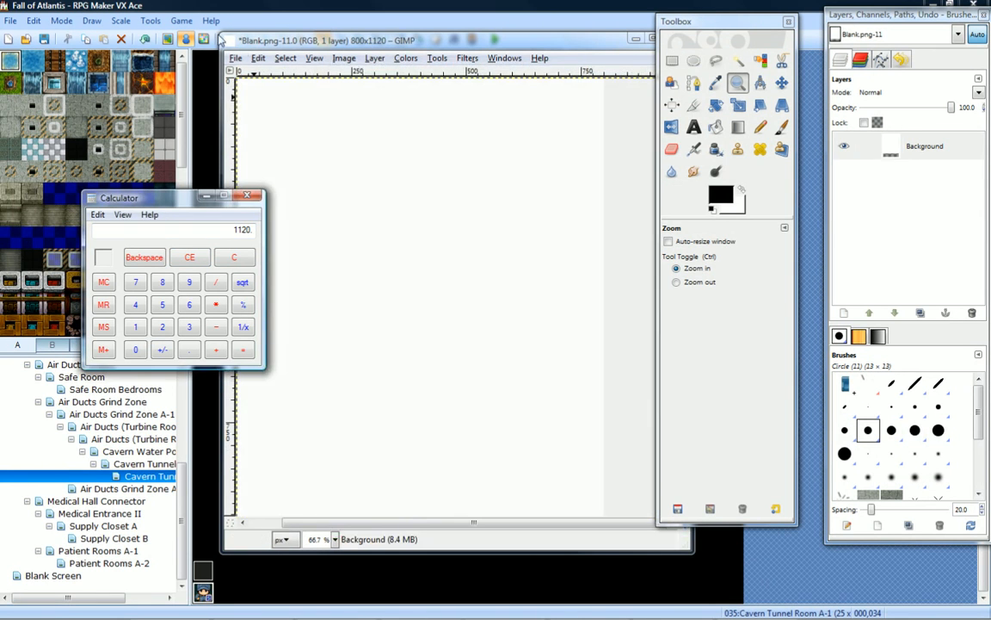
Save the resized Blank.png, exporting it with its visible layers merged, and close the Calculator.
click(235, 57)
click(249, 160)
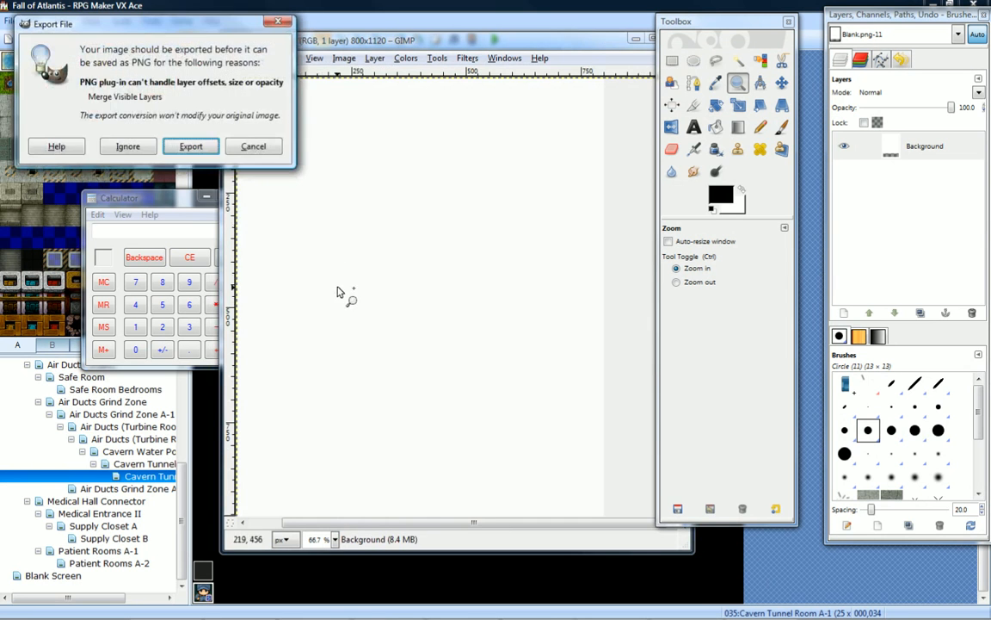
click(190, 146)
click(166, 197)
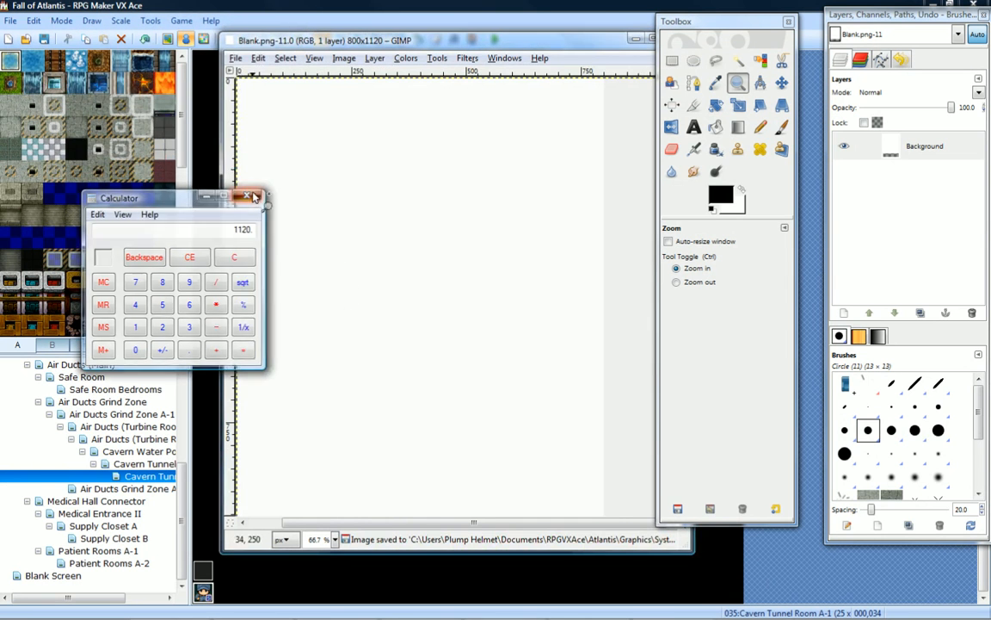
click(253, 197)
Switch to RPG Maker VX Ace and playtest Fall of Atlantis to capture the Cavern Tunnel Room A-1 map.
click(710, 497)
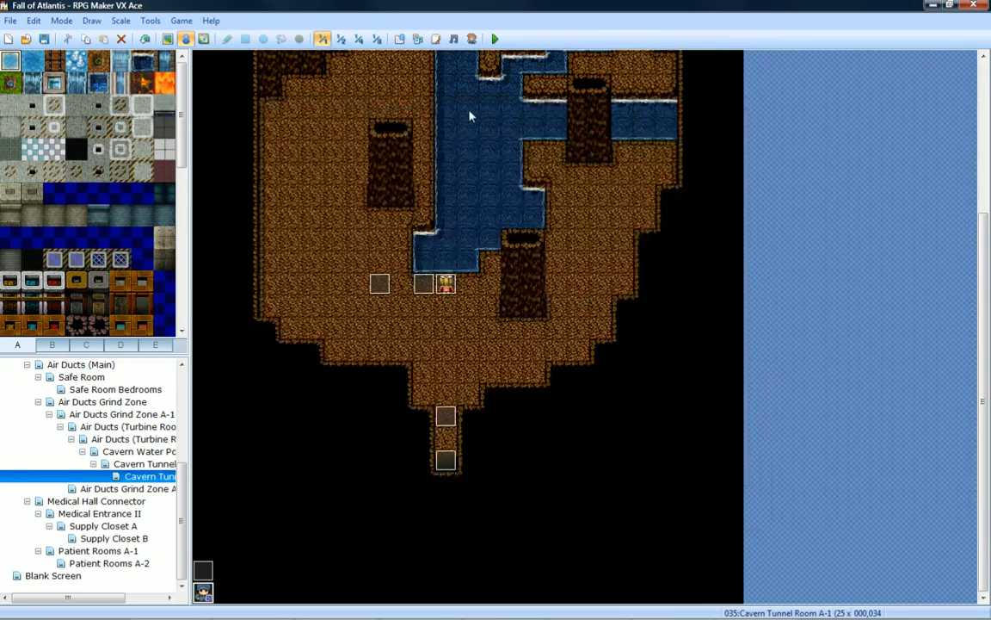
click(495, 39)
key(Return)
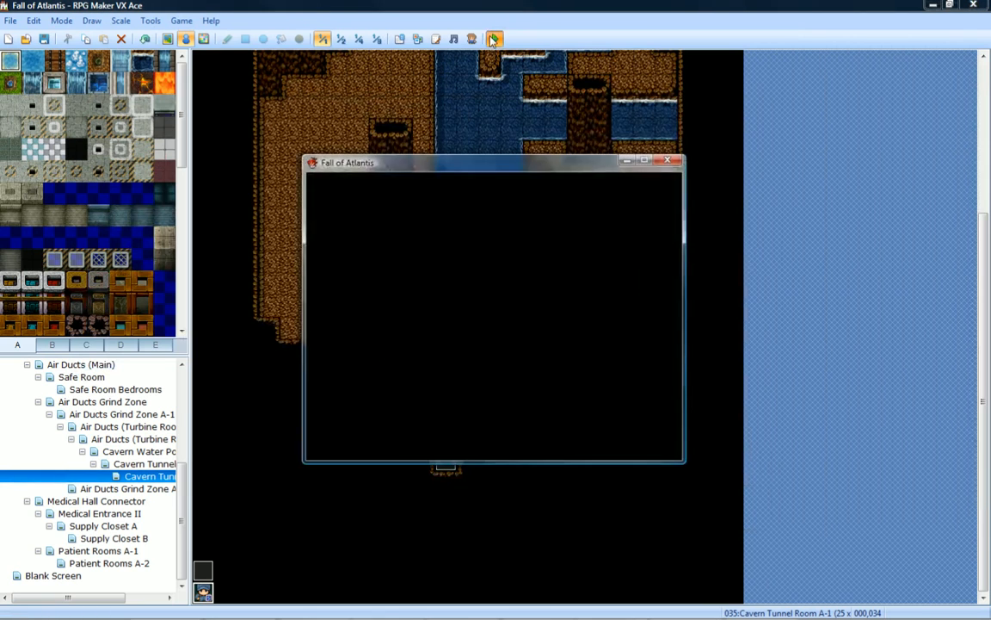
key(Up)
key(Return)
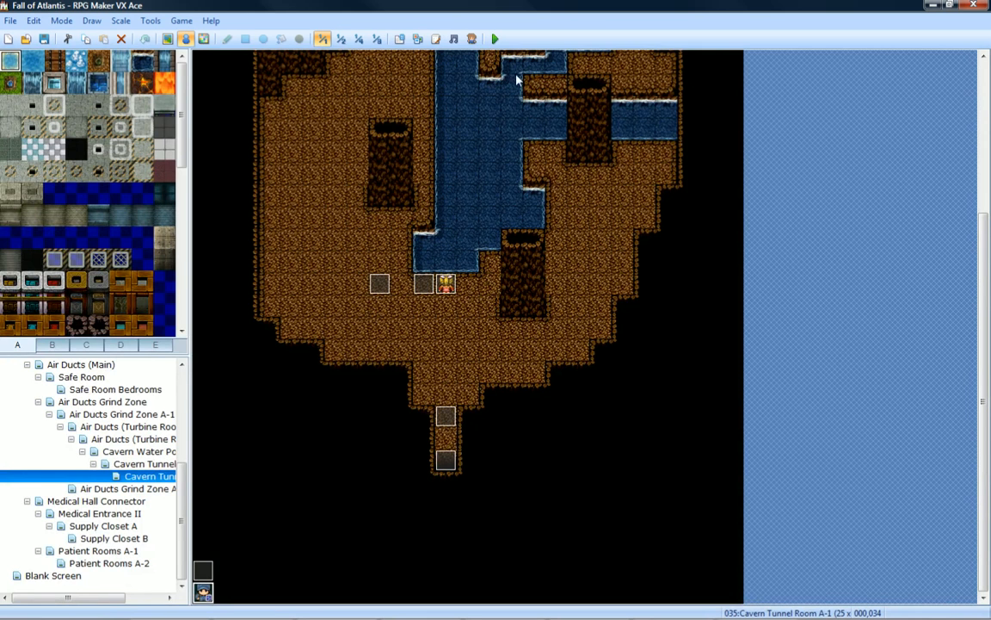
Switch to GIMP, open Map.png from the Atlantis project folder, and close the Z18-TileB.png image.
mouse_move(446, 612)
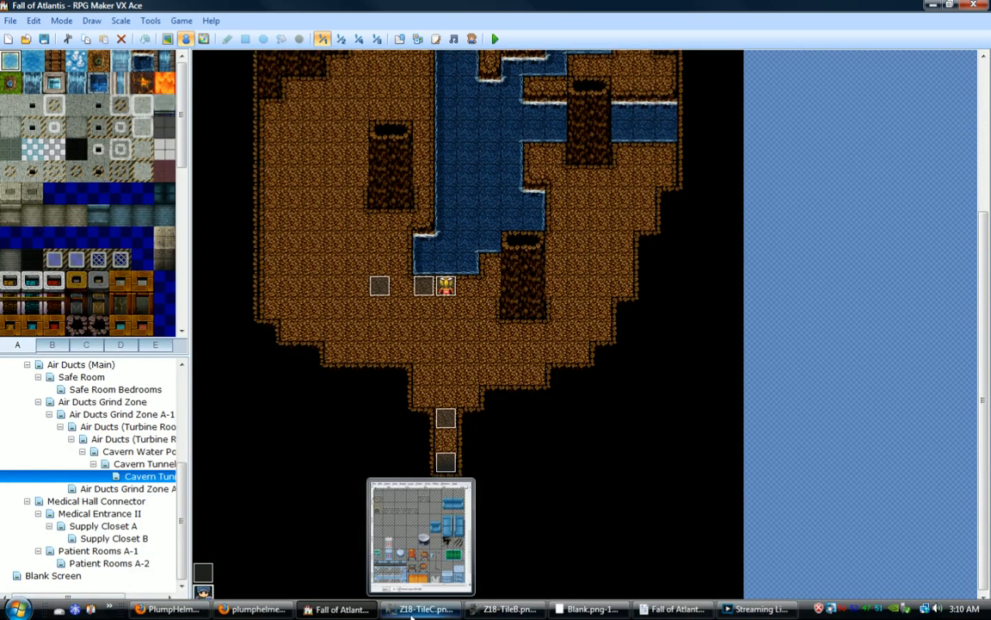
click(534, 610)
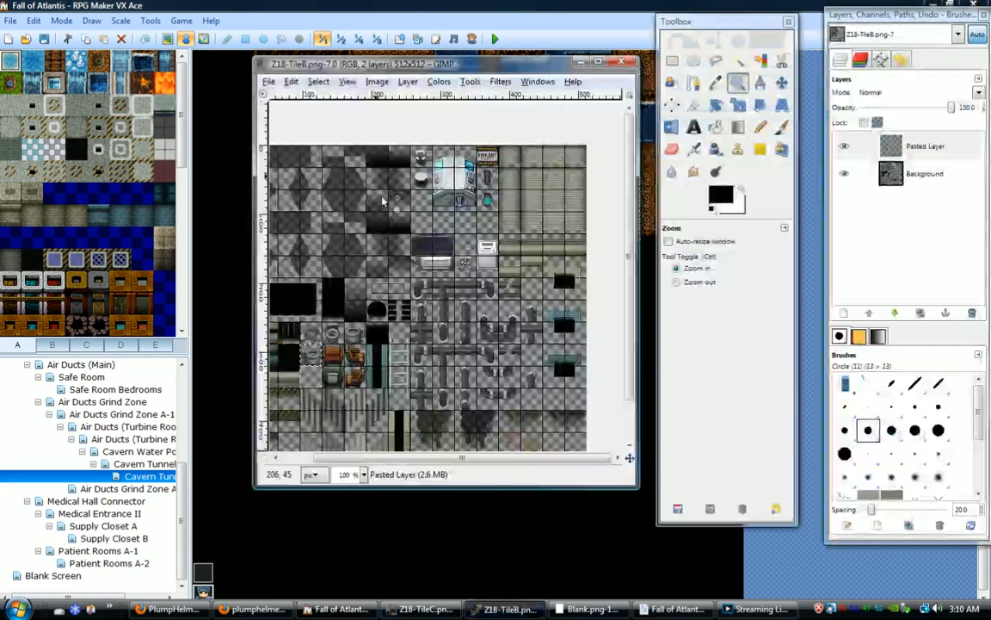
key(ctrl+o)
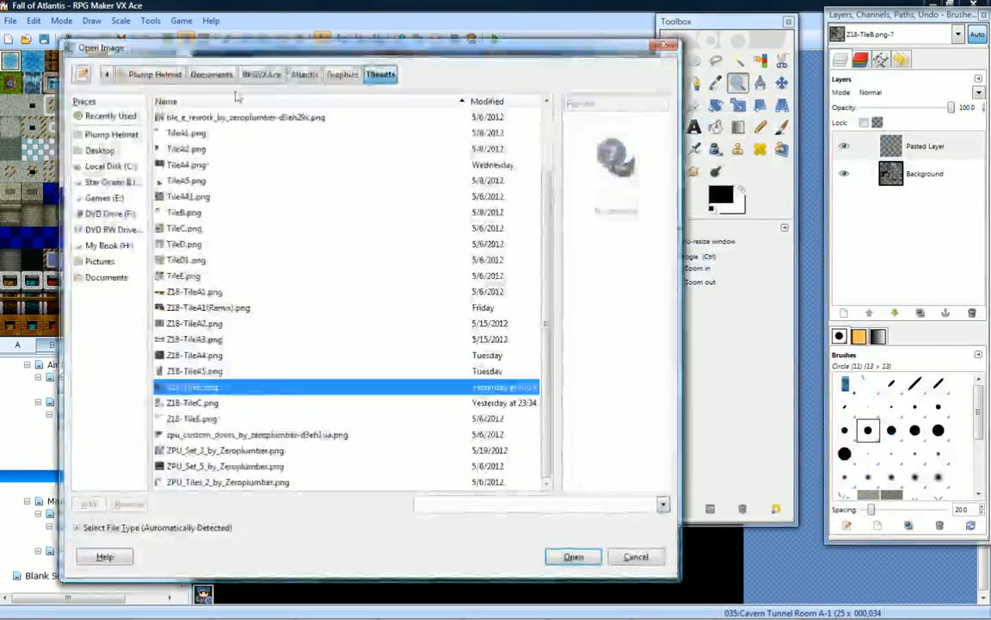
click(304, 74)
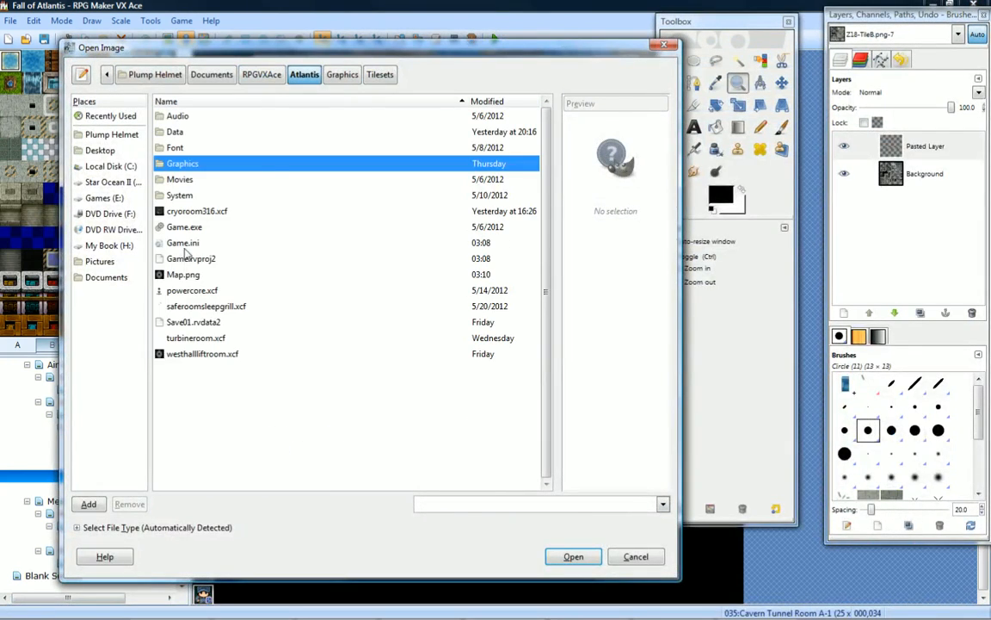
click(189, 276)
double_click(191, 276)
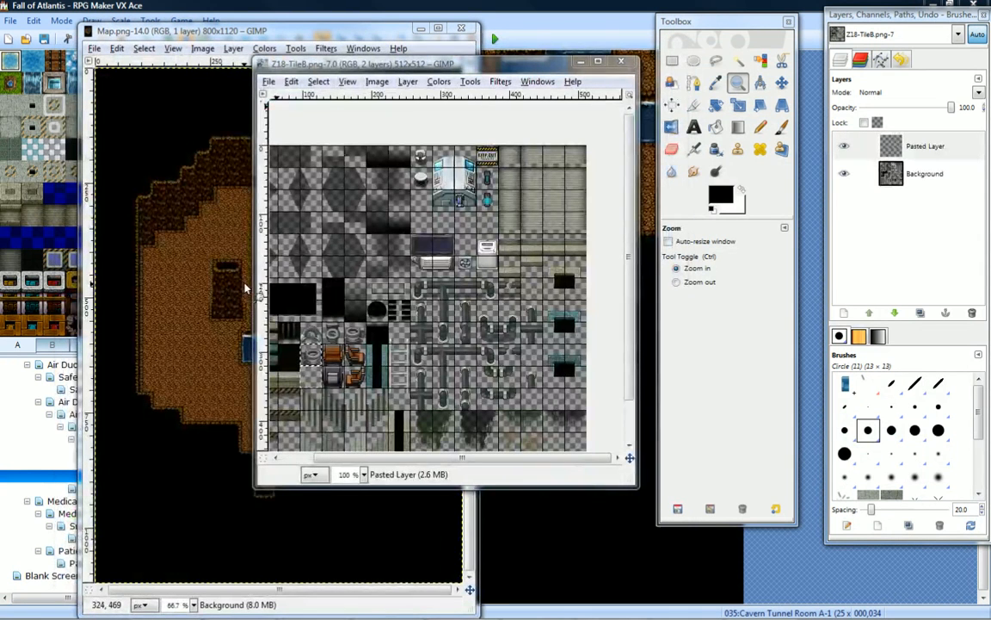
click(619, 63)
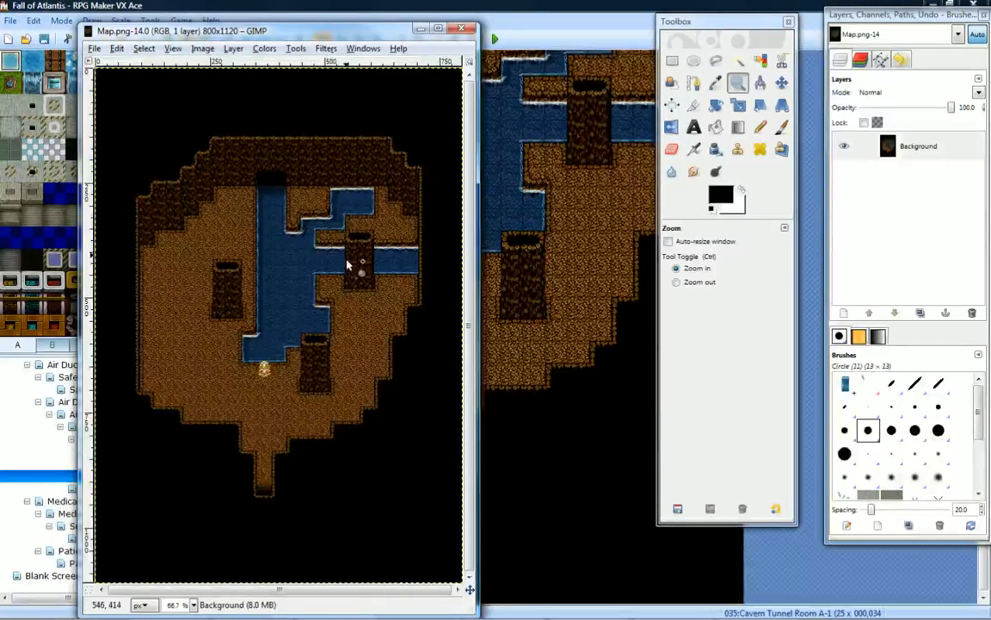
drag(325, 38, 400, 32)
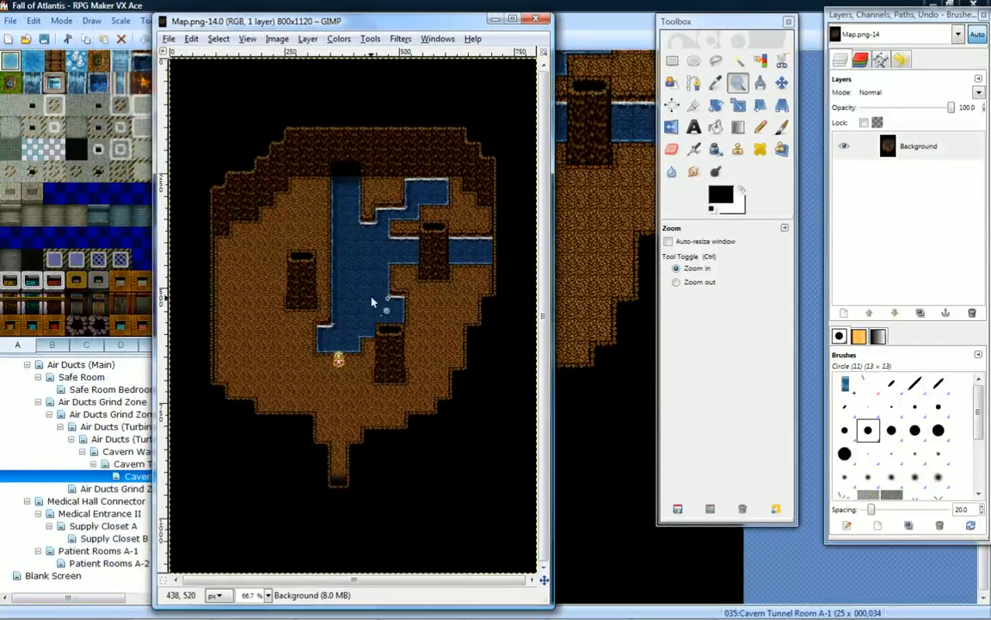
Open the new layer settings for Map.png.
right_click(945, 153)
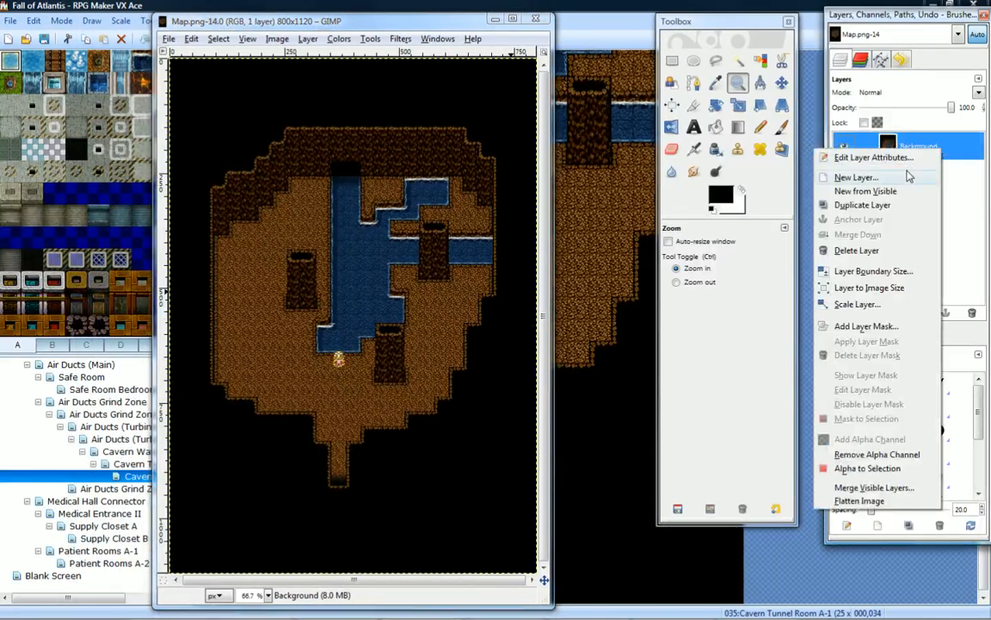
click(906, 174)
Switch to RPG Maker VX Ace and audition several background music tracks in the Sound Test, ending with soulblud's Requeim track.
click(592, 4)
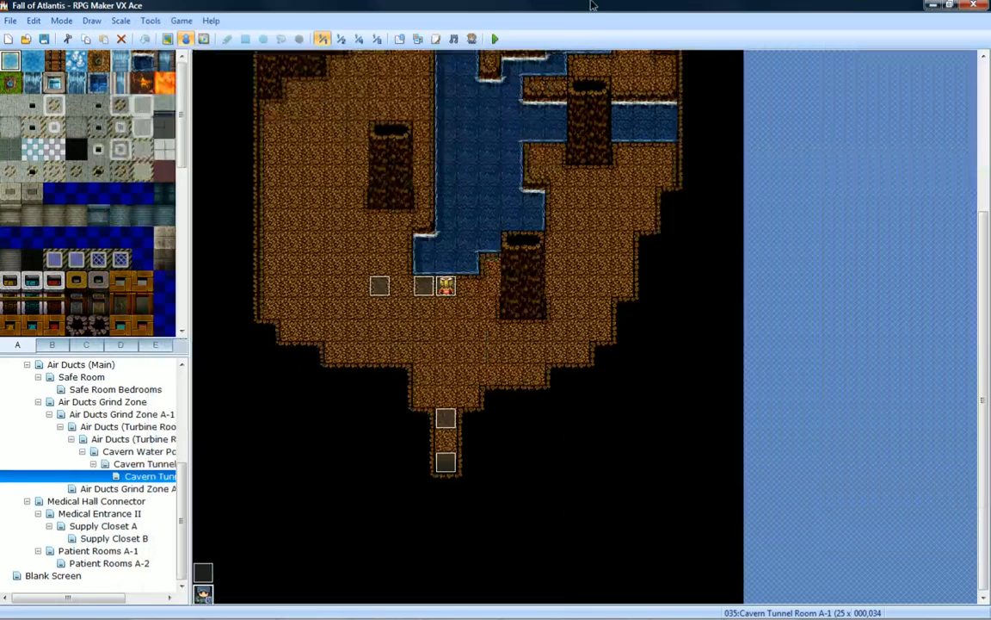
click(452, 39)
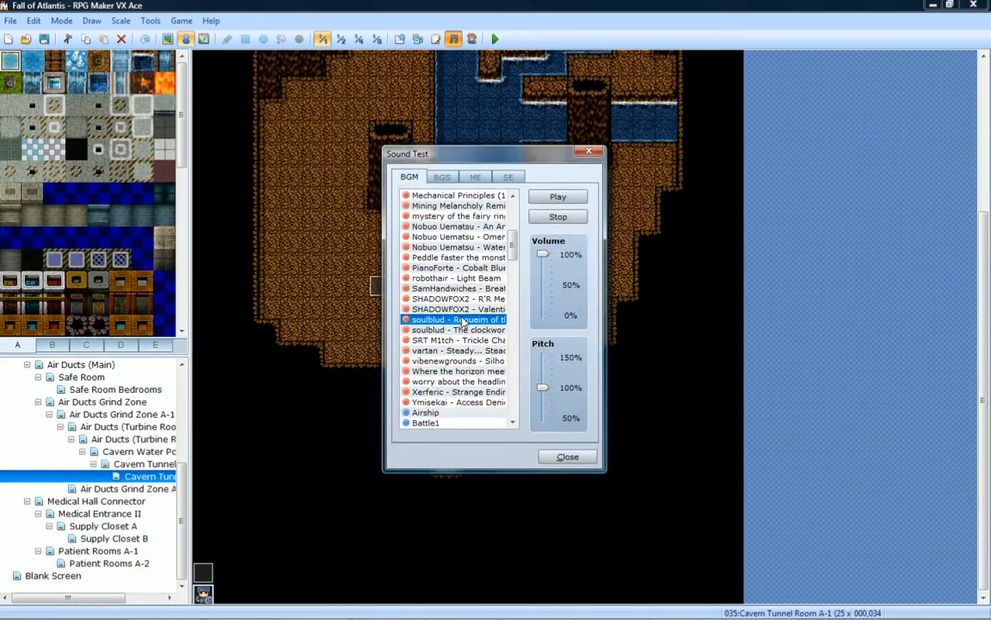
mouse_move(514, 252)
mouse_down()
mouse_move(513, 208)
mouse_move(514, 230)
mouse_up()
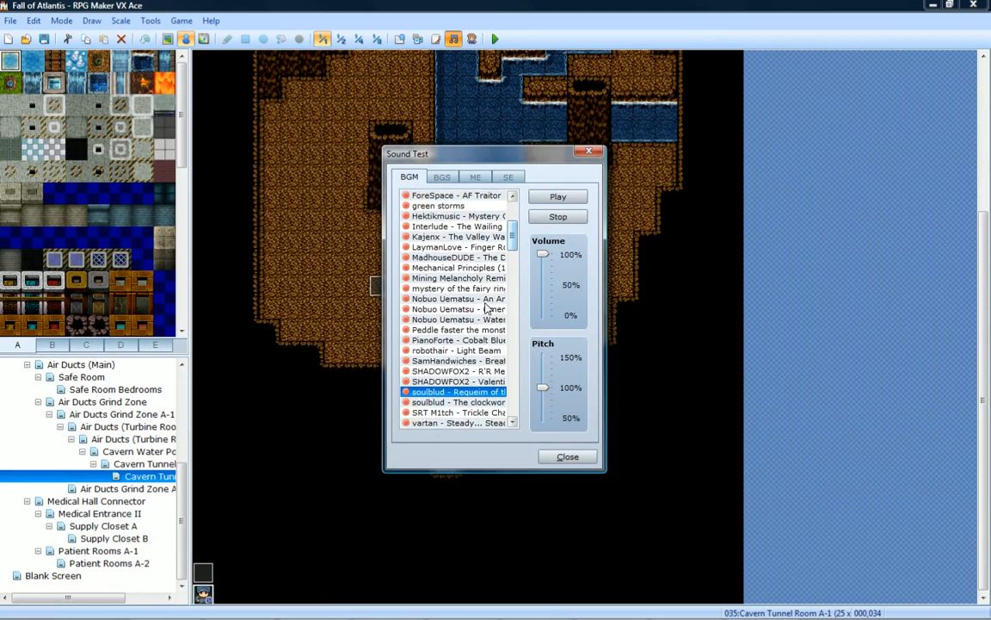
click(456, 381)
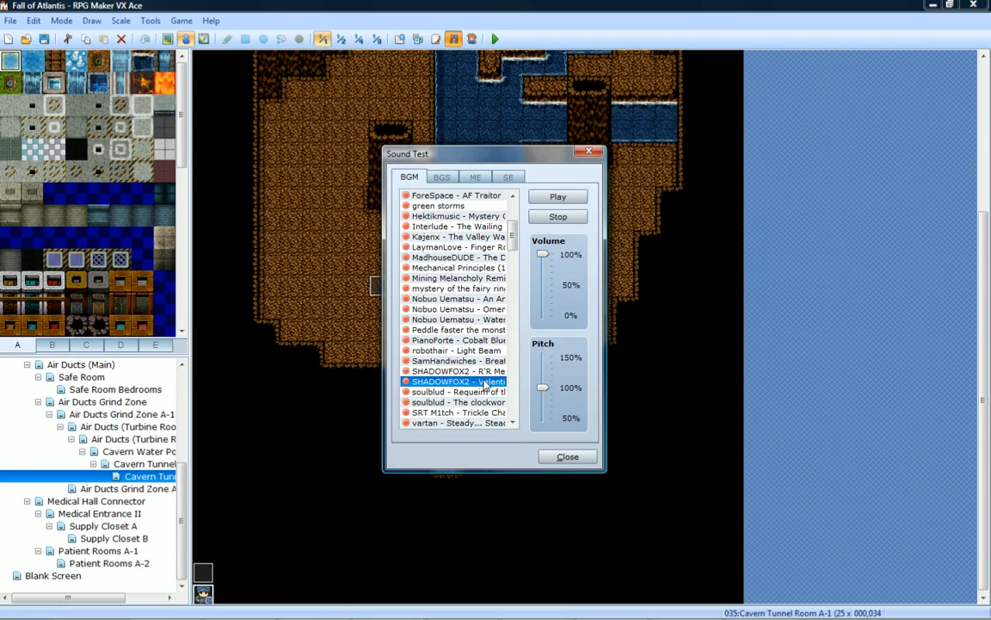
mouse_move(513, 241)
mouse_down()
mouse_move(512, 215)
mouse_move(512, 229)
mouse_up()
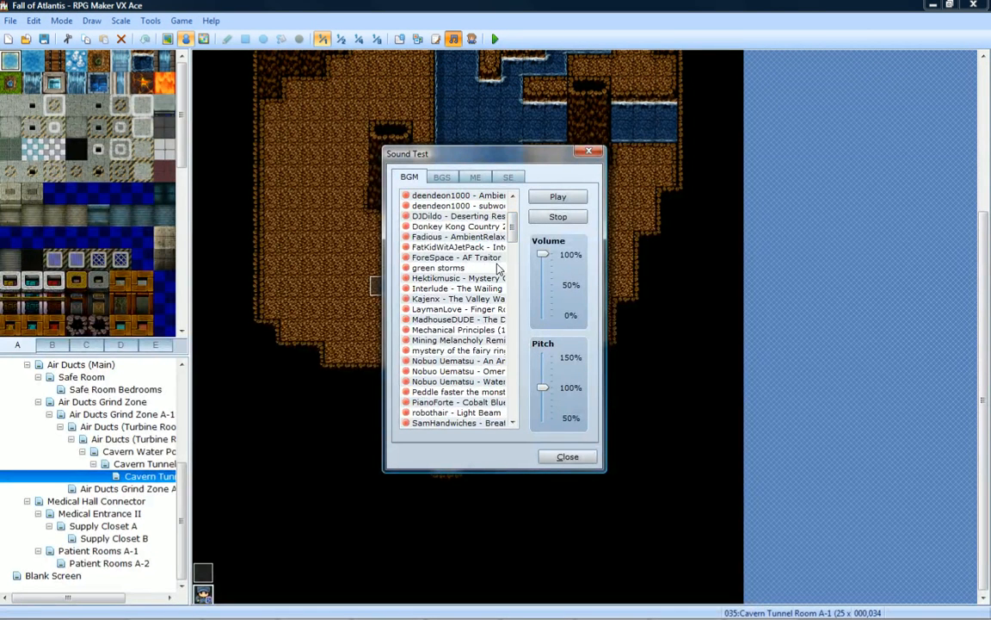
click(484, 312)
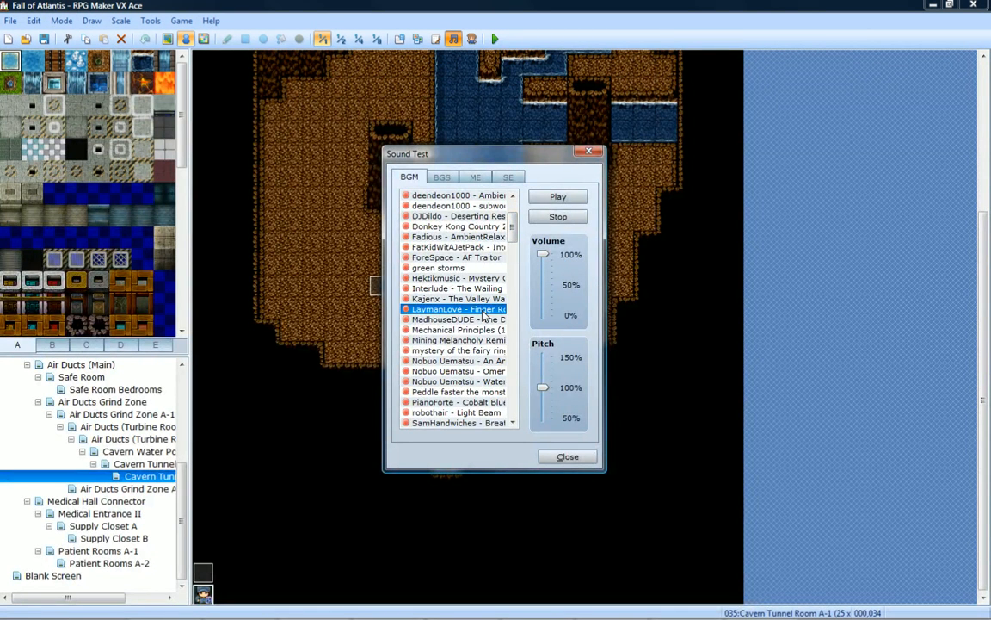
scroll(514, 249, down, 3)
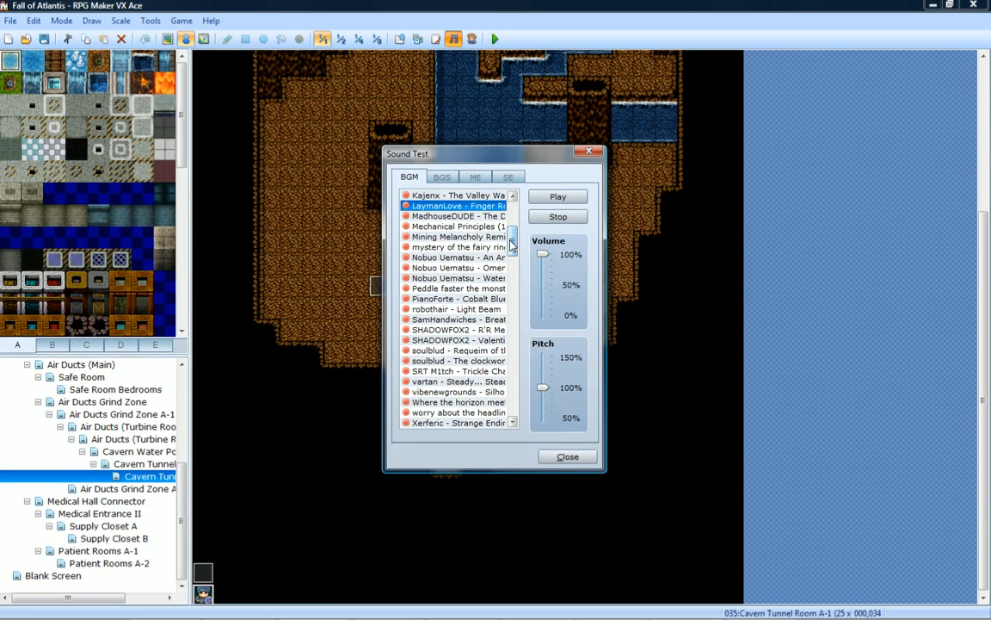
drag(514, 244, 515, 250)
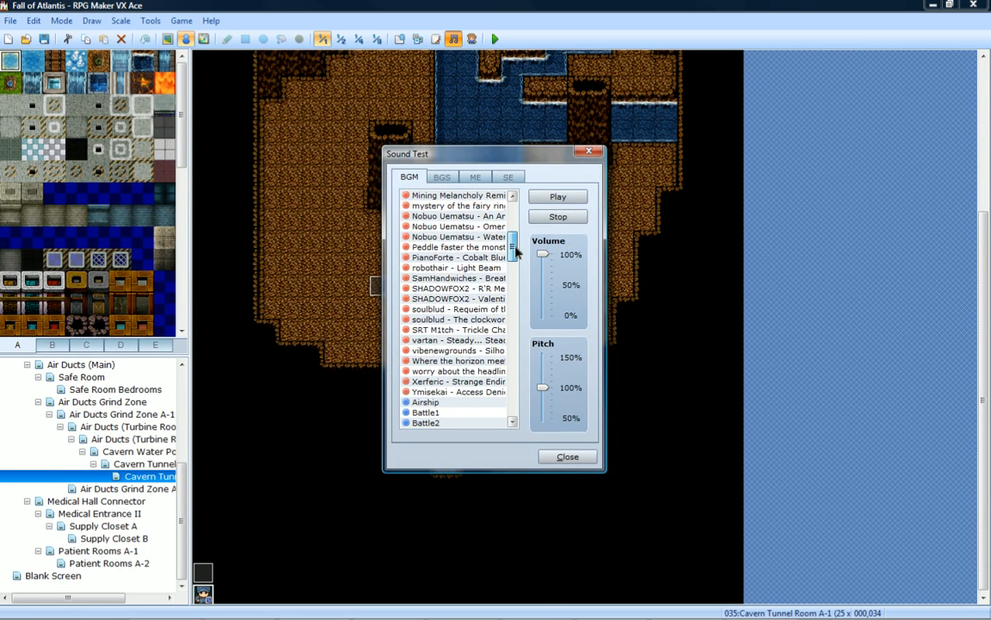
drag(516, 250, 515, 247)
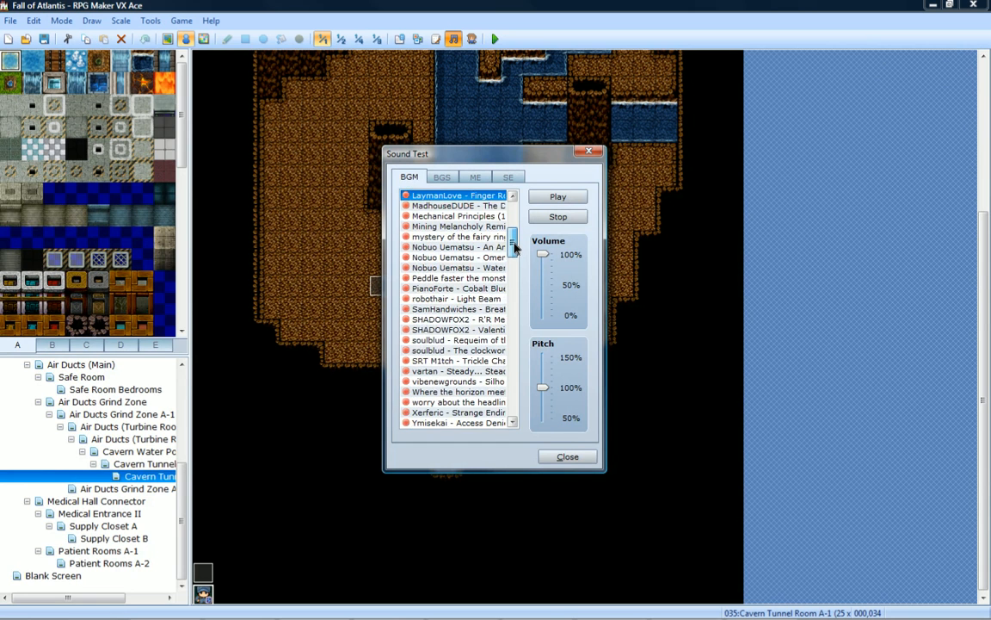
click(482, 311)
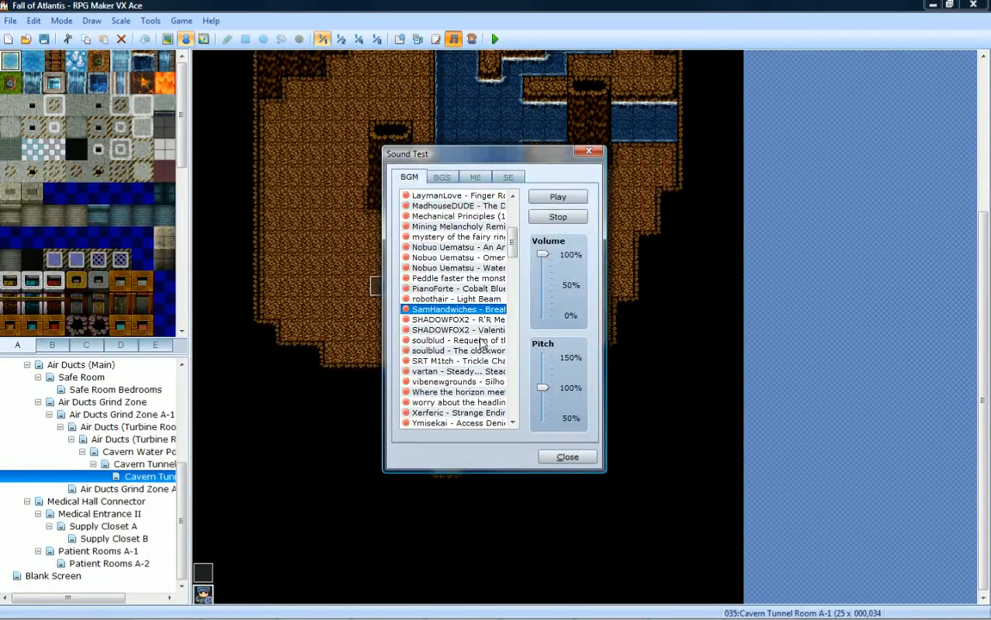
click(482, 341)
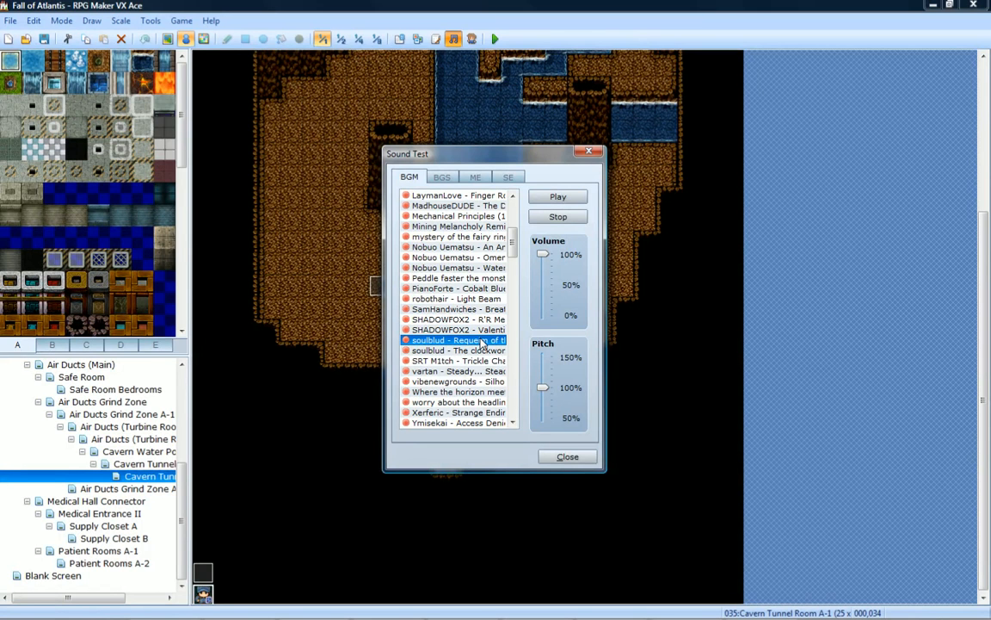
click(555, 459)
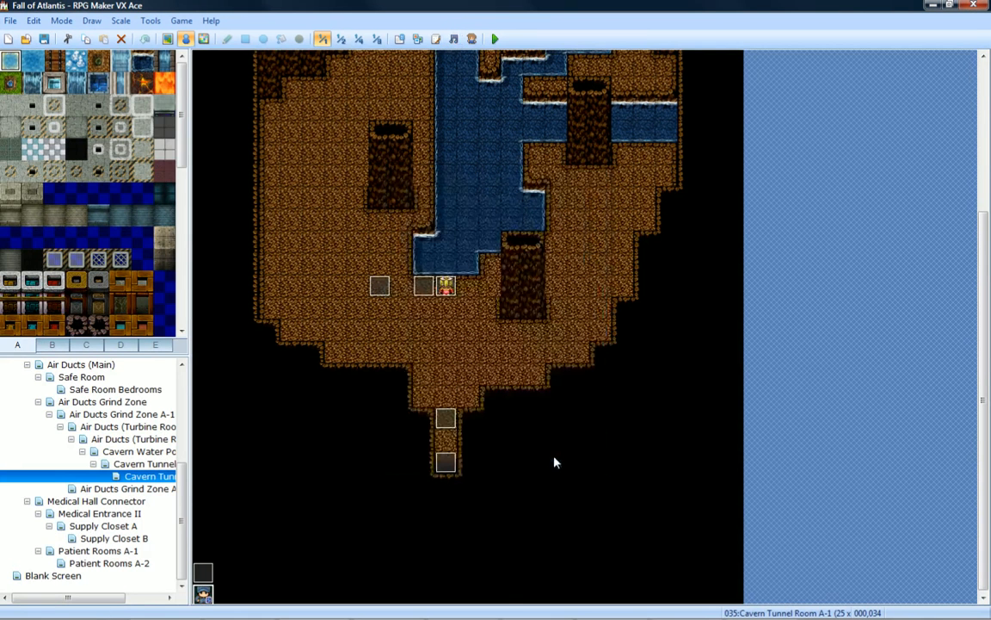
Switch back to GIMP, add a transparent 800x1120 layer named New Layer to Map.png, and select the Background layer.
click(542, 611)
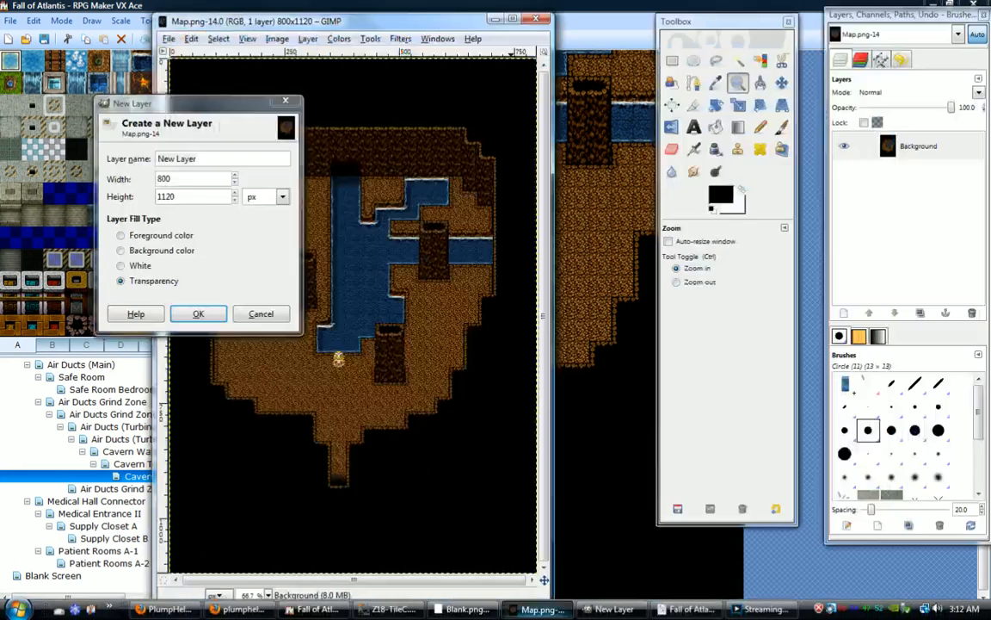
click(198, 315)
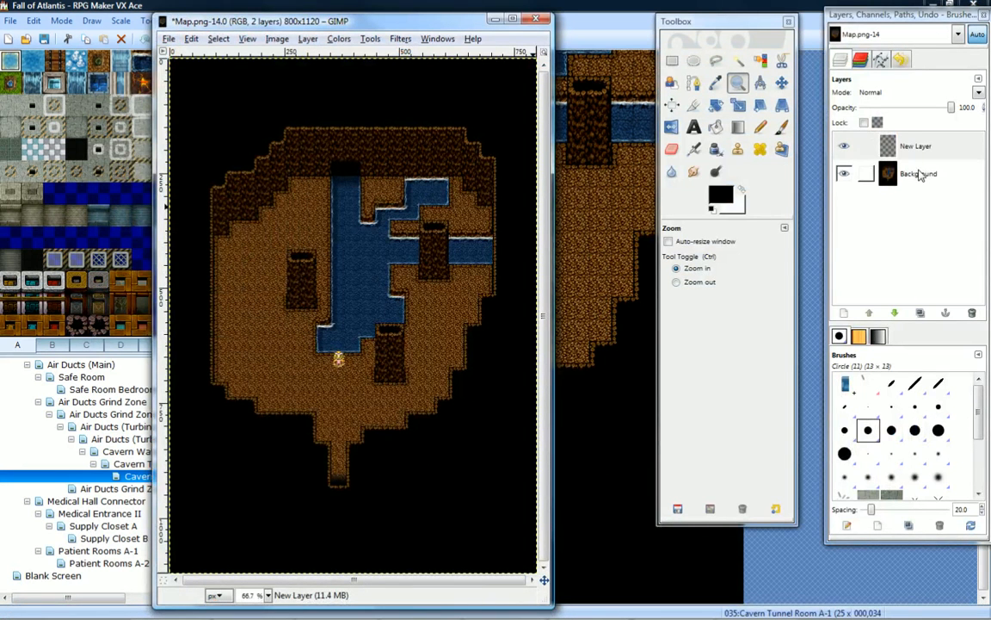
click(861, 173)
Bring up Z18-TileC.png and zoom out to 66.7% to examine the whole tileset.
click(427, 607)
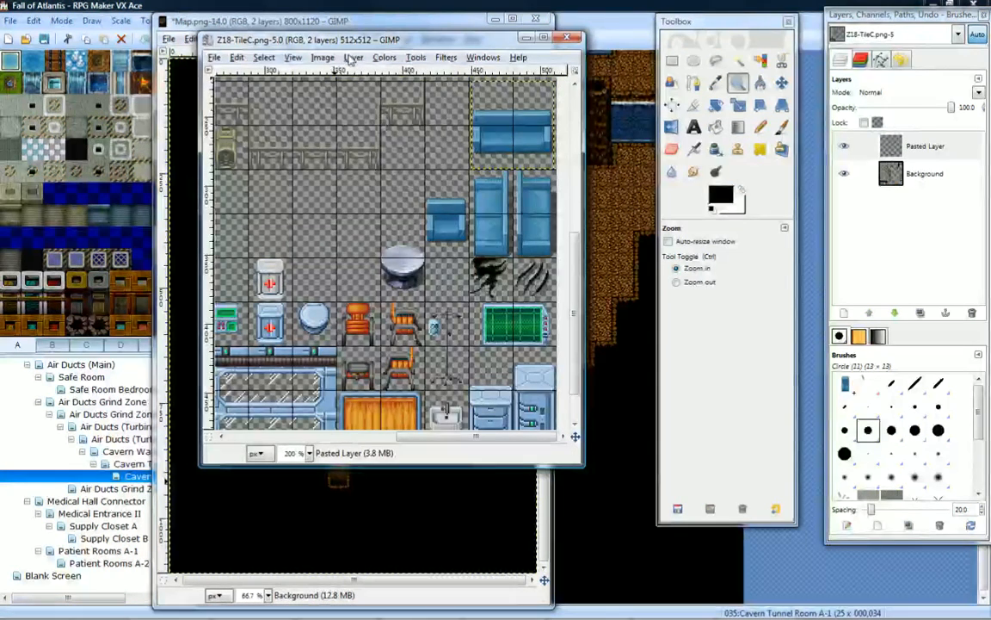
click(416, 58)
click(740, 81)
click(301, 264)
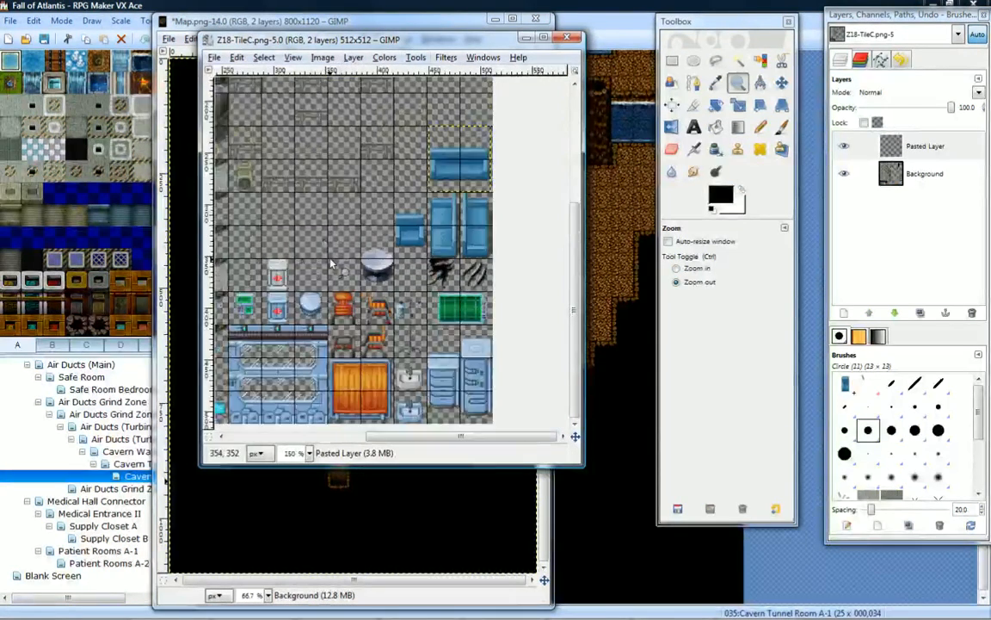
click(301, 264)
click(392, 263)
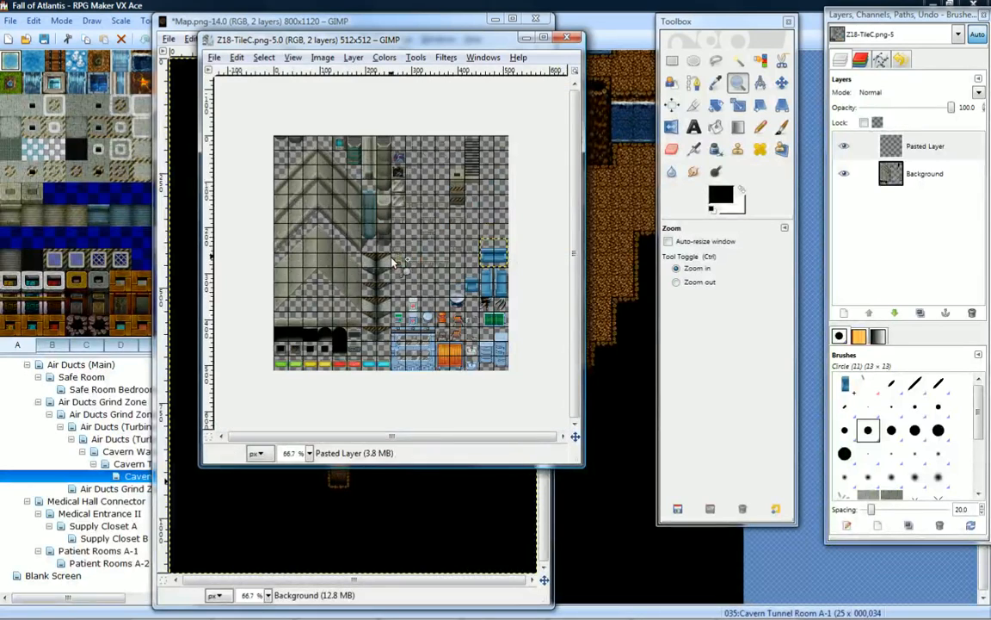
Browse the Atlantis project's Graphics/Tilesets folder for an image to open.
click(169, 38)
click(190, 82)
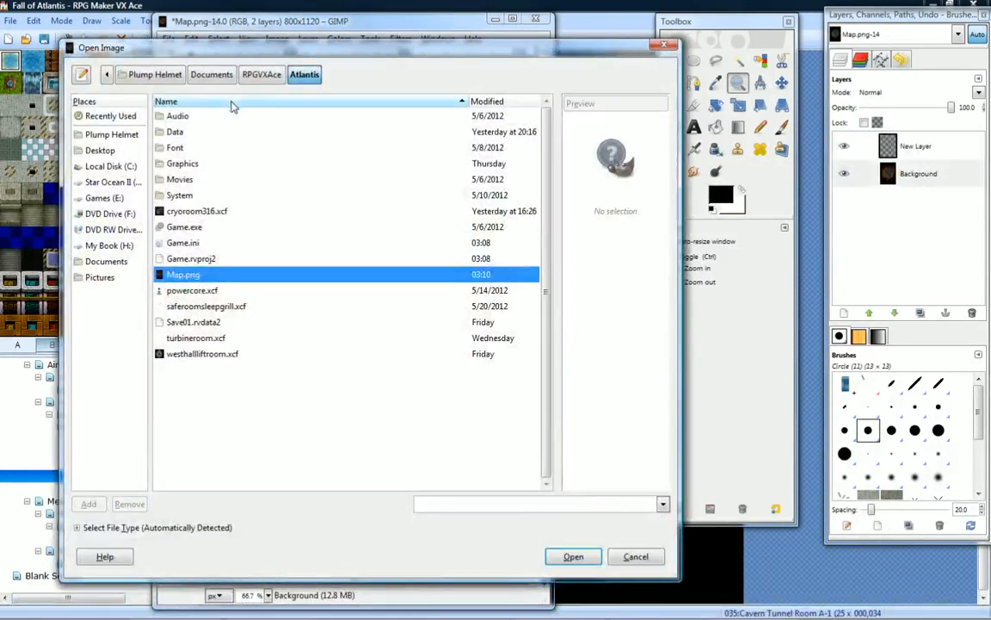
double_click(178, 163)
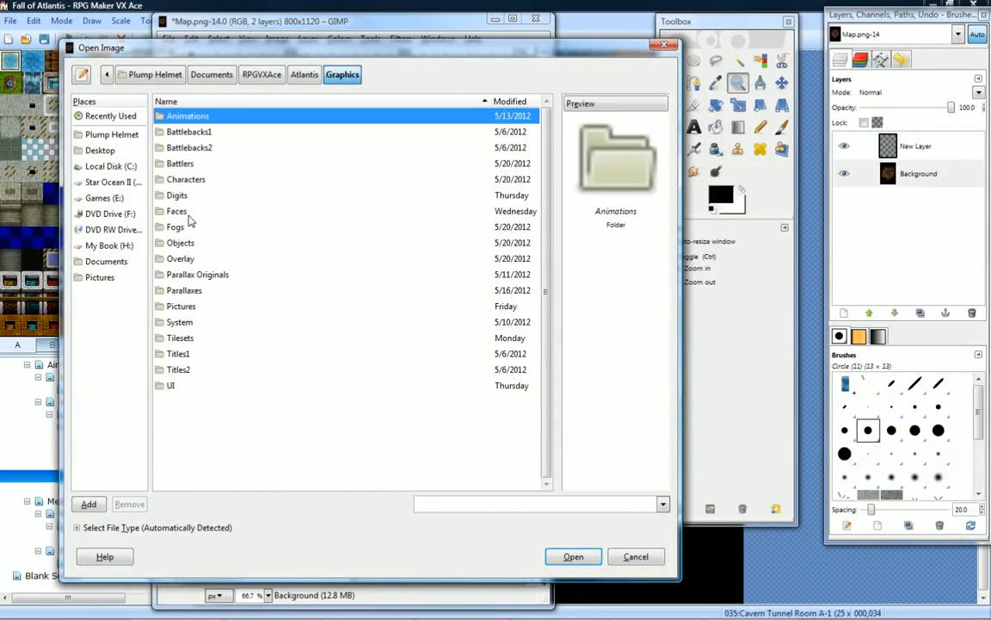
double_click(191, 340)
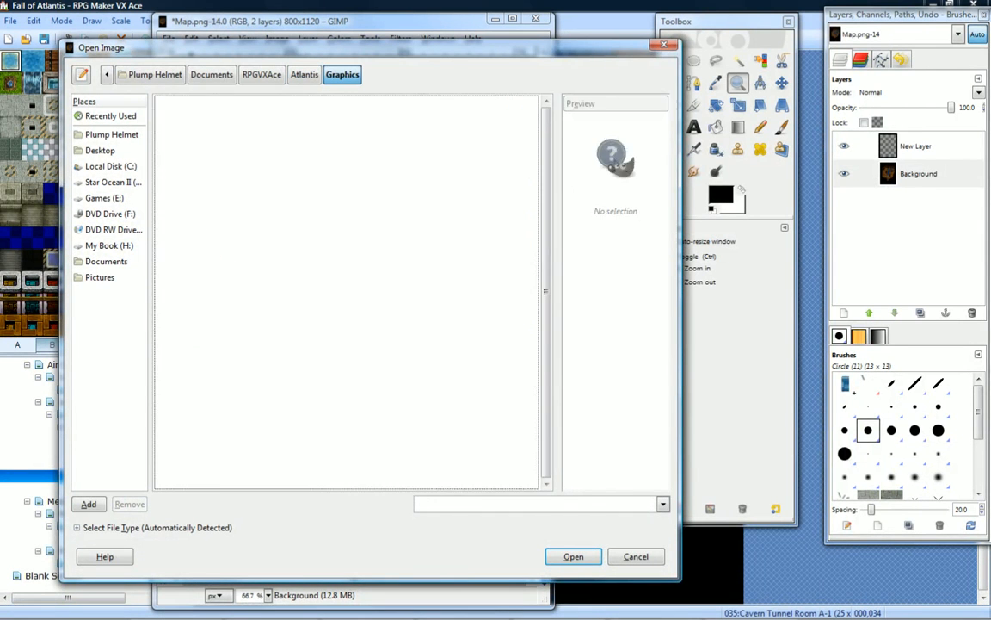
click(255, 184)
scroll(256, 190, down, 2)
click(250, 450)
scroll(242, 341, up, 1)
scroll(242, 342, up, 3)
Preview the celianna tilesets in the Desktop's JRPG Design/Art/Tilesets folder and open celiannafarmnaturecrops.png.
click(93, 149)
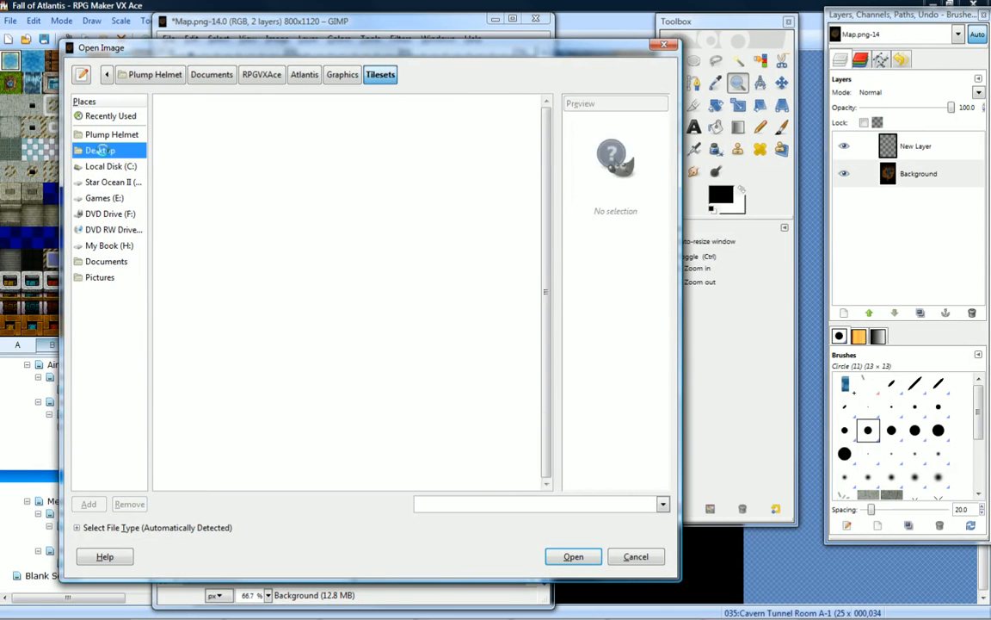
double_click(190, 166)
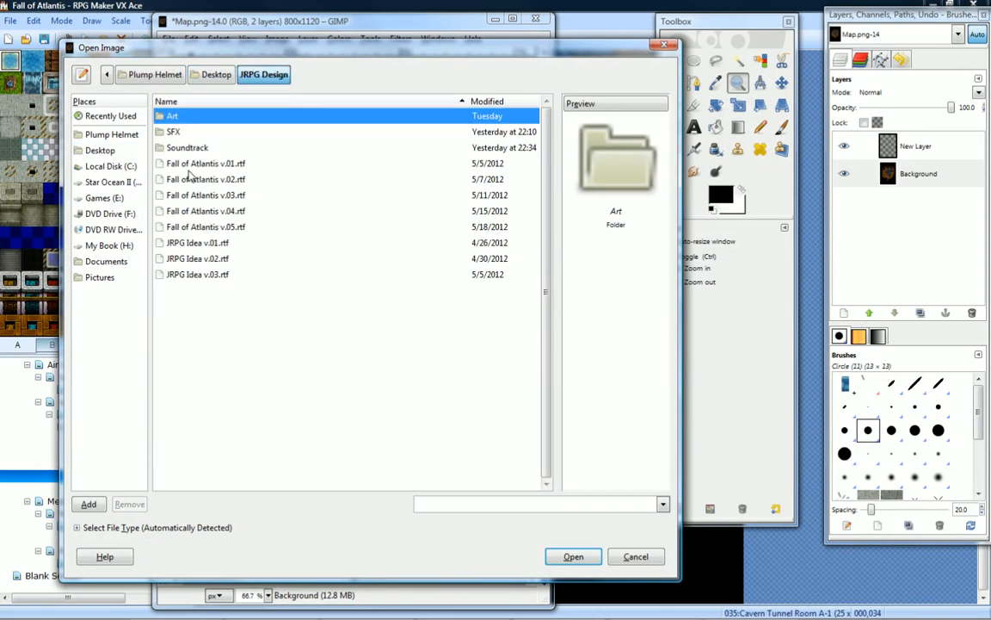
double_click(187, 117)
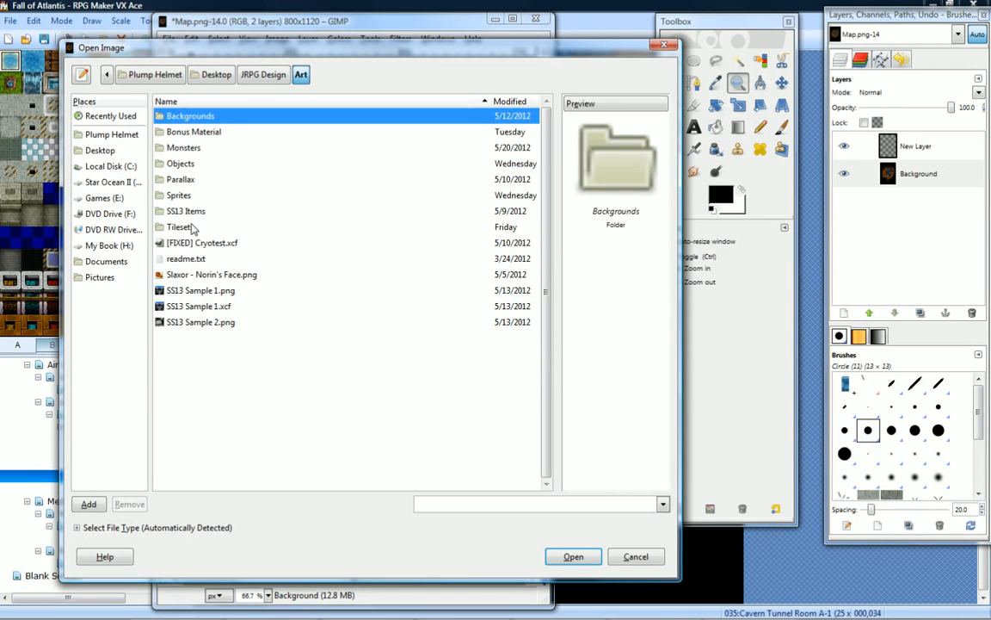
double_click(179, 227)
click(216, 213)
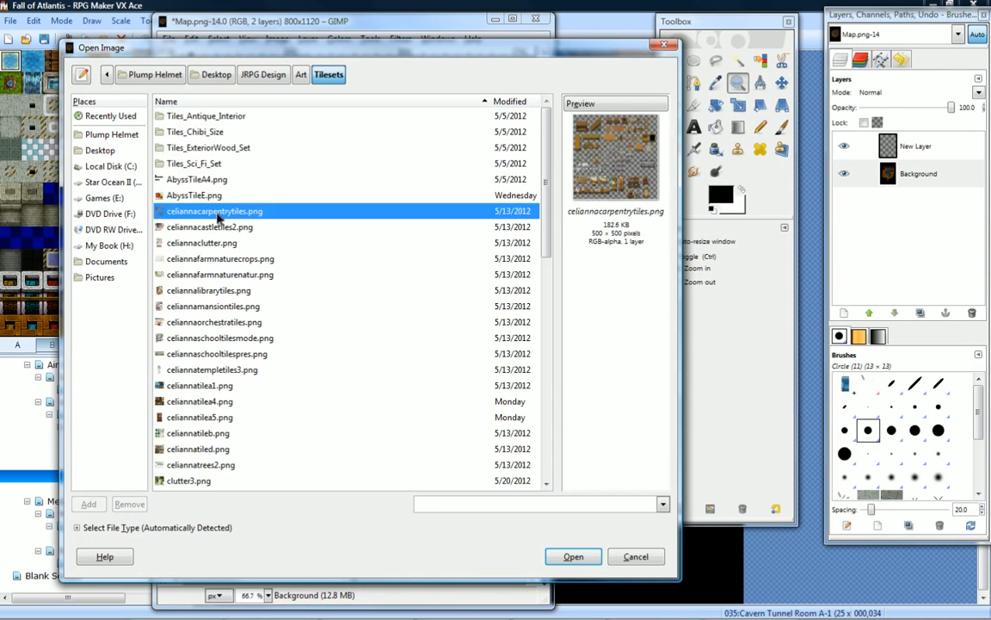
click(217, 228)
click(217, 243)
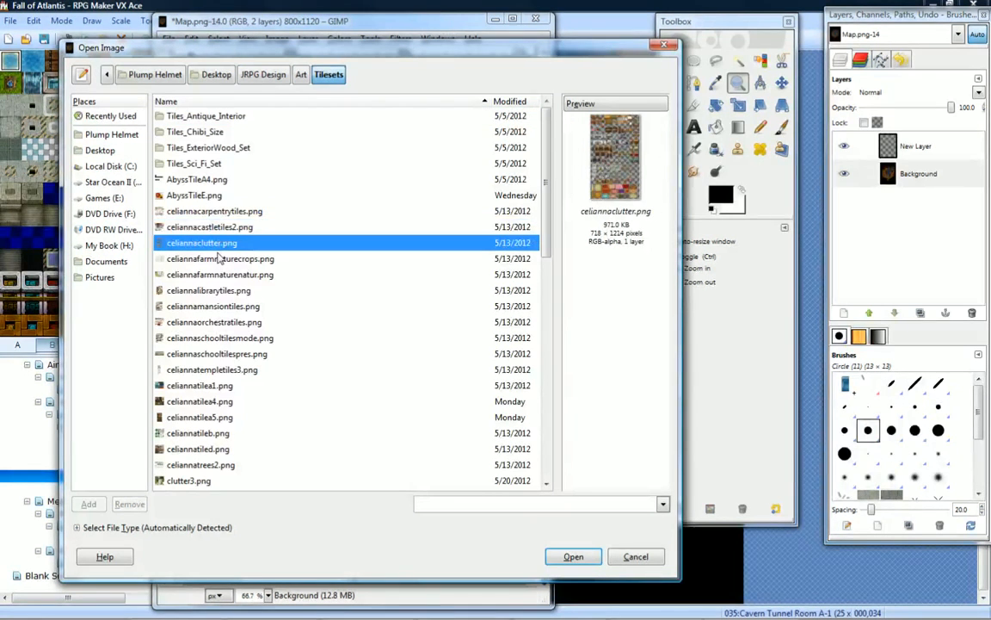
click(222, 259)
click(227, 275)
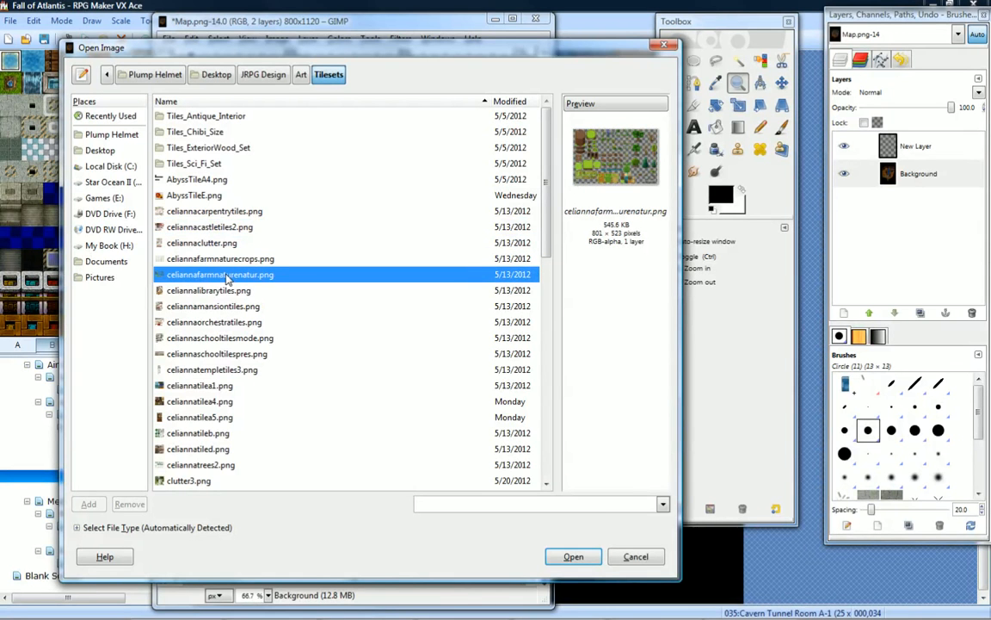
double_click(221, 260)
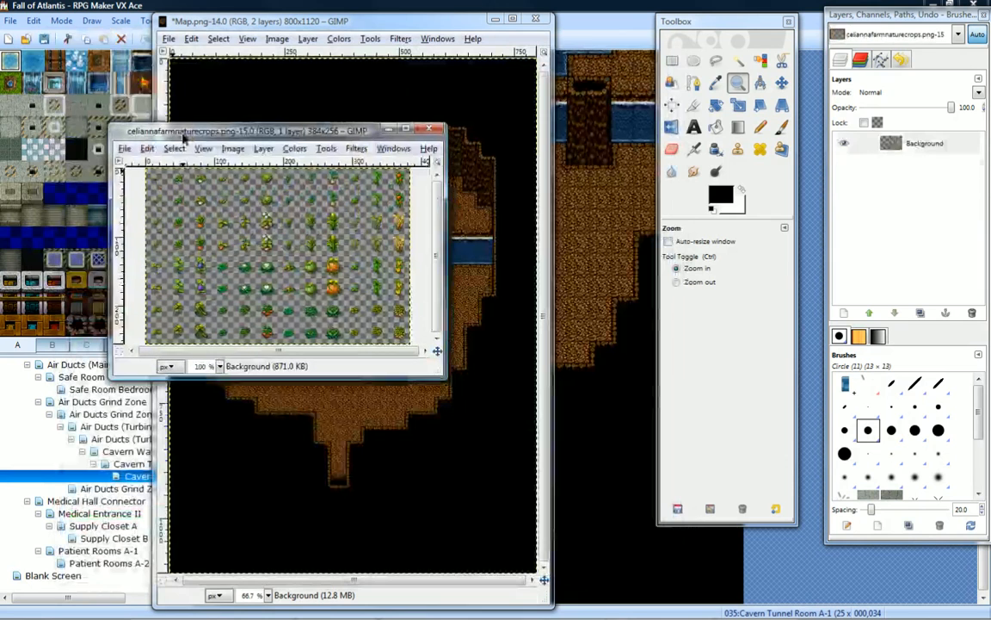
Examine the crop tiles in celiannafarmnaturecrops.png at 200% in an enlarged window, and close the image.
click(313, 268)
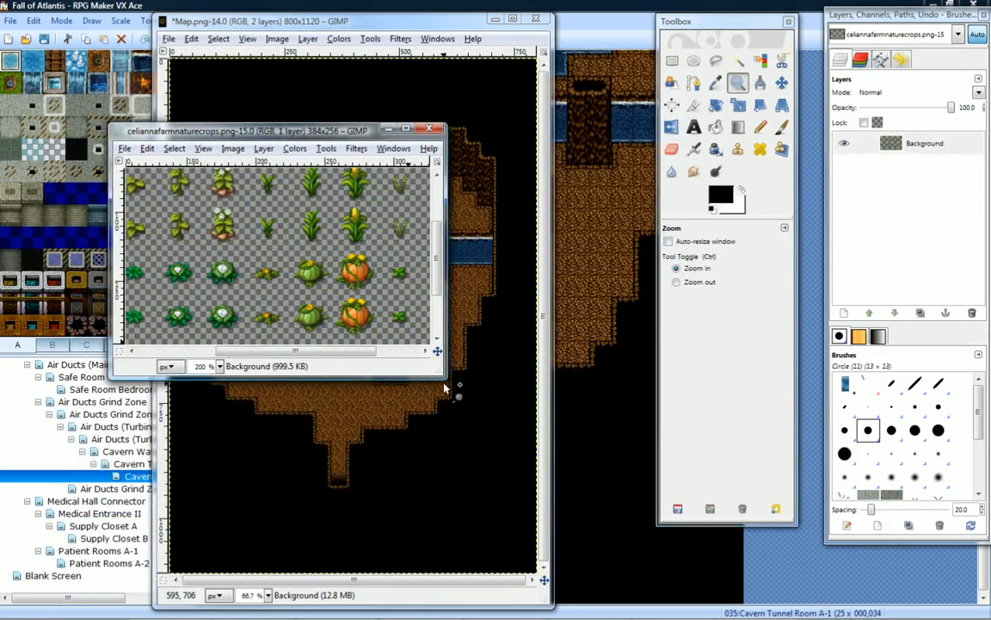
drag(435, 368, 644, 545)
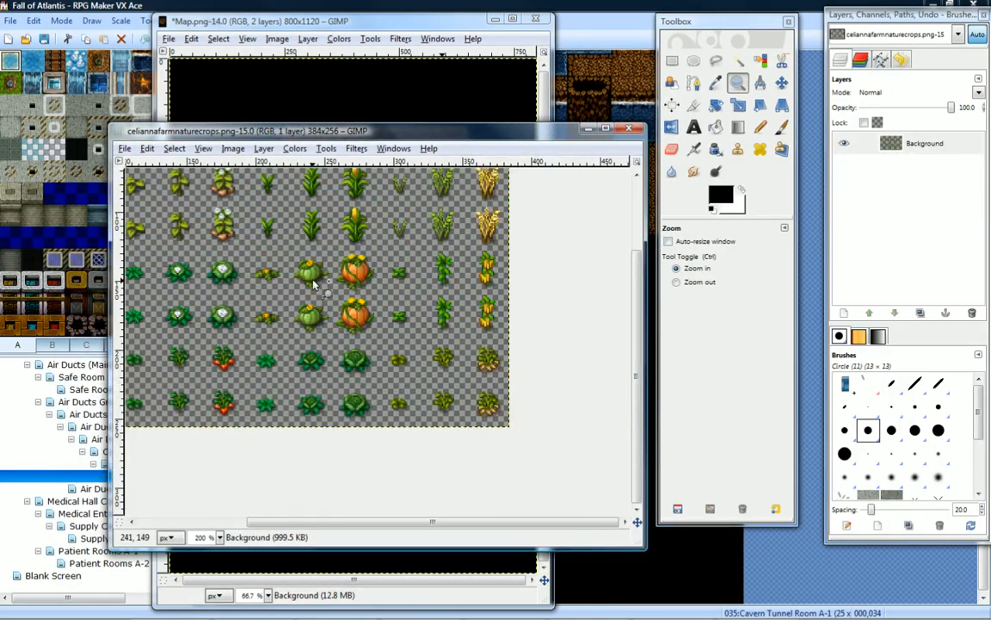
middle_drag(391, 343, 445, 297)
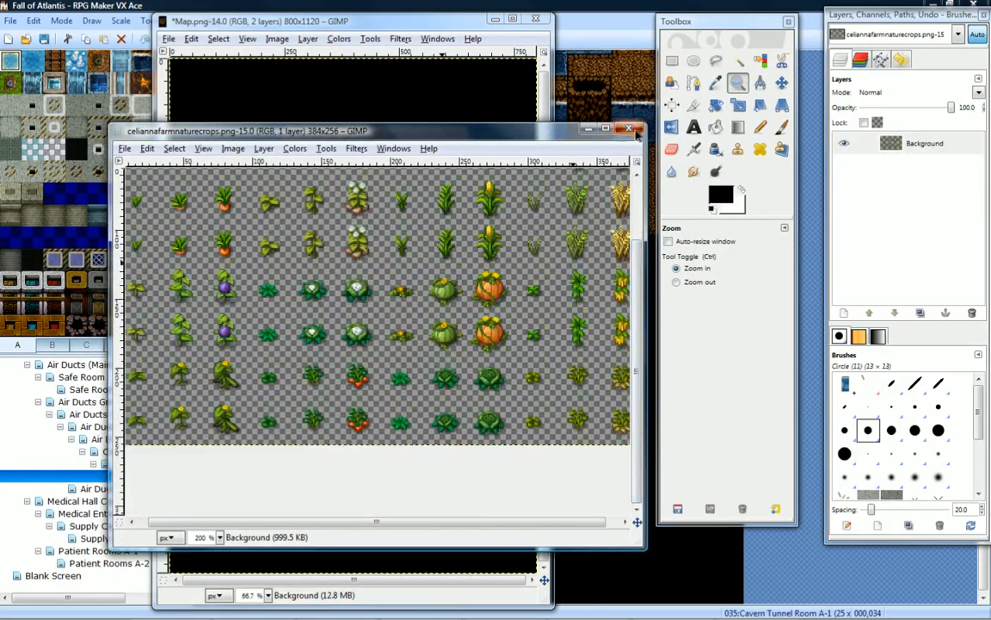
click(631, 129)
Open celiannafarmnaturenatur.png from the Desktop's JRPG Design/Art/Tilesets folder.
click(168, 39)
click(211, 84)
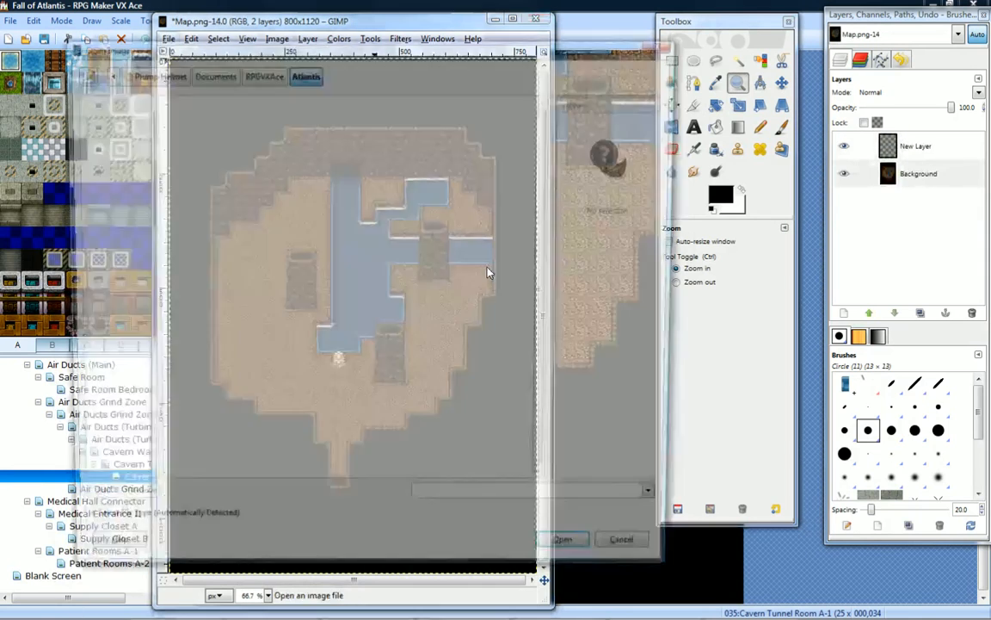
click(100, 149)
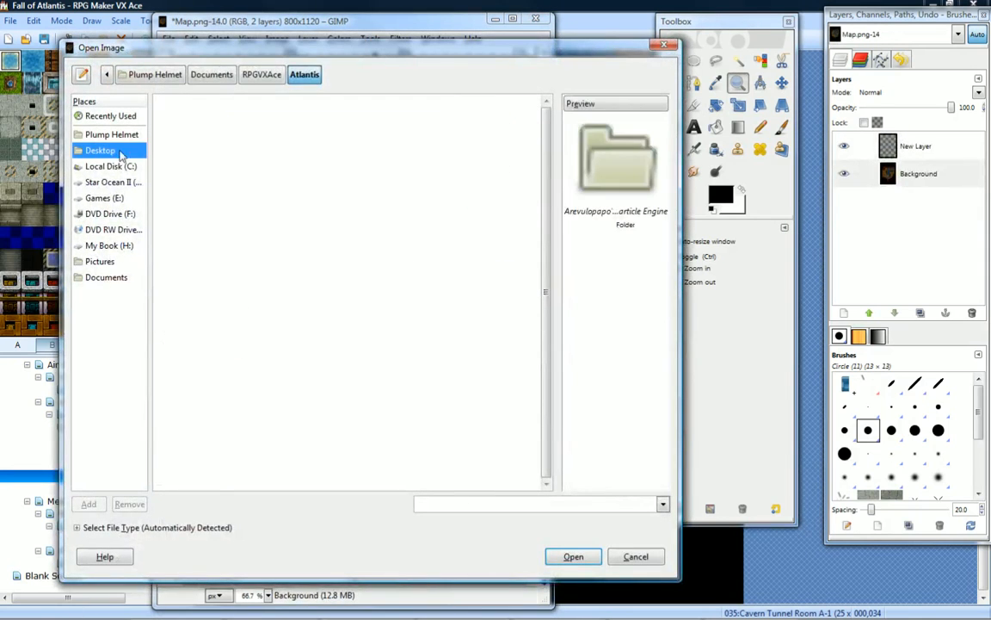
double_click(177, 159)
double_click(177, 118)
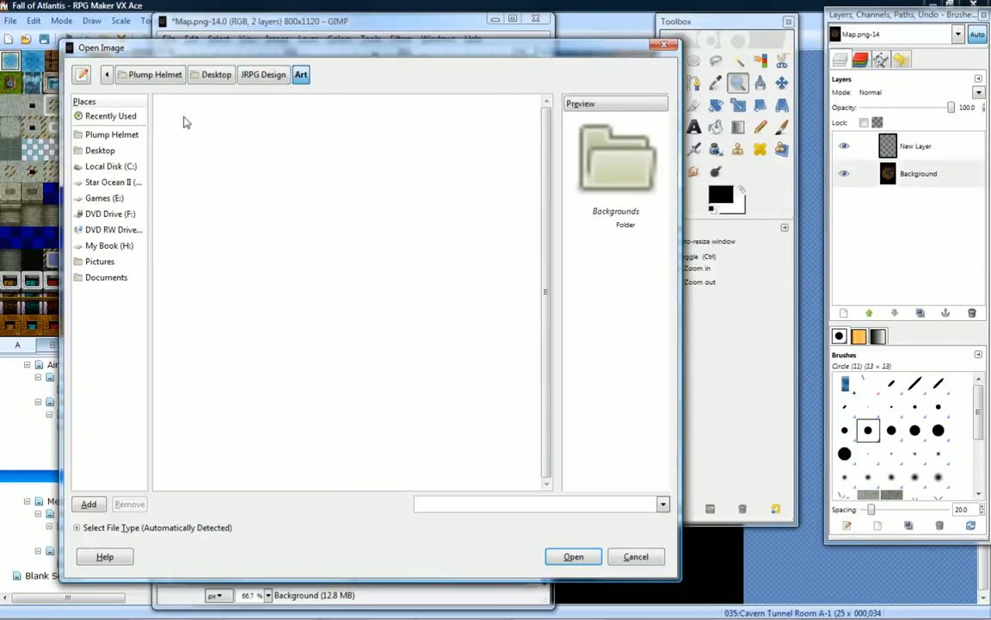
double_click(183, 227)
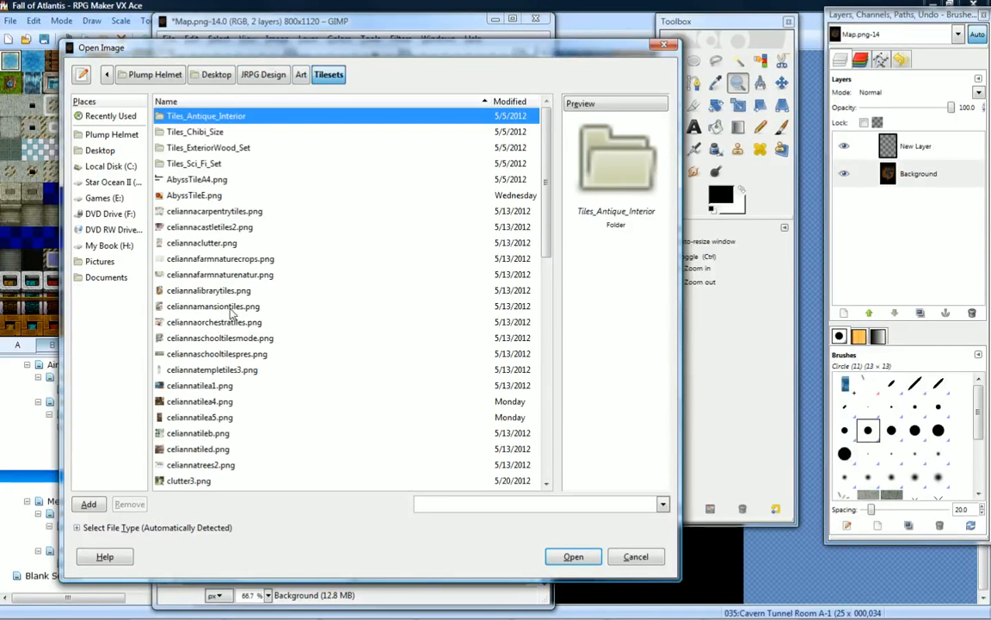
click(207, 290)
click(225, 275)
click(230, 260)
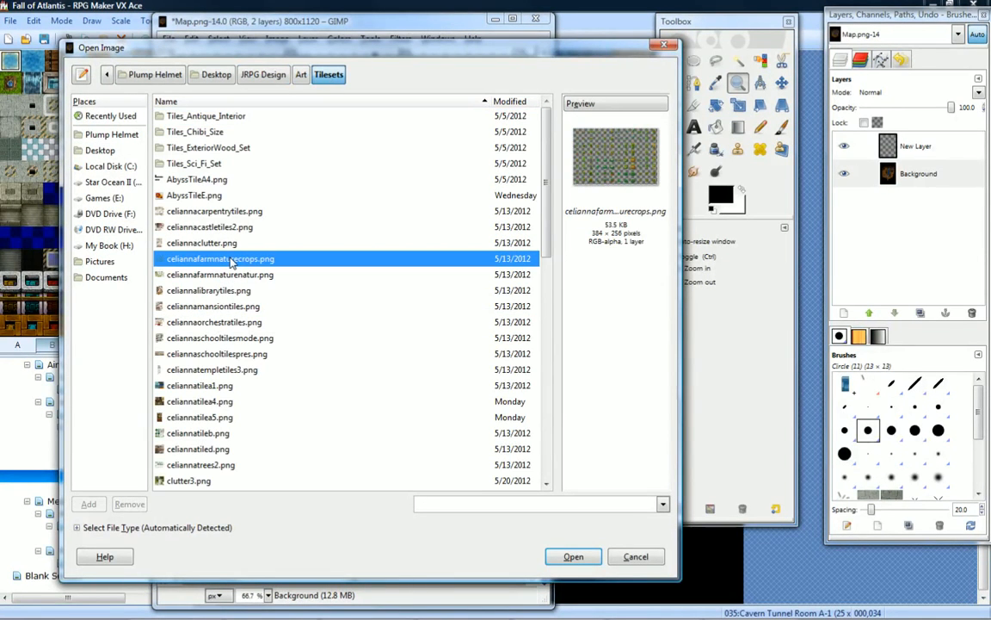
click(229, 244)
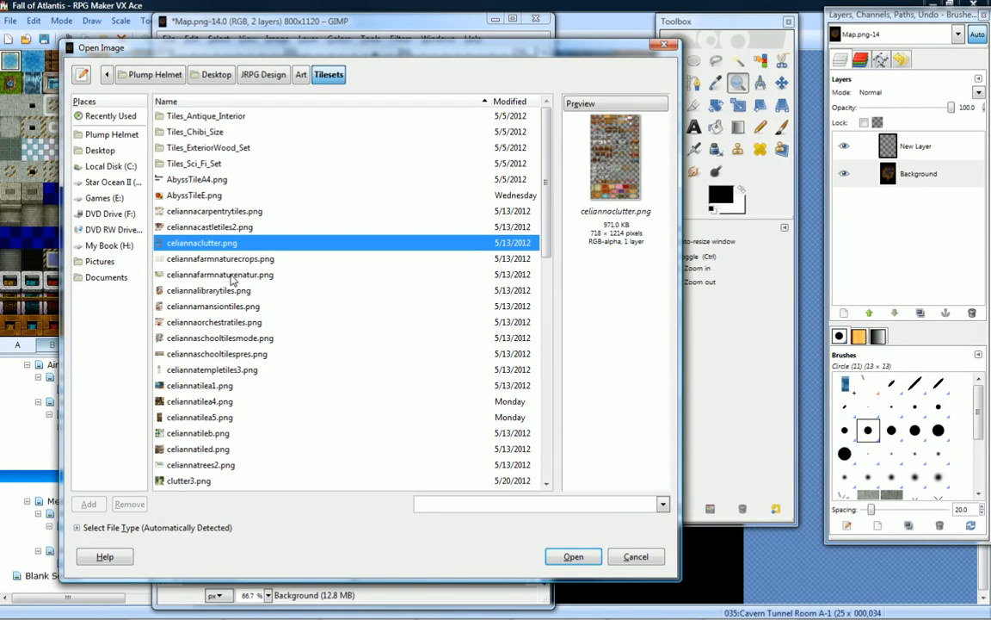
click(231, 277)
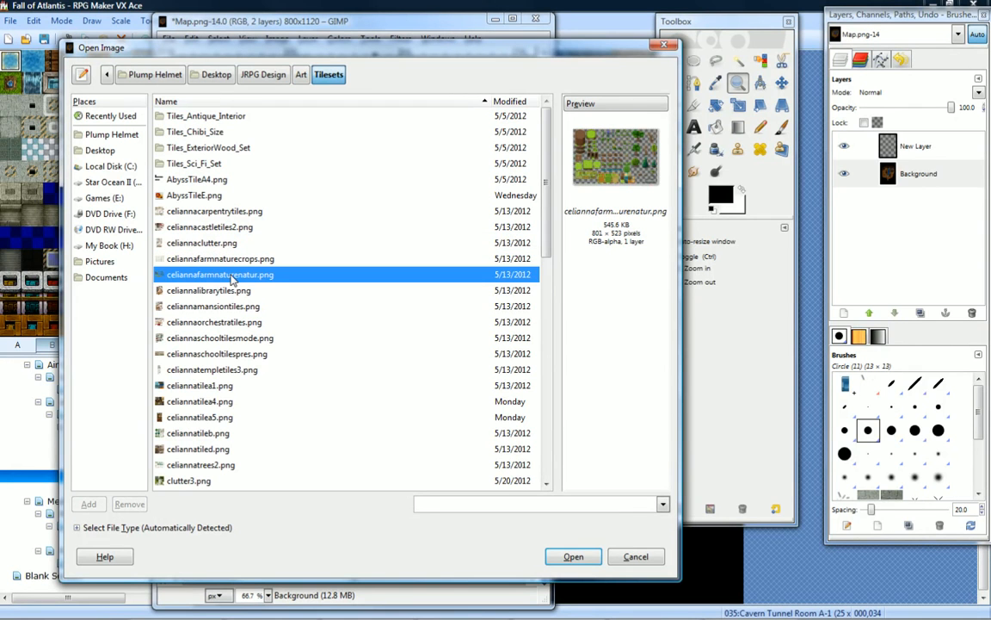
double_click(231, 275)
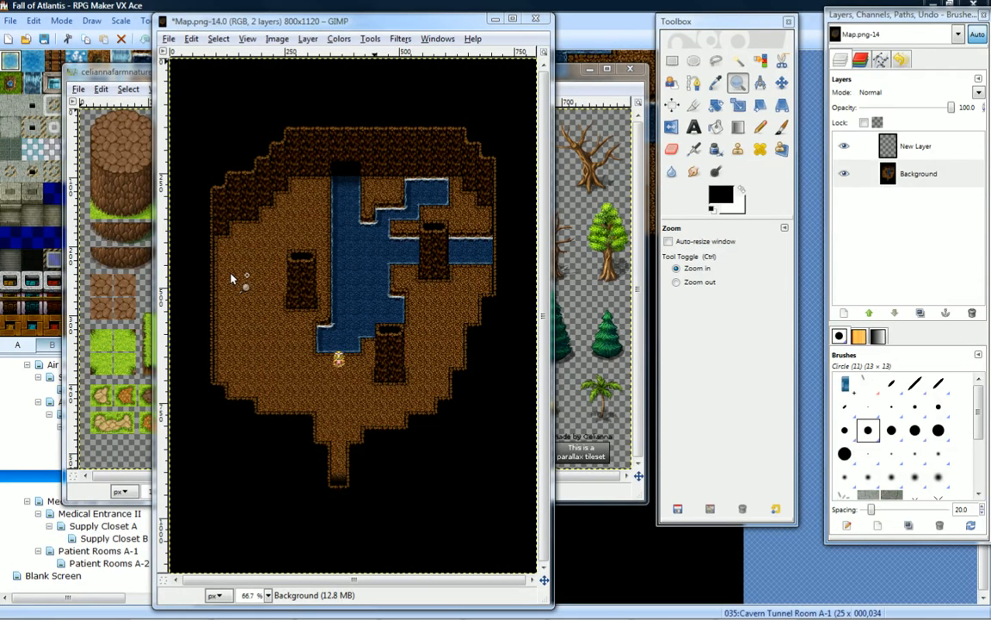
Copy the golden rock pile from celiannafarmnaturenatur.png into Map.png as a new layer and move it onto the left rock pillar.
drag(567, 75, 547, 76)
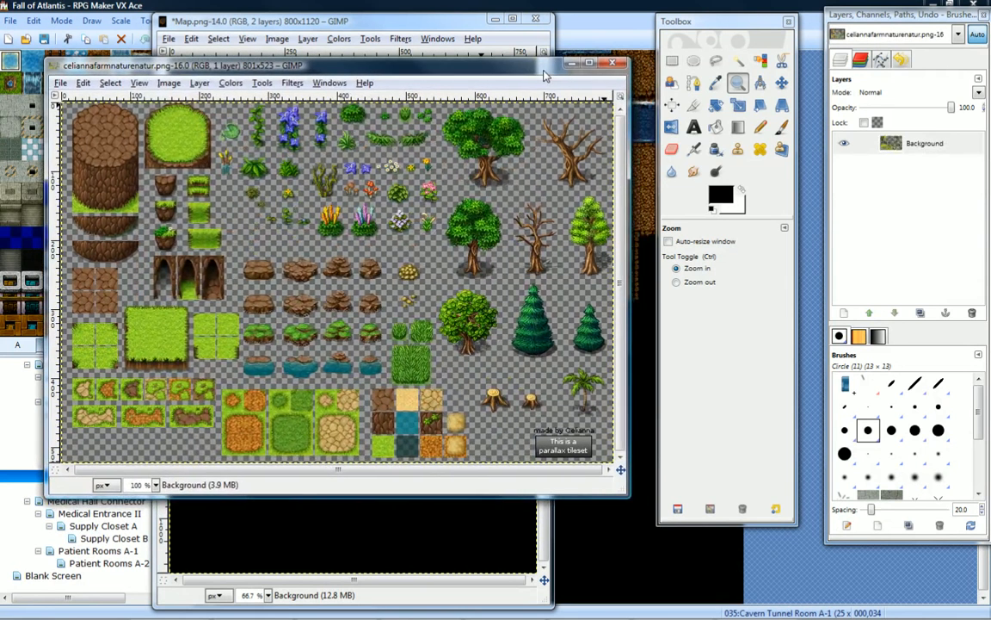
click(672, 60)
drag(398, 268, 421, 287)
key(ctrl+c)
click(399, 21)
key(ctrl+v)
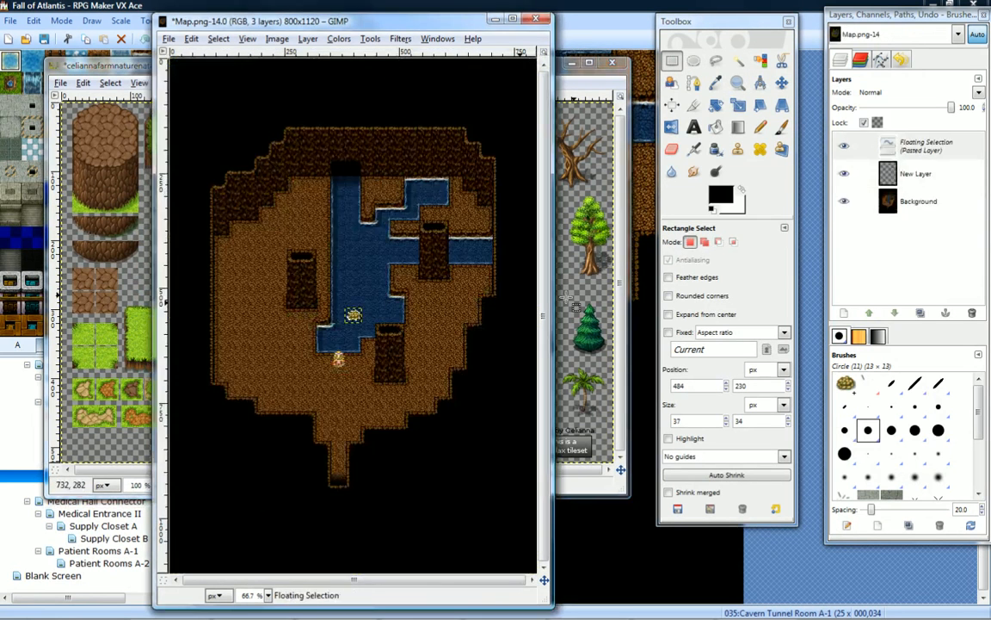
right_click(917, 151)
click(887, 178)
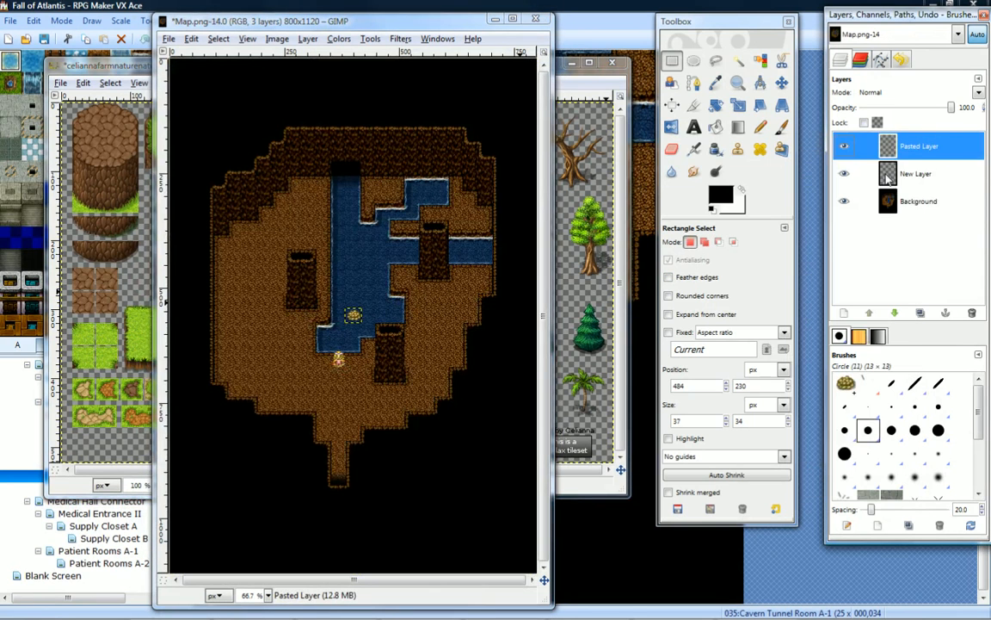
click(781, 84)
drag(356, 326, 299, 275)
Paste a second copy of the golden rock pile as a new layer and place it on the upper cave wall, left of the waterfall.
key(ctrl+c)
key(ctrl+v)
right_click(906, 148)
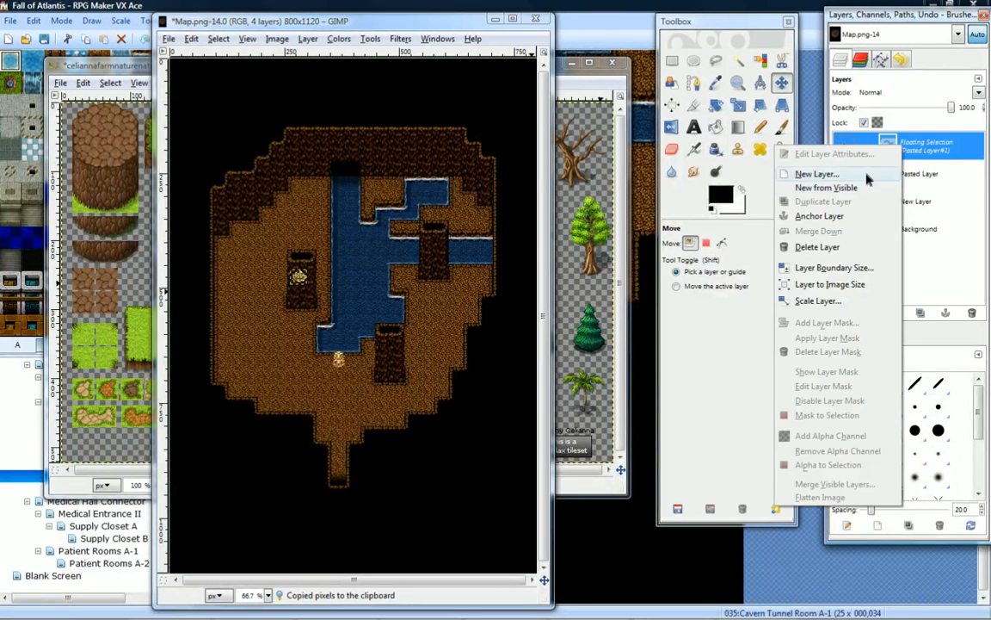
click(867, 175)
drag(301, 278, 307, 152)
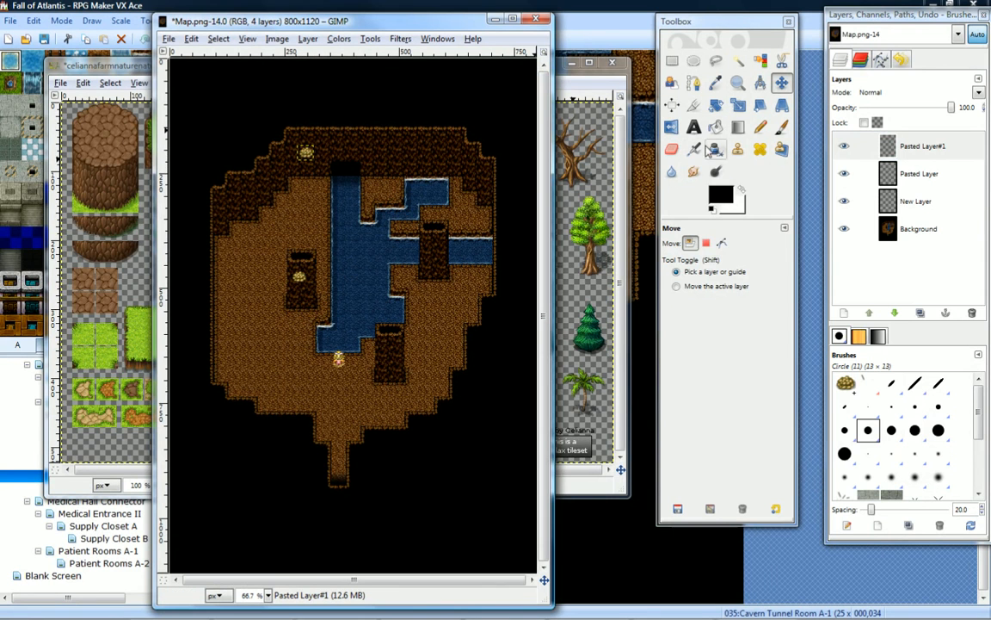
Rotate the golden rock pile on the upper cave wall and shift it slightly to the left.
click(715, 104)
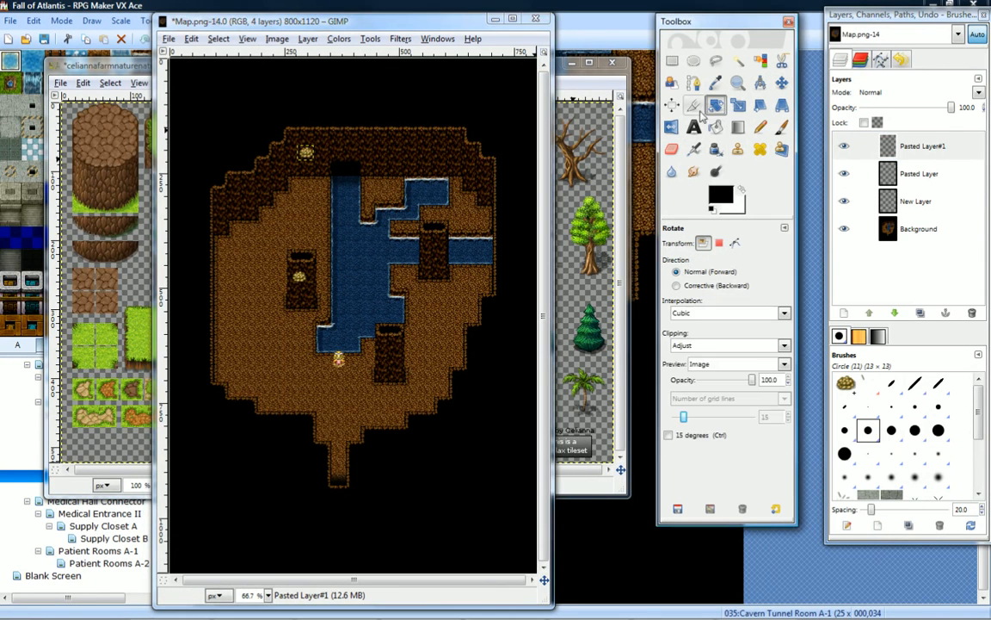
click(306, 153)
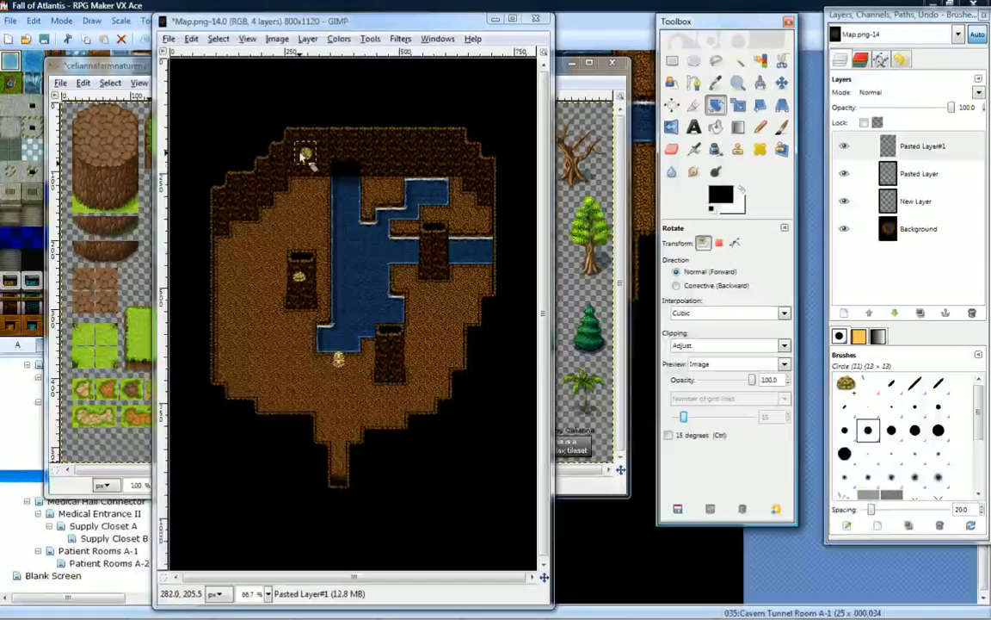
drag(314, 157, 297, 163)
key(Return)
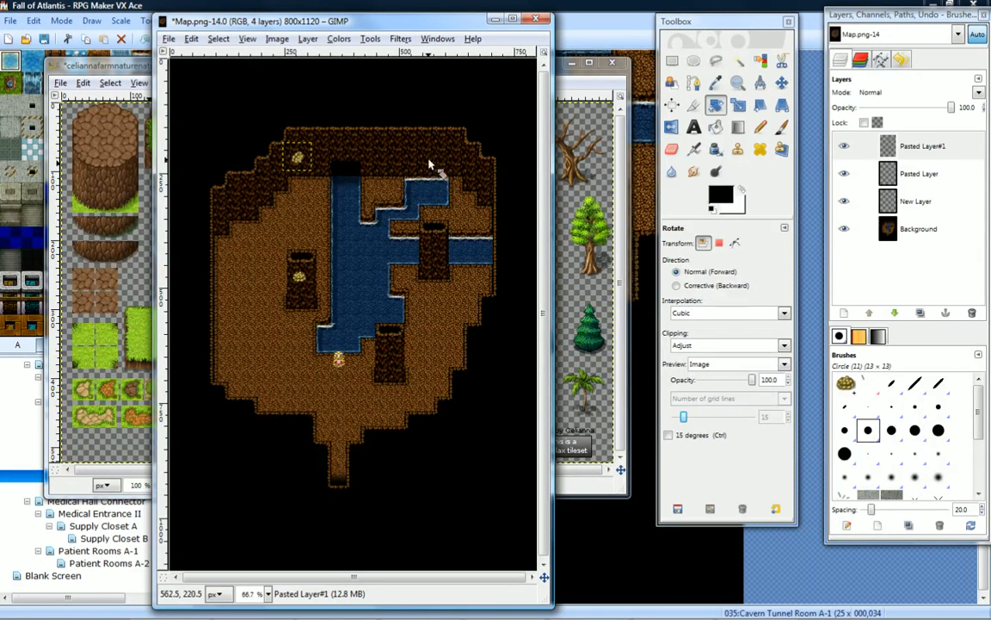
Copy the orange-spiked plant from celiannafarmnaturenatur.png with a rectangular selection of about 44x54 pixels.
click(600, 92)
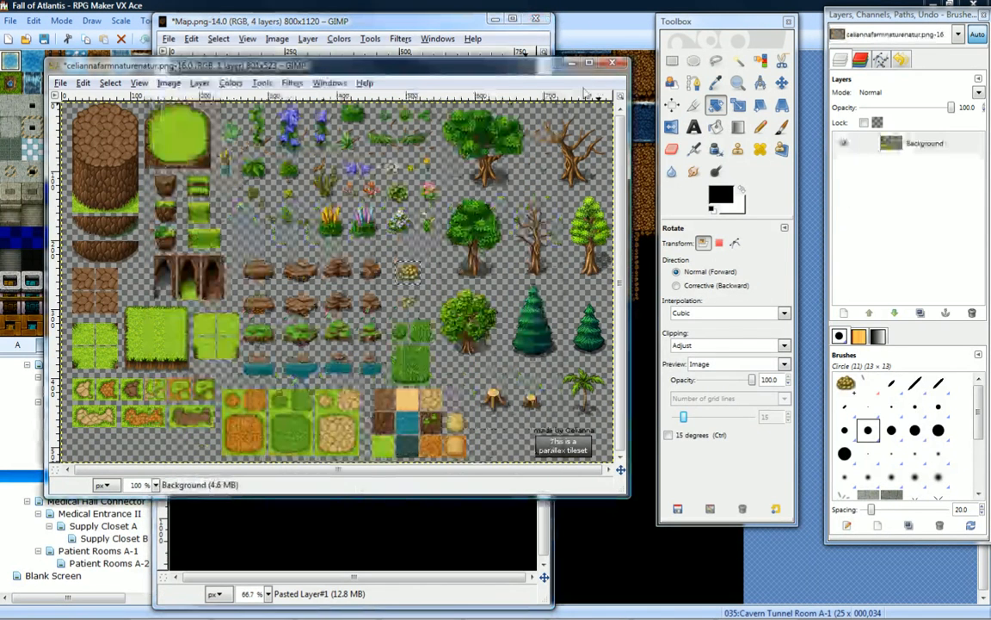
key(z)
click(415, 212)
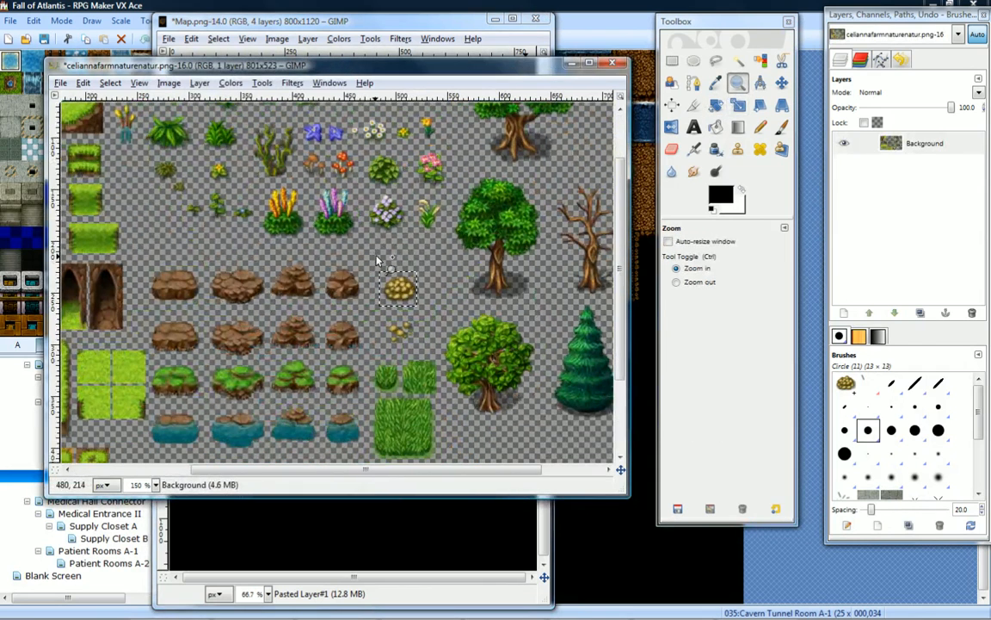
key(r)
drag(268, 186, 307, 237)
click(269, 177)
drag(261, 182, 305, 236)
key(ctrl+c)
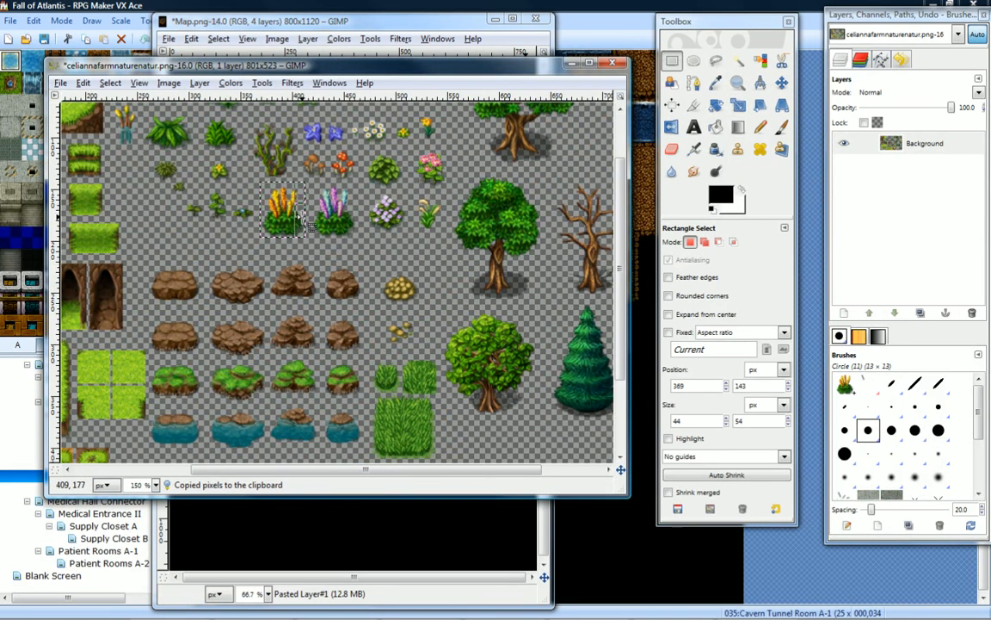
Paste the orange-spiked plant into Map.png, turn it into its own new layer, and clear any stray selection.
click(365, 24)
key(ctrl+v)
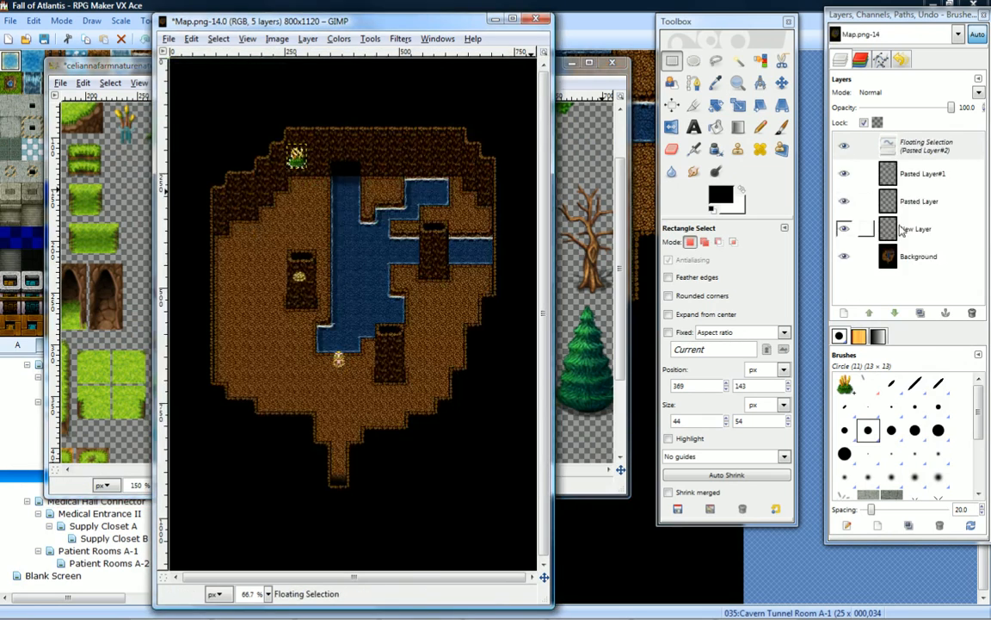
right_click(925, 147)
click(891, 176)
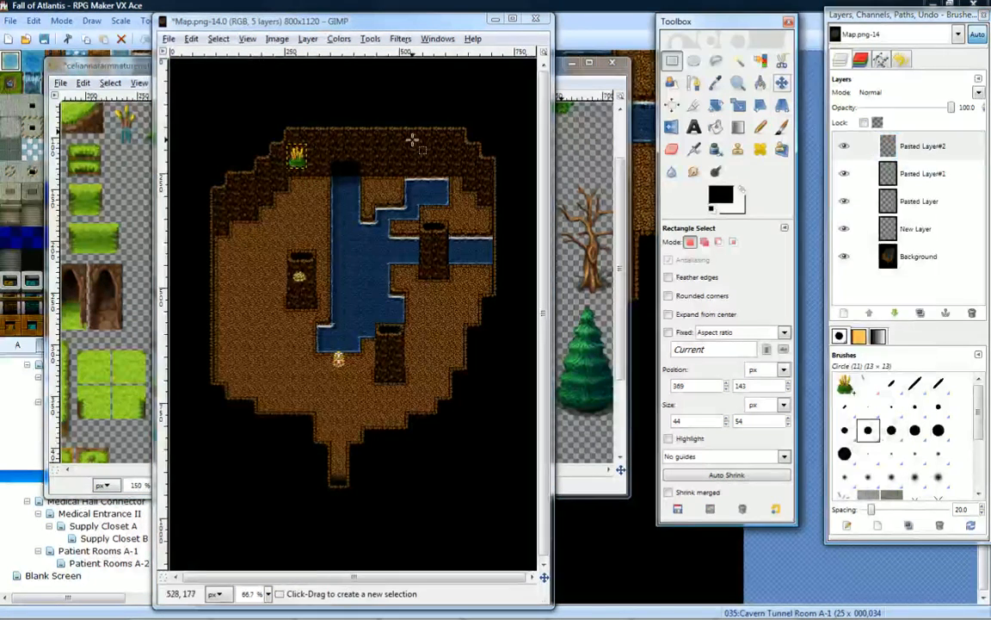
drag(305, 169, 329, 204)
click(382, 252)
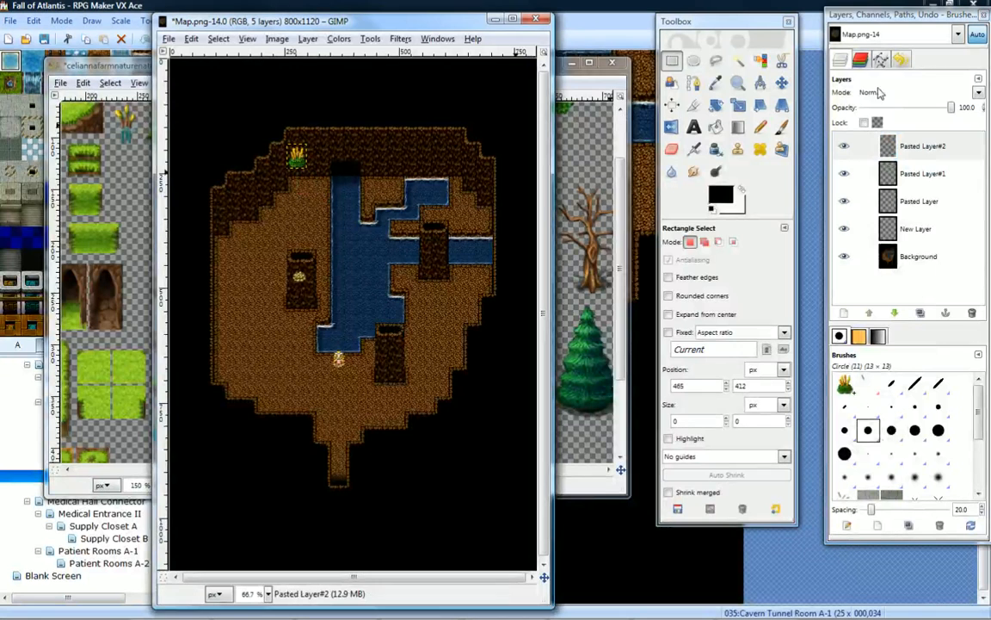
Move the orange-spiked plant layer from the upper cave wall onto the water just below the waterfall.
click(925, 148)
click(783, 83)
drag(296, 158, 362, 234)
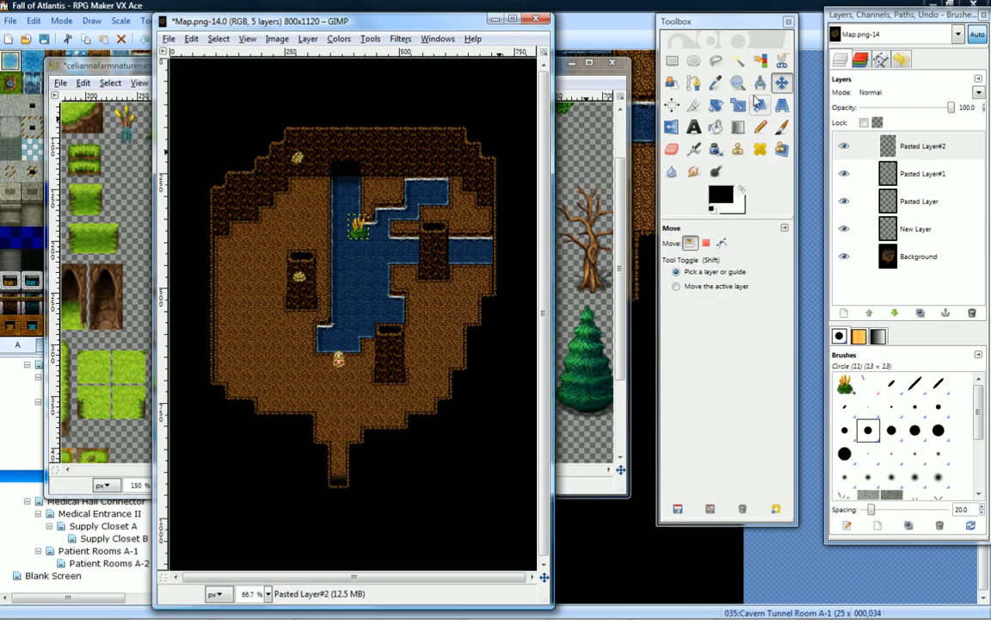
click(737, 83)
click(369, 225)
click(367, 226)
click(352, 252)
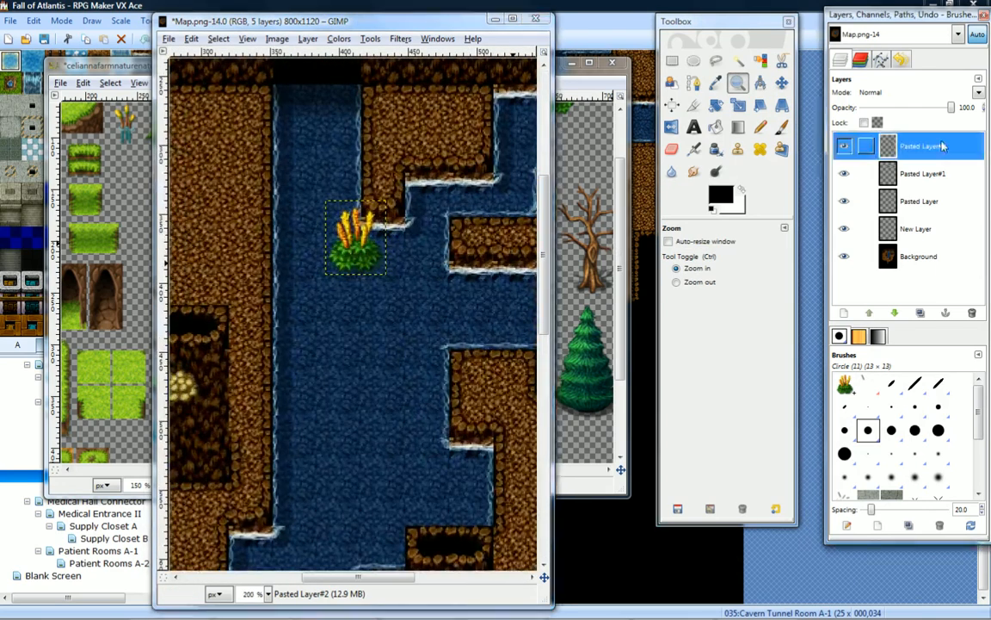
Recolour the plant's green base to brown with Hue-Saturation, setting the greens to hue -85, lightness -54 and saturation about -36.
click(370, 38)
mouse_move(396, 40)
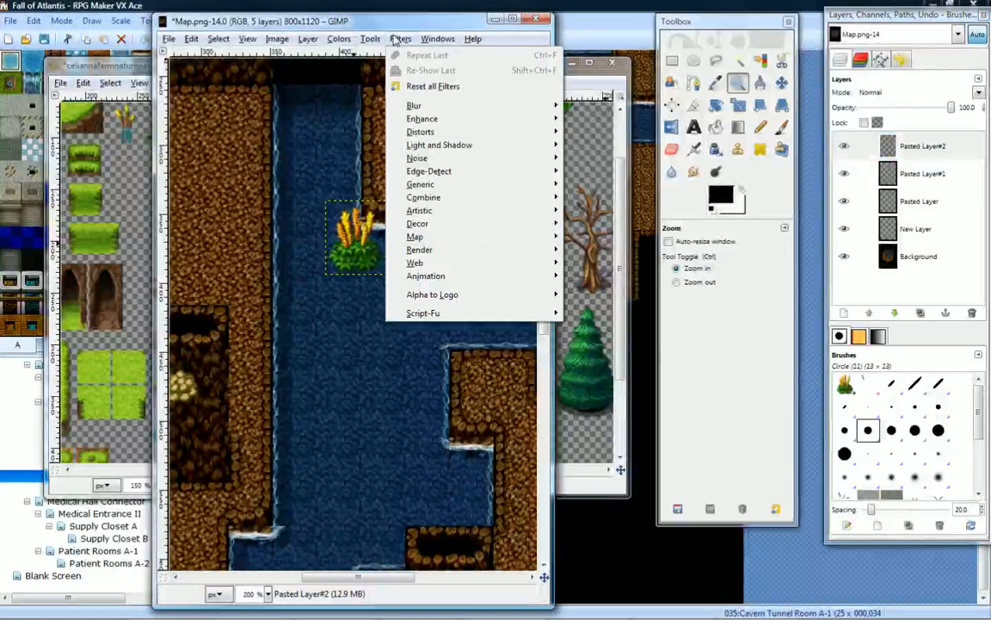
mouse_move(445, 186)
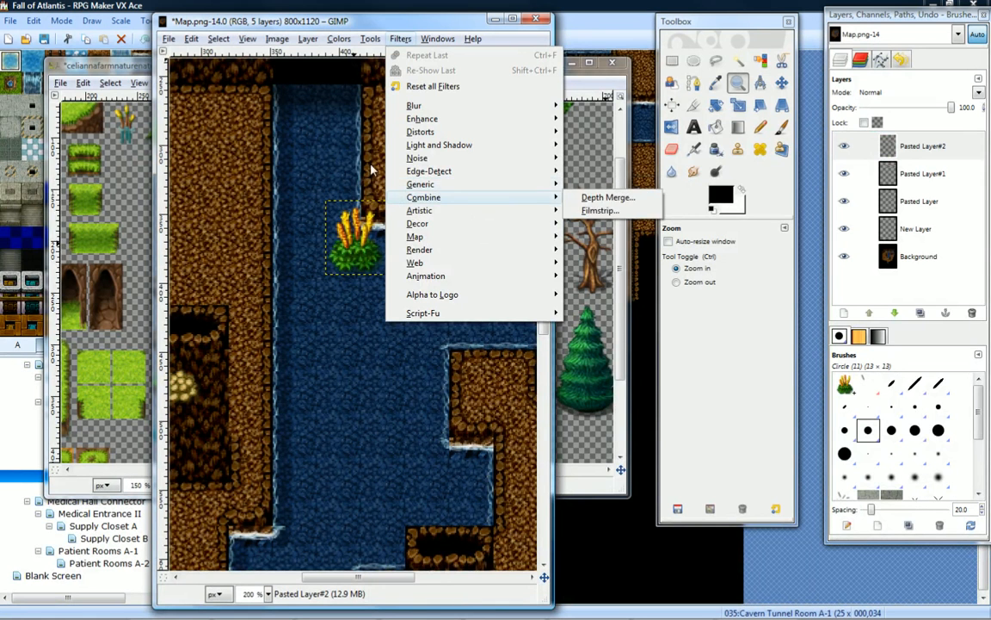
click(402, 15)
mouse_move(342, 180)
middle_down()
mouse_move(405, 142)
mouse_move(327, 176)
middle_up()
click(351, 39)
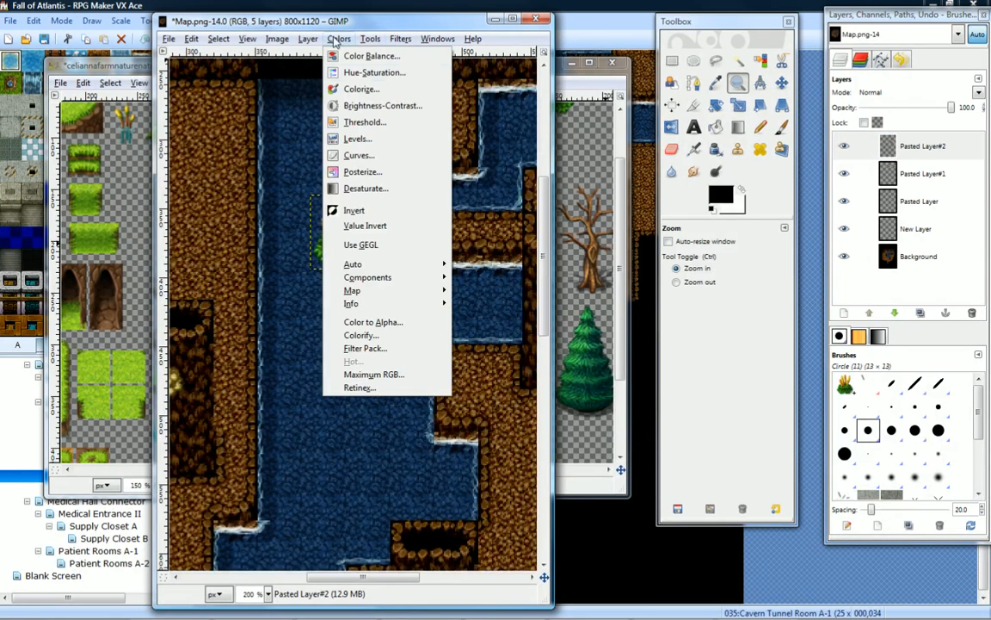
click(354, 74)
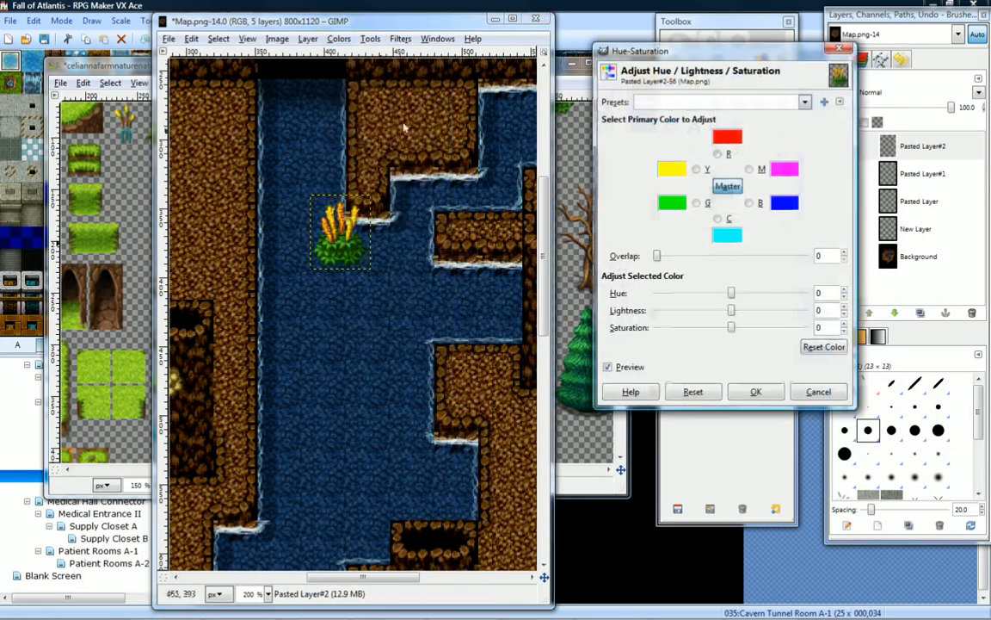
click(695, 203)
drag(731, 293, 710, 330)
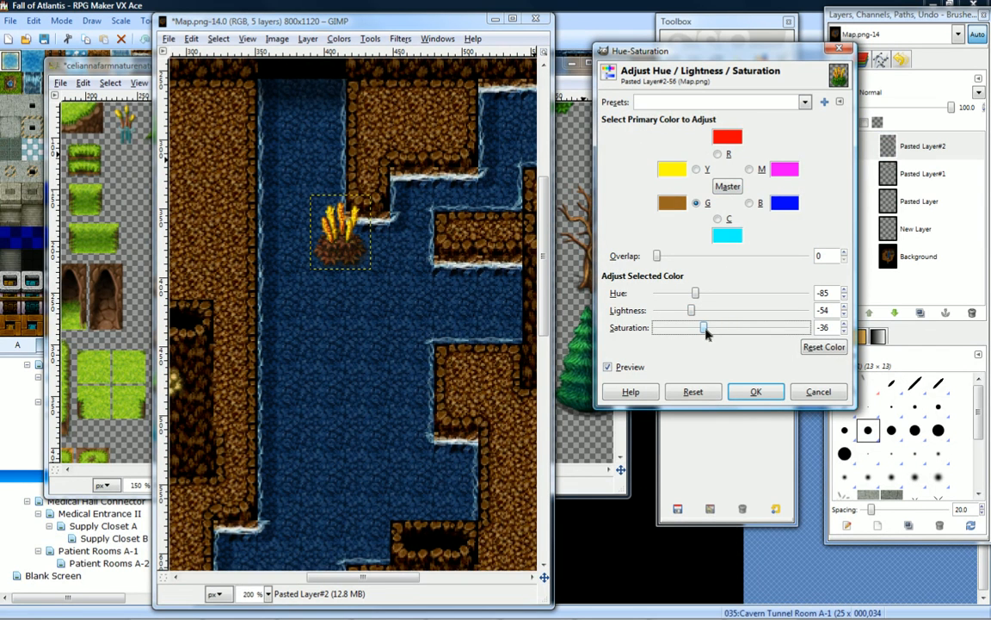
click(755, 391)
Try the recoloured plant at several spots around the map and place it near the right end of the upper cave wall.
key(m)
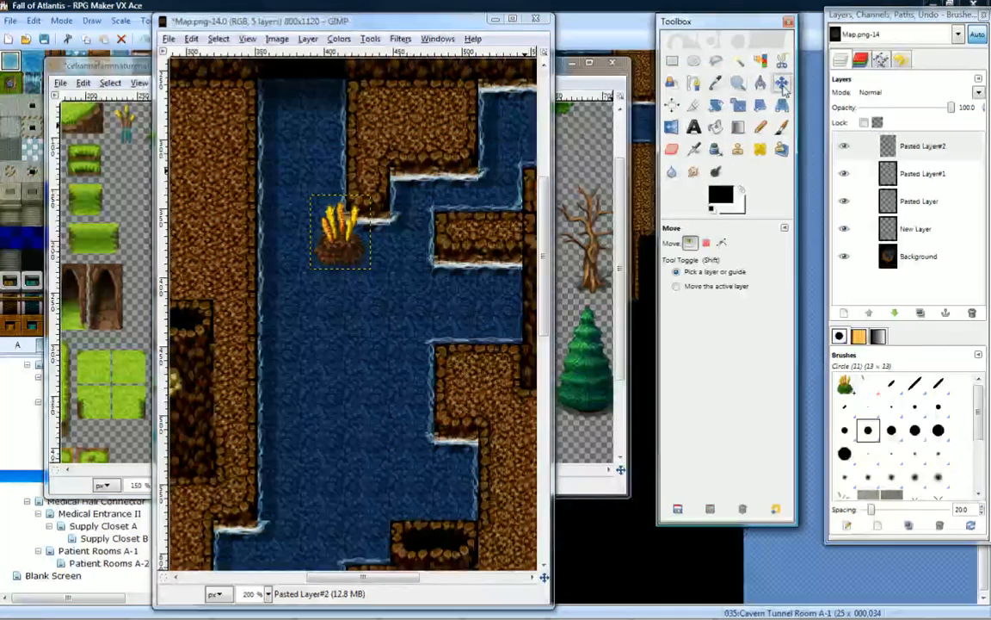
drag(354, 241, 383, 335)
middle_drag(414, 341, 450, 223)
drag(409, 223, 210, 248)
middle_drag(300, 265, 352, 203)
drag(263, 188, 340, 175)
middle_drag(417, 177, 289, 143)
drag(208, 144, 413, 331)
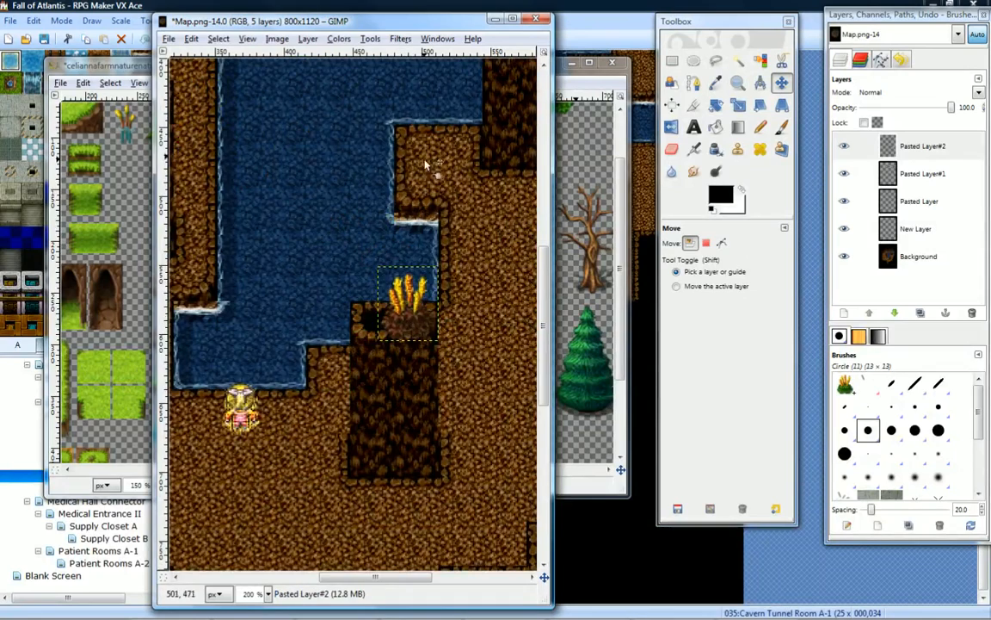
middle_drag(423, 163, 372, 270)
drag(346, 395, 315, 146)
middle_drag(370, 105, 353, 287)
drag(334, 336, 316, 97)
middle_drag(341, 99, 275, 226)
drag(241, 228, 448, 211)
Rotate the plant so its spikes point down and left, and shift it onto the stepped corner of the upper wall.
click(715, 104)
key(Return)
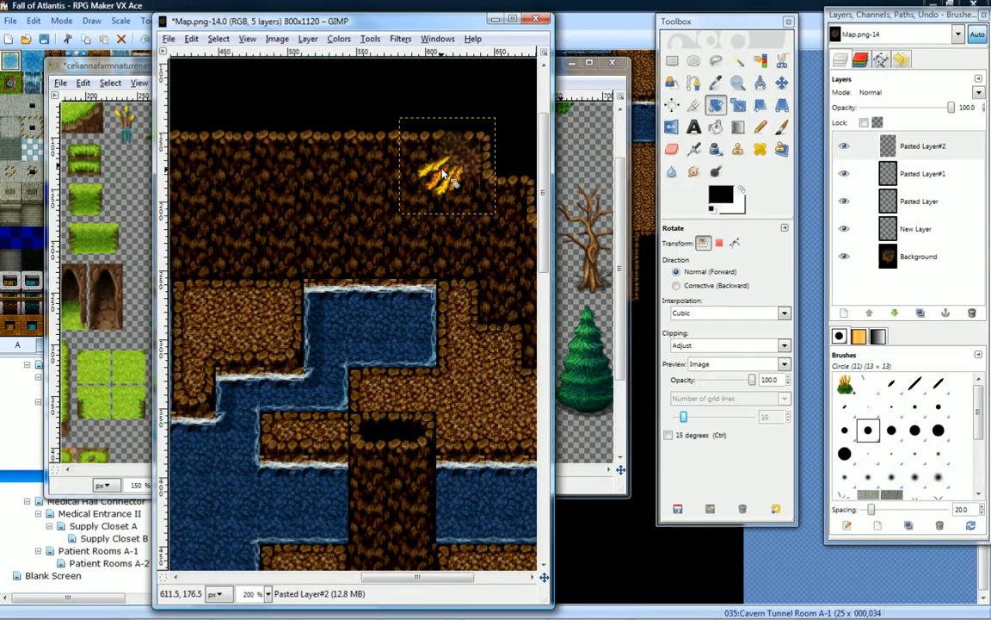
click(781, 82)
drag(445, 178, 483, 196)
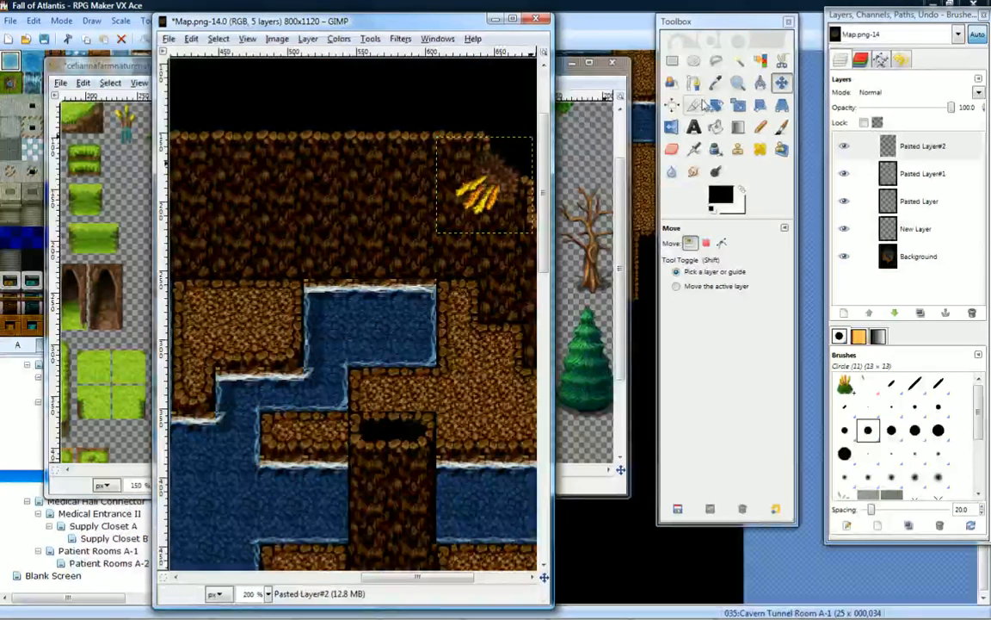
Merge the plant layer and the second rock pile layer down into the first pasted rock layer.
click(738, 82)
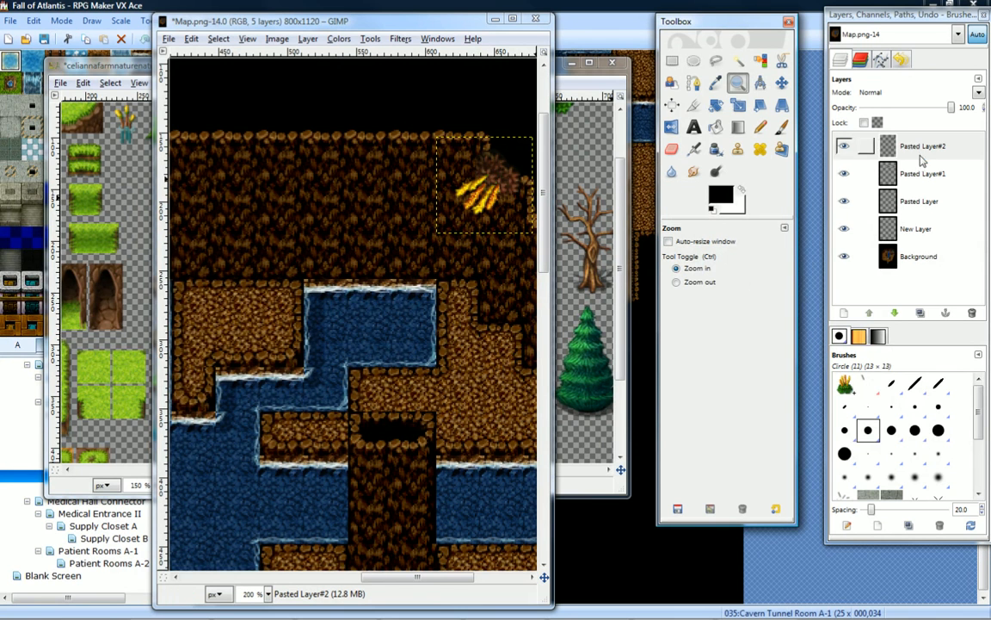
right_click(828, 140)
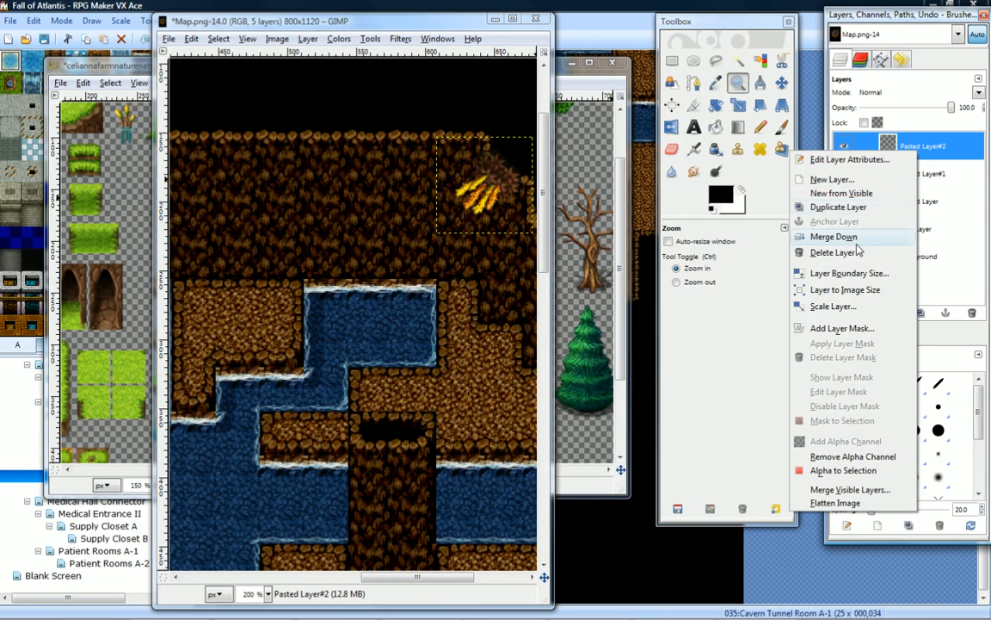
click(839, 236)
right_click(832, 143)
click(837, 238)
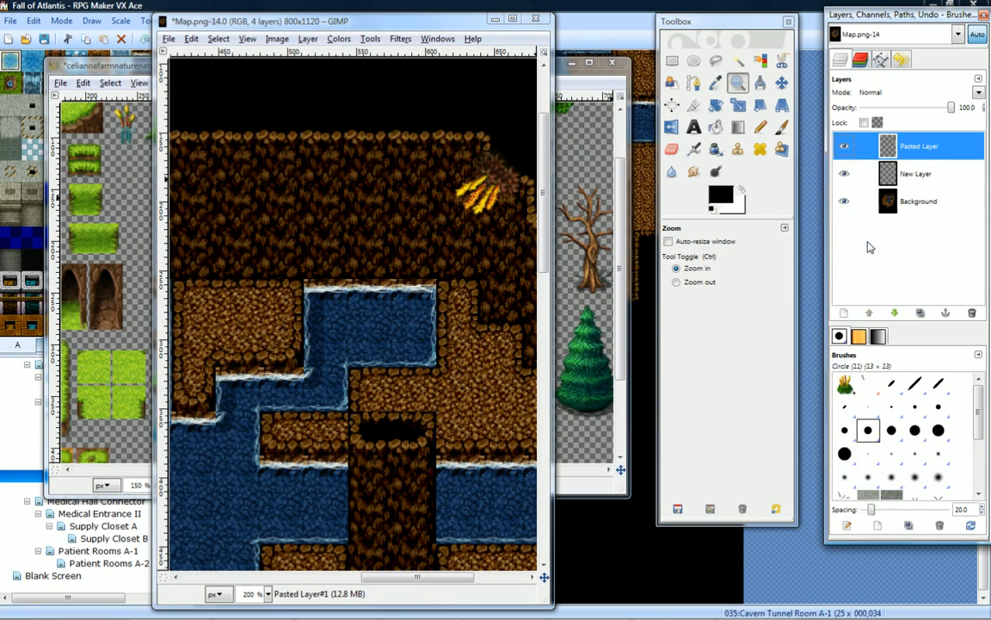
click(937, 172)
click(942, 149)
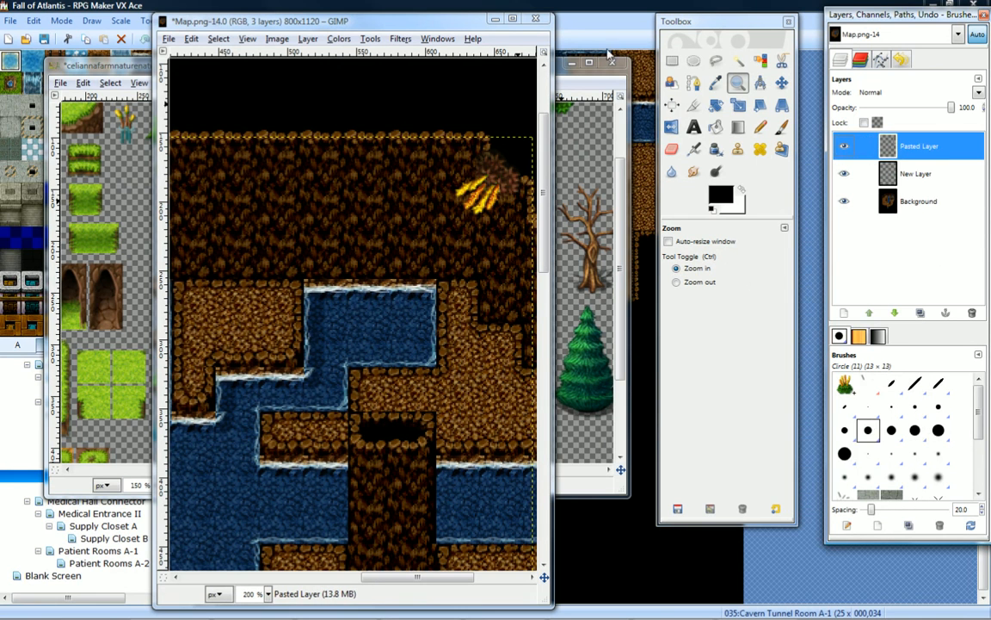
Copy the small scattered golden pebbles from celiannafarmnaturenatur.png with a rectangular selection of about 36x37 pixels.
click(737, 80)
ctrl+click(375, 273)
ctrl+click(370, 280)
ctrl+click(355, 294)
middle_drag(331, 315, 343, 304)
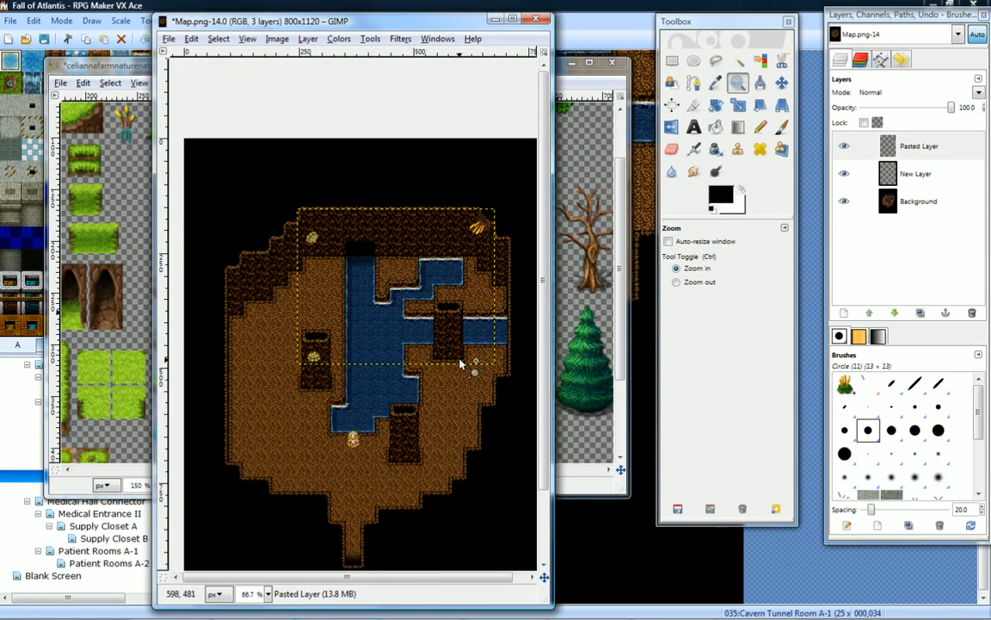
click(619, 237)
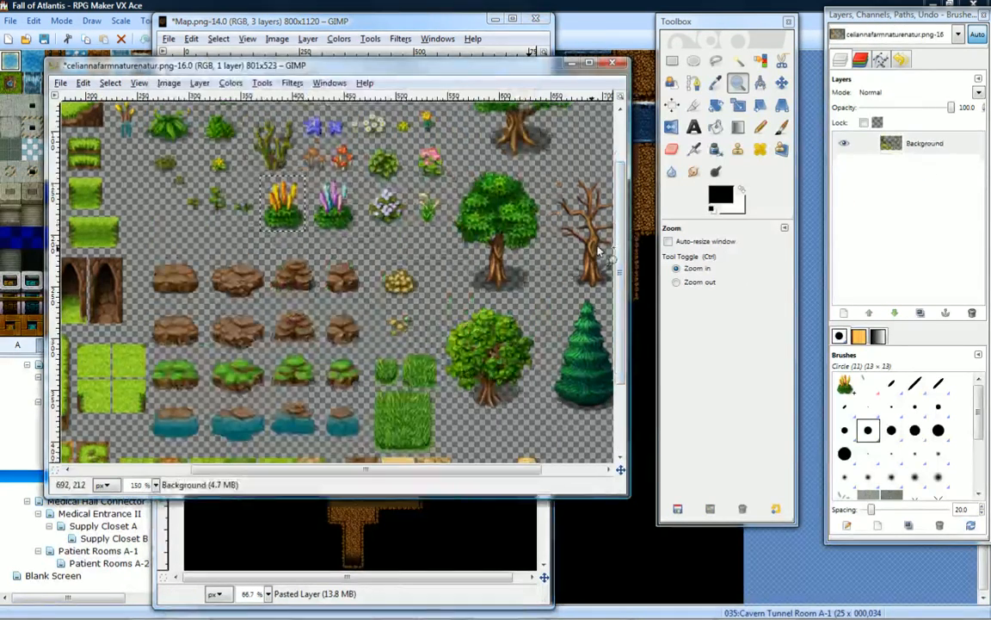
scroll(309, 289, down, 1)
middle_drag(397, 379, 329, 326)
click(672, 60)
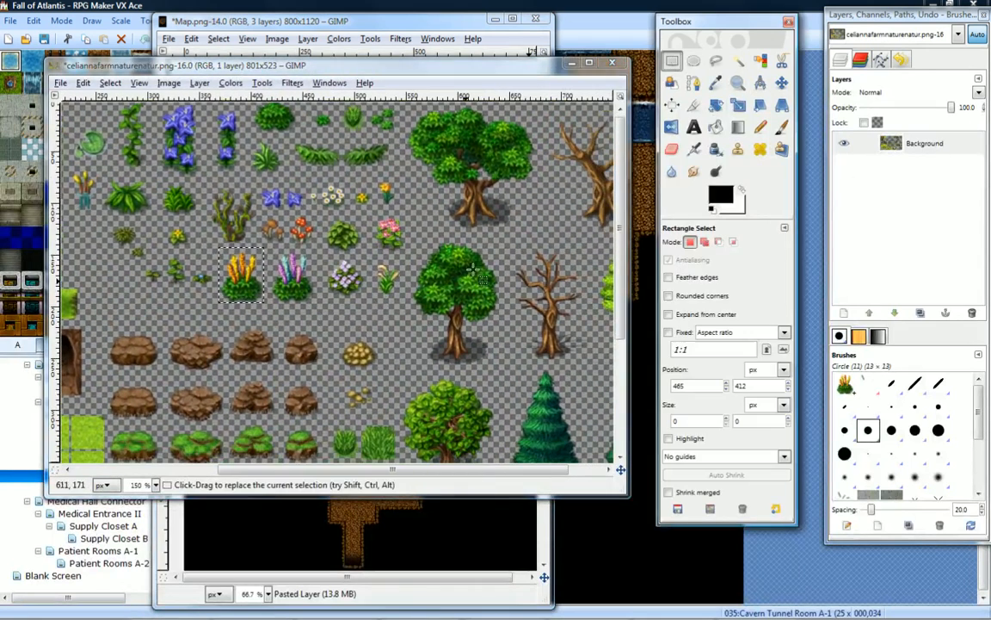
scroll(361, 362, down, 1)
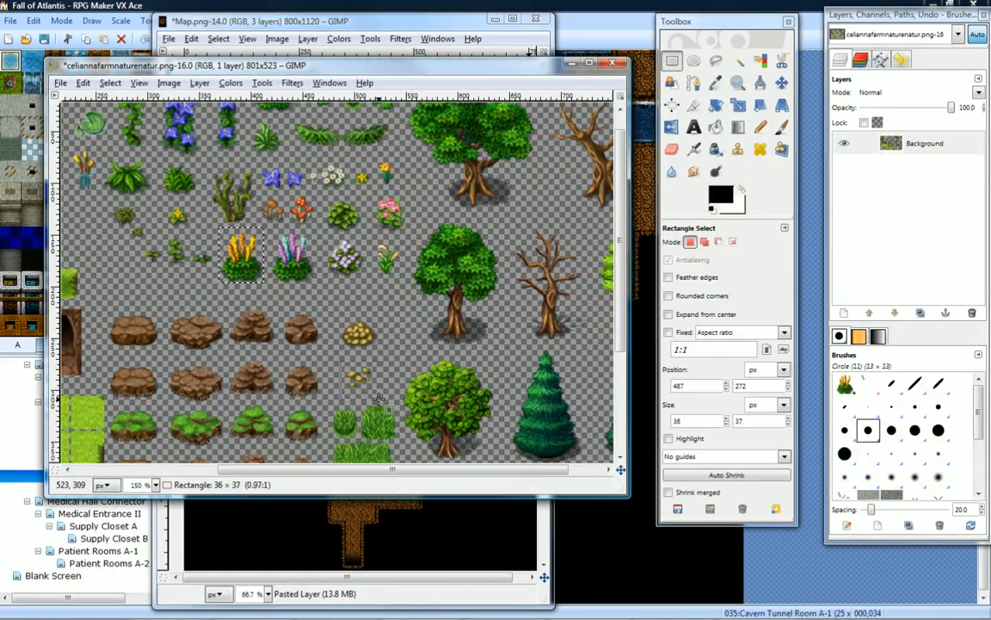
key(ctrl+c)
Paste the golden pebbles into Map.png as a new layer and place them beside the rock pile on the pillar left of the river.
ctrl+click(431, 524)
key(ctrl+v)
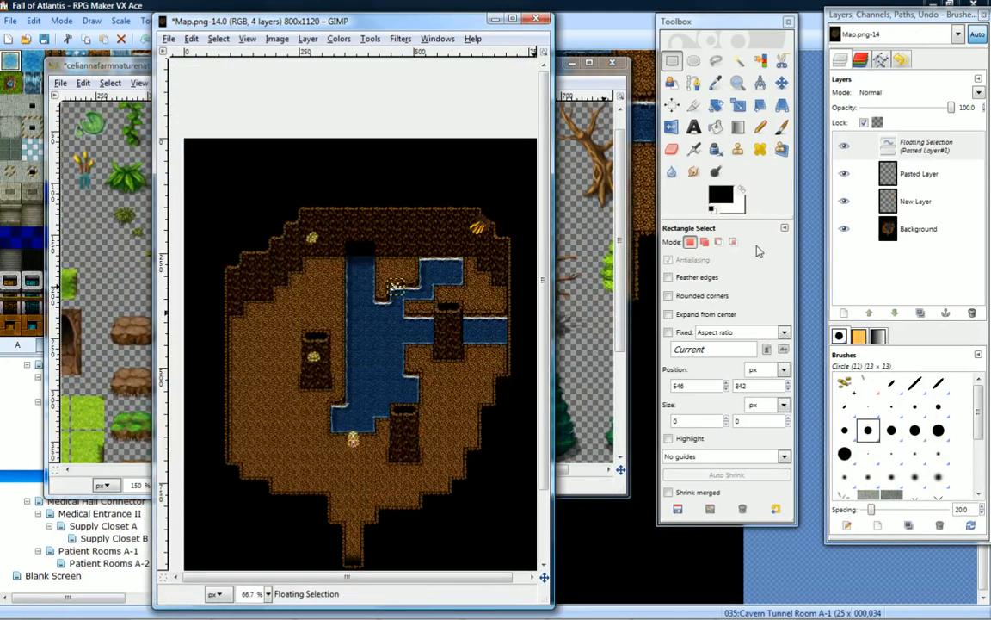
right_click(886, 133)
click(791, 170)
click(781, 82)
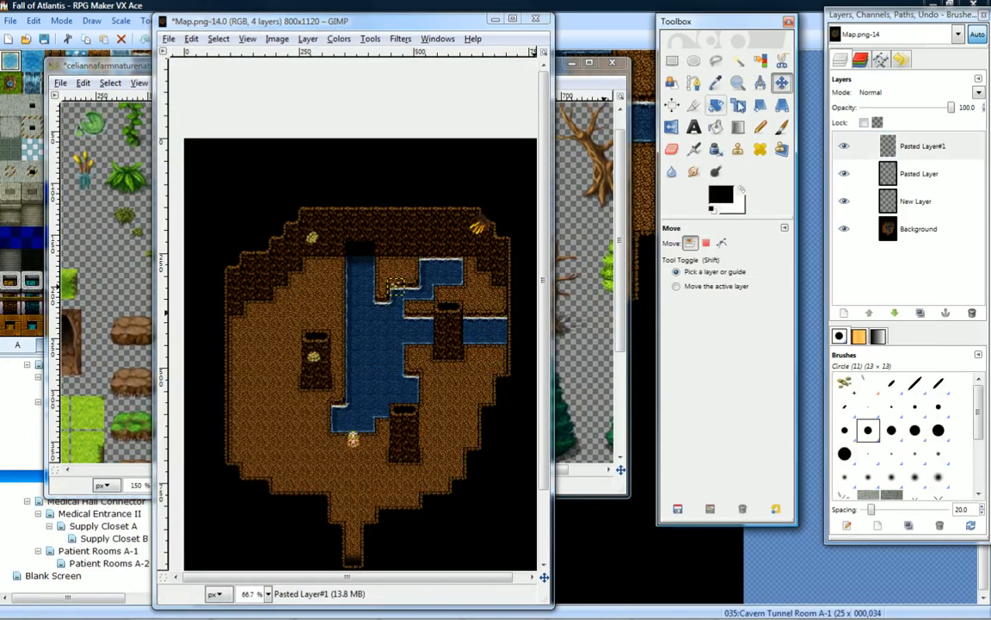
drag(397, 291, 323, 357)
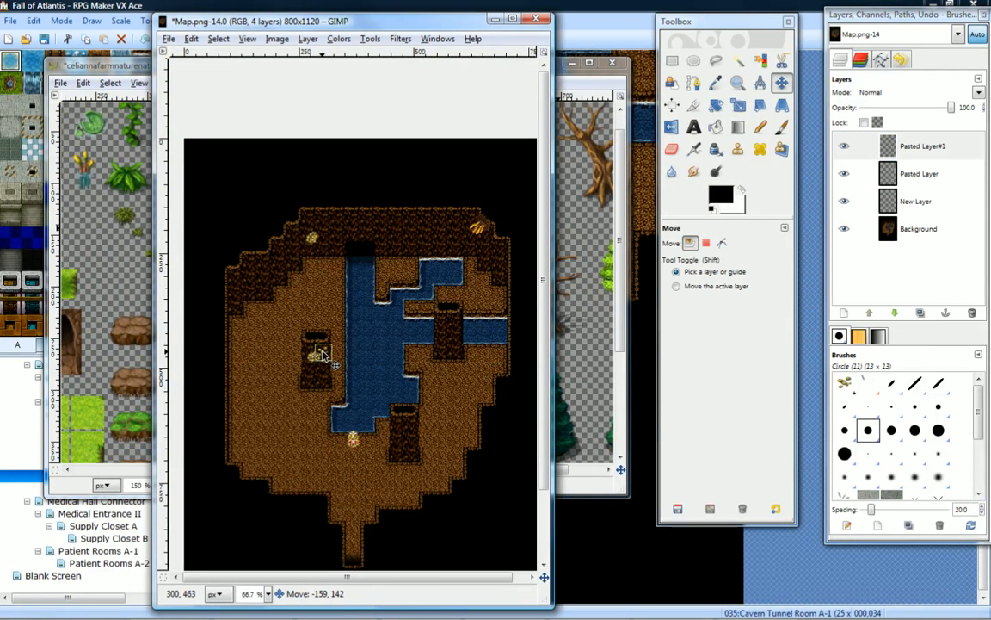
Fine-tune the position of the pebbles so they sit against the upper right side of the golden rock pile.
middle_drag(391, 378, 377, 323)
click(743, 84)
click(334, 333)
click(334, 333)
click(334, 333)
click(334, 333)
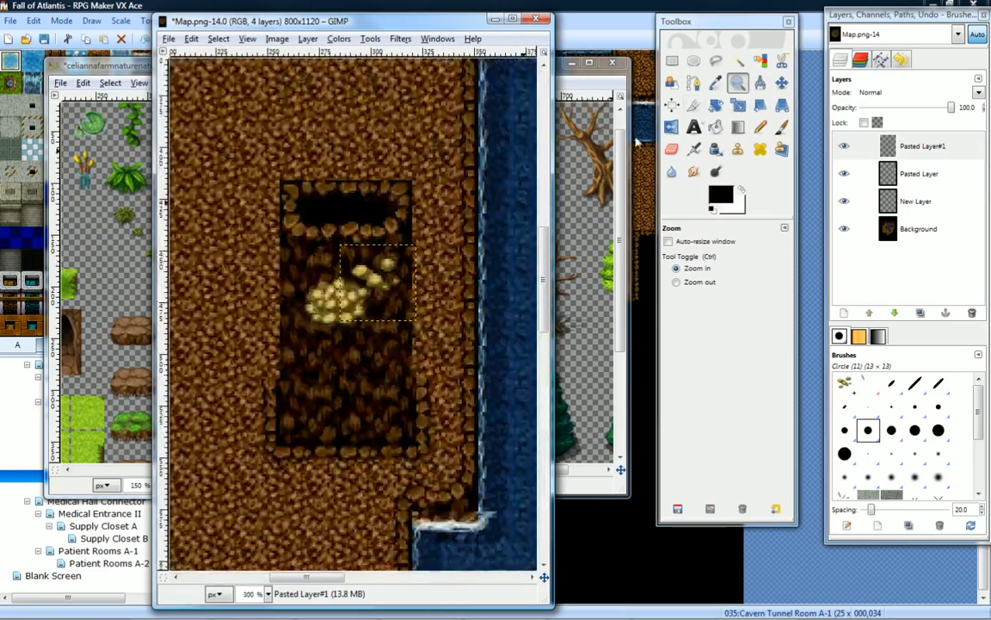
click(782, 83)
mouse_move(375, 291)
mouse_down()
mouse_move(368, 277)
mouse_move(379, 344)
mouse_move(365, 290)
mouse_move(365, 300)
mouse_move(378, 289)
mouse_up()
Paste a second copy of the golden pebbles as a new layer and place it below and right of the rock pile.
key(ctrl+c)
key(ctrl+v)
right_click(908, 149)
click(830, 173)
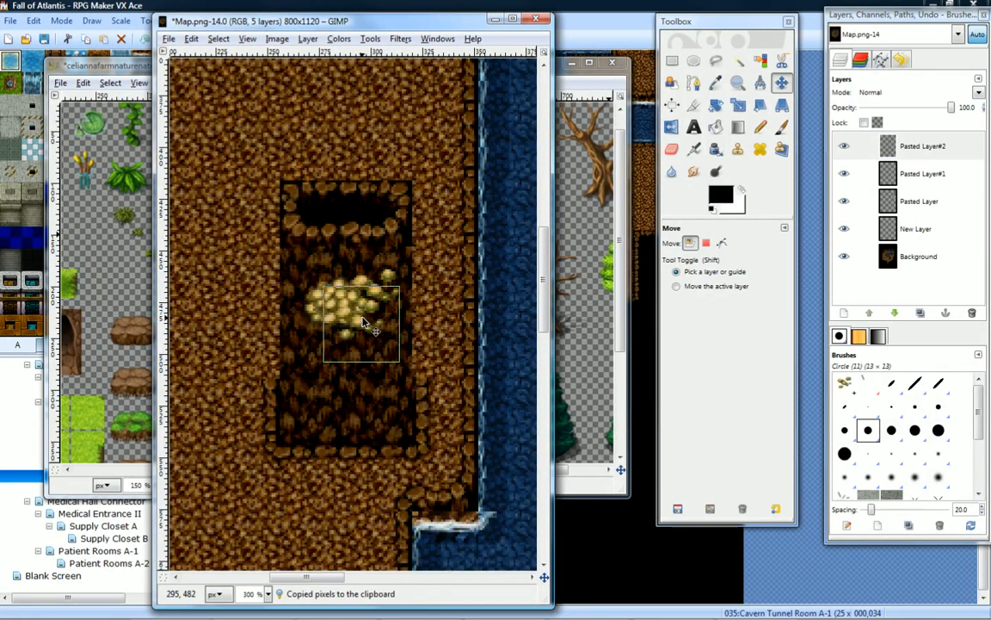
drag(362, 318, 378, 342)
Rotate the second set of pebbles and shift it left so it lies directly under the golden rock pile.
click(715, 105)
key(Return)
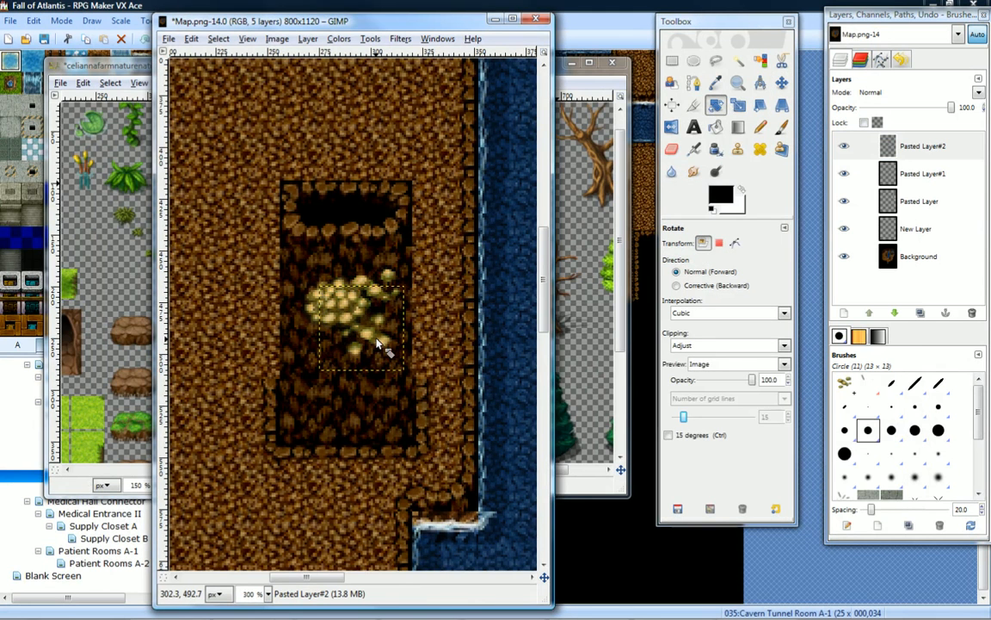
click(781, 83)
drag(379, 337, 352, 335)
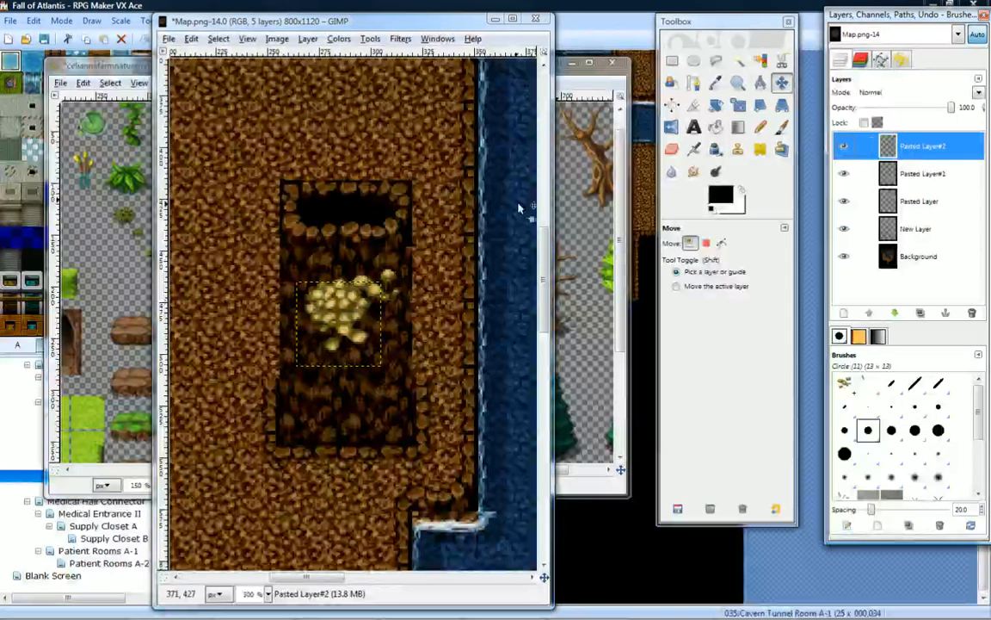
Examine the whole decorated cavern map, including the rock piles and the recoloured plant on the upper wall's corner.
scroll(460, 265, up, 2)
scroll(461, 264, up, 10)
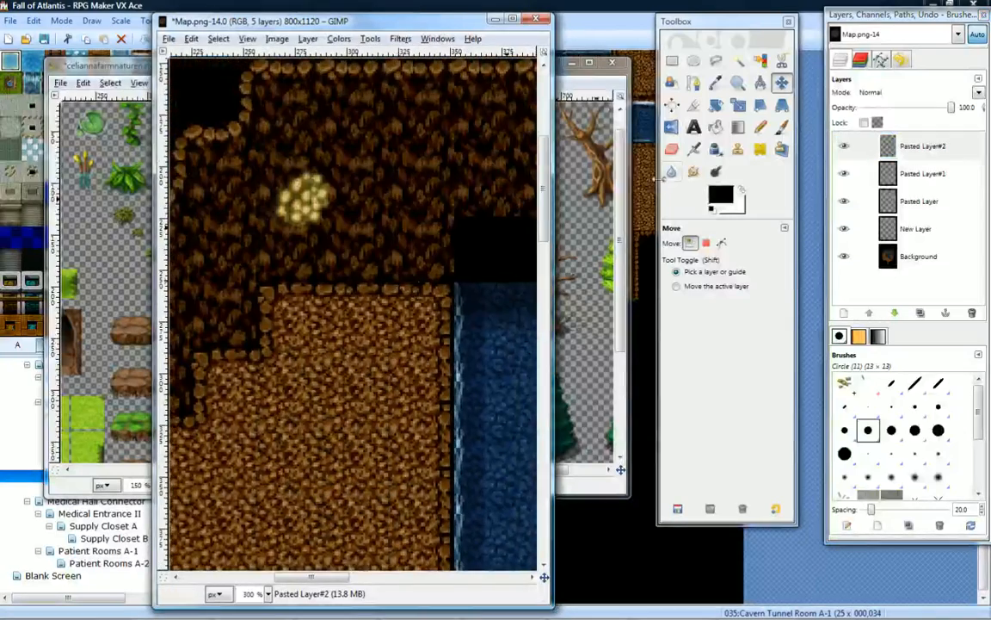
middle_drag(465, 347, 425, 103)
middle_drag(482, 431, 352, 261)
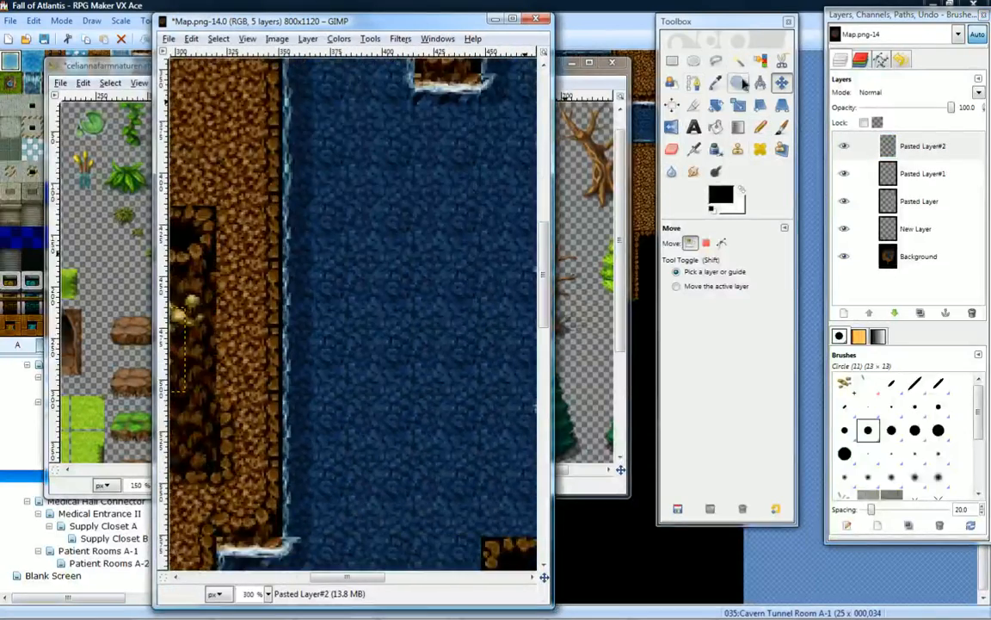
click(738, 82)
click(361, 233)
click(370, 239)
click(377, 243)
middle_drag(458, 274, 415, 307)
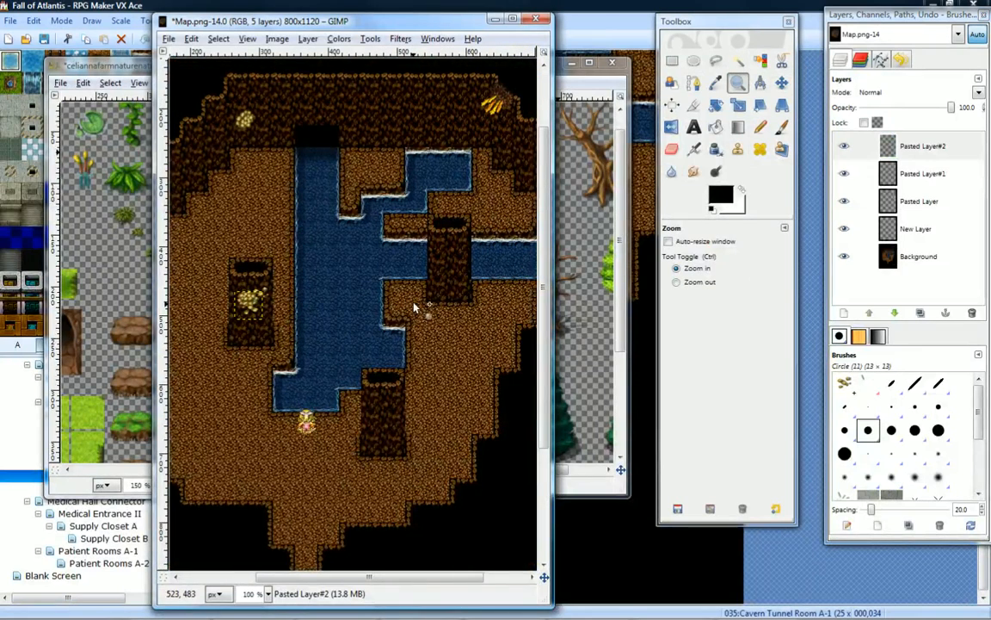
middle_drag(452, 352, 419, 333)
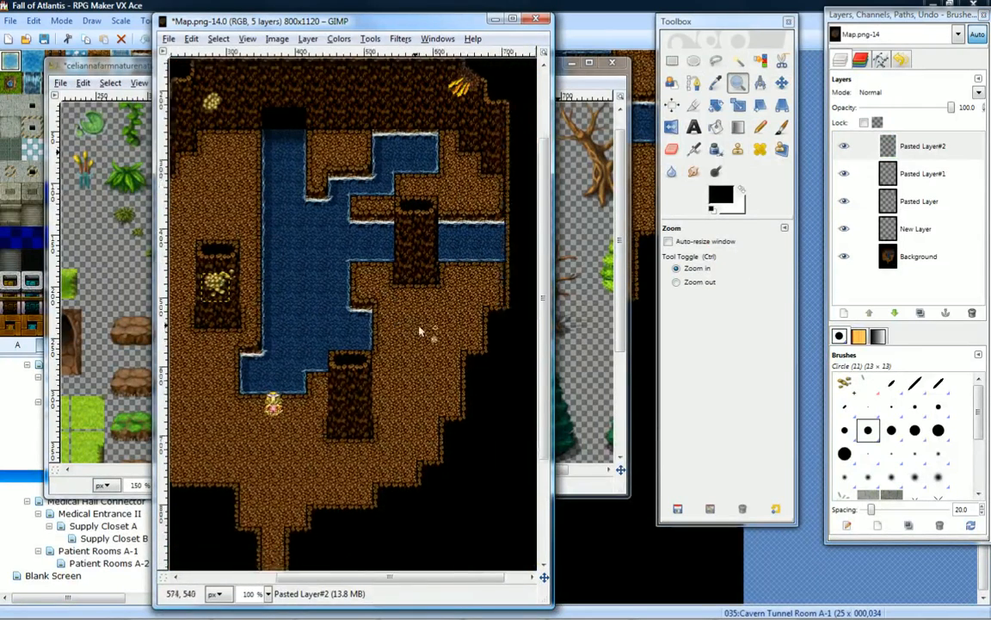
middle_drag(305, 289, 338, 314)
middle_drag(480, 173, 424, 206)
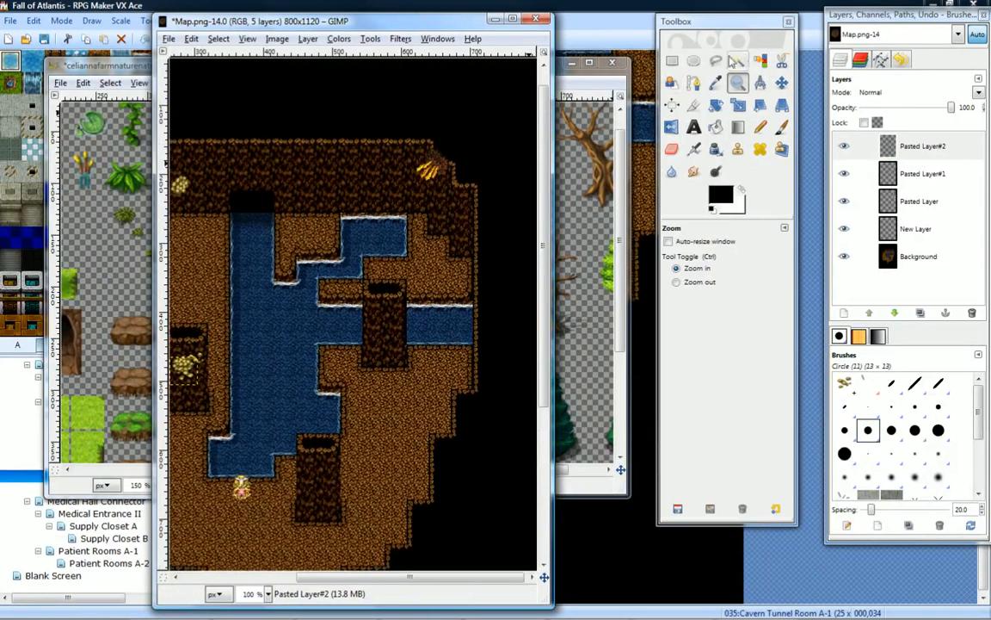
click(430, 172)
click(422, 177)
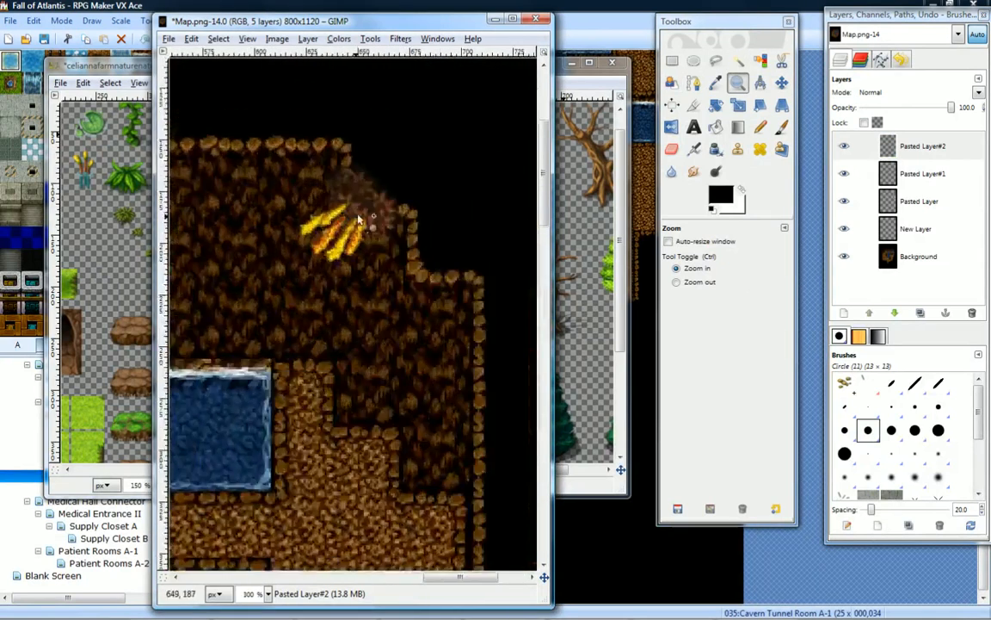
Merge the two upper pasted layers down into the Pasted Layer beneath them.
click(946, 174)
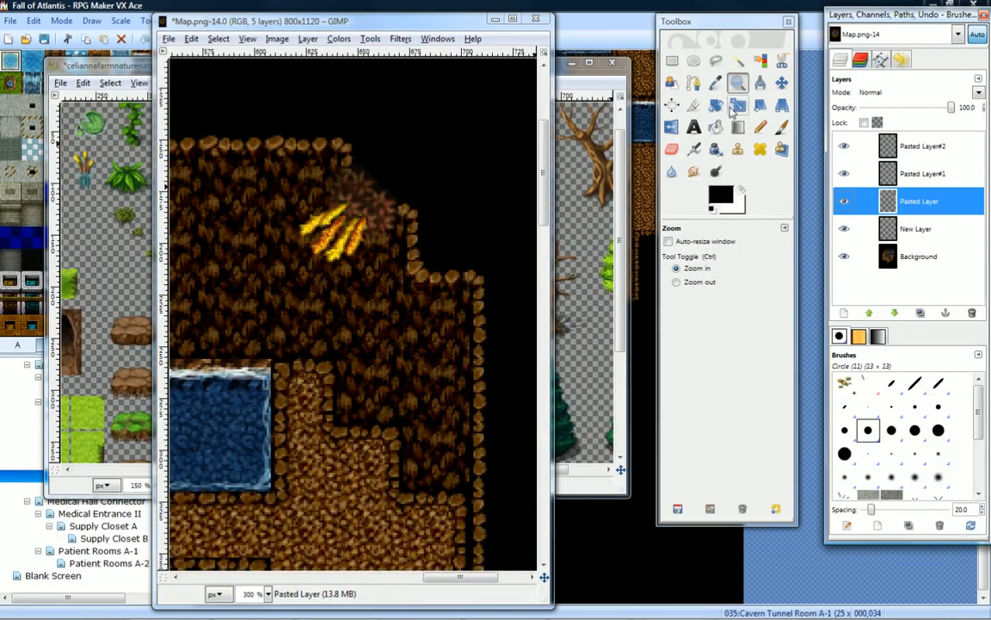
click(921, 146)
right_click(921, 147)
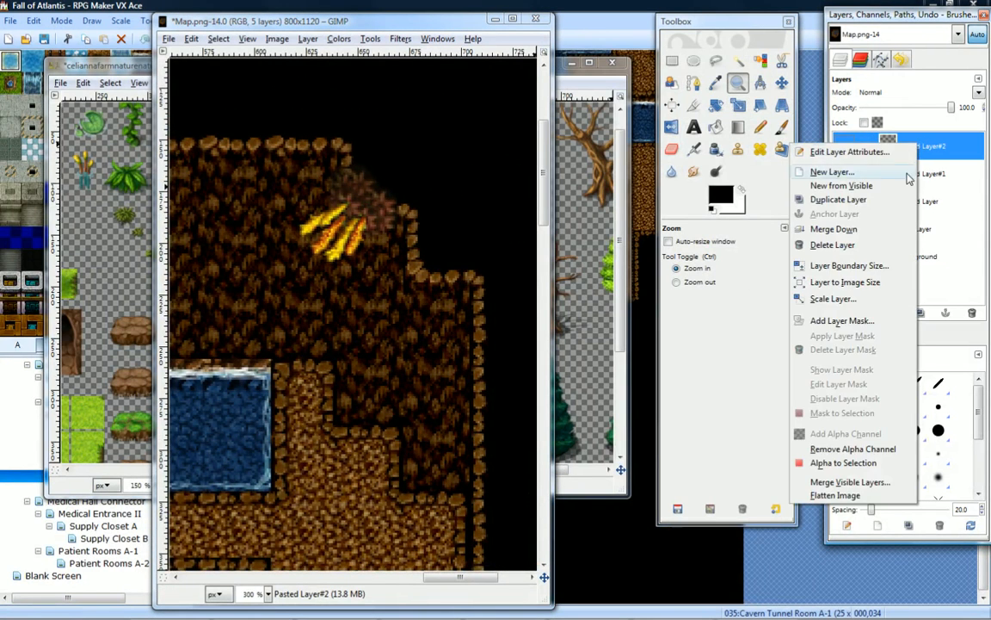
click(770, 215)
right_click(908, 148)
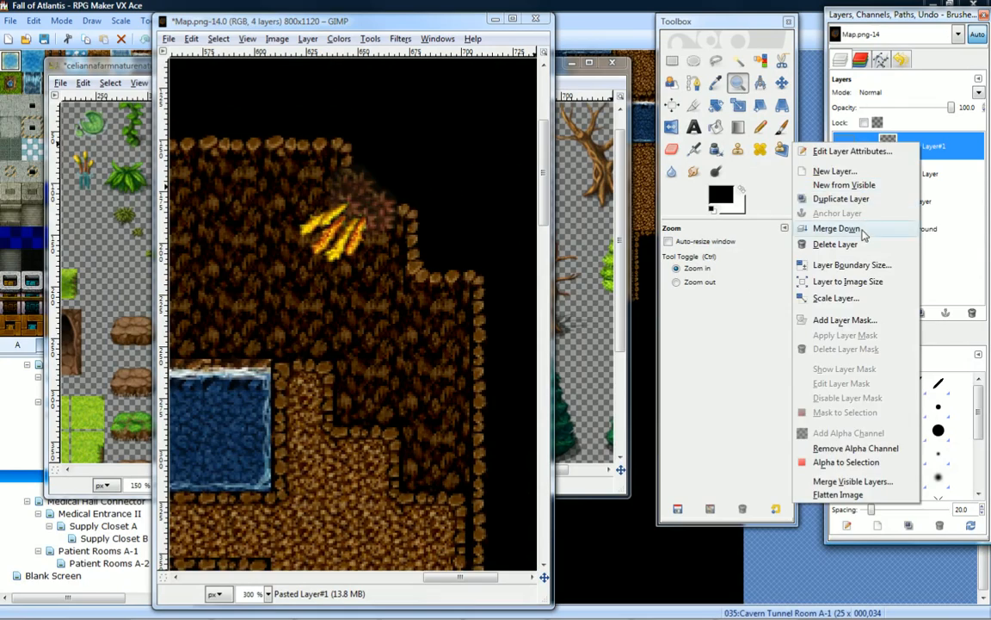
click(852, 228)
Erase the parts of the golden plant's layer spilling past the wall corner at reduced layer opacity, and restore the opacity to 100.
click(670, 147)
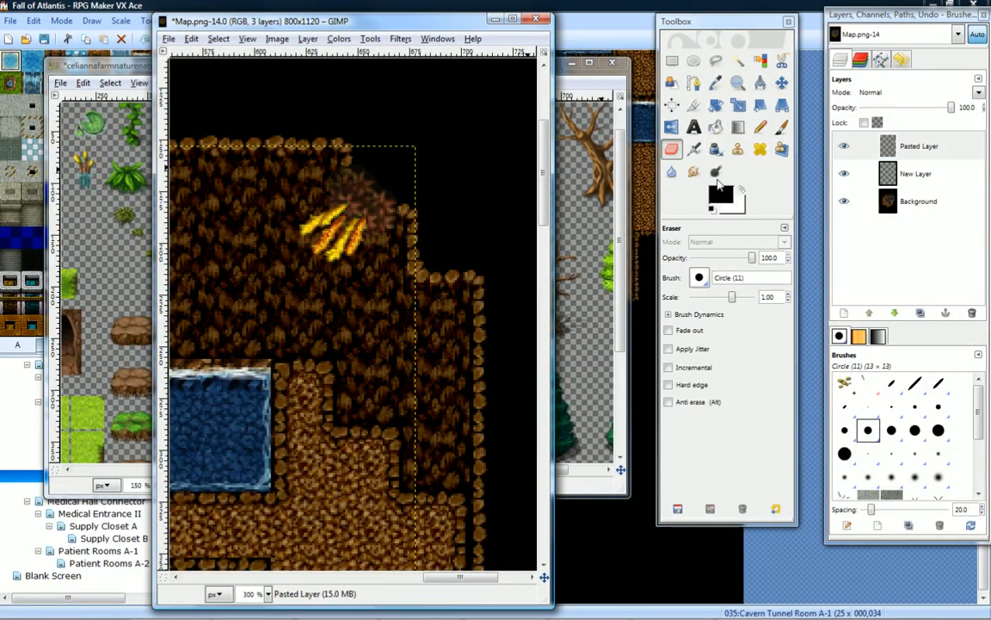
click(907, 148)
drag(952, 114, 924, 116)
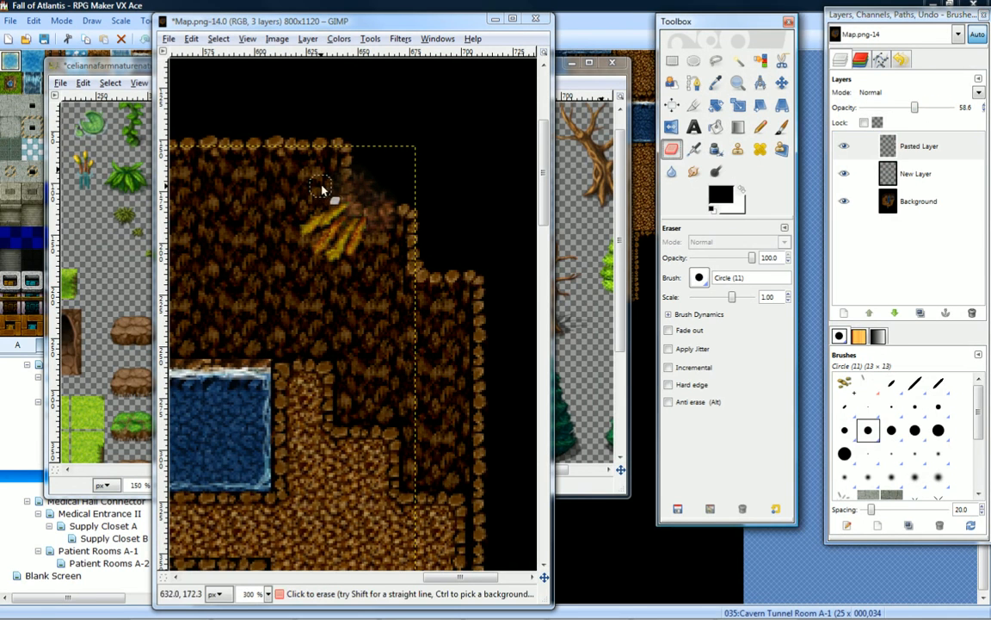
mouse_move(363, 178)
mouse_down()
mouse_move(376, 196)
mouse_move(414, 195)
mouse_up()
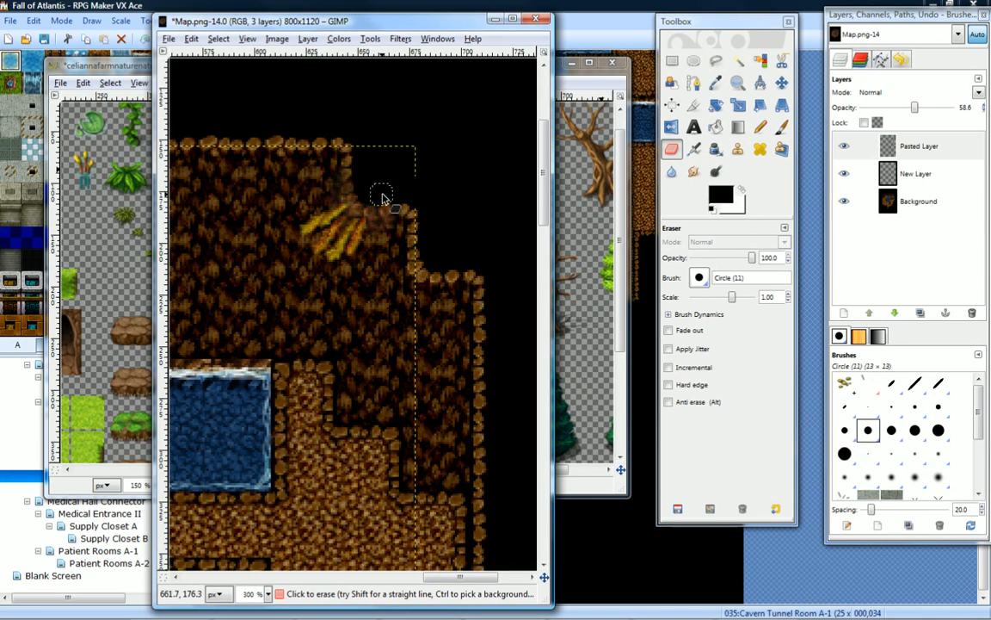
drag(912, 110, 816, 112)
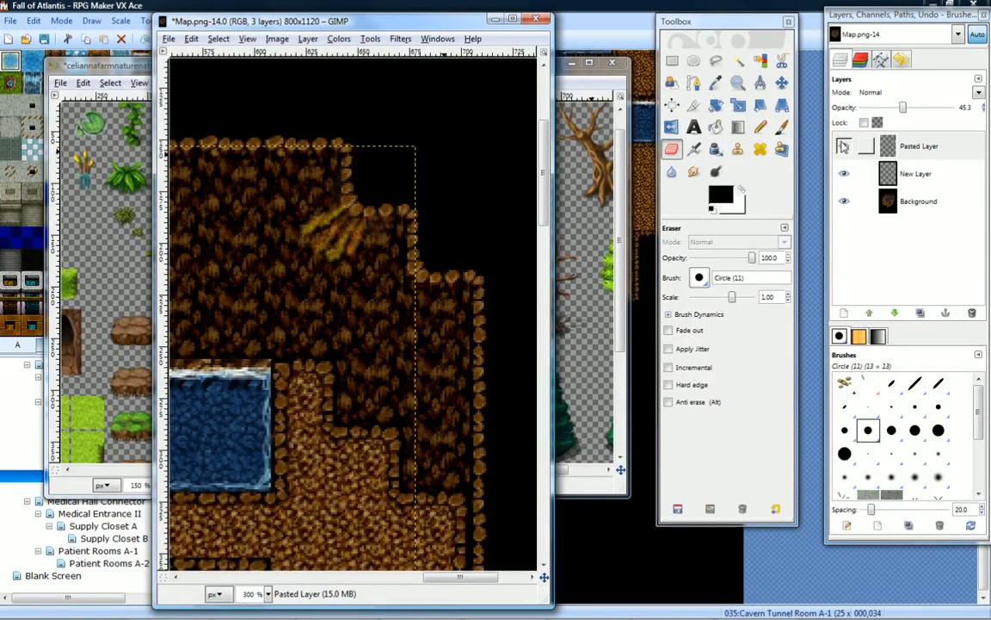
drag(904, 112, 974, 114)
Examine the whole cavern map and its surroundings for a spot that needs further decoration.
middle_drag(284, 318, 386, 247)
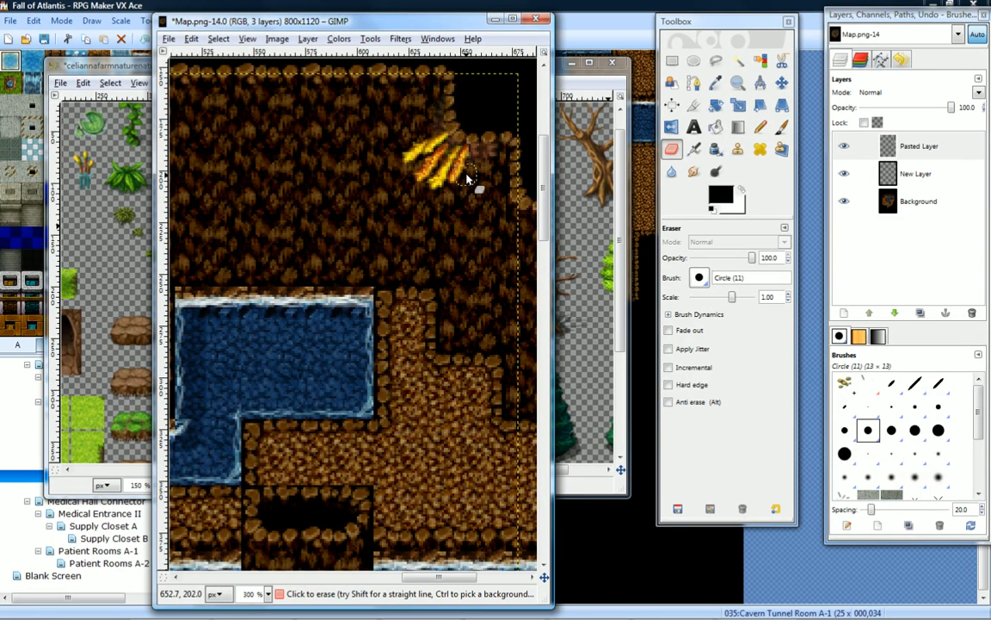
scroll(327, 327, down, 1)
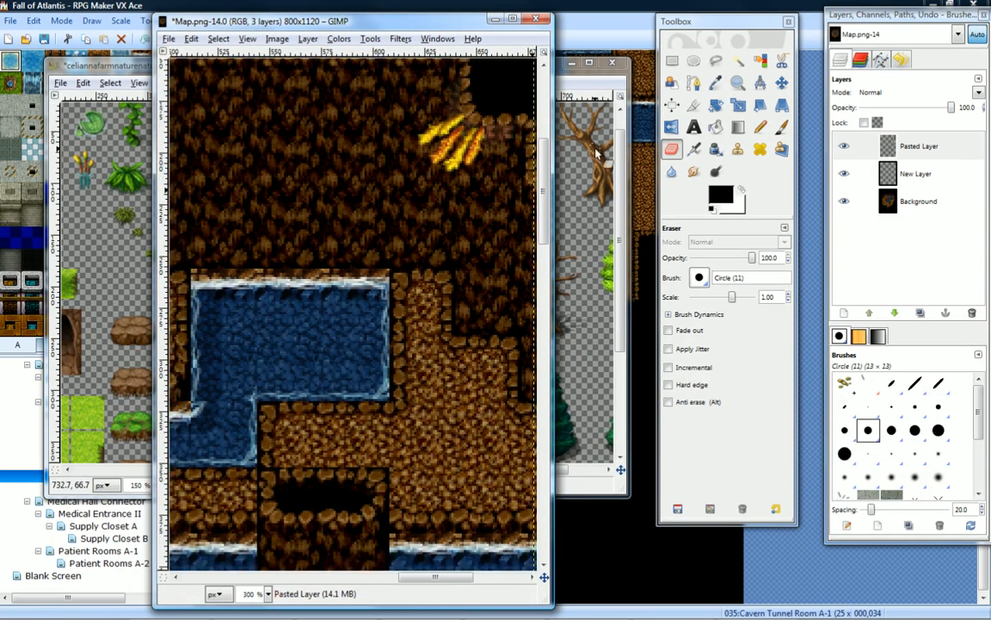
click(622, 211)
click(421, 24)
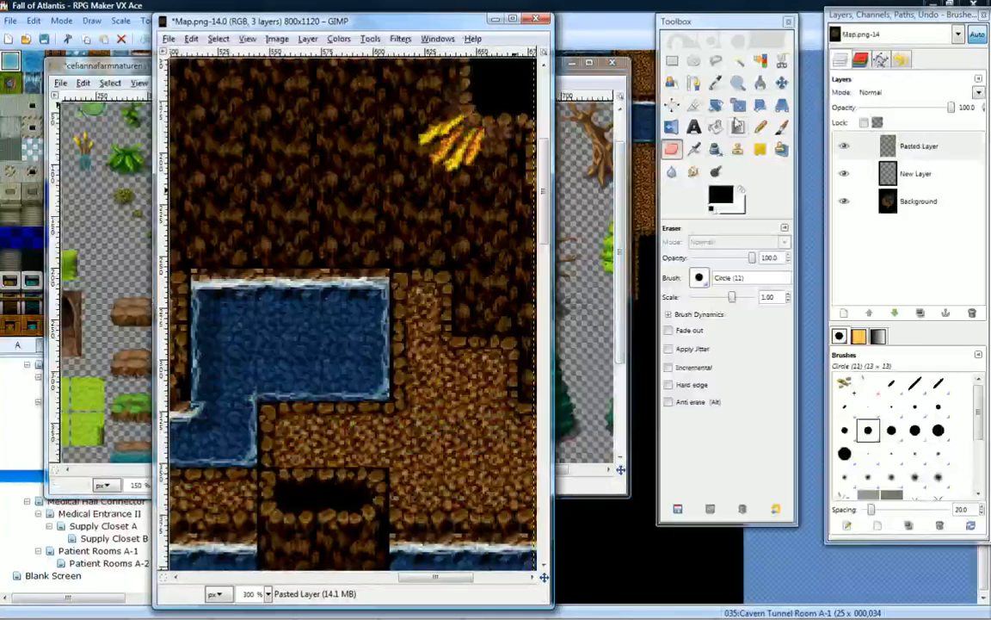
click(757, 83)
click(739, 82)
click(376, 283)
click(342, 347)
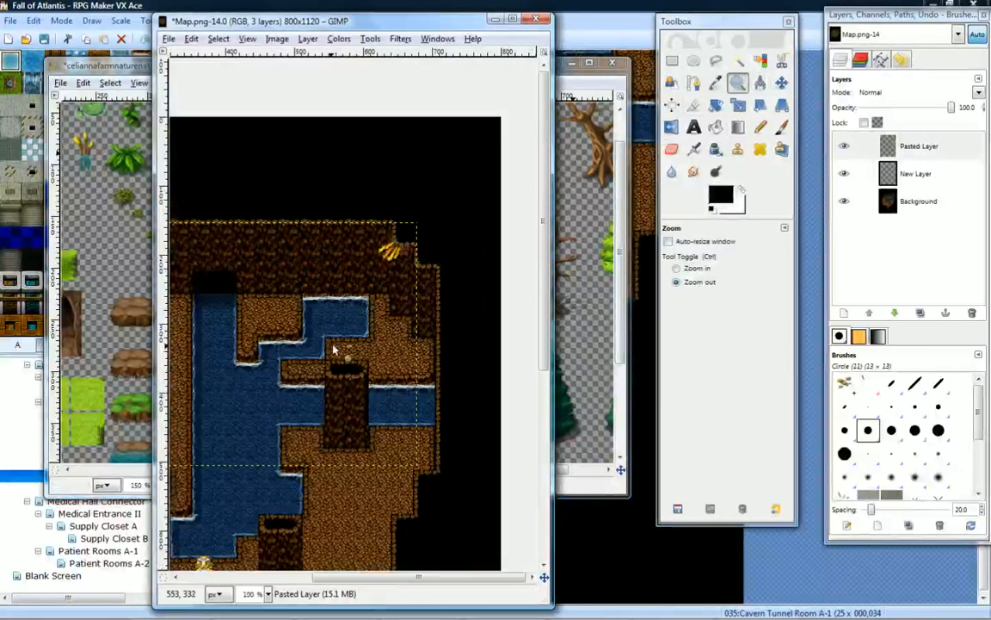
click(301, 413)
middle_drag(301, 413, 338, 363)
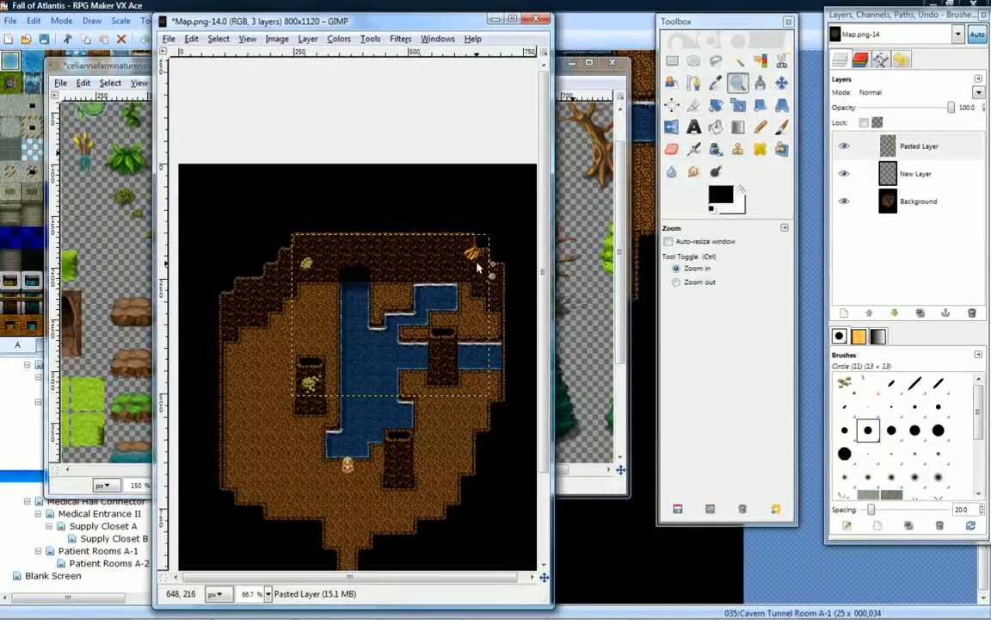
middle_drag(355, 395, 352, 376)
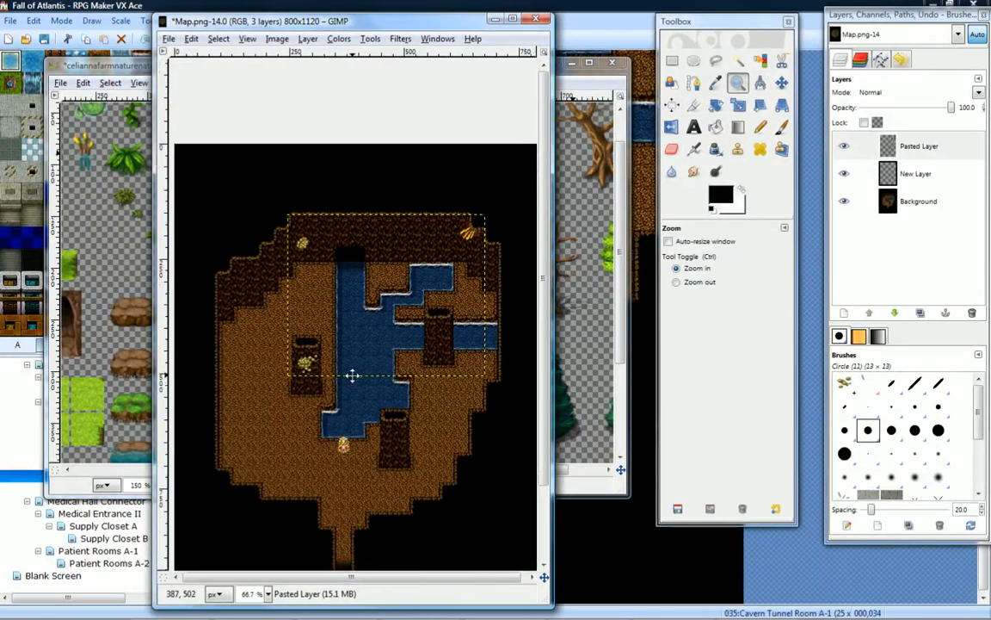
click(360, 356)
middle_drag(409, 331, 373, 310)
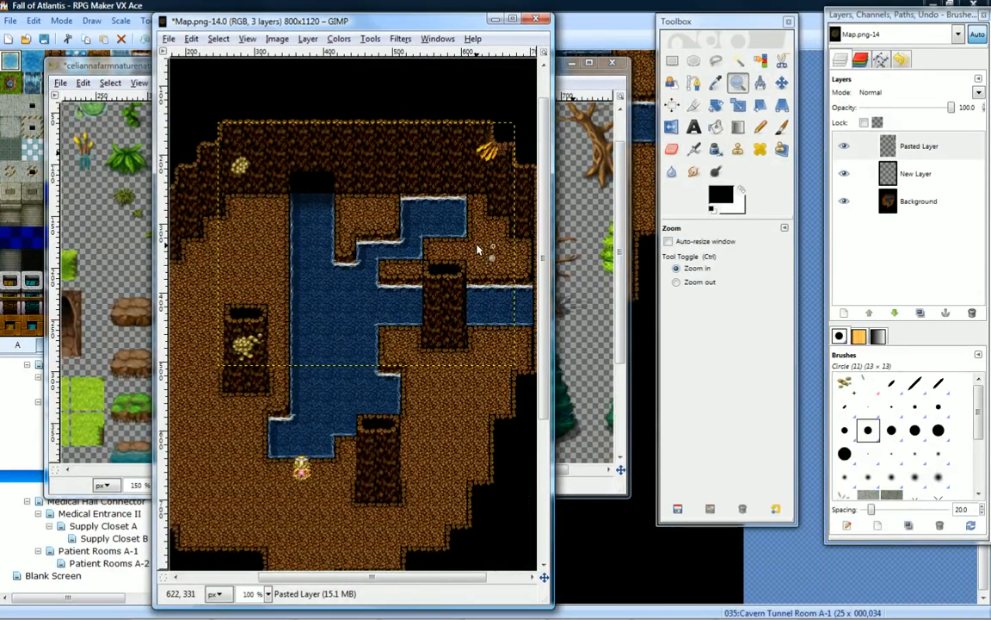
Select the blue star-shaped flower in the farm and nature tileset with a 31 × 27 px rectangle and copy it.
click(621, 207)
drag(621, 208, 621, 179)
middle_drag(176, 273, 246, 311)
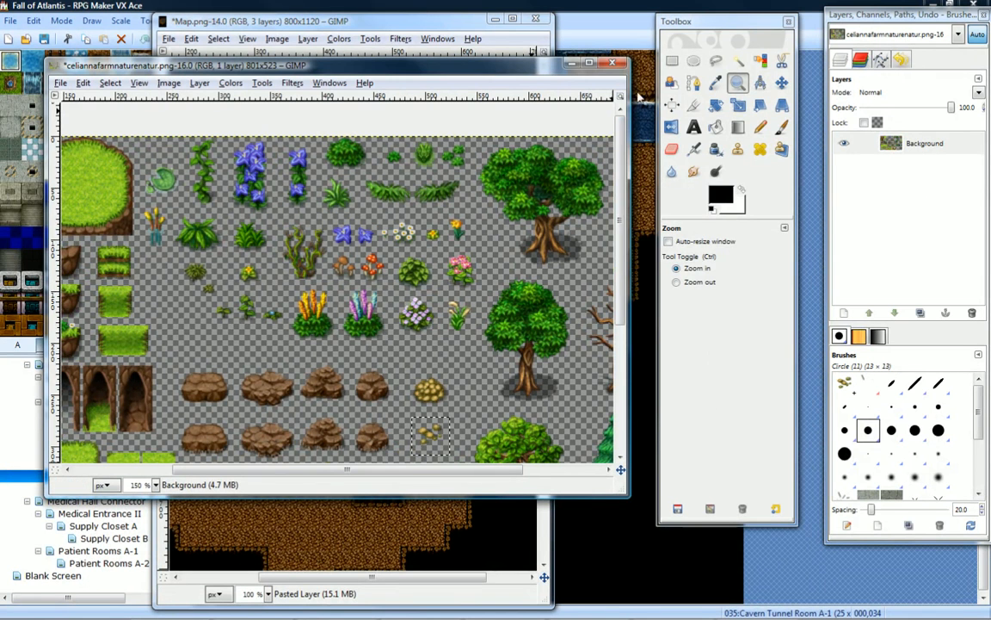
key(r)
drag(327, 222, 367, 256)
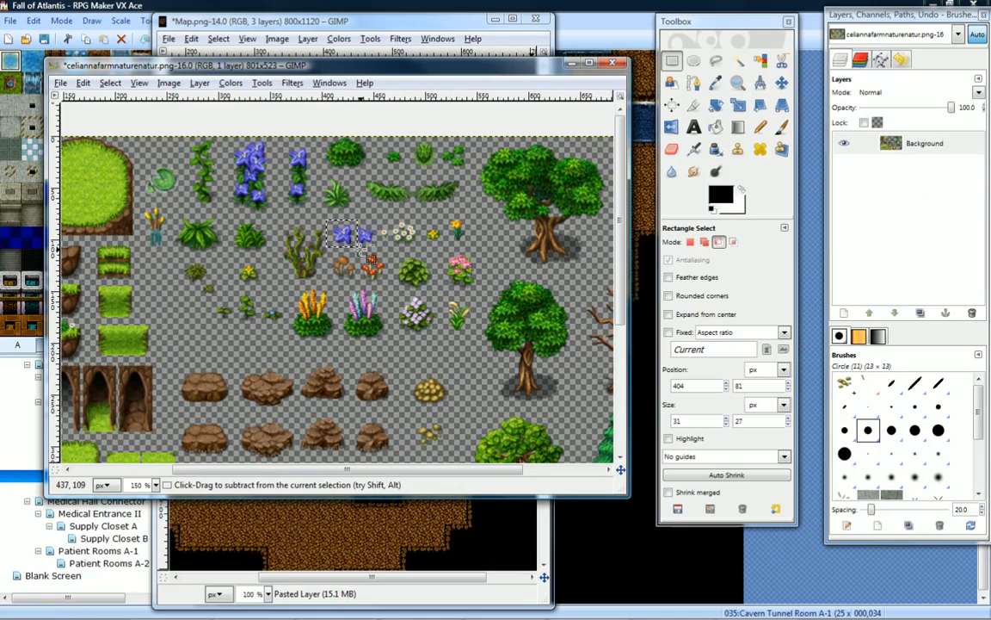
key(ctrl+c)
Paste the blue flower into Map.png and turn the floating selection into its own layer.
click(323, 23)
key(ctrl+v)
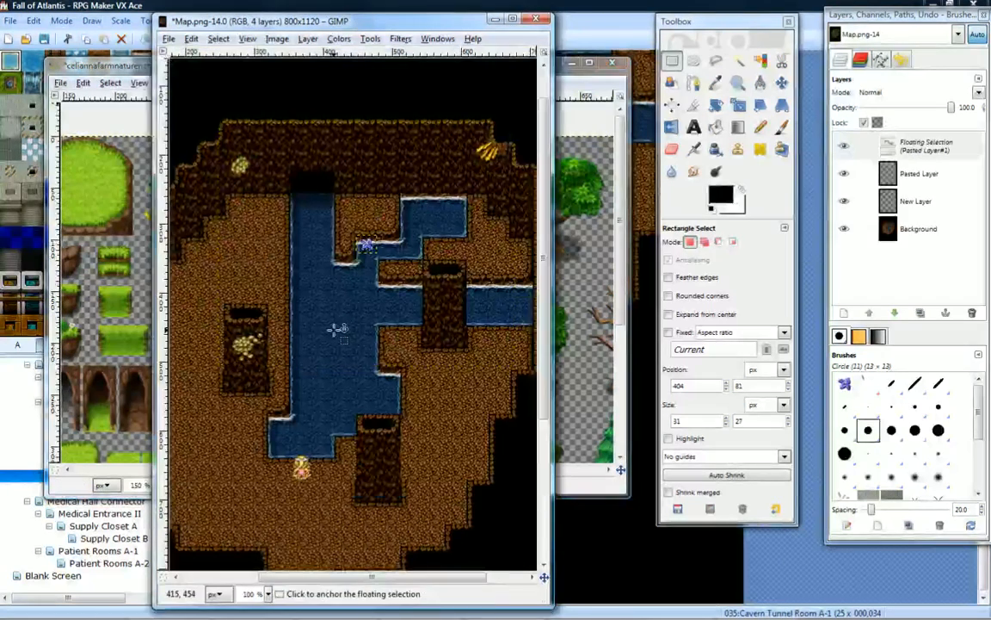
right_click(916, 151)
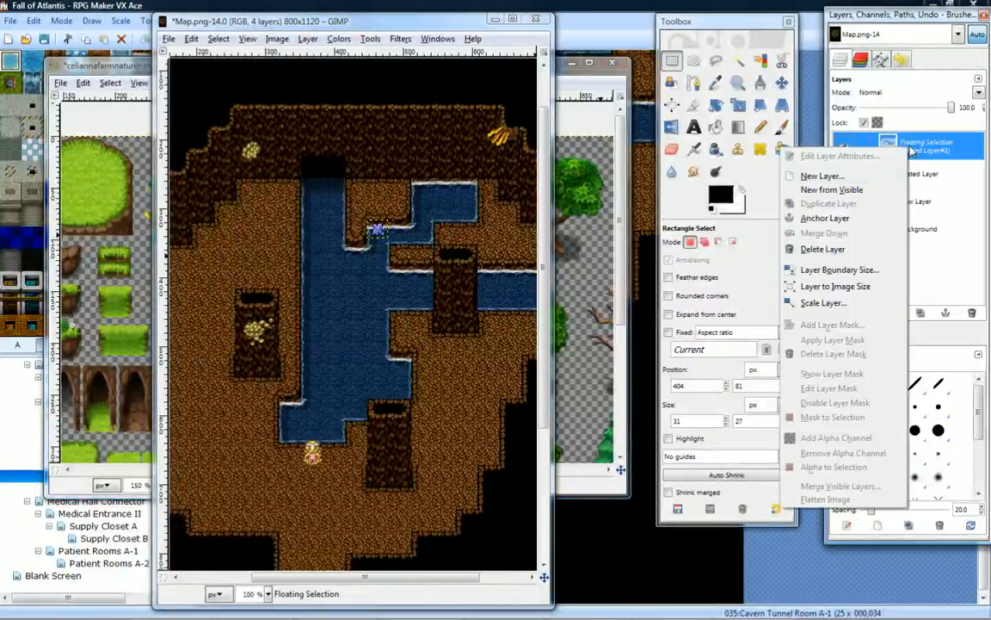
click(874, 178)
Move the blue flower onto the upper right edge of the small rock pile on the upper wall.
click(783, 83)
drag(377, 236, 260, 150)
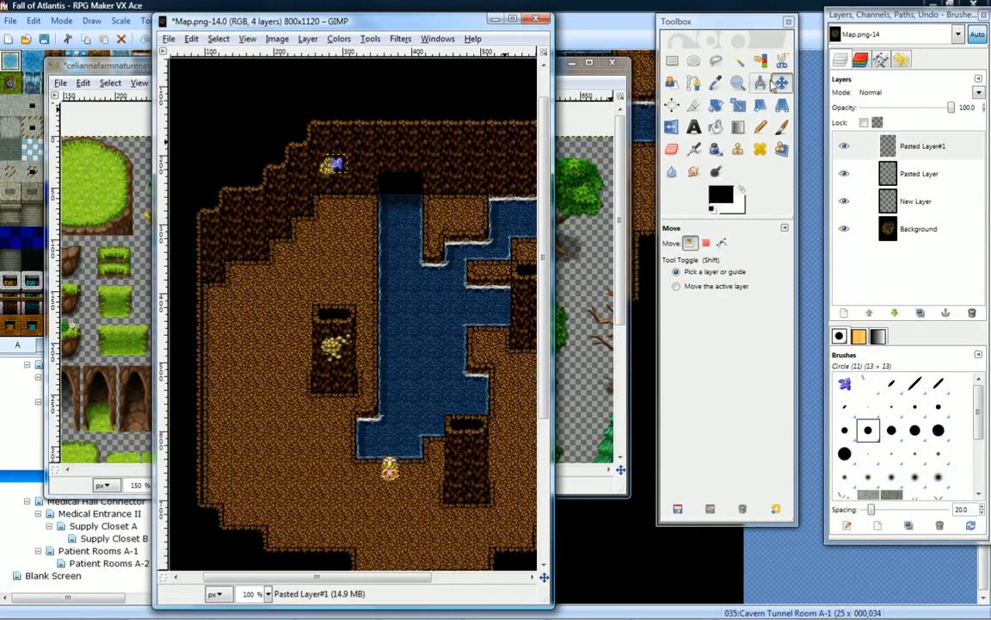
key(z)
click(308, 160)
click(308, 161)
click(308, 161)
middle_drag(417, 259, 383, 293)
click(782, 84)
drag(372, 216, 367, 203)
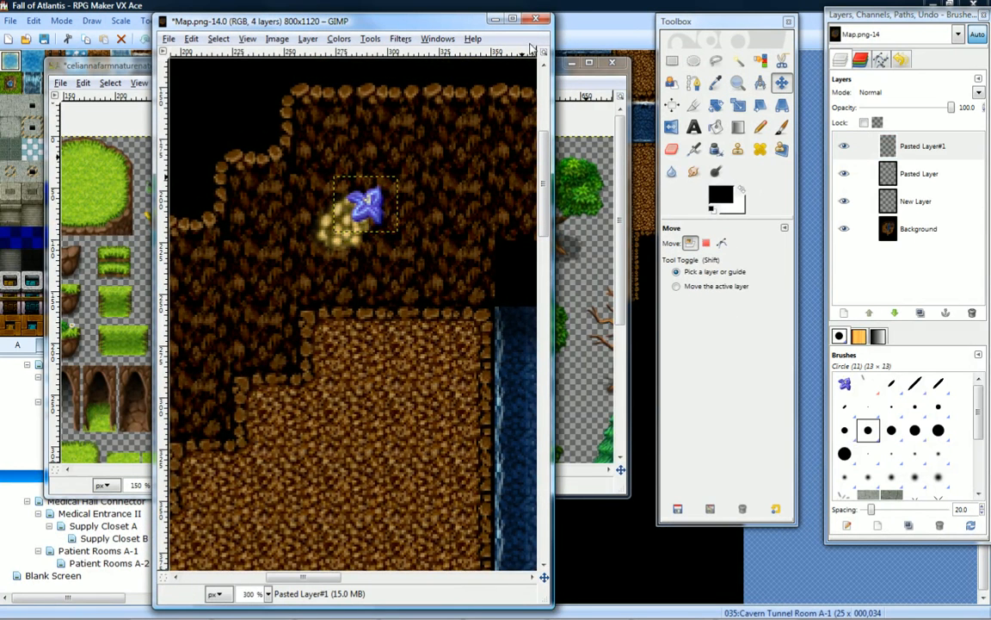
Recolour the flower's blues with Hue-Saturation: hue -180, lightness -61 and saturation -40.
click(338, 38)
click(332, 71)
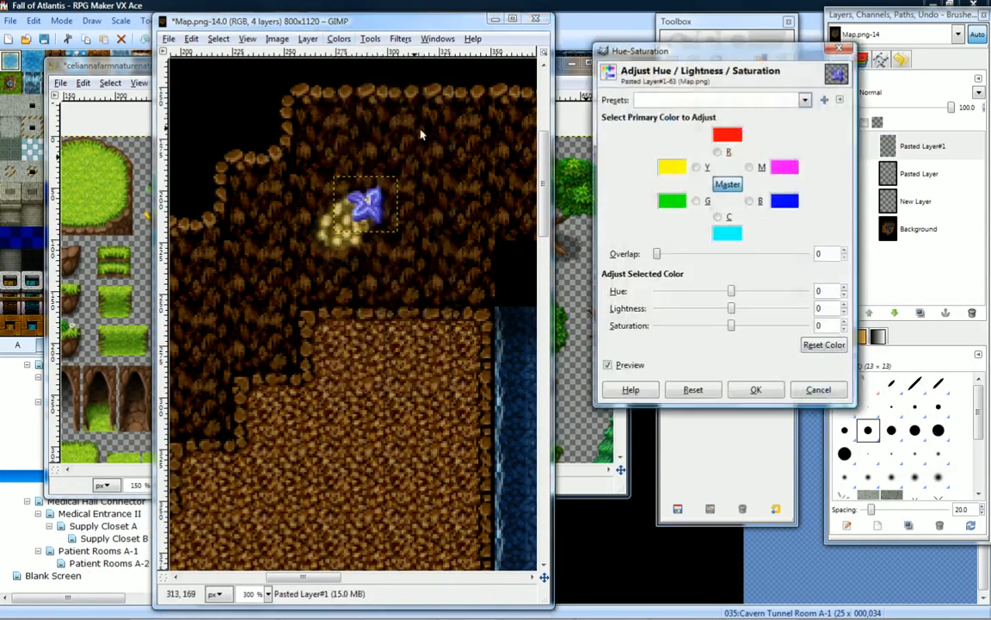
click(751, 203)
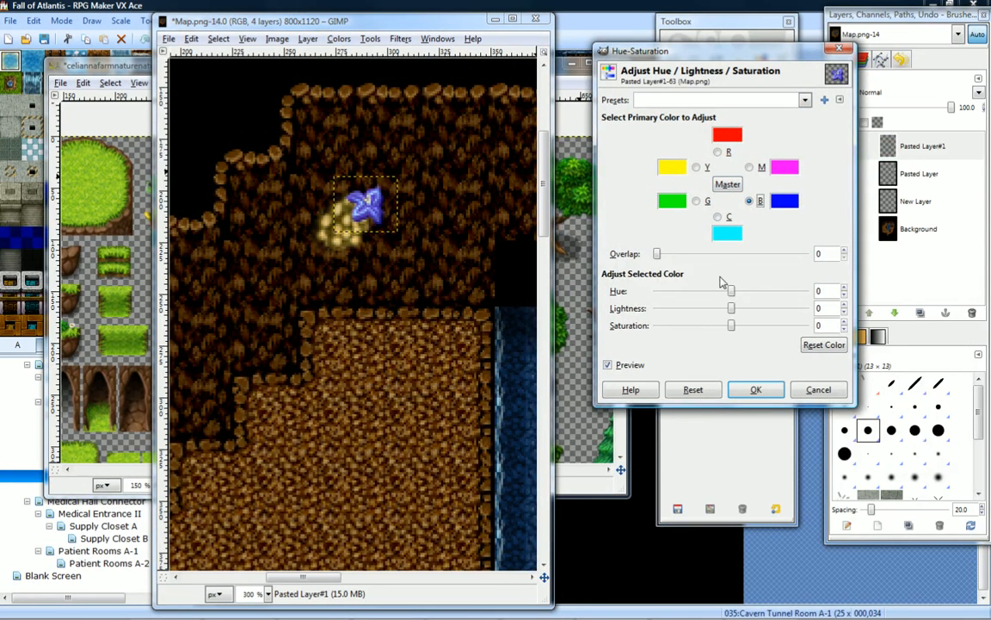
drag(731, 293, 736, 328)
drag(760, 334, 734, 314)
drag(678, 331, 693, 308)
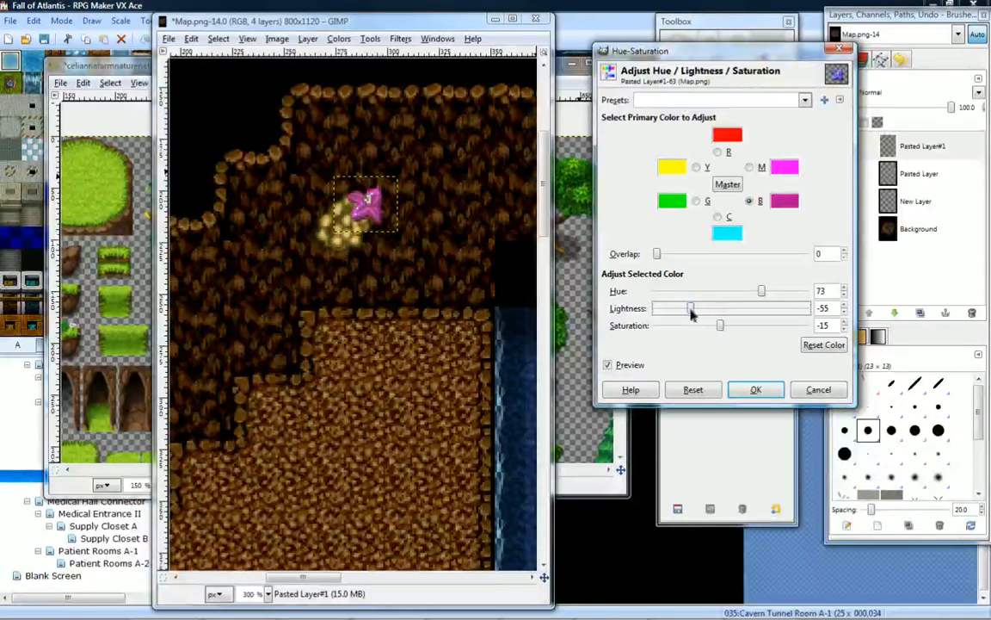
drag(766, 293, 703, 332)
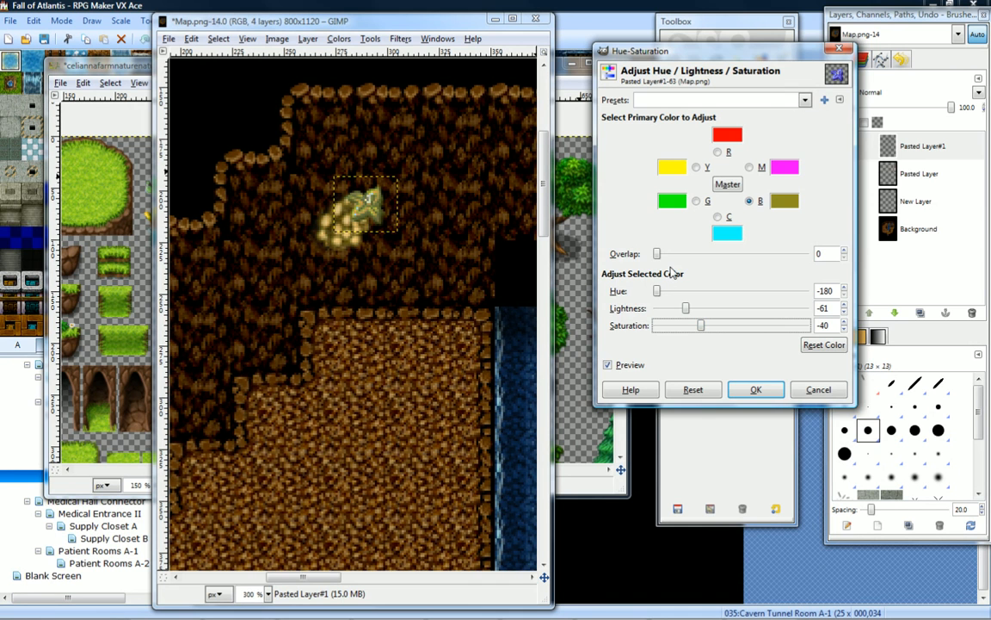
click(753, 389)
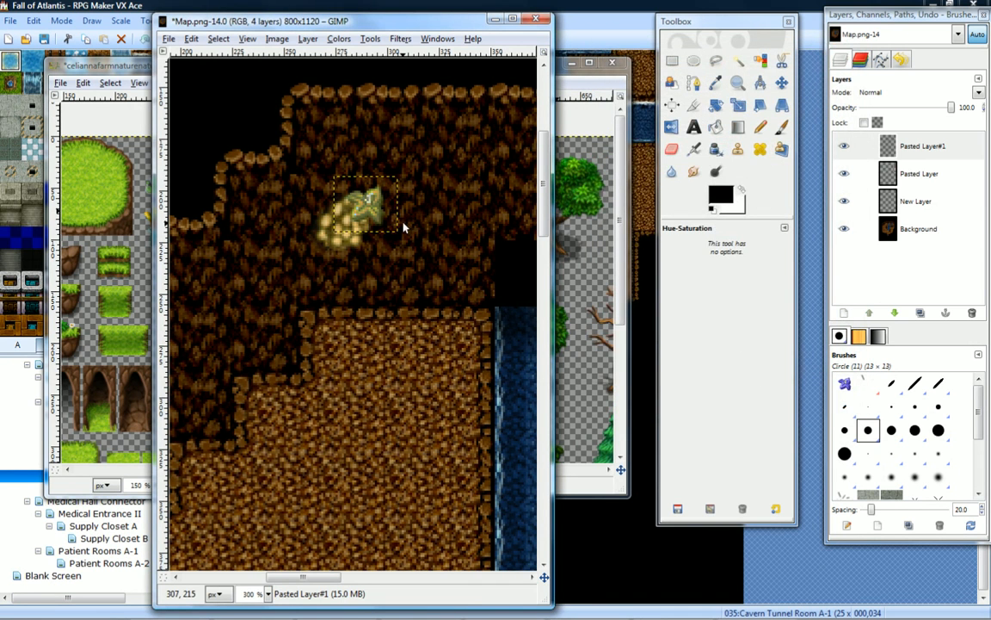
Nudge the recoloured flower so it sits against the small rock pile on the upper wall.
middle_drag(405, 270, 394, 262)
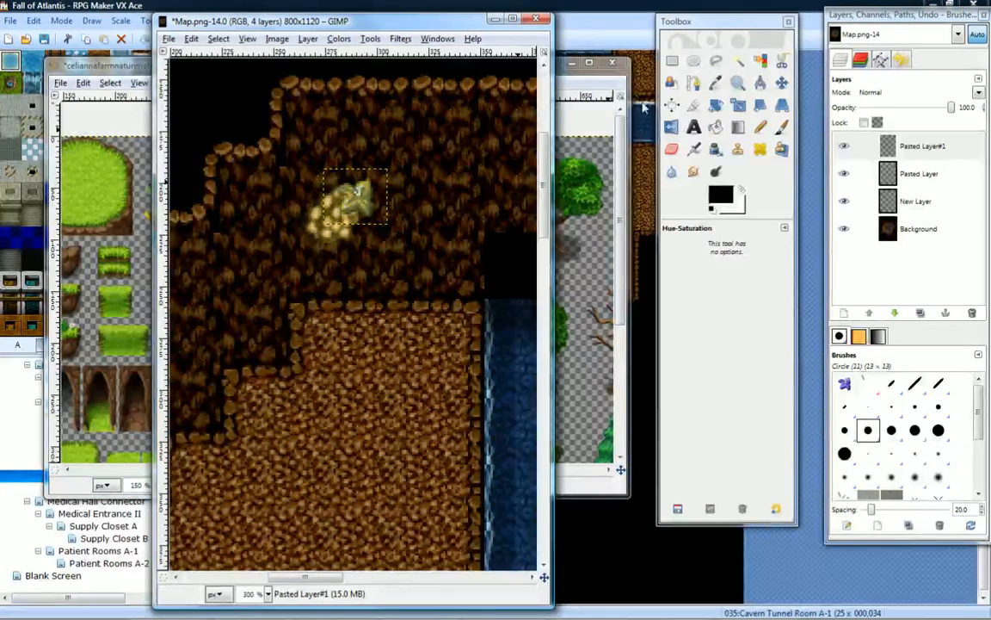
click(740, 85)
ctrl+click(387, 325)
ctrl+click(390, 329)
ctrl+click(390, 330)
middle_drag(426, 418, 383, 329)
click(782, 83)
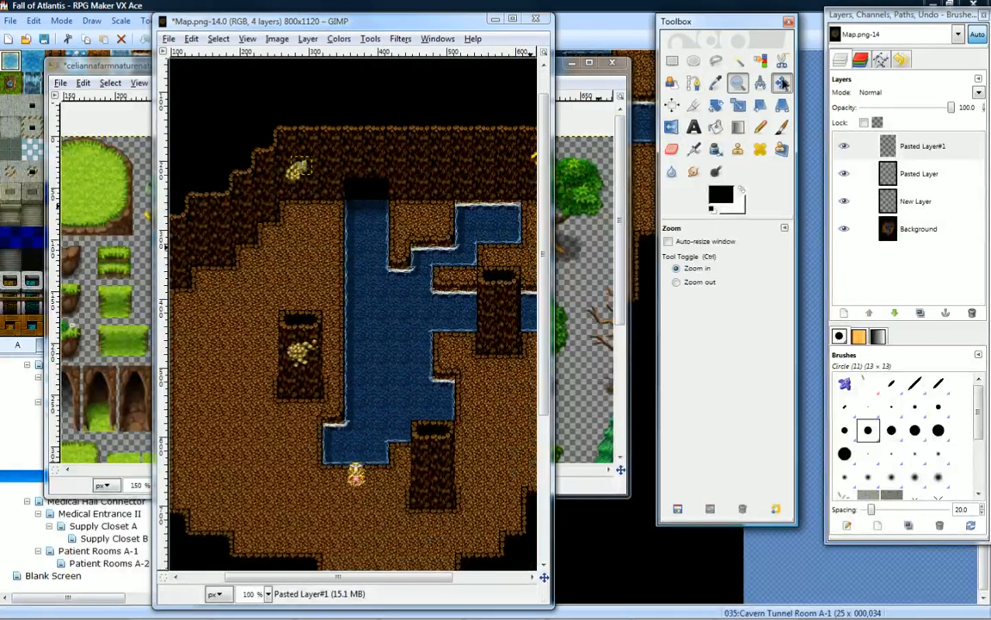
mouse_move(314, 176)
mouse_down()
mouse_move(293, 165)
mouse_move(302, 173)
mouse_up()
Widen the Map.png image window on both sides so the full width of the cavern fits.
click(354, 293)
middle_drag(395, 383, 384, 341)
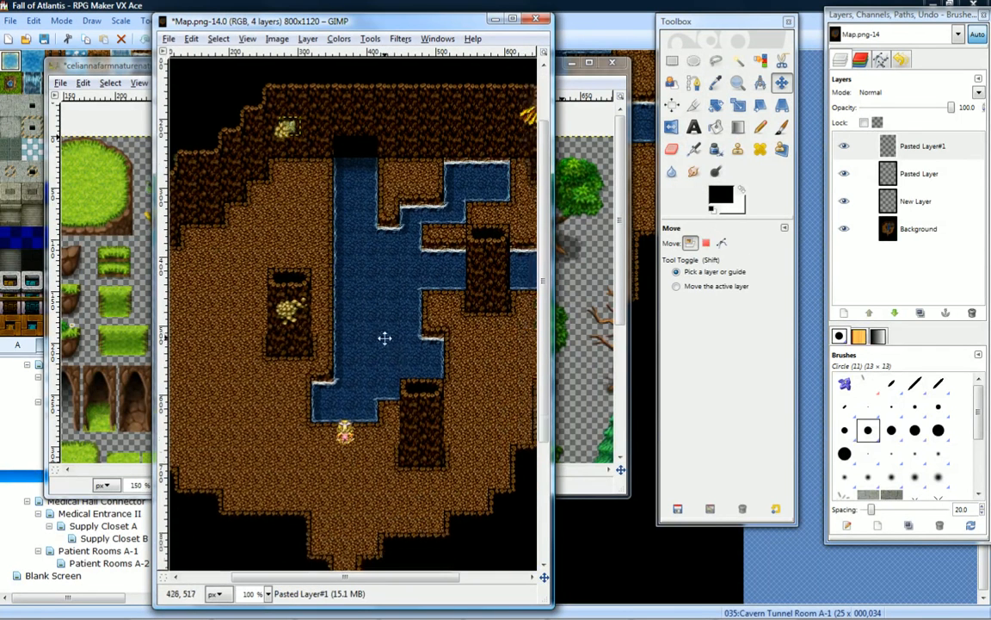
drag(549, 102, 634, 102)
drag(158, 200, 88, 200)
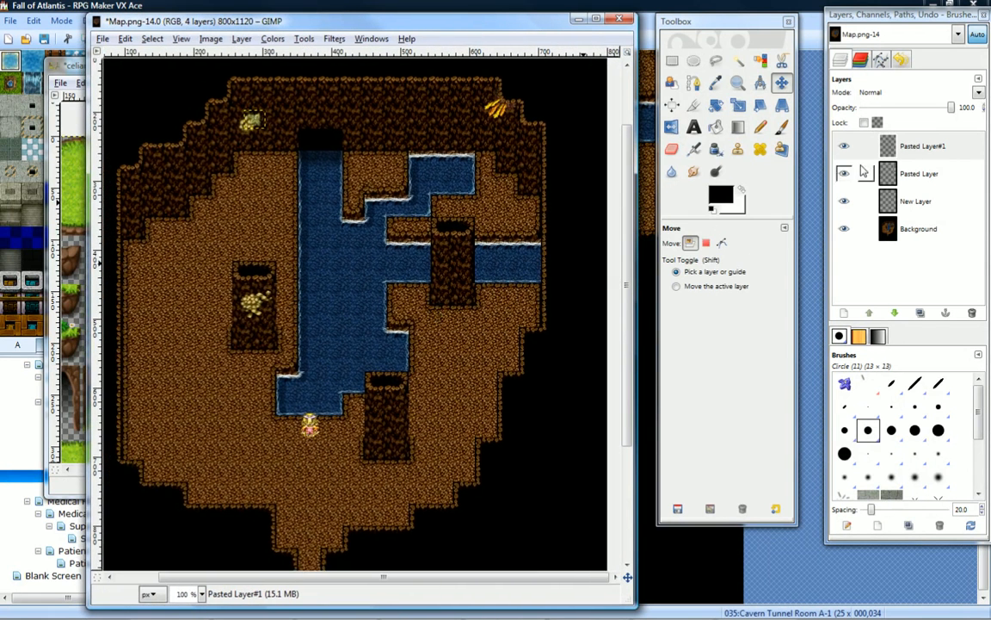
Merge the flower layer down into Pasted Layer and raise New Layer to the top of the layer stack.
right_click(900, 153)
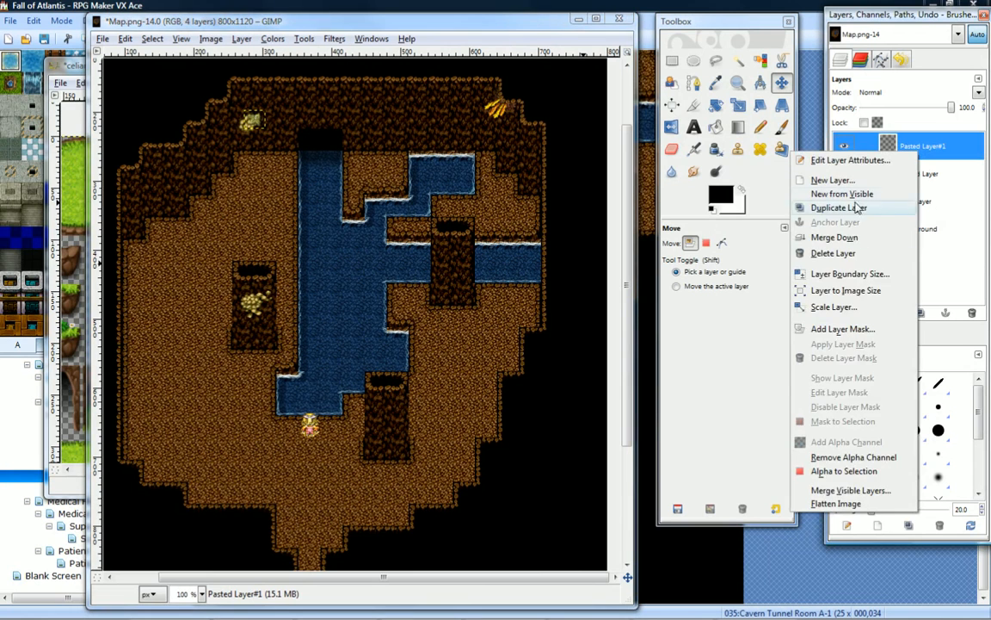
click(856, 238)
click(917, 174)
click(918, 147)
click(921, 176)
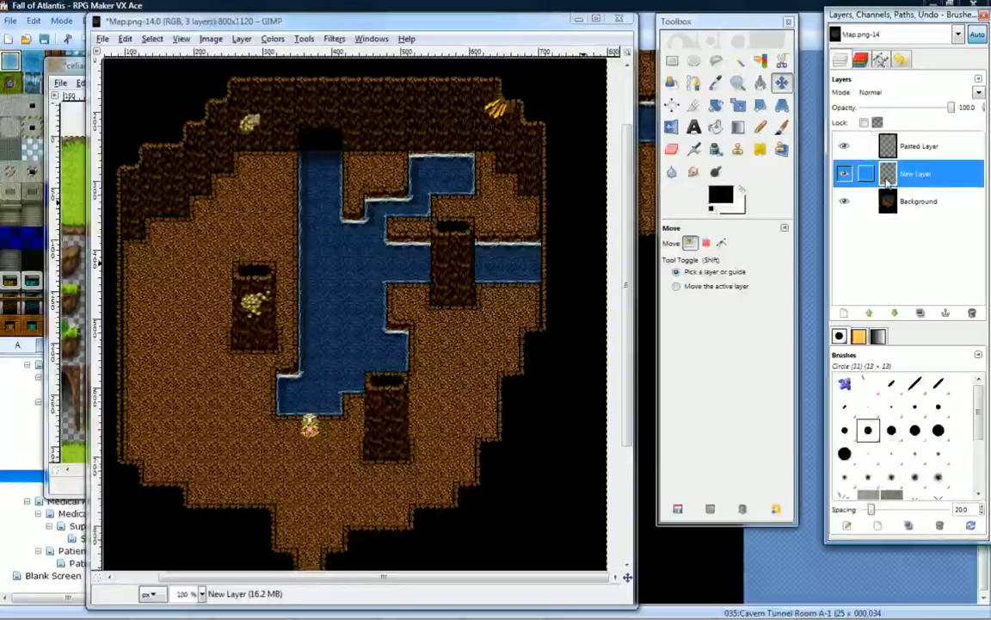
drag(918, 181, 916, 150)
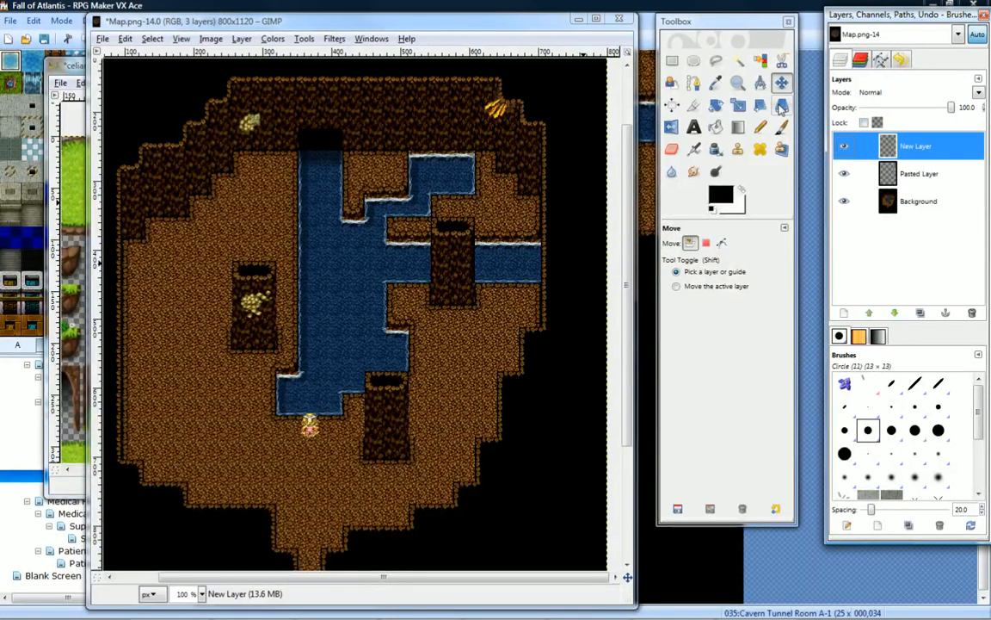
Fill the whole of New Layer with black using Bucket Fill.
click(717, 126)
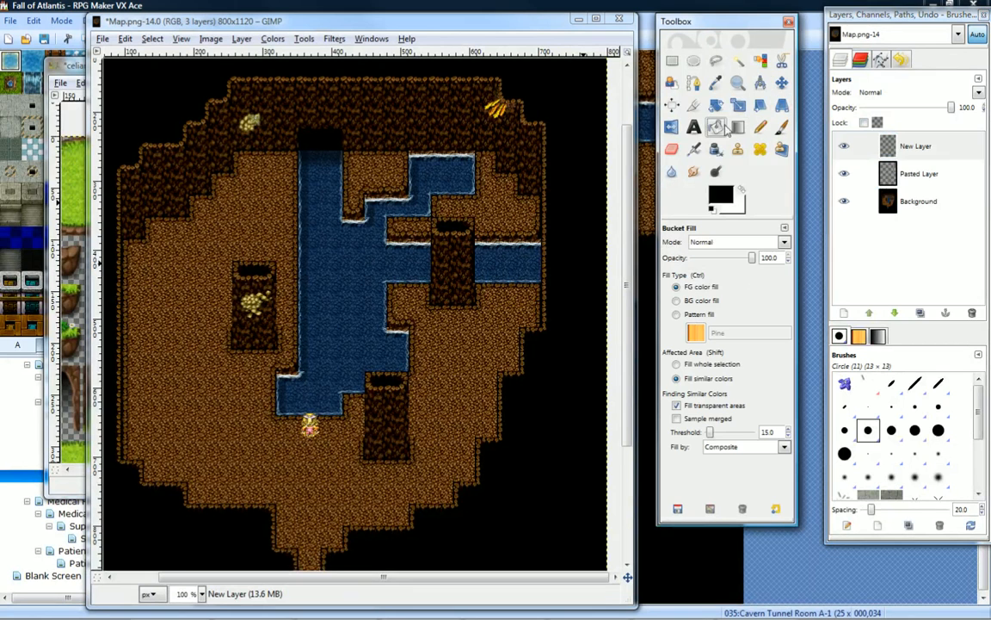
click(951, 109)
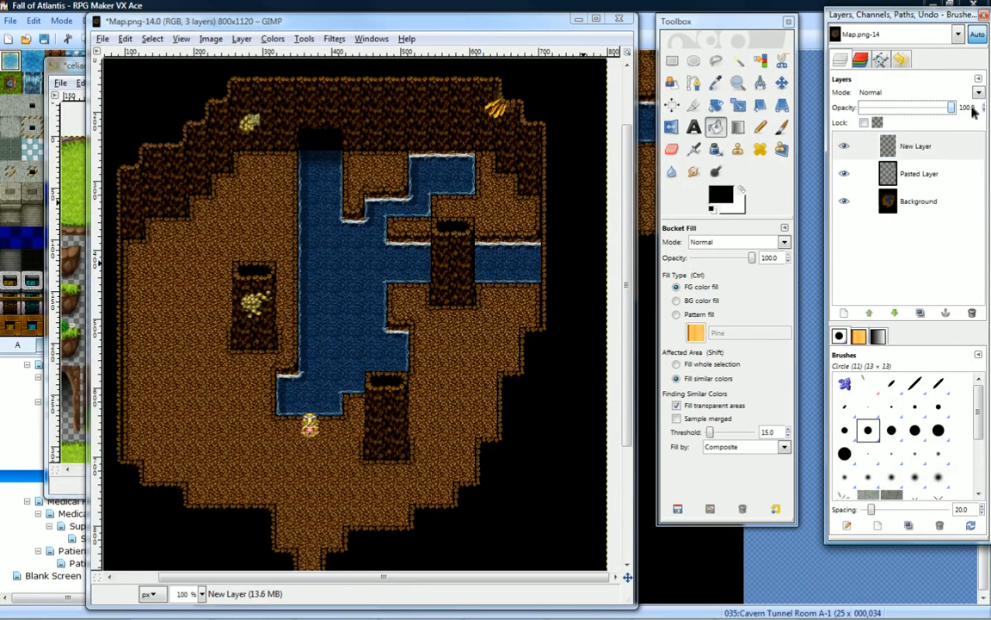
click(420, 289)
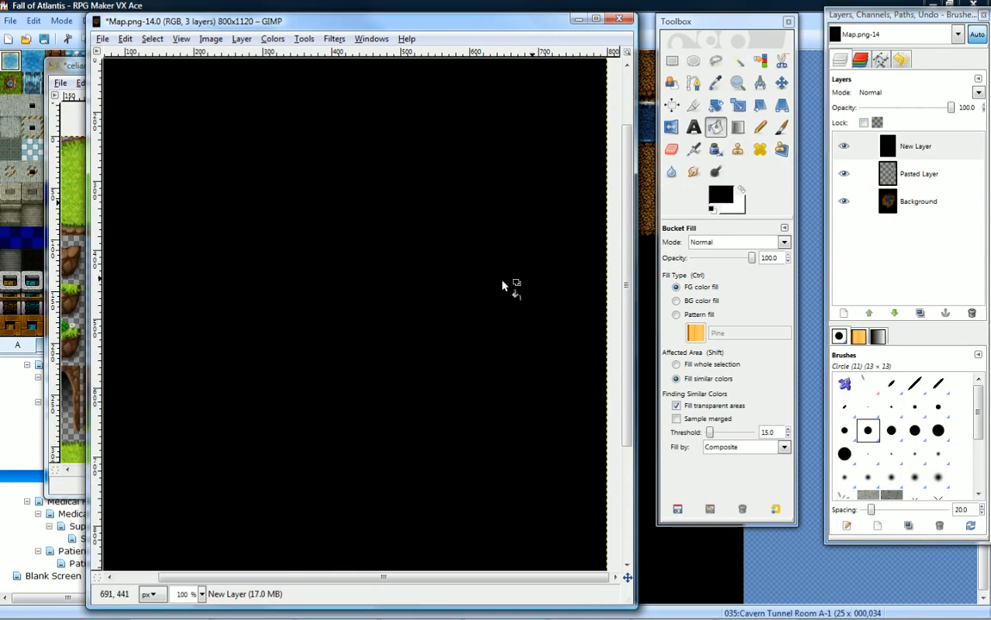
Lower the black New Layer's opacity to 91.4 and configure the Eraser with Apply Jitter, the Circle (19) brush and scale 1.67.
drag(951, 111, 929, 109)
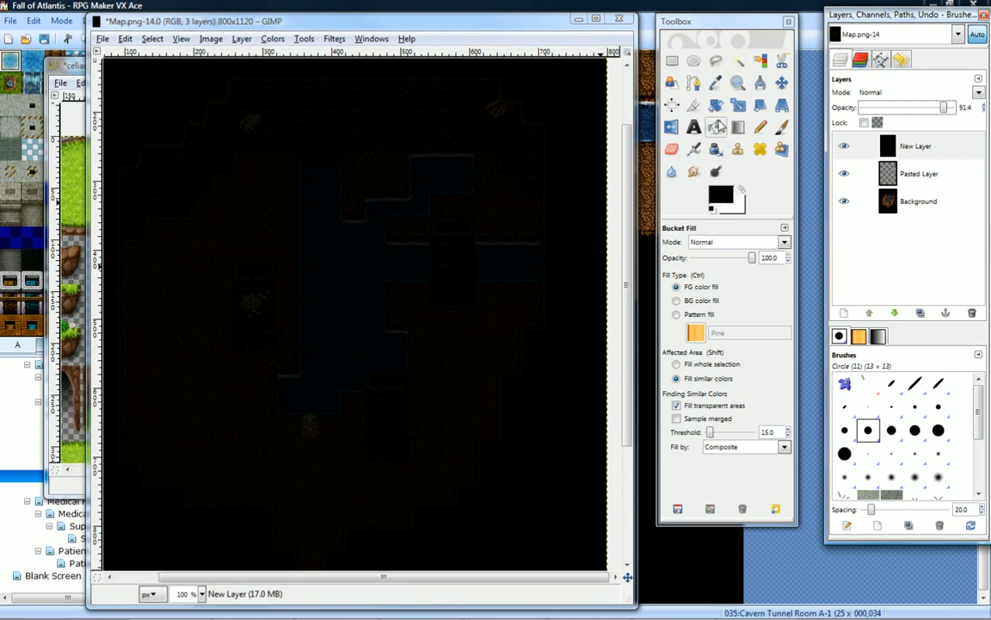
key(shift+e)
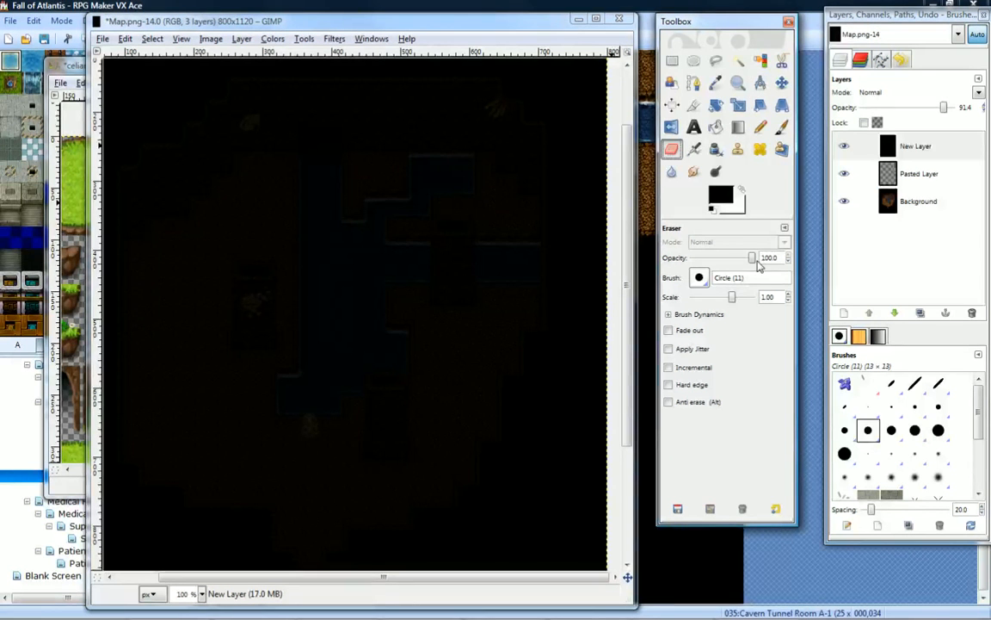
click(668, 349)
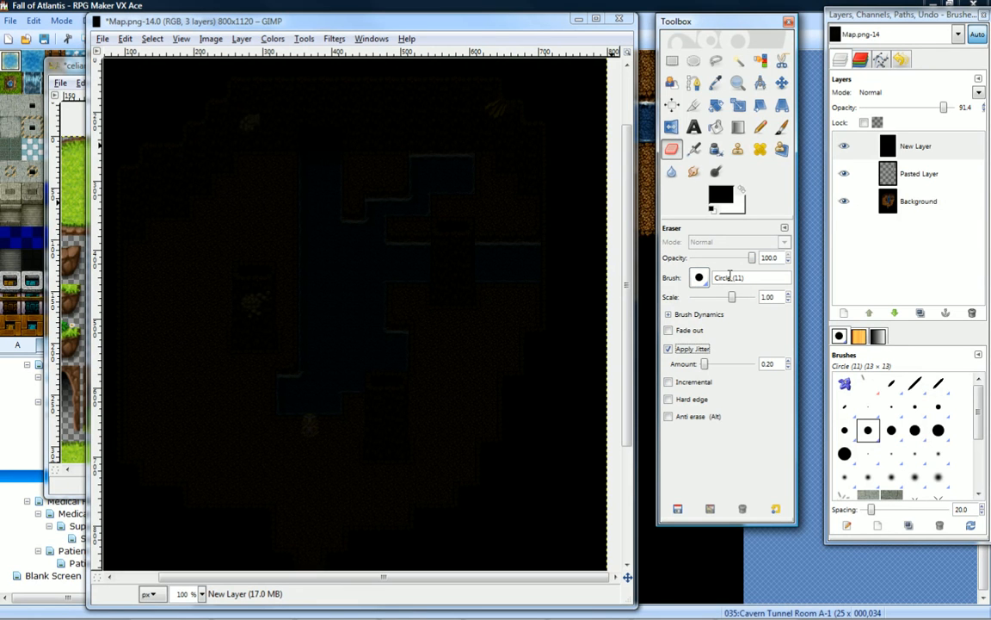
drag(752, 258, 743, 262)
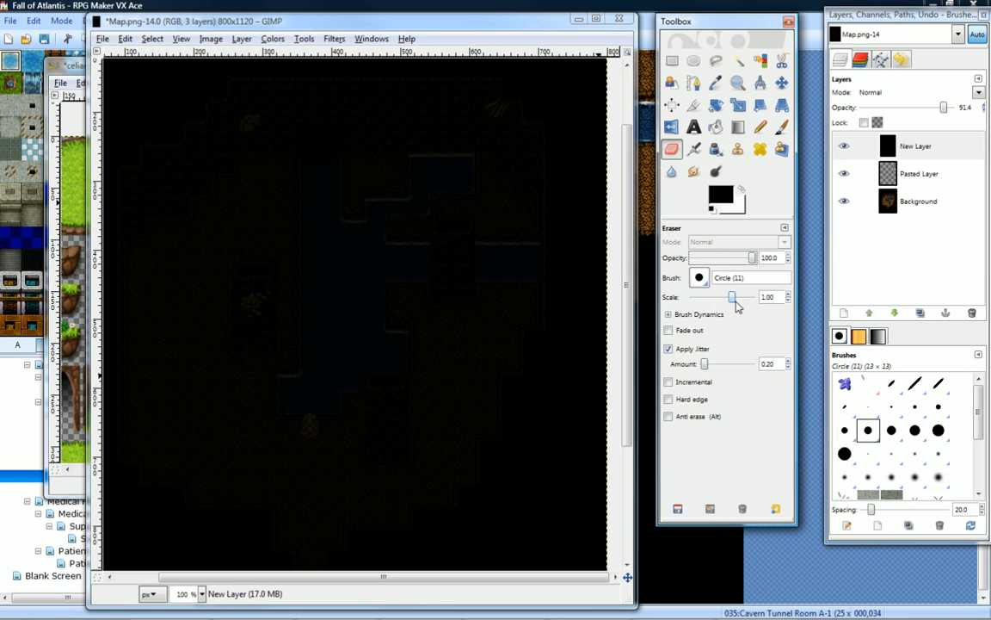
click(701, 283)
click(754, 340)
drag(730, 297, 733, 298)
Erase cone-shaped light patches from the black layer at the lower-left, upper-left and upper-right plants, redoing the upper-left patch once.
mouse_move(248, 303)
mouse_down()
mouse_move(254, 338)
mouse_move(241, 297)
mouse_move(280, 357)
mouse_move(248, 337)
mouse_move(244, 359)
mouse_move(253, 331)
mouse_move(258, 411)
mouse_move(228, 391)
mouse_move(224, 410)
mouse_move(251, 380)
mouse_move(298, 399)
mouse_move(248, 370)
mouse_move(258, 391)
mouse_move(228, 357)
mouse_move(206, 411)
mouse_move(233, 384)
mouse_move(257, 384)
mouse_up()
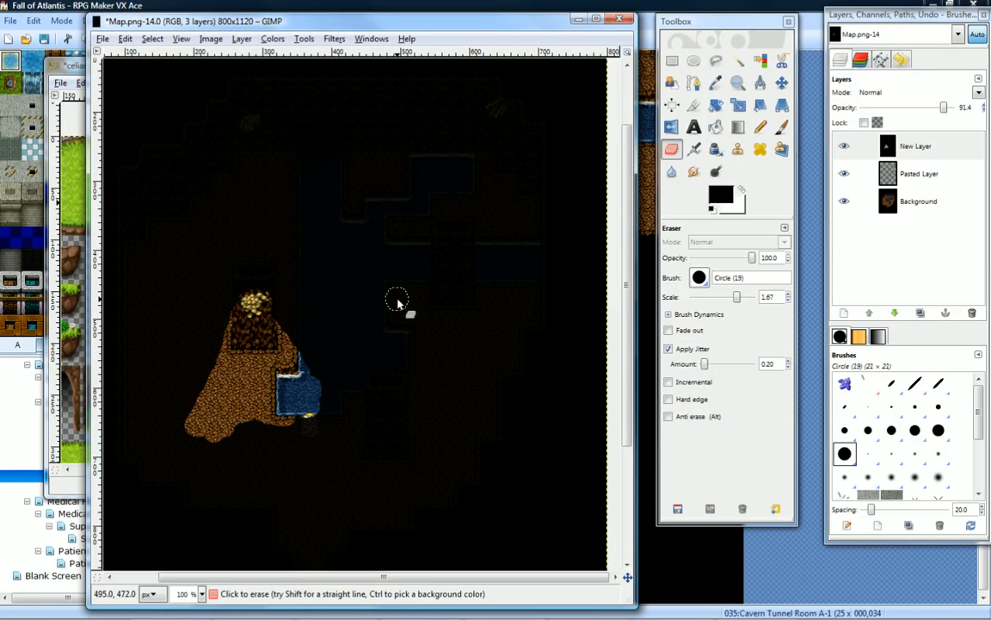
middle_drag(397, 201, 421, 258)
mouse_move(268, 187)
mouse_down()
mouse_move(242, 299)
mouse_move(274, 209)
mouse_move(287, 204)
mouse_move(339, 266)
mouse_move(268, 167)
mouse_move(350, 252)
mouse_move(310, 243)
mouse_move(263, 290)
mouse_move(325, 275)
mouse_move(263, 297)
mouse_up()
key(ctrl+z)
key(ctrl+z)
mouse_move(268, 178)
mouse_down()
mouse_move(276, 155)
mouse_move(310, 148)
mouse_move(299, 212)
mouse_move(306, 182)
mouse_move(273, 207)
mouse_move(277, 253)
mouse_up()
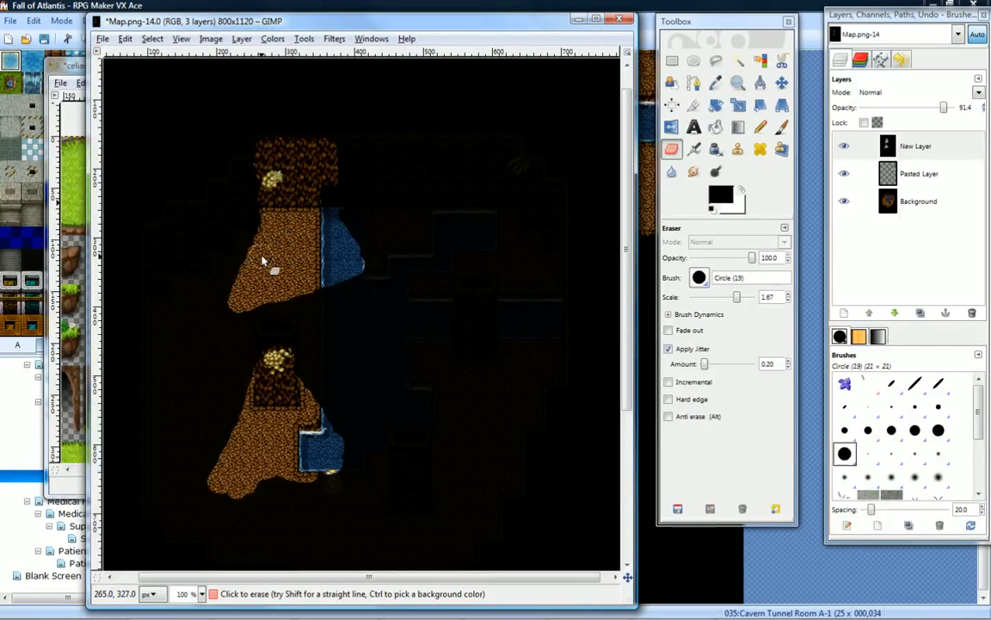
middle_drag(523, 245, 481, 252)
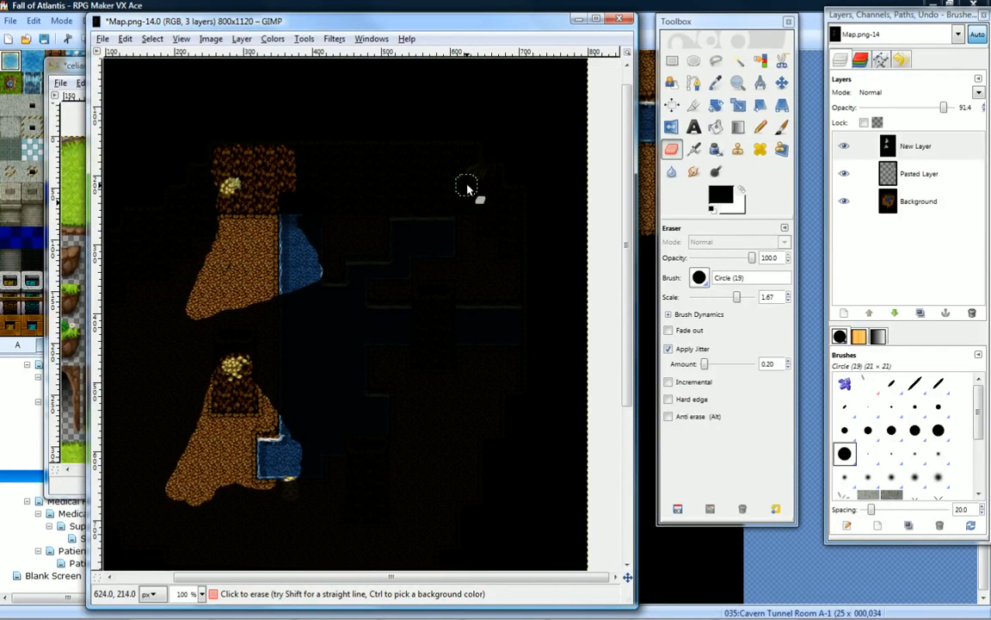
mouse_move(475, 176)
mouse_down()
mouse_move(465, 159)
mouse_move(464, 212)
mouse_move(492, 225)
mouse_move(499, 318)
mouse_move(474, 320)
mouse_move(465, 284)
mouse_move(402, 274)
mouse_move(441, 226)
mouse_move(405, 258)
mouse_move(419, 264)
mouse_move(439, 241)
mouse_move(385, 280)
mouse_move(435, 243)
mouse_move(425, 233)
mouse_move(420, 265)
mouse_up()
middle_drag(394, 276, 477, 242)
drag(753, 257, 715, 268)
mouse_move(379, 279)
mouse_down()
mouse_move(427, 237)
mouse_move(419, 243)
mouse_up()
key(ctrl+z)
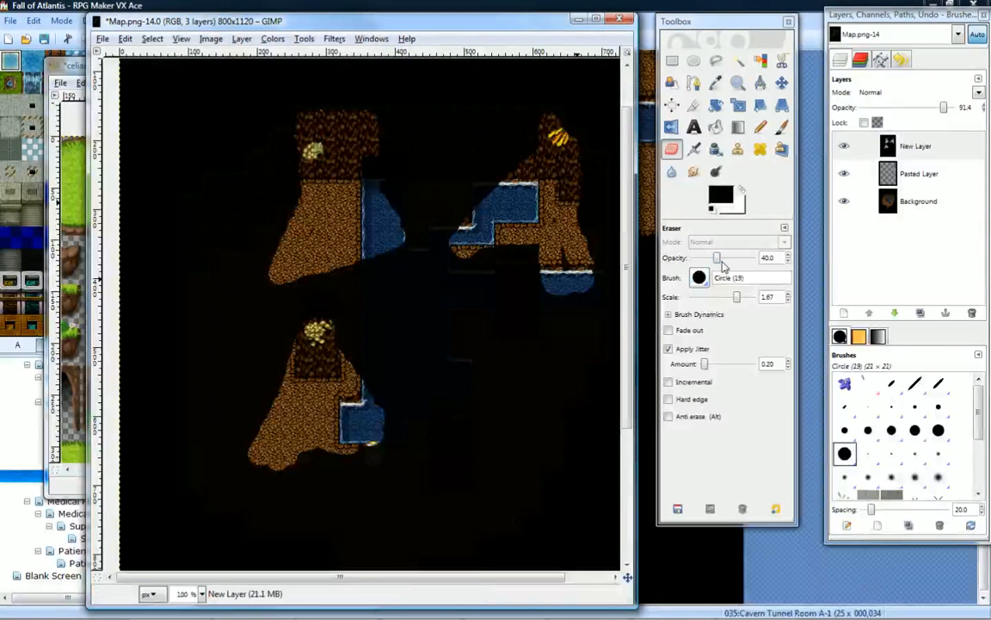
Erase faint halos around the light patches on the black layer with the Eraser at 9.4 opacity.
drag(714, 258, 699, 258)
mouse_move(334, 303)
mouse_down()
mouse_move(354, 343)
mouse_move(371, 272)
mouse_move(389, 404)
mouse_move(421, 328)
mouse_move(438, 316)
mouse_move(414, 394)
mouse_move(431, 322)
mouse_up()
key(ctrl+z)
mouse_move(359, 282)
mouse_down()
mouse_move(281, 285)
mouse_move(349, 271)
mouse_move(410, 223)
mouse_move(385, 124)
mouse_move(316, 112)
mouse_move(269, 257)
mouse_move(329, 274)
mouse_move(353, 176)
mouse_move(320, 95)
mouse_move(234, 255)
mouse_move(335, 281)
mouse_move(363, 126)
mouse_move(280, 106)
mouse_move(467, 150)
mouse_move(493, 191)
mouse_move(482, 251)
mouse_move(583, 277)
mouse_move(588, 136)
mouse_move(498, 133)
mouse_move(399, 209)
mouse_move(447, 214)
mouse_move(552, 295)
mouse_move(550, 177)
mouse_move(524, 114)
mouse_move(413, 198)
mouse_move(363, 332)
mouse_up()
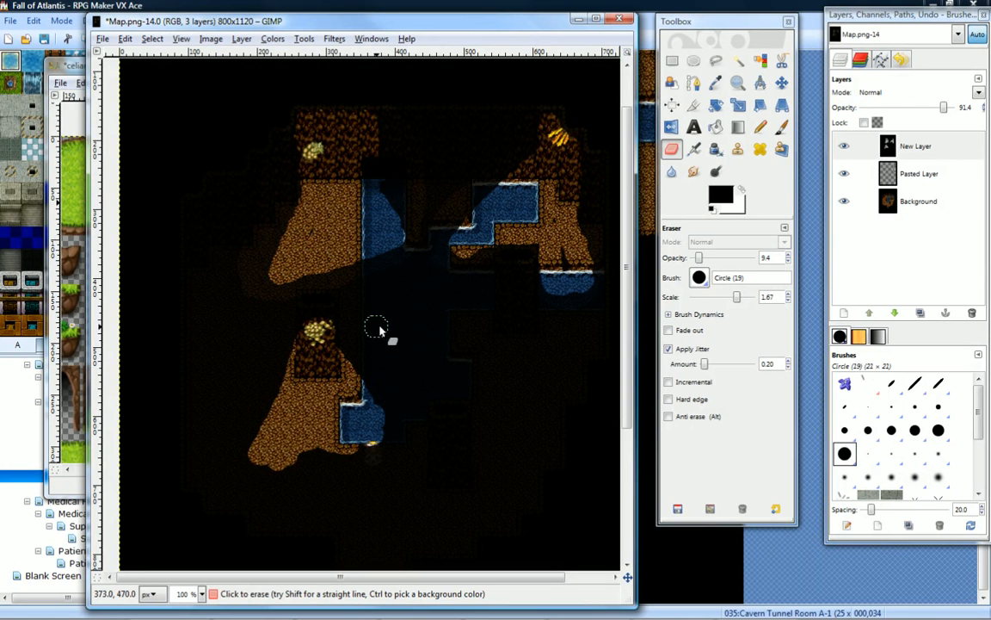
middle_drag(364, 350, 378, 303)
mouse_move(341, 294)
mouse_down()
mouse_move(328, 277)
mouse_move(282, 337)
mouse_move(258, 400)
mouse_move(322, 407)
mouse_move(398, 392)
mouse_move(333, 290)
mouse_move(256, 378)
mouse_move(344, 349)
mouse_move(306, 262)
mouse_move(287, 421)
mouse_move(399, 398)
mouse_up()
middle_drag(414, 244, 405, 260)
Set up the Paintbrush with yellow-green foreground colour c6e829, opacity 40 and scale 2.51.
click(782, 127)
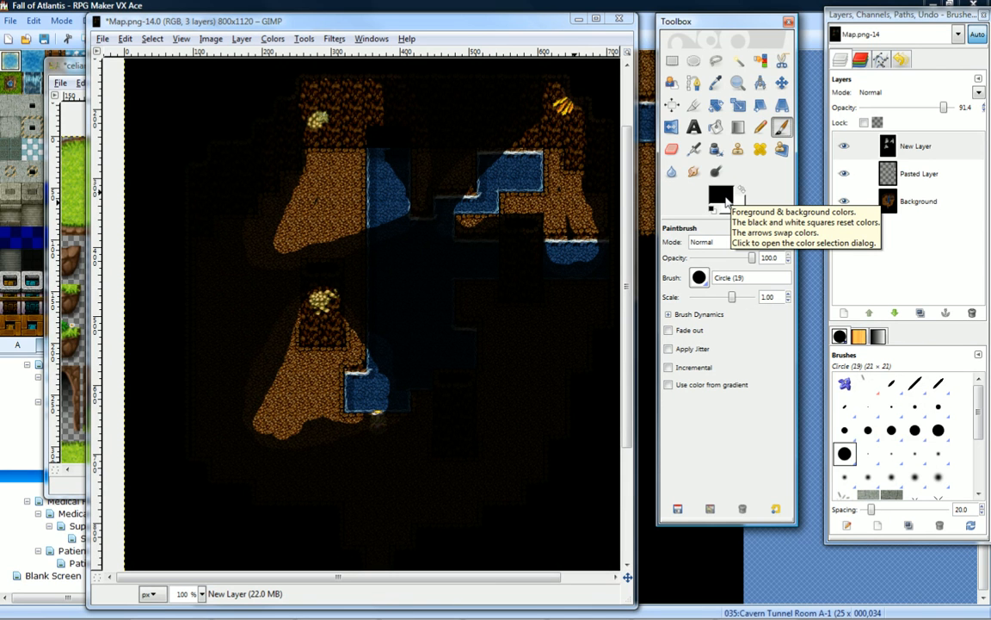
click(722, 196)
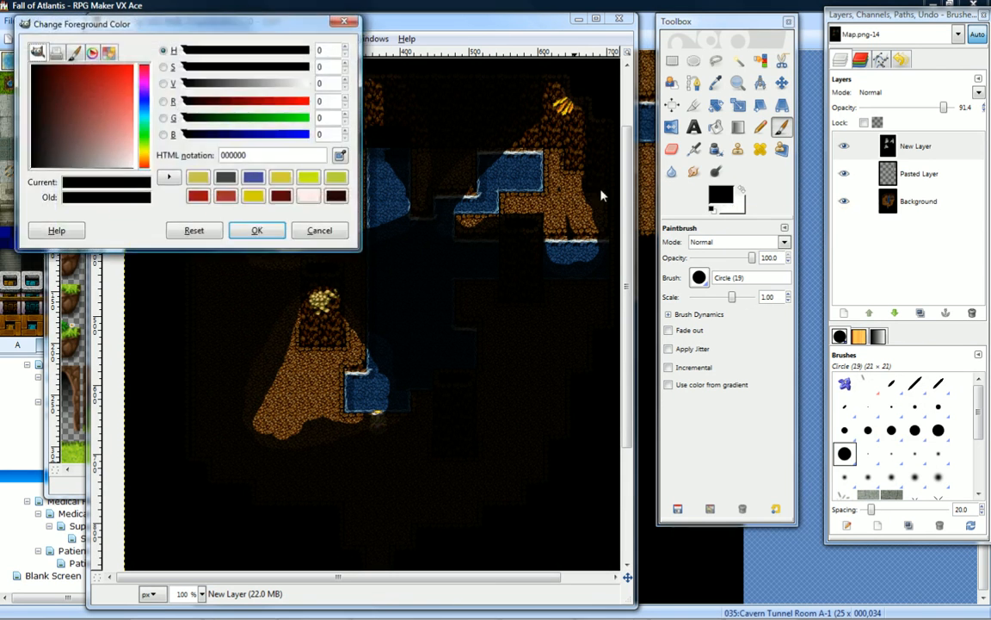
click(281, 177)
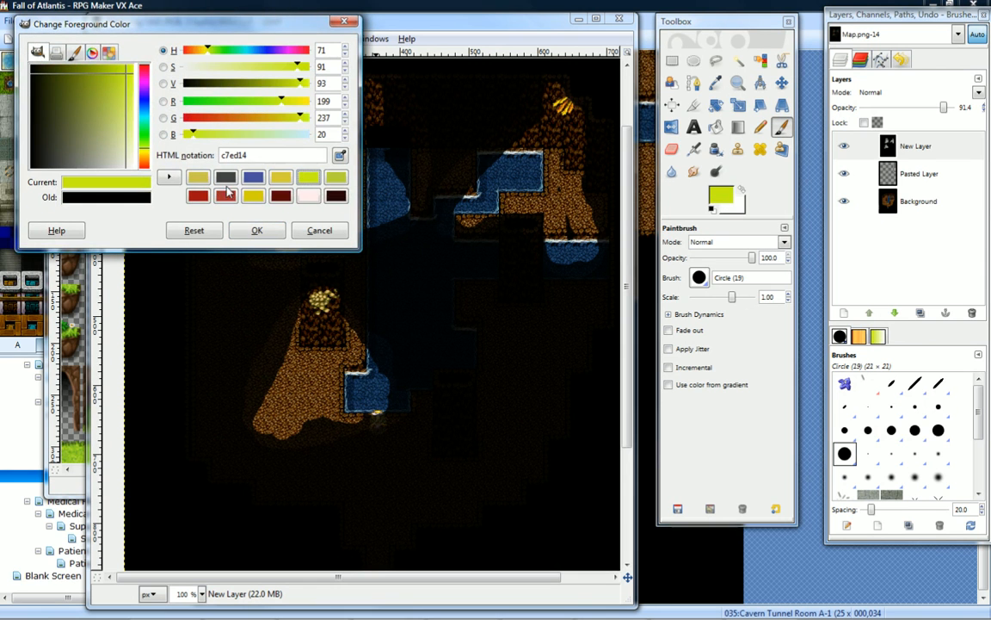
drag(125, 74, 126, 83)
drag(121, 84, 127, 89)
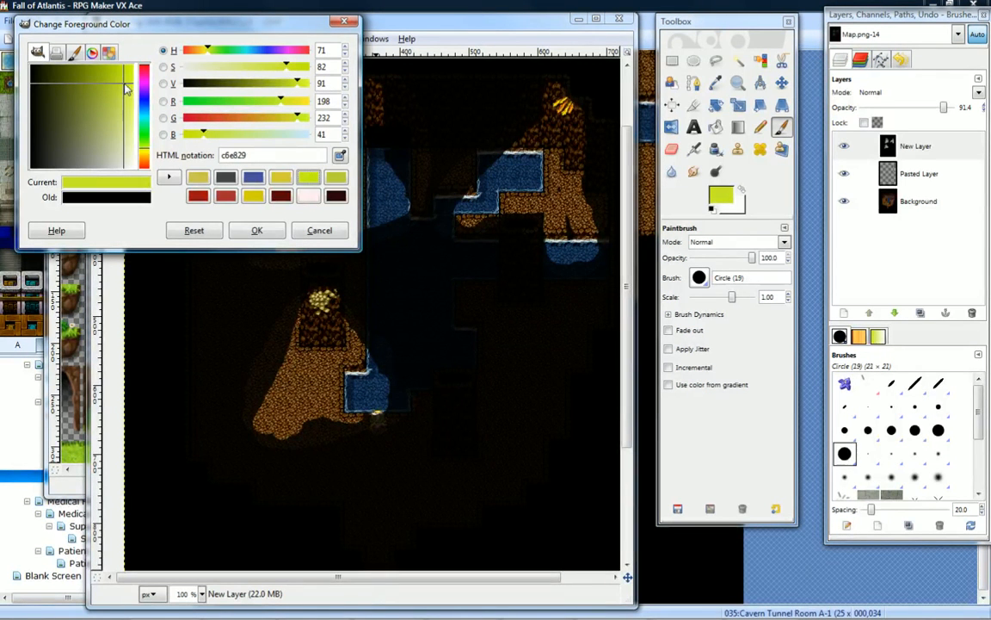
click(253, 232)
middle_drag(329, 283, 372, 260)
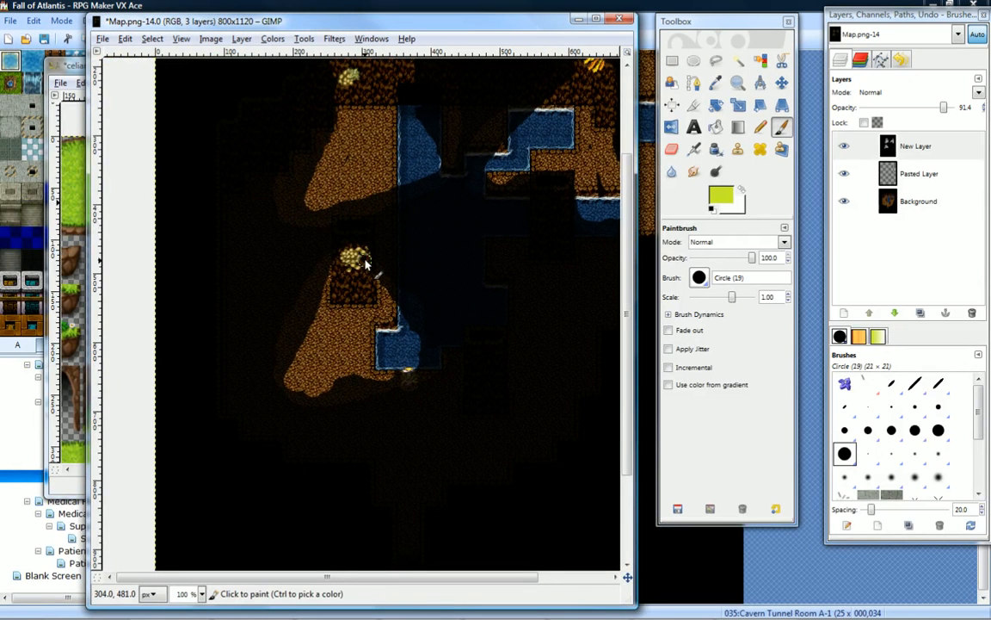
mouse_move(753, 259)
mouse_down()
mouse_move(717, 266)
mouse_move(742, 301)
mouse_up()
Try painting translucent yellow-green over the three light patches directly on New Layer, and undo the strokes.
mouse_move(356, 286)
mouse_down()
mouse_move(326, 303)
mouse_move(303, 362)
mouse_move(403, 360)
mouse_move(376, 289)
mouse_move(314, 367)
mouse_move(321, 376)
mouse_move(369, 321)
mouse_up()
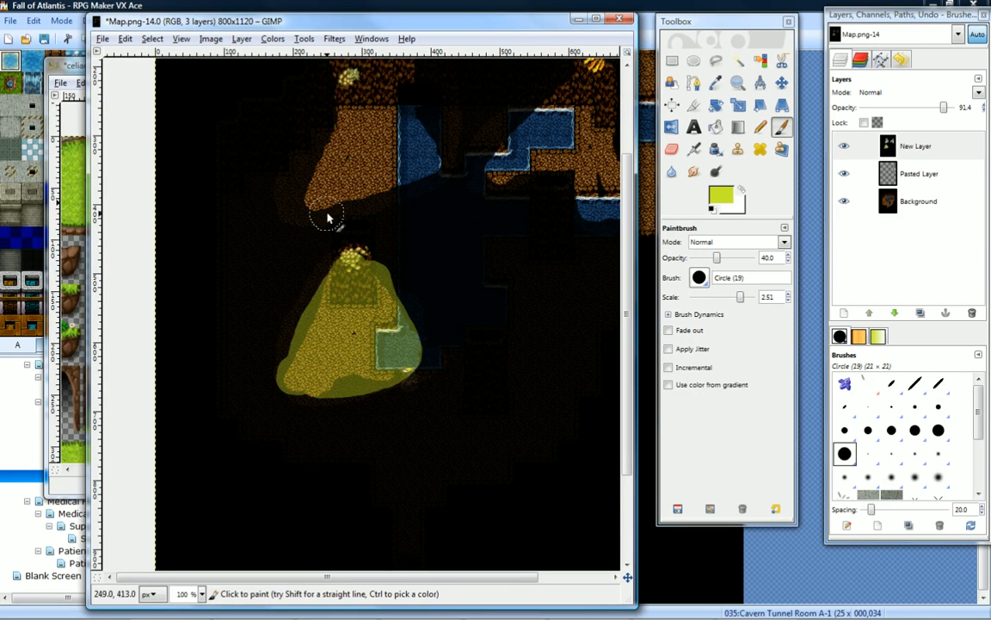
scroll(482, 195, up, 5)
mouse_move(336, 167)
mouse_down()
mouse_move(348, 122)
mouse_move(362, 185)
mouse_move(327, 254)
mouse_move(340, 252)
mouse_move(370, 186)
mouse_move(370, 247)
mouse_up()
middle_drag(559, 198, 516, 186)
mouse_move(537, 145)
mouse_down()
mouse_move(516, 189)
mouse_move(405, 245)
mouse_move(473, 220)
mouse_move(513, 270)
mouse_move(569, 232)
mouse_move(495, 159)
mouse_move(547, 228)
mouse_up()
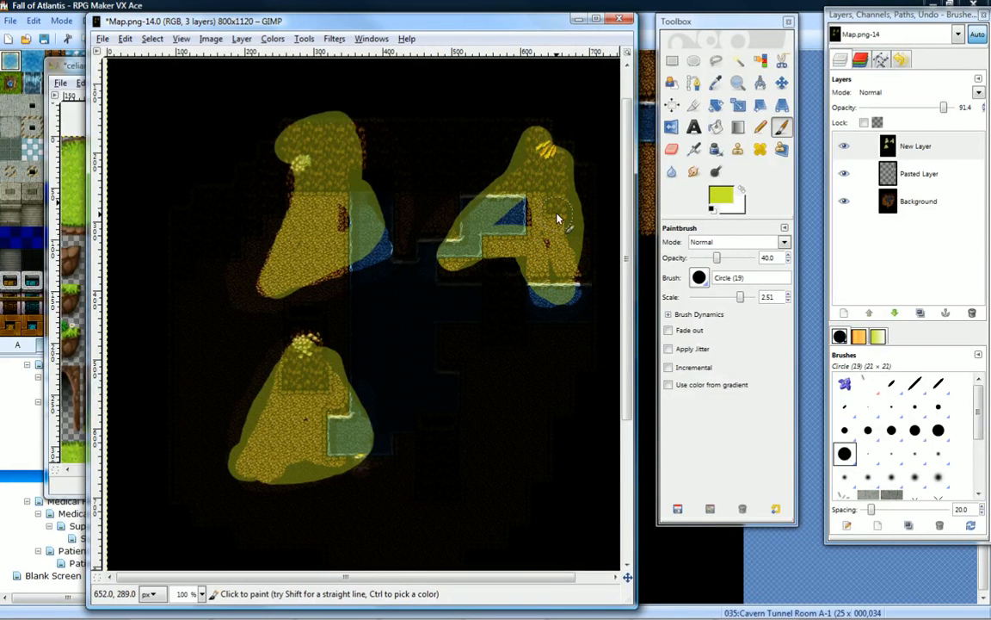
mouse_move(416, 273)
middle_down()
mouse_move(438, 270)
mouse_move(413, 298)
mouse_move(422, 306)
middle_up()
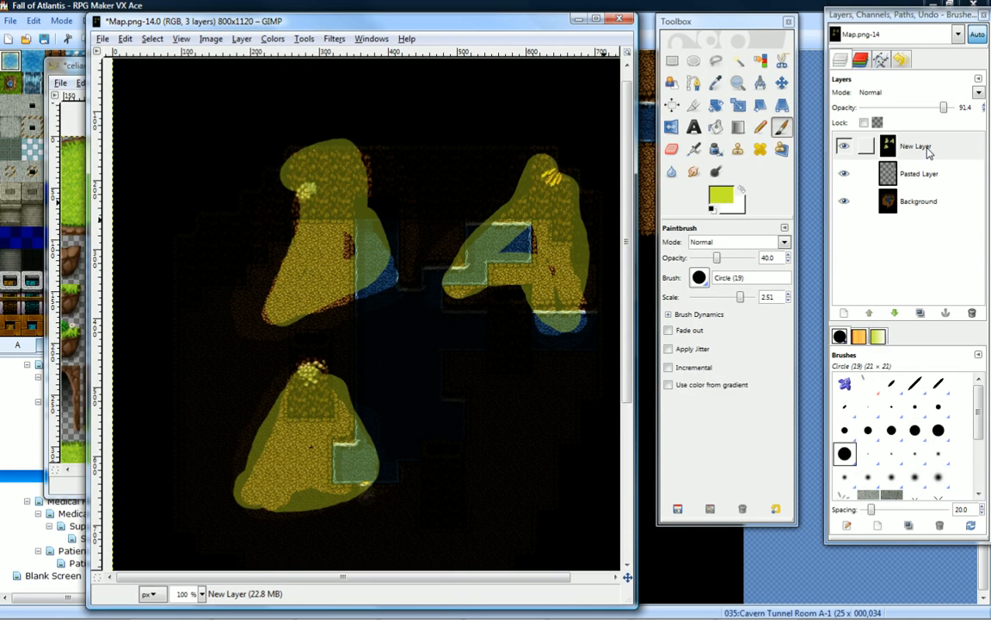
key(ctrl+z)
key(ctrl+z)
key(ctrl+z)
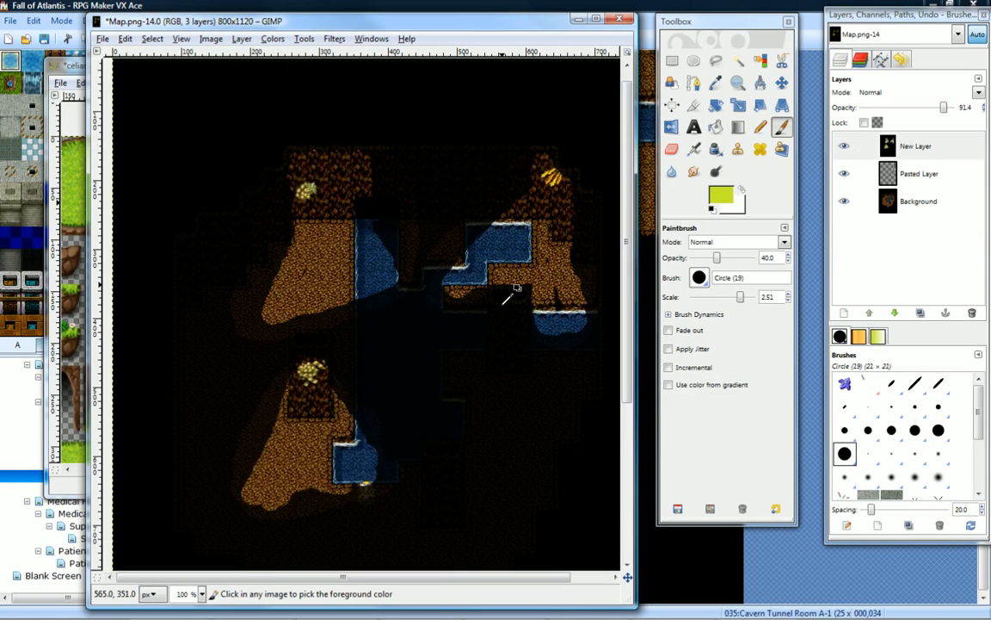
Add a transparent layer directly beneath the black New Layer, make it active and set its opacity to 65.6.
right_click(921, 153)
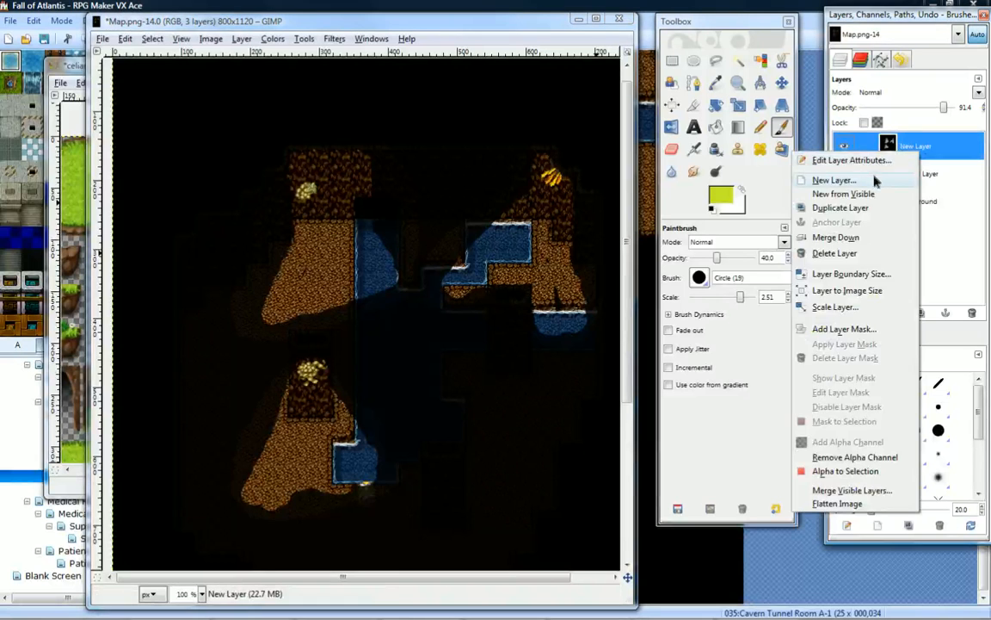
click(831, 179)
click(119, 235)
middle_drag(215, 263, 248, 241)
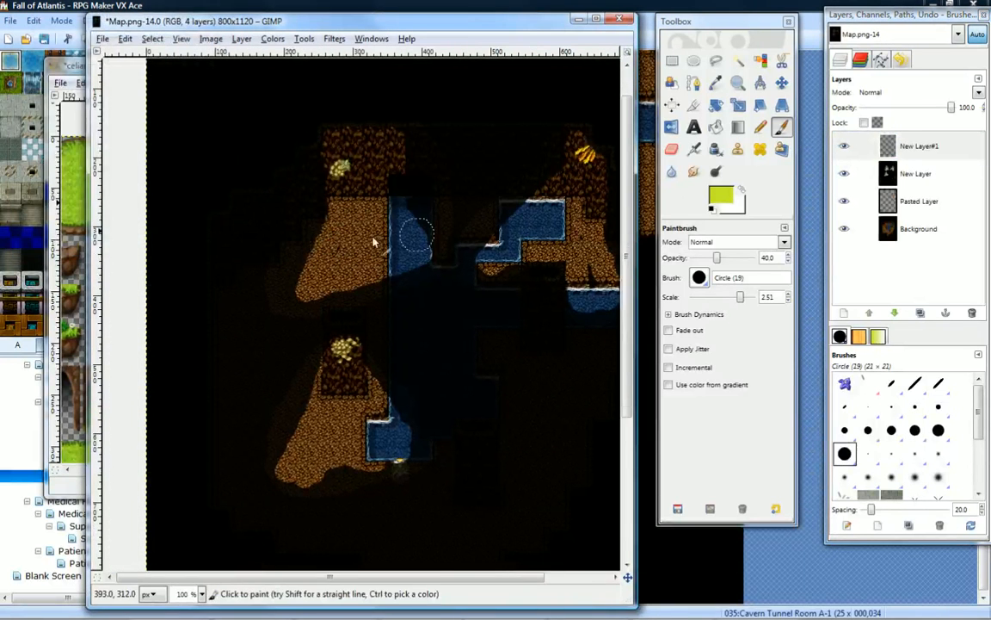
drag(922, 174, 919, 146)
mouse_move(278, 291)
mouse_down()
mouse_move(342, 172)
mouse_move(349, 135)
mouse_up()
key(ctrl+z)
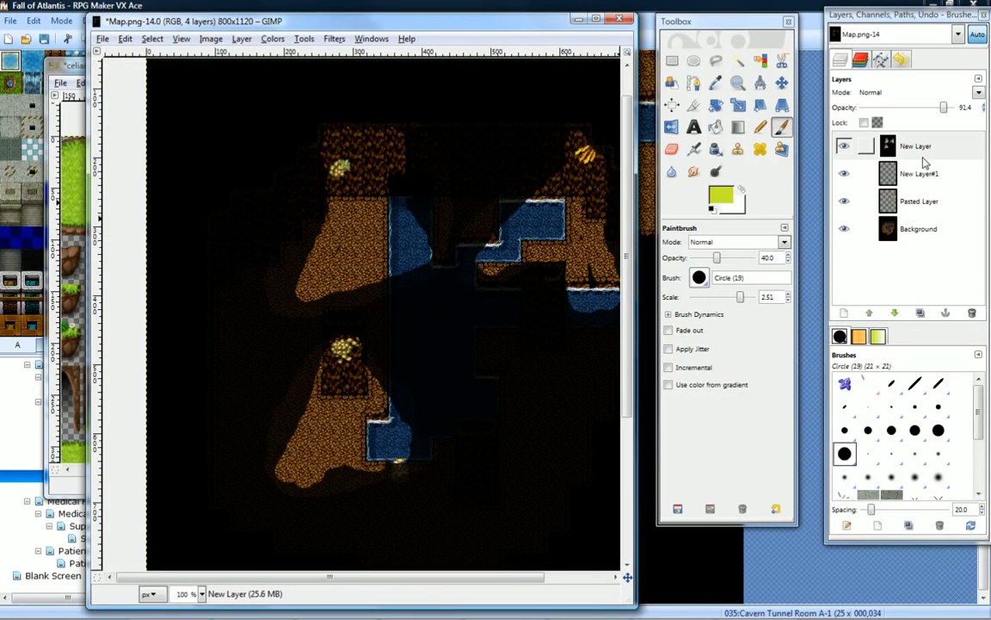
click(932, 148)
click(920, 176)
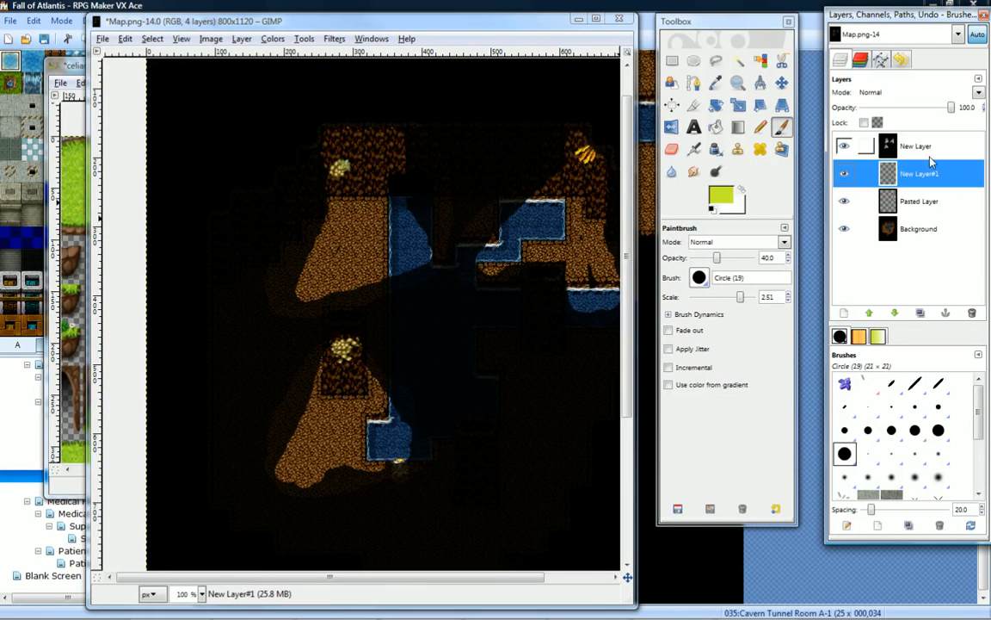
drag(951, 113, 920, 110)
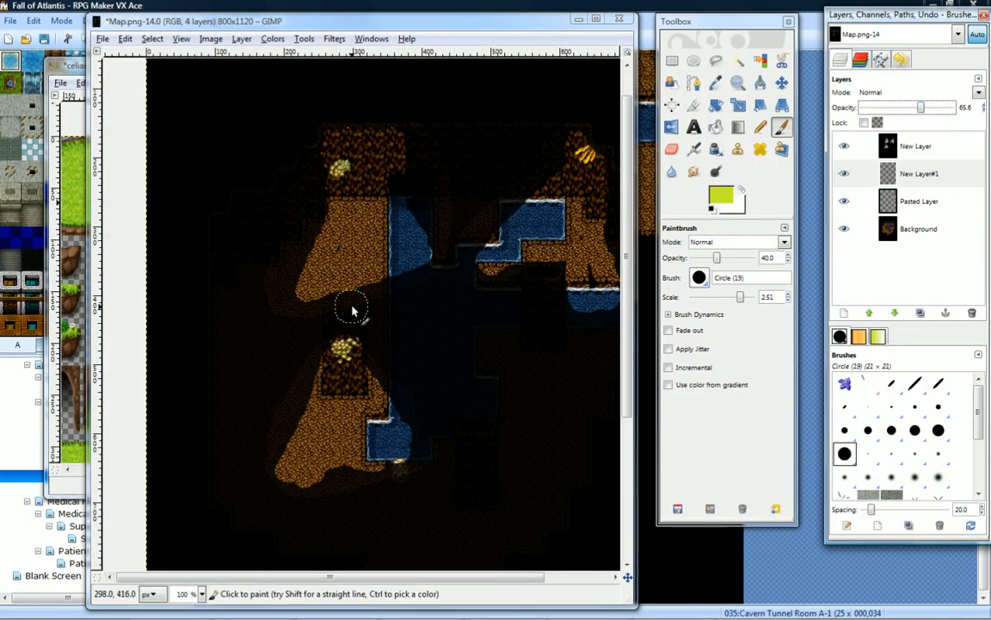
Paint yellow-green glow over the three light patches on New Layer#1.
mouse_move(294, 298)
mouse_down()
mouse_move(325, 210)
mouse_move(340, 118)
mouse_move(327, 215)
mouse_move(277, 308)
mouse_move(358, 170)
mouse_move(348, 138)
mouse_move(245, 284)
mouse_move(389, 228)
mouse_move(383, 295)
mouse_up()
middle_drag(483, 227, 402, 229)
mouse_move(442, 252)
mouse_down()
mouse_move(408, 267)
mouse_move(451, 195)
mouse_move(510, 191)
mouse_move(505, 309)
mouse_move(473, 253)
mouse_move(469, 211)
mouse_up()
middle_drag(259, 427, 354, 316)
mouse_move(354, 316)
mouse_down()
mouse_move(343, 263)
mouse_move(310, 377)
mouse_move(400, 325)
mouse_move(342, 295)
mouse_move(342, 354)
mouse_move(392, 320)
mouse_up()
mouse_move(456, 284)
middle_down()
mouse_move(324, 315)
mouse_move(376, 354)
middle_up()
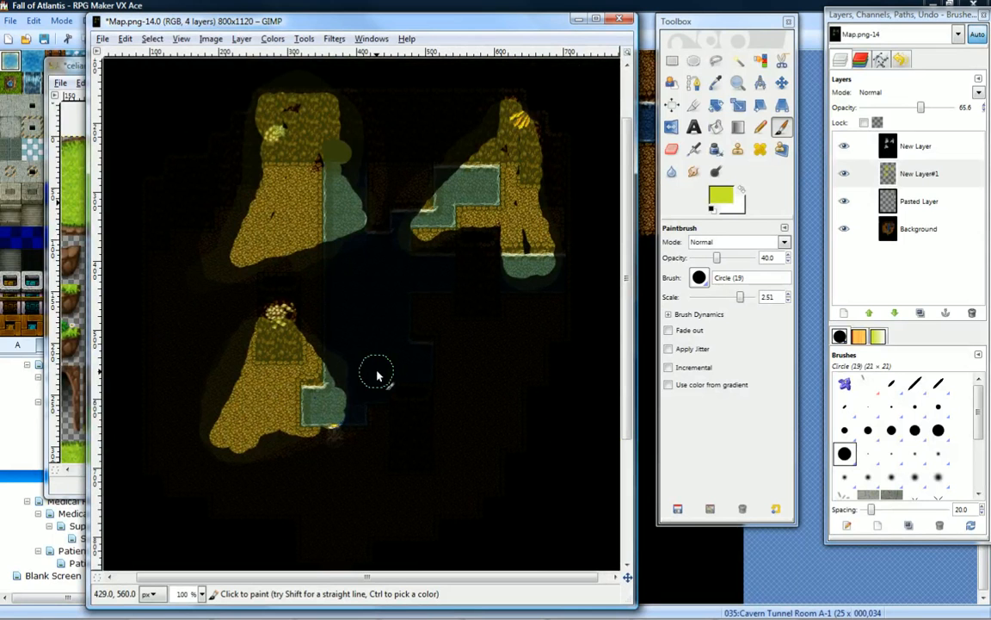
middle_drag(376, 374, 426, 356)
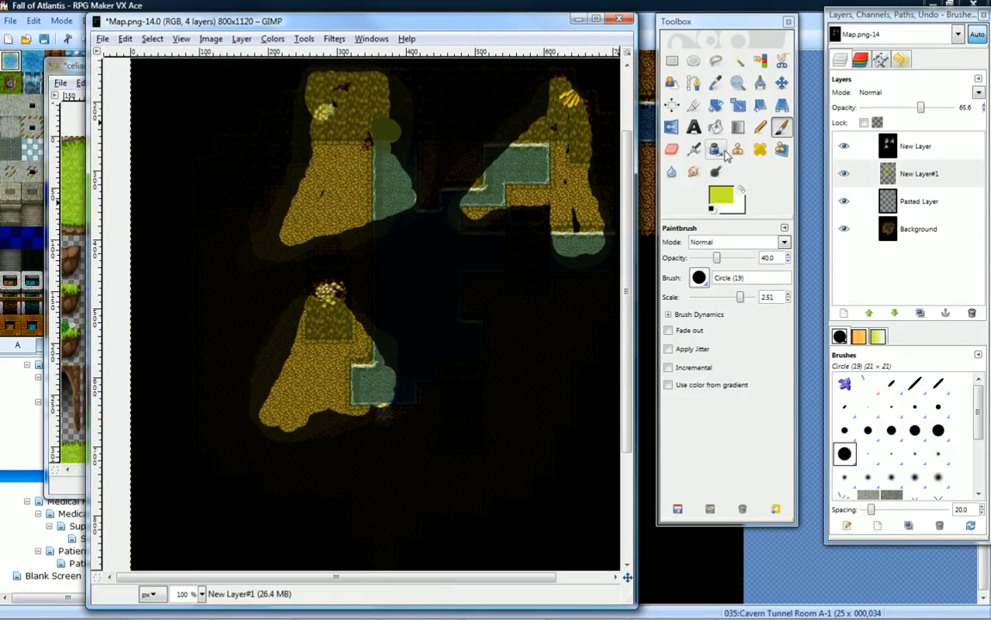
Choose the Smudge tool and merge the black New Layer down into New Layer#1.
click(694, 172)
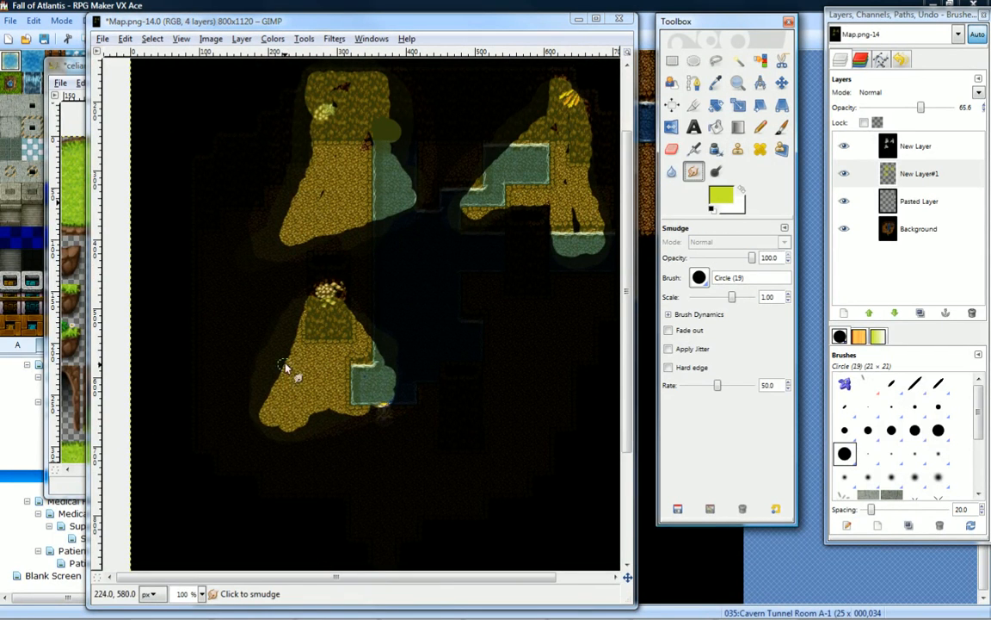
click(927, 146)
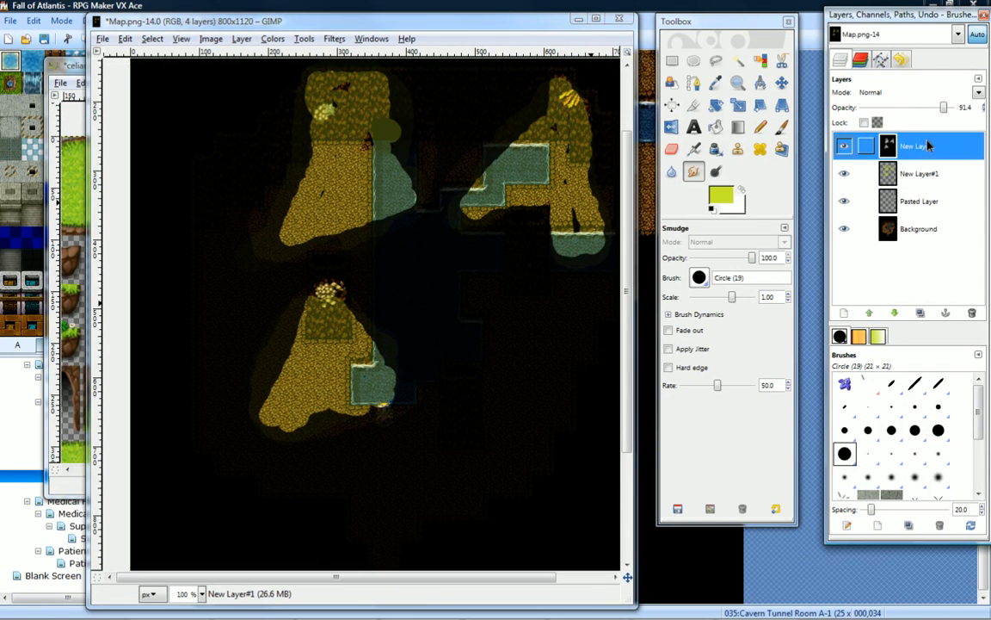
right_click(922, 148)
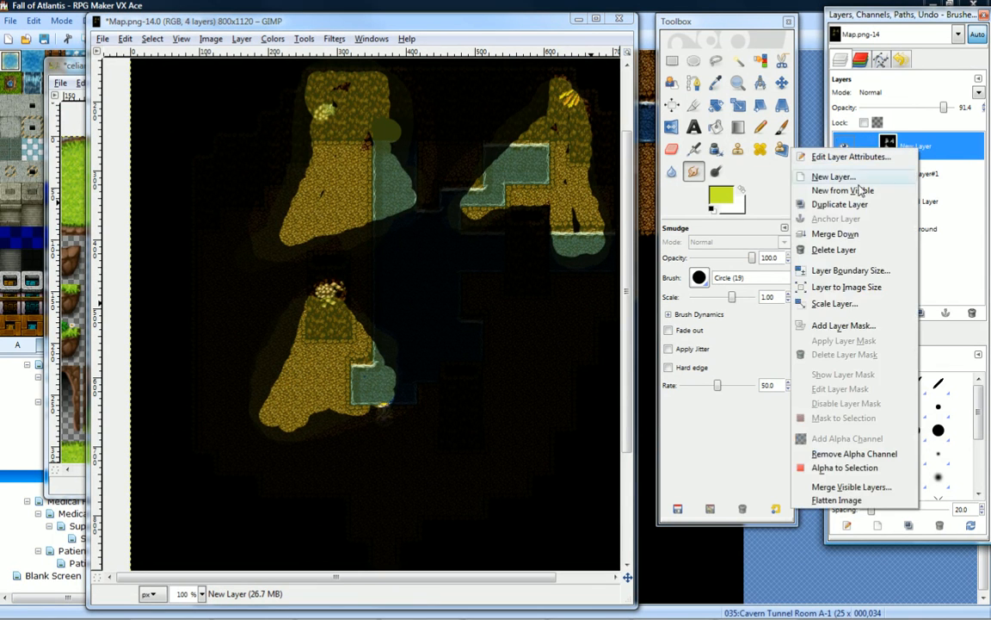
click(826, 229)
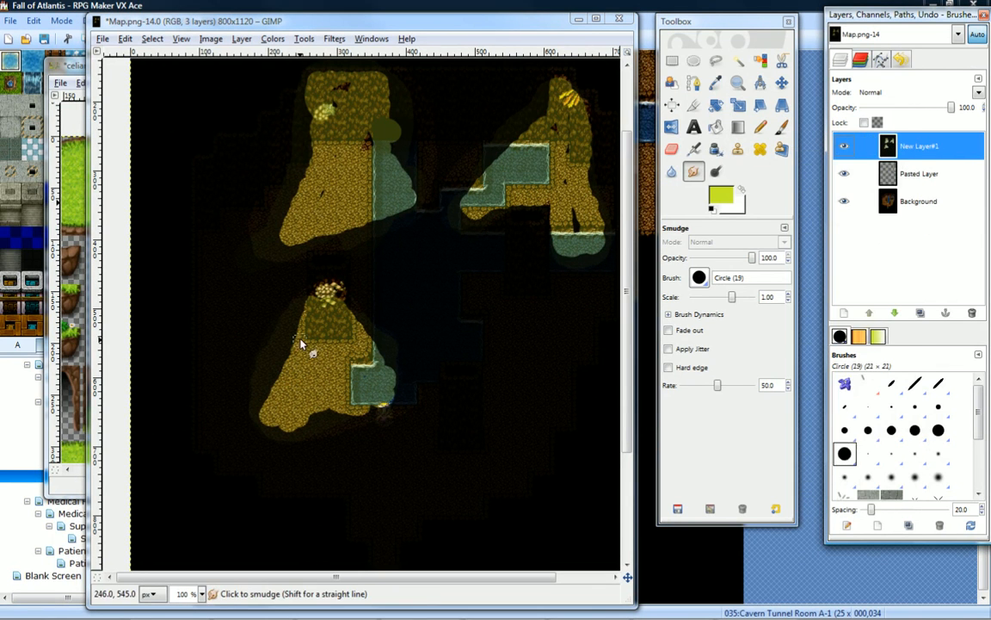
Smudge the edges of the lower-left light patch into a soft glow, enlarging the brush to scale 1.81.
click(266, 403)
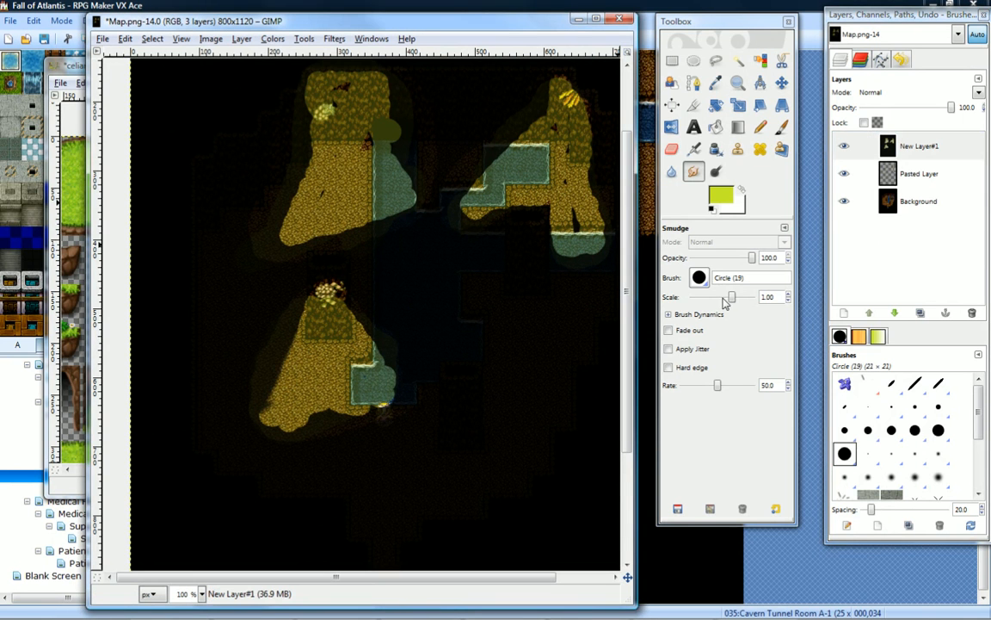
drag(733, 296, 745, 296)
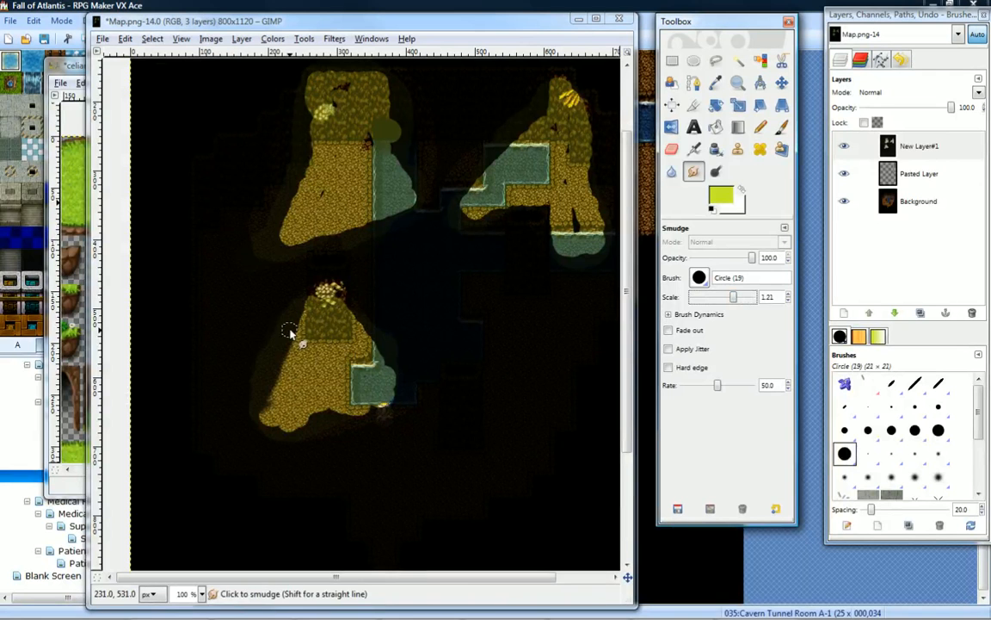
drag(736, 300, 738, 300)
mouse_move(294, 316)
mouse_down()
mouse_move(250, 365)
mouse_move(263, 405)
mouse_move(363, 415)
mouse_move(376, 334)
mouse_up()
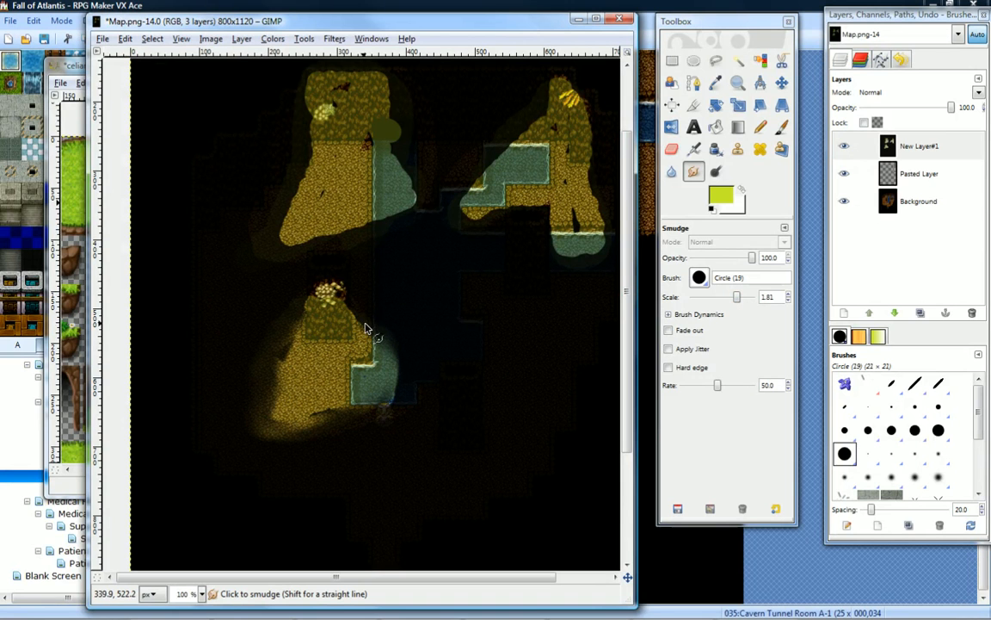
mouse_move(342, 301)
mouse_down()
mouse_move(309, 298)
mouse_move(327, 288)
mouse_move(276, 349)
mouse_move(307, 347)
mouse_move(259, 370)
mouse_move(275, 404)
mouse_move(258, 345)
mouse_move(350, 398)
mouse_move(284, 379)
mouse_move(323, 383)
mouse_move(363, 351)
mouse_move(340, 371)
mouse_move(266, 392)
mouse_move(284, 323)
mouse_move(264, 404)
mouse_move(336, 400)
mouse_move(261, 399)
mouse_move(290, 356)
mouse_move(306, 424)
mouse_move(276, 381)
mouse_move(303, 372)
mouse_move(283, 416)
mouse_move(362, 379)
mouse_move(276, 427)
mouse_move(328, 408)
mouse_up()
drag(331, 299, 362, 348)
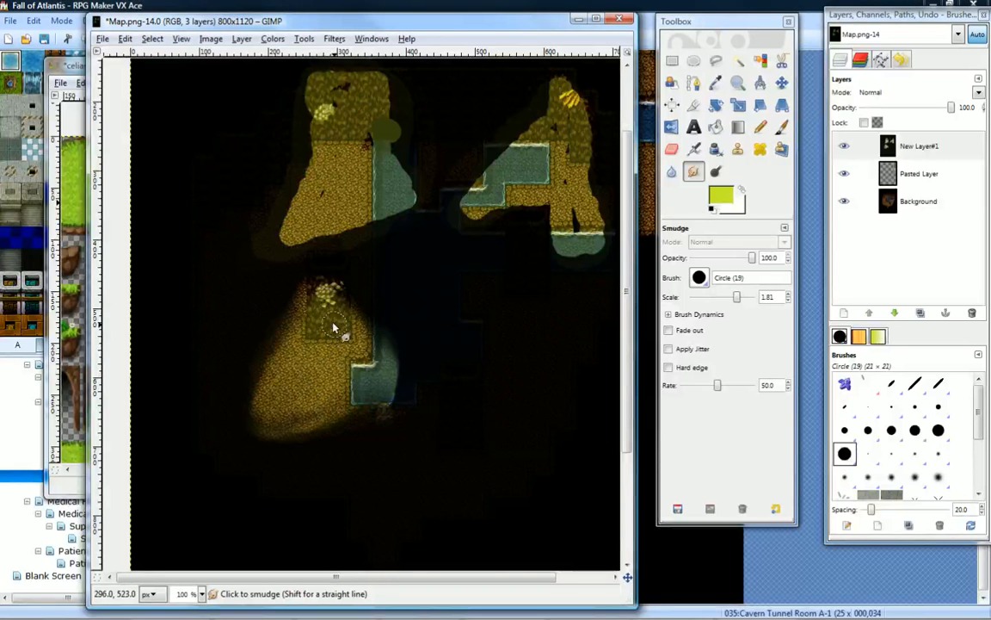
mouse_move(352, 311)
mouse_down()
mouse_move(385, 356)
mouse_move(370, 394)
mouse_up()
Smudge the outline of the upper-left light patch so the glow blends softly into the surrounding darkness.
middle_drag(366, 352, 399, 327)
middle_drag(394, 270, 327, 346)
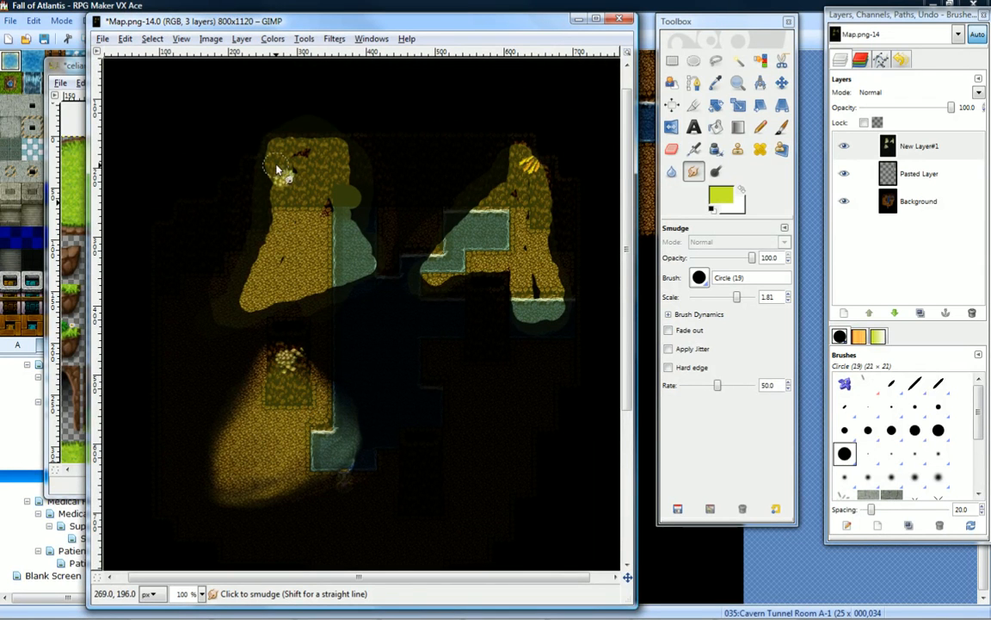
mouse_move(280, 189)
mouse_down()
mouse_move(305, 138)
mouse_move(340, 209)
mouse_move(331, 279)
mouse_up()
mouse_move(238, 302)
mouse_down()
mouse_move(354, 276)
mouse_move(195, 325)
mouse_move(206, 343)
mouse_move(216, 331)
mouse_up()
mouse_move(252, 270)
mouse_down()
mouse_move(259, 256)
mouse_move(282, 313)
mouse_move(322, 310)
mouse_move(379, 261)
mouse_up()
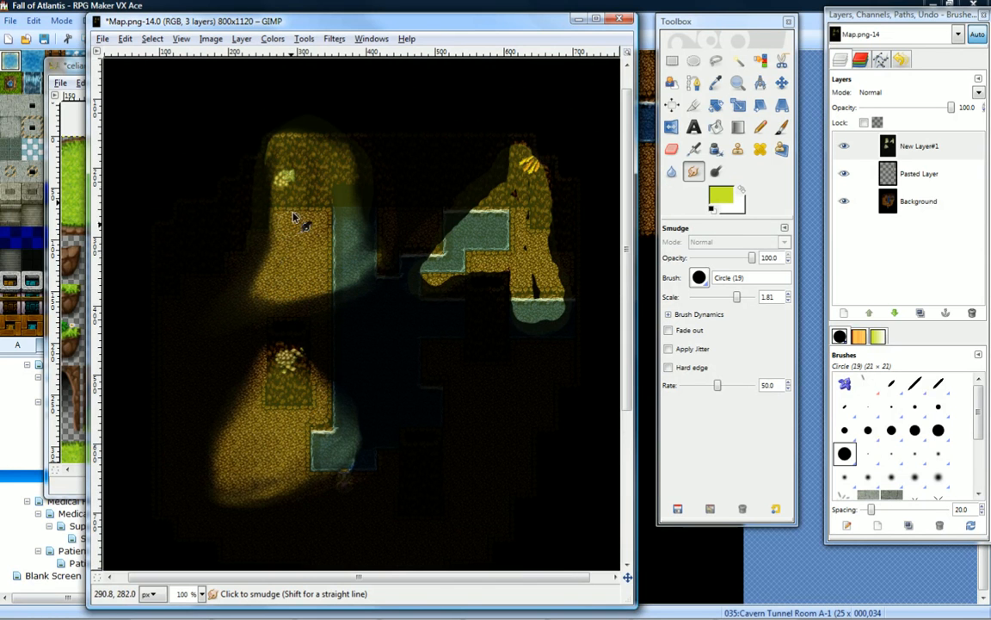
Smudge the top and sides of the upper-left light patch into a softer cone of glow reaching the cave floor.
mouse_move(240, 121)
mouse_down()
mouse_move(327, 107)
mouse_move(288, 129)
mouse_move(306, 130)
mouse_move(284, 131)
mouse_up()
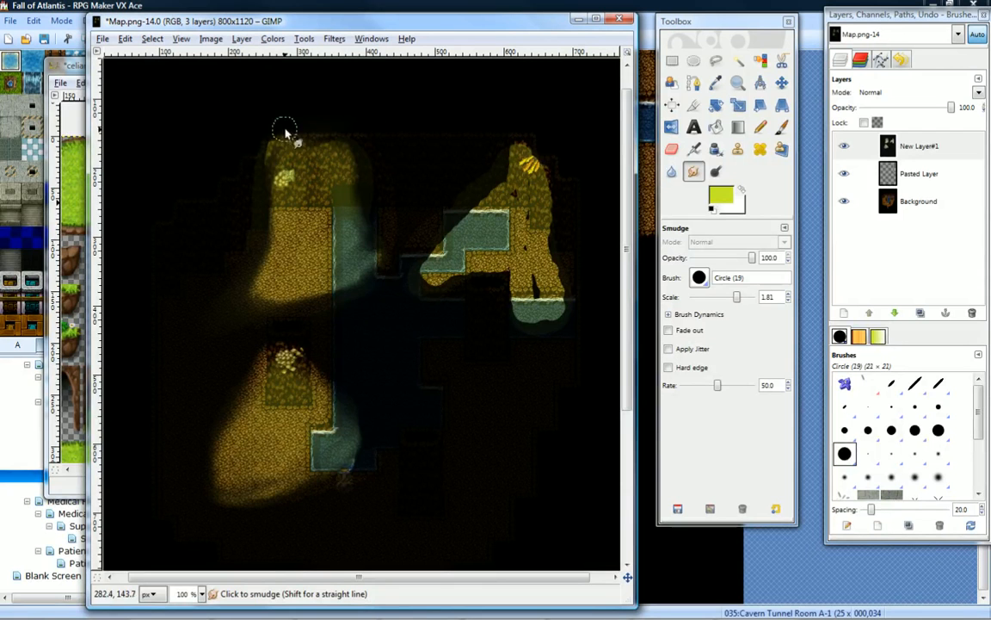
mouse_move(361, 160)
mouse_down()
mouse_move(354, 193)
mouse_move(334, 160)
mouse_move(361, 138)
mouse_move(367, 148)
mouse_move(334, 121)
mouse_move(327, 176)
mouse_move(352, 246)
mouse_move(297, 271)
mouse_move(326, 187)
mouse_move(204, 328)
mouse_up()
mouse_move(266, 291)
mouse_down()
mouse_move(217, 337)
mouse_move(266, 266)
mouse_up()
mouse_move(221, 294)
mouse_down()
mouse_move(225, 311)
mouse_move(272, 246)
mouse_move(276, 303)
mouse_move(286, 272)
mouse_move(261, 281)
mouse_move(287, 168)
mouse_move(255, 170)
mouse_move(252, 277)
mouse_up()
mouse_move(301, 164)
mouse_down()
mouse_move(248, 294)
mouse_move(290, 197)
mouse_move(372, 244)
mouse_move(364, 258)
mouse_move(312, 223)
mouse_up()
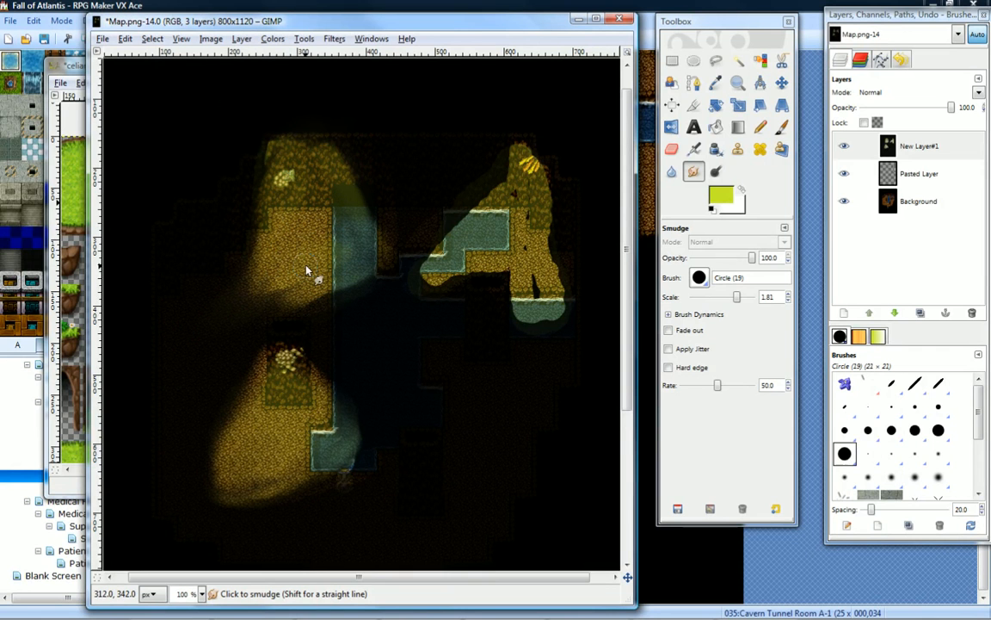
Smudge the outline and interior of the upper-right light patch into a soft, even cone of glow below its plant.
mouse_move(516, 185)
mouse_down()
mouse_move(495, 167)
mouse_move(431, 244)
mouse_move(423, 208)
mouse_move(414, 269)
mouse_move(456, 211)
mouse_move(478, 147)
mouse_move(487, 198)
mouse_move(531, 188)
mouse_move(534, 279)
mouse_move(537, 219)
mouse_move(531, 265)
mouse_move(559, 297)
mouse_move(522, 277)
mouse_move(531, 276)
mouse_move(447, 272)
mouse_move(493, 258)
mouse_move(426, 284)
mouse_move(485, 217)
mouse_move(431, 262)
mouse_move(525, 165)
mouse_move(465, 187)
mouse_move(469, 154)
mouse_move(544, 277)
mouse_up()
mouse_move(544, 206)
mouse_down()
mouse_move(535, 177)
mouse_move(559, 297)
mouse_up()
mouse_move(527, 332)
mouse_down()
mouse_move(553, 332)
mouse_move(526, 317)
mouse_move(553, 294)
mouse_move(495, 292)
mouse_move(474, 305)
mouse_up()
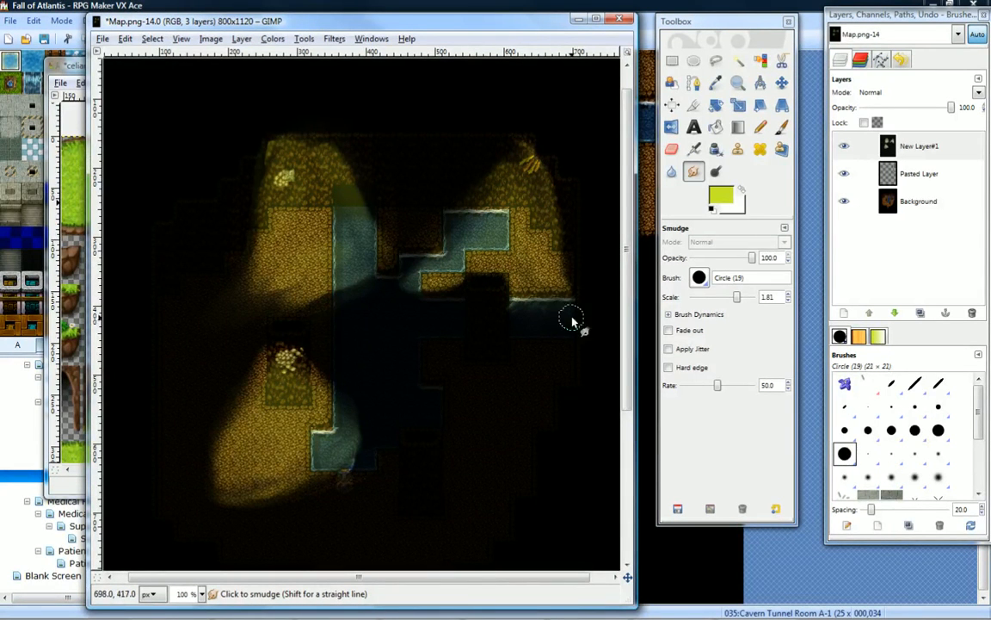
Smudge the right and lower edges of the lower-left light patch so the glow covers the pool and the small plant below it.
mouse_move(428, 445)
middle_down()
mouse_move(453, 394)
mouse_move(453, 414)
mouse_move(463, 342)
middle_up()
middle_drag(442, 399, 437, 348)
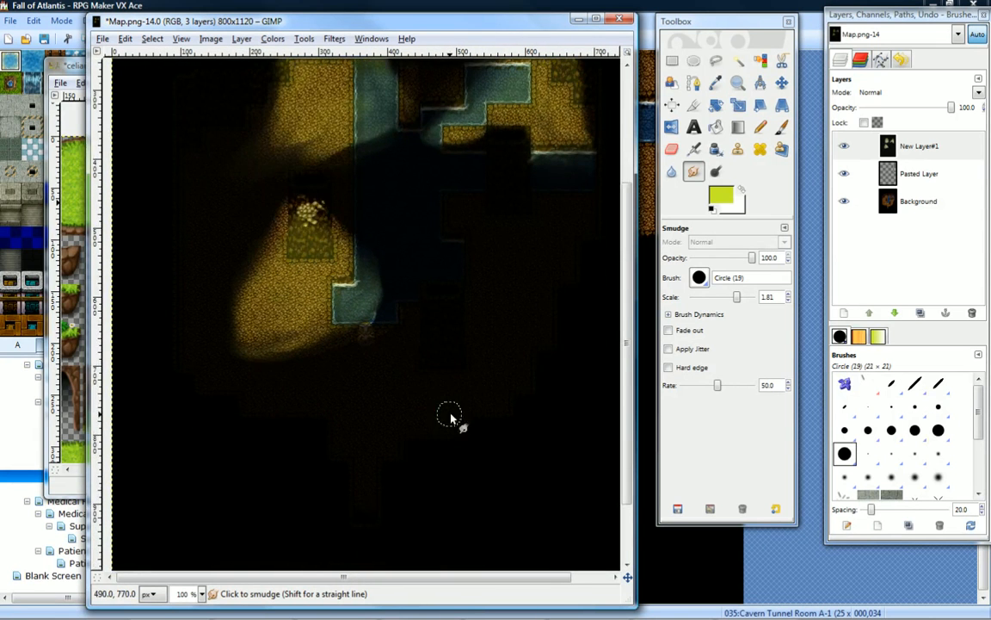
middle_drag(504, 394, 474, 411)
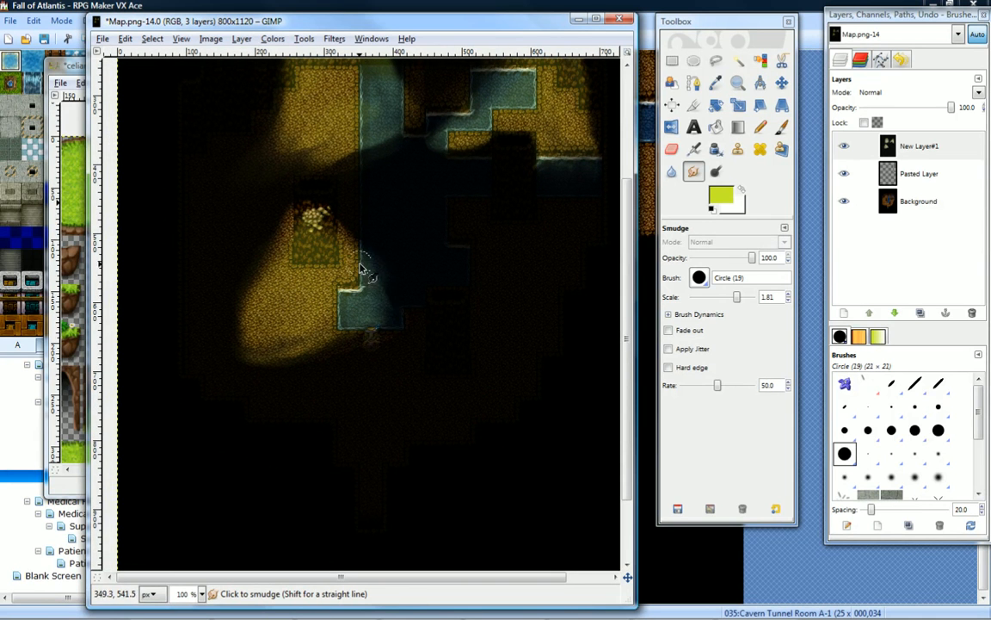
drag(354, 324, 376, 330)
mouse_move(341, 263)
mouse_down()
mouse_move(389, 305)
mouse_move(366, 337)
mouse_move(373, 271)
mouse_move(389, 306)
mouse_up()
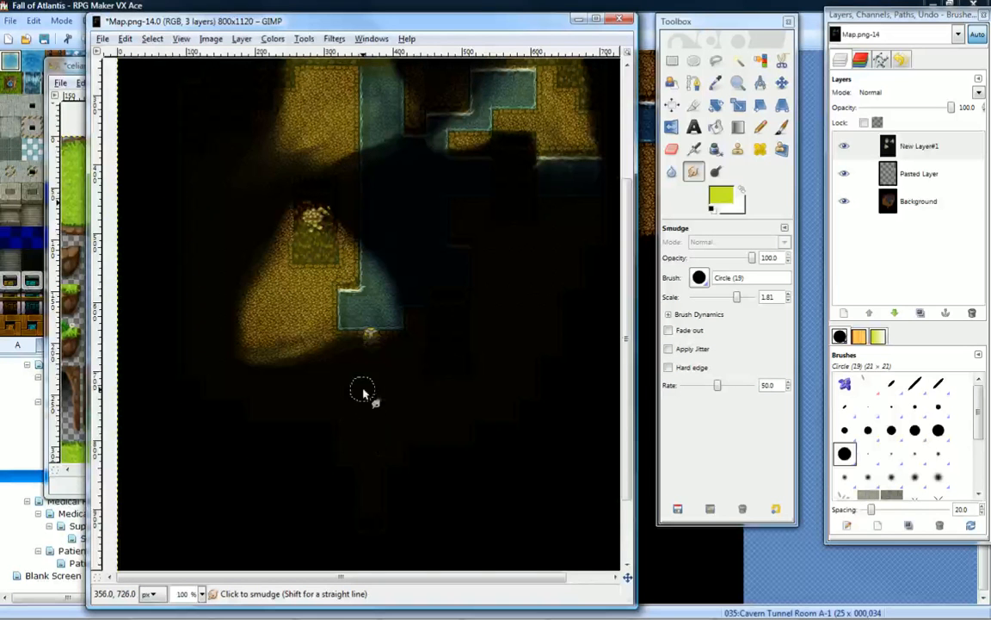
mouse_move(377, 294)
mouse_down()
mouse_move(403, 340)
mouse_move(272, 351)
mouse_up()
mouse_move(377, 316)
mouse_down()
mouse_move(294, 347)
mouse_move(365, 336)
mouse_up()
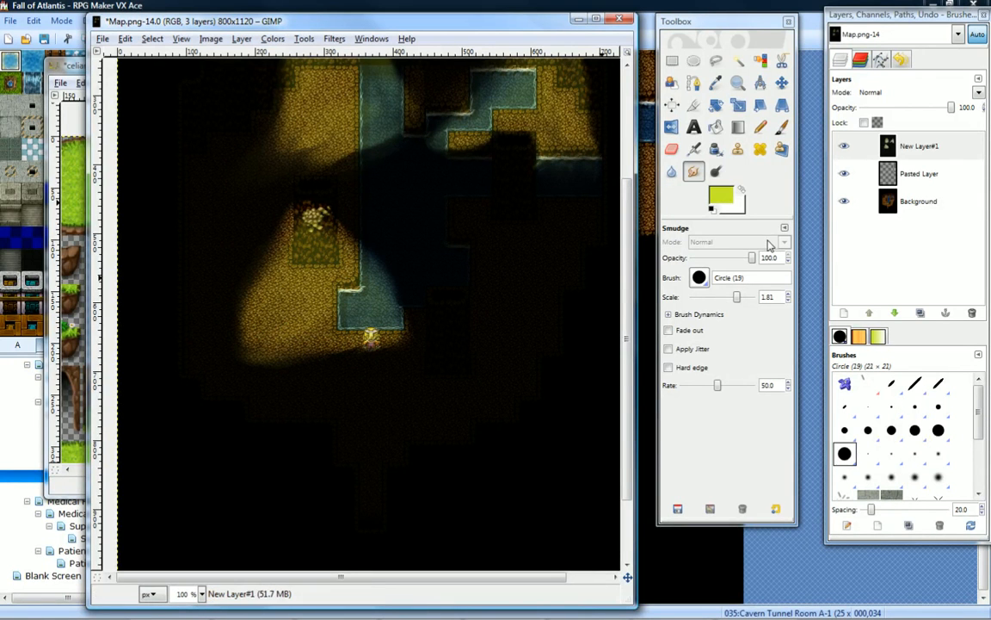
Set the Smudge opacity to 67.1 and soften the left edge of the lower-left light patch.
drag(755, 259, 731, 257)
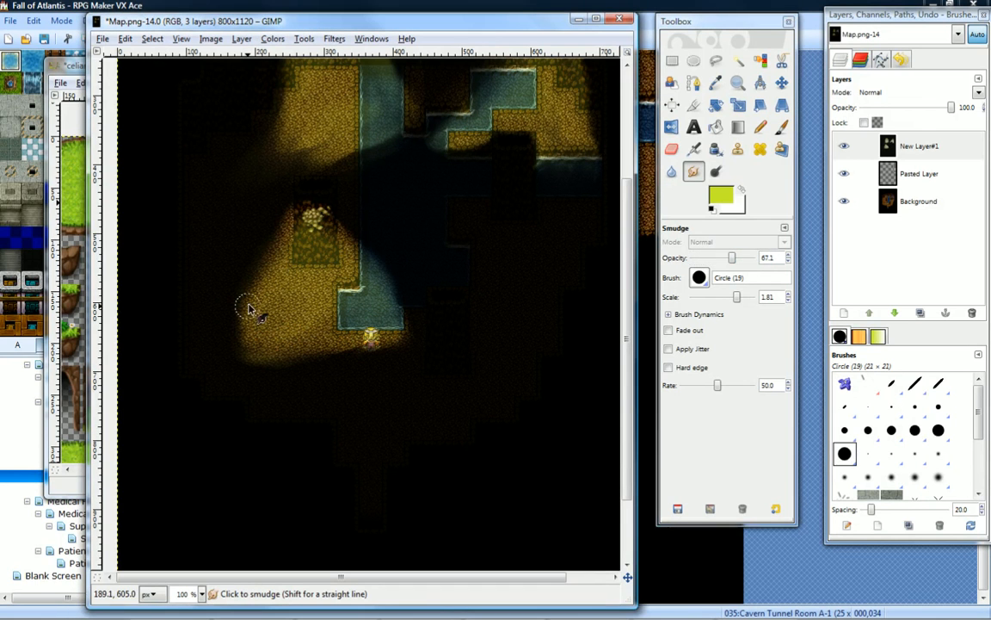
mouse_move(255, 260)
mouse_down()
mouse_move(297, 346)
mouse_move(282, 348)
mouse_up()
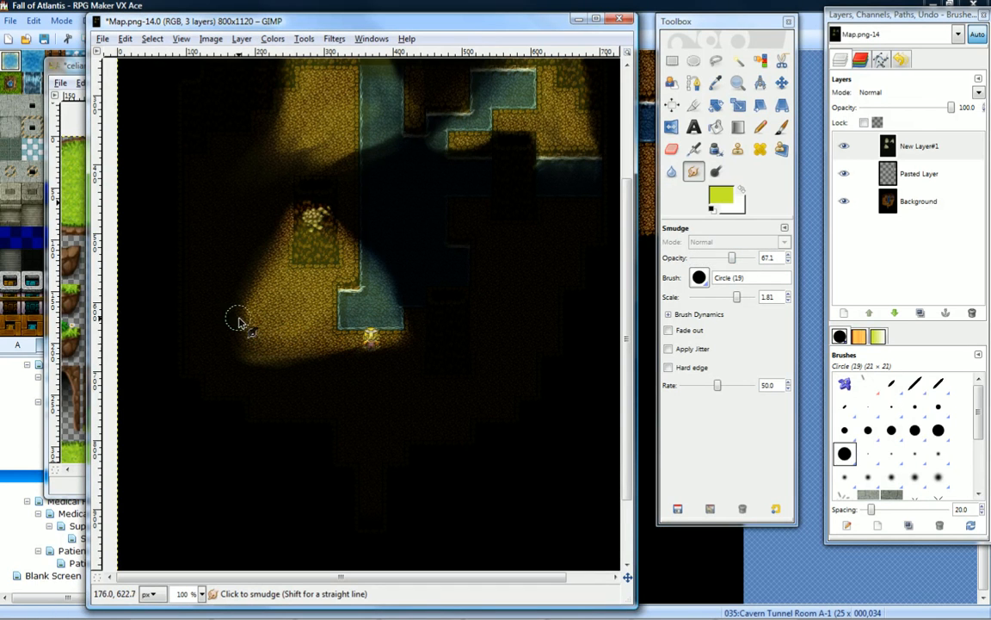
mouse_move(253, 298)
mouse_down()
mouse_move(305, 318)
mouse_move(335, 300)
mouse_up()
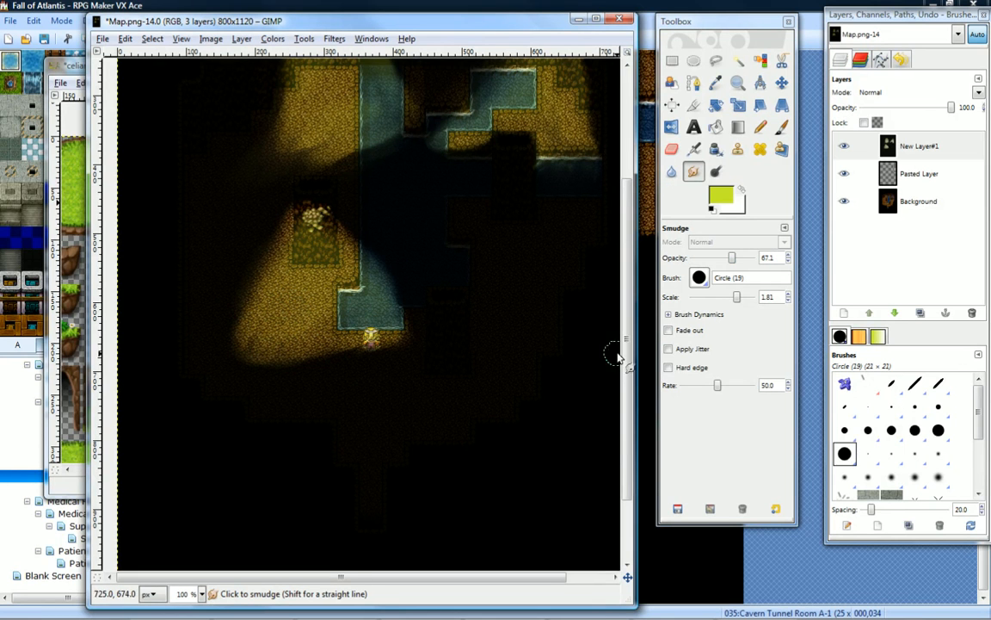
Apply jitter of 0.20 to the Smudge tool and blend the edges of the lower-left and upper-left light patches.
click(670, 349)
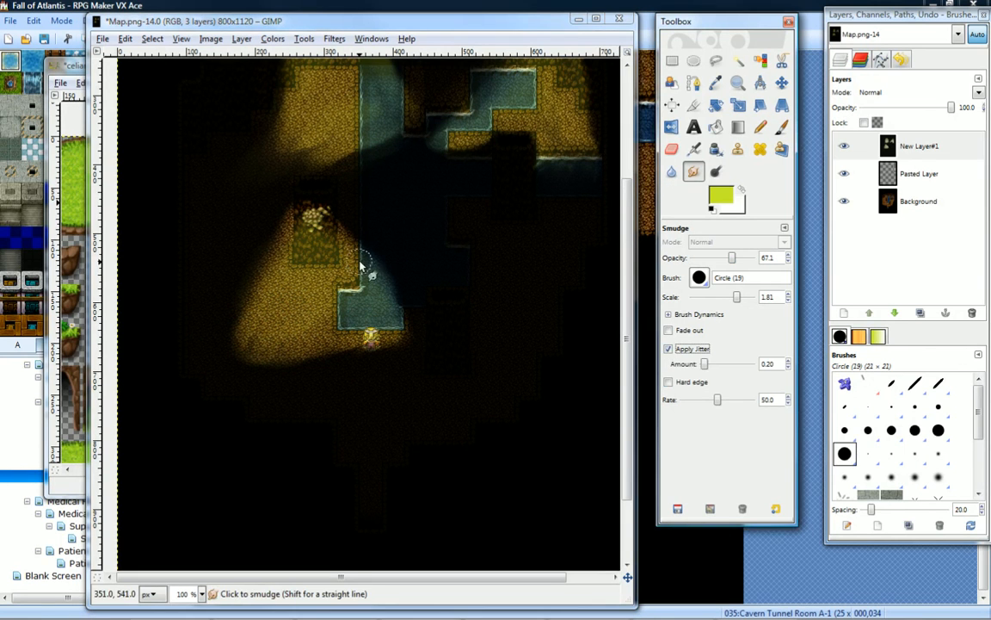
mouse_move(277, 251)
mouse_down()
mouse_move(248, 325)
mouse_move(281, 350)
mouse_move(348, 344)
mouse_move(286, 361)
mouse_up()
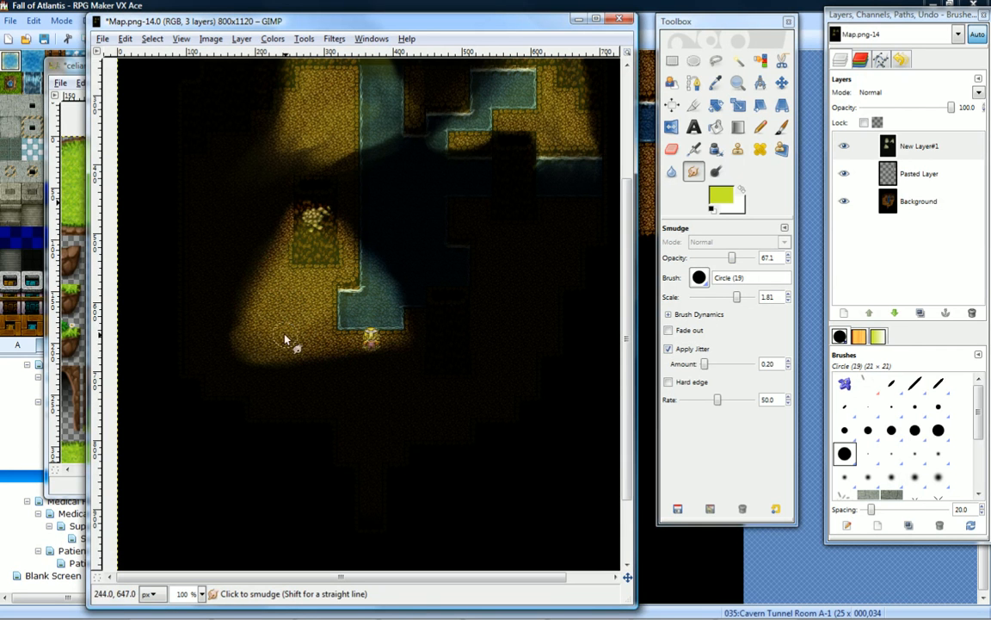
scroll(438, 240, up, 3)
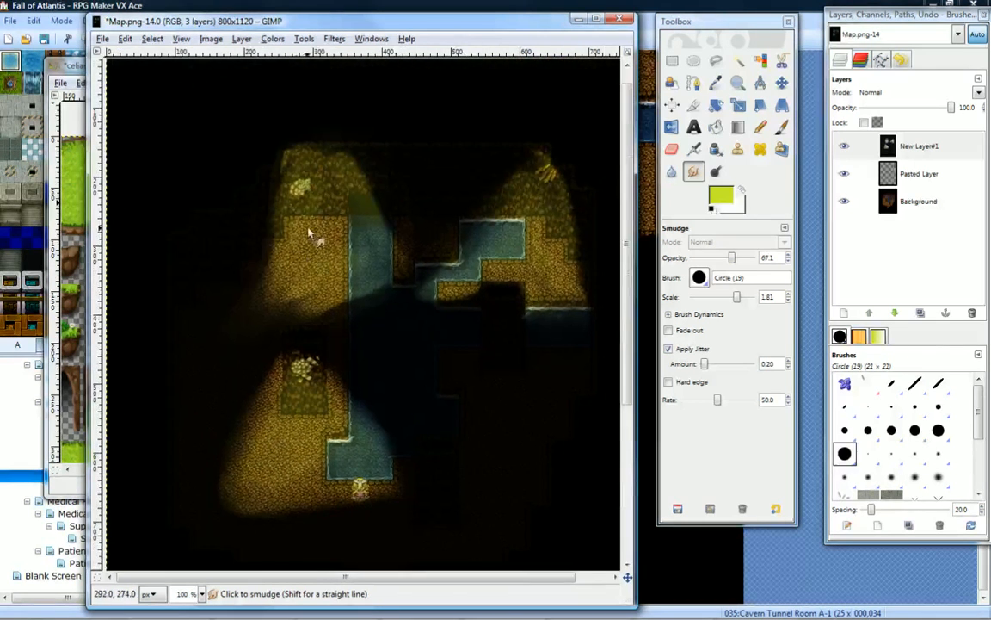
mouse_move(287, 155)
mouse_down()
mouse_move(265, 280)
mouse_move(294, 164)
mouse_move(280, 182)
mouse_move(290, 210)
mouse_move(314, 148)
mouse_move(352, 262)
mouse_move(301, 280)
mouse_move(348, 282)
mouse_move(279, 301)
mouse_move(290, 292)
mouse_move(318, 289)
mouse_move(222, 343)
mouse_move(354, 305)
mouse_move(244, 321)
mouse_move(364, 305)
mouse_up()
Smudge the top of the lower-left light patch so the glow surrounds its pale plant cluster.
middle_drag(559, 215, 523, 211)
middle_drag(377, 254, 454, 187)
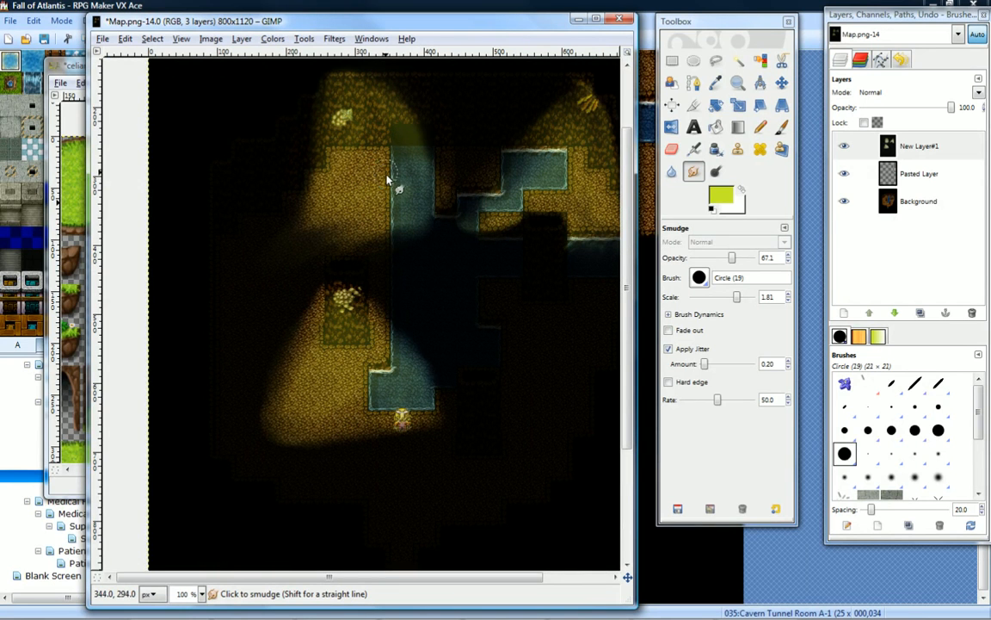
middle_drag(387, 177, 386, 222)
mouse_move(401, 259)
middle_down()
mouse_move(355, 237)
mouse_move(380, 213)
middle_up()
middle_drag(369, 279, 389, 221)
mouse_move(328, 225)
mouse_down()
mouse_move(345, 231)
mouse_move(320, 223)
mouse_up()
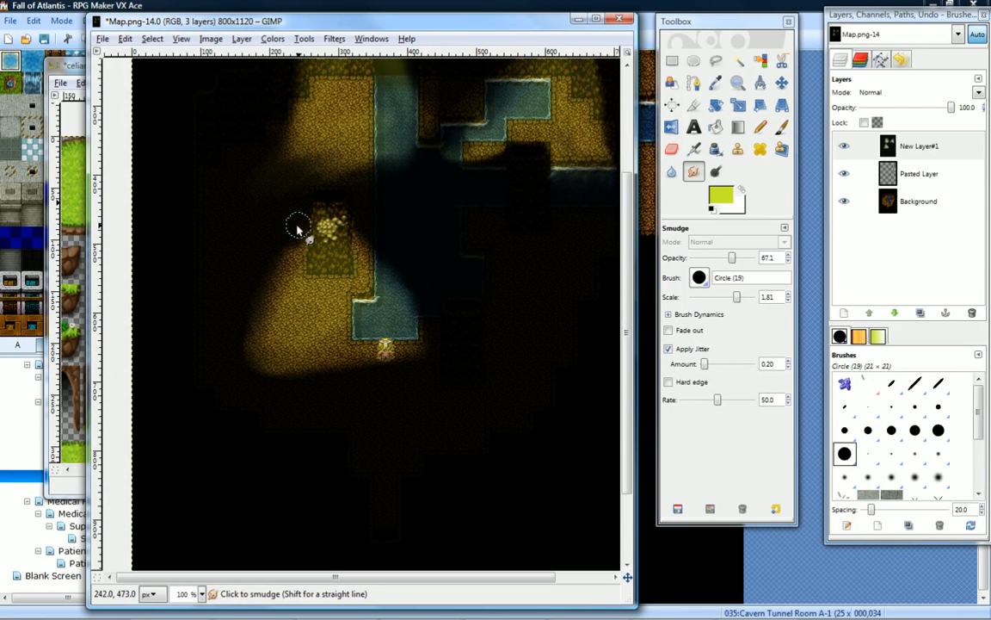
middle_drag(416, 366, 407, 431)
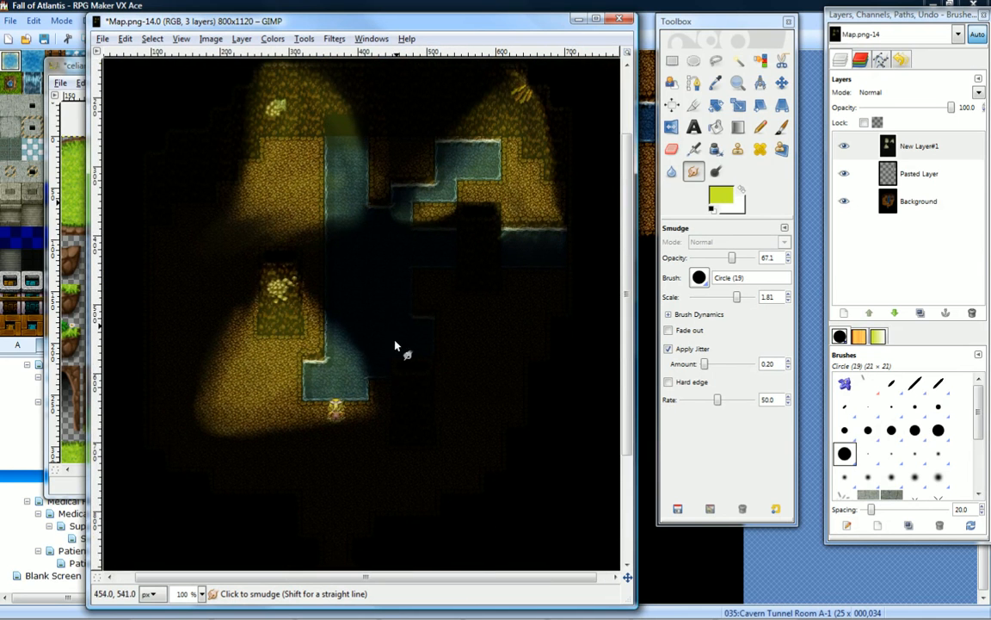
middle_drag(347, 258, 360, 291)
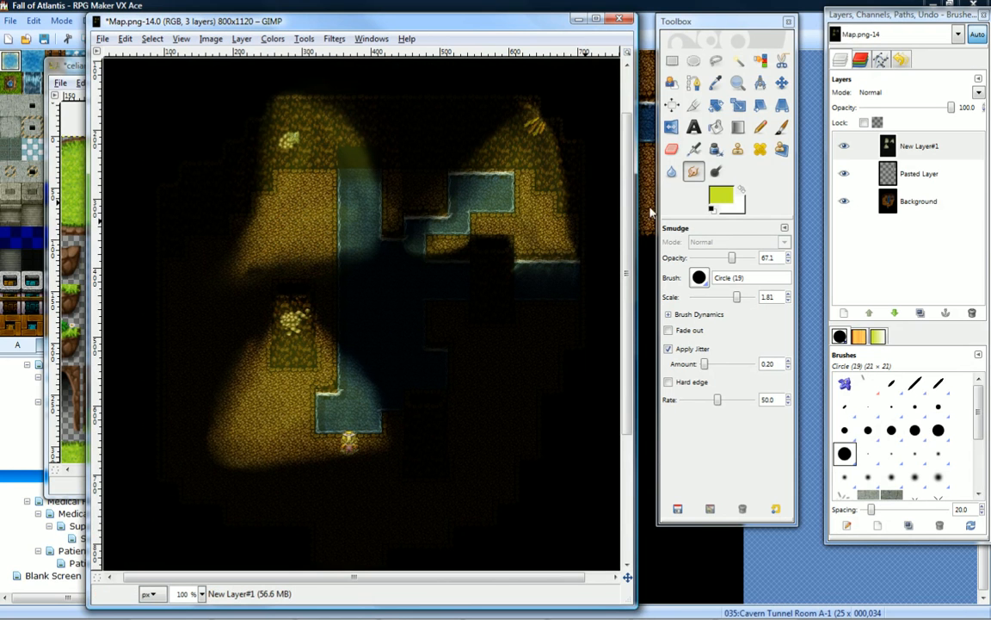
Set the Smudge opacity to 56.5 and the rate to 30.0.
drag(733, 259, 726, 258)
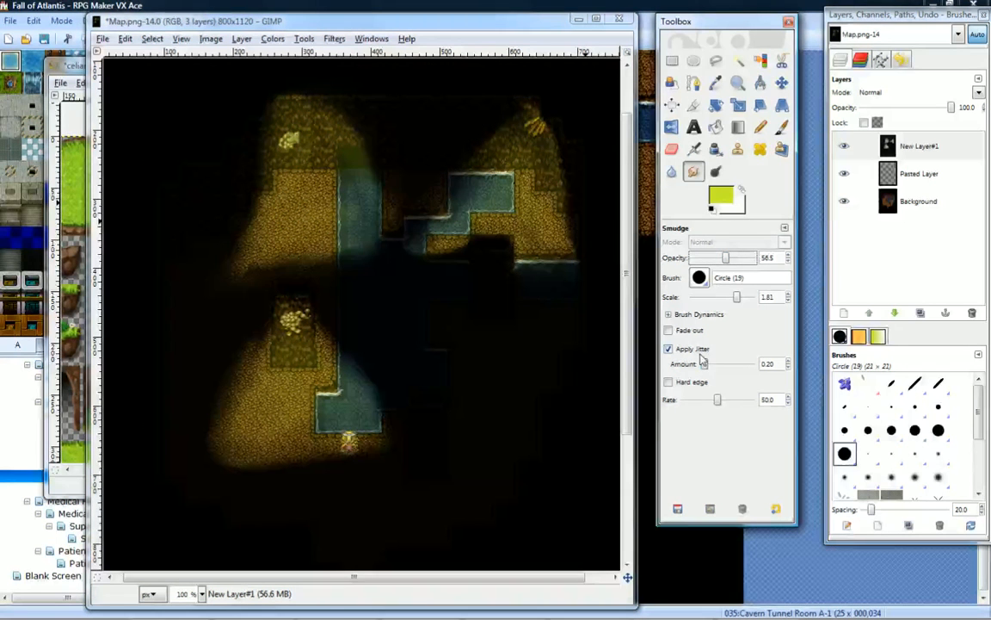
drag(719, 401, 704, 401)
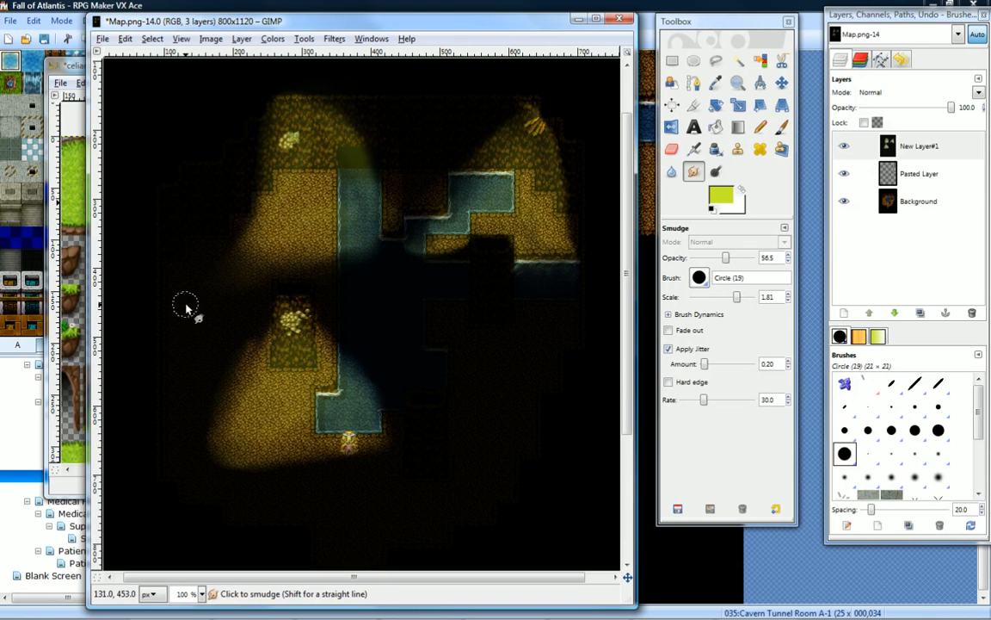
middle_drag(360, 182, 347, 199)
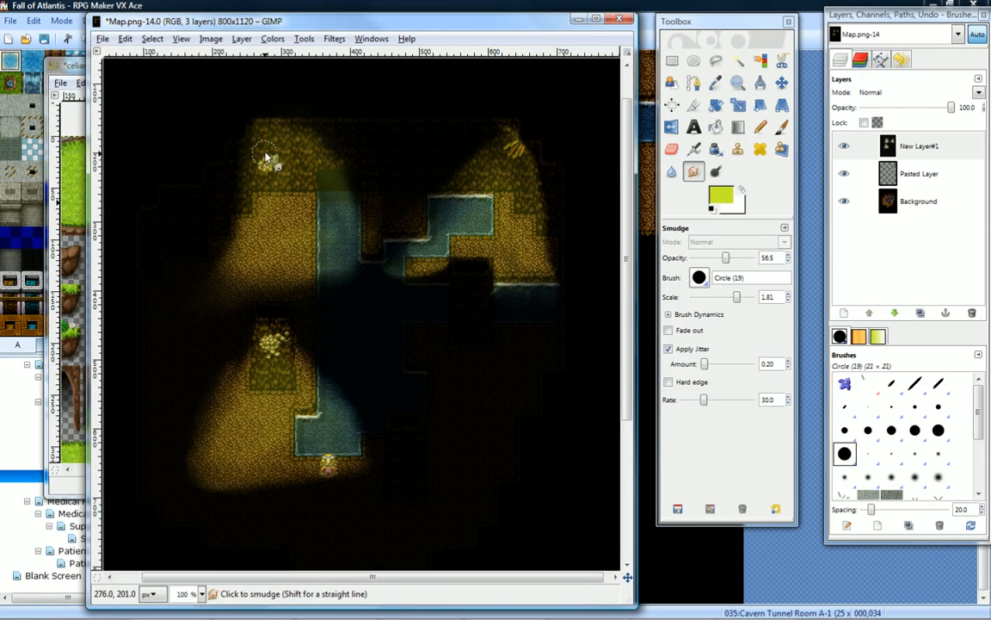
Examine the upper-right light patch at 300%, and look over the lit map at 100%.
mouse_move(539, 244)
middle_down()
mouse_move(515, 265)
mouse_move(482, 256)
mouse_move(474, 268)
middle_up()
click(740, 87)
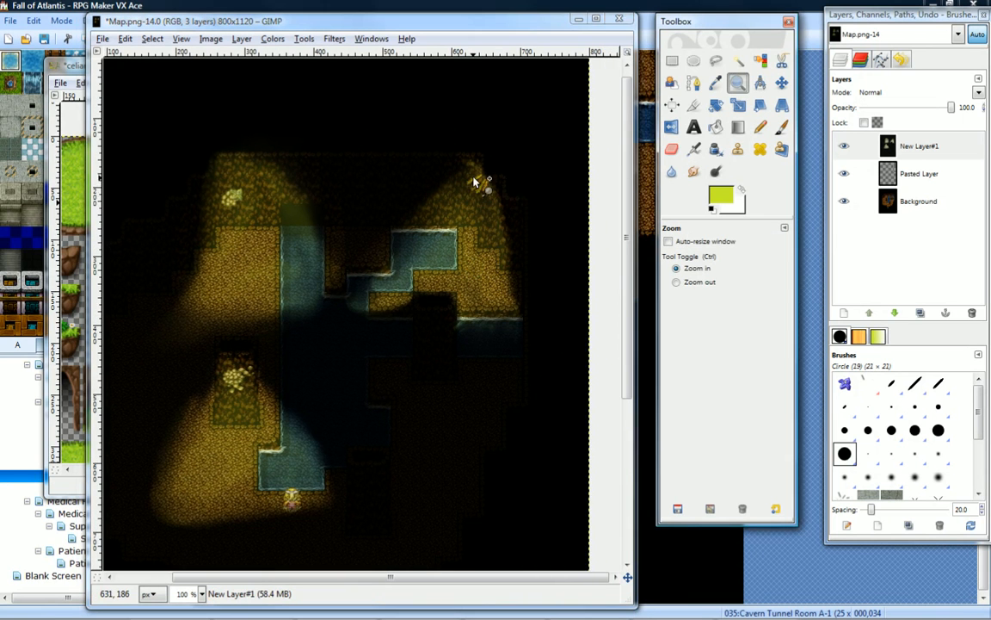
click(489, 182)
click(489, 183)
click(490, 184)
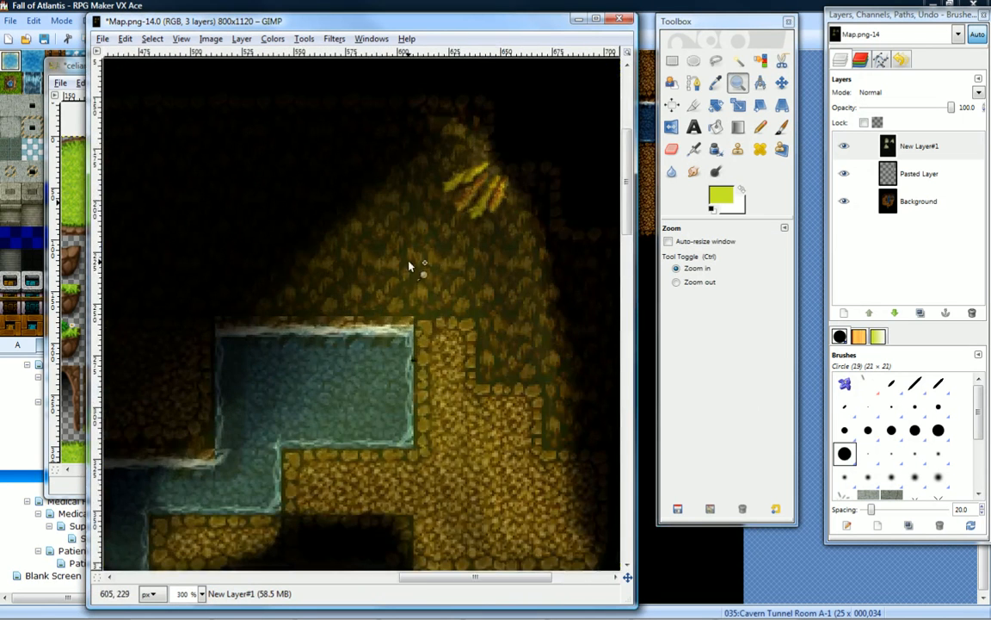
ctrl+click(375, 274)
ctrl+click(376, 275)
ctrl+click(377, 274)
middle_drag(334, 344, 405, 275)
middle_drag(379, 336, 454, 255)
middle_drag(400, 335, 423, 278)
Hide the Background layer, enlarge the upper-right light patch to 300%, and reselect the Smudge tool.
right_click(910, 145)
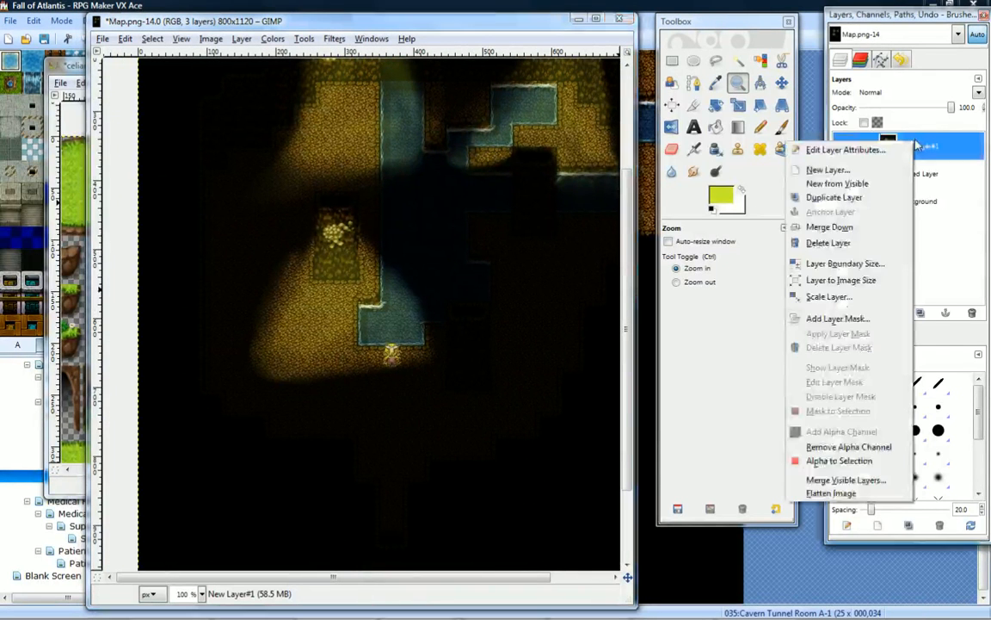
click(946, 158)
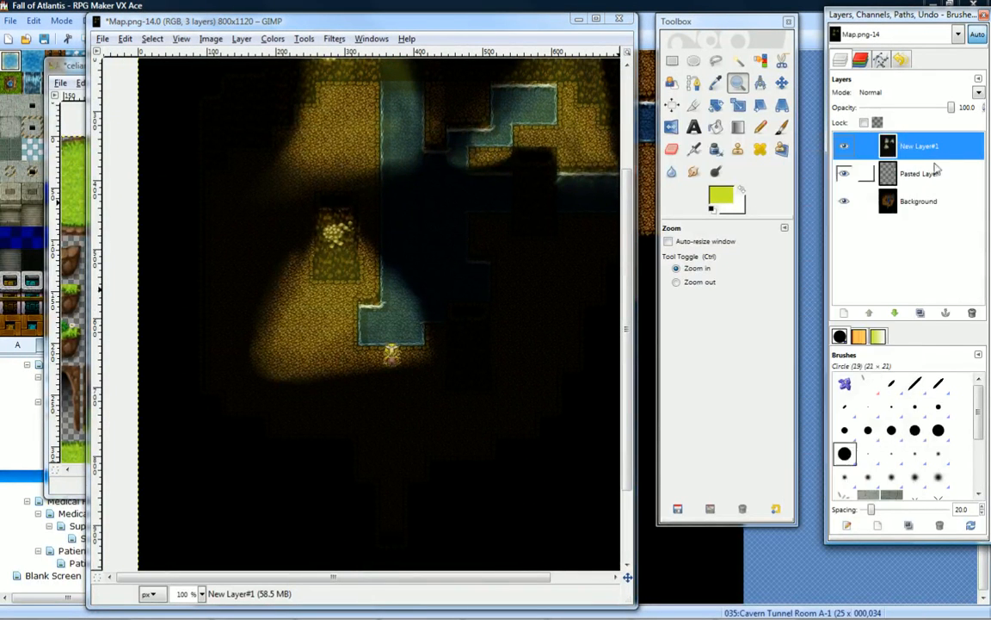
click(843, 201)
scroll(426, 287, up, 2)
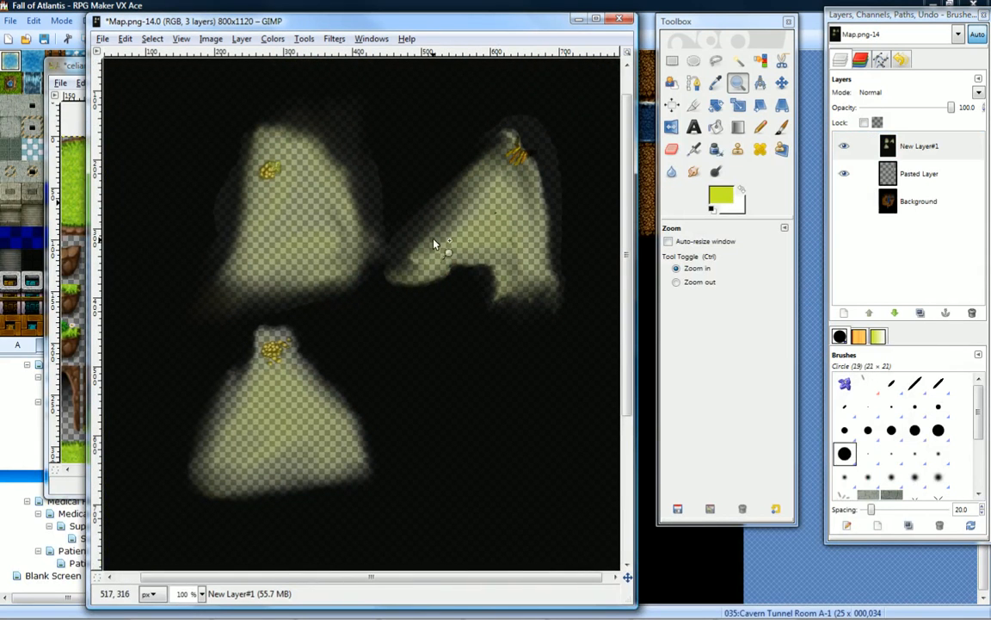
triple_click(497, 214)
middle_drag(507, 214, 443, 240)
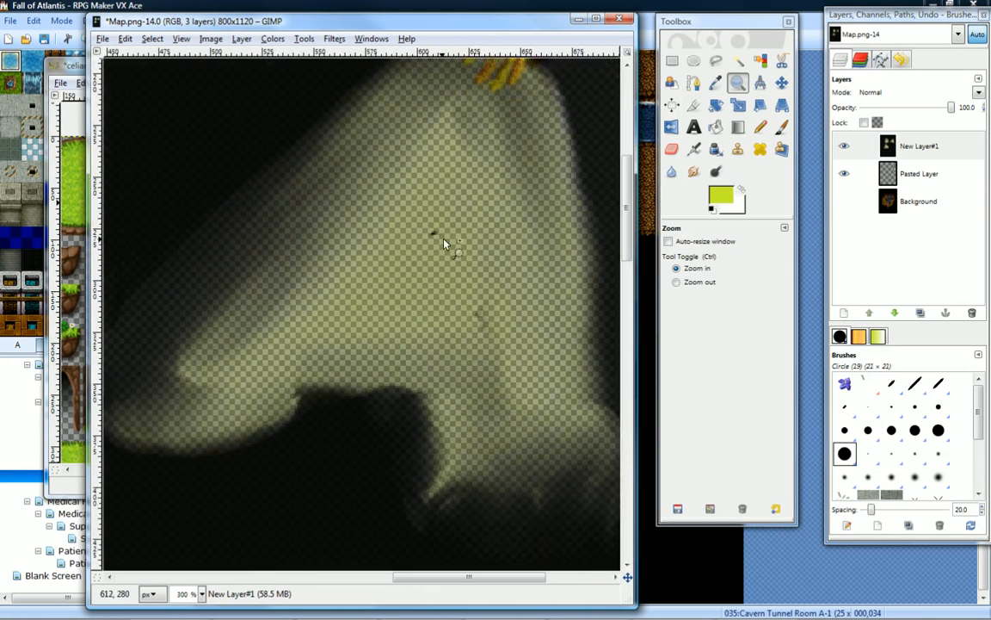
click(694, 171)
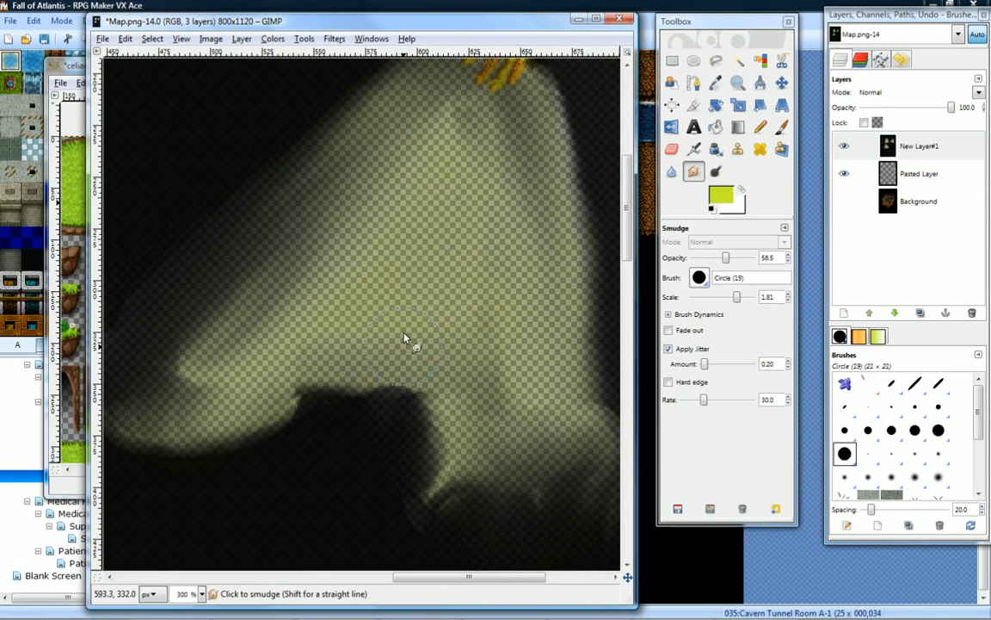
middle_drag(407, 276, 463, 112)
Save the layered image as caveroompaige.xcf in the Atlantis folder, adapting the name of cryoroom316.xcf.
click(103, 39)
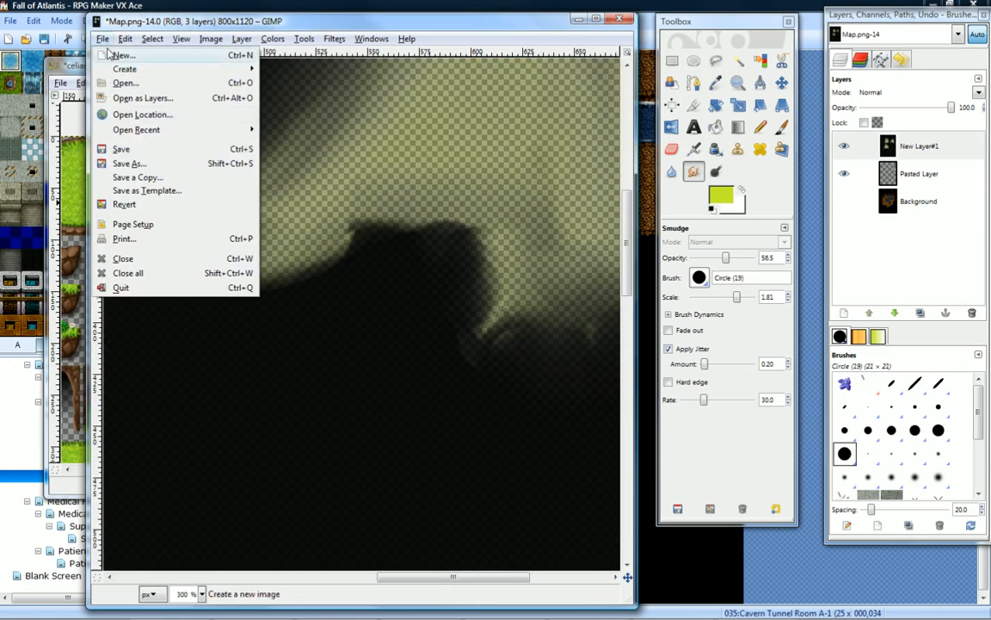
click(131, 163)
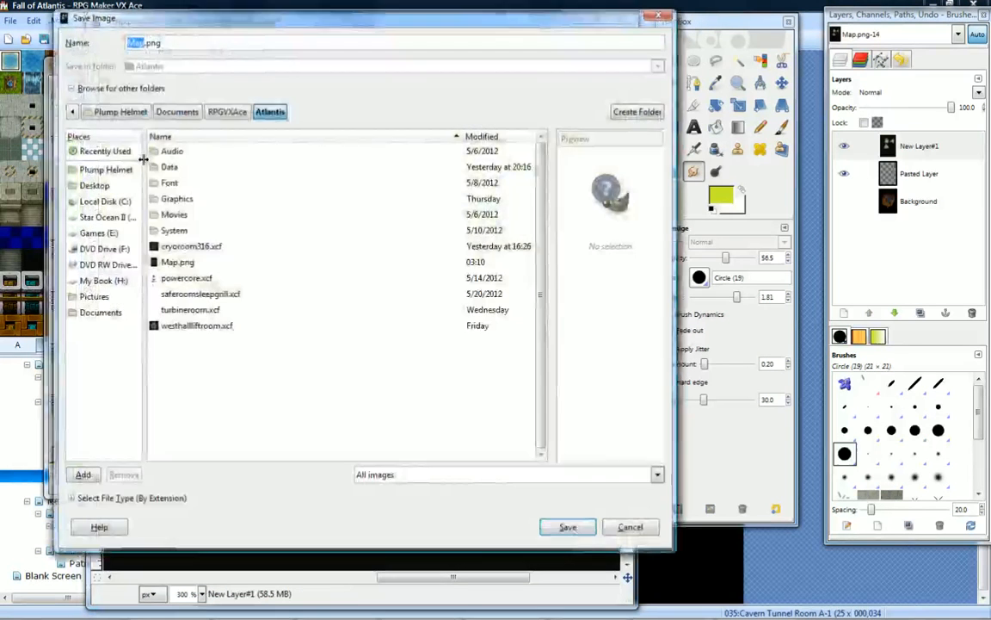
click(213, 248)
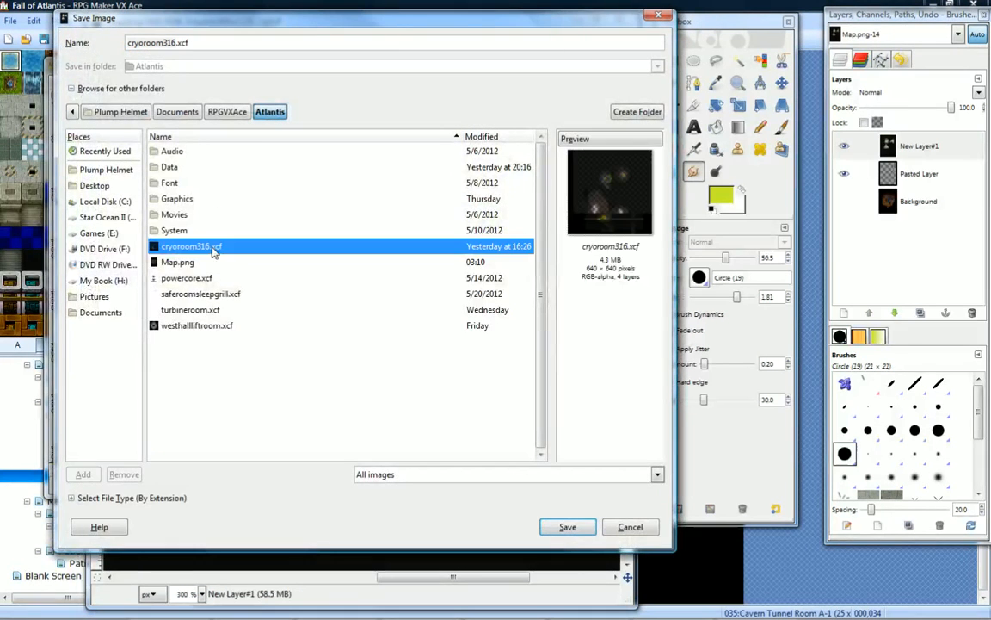
click(176, 43)
drag(156, 43, 12, 63)
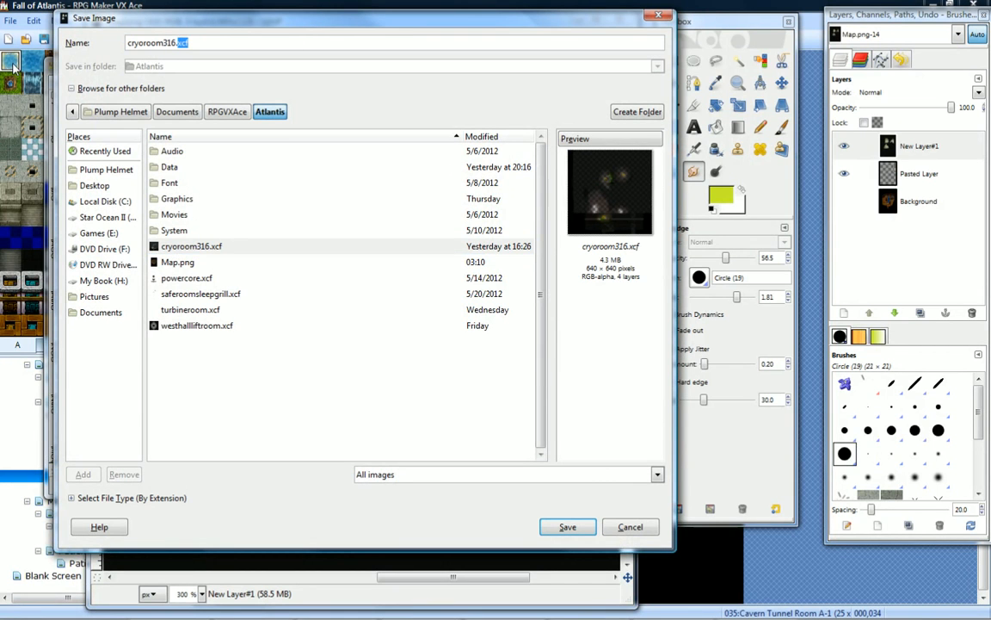
key(ctrl+a)
text(c)
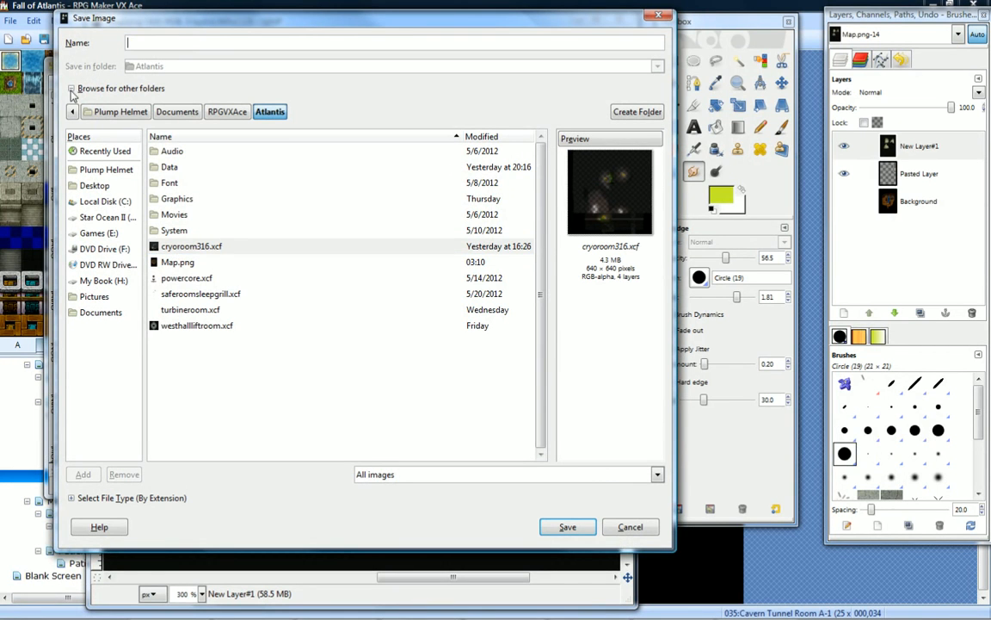
click(201, 248)
click(155, 43)
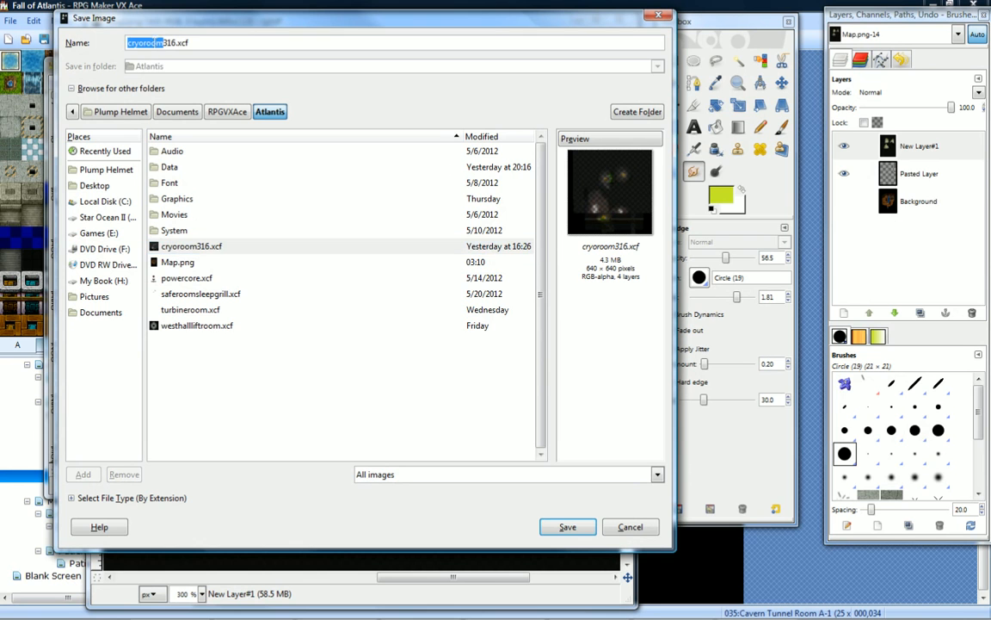
key(Delete)
key(Delete)
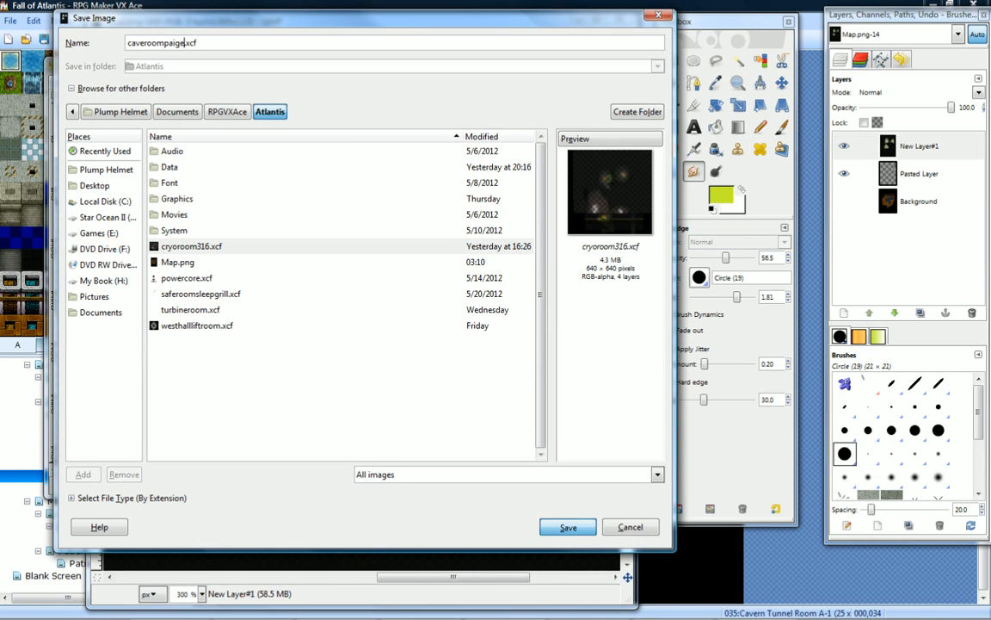
key(Return)
Export the image with visible layers merged as [Fixed]CavernRoomPaige.png in the Atlantis project's Graphics/Pictures folder, using the default PNG options.
click(101, 40)
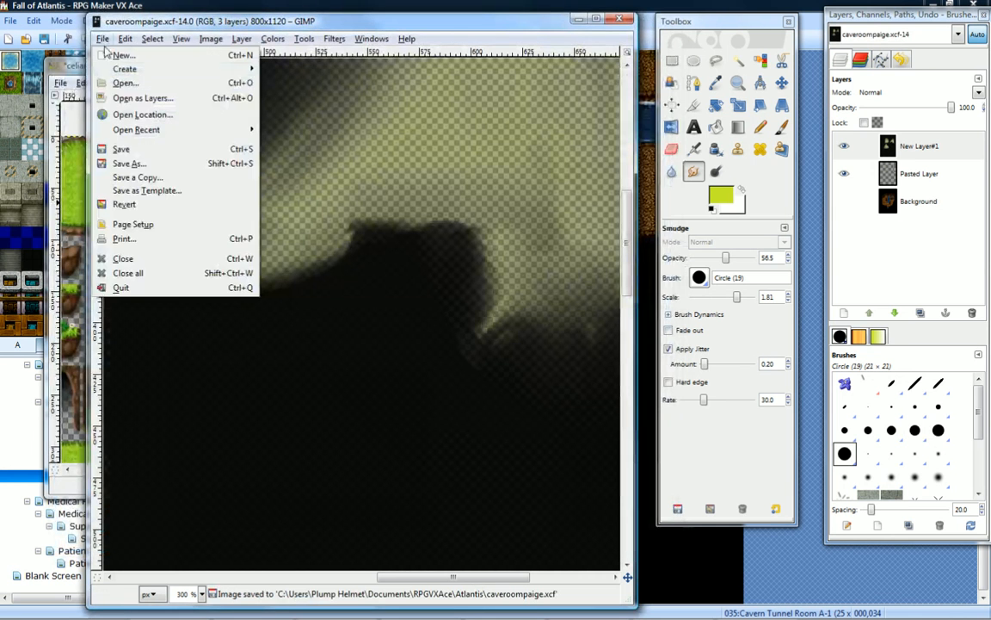
click(133, 164)
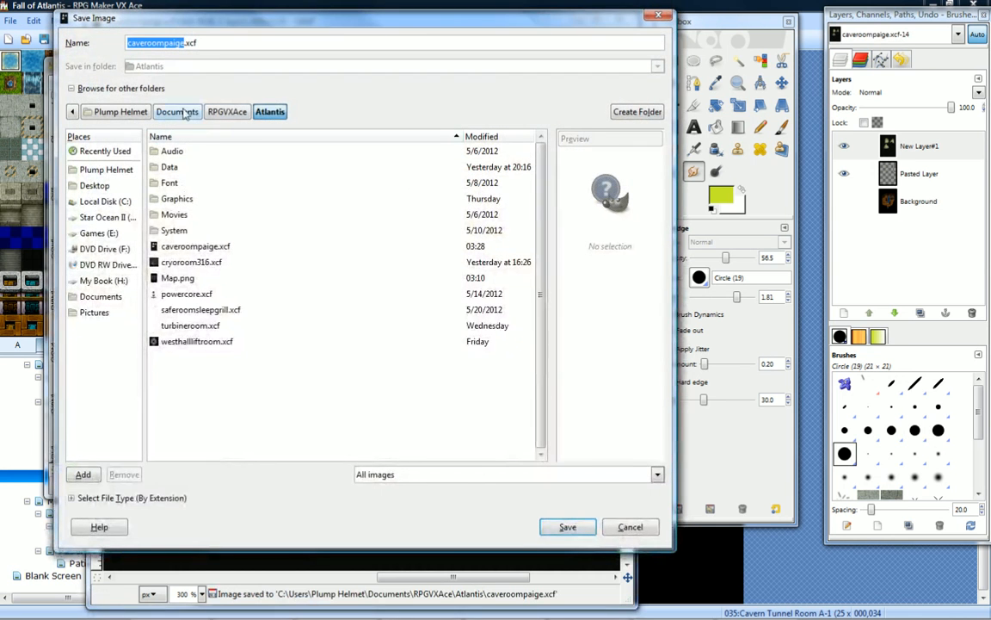
double_click(181, 200)
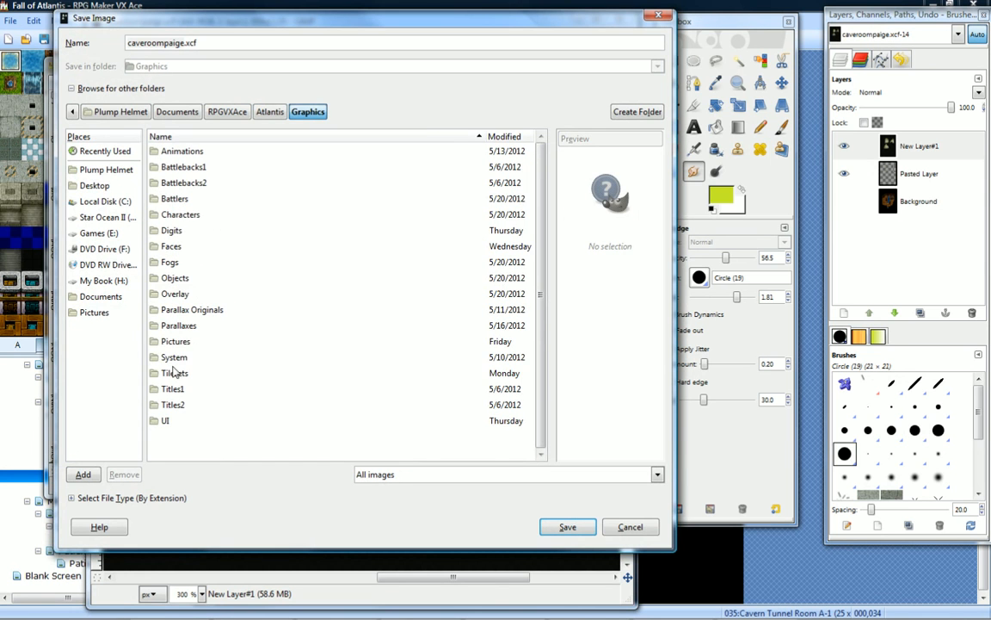
double_click(176, 342)
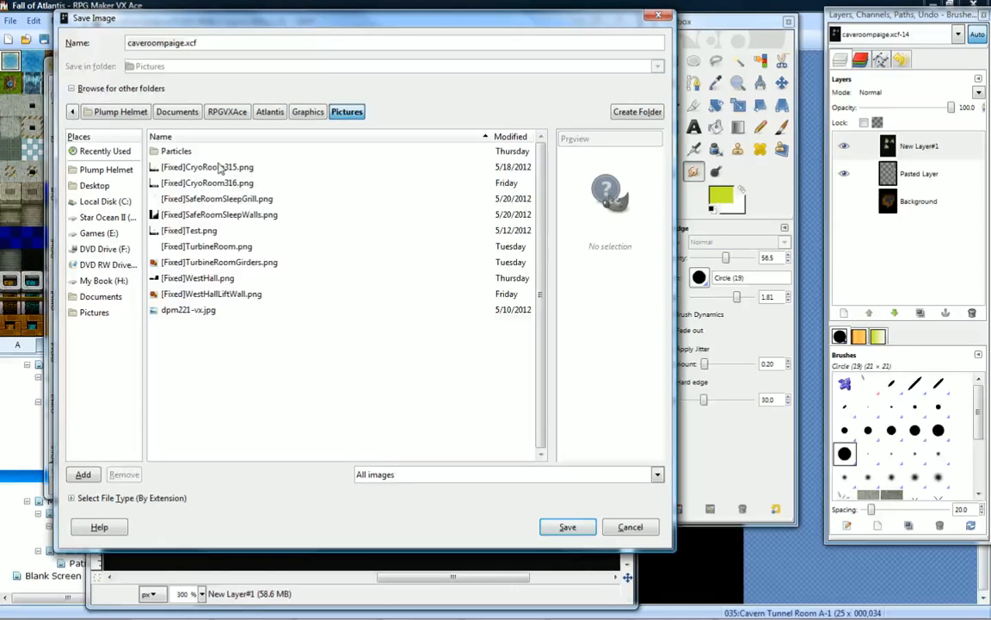
click(206, 166)
click(202, 42)
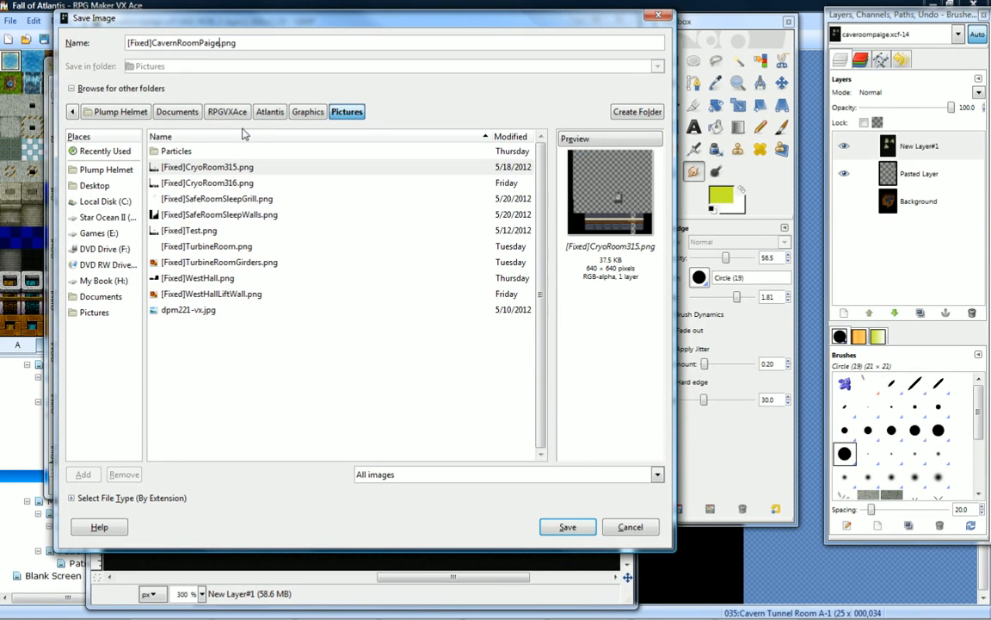
click(570, 526)
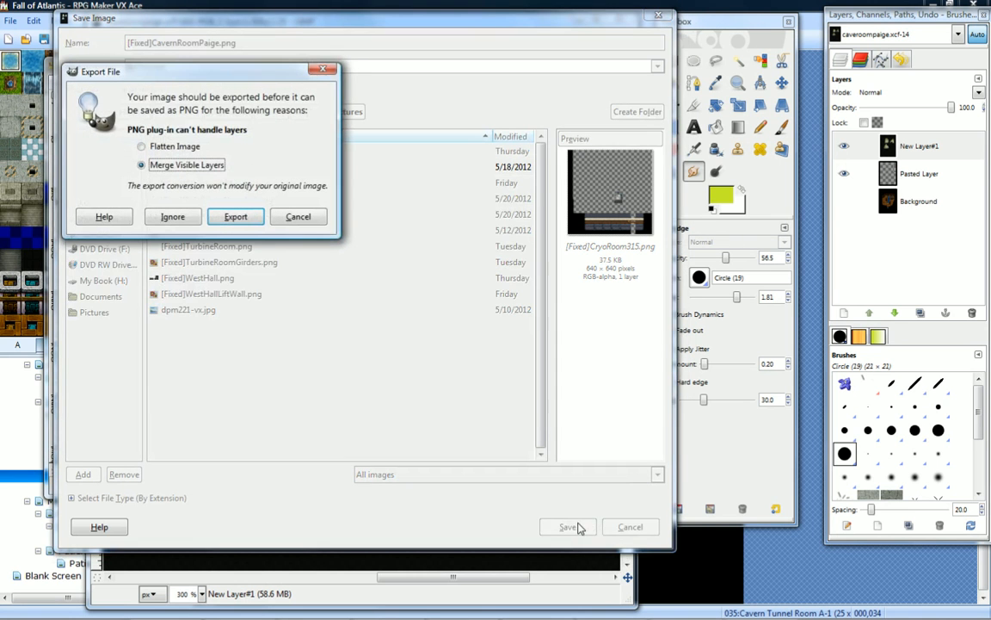
click(217, 216)
click(194, 316)
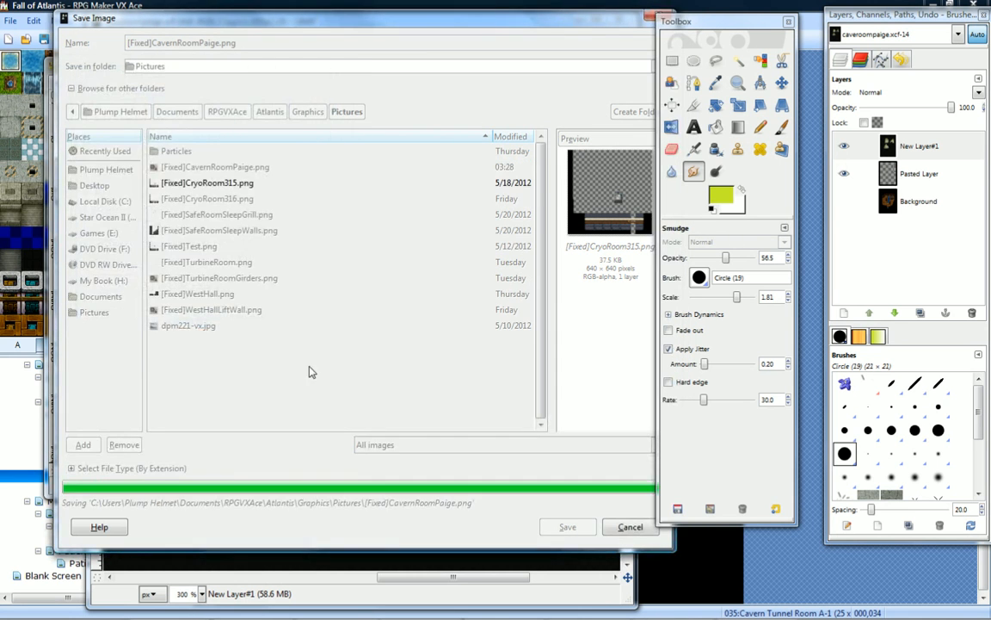
Switch to RPG Maker VX Ace and create an event at 006,026 in Cavern Tunnel Room A-1 showing [Fixed]CavernRoomPaige as picture 1.
click(511, 5)
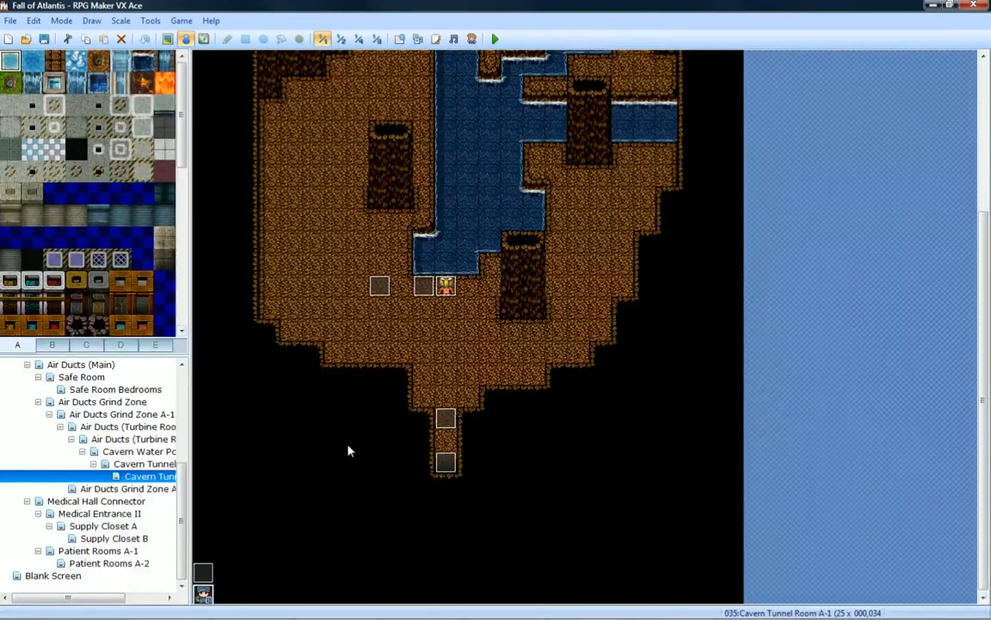
double_click(337, 415)
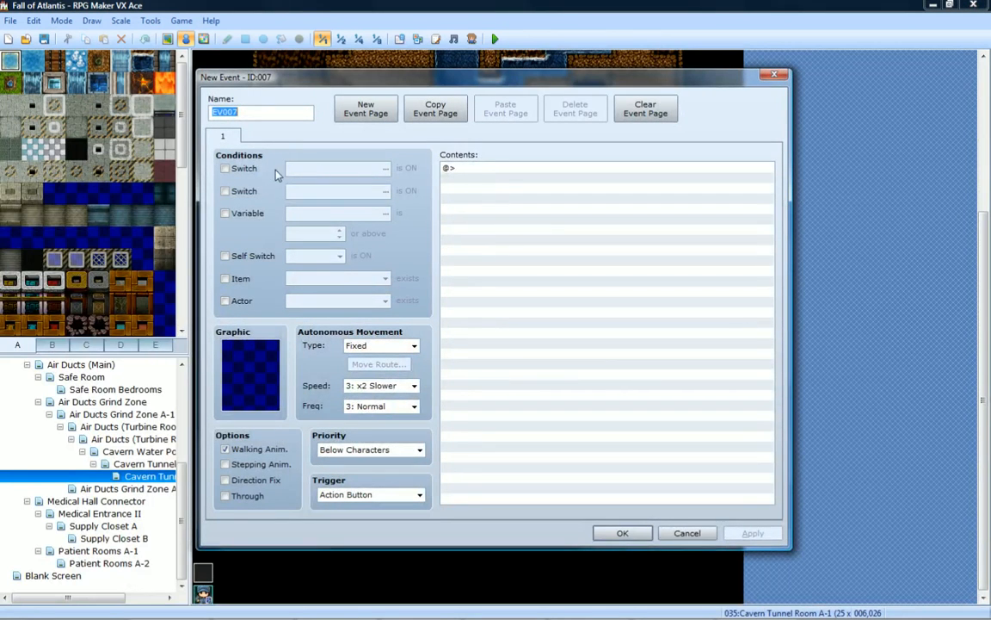
click(774, 76)
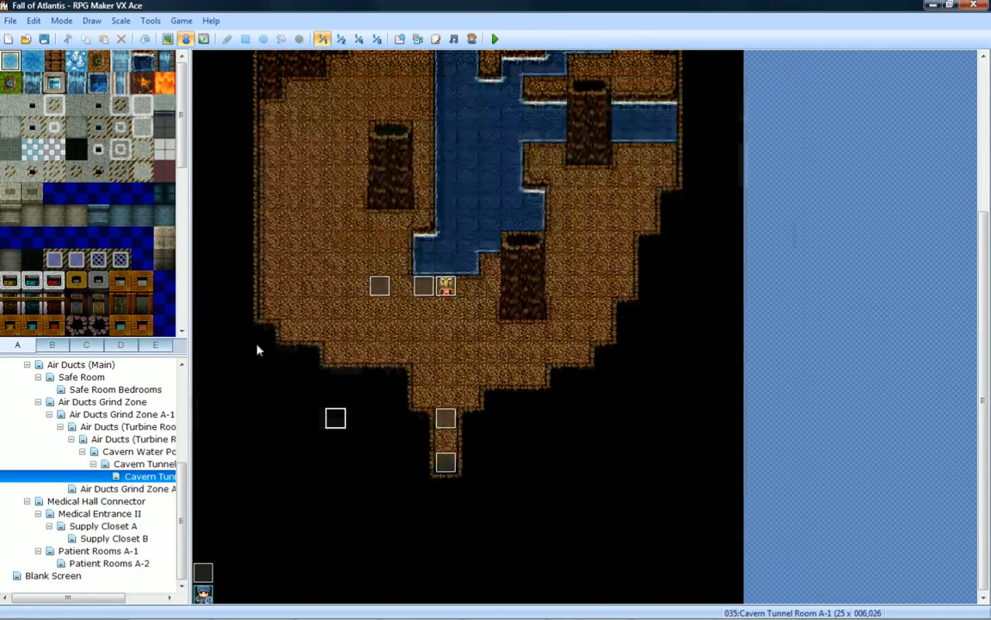
double_click(336, 419)
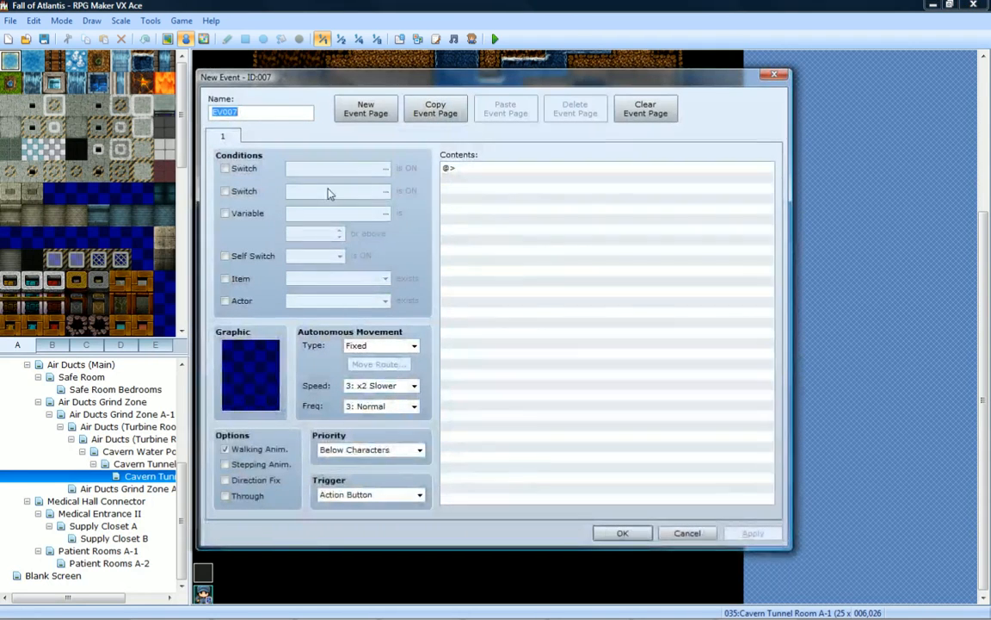
double_click(516, 167)
click(508, 151)
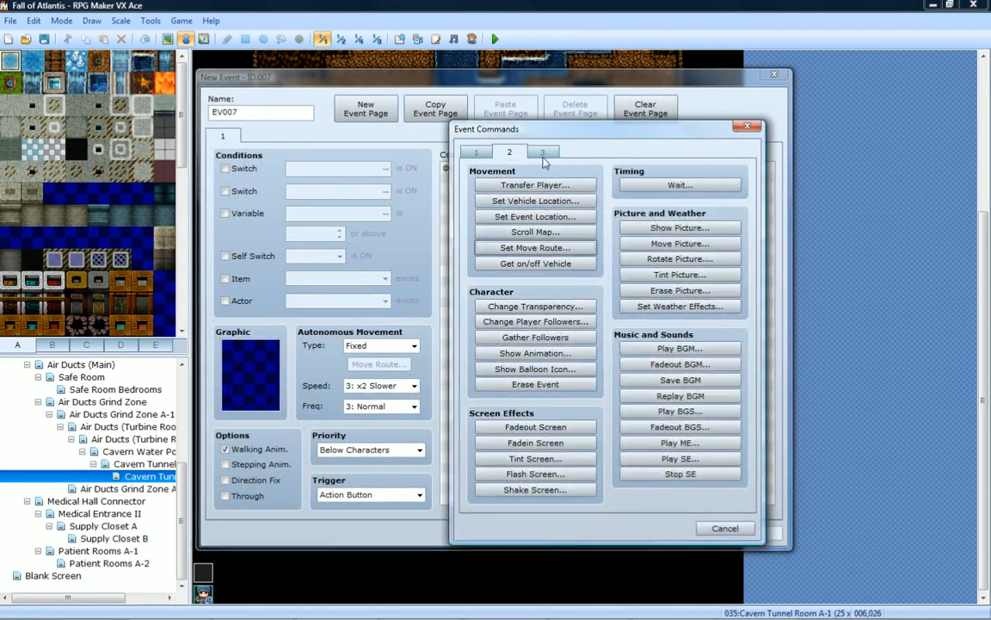
click(680, 227)
click(648, 242)
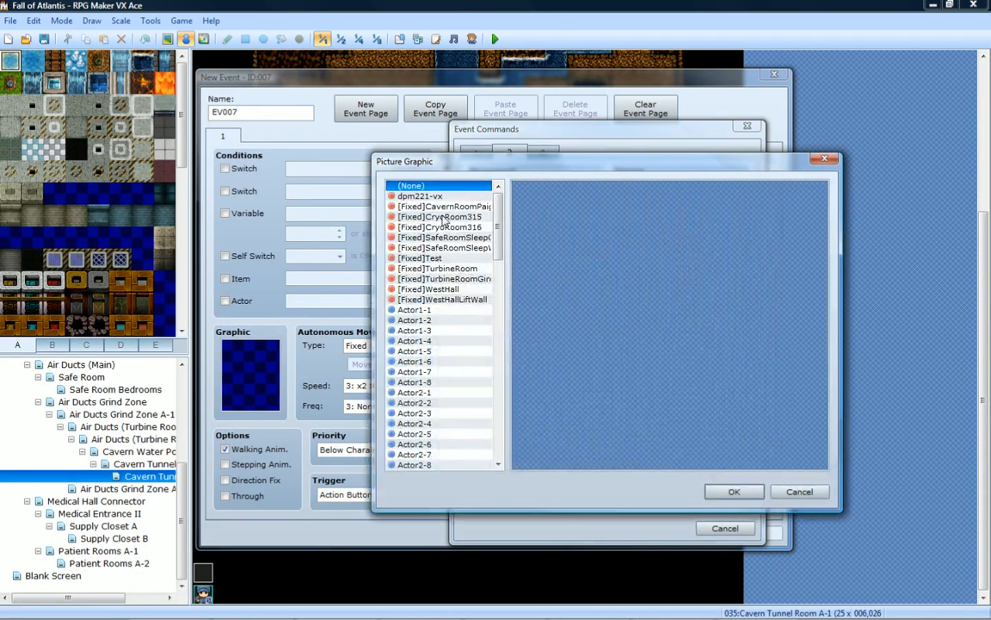
click(435, 207)
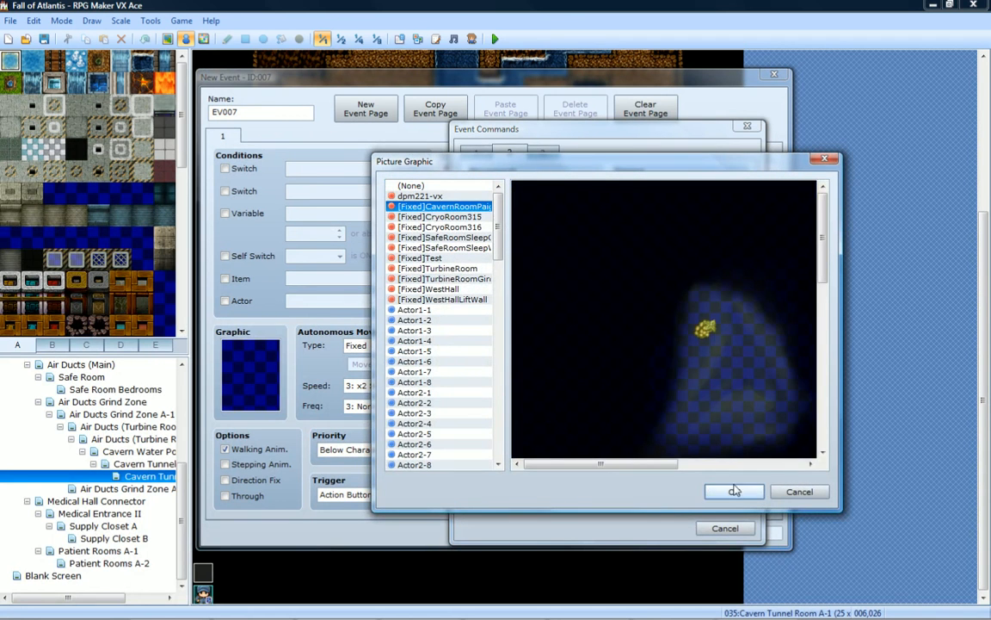
click(732, 491)
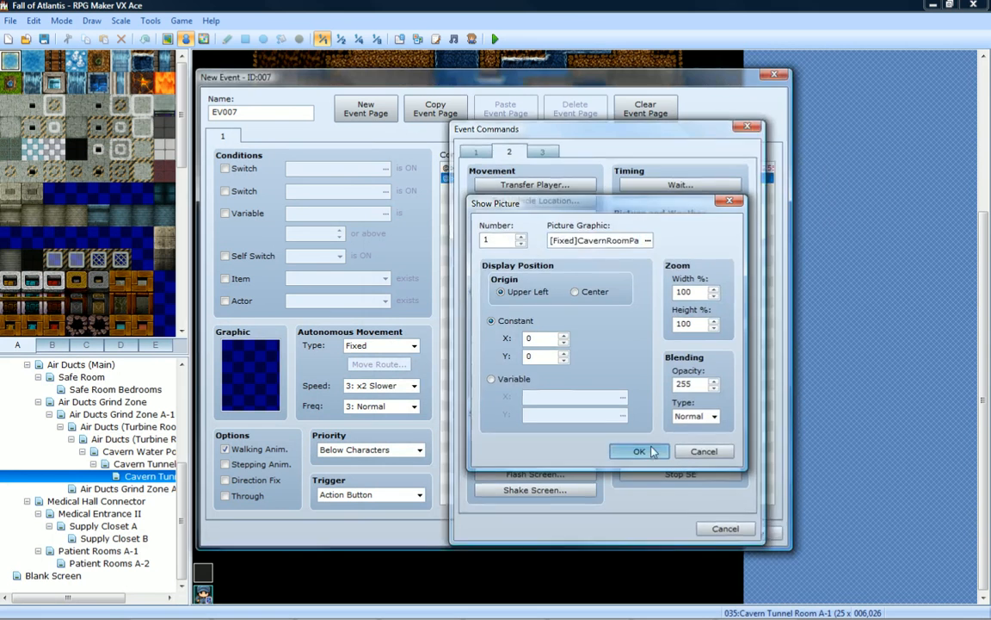
click(638, 451)
click(753, 533)
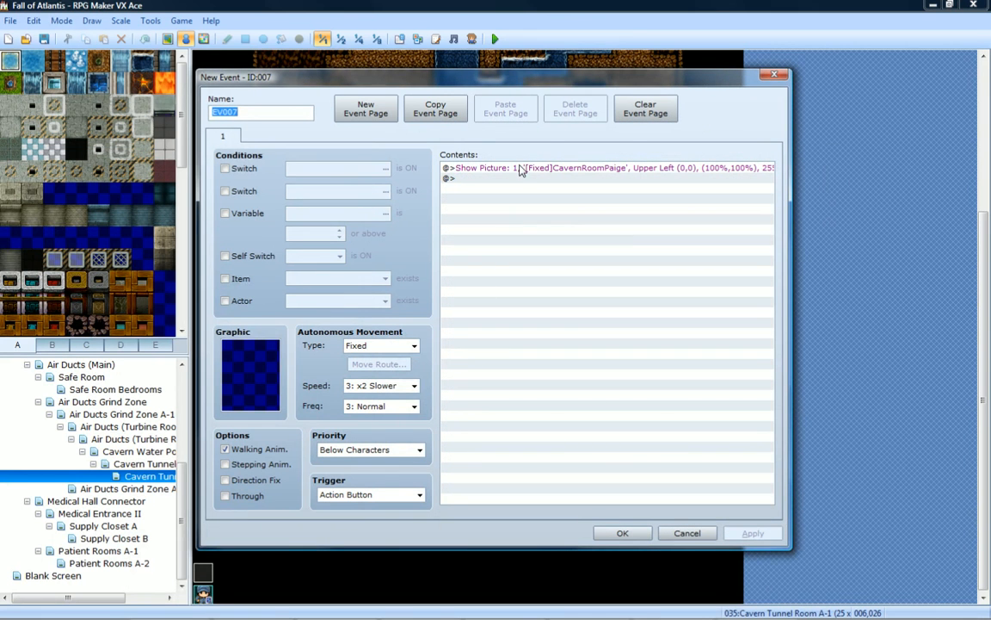
Set the new picture event's trigger to Parallel Process and accept the event.
click(389, 495)
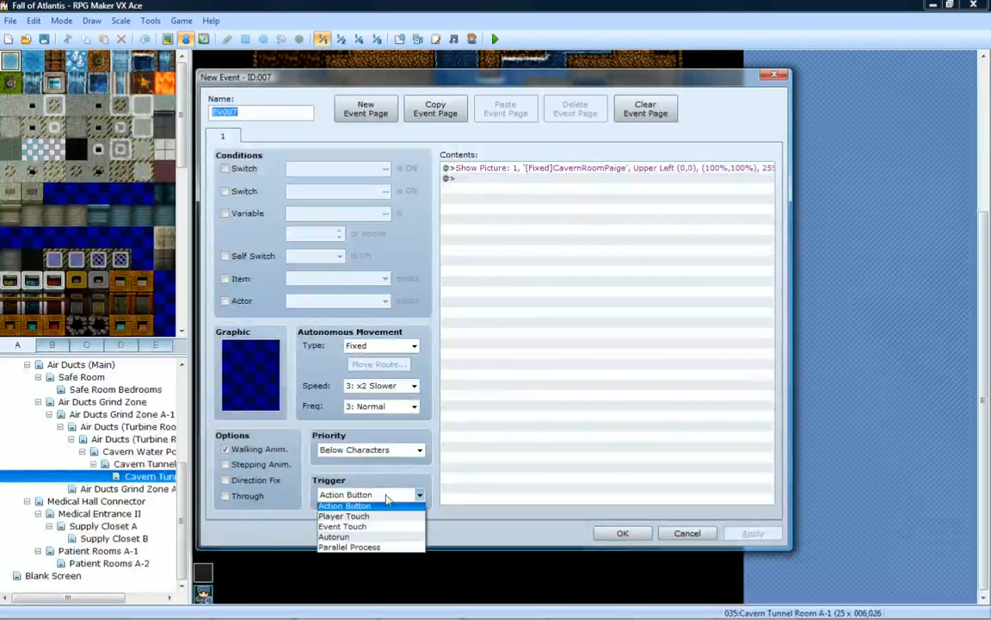
click(392, 555)
click(756, 533)
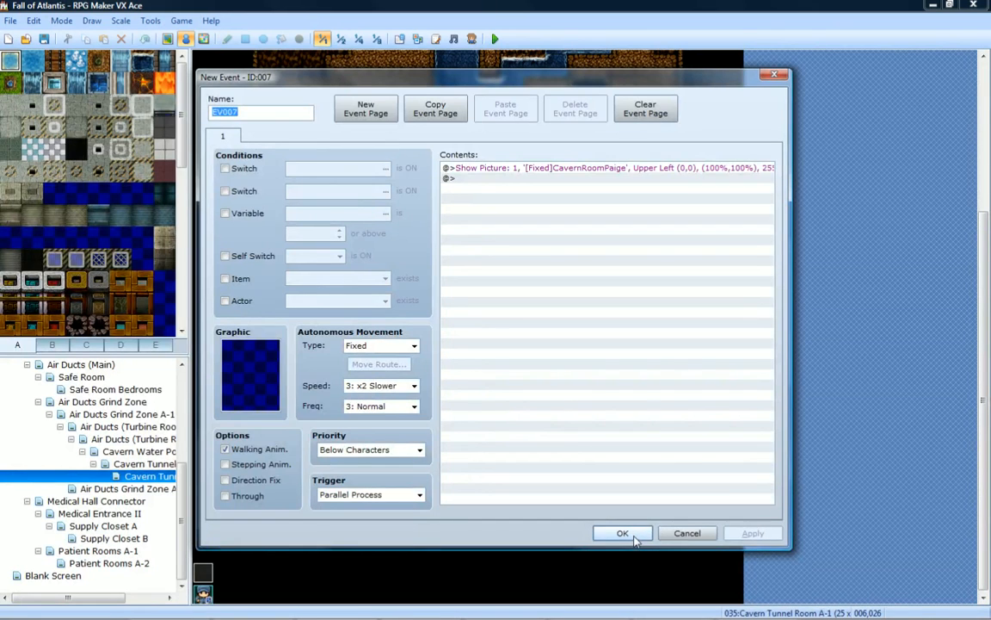
click(631, 535)
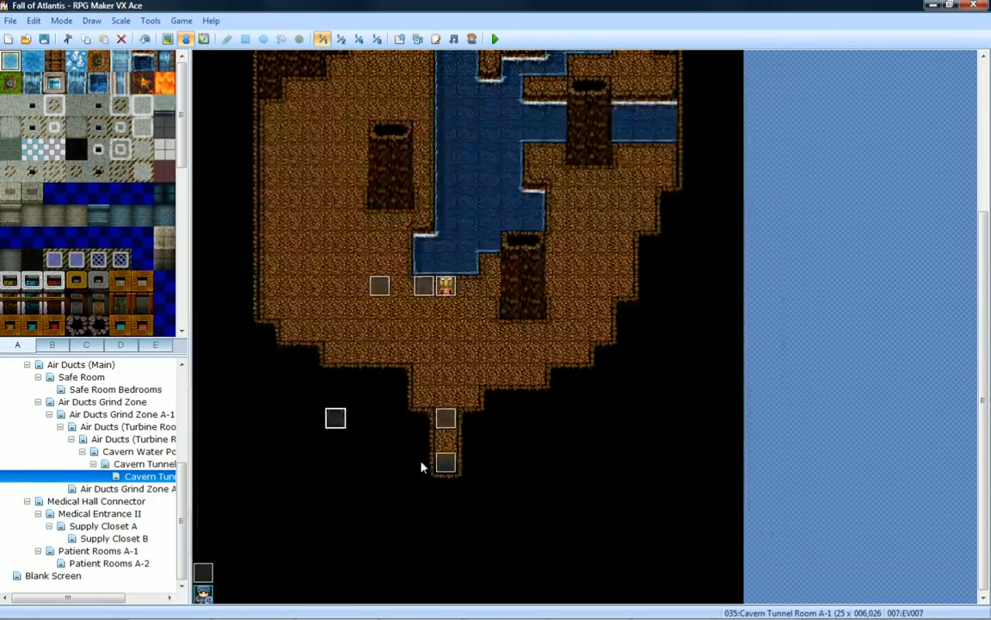
Add an Erase Picture command for picture 1 after Transfer Player in the exit event at the south end of the corridor.
double_click(445, 462)
click(502, 179)
right_click(502, 181)
click(472, 171)
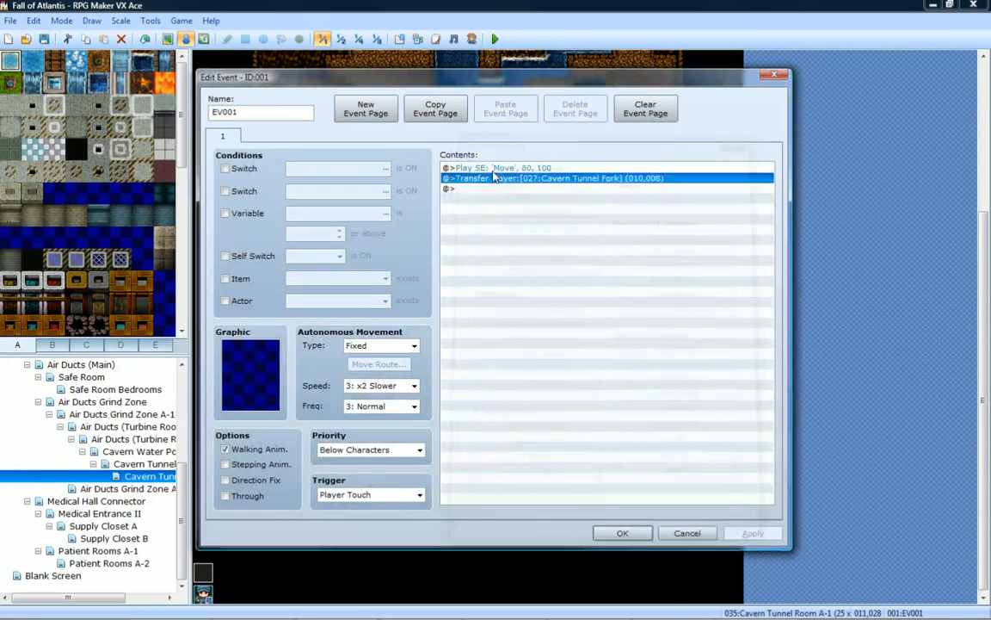
right_click(480, 190)
click(499, 200)
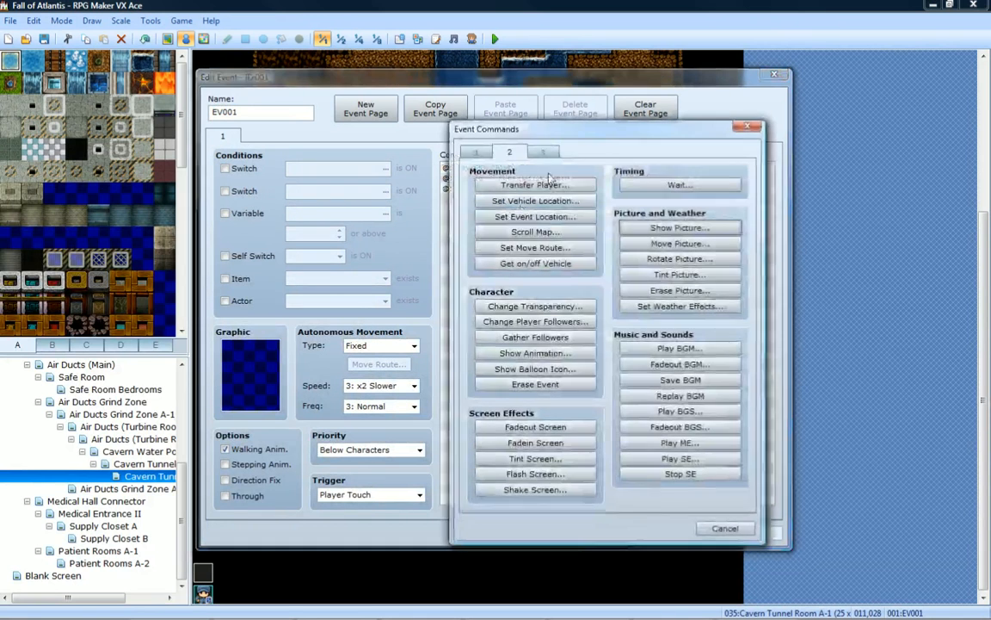
click(668, 290)
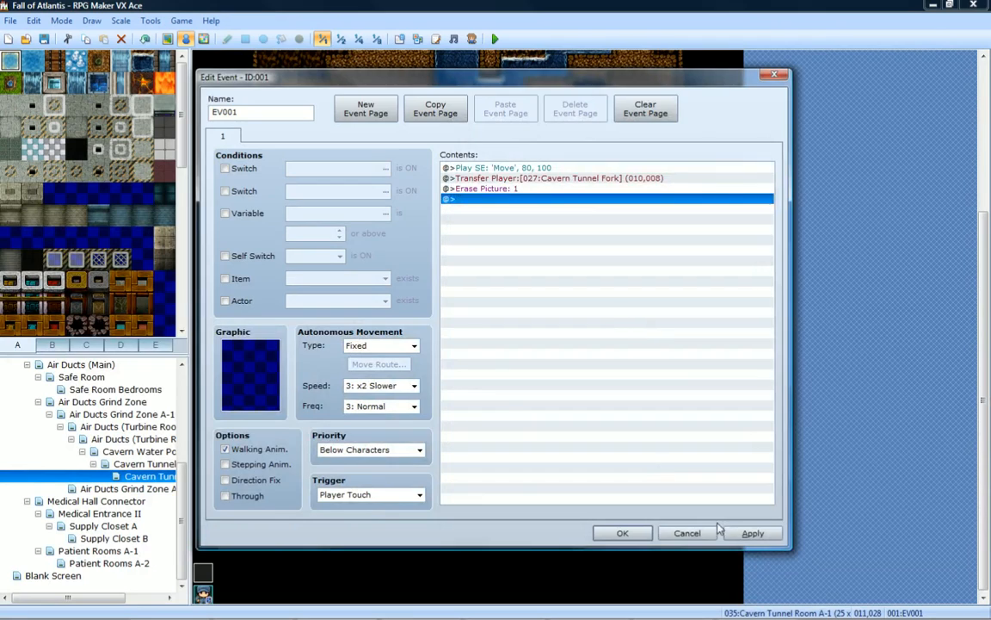
click(622, 532)
Set the player's starting position at 012,010 beside the waterfall in Cavern Water Pool, and save the project for a playtest.
right_click(445, 440)
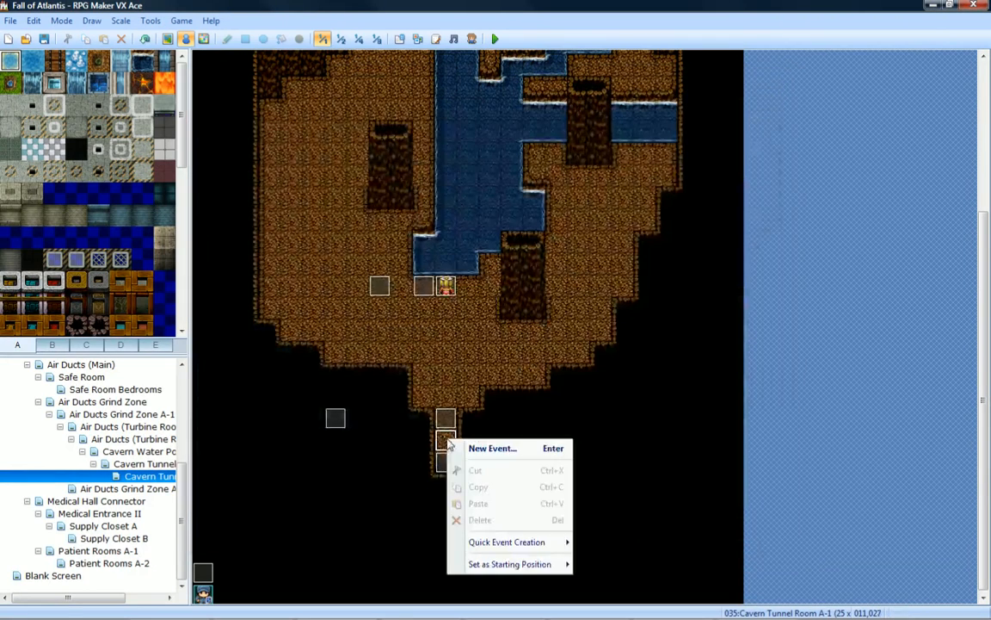
click(149, 465)
click(148, 455)
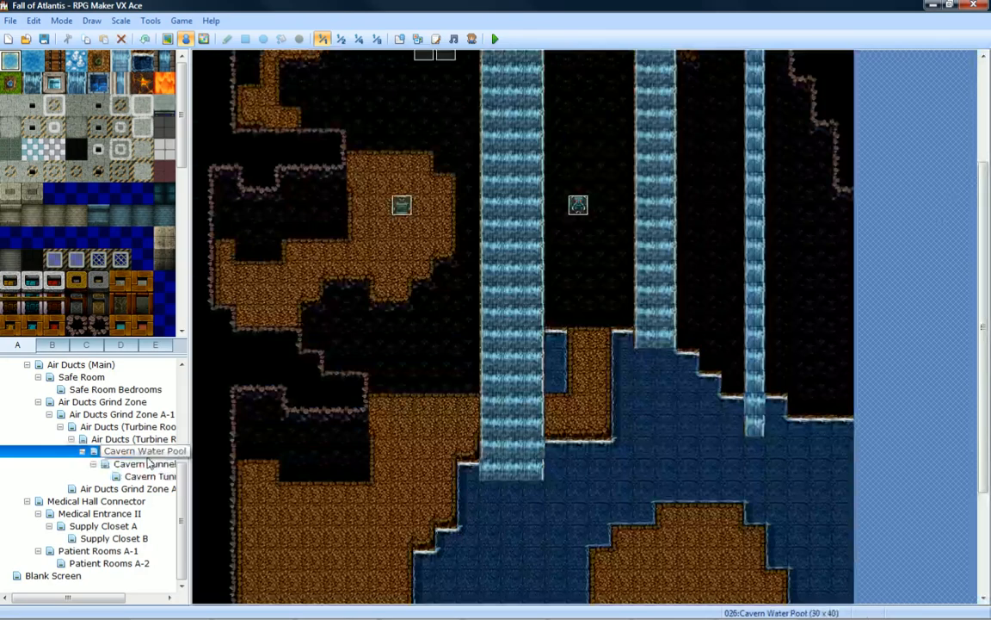
scroll(464, 216, up, 5)
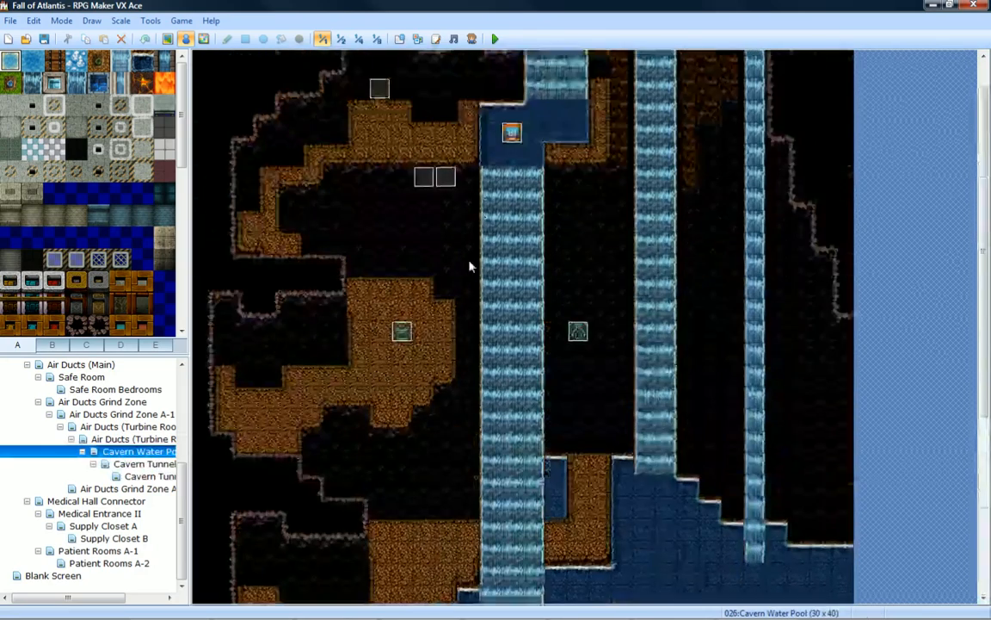
right_click(467, 245)
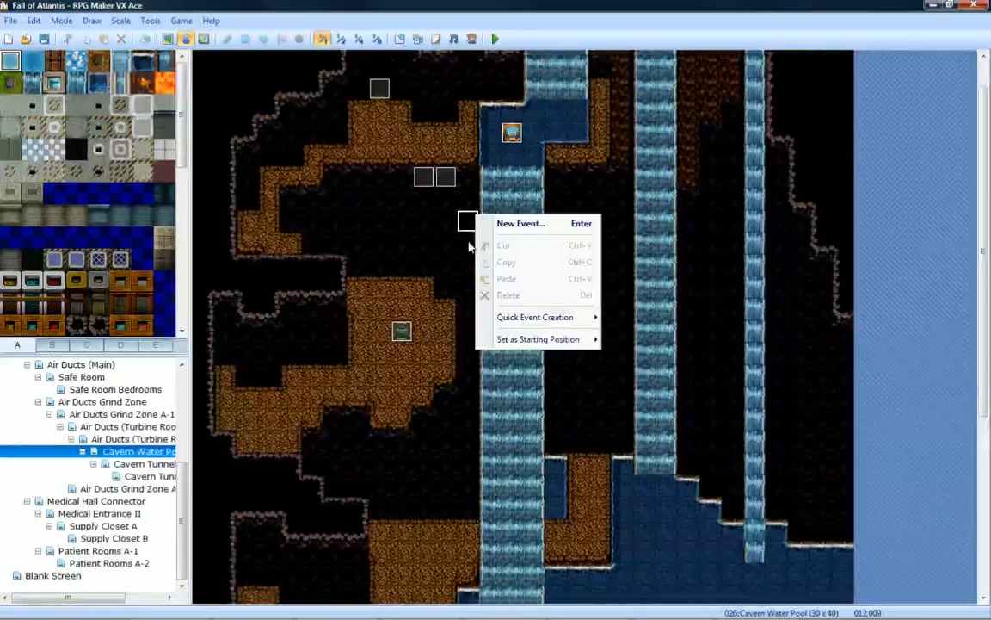
mouse_move(551, 366)
click(609, 369)
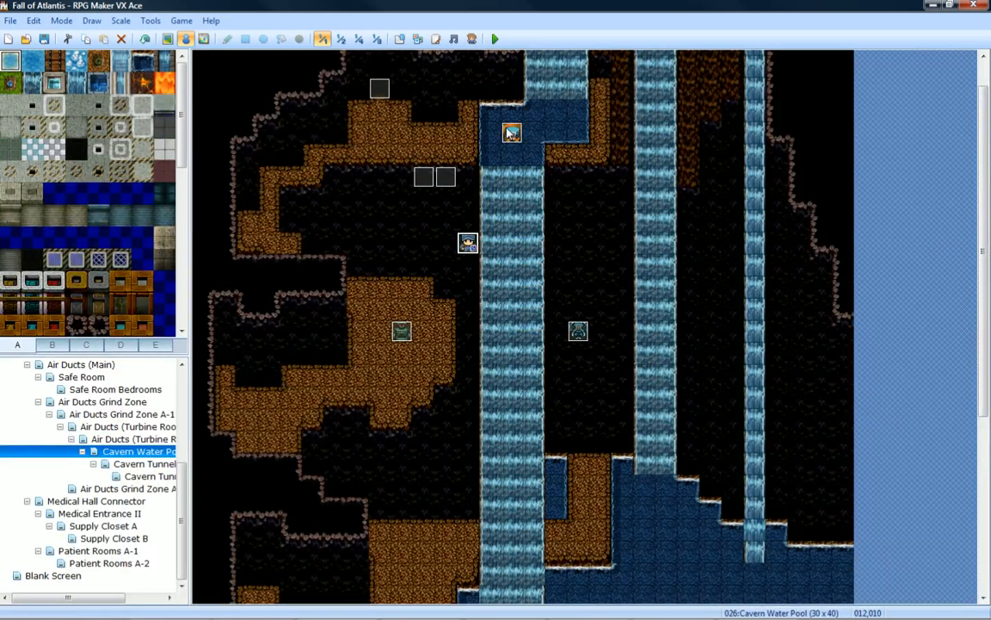
click(496, 40)
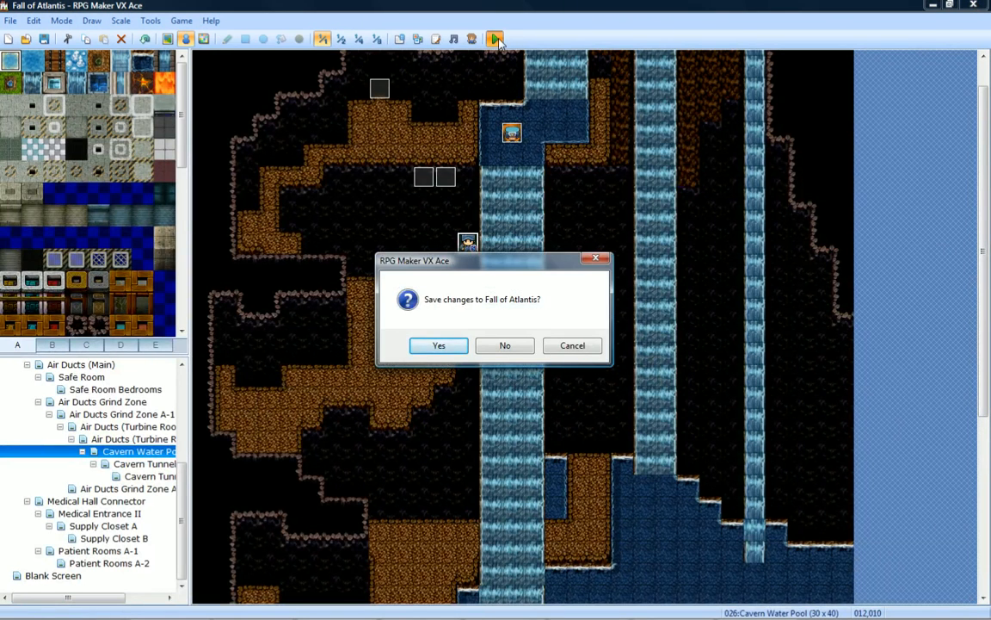
key(Return)
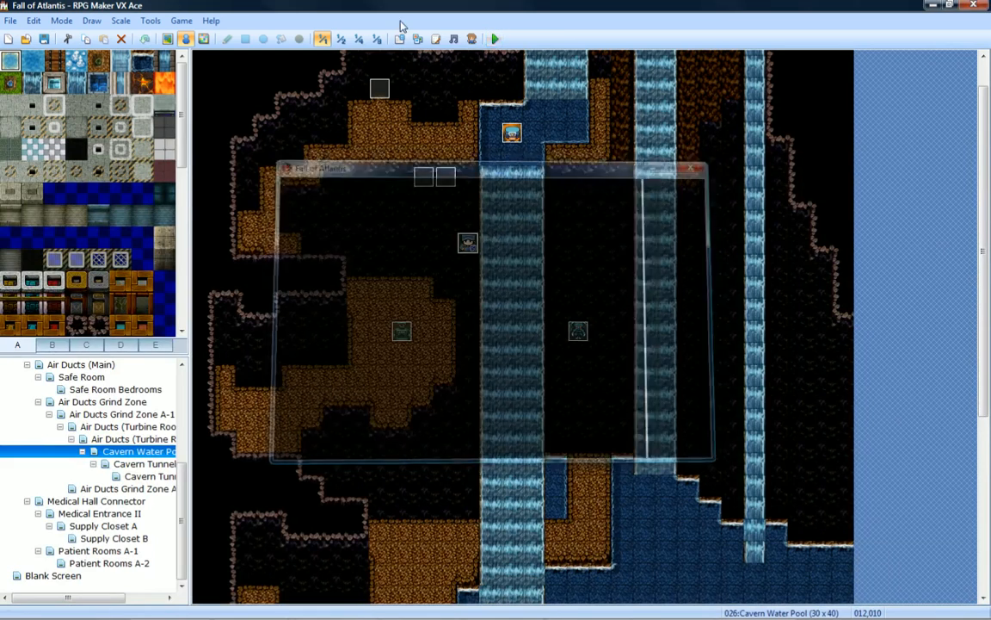
click(435, 39)
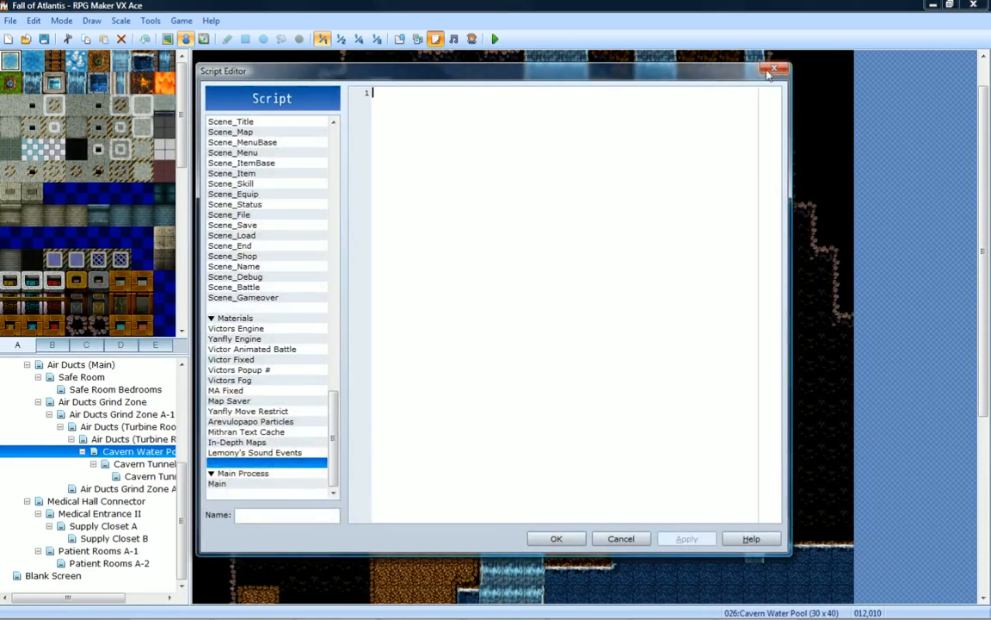
click(760, 74)
click(417, 38)
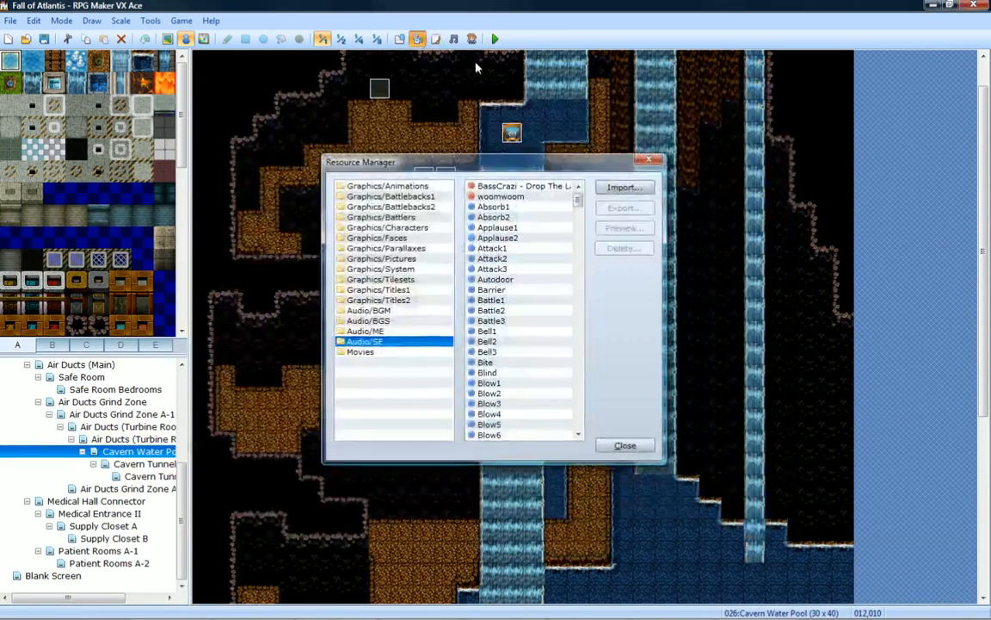
click(647, 162)
click(399, 39)
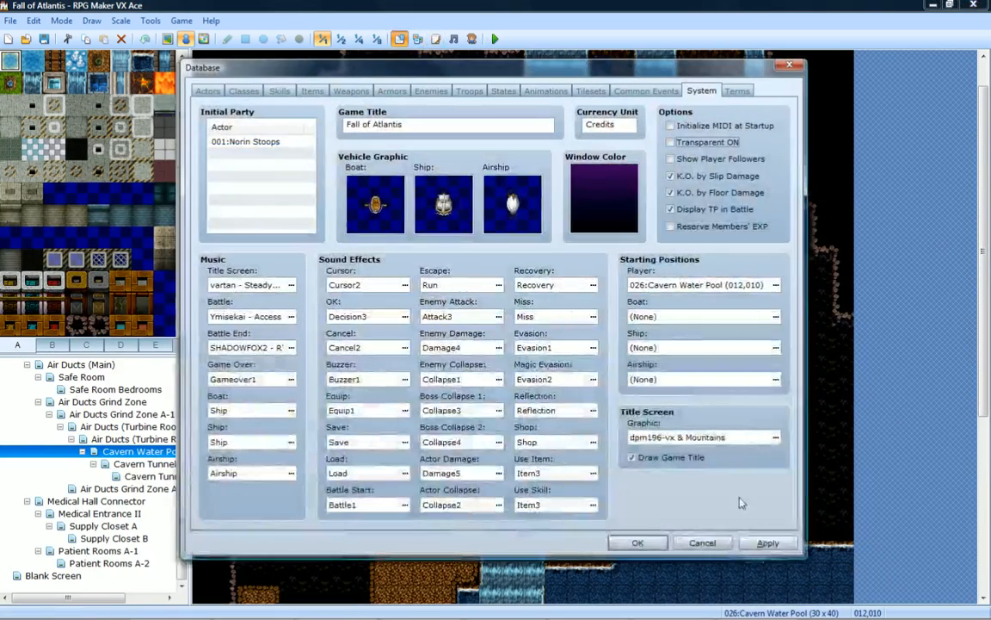
click(702, 542)
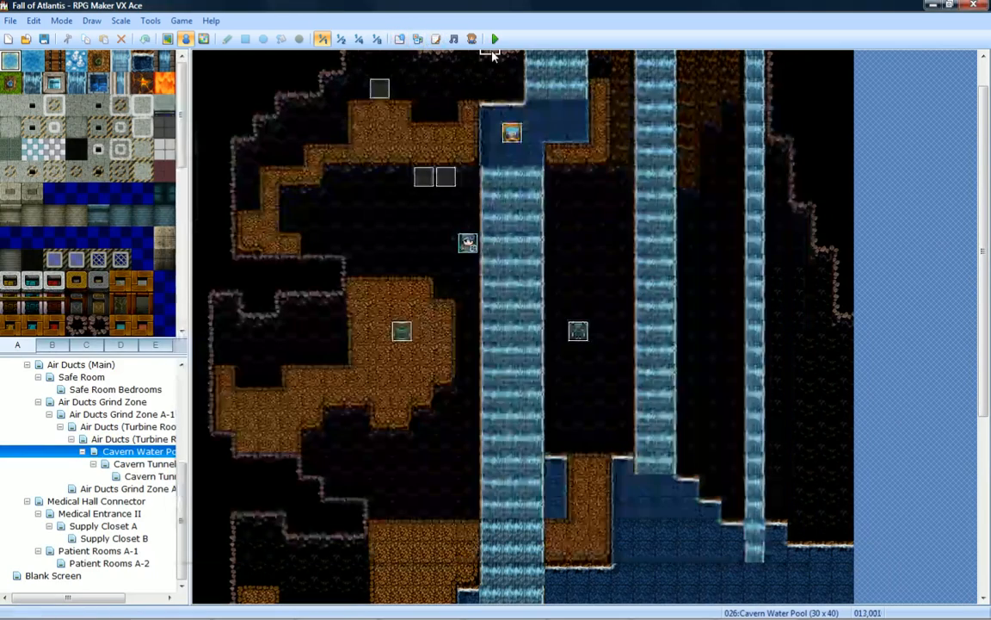
Run a playtest of Fall of Atlantis and start a new game.
click(495, 38)
key(Return)
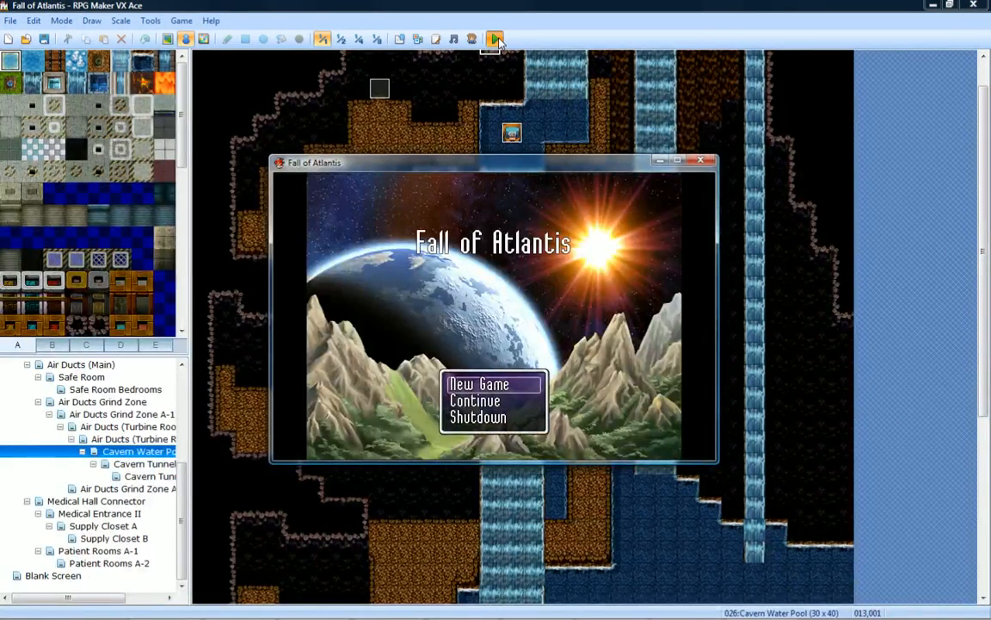
key(Return)
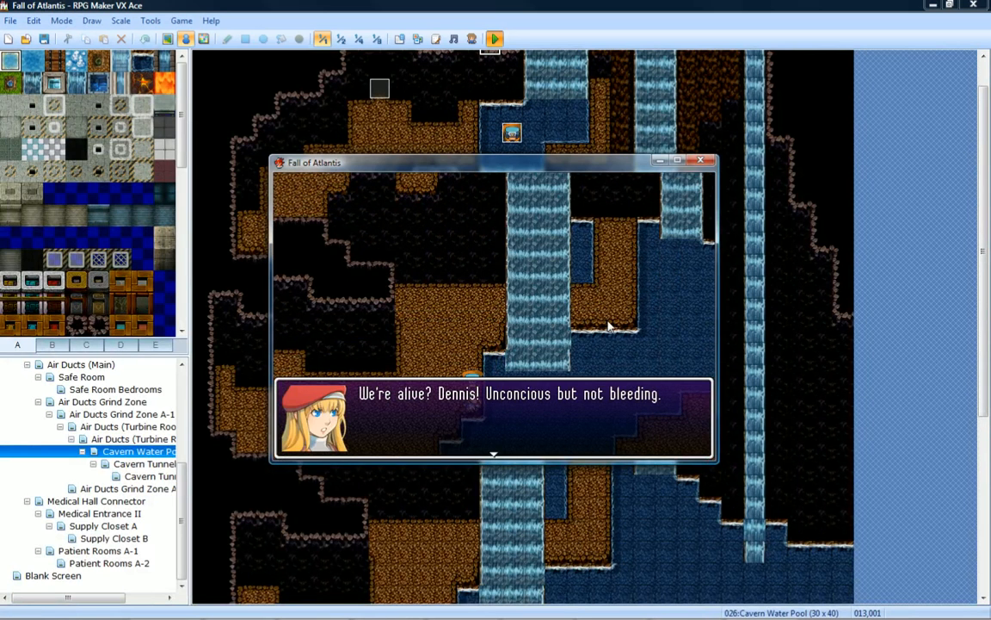
Advance through the opening dialogue and walk the heroine around the bank west of the waterfall.
key(Return)
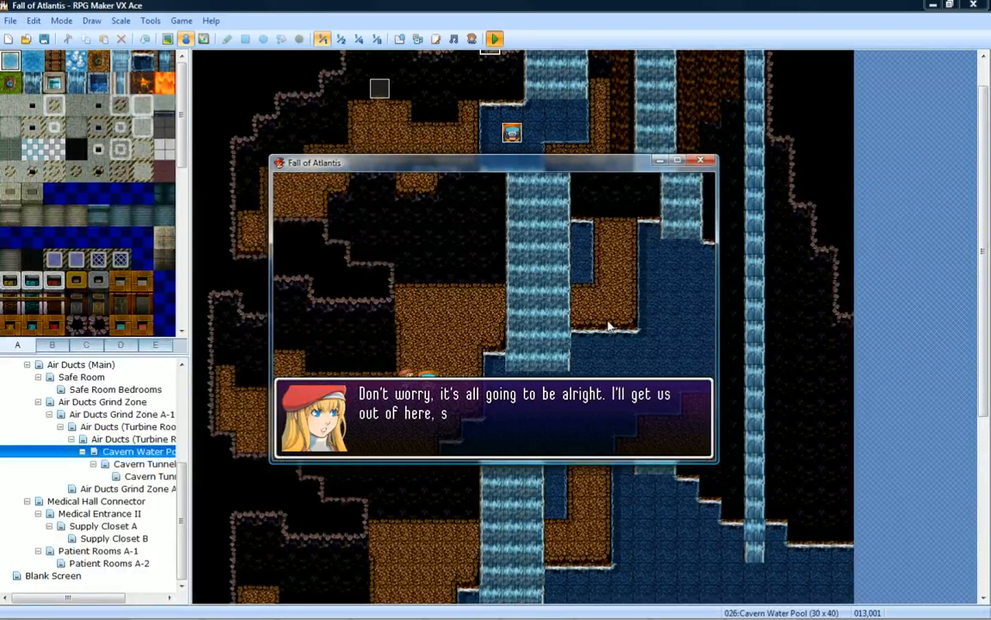
key(Return)
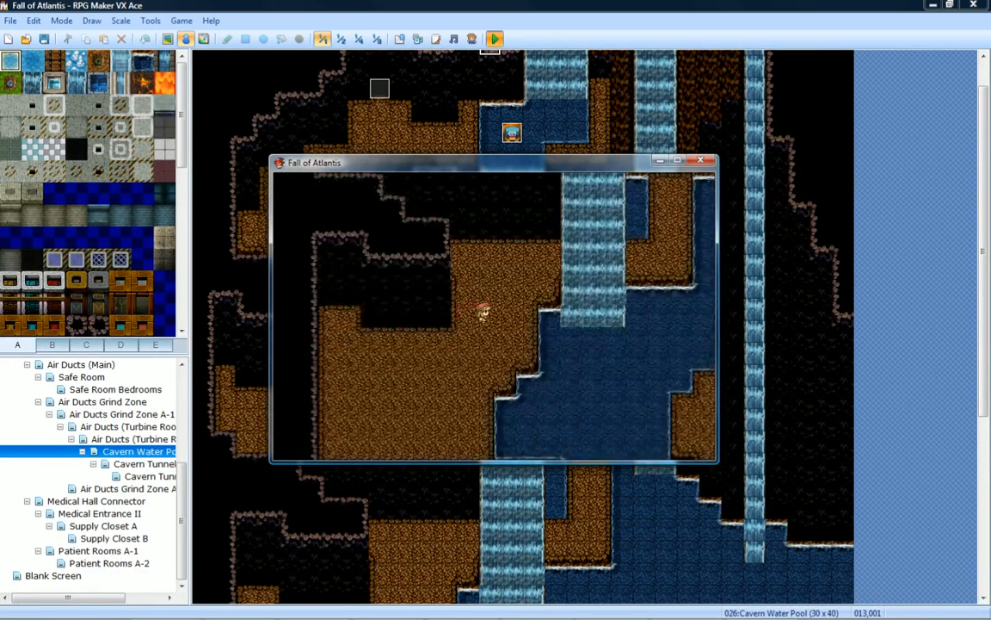
key(Up)
key(Right)
key(Up)
key(Up)
key(Left)
key(Right)
key(Down)
key(Left)
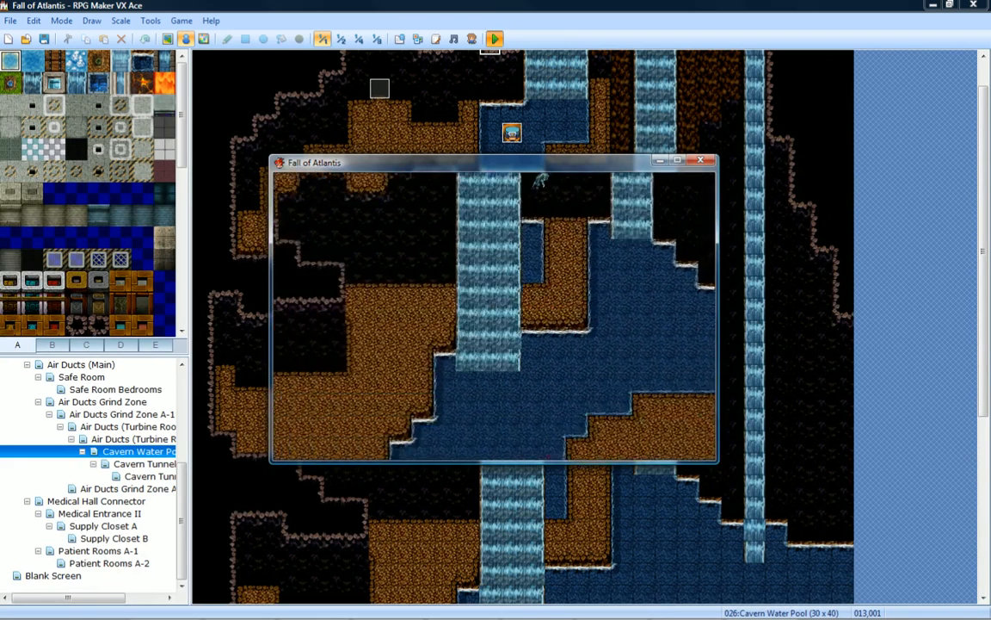
Test the passage behind the waterfall by walking between the west bank and the small ledge on its east side.
key(Right)
key(Up)
key(Down)
key(Left)
key(Right)
key(Left)
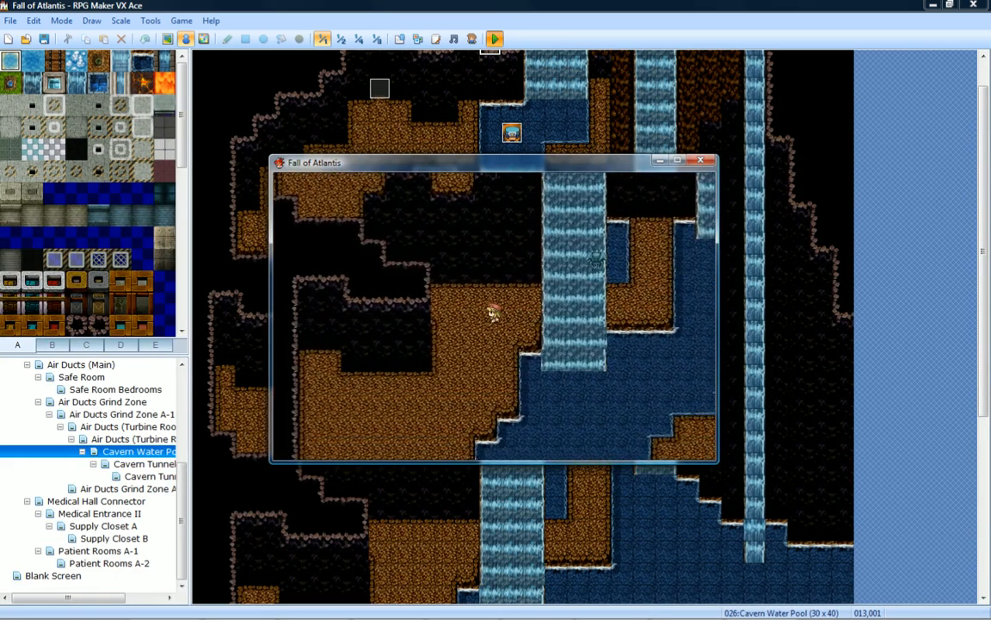
key(Right)
key(Up)
key(Right)
key(Up)
key(Left)
key(Down)
key(Left)
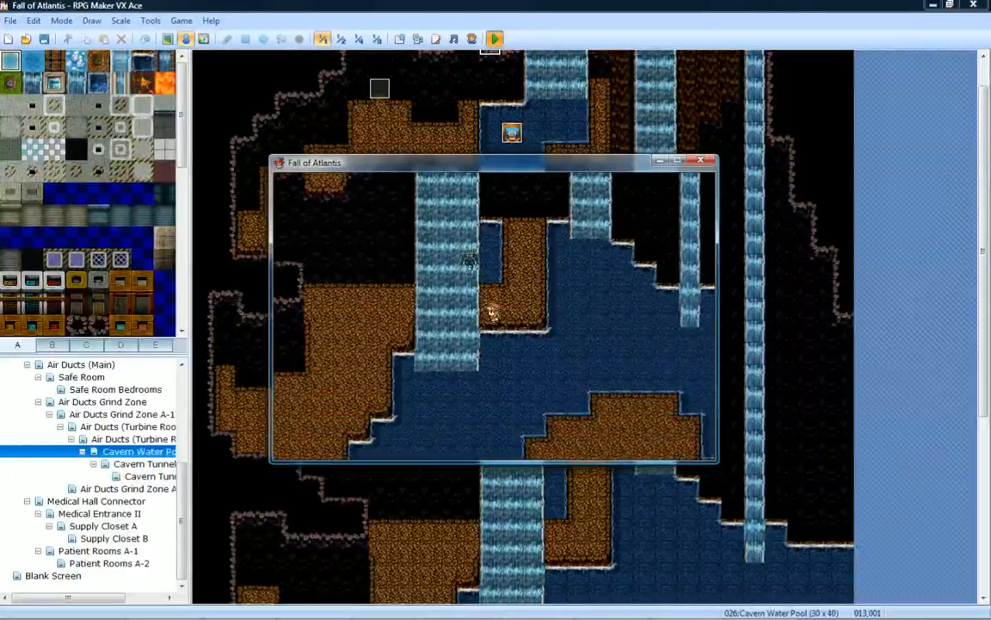
Lead the heroine back across the west bank and up to the foot of the cliff wall.
key(Down)
key(Left)
key(Down)
key(Down)
key(Right)
key(Down)
key(Right)
key(Left)
key(Up)
key(Right)
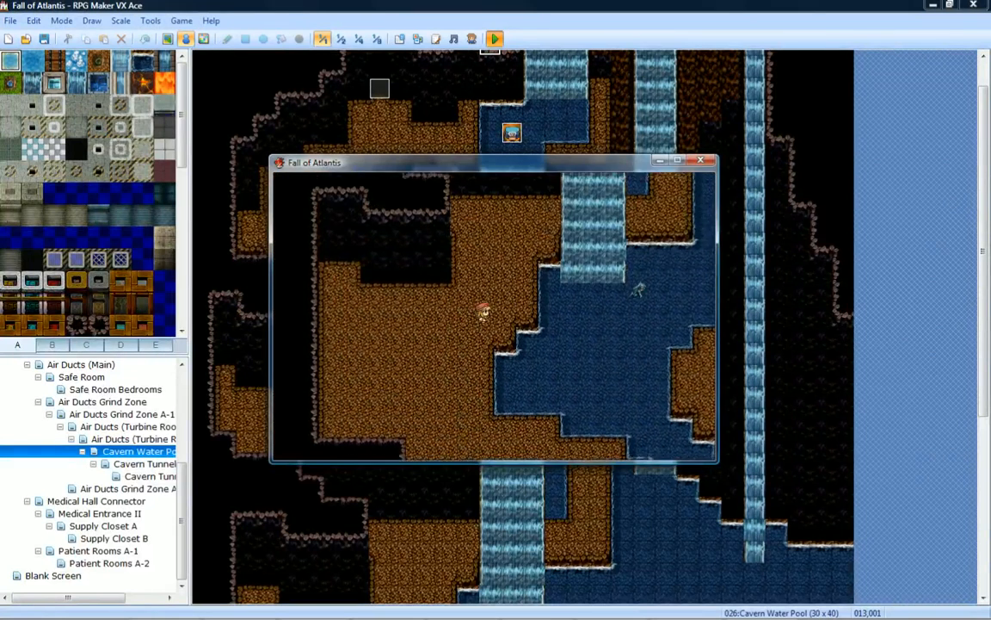
key(Up)
key(Left)
key(Up)
key(Down)
key(Right)
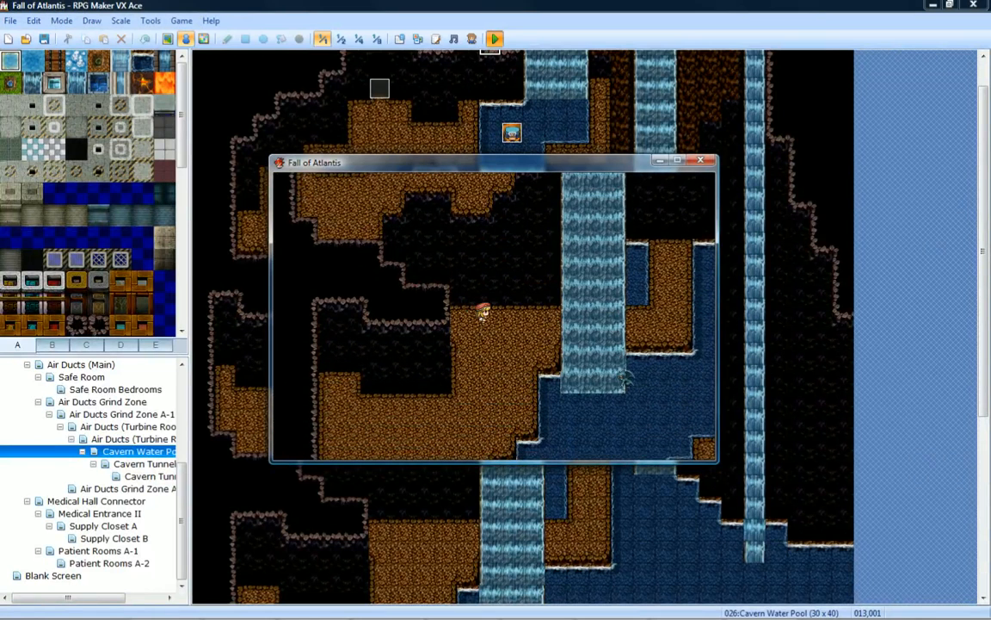
Climb the cliff to the middle ledge and continue up to the northern ledge beside the waterfall.
key(Left)
key(Left)
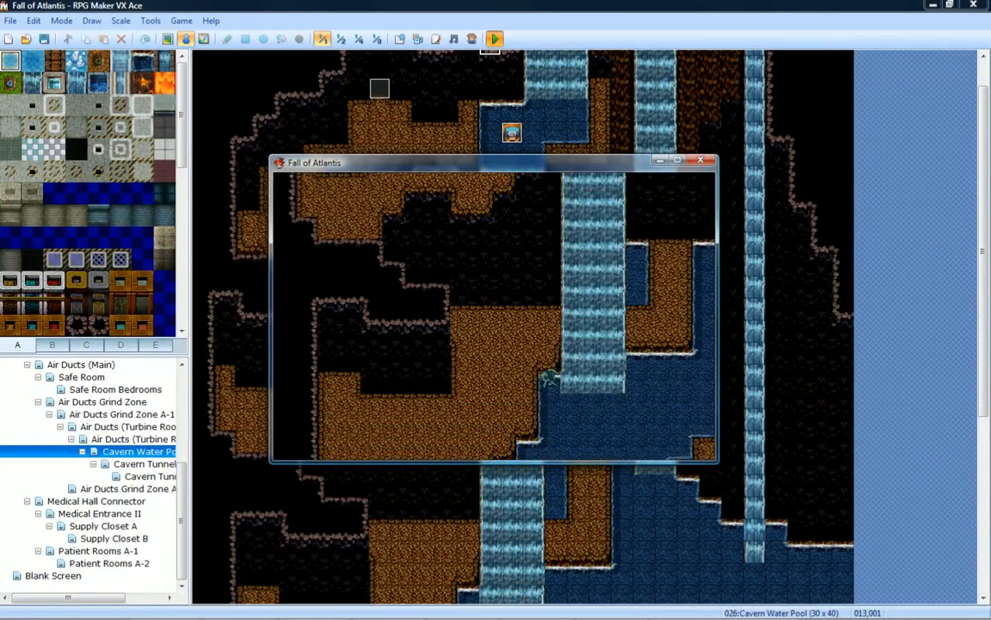
key(Up)
key(Right)
key(Down)
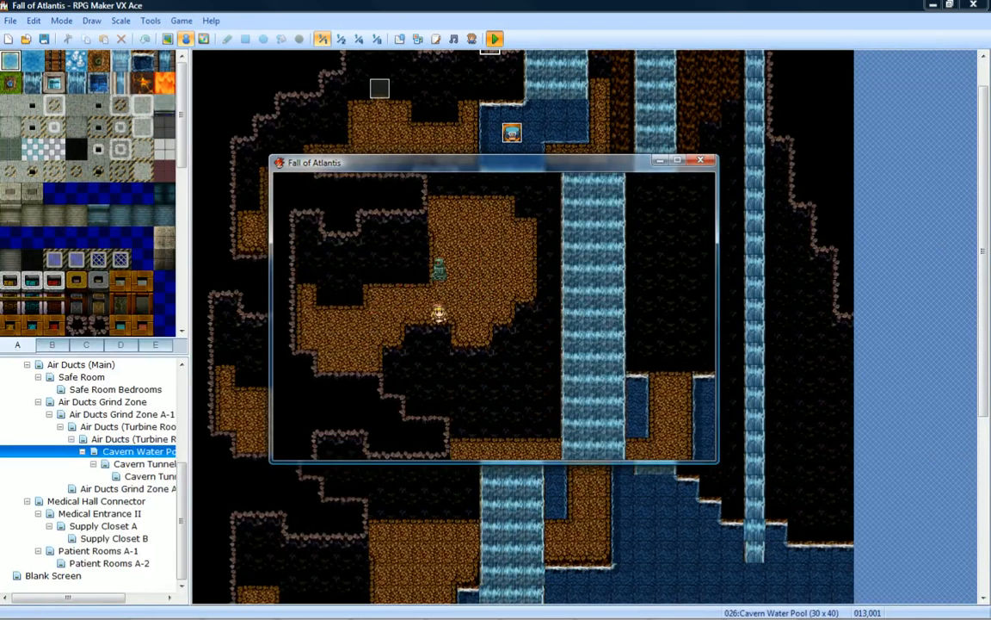
key(Right)
key(Up)
key(Left)
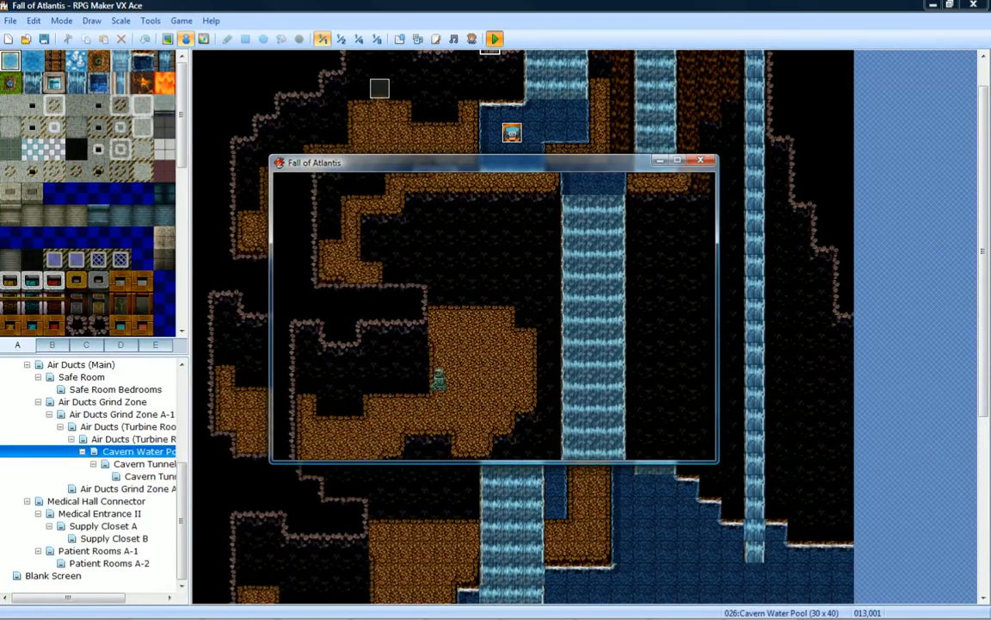
key(Up)
key(Right)
key(Right)
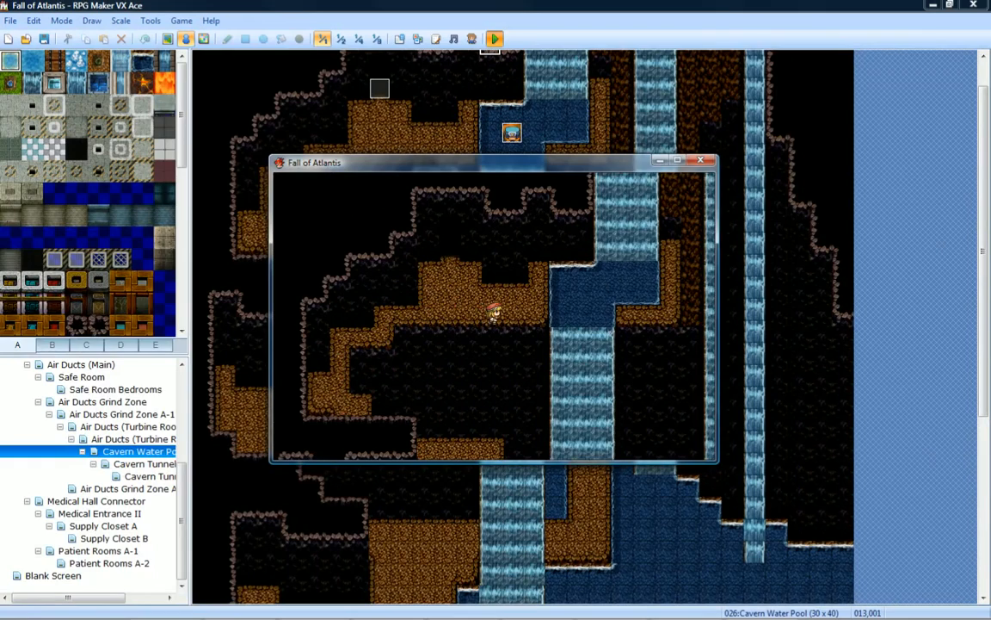
Walk from the northern ledge into the dark cavern tunnel beyond it.
key(Right)
key(Up)
key(Left)
key(Down)
key(Left)
key(Up)
key(Left)
key(Down)
key(Left)
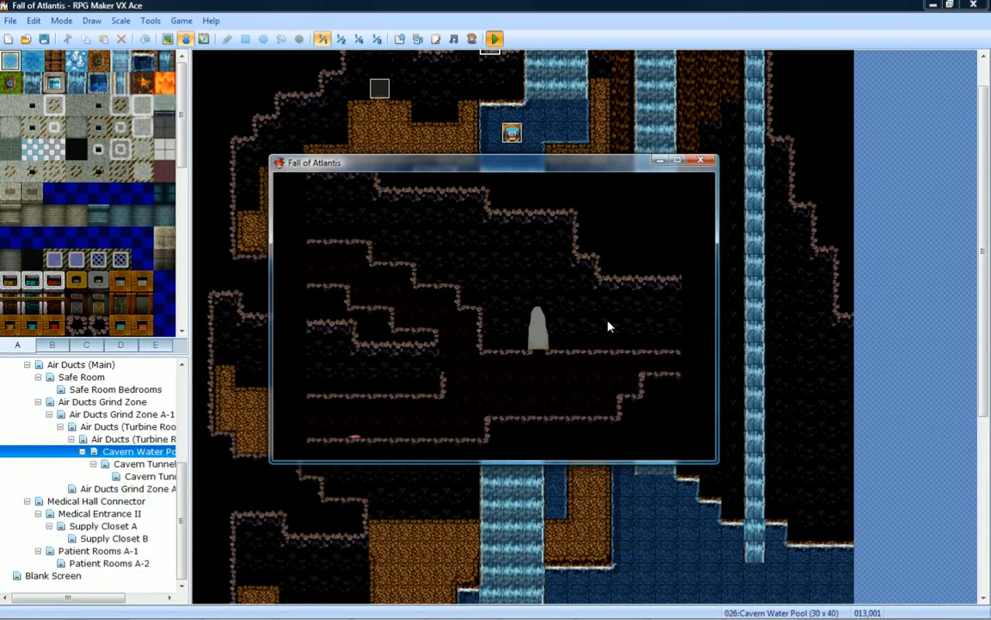
Walk through the tunnel's lit doorway into the dark plant room, and close the playtest.
key(Right)
key(Up)
key(Right)
key(Up)
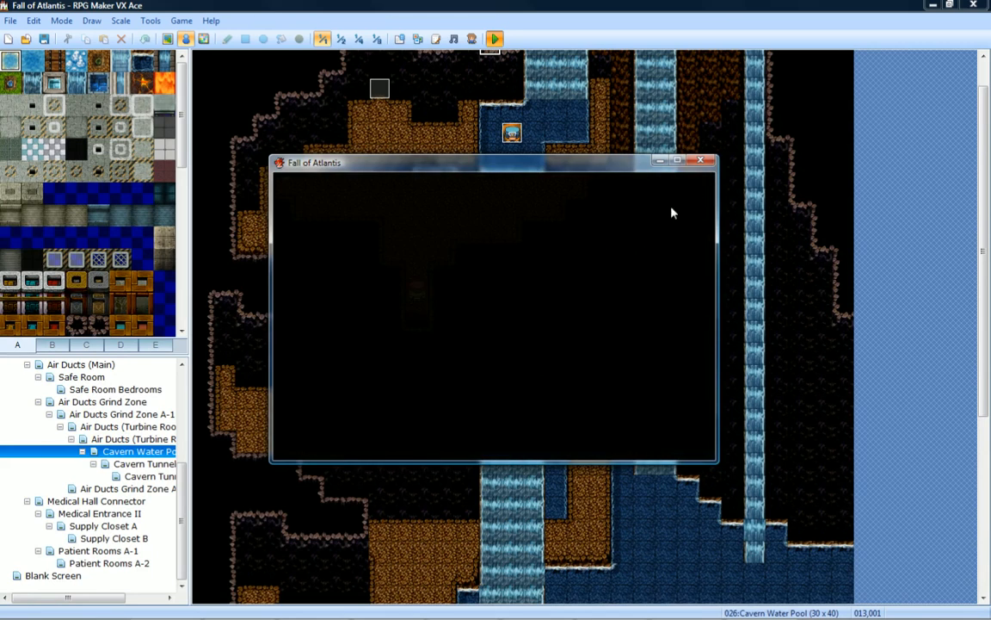
click(701, 161)
Open the Cavern Tunnel Room A-1 map and run another playtest with a new game.
middle_drag(507, 175, 160, 427)
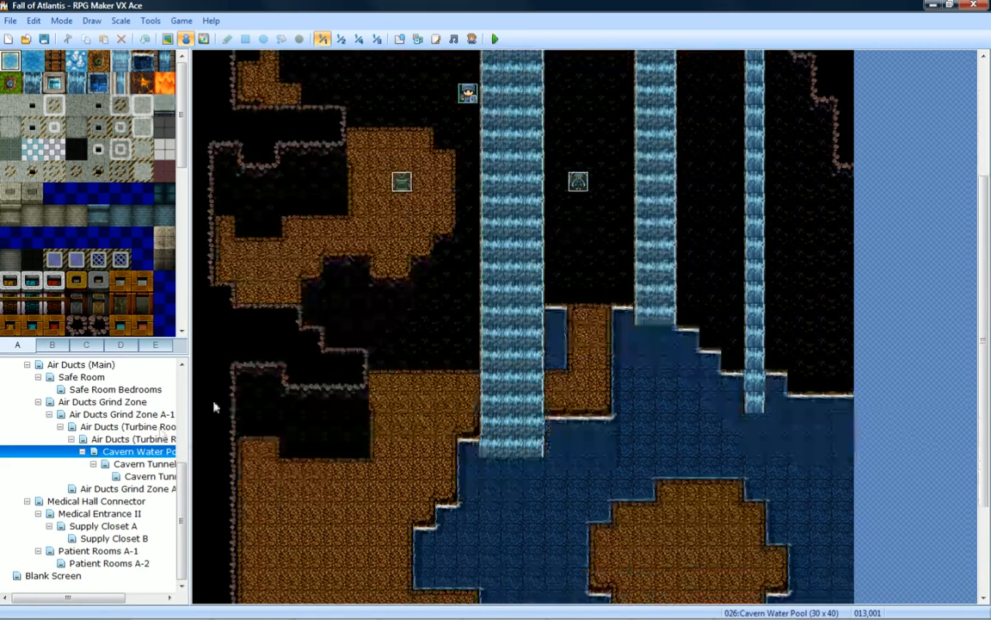
click(140, 464)
click(148, 476)
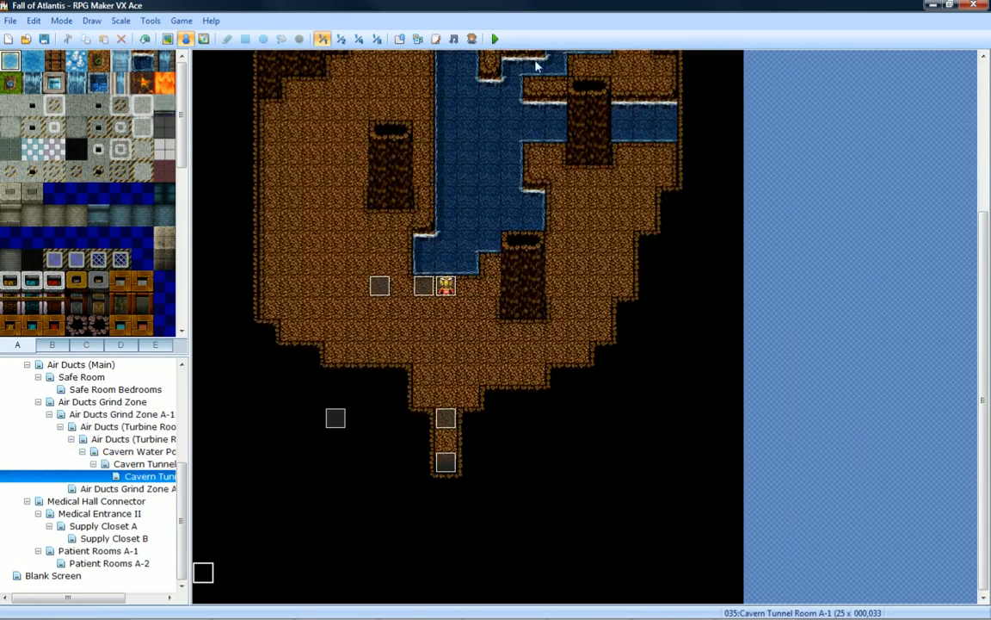
click(494, 39)
key(Return)
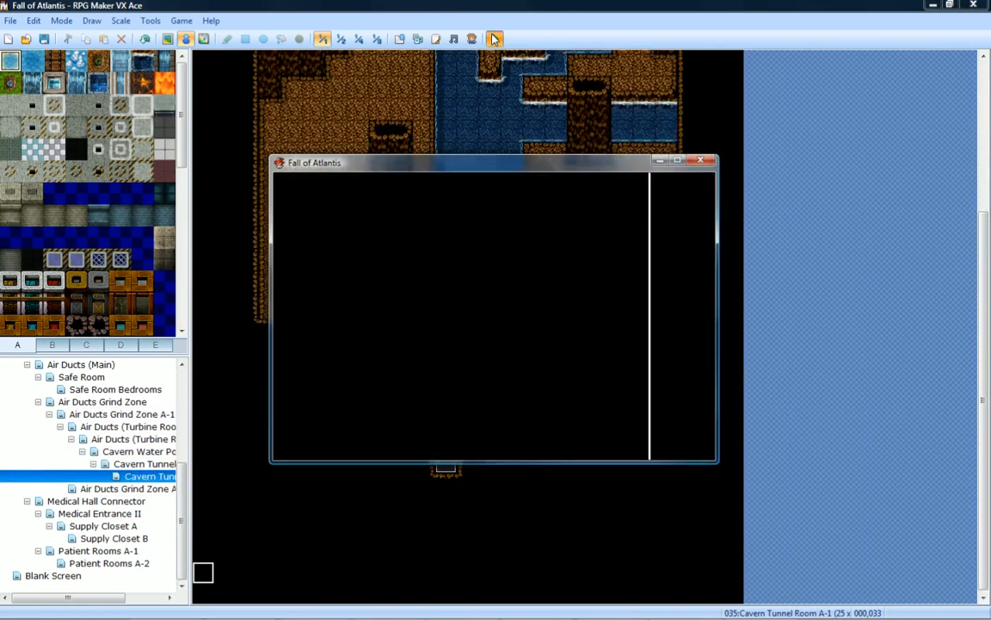
key(Return)
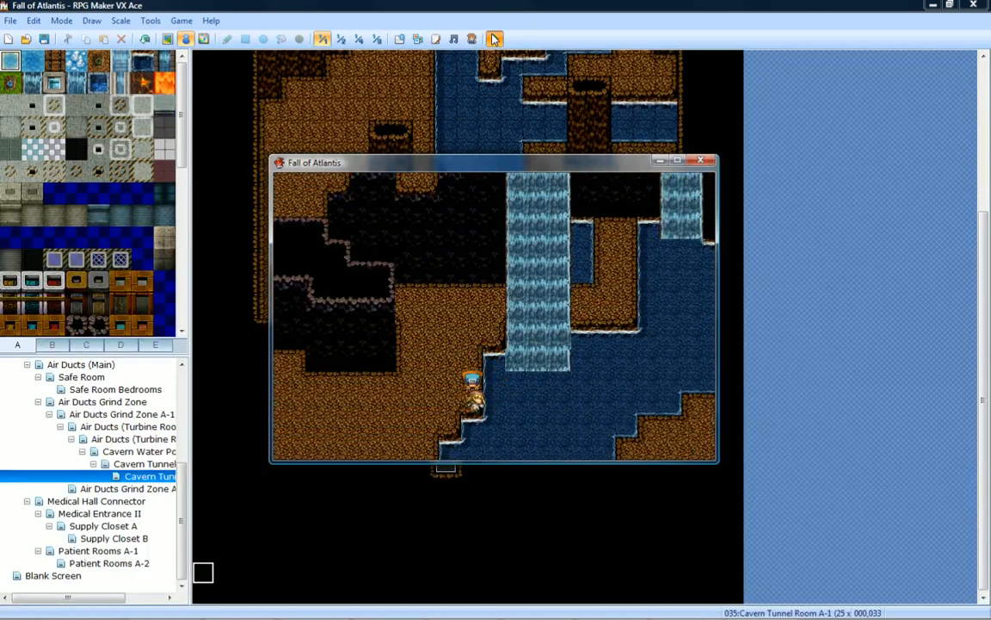
Play through the opening dialogue, reach the stranger by the water in the glow-lit room, and talk until the battle begins.
key(Return)
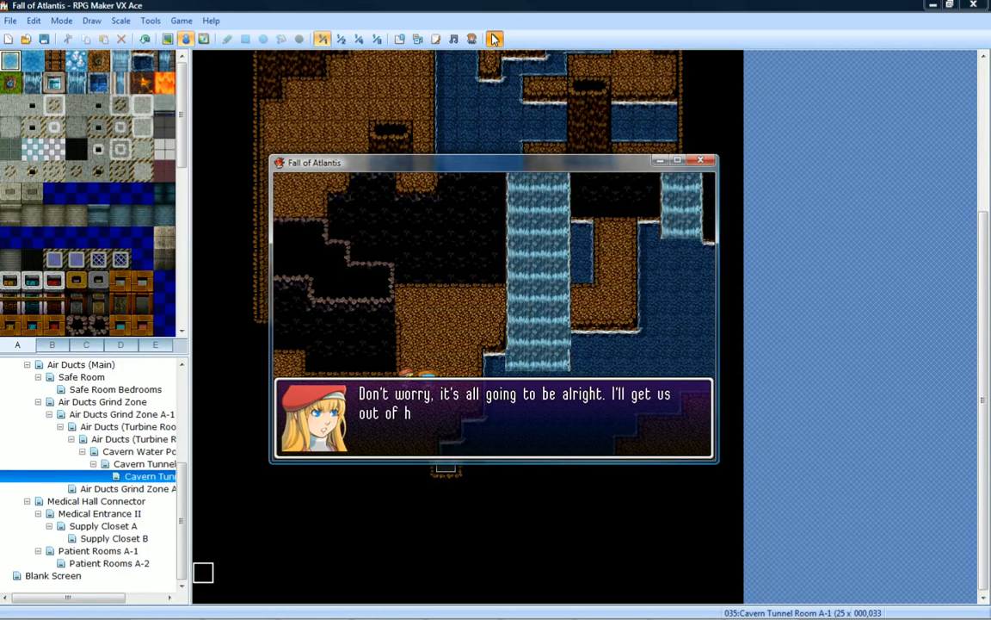
key(Return)
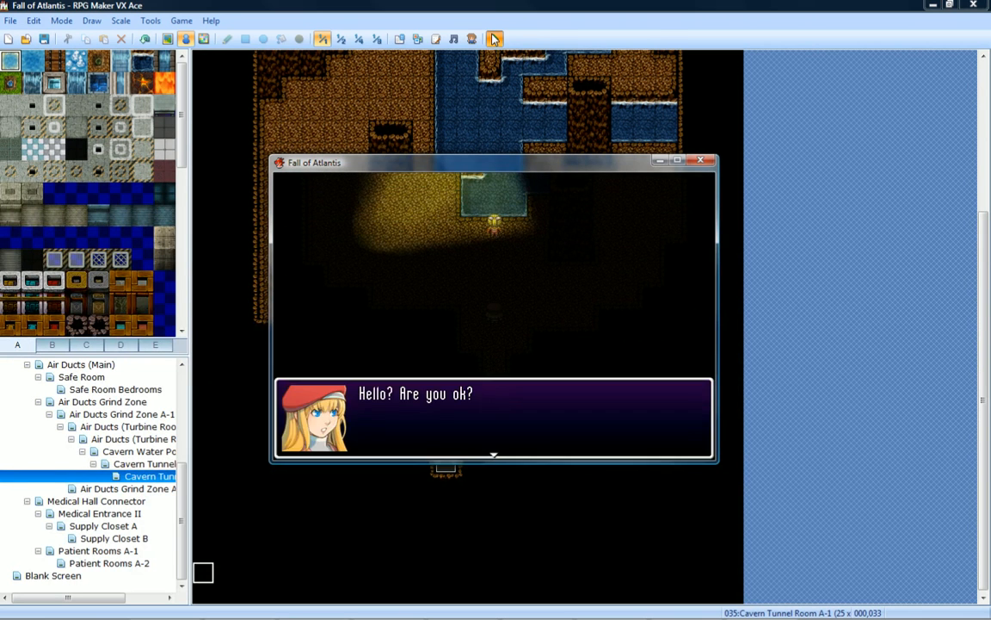
key(Return)
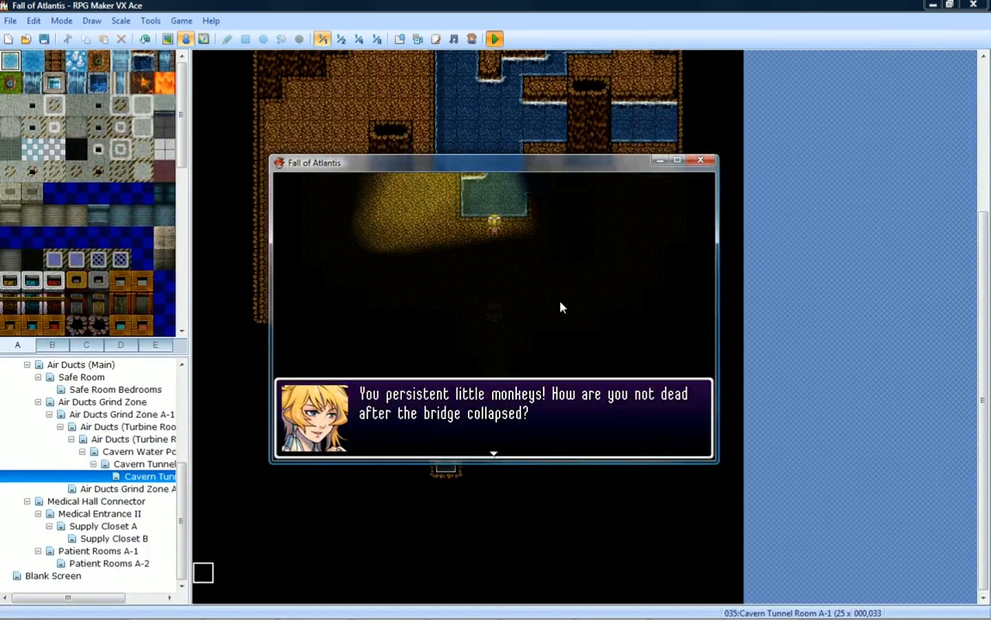
key(Return)
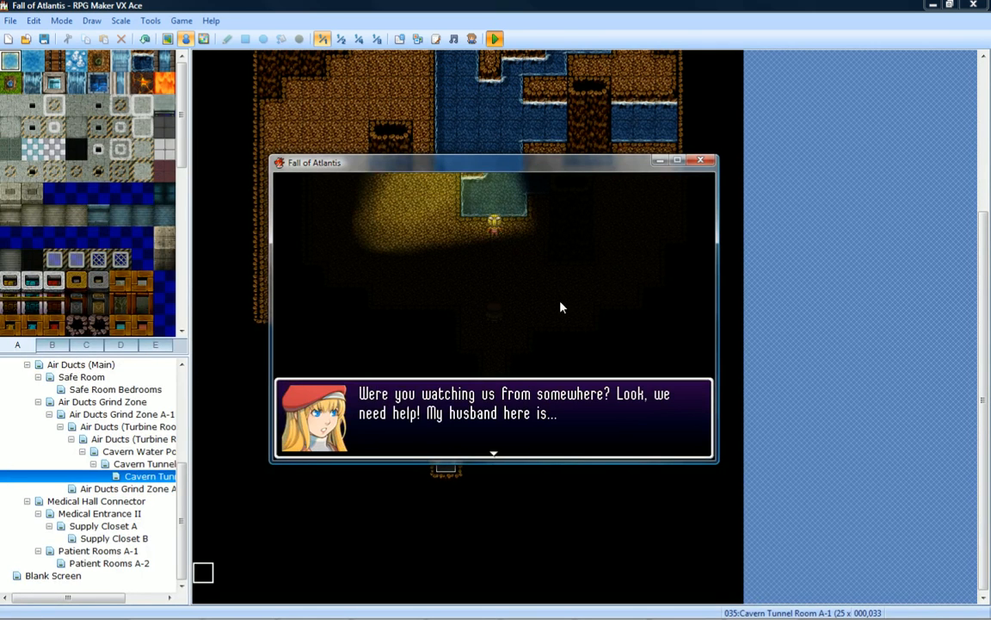
key(Return)
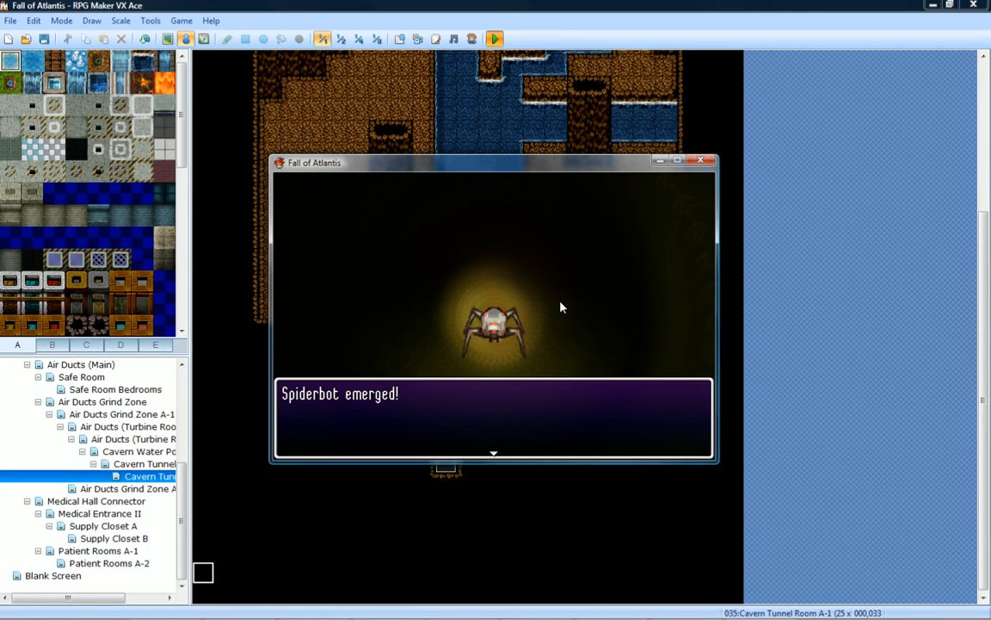
Fight the Spiderbot with basic attacks until the battle ends.
key(Return)
key(Return)
key(Return)
key(Return)
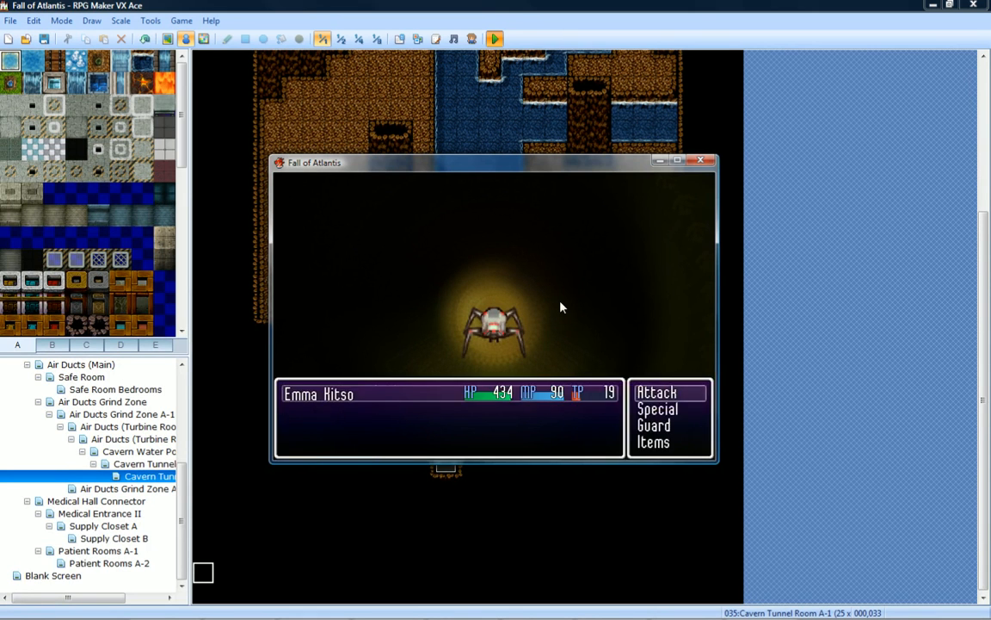
key(Return)
key(Return)
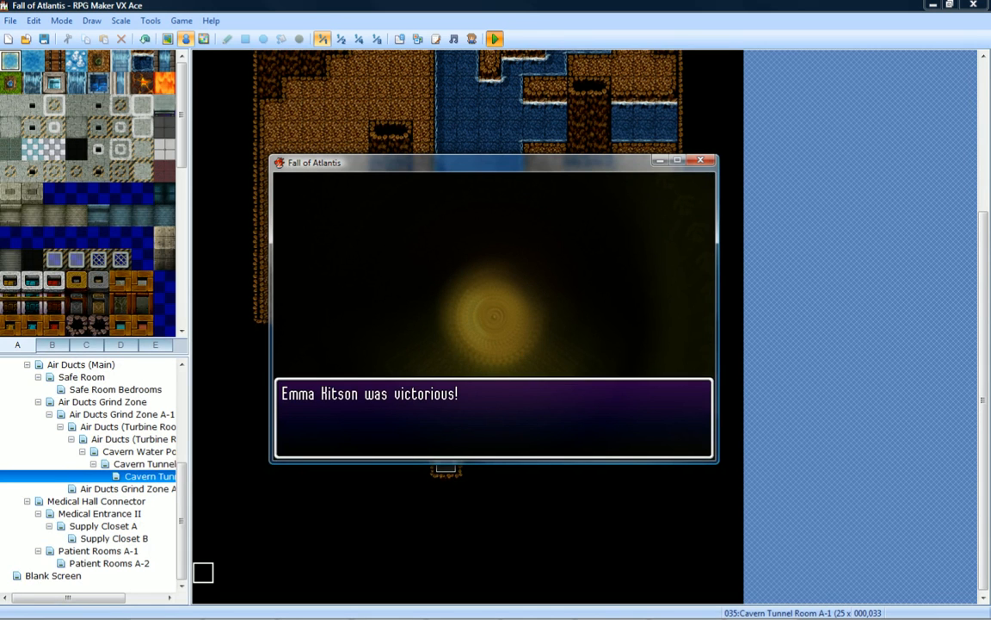
Advance the conversation after the battle, through the talk about the AI and the injured husband.
key(Return)
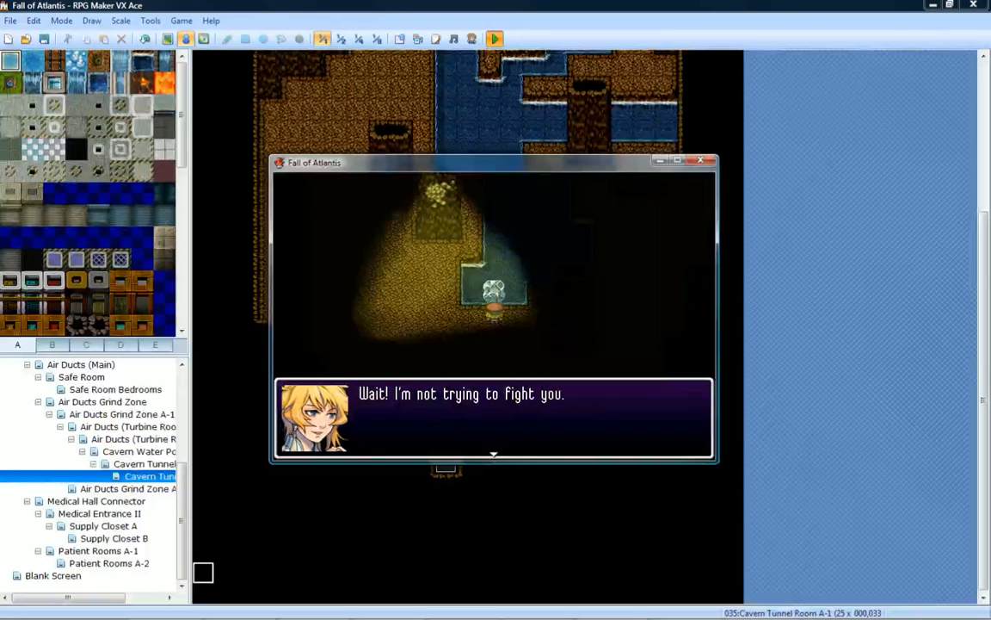
key(Return)
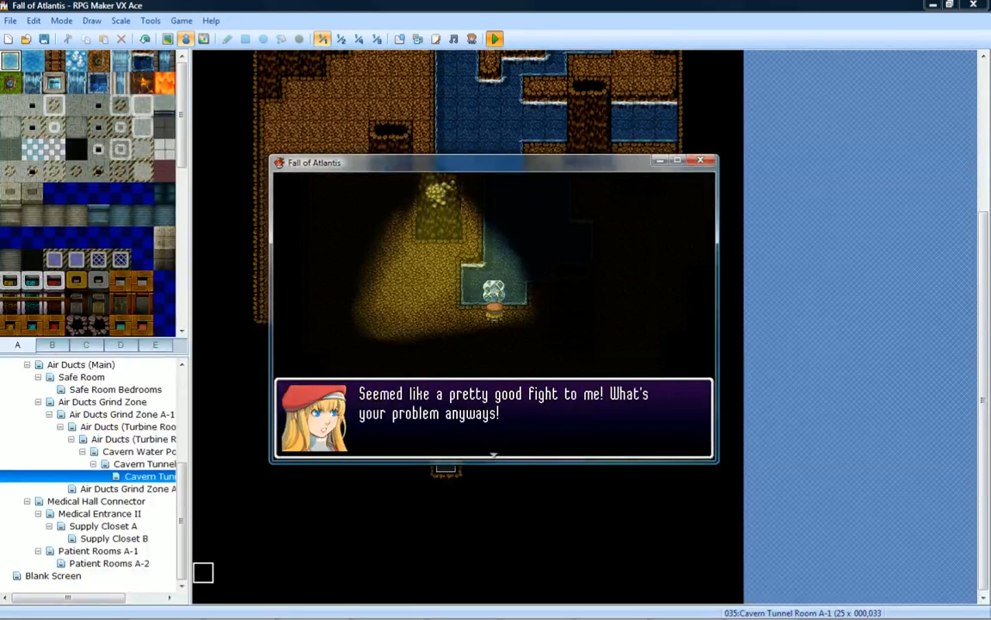
key(Return)
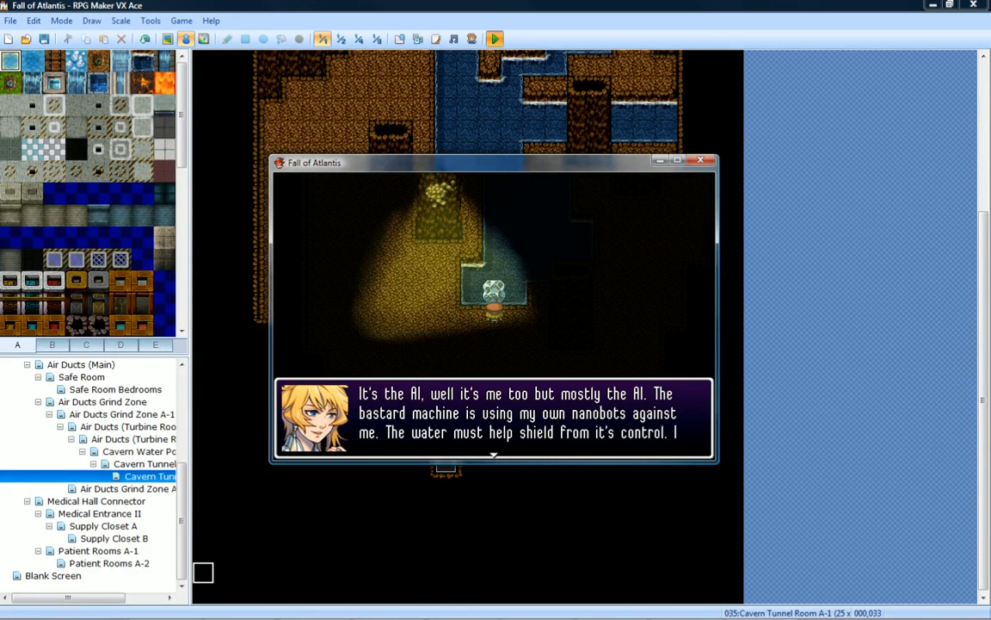
key(Return)
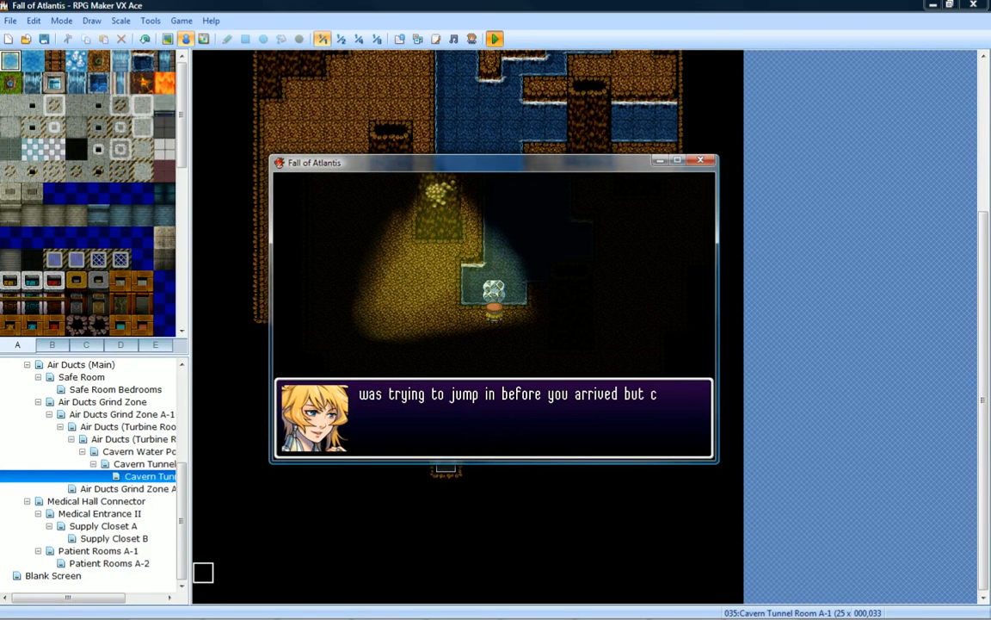
key(Return)
key(Return)
key(Return)
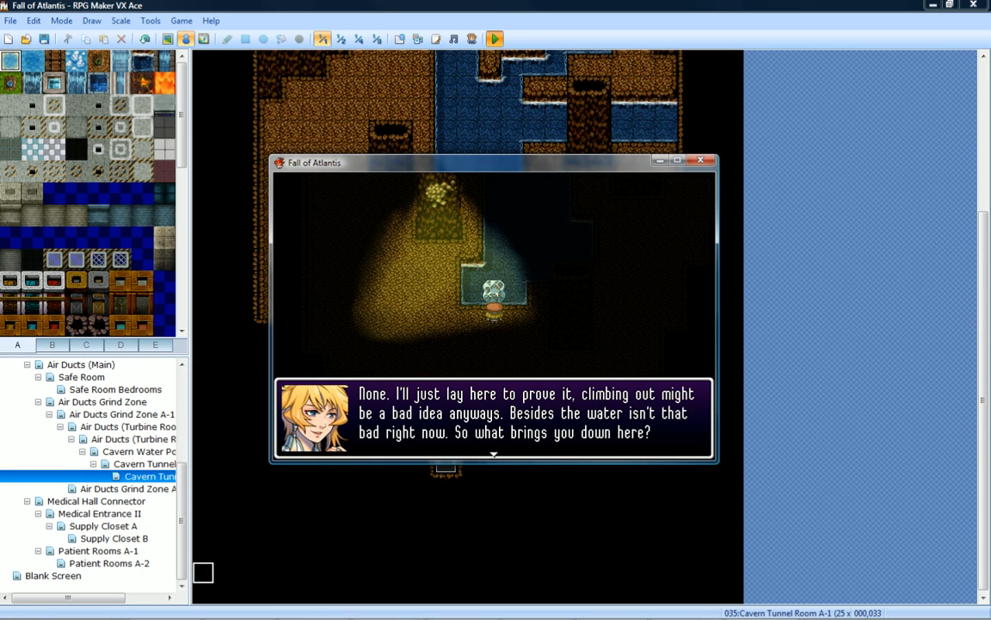
key(Return)
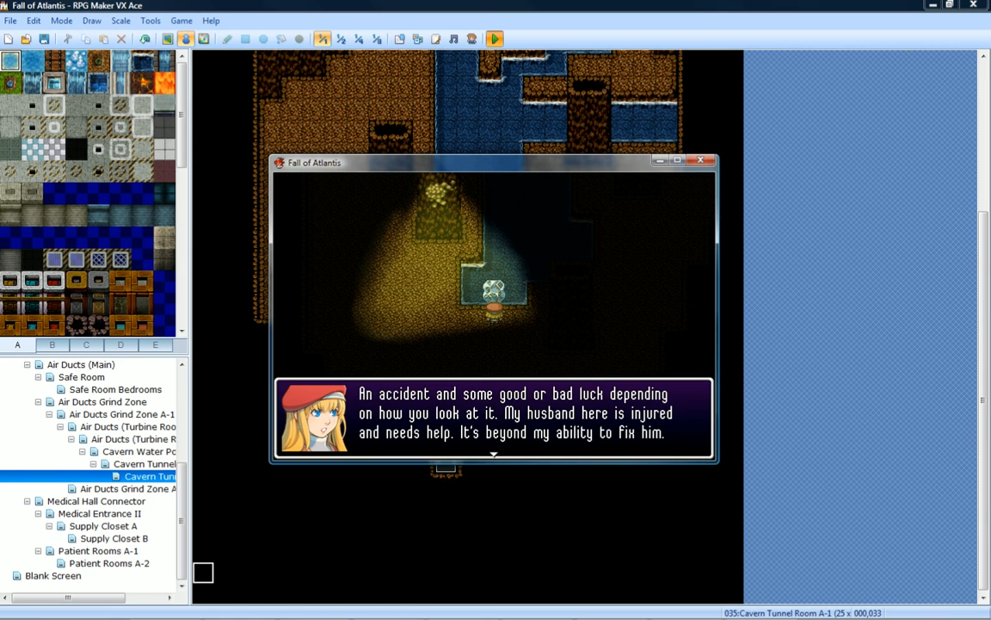
key(Return)
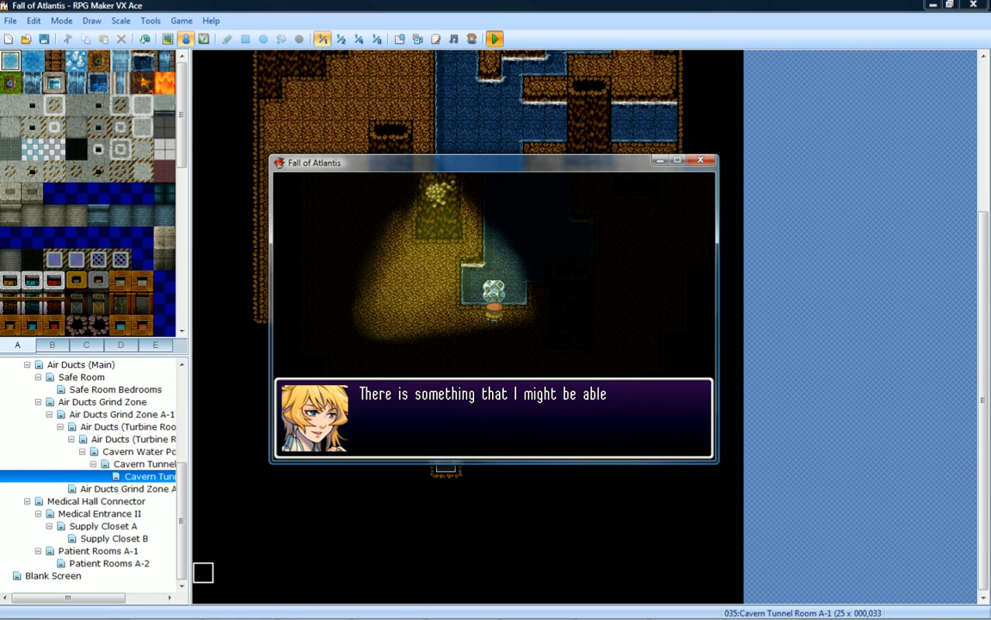
Continue the stranger's offer of help until the husband is brought to the water and healed.
key(Return)
key(Return)
key(Return)
key(Return)
key(Return)
key(Return)
key(Return)
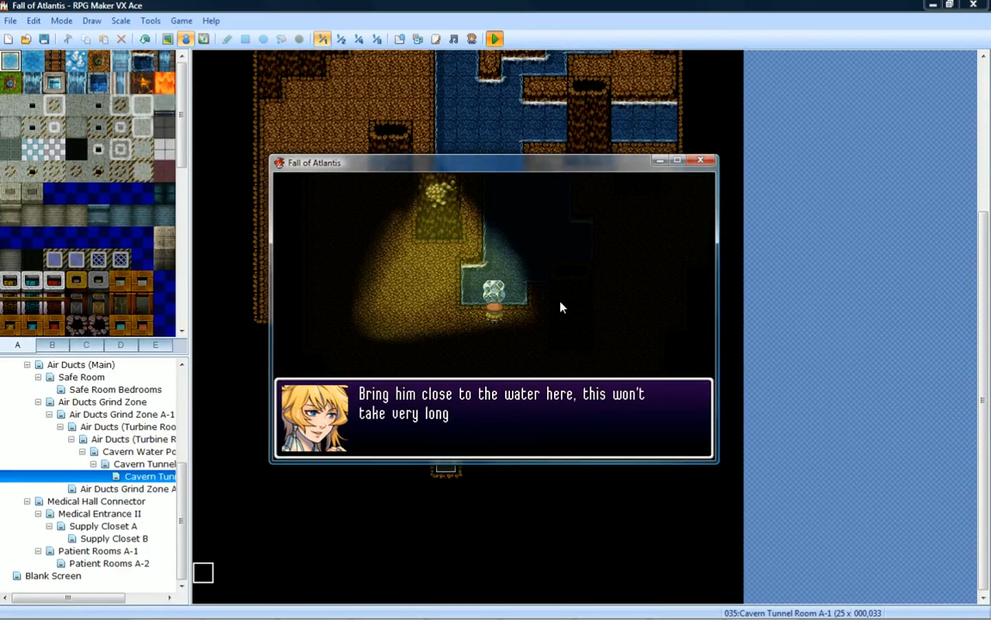
key(Return)
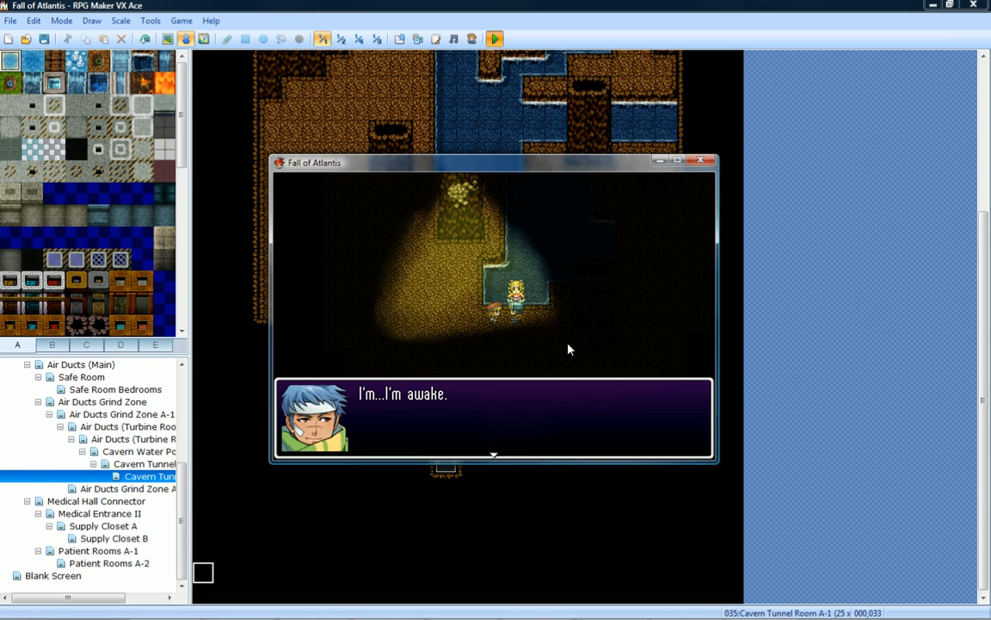
Advance the rest of the conversation after the husband wakes, and check the party menu with both members.
key(Return)
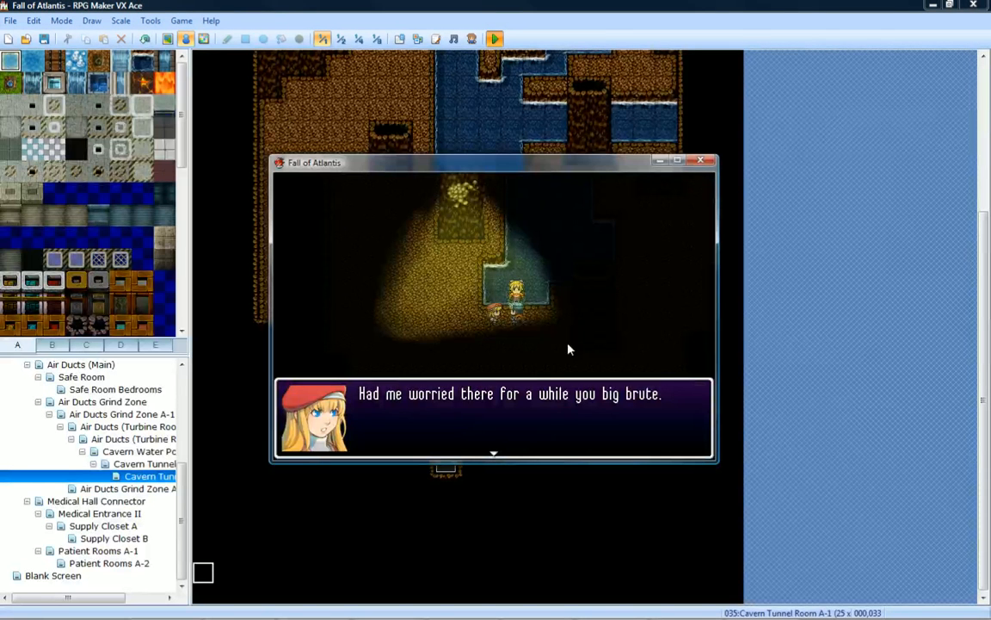
key(Return)
key(Return)
key(Return)
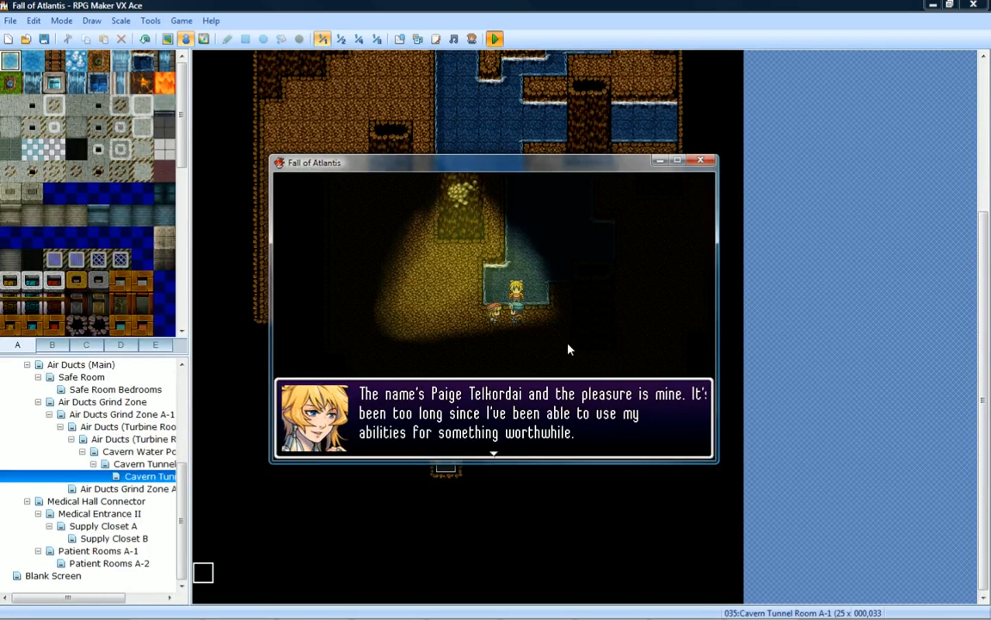
key(Return)
key(Return)
key(Return)
key(Return)
key(Return)
key(Return)
key(Return)
key(Return)
key(Return)
key(Return)
key(Return)
key(Return)
key(Return)
key(Return)
key(Return)
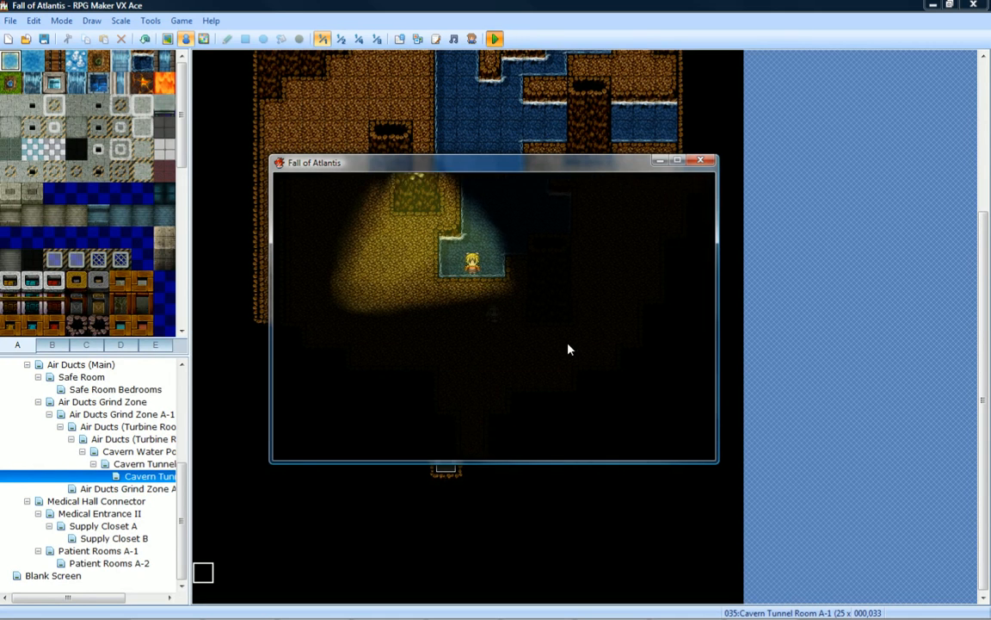
key(Escape)
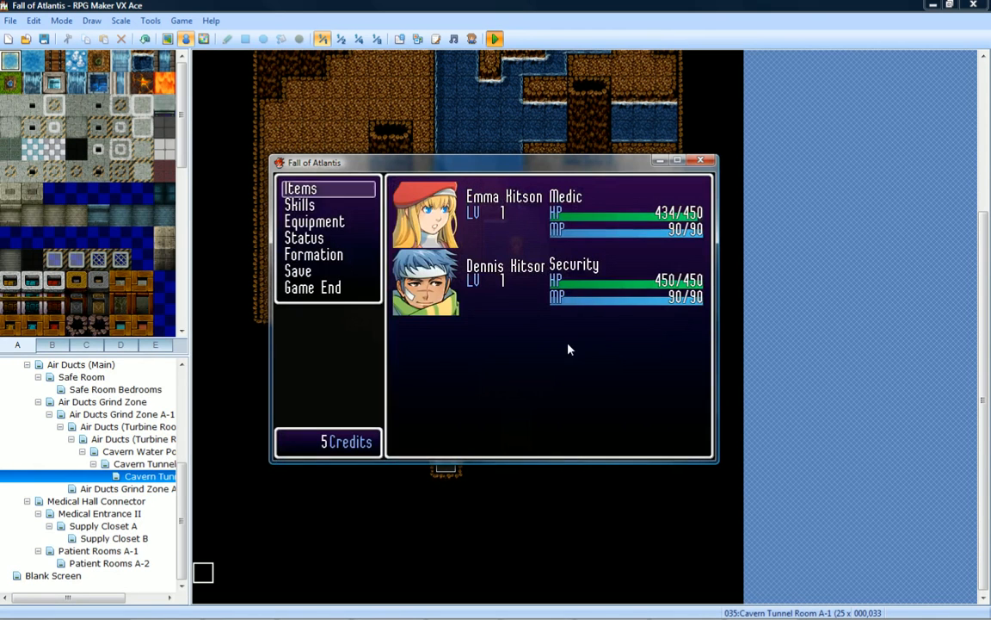
key(Escape)
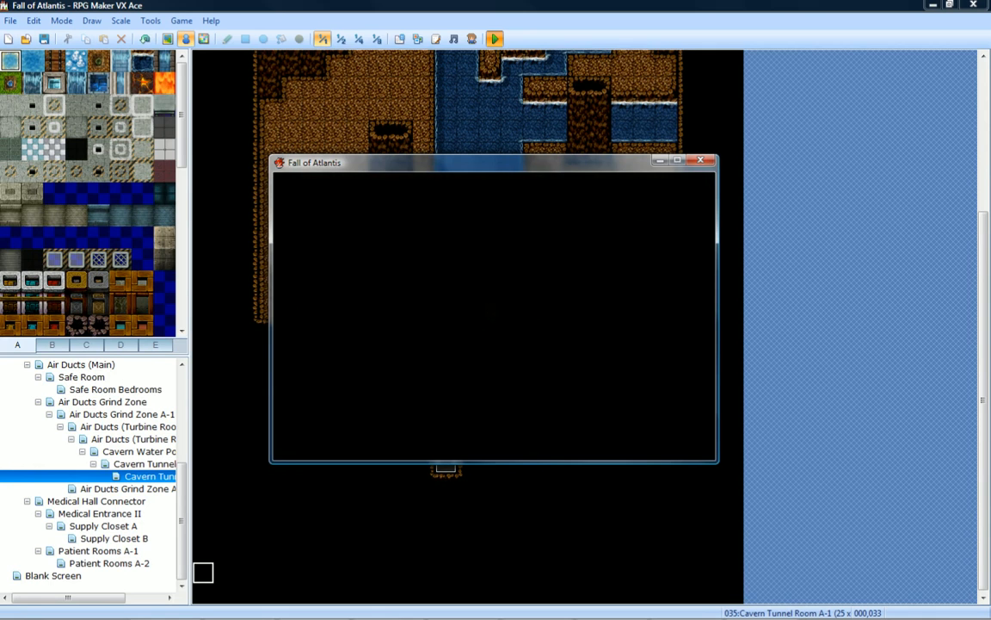
Leave the glow-lit room, walk around the dark cavern tunnel outside its entrance, and end the playtest.
key(Down)
key(Left)
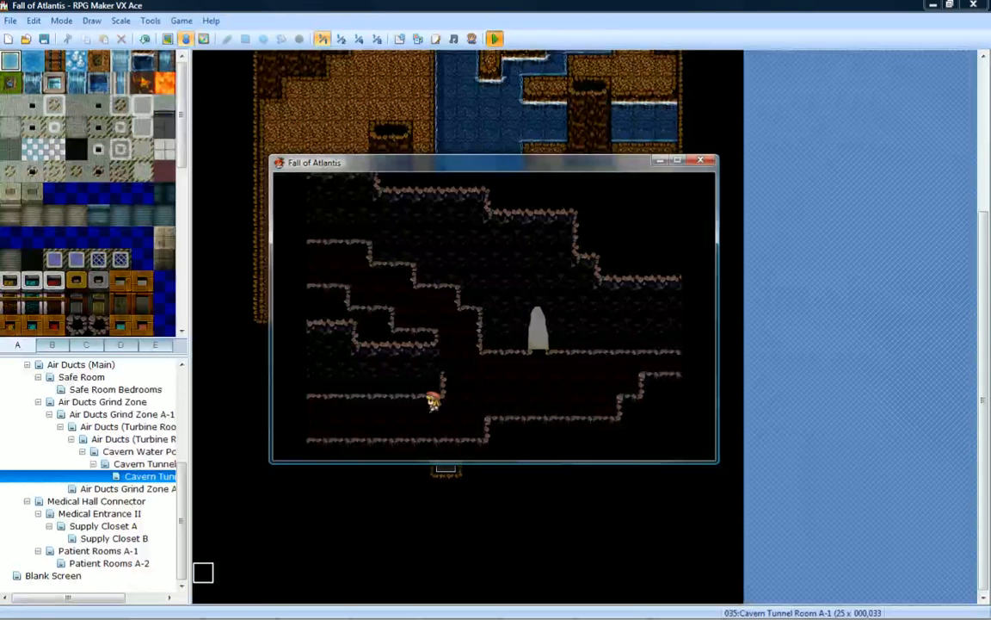
key(Down)
key(Right)
key(Up)
key(Left)
key(Up)
key(Left)
key(Up)
key(Left)
key(Up)
key(Down)
key(Right)
key(Down)
key(Right)
key(Right)
key(Down)
key(Right)
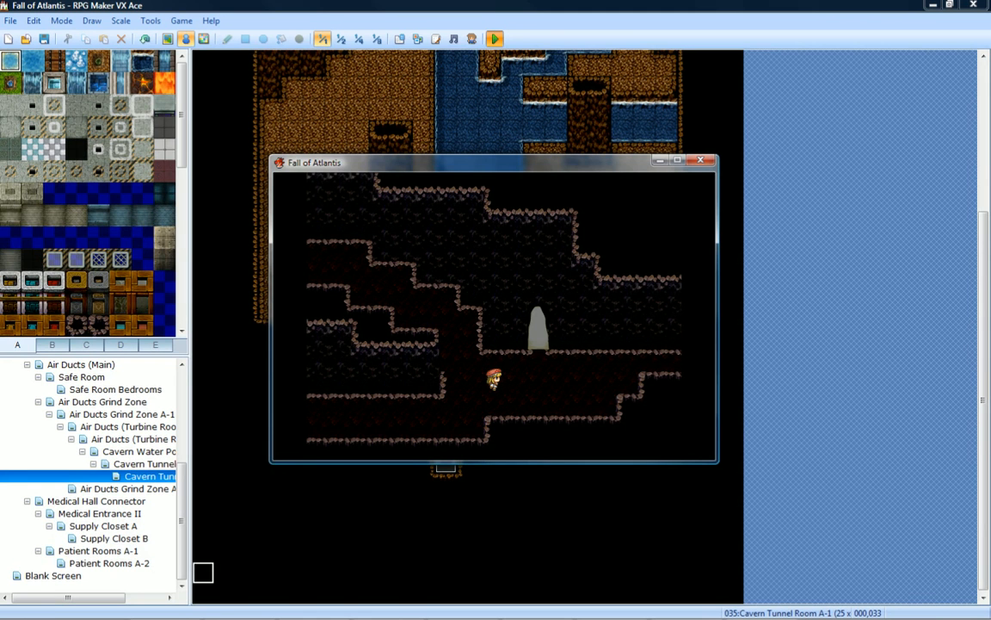
click(701, 160)
Set the player's starting position at tile 009,016 on the Cryoroom 316 map and start a playtest with the changes saved.
scroll(181, 458, up, 5)
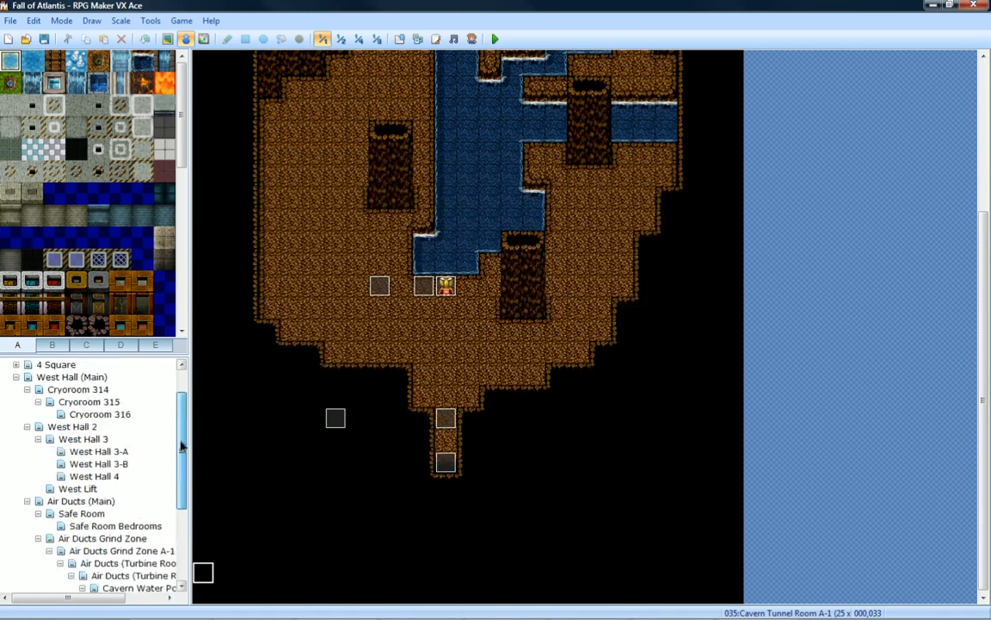
click(121, 451)
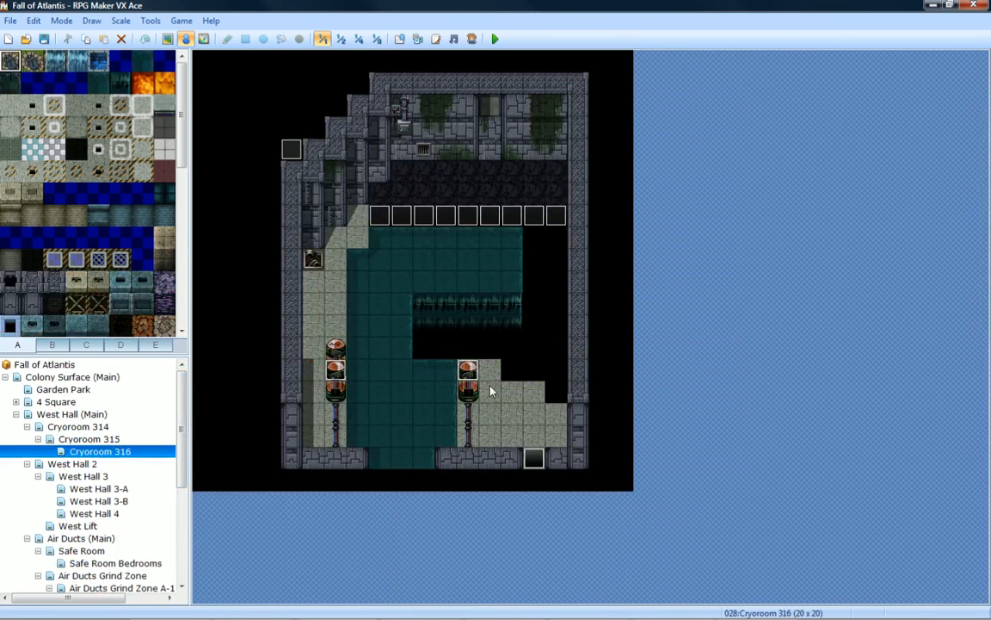
right_click(411, 420)
mouse_move(434, 544)
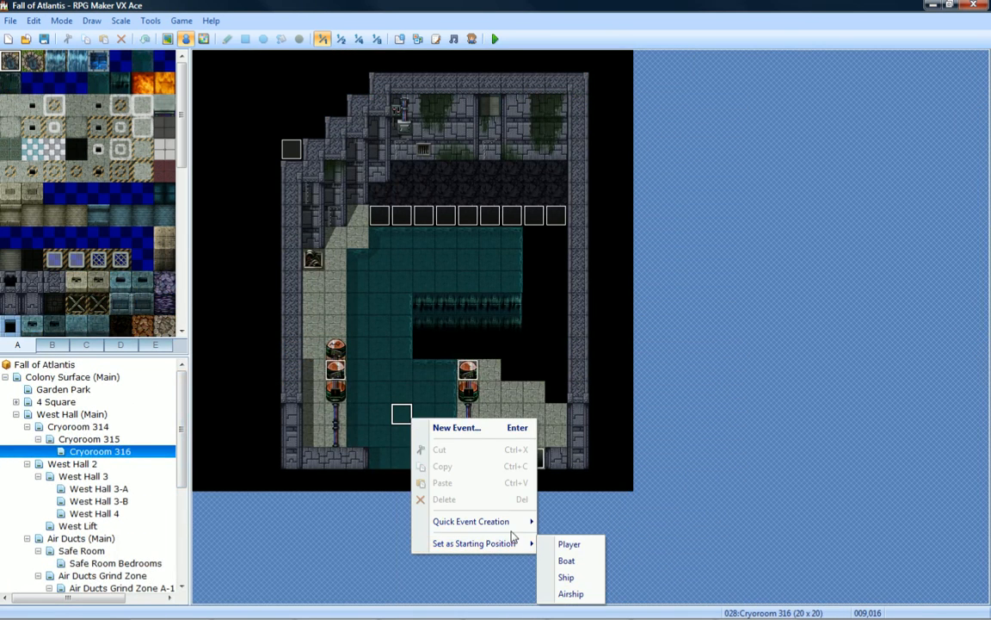
click(566, 545)
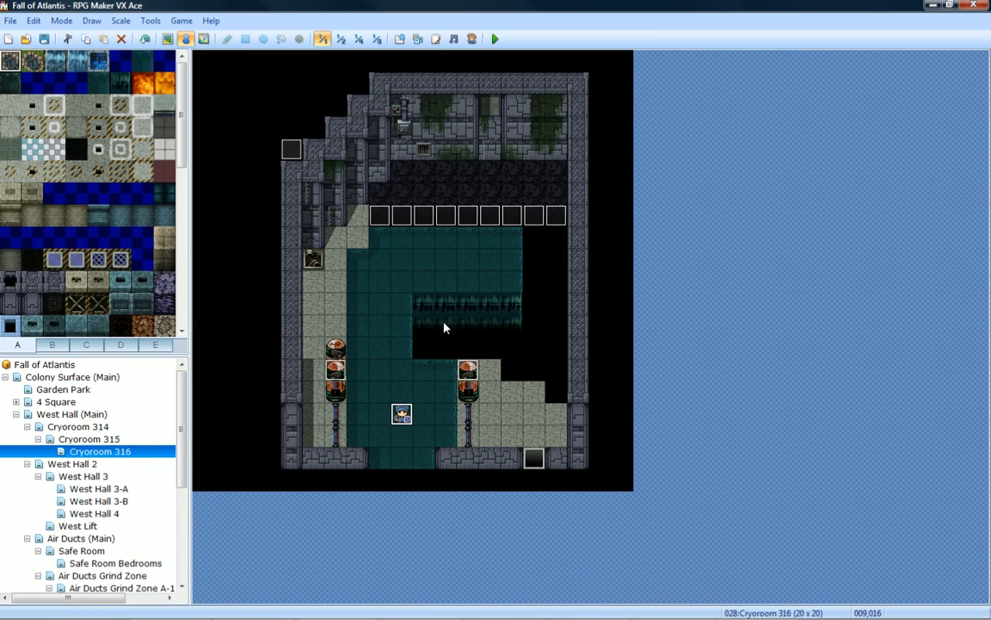
click(495, 38)
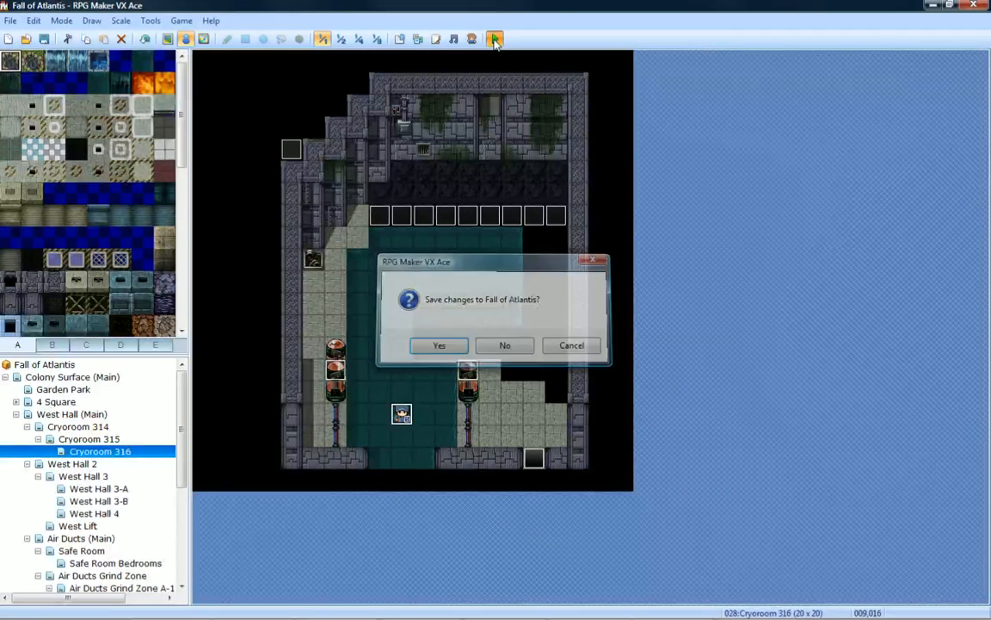
key(Return)
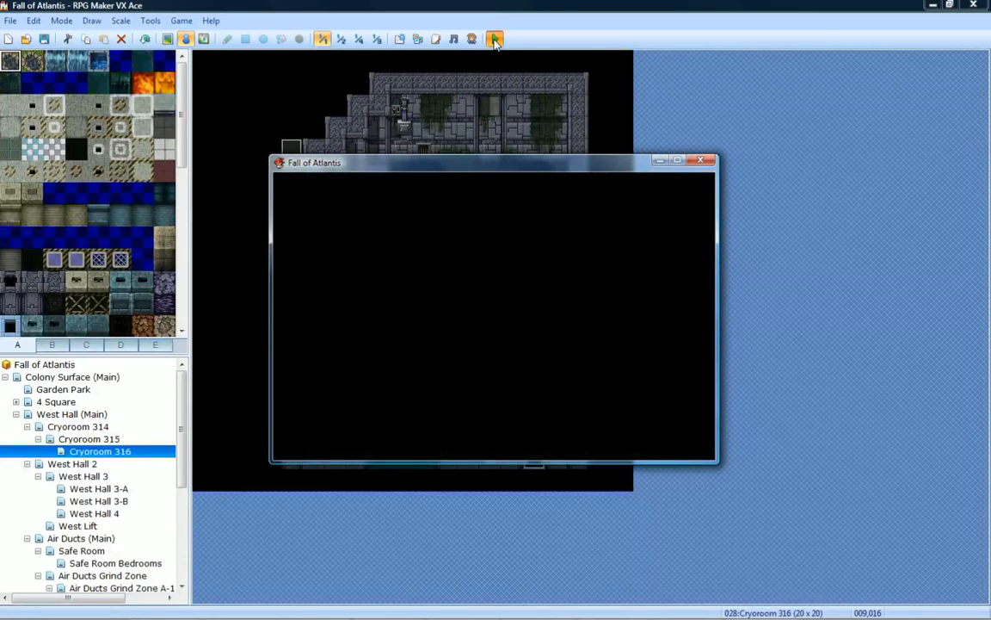
Walk around Cryoroom 316 to examine its dark overlay and the glows on the plants and pods, and exit to the West Hall.
key(Right)
key(Down)
key(Down)
key(Up)
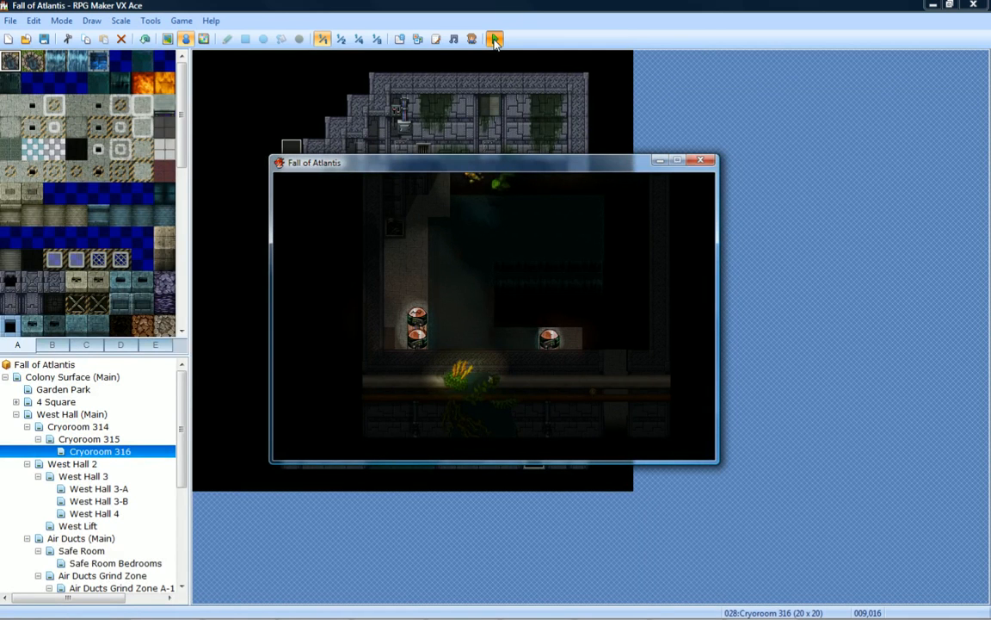
key(Up)
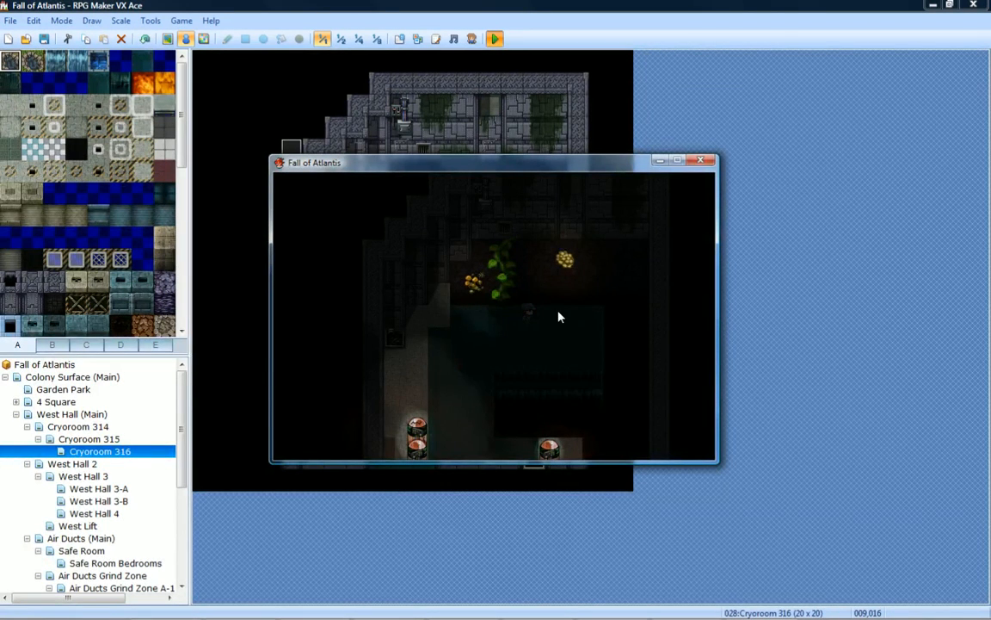
key(Down)
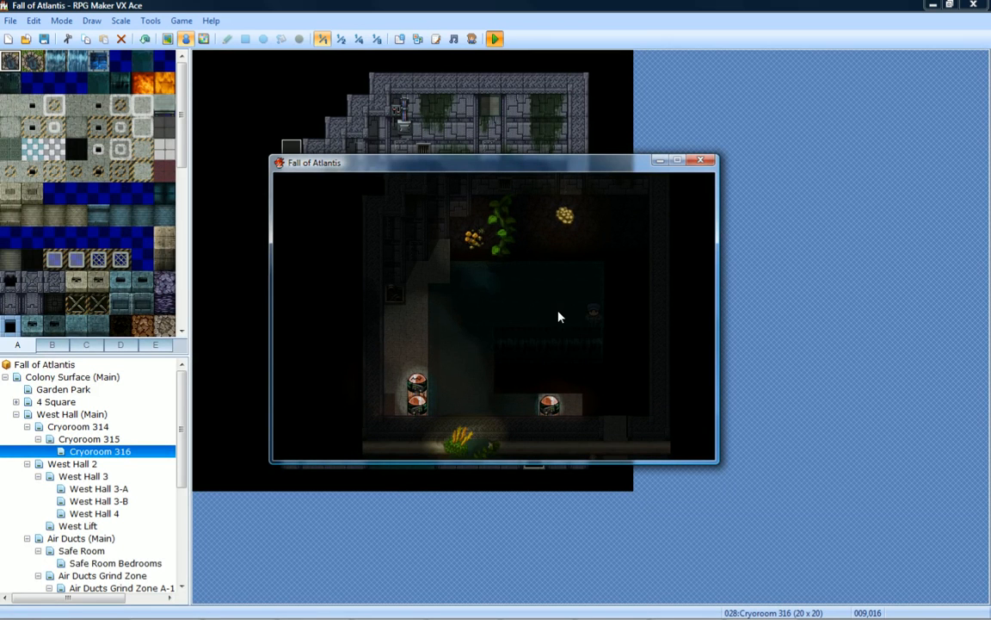
key(Up)
key(Left)
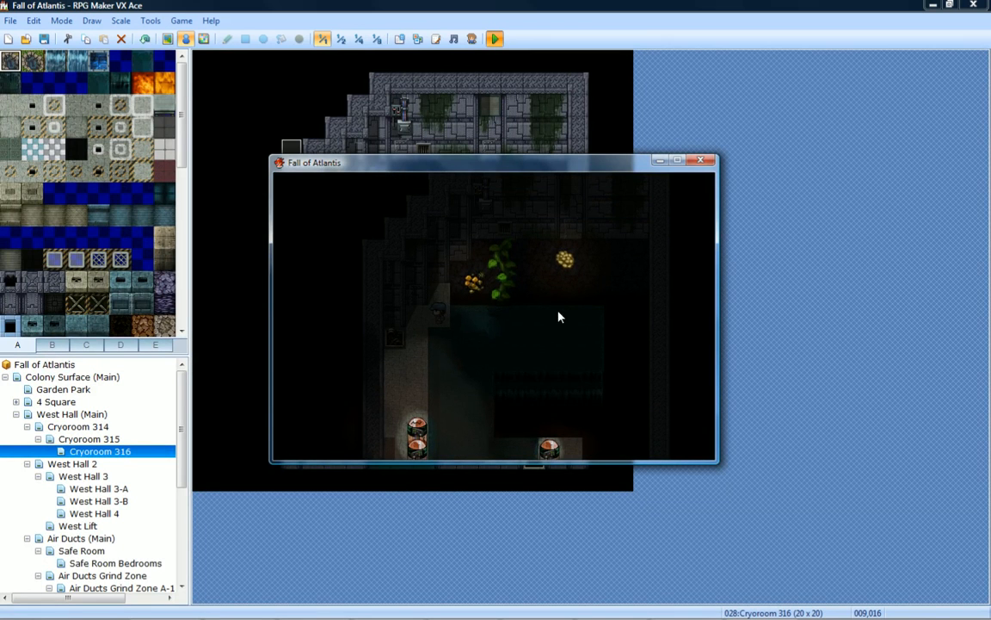
key(Down)
key(Up)
key(Left)
key(Down)
key(Left)
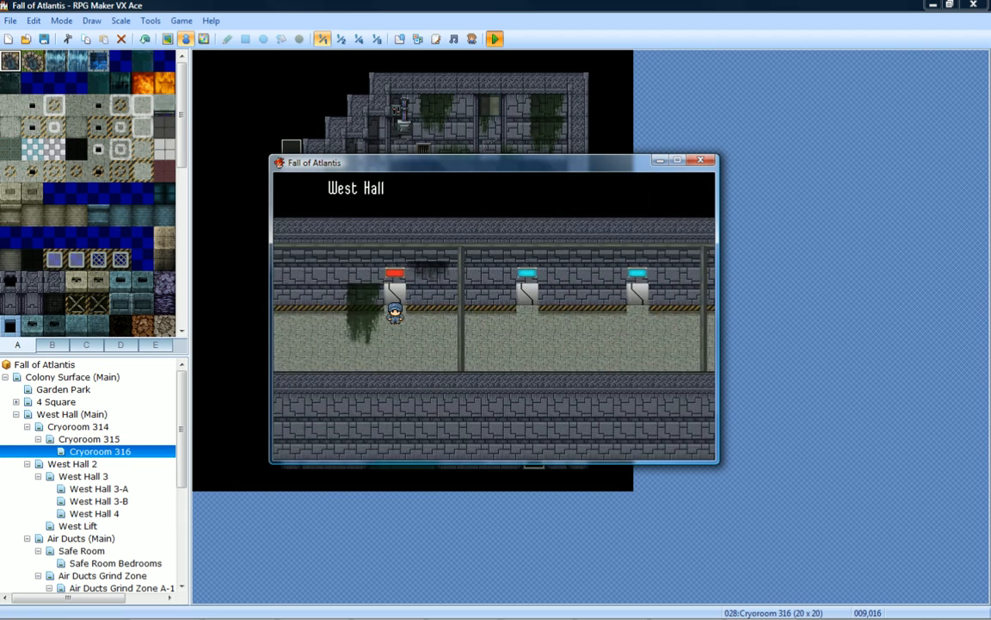
Explore the West Hall corridor from the red-marked door to the vending machines to compare its lighting.
key(Down)
key(Left)
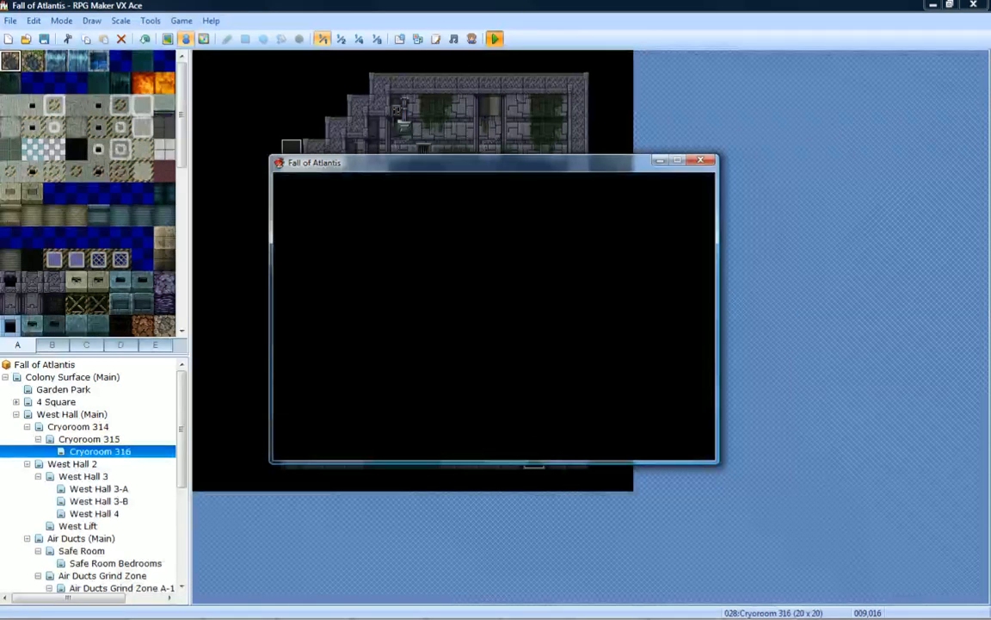
key(Left)
key(Right)
key(Right)
key(Right)
key(Up)
key(Down)
key(Right)
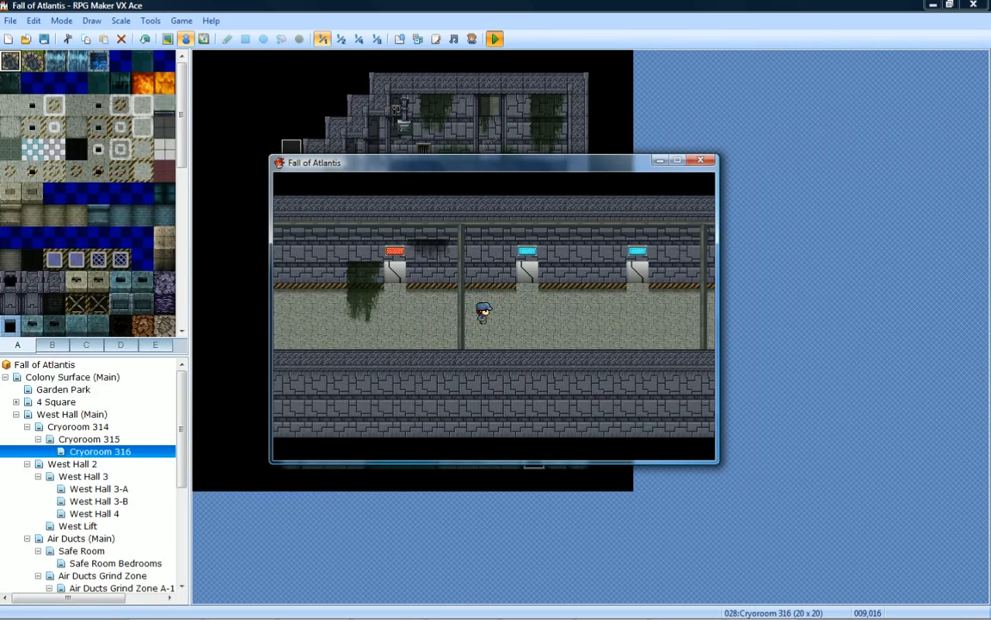
key(Right)
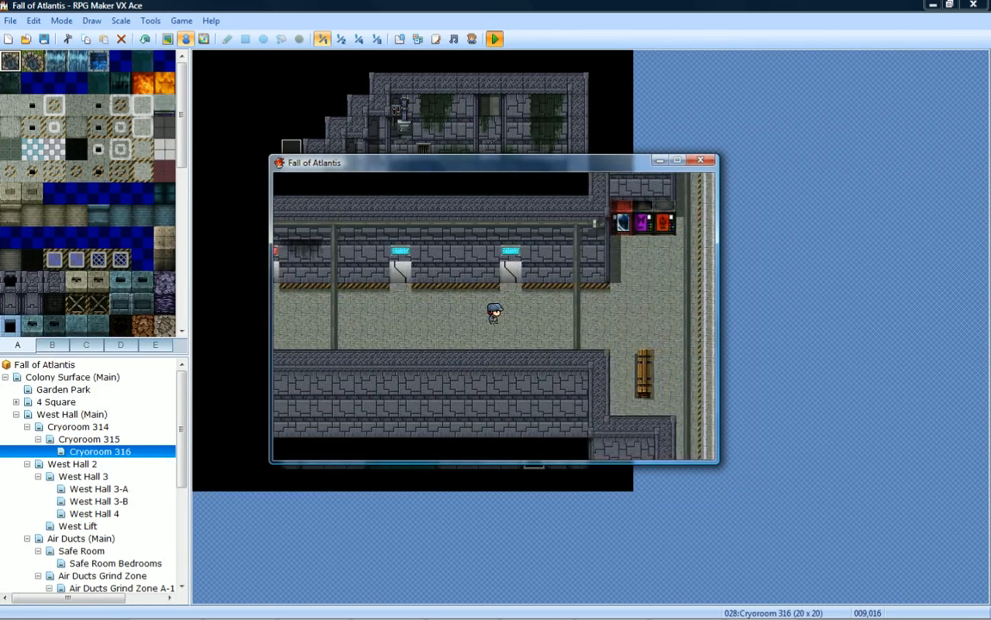
key(Up)
key(Down)
key(Left)
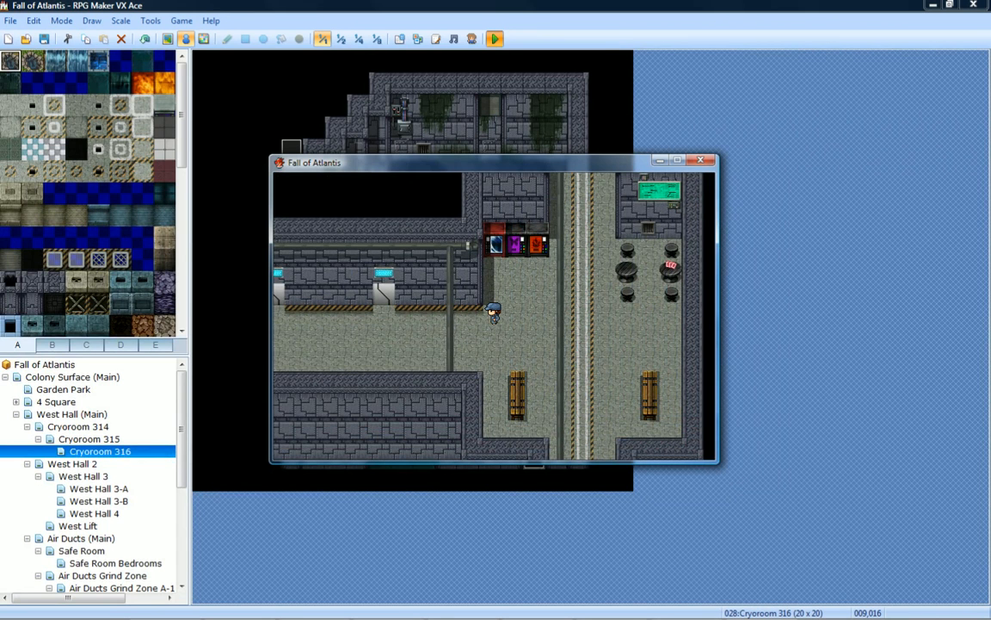
Walk the character north along the rail corridor past the vending machines and back south towards the benches.
key(Right)
key(Up)
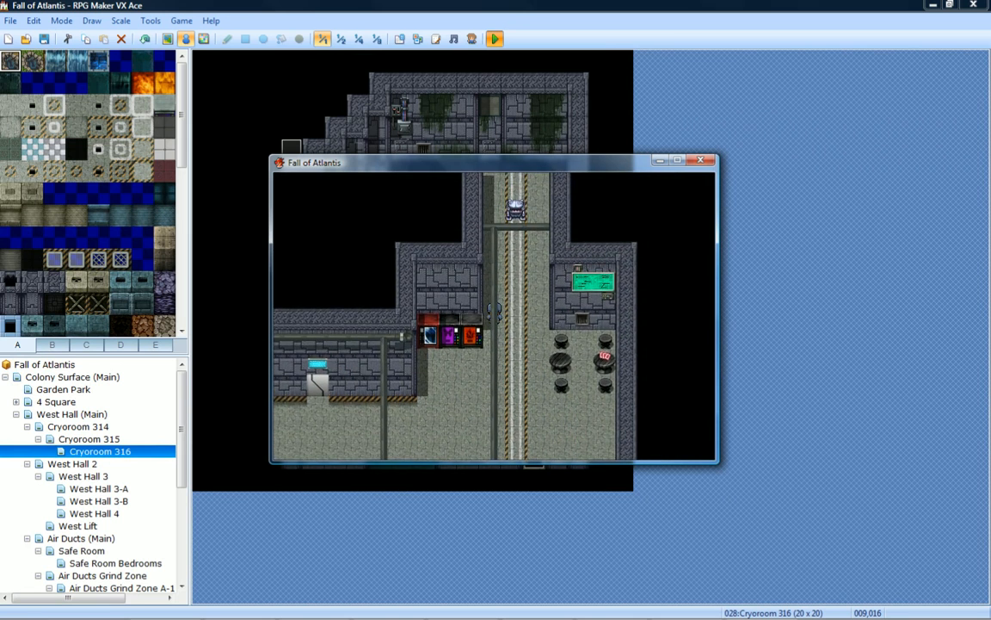
key(Down)
key(Down)
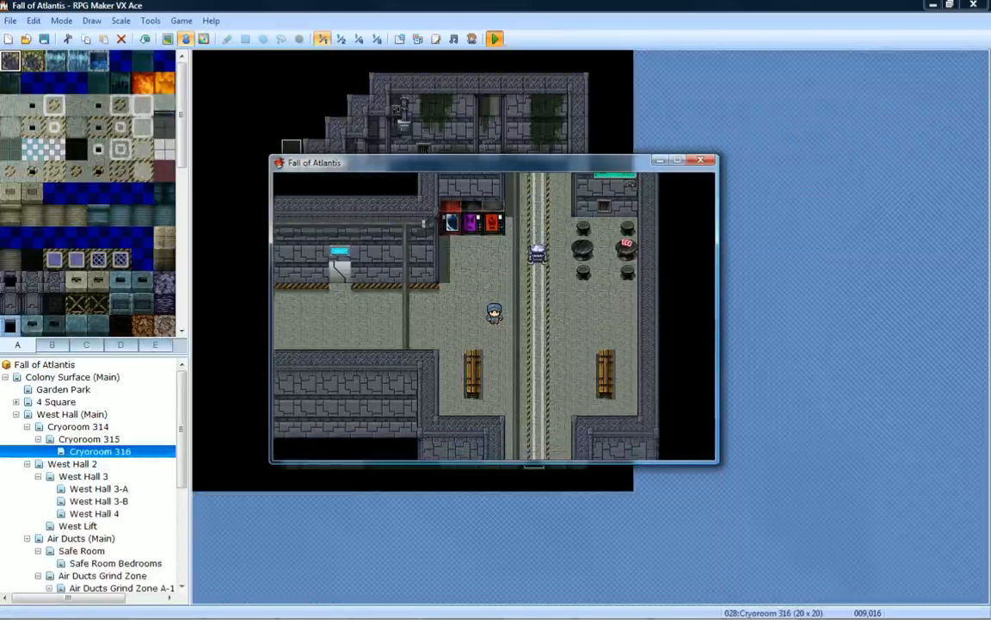
Walk the character west along the hallway into the adjoining West Hall map.
key(Left)
key(Left)
key(Left)
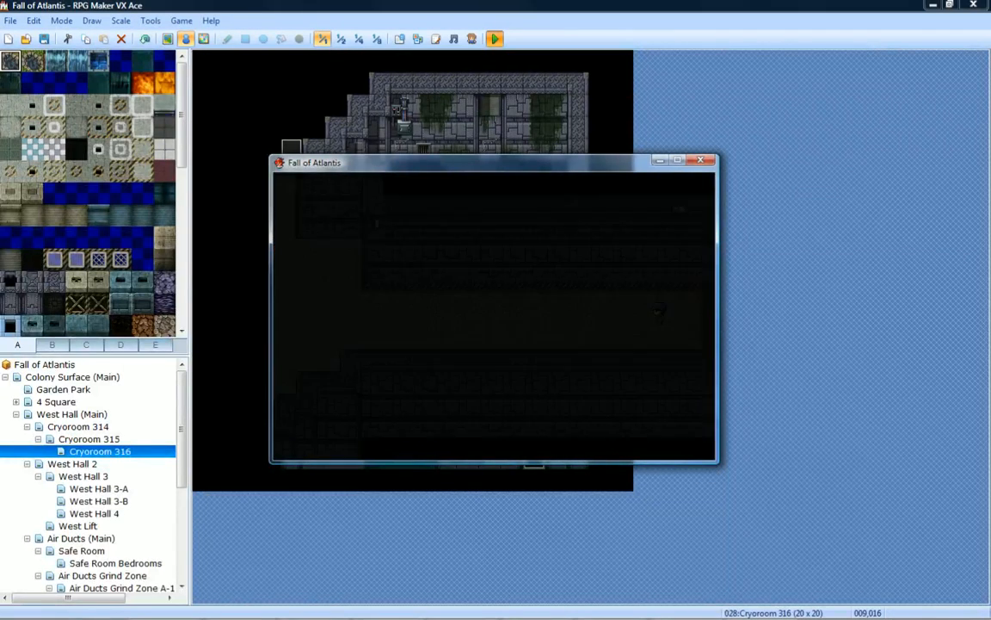
key(Left)
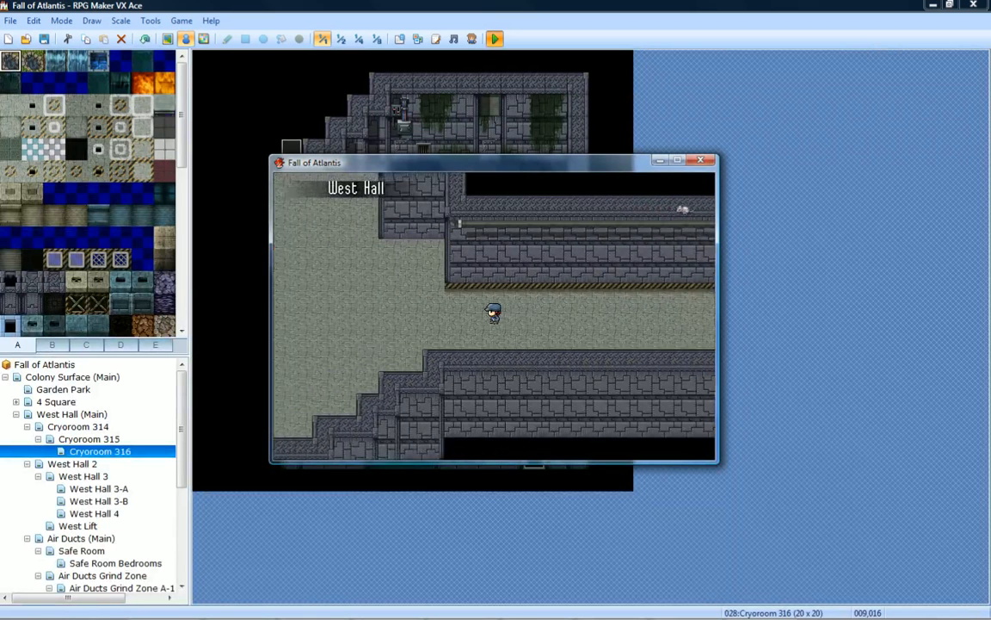
Leave West Hall to the northwest and enter the area with tables and the red vending machine.
key(Up)
key(Left)
key(Up)
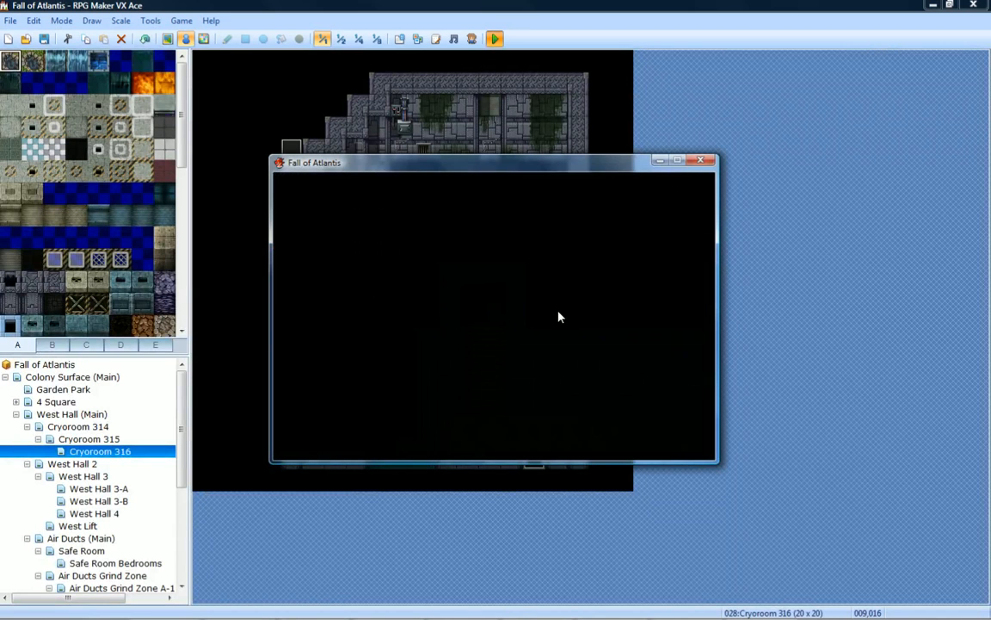
key(Up)
key(Right)
key(Up)
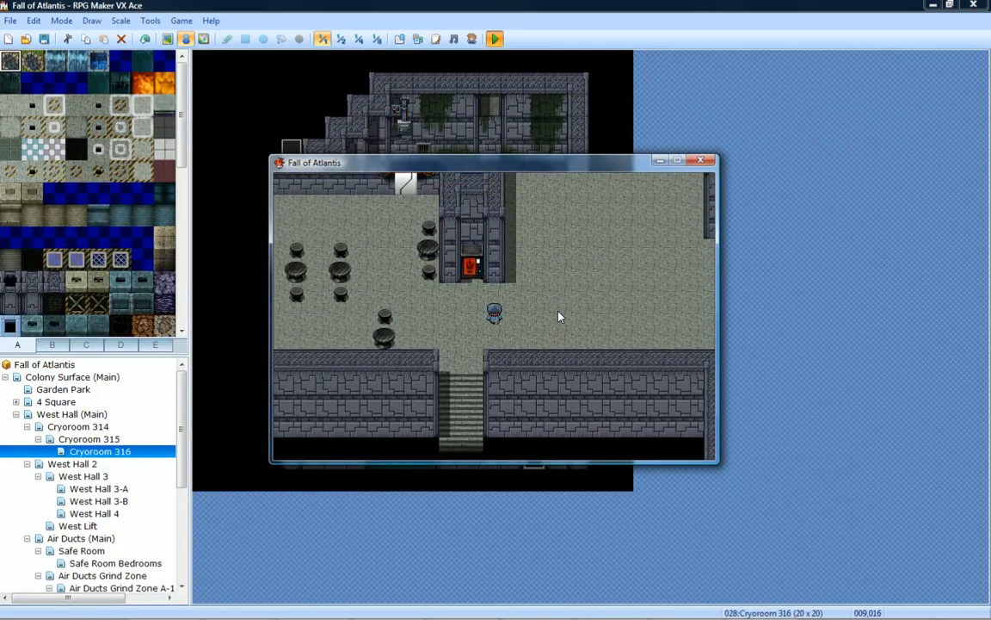
Walk past the red vending machine and enter the restroom with the checkered floor.
key(Down)
key(Left)
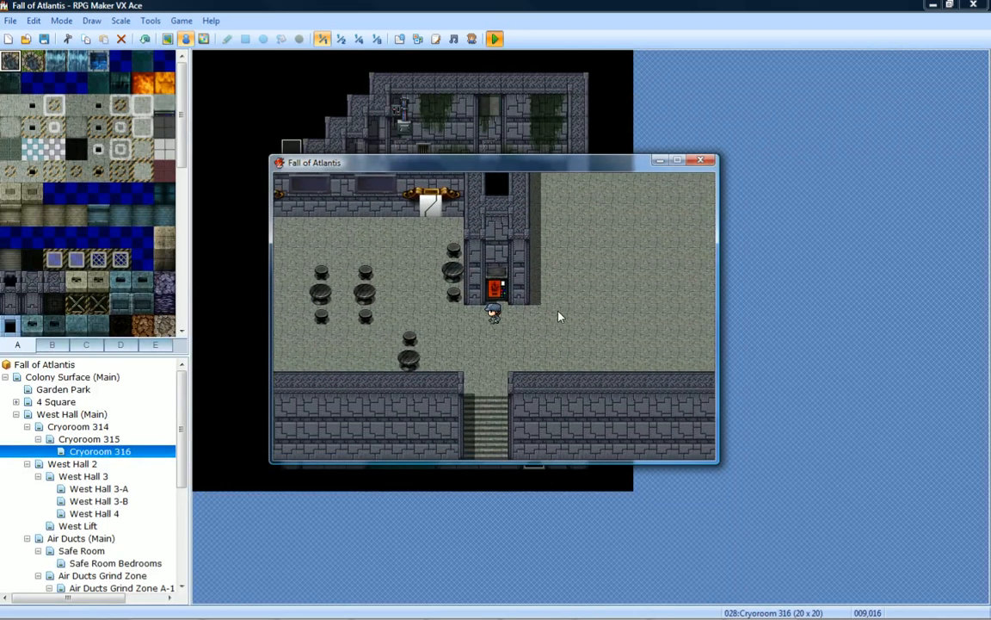
key(Up)
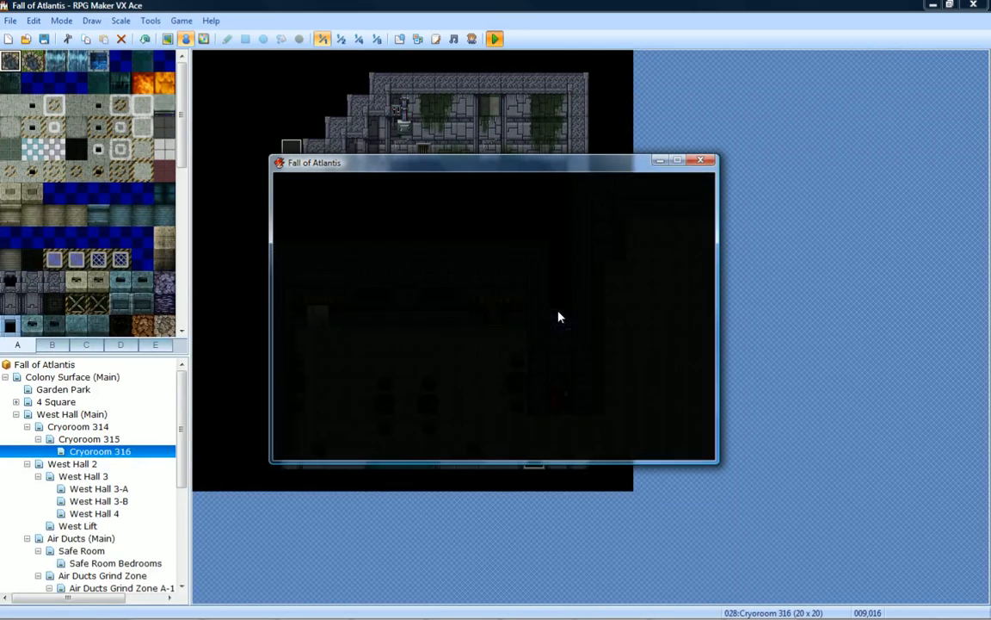
key(Up)
key(Left)
key(Up)
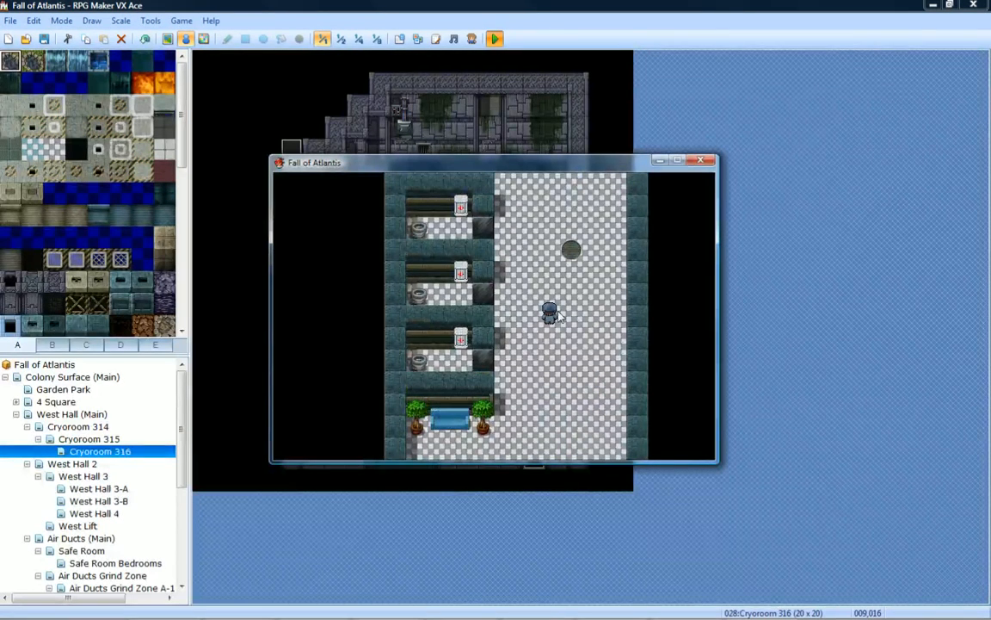
Walk around the restroom floor and test moving in and out beside the lower stalls.
key(Up)
key(Down)
key(Down)
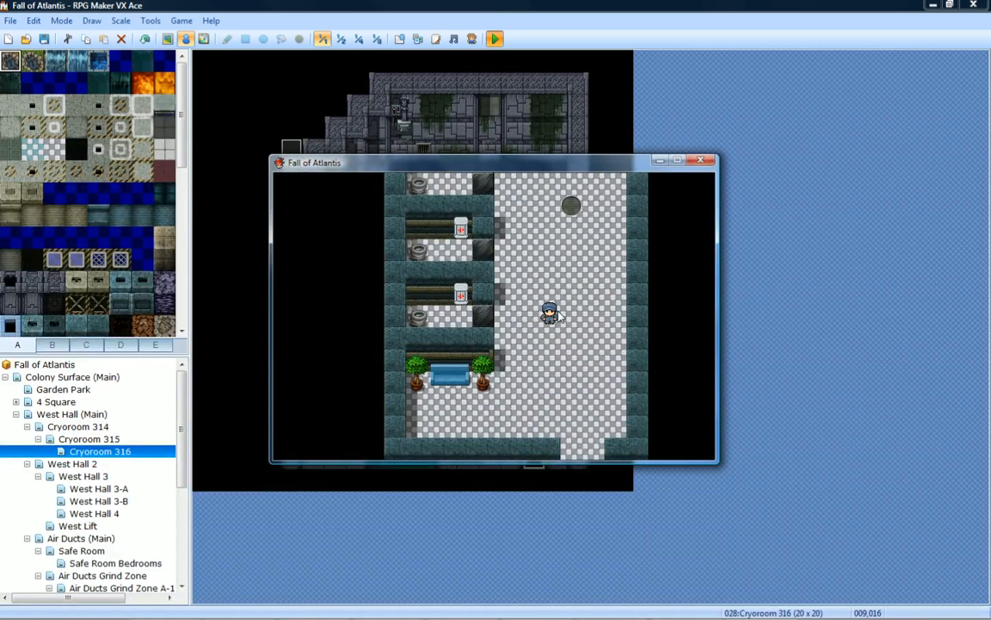
key(Left)
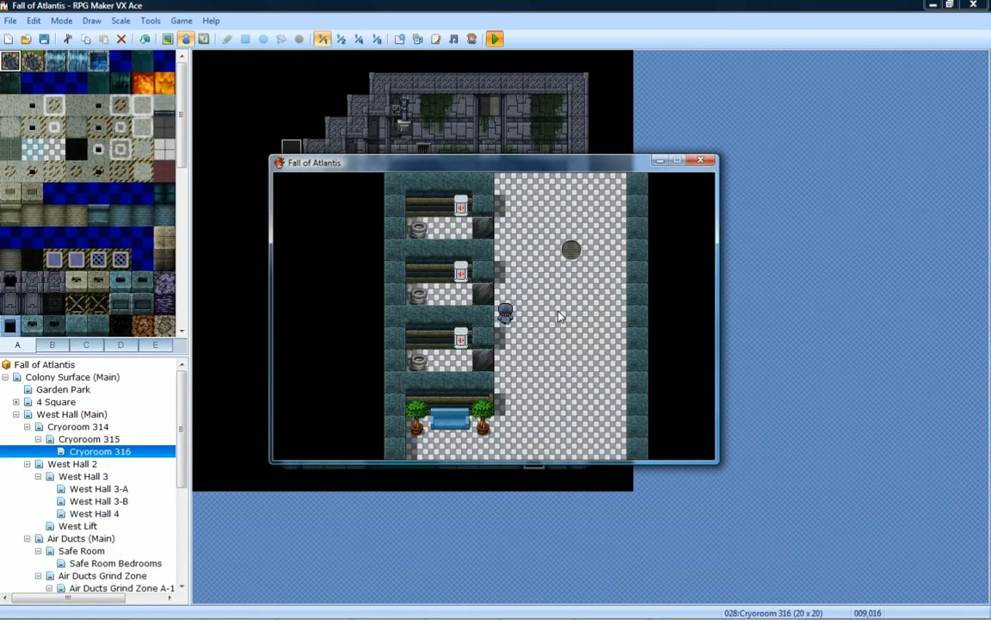
key(Right)
key(Left)
key(Right)
key(Left)
key(Right)
Walk north to the sinks and test moving through the uppermost stall's doorway.
key(Up)
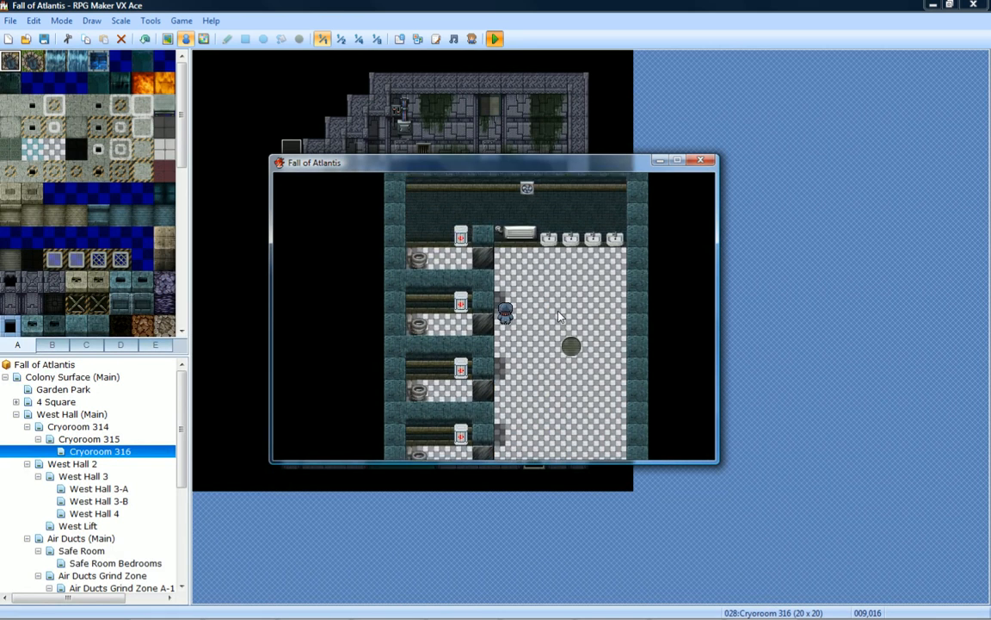
key(Left)
key(Right)
key(Left)
key(Right)
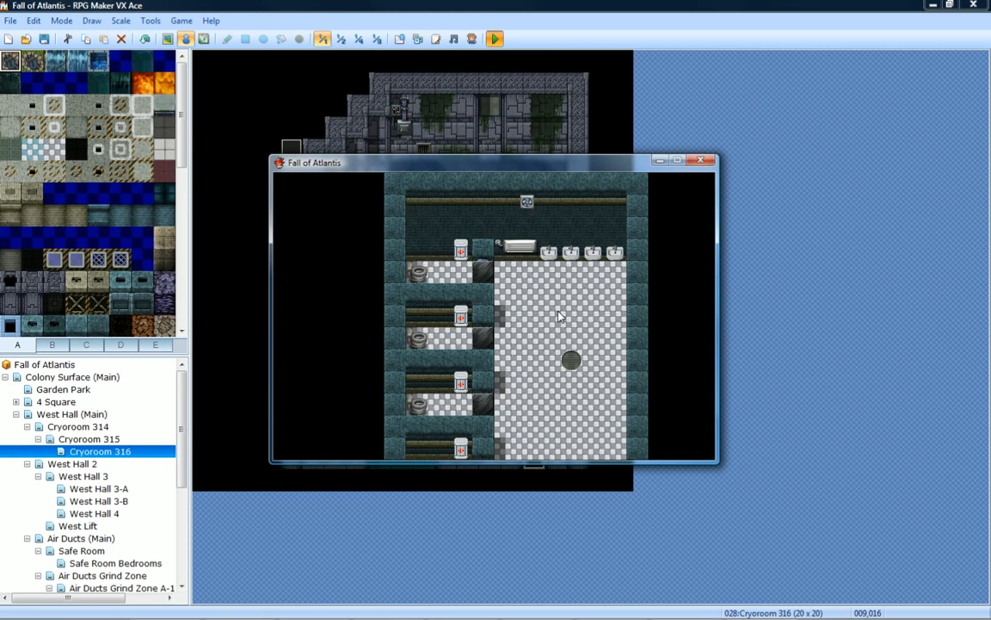
Walk south along the stalls, test the lowest stall's doorway, and return to the open floor.
key(Down)
key(Right)
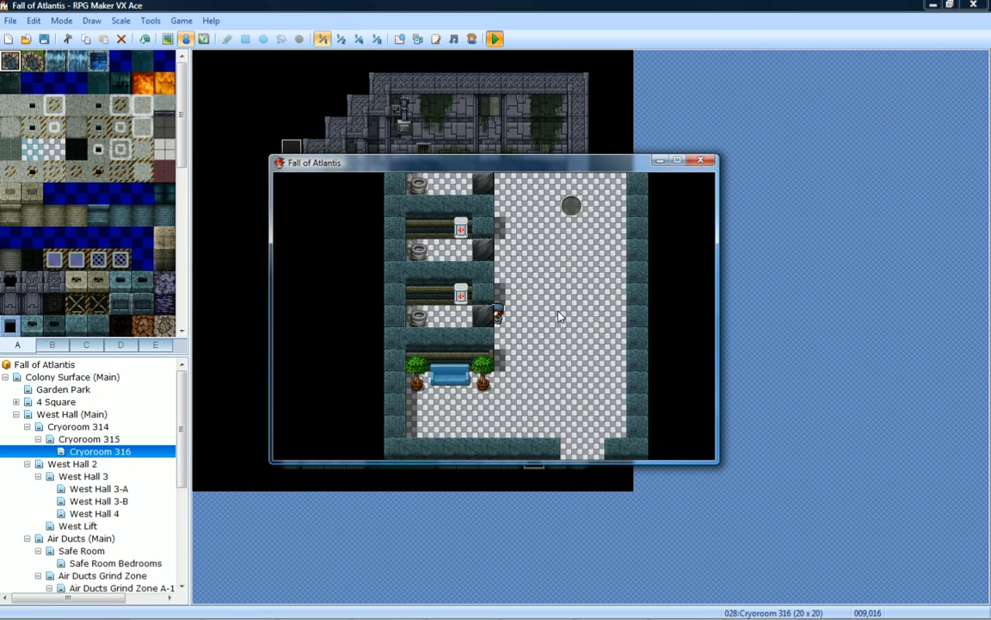
key(Down)
key(Left)
key(Up)
key(Left)
key(Right)
key(Up)
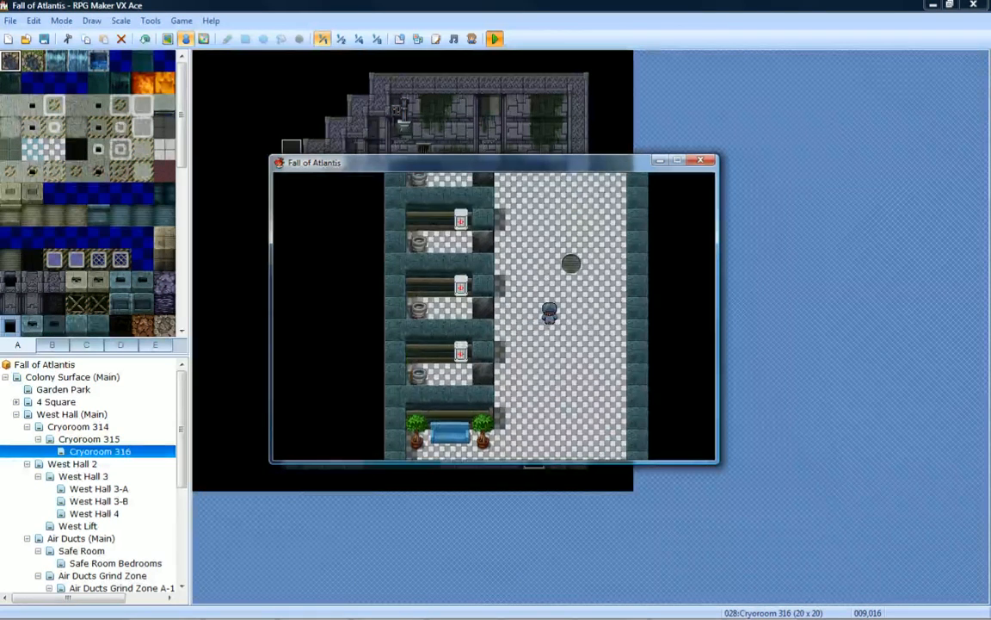
key(Down)
key(Up)
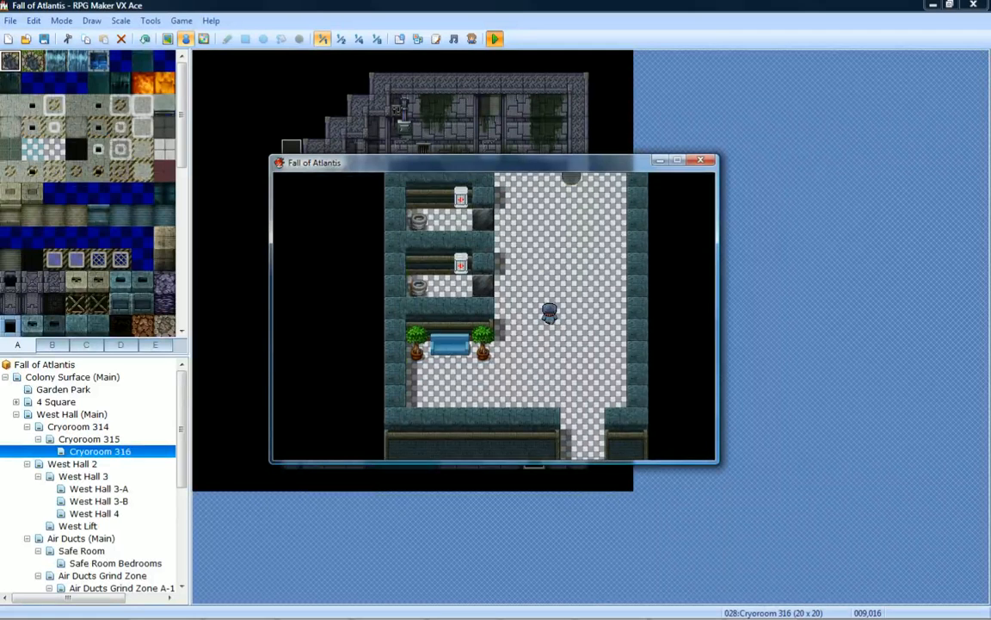
key(Up)
key(Right)
key(Down)
key(Left)
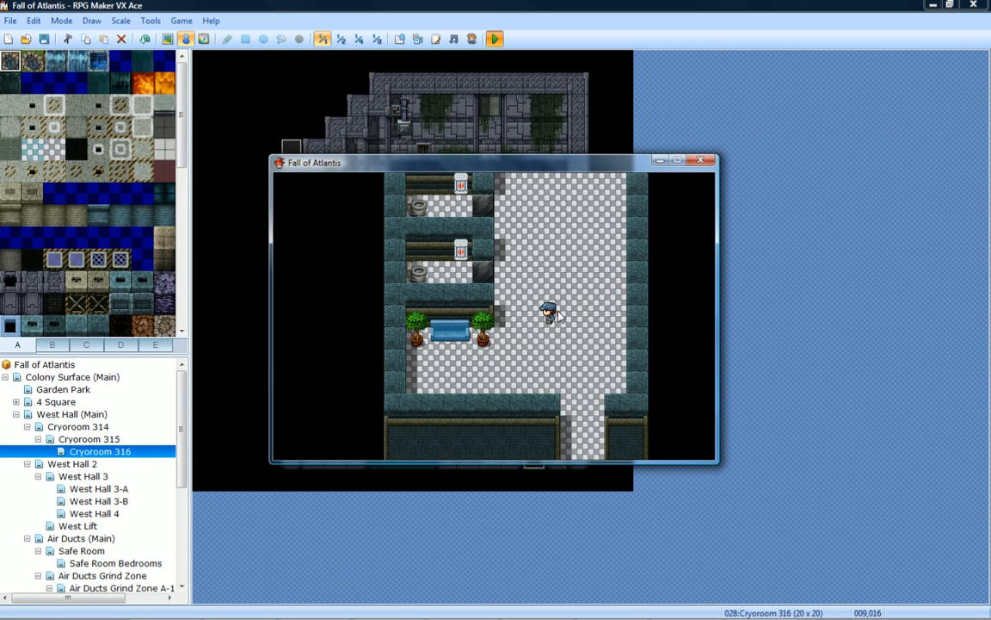
Walk north along the stall row and enter the uppermost restroom stall.
key(Up)
key(Up)
key(Left)
key(Left)
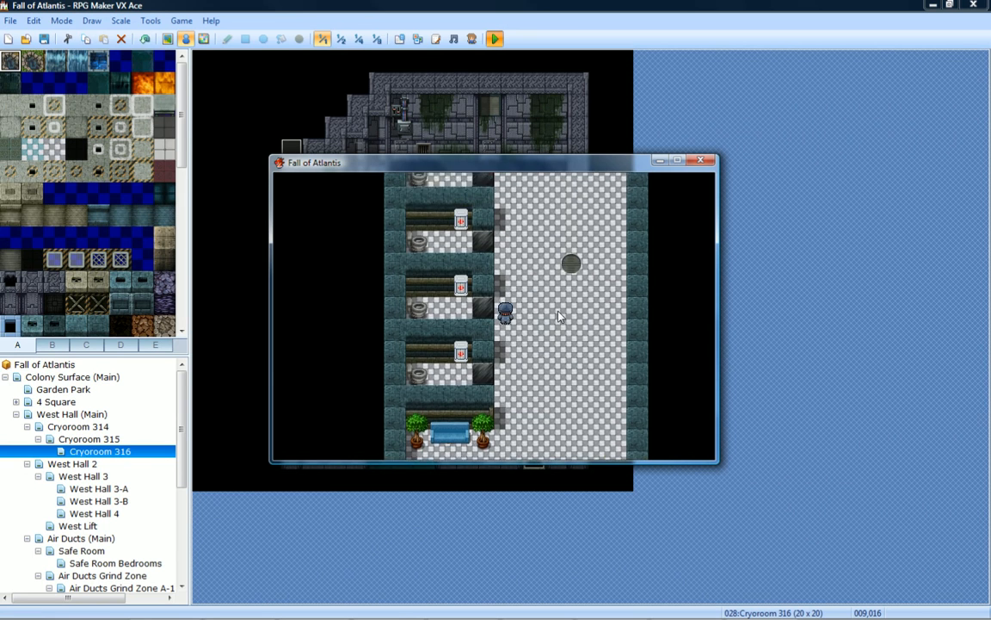
key(Up)
key(Up)
key(Up)
key(Up)
key(Up)
key(Left)
key(Left)
key(Up)
Test the movement limits inside the uppermost stall and step back out onto the restroom floor.
key(Down)
key(Down)
key(Up)
key(Right)
key(Right)
key(Right)
key(Down)
key(Down)
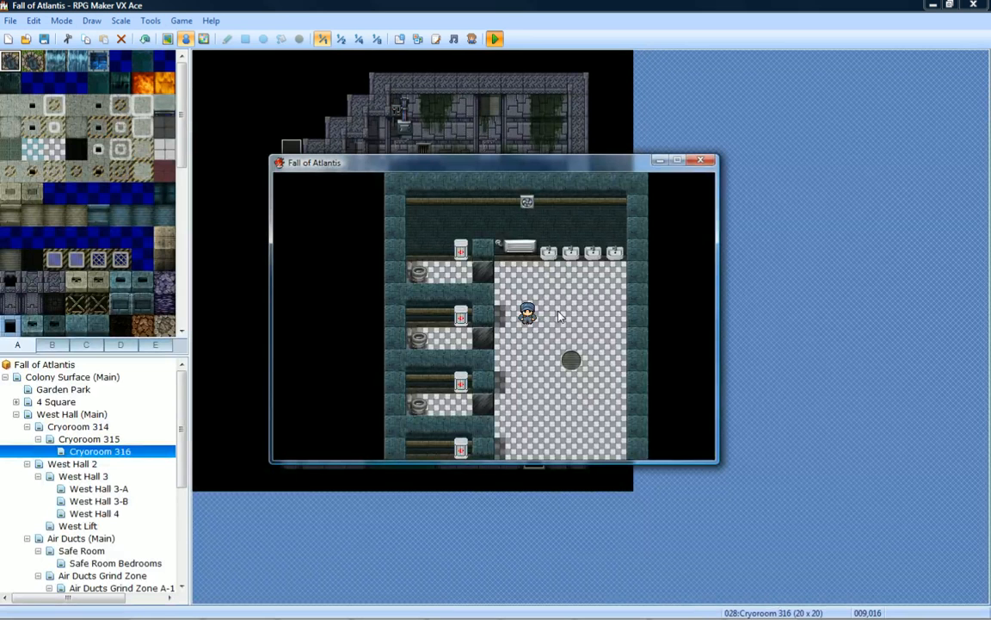
Re-enter the uppermost stall and walk up to its toilet.
key(Up)
key(Up)
key(Left)
key(Left)
key(Left)
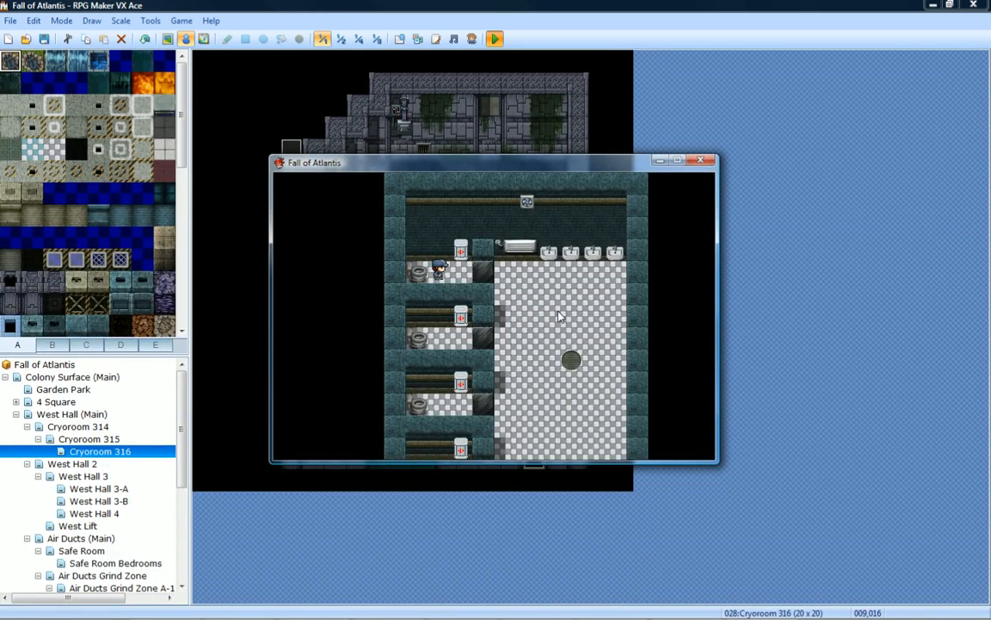
key(Up)
Leave the uppermost stall and walk south across the restroom floor to the level of the lowest stall.
key(Right)
key(Right)
key(Right)
key(Right)
key(Down)
key(Down)
key(Down)
key(Down)
key(Down)
key(Down)
key(Down)
key(Down)
key(Down)
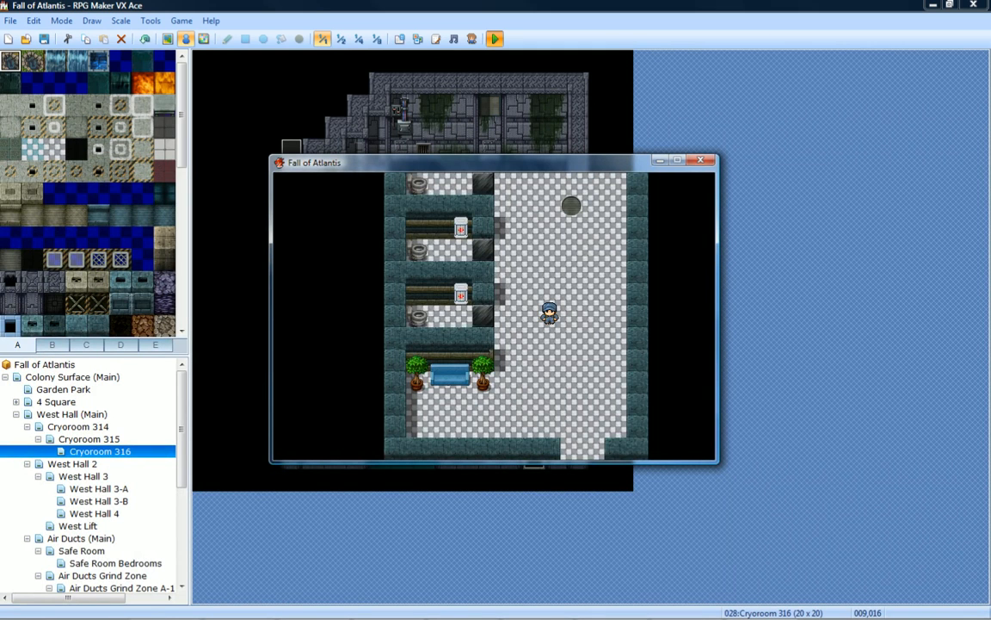
Exit the restroom through its south doorway back into West Hall.
key(Right)
key(Down)
key(Down)
key(Down)
key(Down)
key(Down)
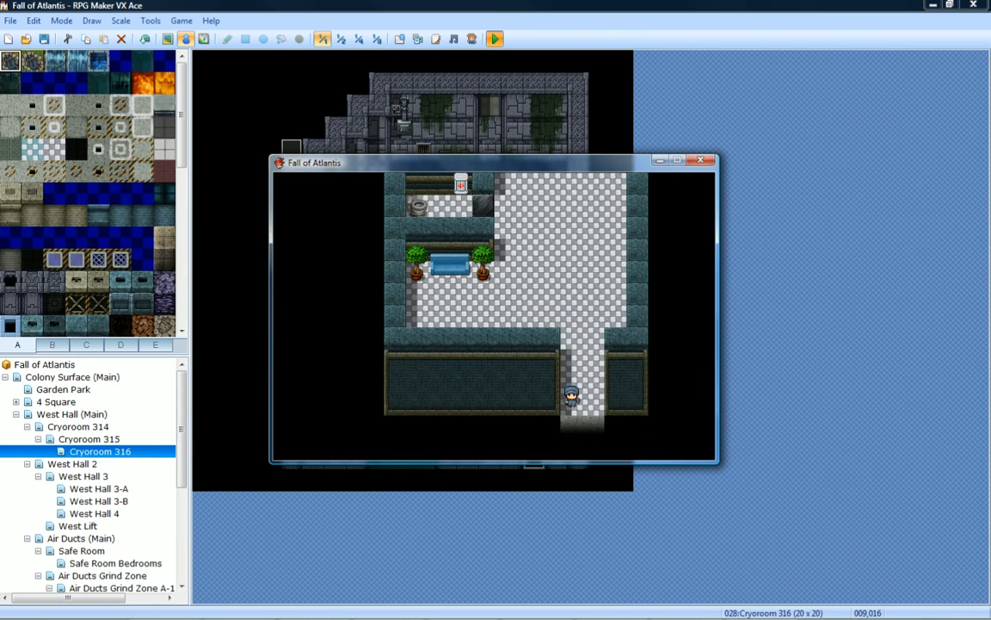
key(Down)
key(Down)
key(Down)
key(Down)
Walk the character east through West Hall to the floor just south of the freestanding pillar.
key(Right)
key(Right)
key(Right)
key(Right)
key(Right)
key(Right)
key(Right)
key(Right)
key(Right)
key(Right)
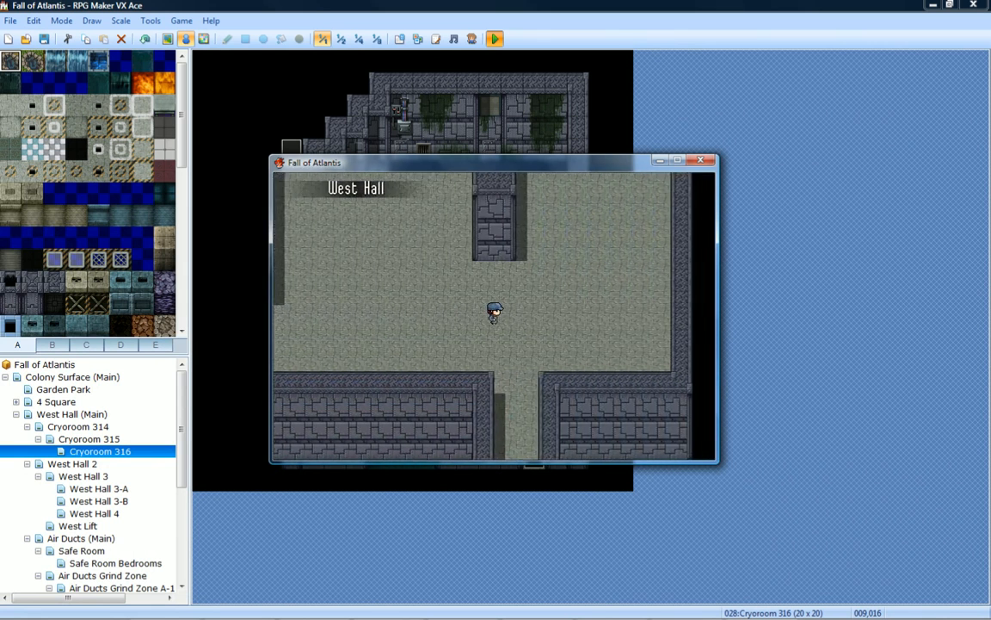
Walk a loop through the open floor around the pillar, ending southeast of it.
key(Up)
key(Up)
key(Up)
key(Up)
key(Left)
key(Left)
key(Left)
key(Left)
key(Down)
key(Down)
key(Down)
key(Down)
key(Right)
key(Right)
key(Right)
key(Right)
key(Right)
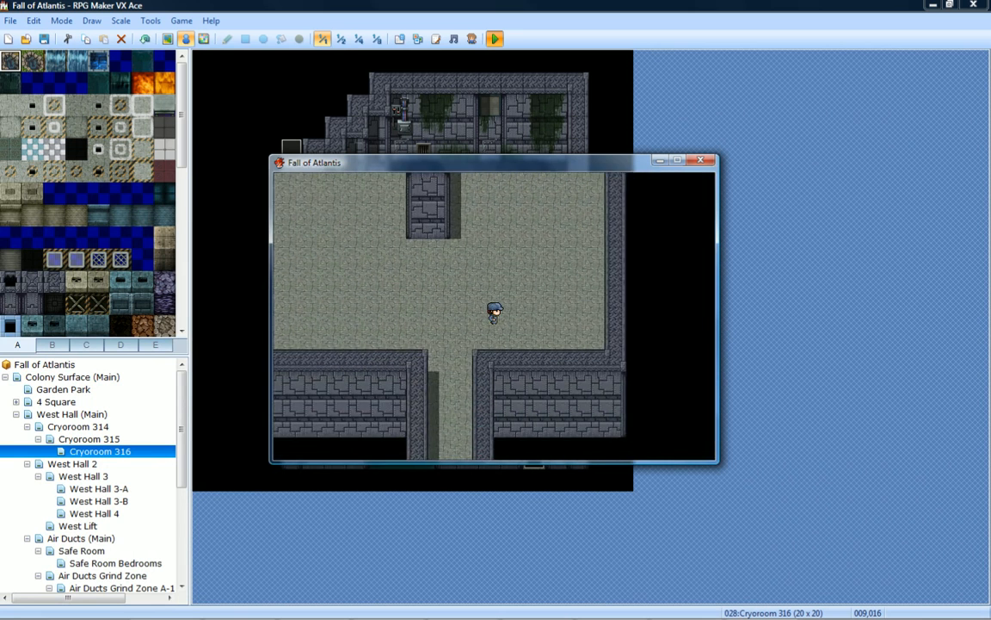
Walk northwest across the hall to the west side of the freestanding pillar.
key(Up)
key(Up)
key(Up)
key(Left)
key(Left)
key(Left)
key(Left)
key(Left)
key(Left)
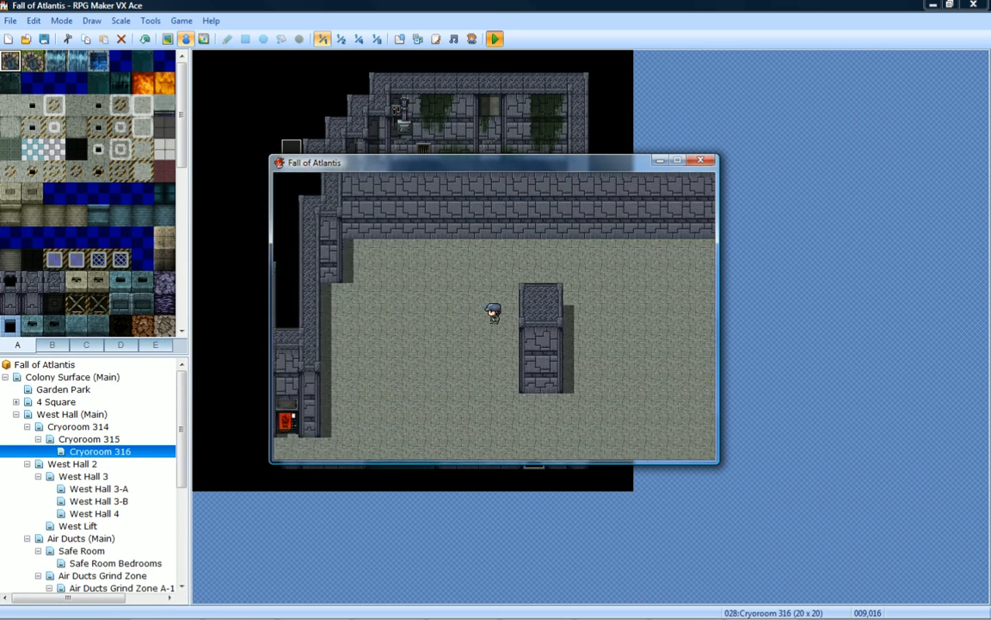
Walk around the north end of the pillar to its east side.
key(Up)
key(Up)
key(Up)
key(Right)
key(Right)
key(Right)
key(Right)
key(Down)
key(Down)
key(Down)
key(Down)
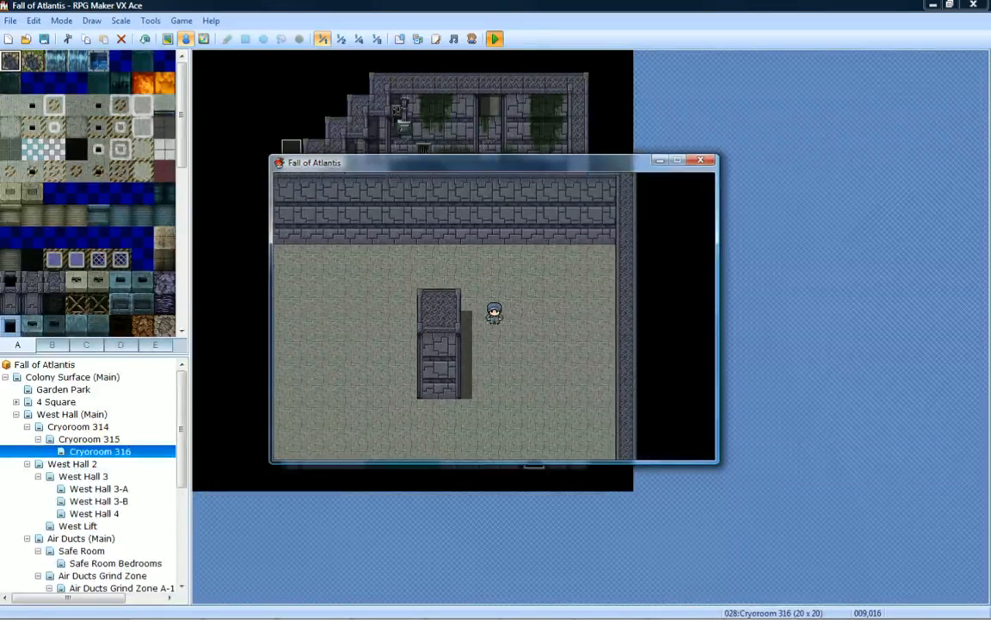
Walk back around the north end of the pillar to the open floor near the red vending machine.
key(Down)
key(Up)
key(Up)
key(Up)
key(Up)
key(Up)
key(Left)
key(Left)
key(Left)
key(Left)
key(Left)
key(Left)
key(Down)
key(Down)
key(Down)
key(Down)
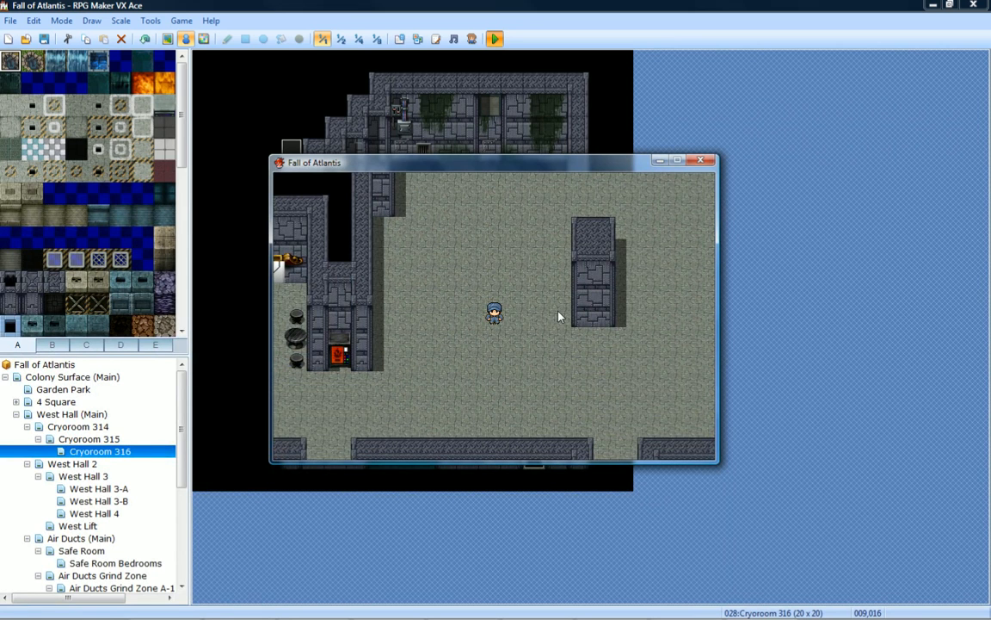
Walk south out of the hall through the narrow south corridor into the wide room of the next map.
key(Down)
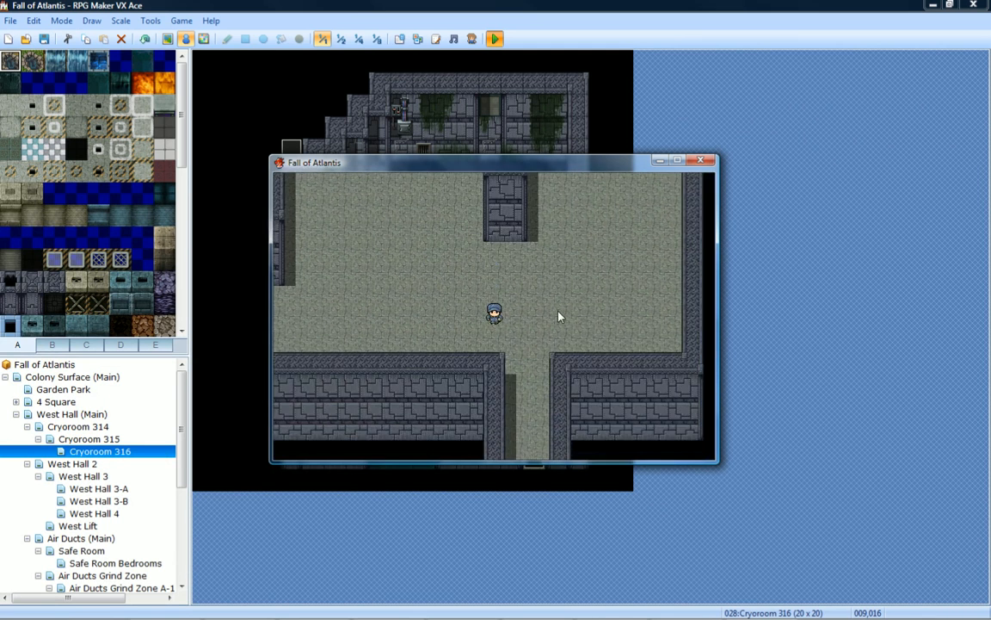
key(Down)
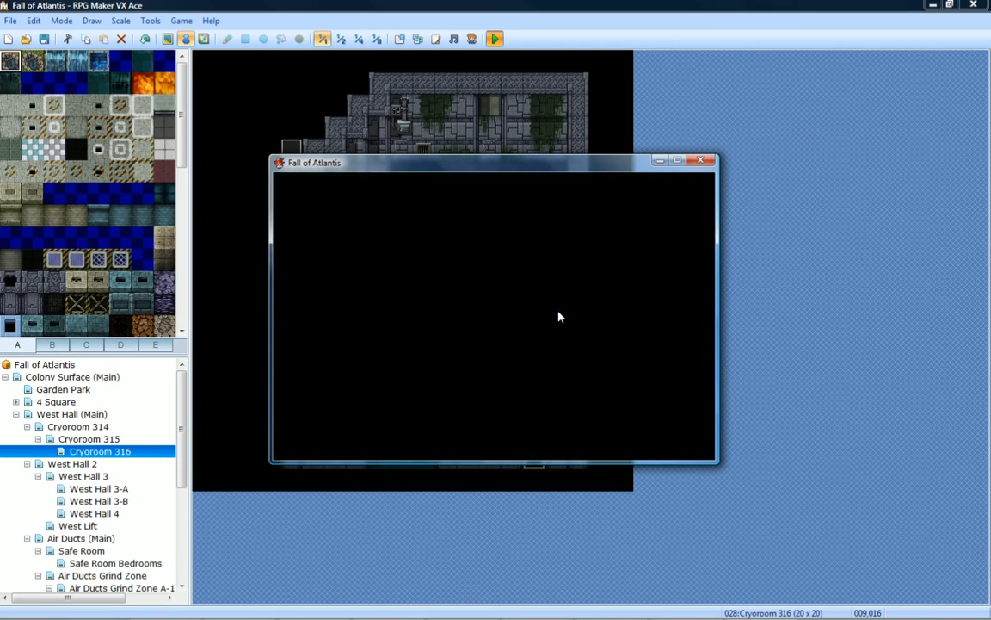
key(Down)
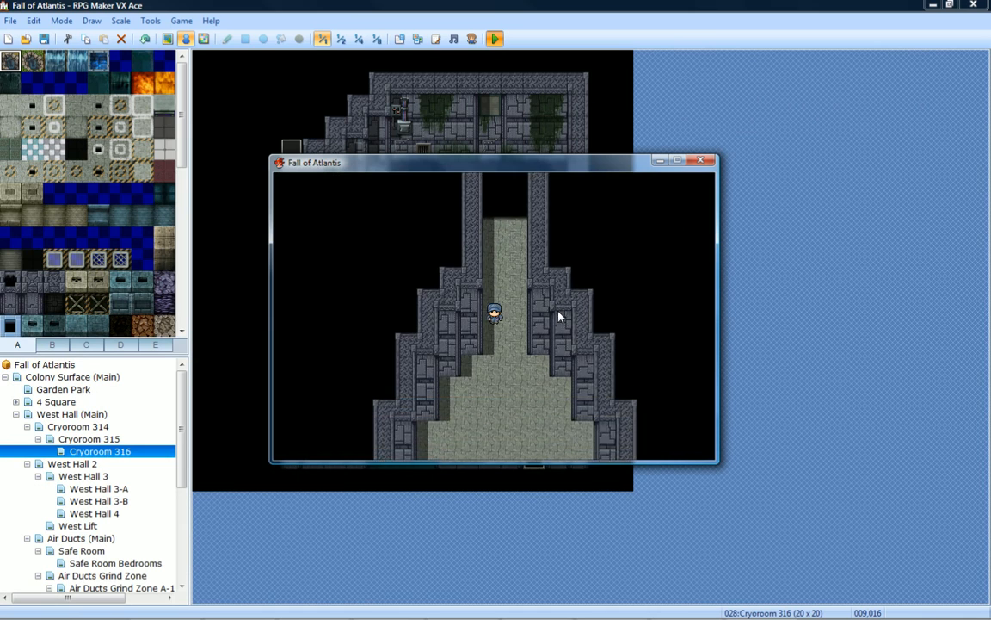
key(Down)
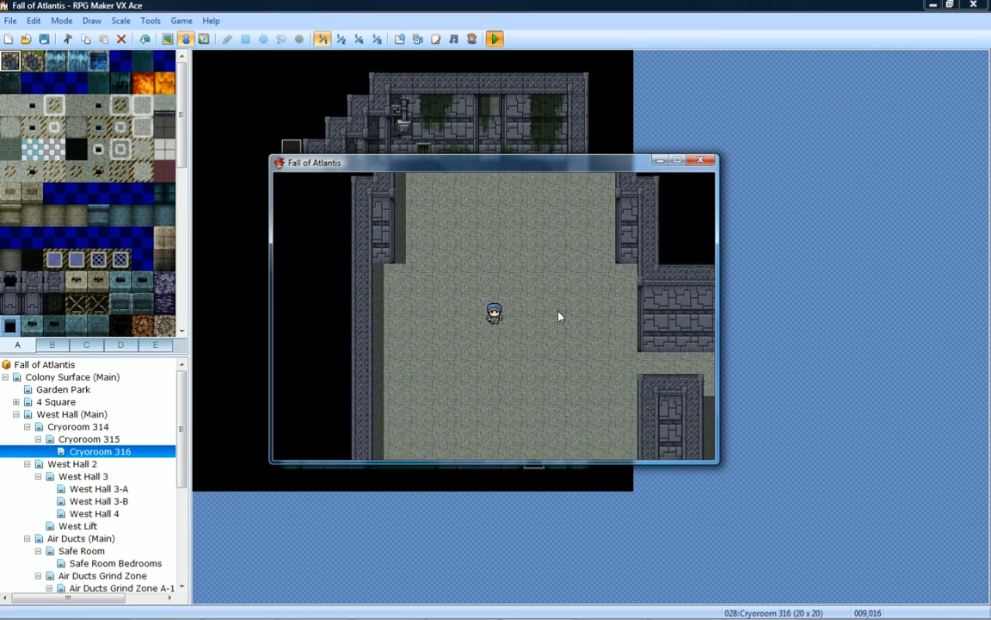
Walk east past the narrow passage between the twin walls into the adjoining east room.
key(Right)
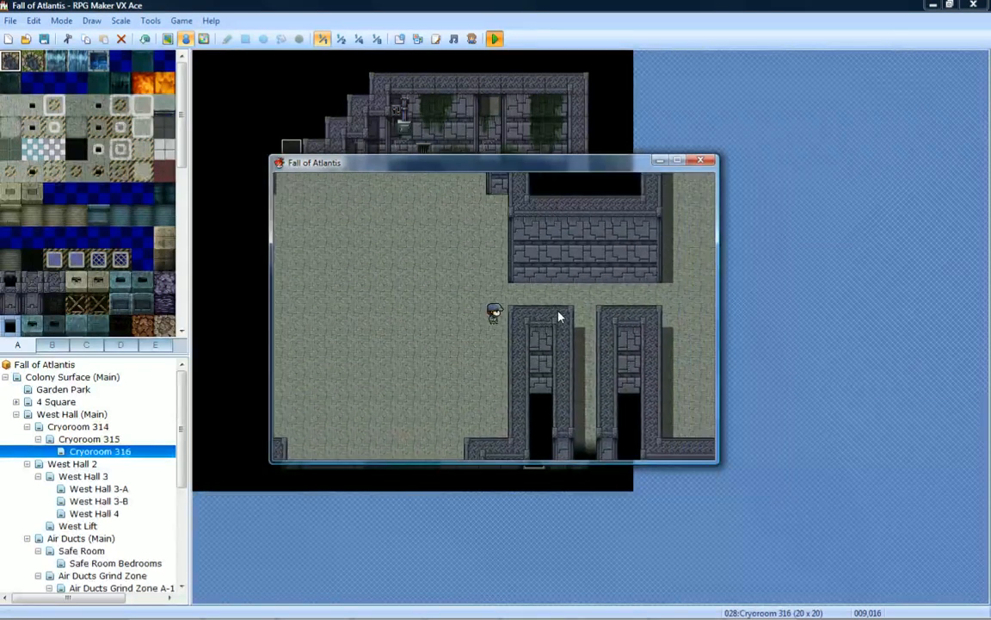
key(Down)
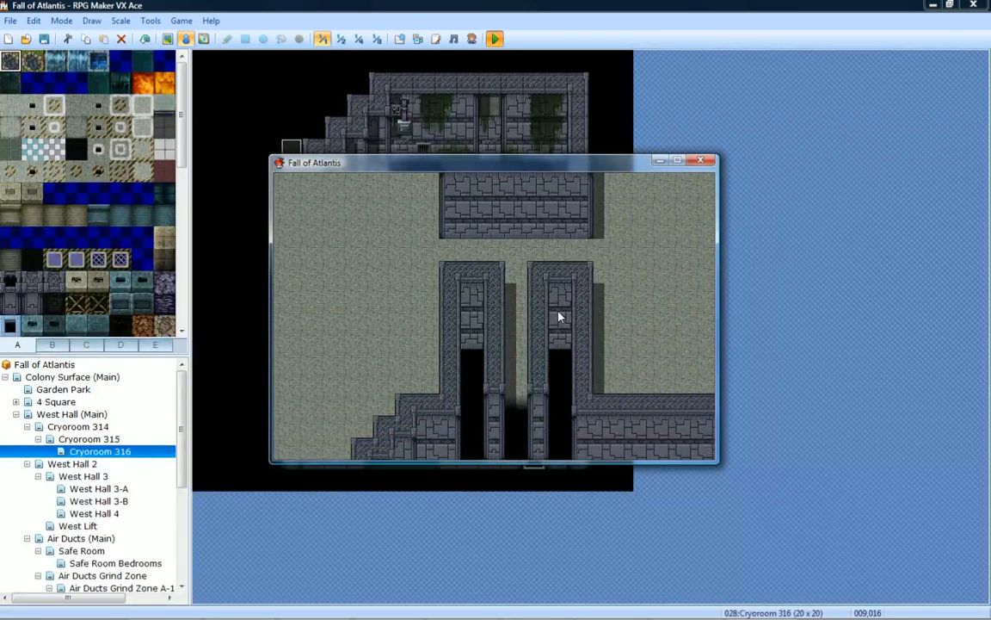
key(Right)
key(Up)
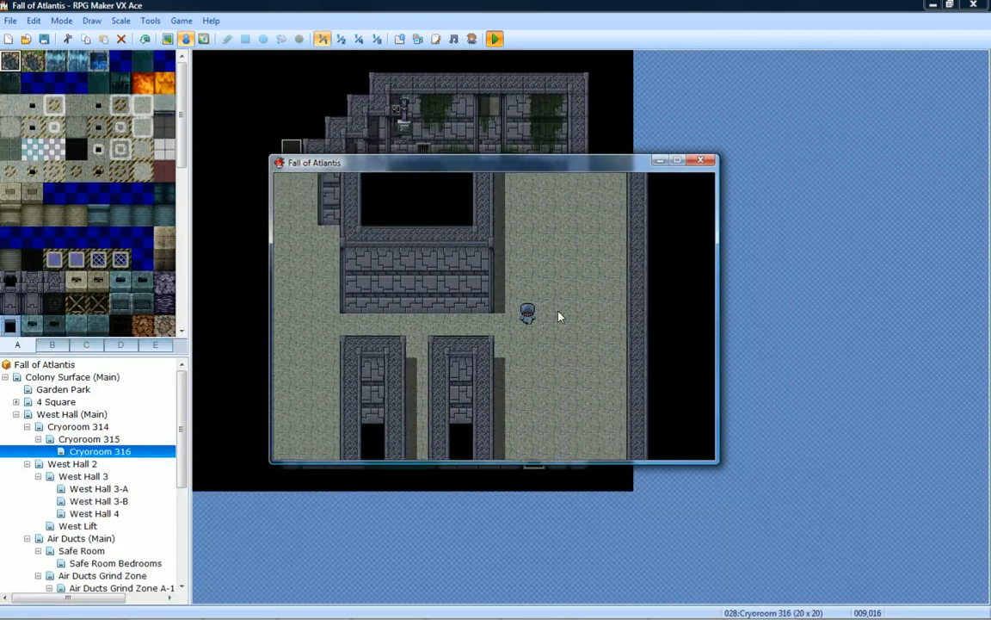
Walk back west and go south down the narrow passage between the twin walls to its dark end.
key(Left)
key(Down)
key(Left)
key(Down)
key(Down)
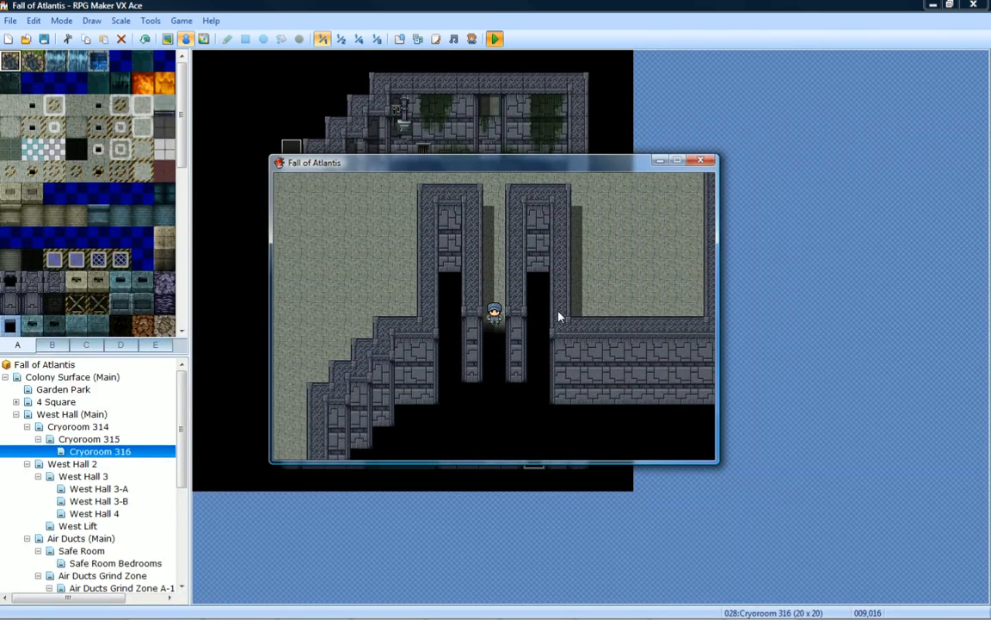
key(Down)
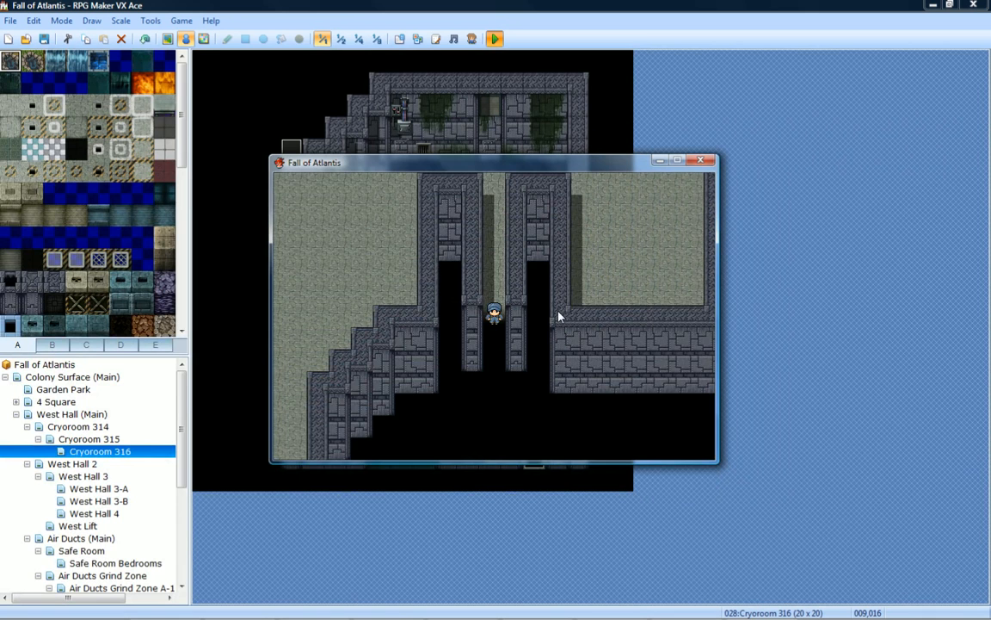
Leave the narrow passage and walk west, then south into the lower part of the wide room.
key(Up)
key(Left)
key(Left)
key(Down)
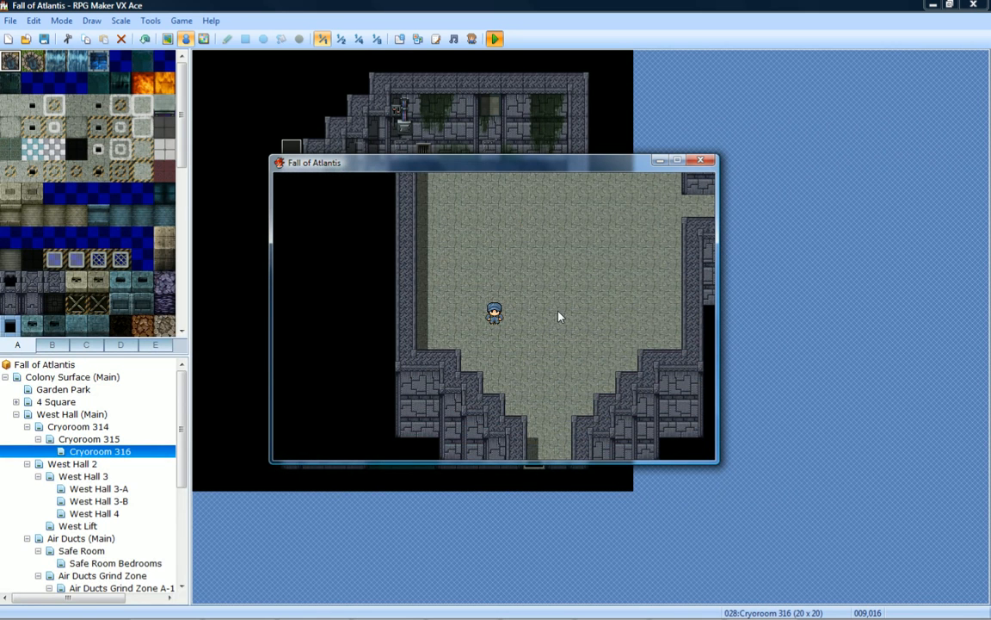
Walk back east across the wide room and enter the narrow passage between the twin walls again.
key(Right)
key(Up)
key(Right)
key(Down)
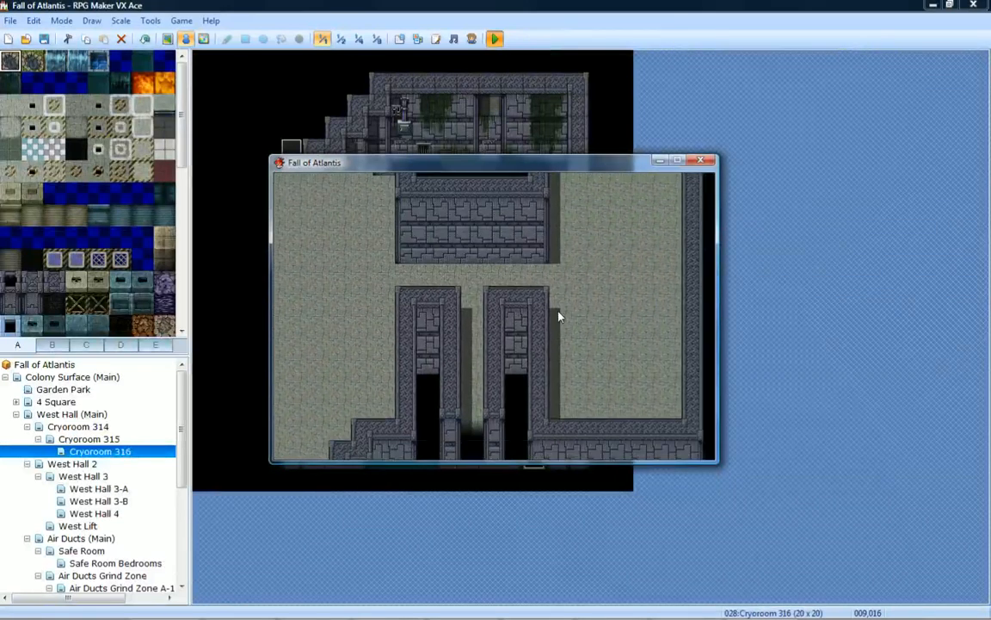
Pace repeatedly north and south in the narrow passage to check movement at its dark south end.
key(Up)
key(Down)
key(Up)
key(Down)
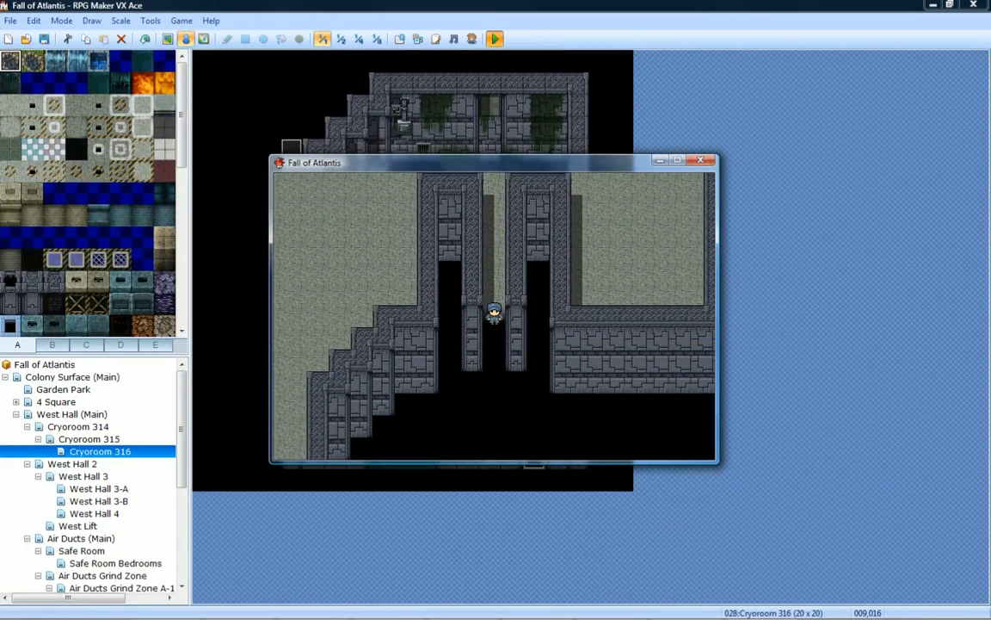
key(Up)
key(Down)
key(Up)
key(Down)
key(Up)
key(Down)
key(Up)
key(Down)
Exit the narrow passage northward and walk west to the funnel-shaped south end of the wide room.
key(Up)
key(Left)
key(Left)
key(Down)
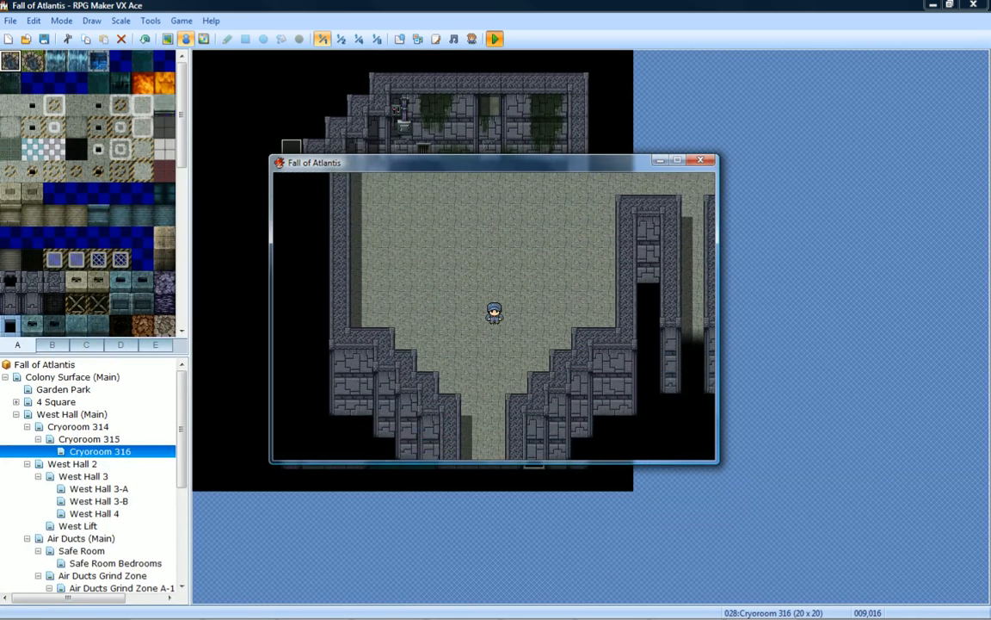
Walk south through the funnel corridor into the next map and along the west side of the starry floor opening.
key(Down)
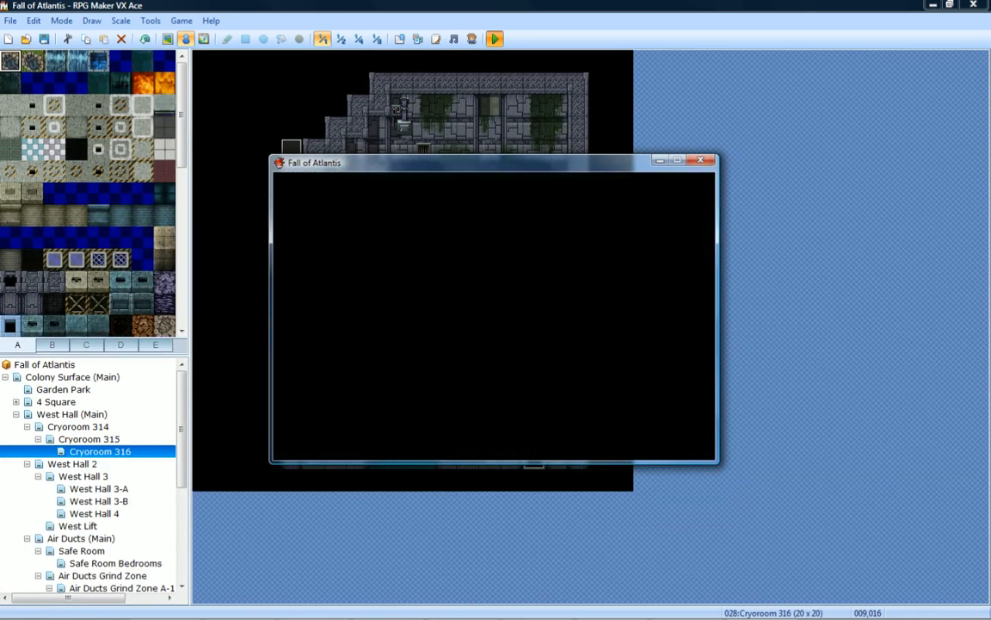
key(Down)
key(Left)
key(Down)
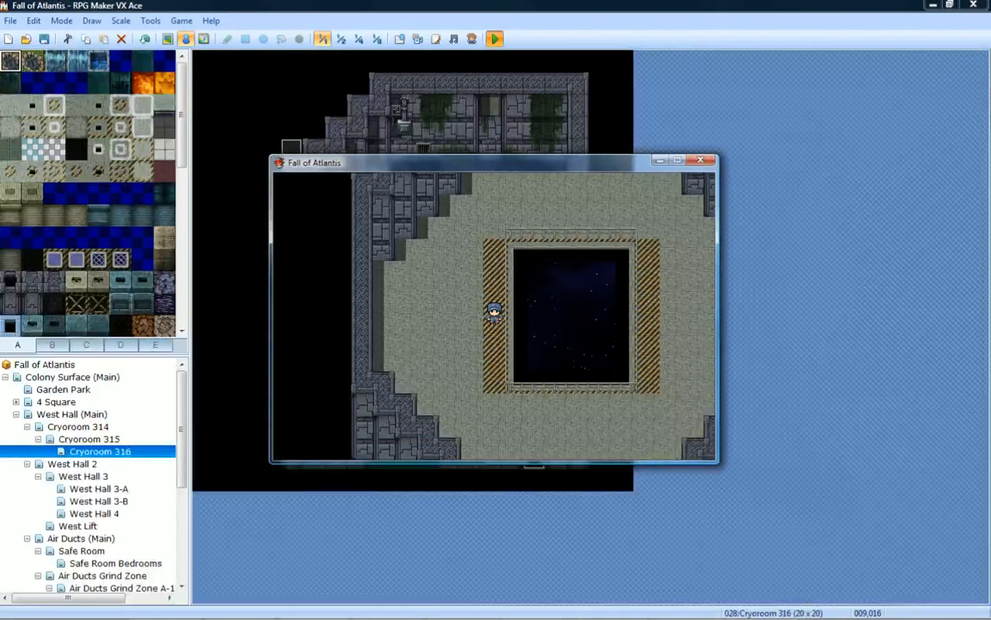
Walk north away from the starry opening, back through the corridor into the wide room.
key(Up)
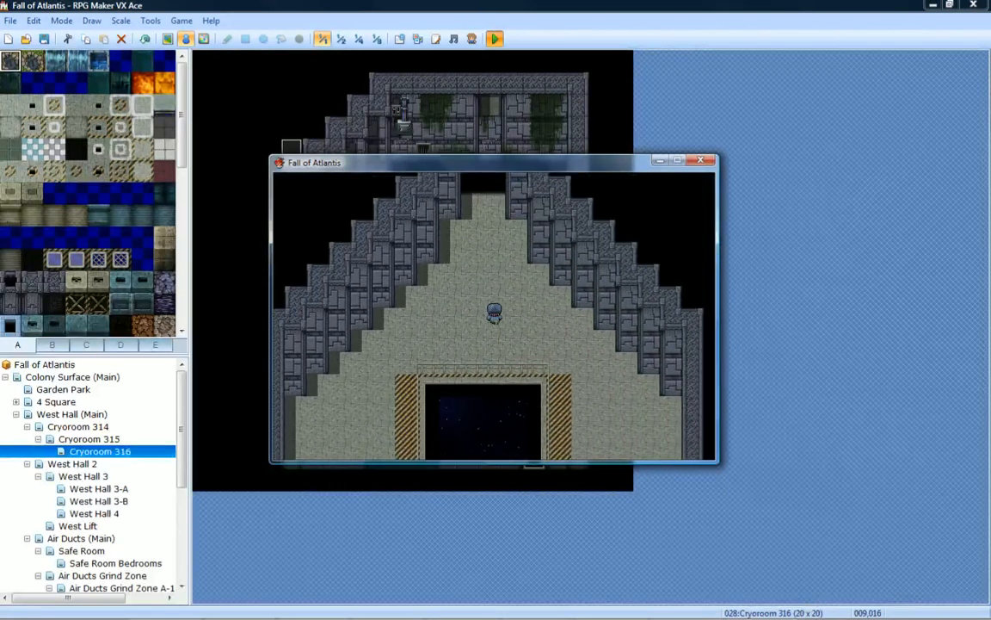
key(Up)
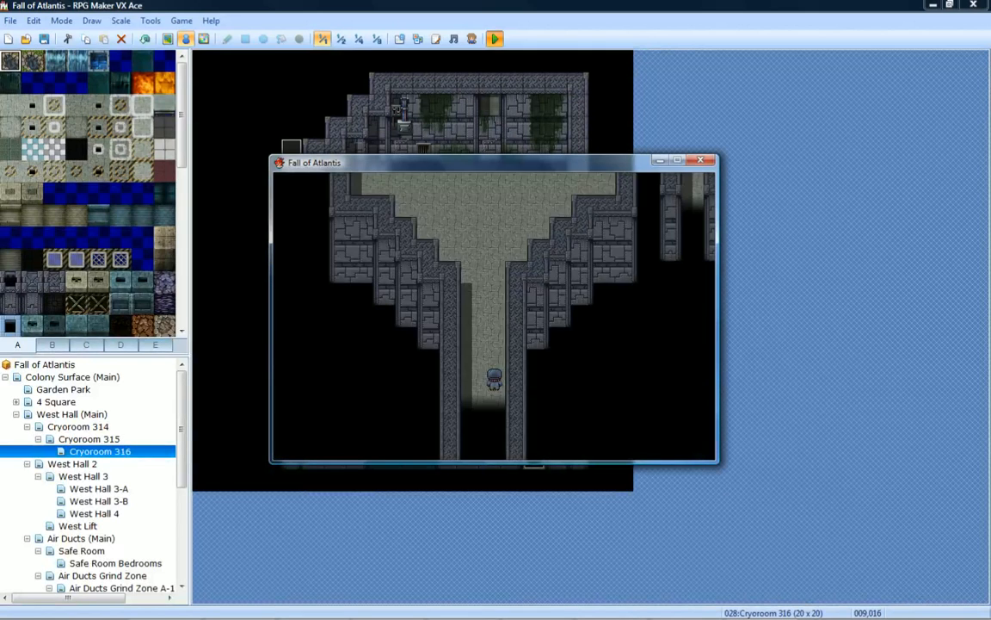
key(Up)
key(Up)
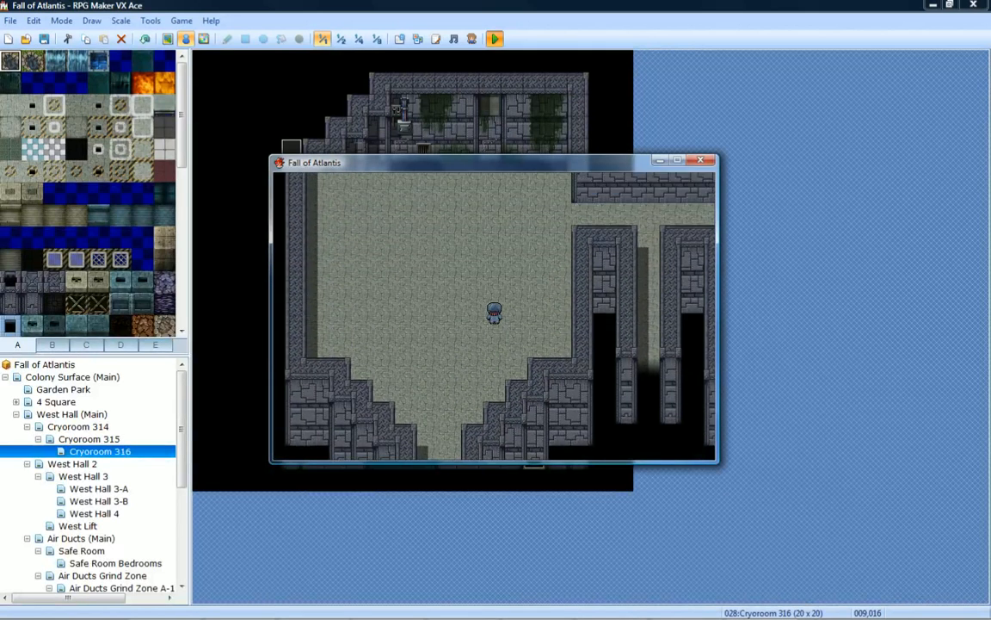
Walk from the wide room east to the narrow passage and head south inside it.
key(Right)
key(Up)
key(Right)
key(Down)
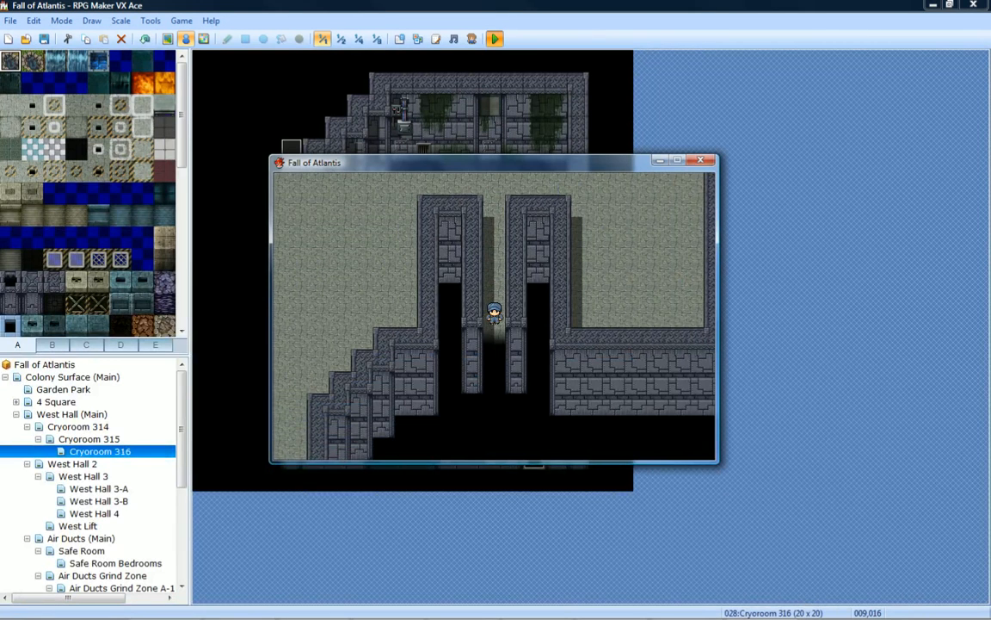
Return from the narrow passage to the wide room, moving north and south across its west floor.
key(Up)
key(Left)
key(Up)
key(Down)
key(Down)
key(Up)
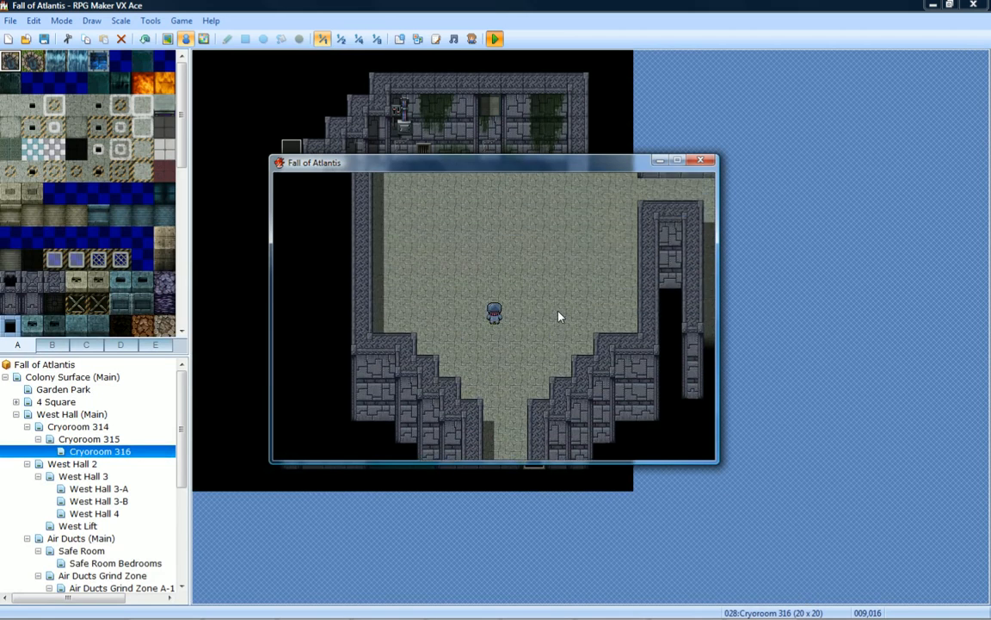
Walk north through the tapering corridor into the West Hall and up to the stairs near the red vending machine.
key(Up)
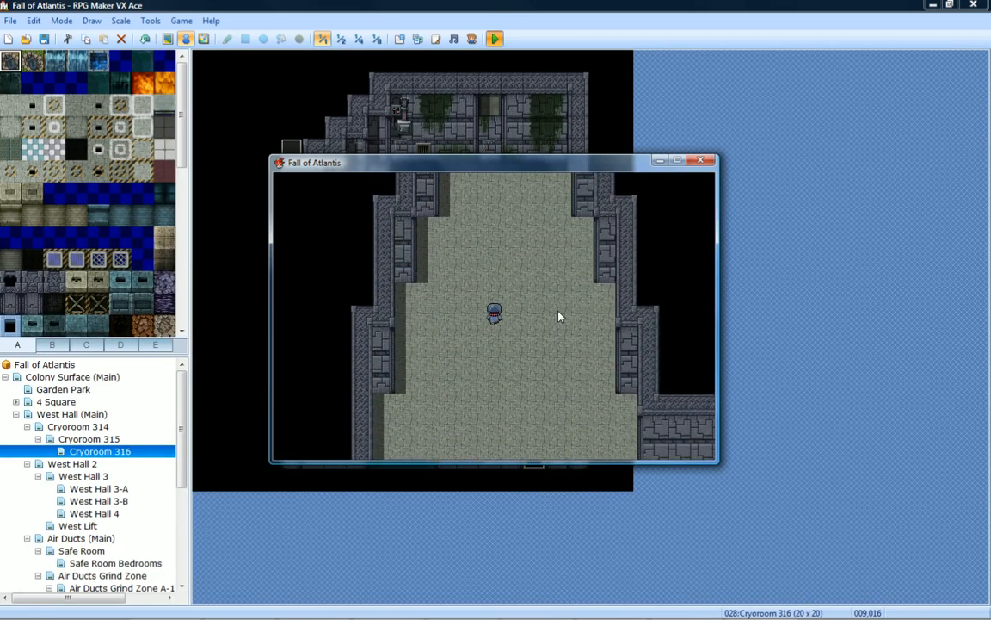
key(Up)
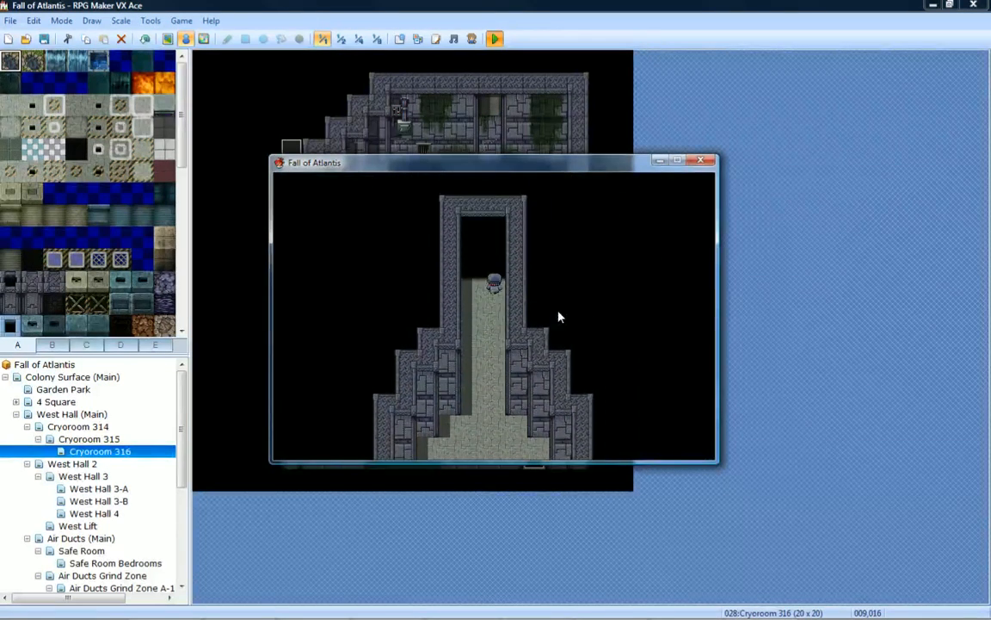
key(Up)
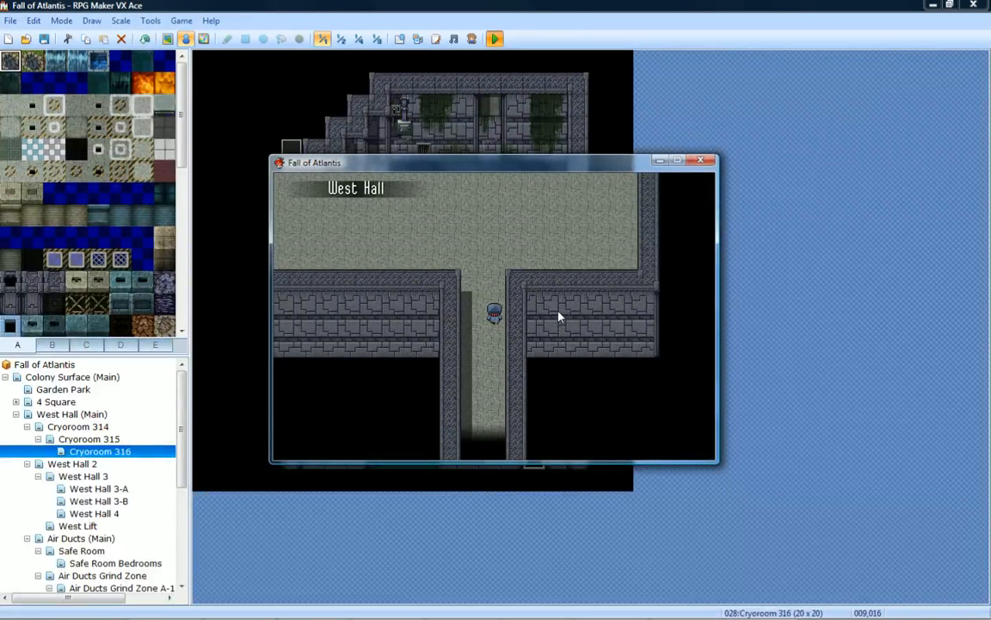
key(Up)
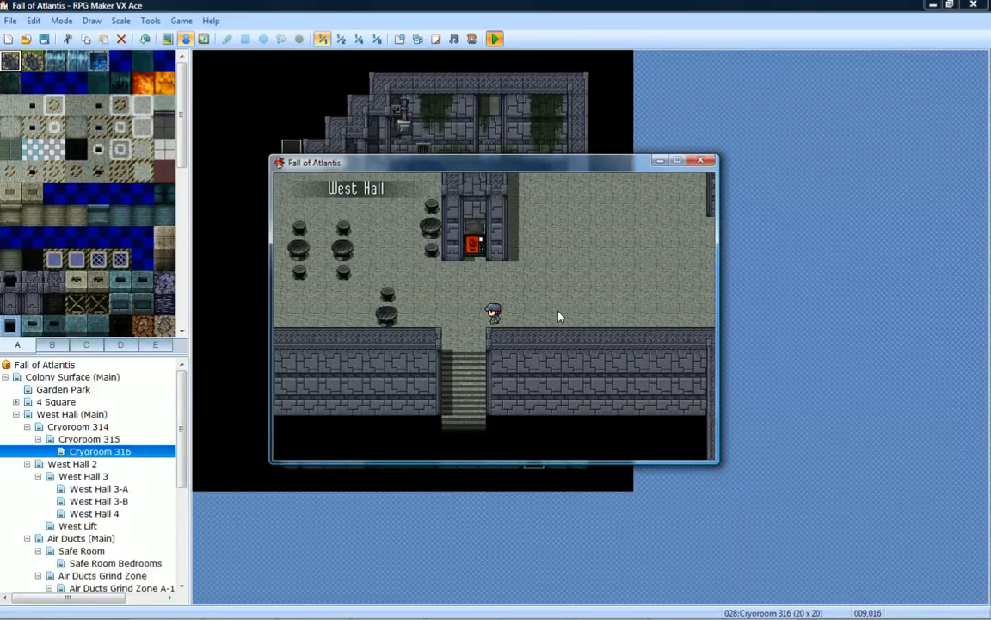
Descend the stairs beside the dining tables and walk to the north end of the freestanding pillar.
key(Down)
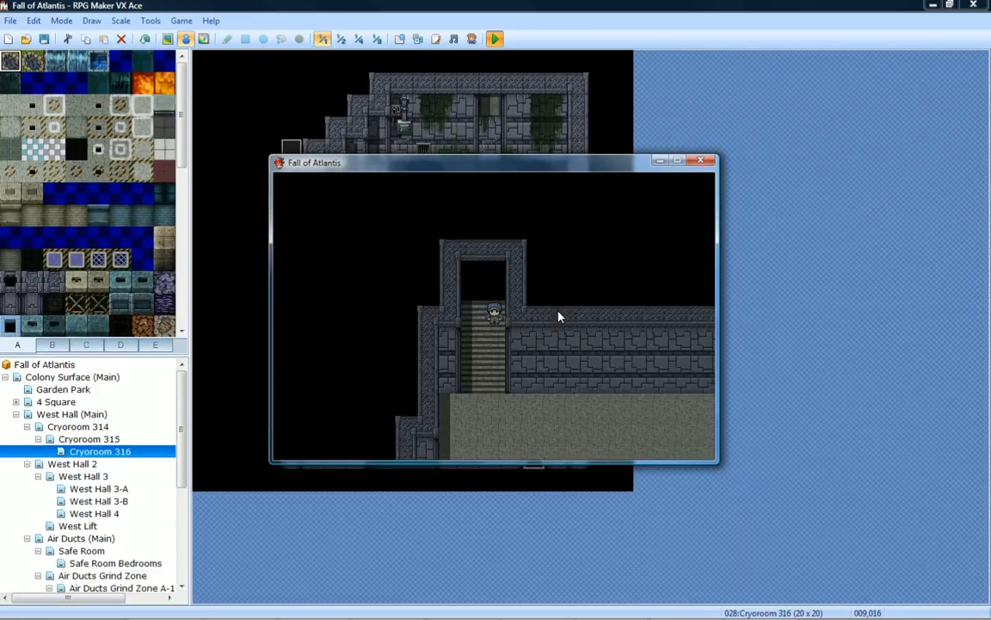
key(Down)
key(Right)
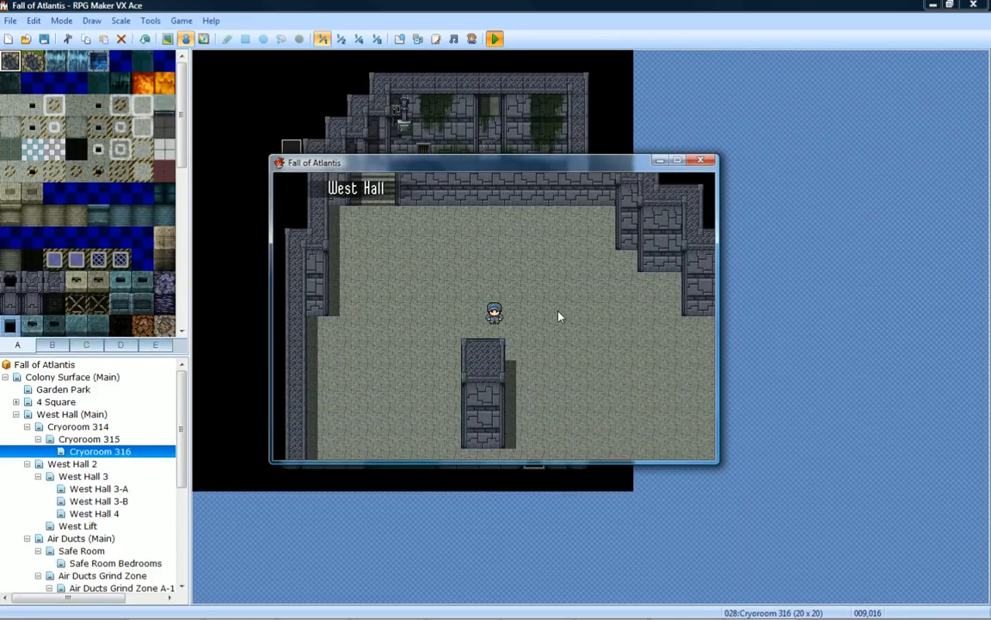
Walk east from the pillar along the long corridor, past the red-lit door toward the blue-lit doors.
key(Right)
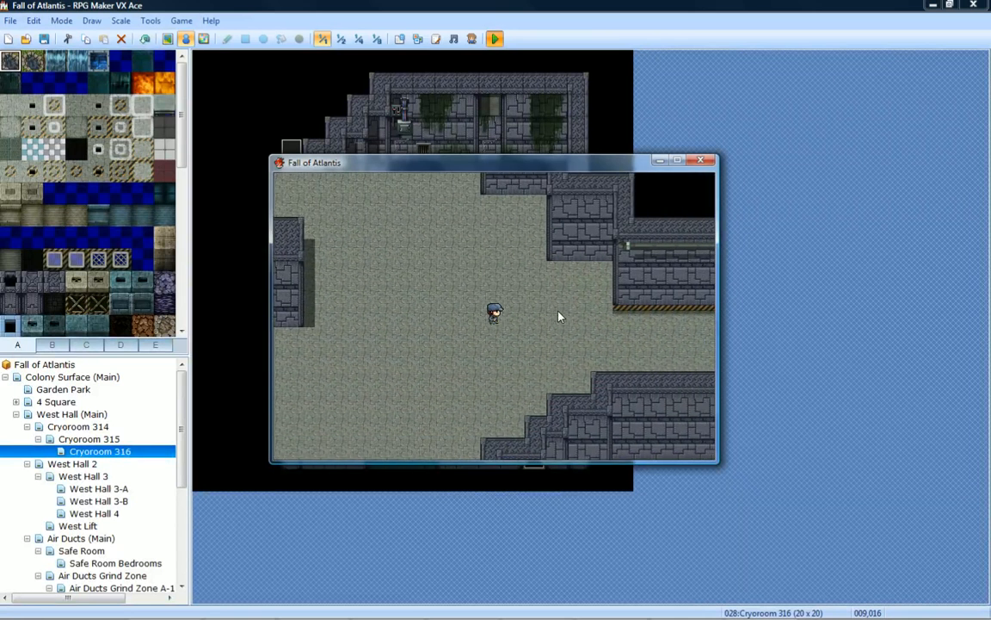
key(Right)
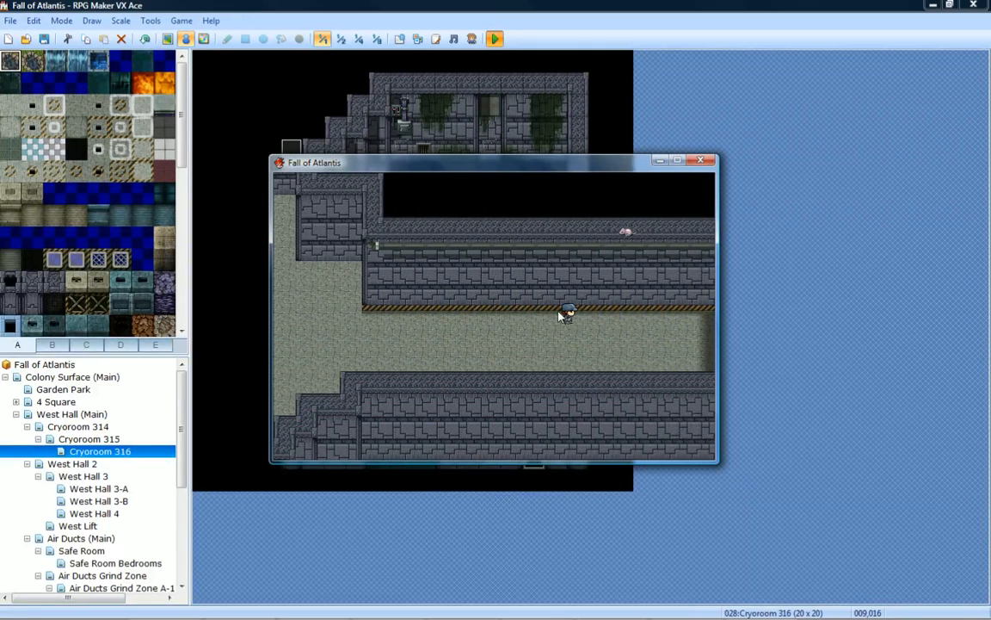
key(Right)
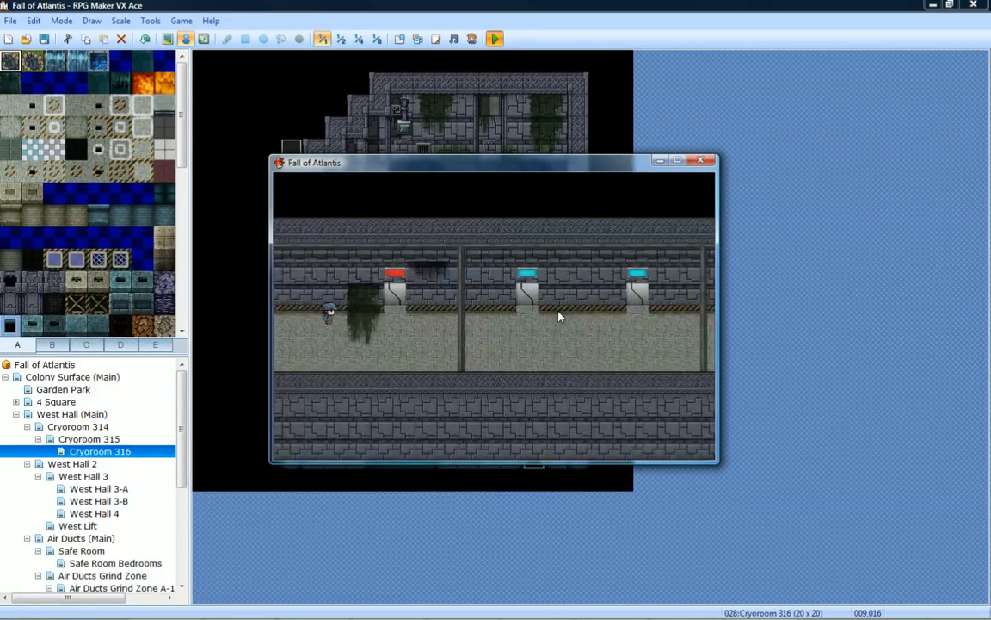
key(Right)
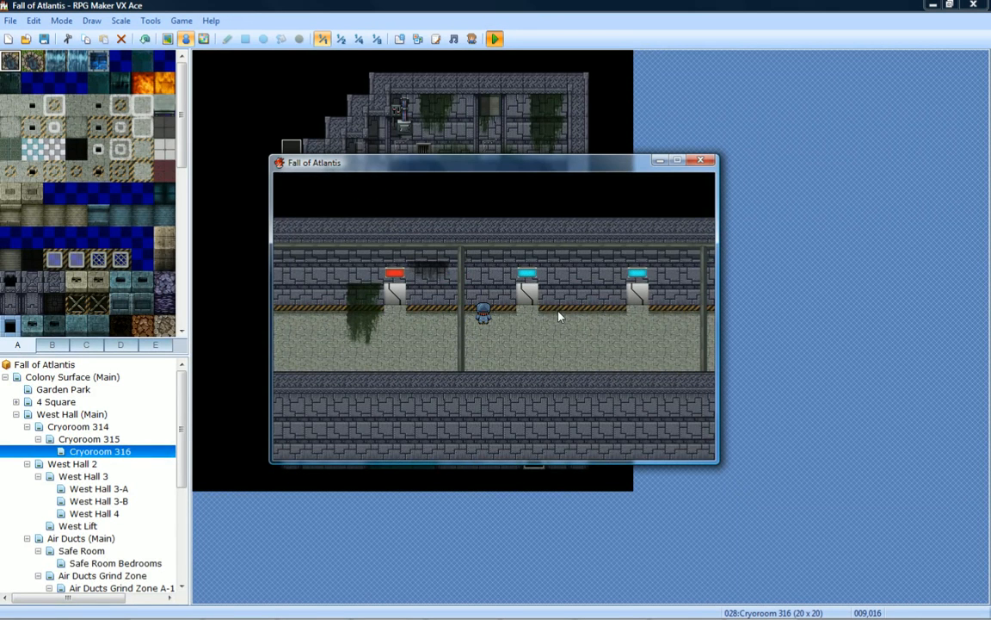
Continue east to the end of the corridor and north to the area between the vending machines and tables.
key(Down)
key(Right)
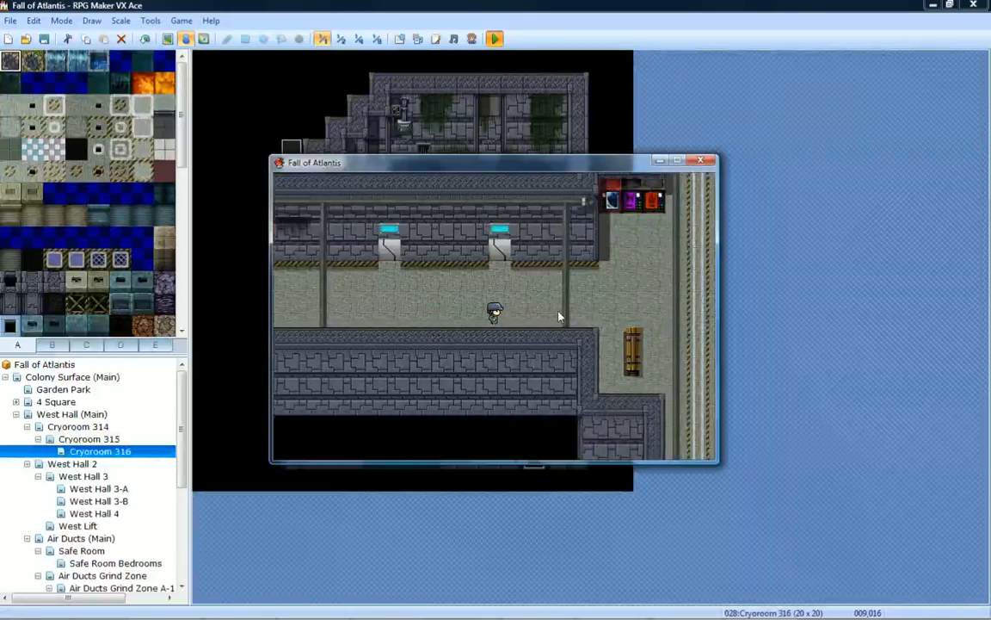
key(Right)
key(Up)
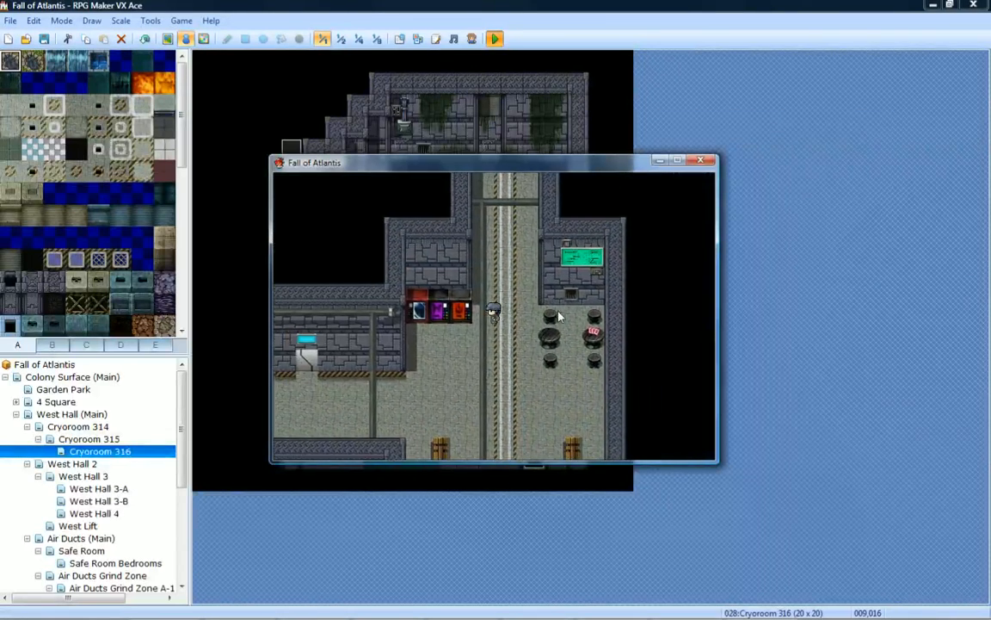
Return west along the corridor, enter Cryoroom 314 and walk up to the lockers on the north wall.
key(Down)
key(Left)
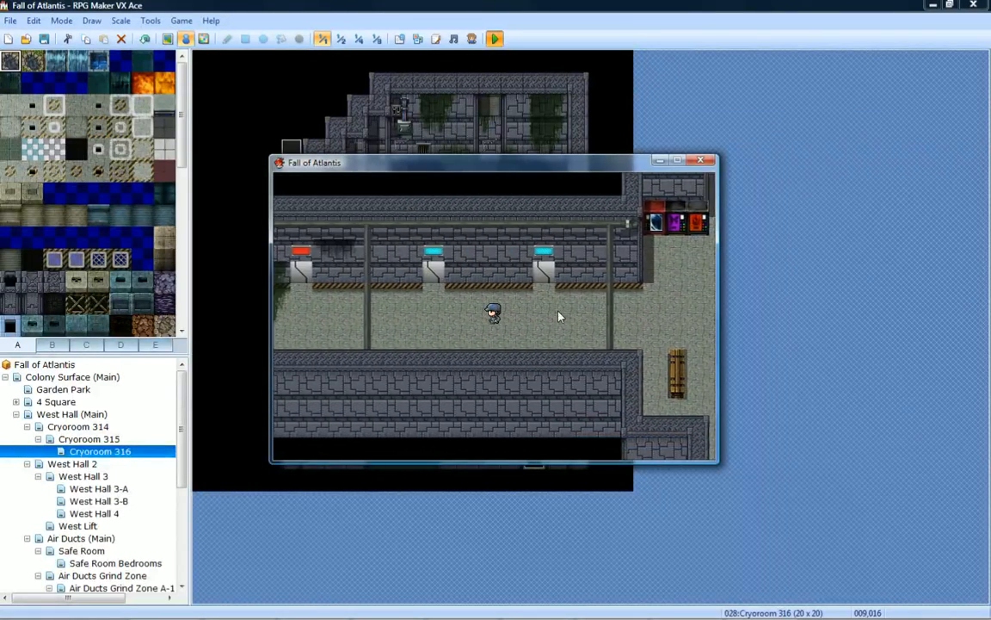
key(Left)
key(Up)
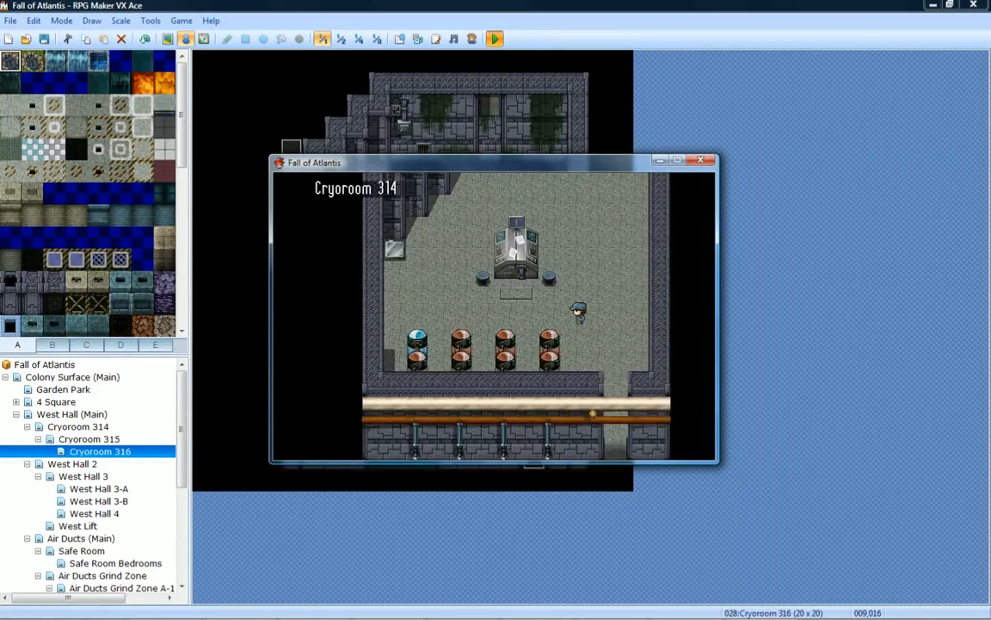
key(Up)
key(Left)
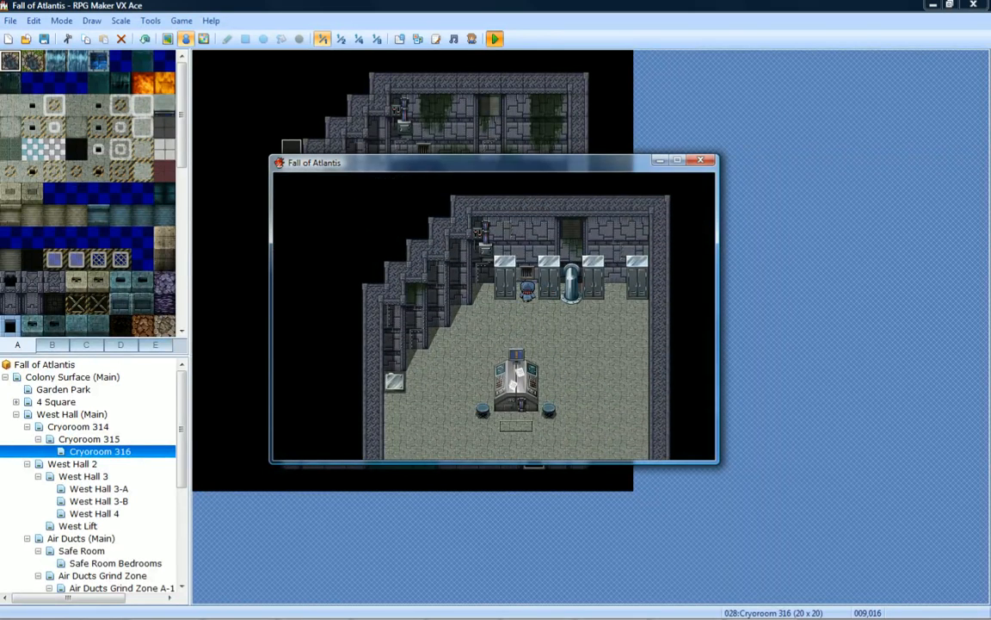
Enter the Air Ducts through the wall vent between the lockers.
key(Return)
key(Return)
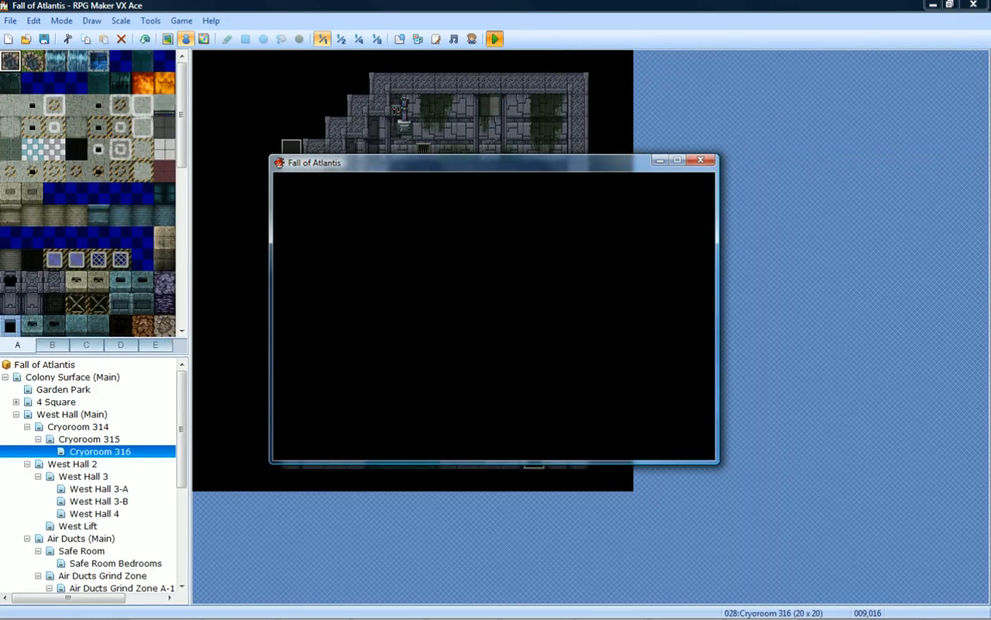
key(Left)
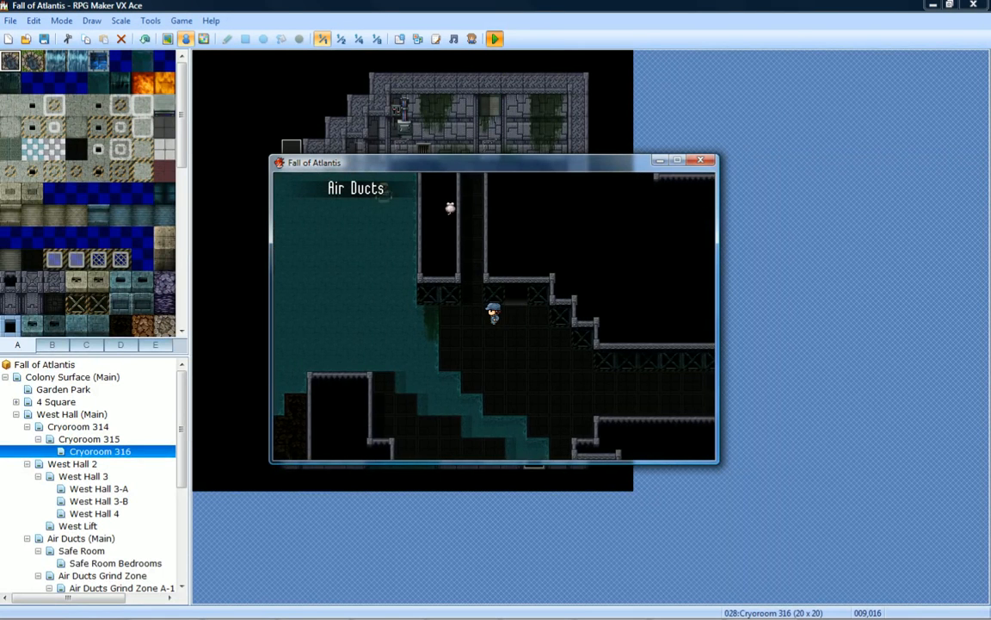
Walk southeast and follow the long duct corridor east toward the Keep Out signs.
key(Down)
key(Down)
key(Right)
key(Down)
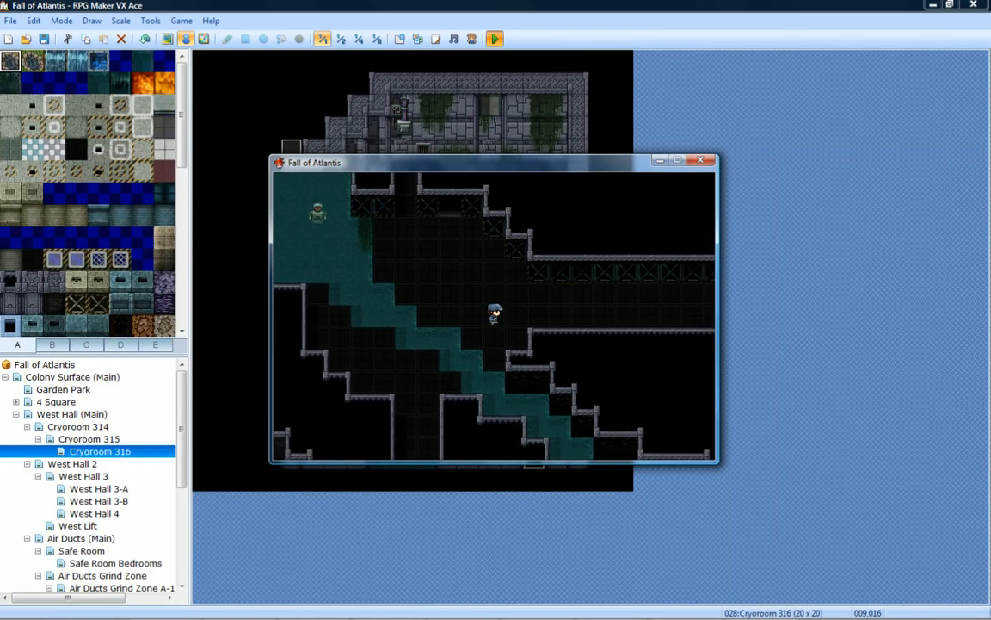
key(Right)
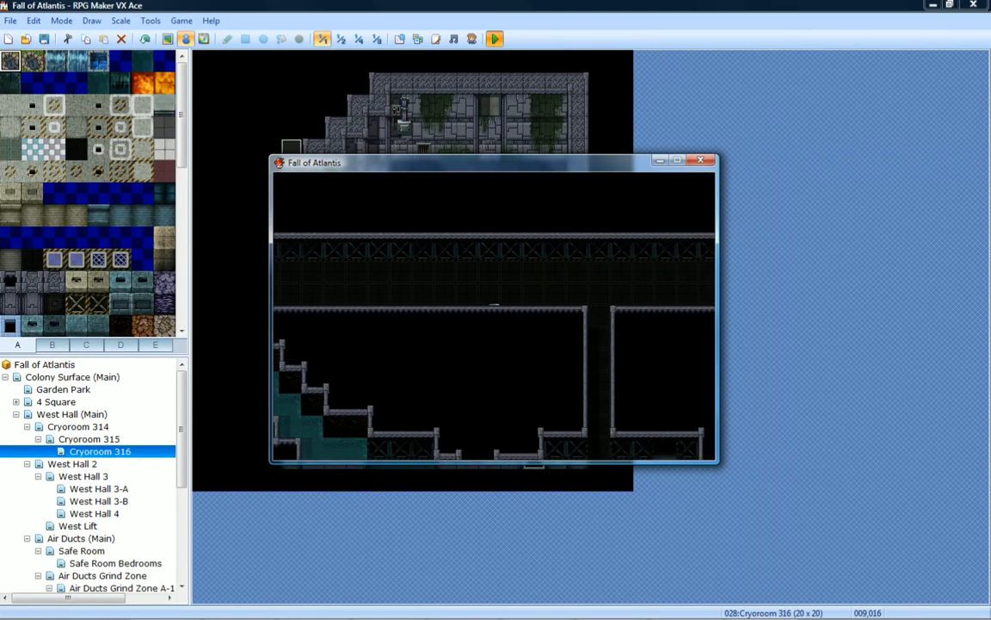
key(Right)
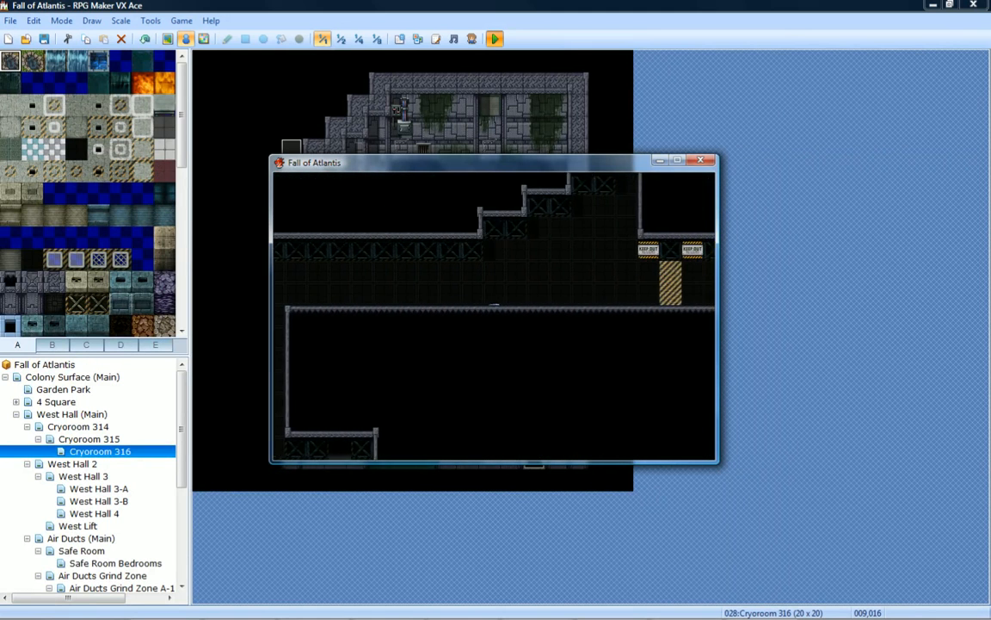
Return west along the corridor and walk to the narrow passage opening beside the flooded area.
key(Up)
key(Left)
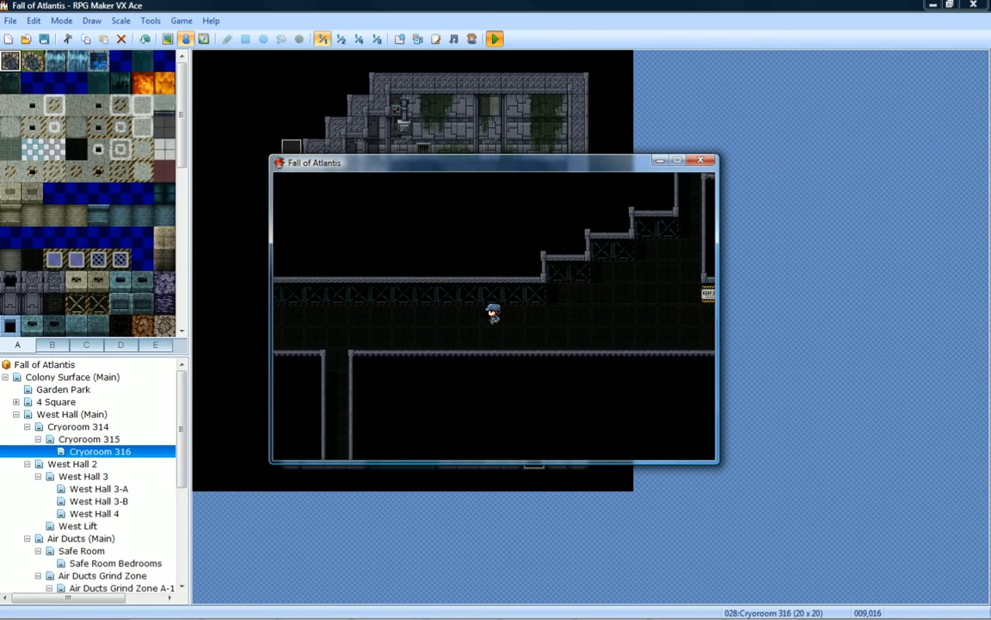
key(Left)
key(Left)
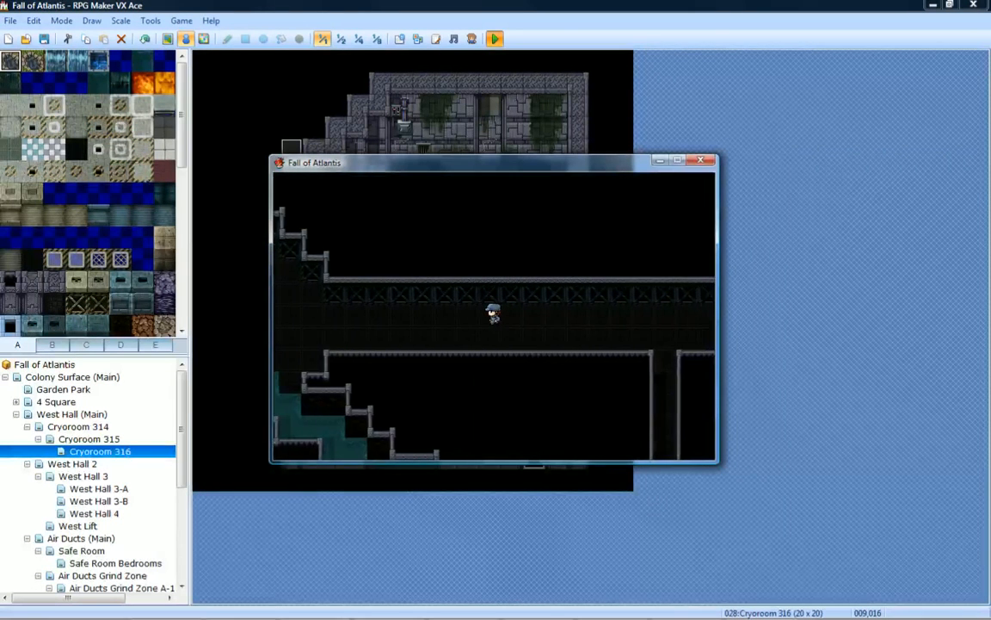
key(Left)
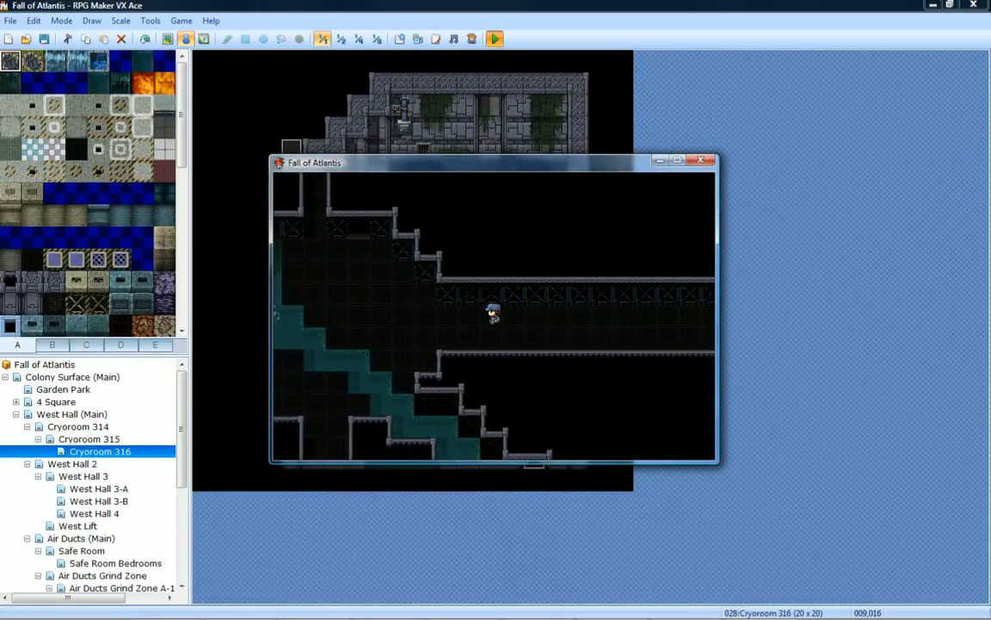
key(Up)
key(Left)
key(Up)
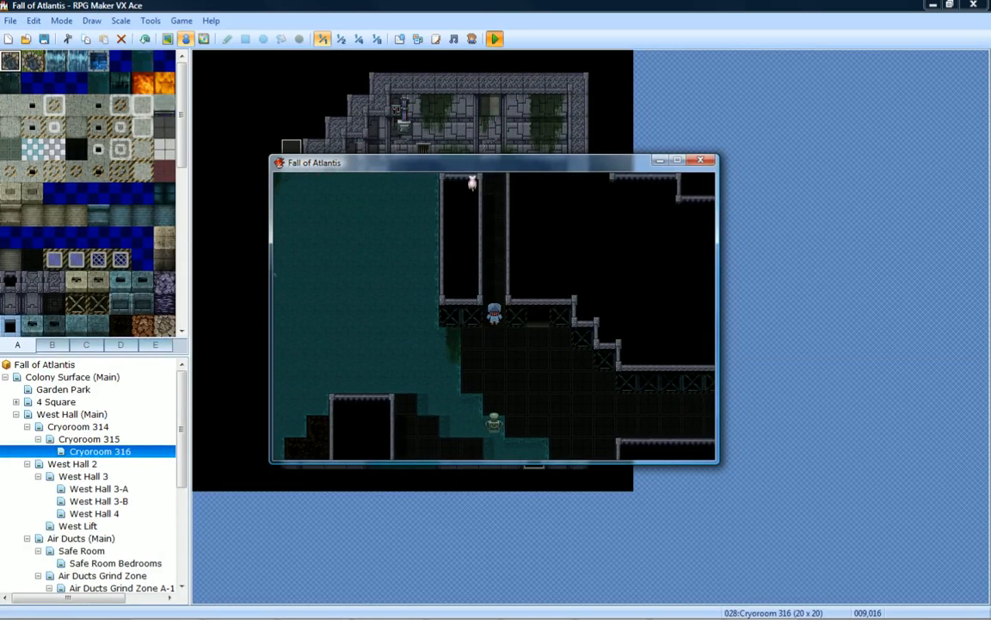
Wade west into the flooded area and north past the wandering creatures toward the large fan.
key(Left)
key(Down)
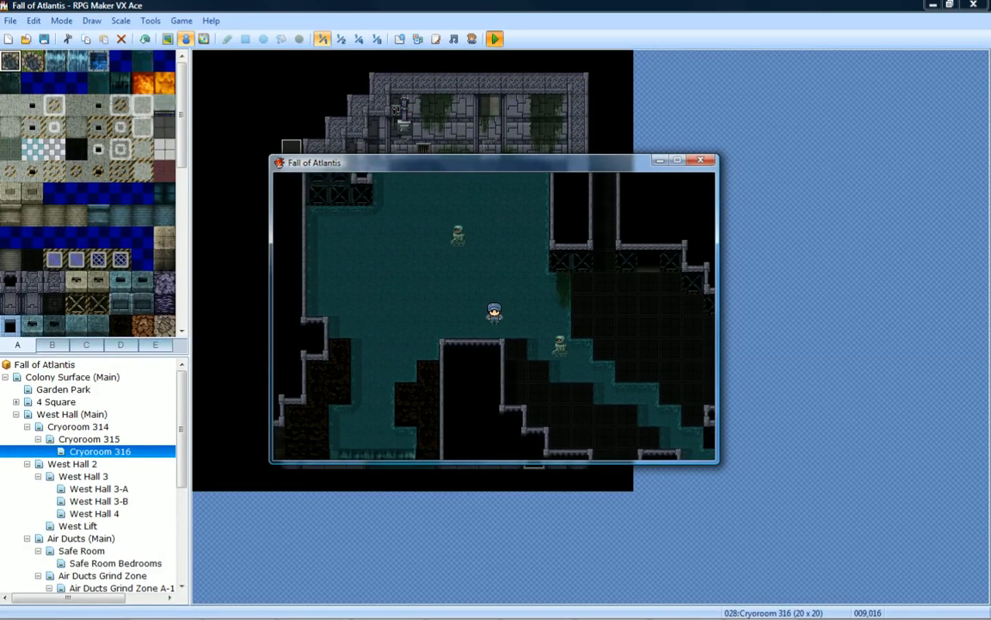
key(Left)
key(Up)
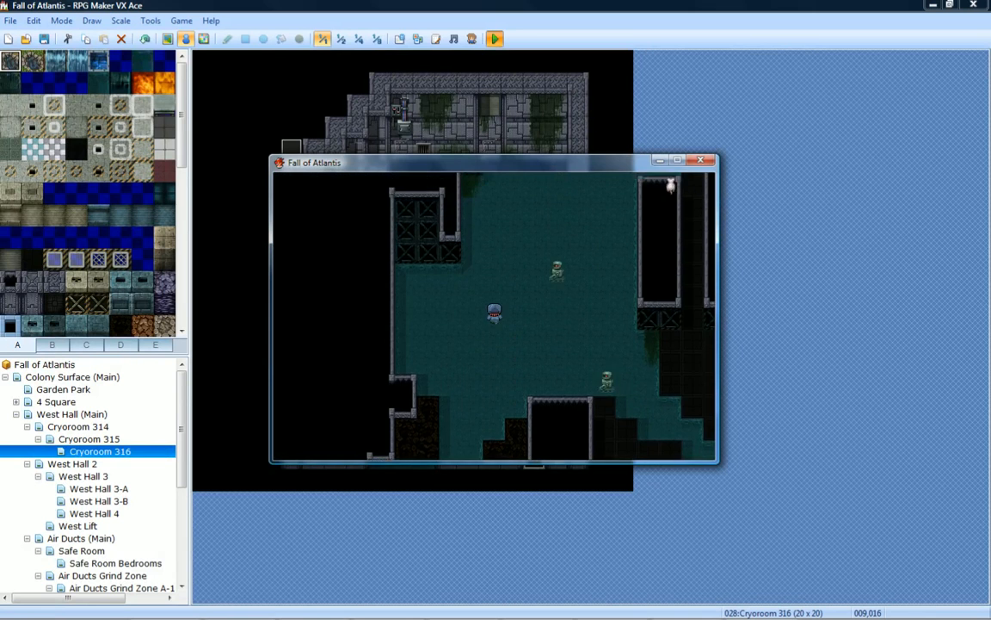
key(Up)
key(Right)
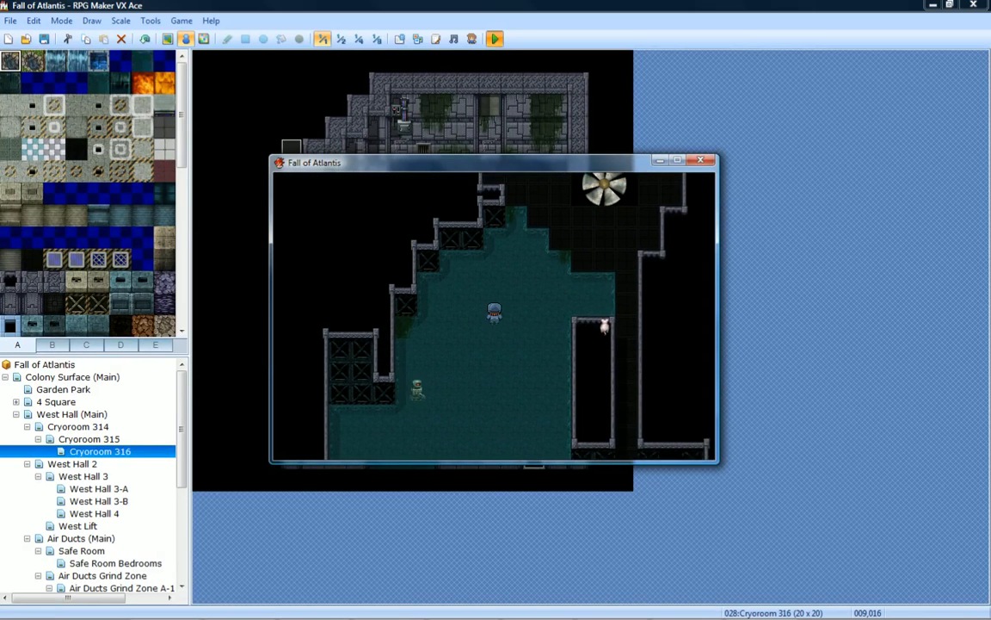
Leave the water and walk to the floor just north of the large fan.
key(Up)
key(Right)
key(Left)
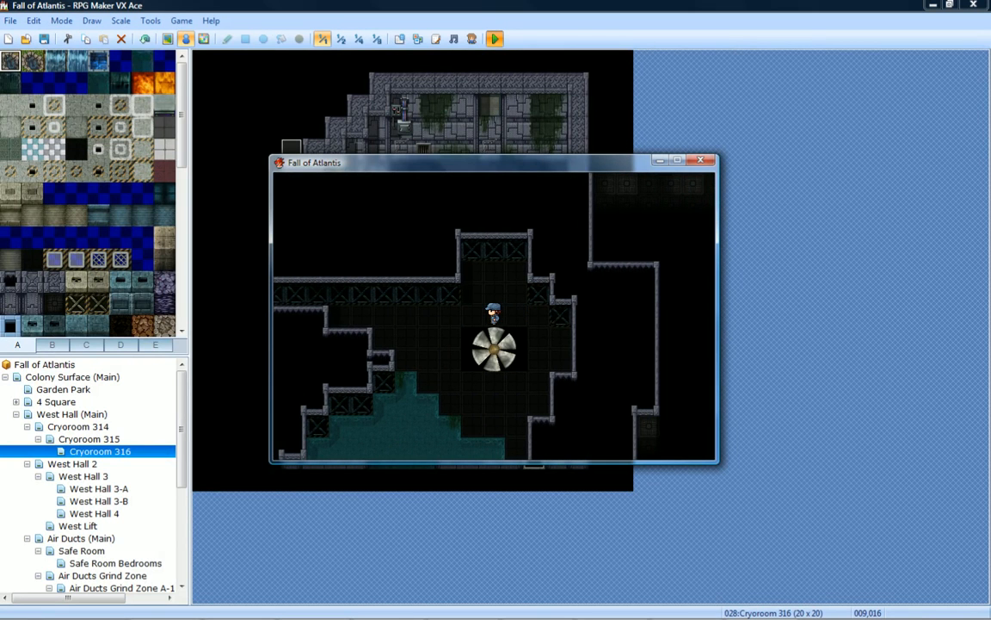
key(Left)
key(Left)
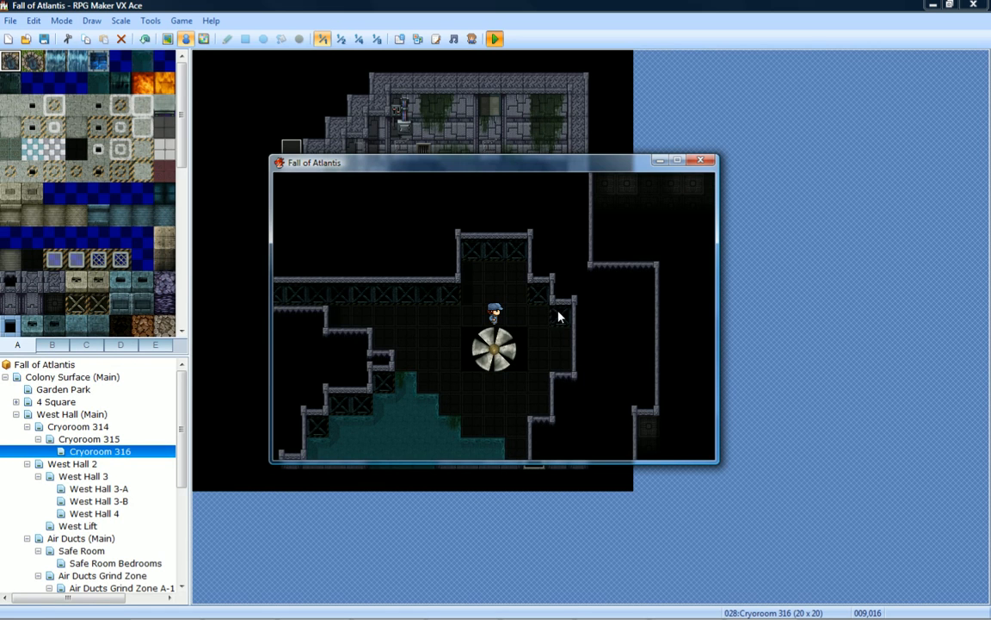
Walk west from the fan along the narrow corridor to the white-capped guard.
key(Left)
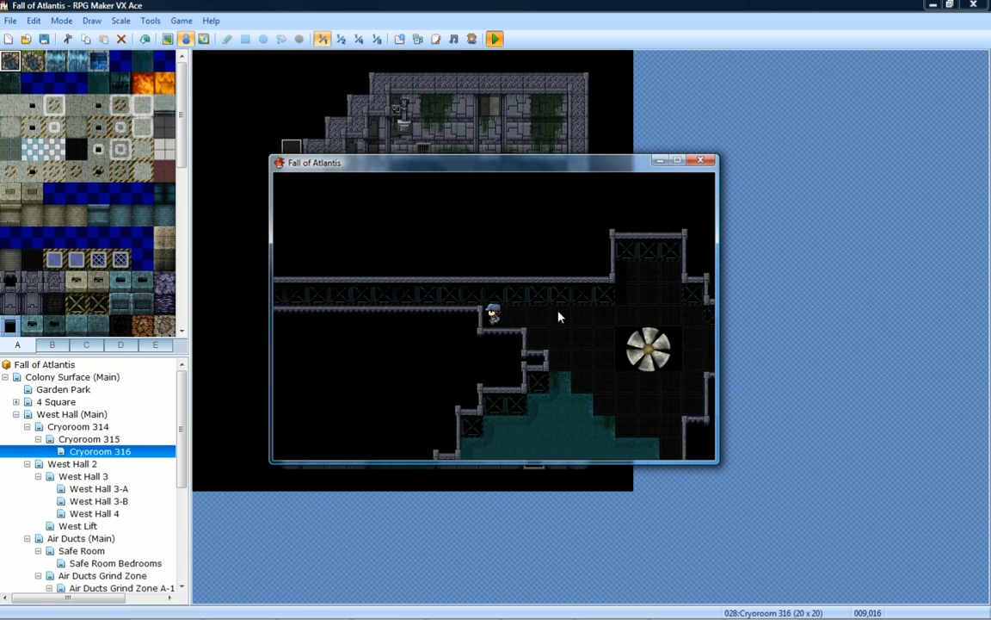
key(Left)
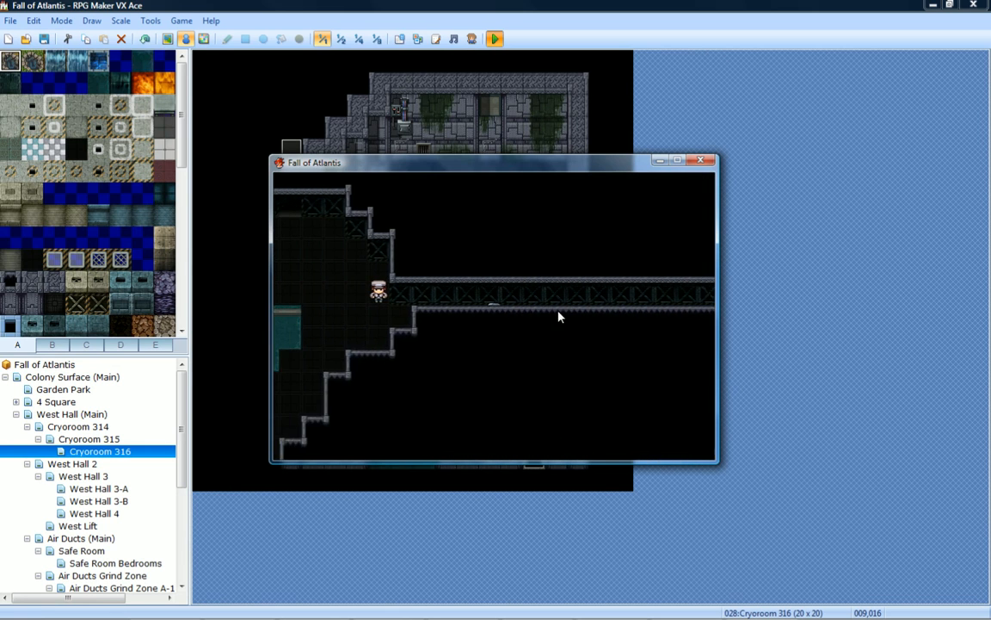
key(Left)
key(Return)
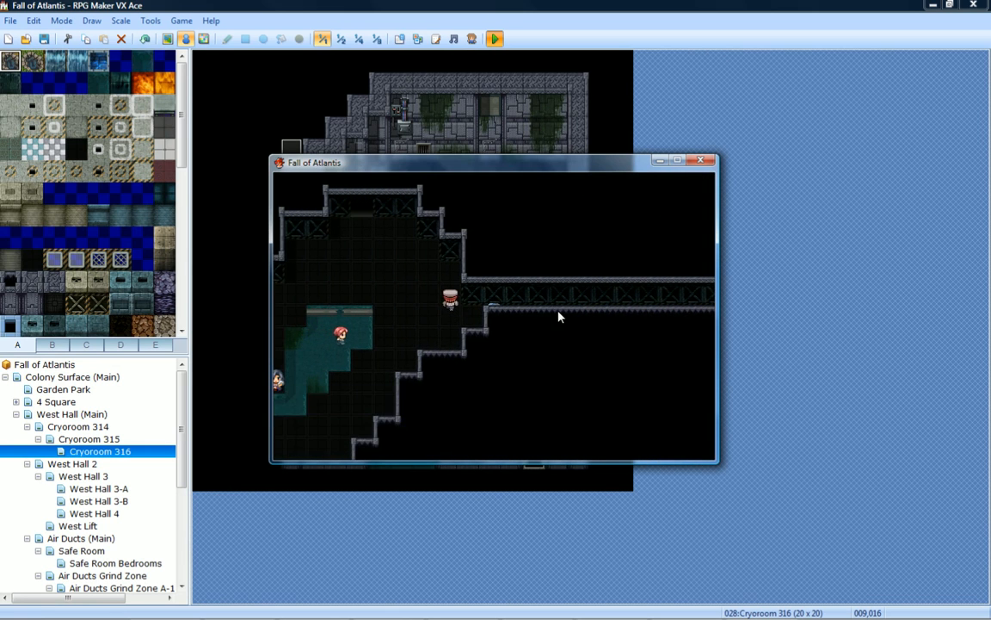
Walk past the guard, cross the shallow pool and stop on the ledge beside the waterfall.
key(Left)
key(Left)
key(Down)
key(Left)
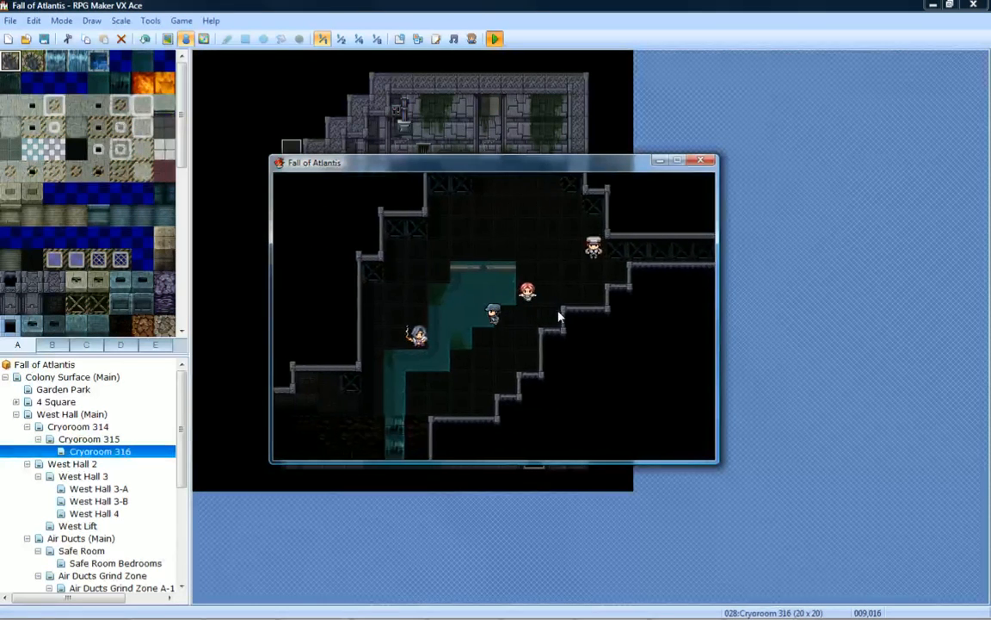
key(Down)
key(Down)
key(Left)
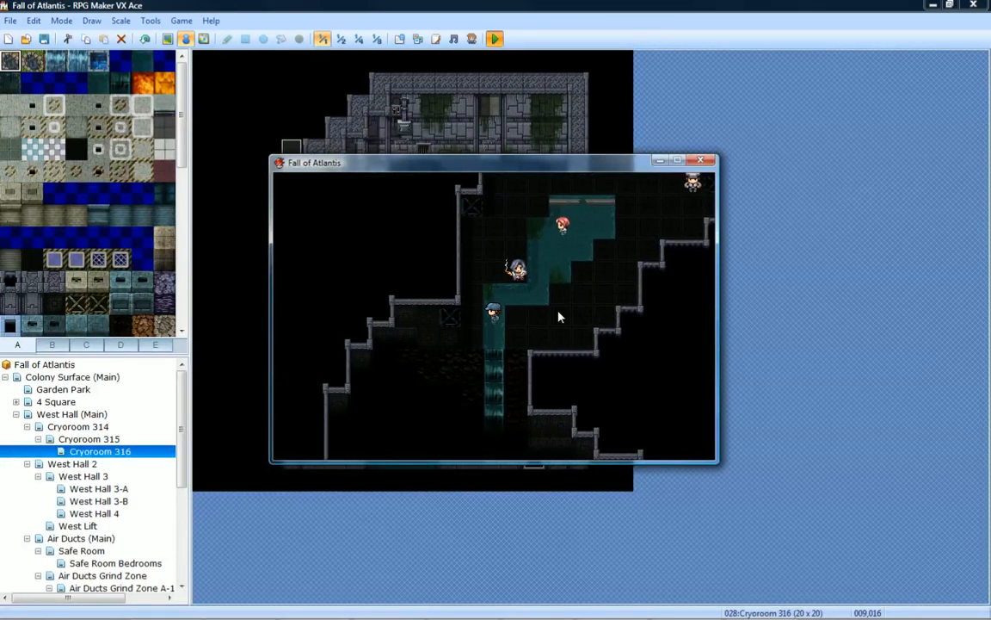
key(Left)
key(Down)
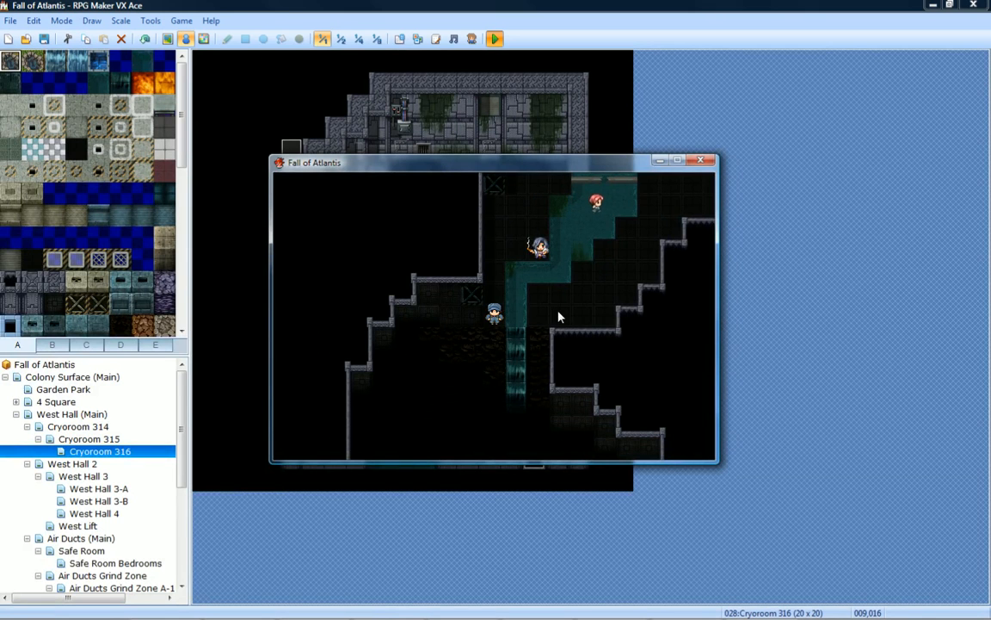
Walk back and forth between the waterfall and the pool, finishing beside the red-haired character at the pool's east edge.
key(Up)
key(Right)
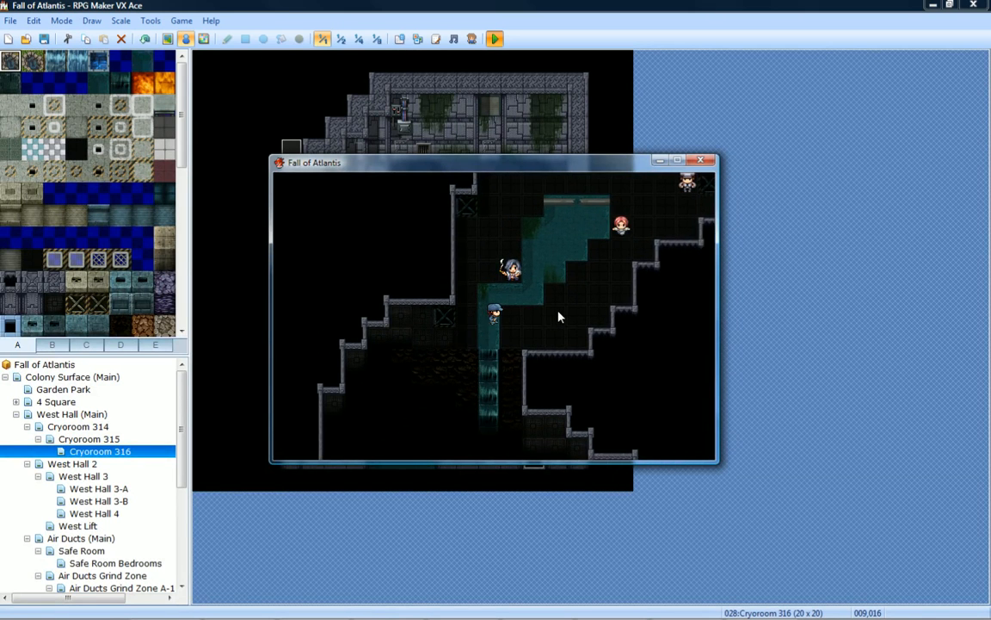
key(Up)
key(Right)
key(Up)
key(Right)
key(Left)
key(Down)
key(Left)
key(Down)
key(Down)
key(Left)
key(Right)
key(Up)
key(Up)
key(Right)
key(Up)
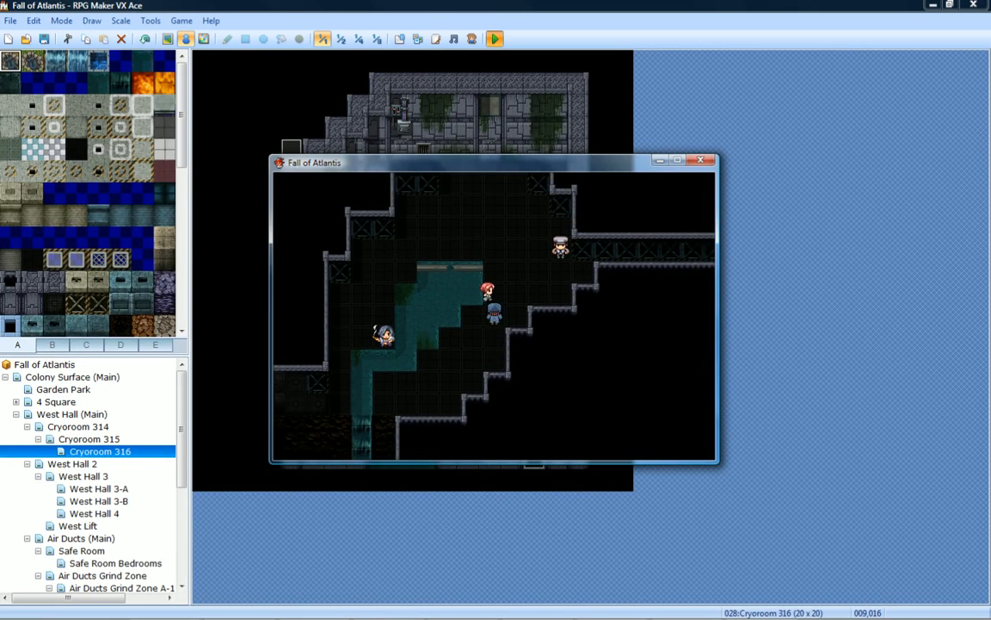
Walk around the pool to the north wall and enter the Safe Room through the opening.
key(Right)
key(Up)
key(Left)
key(Up)
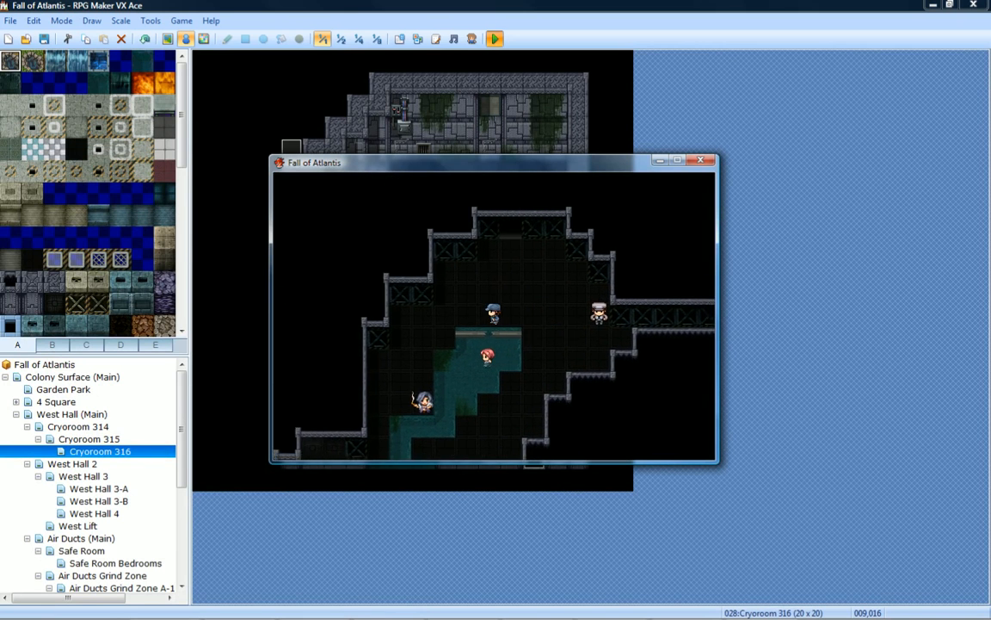
key(Up)
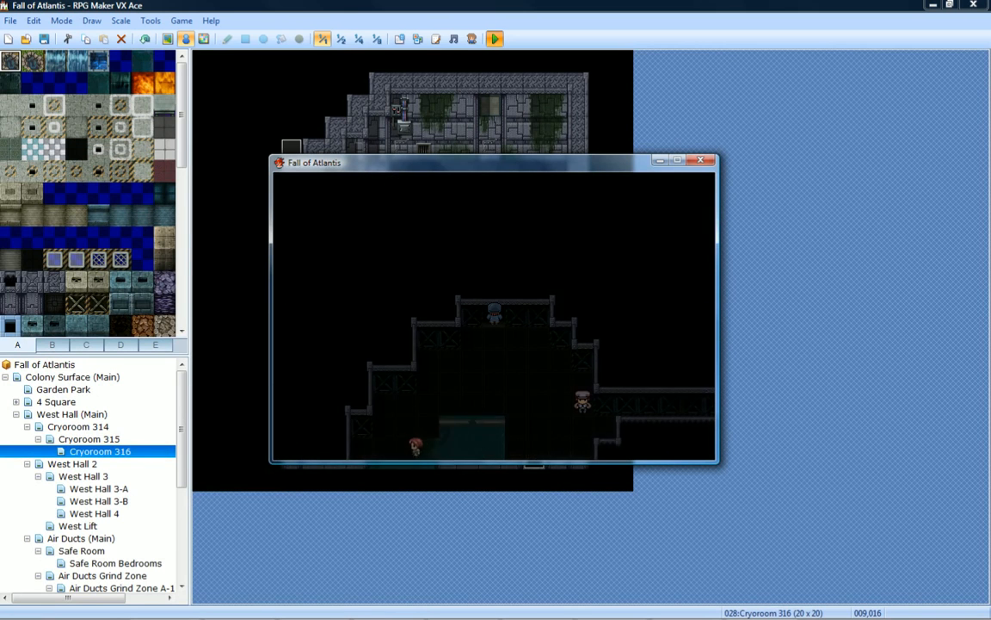
key(Up)
Cross the Safe Room past the campfire and walk to the passage beside the green wall board.
key(Right)
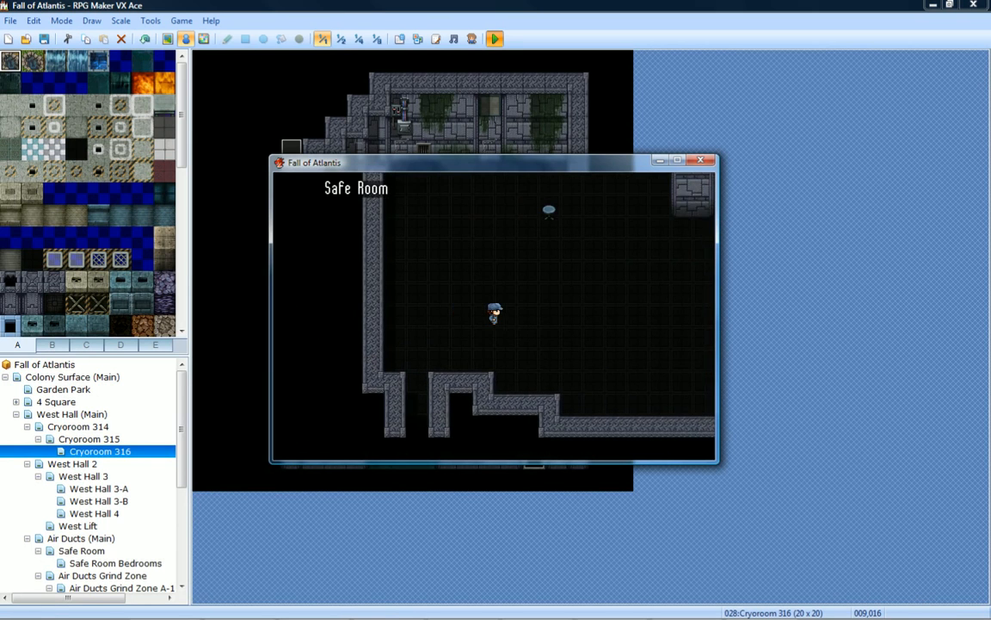
key(Up)
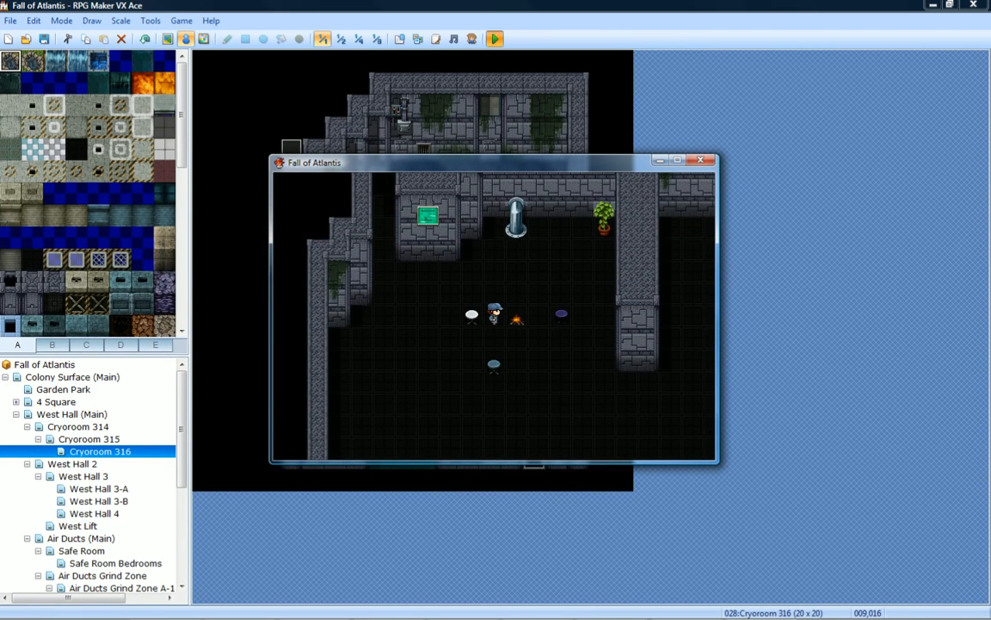
key(Left)
key(Left)
key(Left)
key(Left)
key(Up)
key(Up)
key(Up)
key(Up)
key(Up)
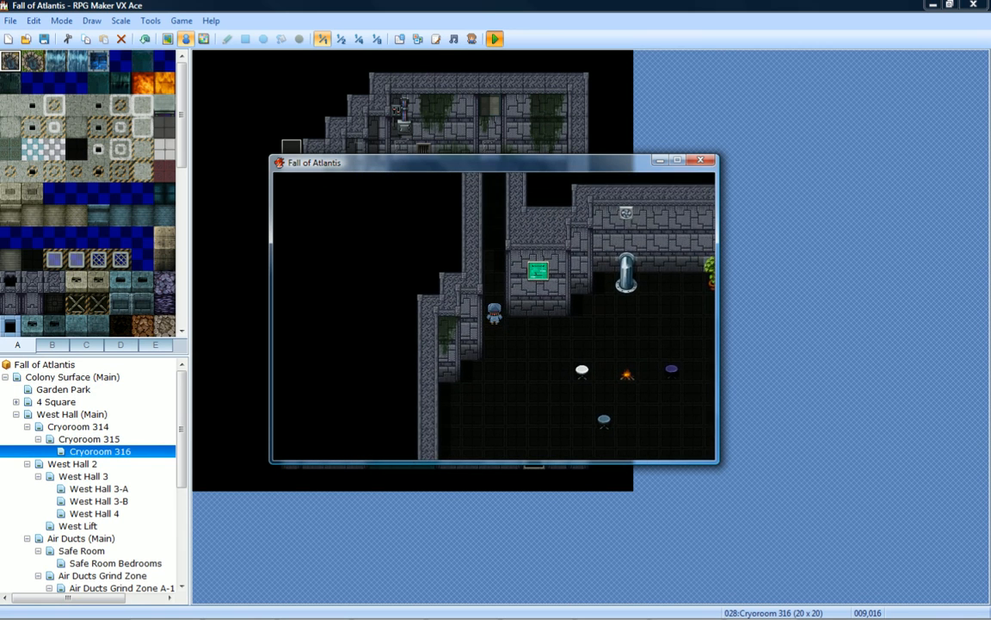
Walk north up the passage and advance through the two companions' welcome dialogue.
key(Up)
key(Up)
key(Up)
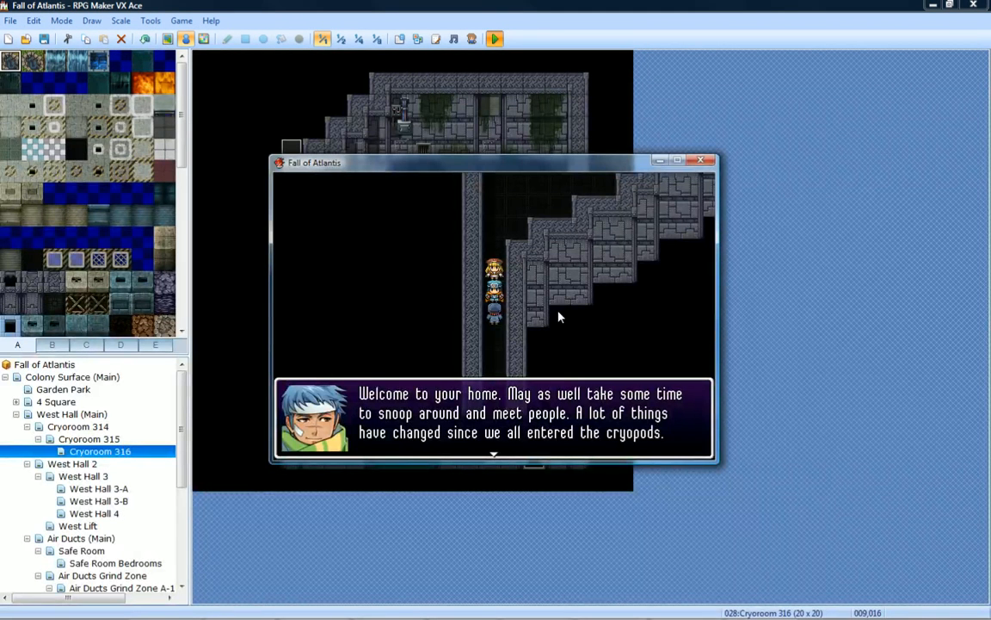
key(Return)
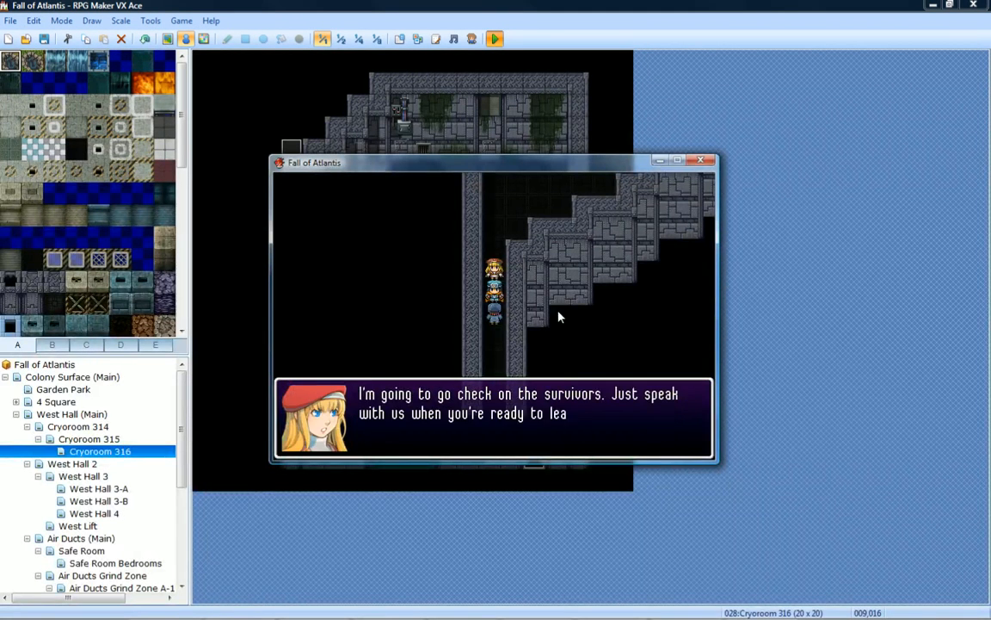
key(Return)
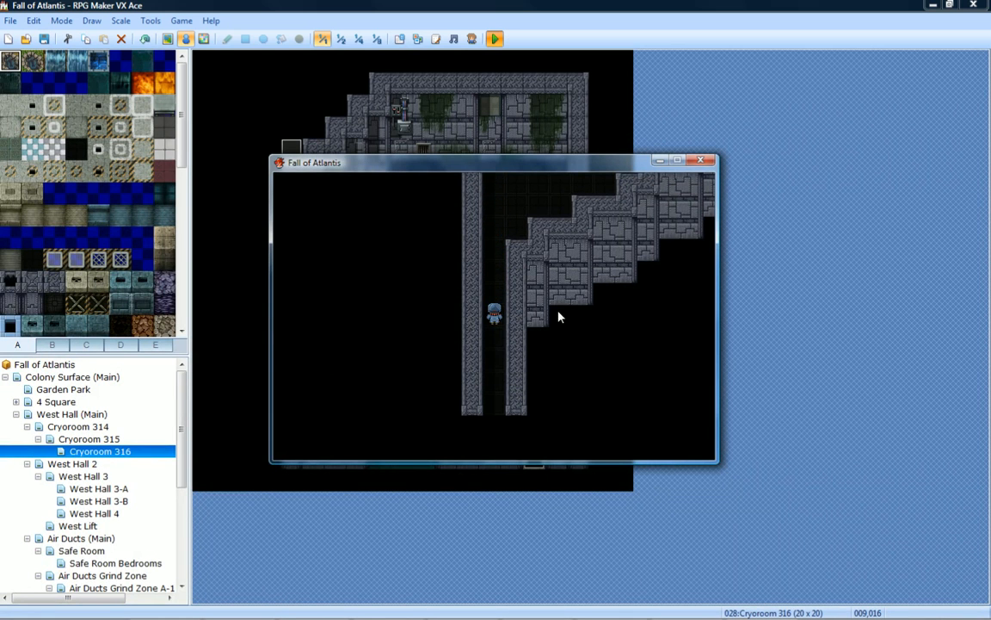
Continue north out of the passage to meet the blonde warrior and advance through her introduction.
key(Up)
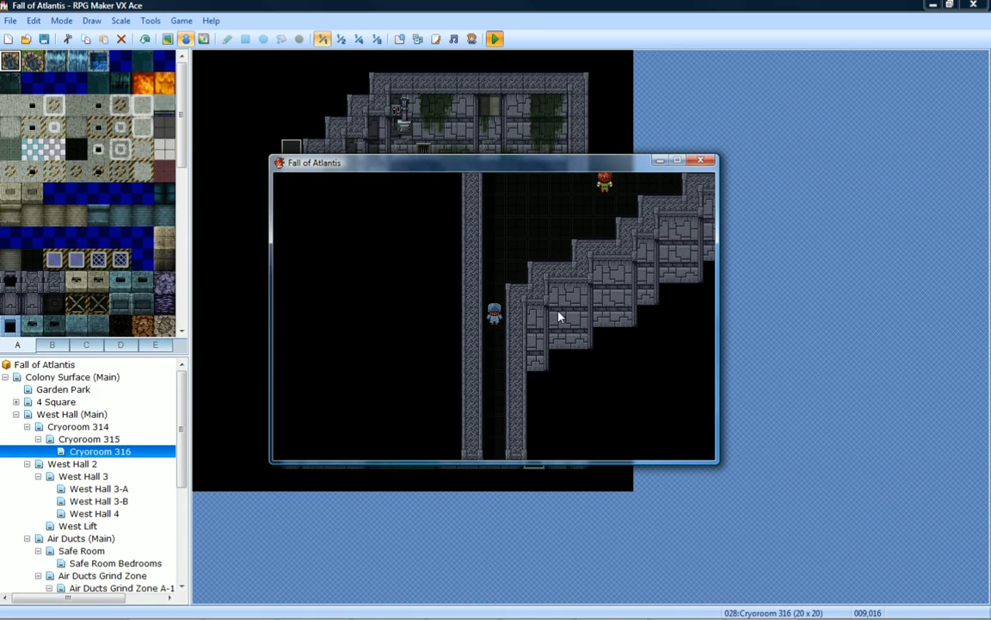
key(Up)
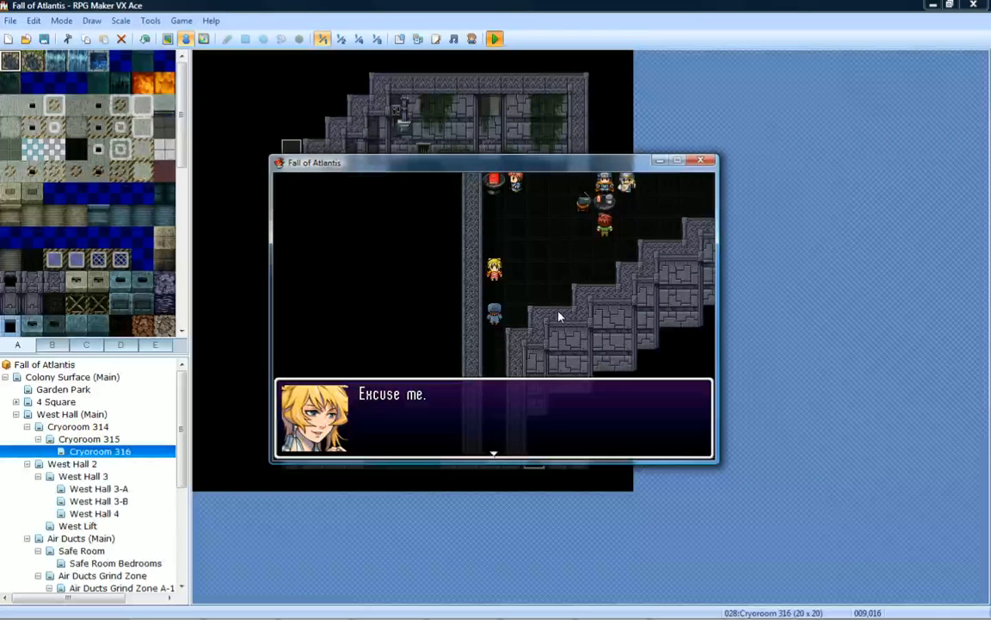
key(Return)
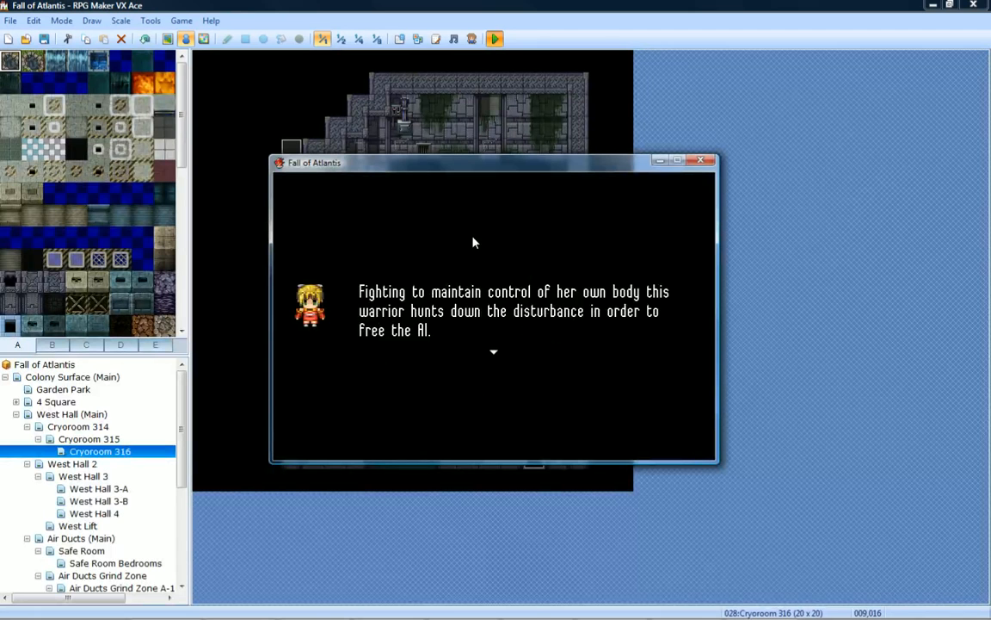
key(Return)
Accept the preset name for the blonde warrior.
key(Left)
key(Up)
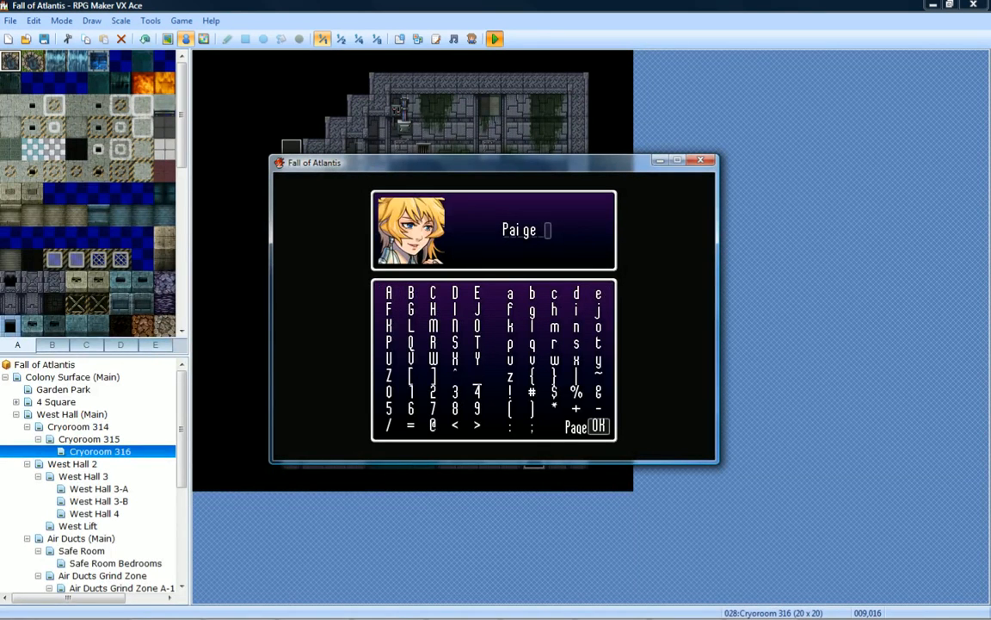
key(Return)
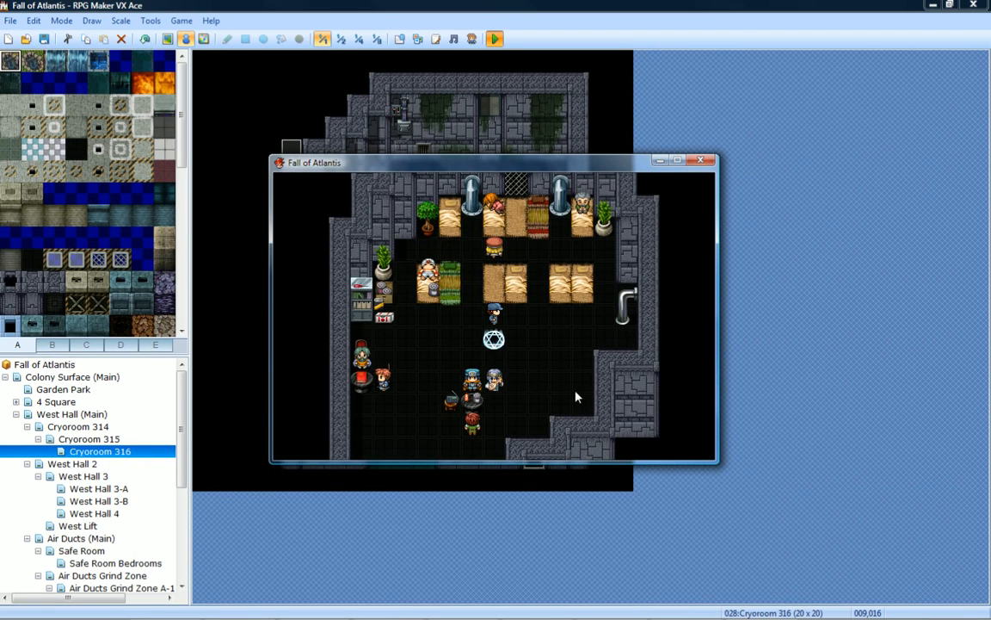
Walk the character from the glowing circle to the radio by the round table and read its static message.
key(Left)
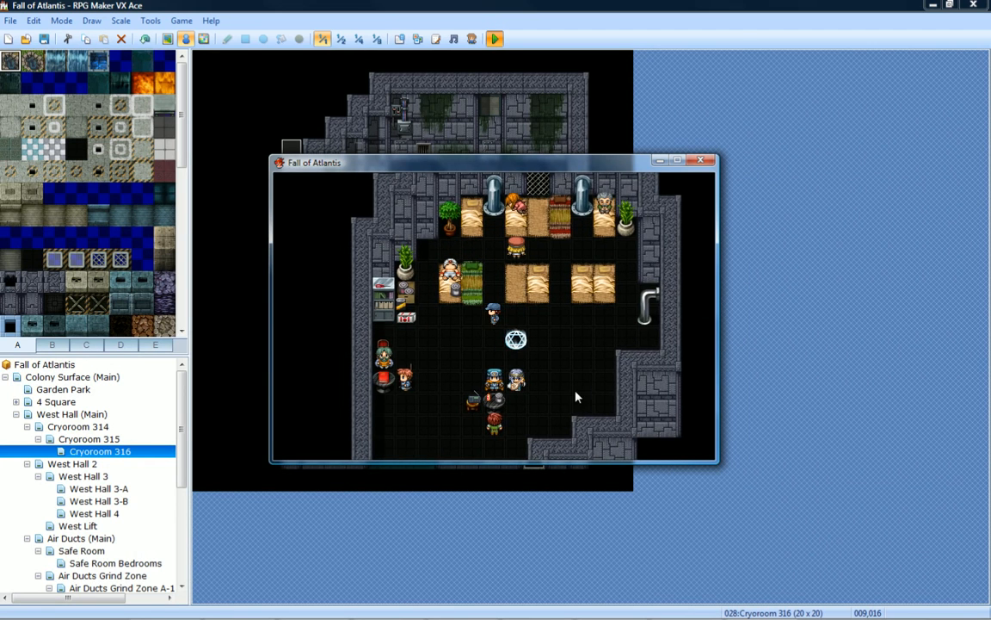
key(Left)
key(Down)
key(Up)
key(Right)
key(Up)
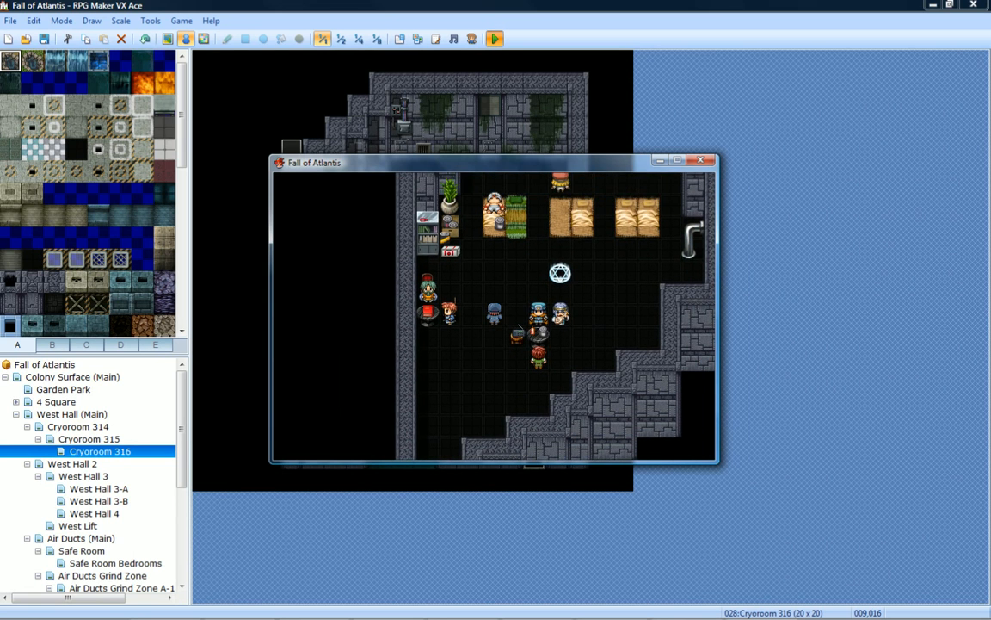
key(Up)
key(Down)
key(Return)
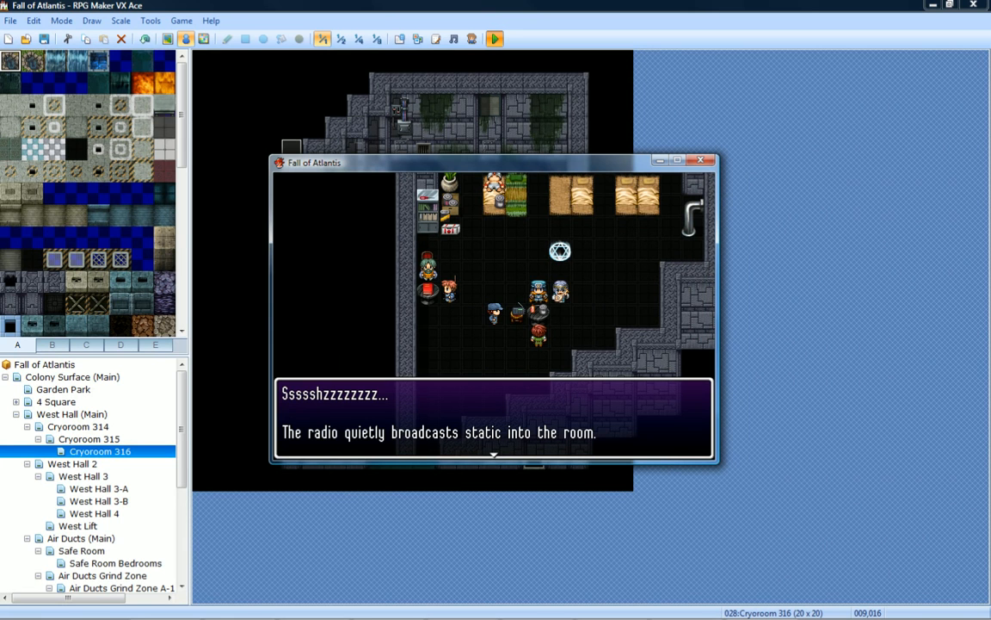
key(Return)
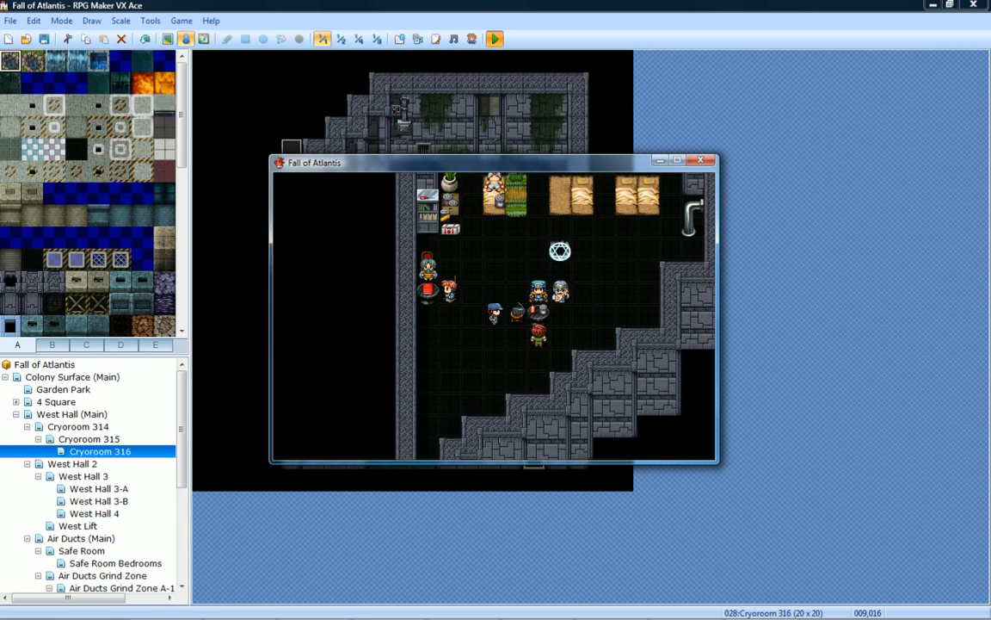
Walk north from the radio to the green-blanketed bed beside the sleeping figure to test its passability.
key(Up)
key(Left)
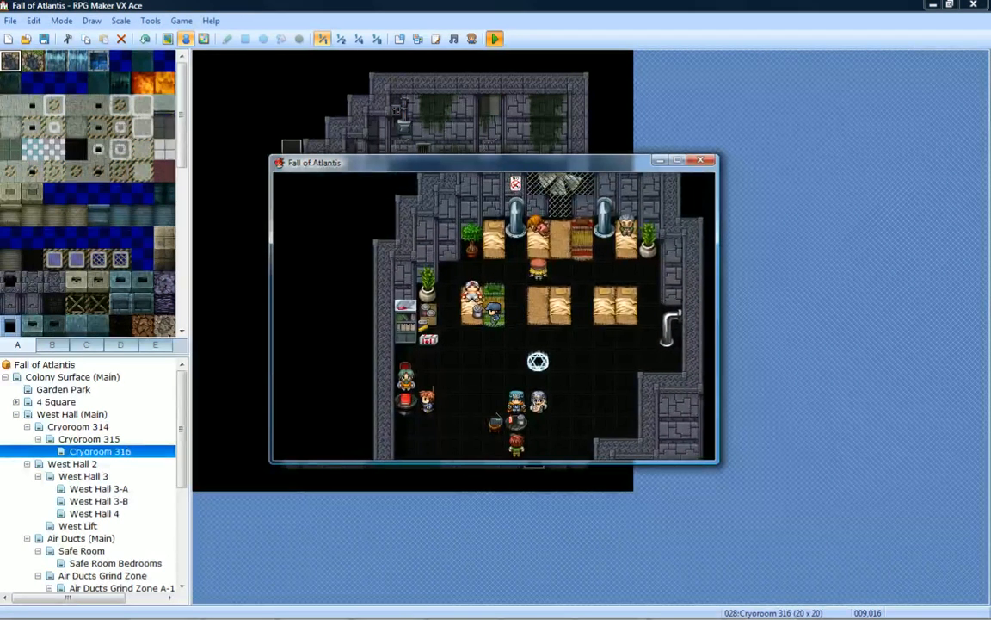
key(Right)
key(Left)
Leave the bedrooms and walk south through the Safe Room to its southern exit into the Air Ducts.
key(Down)
key(Left)
key(Down)
key(Left)
key(Down)
key(Down)
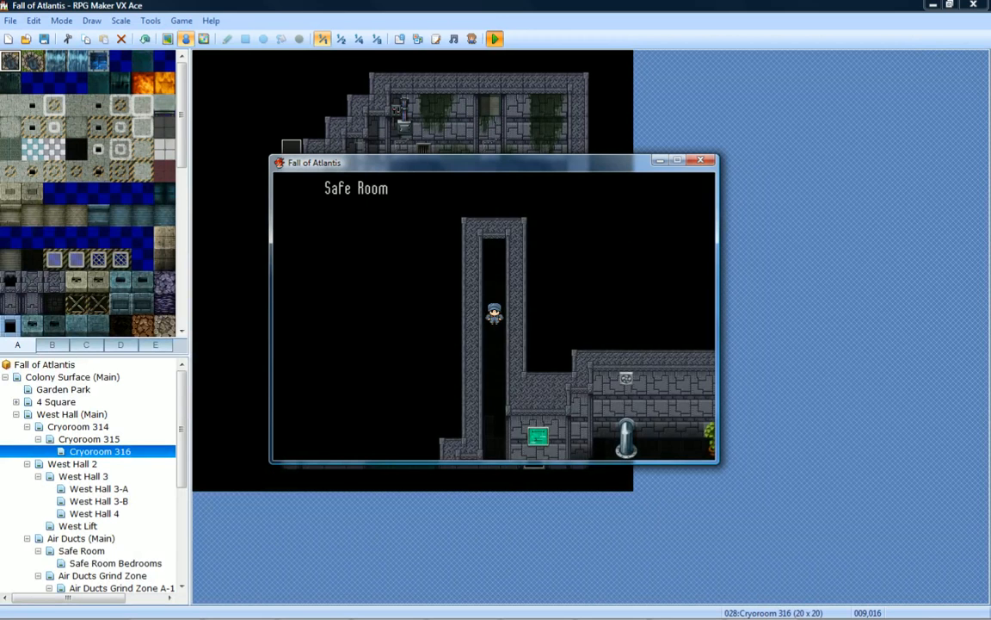
key(Down)
key(Down)
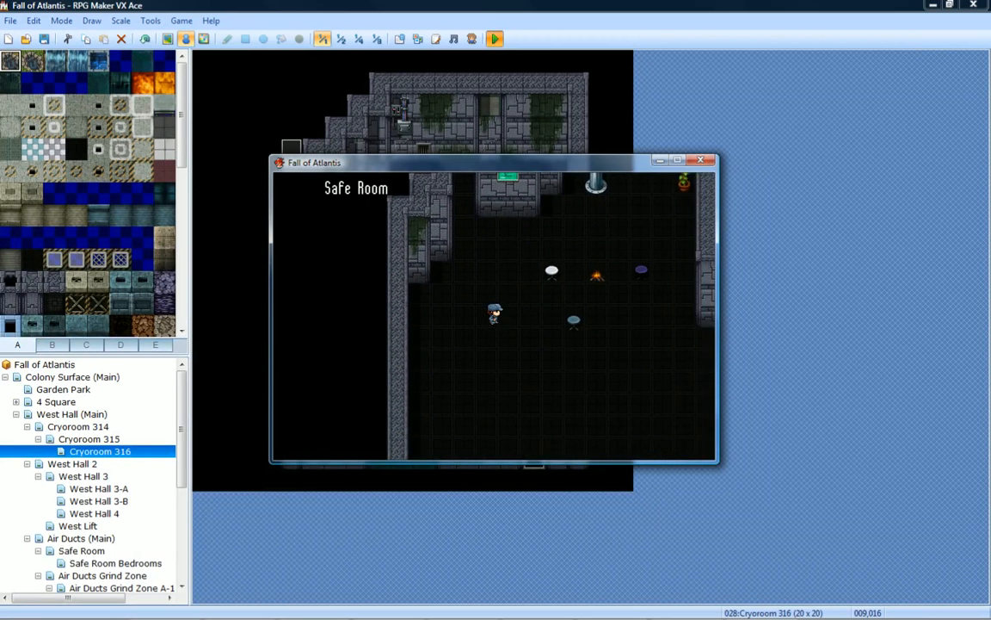
key(Down)
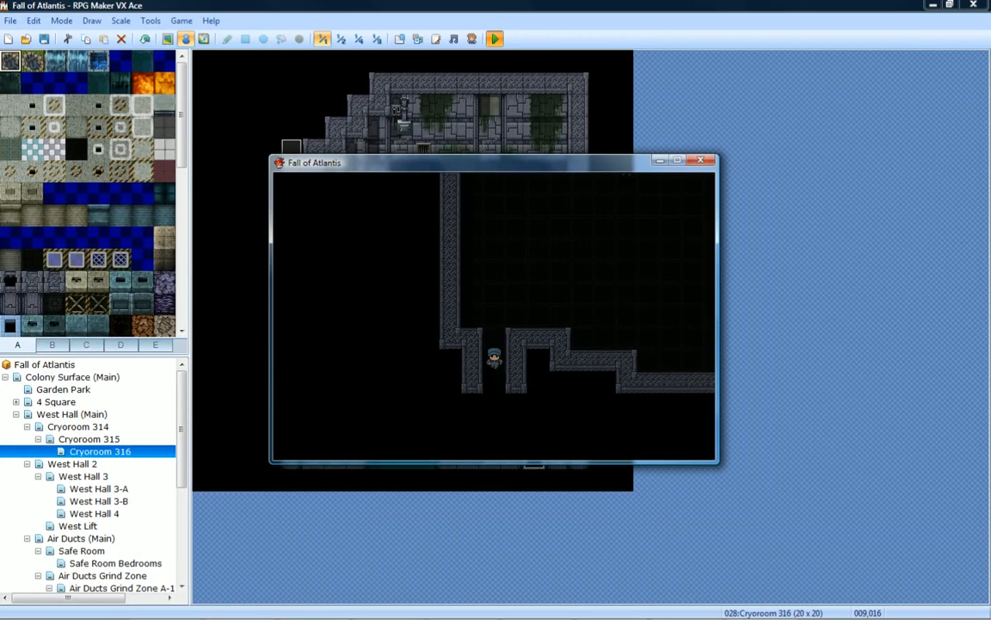
key(Down)
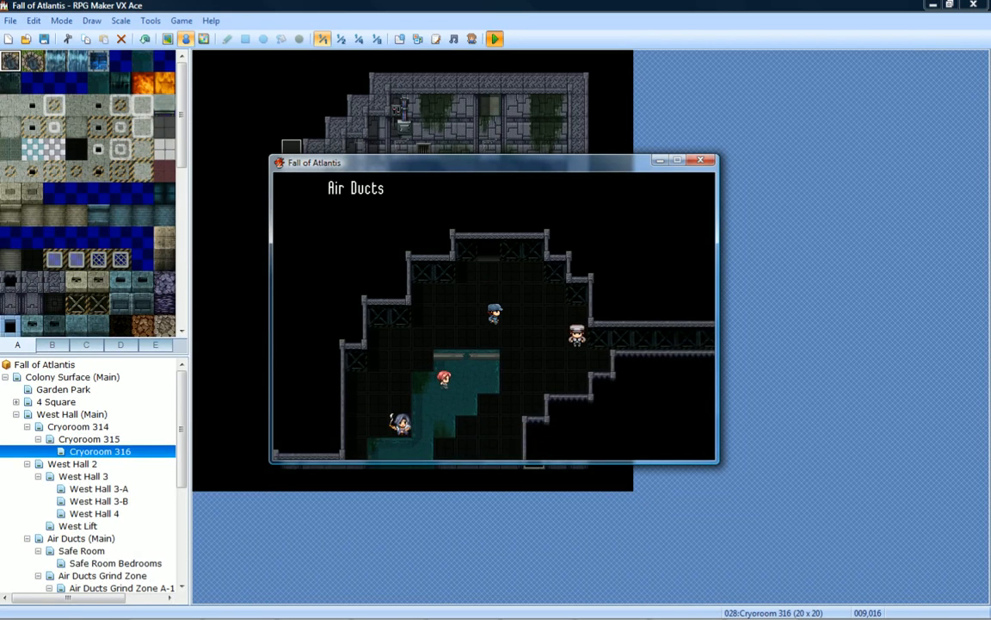
Walk past the guard in the Air Ducts and follow the long corridor east towards the large fan.
key(Right)
key(Down)
key(Right)
key(Left)
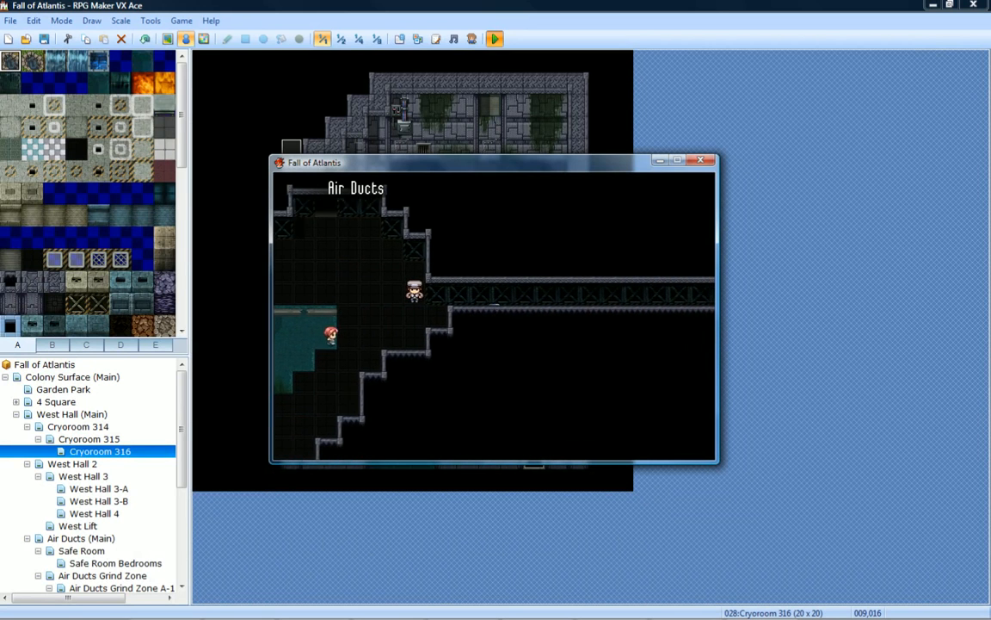
key(Up)
key(Left)
key(Right)
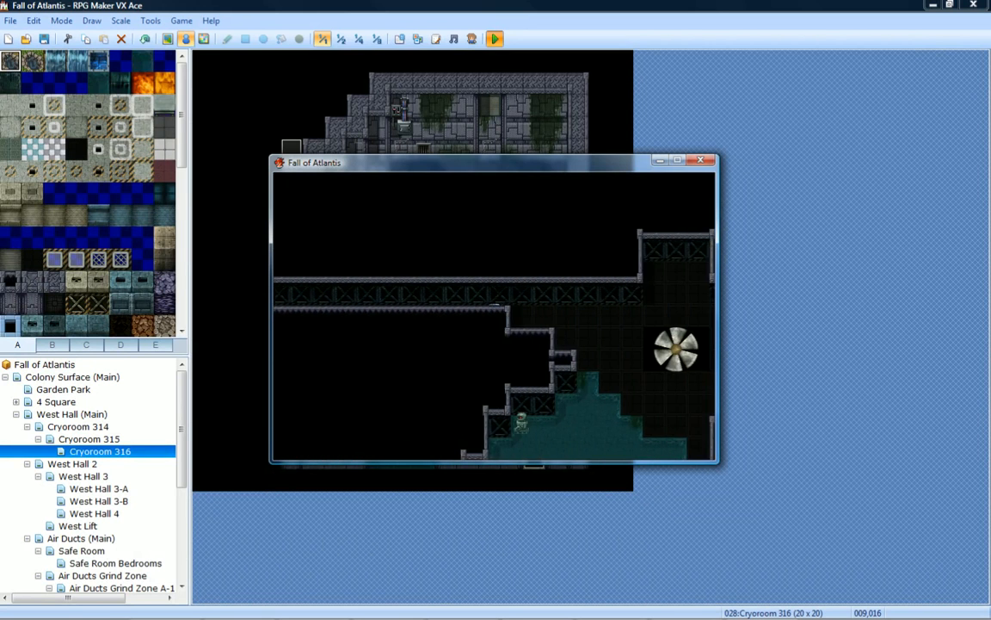
Go around the large fan and walk south into the narrow passage beside the water.
key(Right)
key(Down)
key(Left)
key(Down)
key(Down)
key(Down)
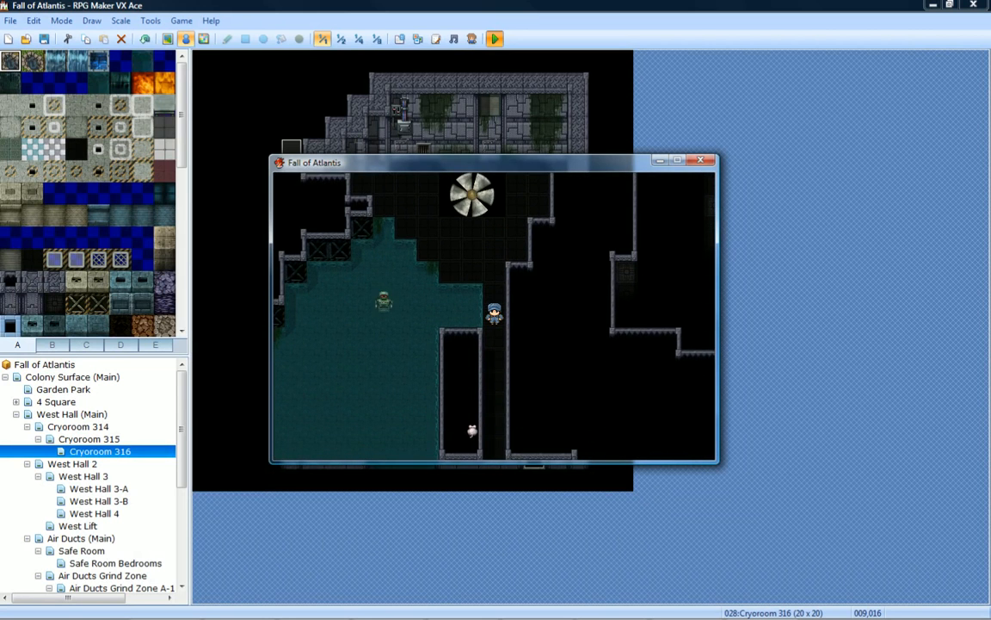
key(Down)
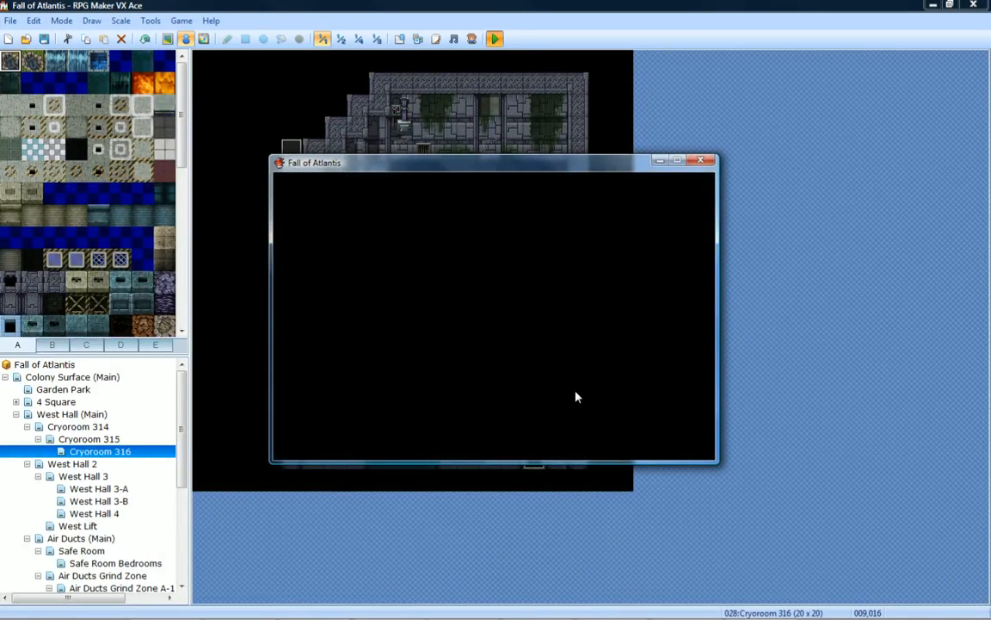
Fight through the successive enemy encounters, including the Spiderbot, in the narrow duct passage and dismiss the victory messages.
key(Return)
key(Return)
key(Return)
key(Return)
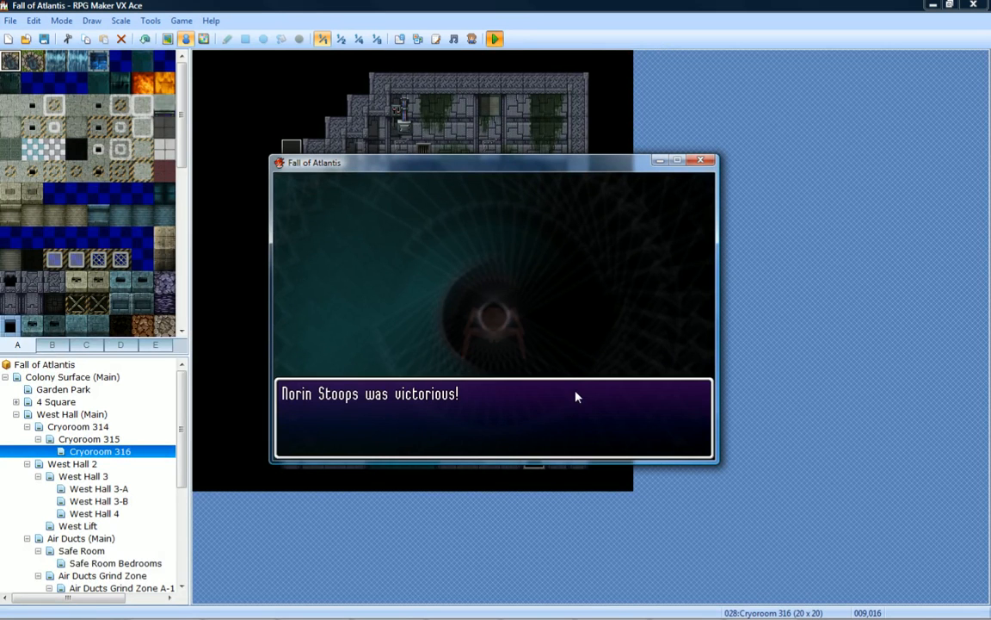
key(Return)
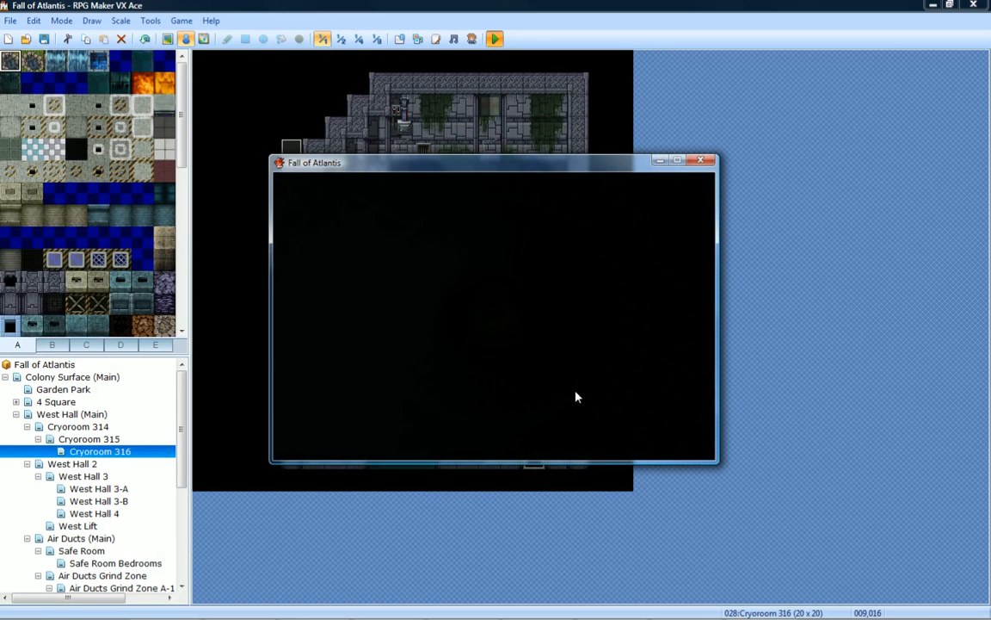
key(Return)
key(Return)
key(Return)
key(Return)
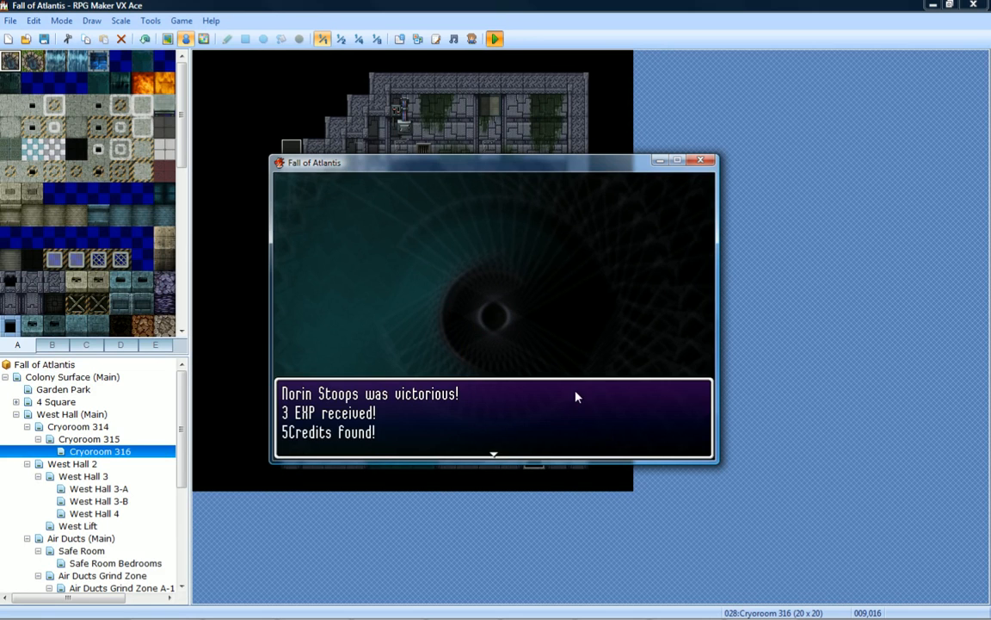
key(Return)
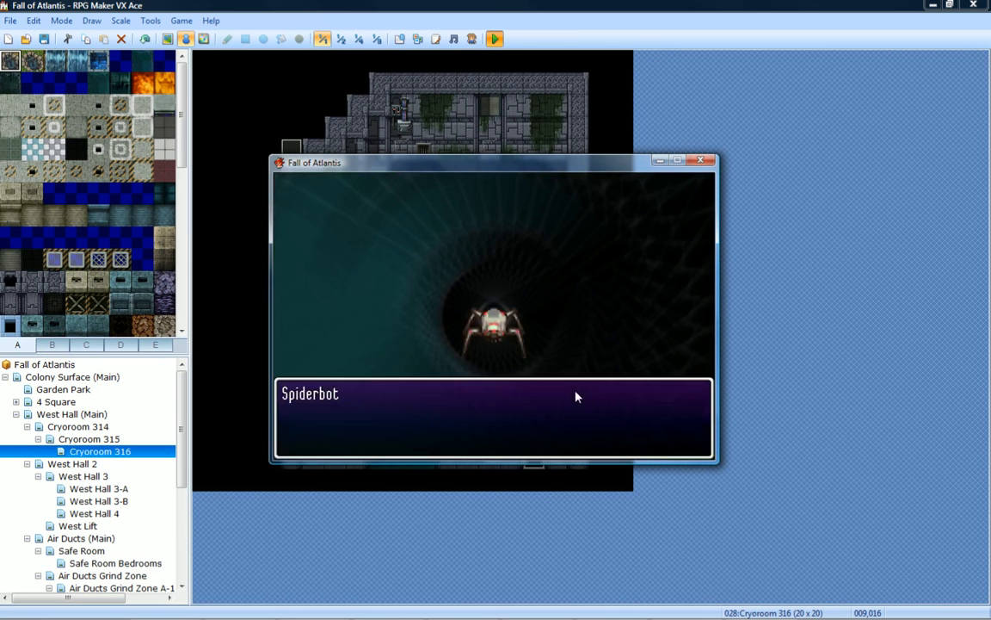
key(Return)
key(Return)
key(Return)
key(Return)
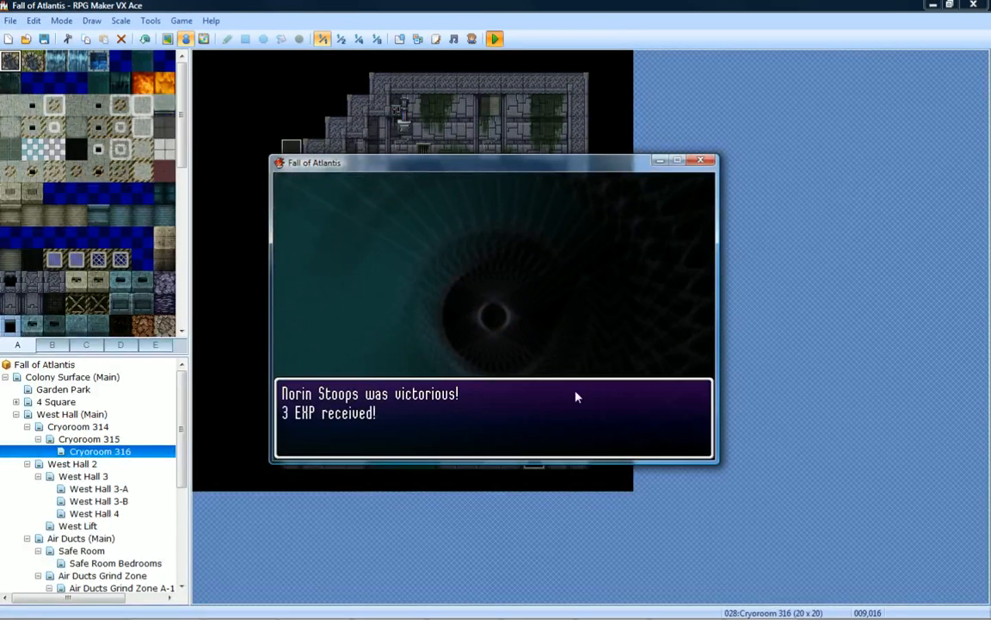
key(Return)
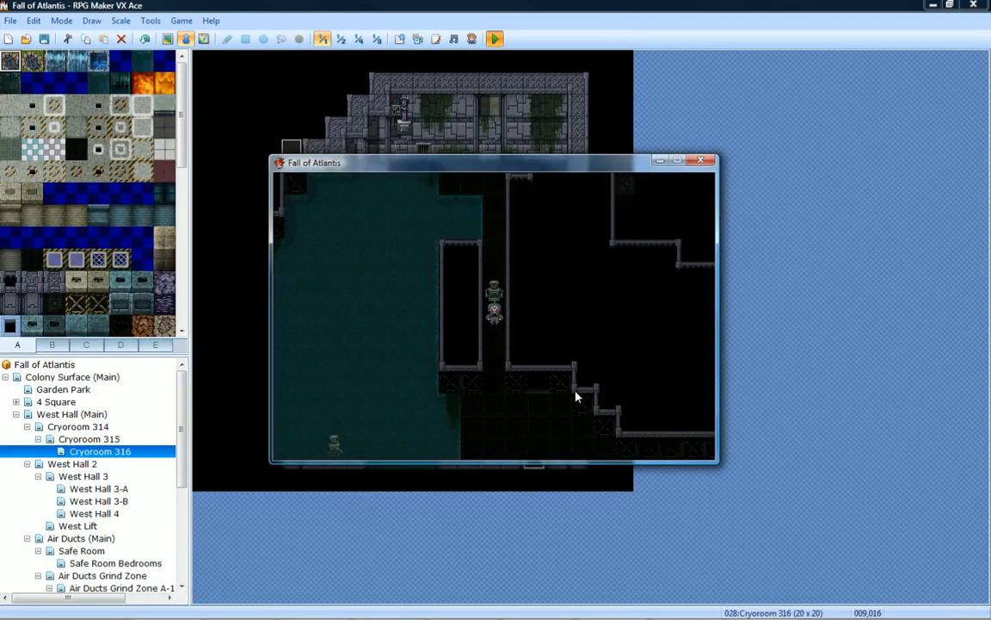
End the Fall of Atlantis playtest and return to the Cryoroom 316 map in the editor.
click(700, 160)
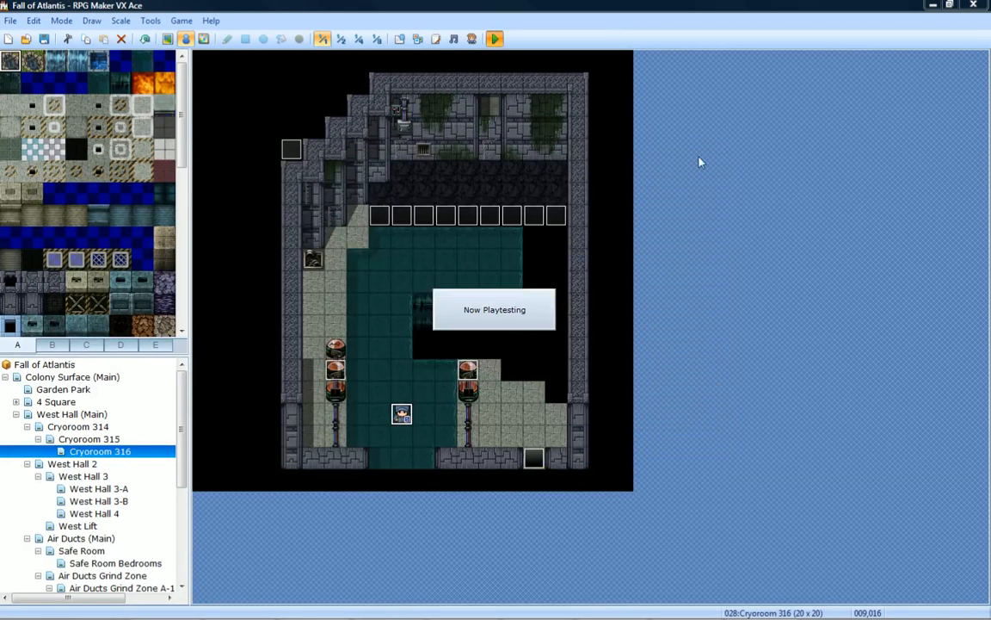
click(761, 608)
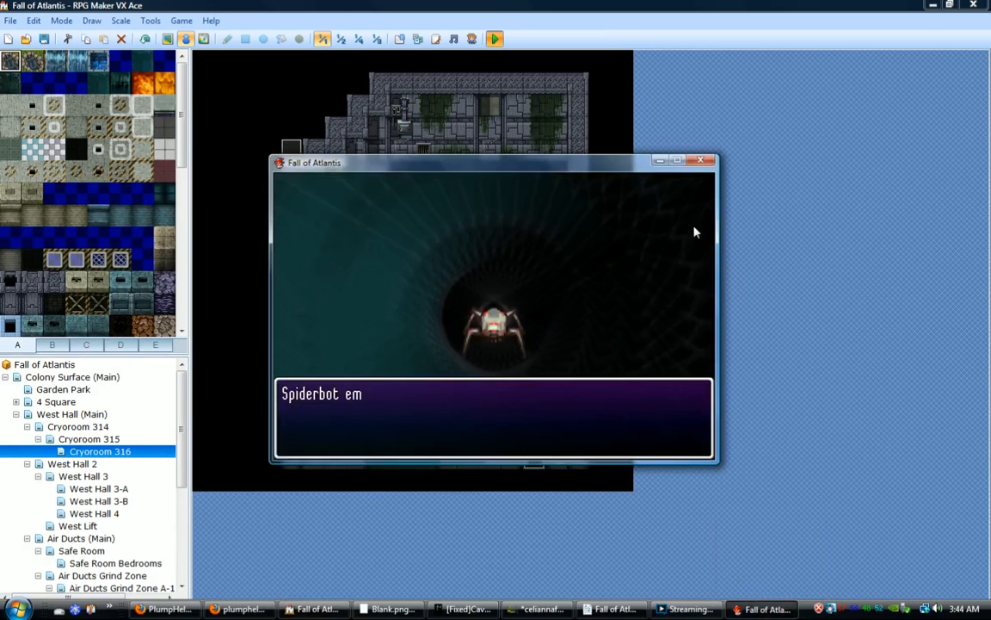
click(700, 162)
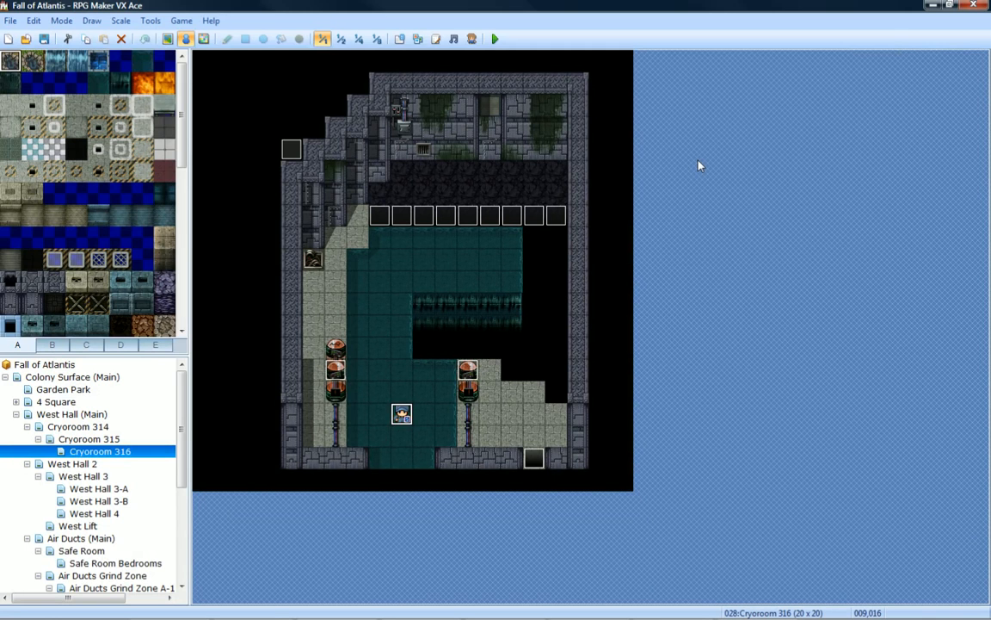
key(Right)
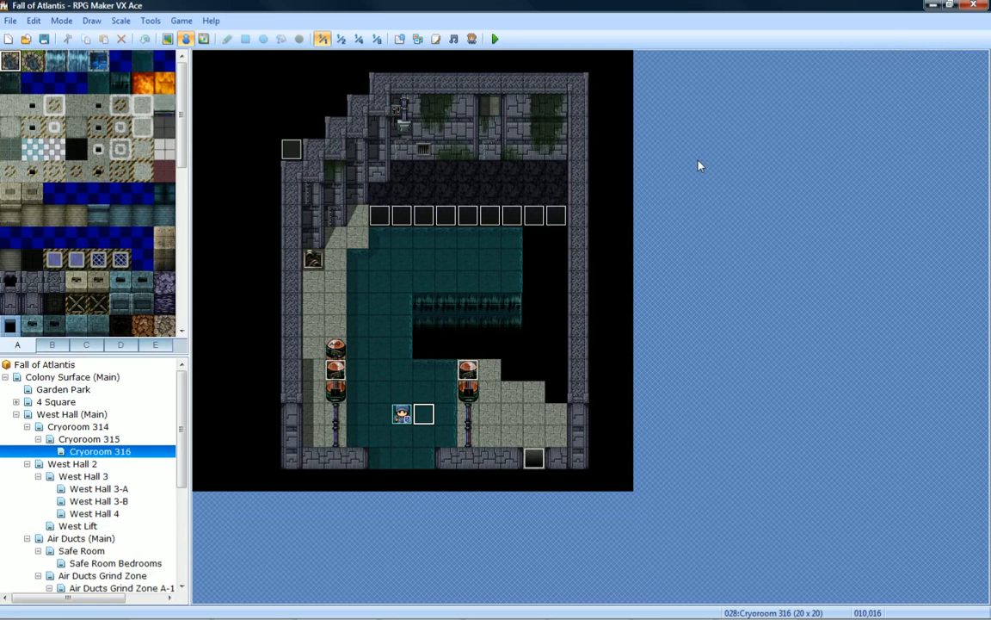
Browse the background music tracks in the Sound Test, including PianoForte - Cobalt Blue, and close it.
click(454, 39)
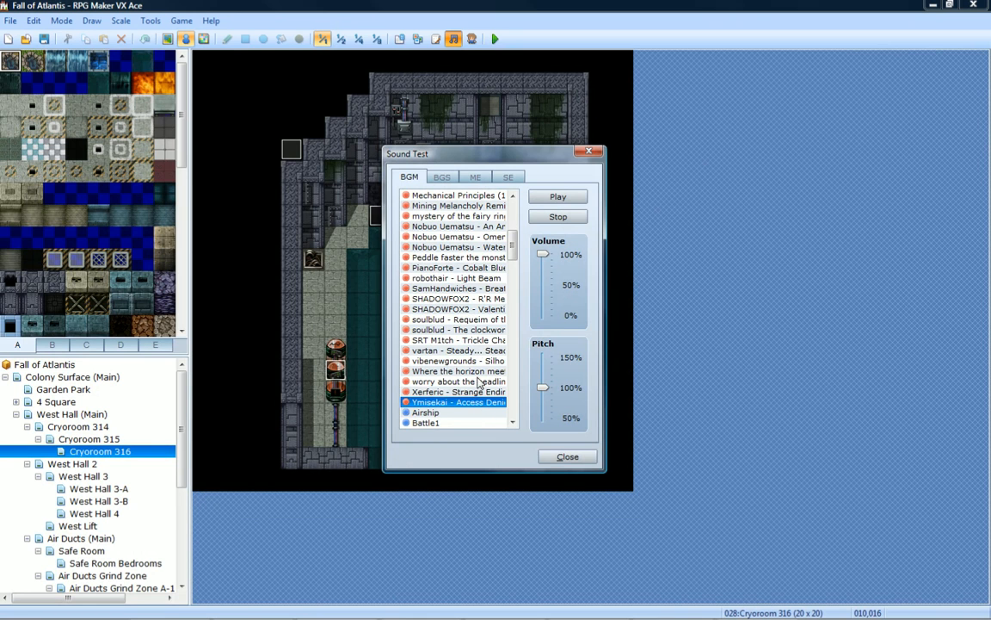
click(471, 279)
click(472, 268)
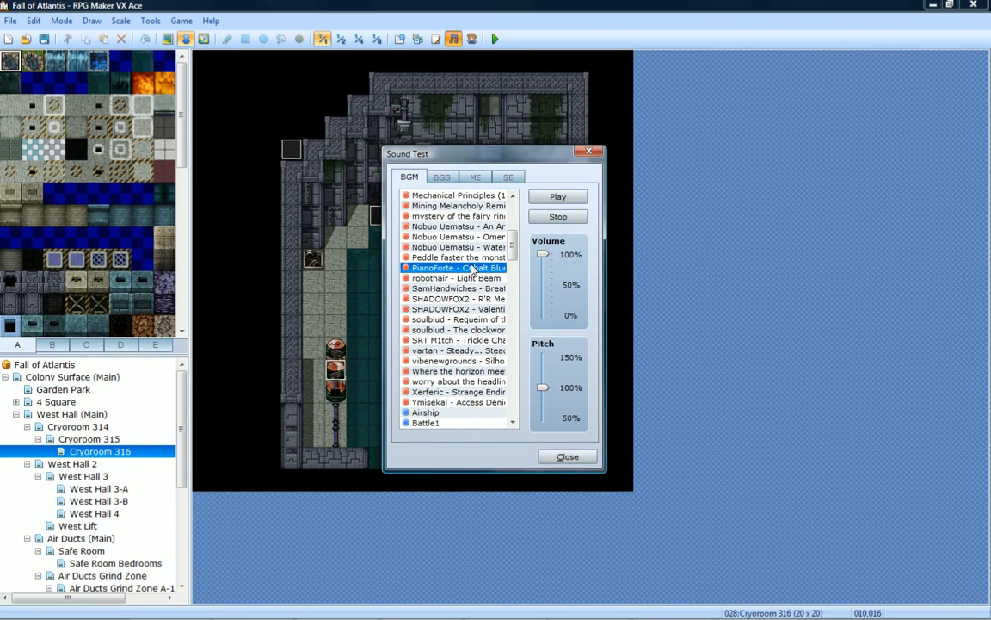
scroll(493, 267, up, 5)
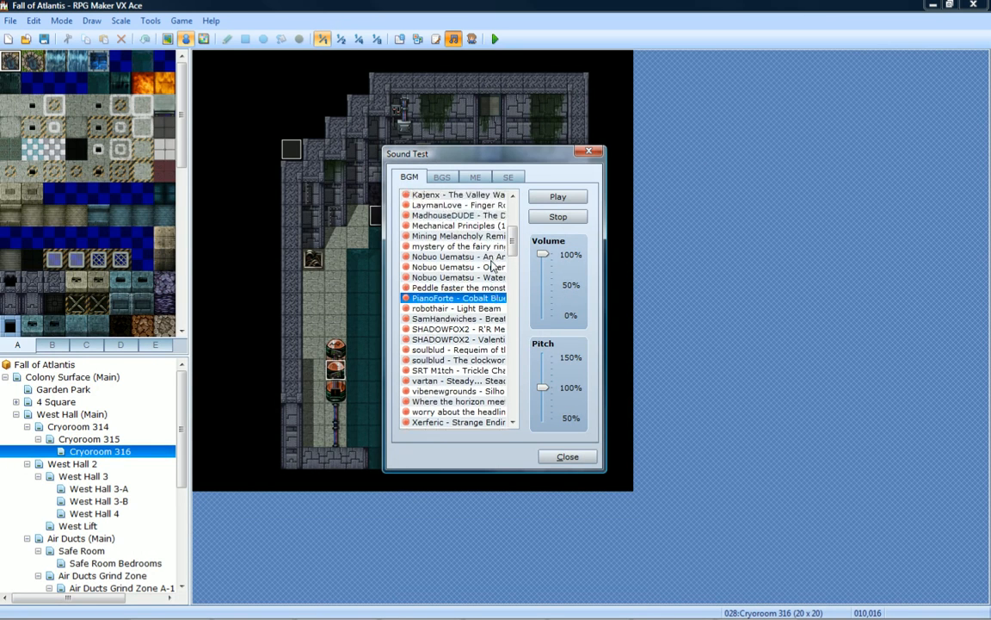
scroll(493, 266, up, 1)
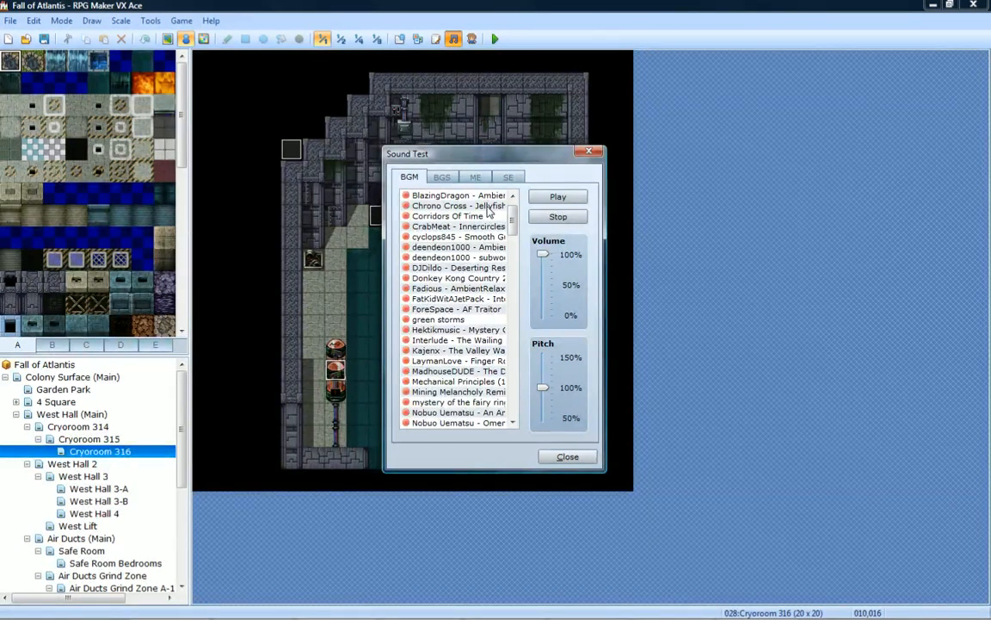
drag(512, 221, 514, 258)
click(589, 151)
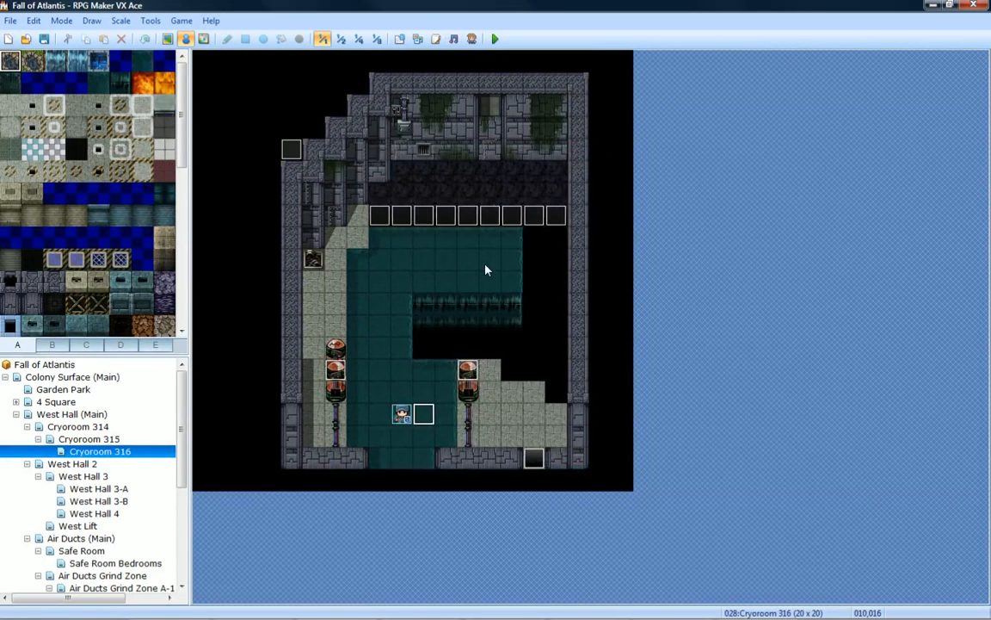
Review the West Hall 2, West Hall 3 and West Hall 3-A maps in turn.
click(72, 464)
click(83, 476)
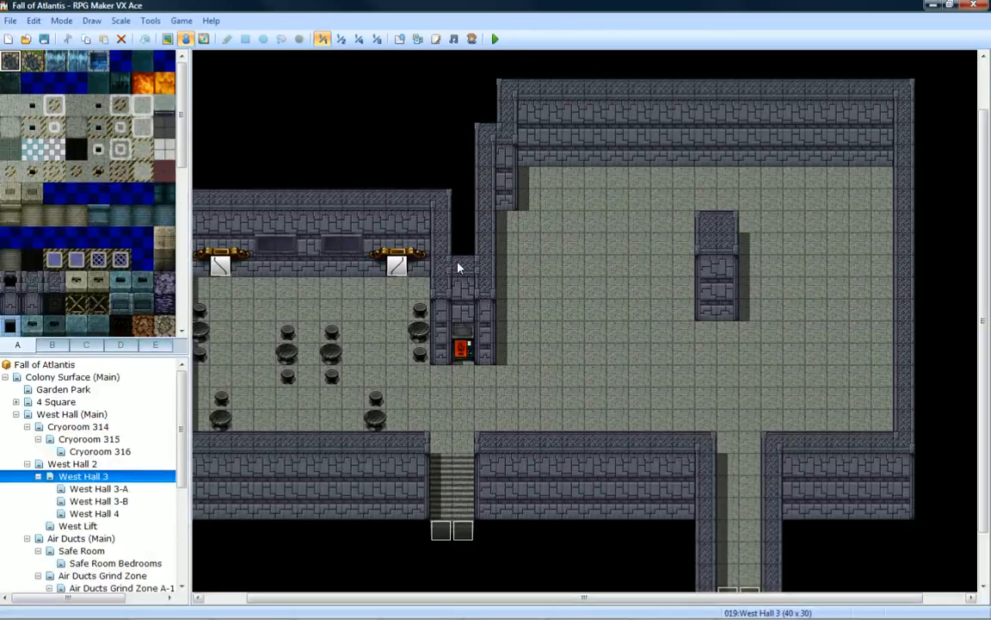
middle_drag(591, 291, 592, 301)
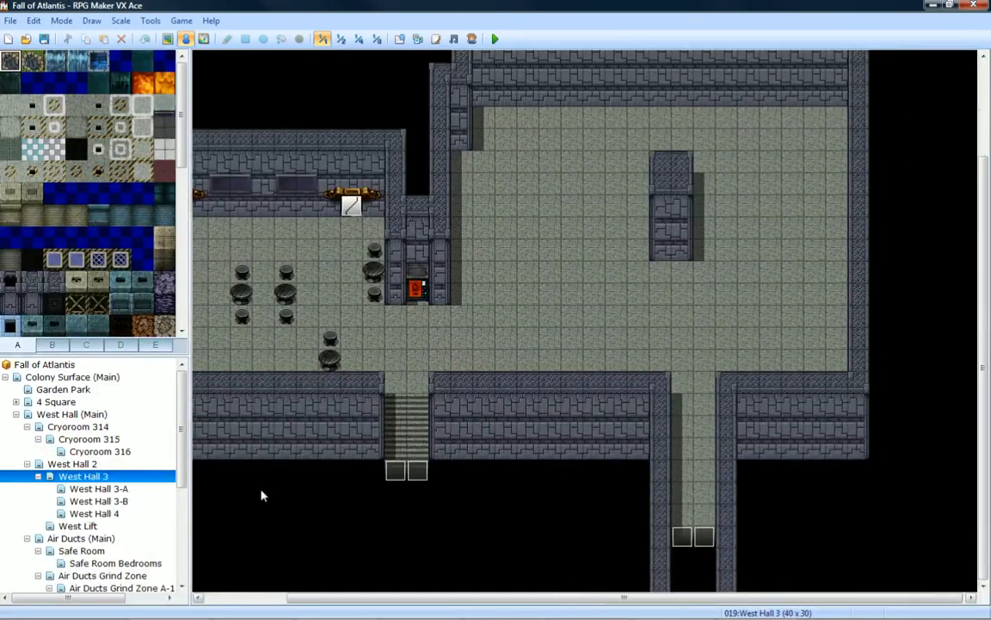
click(144, 489)
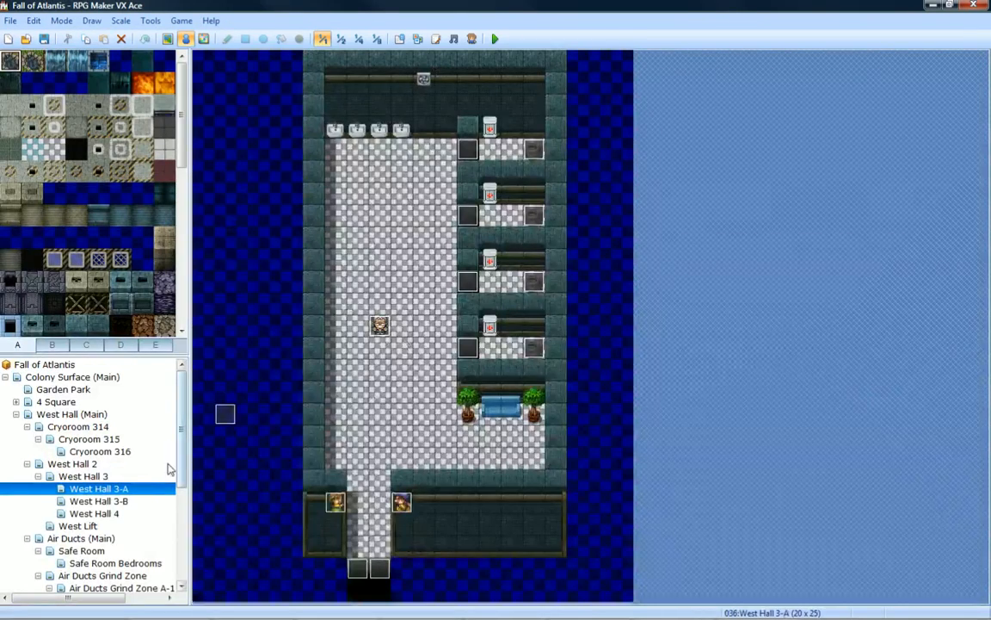
Place a round floor drain on the open tiled floor of West Hall 3-A, matching the one in West Hall 3-B.
click(135, 502)
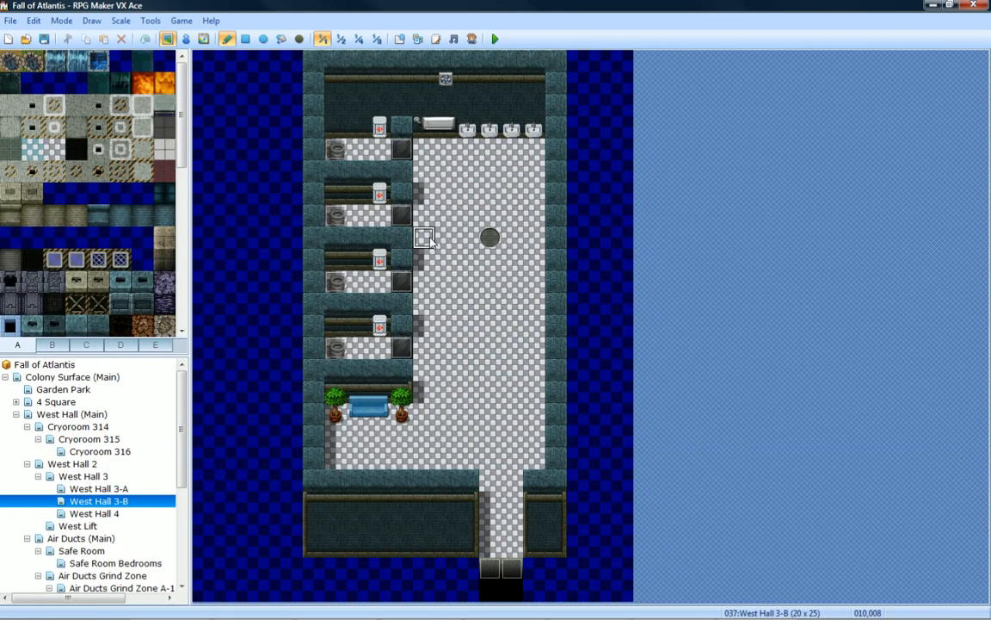
click(99, 488)
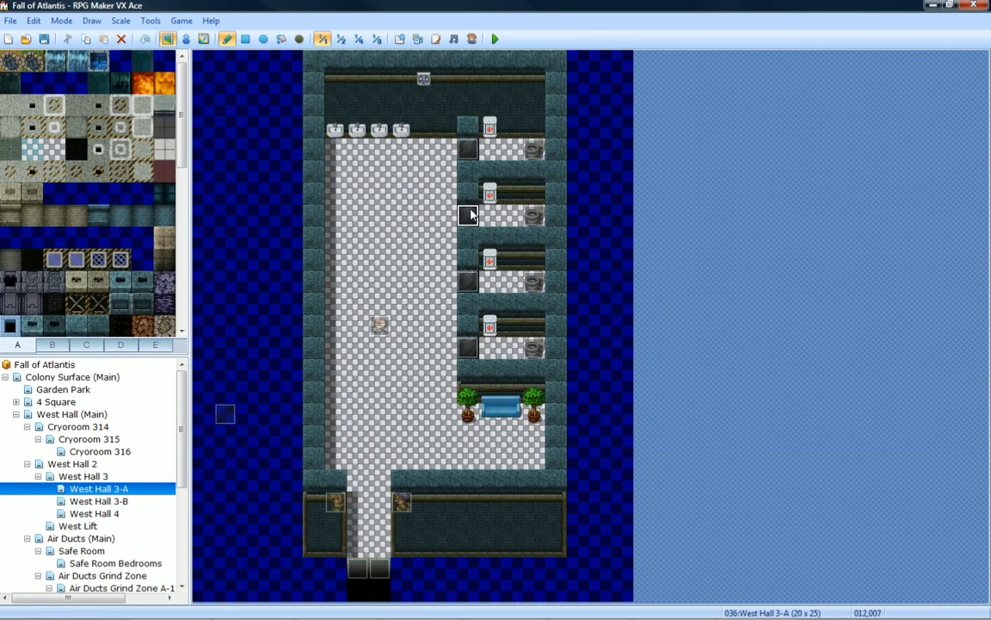
click(380, 238)
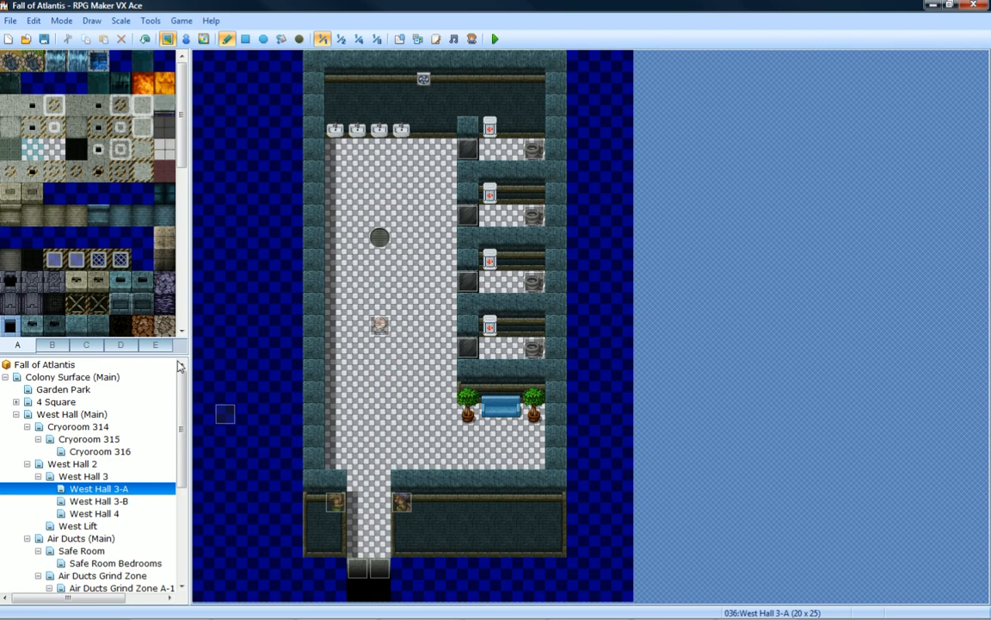
Compare the West Hall 3-A and West Hall 3-B washroom layouts by switching between their maps.
click(110, 501)
click(112, 489)
click(109, 513)
click(117, 489)
click(110, 500)
click(119, 488)
click(120, 500)
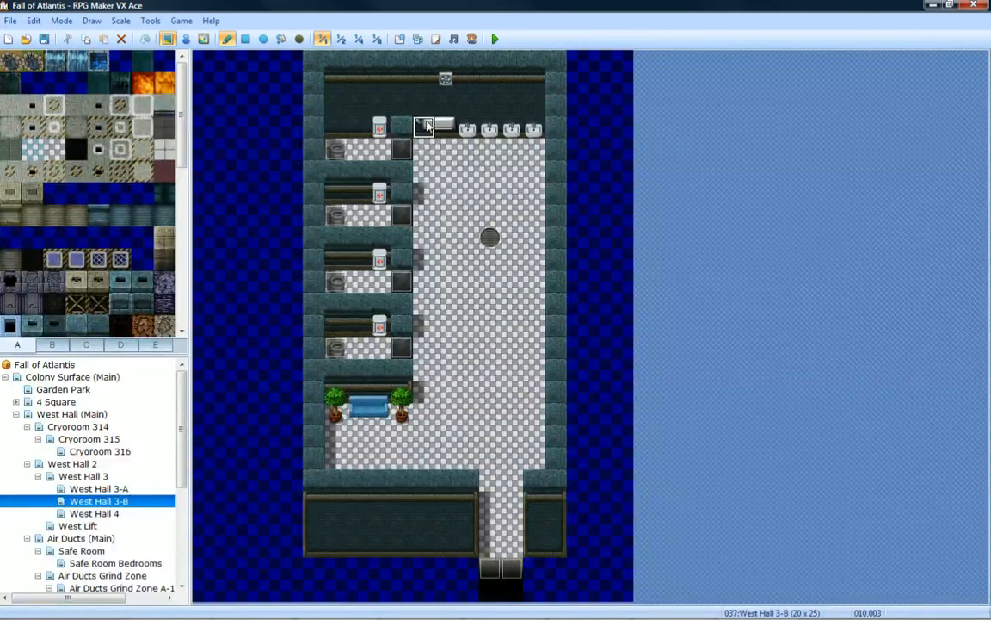
Examine the action pose definitions in the Victor Animated Battle script and close the Script Editor without changes.
click(436, 39)
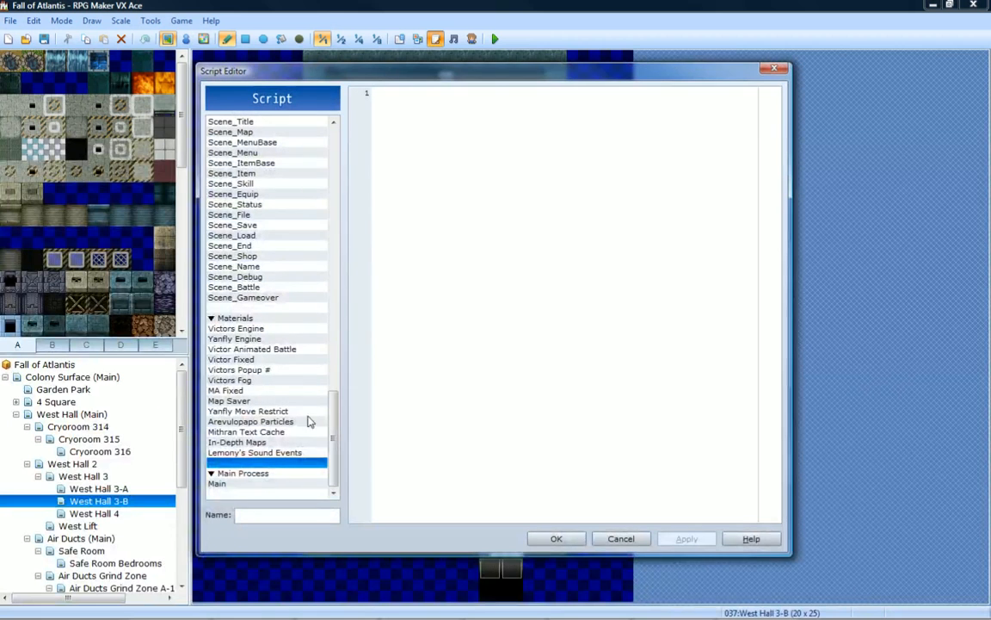
click(253, 350)
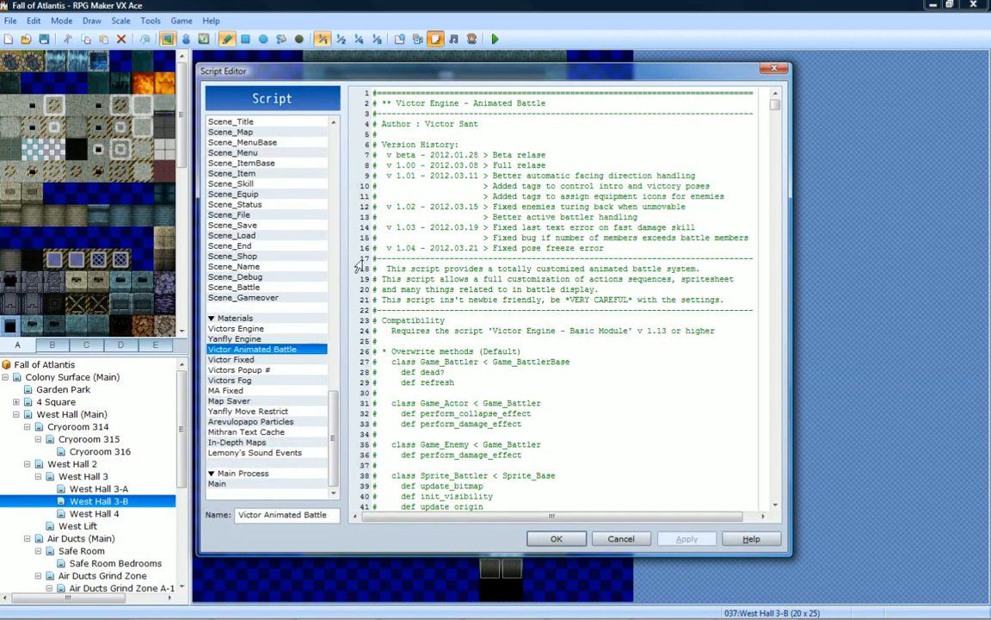
drag(775, 101, 775, 146)
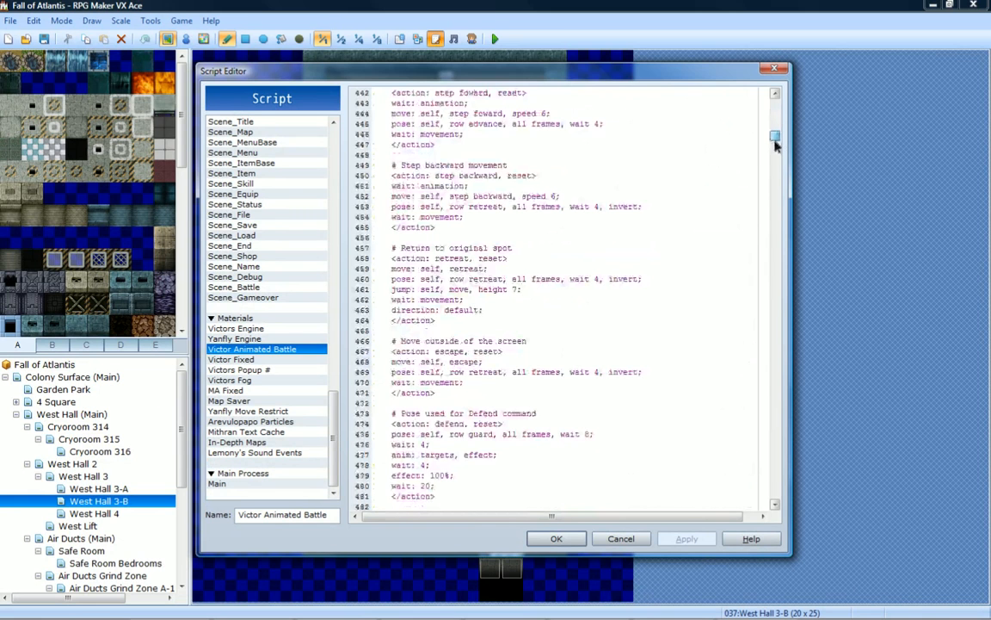
drag(775, 147, 775, 149)
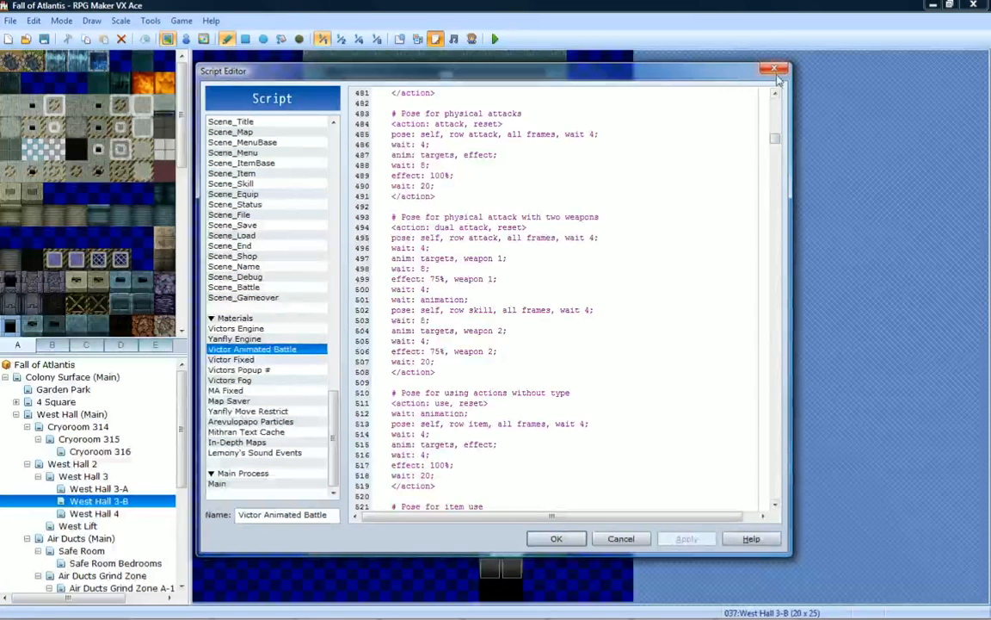
key(Escape)
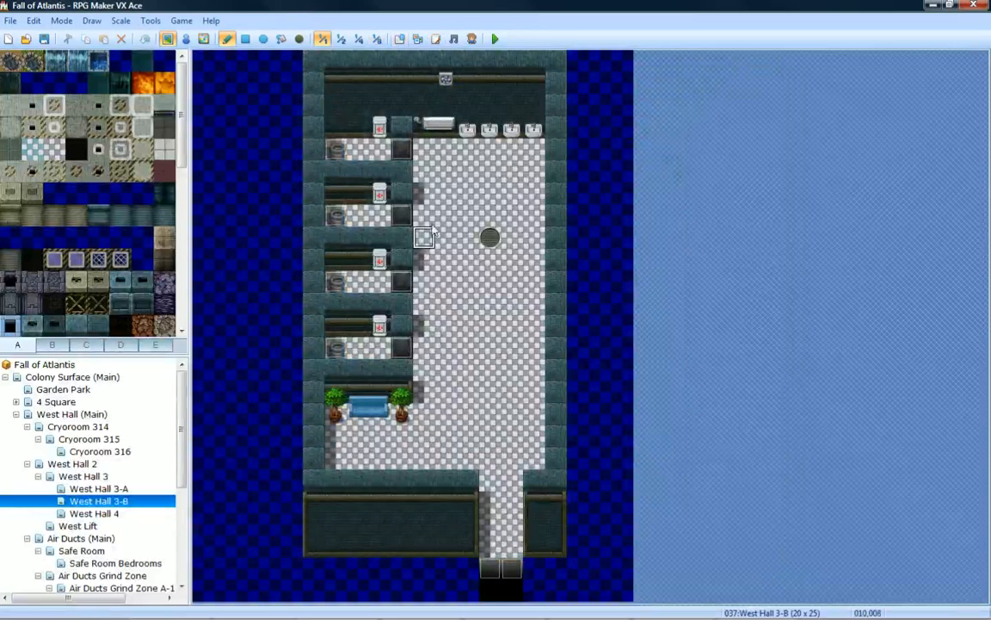
Review the West Hall 3-A, West Hall 3-B, West Hall 4 and West Lift maps in turn.
key(Up)
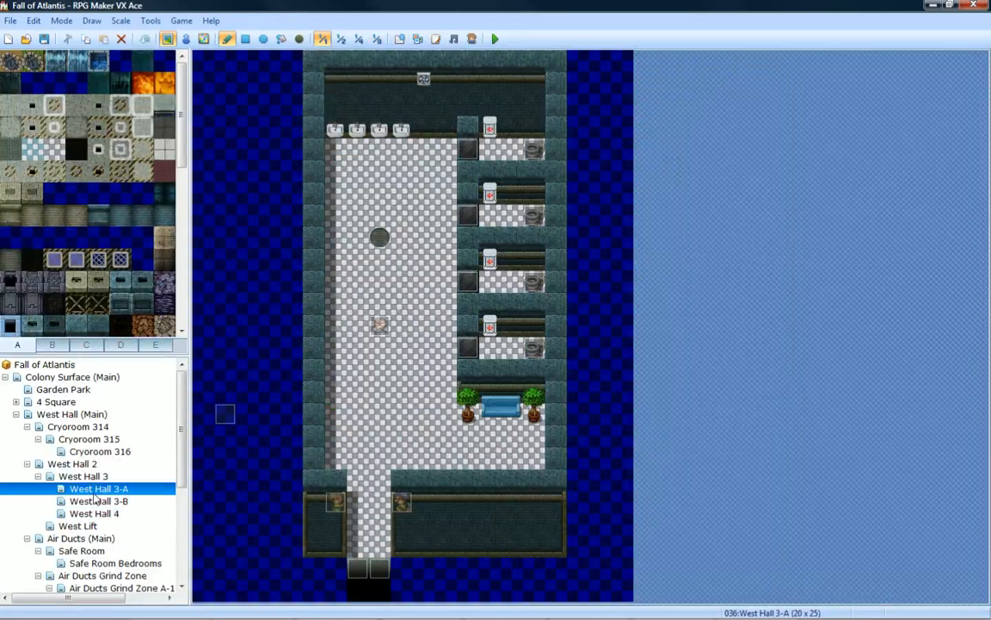
click(97, 500)
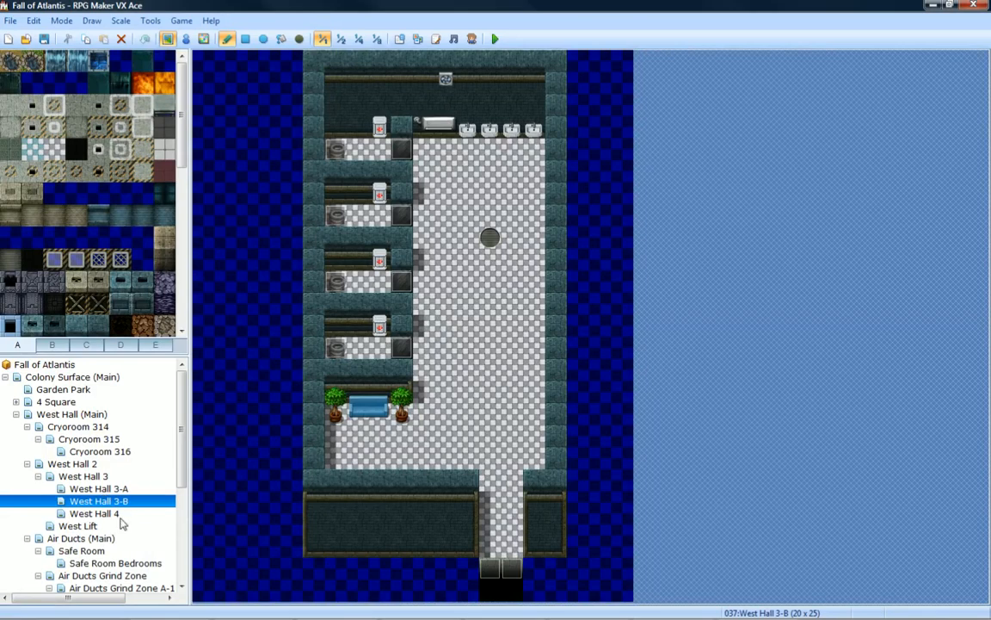
click(103, 513)
middle_drag(449, 318, 421, 413)
middle_drag(398, 338, 413, 433)
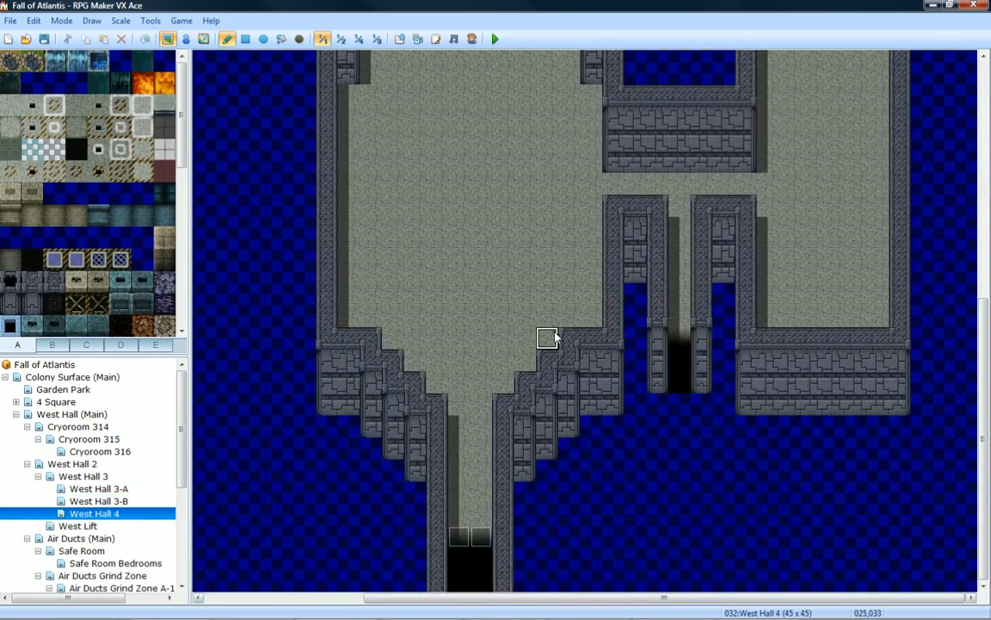
click(86, 525)
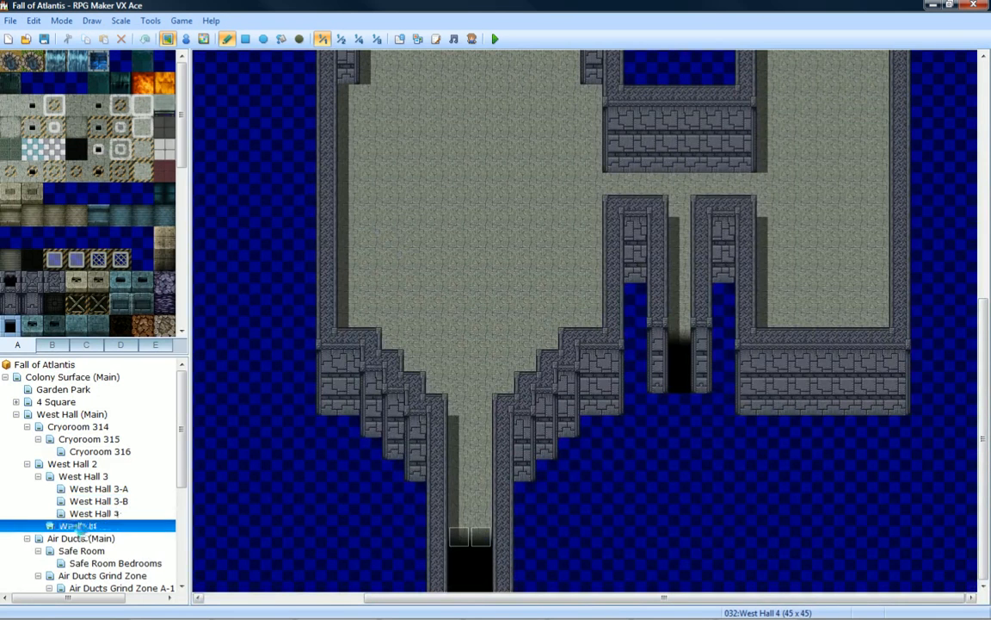
Look through the maps from Air Ducts (Main) through the Safe Room, Grind Zone and Turbine Rooms to Cavern Tunnel Fork.
click(86, 539)
scroll(86, 548, down, 3)
click(90, 439)
click(105, 464)
click(110, 476)
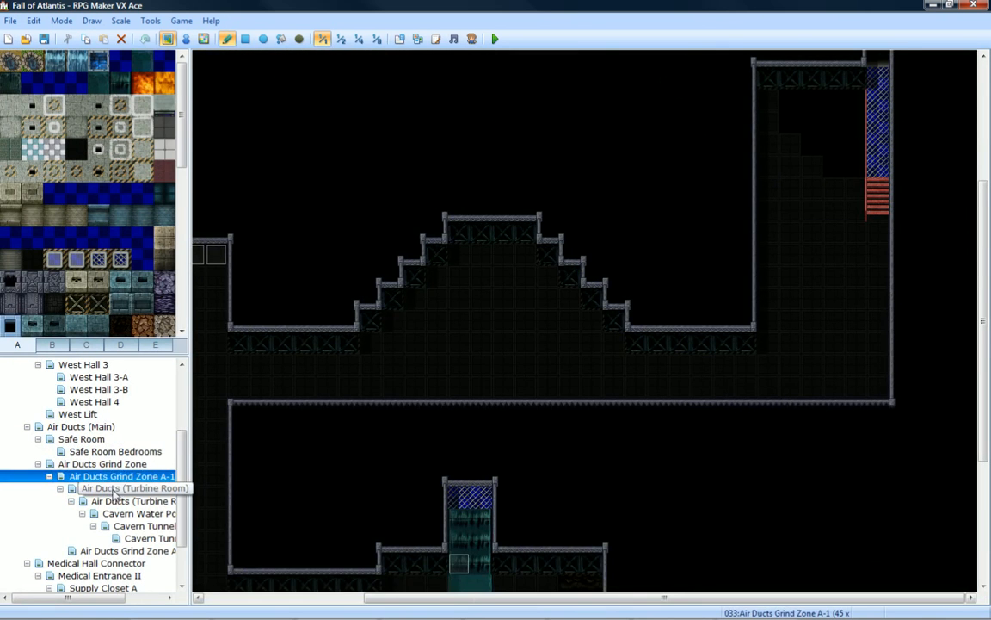
click(112, 488)
click(117, 501)
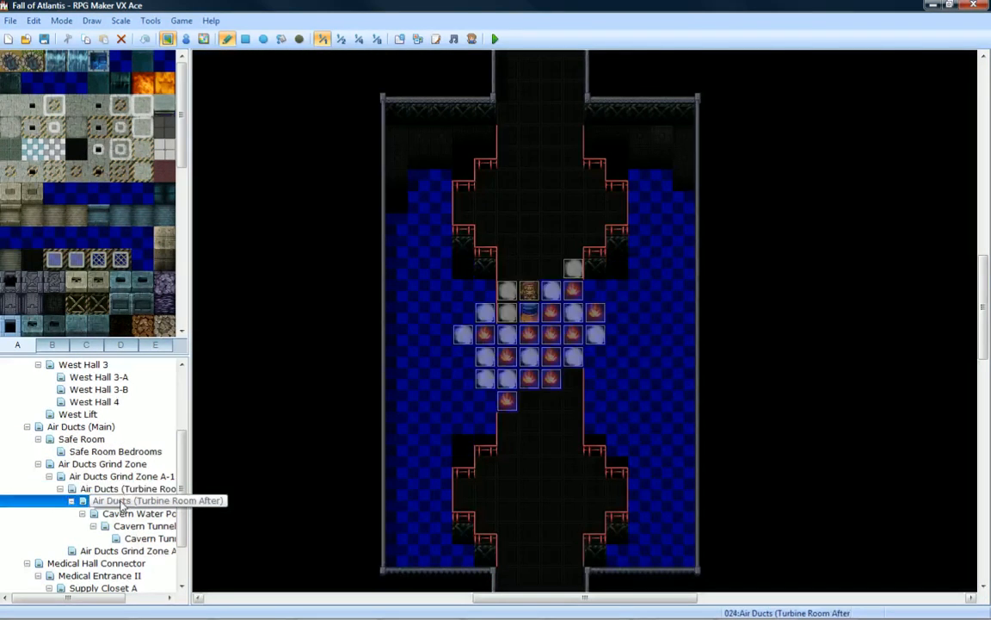
click(129, 514)
click(132, 526)
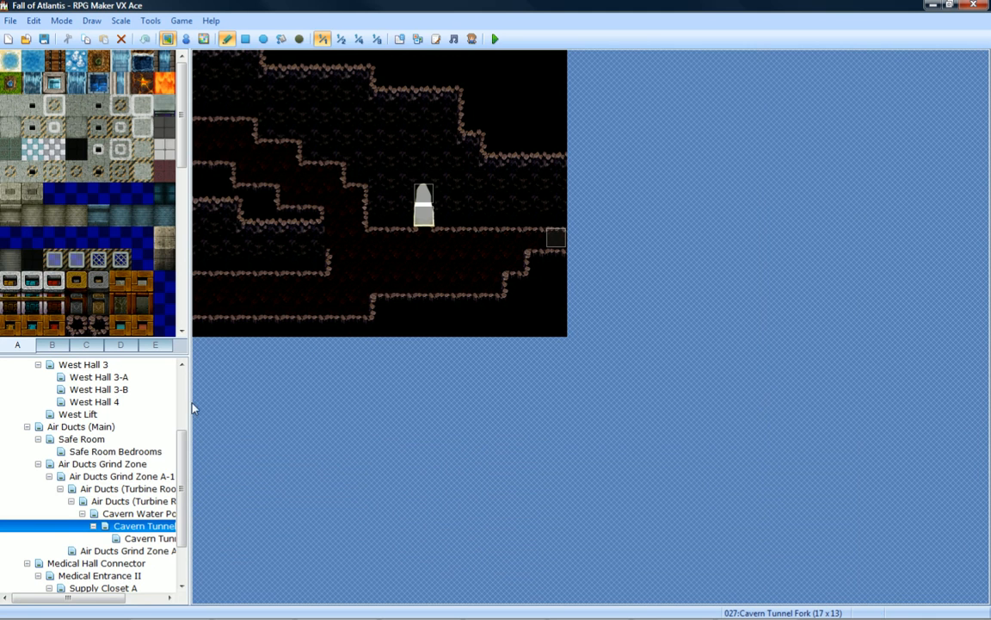
Go back through Cavern Water Pool and Air Ducts (Turbine Room After) to inspect the Air Ducts Grind Zone map.
click(133, 512)
click(133, 501)
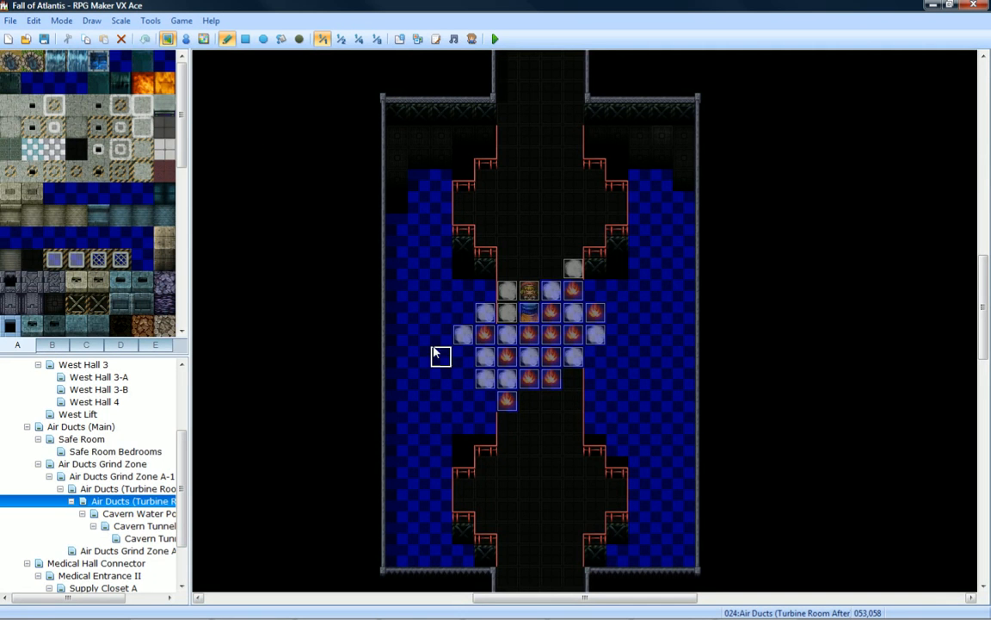
click(107, 464)
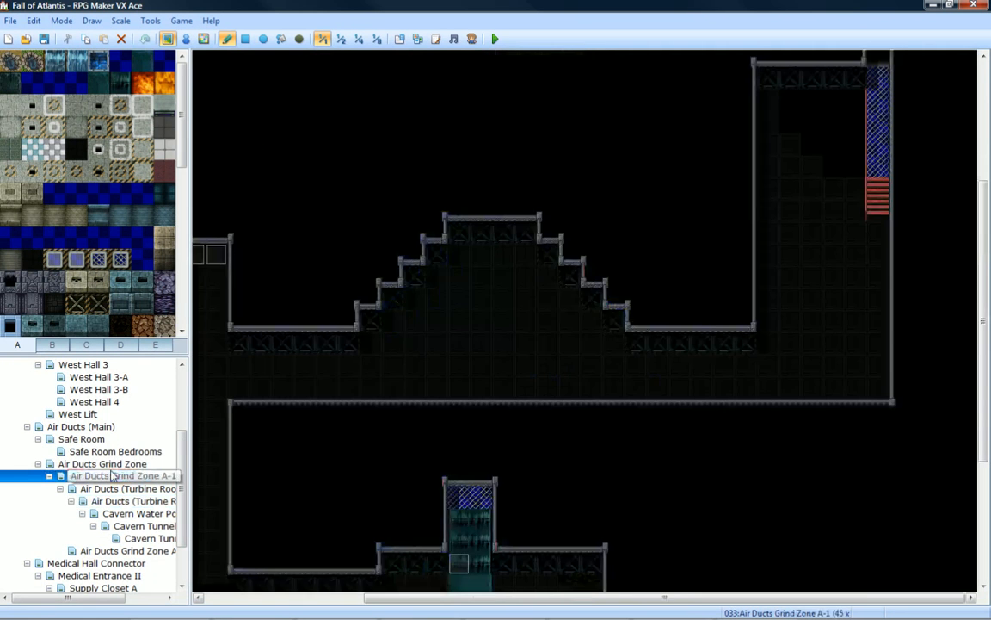
mouse_move(606, 286)
middle_down()
mouse_move(468, 152)
mouse_move(474, 144)
middle_up()
mouse_move(559, 276)
middle_down()
mouse_move(539, 234)
mouse_move(403, 235)
middle_up()
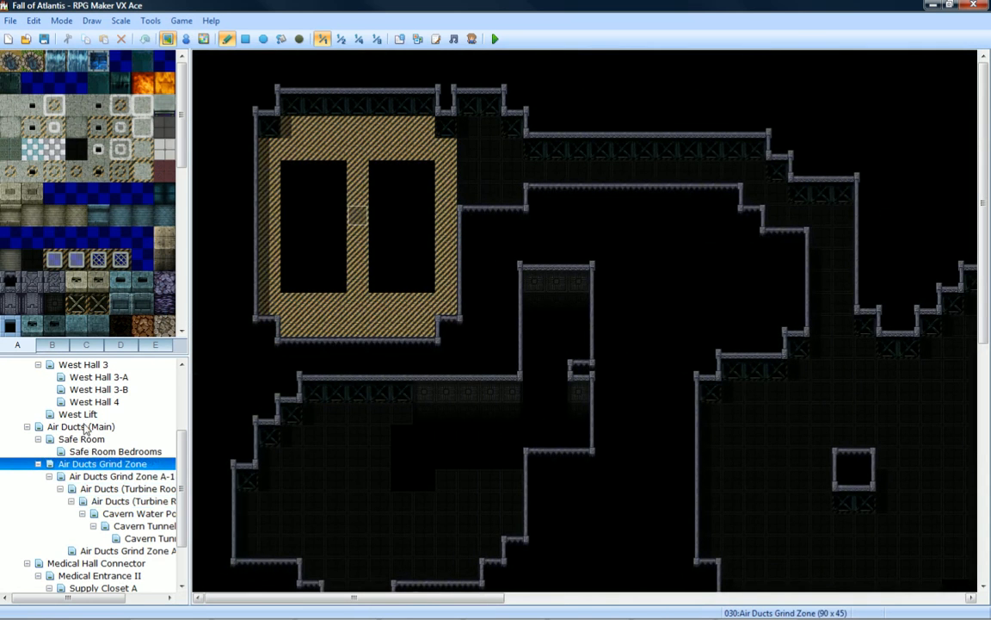
Preview the default male and female designs in the Character Generator and close it.
click(472, 39)
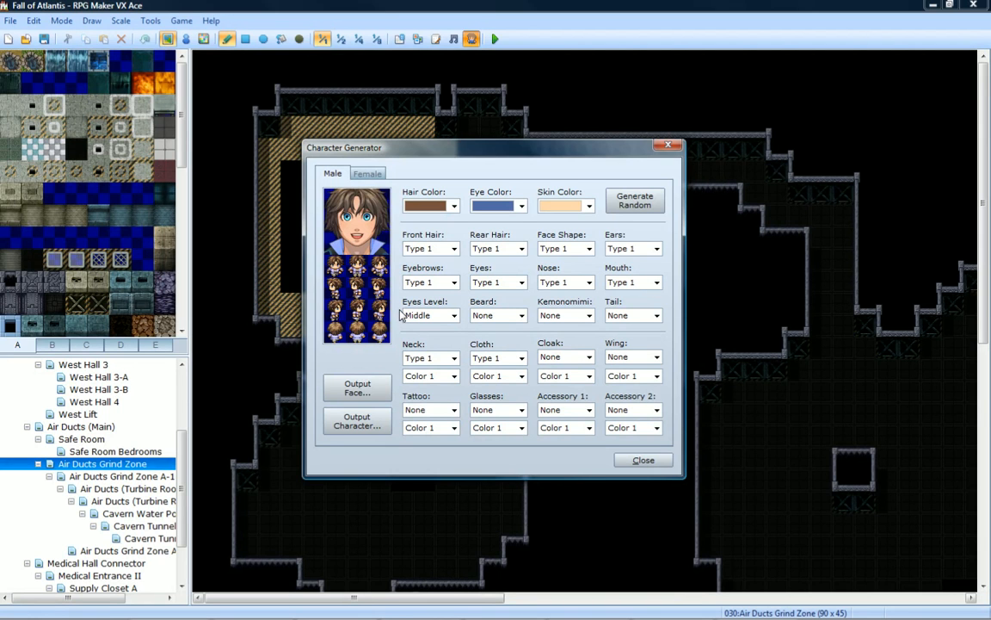
drag(457, 145, 541, 109)
click(453, 137)
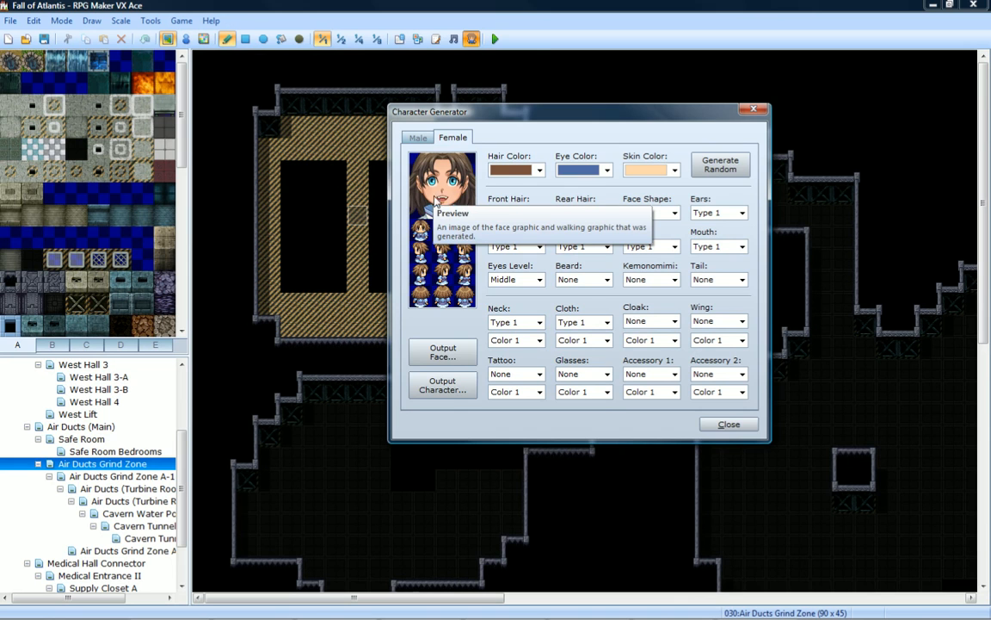
click(416, 136)
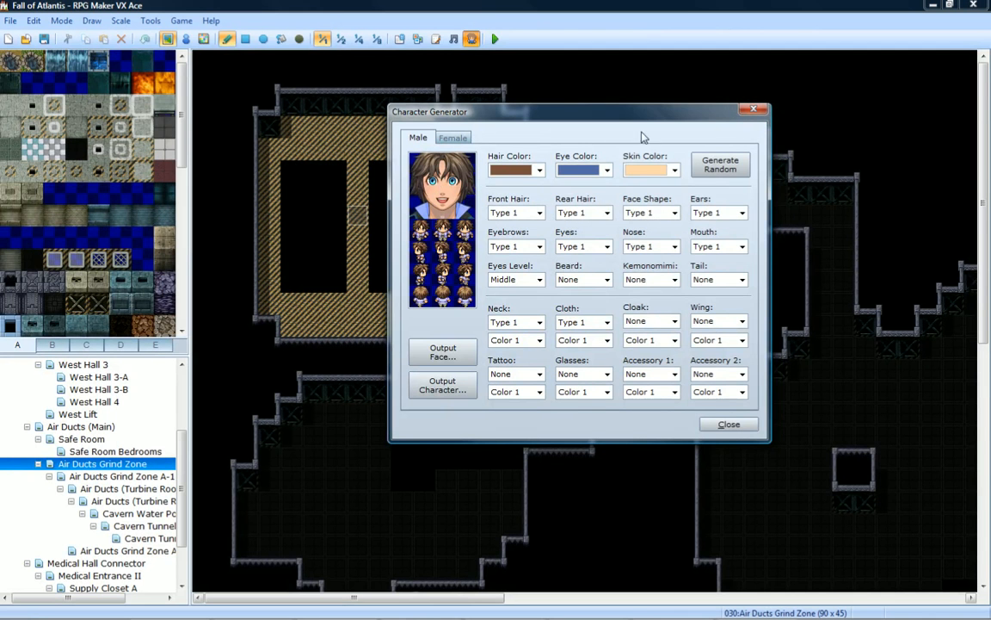
click(756, 111)
Review the graphics and settings of actors 001 to 005 in the Database, returning to the janitor before closing it.
middle_click(534, 217)
middle_drag(654, 350, 721, 254)
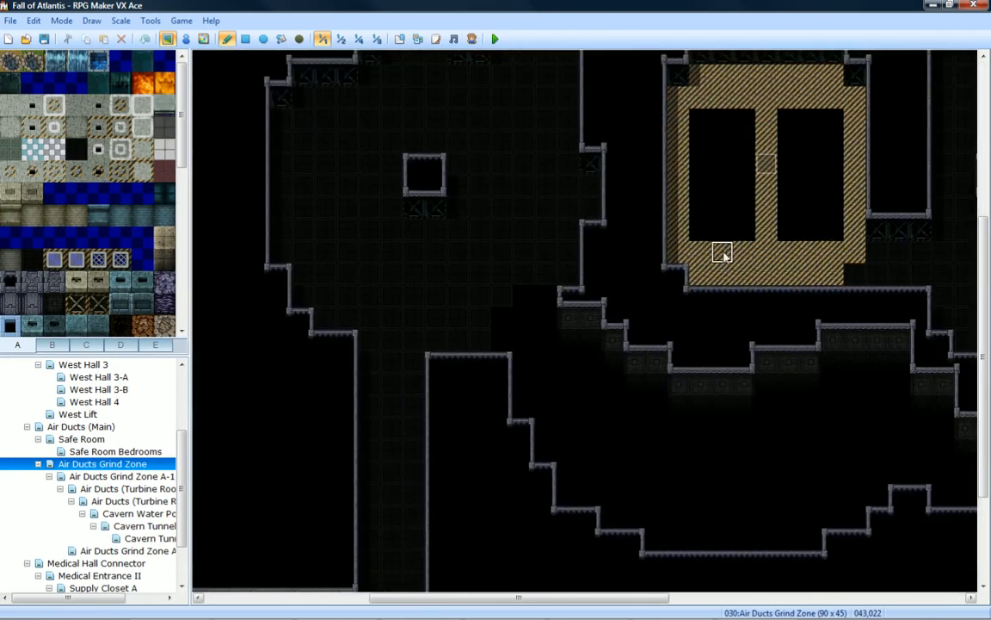
click(400, 40)
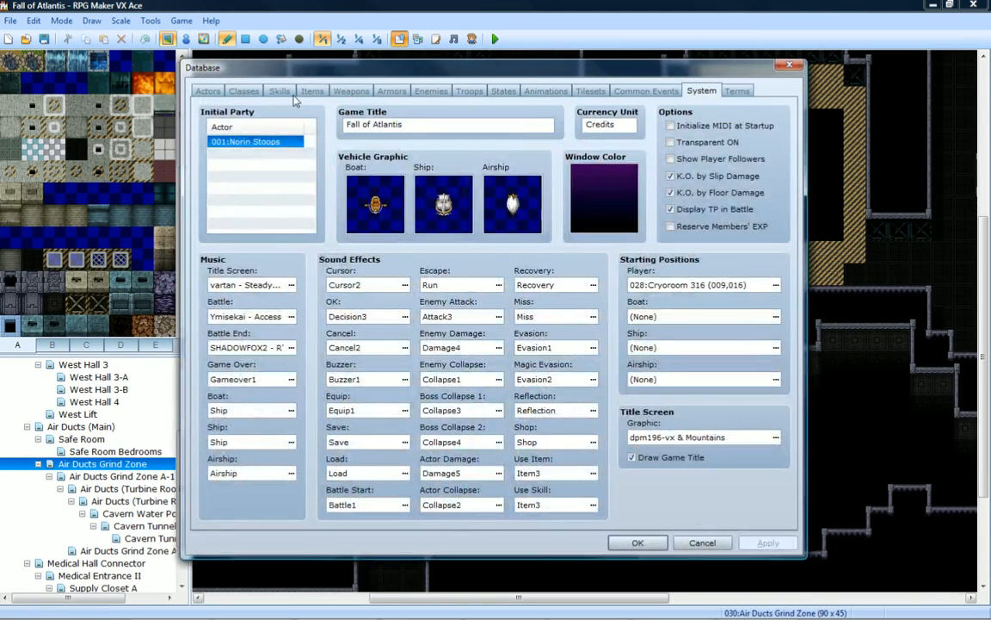
click(243, 90)
click(207, 91)
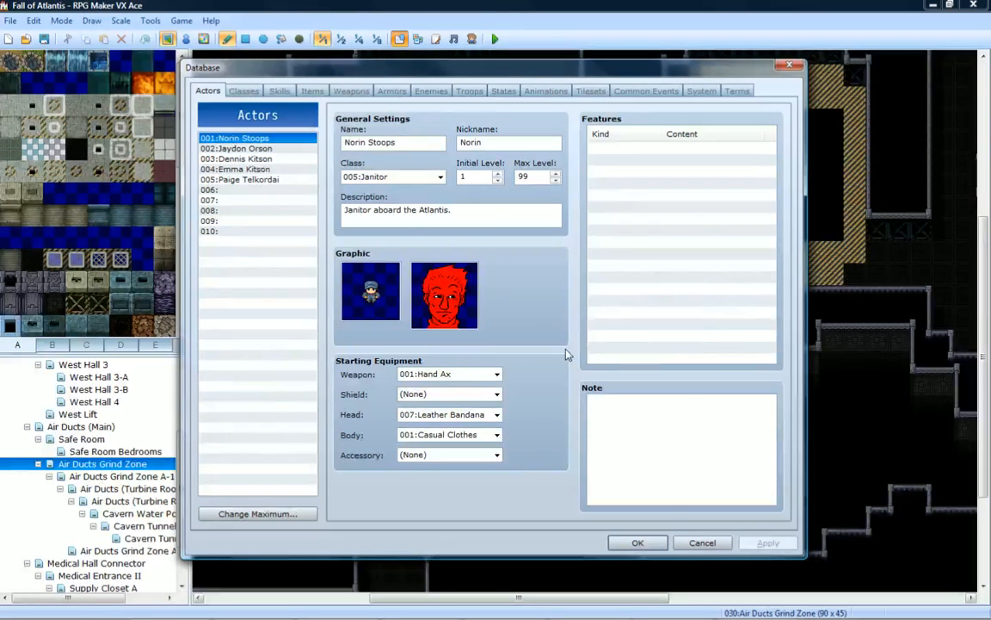
click(222, 148)
click(245, 160)
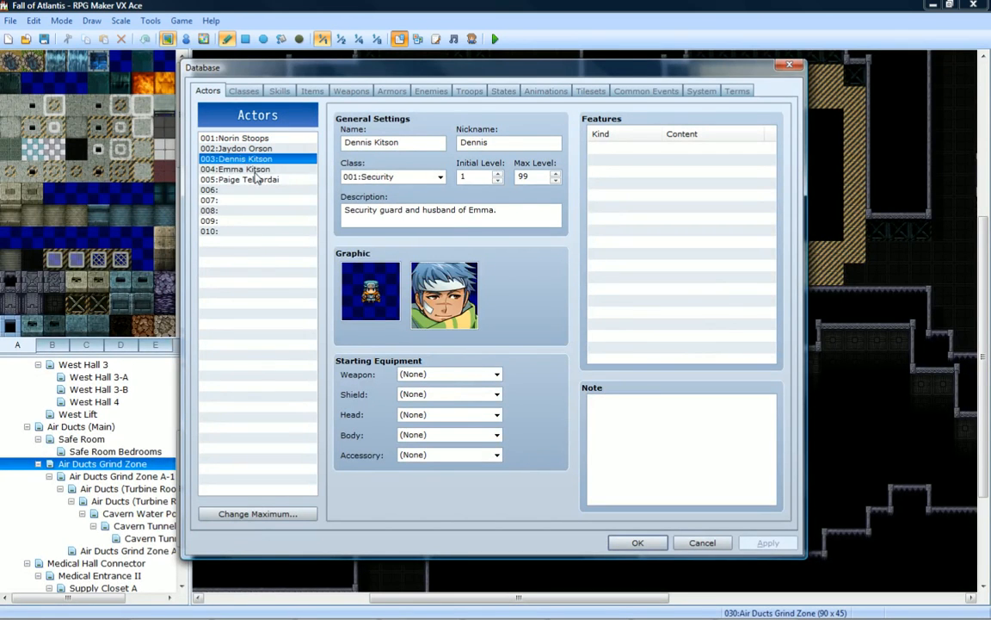
click(232, 169)
click(261, 180)
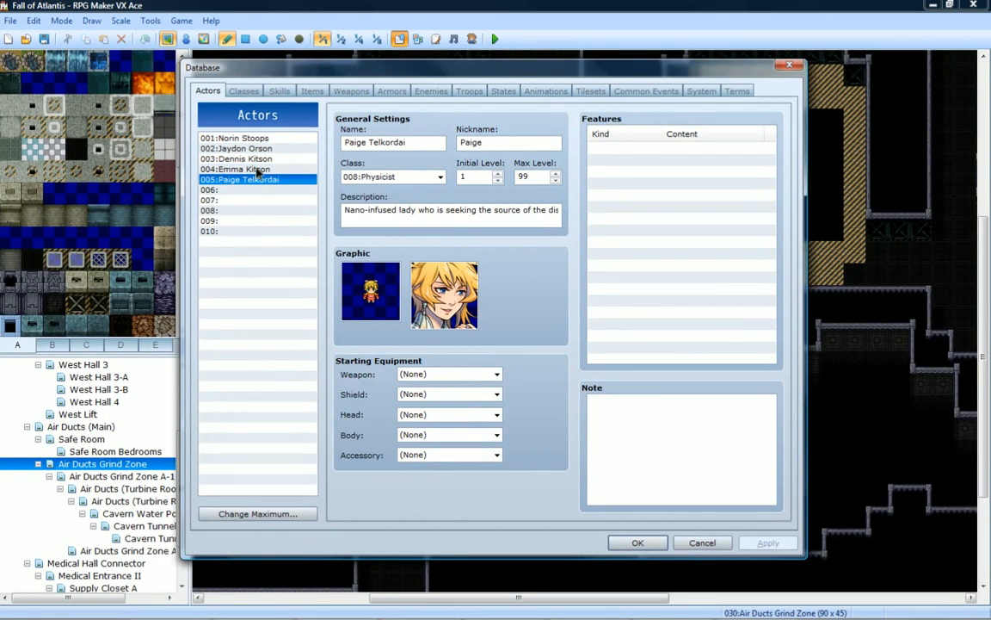
click(249, 169)
click(257, 149)
click(259, 139)
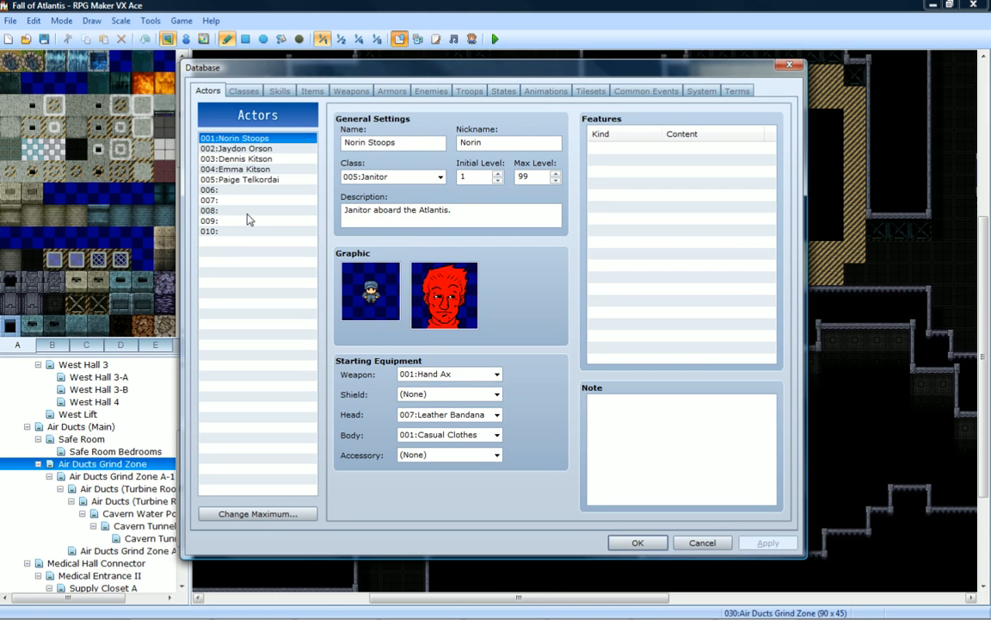
click(789, 65)
Inspect the Air Ducts Grind Zone layout, then revisit the Grind Zone A-1, Turbine Room and cavern maps.
middle_drag(557, 221, 561, 90)
middle_drag(582, 332, 535, 221)
mouse_move(554, 243)
middle_down()
mouse_move(414, 228)
mouse_move(450, 235)
middle_up()
middle_drag(535, 237, 426, 219)
middle_drag(464, 183, 356, 380)
click(120, 476)
click(123, 488)
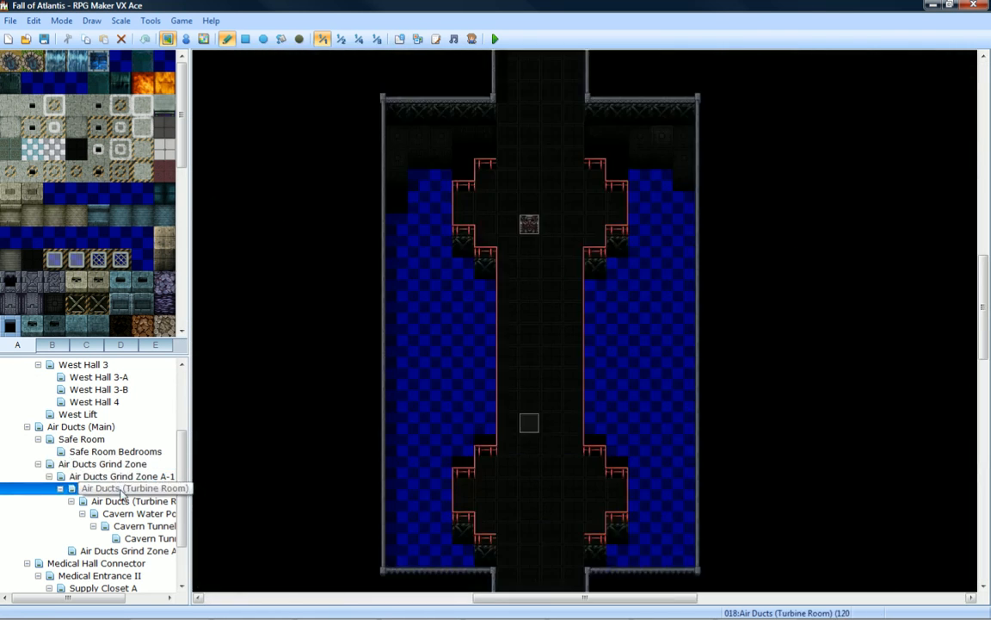
click(121, 513)
click(125, 526)
click(131, 501)
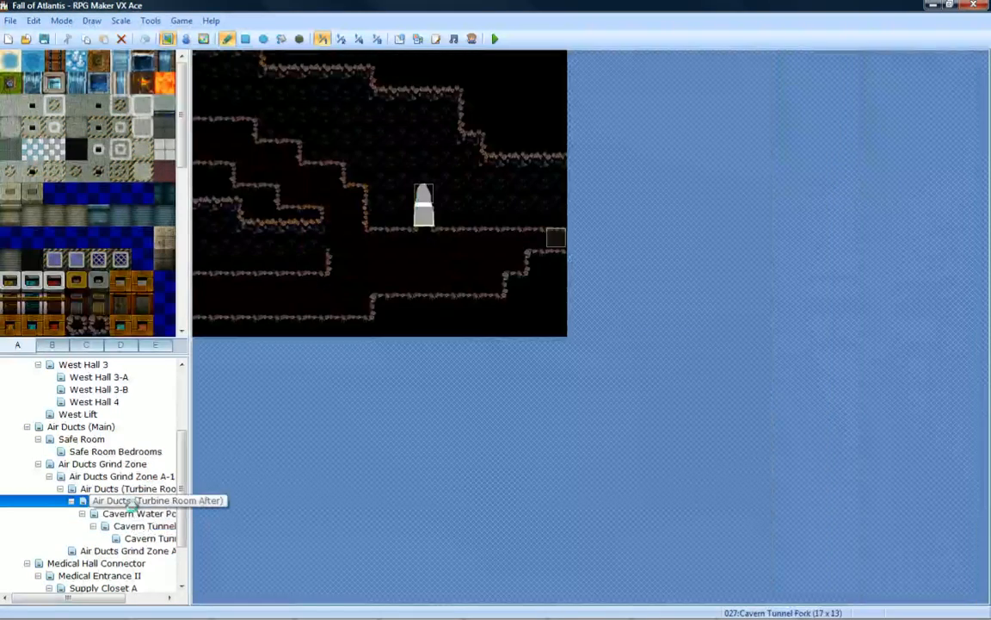
Examine the waterfalls, ledges and lower pool of the Cavern Water Pool map.
click(134, 513)
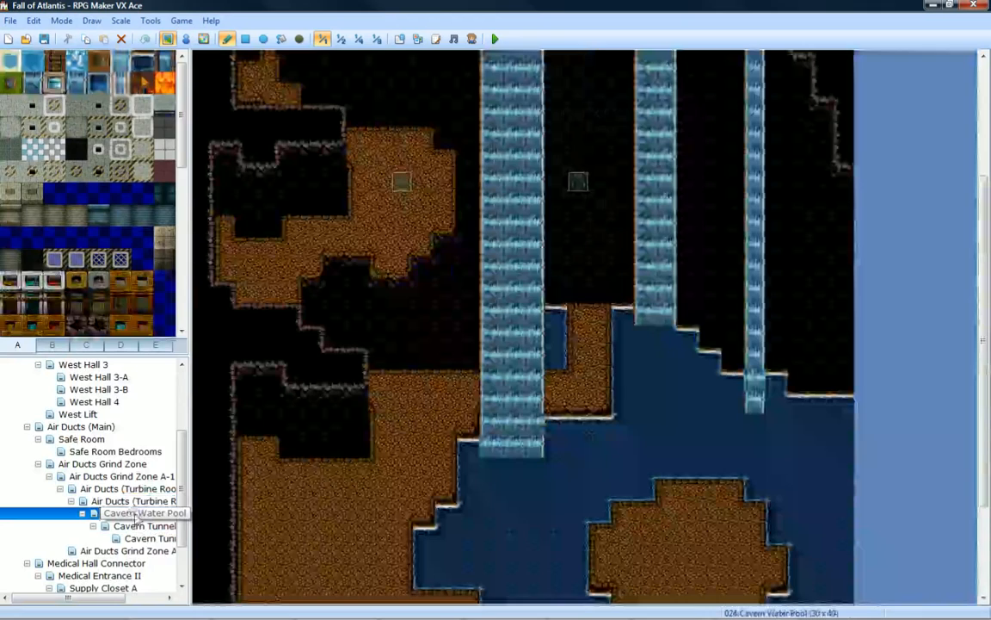
scroll(597, 327, up, 3)
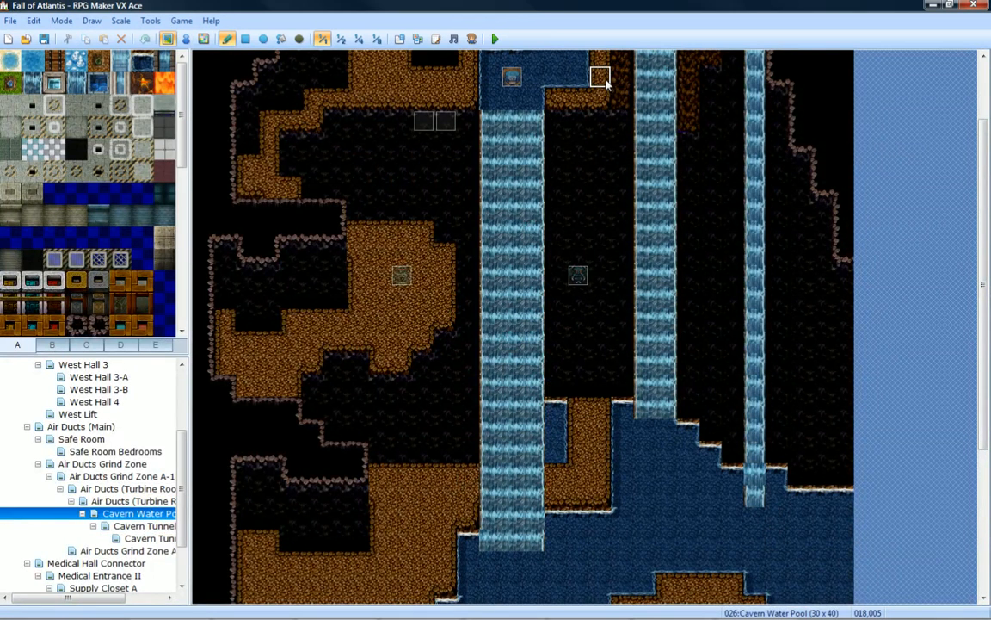
scroll(622, 276, down, 3)
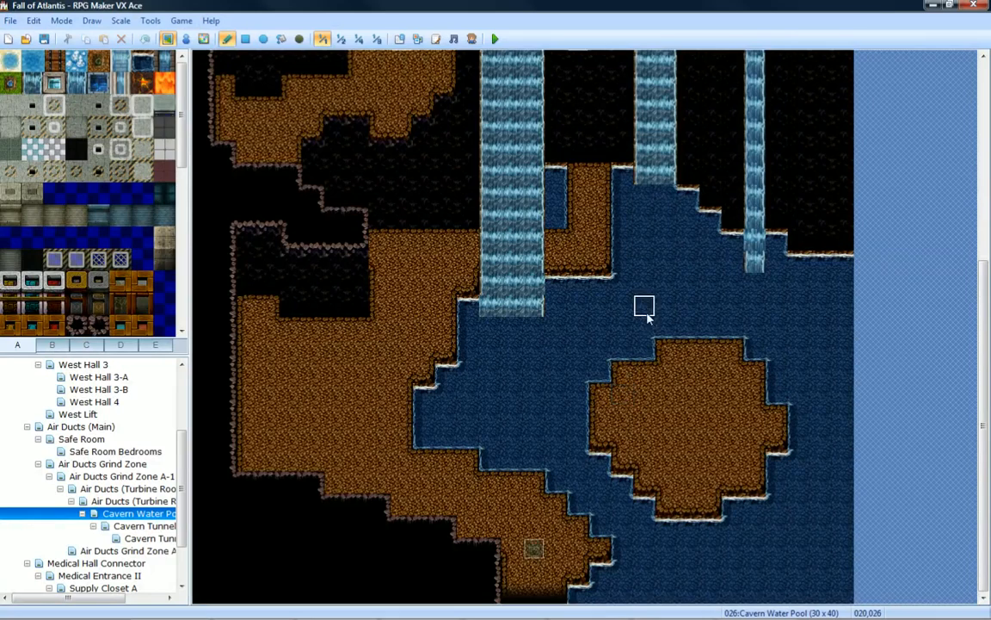
scroll(567, 334, up, 5)
scroll(527, 232, up, 2)
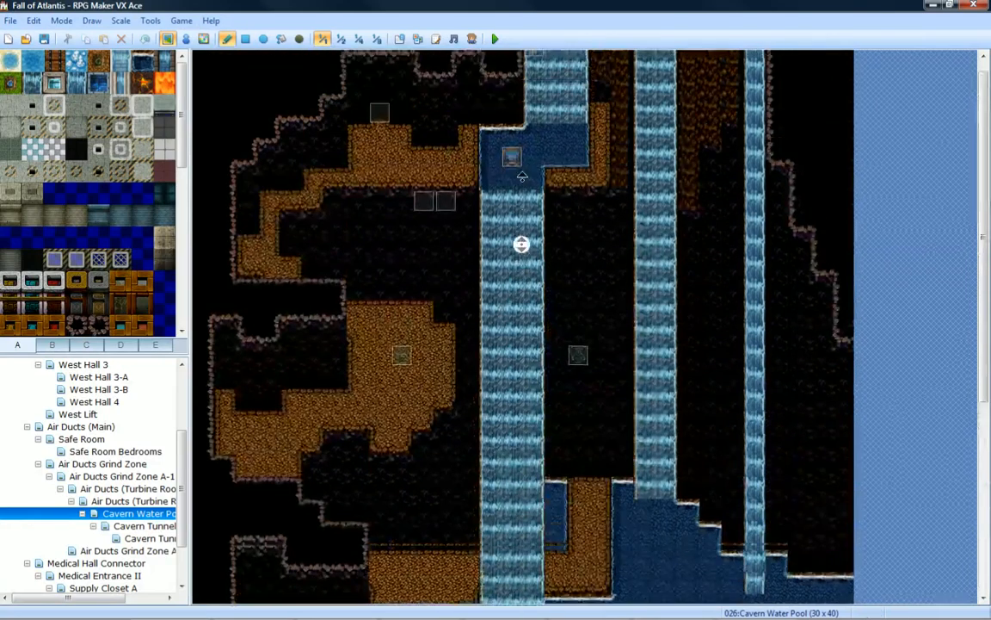
scroll(518, 184, down, 1)
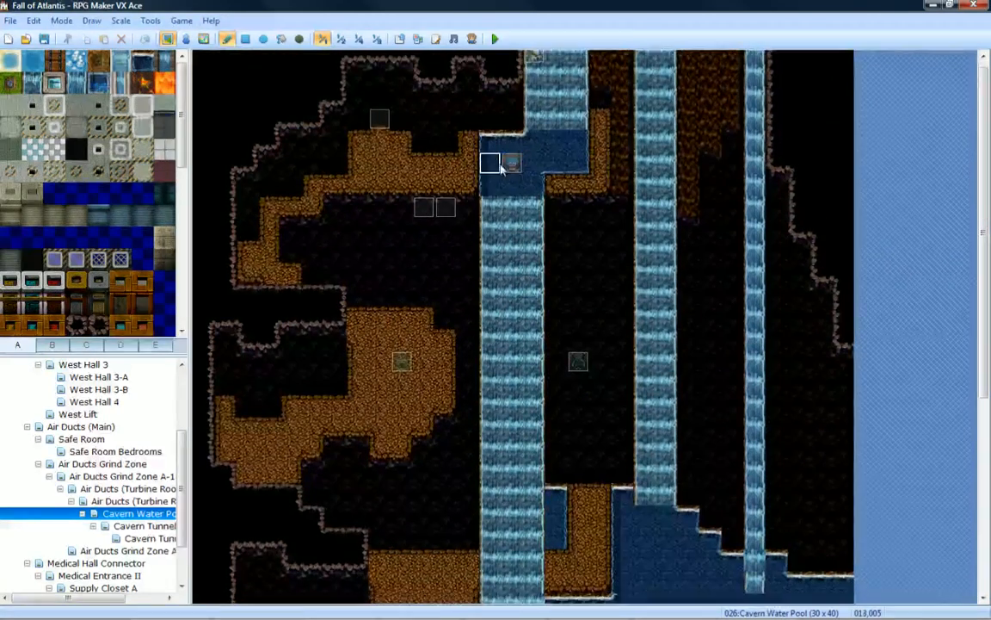
Switch to event editing and inspect the character event in the upper pool above the waterfall, then close it.
click(186, 39)
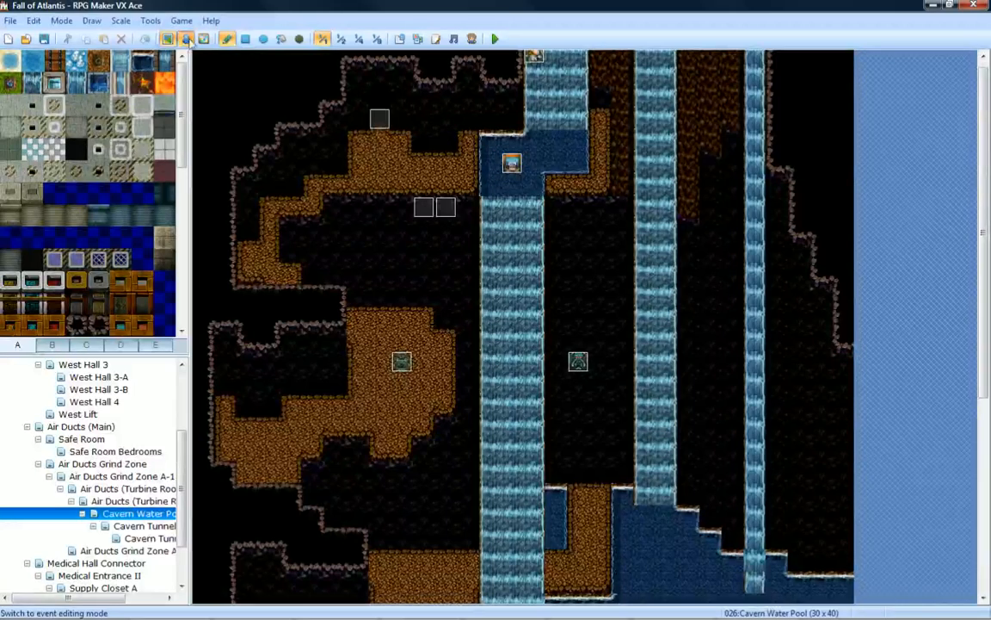
double_click(514, 164)
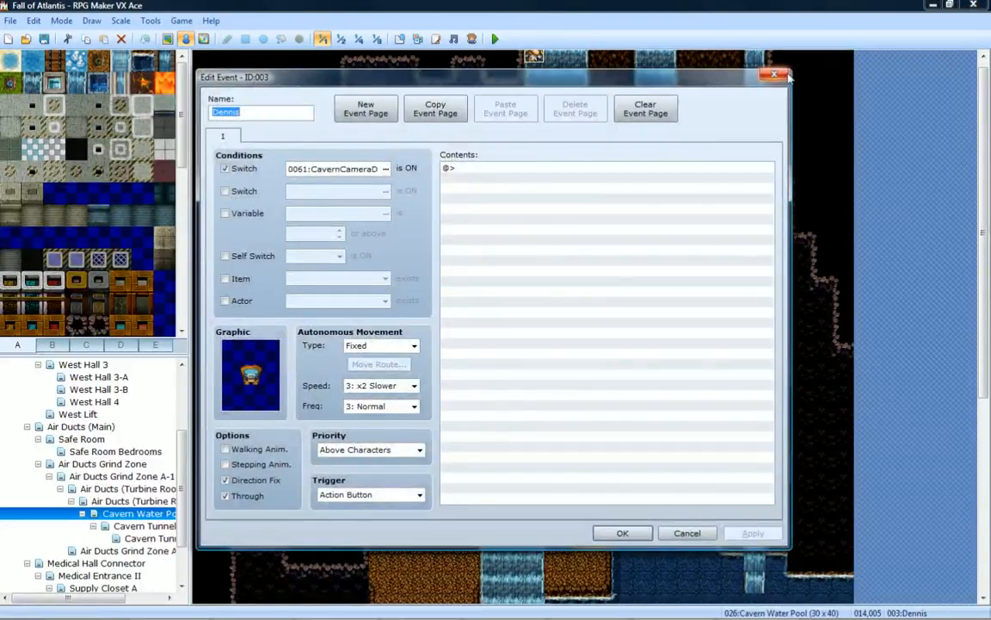
click(774, 77)
In EV004 on the Cavern Water Pool map, append Change Speed 3 to the end of event 003's move route and save the event.
double_click(439, 211)
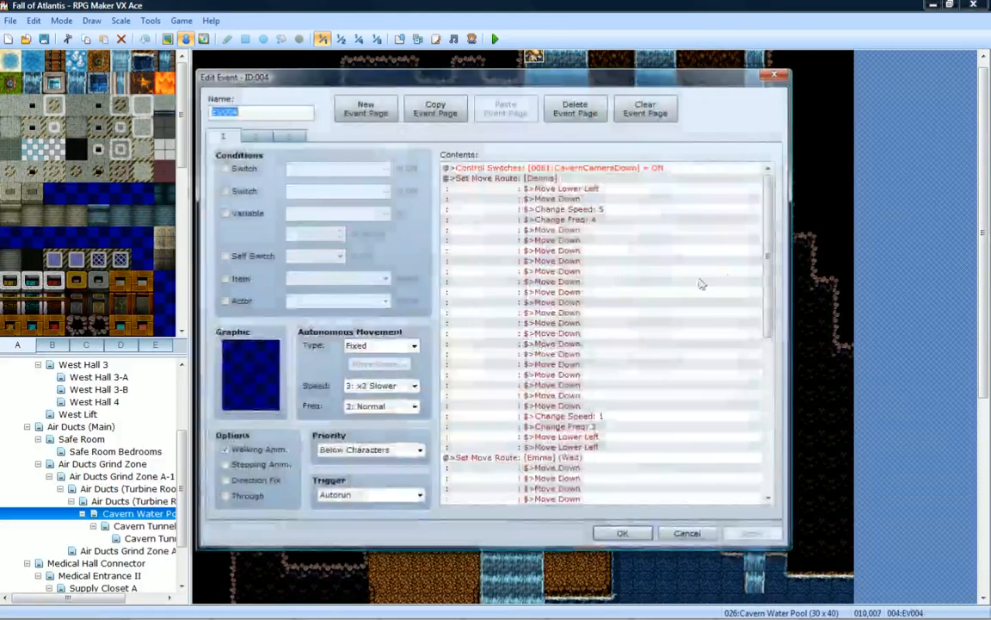
drag(772, 255, 768, 343)
right_click(583, 262)
click(558, 240)
scroll(558, 240, up, 6)
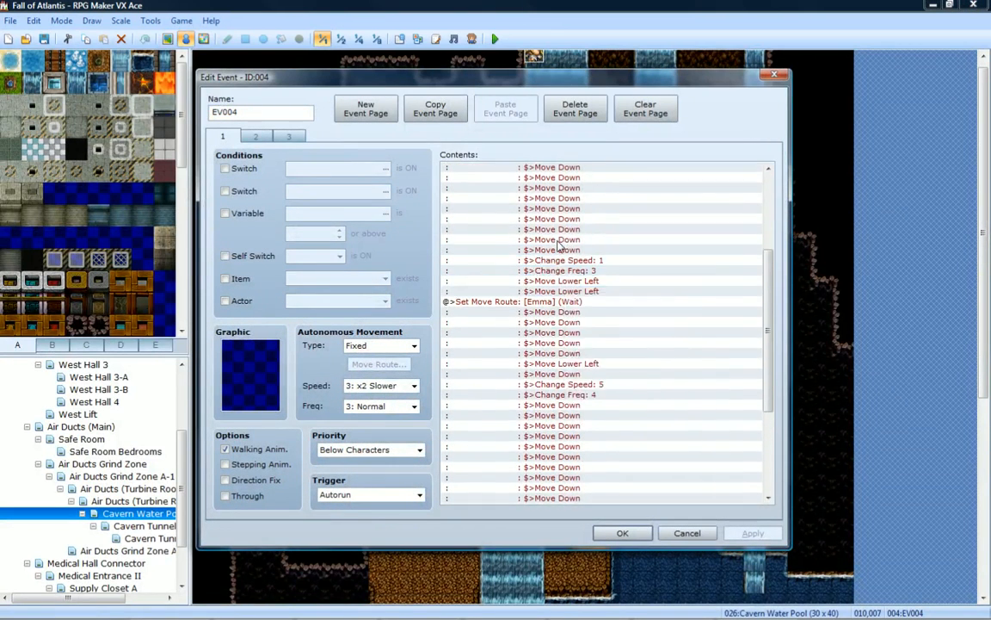
click(499, 180)
right_click(497, 179)
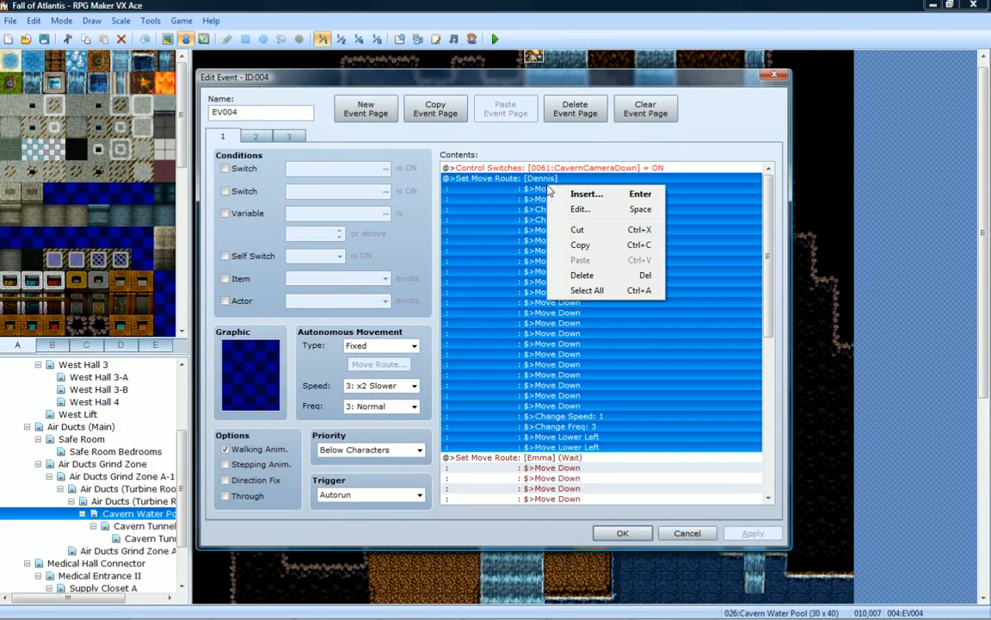
click(512, 200)
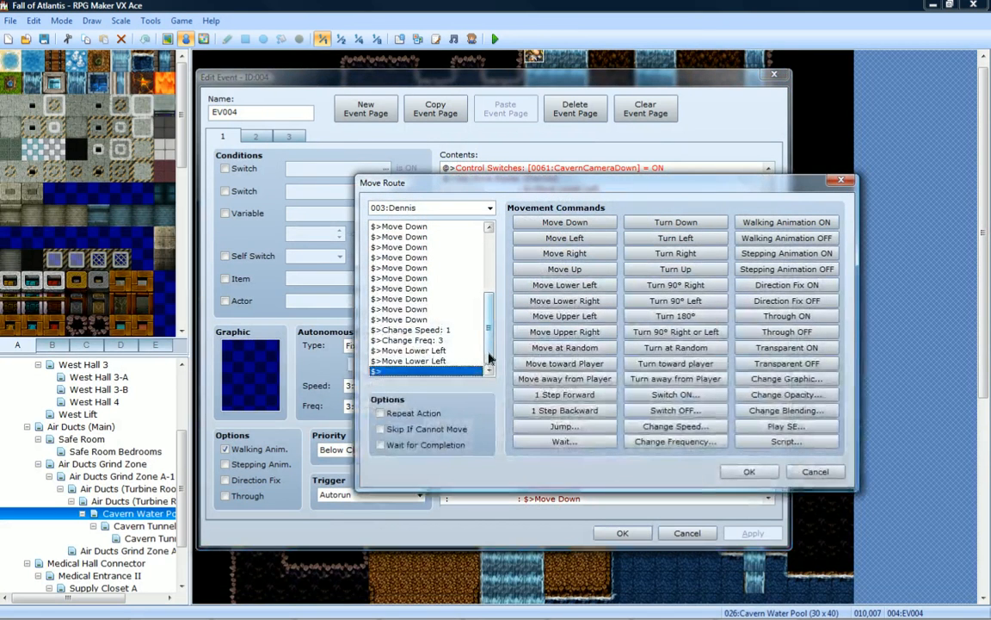
click(661, 430)
click(714, 423)
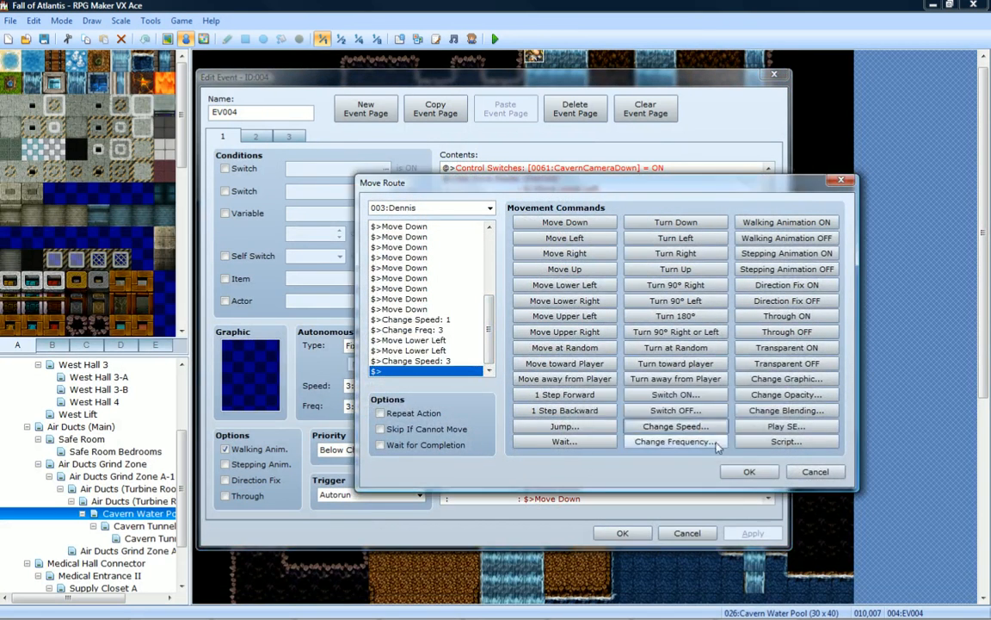
click(750, 472)
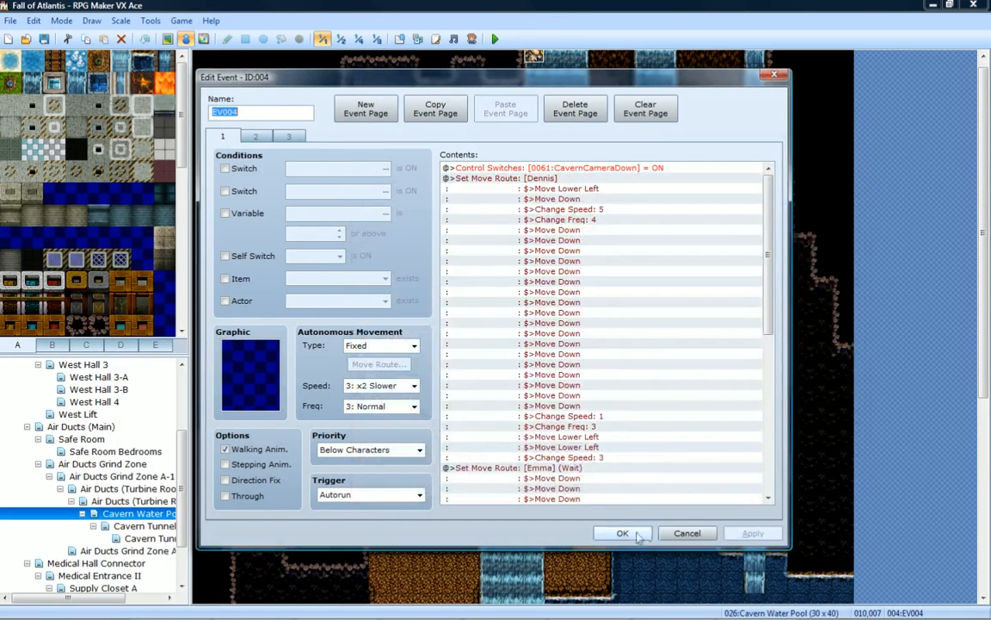
click(635, 534)
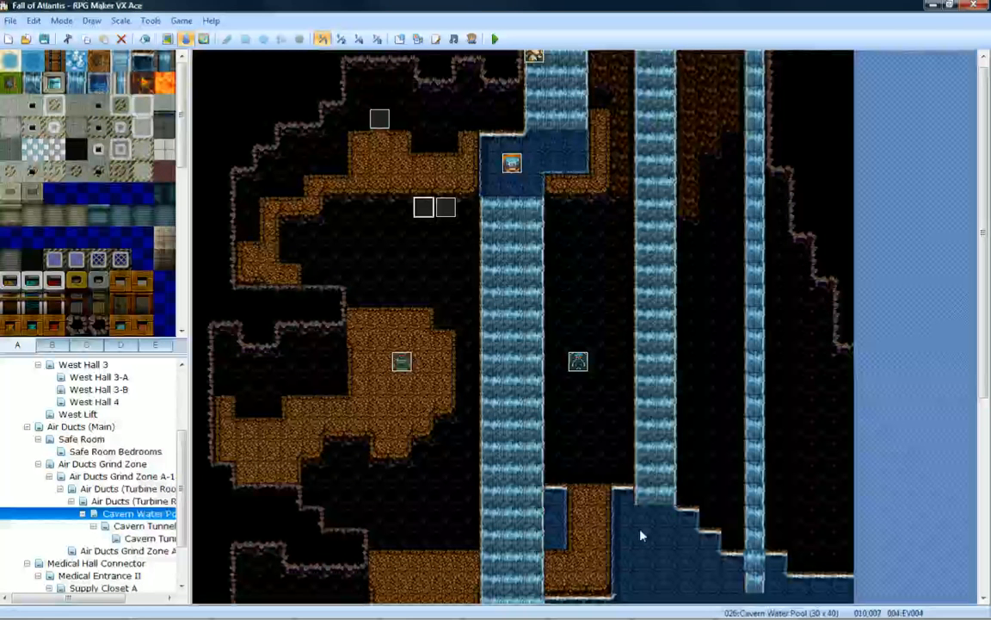
Switch to the Air Ducts (Main) map and open EV041, the wind sound event above the pool.
click(121, 464)
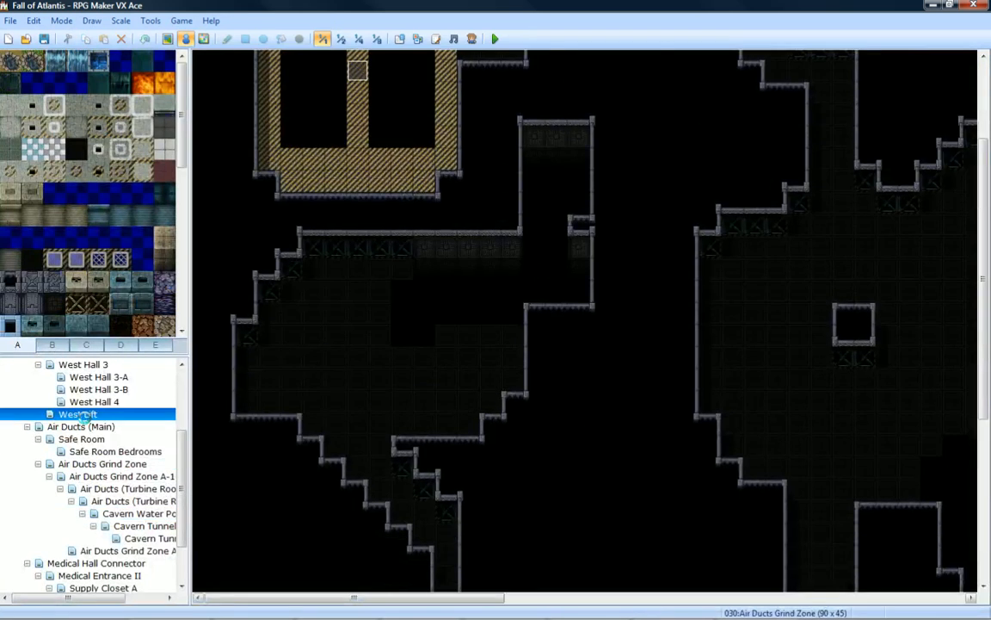
click(87, 426)
scroll(542, 469, down, 5)
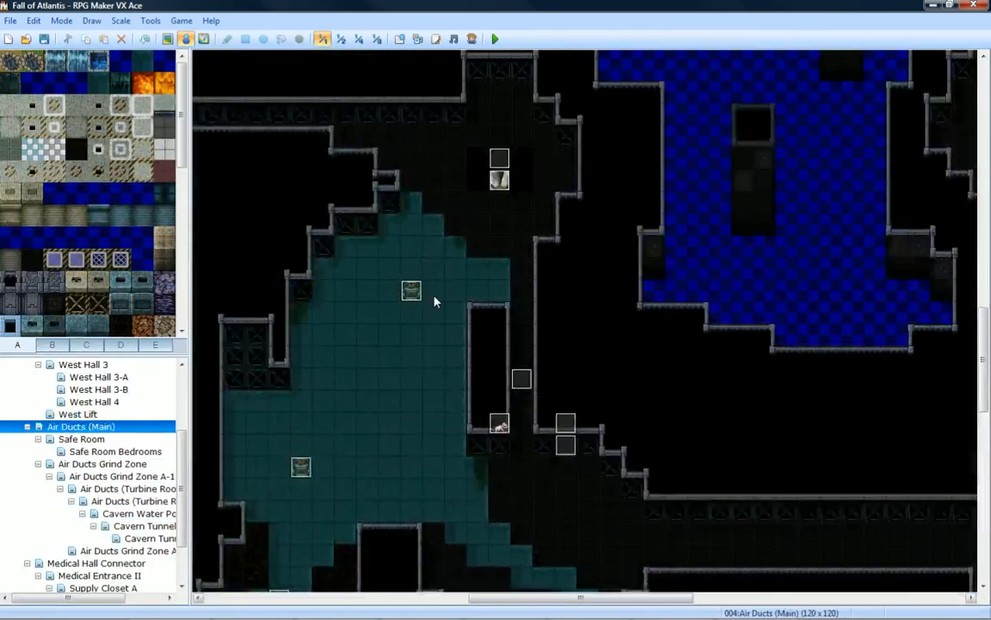
middle_drag(499, 245, 586, 326)
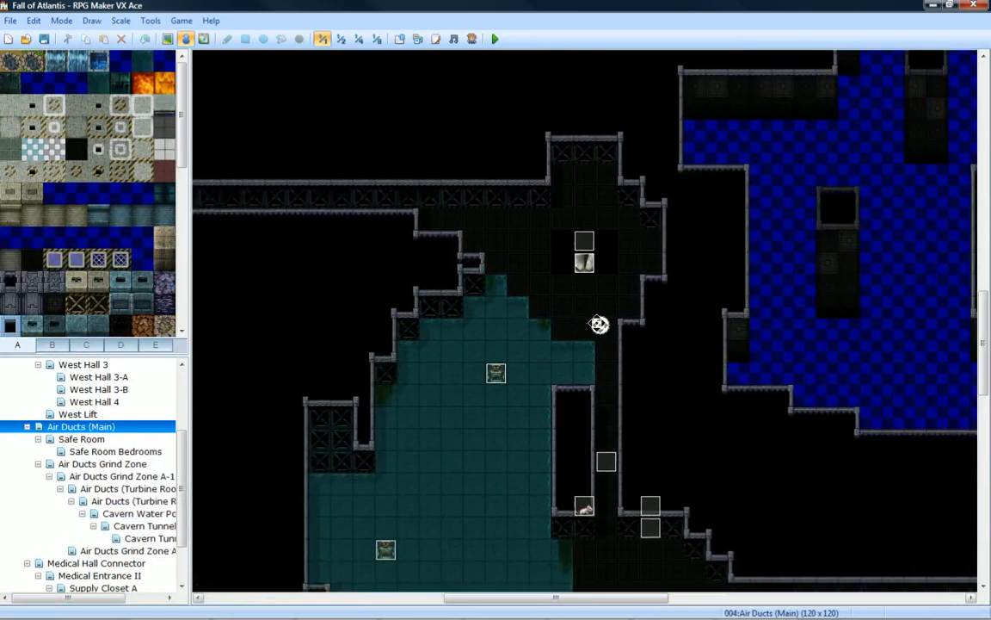
middle_drag(521, 273, 582, 273)
click(647, 244)
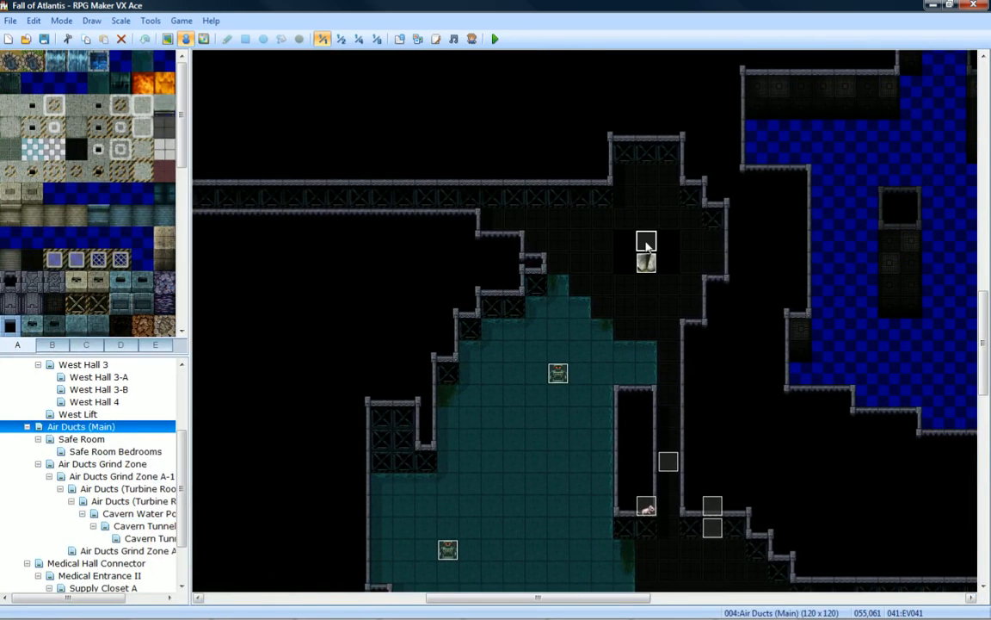
double_click(646, 245)
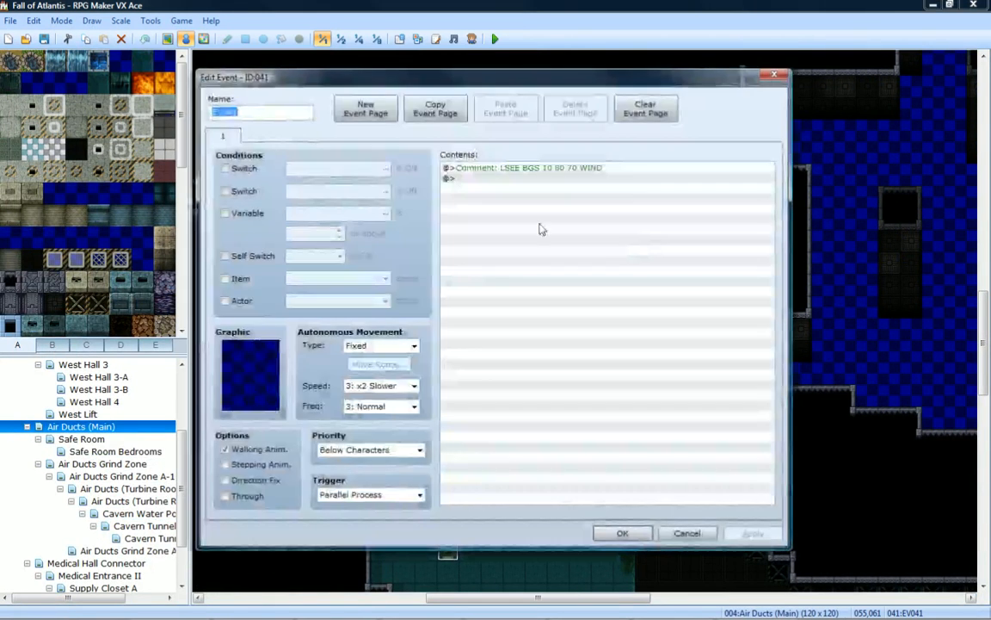
Change the event's comment to "LSEE BGS 8 80 70 WIND" and save the event.
click(530, 170)
right_click(531, 172)
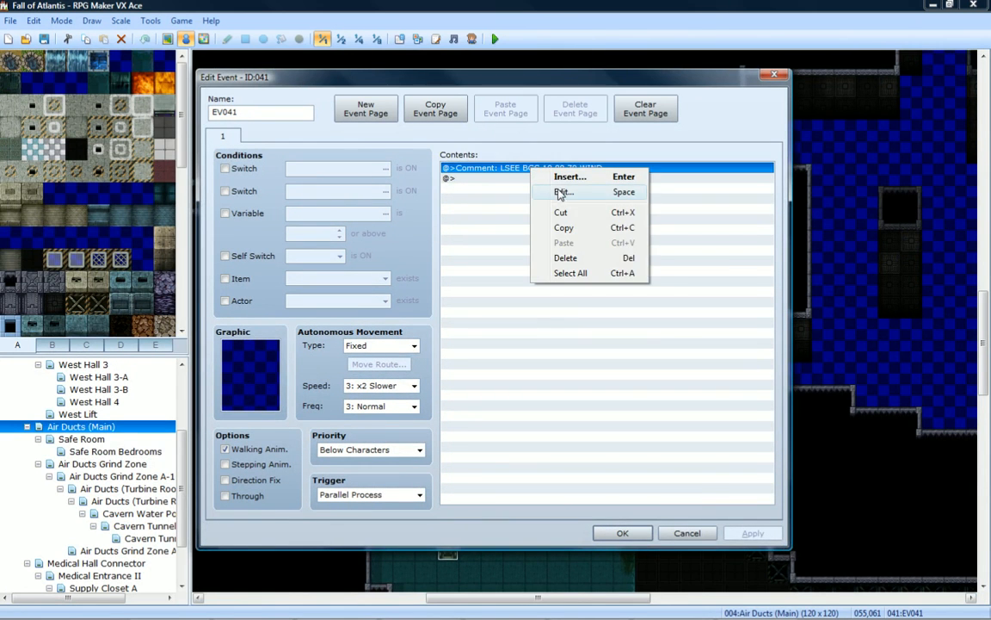
click(560, 194)
text(8)
key(BackSpace)
click(525, 306)
key(BackSpace)
key(BackSpace)
text(8 80 70 WIND)
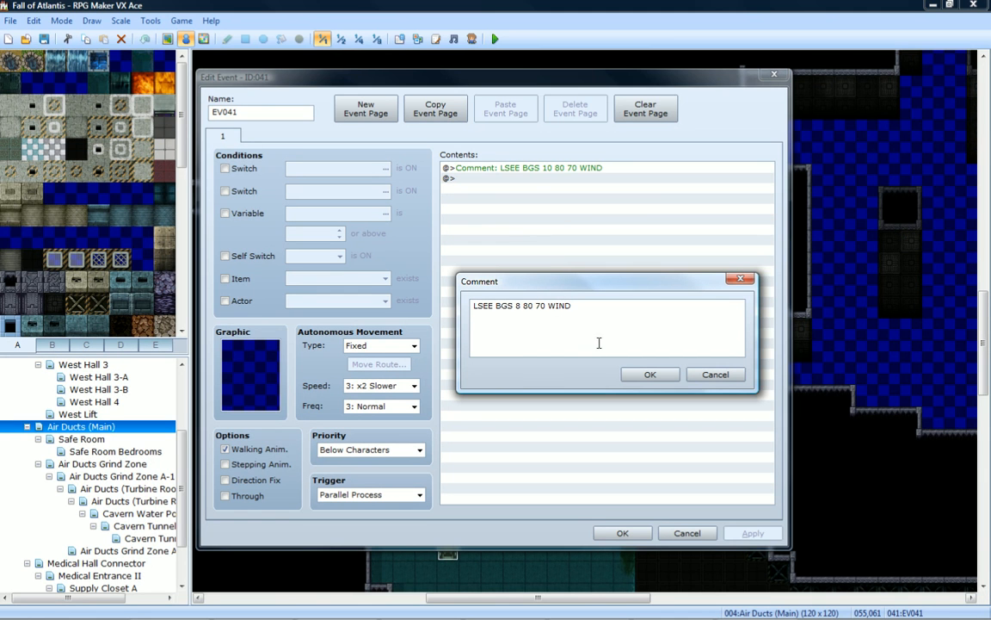
click(651, 374)
click(752, 532)
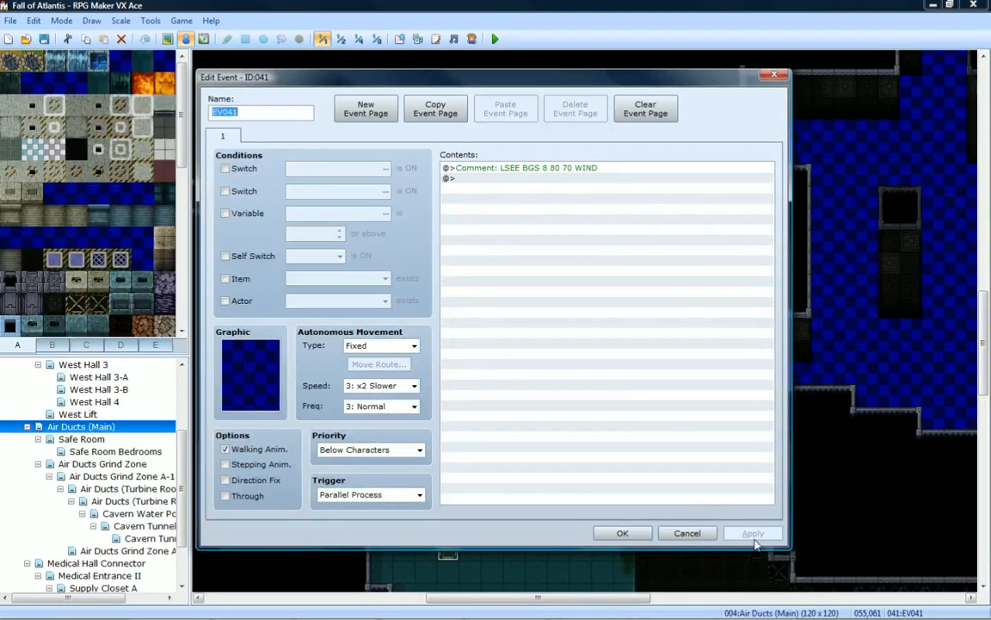
click(623, 534)
Set the comment of EV039, at the top of the waterfall, to "LSEE BGS 8 100 70 RIVER" and save the event.
scroll(642, 288, down, 10)
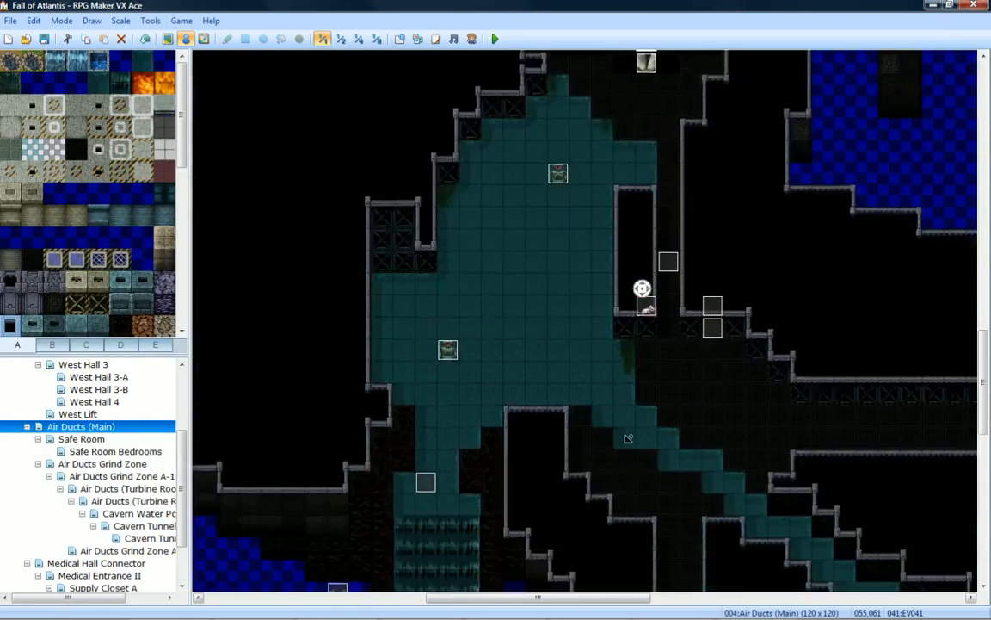
double_click(431, 230)
click(465, 168)
right_click(483, 166)
click(512, 188)
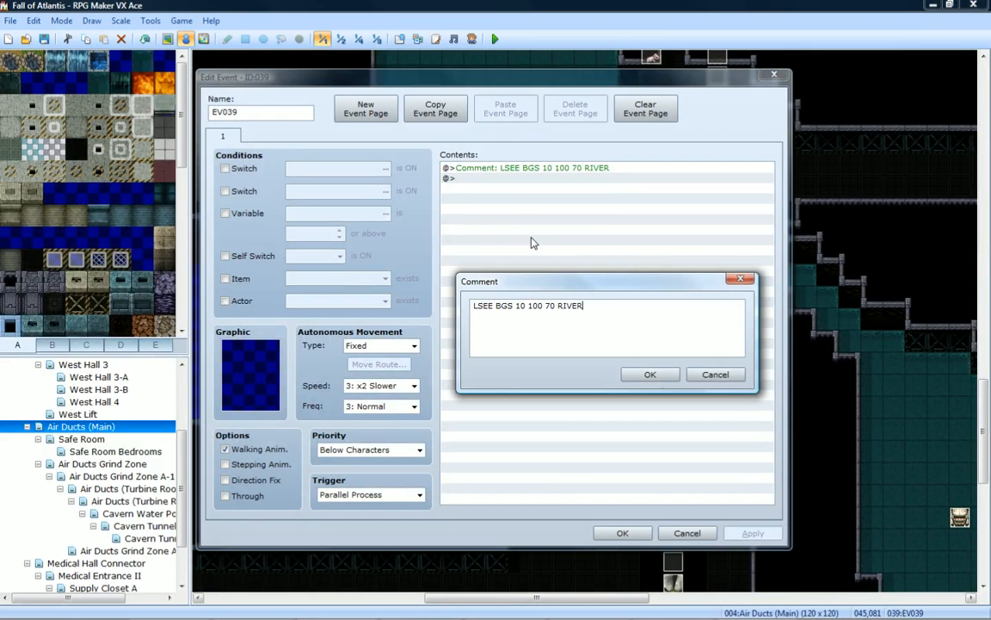
double_click(522, 305)
key(BackSpace)
text(8)
click(649, 375)
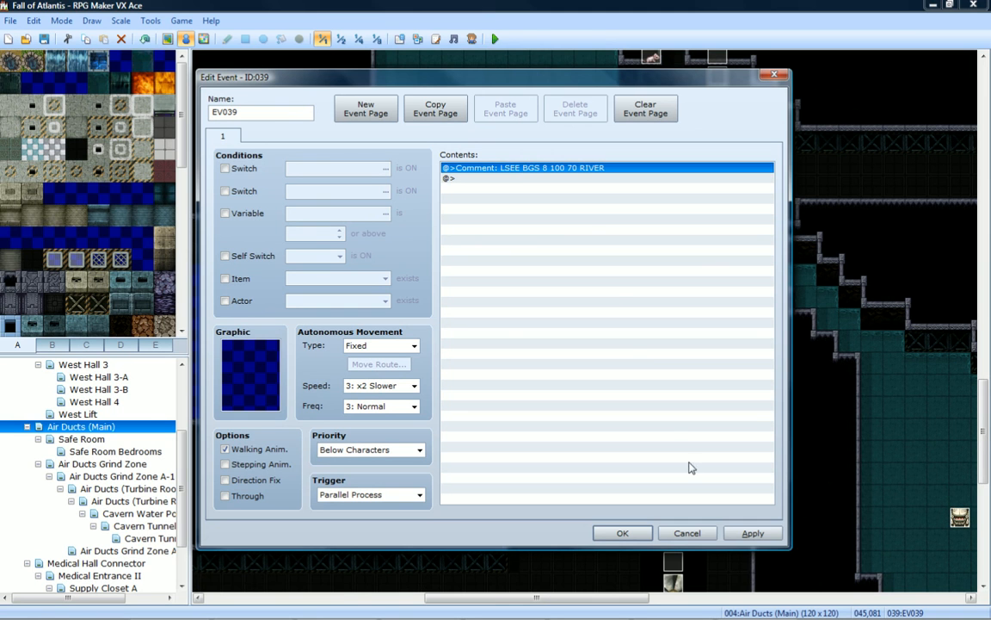
click(753, 533)
click(618, 534)
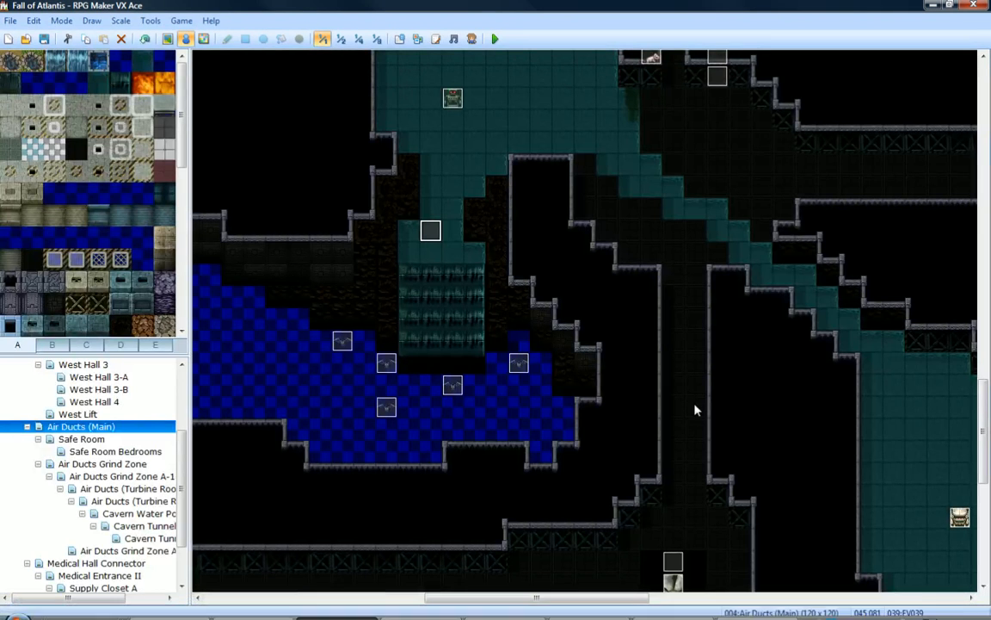
Examine the corridors, pools, ladder room and event placement across the Air Ducts (Main) map.
middle_drag(691, 408, 648, 268)
mouse_move(659, 327)
middle_down()
mouse_move(661, 283)
mouse_move(679, 264)
mouse_move(723, 250)
mouse_move(745, 255)
mouse_move(709, 301)
mouse_move(747, 294)
middle_up()
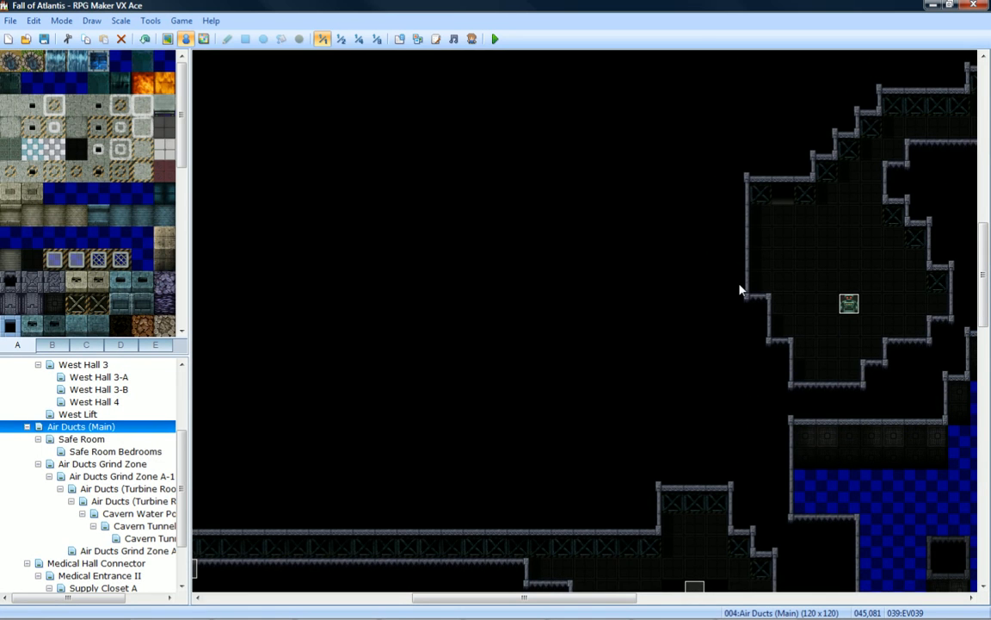
mouse_move(741, 285)
middle_down()
mouse_move(593, 317)
mouse_move(621, 232)
mouse_move(616, 355)
middle_up()
middle_drag(639, 221, 657, 259)
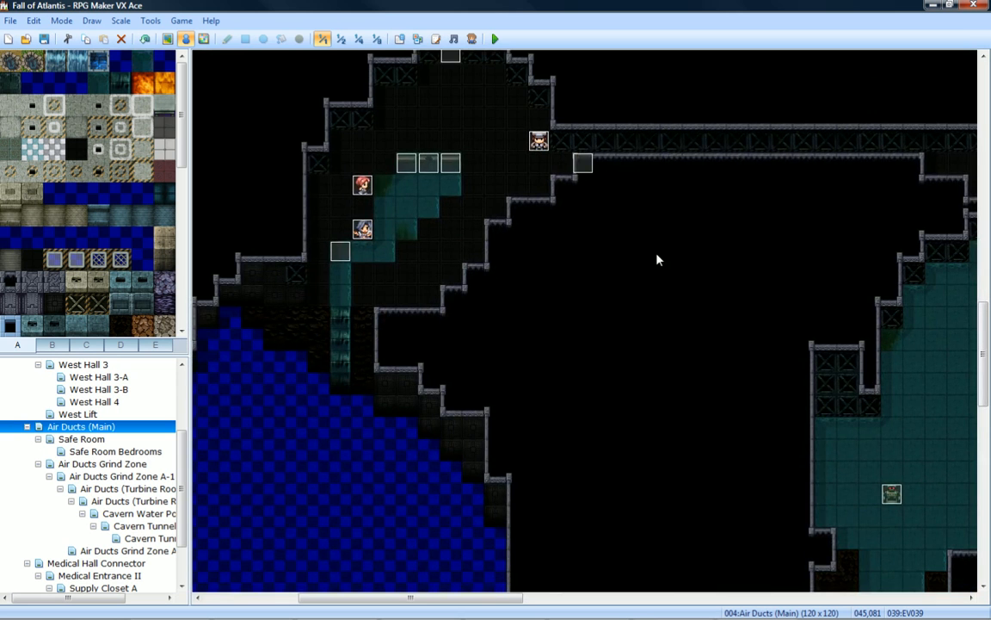
middle_drag(655, 155, 619, 226)
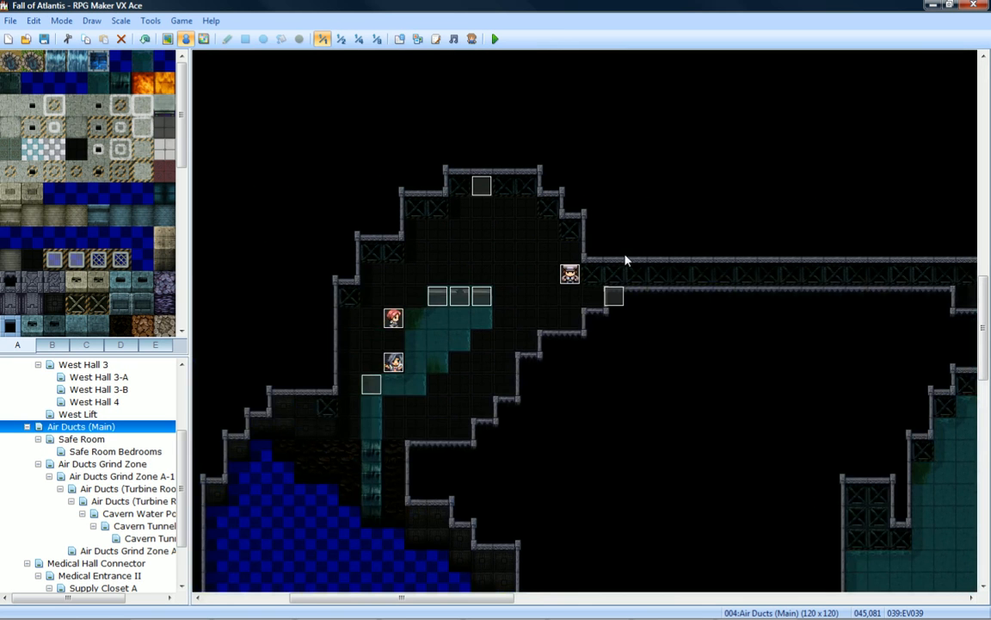
mouse_move(629, 226)
middle_down()
mouse_move(589, 370)
mouse_move(561, 427)
mouse_move(566, 352)
mouse_move(454, 387)
middle_up()
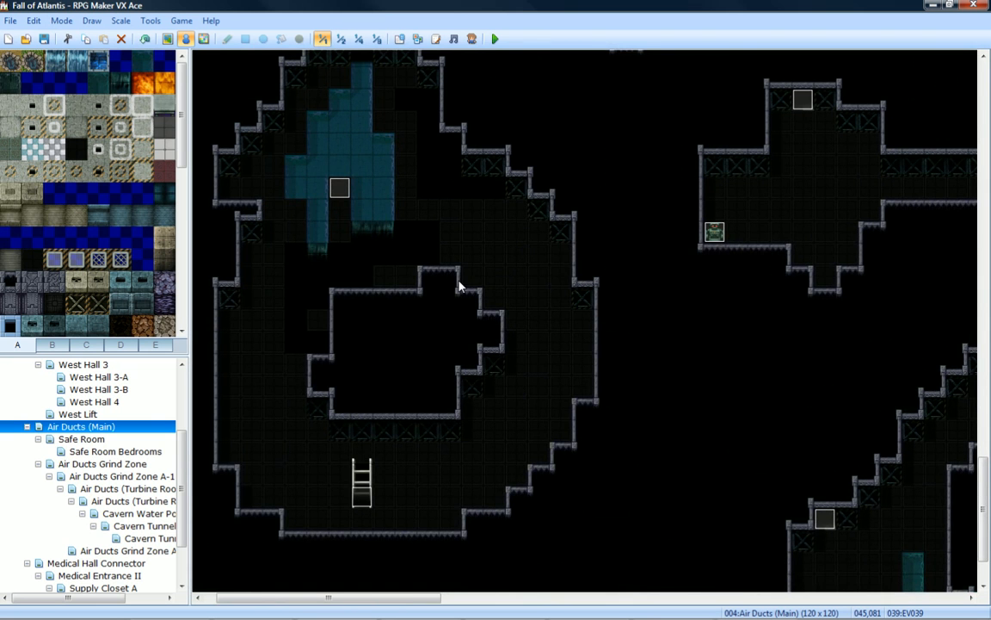
middle_drag(473, 318, 633, 305)
middle_drag(512, 301, 612, 477)
mouse_move(612, 478)
middle_down()
mouse_move(671, 449)
mouse_move(670, 400)
middle_up()
middle_drag(604, 425, 736, 272)
middle_drag(628, 382, 718, 284)
middle_drag(637, 361, 714, 283)
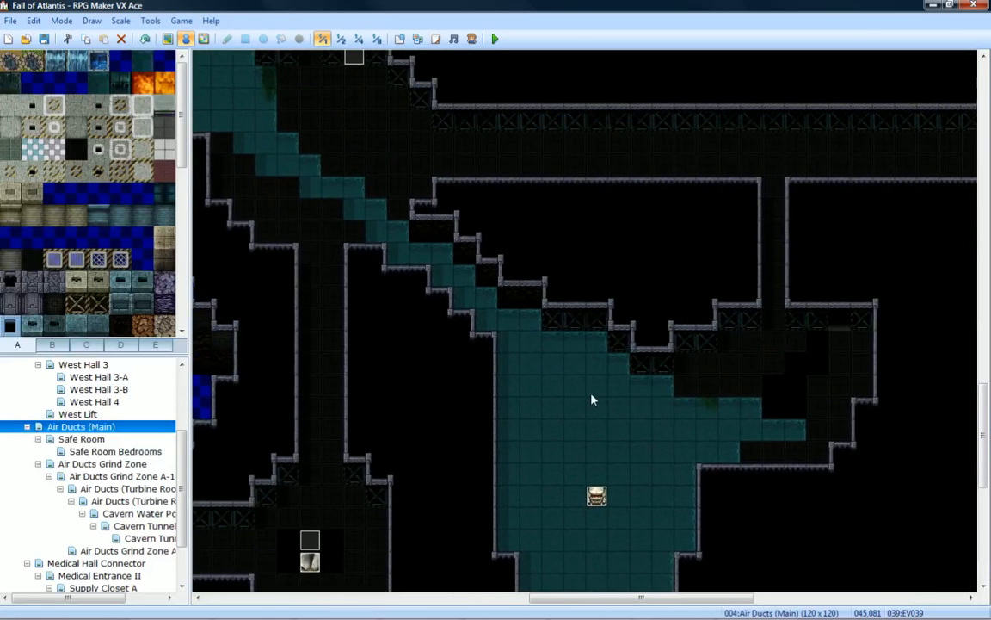
middle_drag(591, 392, 736, 281)
middle_drag(685, 323, 815, 264)
middle_drag(741, 303, 811, 225)
middle_drag(785, 306, 790, 183)
middle_drag(719, 407, 718, 259)
mouse_move(740, 383)
middle_down()
mouse_move(537, 299)
mouse_move(516, 327)
middle_up()
View the Safe Room map, then look over the Safe Room Bedrooms layout and its events.
click(81, 439)
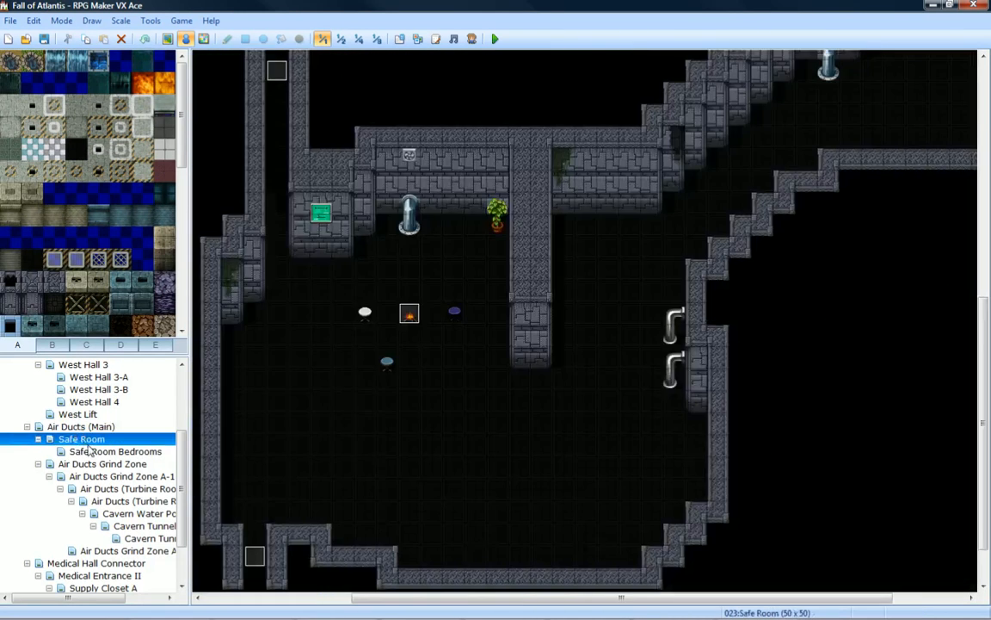
click(90, 451)
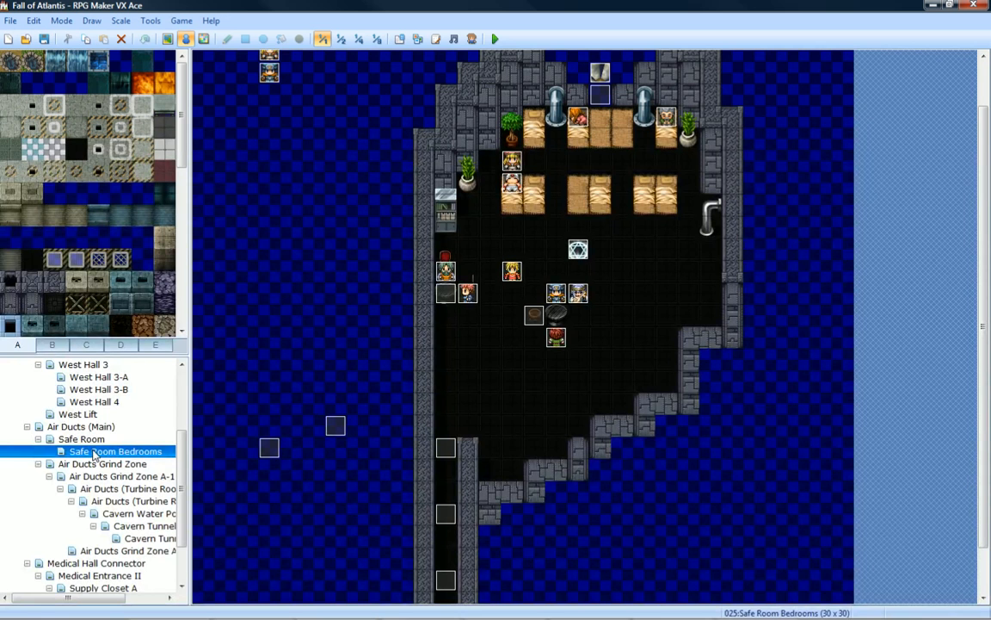
scroll(439, 388, up, 2)
scroll(434, 237, down, 4)
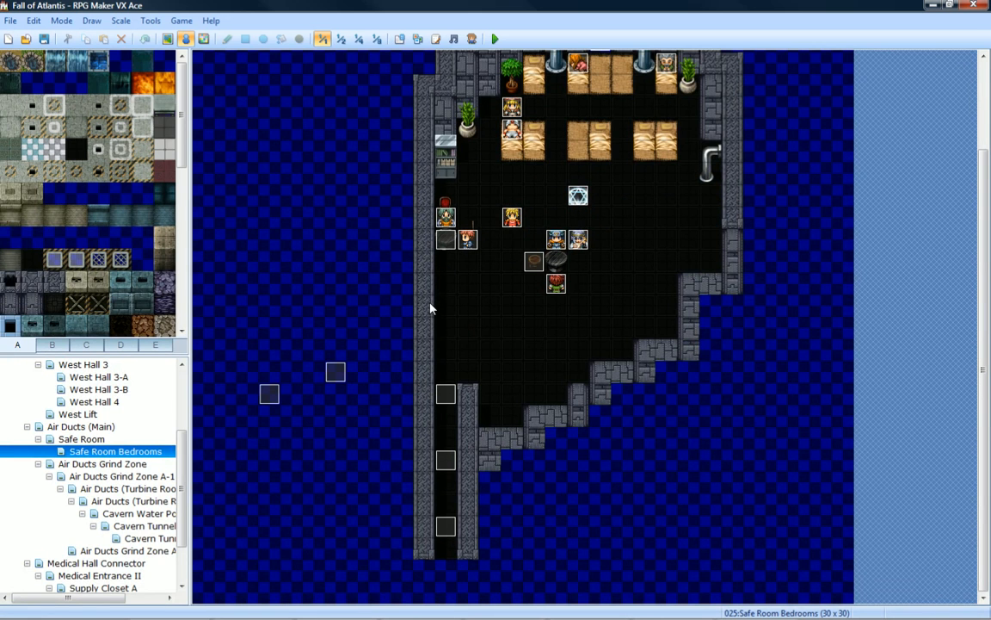
Look through the Air Ducts Grind Zone and Grind Zone A-1 maps, then compare the Turbine Room with the Turbine Room After map.
click(107, 464)
click(129, 478)
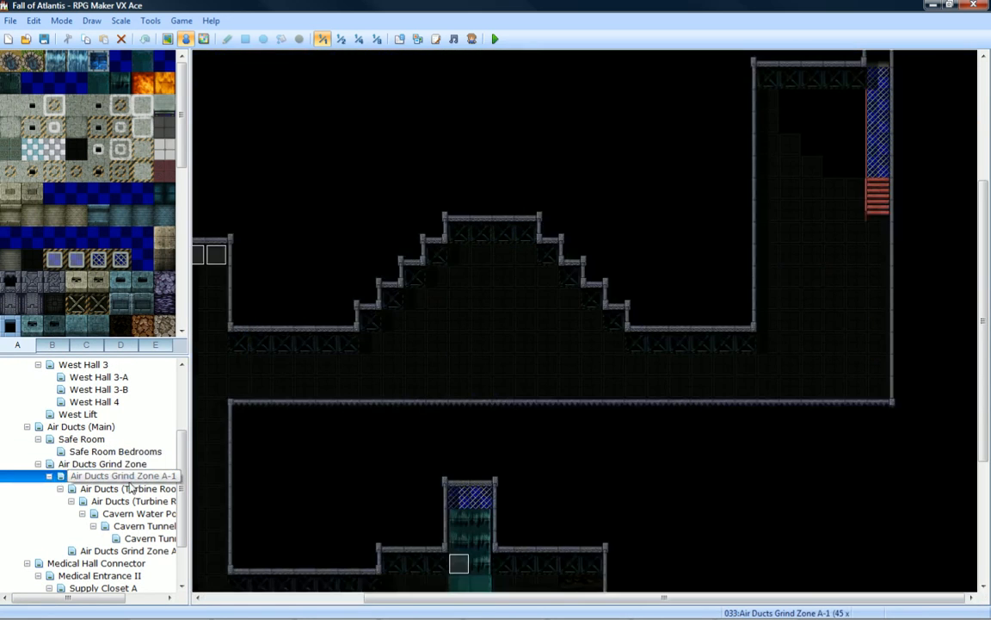
click(130, 488)
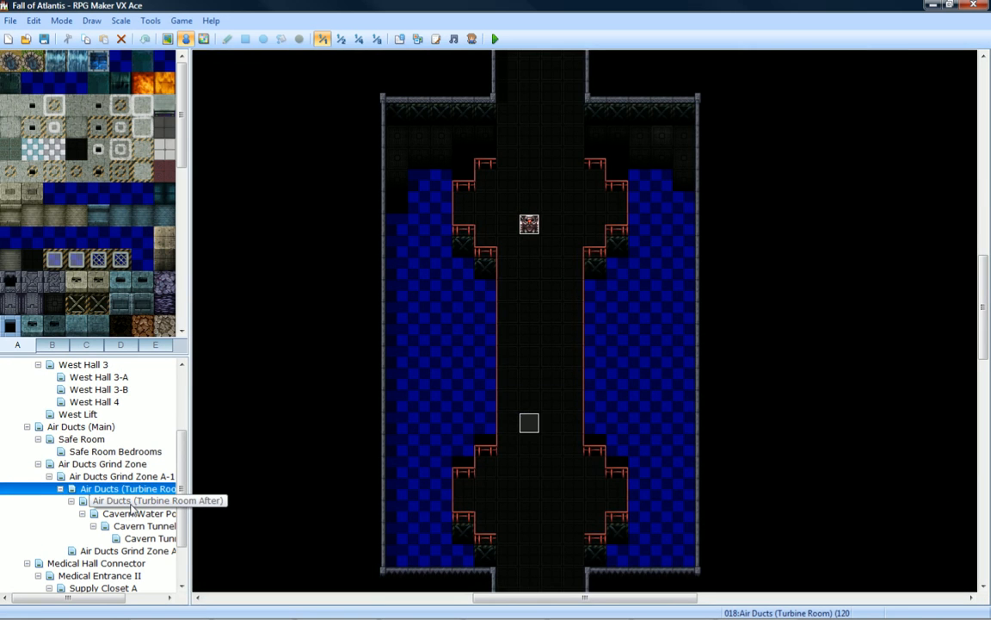
click(131, 501)
click(127, 489)
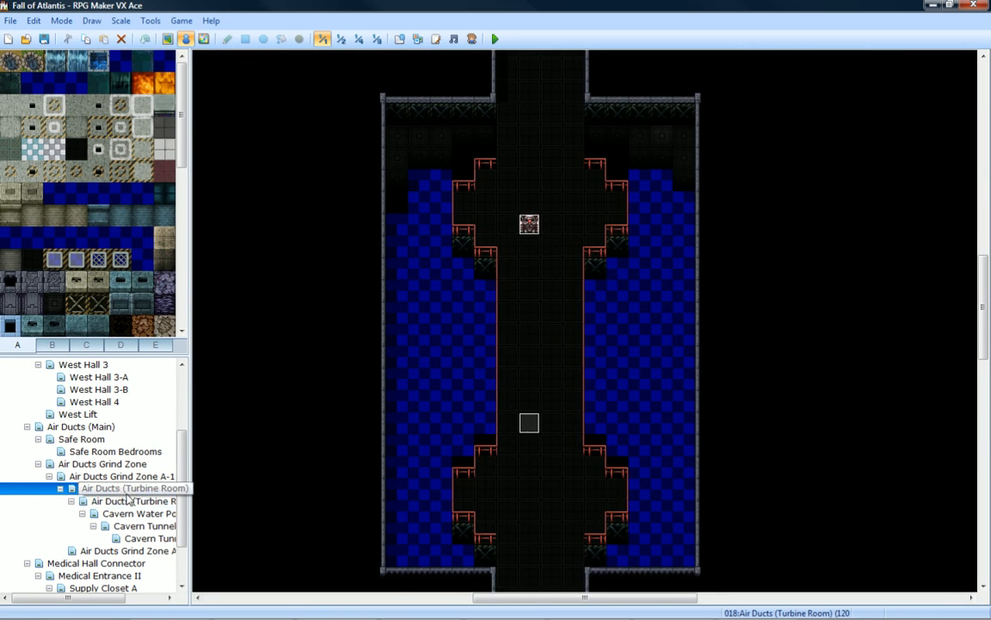
click(129, 502)
View the Cavern Water Pool, Cavern Tunnel Fork and Cavern Tunnel Room A-1 maps, ending on Air Ducts Grind Zone A-2.
click(131, 514)
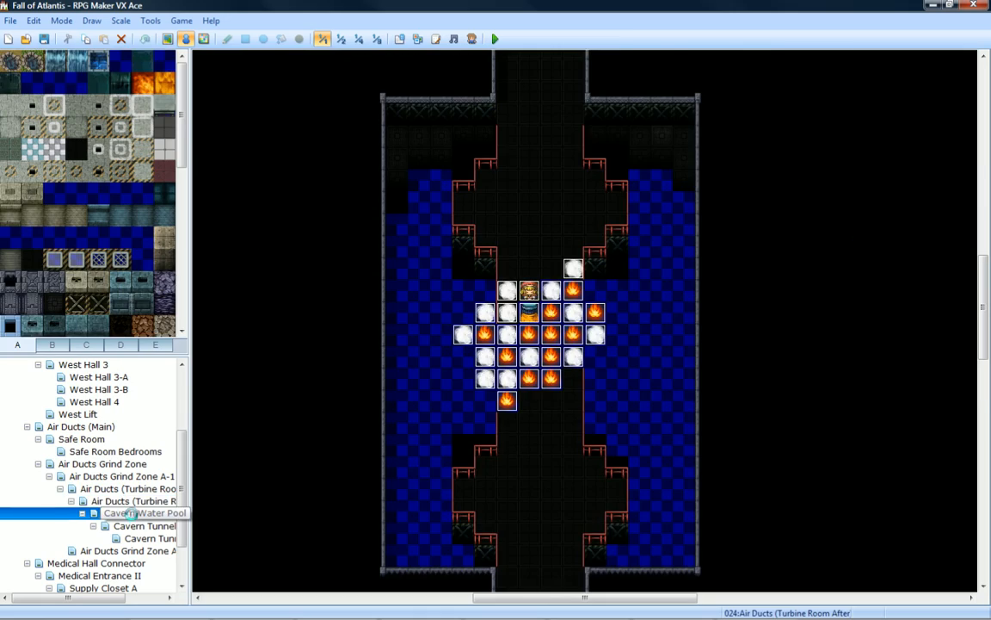
scroll(400, 263, down, 4)
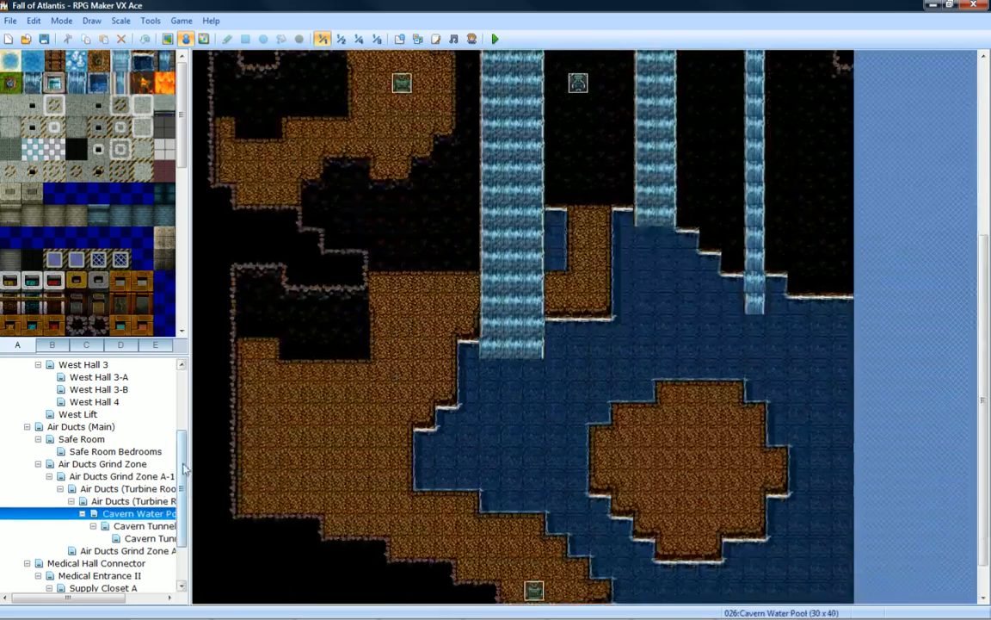
click(144, 526)
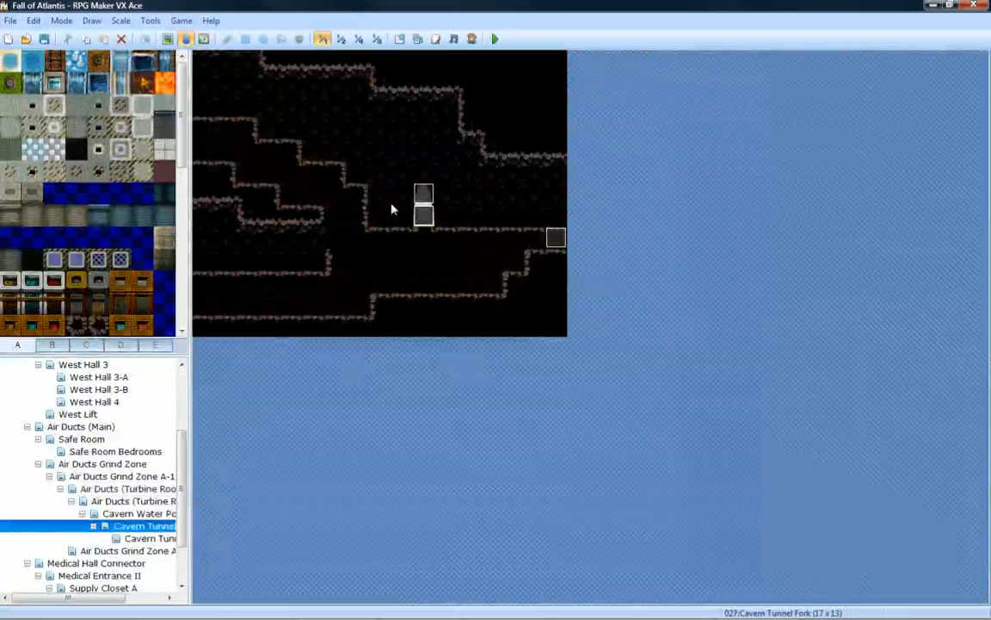
click(137, 538)
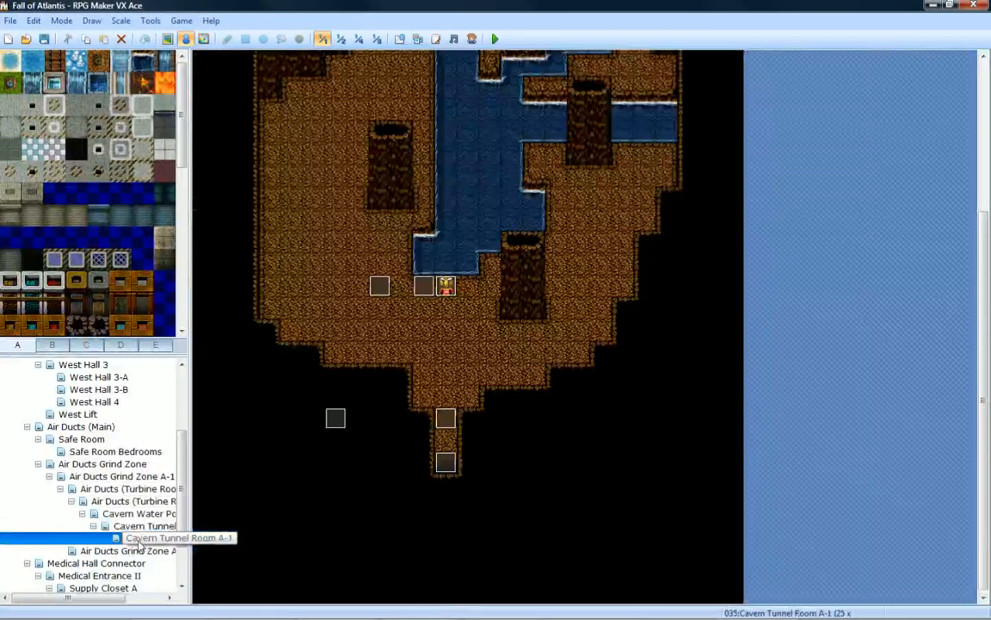
drag(183, 495, 185, 523)
click(144, 488)
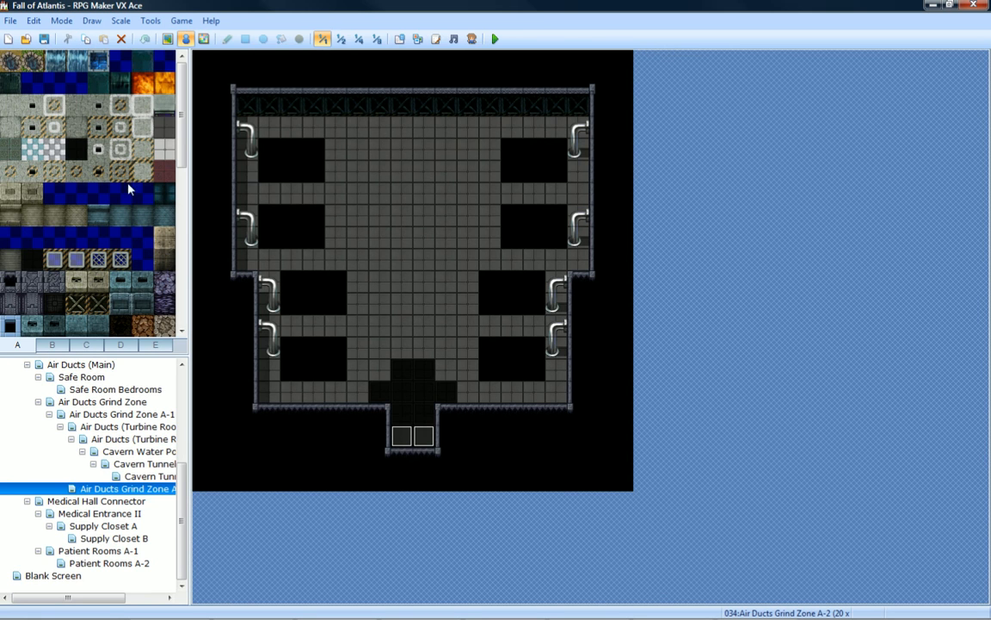
Start a new event in the middle of the Air Ducts Grind Zone A-2 room and open its graphic selection.
click(168, 40)
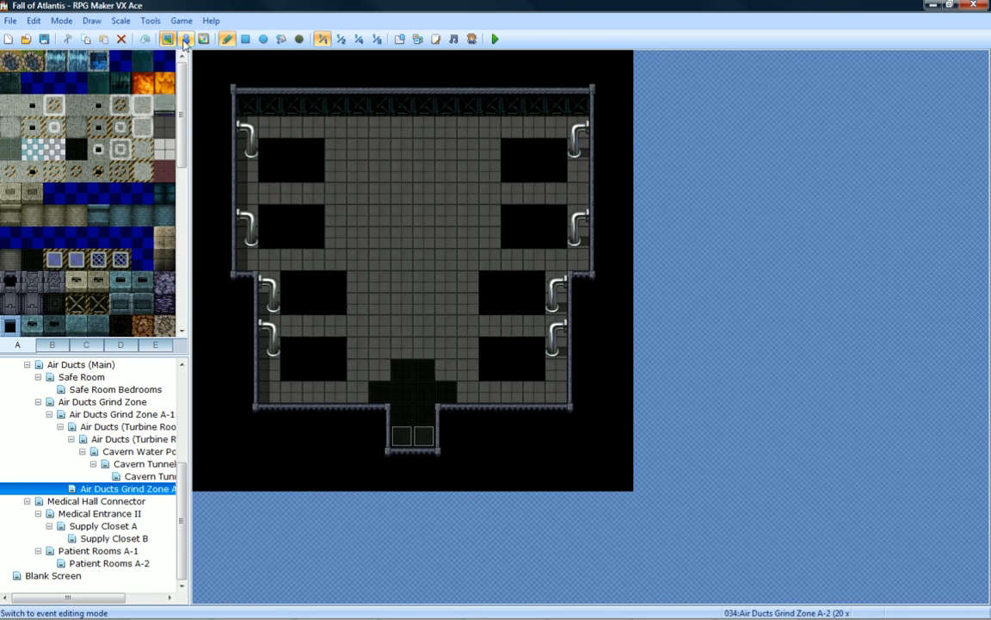
click(181, 41)
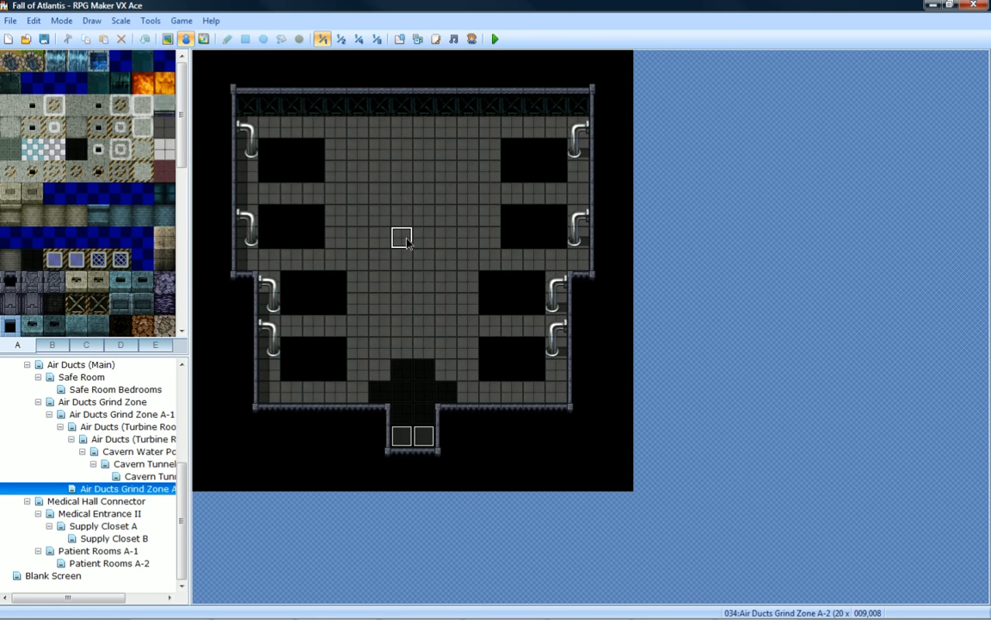
double_click(409, 247)
double_click(247, 393)
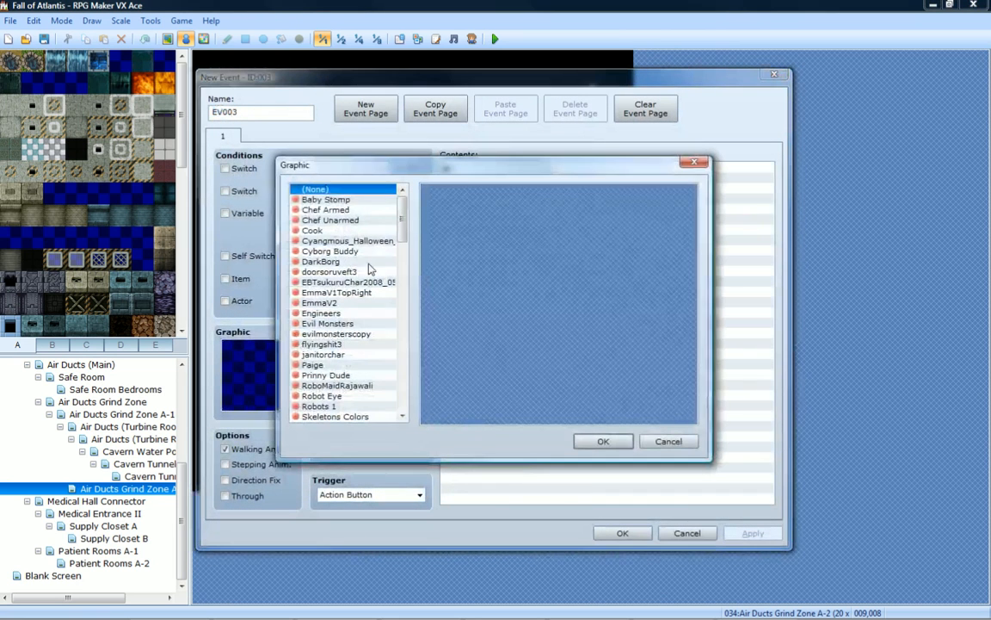
Preview the custom character sheets one after another, from Chef Armed through Cyborg Buddy and EmmaV1TopRight to Engineers.
click(349, 209)
click(360, 219)
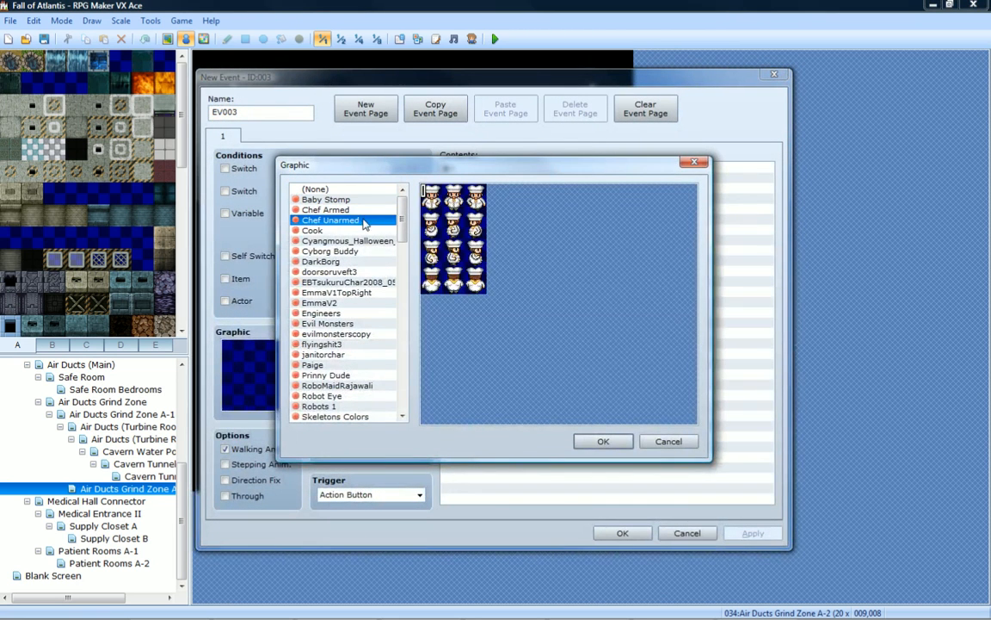
click(360, 229)
click(360, 240)
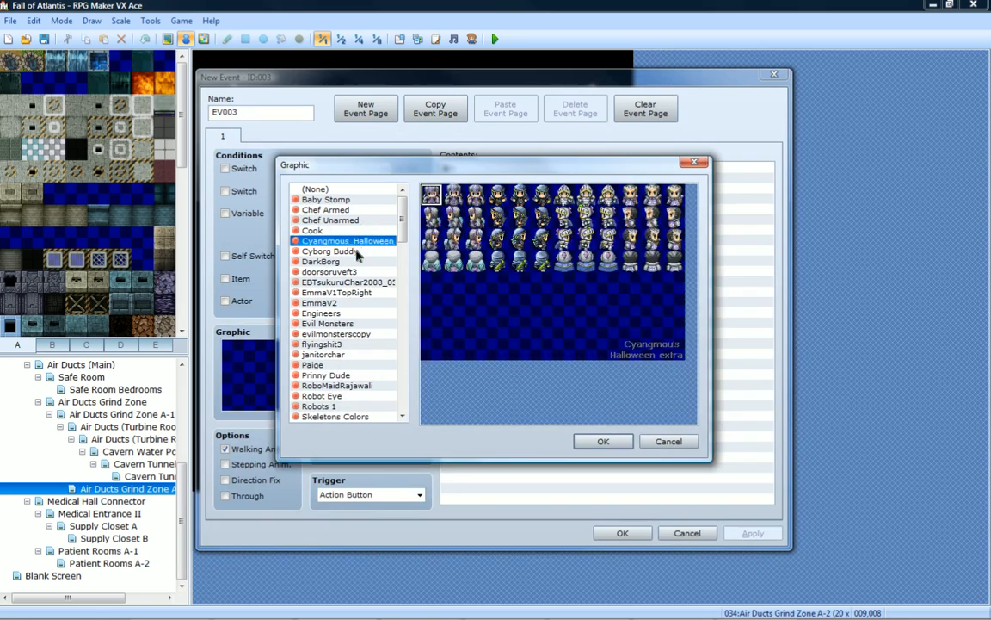
click(358, 251)
click(357, 261)
click(356, 271)
click(356, 281)
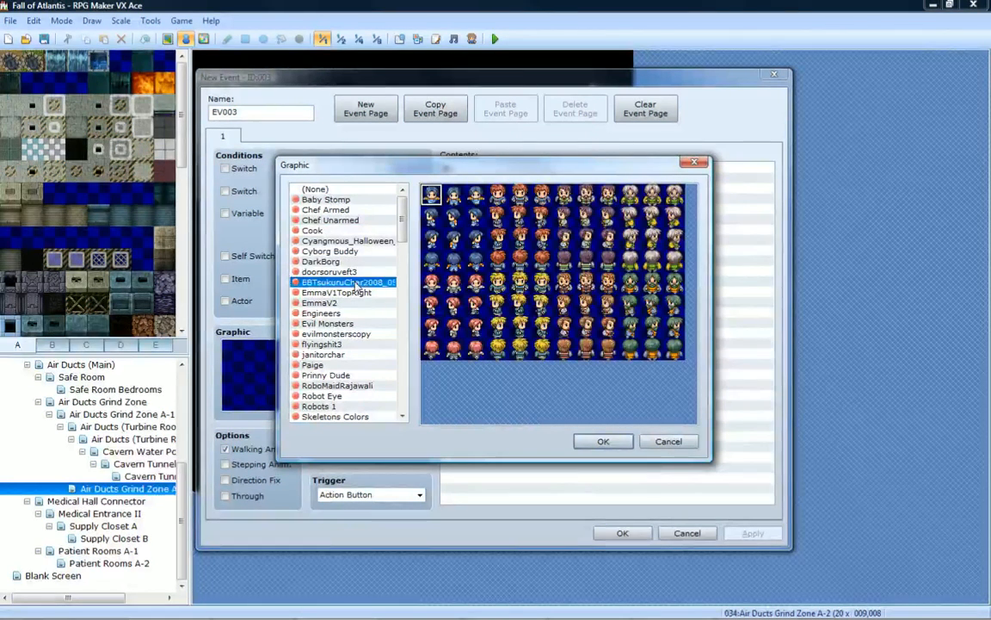
click(355, 292)
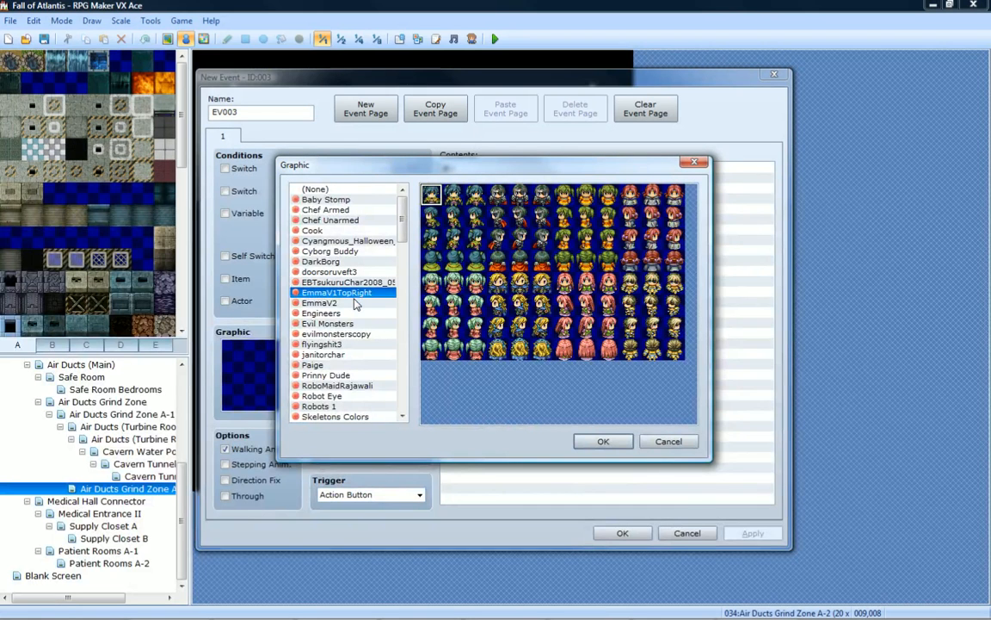
click(355, 304)
click(354, 314)
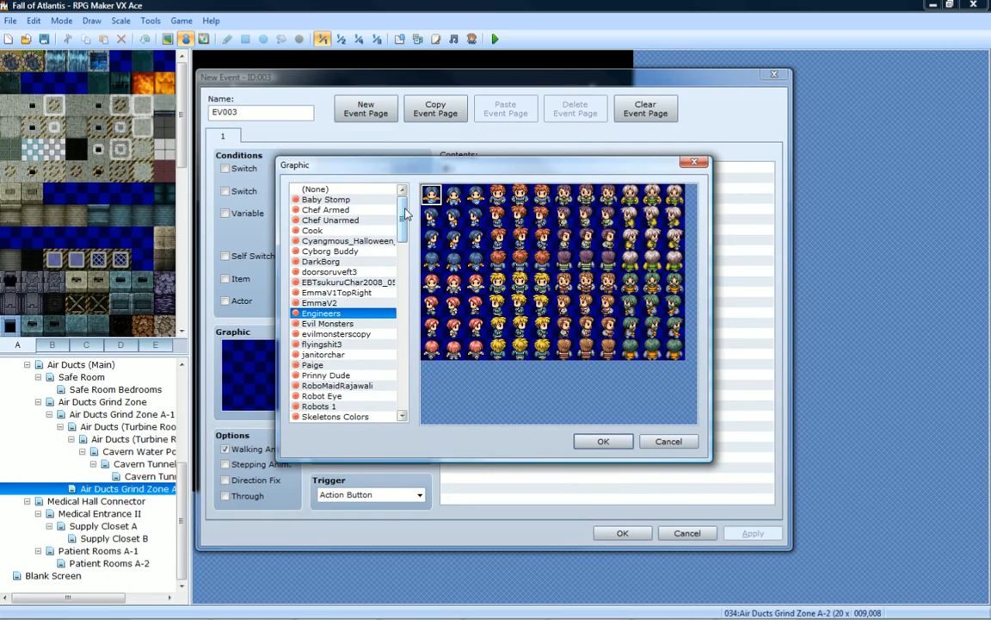
Look through the monster, janitor, Paige, Prinny Dude and robot character sheets, from Evil Monsters to Skeletons Colors.
drag(401, 205, 402, 226)
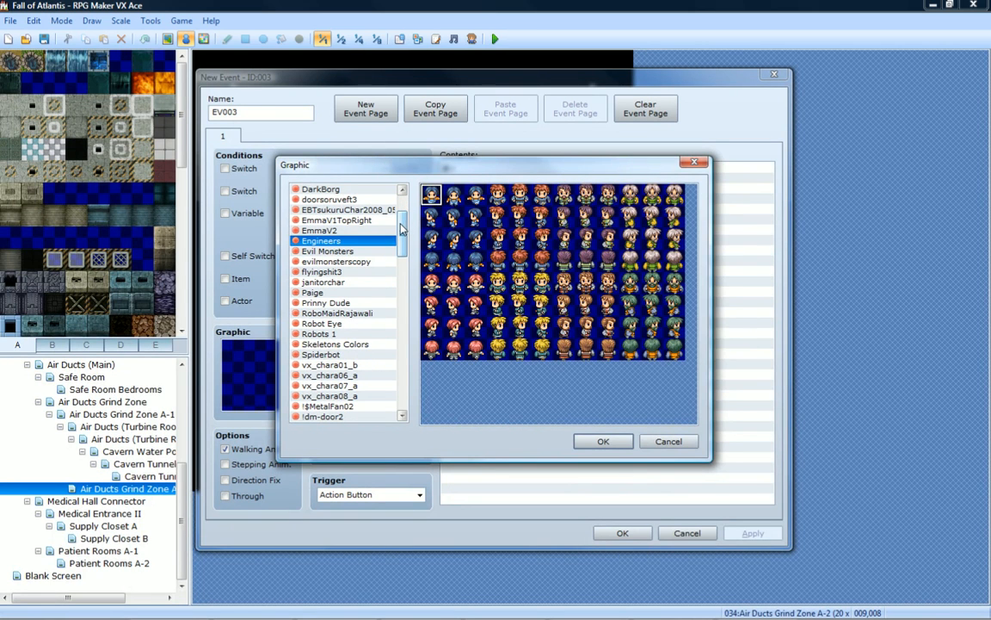
click(357, 251)
click(367, 262)
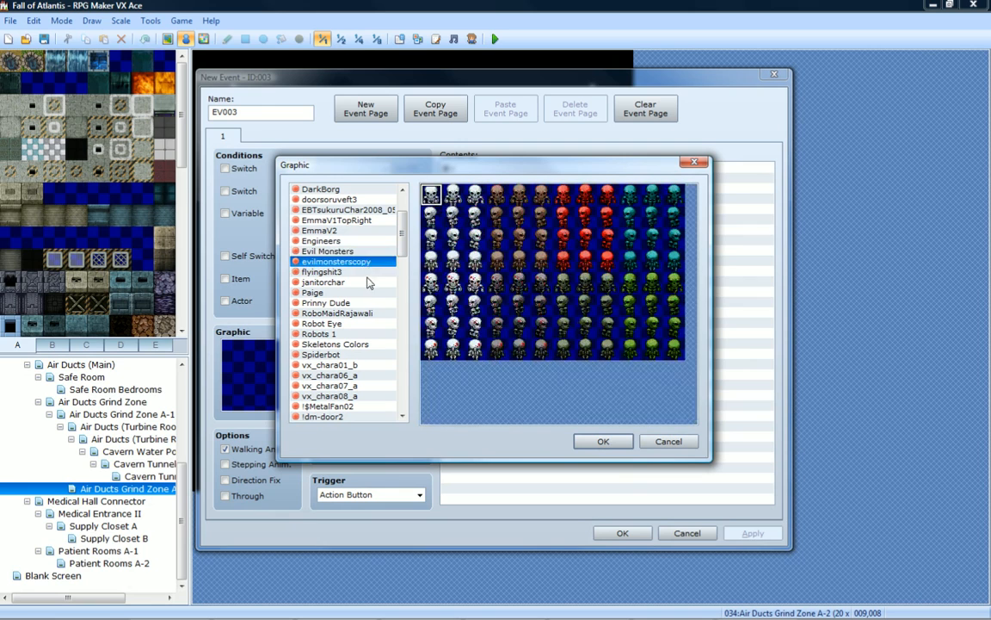
click(367, 282)
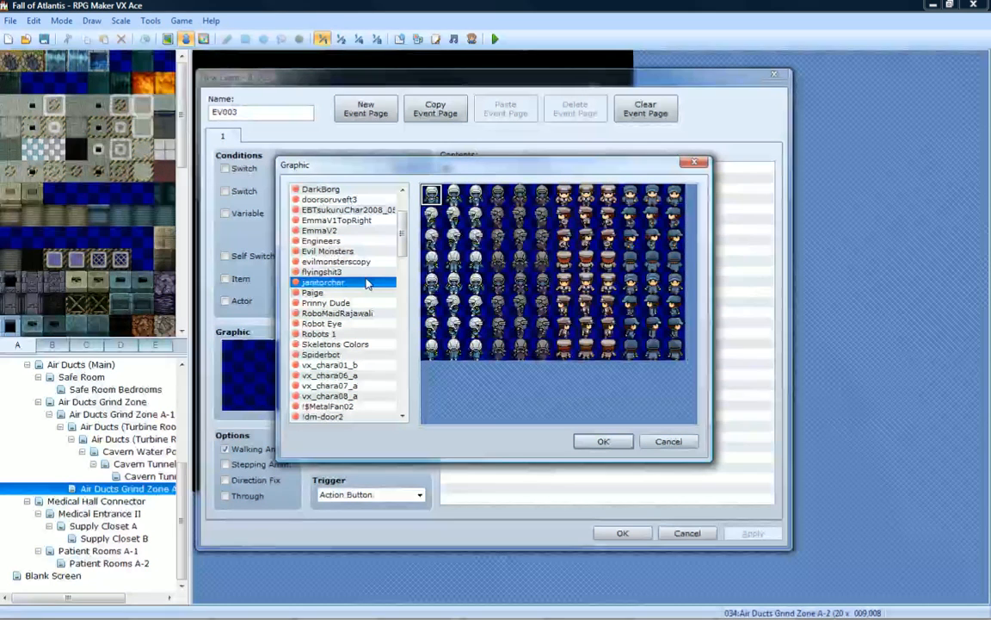
click(370, 293)
click(370, 303)
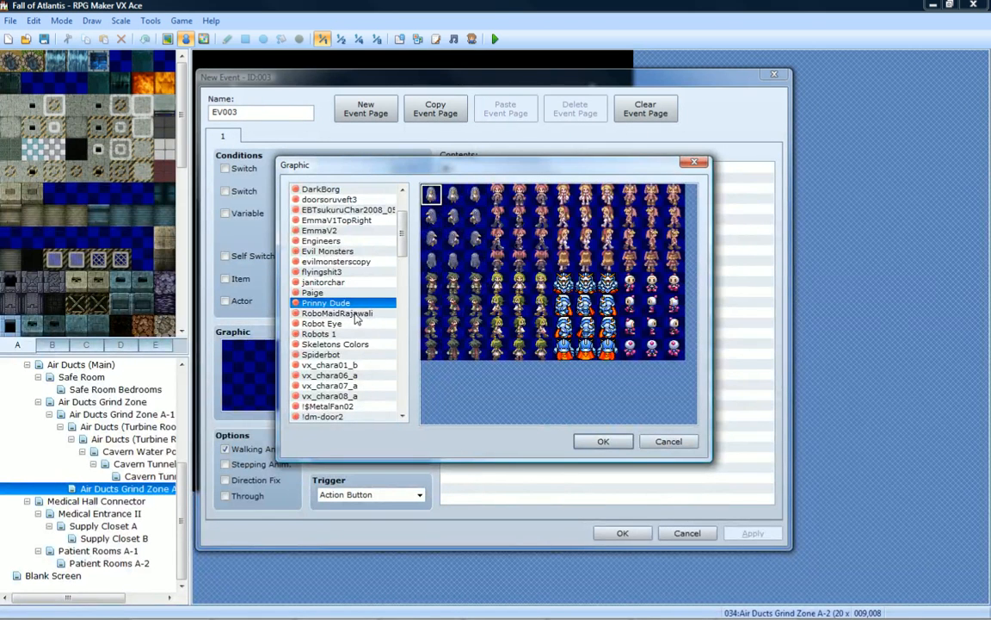
click(354, 315)
click(358, 324)
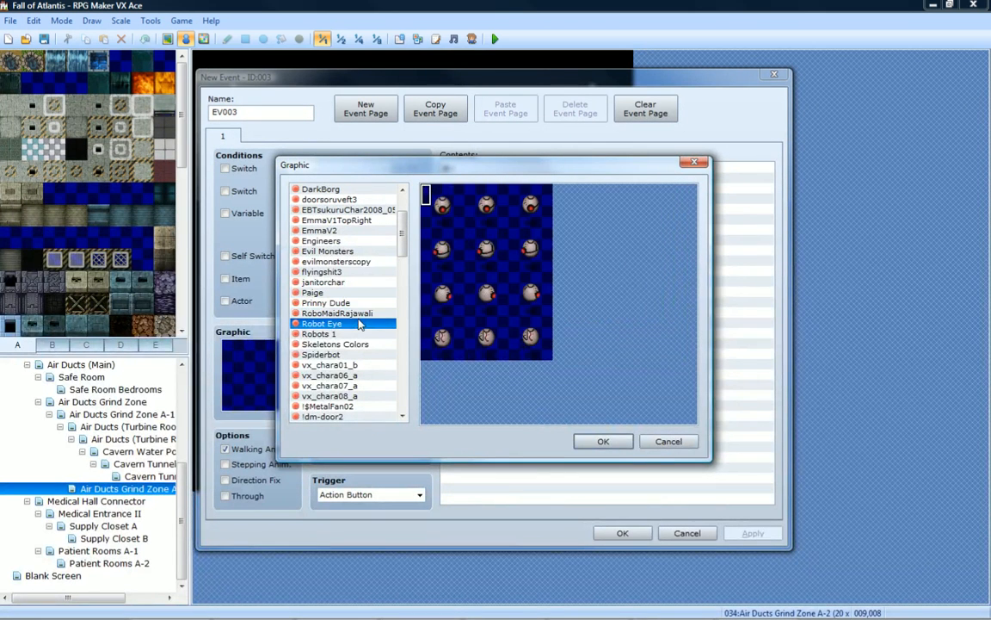
click(361, 334)
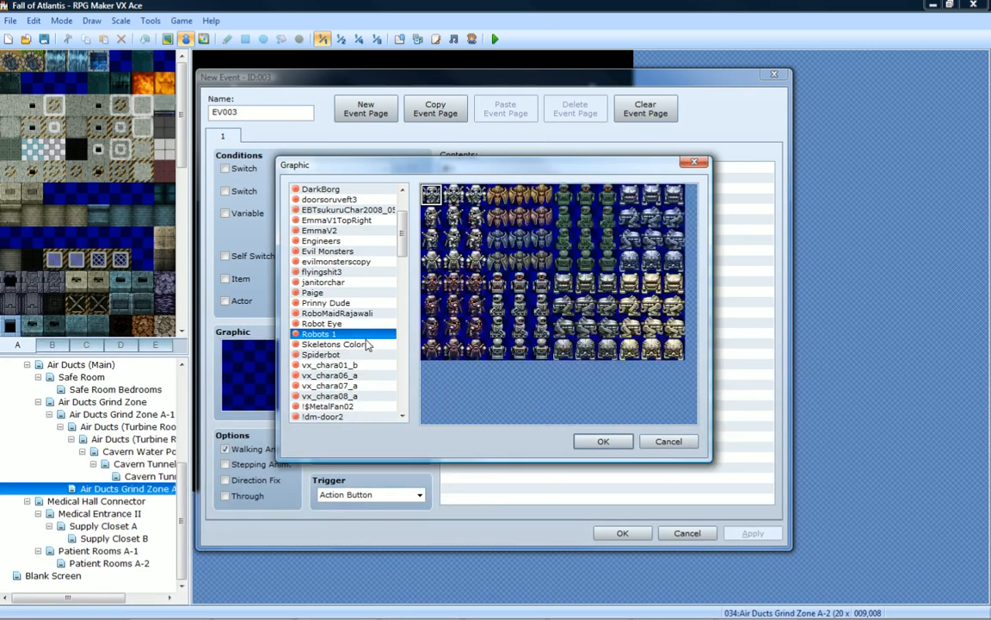
click(357, 344)
Preview the Spiderbot sheet and compare the characters in the vx_chara01_b, vx_chara06_a, vx_chara07_a and vx_chara08_a sheets.
scroll(362, 206, down, 5)
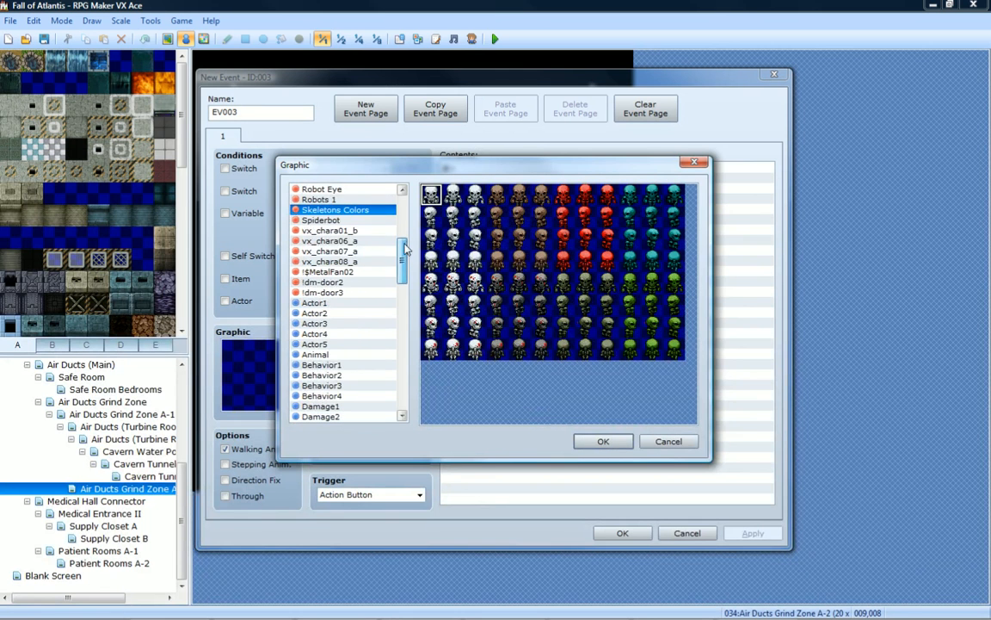
click(344, 220)
click(369, 231)
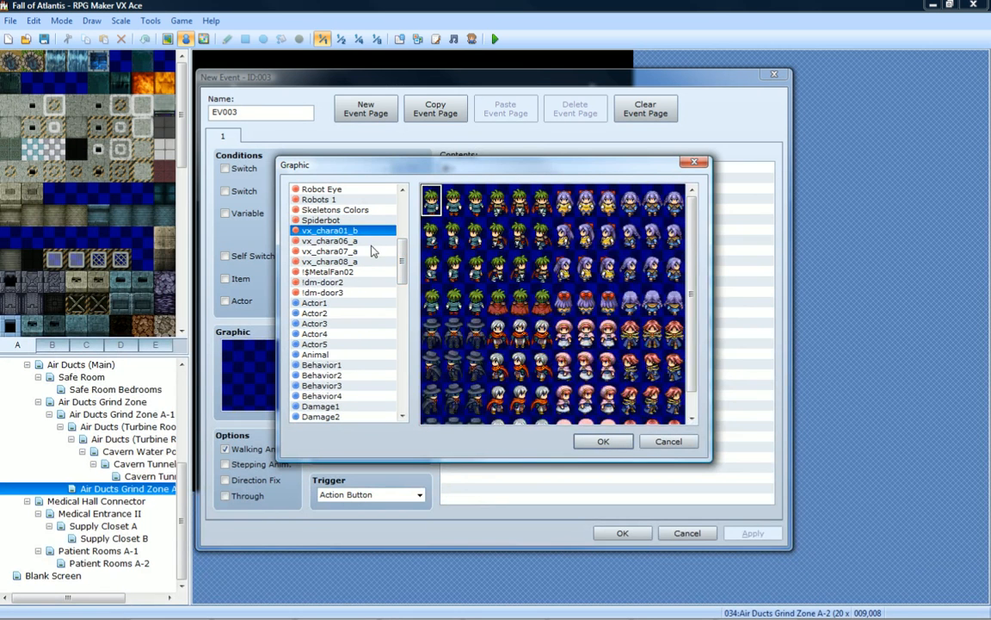
click(371, 241)
click(373, 252)
click(332, 241)
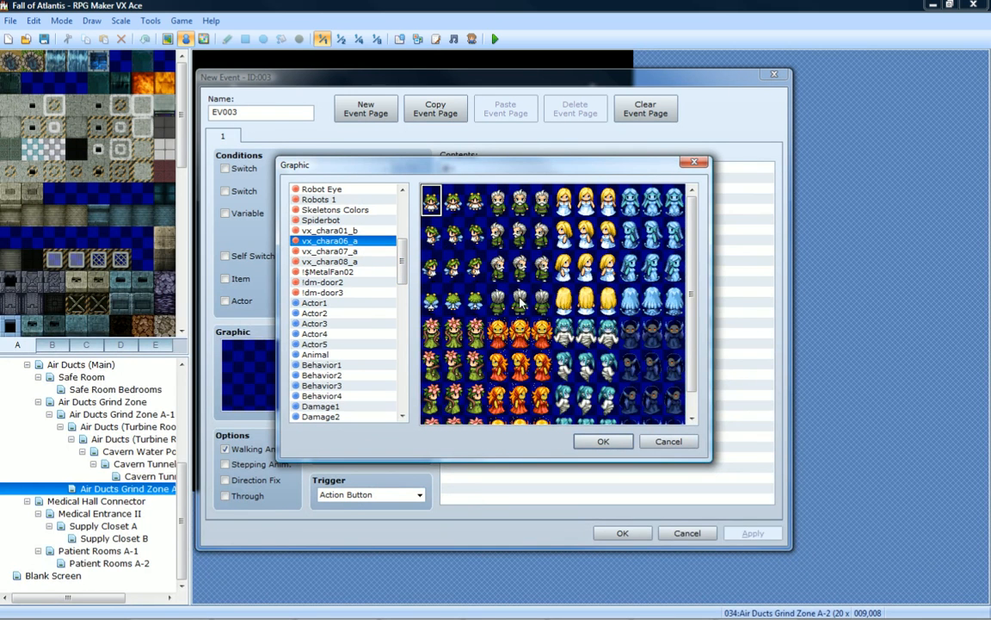
click(347, 231)
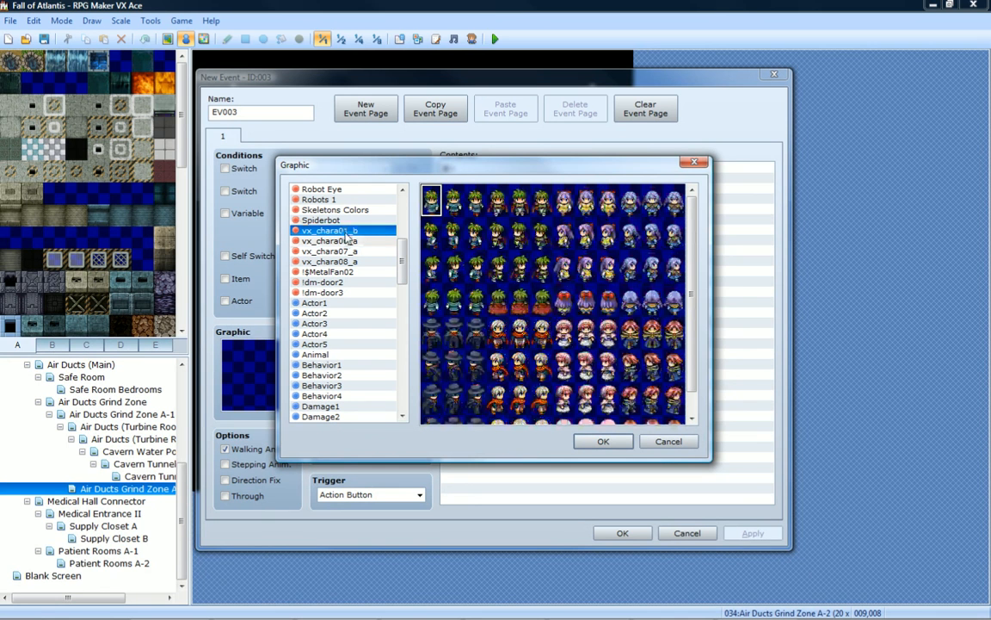
click(519, 232)
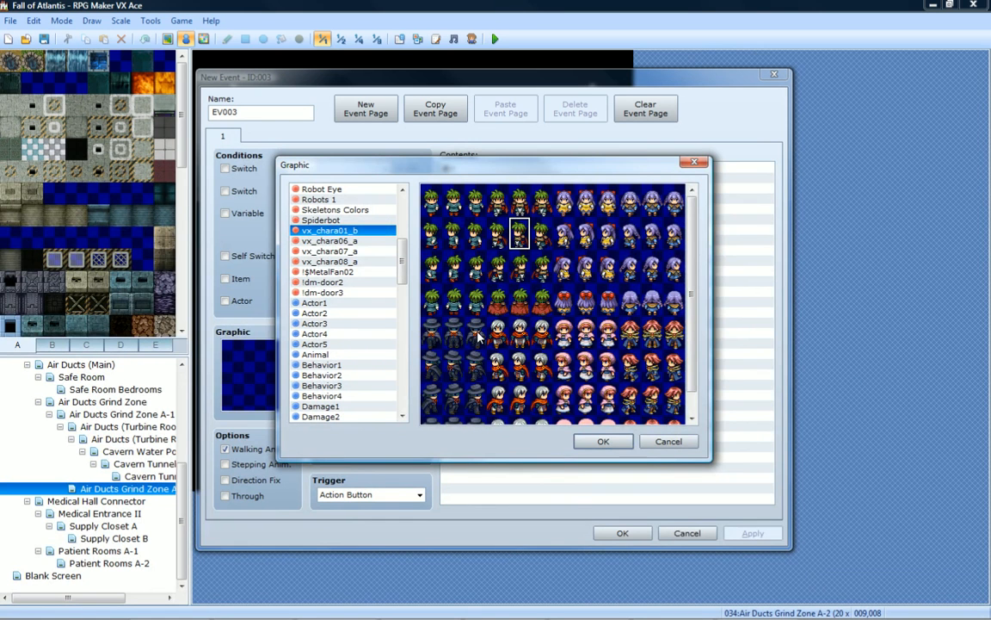
scroll(624, 277, down, 1)
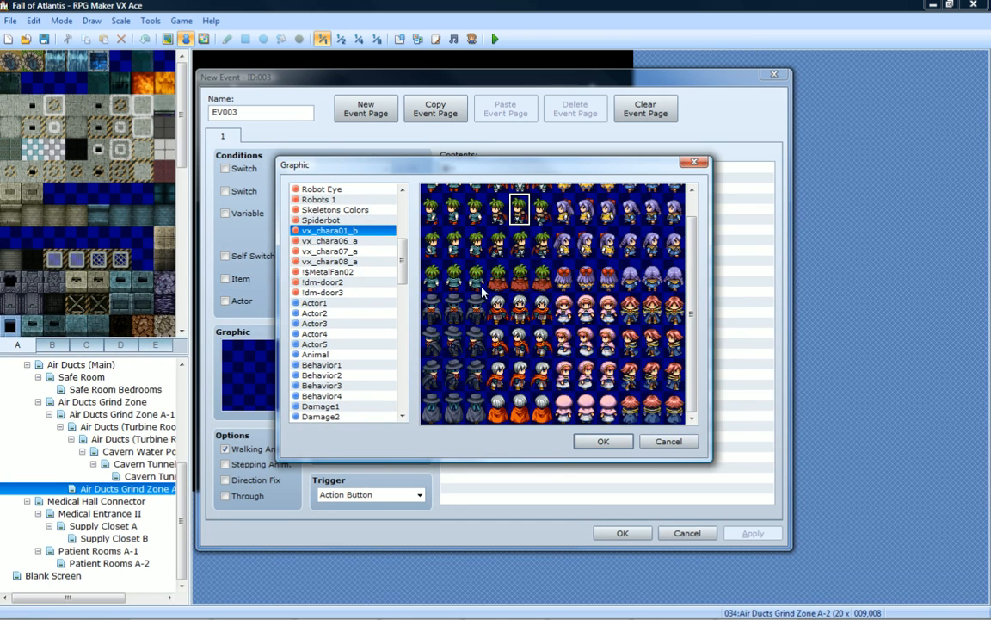
click(365, 240)
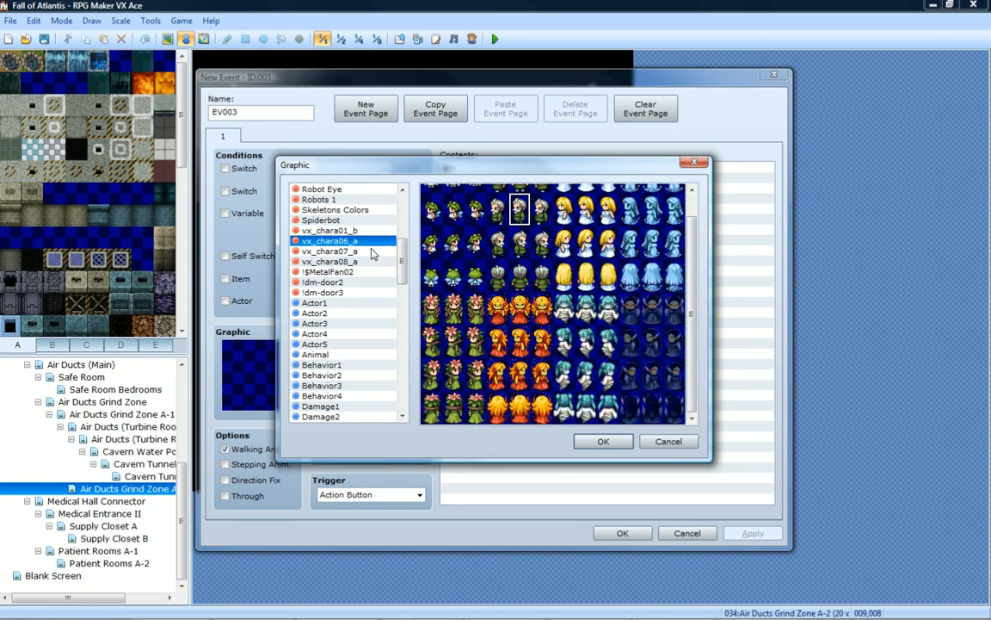
click(373, 255)
click(374, 261)
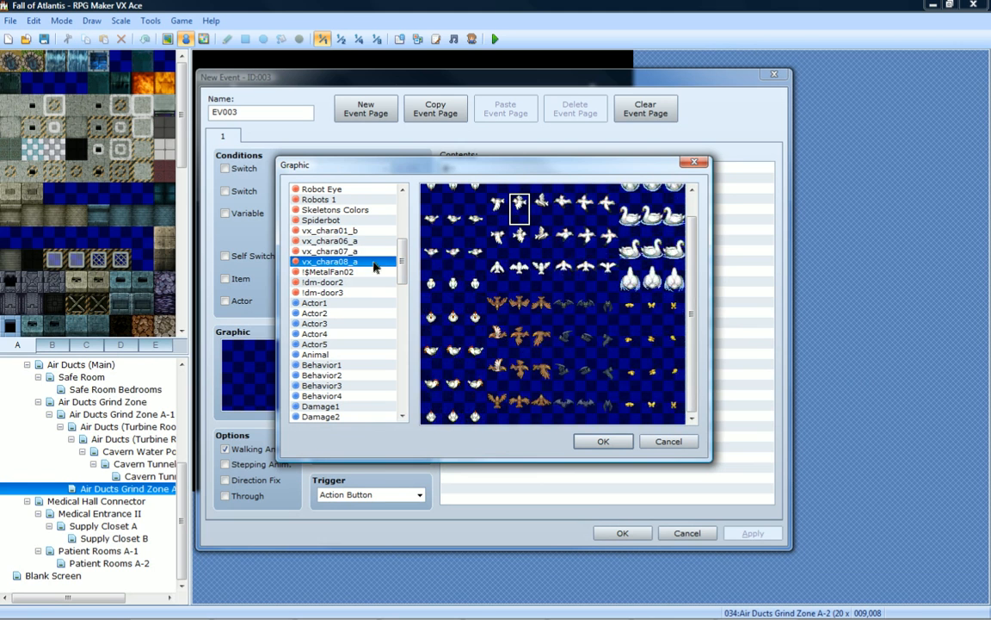
Preview the !$MetalFan02 and !dm-door sheets, then look further into the default graphics as far as Damage2.
click(374, 272)
click(373, 282)
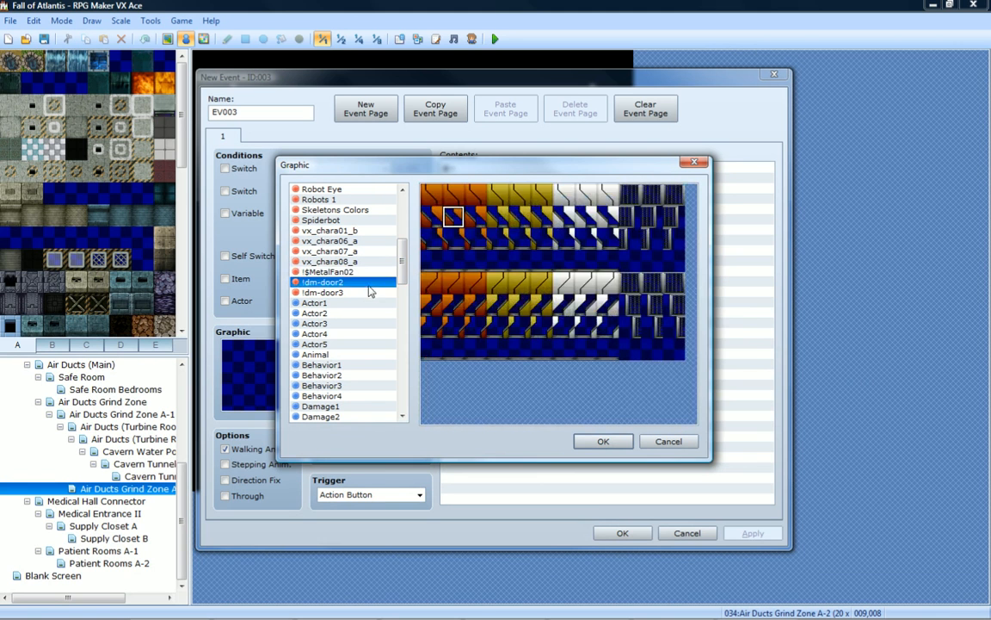
click(373, 293)
scroll(381, 278, down, 3)
click(378, 281)
click(357, 293)
scroll(355, 293, down, 3)
click(348, 272)
click(337, 231)
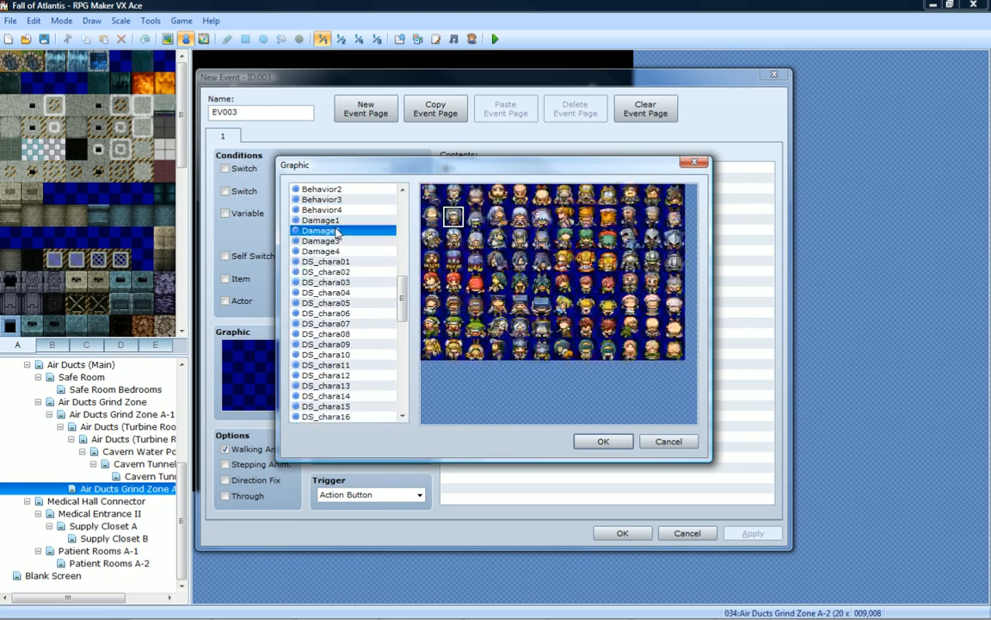
Examine the default actor character sheets in reverse order, from Actor5 to Actor1.
scroll(338, 230, up, 2)
click(338, 231)
click(337, 221)
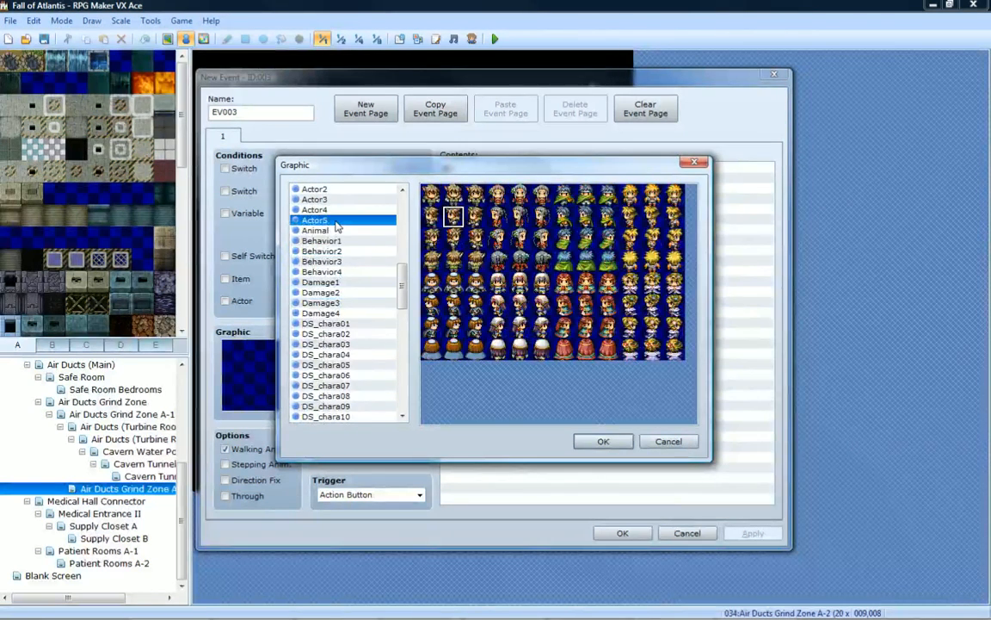
scroll(337, 228, up, 2)
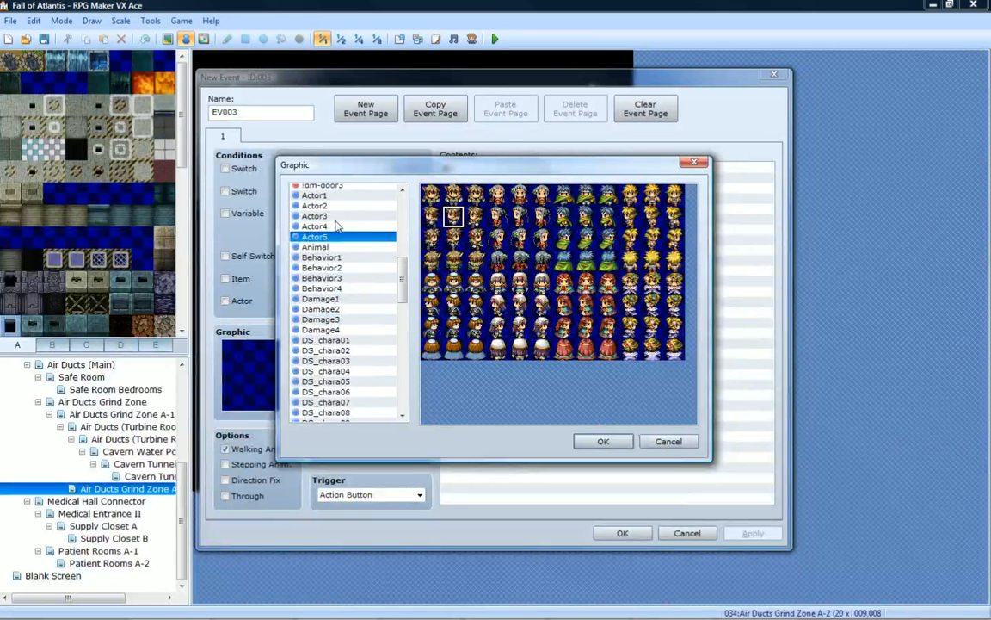
click(324, 273)
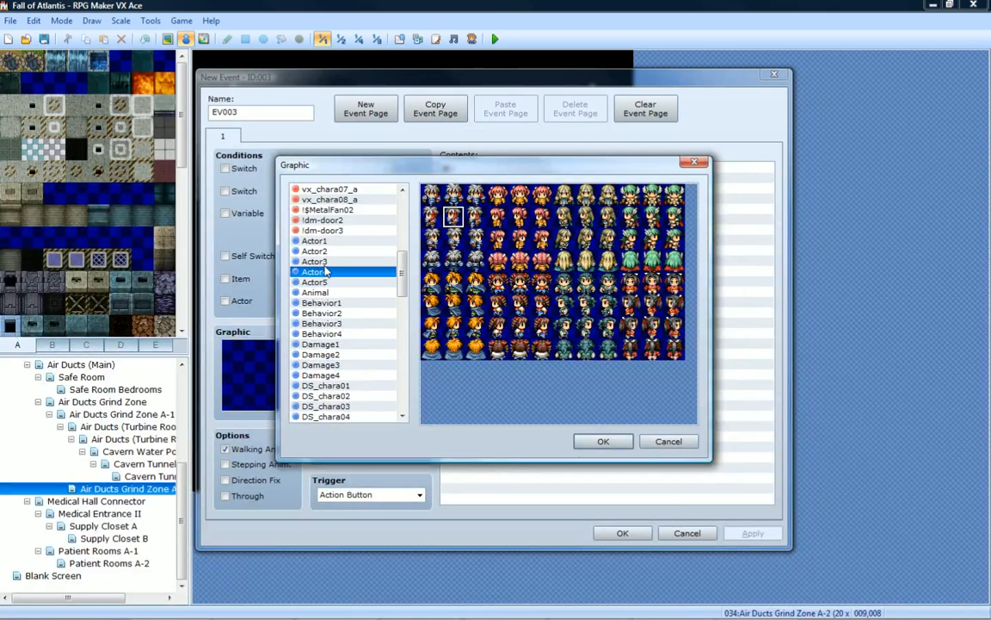
key(Up)
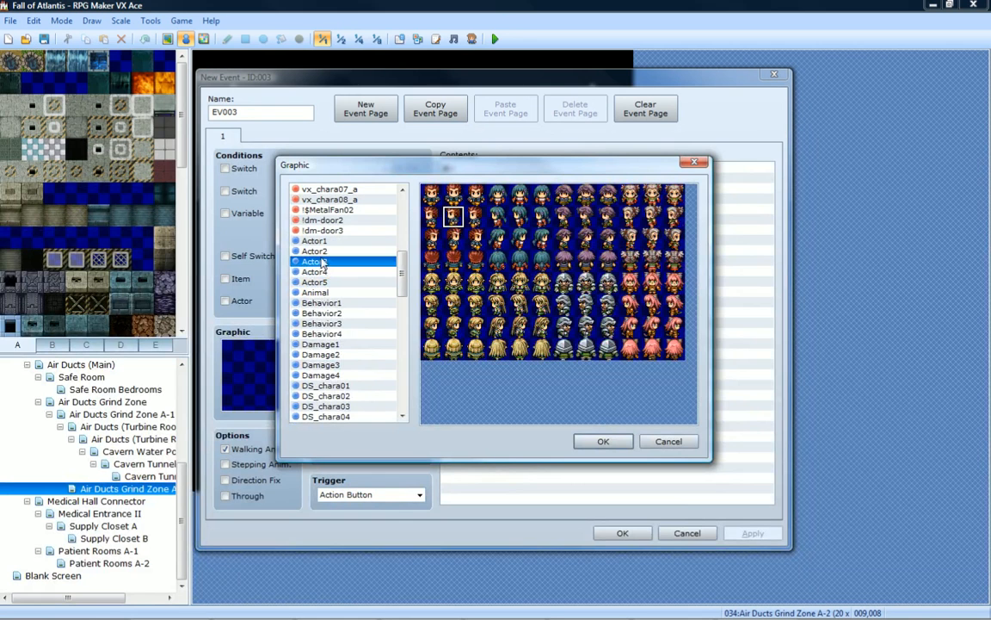
click(327, 251)
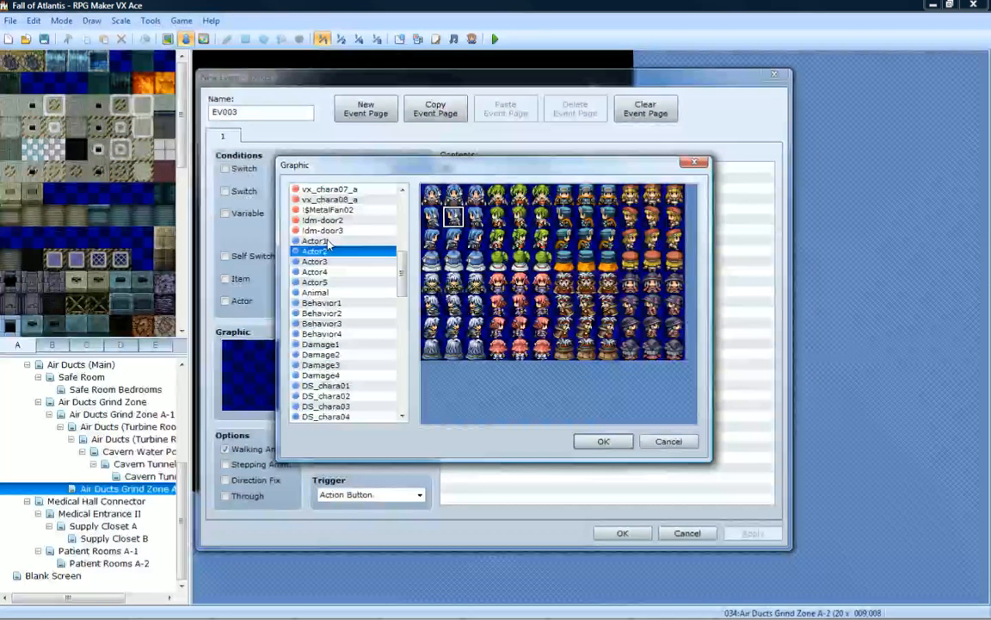
click(327, 241)
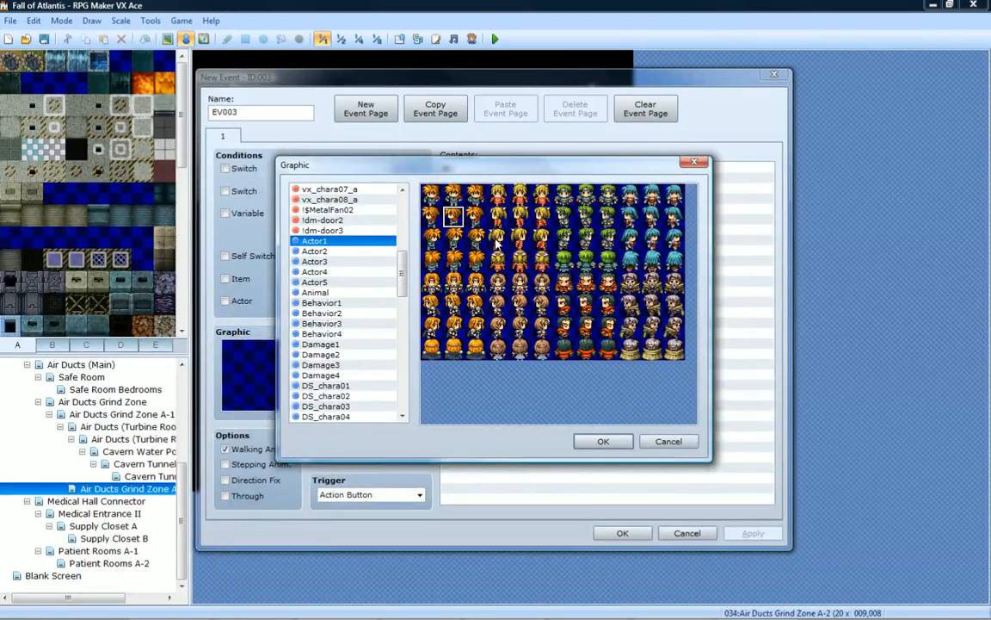
Preview the default Damage and Behavior character sheets, ending on Behavior4.
click(360, 354)
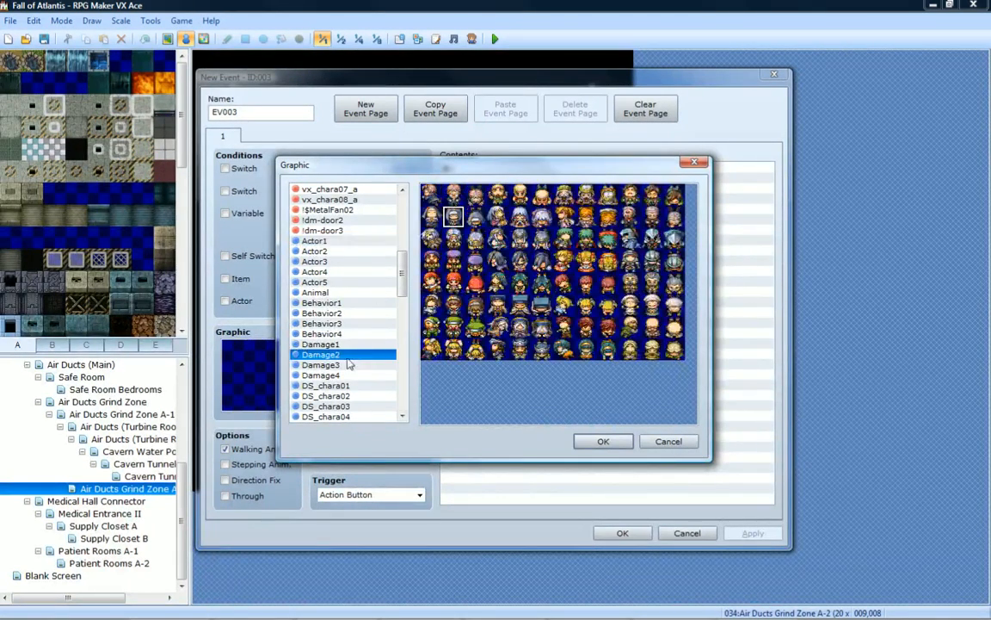
key(Up)
click(348, 357)
click(346, 326)
click(348, 334)
Look over the characters in the DS_chara08, DS_chara11 and DS_chara14 sheets.
scroll(350, 334, down, 1)
scroll(348, 340, down, 4)
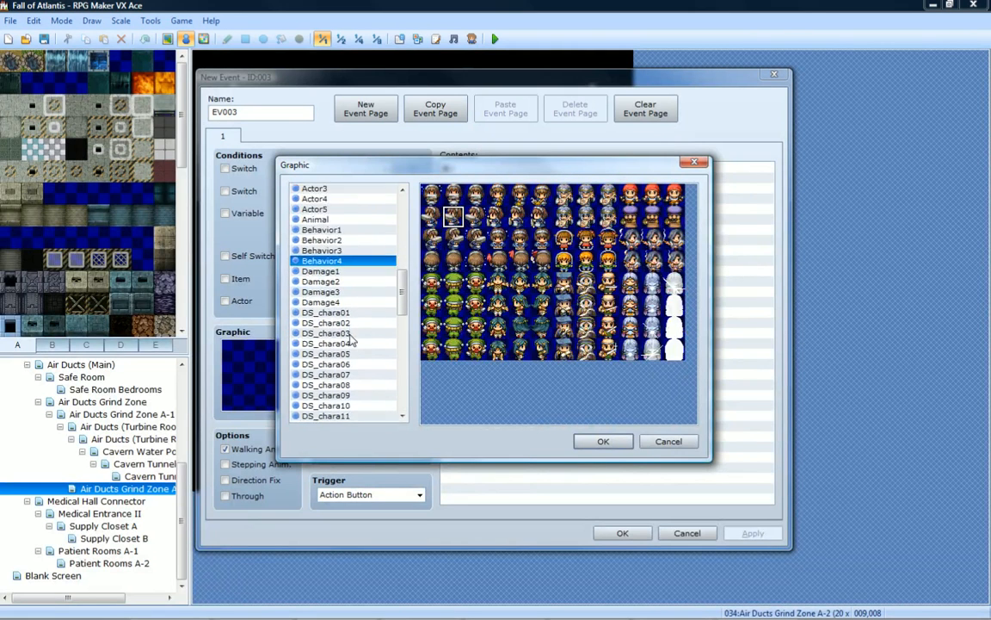
click(342, 304)
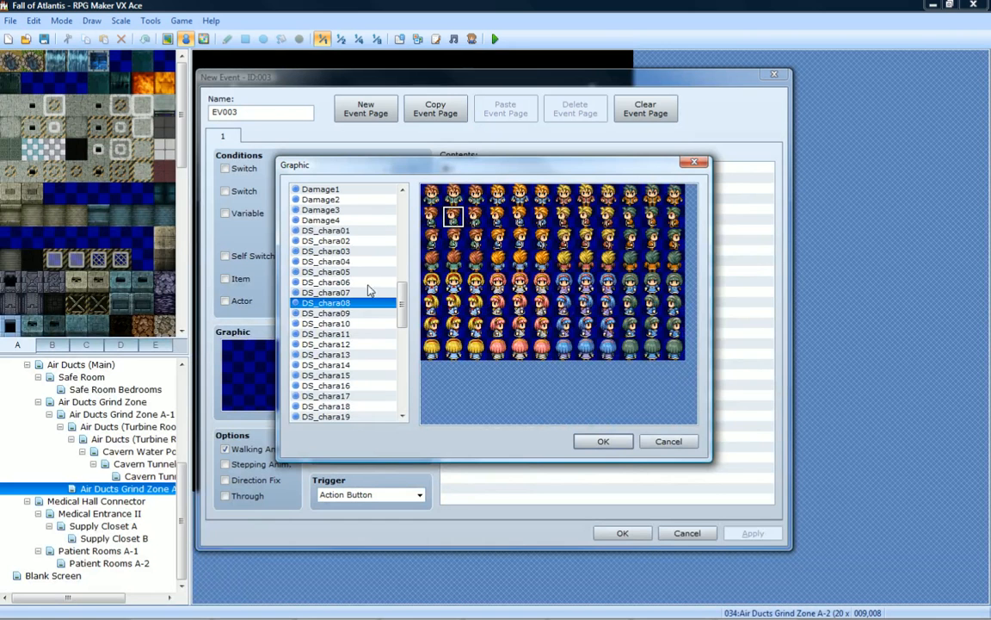
click(476, 260)
click(518, 262)
click(521, 241)
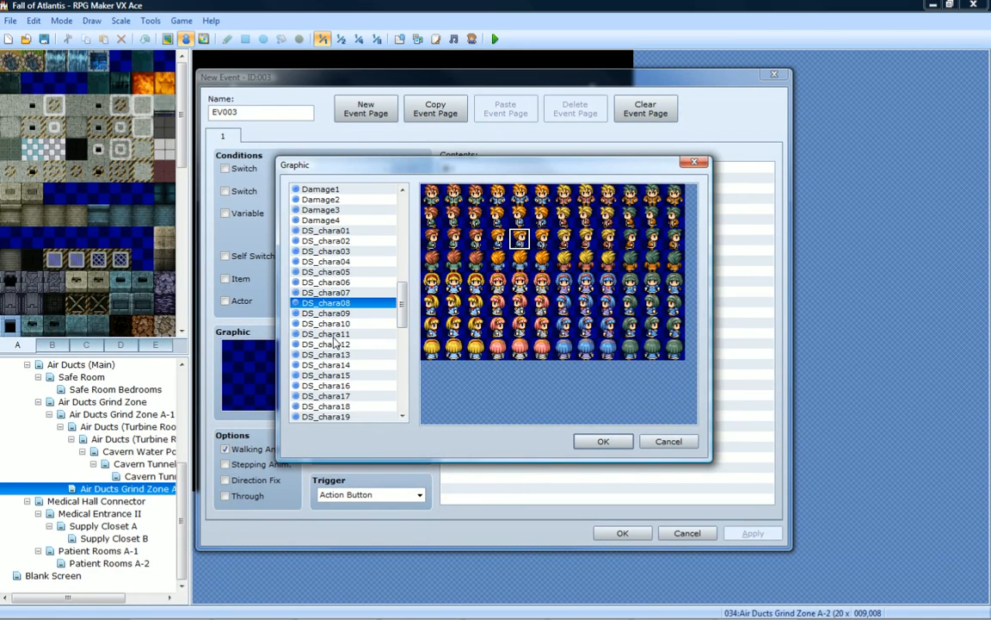
click(375, 335)
click(375, 365)
click(476, 282)
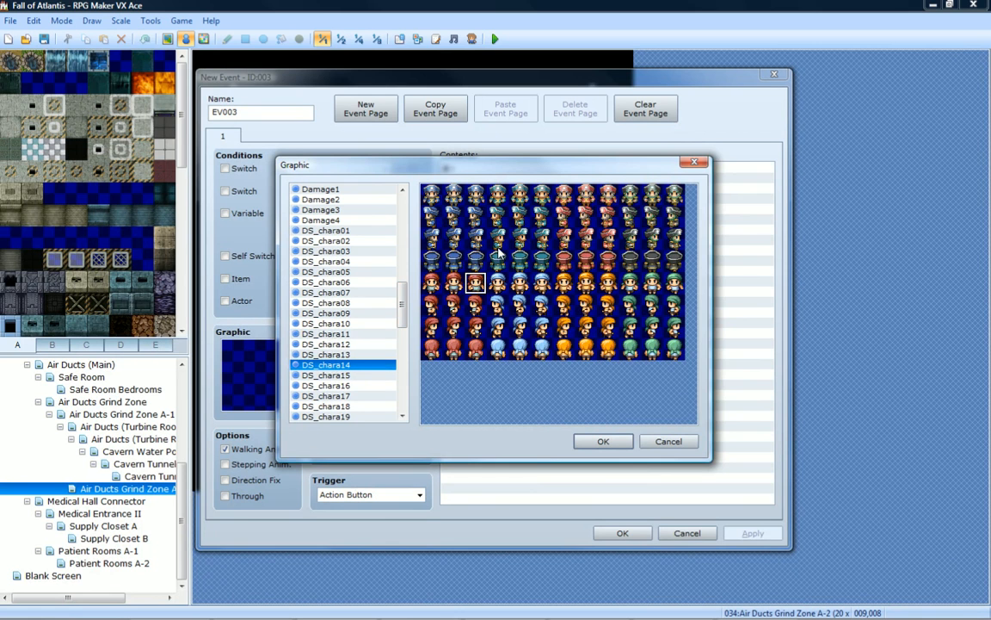
Preview the DS_chara15 through DS_chara20 character sheets one after another.
click(336, 375)
scroll(336, 376, down, 3)
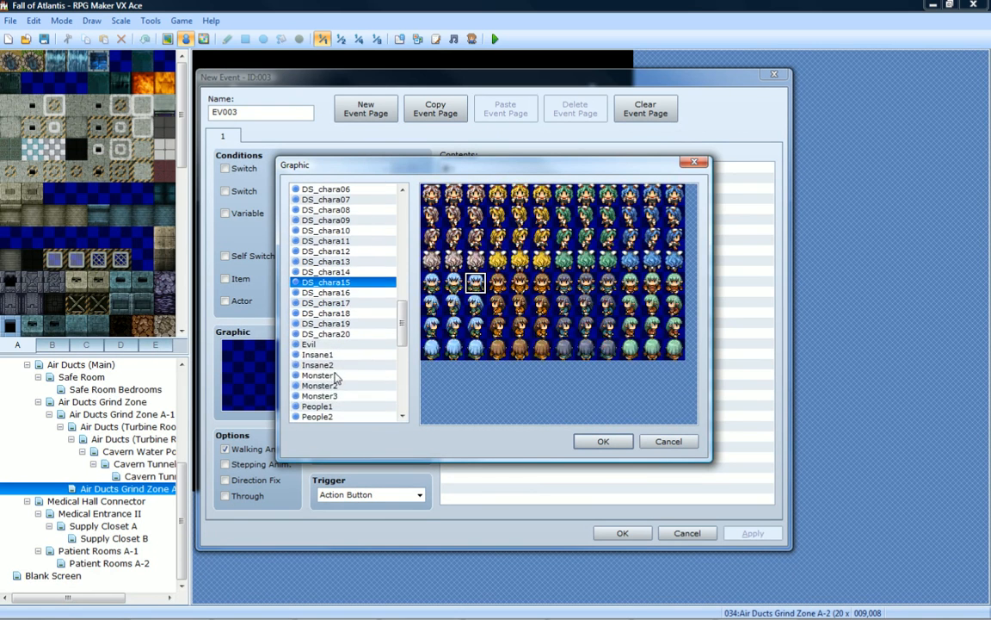
click(334, 293)
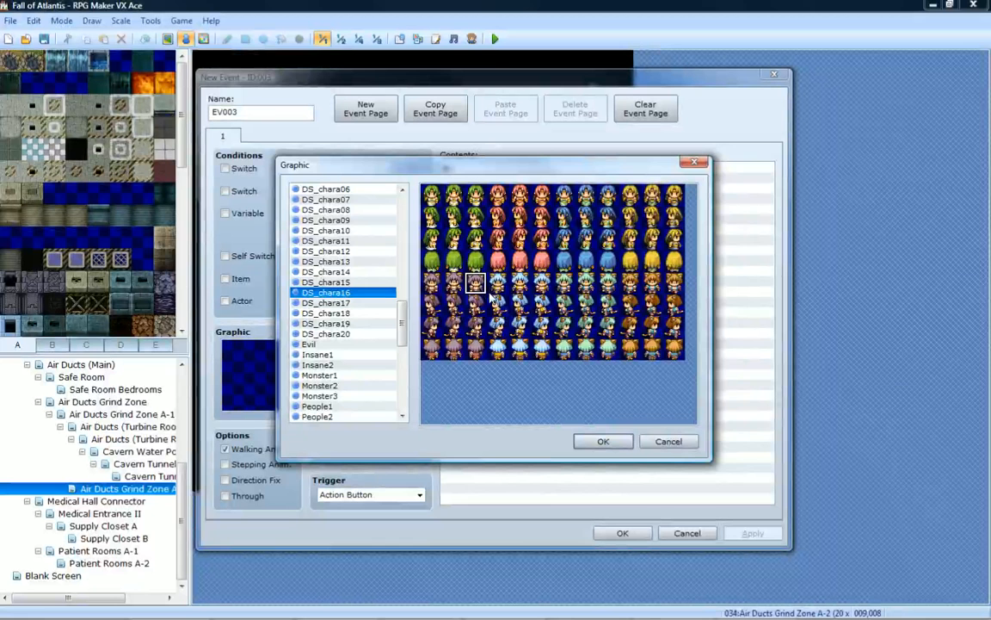
click(378, 304)
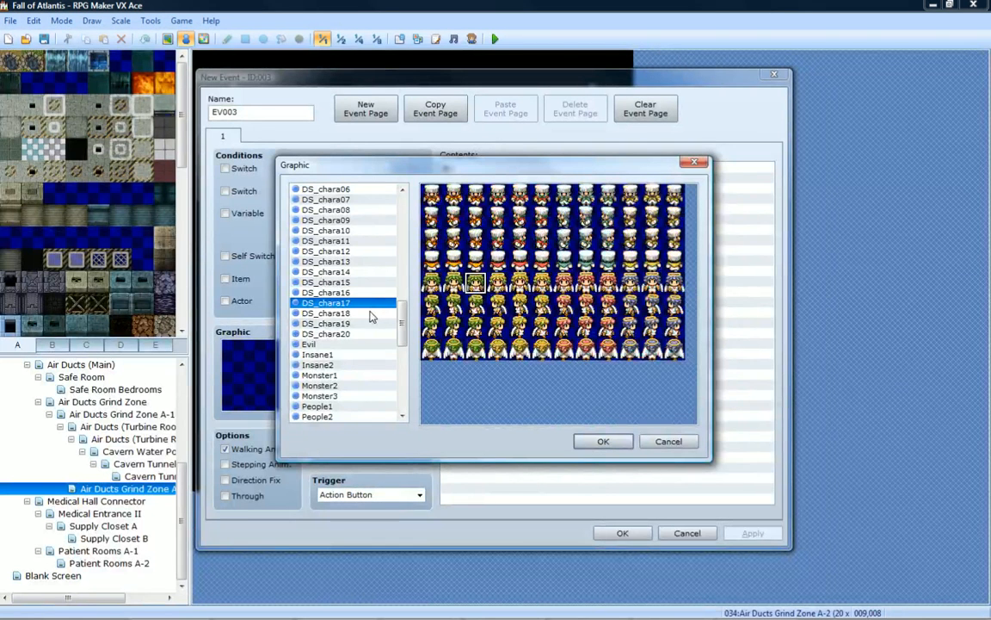
click(371, 315)
click(372, 324)
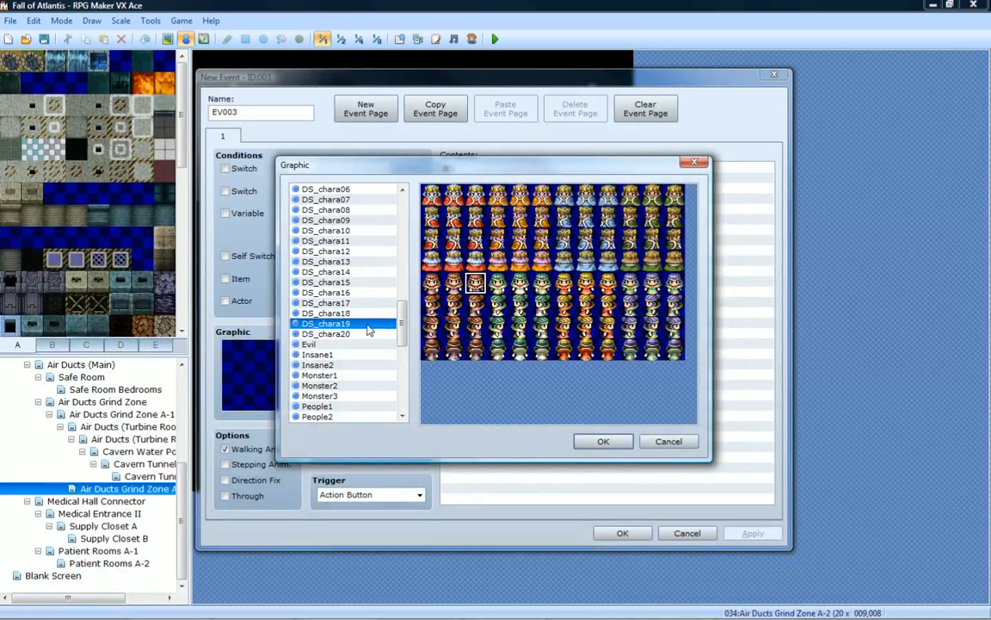
click(371, 335)
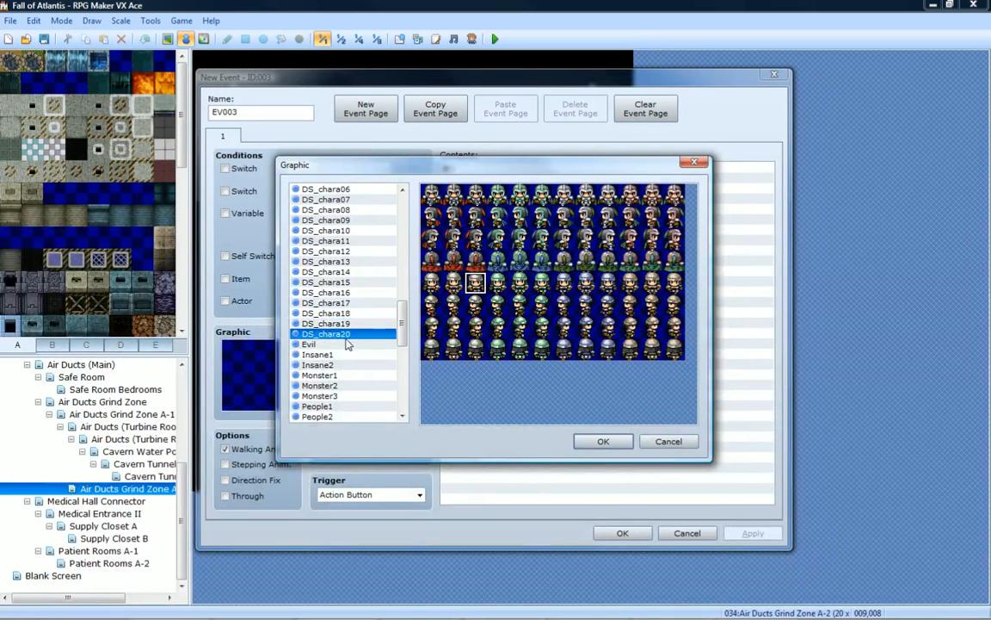
Examine the Evil character sheet, highlighting the hooded figure's front-facing frames.
click(339, 344)
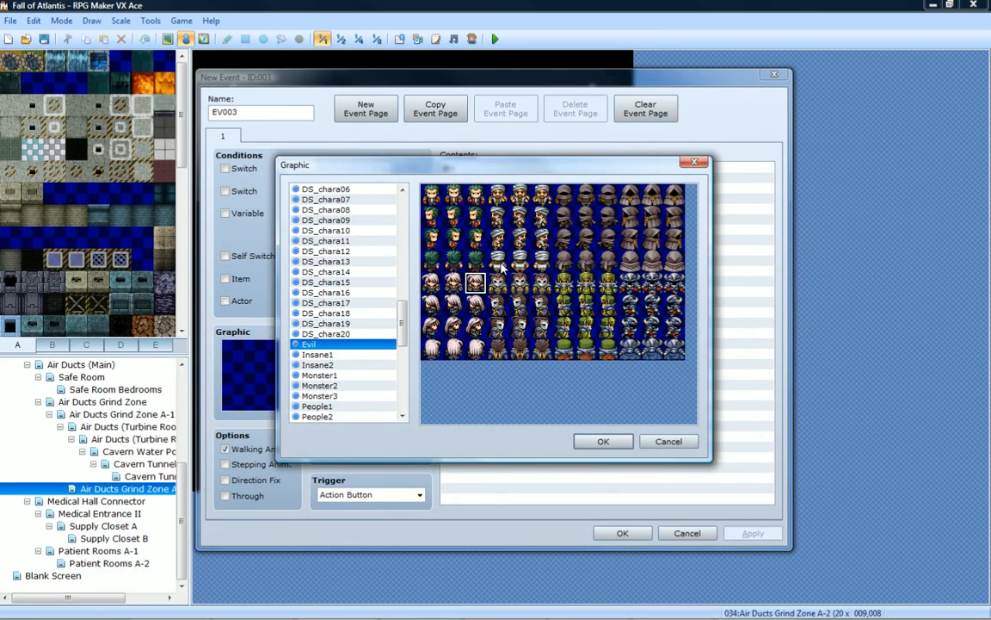
click(564, 194)
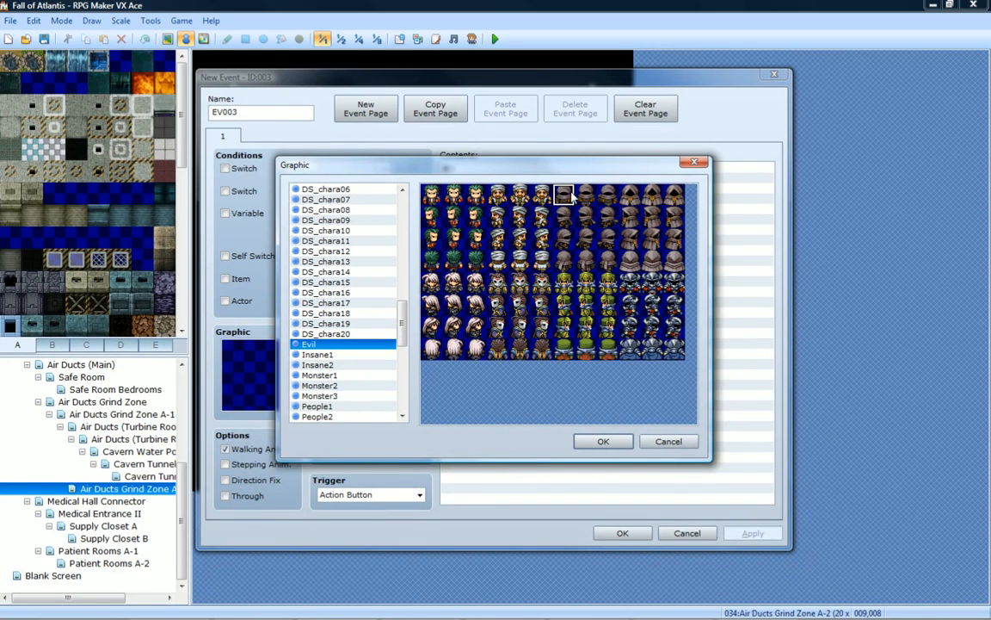
click(586, 195)
Compare the characters in the Insane1 and Insane2 sheets, ending on Insane2.
click(318, 354)
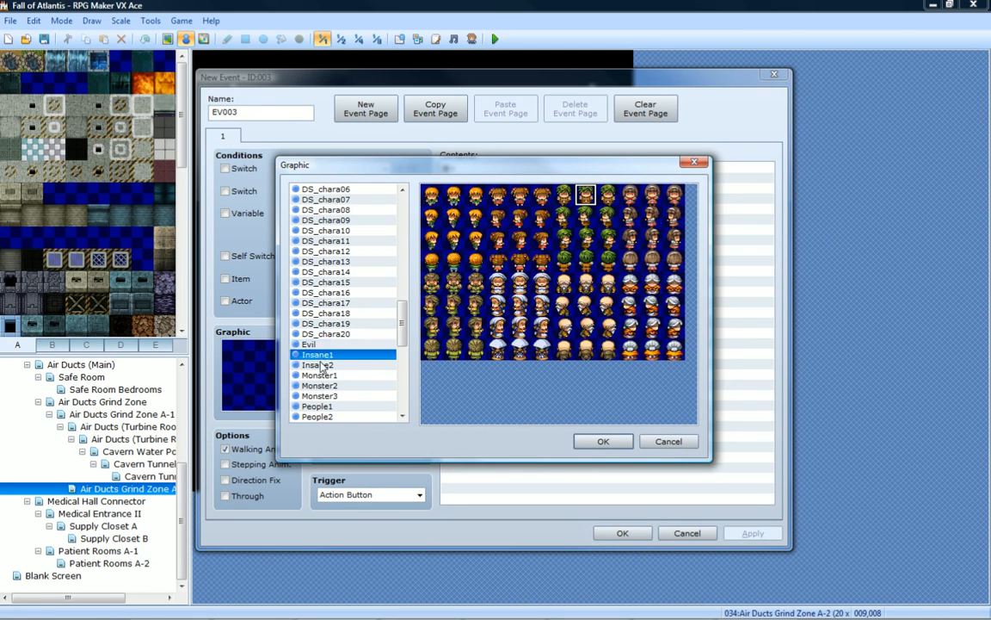
click(327, 365)
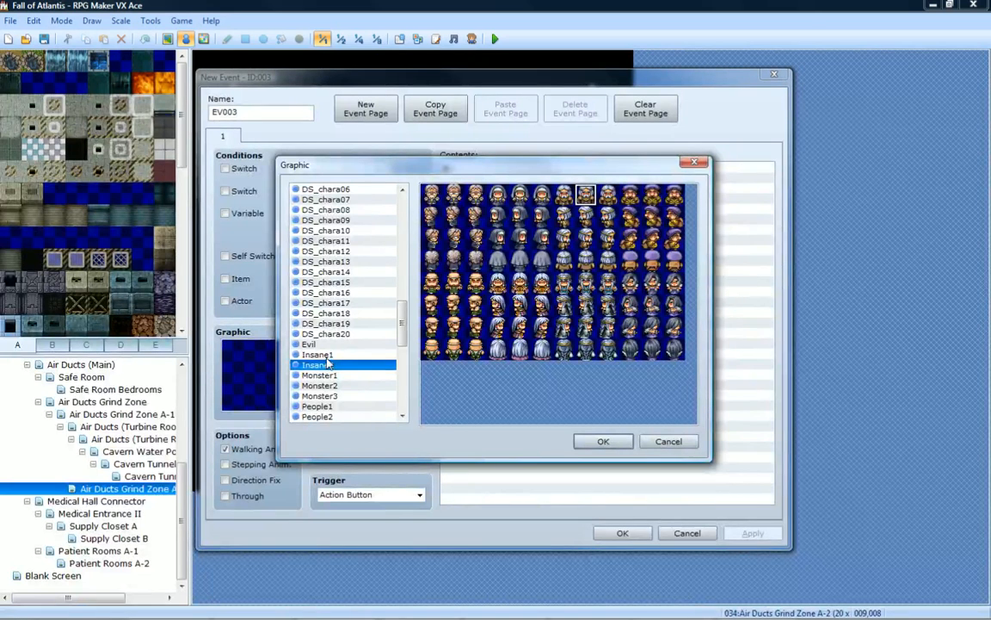
click(453, 198)
click(651, 195)
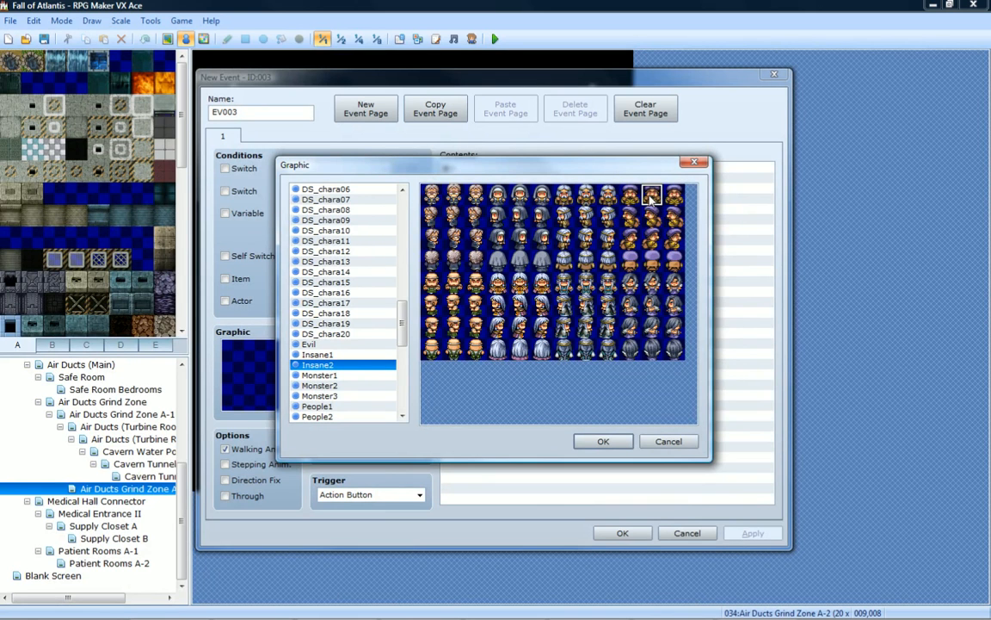
click(349, 355)
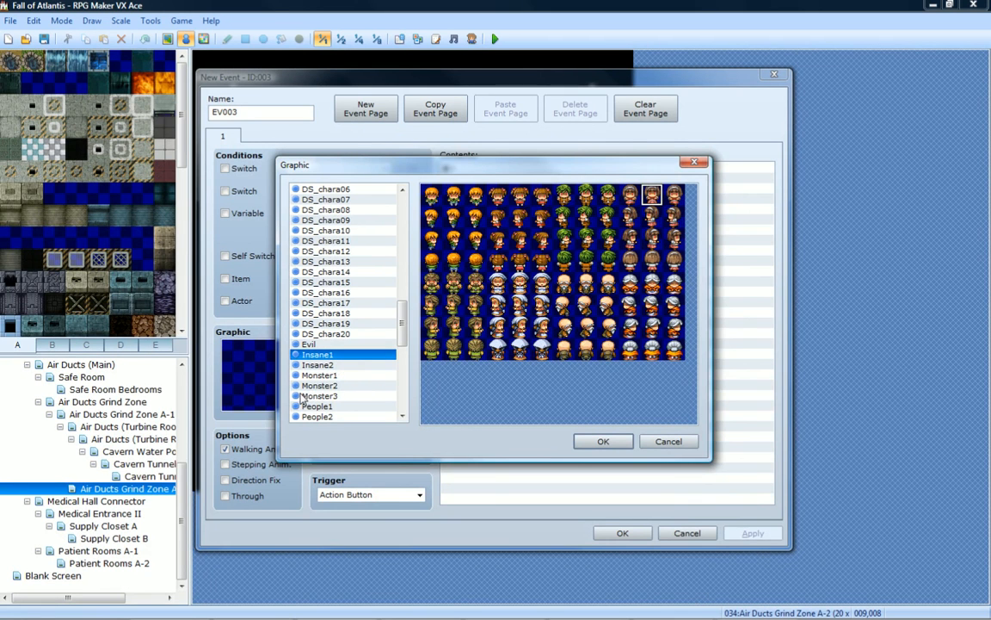
click(331, 367)
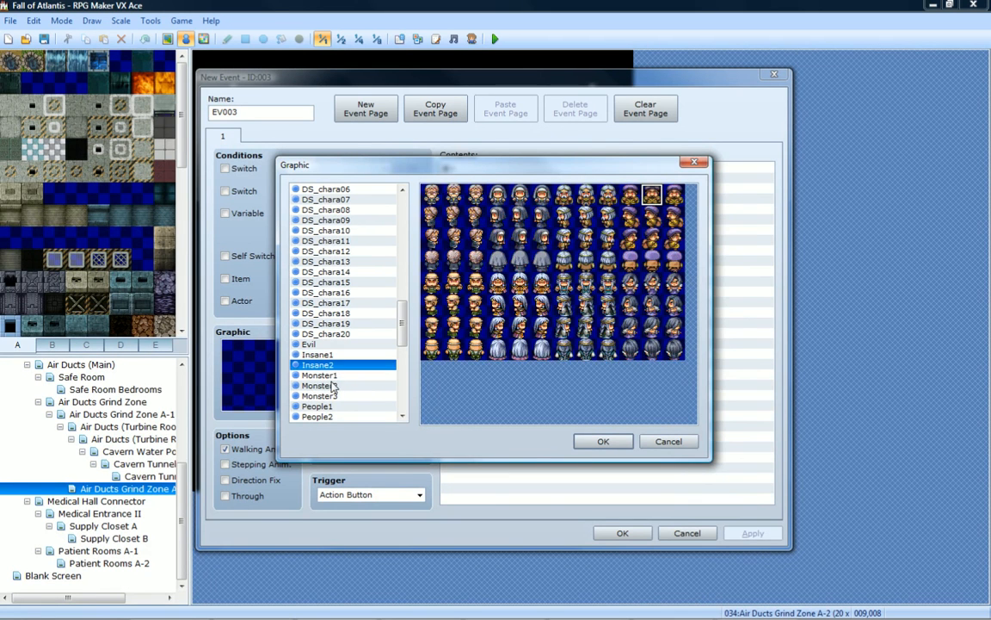
Preview the Monster2 and Monster3 sheets, then discard the graphic selection and the new event.
click(331, 386)
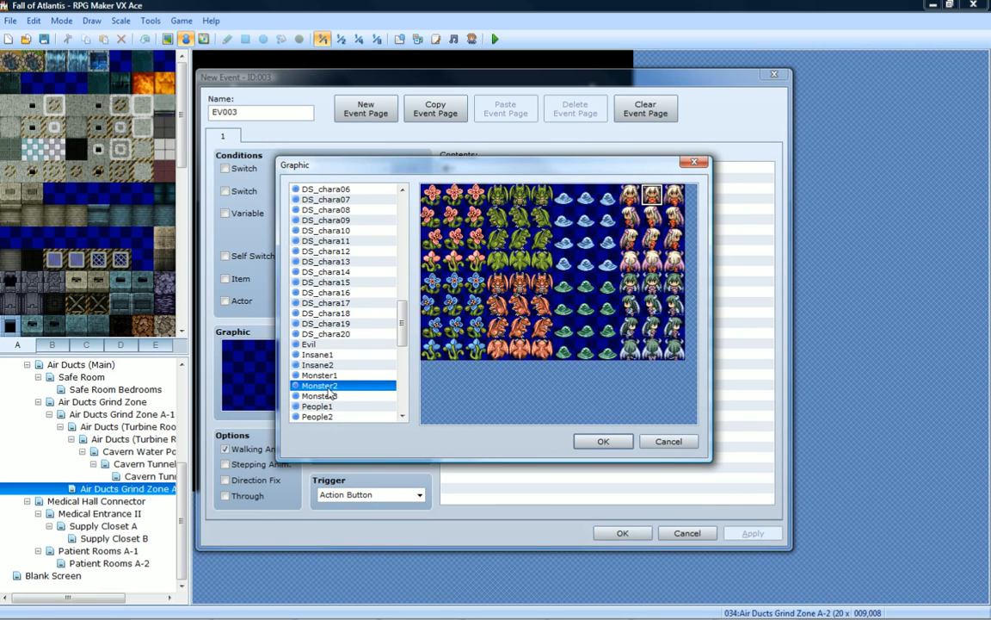
click(330, 394)
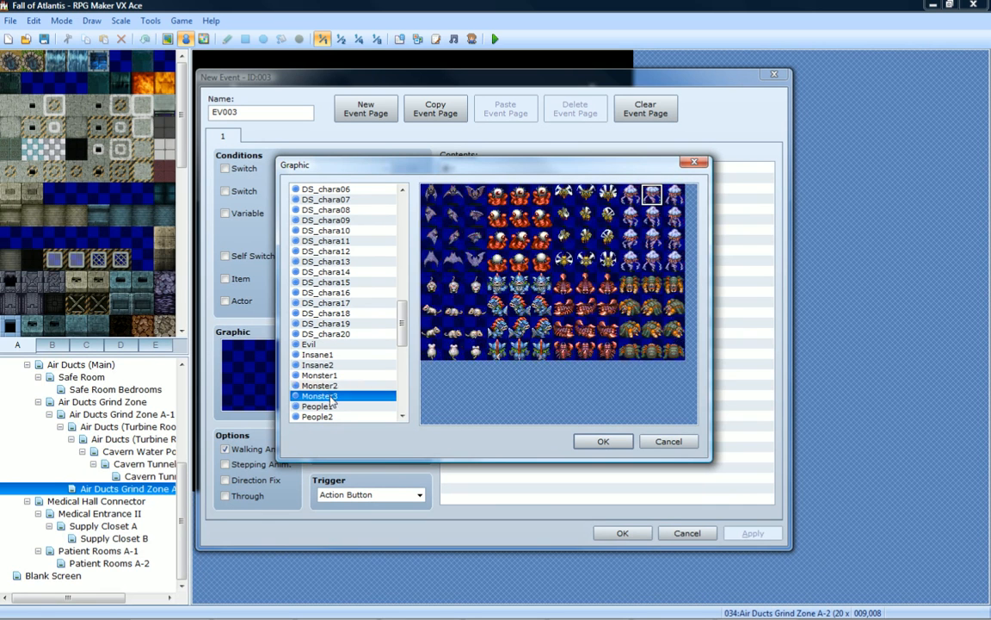
click(680, 442)
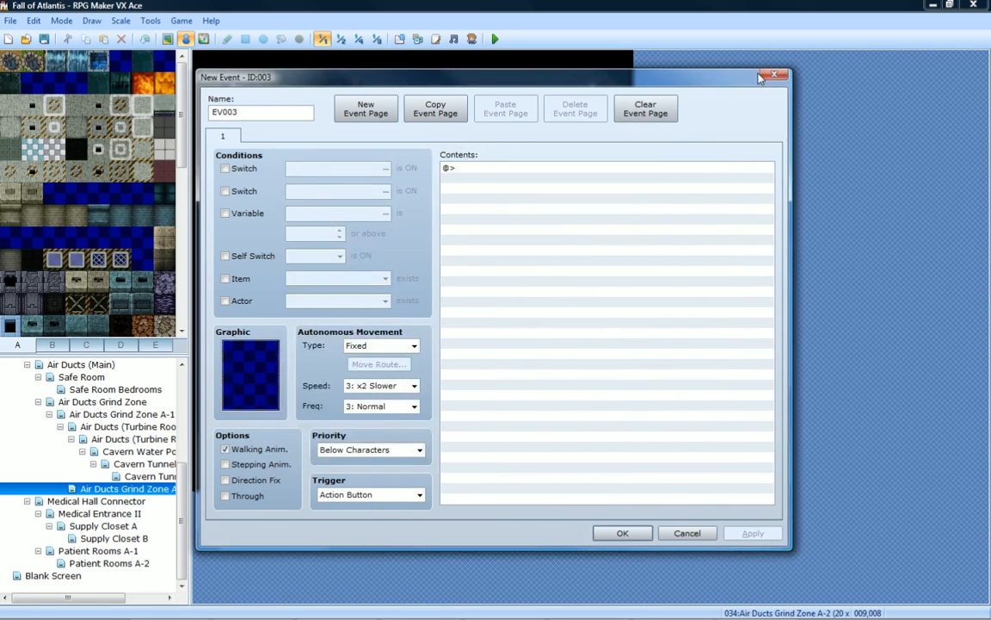
click(777, 75)
Open the Character Generator, move it higher over the map, and generate one random male character.
click(472, 39)
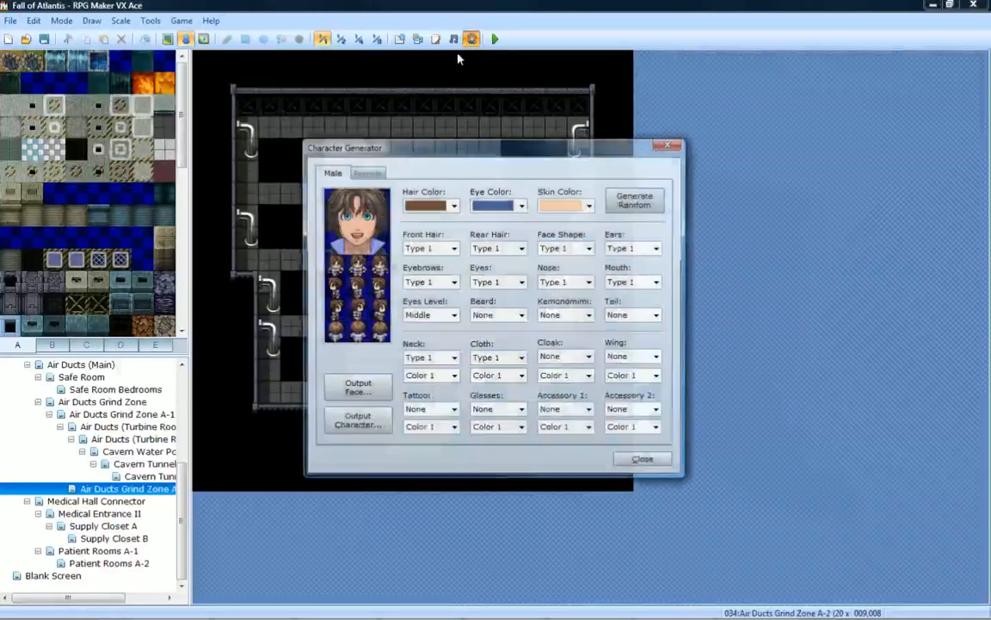
drag(348, 145, 341, 107)
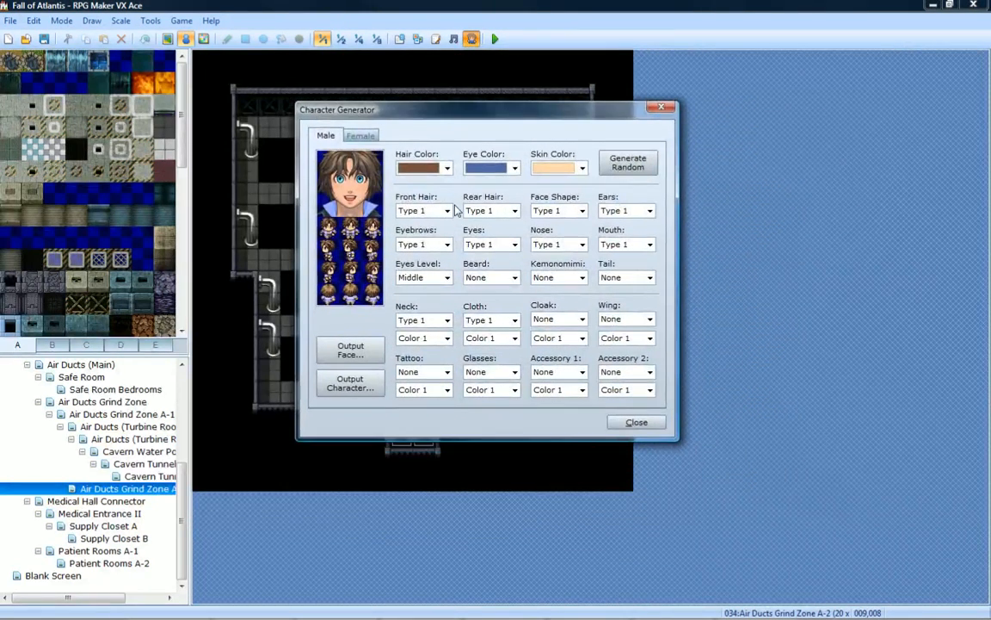
click(629, 163)
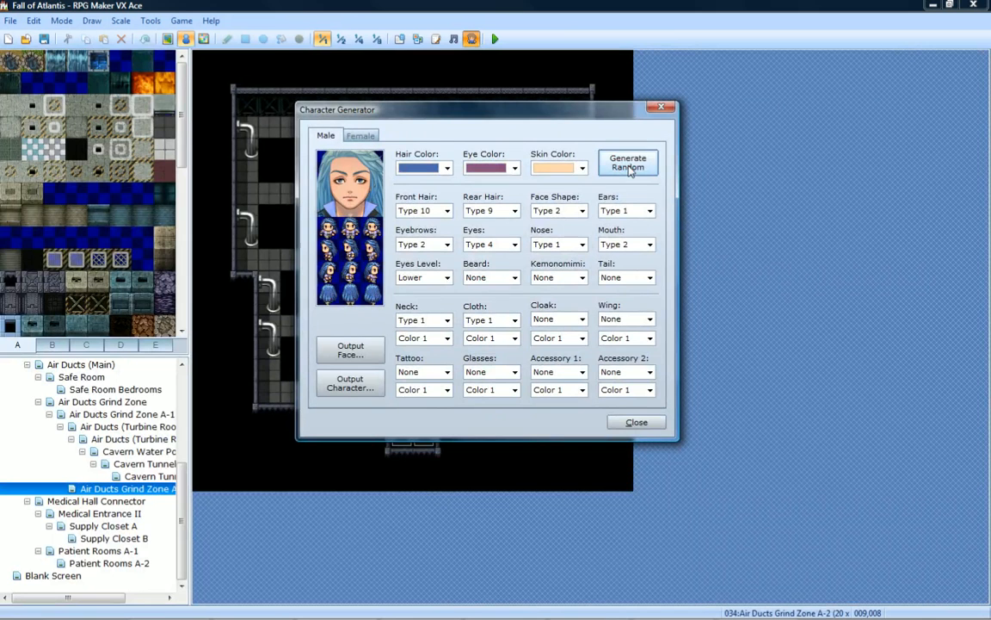
Keep the male character's neck at Type 1 and set the neck color to Color 7.
click(448, 320)
click(413, 320)
click(447, 338)
click(426, 371)
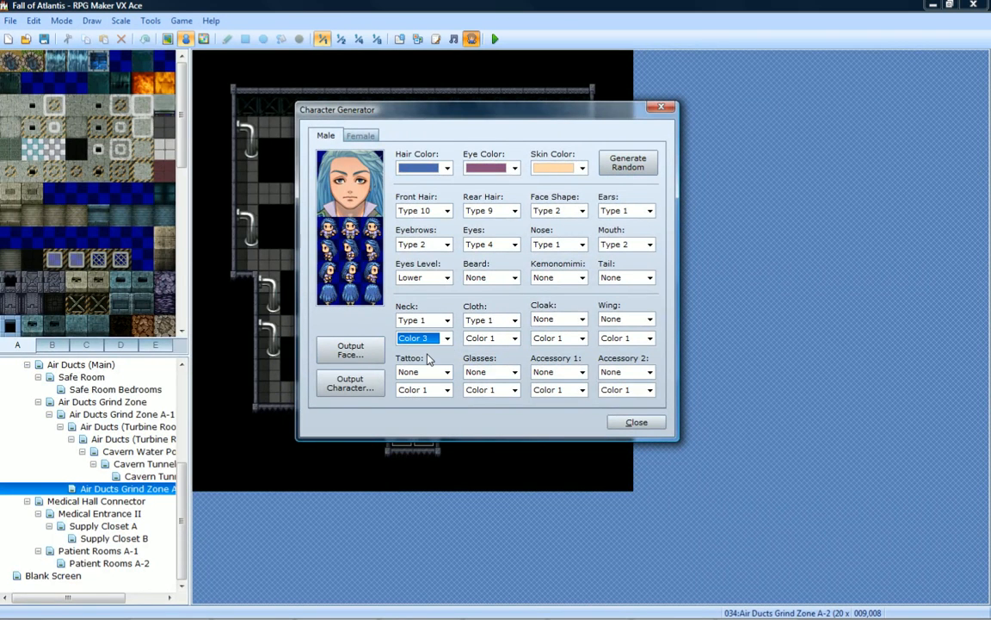
scroll(428, 354, down, 2)
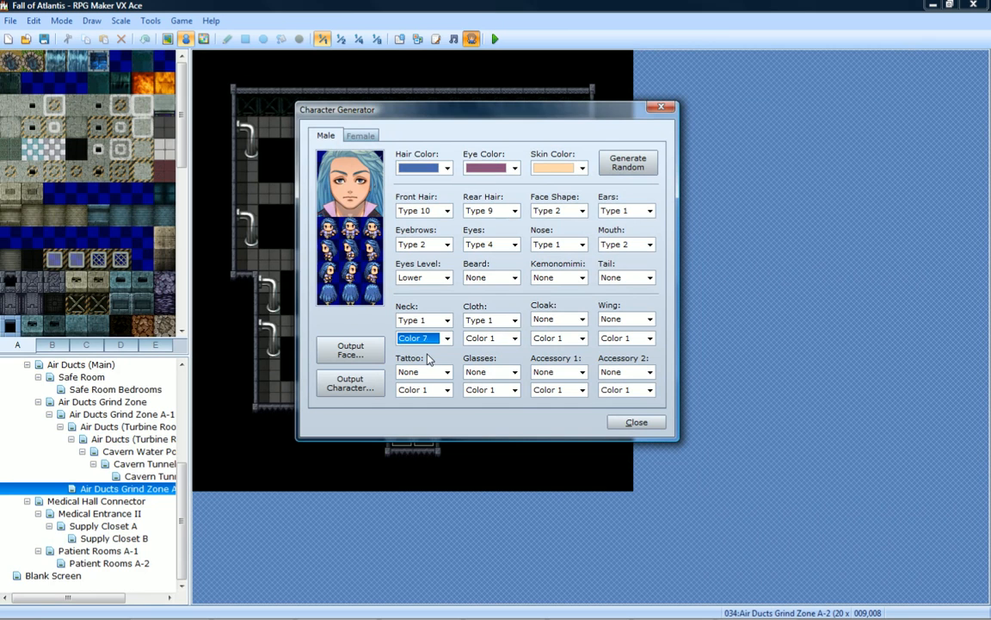
Try out successive cloth types for the male character, ending on Type 7.
click(478, 322)
click(501, 348)
scroll(502, 350, down, 1)
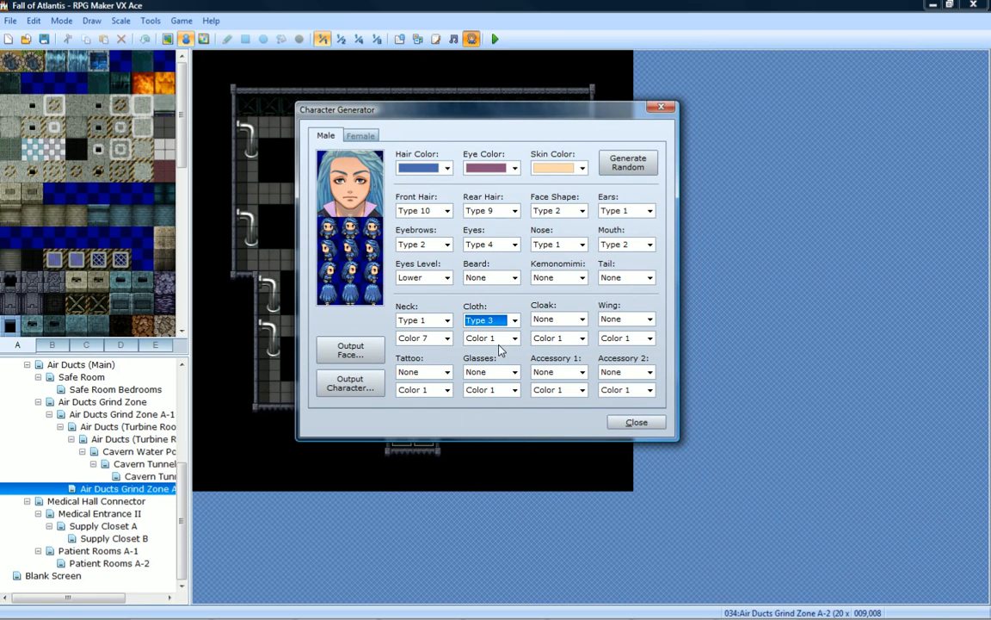
scroll(502, 349, down, 2)
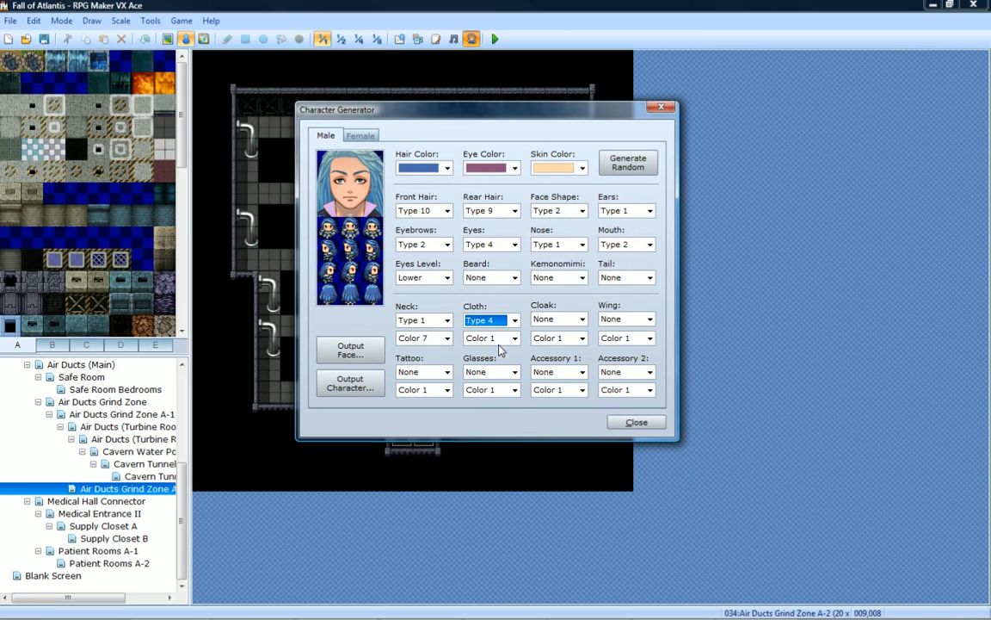
scroll(502, 348, down, 2)
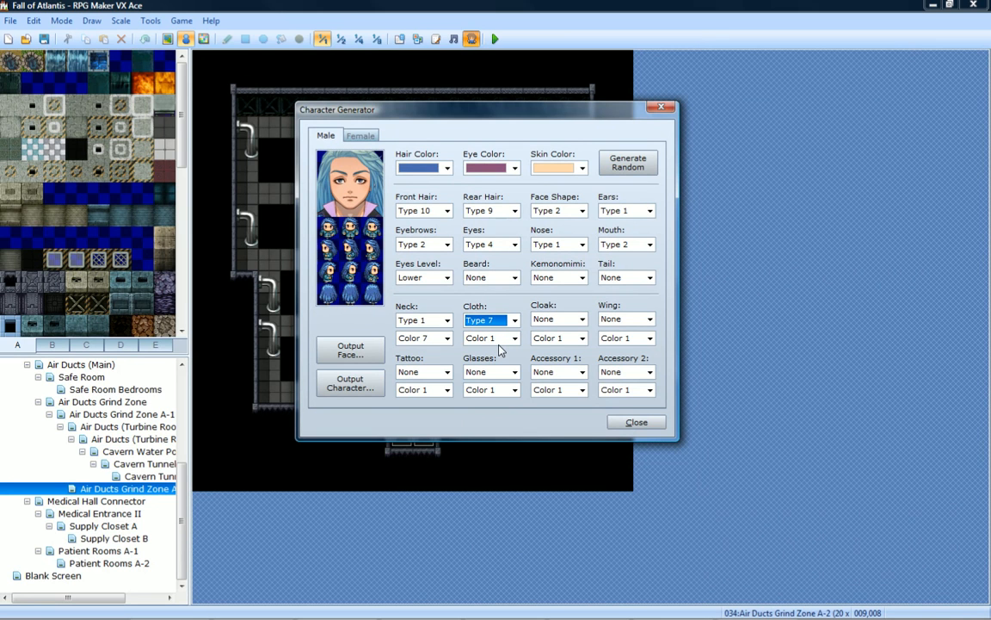
Try several cloth colors on the male character and settle on Color 8.
click(501, 339)
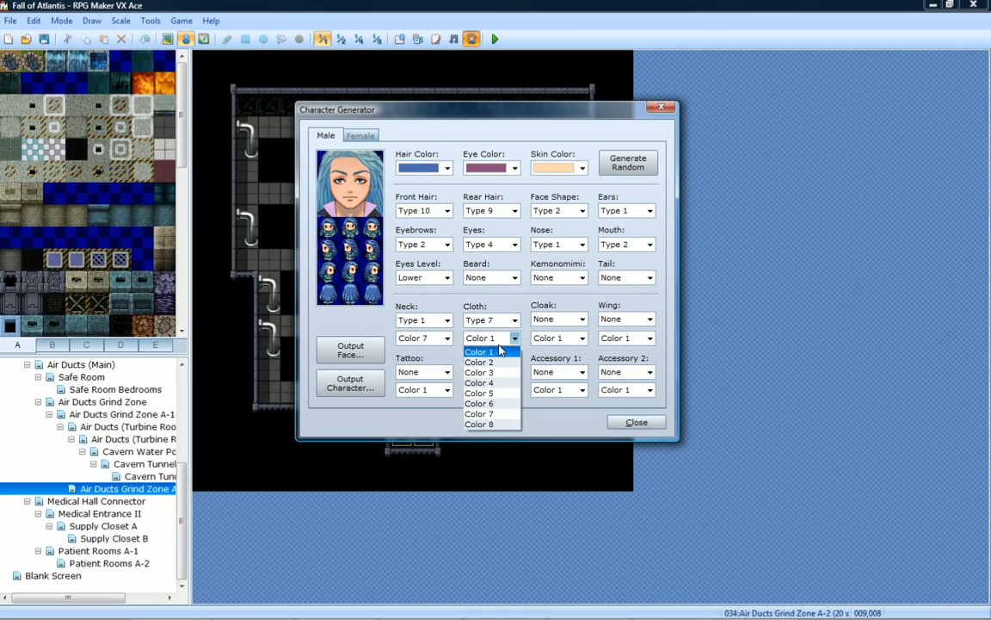
click(489, 363)
scroll(498, 367, down, 2)
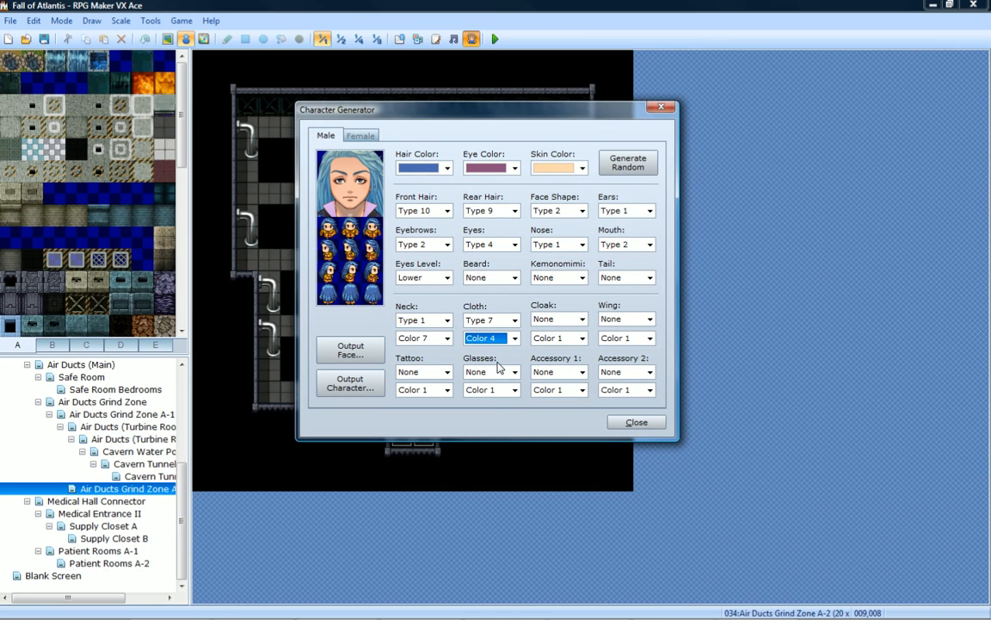
scroll(498, 366, down, 2)
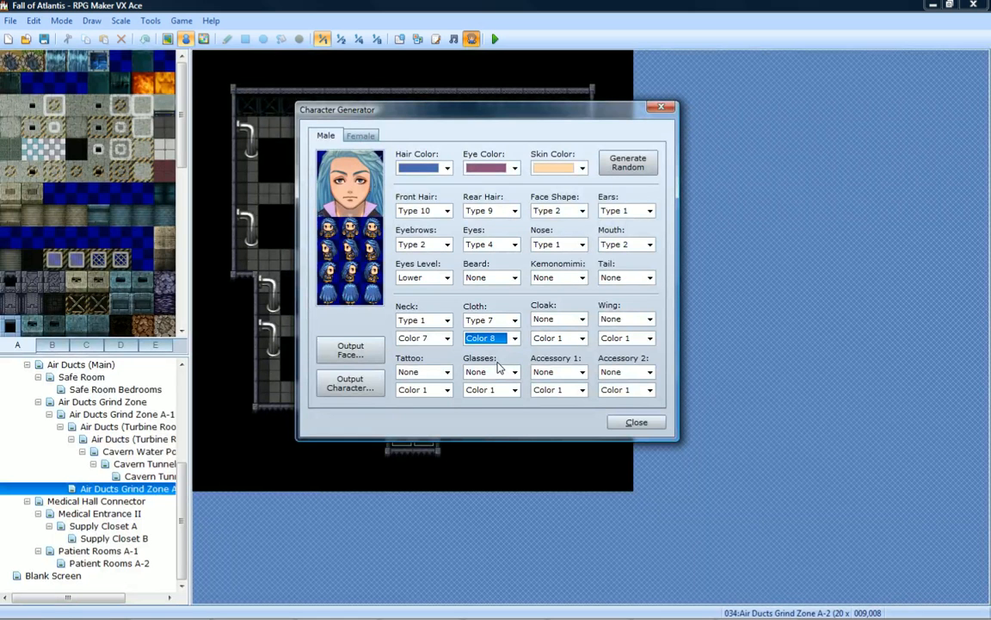
Step through the remaining cloth types for the male character and choose Type 13.
click(499, 335)
click(501, 319)
click(502, 320)
click(506, 354)
scroll(506, 355, down, 3)
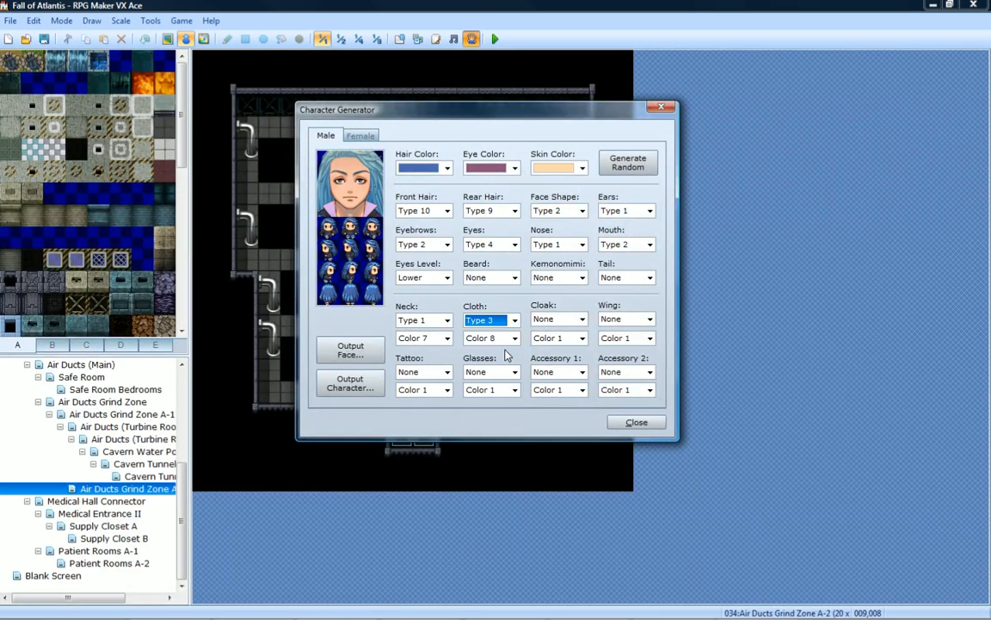
scroll(506, 355, down, 1)
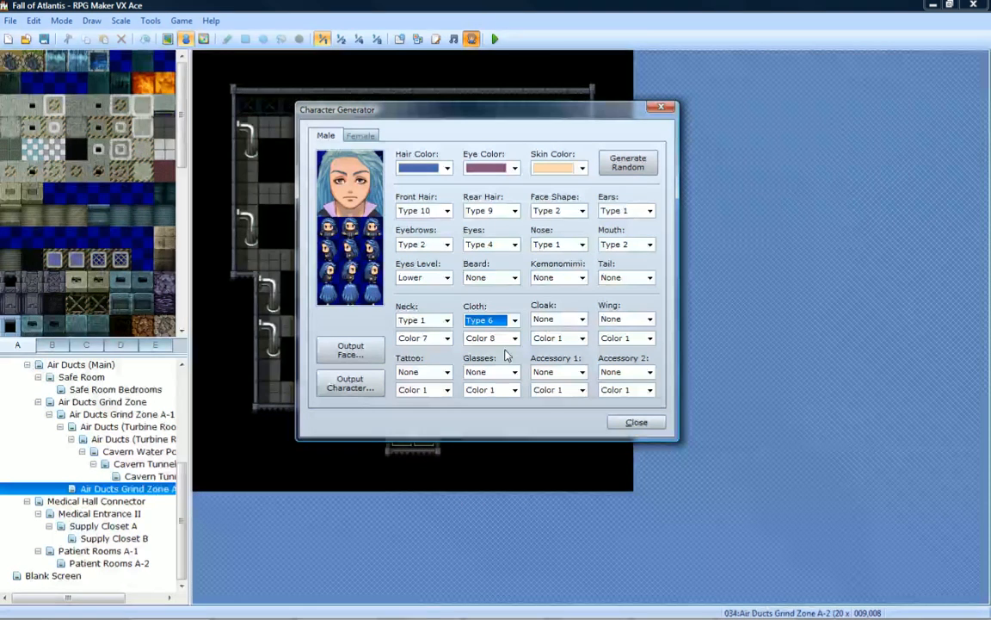
key(Down)
key(Down)
key(Down)
key(Down)
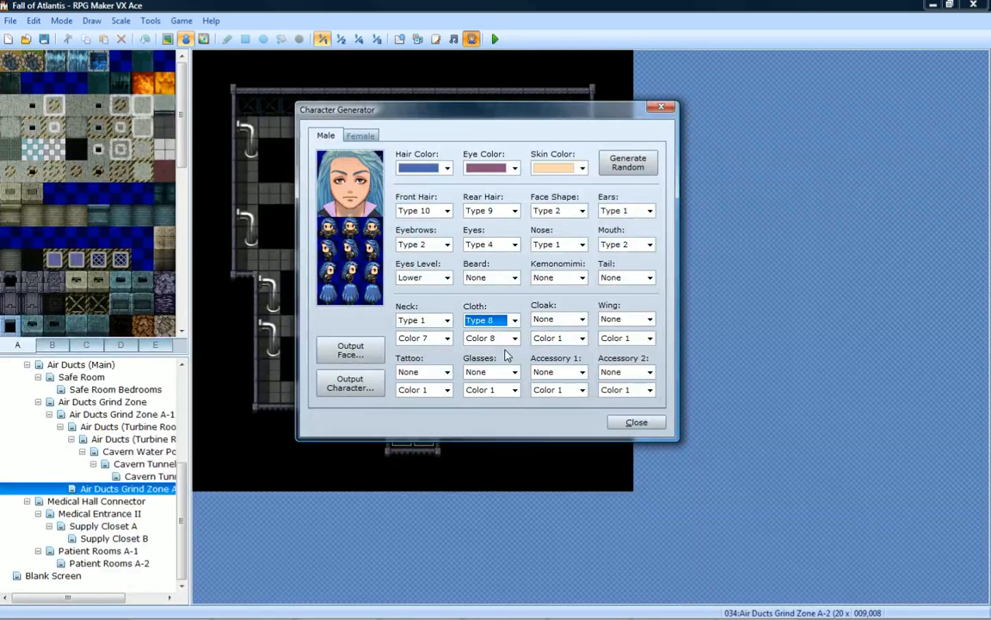
key(Down)
key(Down)
key(Down)
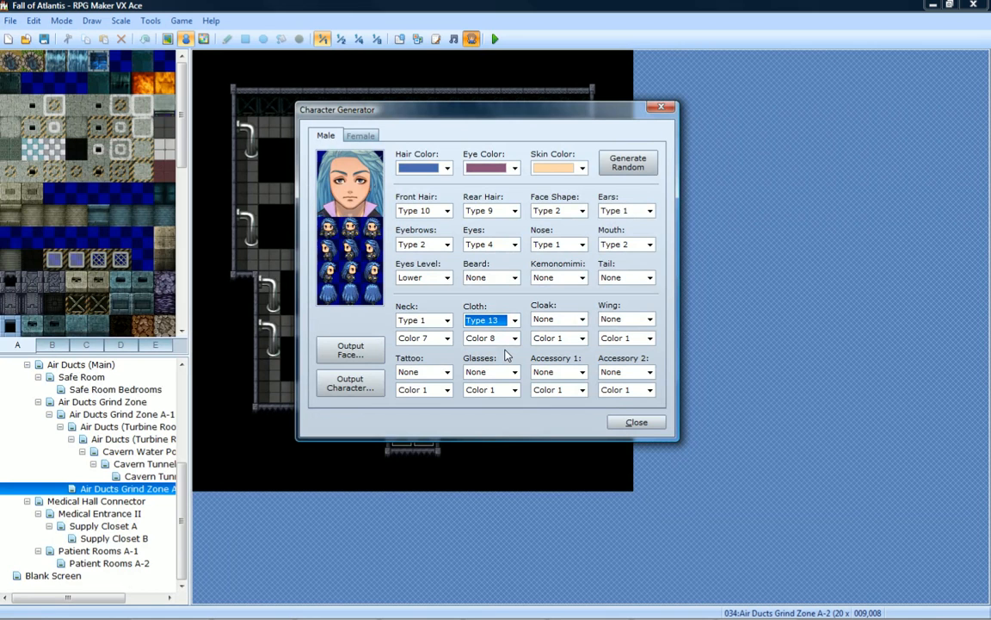
key(Down)
Randomize the male character's hair, skin and facial features repeatedly, keeping the chosen neck and cloth.
click(631, 164)
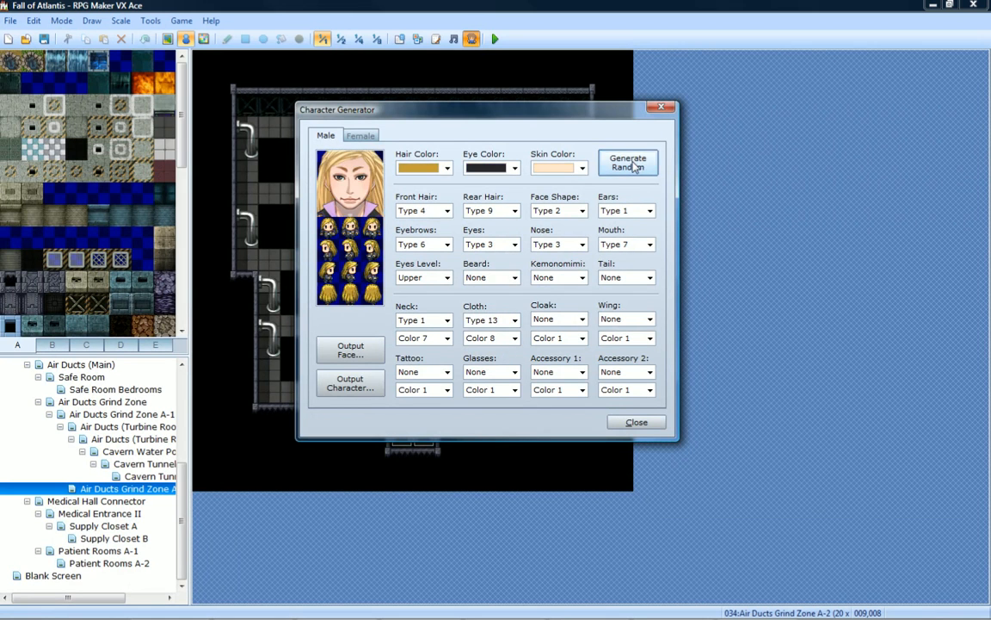
click(631, 163)
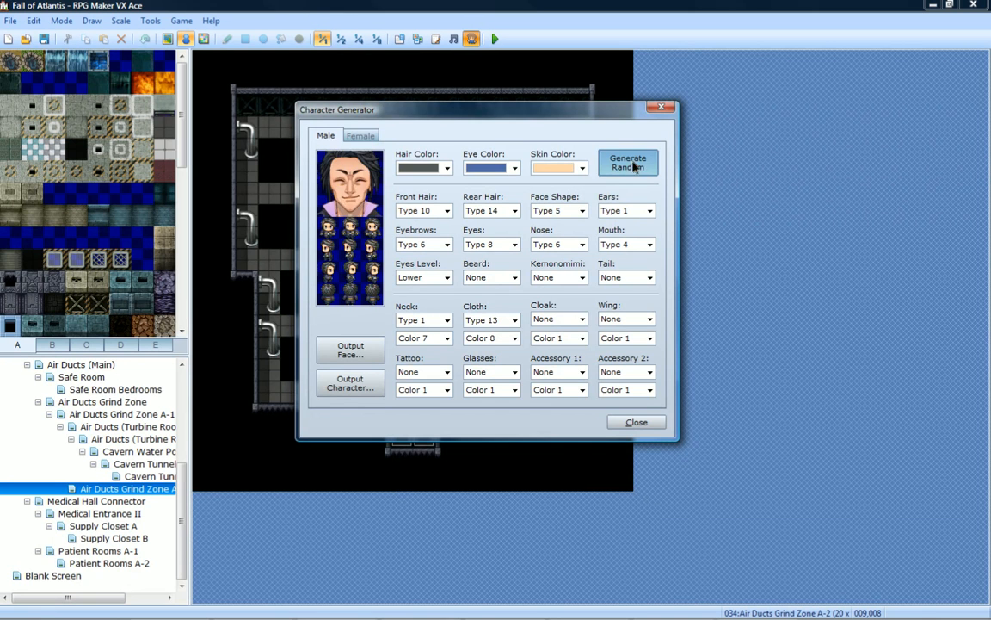
click(632, 166)
click(633, 166)
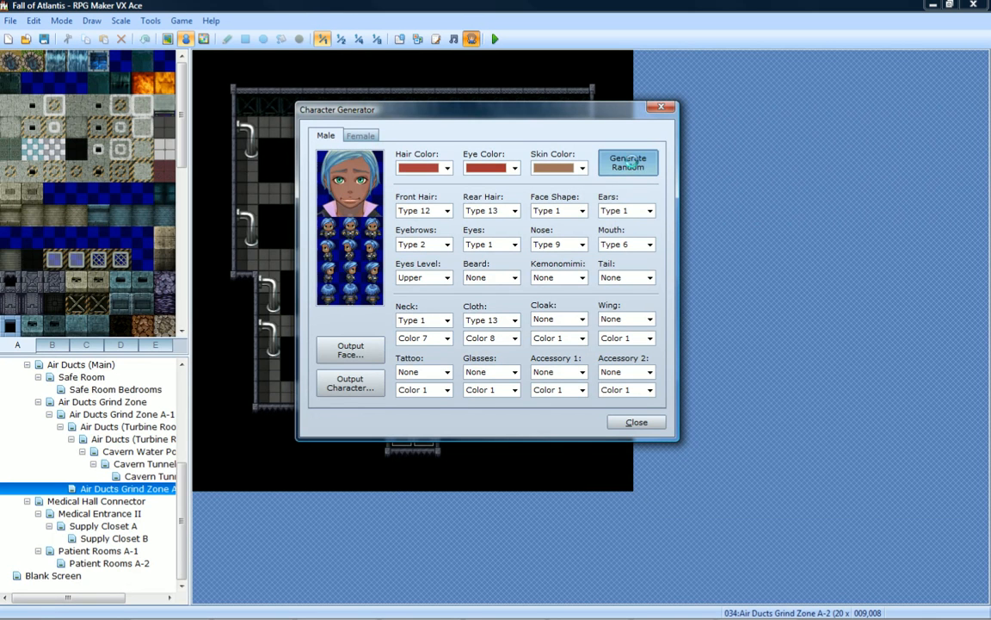
click(632, 166)
click(632, 166)
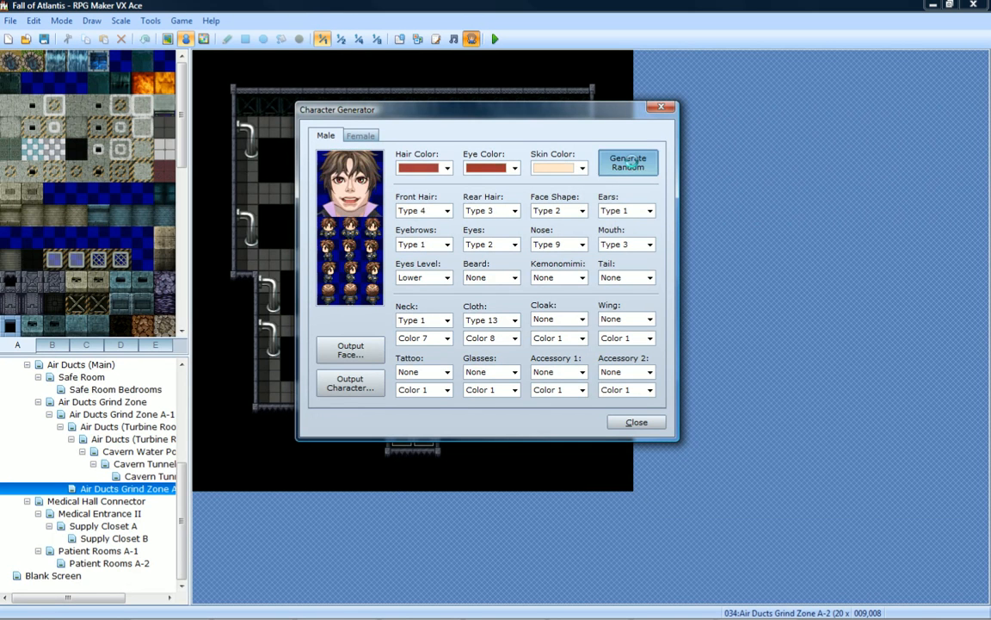
click(632, 166)
click(633, 166)
click(632, 166)
click(632, 166)
click(632, 166)
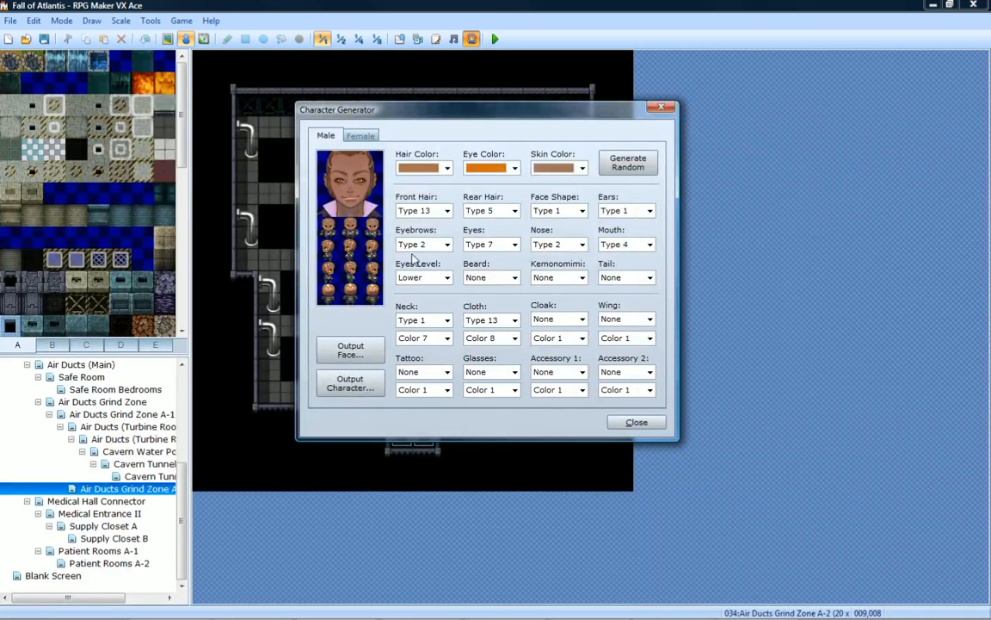
Export the male character's walking sprite to the project's Characters folder as AirDuctCultist.
click(350, 384)
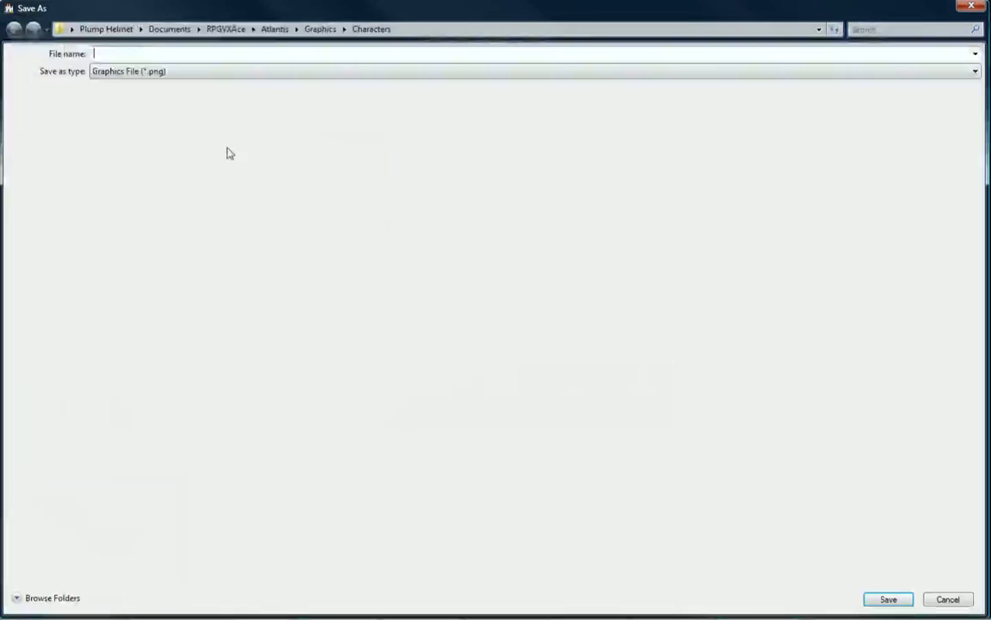
text(AirDuctCultist)
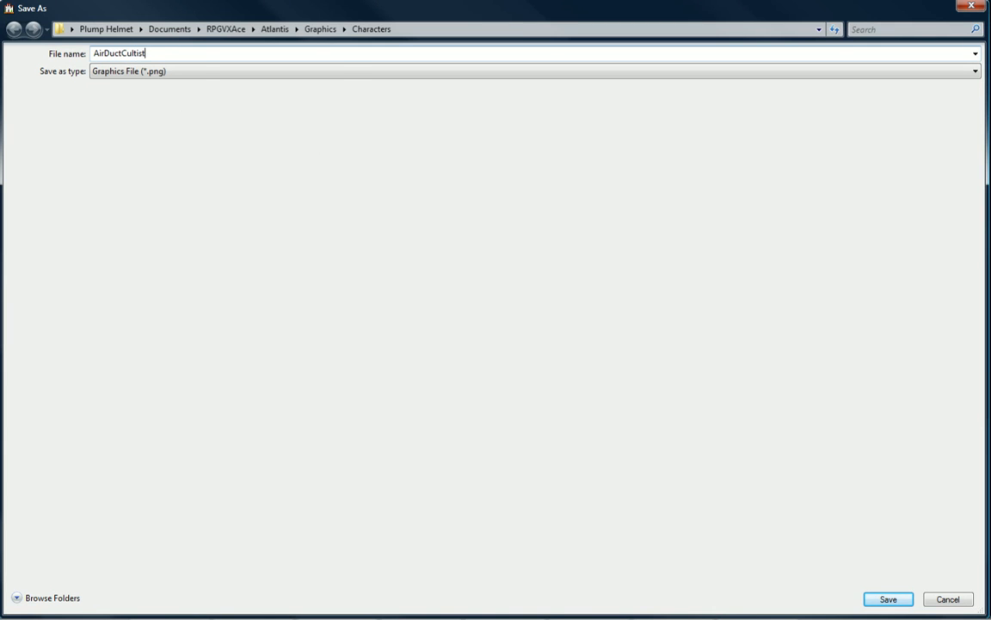
key(Return)
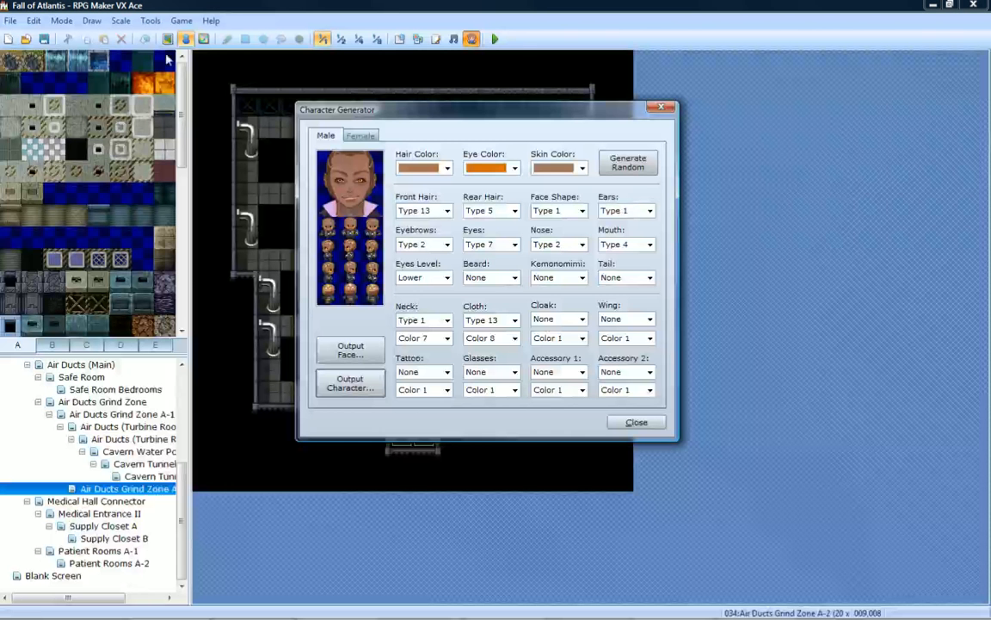
Export the same character's face graphic as AirDuctCutter and close the Character Generator.
click(343, 348)
text(AirDuctcu)
key(BackSpace)
key(BackSpace)
text(Cutter)
key(Return)
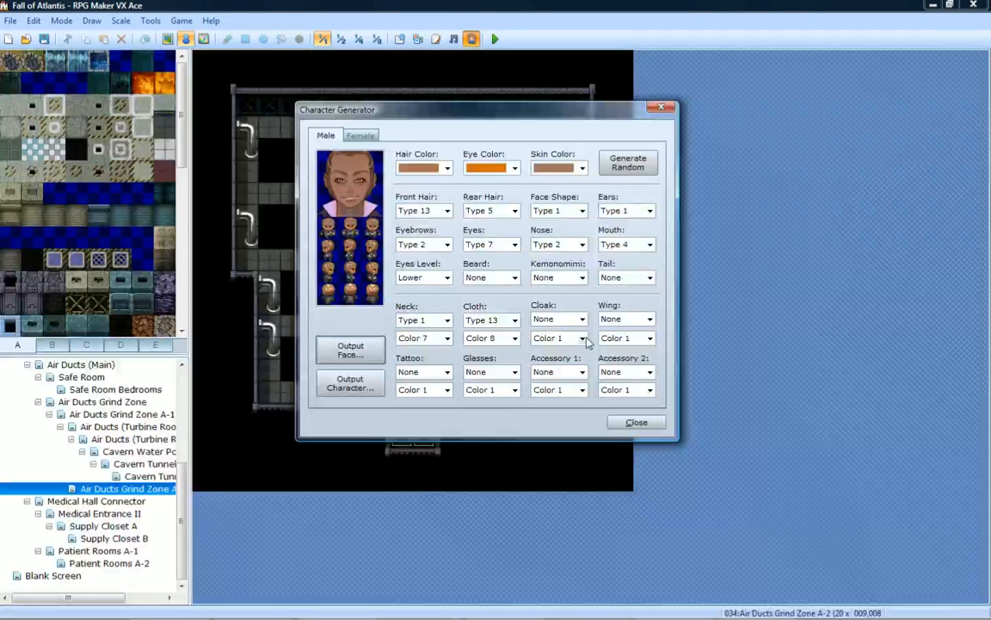
click(637, 422)
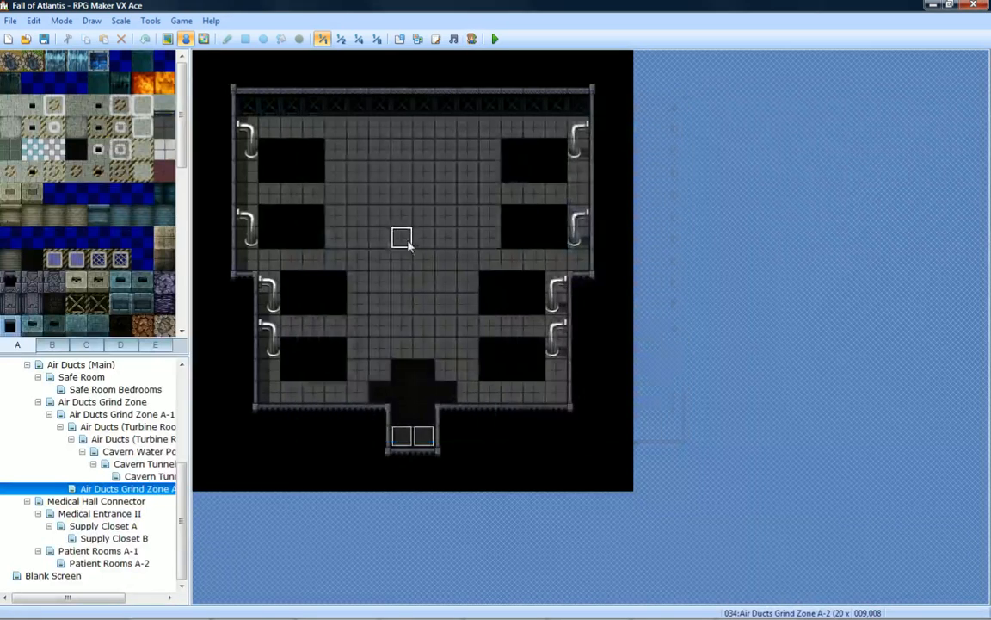
Create an event with the AirDuctCultist graphic in the middle of Air Ducts Grind Zone A-2 and move it two tiles down.
double_click(410, 247)
double_click(246, 365)
click(307, 200)
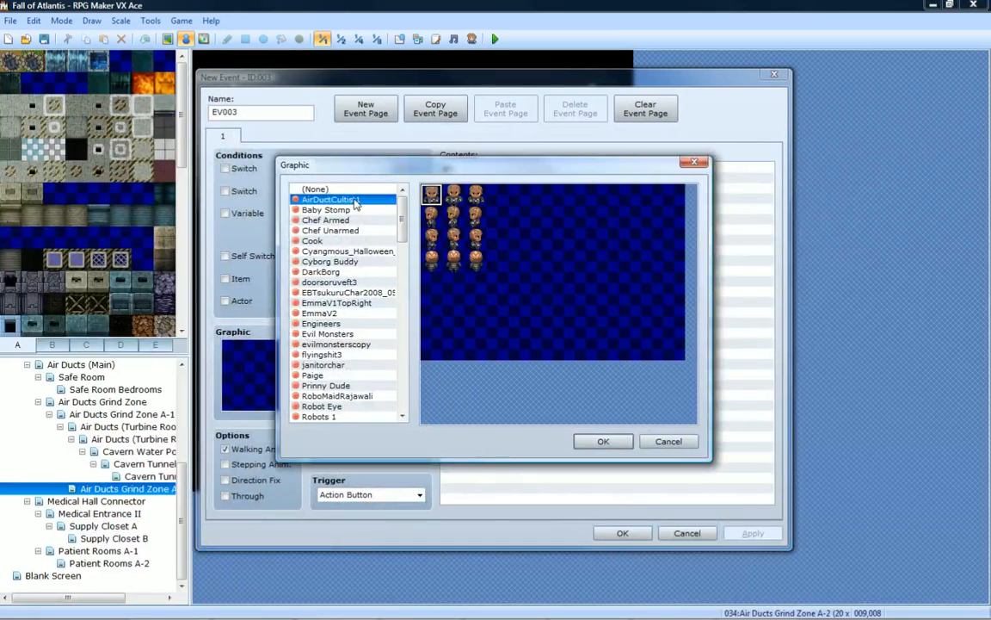
double_click(452, 225)
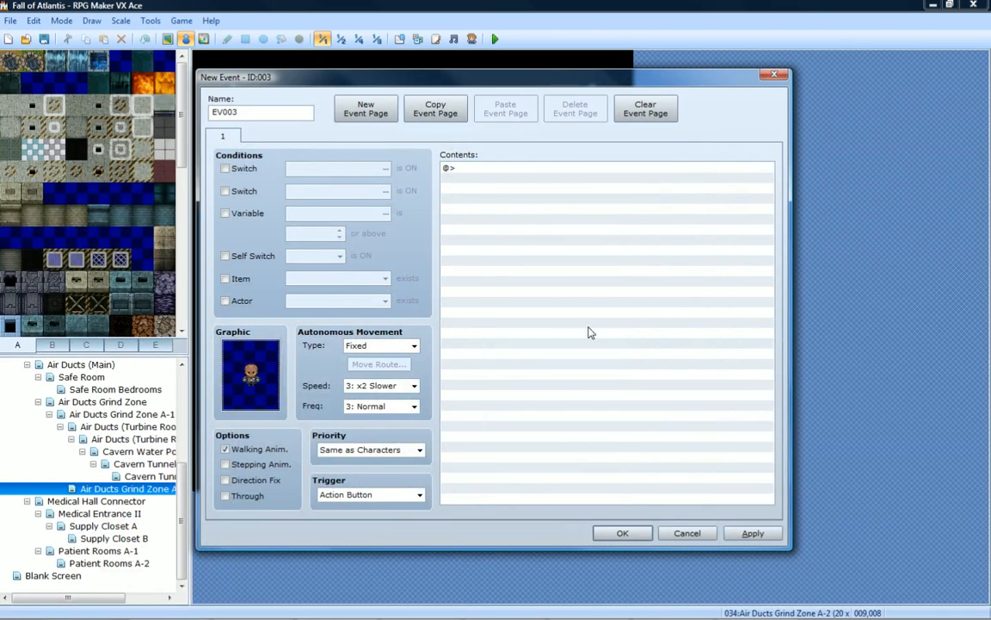
click(753, 533)
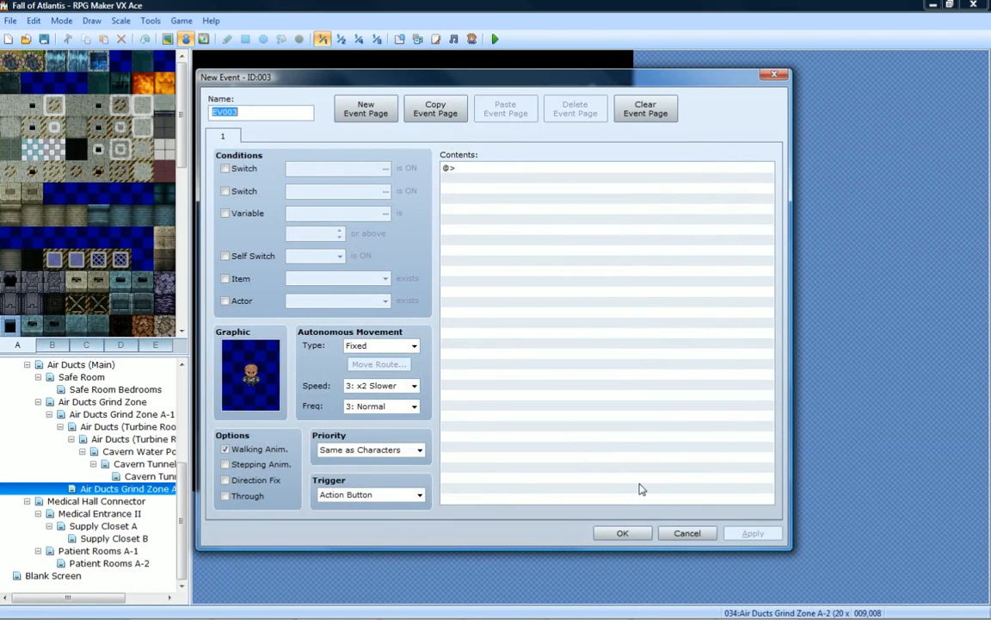
click(635, 535)
drag(402, 238, 411, 279)
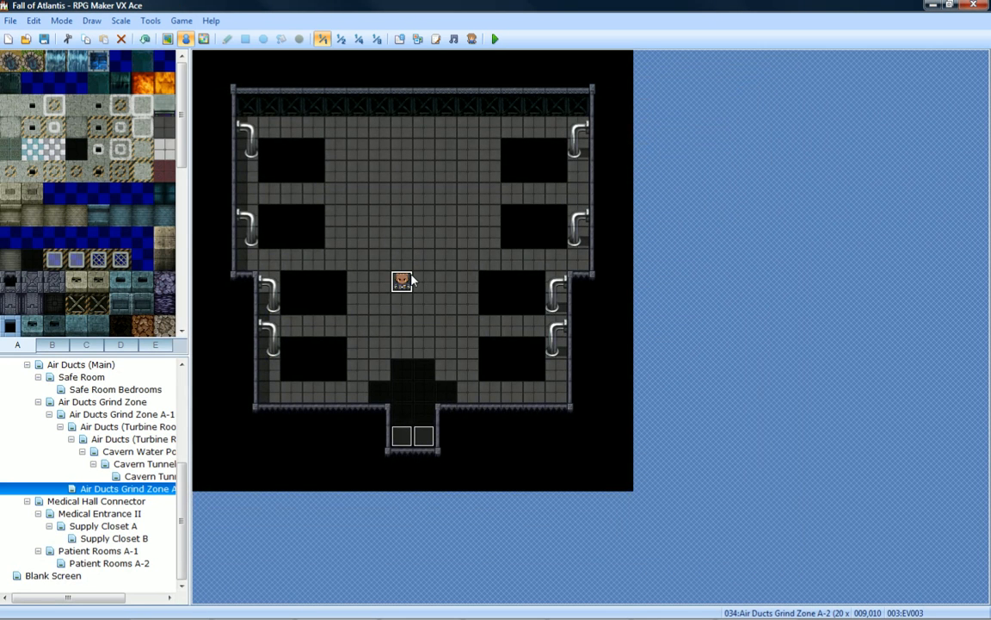
double_click(447, 243)
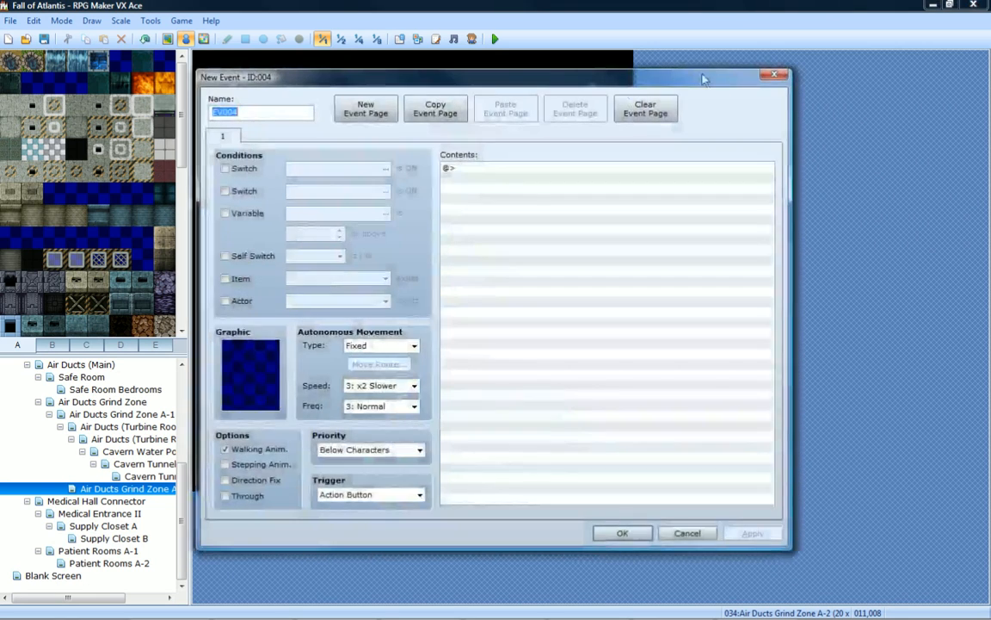
click(773, 76)
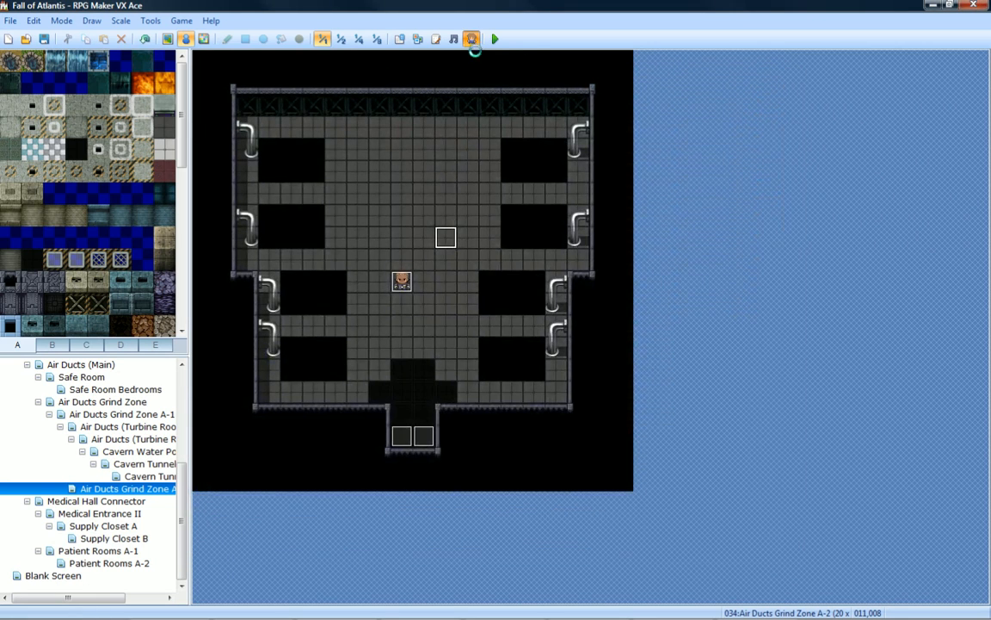
Reopen the Character Generator and set the male character's cloth to Type 8 in Color 7.
click(471, 38)
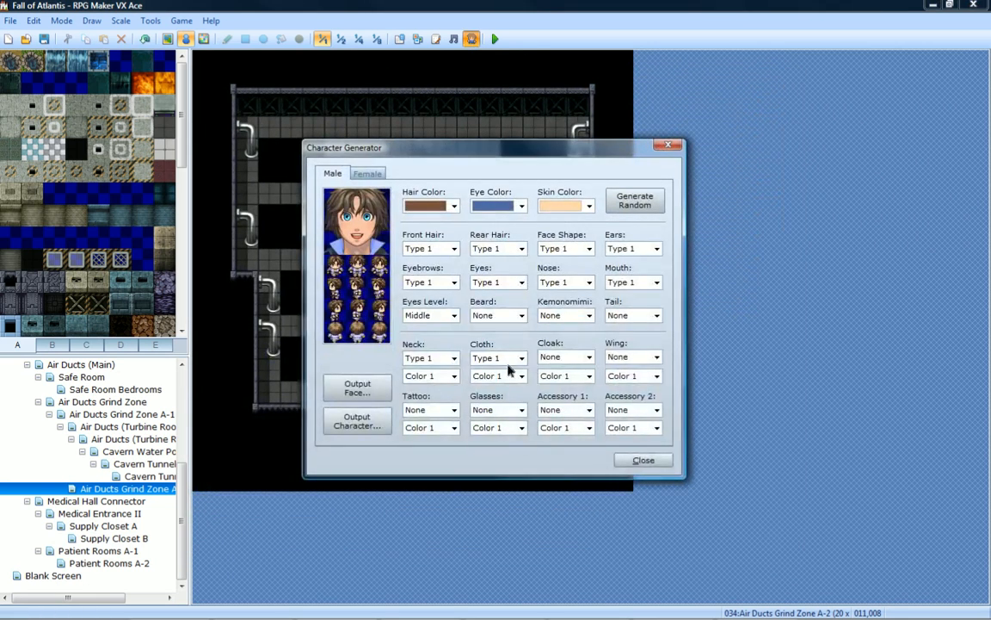
click(497, 357)
click(486, 455)
click(498, 376)
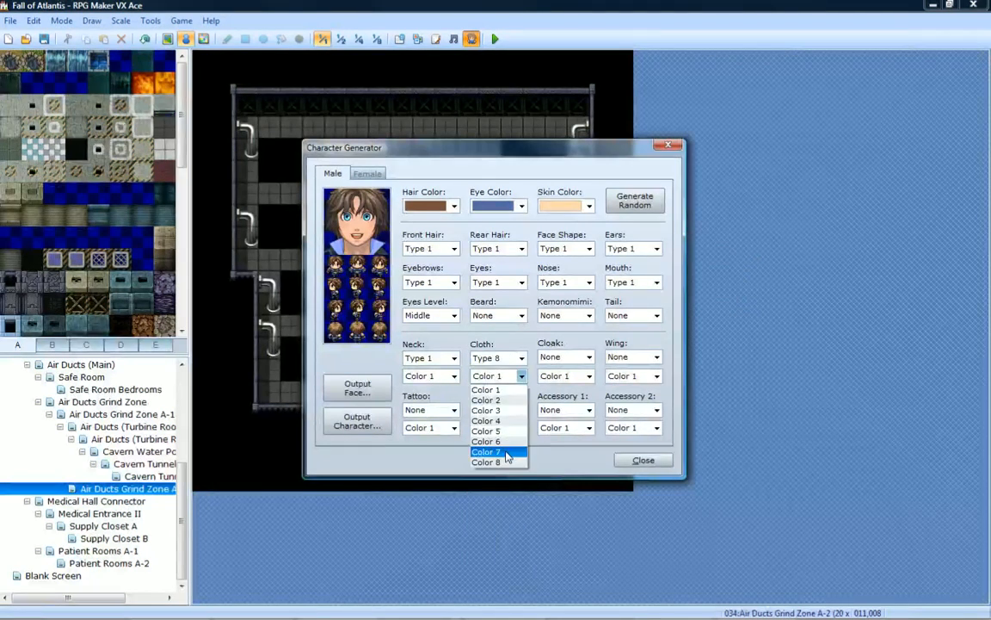
click(488, 454)
Go through the male character's cloth types from Type 1 onward and settle on Type 16.
click(497, 357)
click(486, 382)
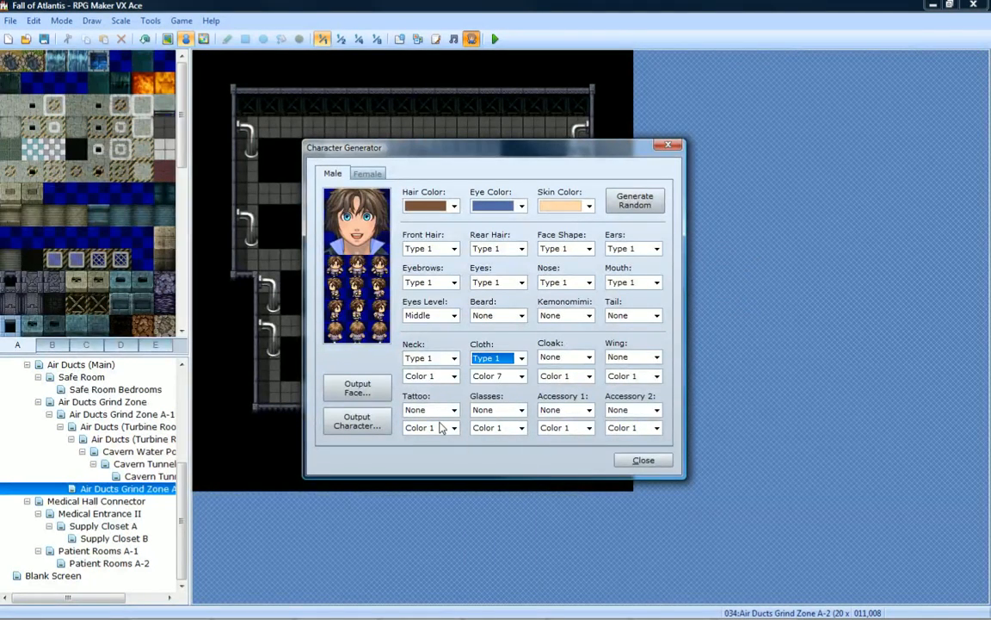
key(Up)
key(Down)
key(Down)
key(Down)
key(Down)
key(Down)
key(Down)
key(Down)
key(Down)
key(Down)
key(Down)
key(Down)
key(Down)
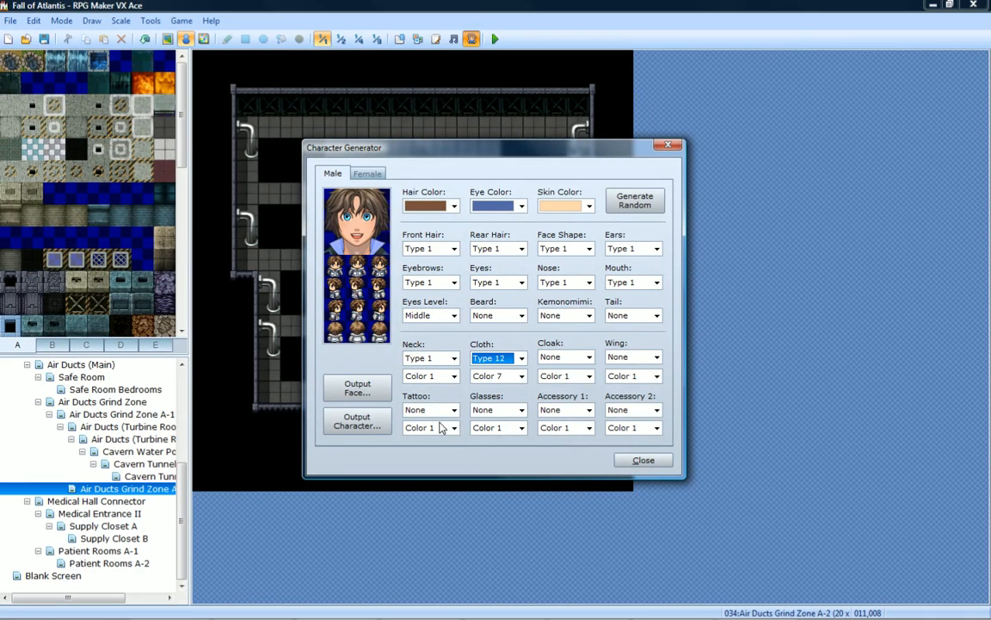
key(Down)
key(Down)
key(Down)
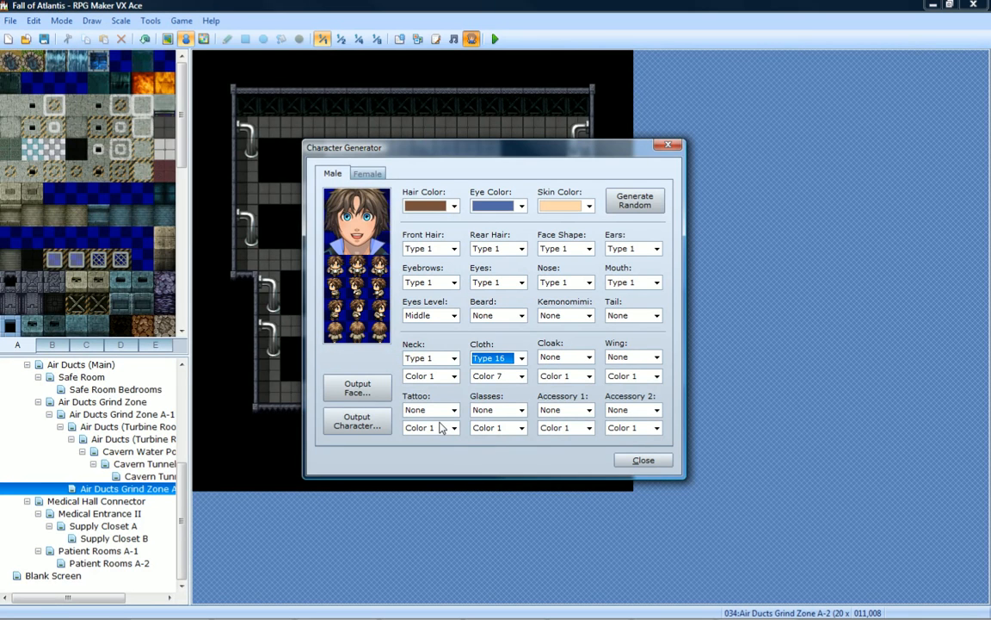
Generate random male looks repeatedly until one suits the Type 16 outfit, leaving the neck and cloth settings alone.
click(633, 199)
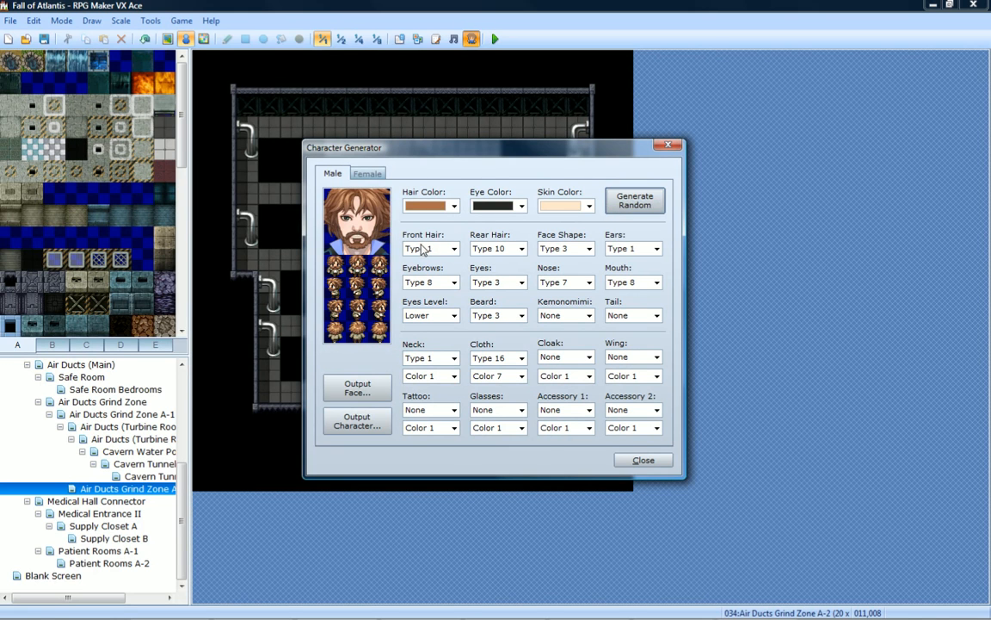
click(621, 201)
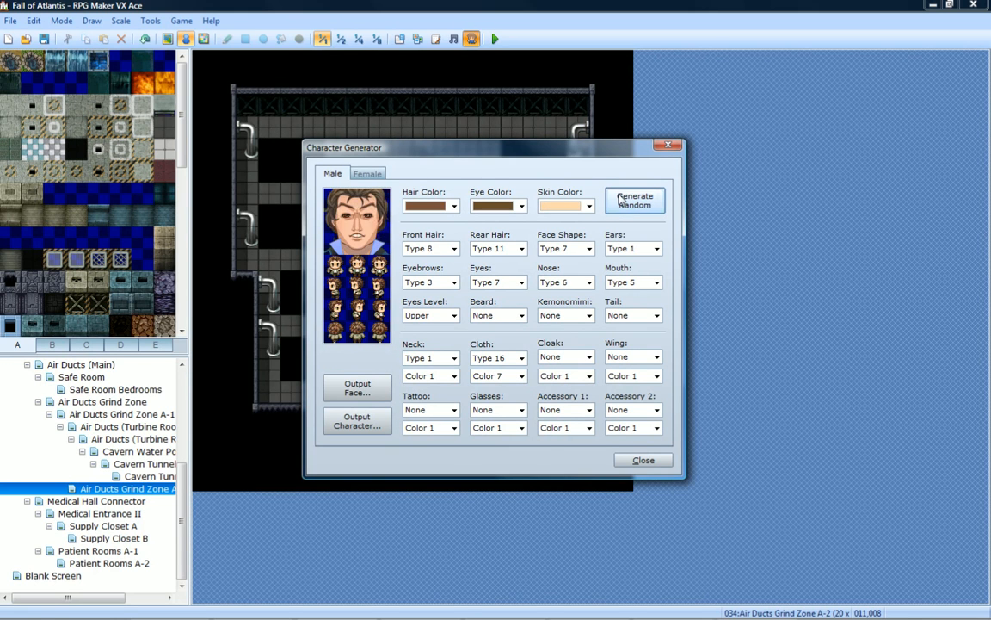
click(622, 200)
click(621, 200)
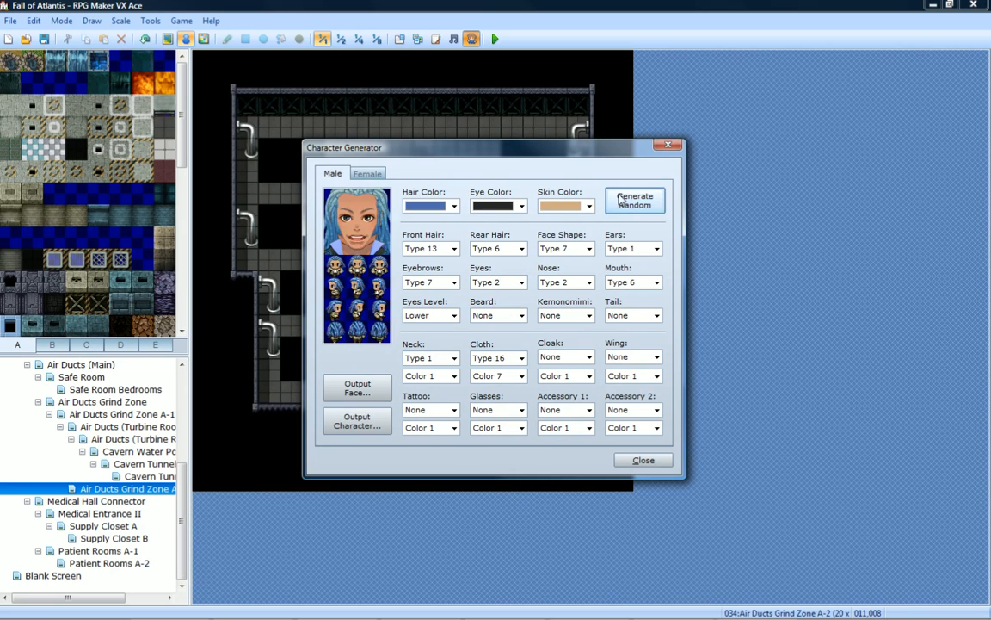
click(622, 200)
click(622, 200)
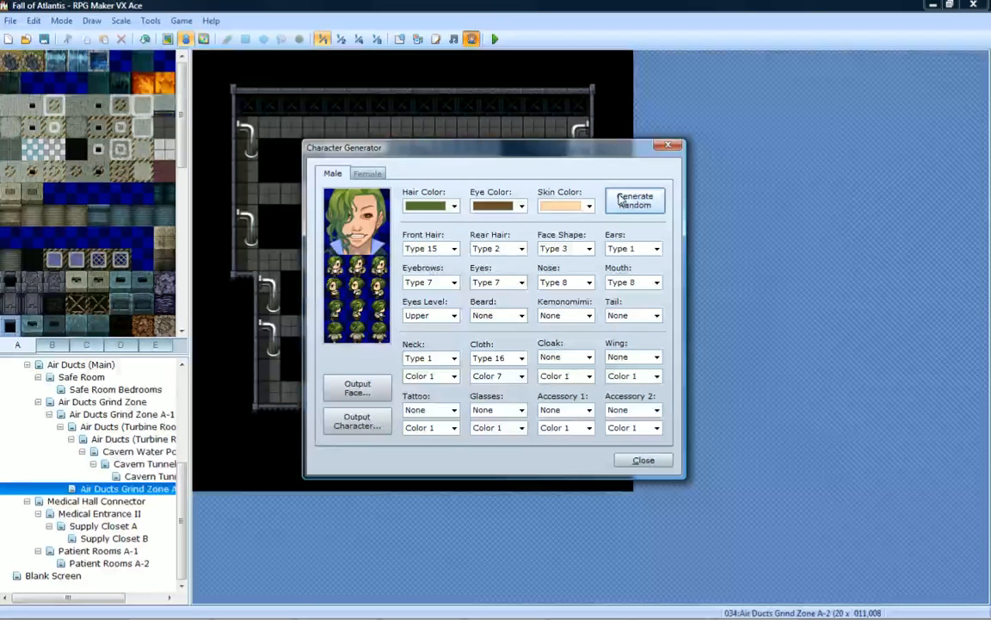
click(621, 199)
click(622, 200)
click(621, 200)
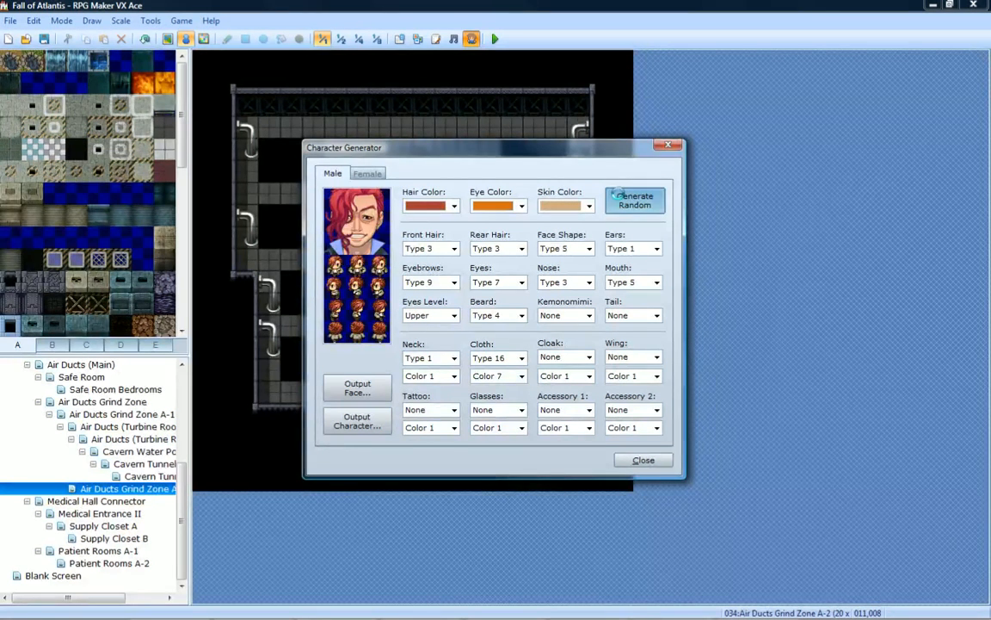
click(621, 199)
click(622, 199)
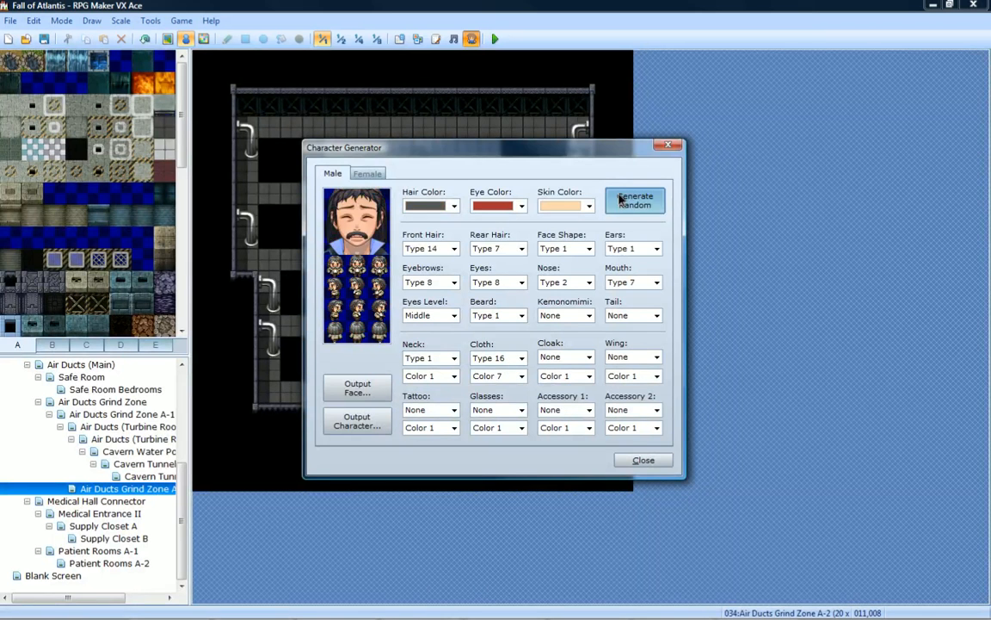
click(622, 200)
click(622, 200)
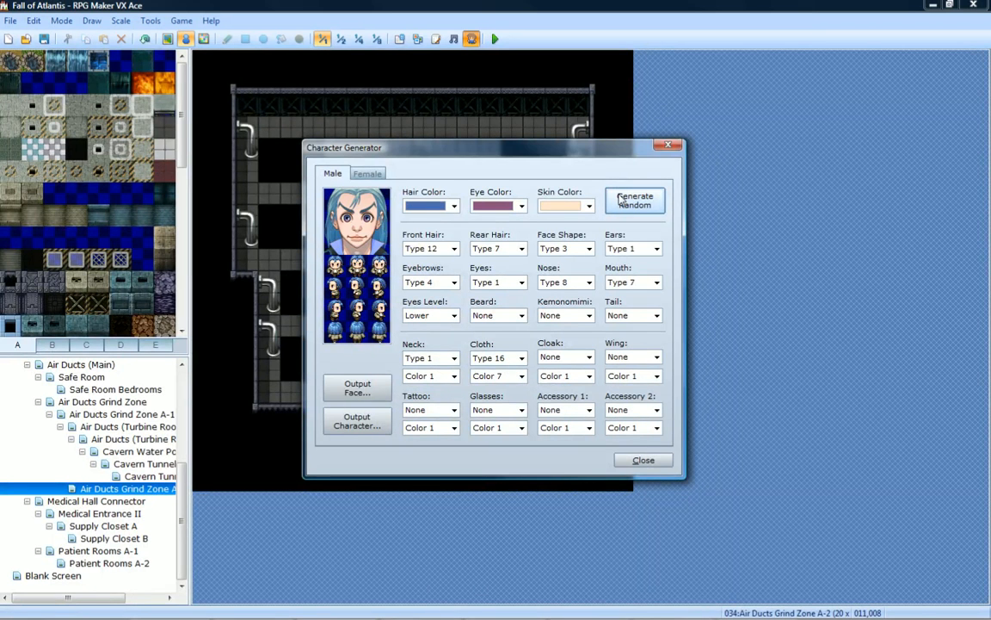
click(622, 199)
click(621, 200)
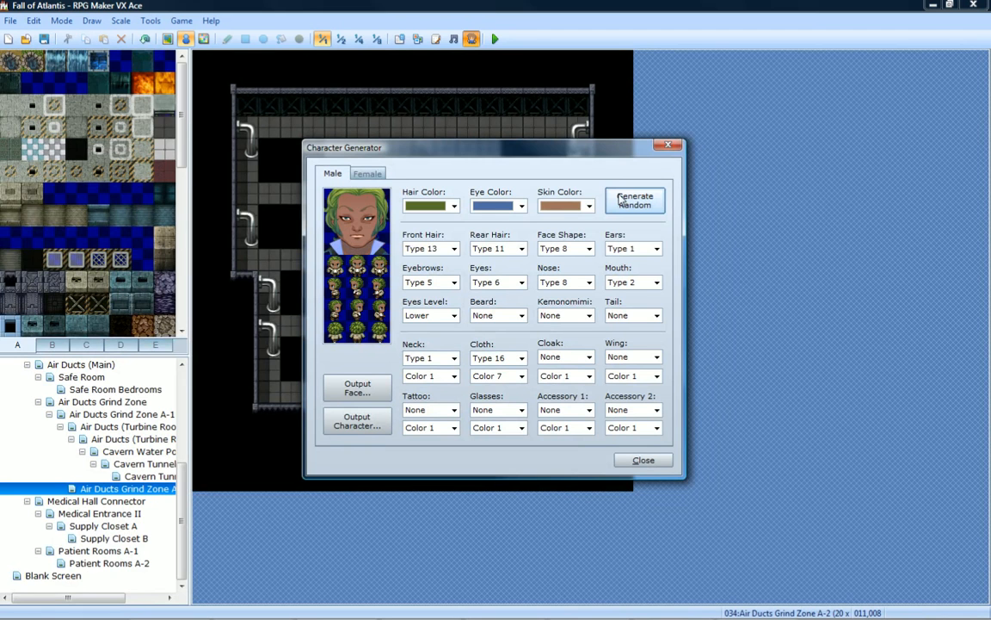
click(621, 200)
click(621, 199)
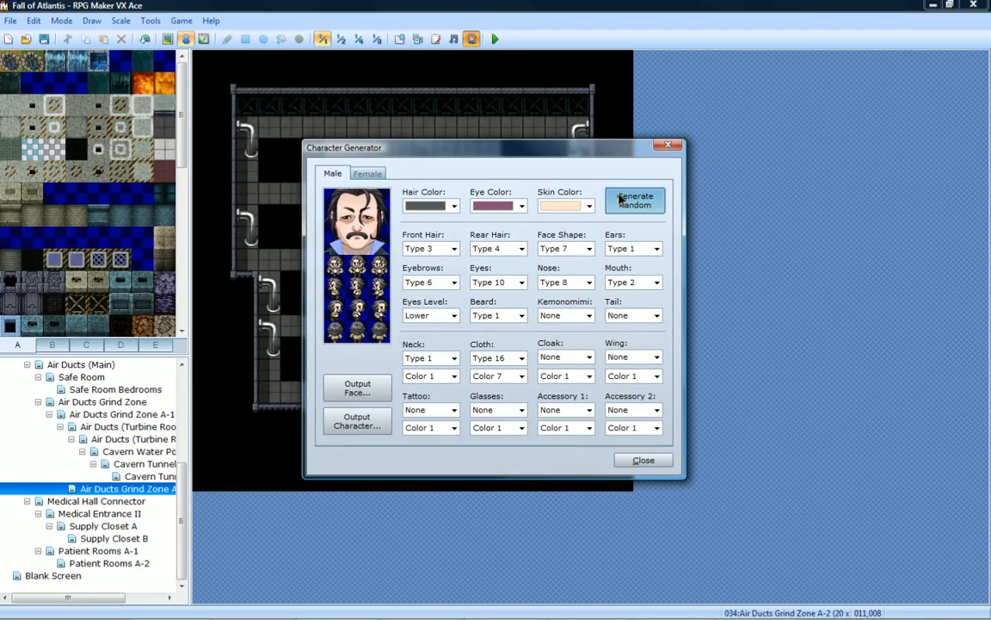
click(621, 200)
click(623, 199)
click(623, 199)
click(623, 199)
click(621, 198)
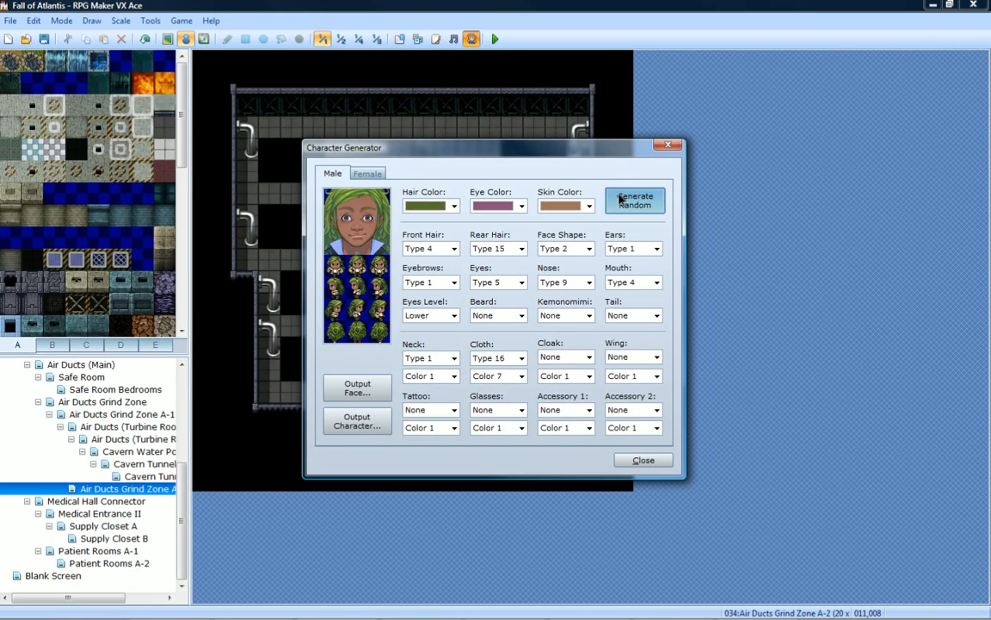
click(621, 198)
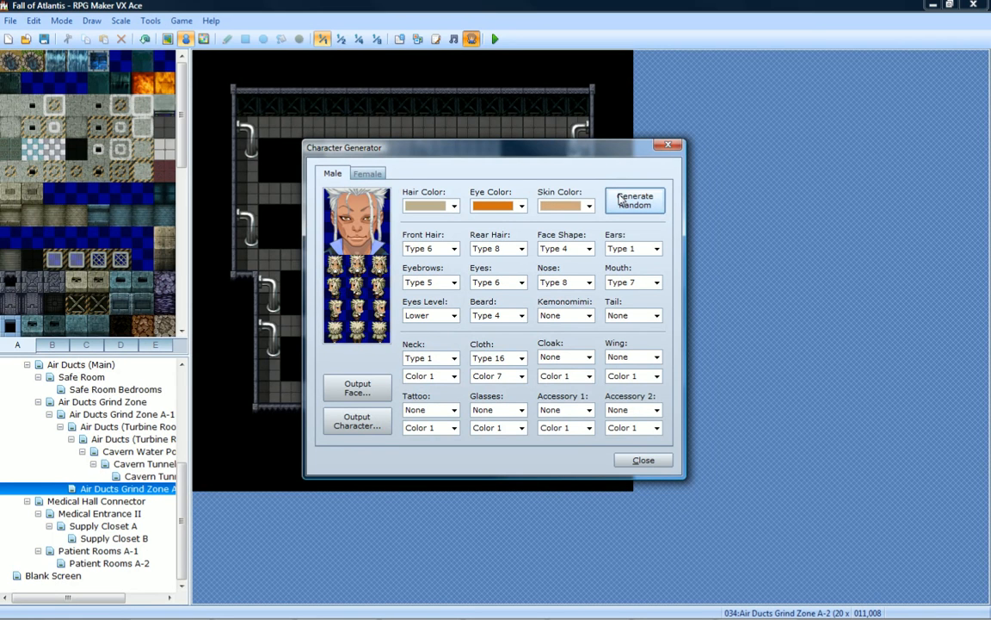
click(622, 198)
click(621, 198)
click(621, 199)
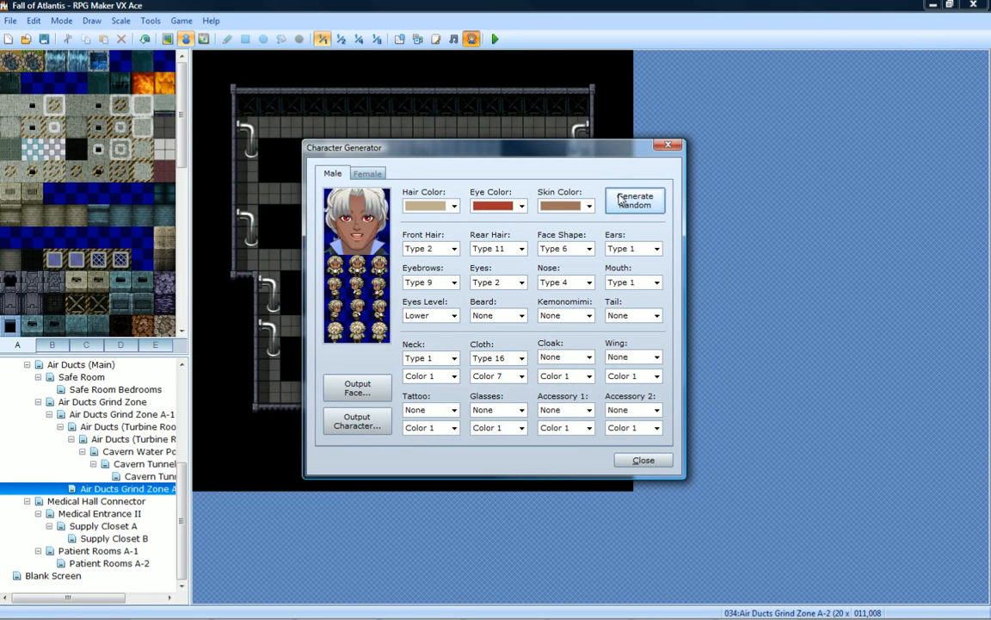
click(621, 198)
click(621, 199)
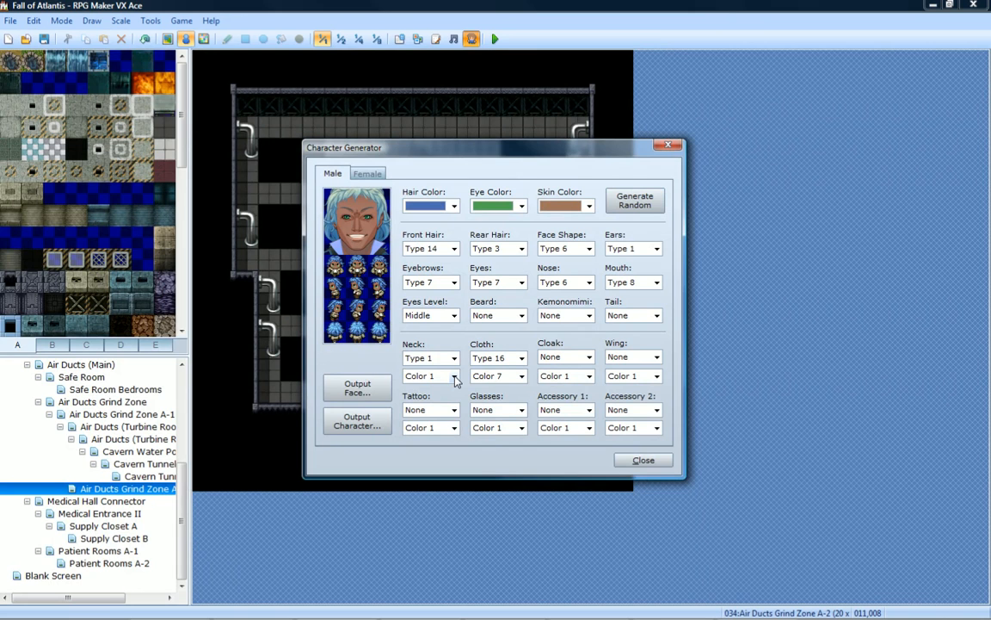
Try out different hair colors on the male character and settle on dark gray.
click(454, 205)
click(393, 230)
click(430, 206)
click(428, 220)
click(428, 206)
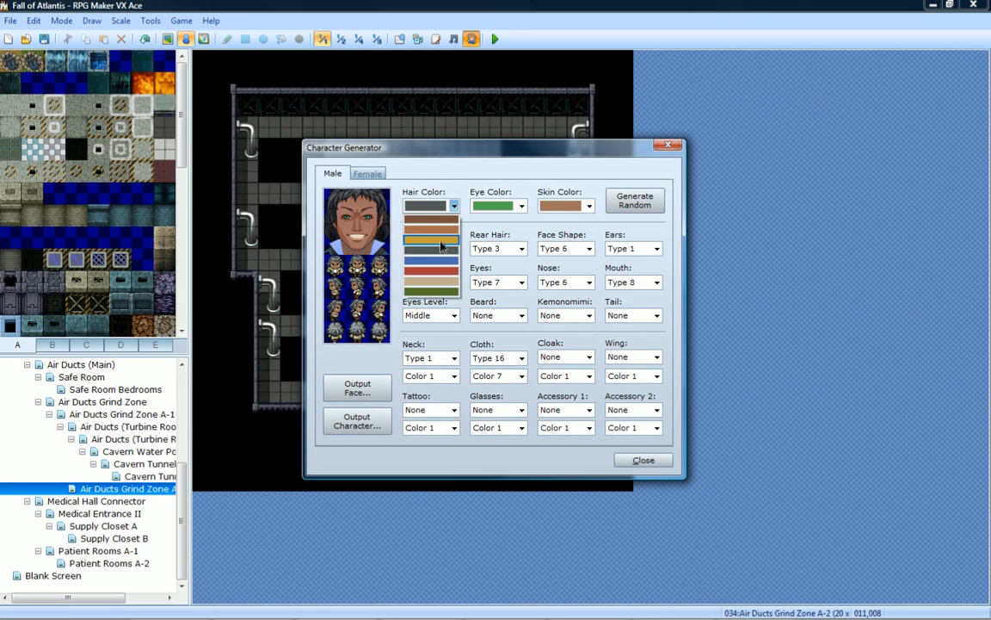
click(439, 241)
click(435, 209)
click(436, 293)
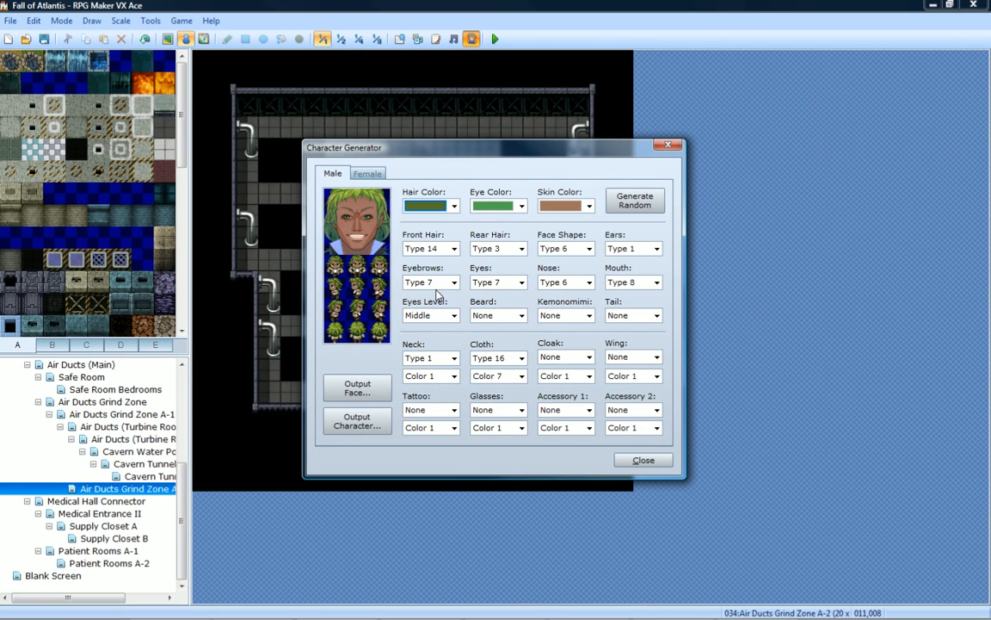
click(432, 207)
click(434, 279)
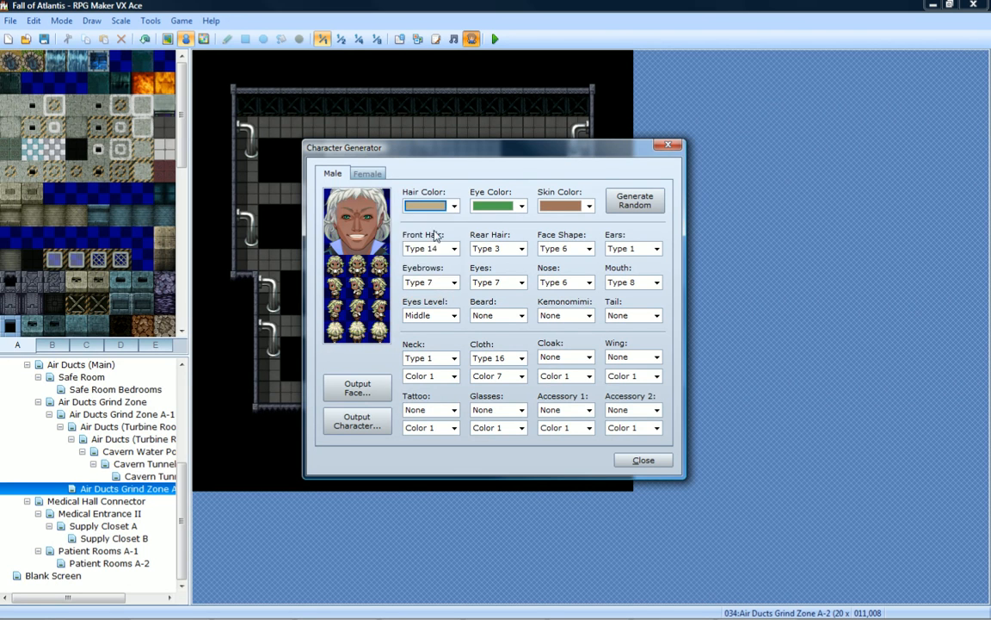
click(436, 205)
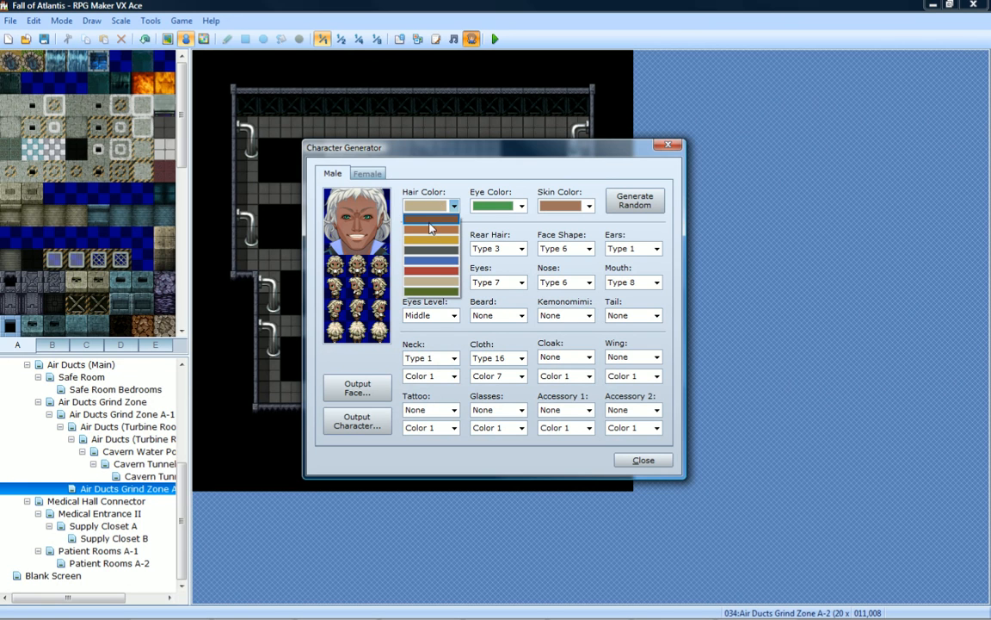
click(431, 231)
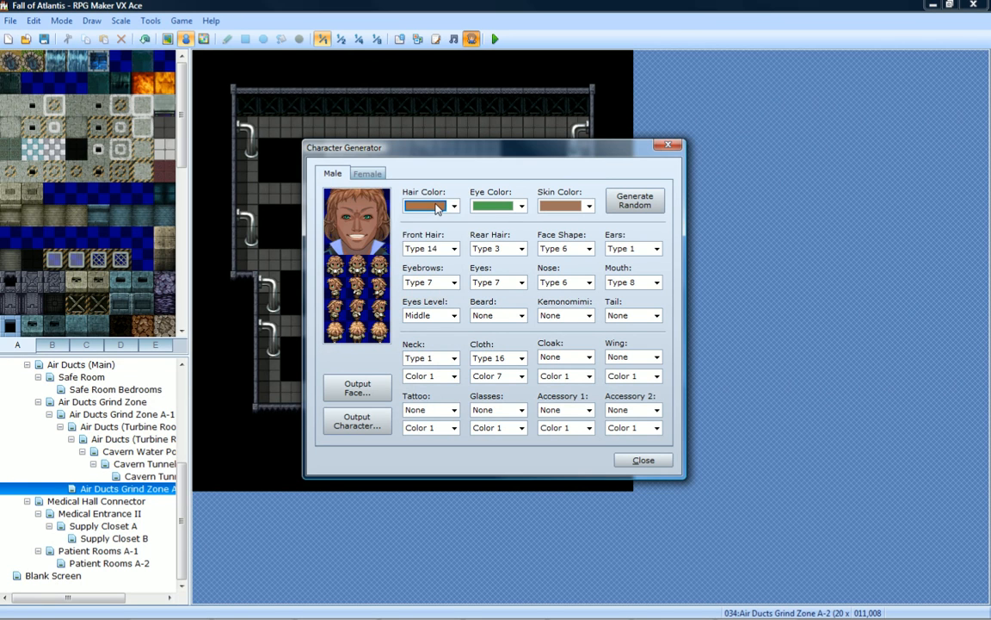
click(436, 205)
click(436, 220)
click(437, 206)
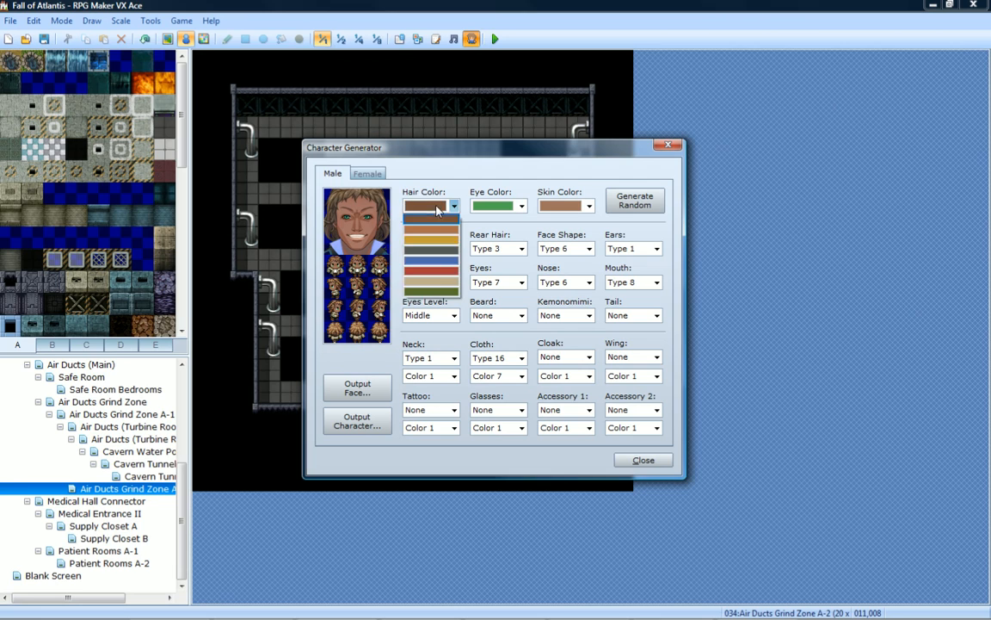
click(441, 250)
click(436, 205)
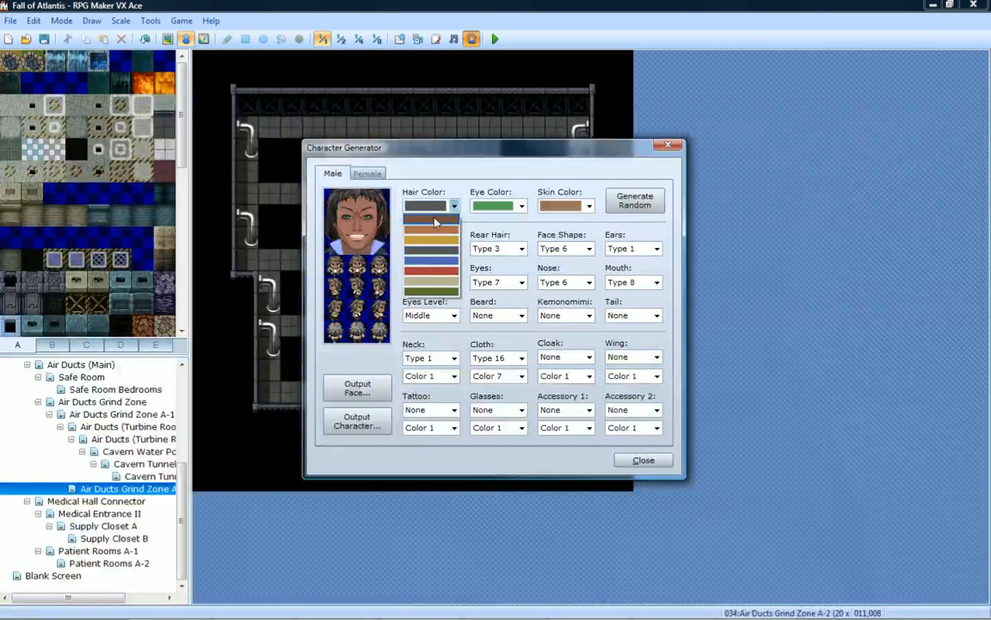
click(435, 215)
click(435, 210)
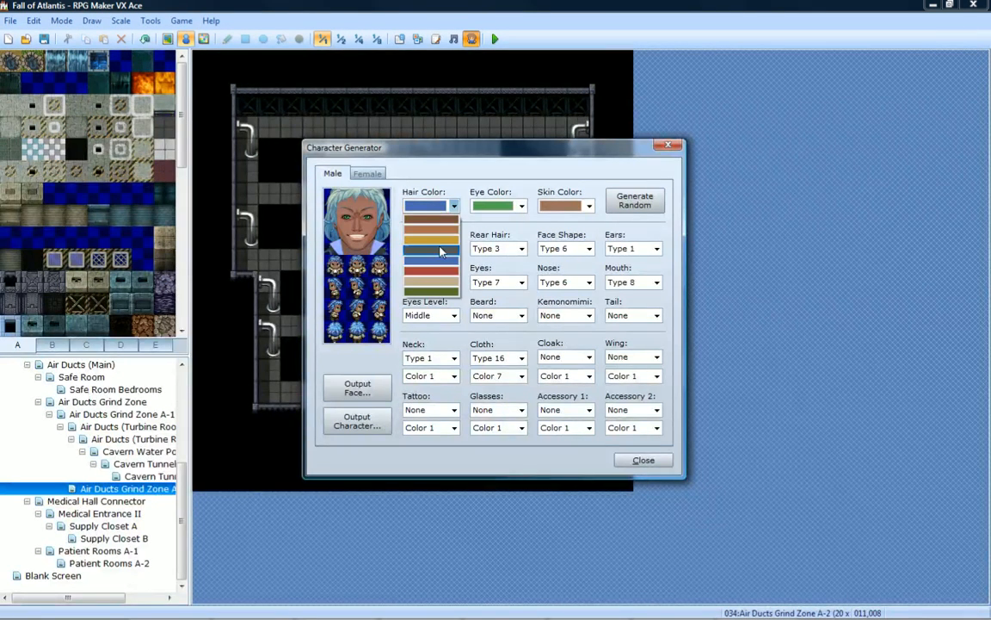
click(440, 250)
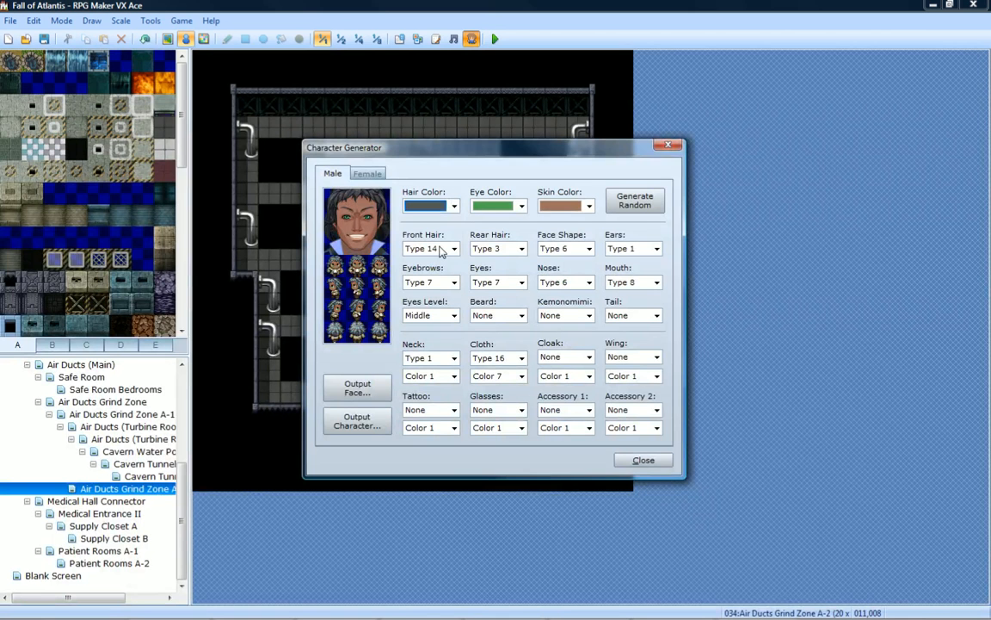
Output the male character's walking sprite to the Characters folder as AirDuctCultist2.
click(377, 422)
text(AirDucTcu)
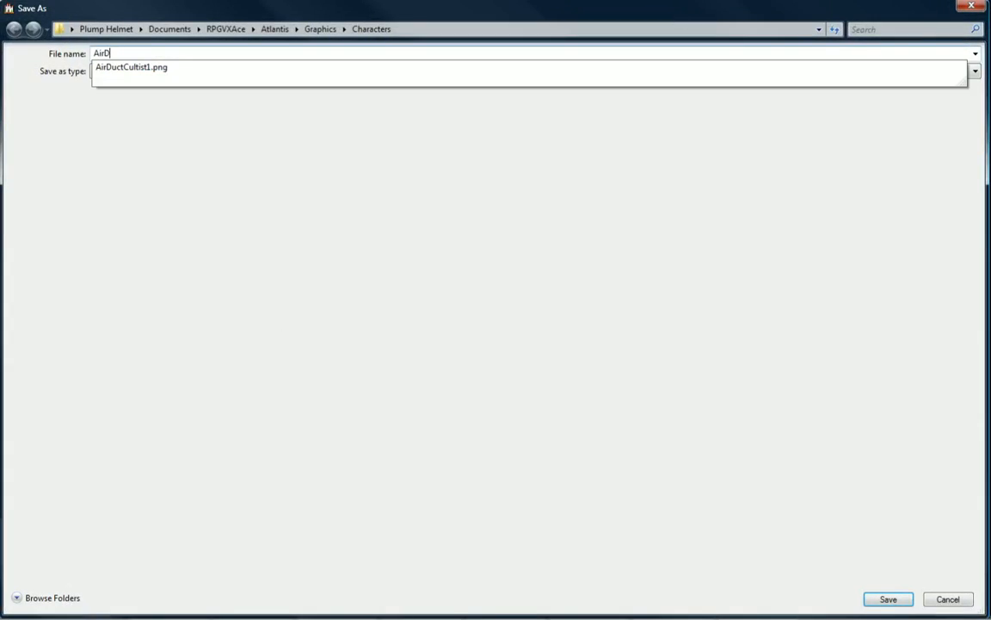
key(BackSpace)
key(BackSpace)
key(BackSpace)
text(tcul)
key(BackSpace)
key(BackSpace)
key(BackSpace)
text(Cultis)
key(Return)
Output the matching face graphic to the Faces folder under the AirDuctCultist name and close the Character Generator.
click(331, 383)
text(A)
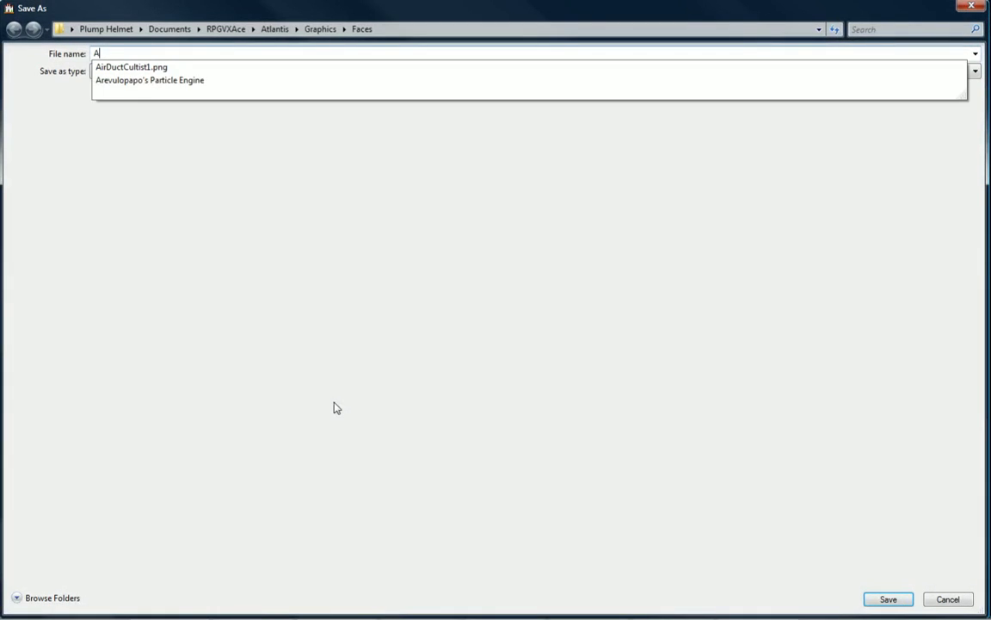
text(irDuctCultist)
key(Return)
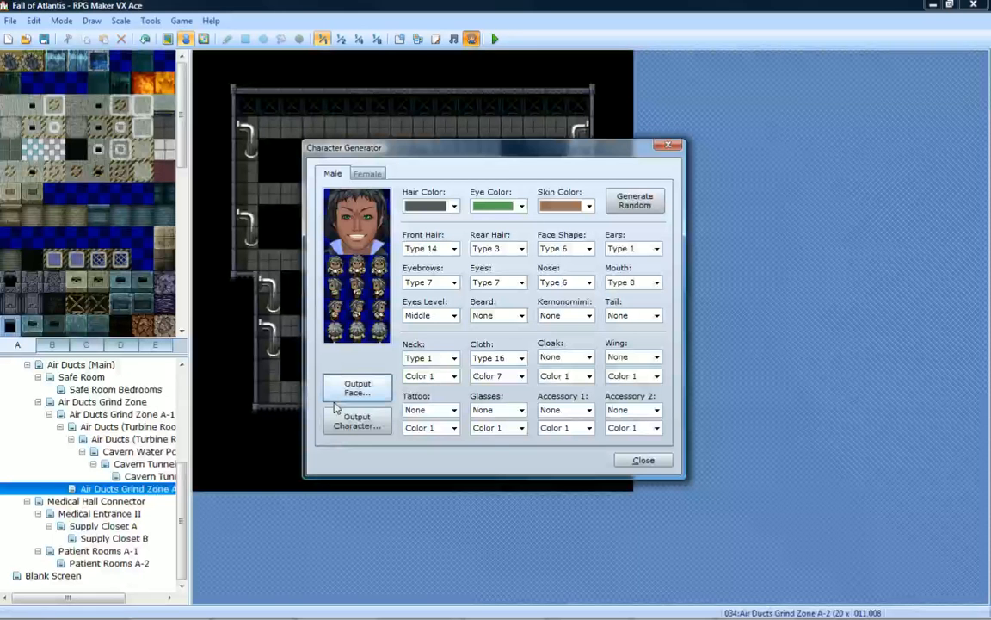
click(641, 459)
Create an event at tile 011,008 of Air Ducts Grind Zone A-2 with the AirDuctCultist2 graphic and name it Cultist2.
double_click(449, 238)
double_click(232, 349)
click(336, 198)
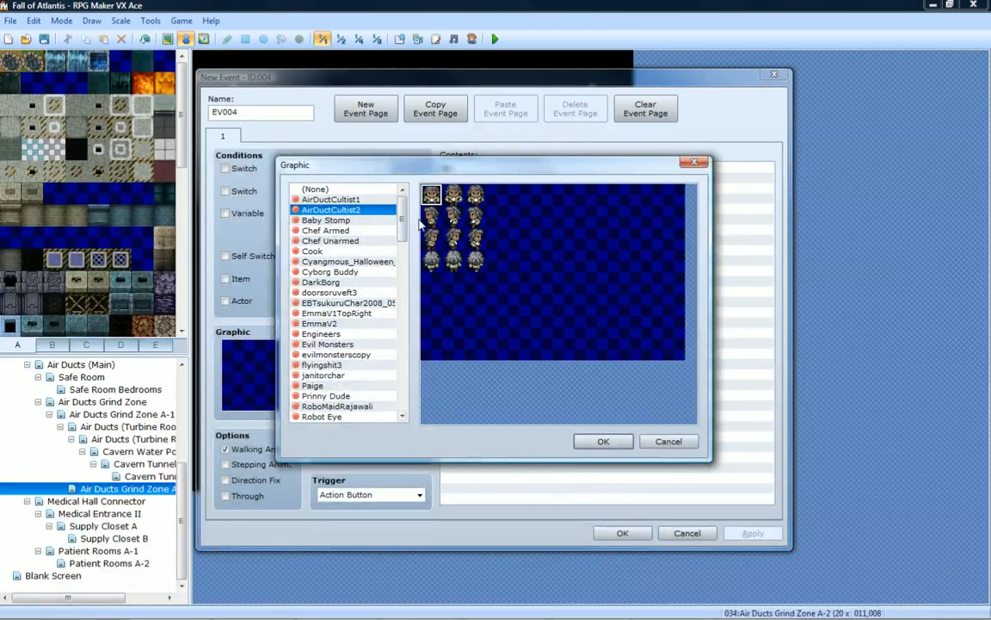
double_click(453, 200)
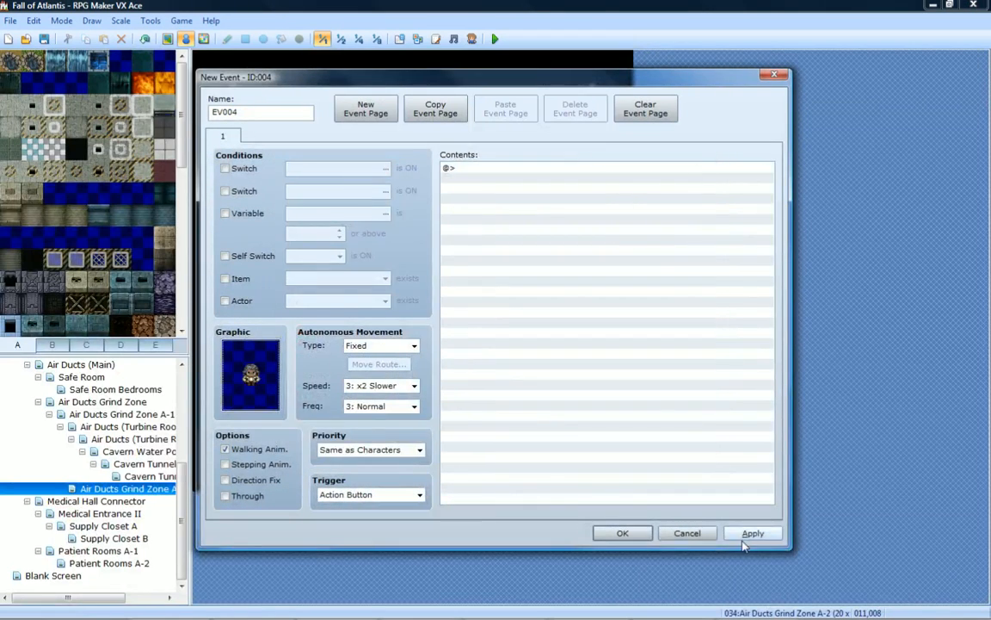
double_click(266, 110)
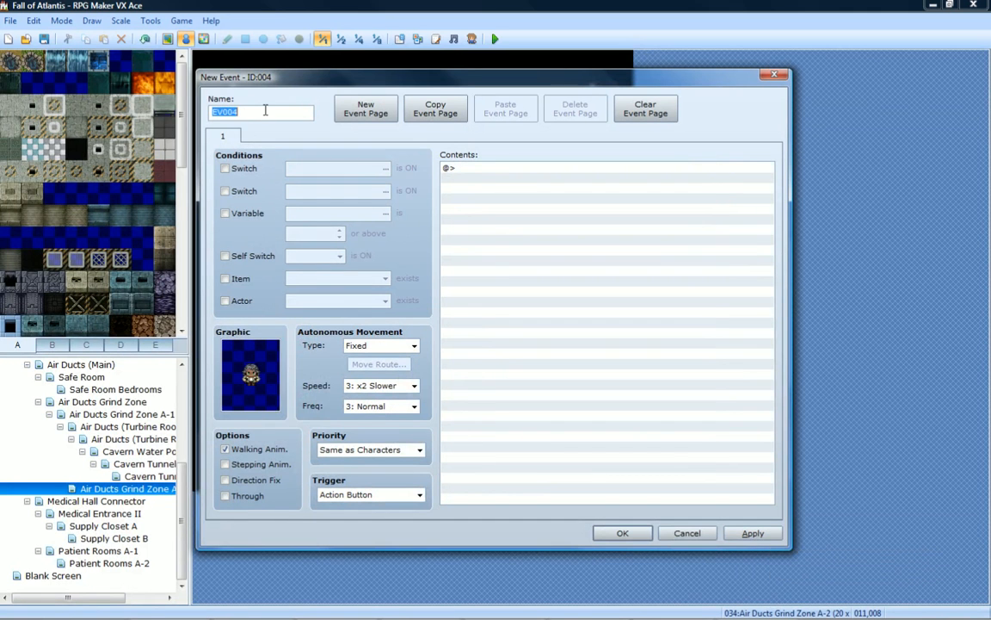
text(Cultist2)
key(Return)
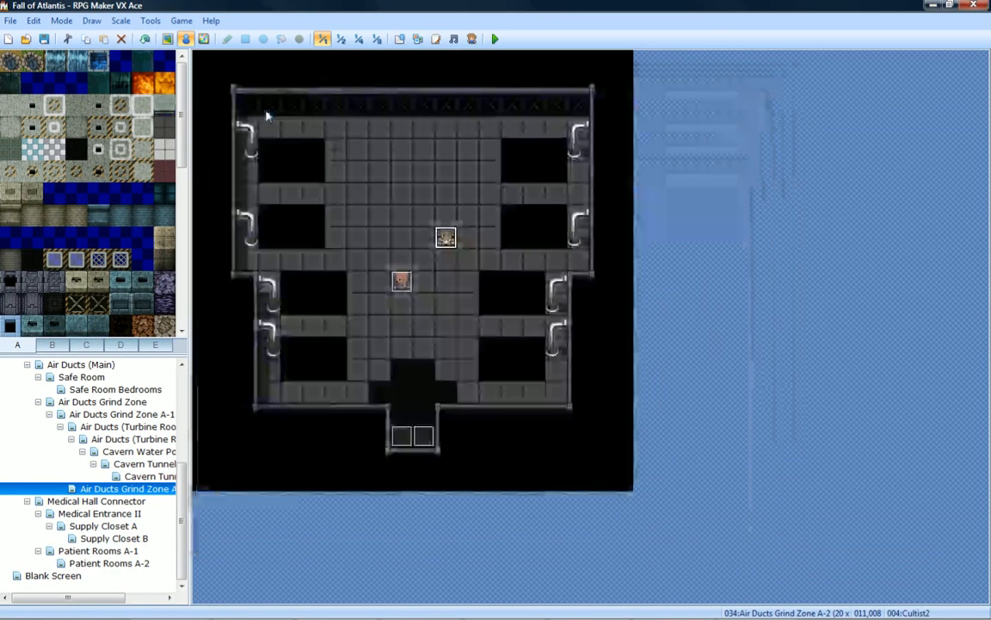
Name the first cultist event at tile 009,010 Cultist2 and reopen it to check its name.
double_click(401, 284)
text(Cultist2)
key(Return)
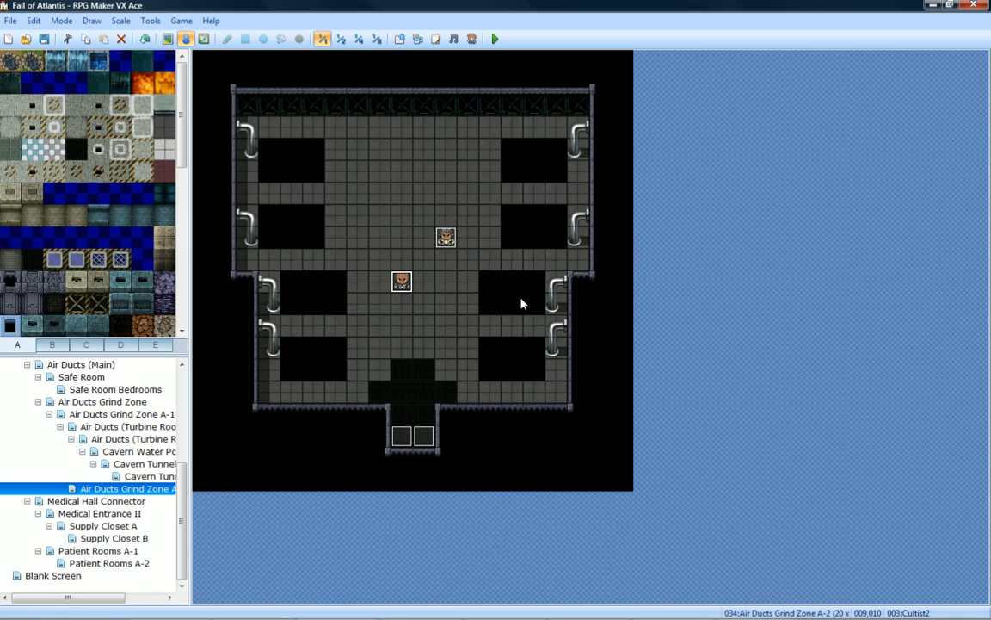
double_click(399, 282)
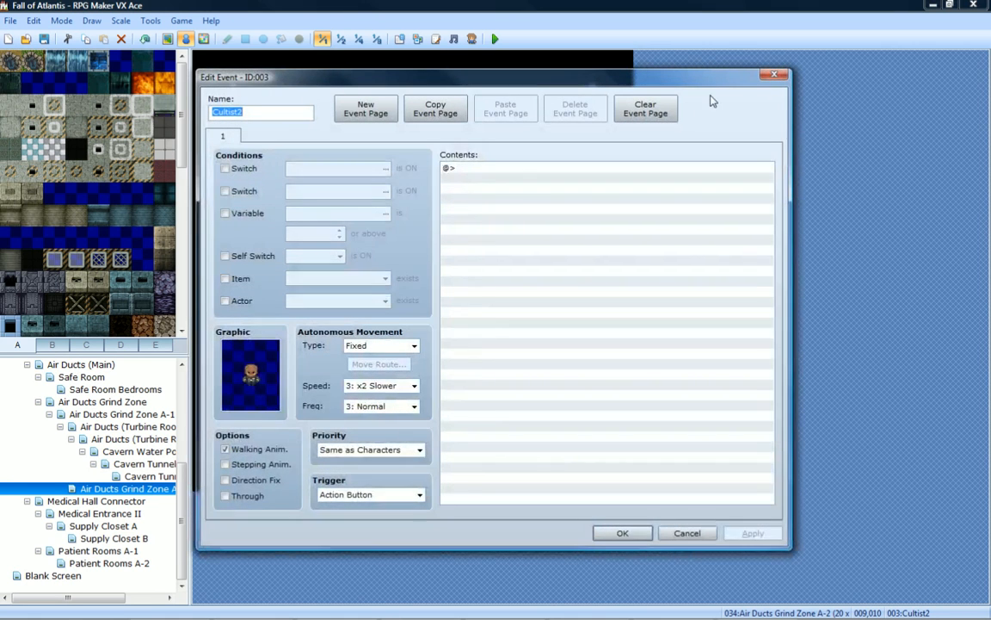
click(774, 78)
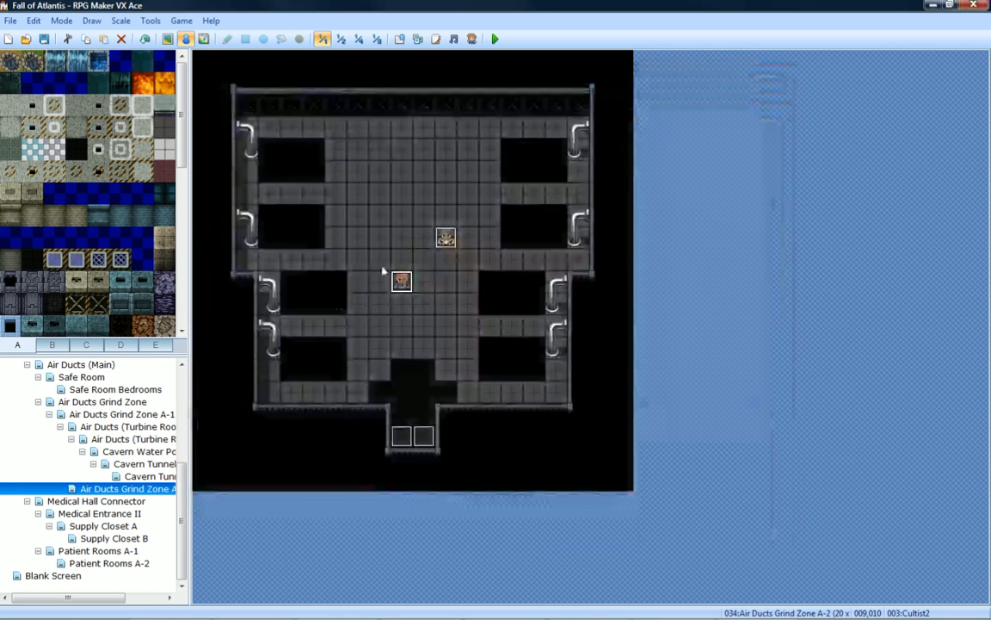
Rename the cultist event at tile 011,008 to Cultist1, then change its name back to Cultist2.
double_click(445, 234)
text(Cultist1)
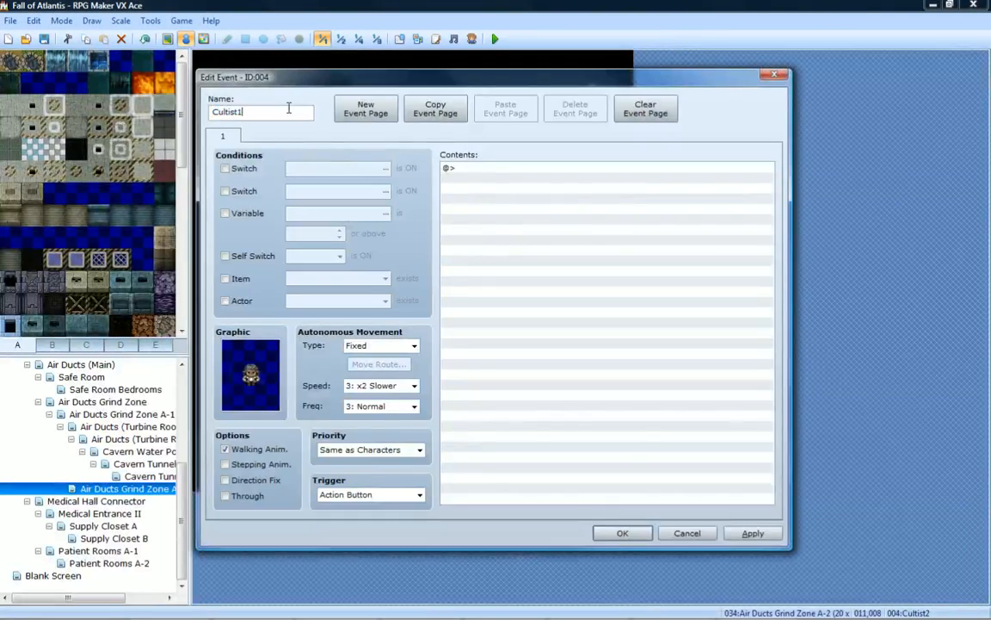
key(Return)
double_click(445, 237)
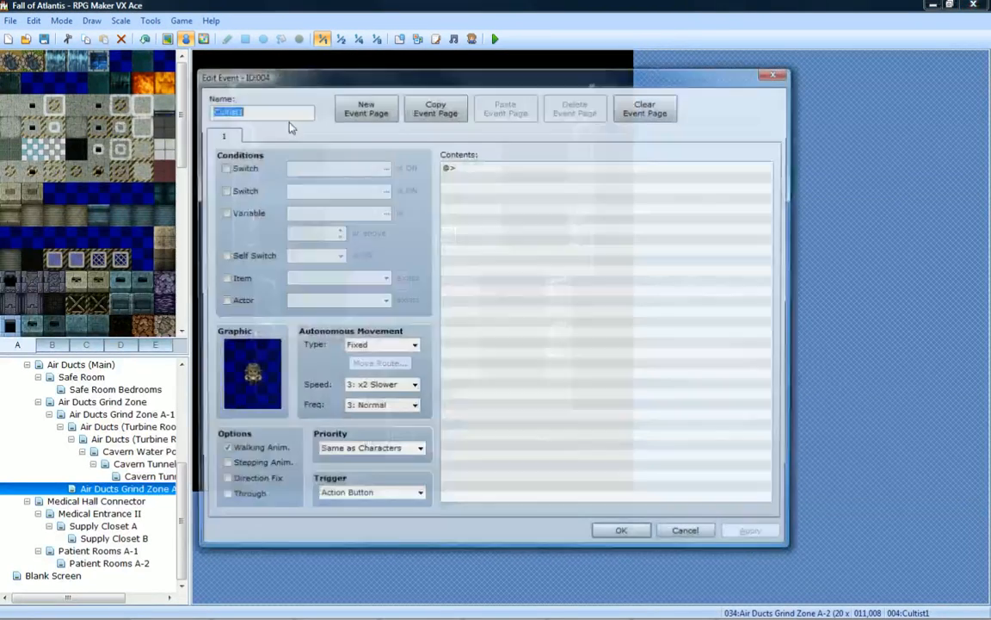
key(Return)
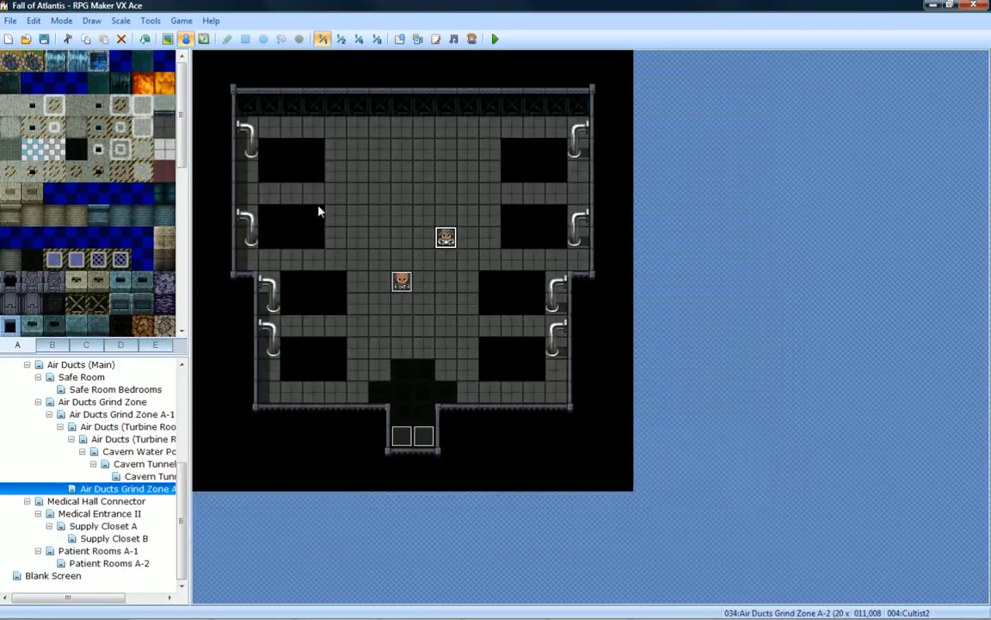
Rename the cultist event at tile 009,010 to Cultist1.
double_click(402, 282)
text(Cultist1)
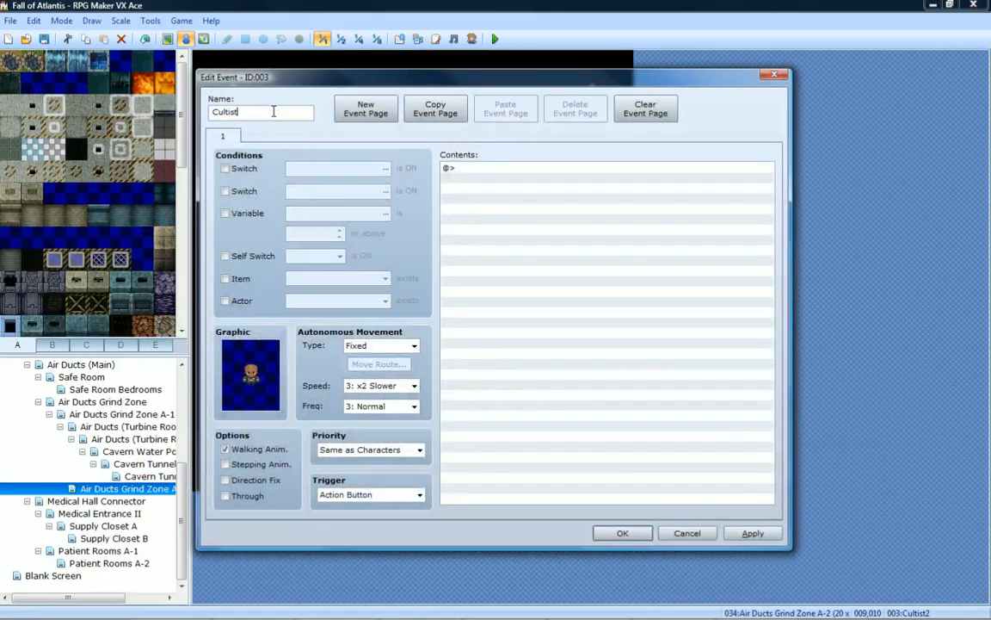
key(Return)
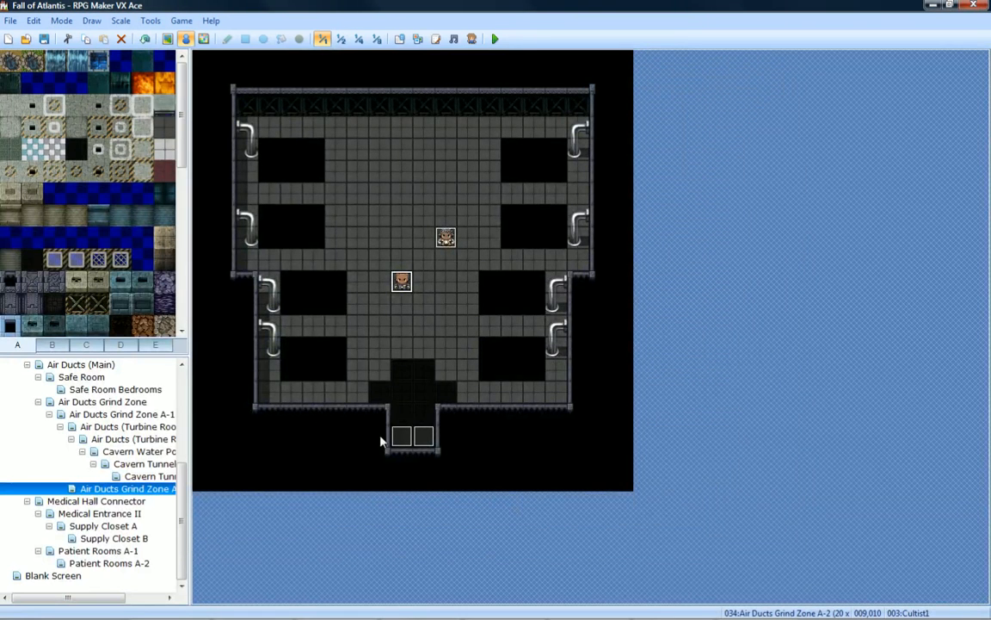
Create an event at tile 004,016, just below the room's lower-left wall, and name it AirDuctsCultist1.
double_click(291, 414)
drag(655, 81, 614, 89)
text(A)
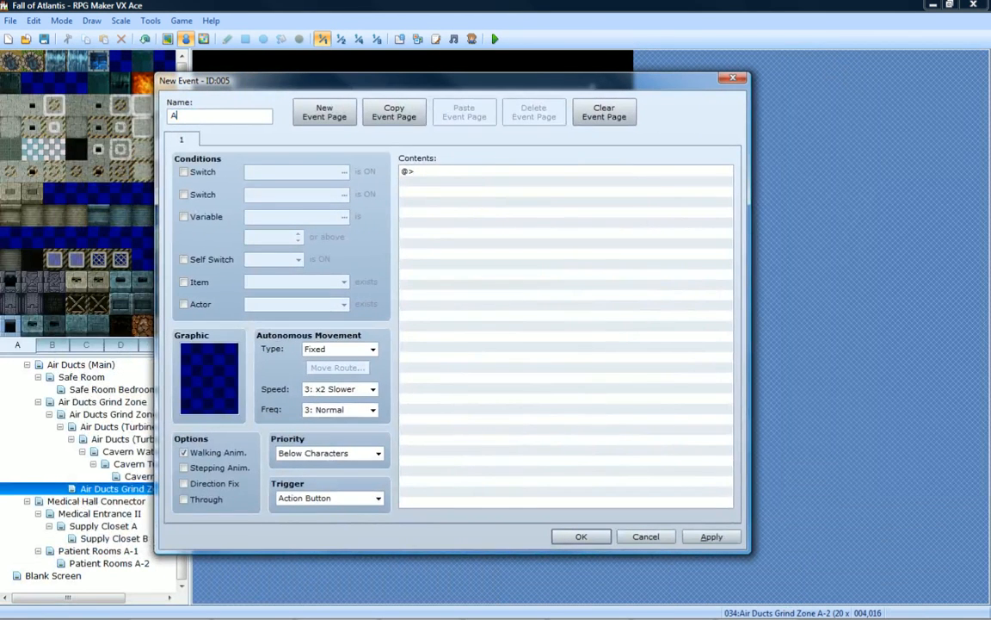
text(irDuctAirDuct)
key(BackSpace)
key(BackSpace)
key(BackSpace)
key(BackSpace)
key(BackSpace)
key(BackSpace)
key(BackSpace)
text(Cultist1)
text(s)
Set the AirDuctsCultist1 event's trigger to Parallel Process and apply the change.
click(323, 500)
click(325, 543)
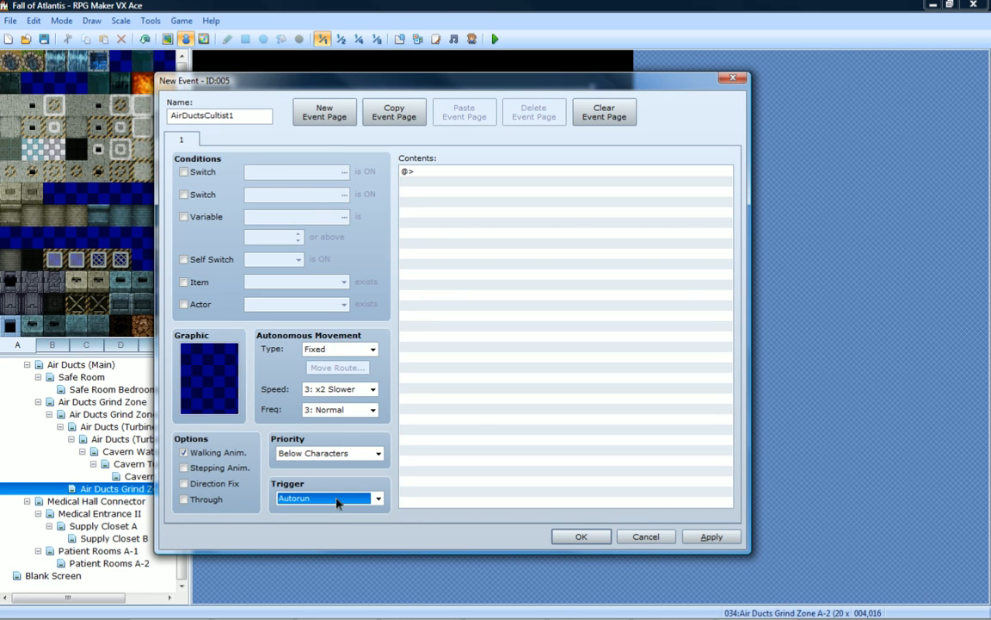
click(328, 498)
click(338, 553)
click(721, 535)
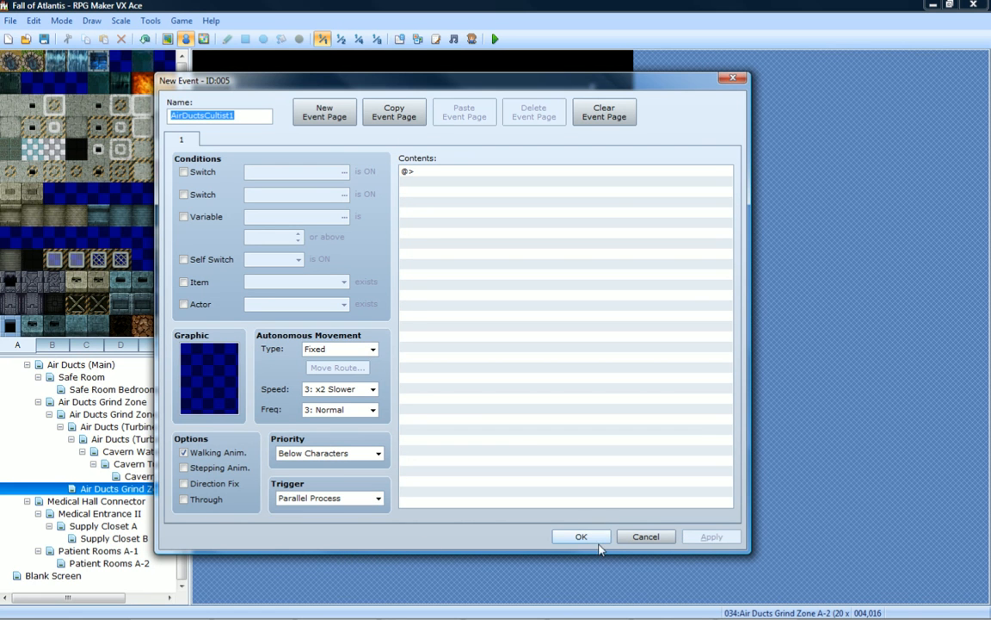
Add a Set Move Route command to the new event that moves the player up twice.
drag(644, 84, 296, 57)
click(305, 135)
double_click(305, 136)
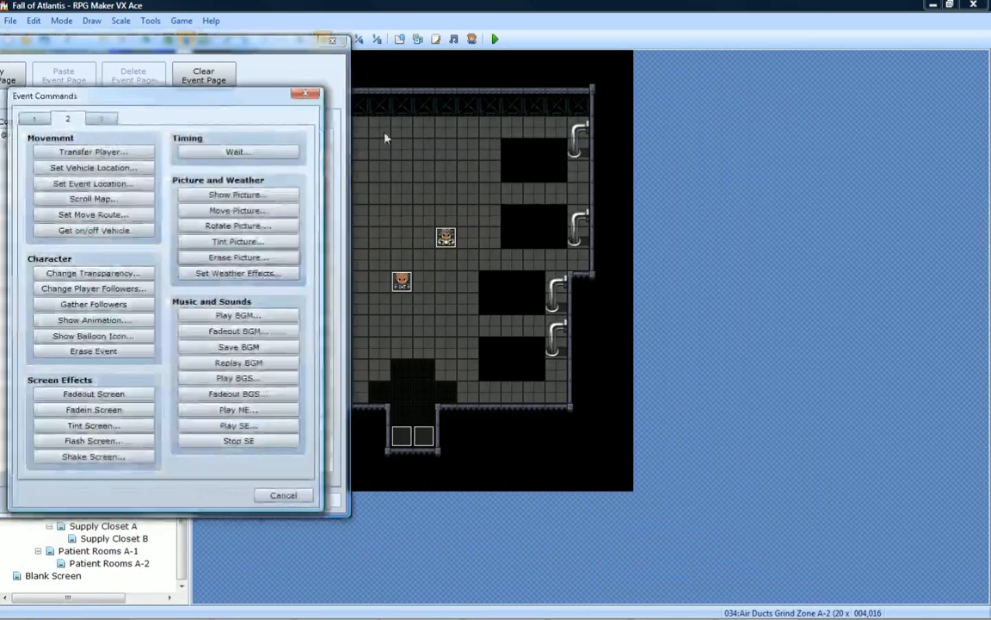
drag(189, 46, 783, 69)
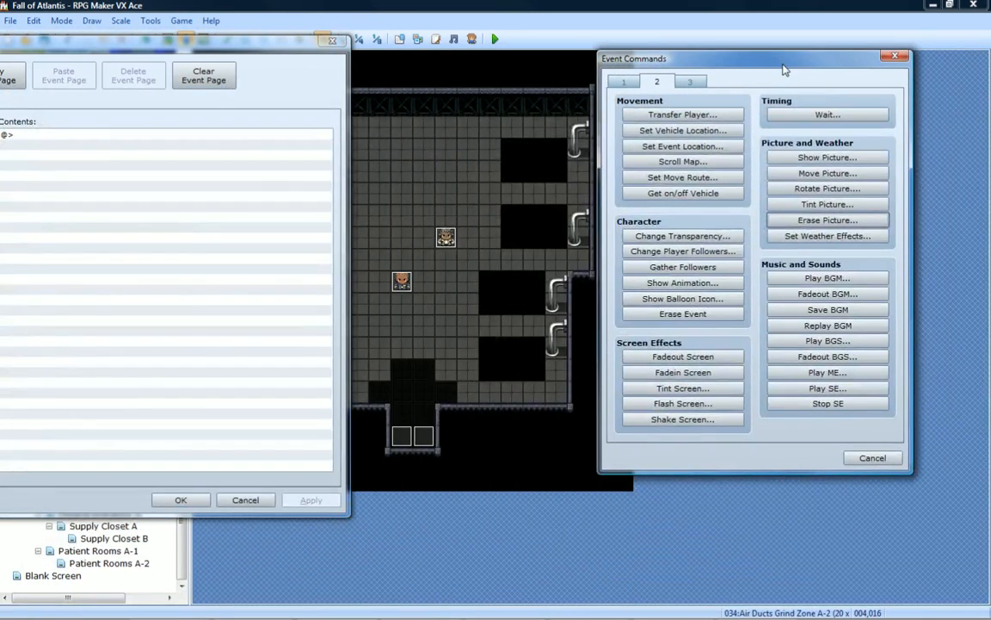
click(695, 183)
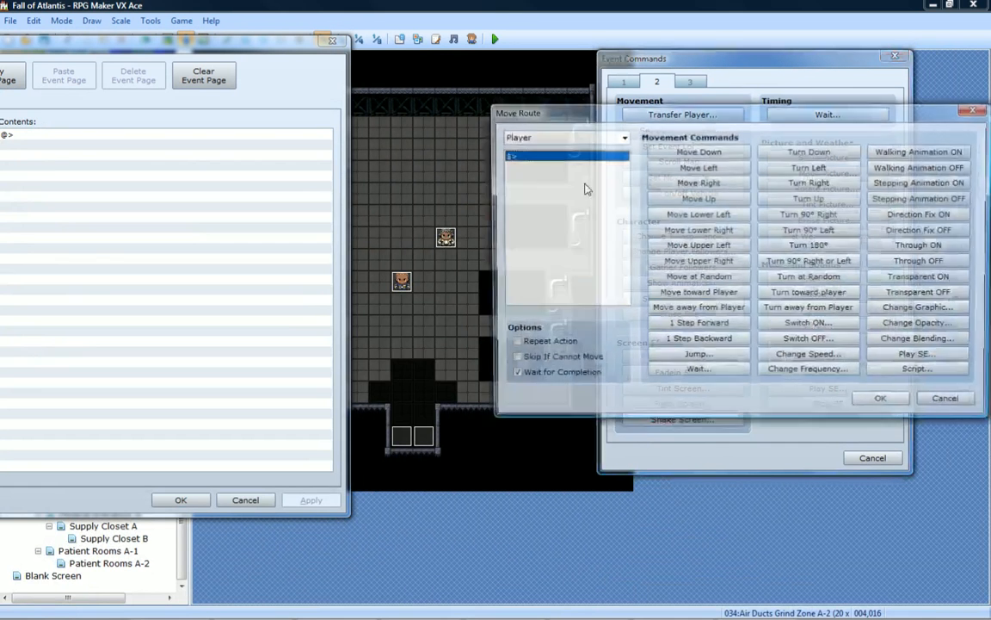
click(624, 140)
click(624, 139)
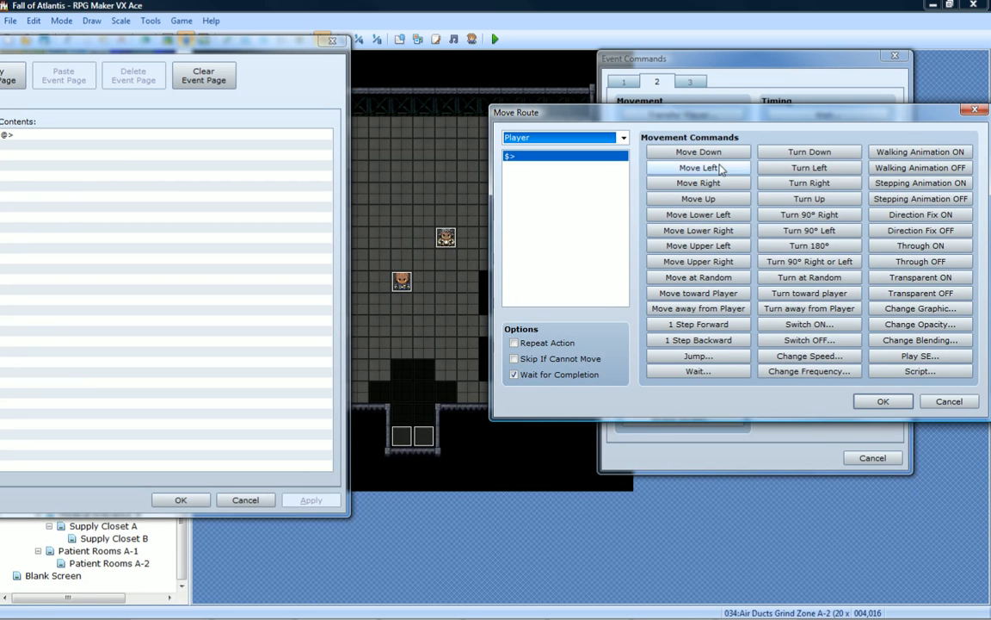
double_click(728, 200)
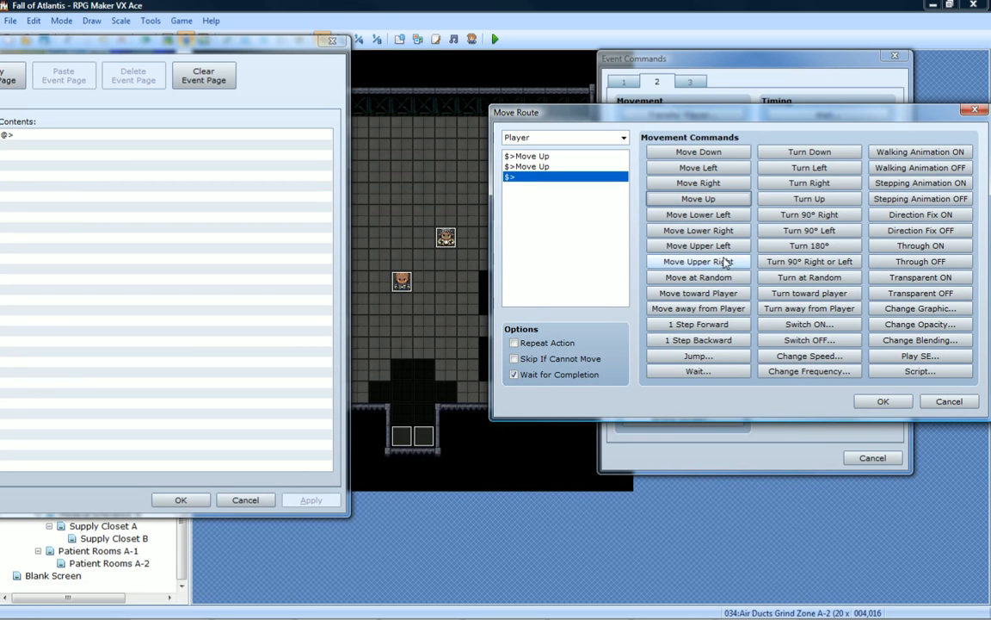
click(883, 402)
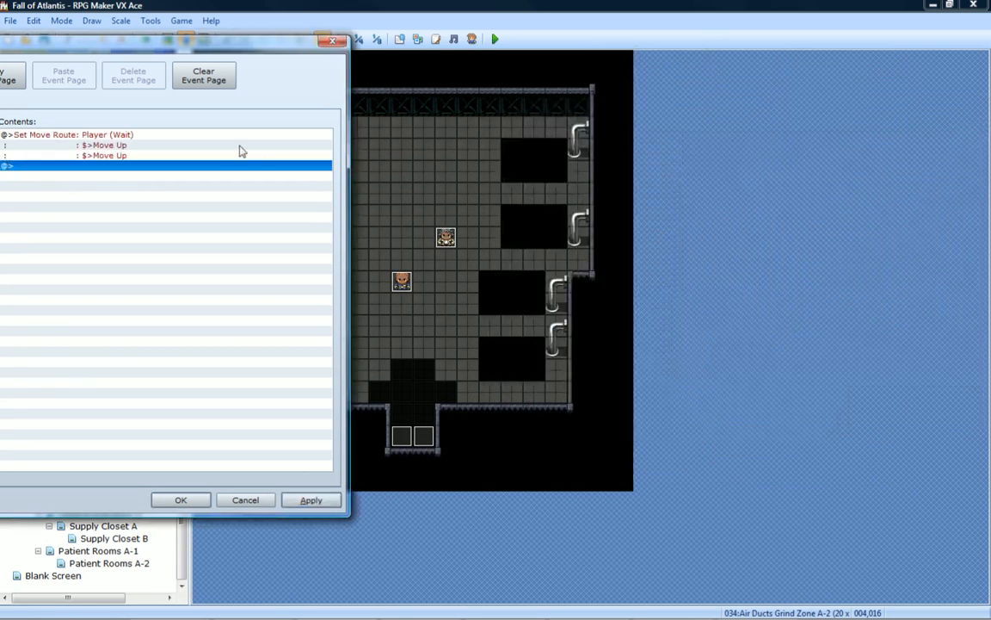
Add a Show Text message with the AirDuctCultist1 face reading "Ah what do we have here? New friends I suppose.".
double_click(150, 171)
drag(129, 51, 766, 83)
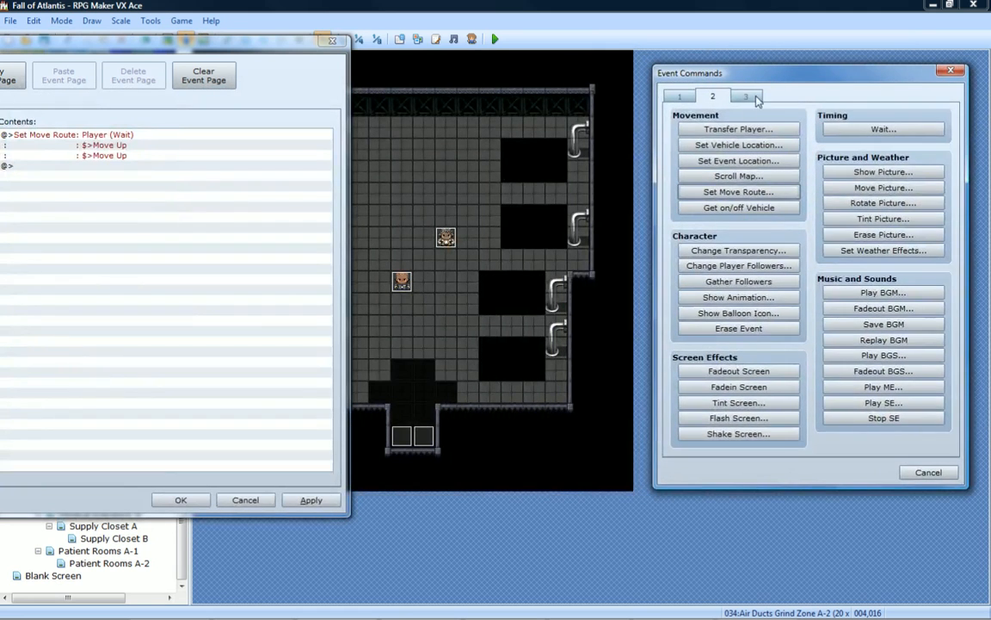
click(679, 96)
click(712, 129)
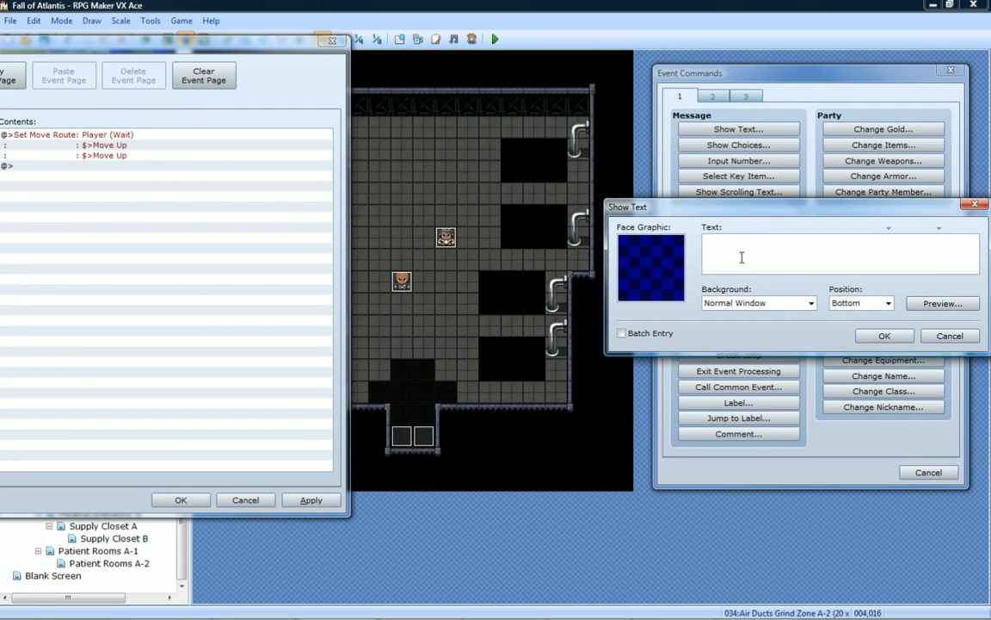
double_click(641, 263)
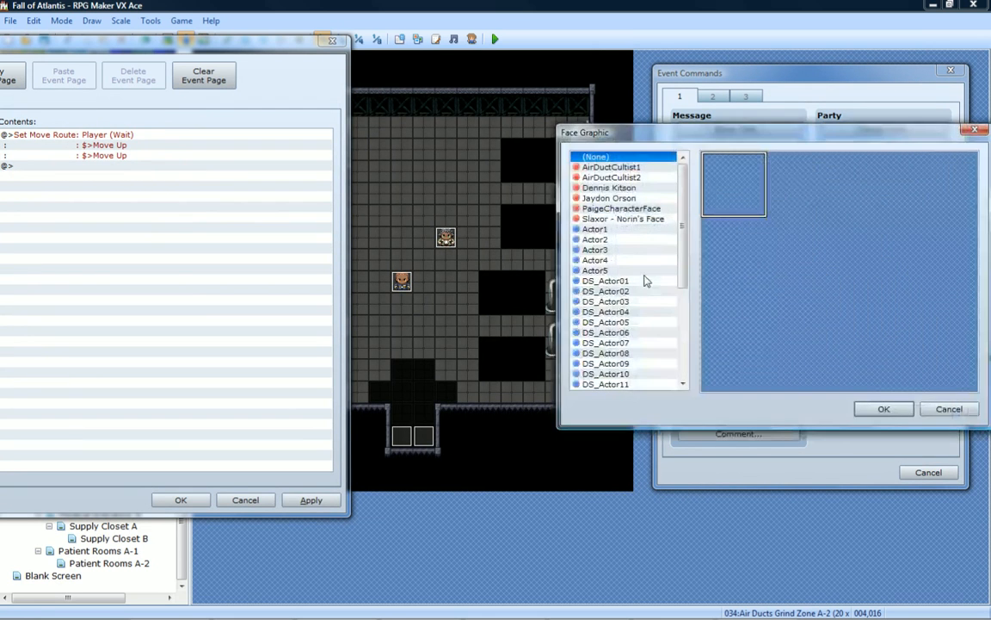
click(638, 169)
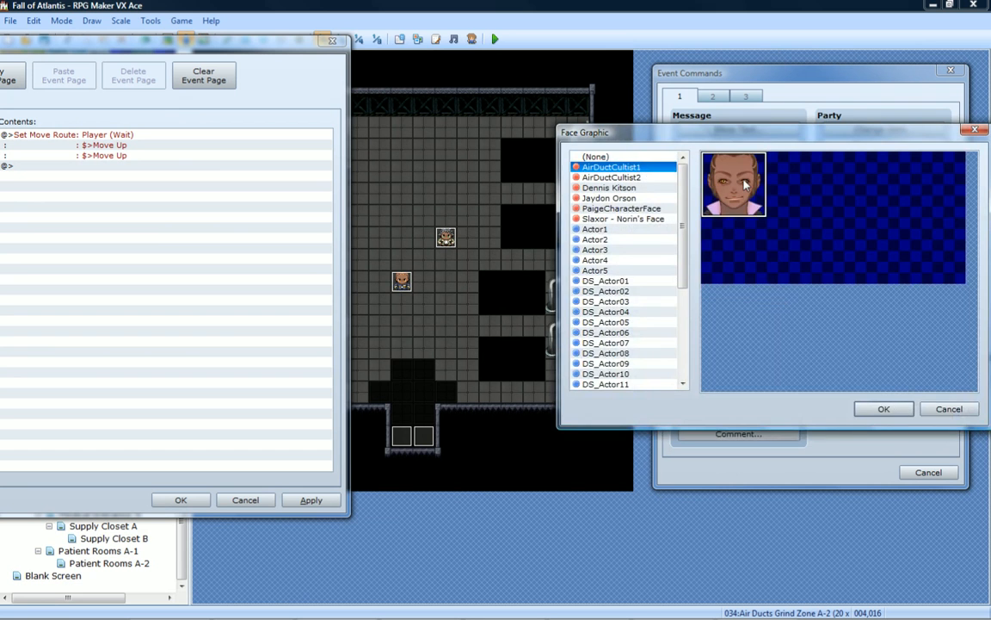
double_click(744, 180)
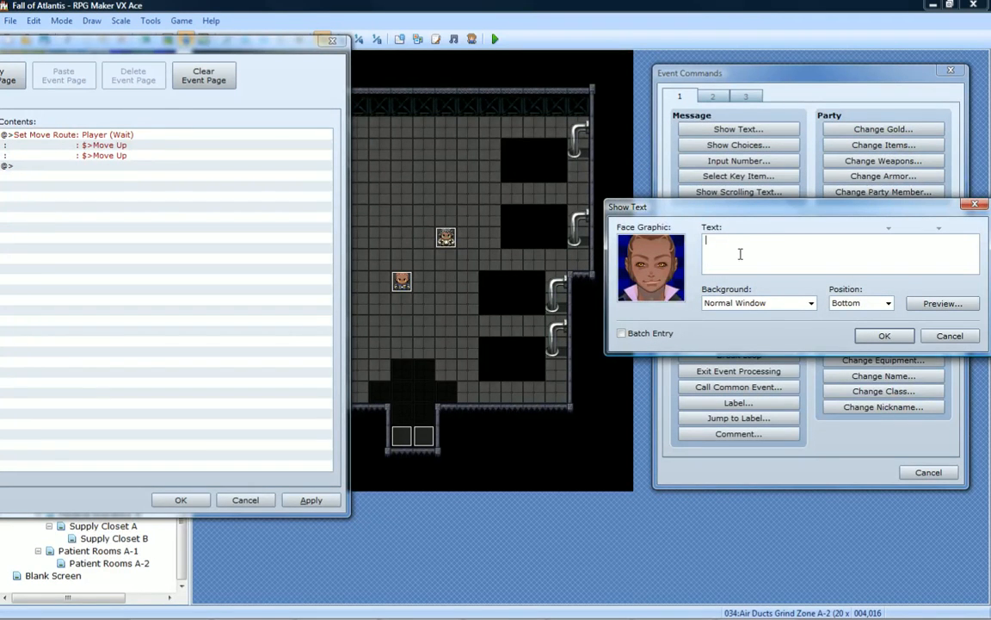
text(Ah what do we have here? New friends I suppose.)
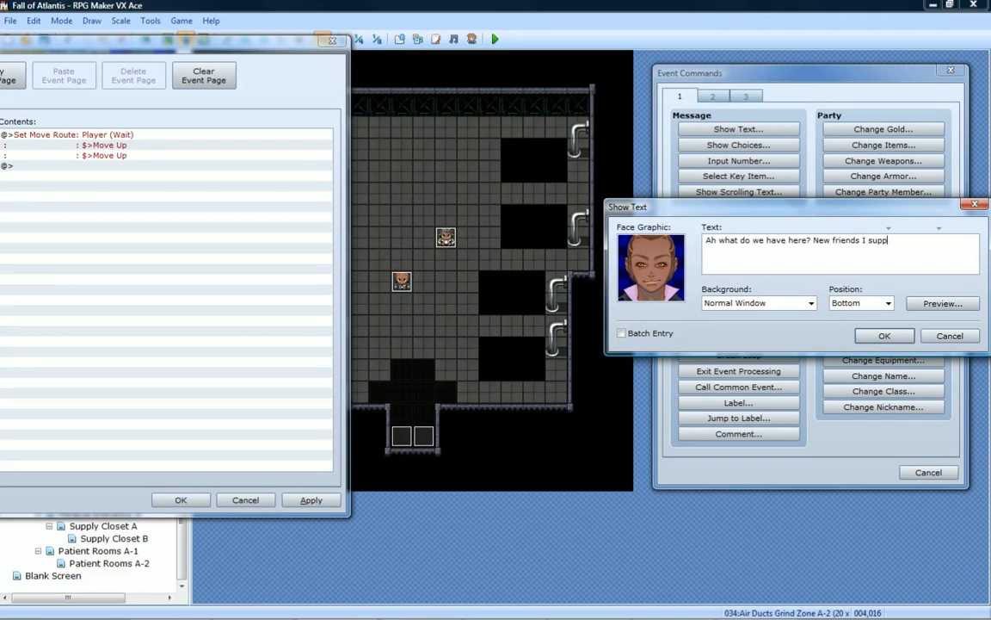
click(884, 337)
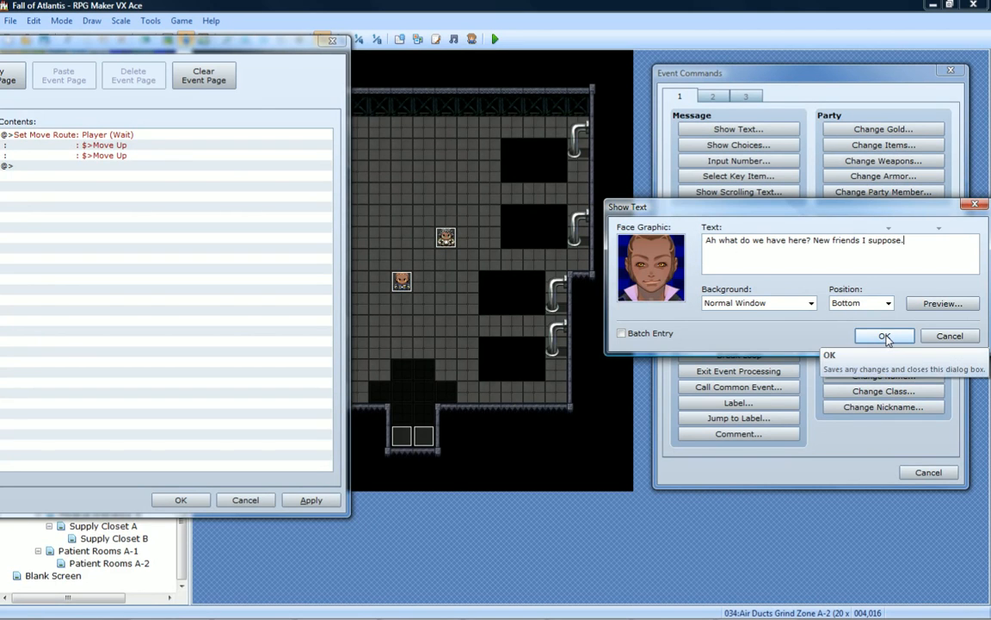
click(885, 336)
Add a message with the AirDuctCultist2 face reading "Looks like they've come to play! Or is this an offering of contrition?" over two lines.
double_click(239, 189)
drag(93, 95, 727, 73)
click(754, 130)
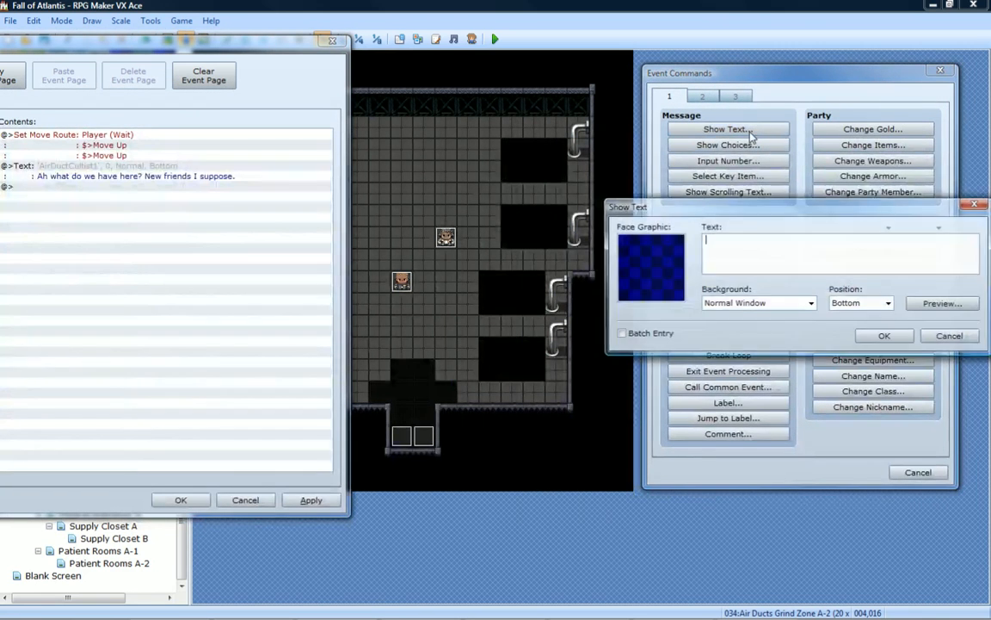
double_click(633, 245)
click(607, 178)
double_click(757, 194)
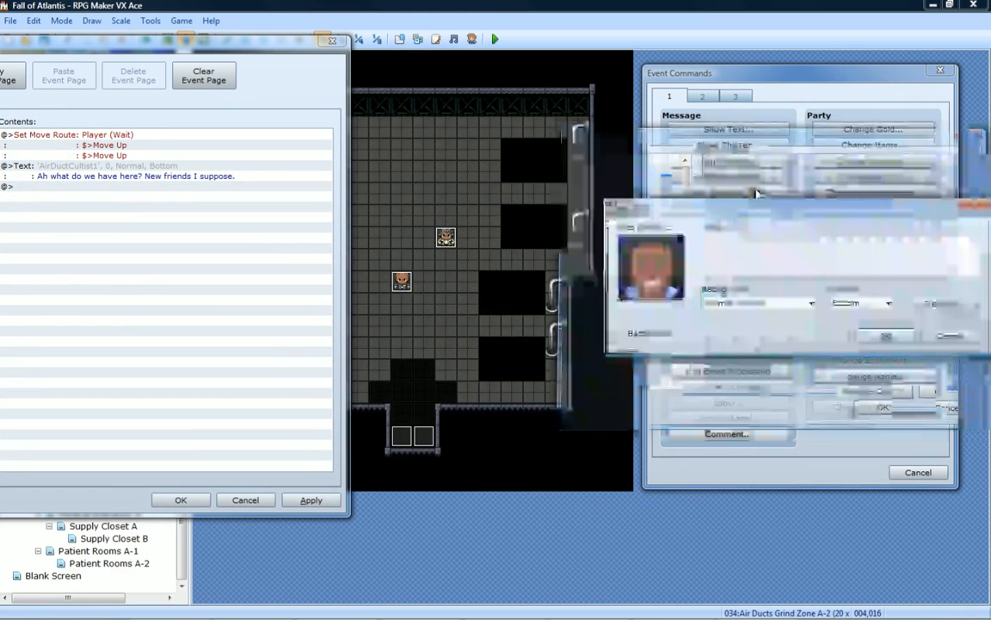
text(Lo)
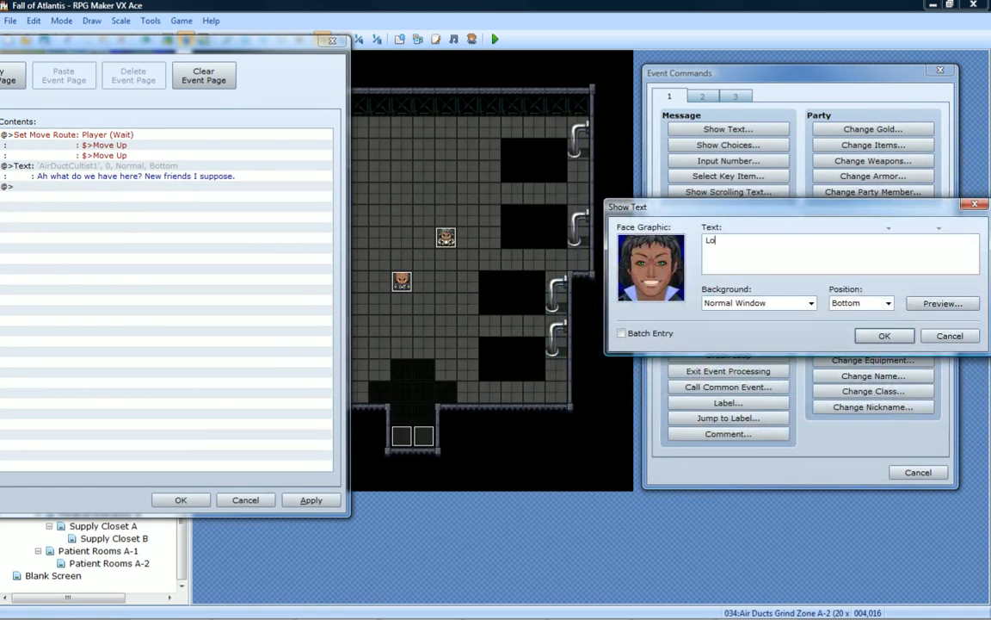
text(oks like they've come to play! Or is )
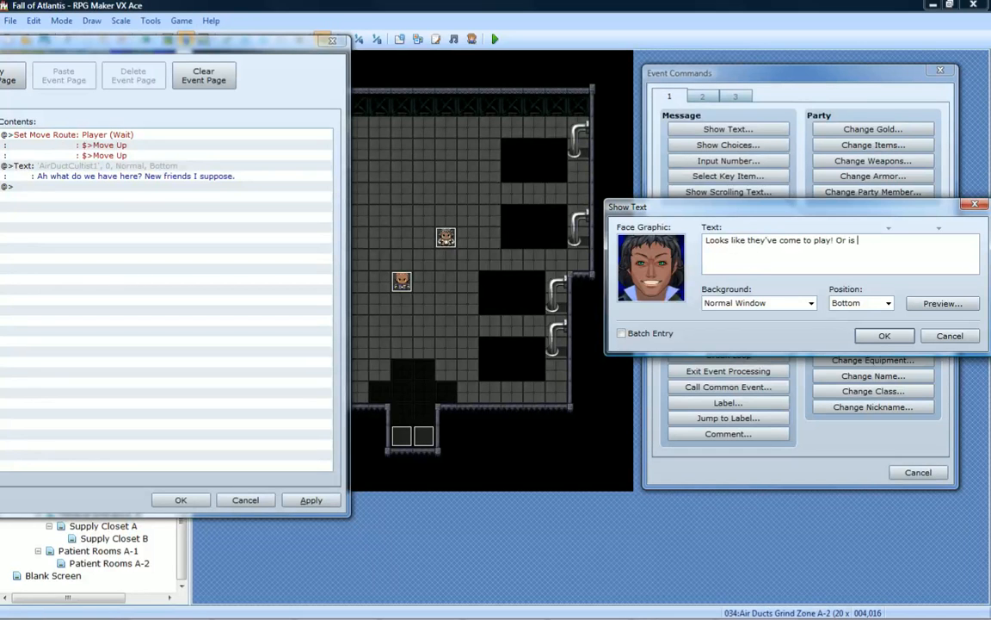
text(this an)
key(Return)
text(offering of contrition?)
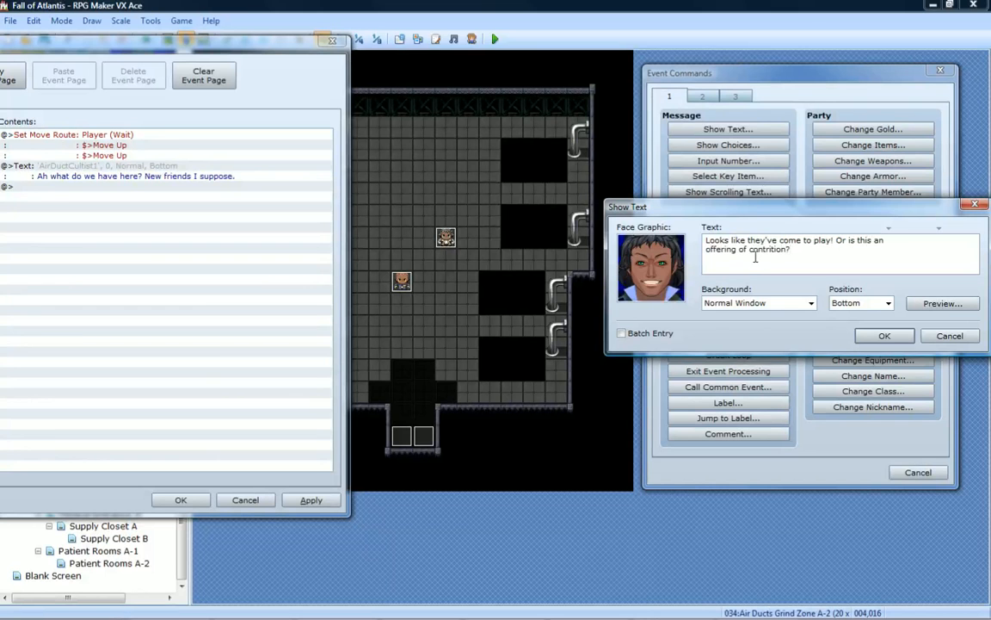
click(874, 338)
Start a third Show Text message and give it the first face from the "Slaxor - Norin's Face" graphic.
double_click(274, 217)
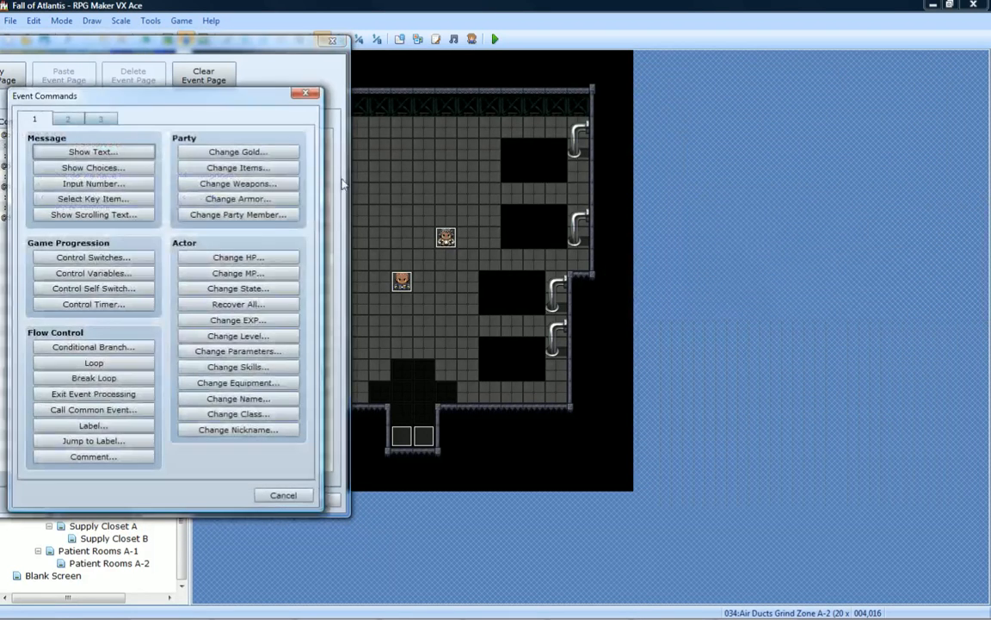
drag(108, 96, 762, 86)
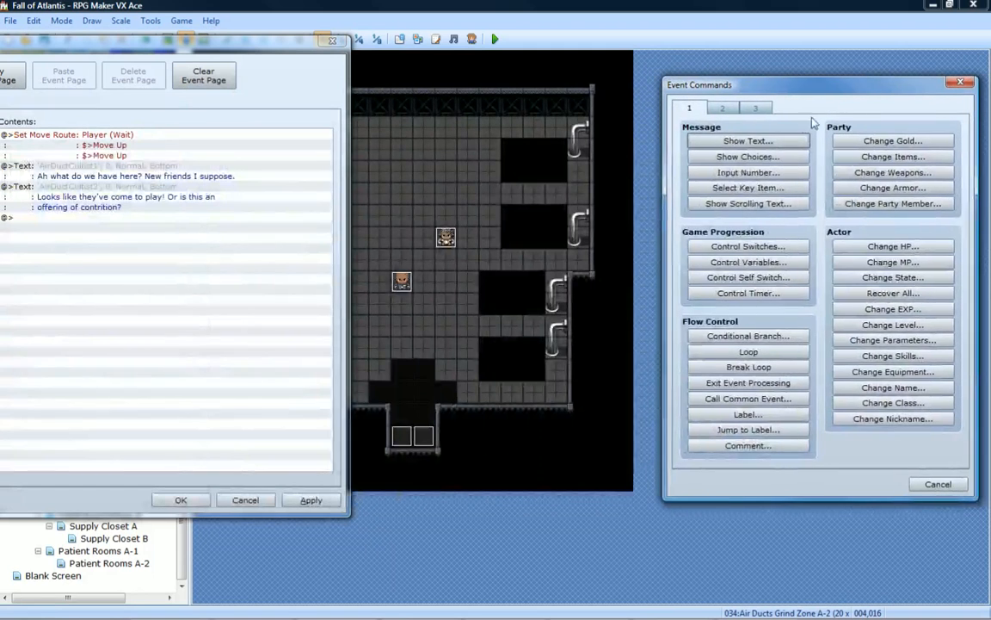
click(785, 145)
drag(695, 218, 701, 184)
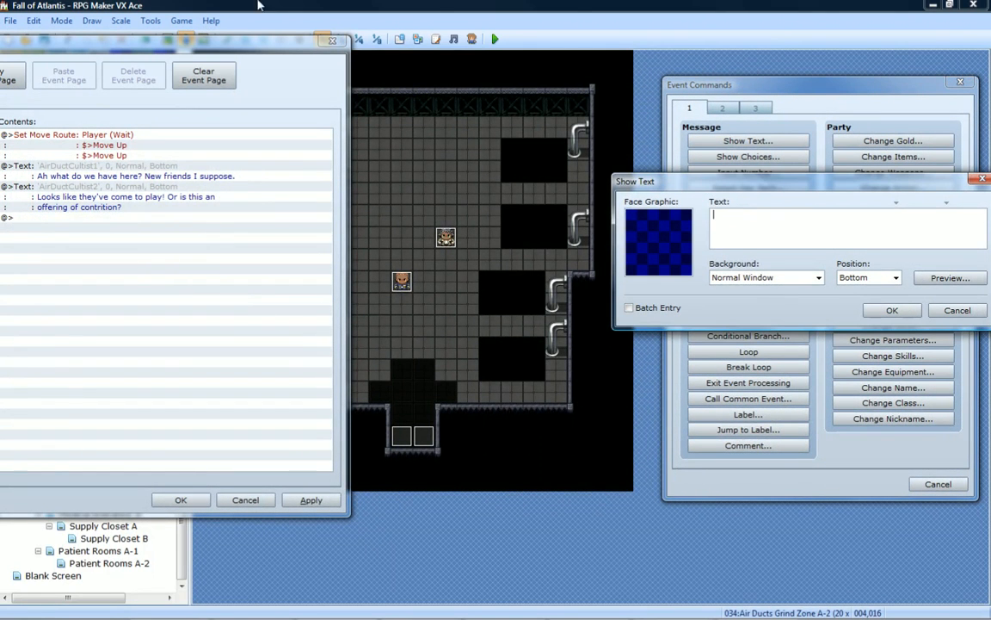
double_click(659, 242)
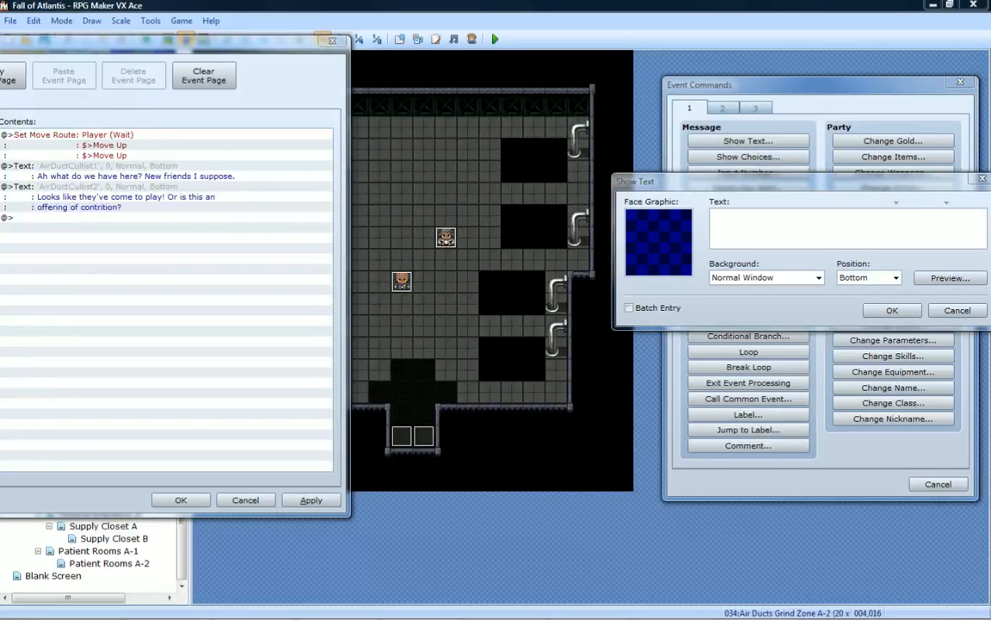
click(900, 231)
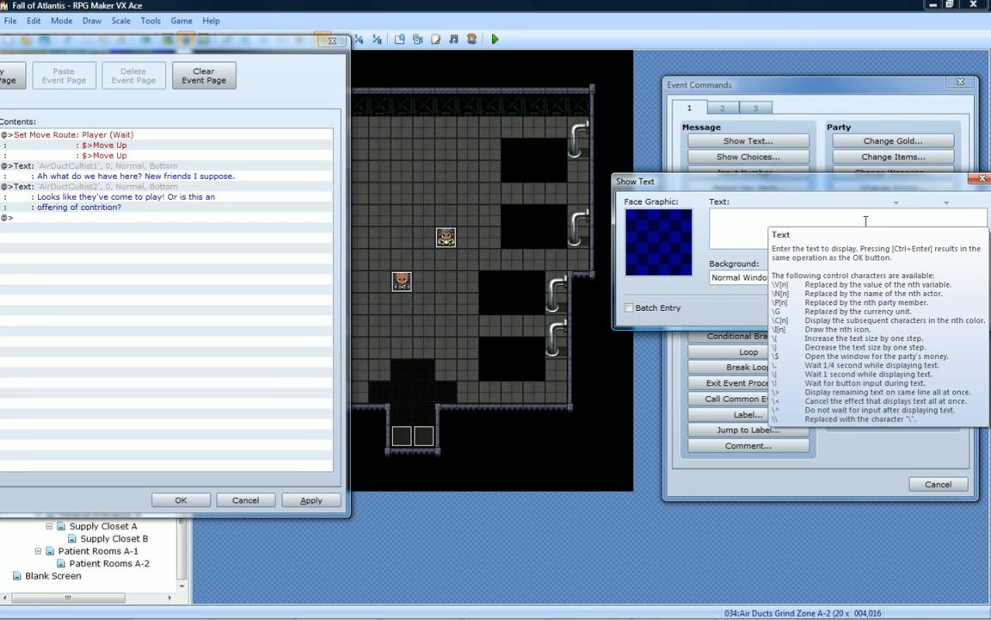
drag(740, 191, 725, 184)
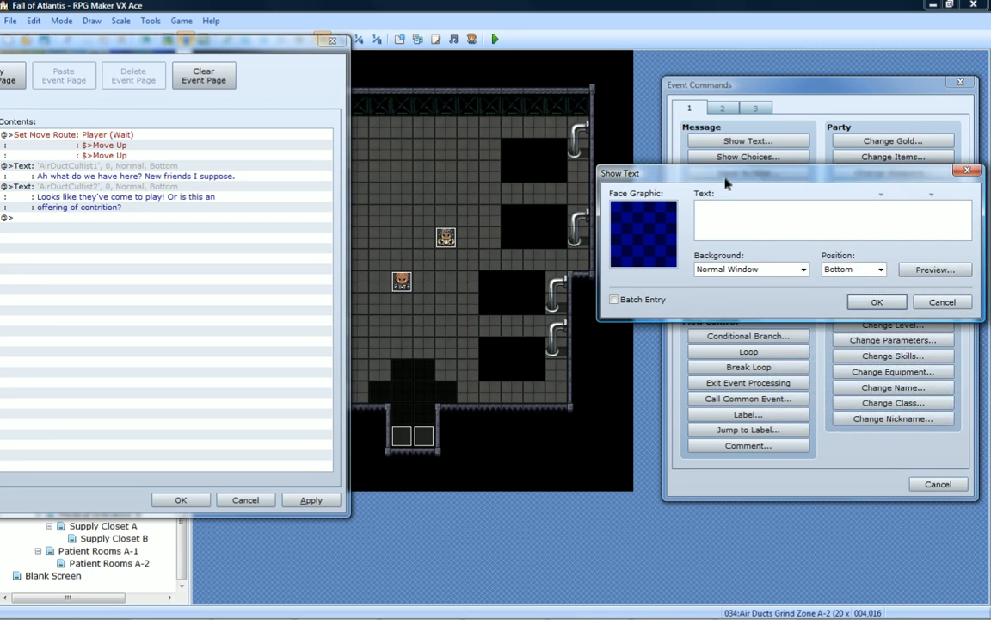
double_click(632, 232)
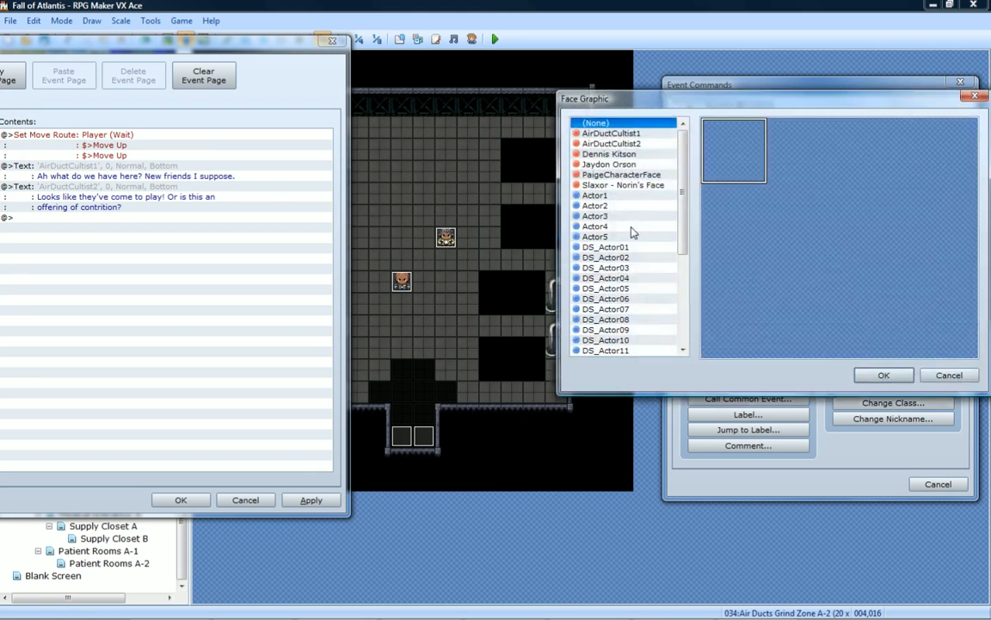
click(638, 175)
click(632, 165)
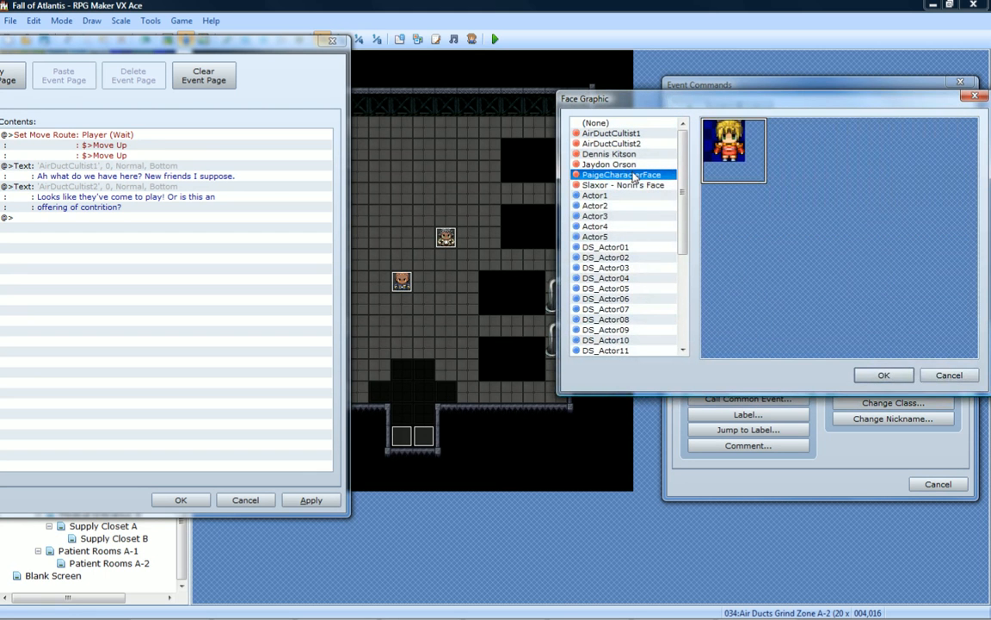
click(607, 206)
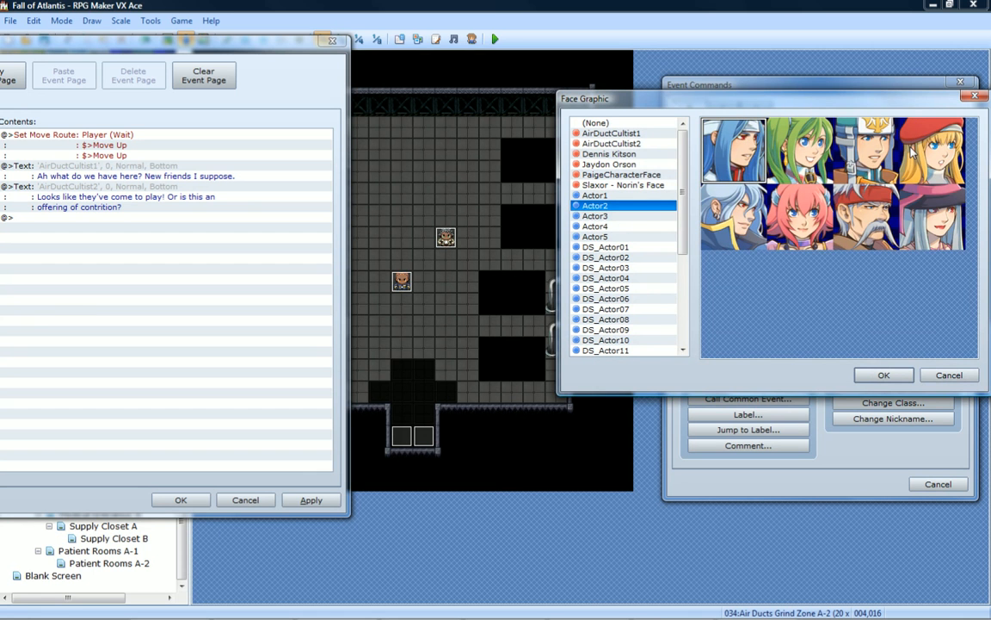
click(610, 196)
click(614, 216)
click(617, 227)
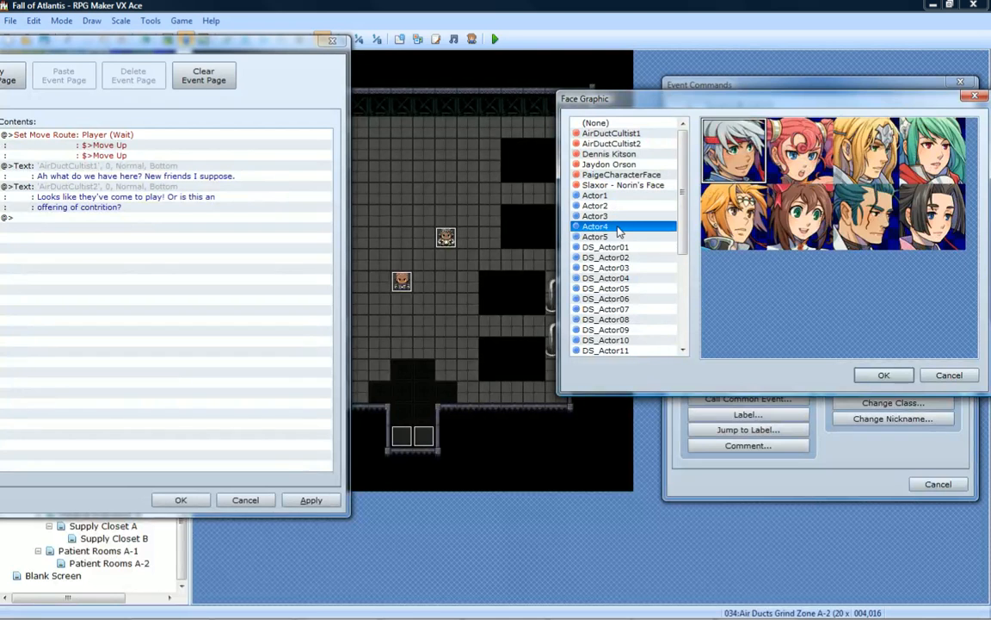
click(632, 237)
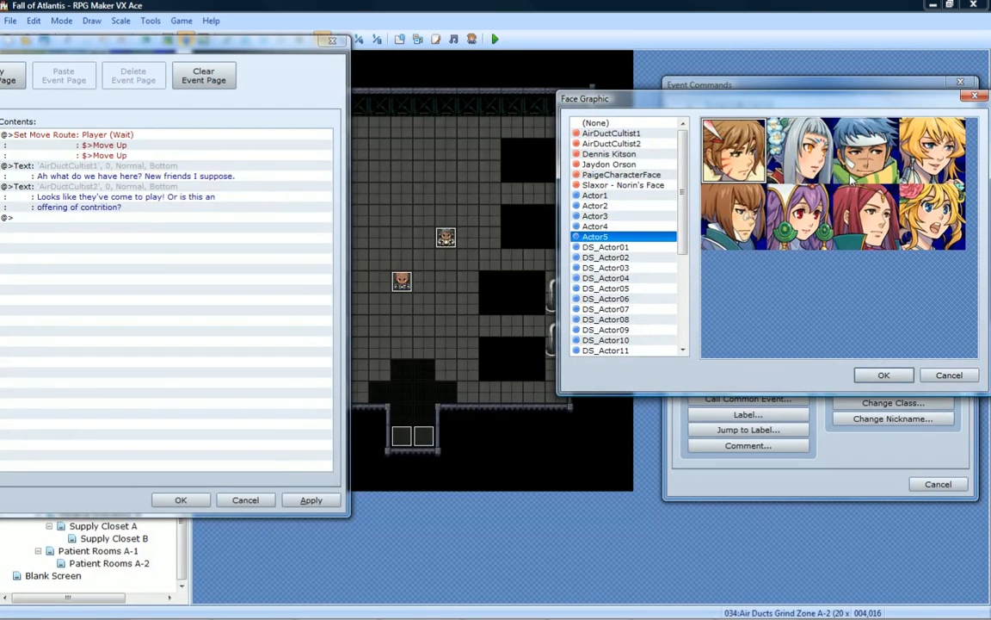
click(620, 175)
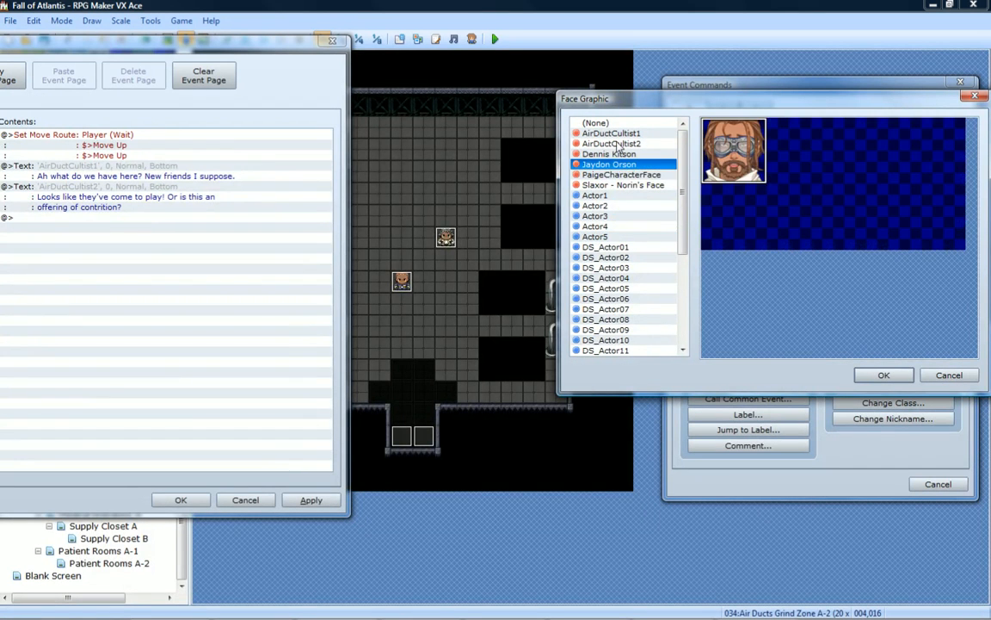
click(622, 185)
click(611, 165)
click(626, 186)
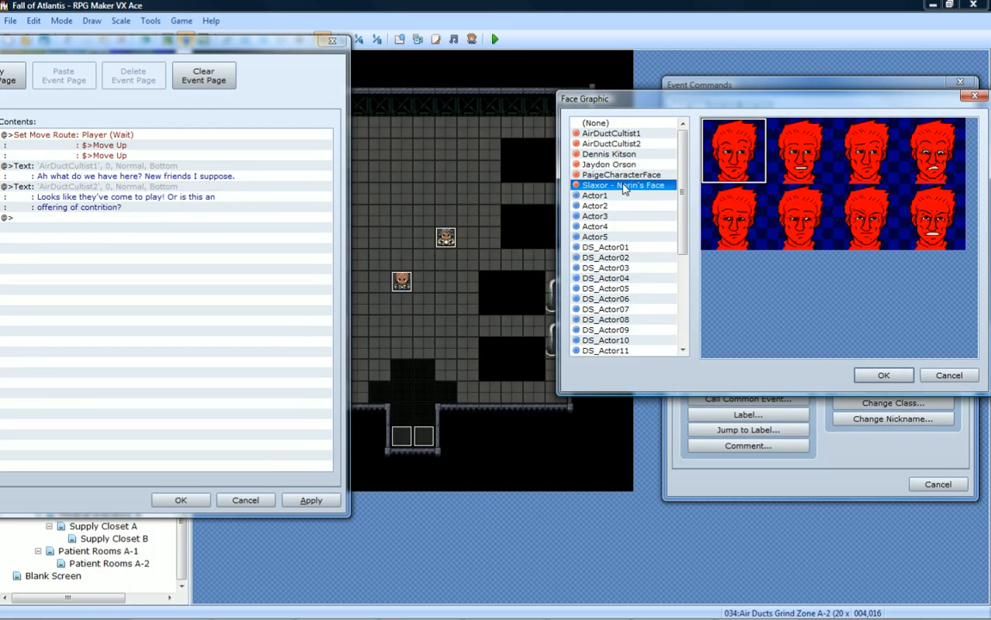
double_click(740, 168)
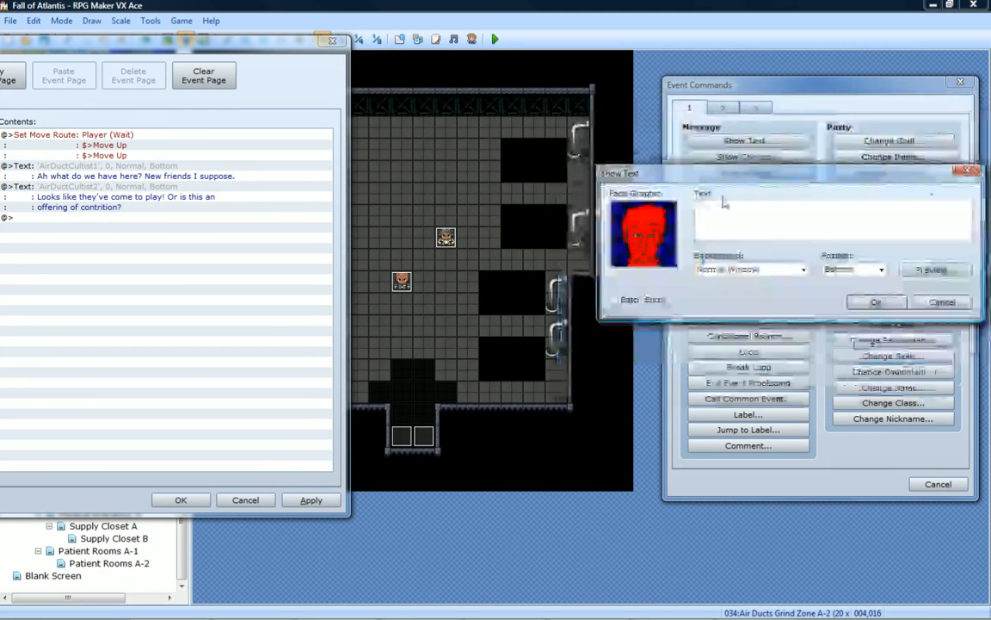
Enter "Another party? What's the occasion?" as the third message's text and add it to the event.
text(Another party)
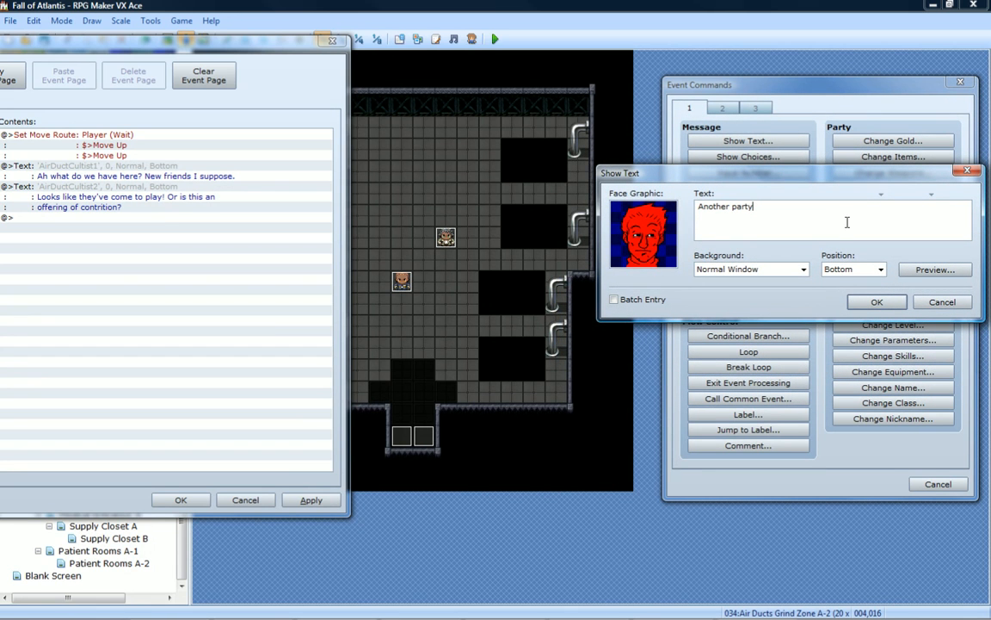
text(?)
key(BackSpace)
text(What's the occasion?)
click(876, 304)
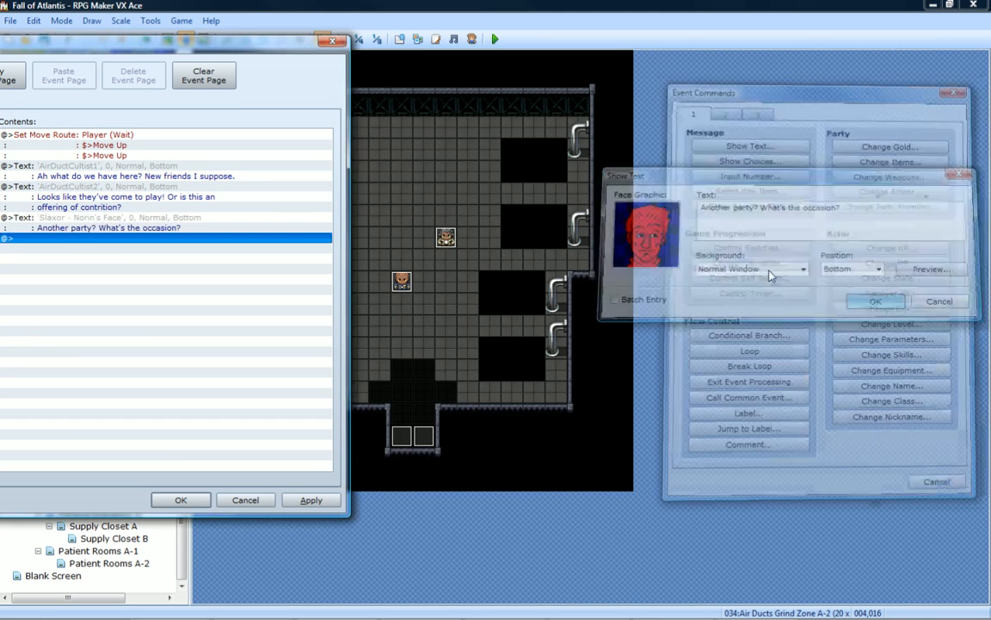
Start a fourth Show Text message after the party line and give it the face from the AirDuctCultist1 graphic.
double_click(125, 240)
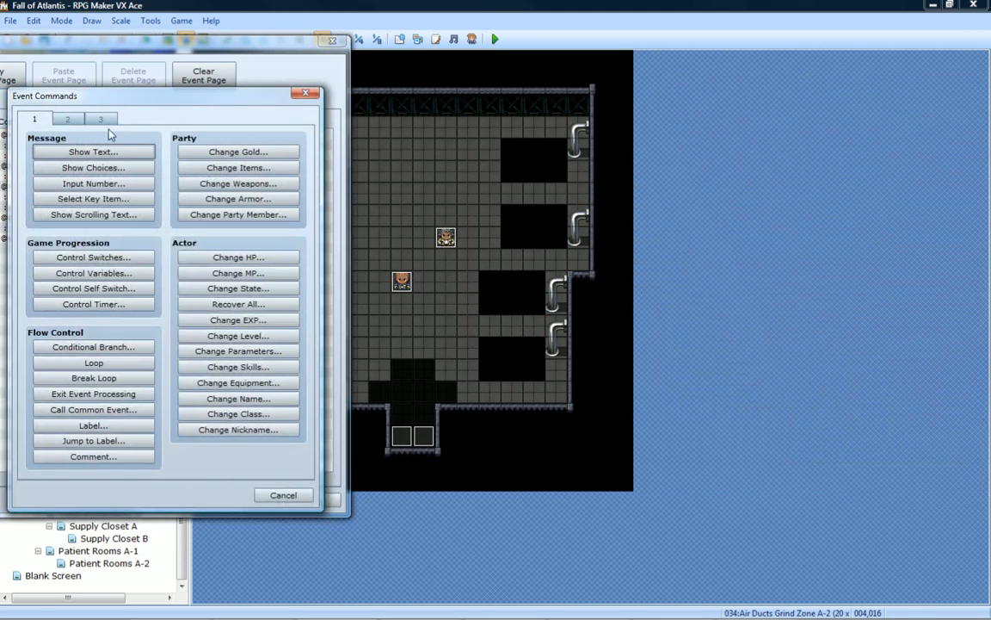
click(94, 152)
double_click(43, 284)
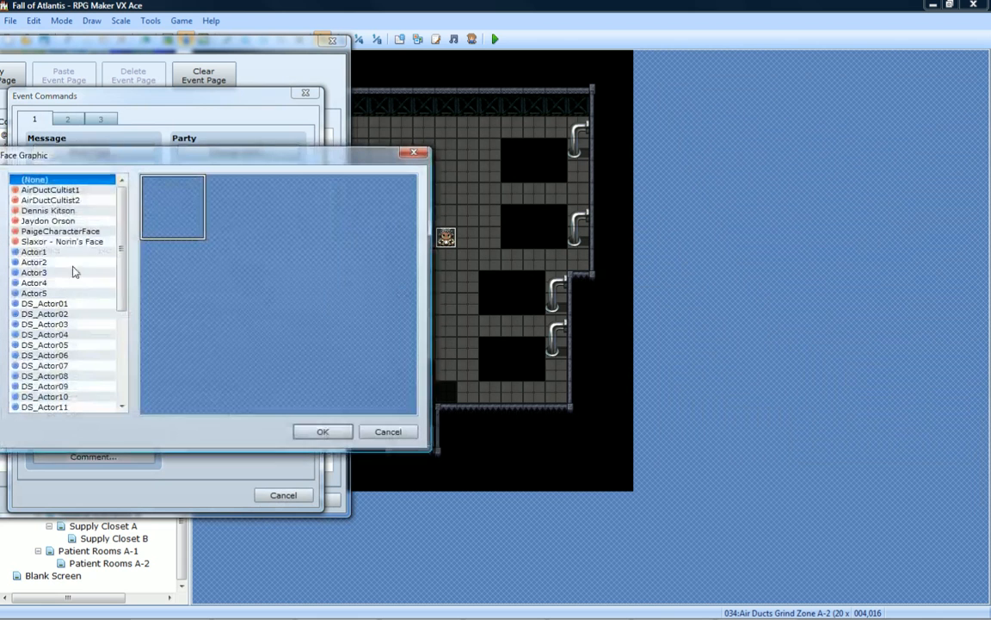
click(65, 251)
click(62, 231)
click(69, 220)
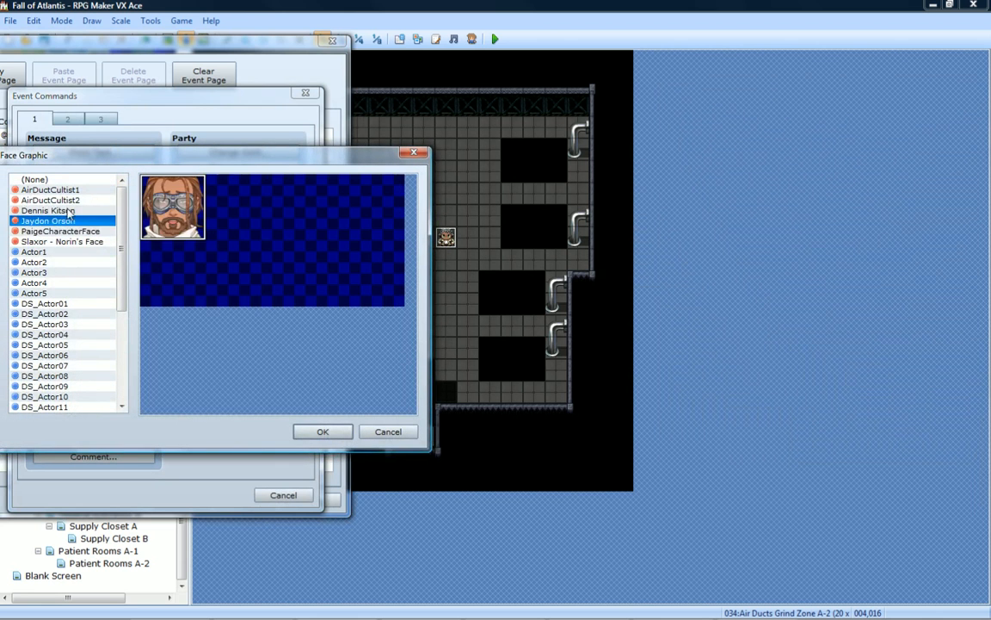
click(64, 200)
click(73, 190)
click(81, 199)
click(85, 190)
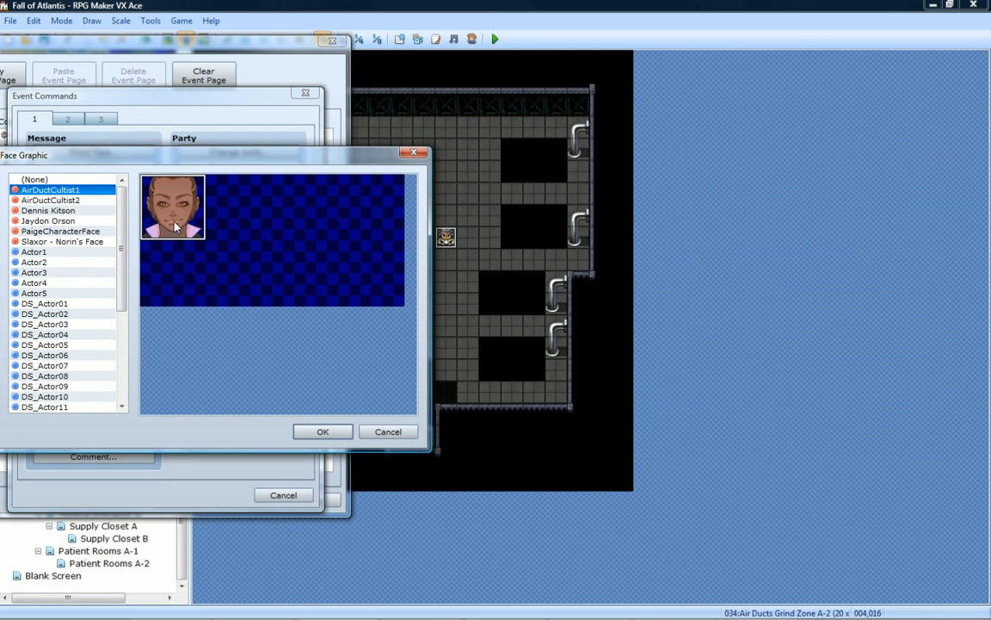
click(90, 200)
click(90, 190)
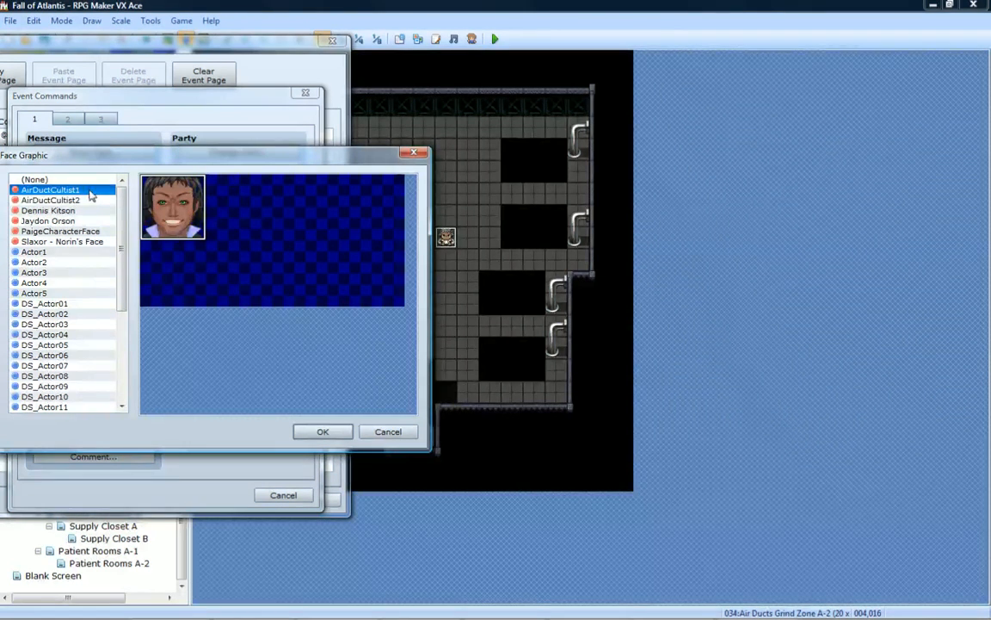
click(98, 200)
click(96, 189)
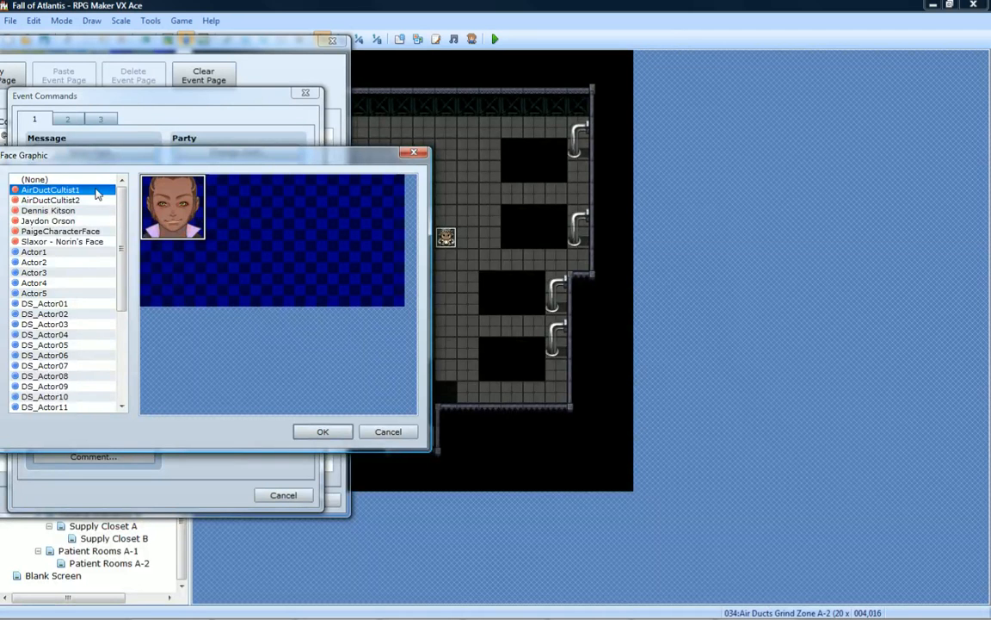
double_click(97, 190)
Enter "Samhain is here, didn't you hear?" as the fourth message's text and add it to the event.
drag(173, 238, 807, 137)
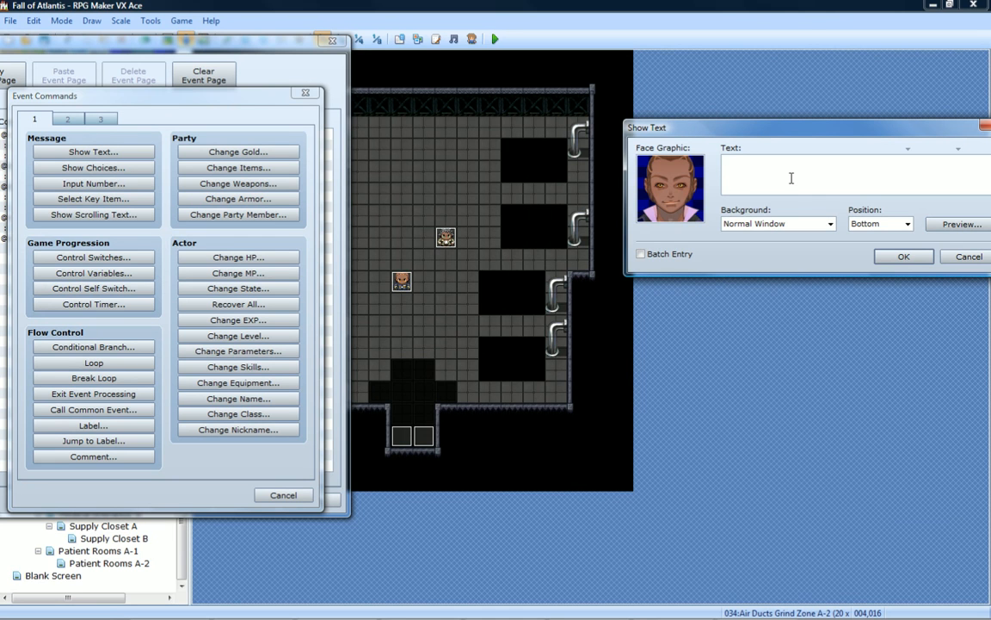
text(Samhain is here, didn't you hear?)
click(904, 257)
mouse_move(148, 53)
mouse_down()
mouse_move(681, 71)
mouse_move(148, 48)
mouse_up()
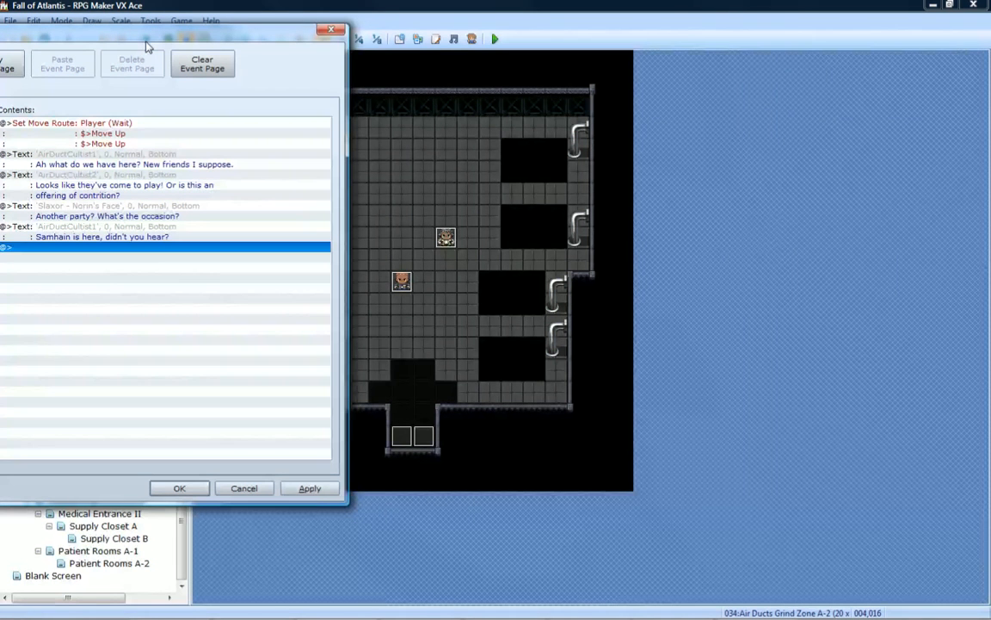
drag(194, 31, 195, 25)
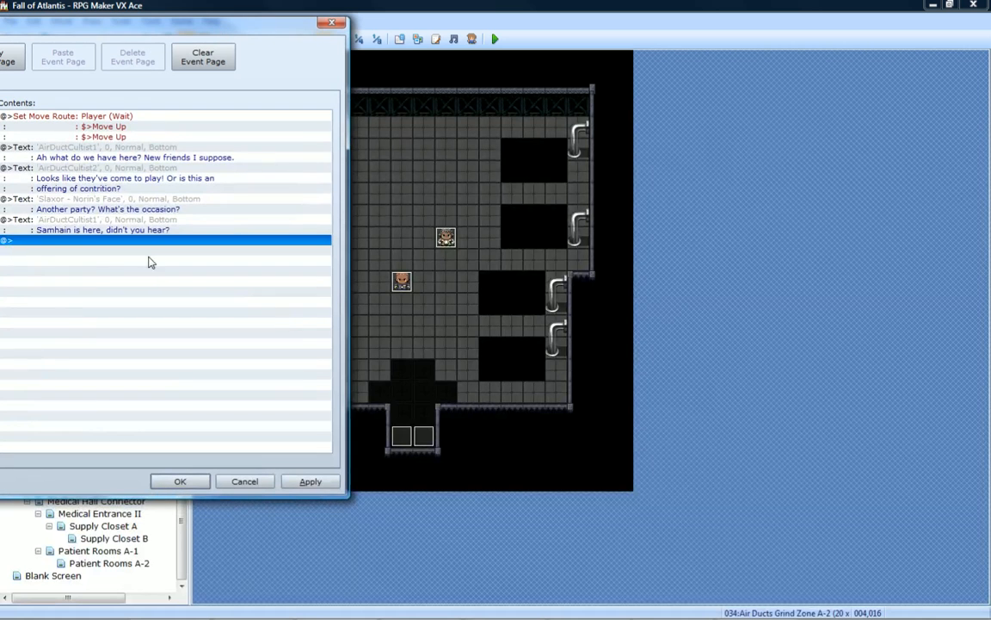
Add a Battle Processing command with the directly designated troop 001:SpiderBot*4 after the last message and apply the event changes.
double_click(105, 245)
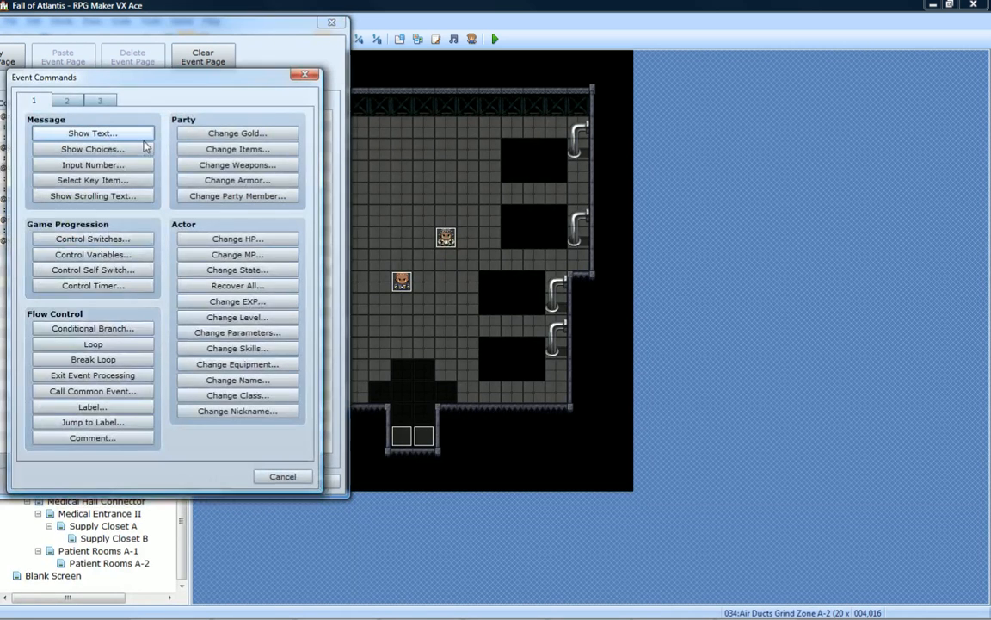
click(69, 99)
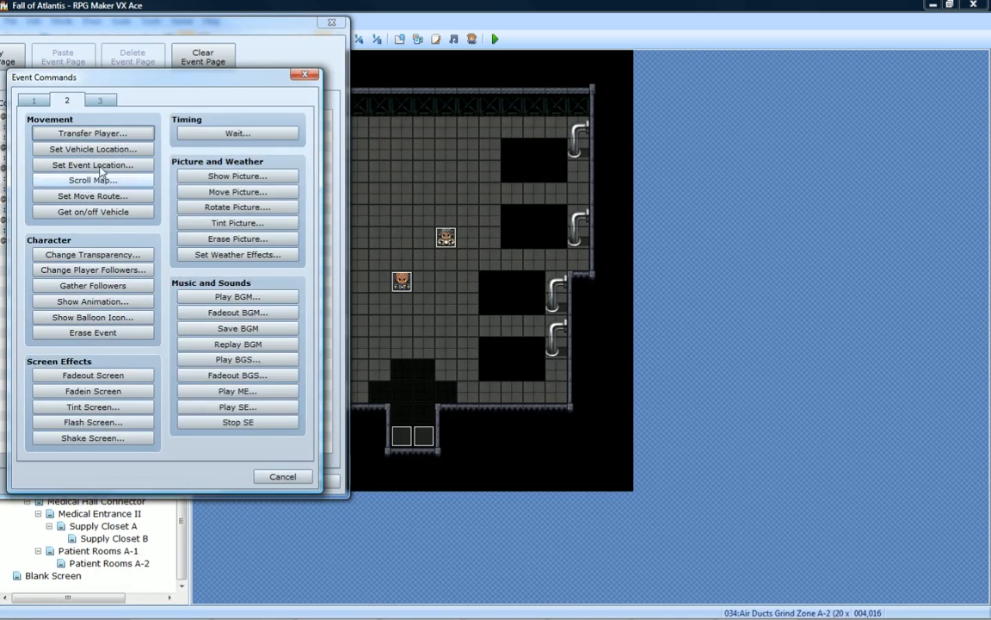
click(95, 98)
click(83, 135)
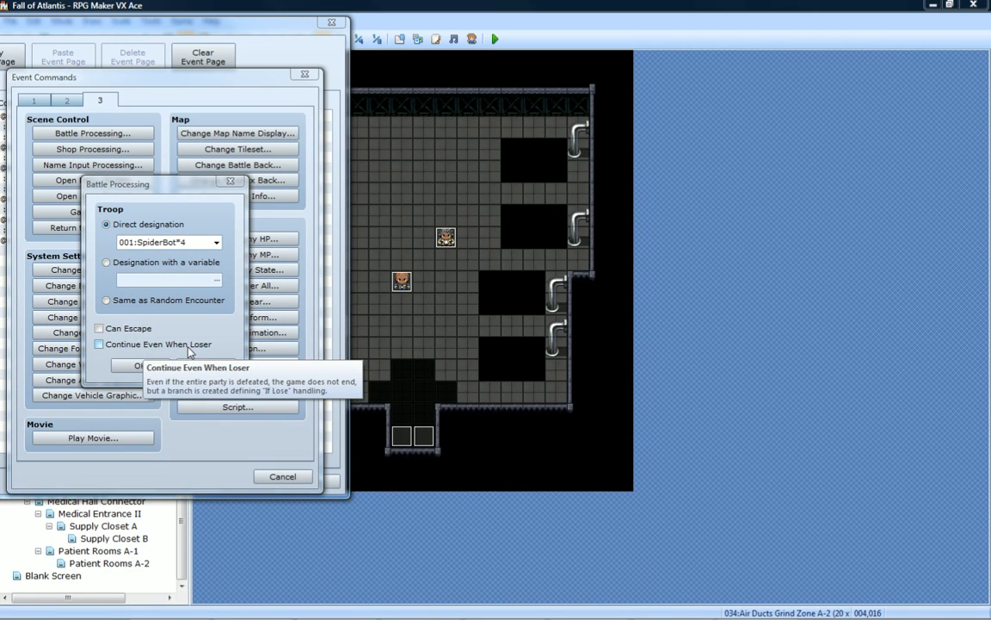
click(139, 365)
click(306, 481)
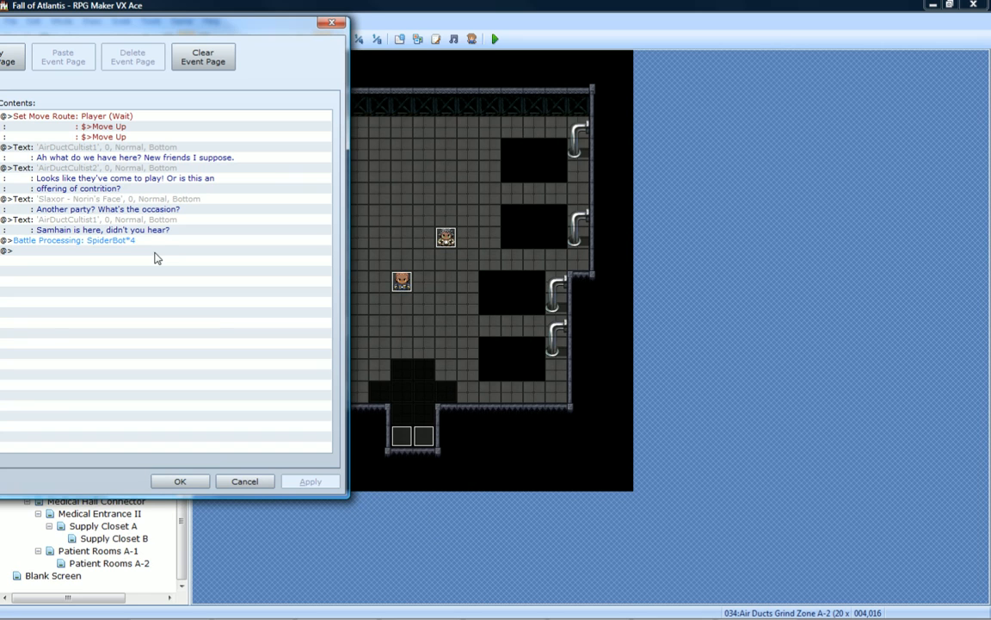
double_click(102, 250)
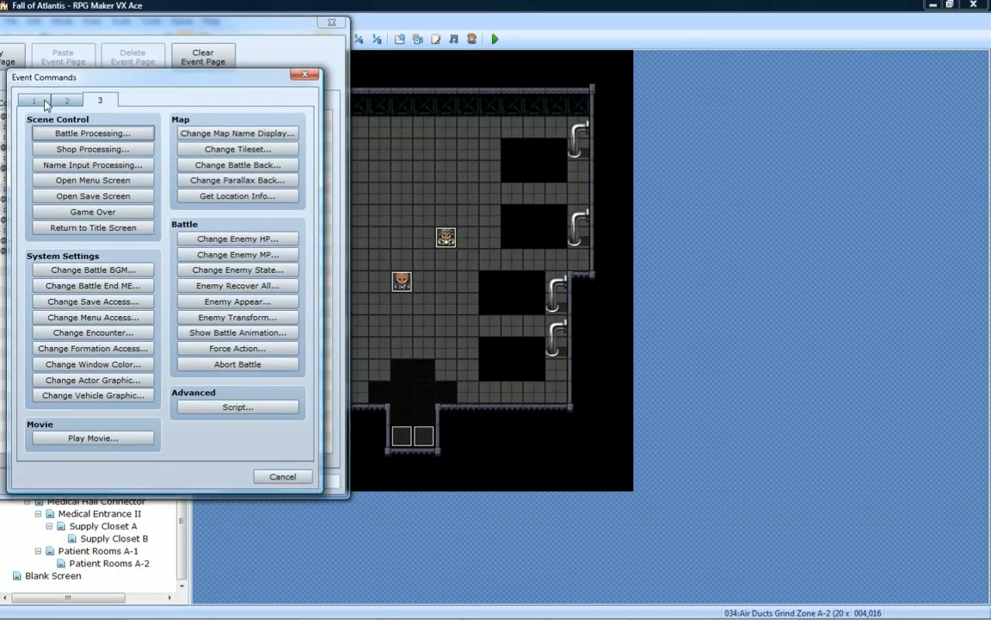
click(46, 103)
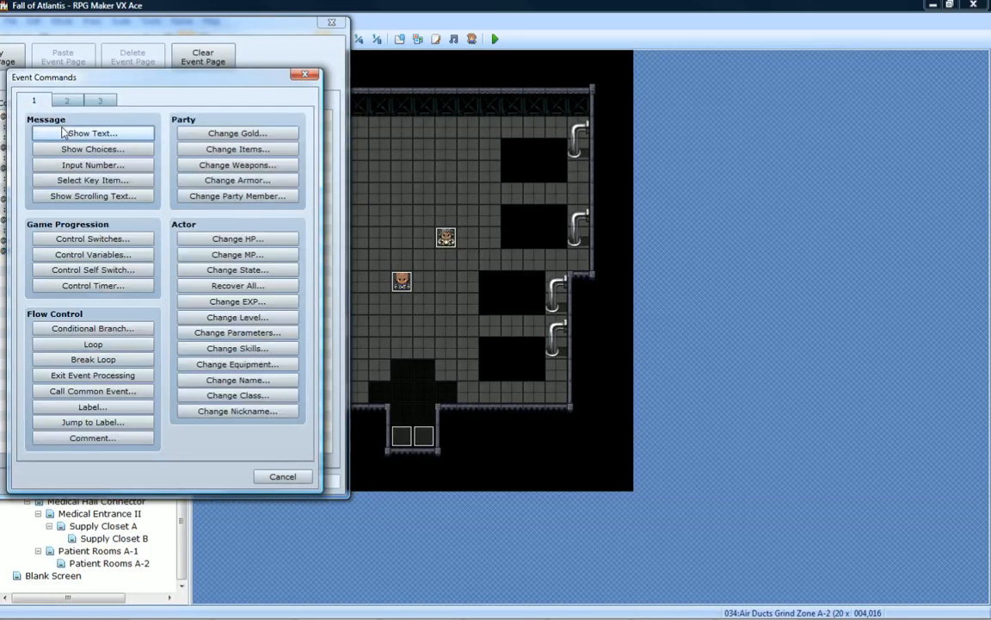
click(62, 133)
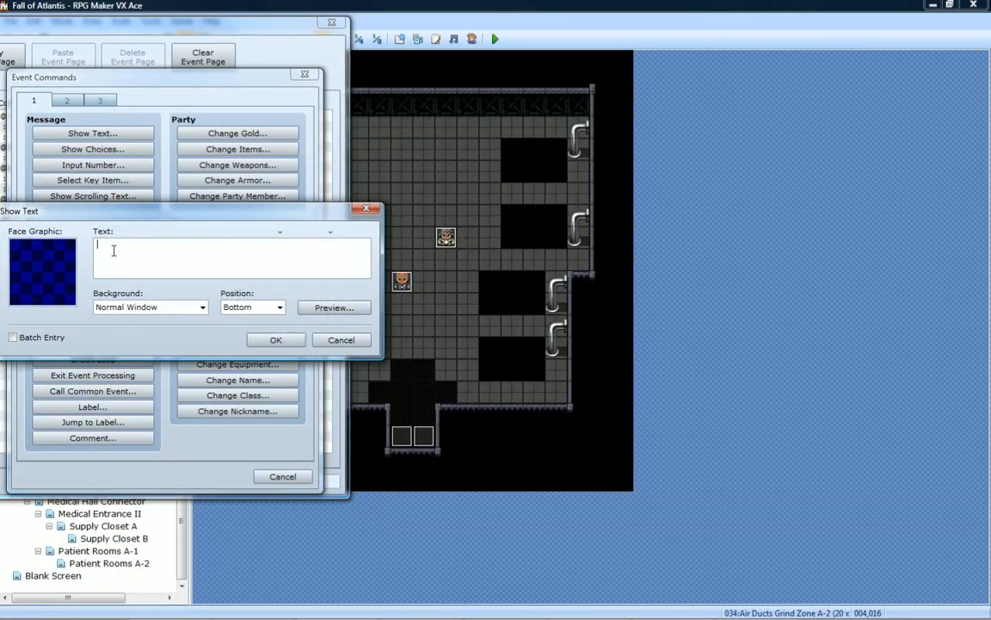
double_click(56, 252)
click(70, 212)
click(91, 202)
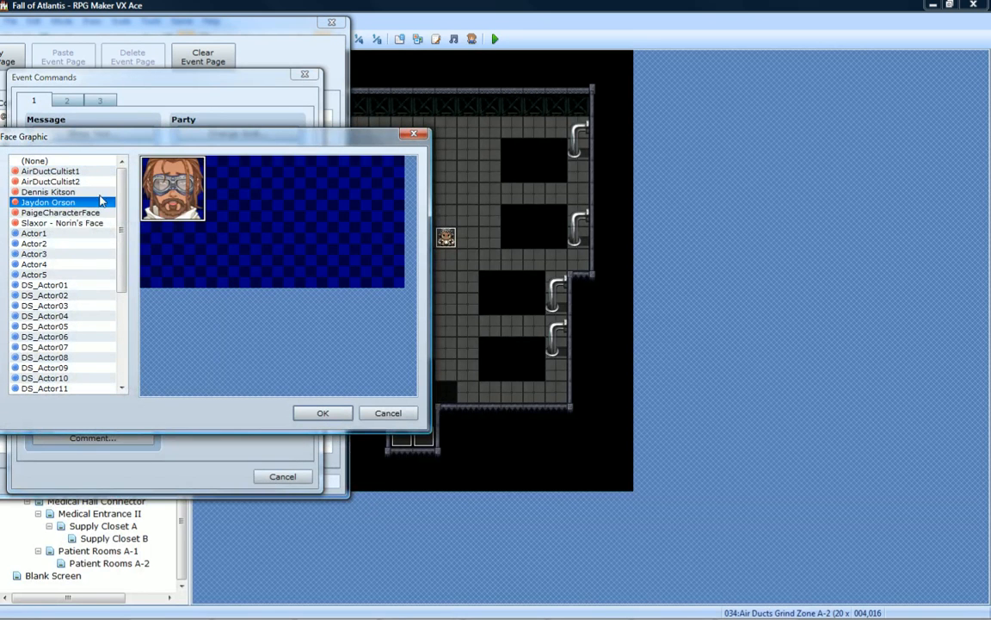
click(56, 223)
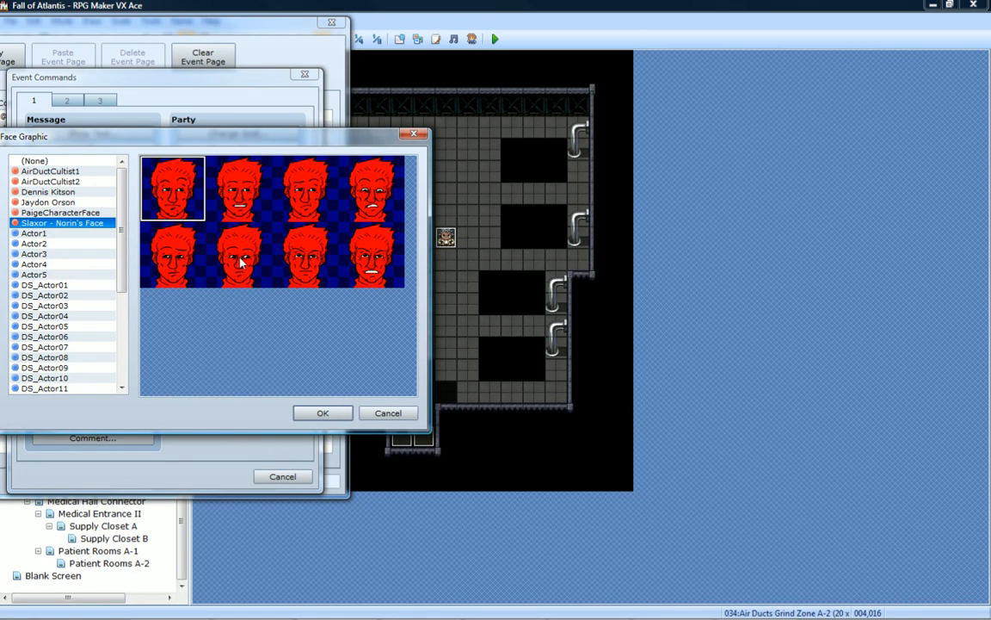
click(388, 413)
click(338, 339)
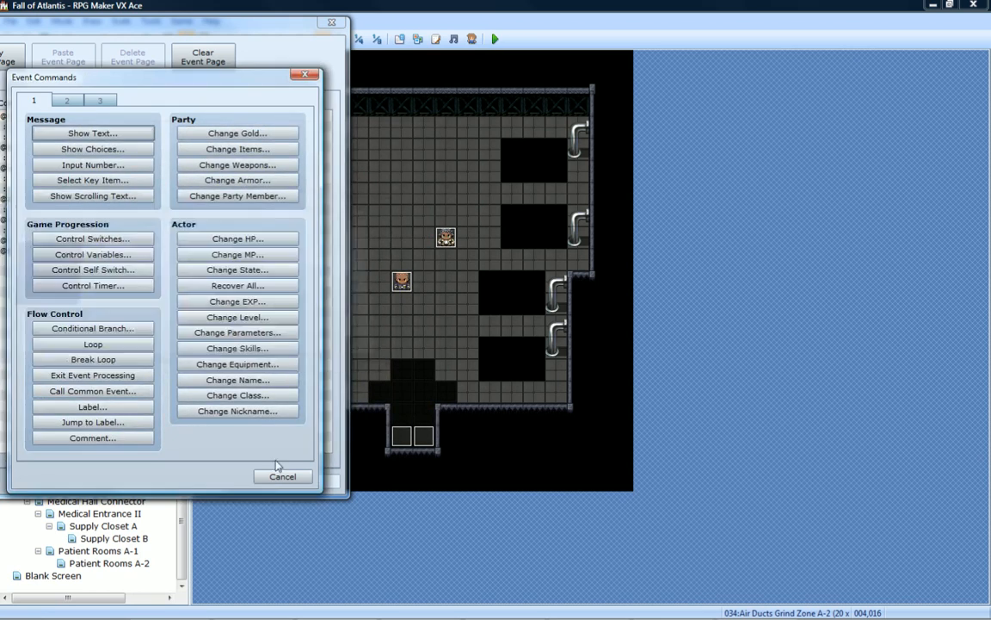
click(280, 476)
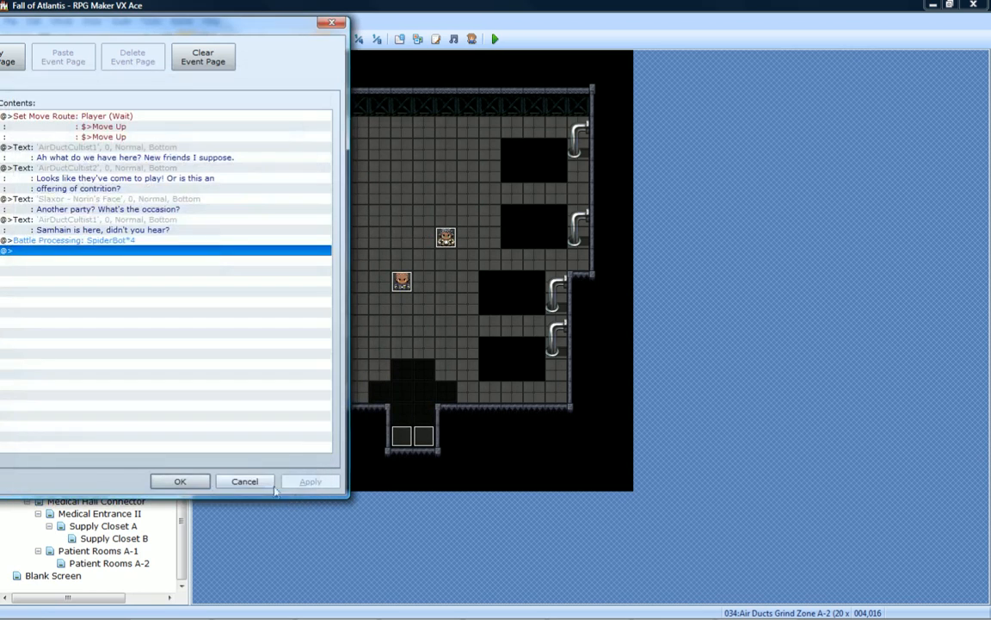
Close the cutscene event and create a new event on the floor above the cultists, using the red Santa sprite from the Damage4 graphic.
click(191, 481)
double_click(414, 150)
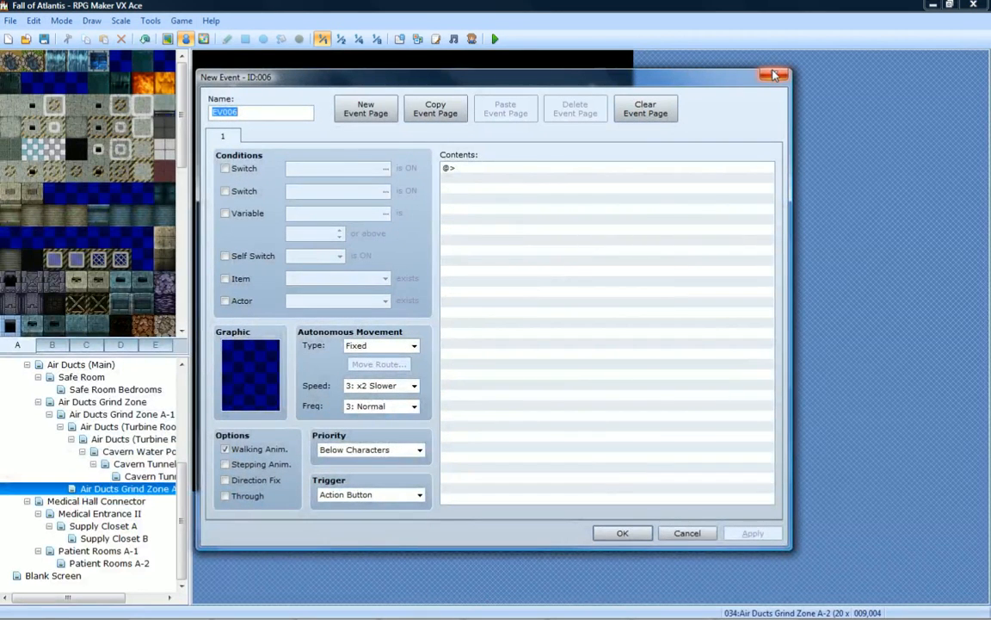
double_click(243, 379)
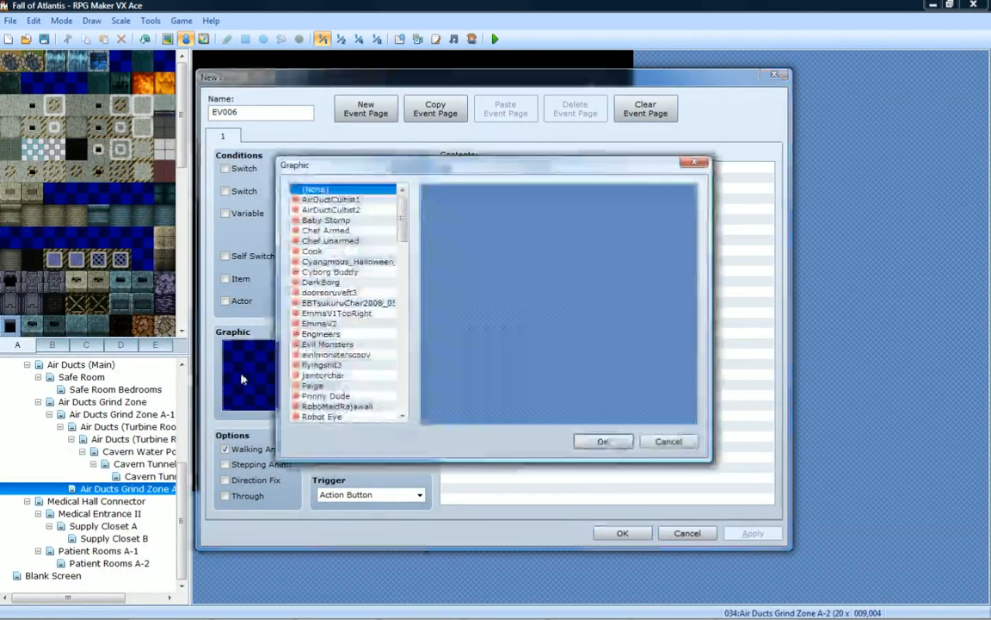
drag(403, 196, 403, 282)
click(341, 284)
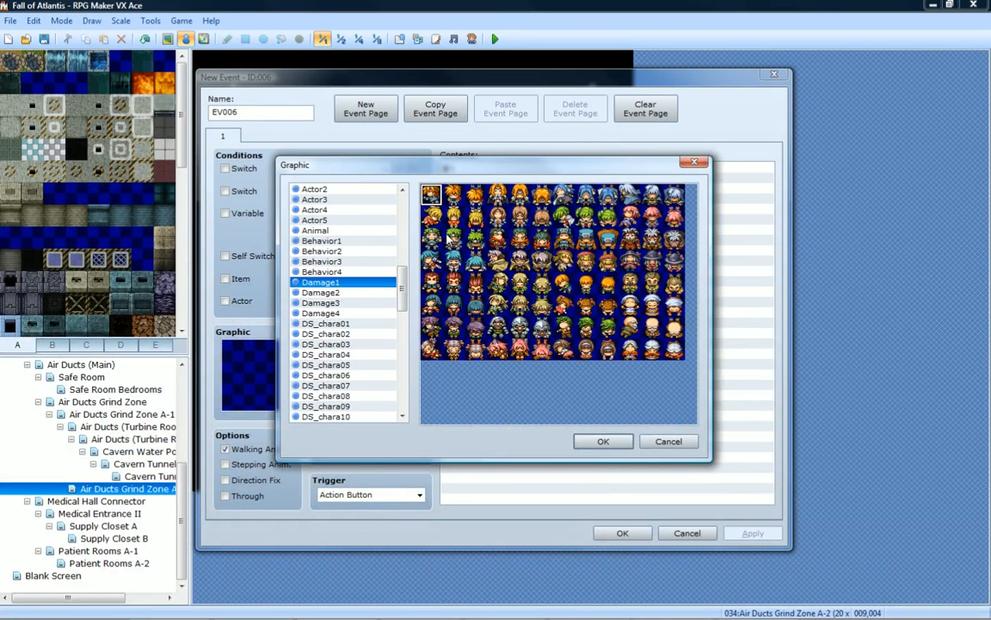
click(346, 292)
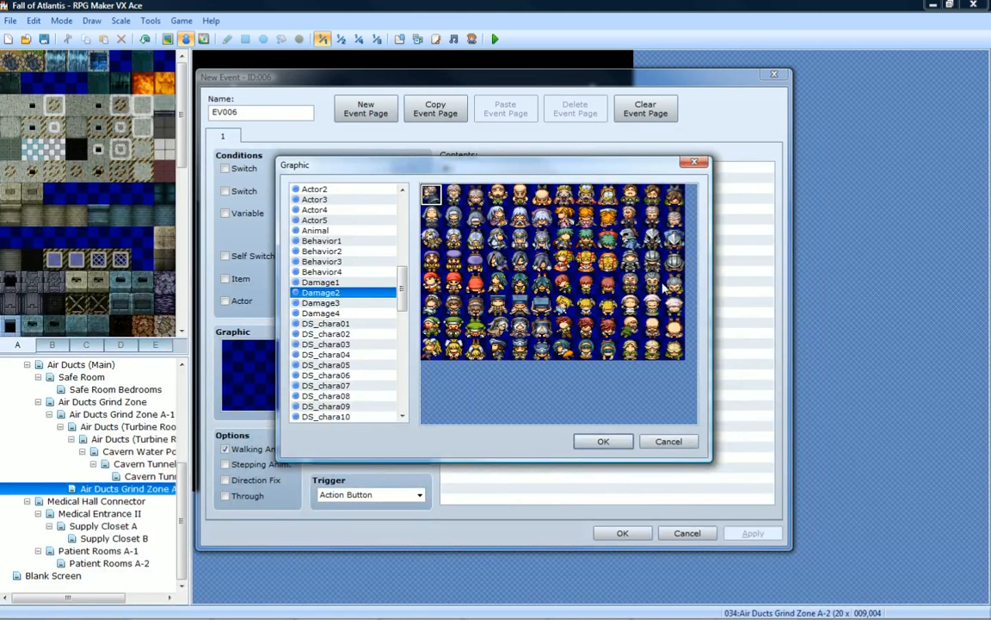
click(354, 303)
click(358, 315)
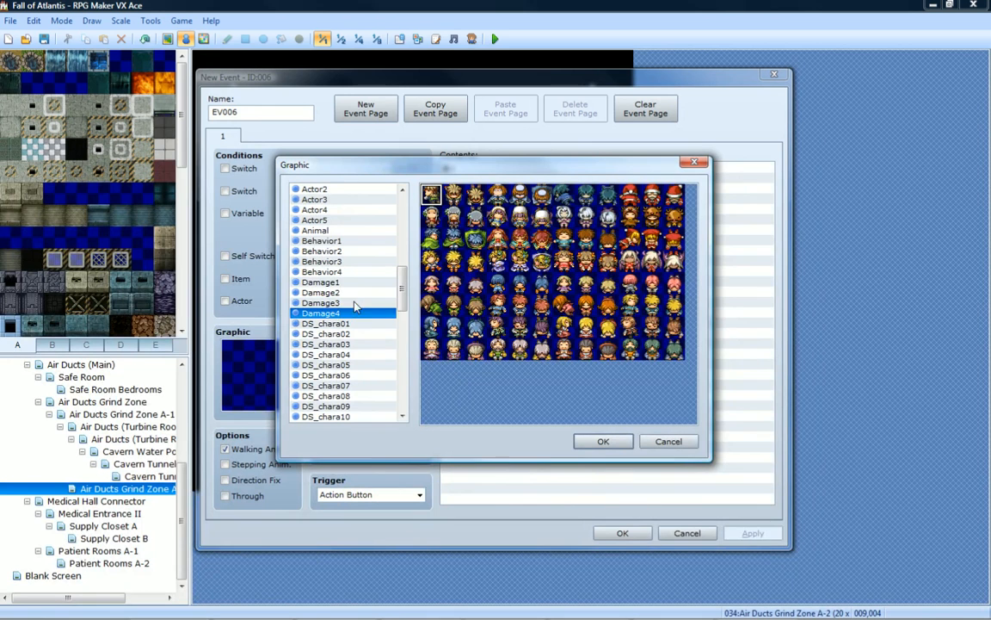
double_click(638, 198)
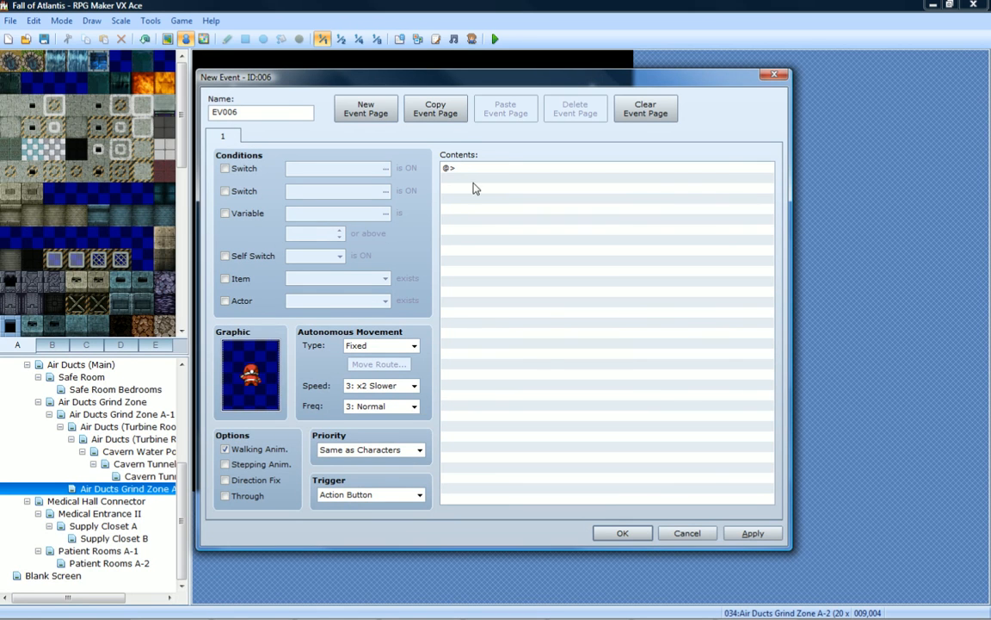
Name the new event "Santa" and save it to the map.
double_click(250, 112)
text(Santa)
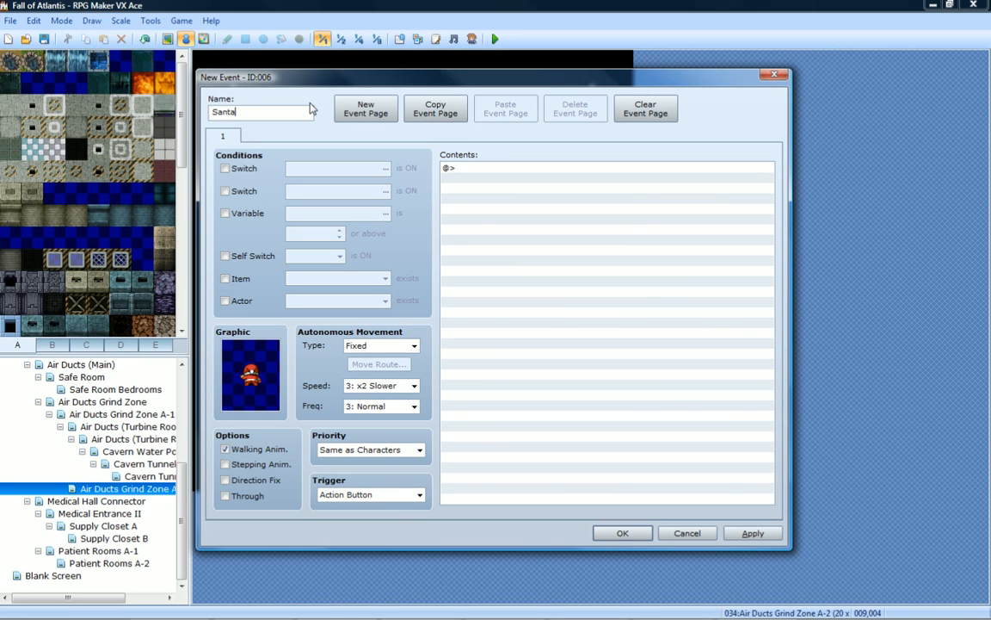
click(754, 534)
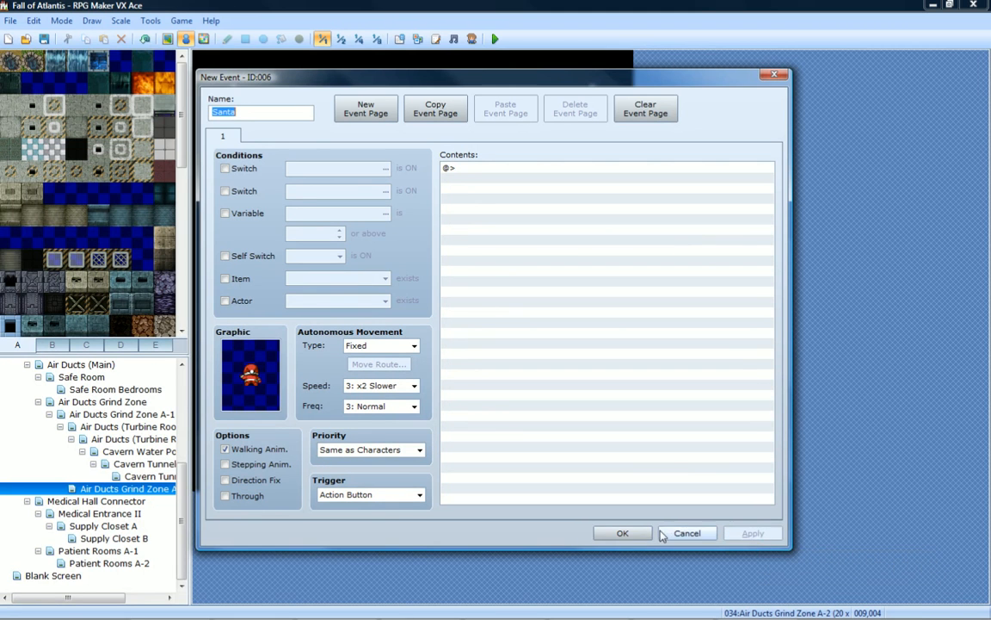
click(615, 533)
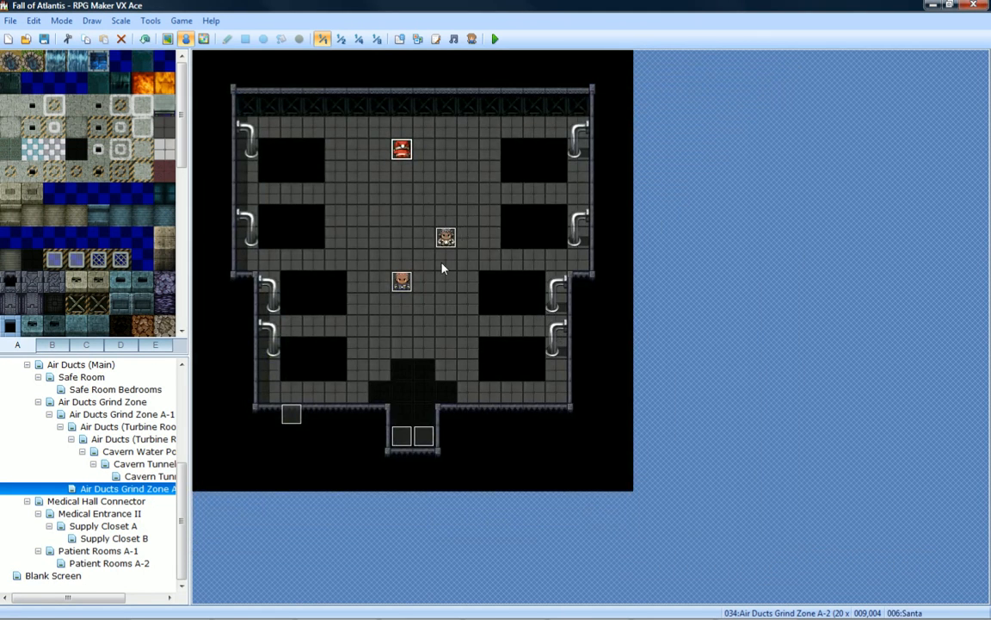
Reopen the AirDuctsCultist1 event and start a message after the battle command using the second face of Slaxor - Norin's Face.
double_click(290, 413)
drag(630, 81, 410, 68)
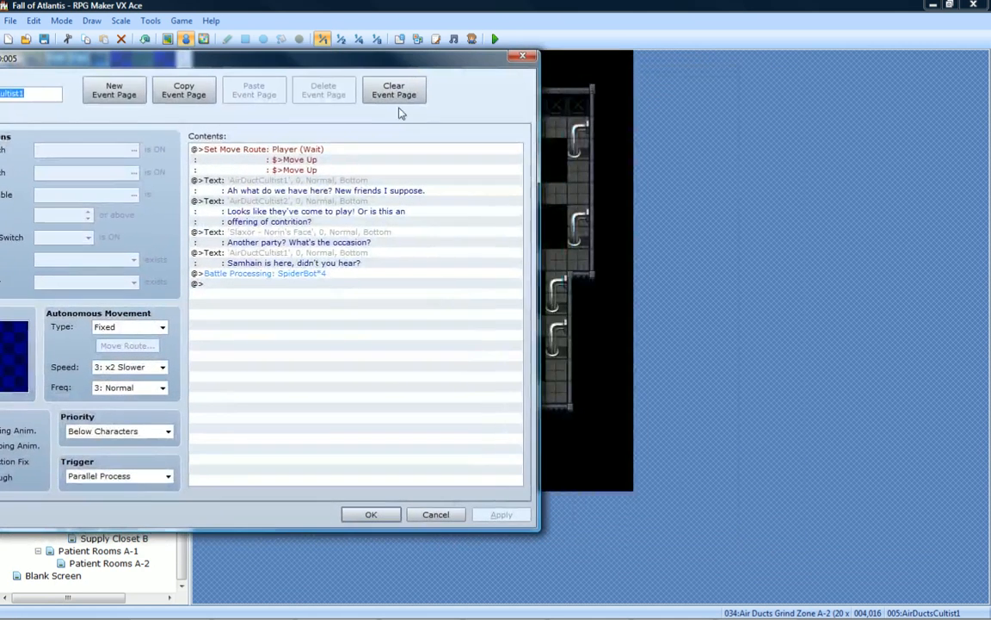
click(302, 274)
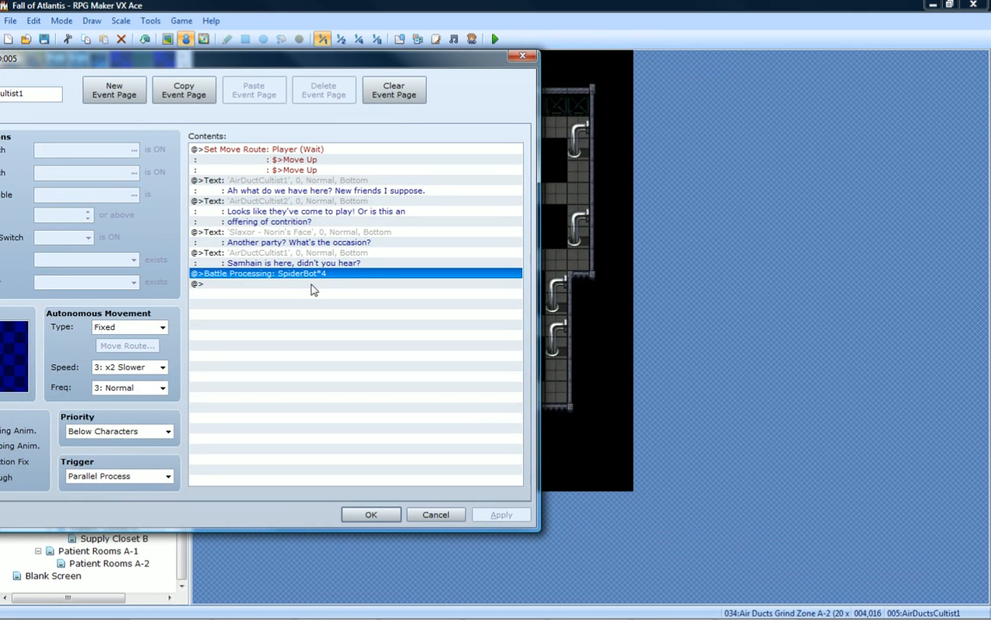
double_click(313, 285)
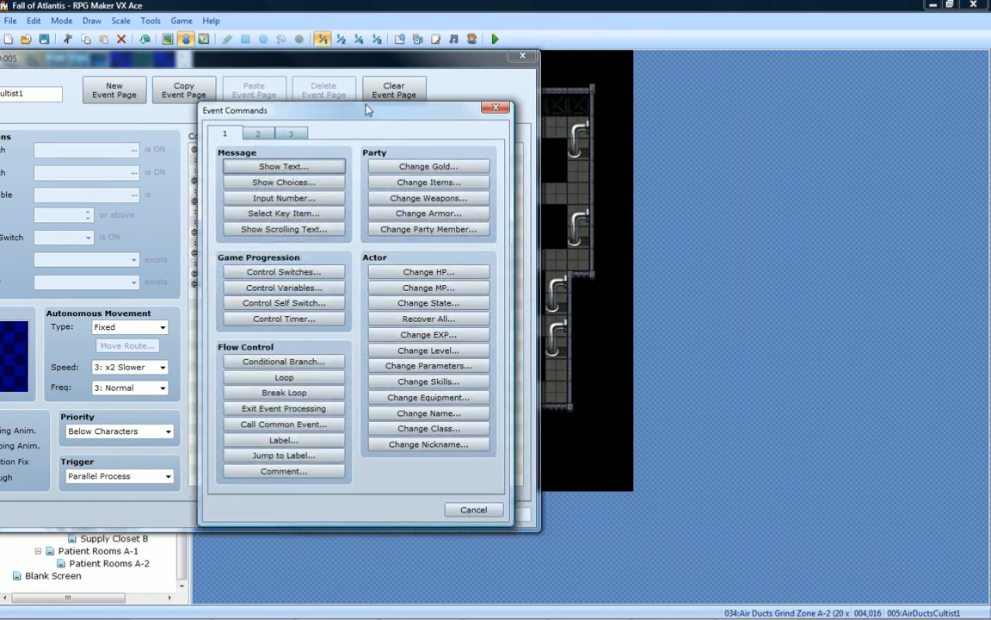
click(496, 106)
drag(489, 65, 289, 64)
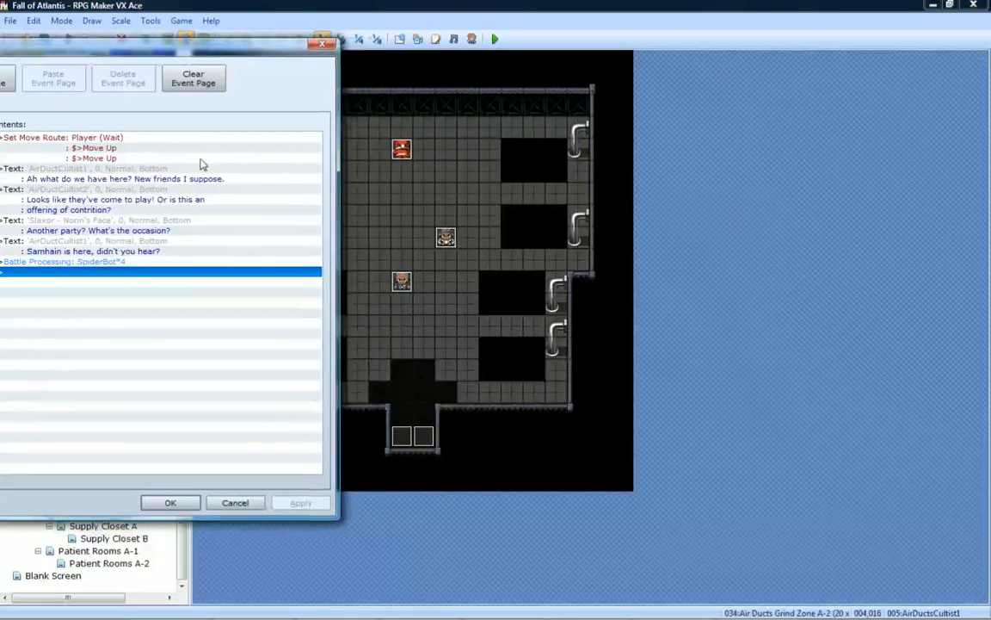
double_click(146, 274)
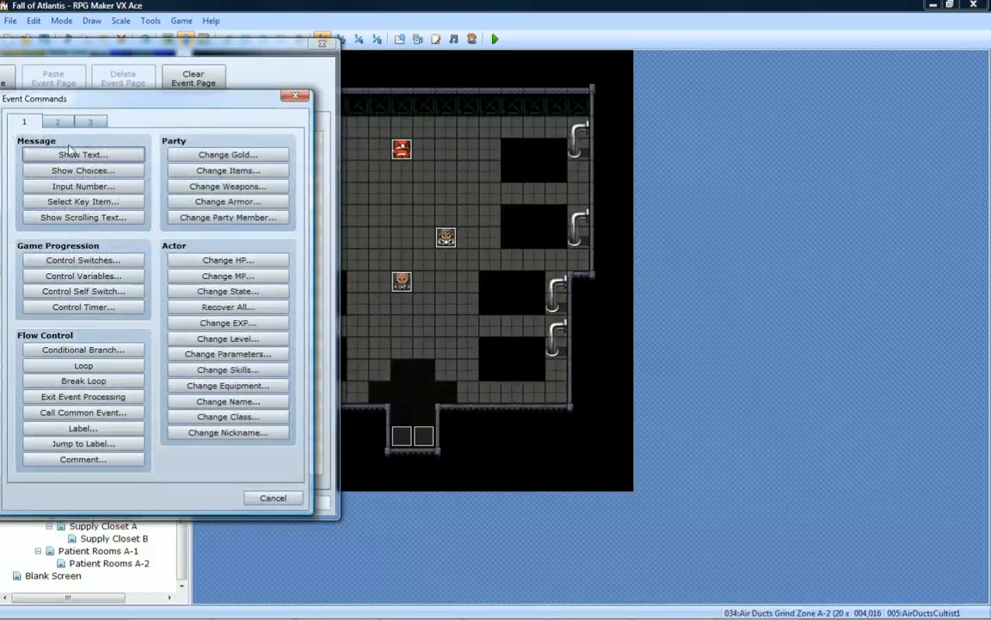
click(83, 154)
drag(177, 233, 791, 159)
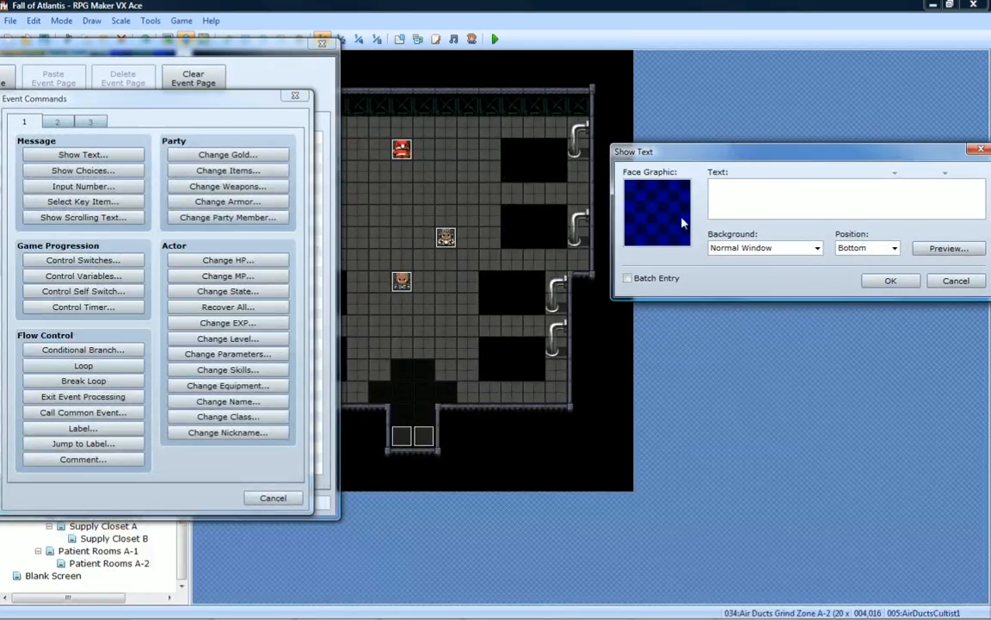
click(653, 213)
click(633, 163)
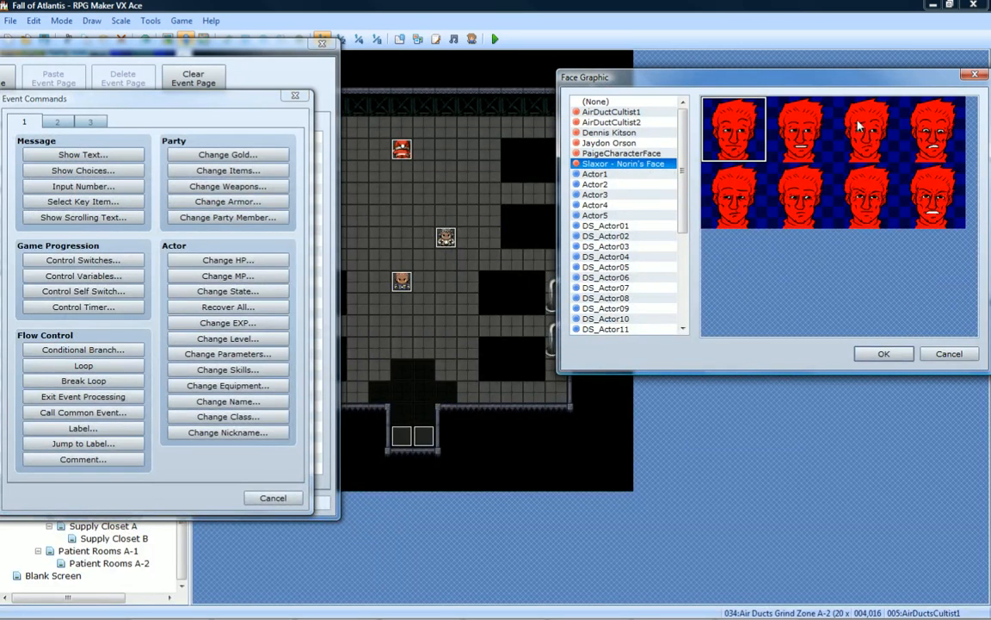
double_click(800, 131)
Enter "Santa is that you?" as the message text and add it to the event.
text(Santa is that?)
key(BackSpace)
text(you?)
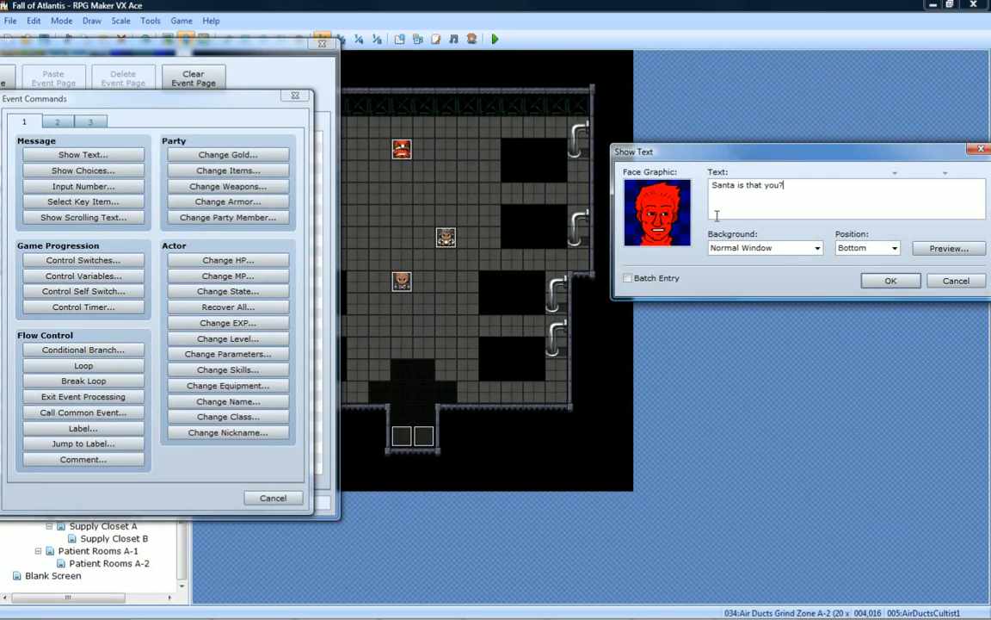
click(891, 280)
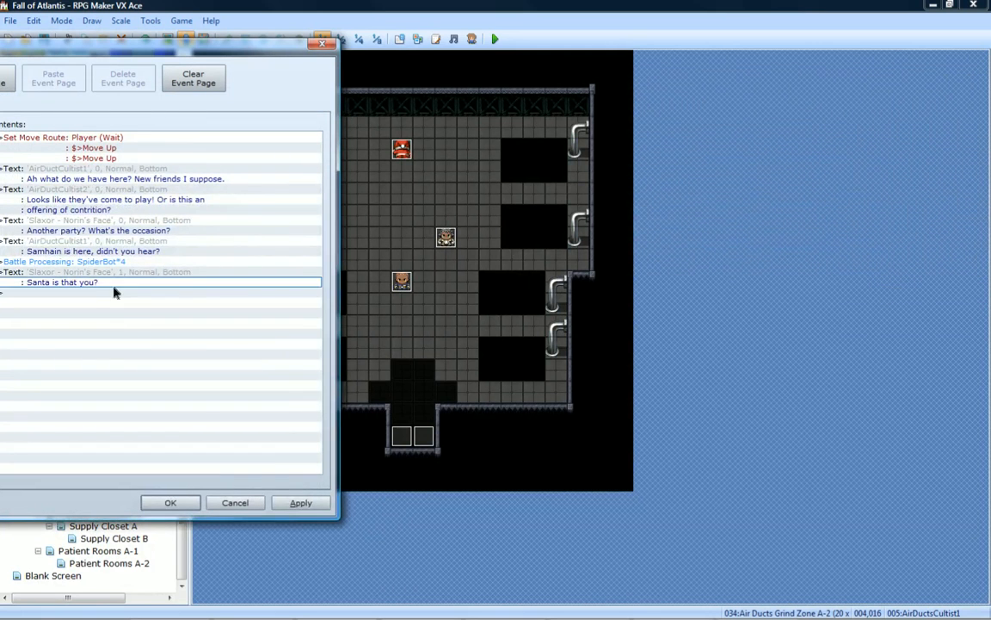
Start another message after the Santa question and open its face graphic choices at the built-in sets.
double_click(111, 292)
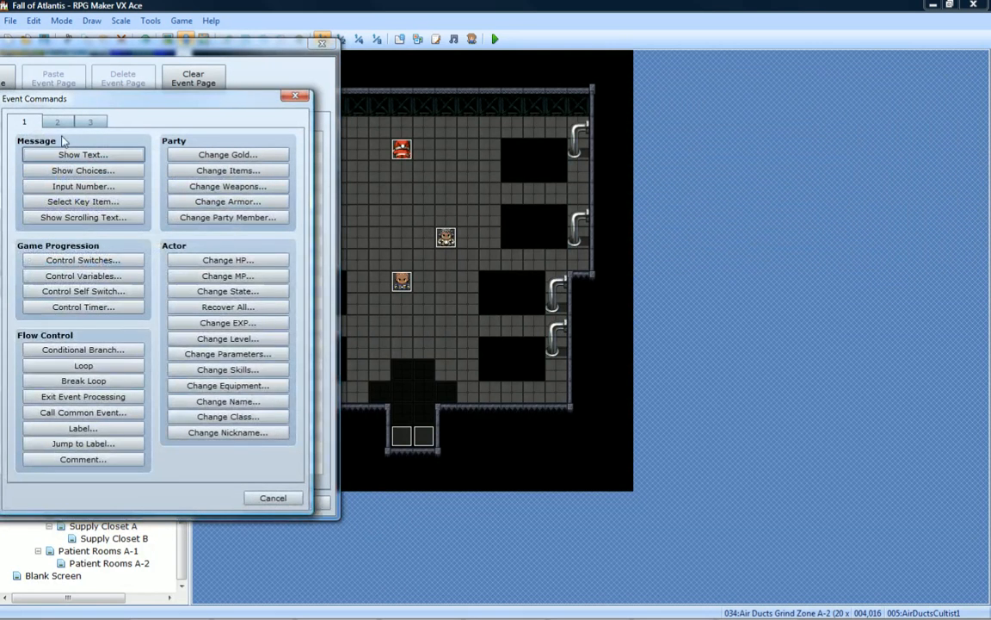
click(87, 156)
drag(99, 231, 759, 97)
double_click(689, 145)
click(583, 144)
click(589, 133)
click(590, 123)
drag(683, 85, 684, 189)
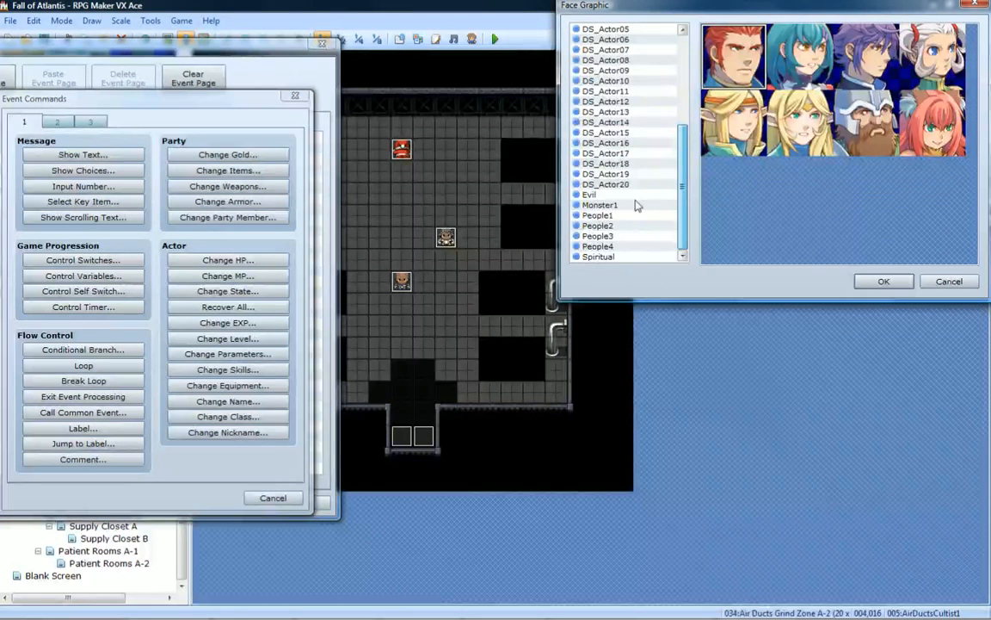
Examine the People, Spiritual, Monster1 and Evil face sets for a face that suits Santa.
click(608, 216)
click(614, 226)
click(619, 237)
click(620, 246)
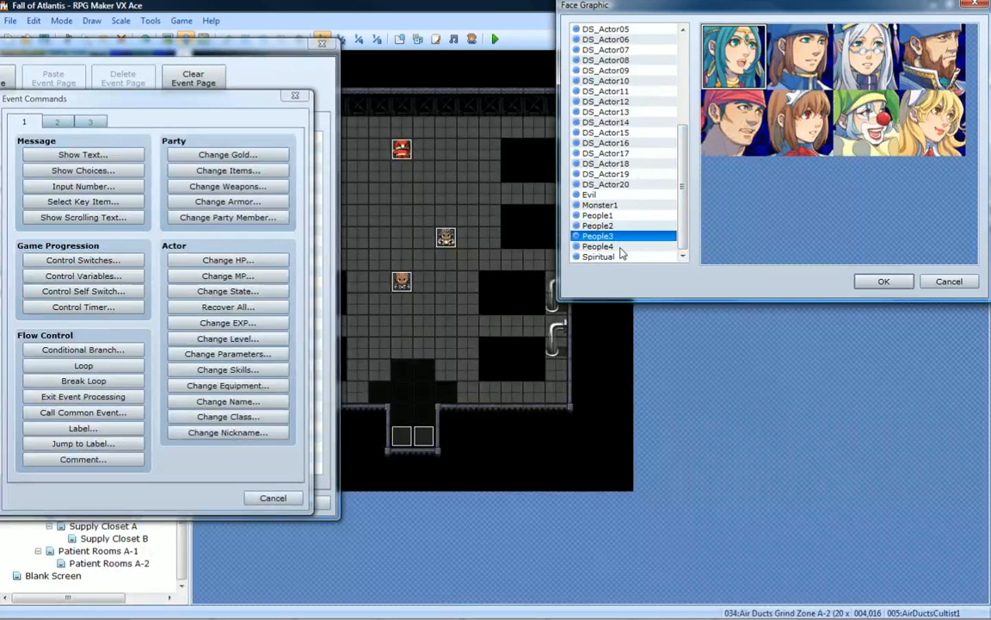
click(617, 257)
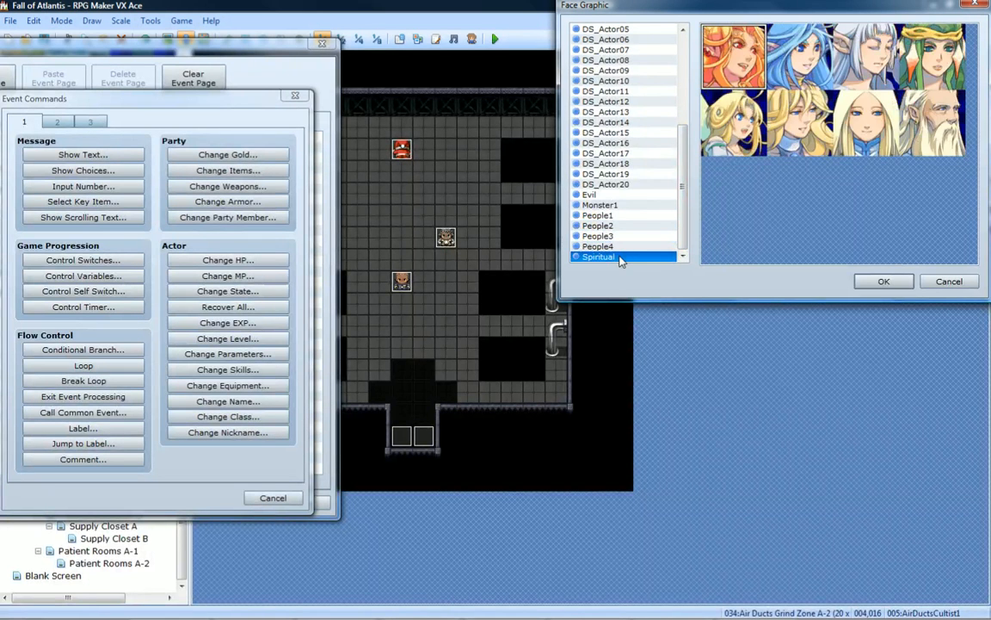
click(615, 247)
click(613, 237)
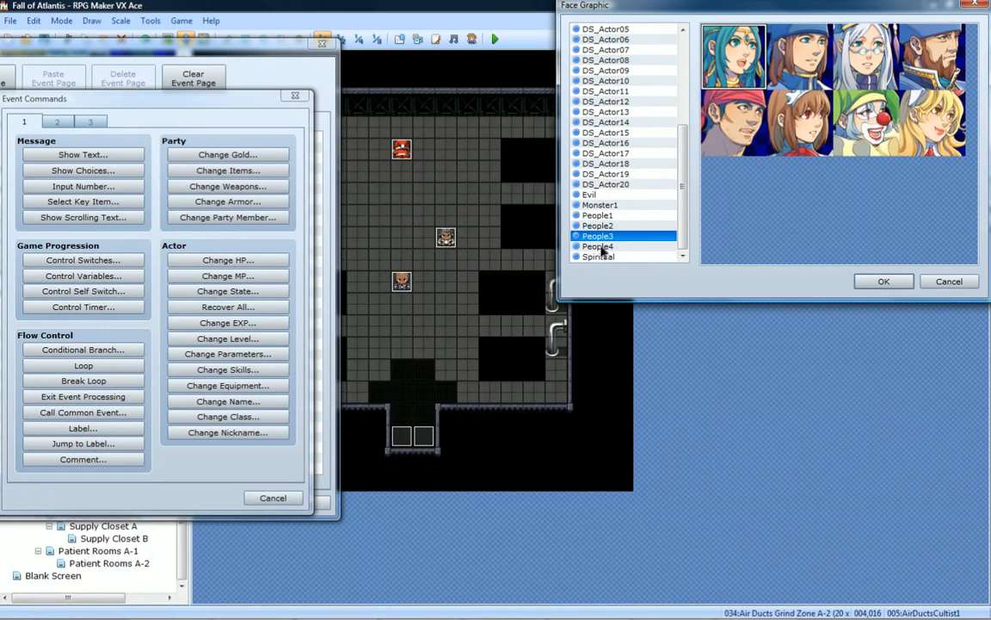
click(599, 205)
click(607, 195)
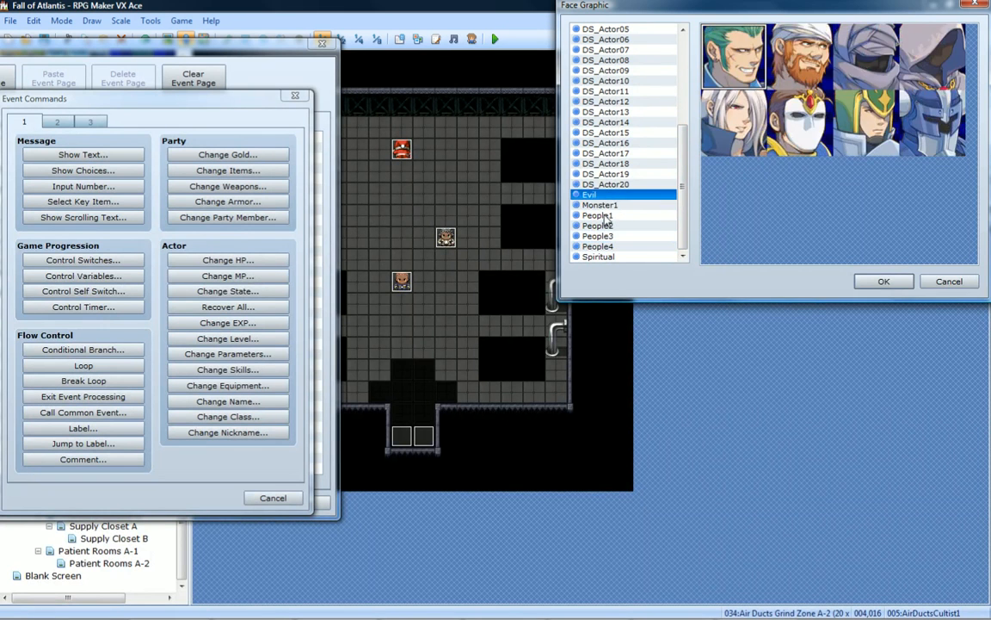
click(603, 215)
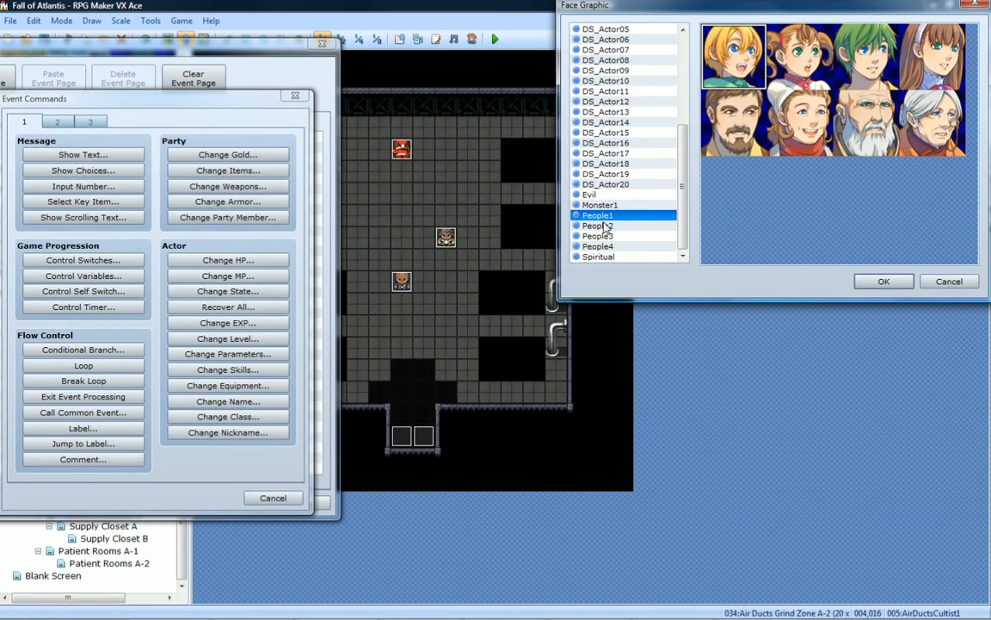
click(606, 236)
click(605, 227)
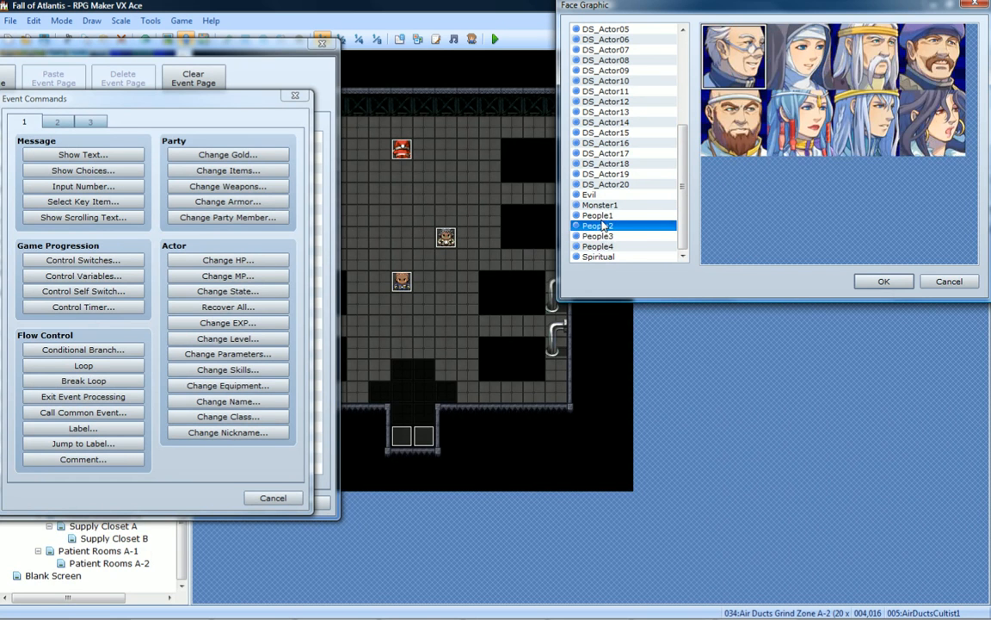
Give the message the bald, white-bearded old man's face from the People1 set.
click(604, 217)
double_click(861, 134)
click(822, 131)
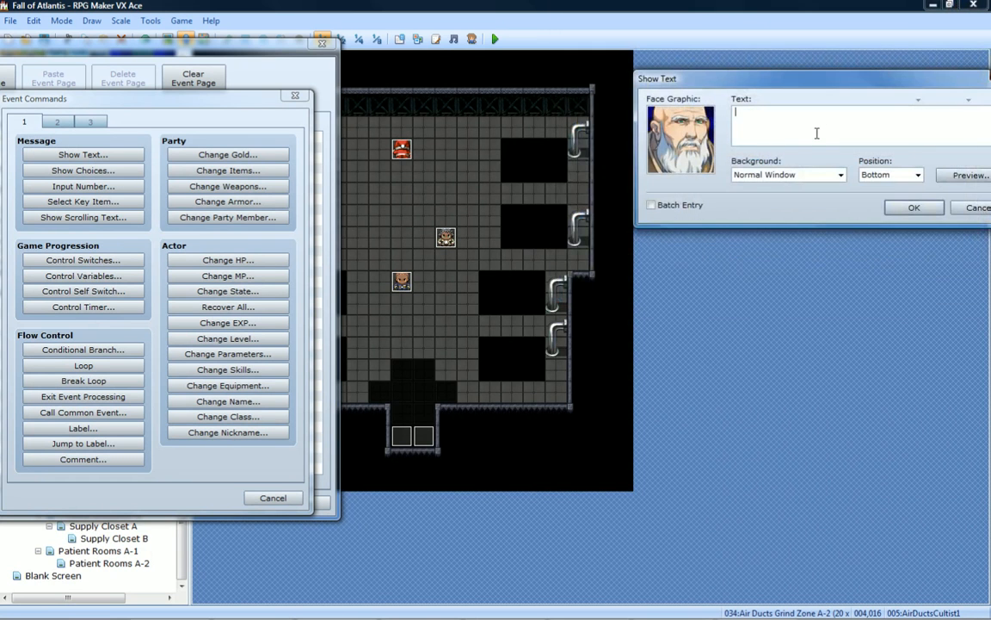
Add the message "Ho ho ho! You've all been good little boys and girls! You'll find new presents in the safe room when you get back. Enjoy!".
text(Ho ho ho! You've all been good little bo)
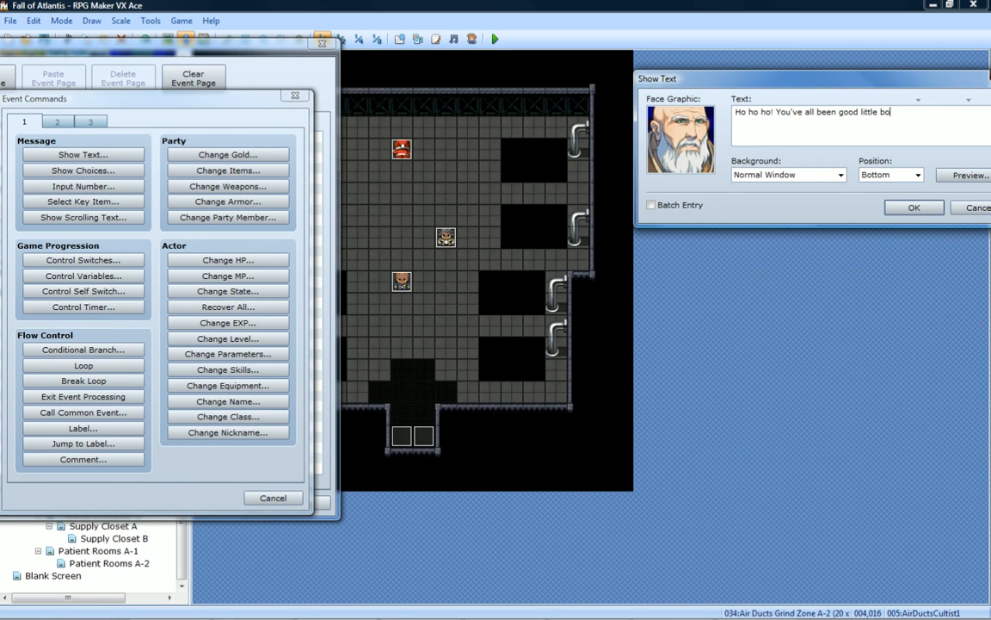
text(ys and girls!)
key(Return)
text(You'll find new presents in the safe room when you get back)
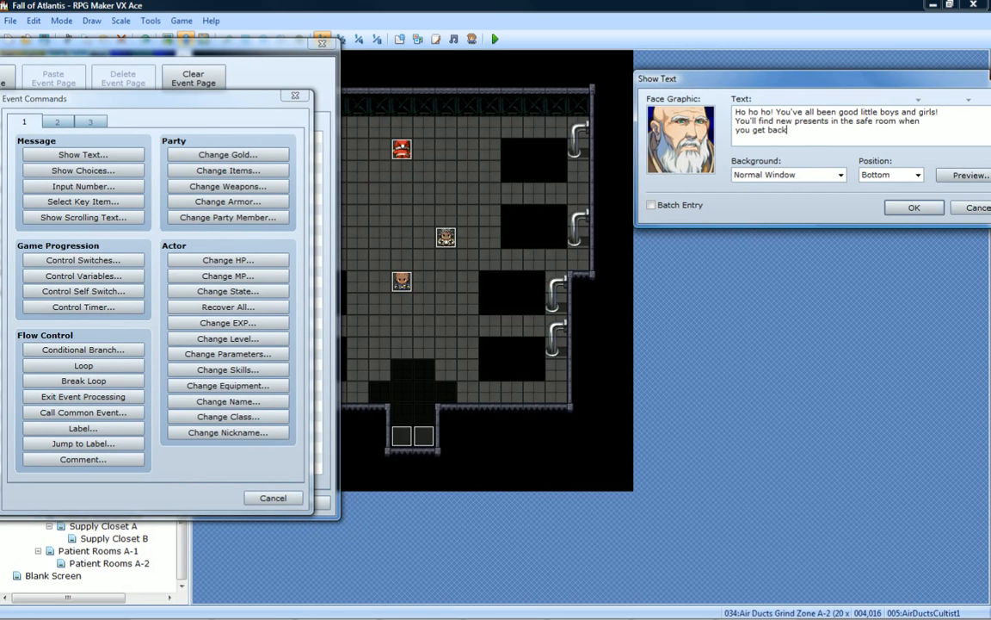
text(. Enjoy!)
click(914, 207)
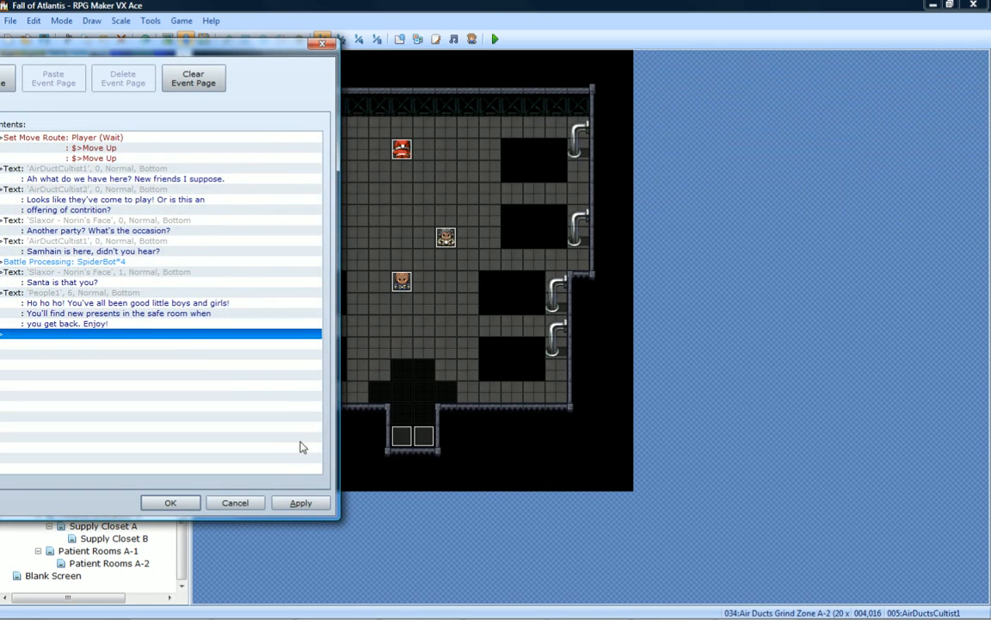
Create a Set Move Route command for 006:Santa after the last message, with four Move Left steps.
double_click(186, 334)
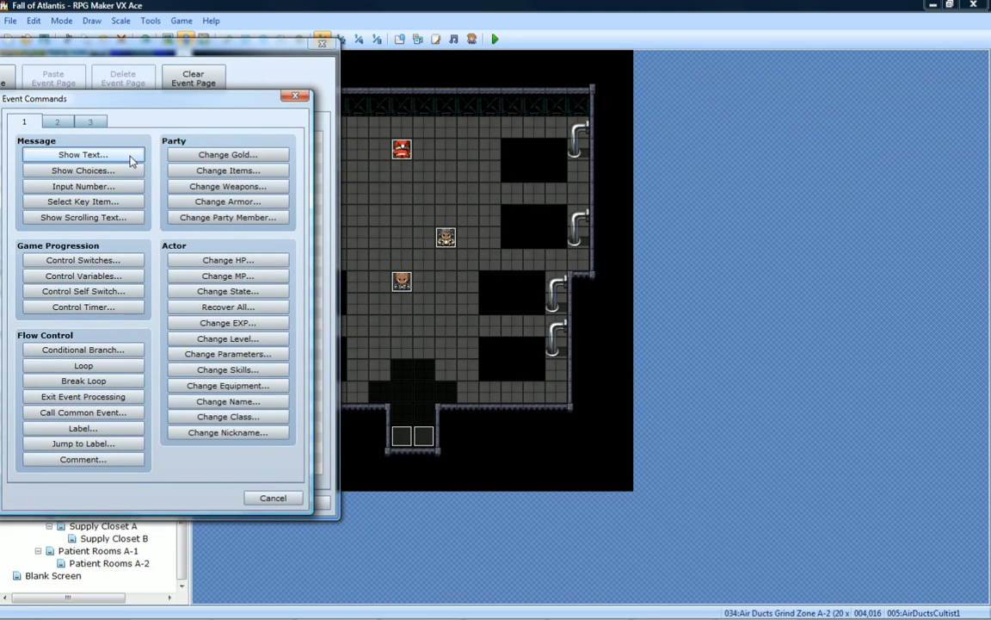
drag(159, 104, 807, 76)
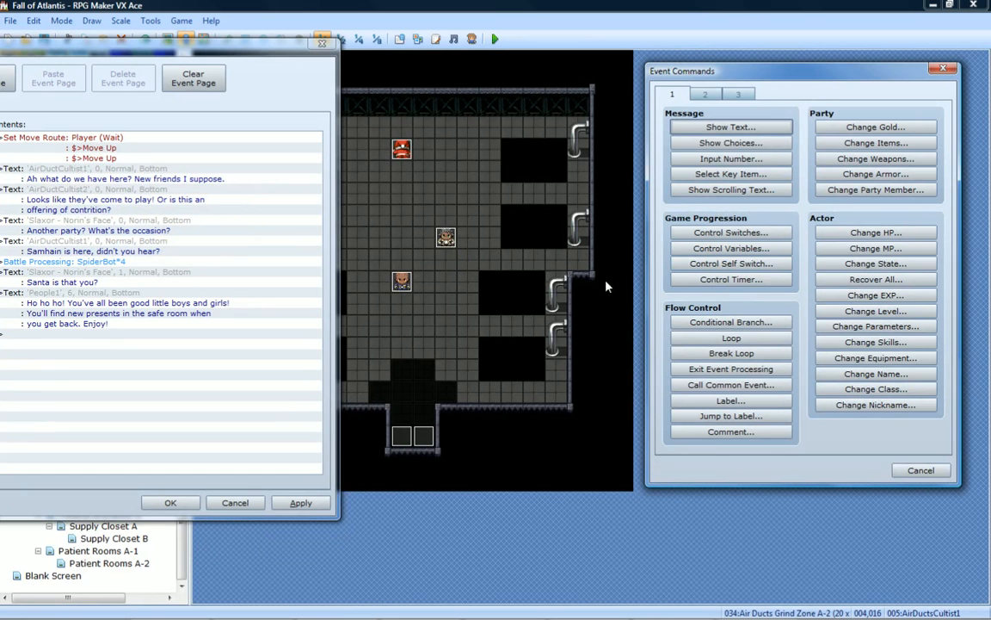
click(708, 94)
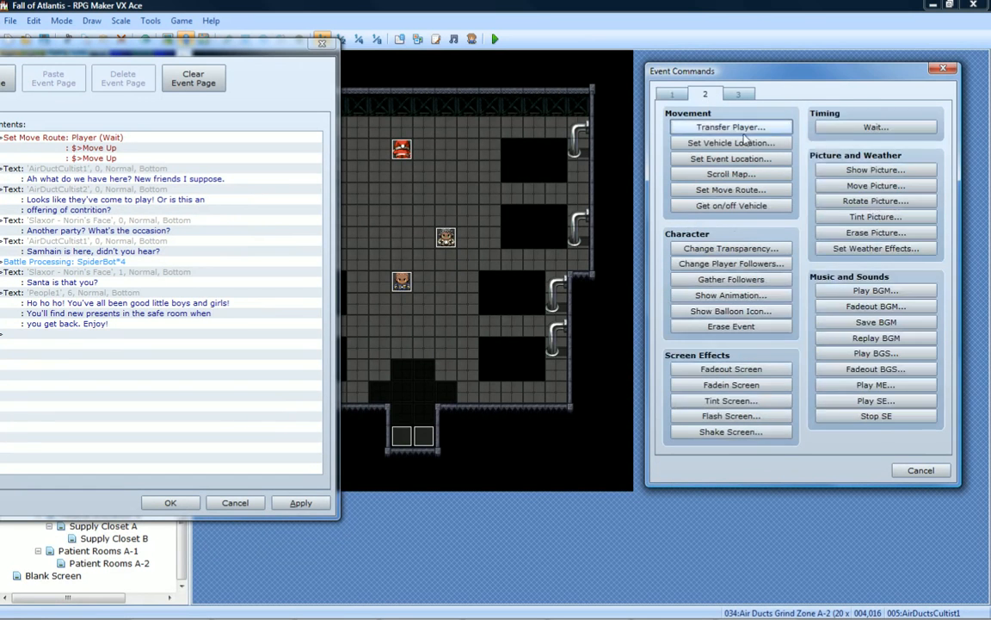
click(692, 190)
click(633, 104)
click(638, 194)
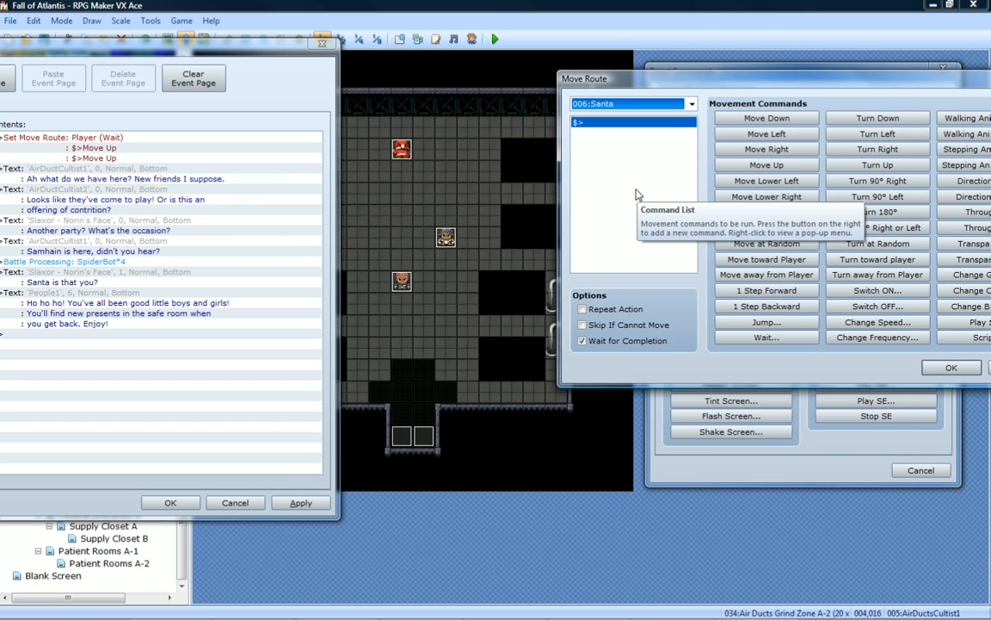
drag(647, 78, 683, 62)
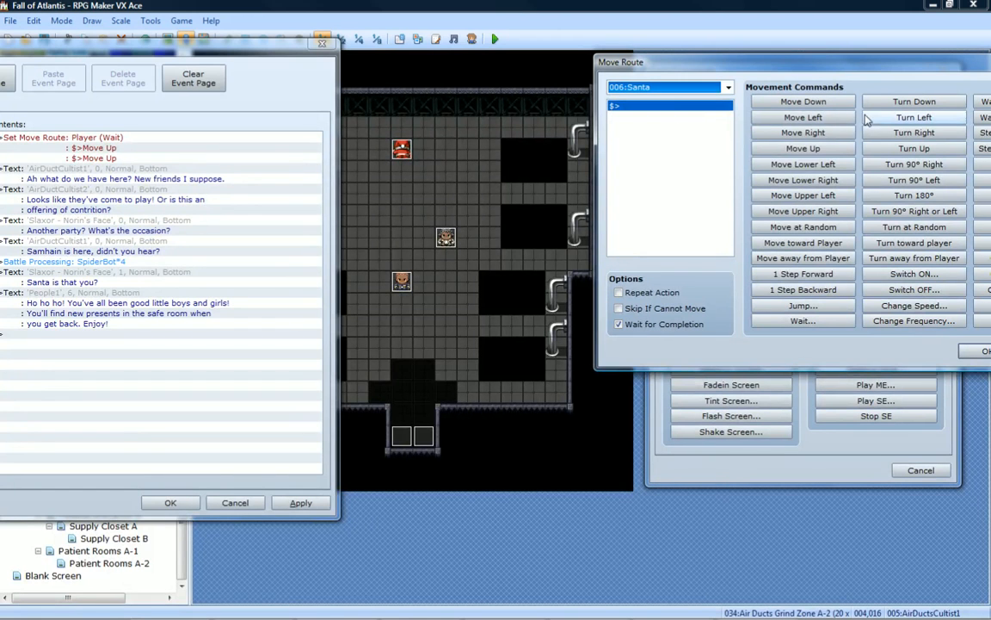
click(804, 119)
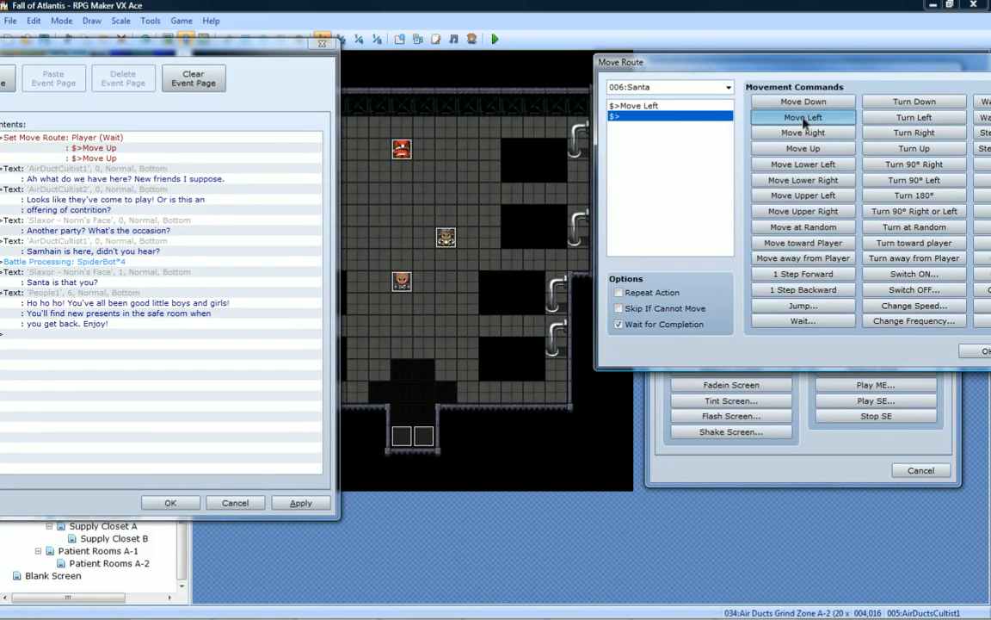
click(804, 119)
click(804, 119)
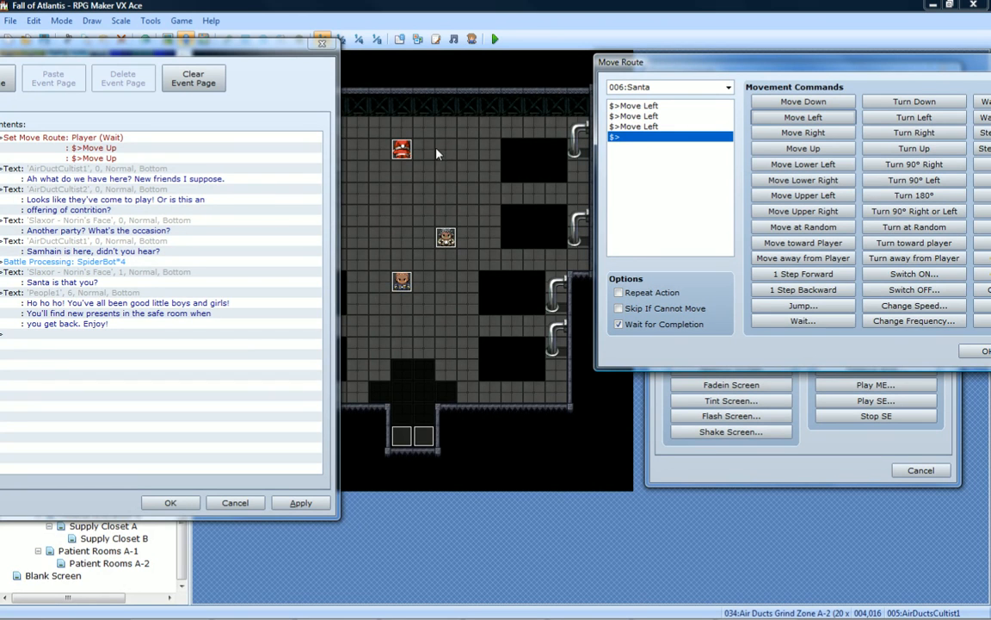
click(803, 118)
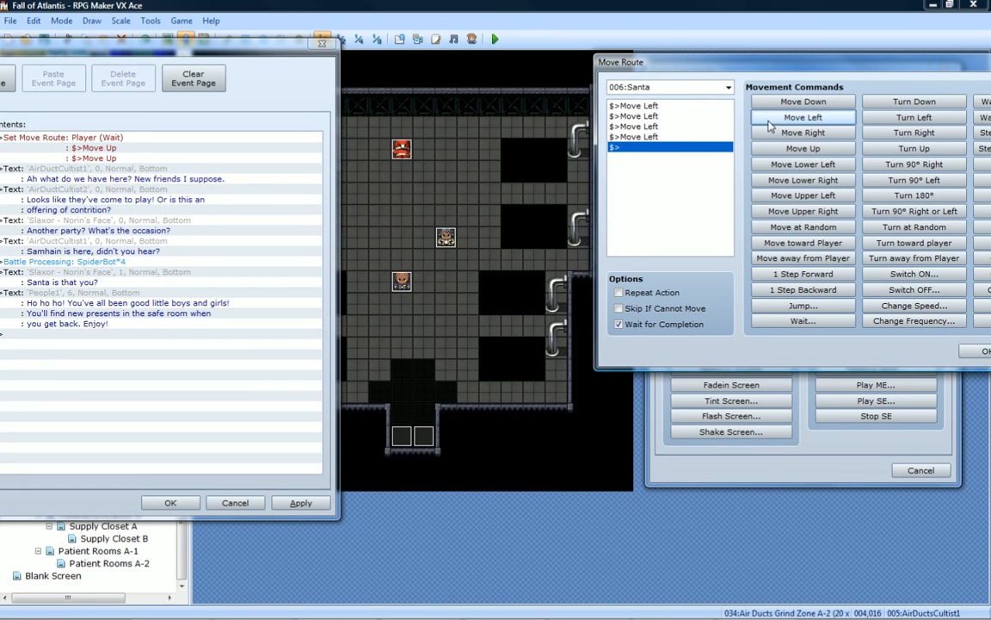
Append a Jump of +1,+0 and Transparent ON to Santa's move route and add the route to the event.
click(806, 305)
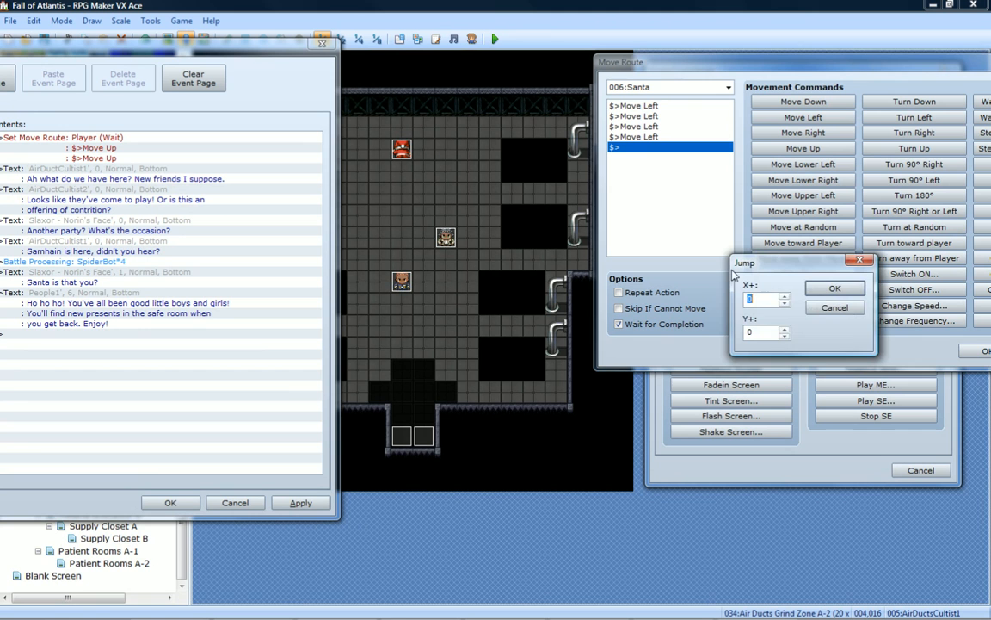
click(835, 288)
drag(808, 66, 648, 58)
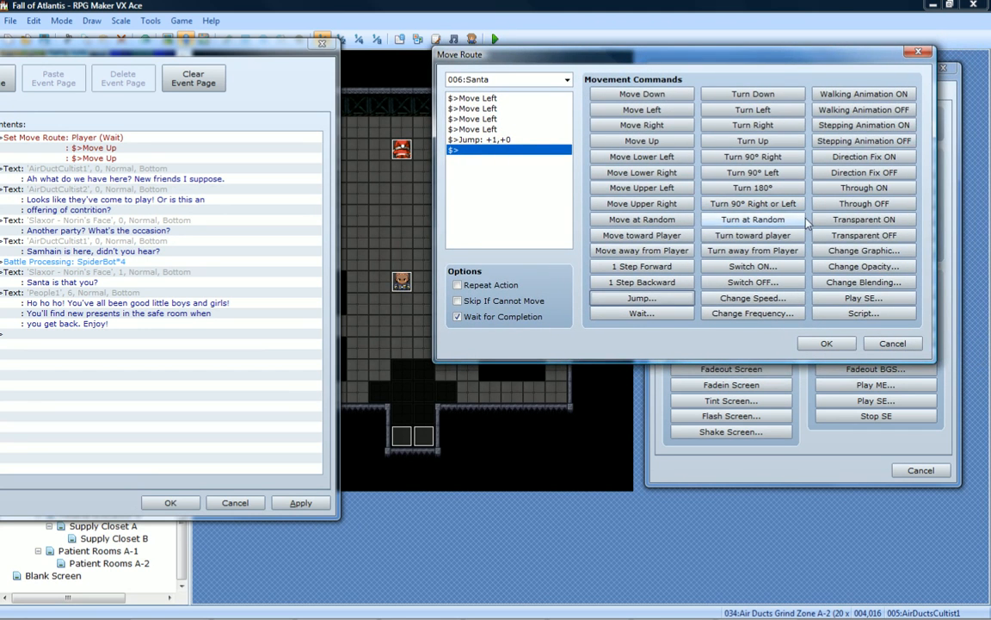
click(854, 220)
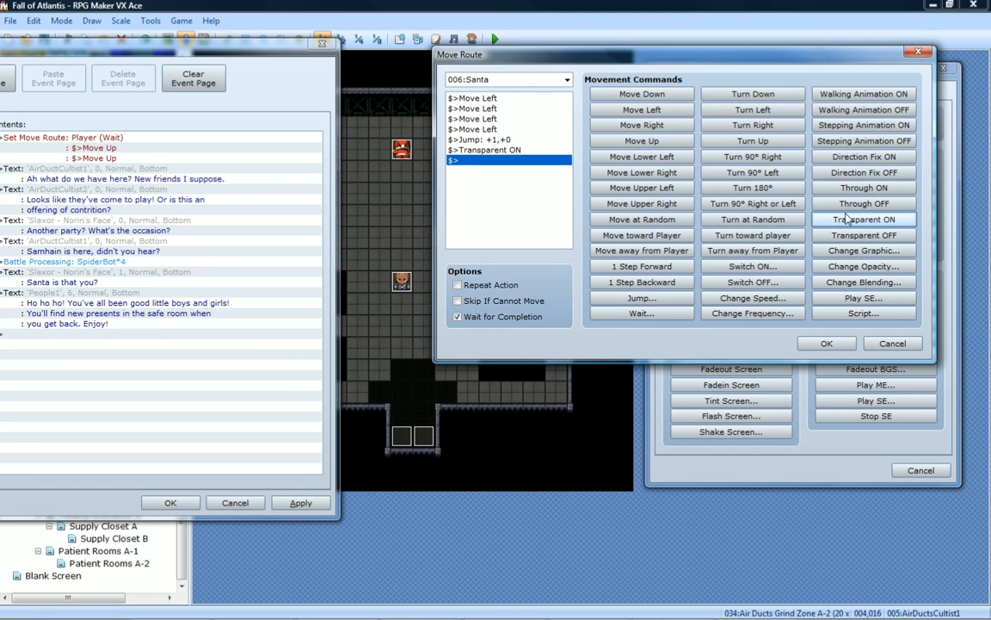
click(826, 345)
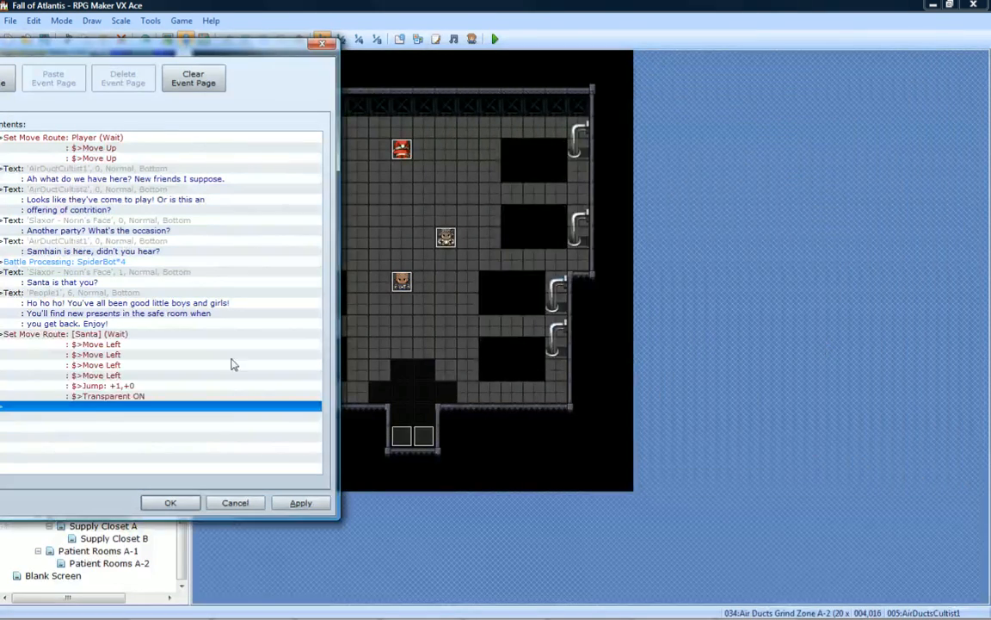
Review the AirDuctsCultist1 event's command list through Santa's move route and apply the event's changes.
drag(213, 53, 601, 76)
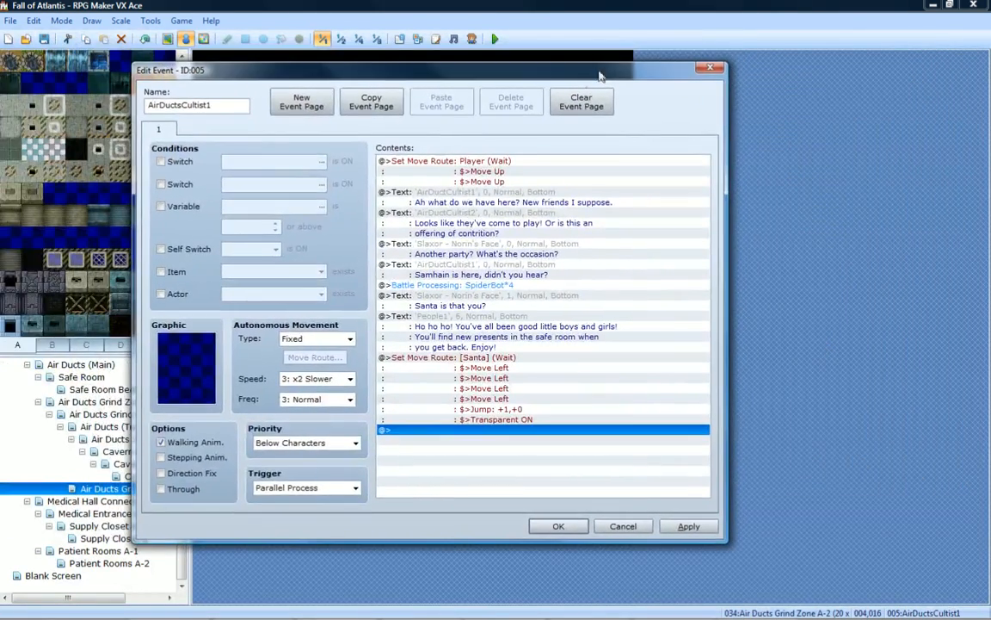
click(474, 170)
click(488, 364)
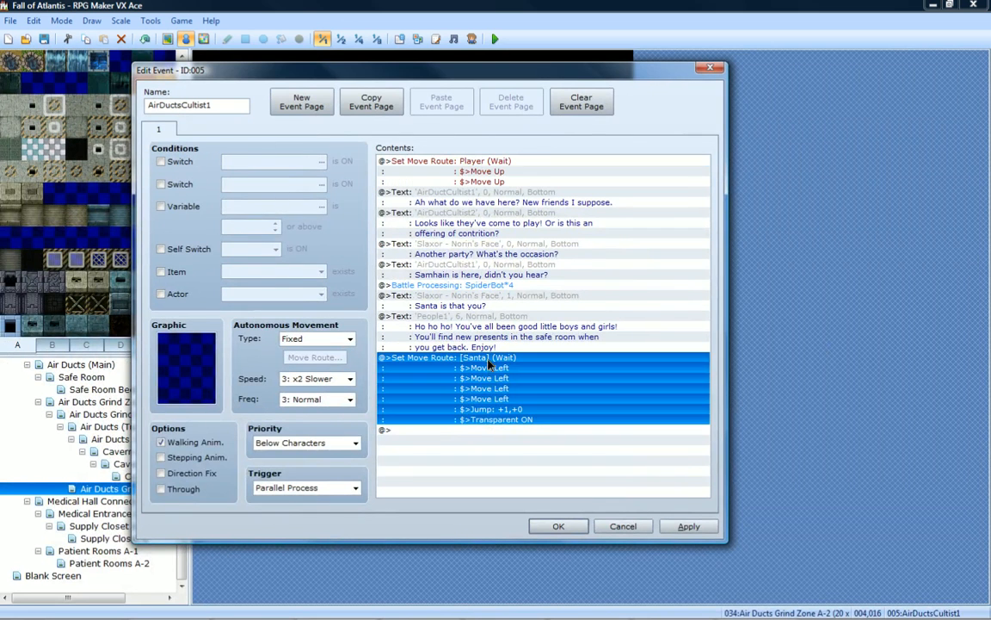
click(506, 432)
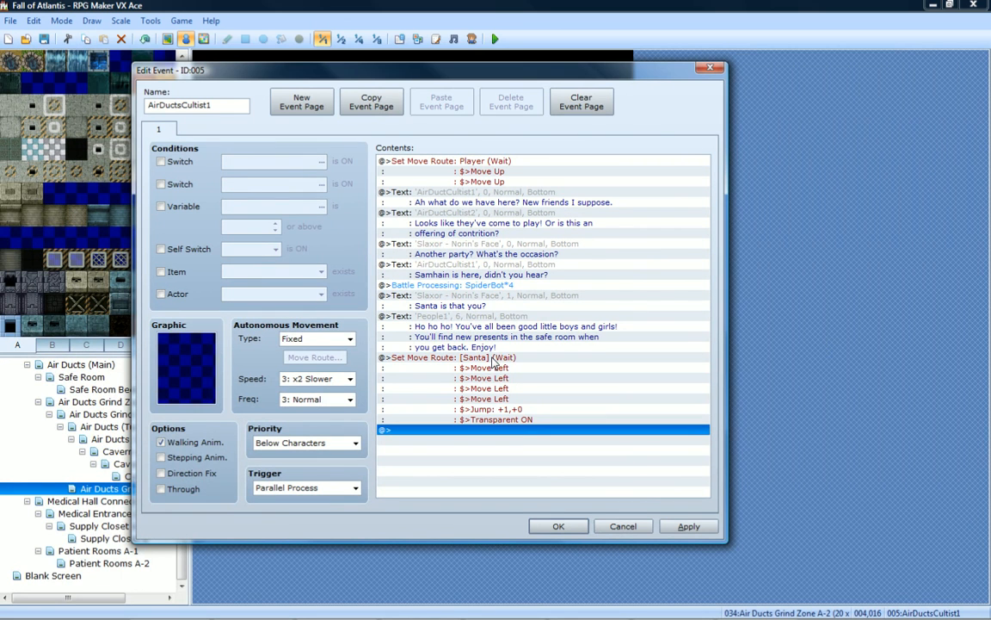
click(688, 526)
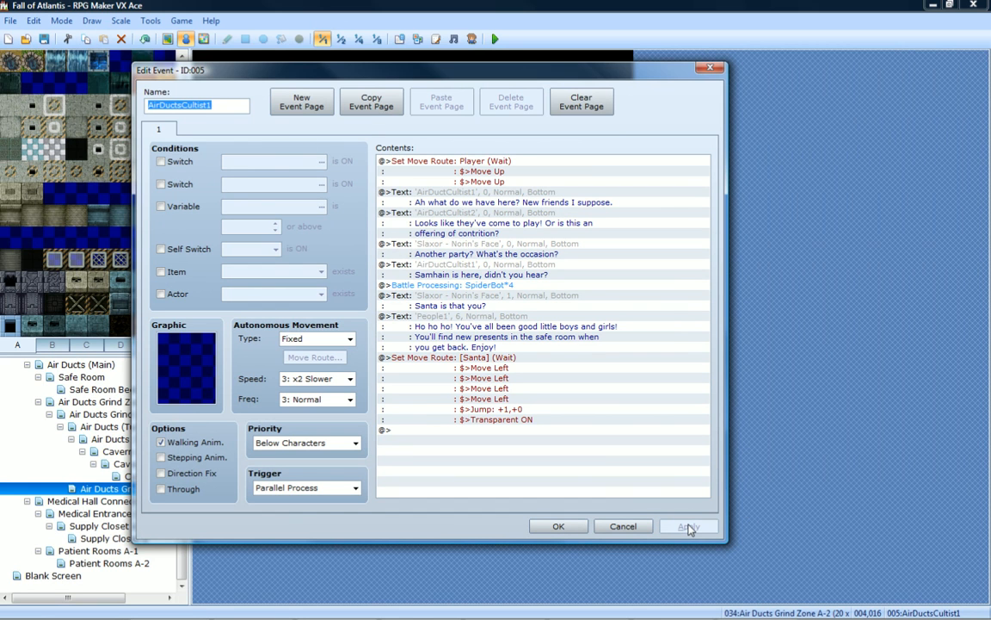
Append a Control Self Switch command that turns self switch A ON after Santa's move route.
double_click(472, 433)
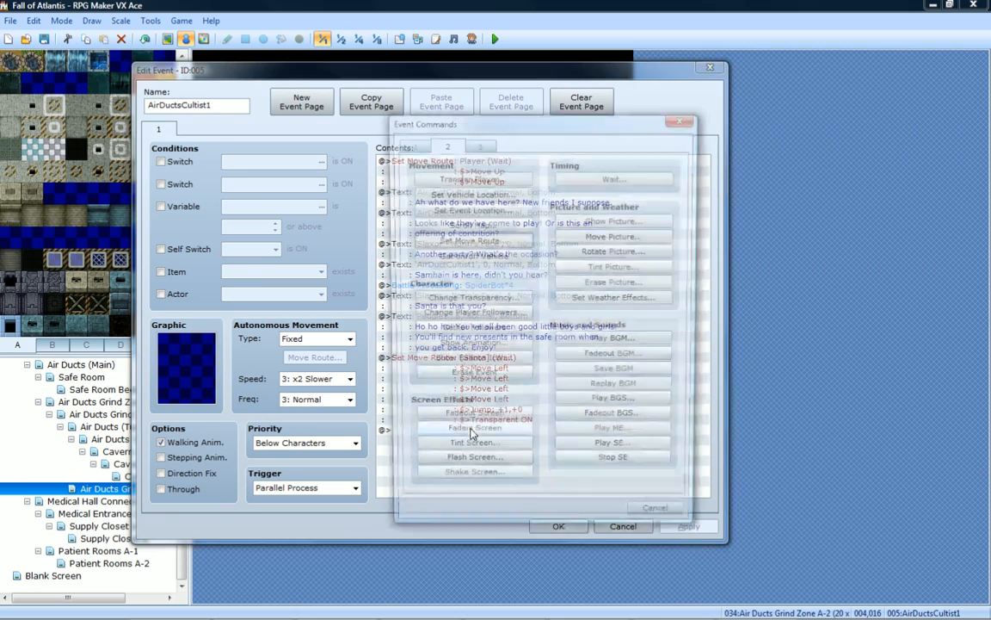
click(414, 145)
click(446, 145)
click(413, 144)
click(498, 315)
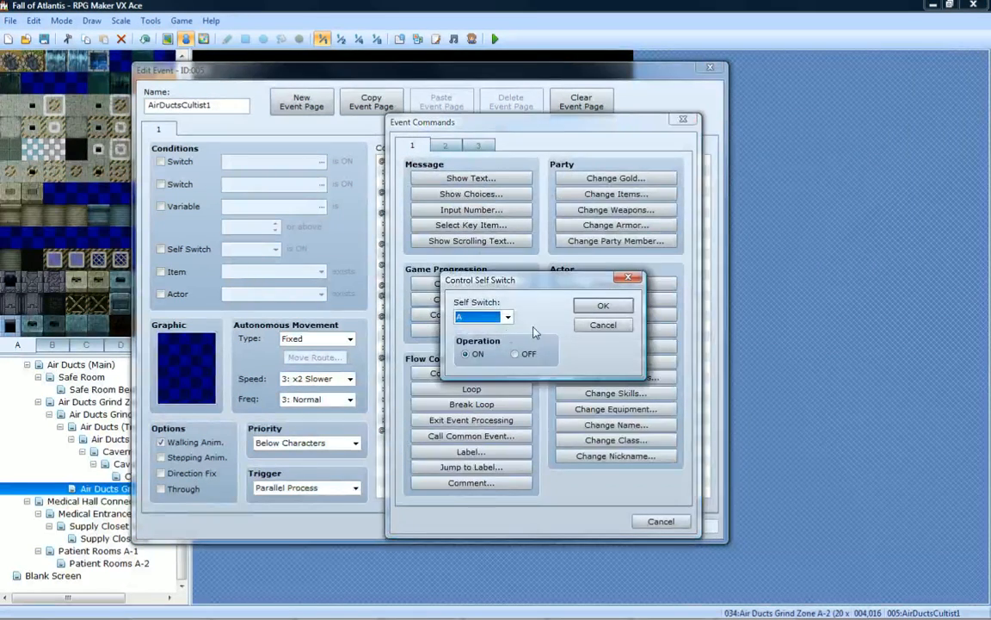
click(654, 306)
Add a blank second page to the cultist event, conditioned on Self Switch A being ON, and save the event.
click(326, 111)
click(161, 249)
click(688, 525)
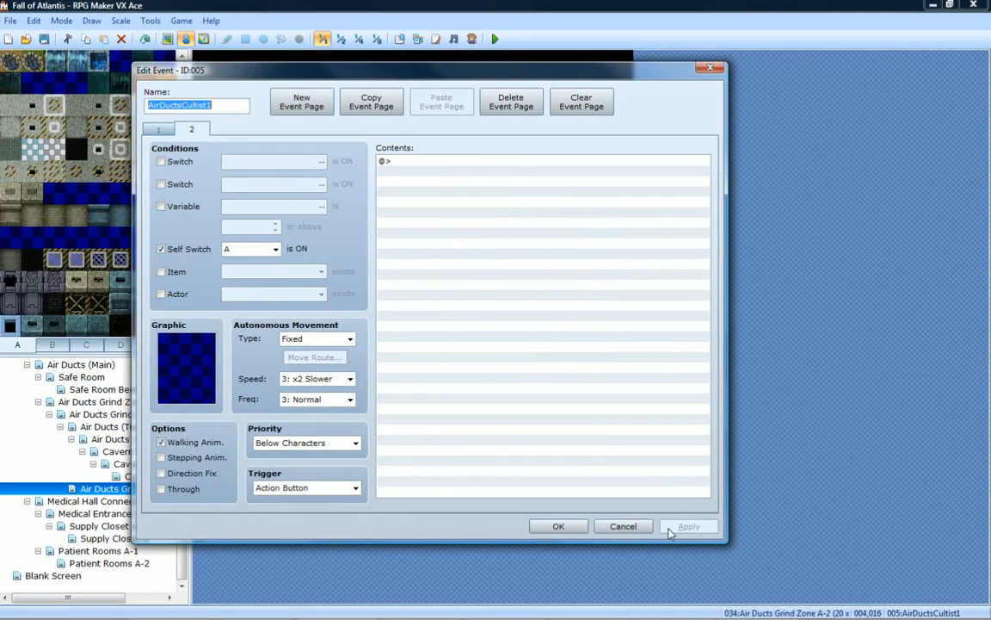
click(559, 526)
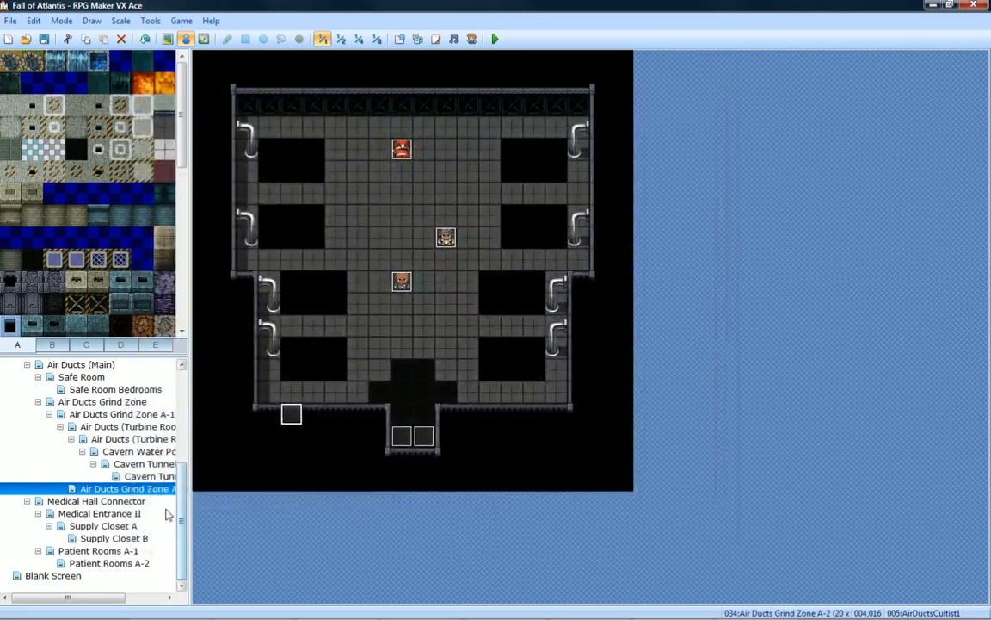
Set the player's starting position at 009,023 on the Air Ducts Grind Zone A-1 map, below the two transfer events.
click(131, 476)
click(131, 464)
click(129, 452)
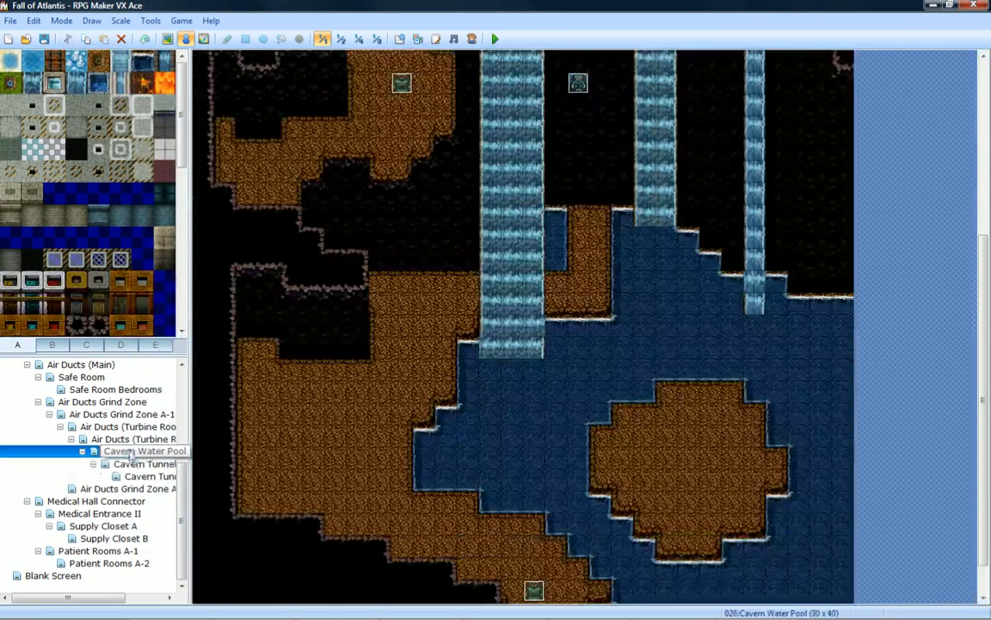
click(97, 427)
click(97, 416)
middle_drag(586, 338, 396, 341)
right_click(396, 339)
mouse_move(450, 466)
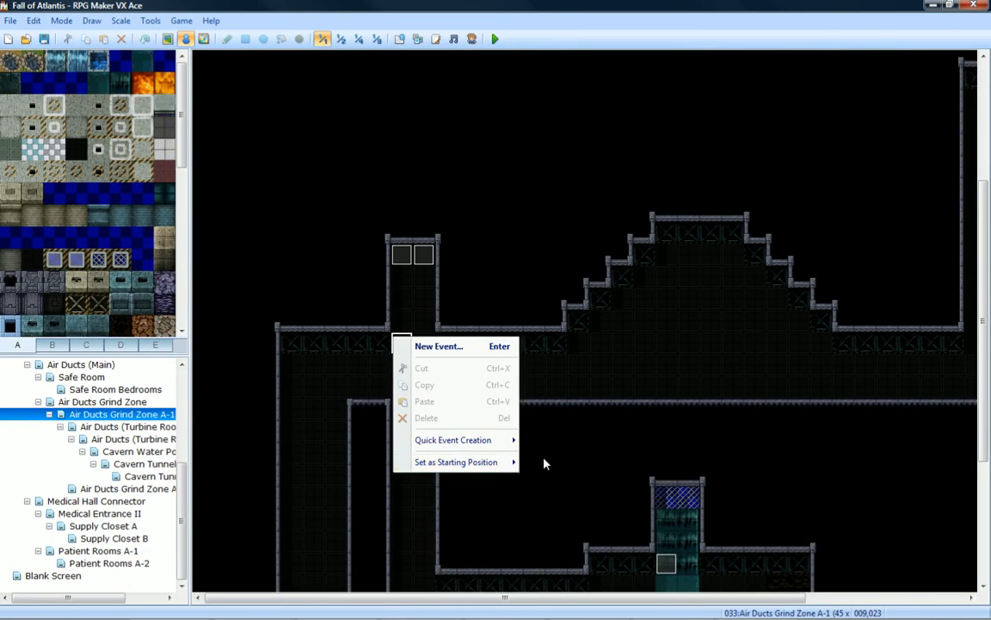
click(544, 464)
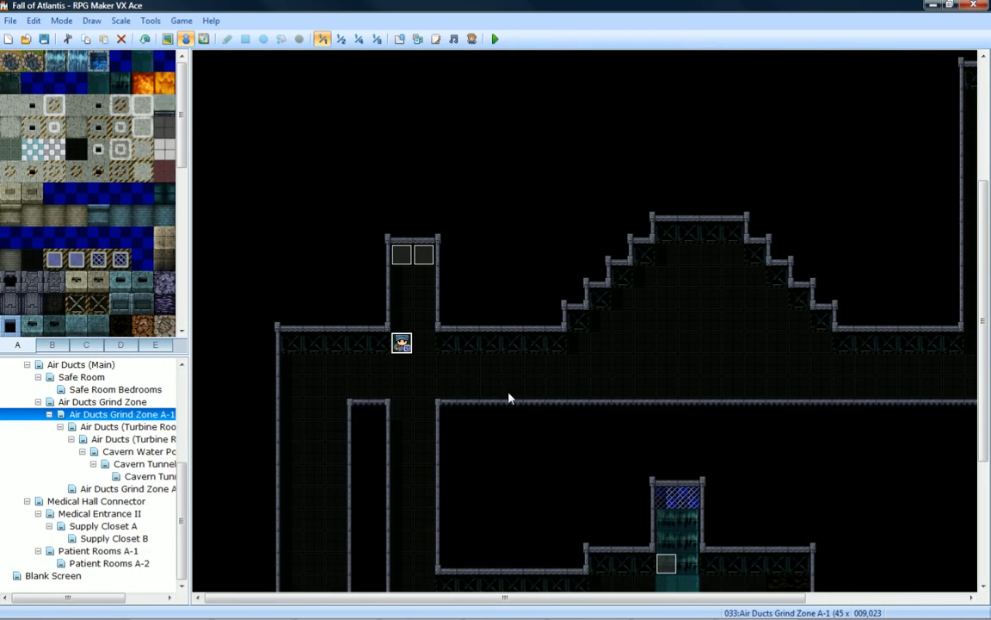
Save the project, start a new game in a playtest and walk the player up into the cultists' room.
click(495, 39)
key(Return)
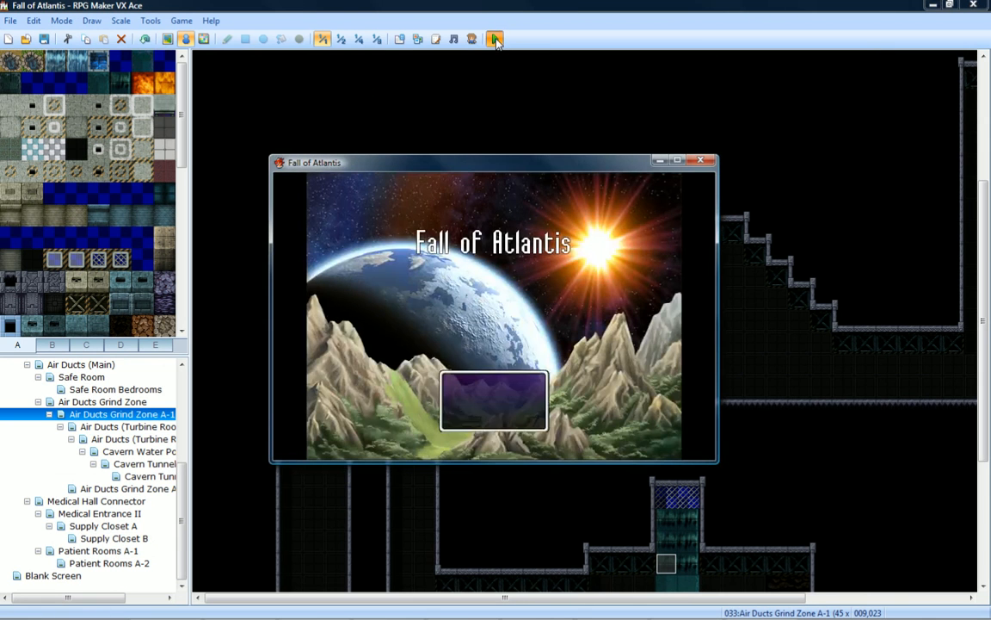
key(Return)
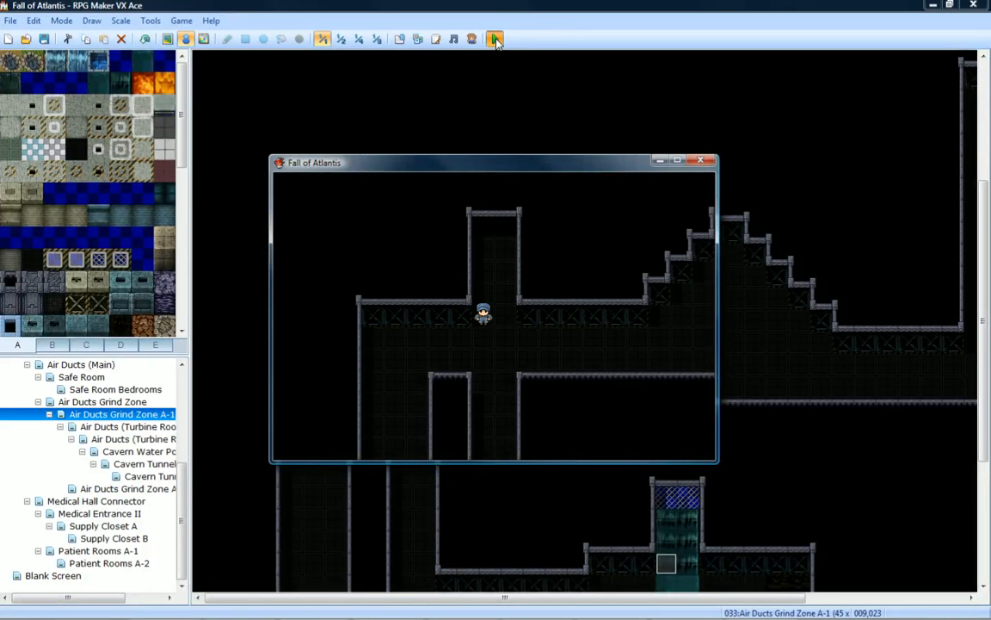
key(Up)
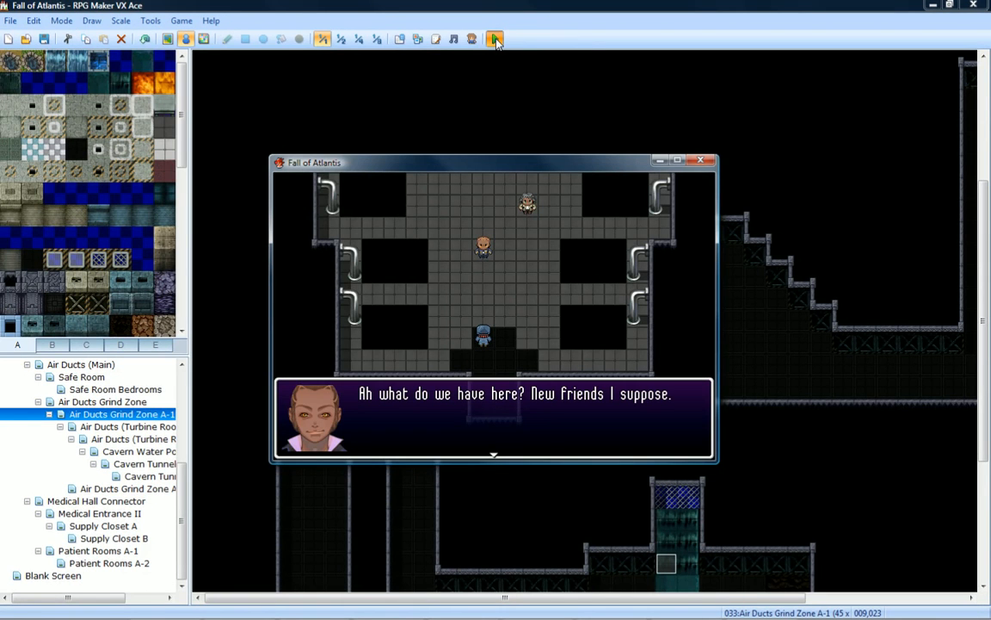
Advance through the cultists' conversation in the playtest until the battle starts.
key(Return)
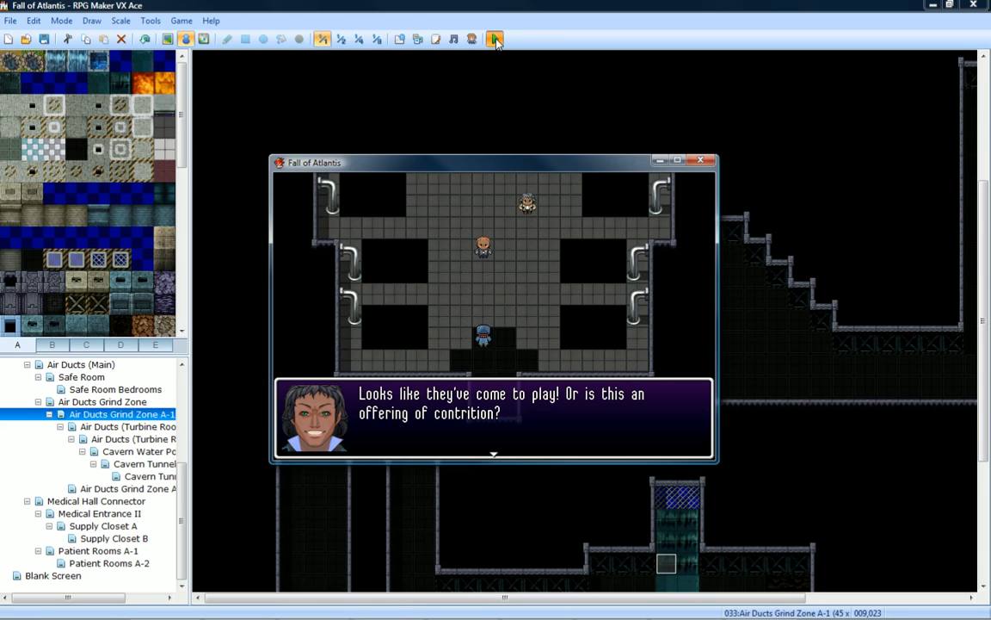
key(Return)
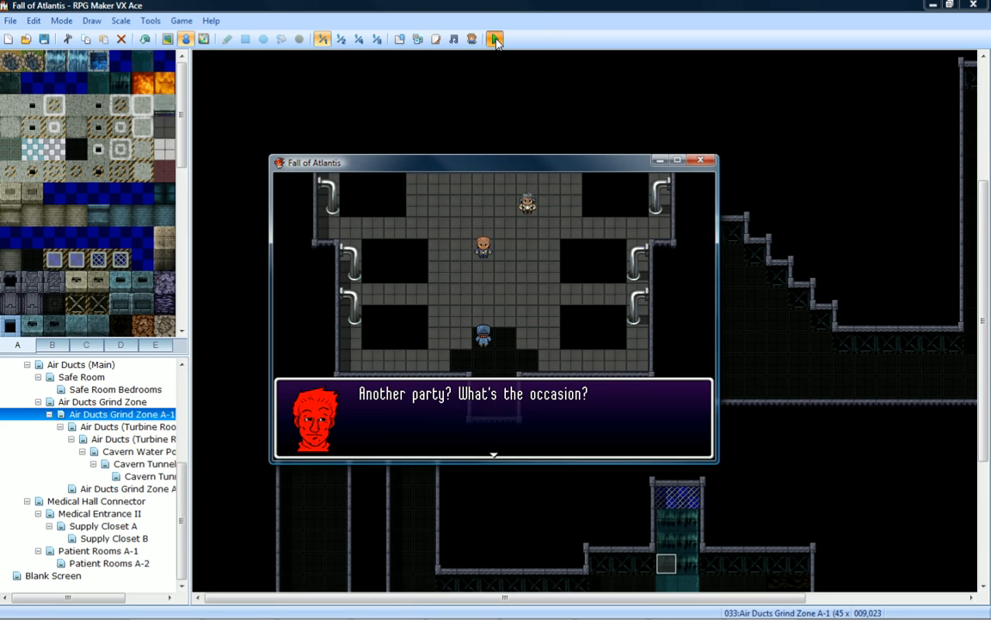
key(Return)
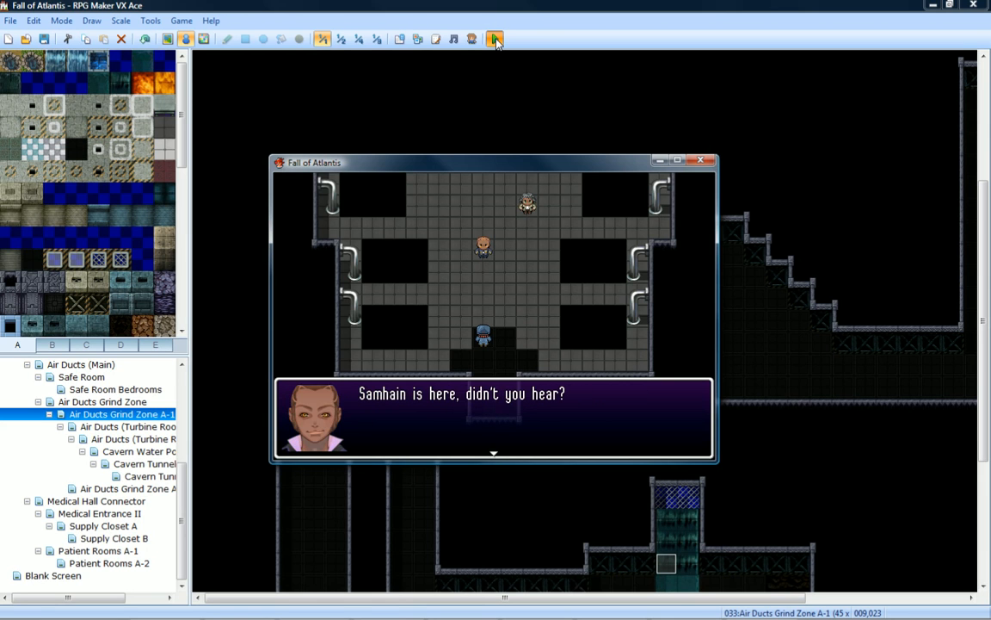
key(Return)
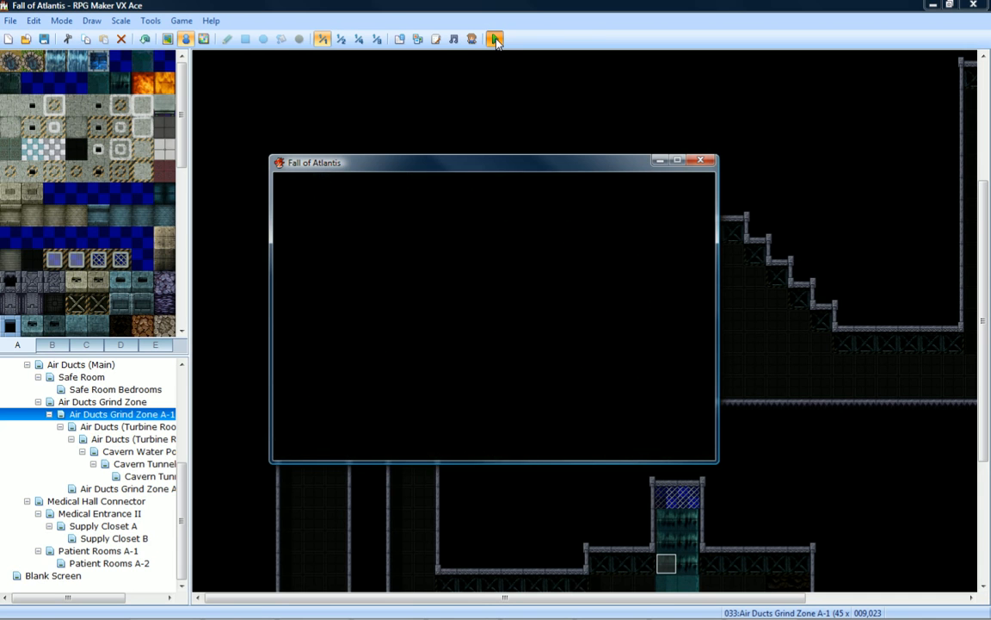
Fight the Spiderbot, continue to Santa's message to check the scene, and close the playtest.
key(Return)
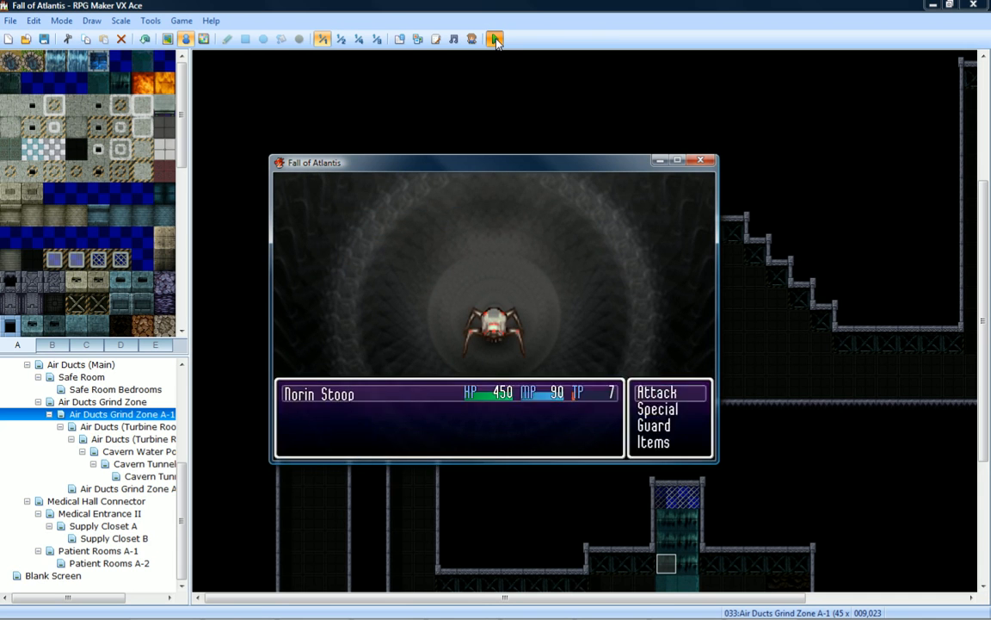
key(Return)
key(Return)
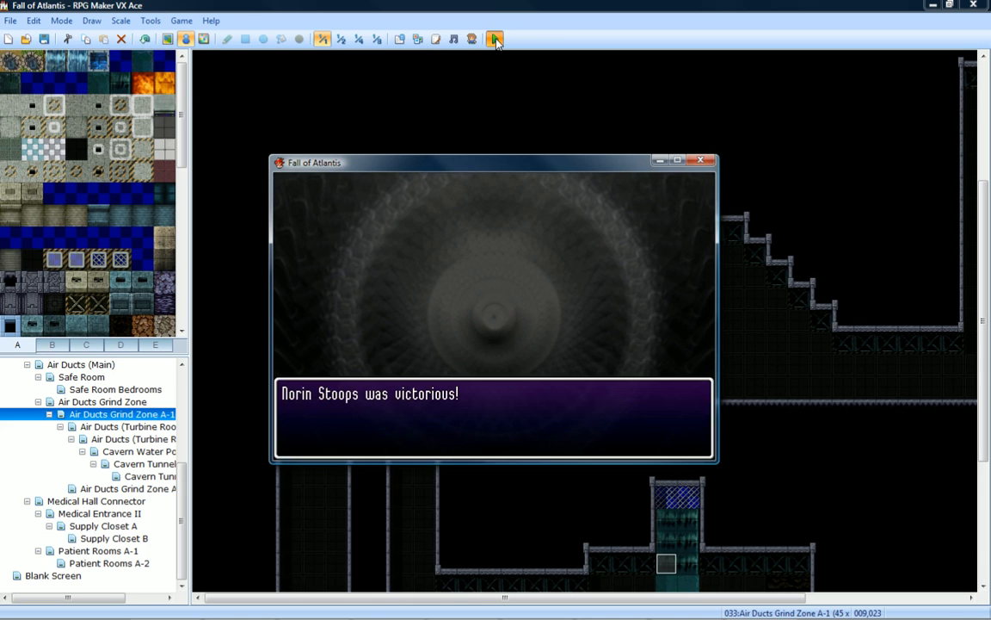
key(Return)
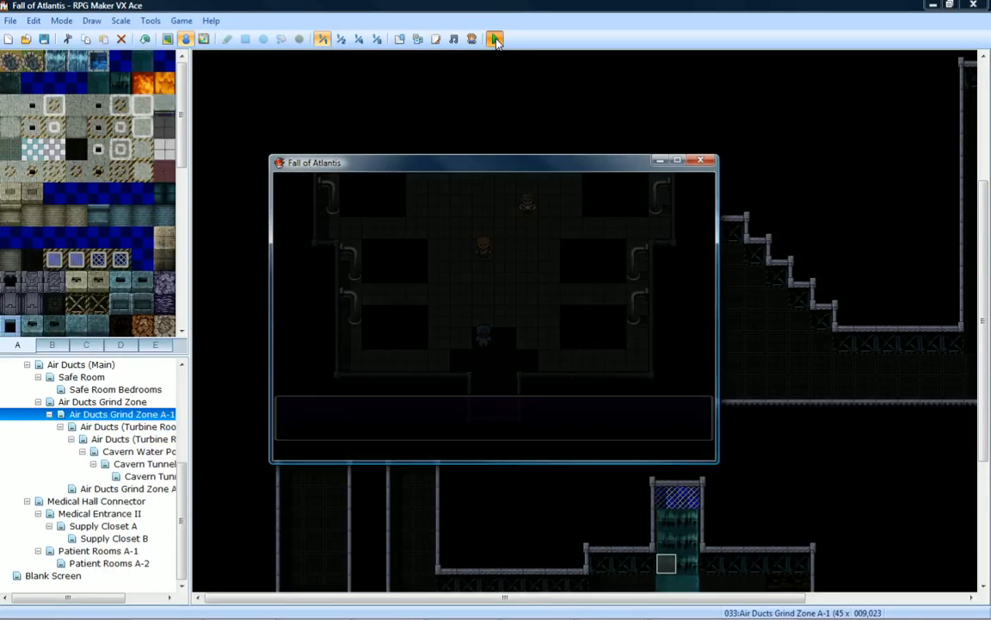
key(Return)
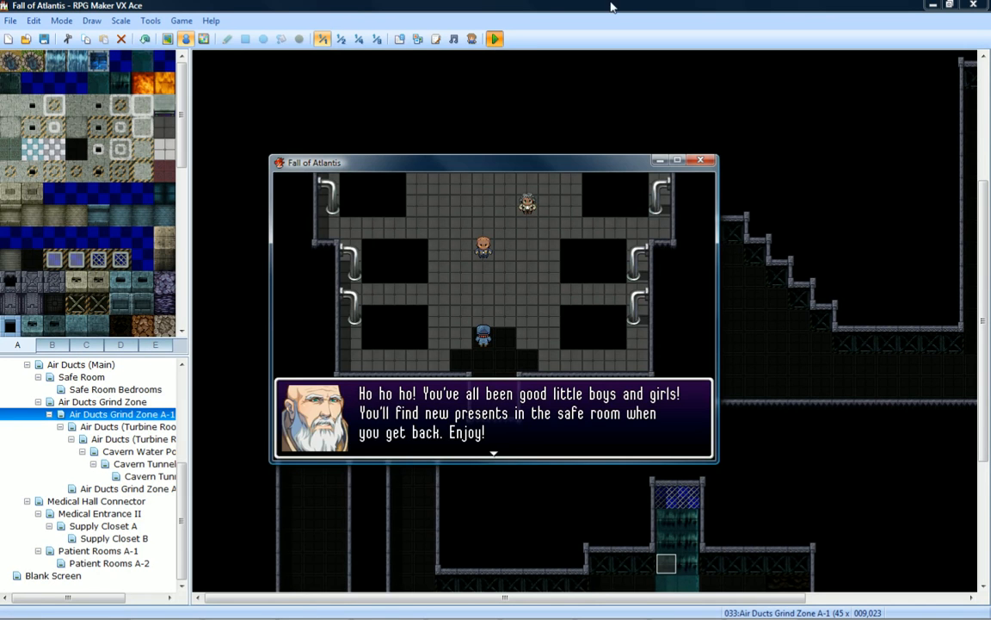
click(701, 161)
Move the Santa event down to 009,007 on the Air Ducts Grind Zone A-2 map, closer to the cultists.
scroll(420, 303, down, 1)
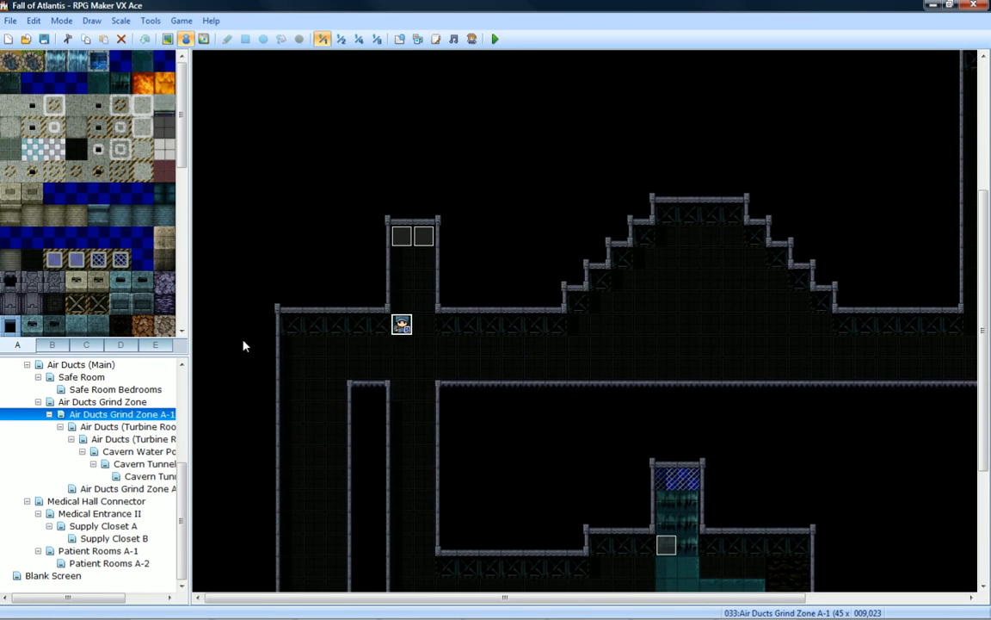
click(138, 475)
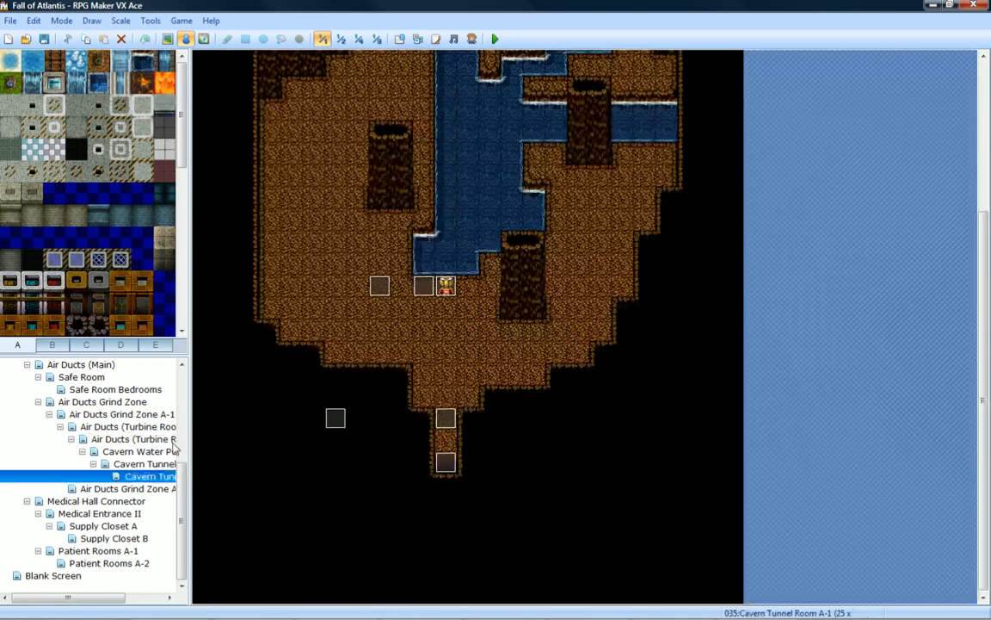
click(142, 451)
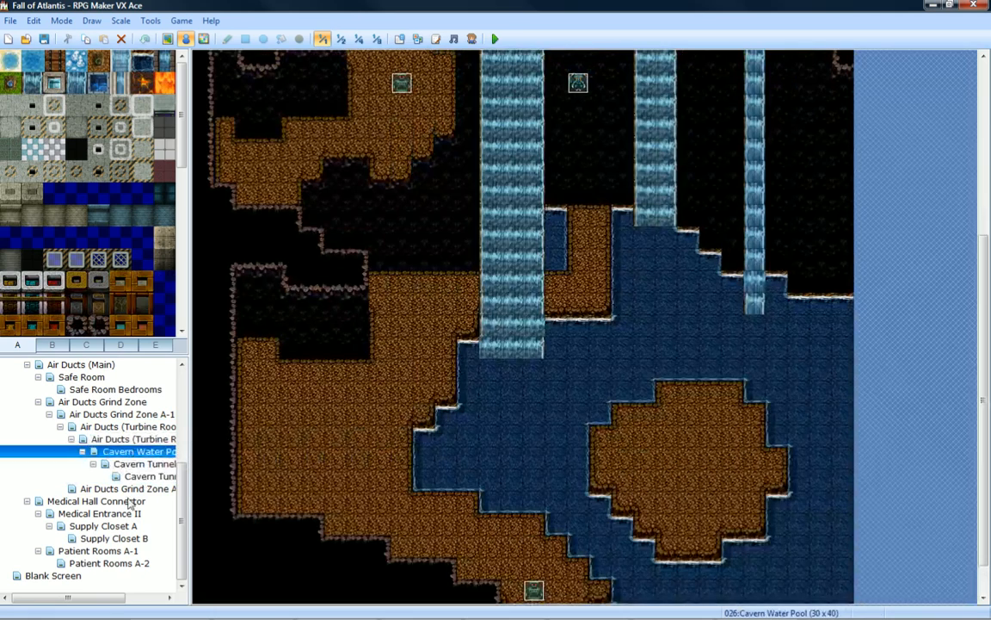
click(127, 487)
drag(404, 153, 402, 214)
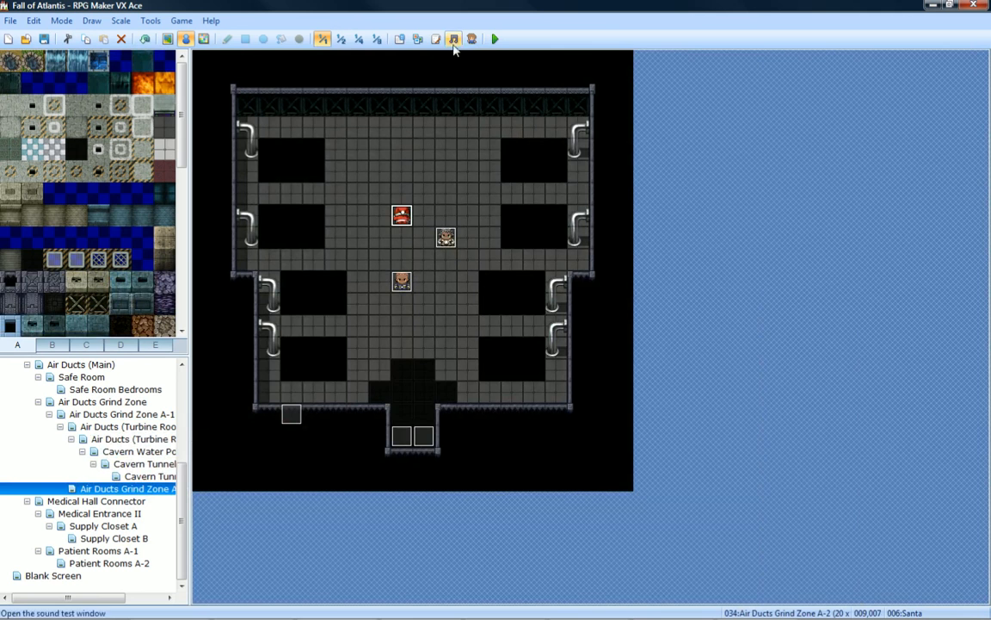
Save the project, start another playtest and play through the cultists' conversation up to the battle.
click(114, 426)
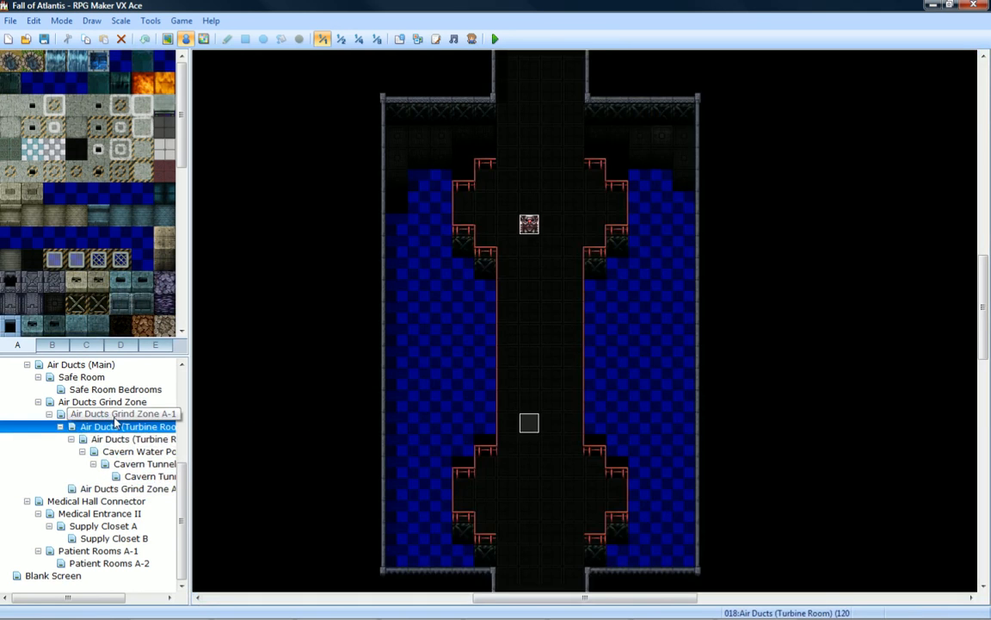
click(115, 415)
click(494, 39)
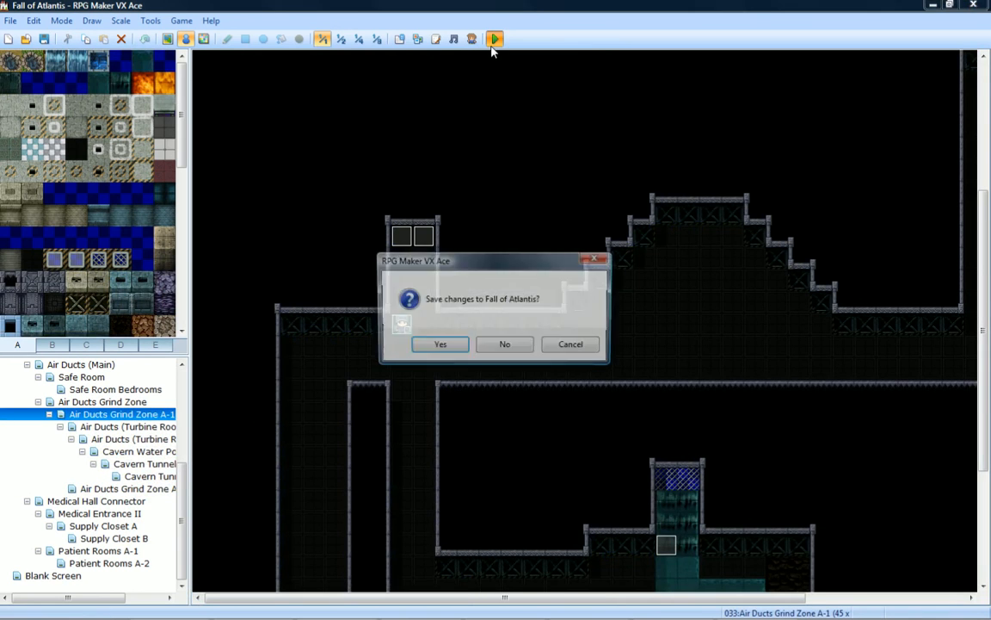
key(Return)
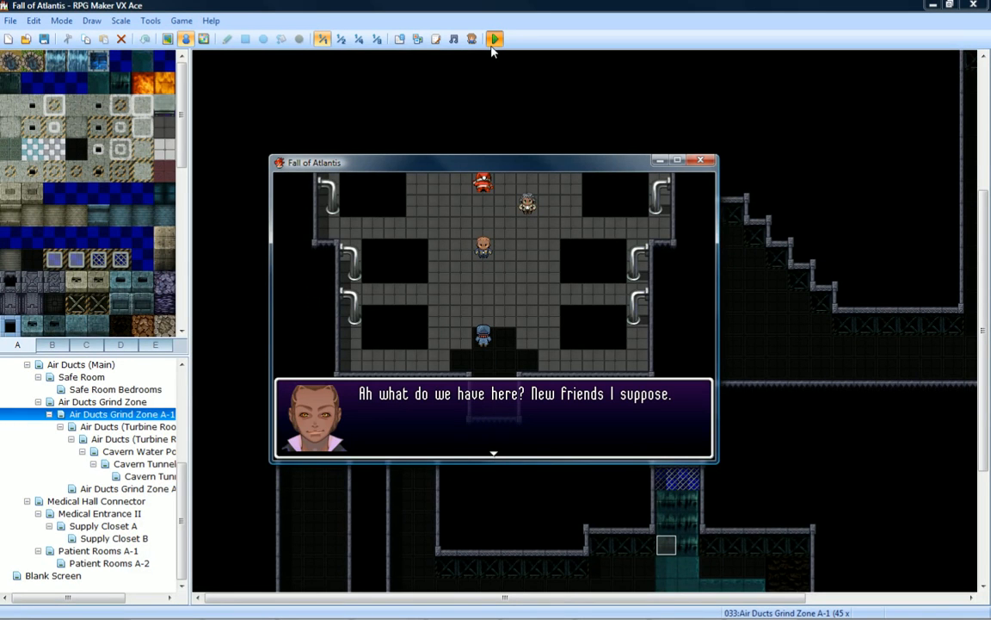
key(Return)
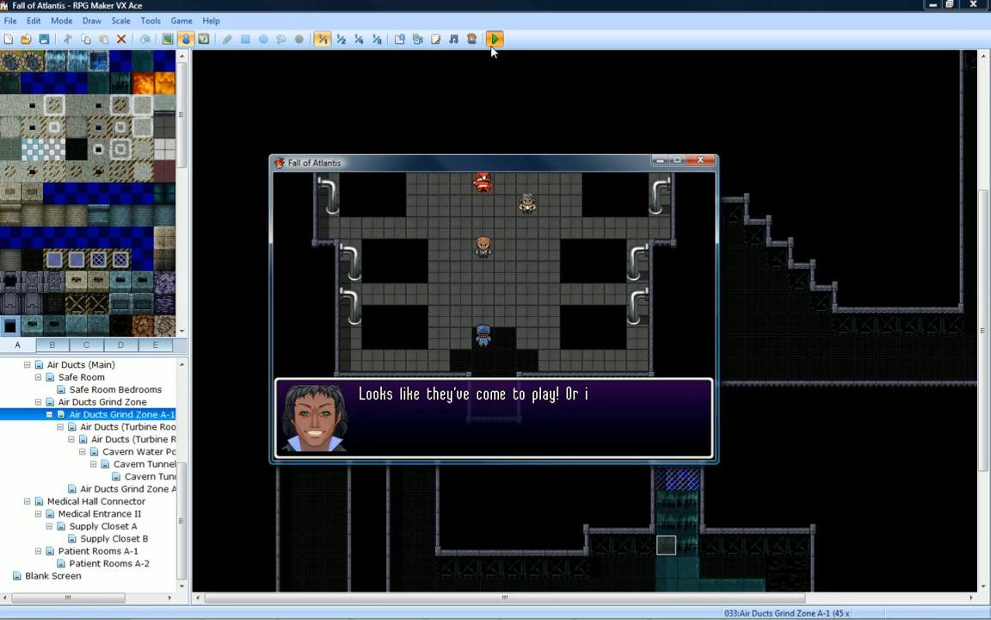
key(Return)
key(Return)
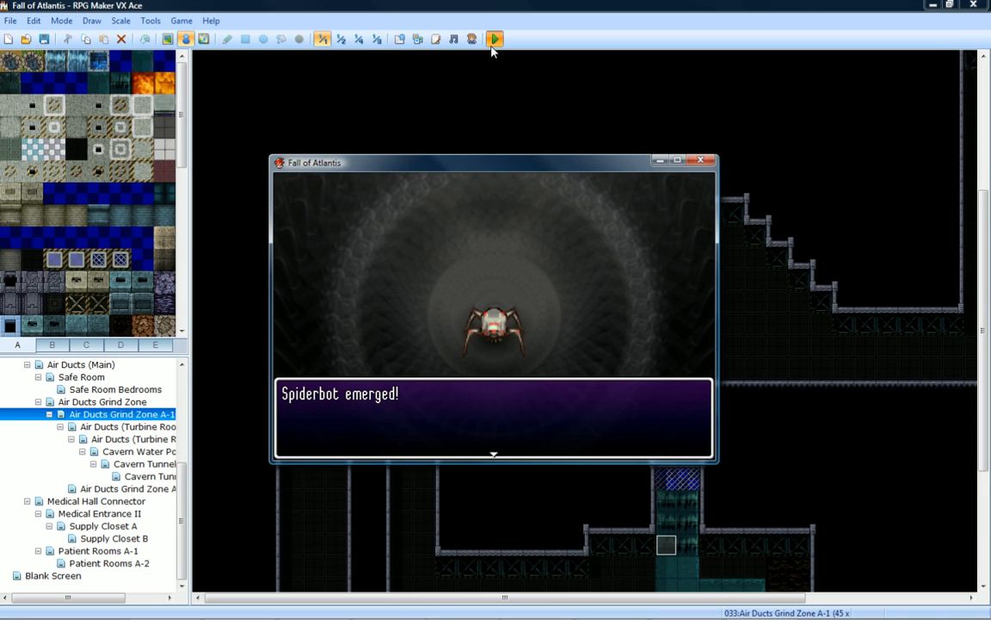
Fight the Spiderbot again and advance past Santa's message to watch his move route play.
key(Return)
key(Return)
key(Return)
key(Return)
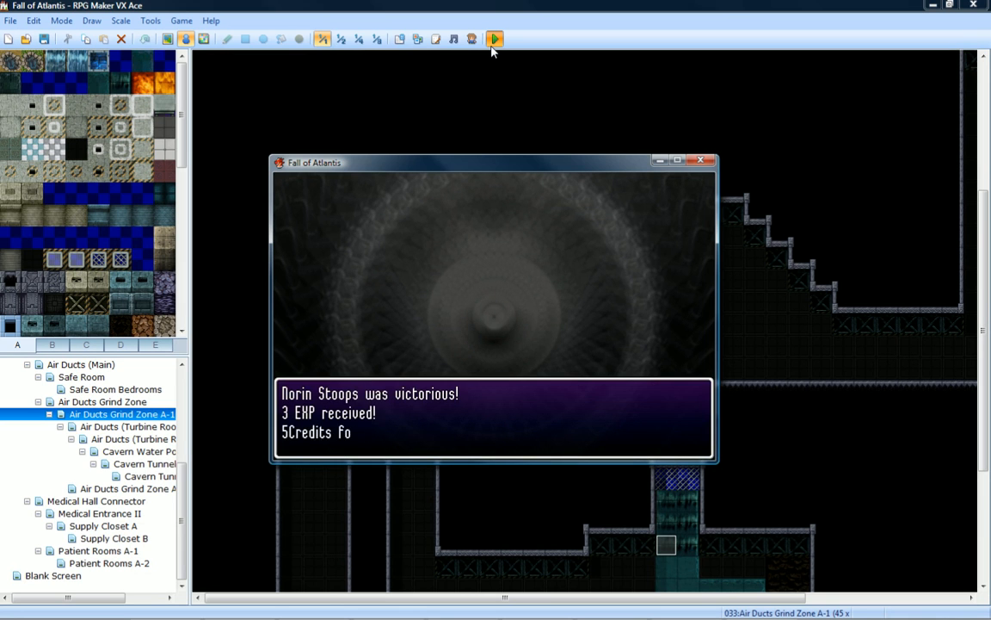
key(Return)
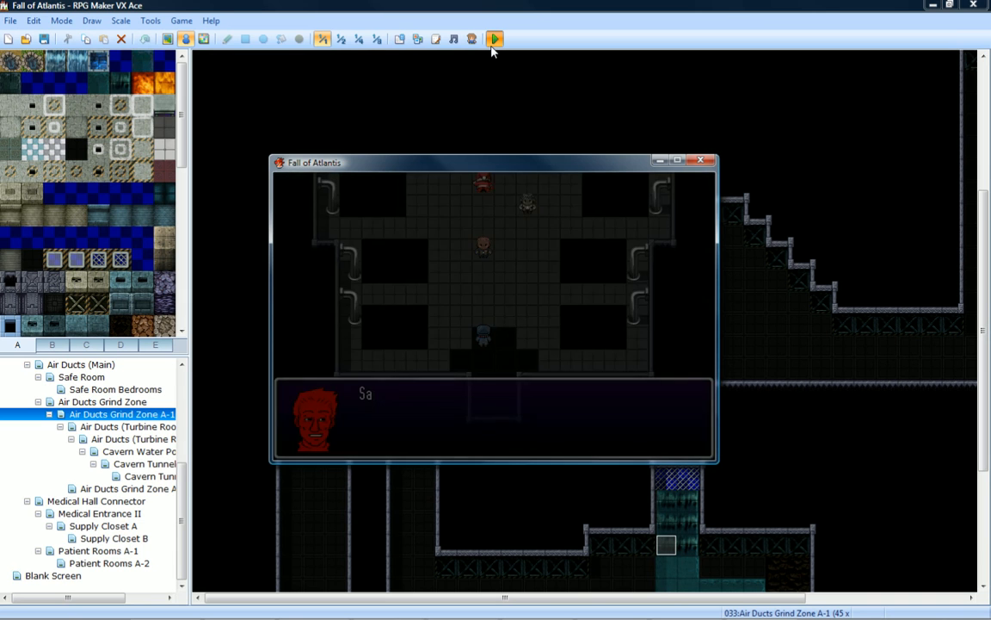
key(Return)
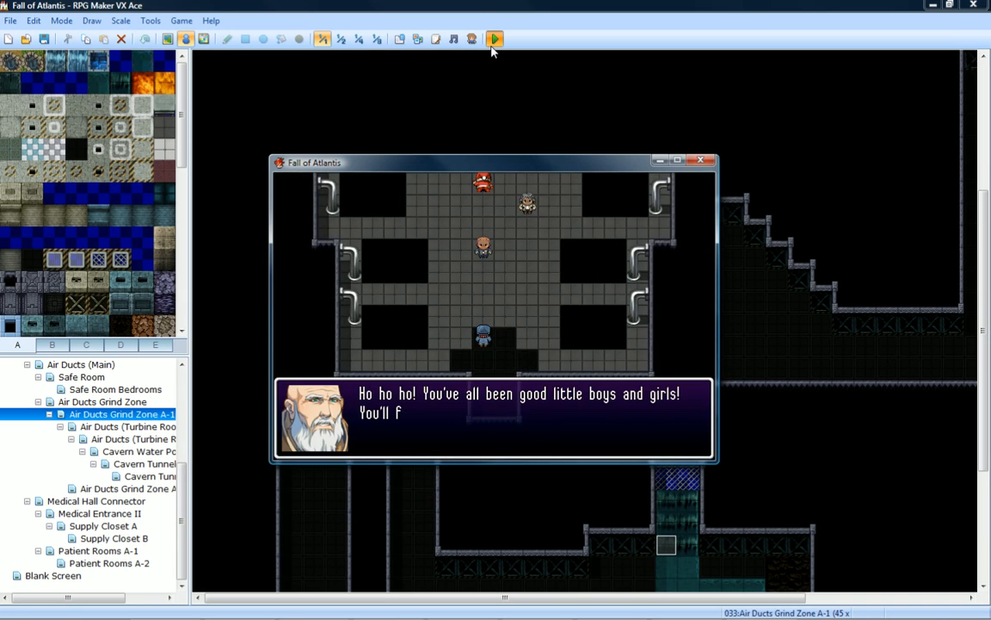
key(Return)
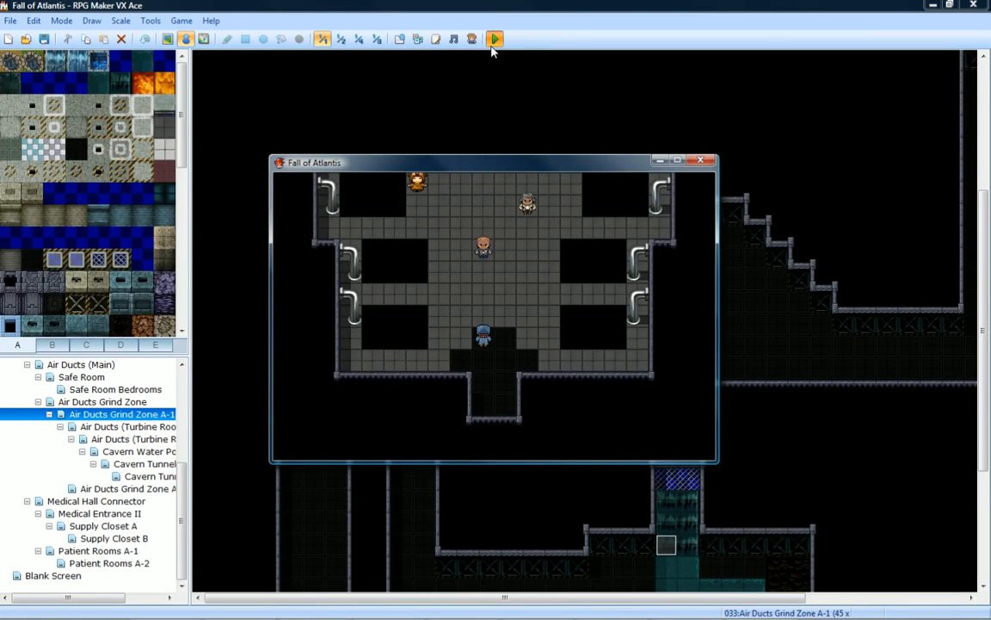
Walk the player up past the cultists and around the character beside the floor pit, and close the playtest.
key(Up)
key(Left)
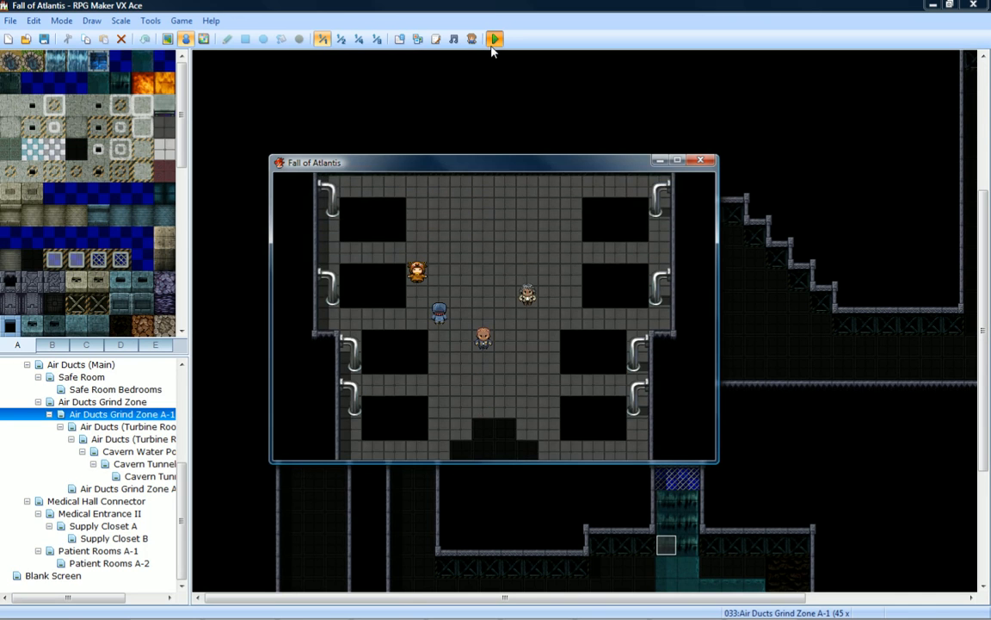
key(Left)
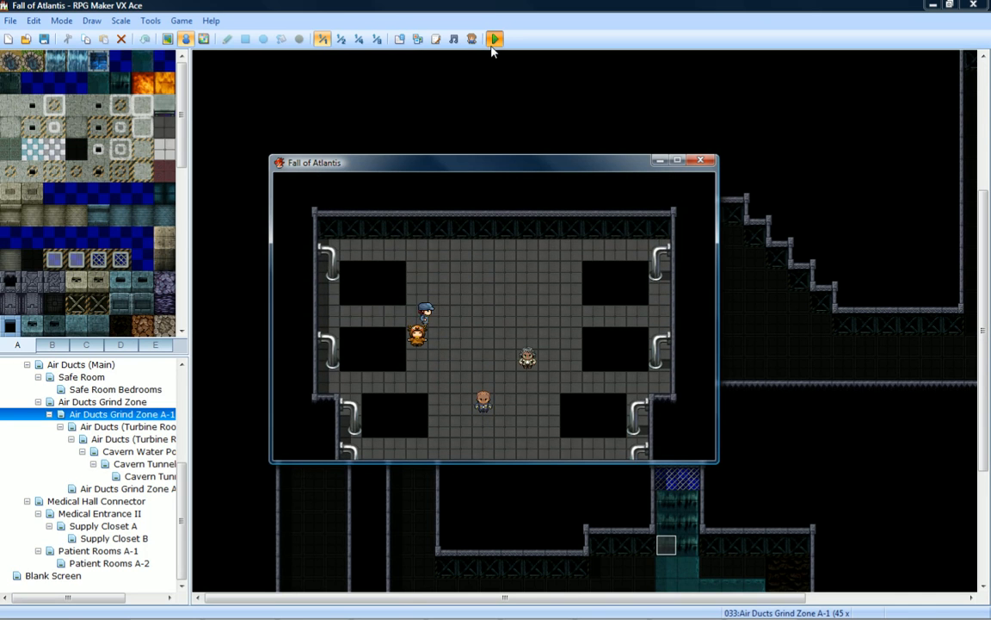
key(Right)
key(Down)
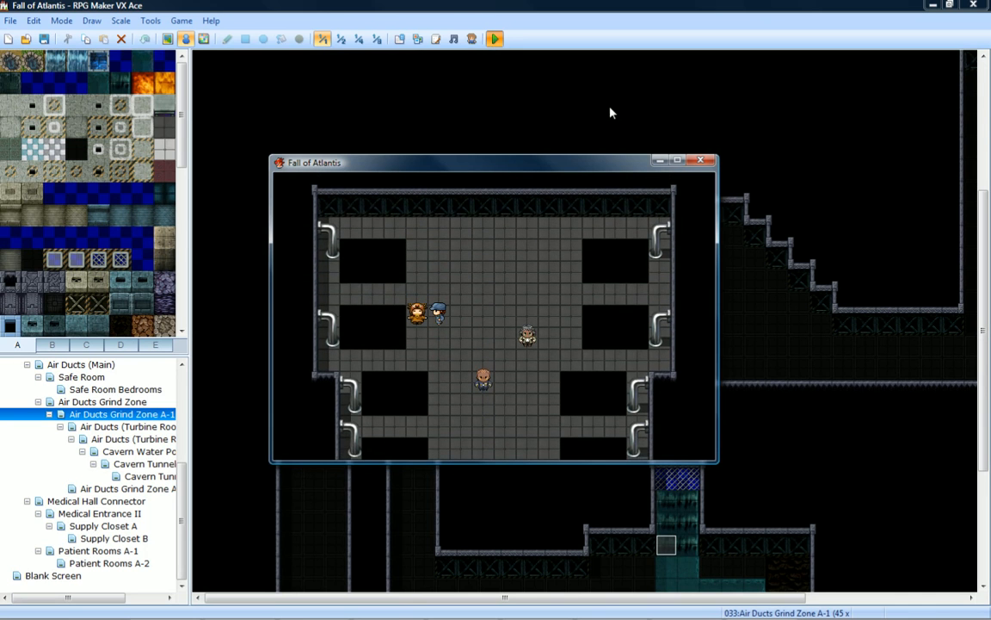
click(700, 160)
click(453, 38)
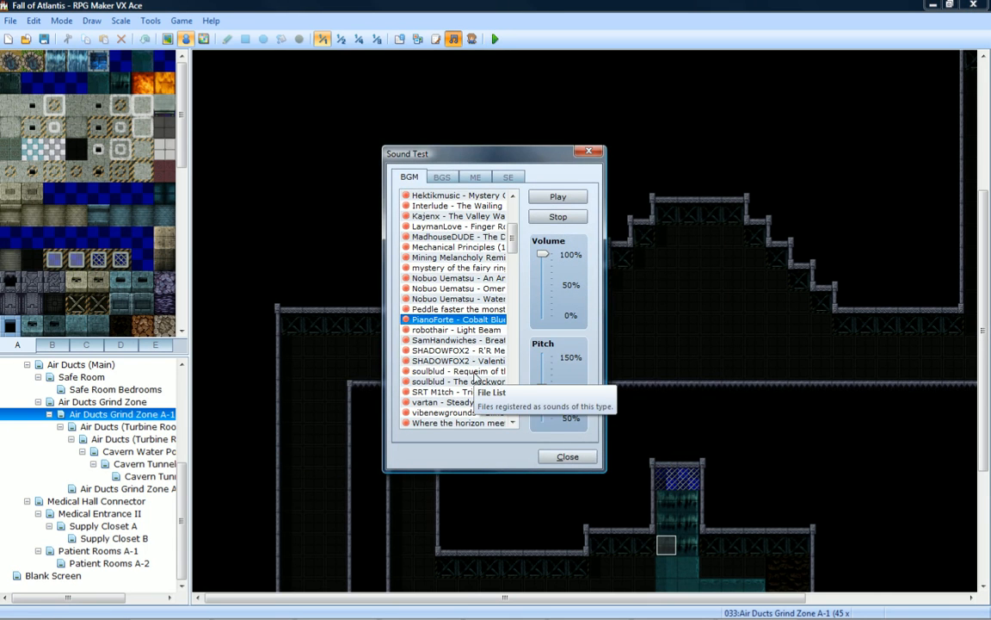
click(473, 360)
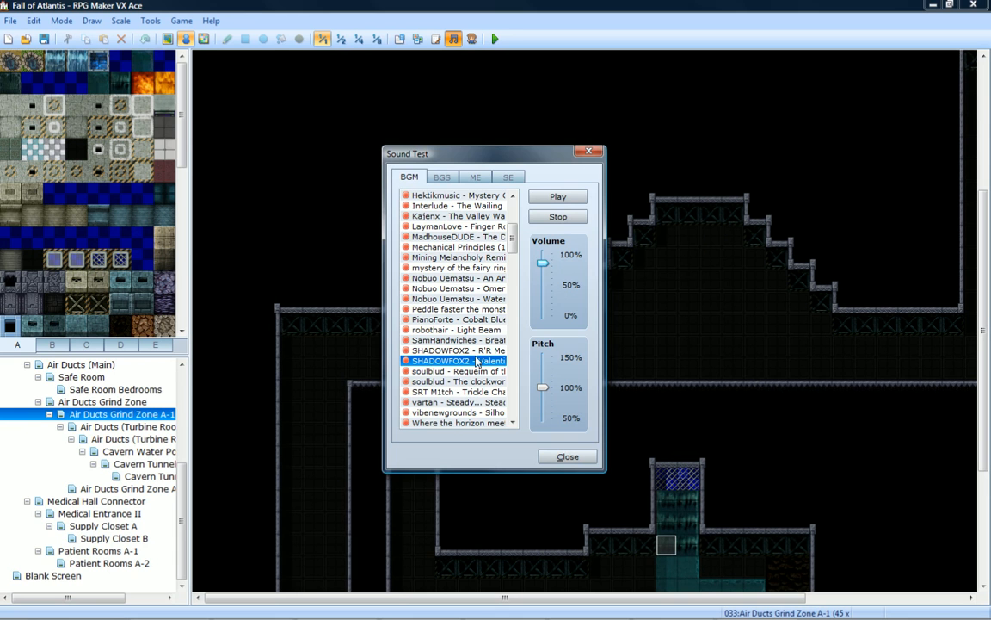
click(588, 151)
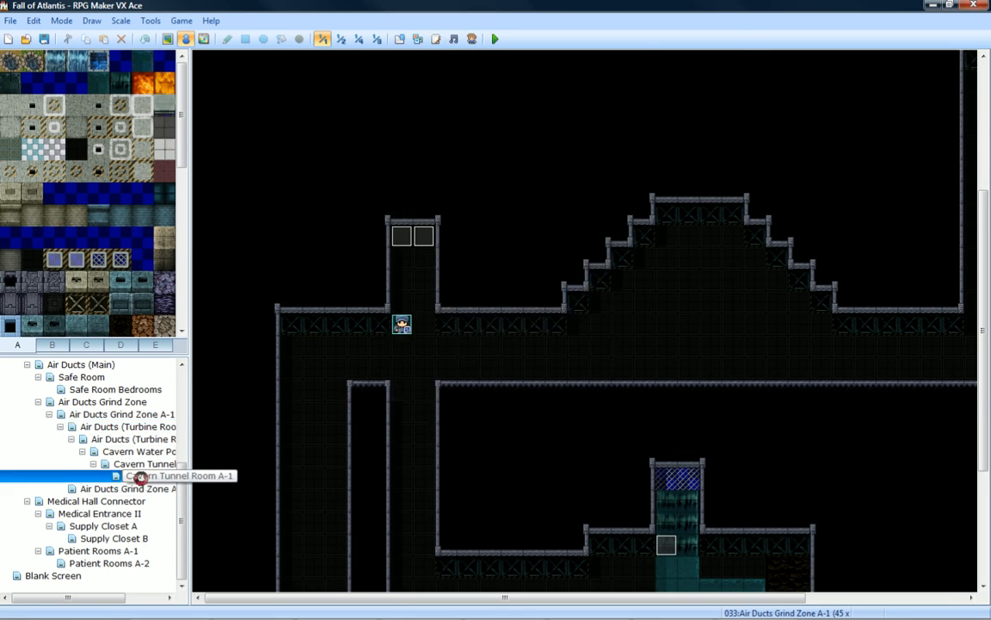
Switch to the Air Ducts Grind Zone A-2 map and look into the Santa event.
click(142, 475)
click(138, 488)
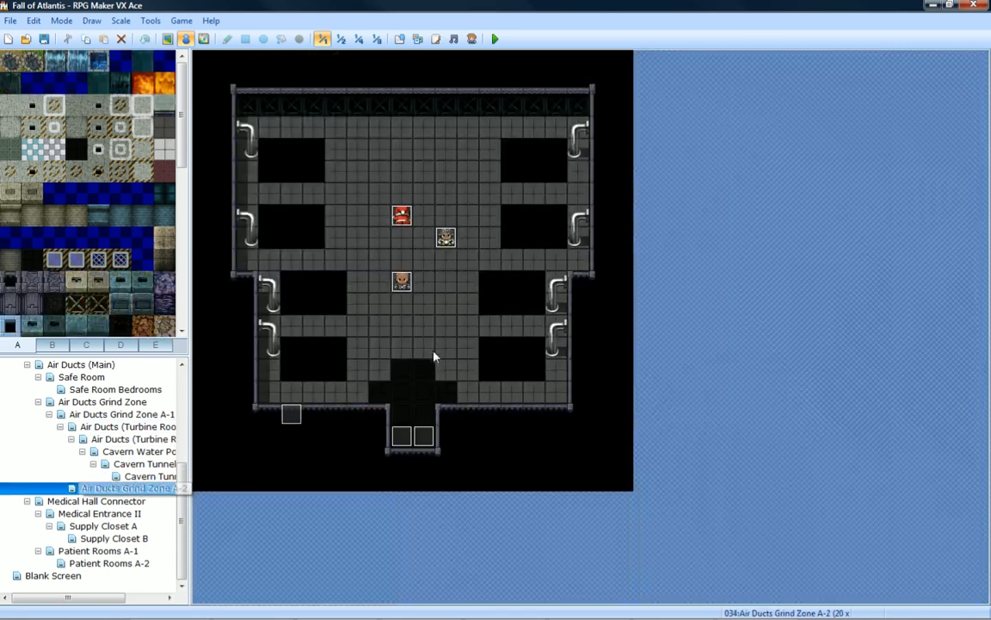
double_click(410, 226)
key(Escape)
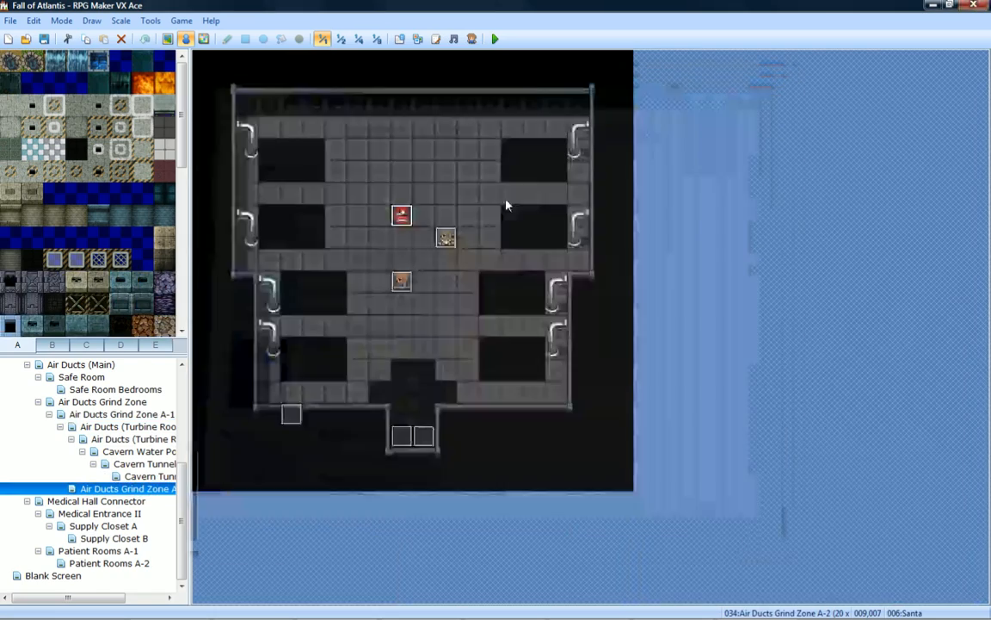
Replace the four Move Left commands in Santa's move route in the AirDuctsCultist1 event with four Move Right commands.
double_click(291, 414)
click(544, 365)
right_click(545, 367)
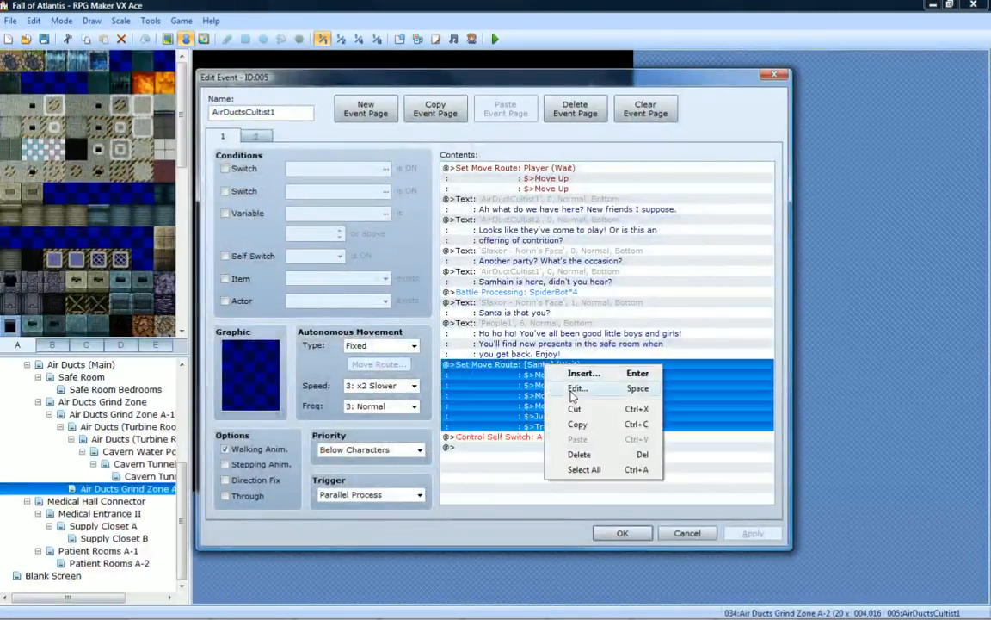
click(574, 389)
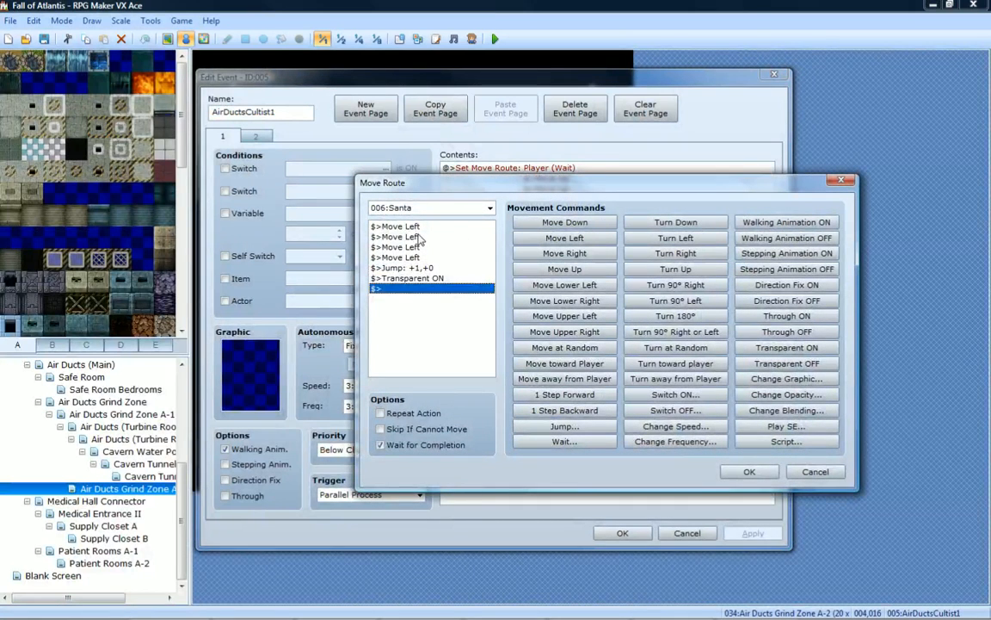
click(418, 238)
click(420, 226)
key(Delete)
key(Delete)
key(Delete)
key(Delete)
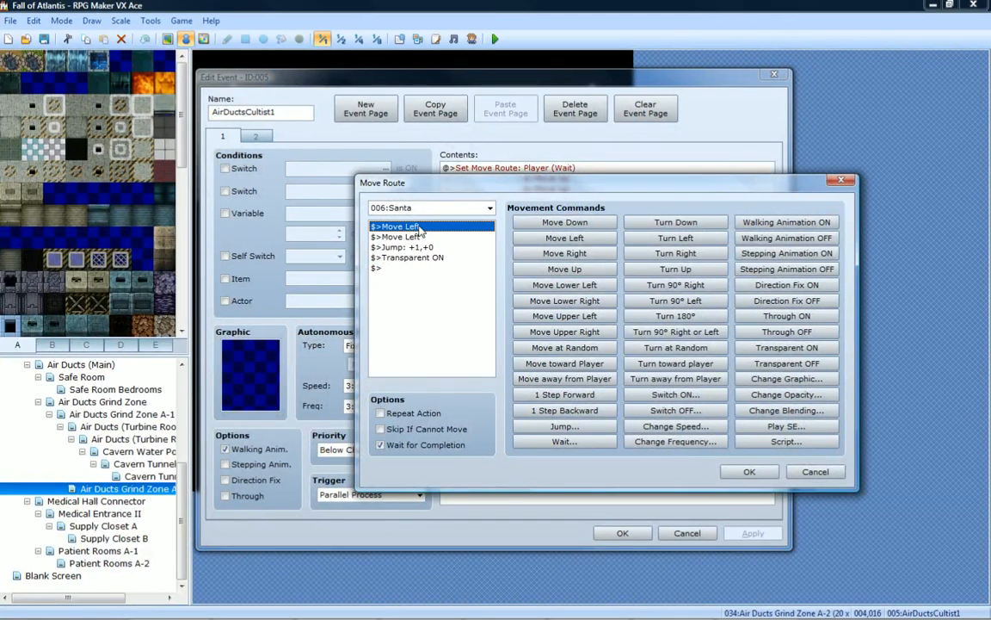
click(566, 253)
click(565, 254)
click(566, 254)
click(565, 254)
Look through the Actor and Behavior character sheets for a graphic change at the start of Santa's move route.
click(383, 226)
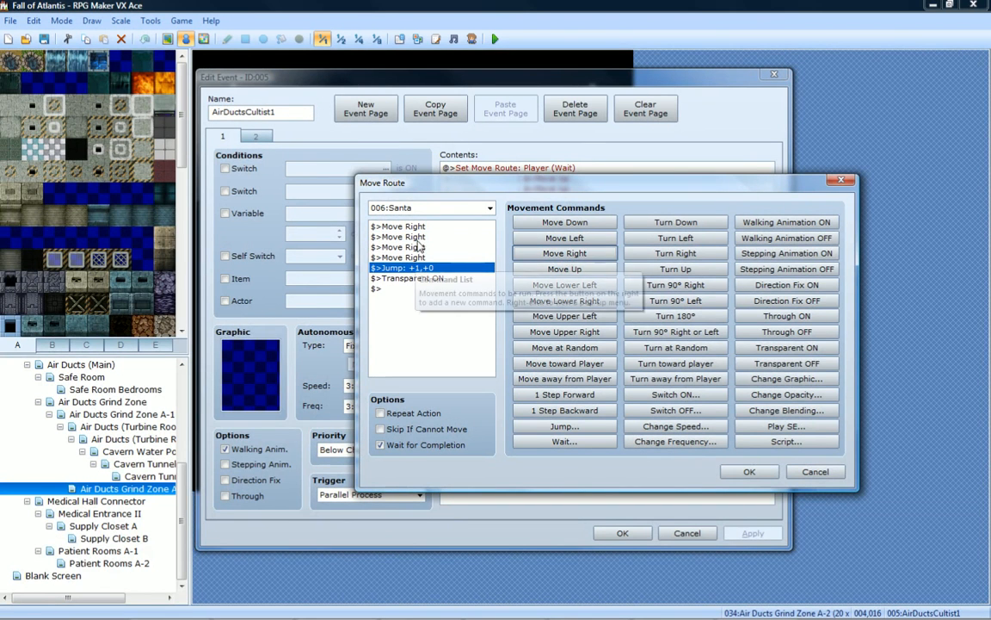
click(783, 380)
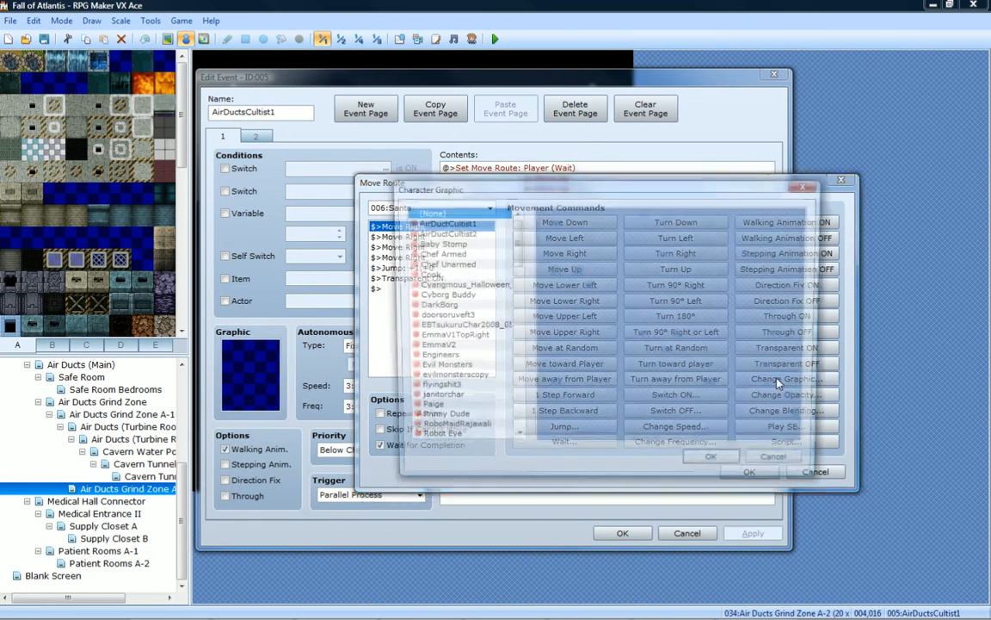
drag(514, 225, 515, 287)
click(448, 326)
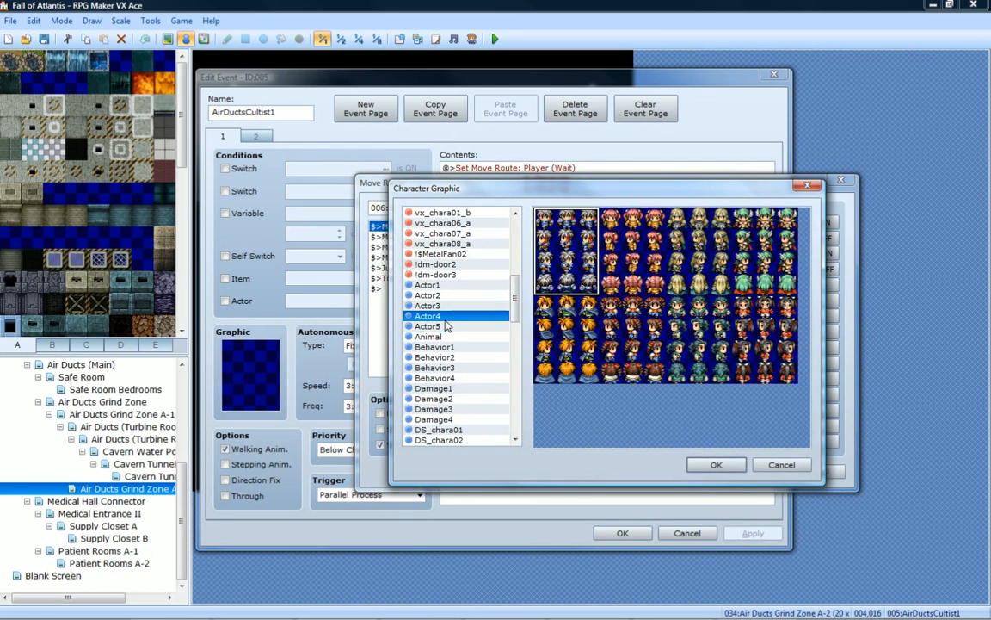
click(438, 306)
click(439, 316)
click(431, 337)
scroll(444, 361, down, 1)
click(454, 389)
click(451, 379)
click(449, 369)
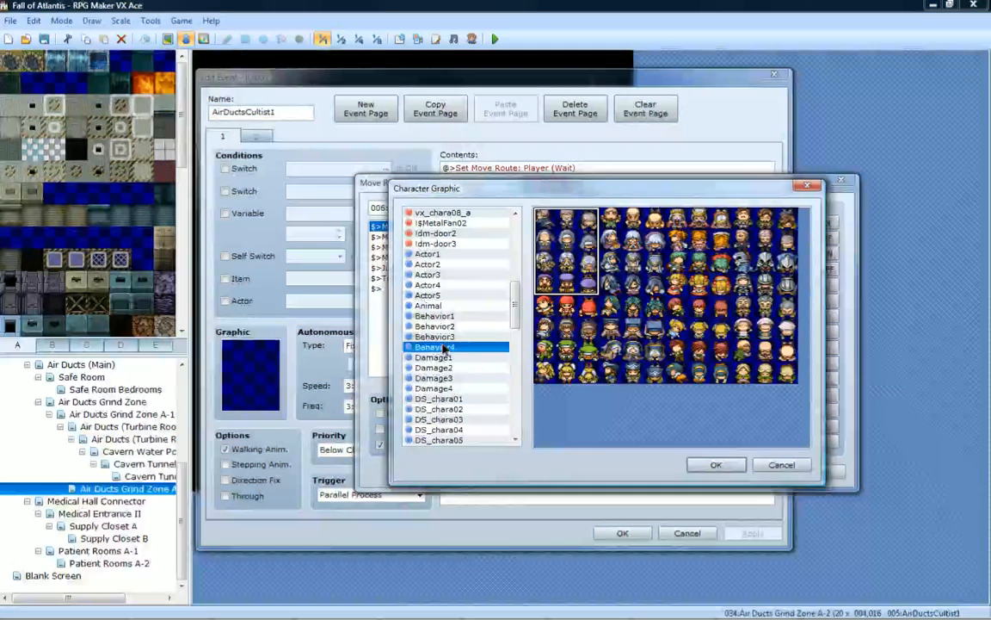
click(449, 336)
click(448, 295)
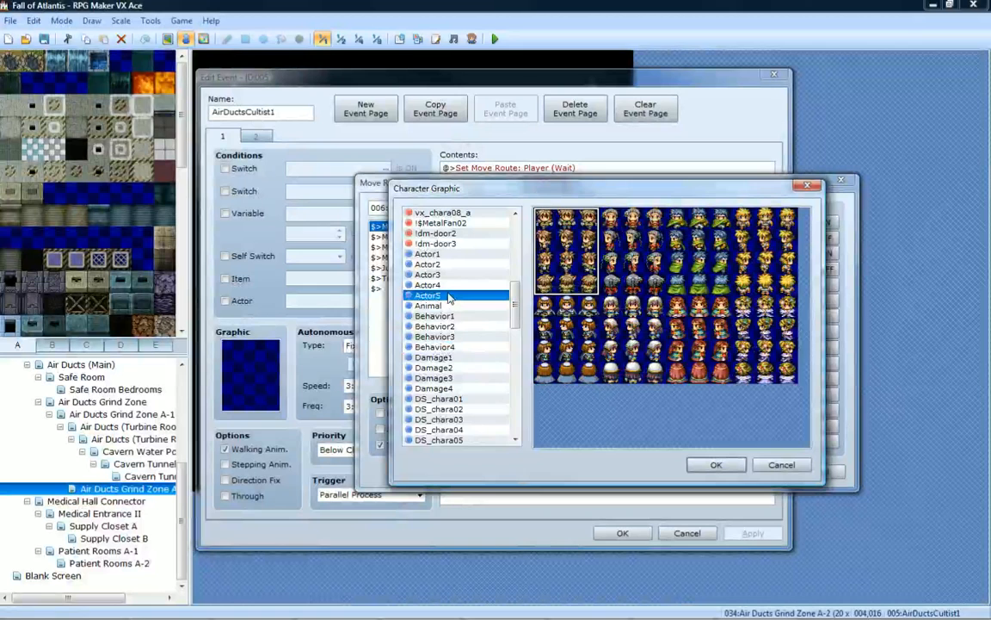
click(453, 285)
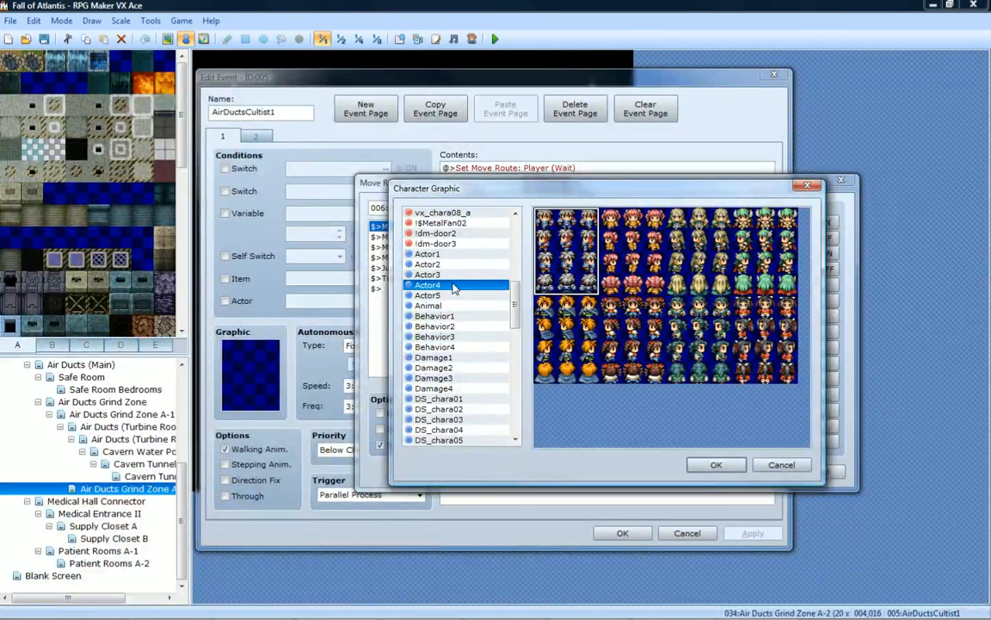
click(455, 274)
click(457, 264)
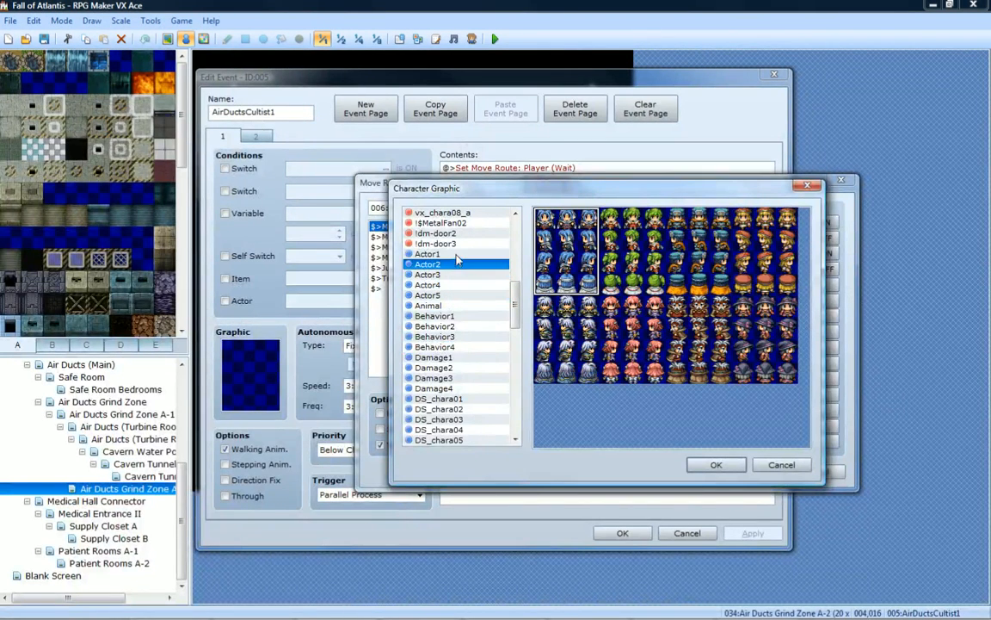
click(456, 254)
Insert a graphic change to People8, index 5, before Santa's first move and apply the event changes.
drag(515, 307, 513, 381)
click(458, 378)
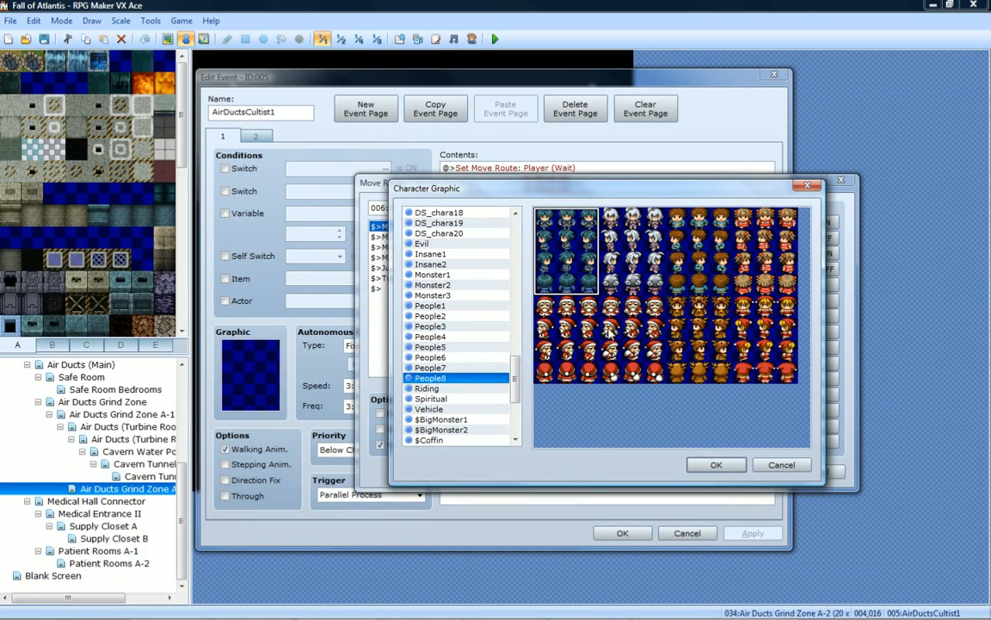
double_click(634, 315)
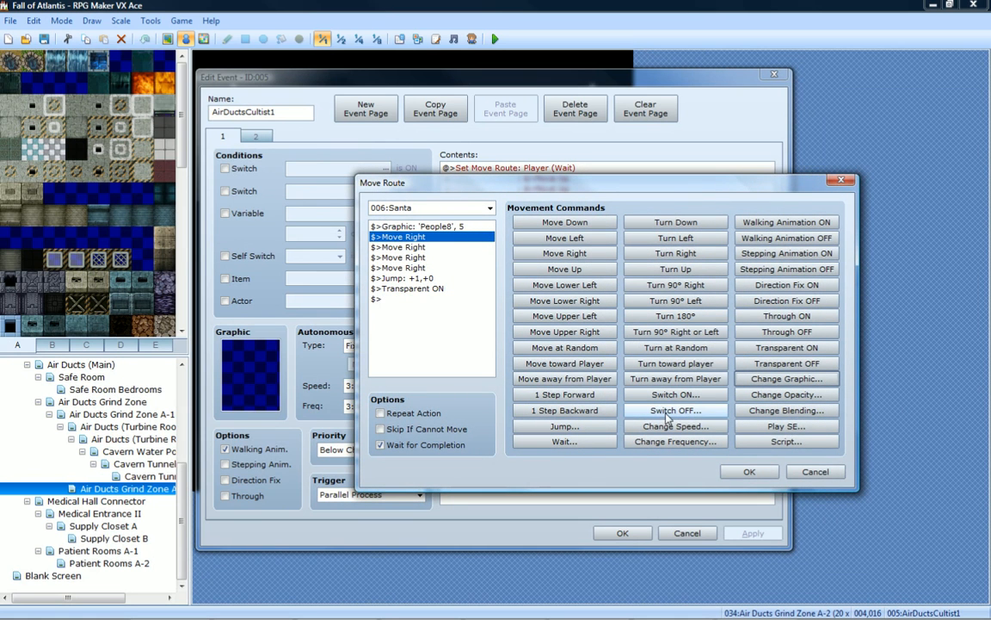
click(747, 471)
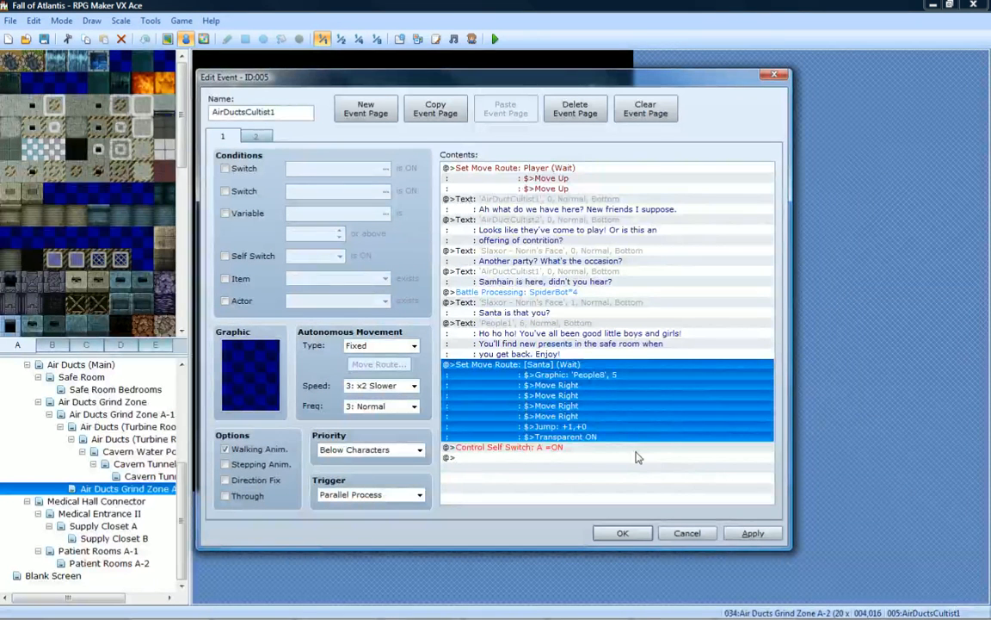
click(752, 532)
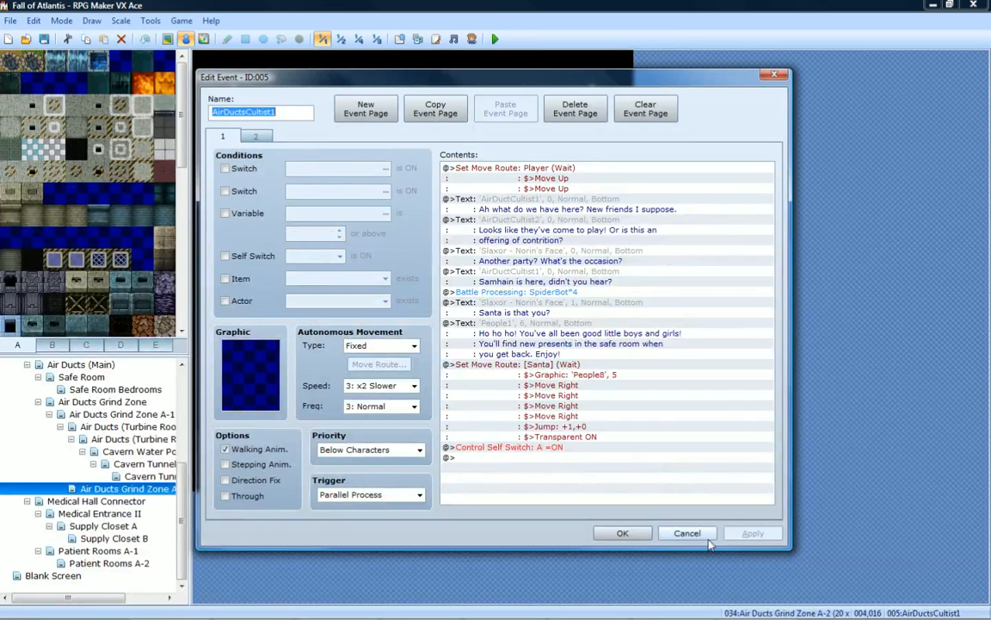
Insert a Scroll Map command before Santa's move route, direction Up, distance 3, speed 5, and confirm the event.
right_click(568, 366)
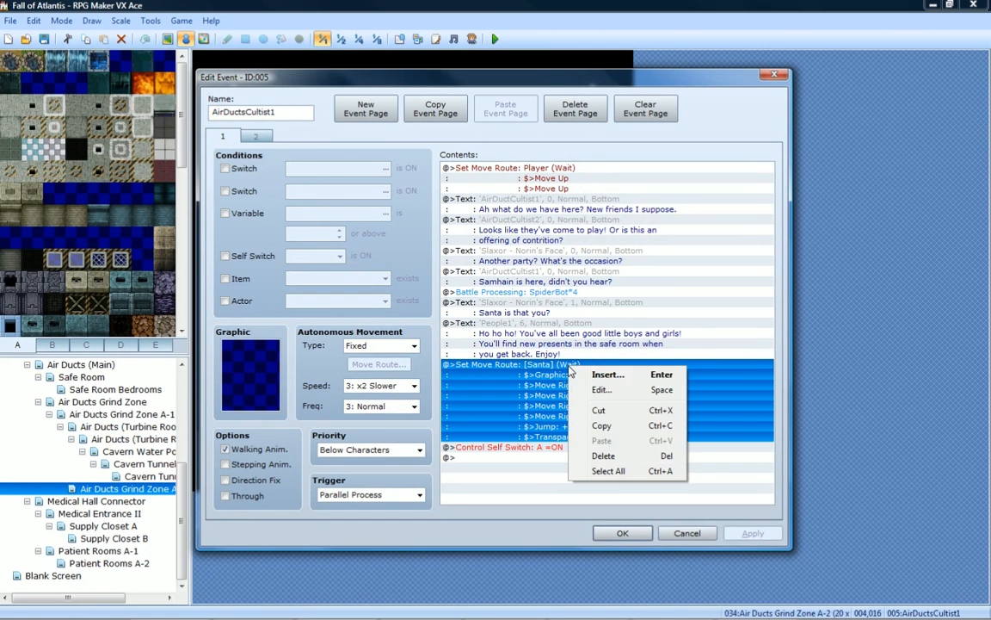
click(602, 375)
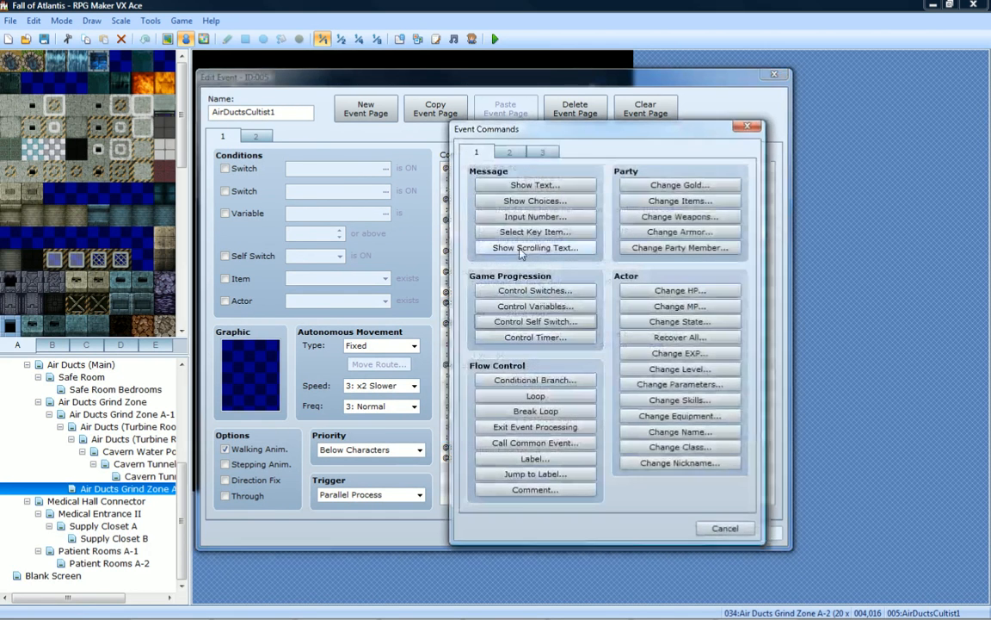
click(509, 153)
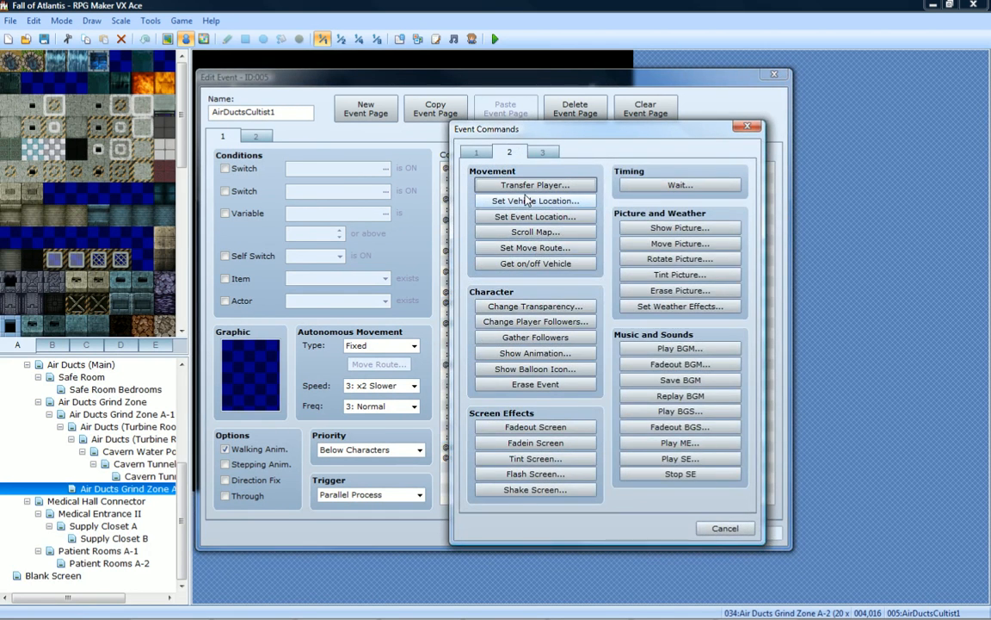
click(535, 231)
click(542, 333)
click(517, 376)
key(Tab)
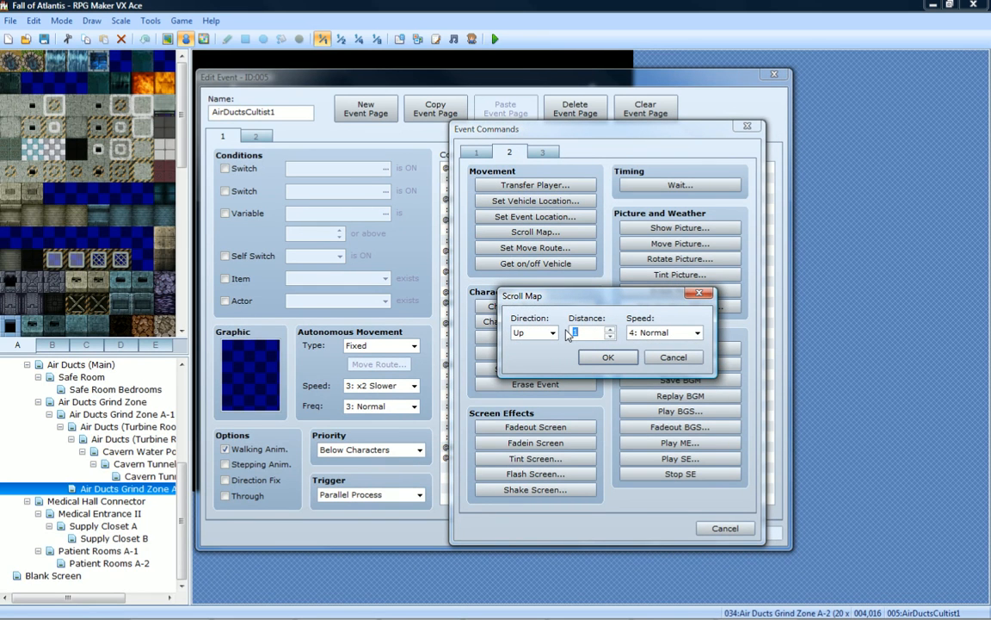
text(3)
click(693, 332)
click(662, 389)
click(609, 356)
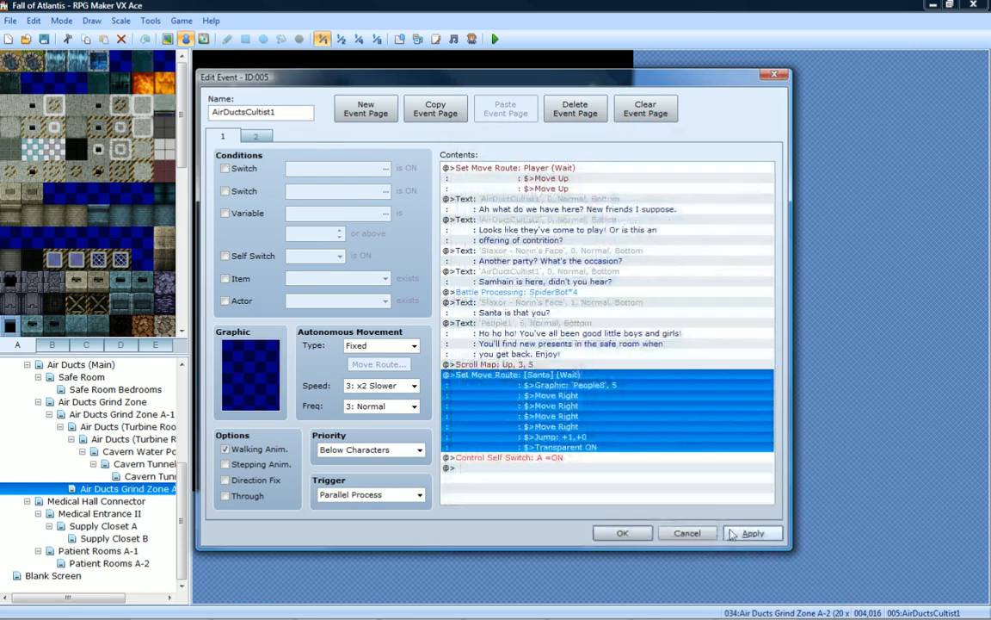
click(751, 533)
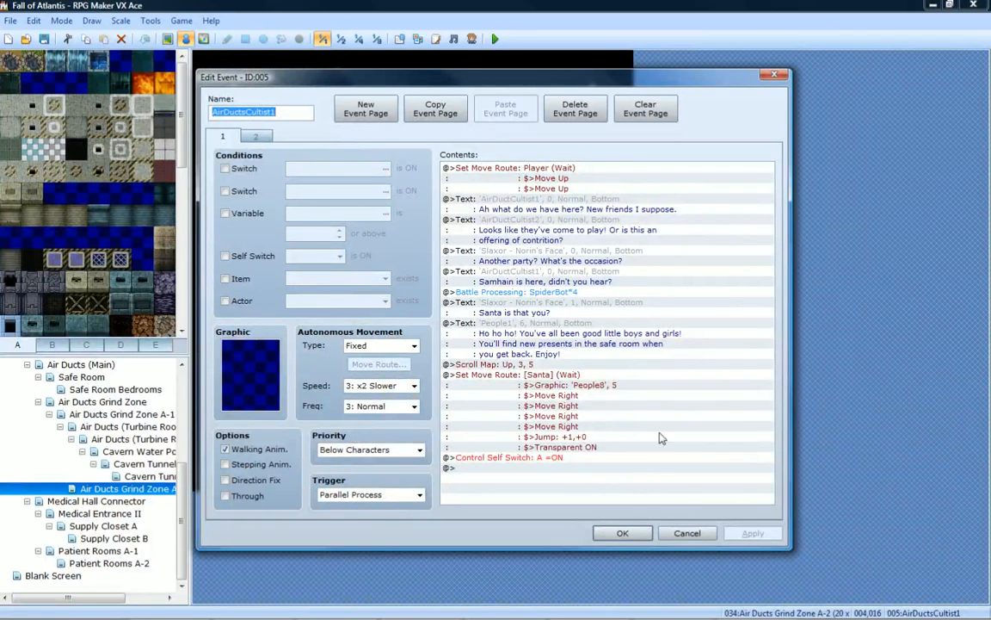
click(256, 136)
click(229, 138)
click(622, 532)
Set the player's starting position at 010,016 by the entrance of the Air Ducts Grind Zone A-2 map.
right_click(422, 399)
key(Escape)
right_click(428, 414)
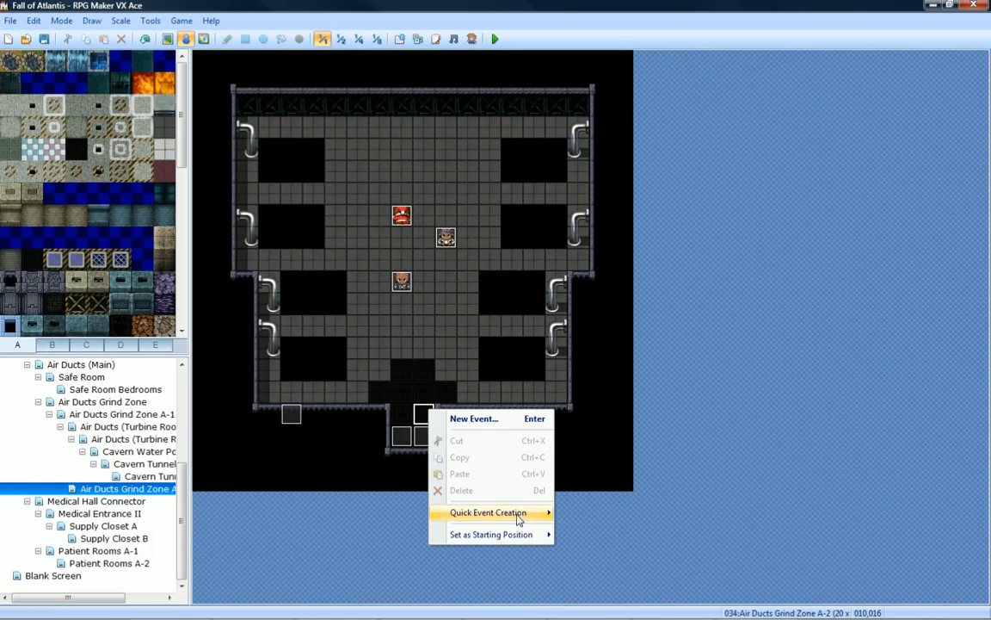
mouse_move(540, 538)
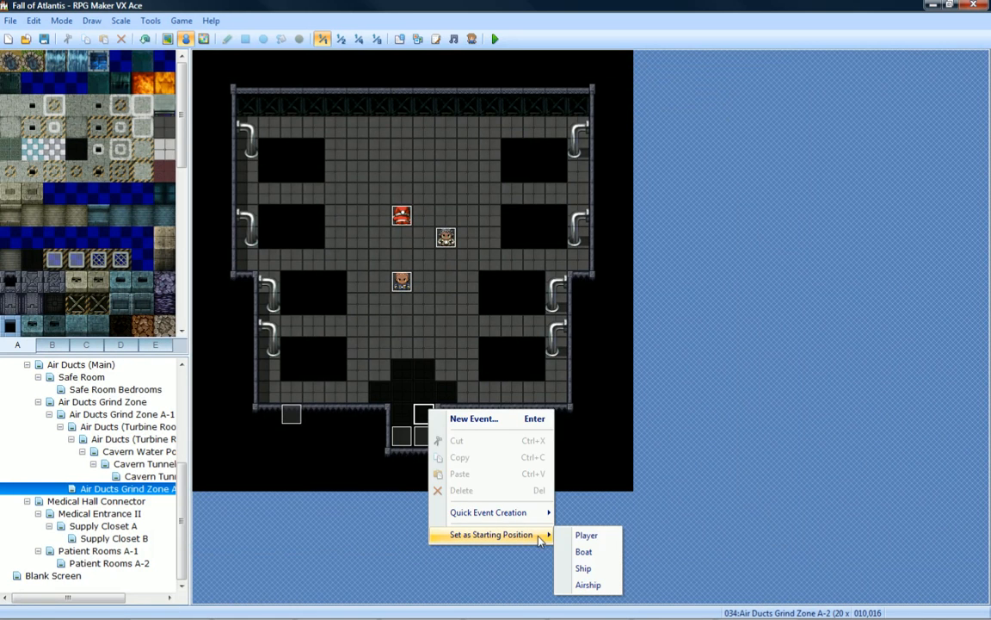
click(585, 535)
Save the changes, launch a playtest from the new starting position and advance the cultists' dialogue until the Spiderbot battle.
click(496, 40)
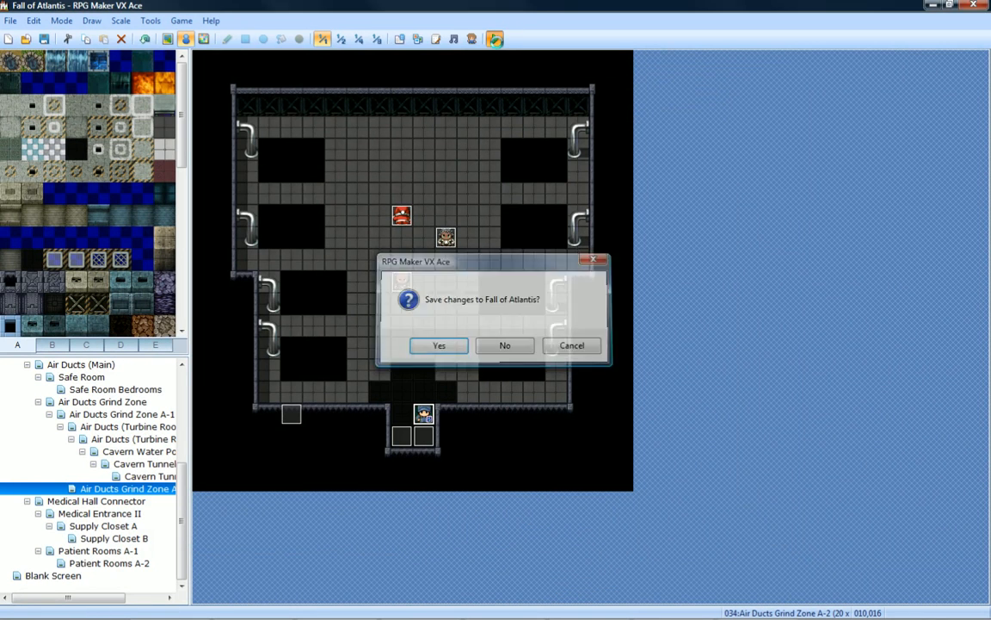
key(Return)
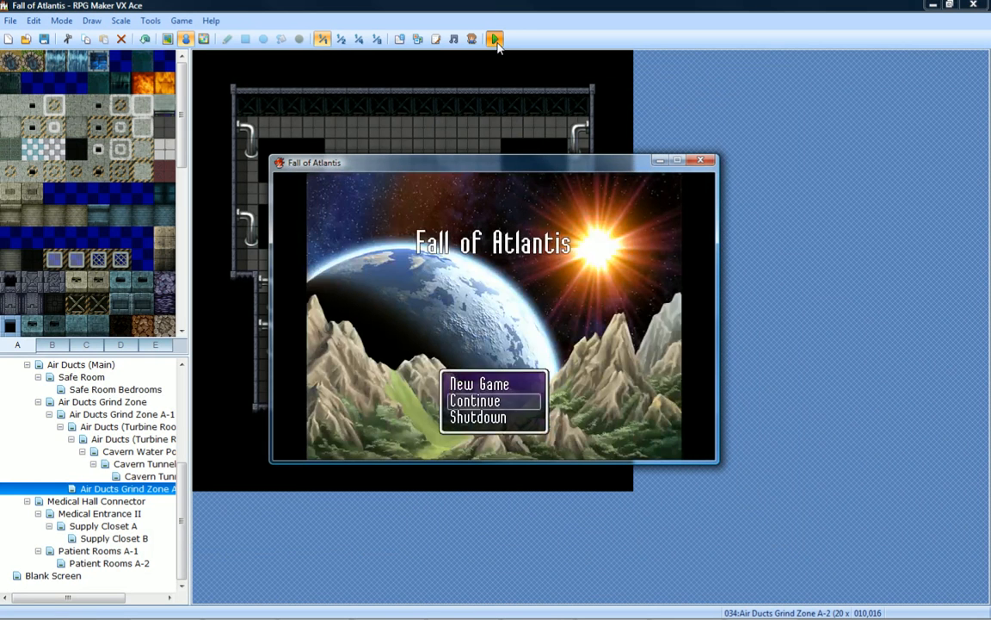
key(Return)
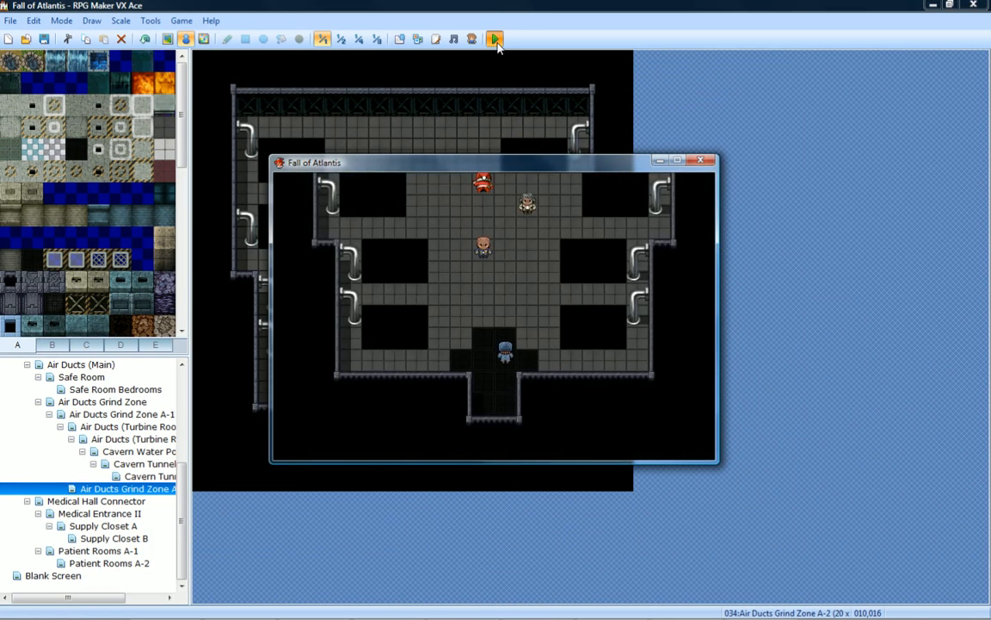
key(Return)
key(Return)
key(Return)
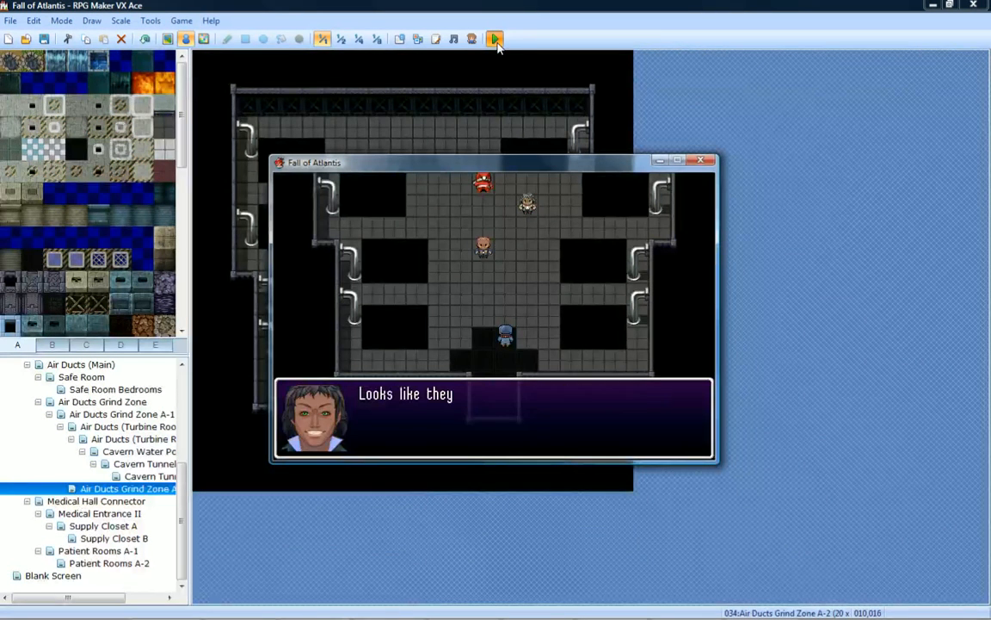
key(Return)
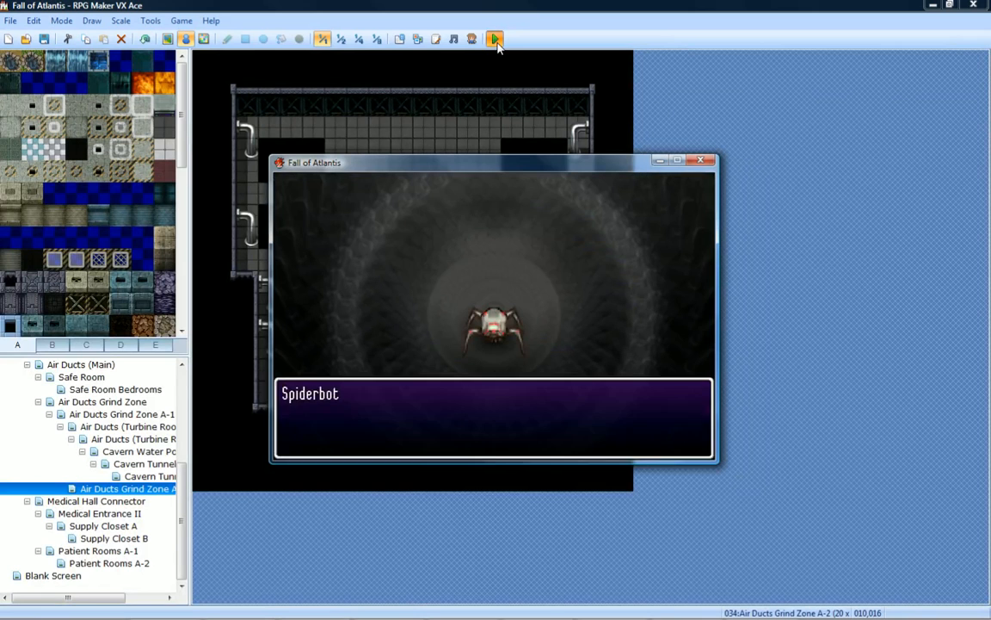
Fight the Spiderbot battle to its end in the playtest and advance the Santa dialogue that follows.
key(Return)
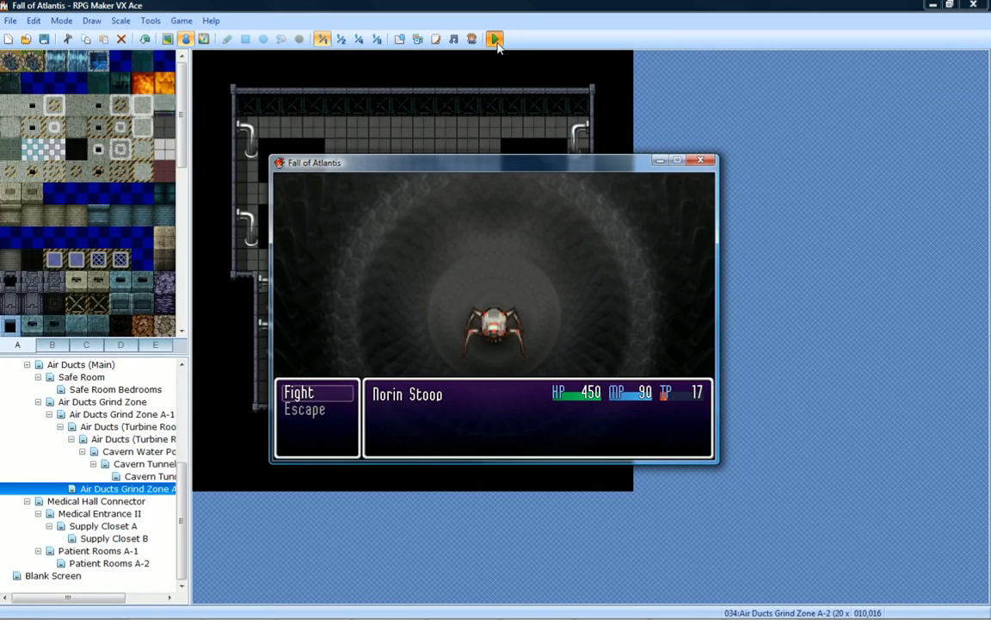
key(Return)
key(Return)
key(Return)
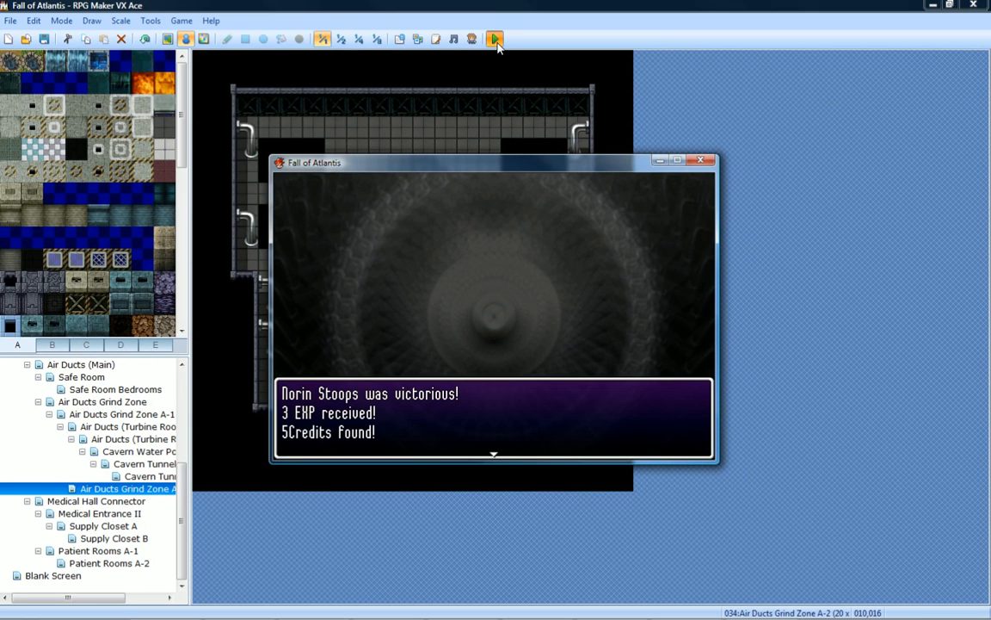
key(Return)
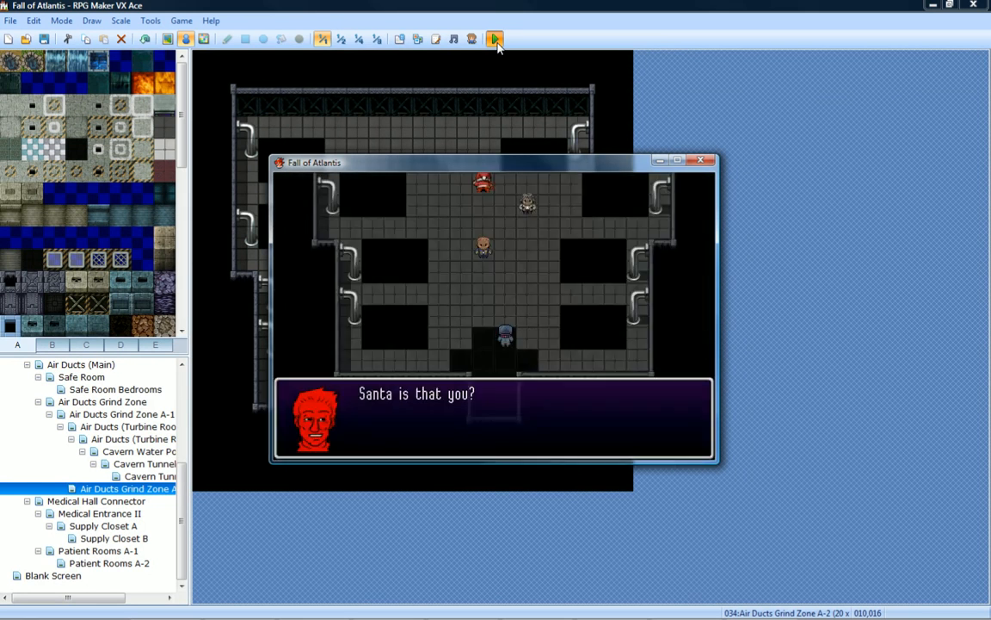
key(Return)
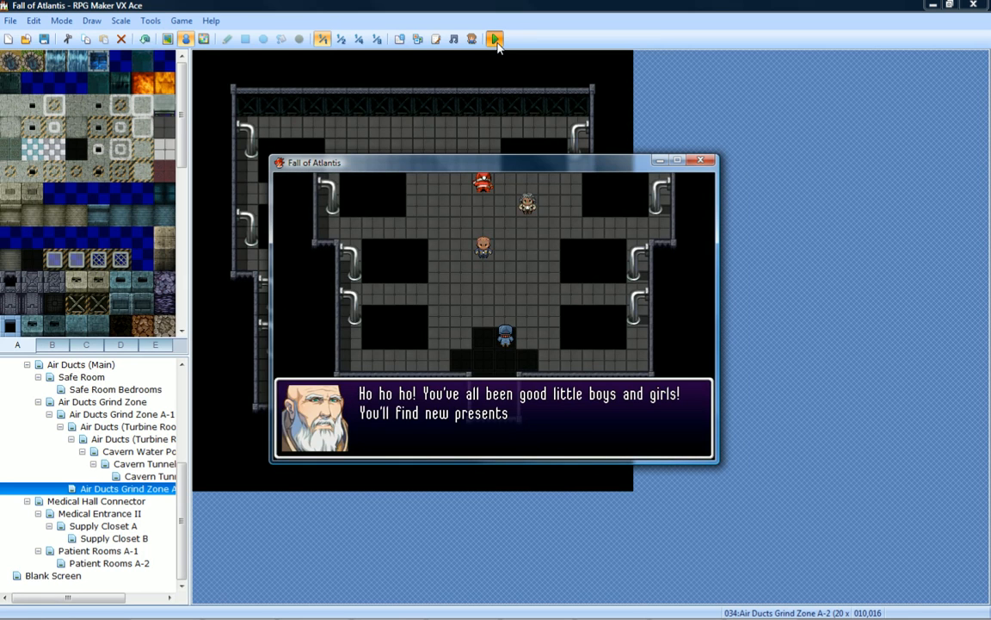
key(Return)
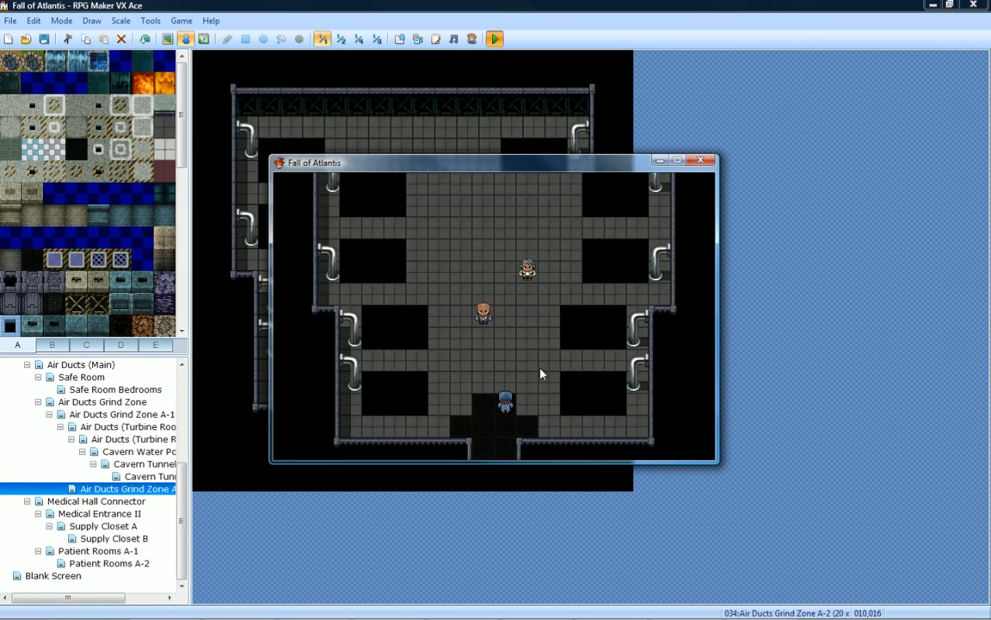
Walk out of the map and back in to check the cutscene characters on re-entry, and end the playtest.
key(Down)
key(Down)
key(Up)
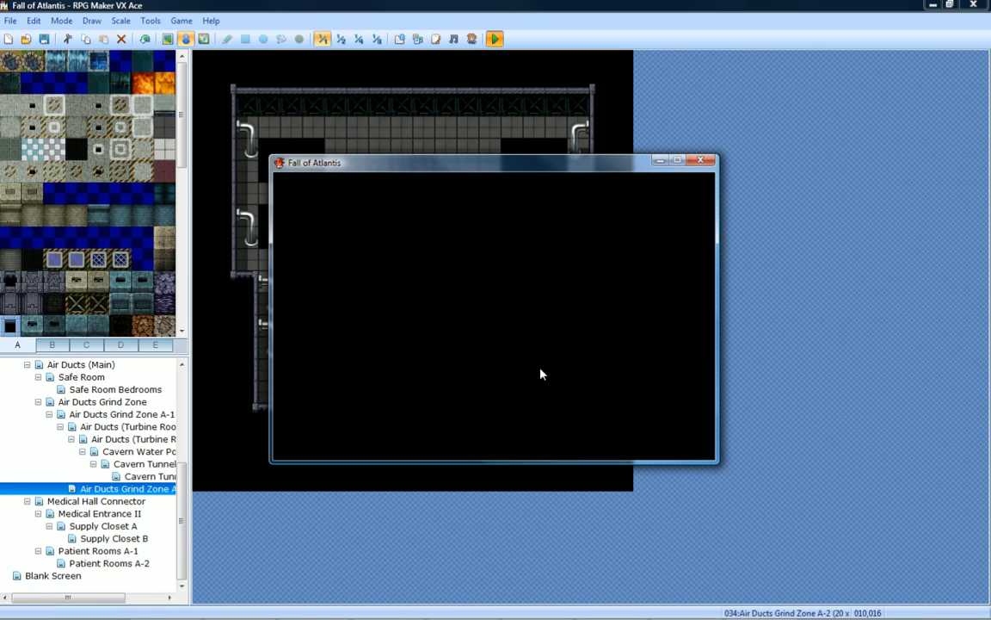
key(Up)
key(Up)
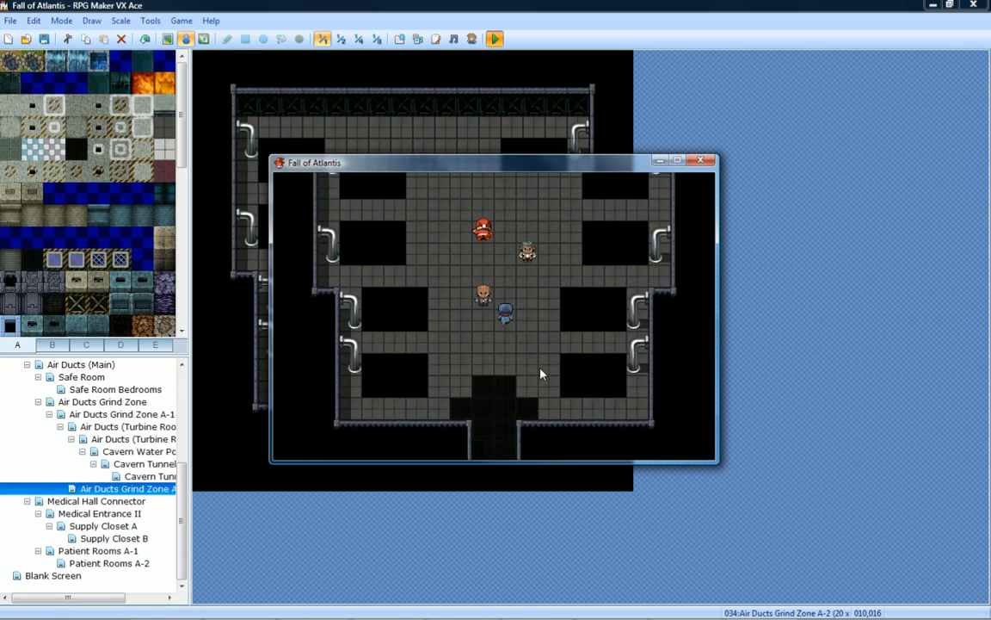
key(Down)
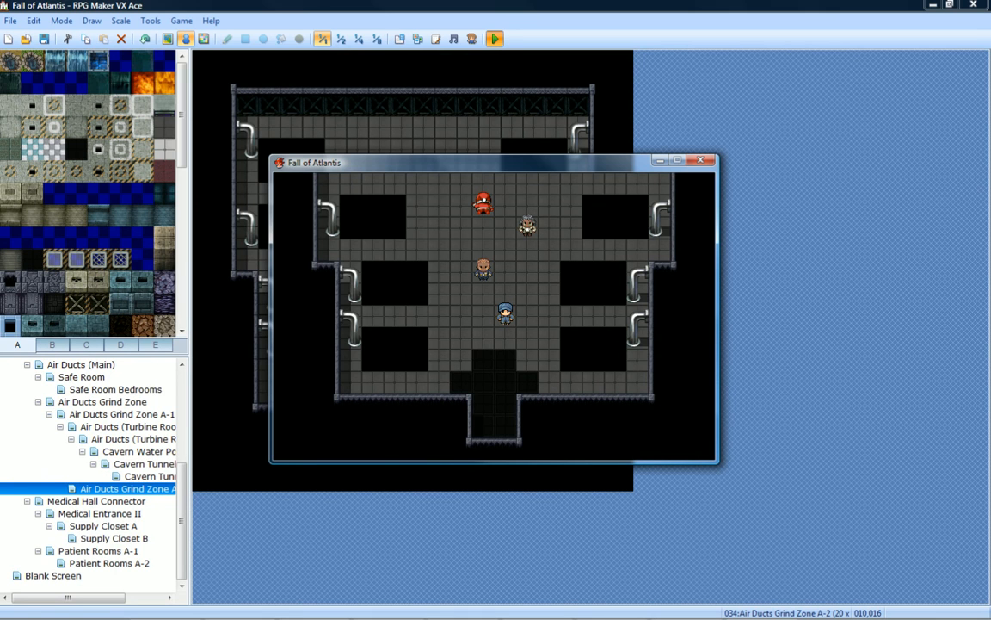
click(701, 164)
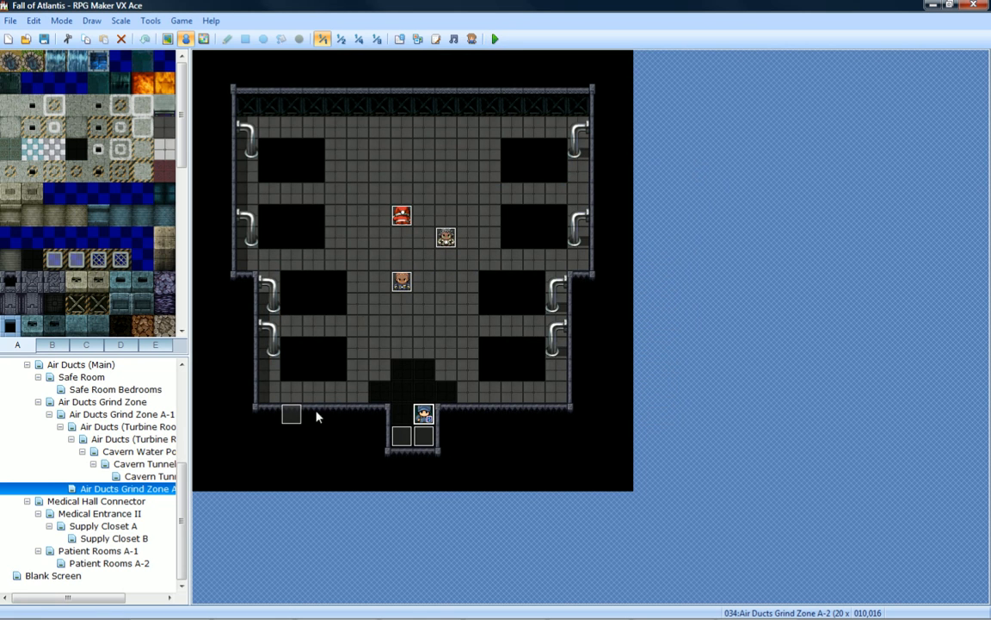
Enable the first switch condition on the Santa event and look through the switch ranges for an unused switch.
click(403, 216)
double_click(408, 218)
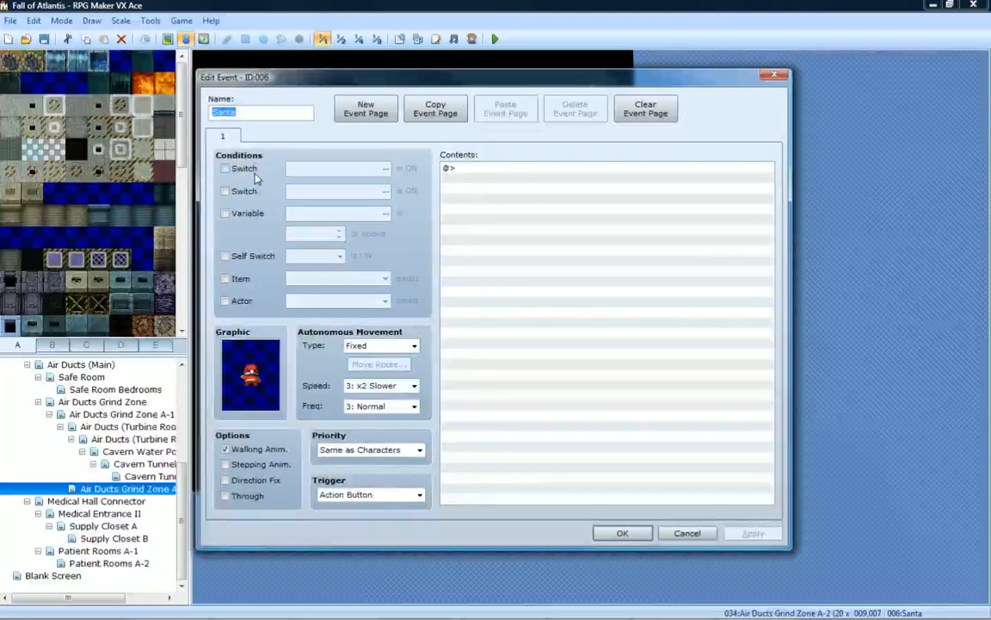
click(225, 169)
click(386, 168)
click(425, 301)
click(427, 311)
click(428, 318)
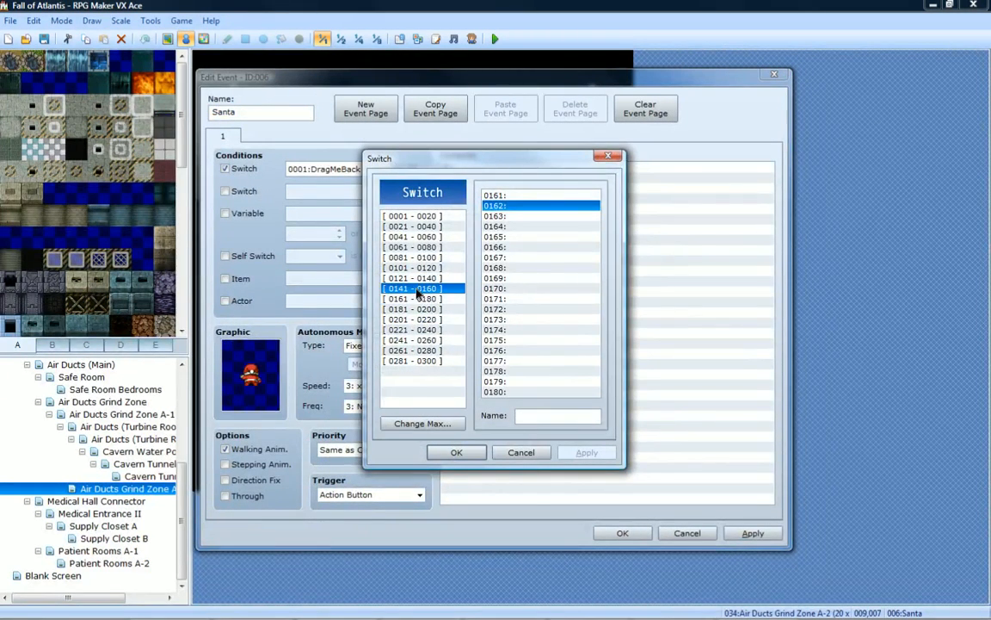
click(423, 331)
click(422, 340)
click(424, 351)
click(423, 361)
click(424, 331)
click(420, 320)
click(421, 310)
click(420, 300)
click(420, 290)
click(420, 278)
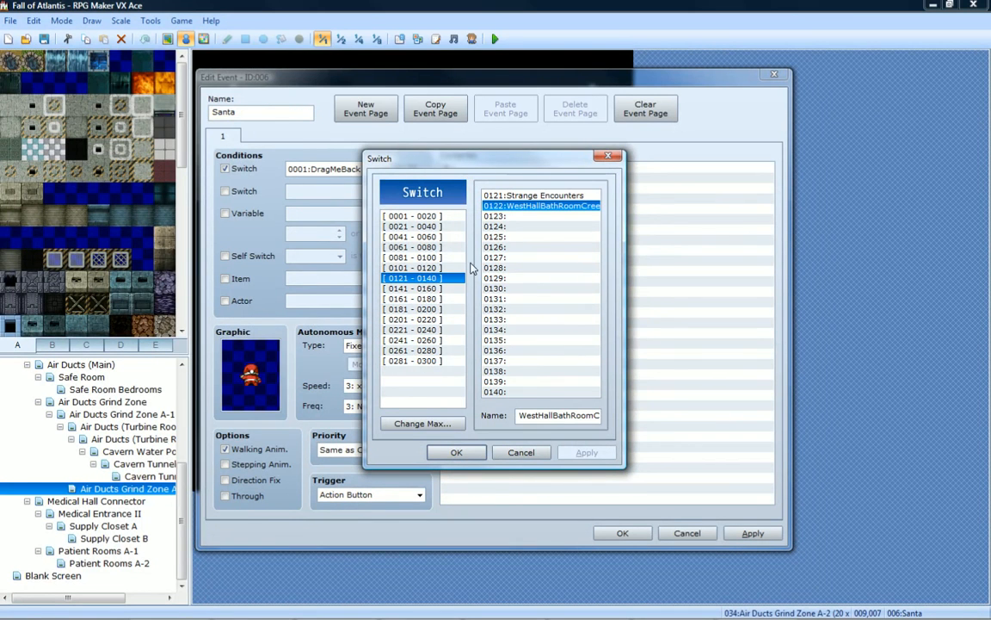
Name switch 0123 AirDuctSantaCreepers, assign it as Santa's condition and confirm the event.
click(517, 216)
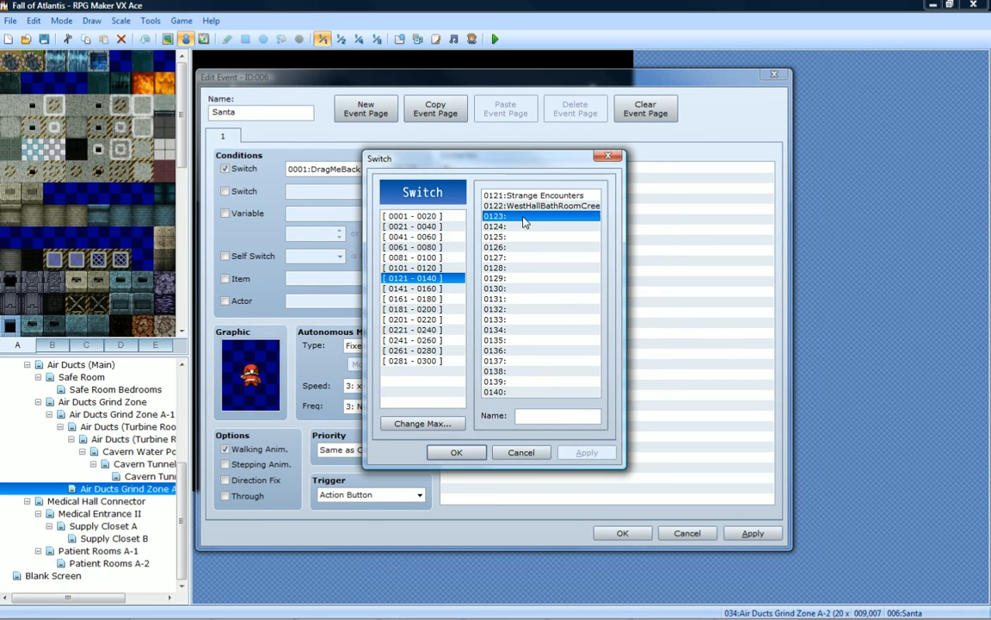
click(561, 416)
text(AirDuctSanta)
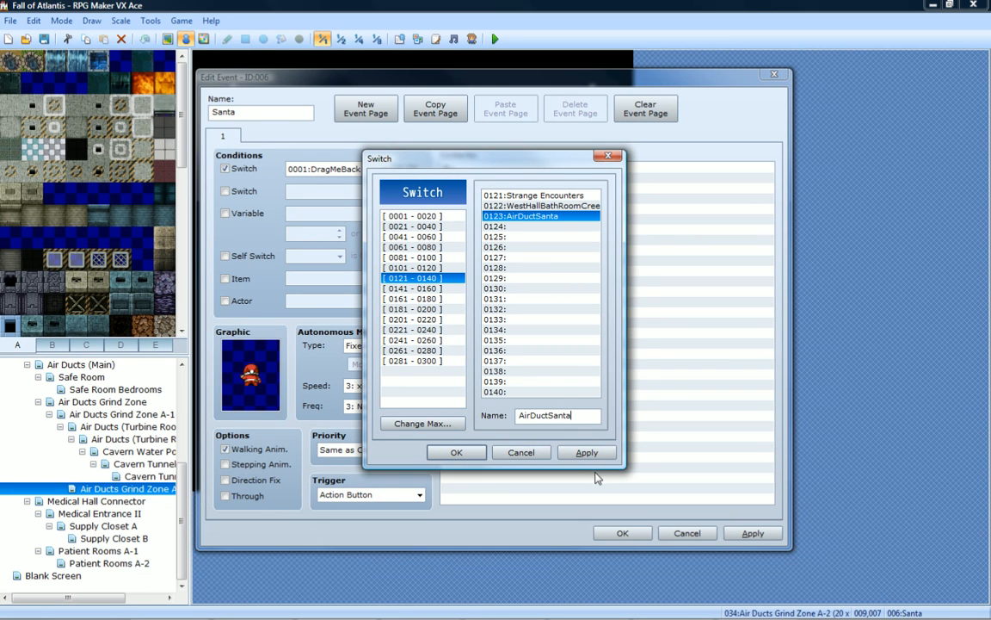
text(Creepers)
click(587, 453)
click(456, 452)
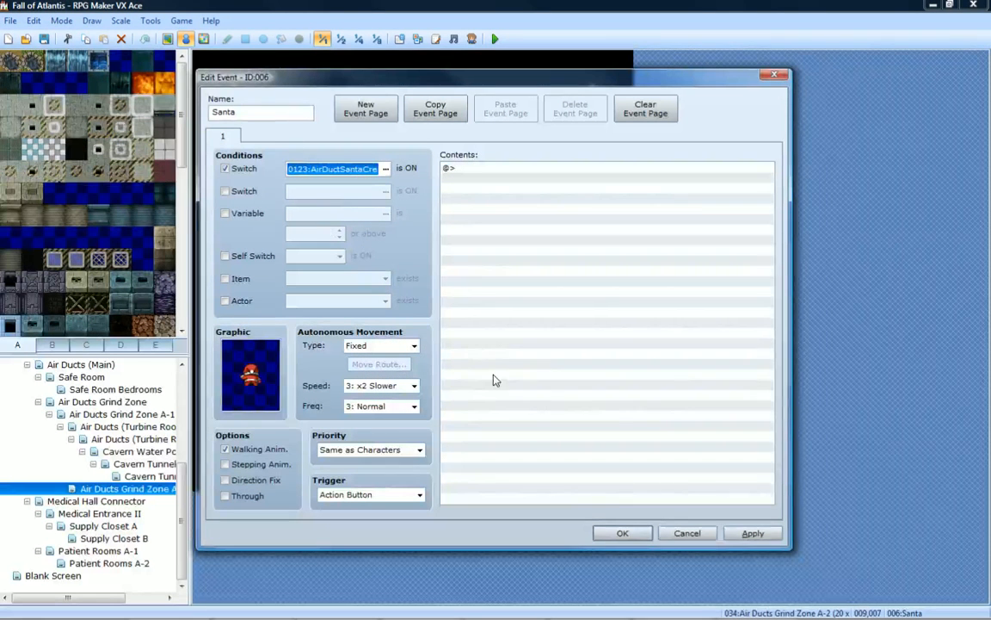
click(752, 533)
click(622, 532)
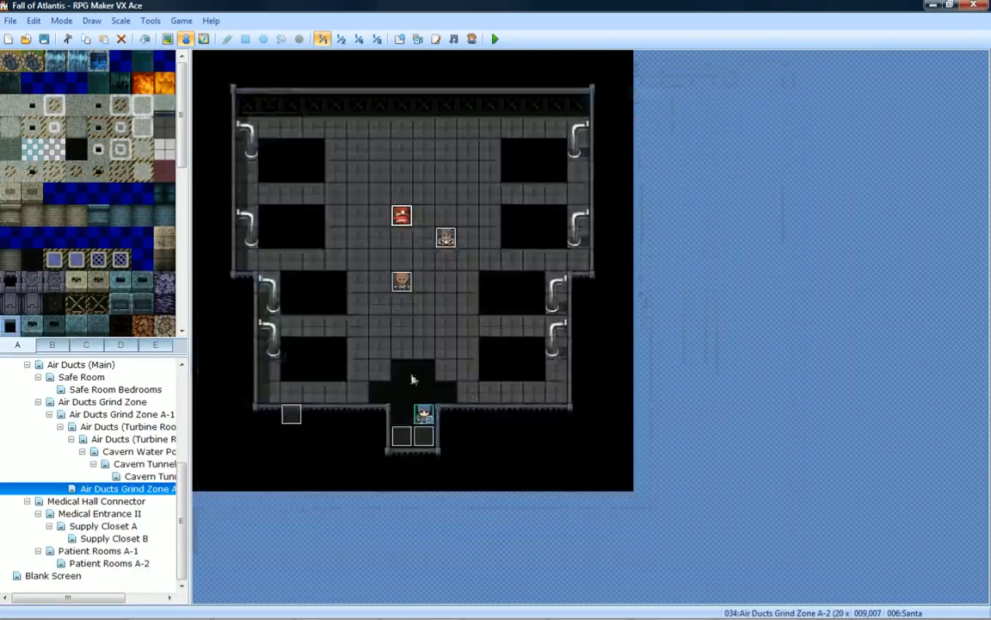
Make the Cultist2 event require switch 0123:AirDuctSantaCreepers to be ON and confirm the event.
double_click(424, 281)
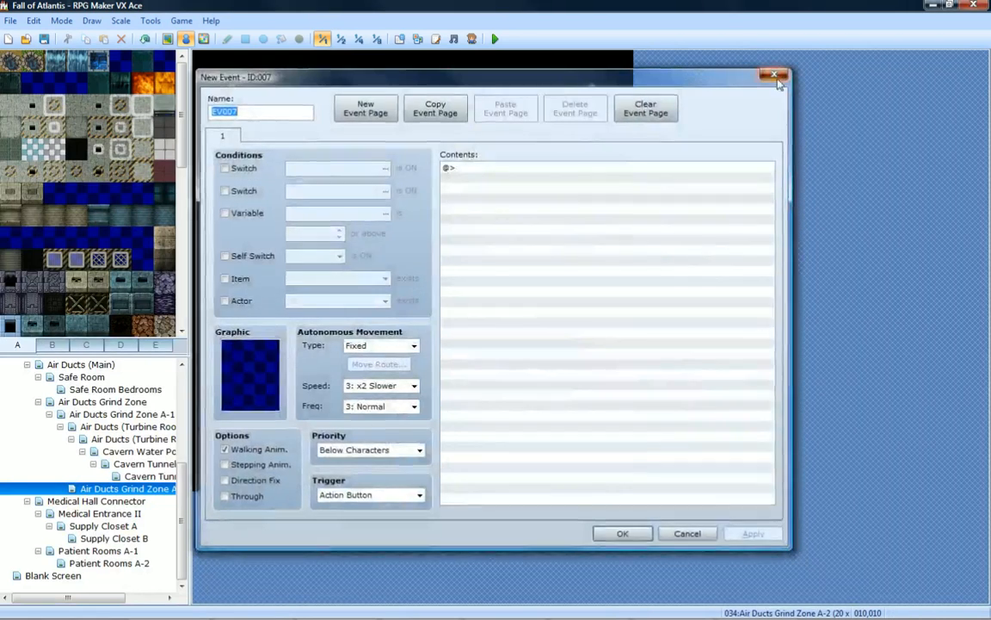
click(775, 75)
double_click(445, 234)
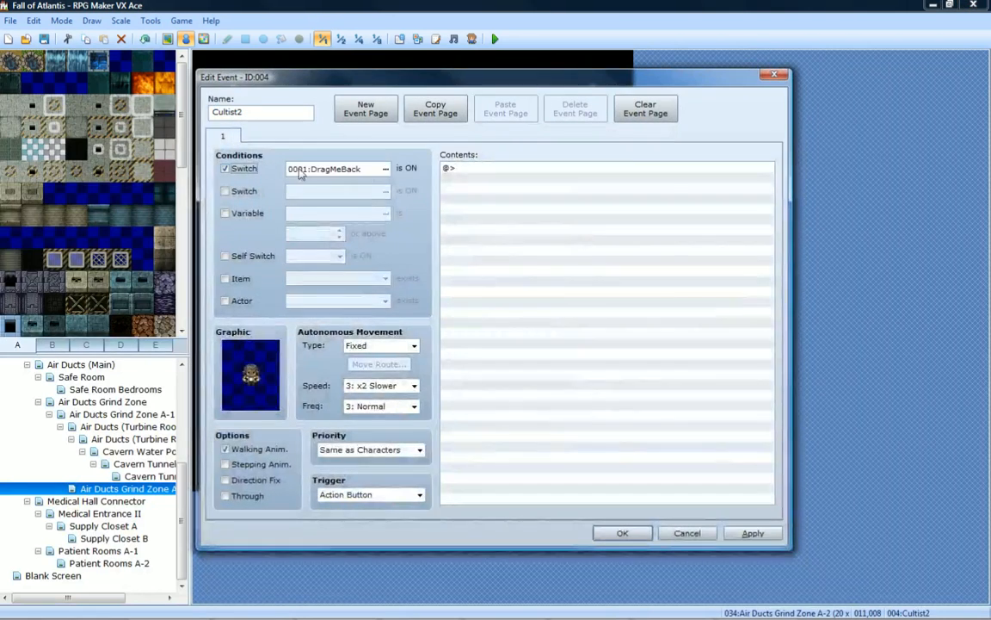
click(385, 169)
double_click(500, 204)
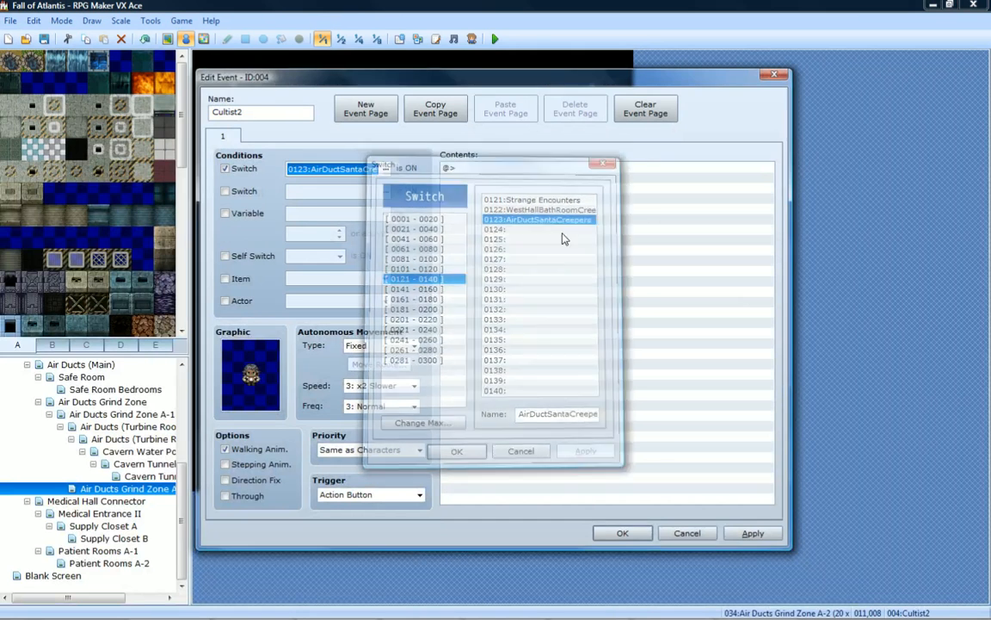
click(752, 534)
click(622, 533)
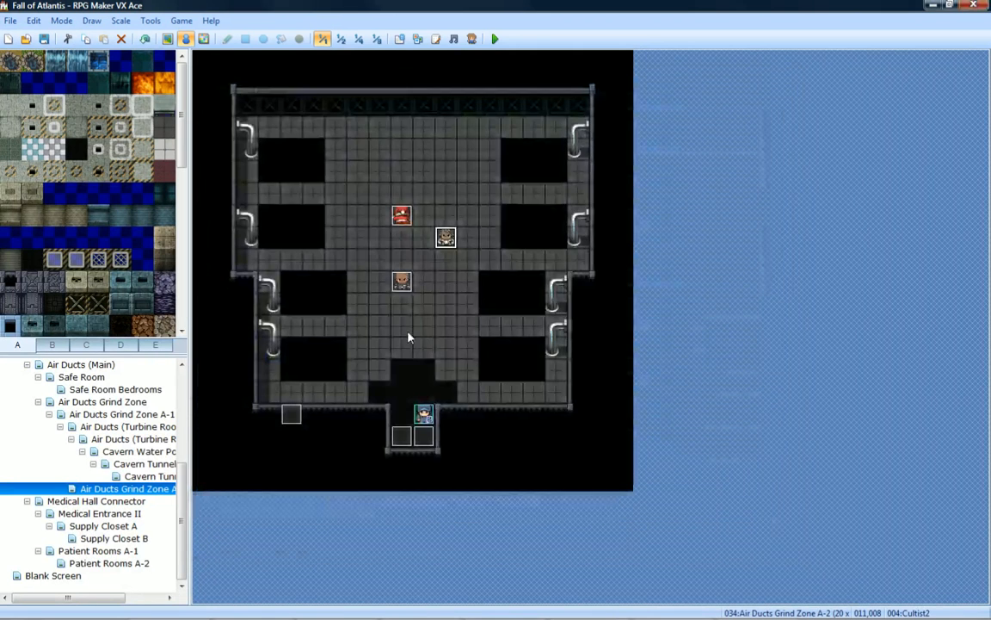
Set the Cultist1 event's condition to switch 0123:AirDuctSantaCreepers being ON and confirm the event.
double_click(405, 291)
click(226, 169)
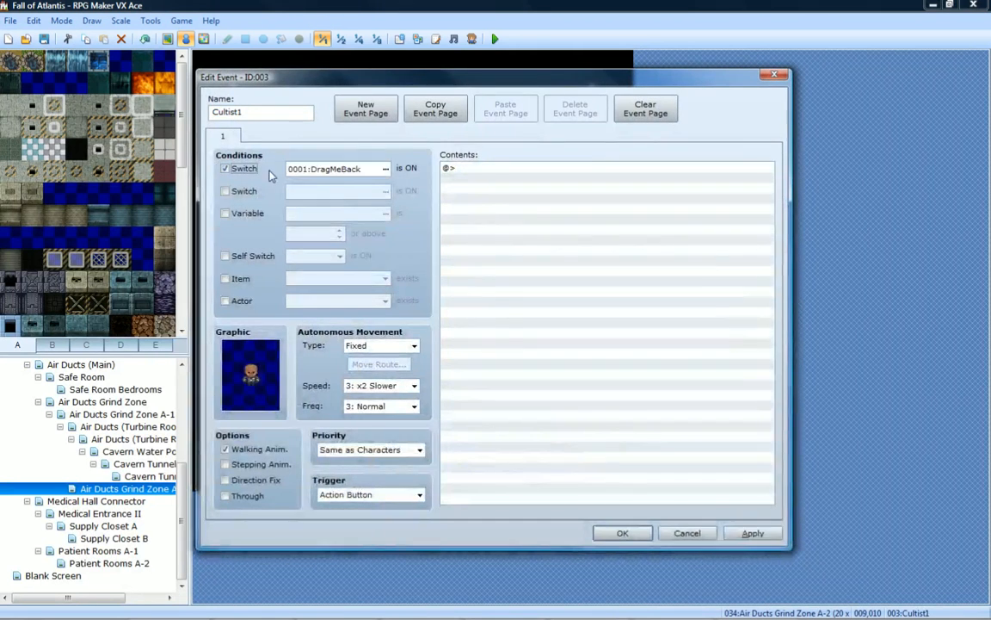
click(386, 170)
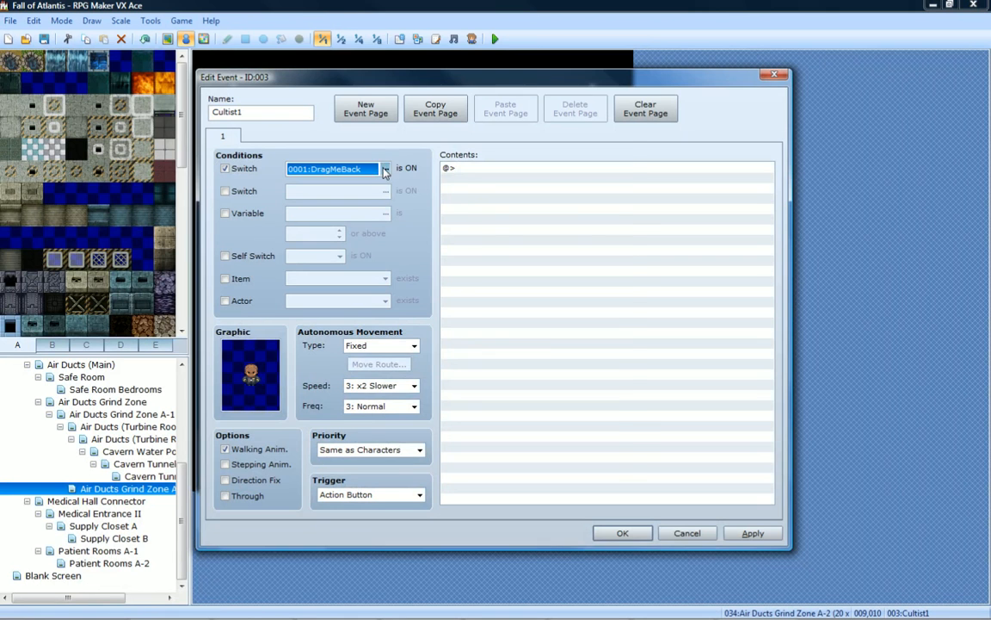
click(384, 168)
double_click(505, 219)
click(750, 534)
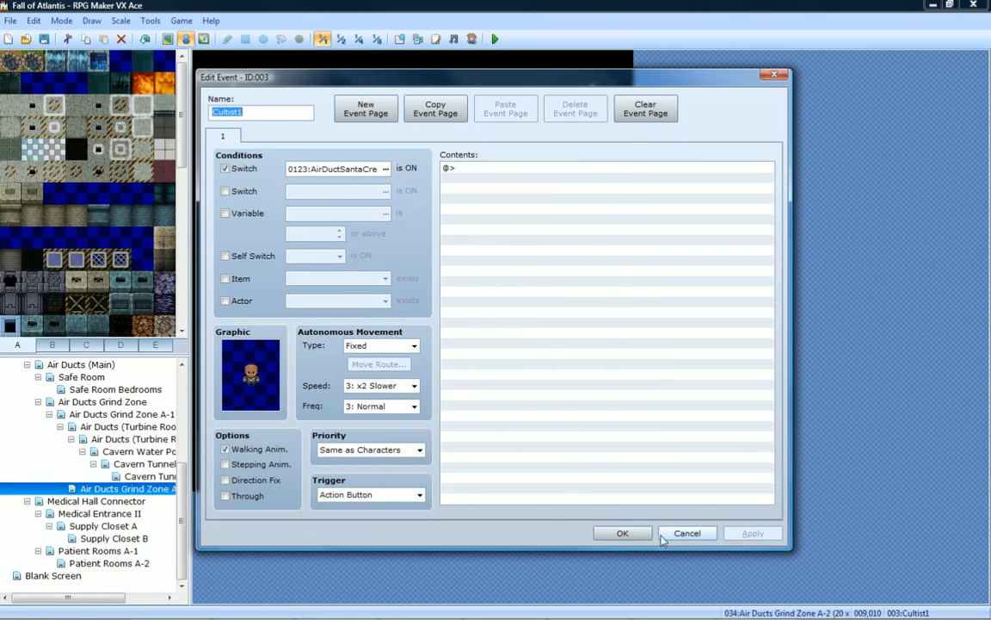
click(625, 533)
Give page 1 of the AirDuctsCultist1 cutscene event the condition 0123:AirDuctSantaCreepers is ON, and recheck Santa's condition.
double_click(291, 416)
click(227, 169)
click(384, 168)
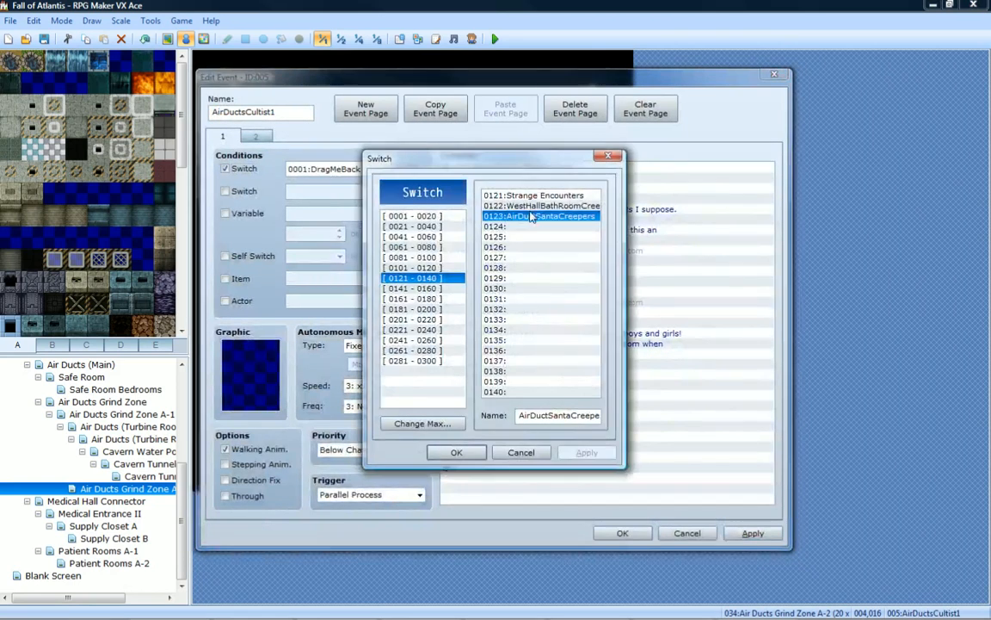
double_click(539, 217)
click(753, 533)
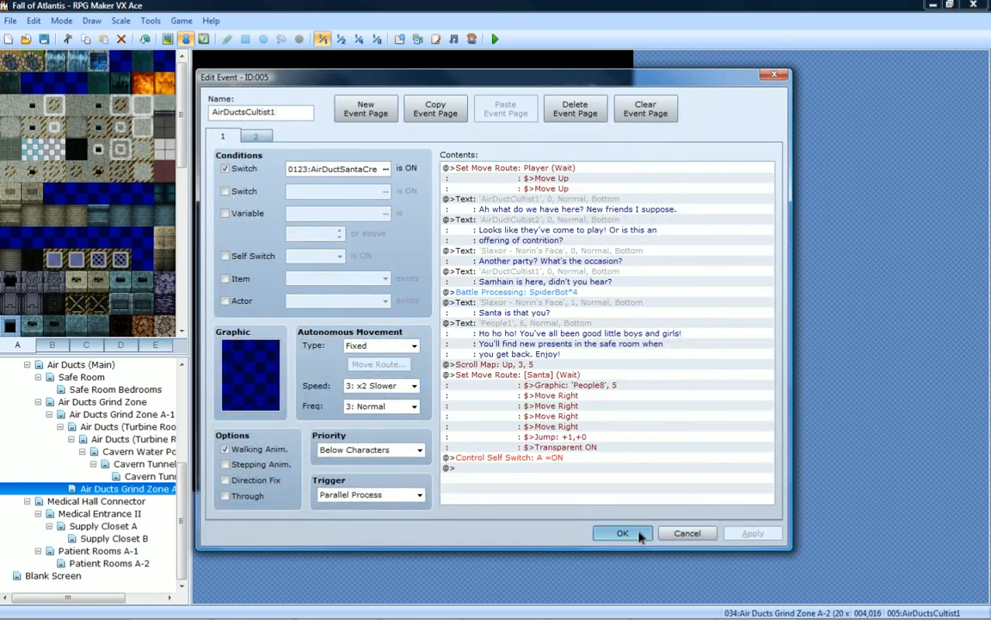
click(623, 533)
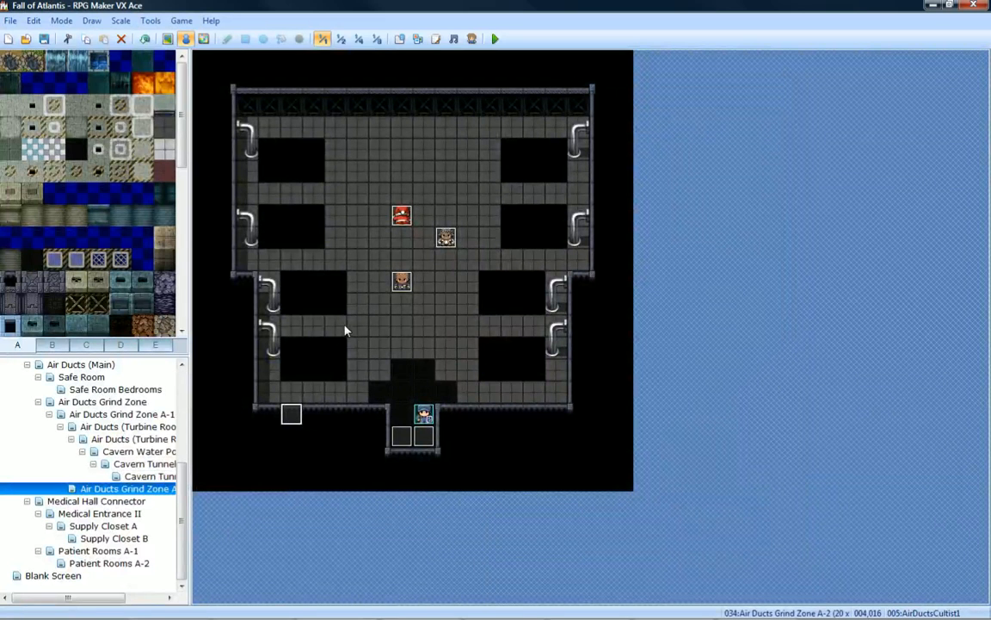
double_click(406, 219)
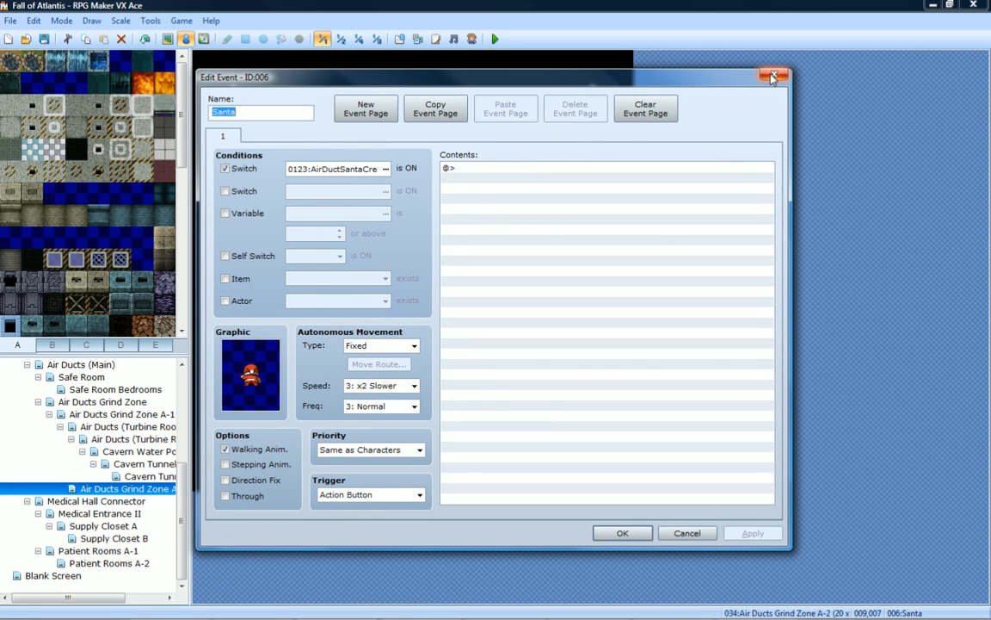
click(622, 533)
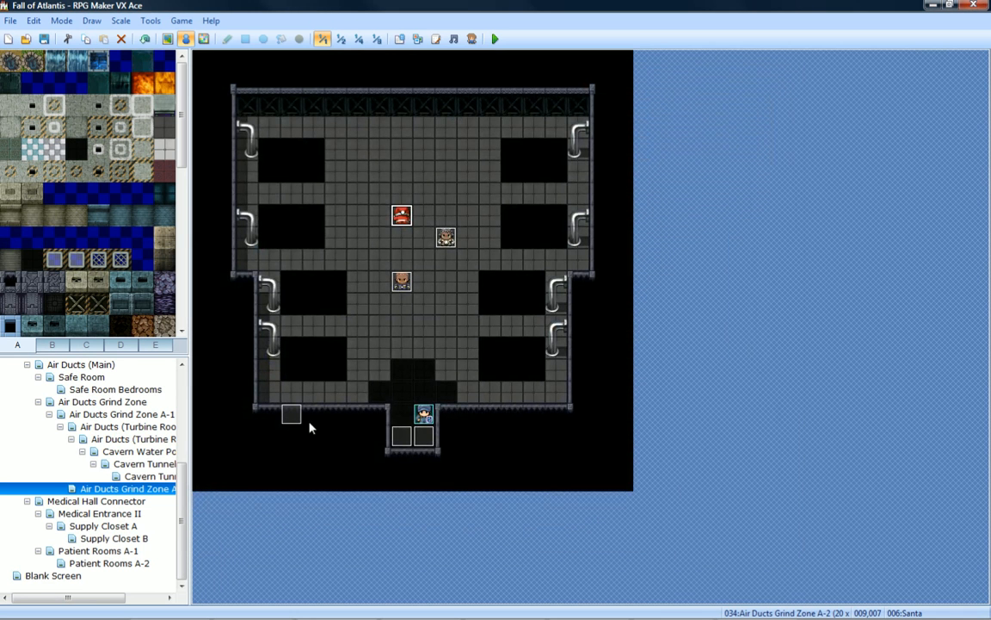
Add a Control Switches command turning 0123:AirDuctSantaCreepers OFF after the player transfer in the exit event at 010,017.
double_click(423, 439)
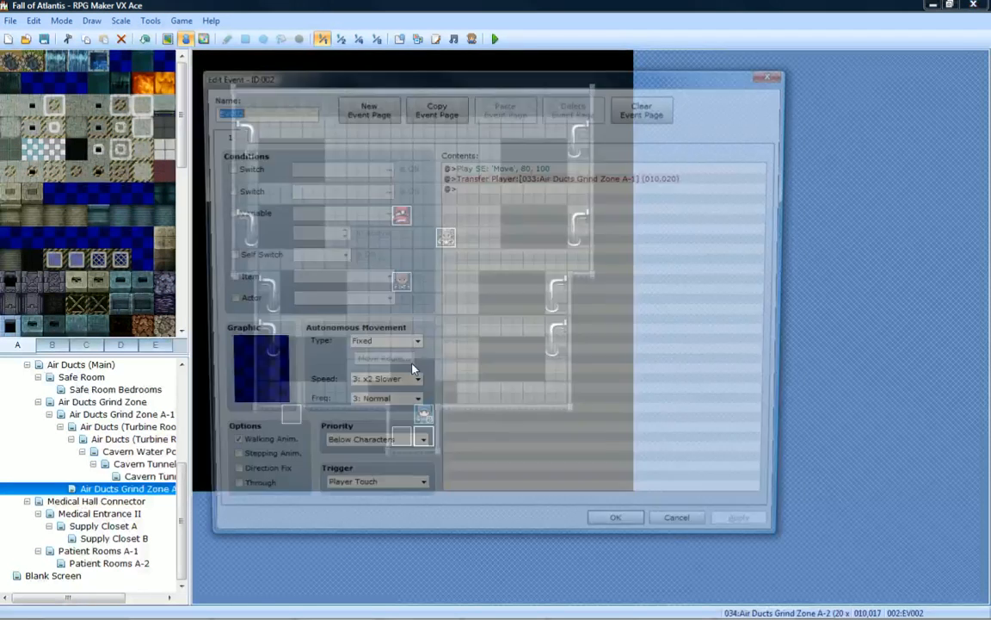
right_click(499, 188)
click(533, 197)
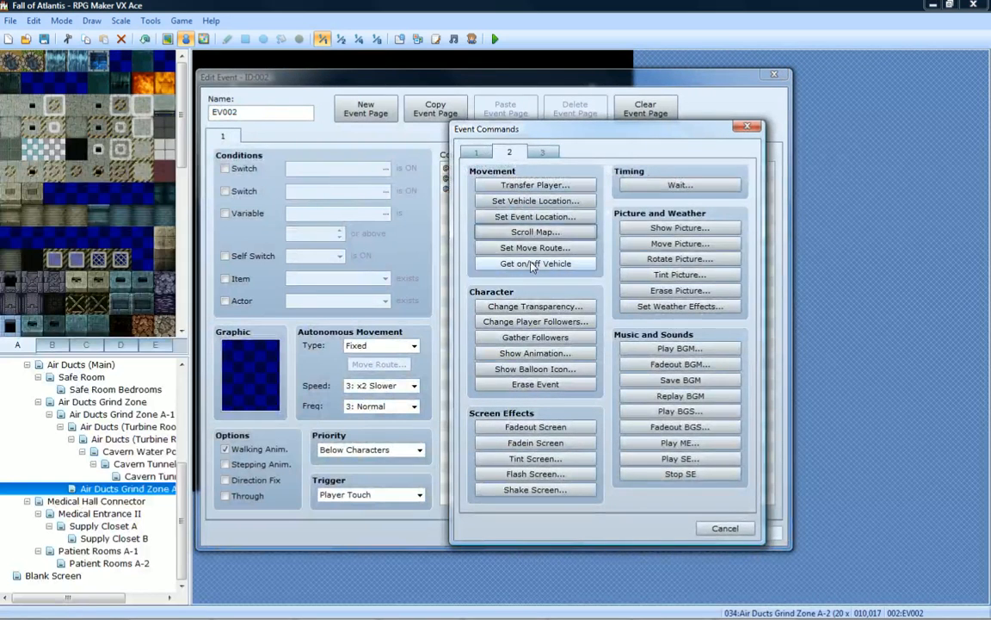
click(476, 151)
click(535, 291)
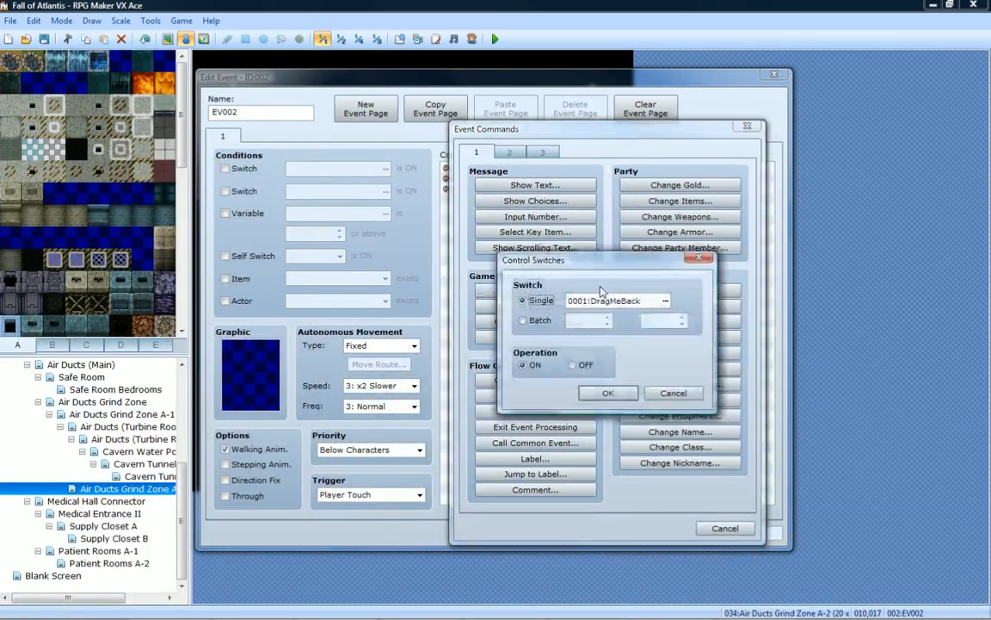
click(666, 301)
click(663, 413)
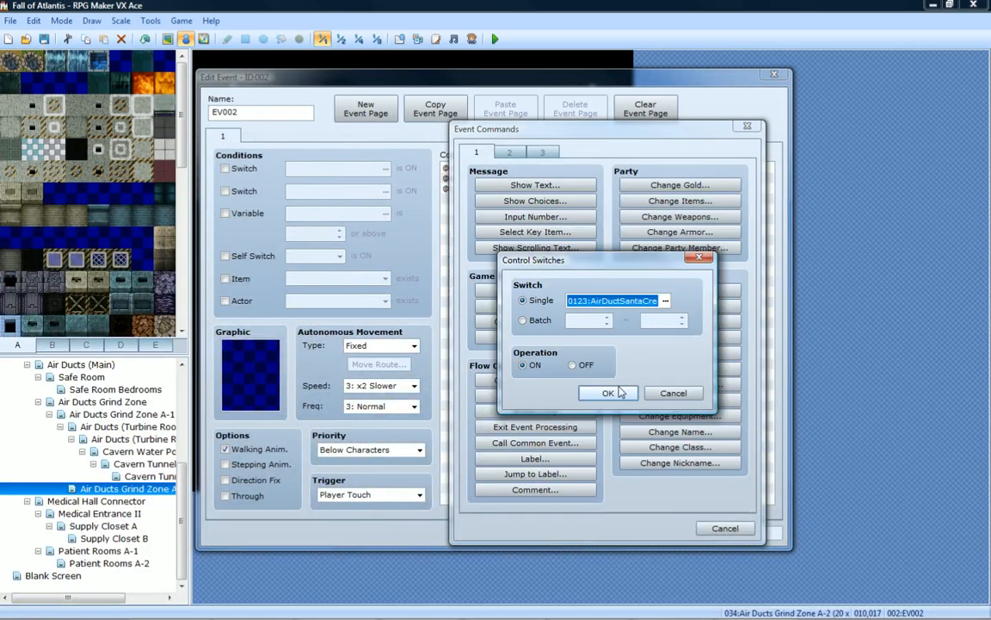
click(578, 365)
click(607, 392)
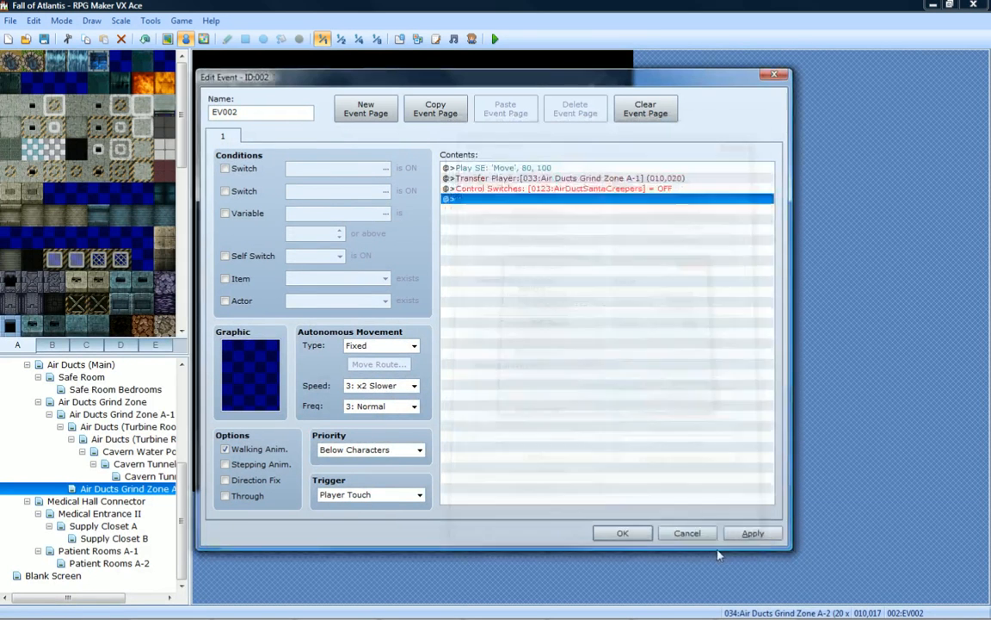
Add a Control Self Switch command setting A to ON at the end of the exit event's commands.
double_click(497, 200)
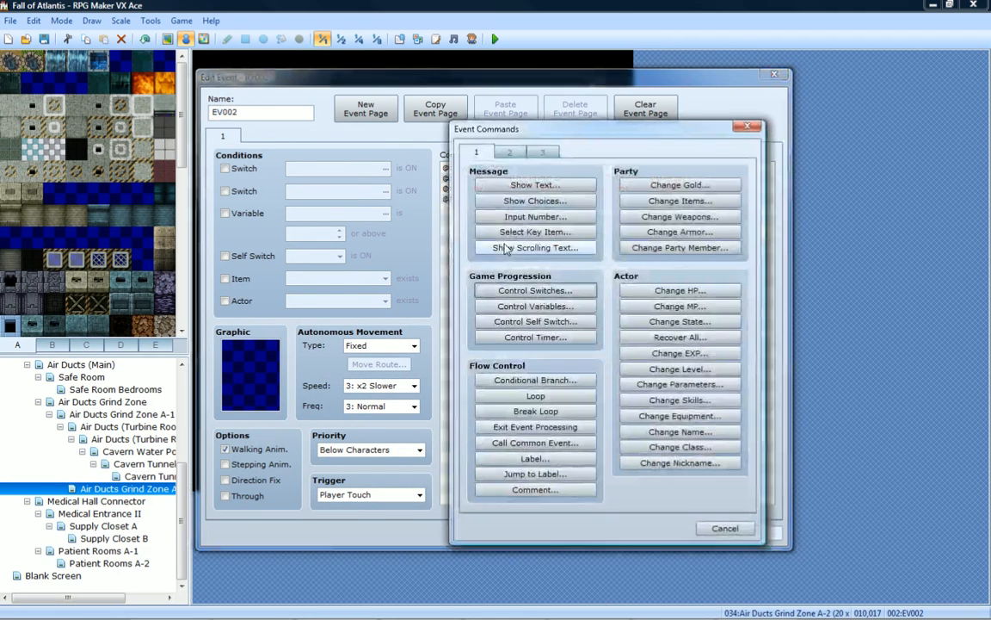
click(528, 329)
key(Return)
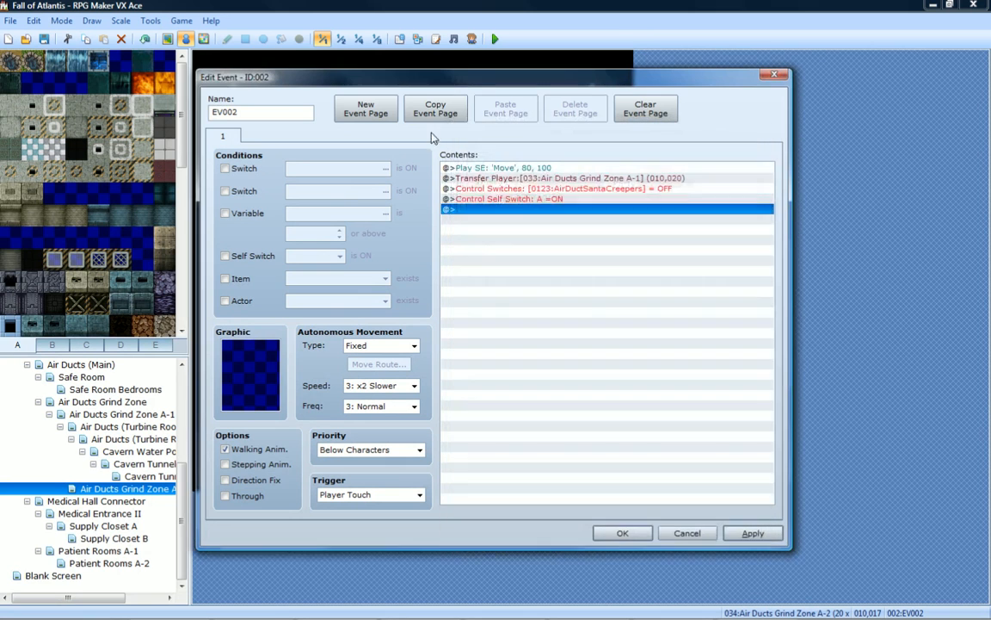
Duplicate page 1 of the exit event at 010,017 as page 2, removing the extra blank page.
click(435, 109)
click(366, 109)
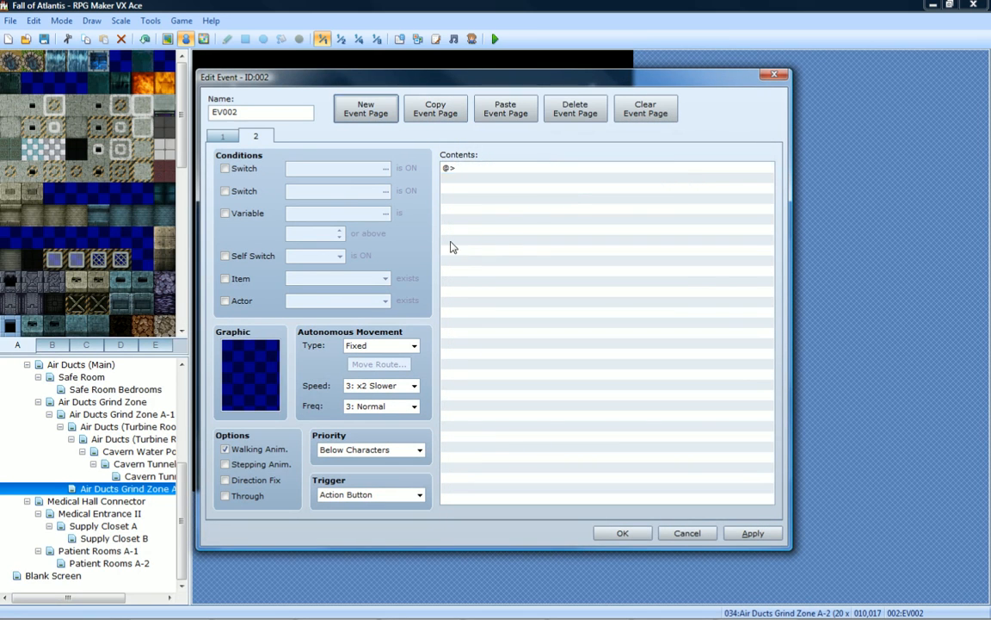
click(505, 109)
click(258, 136)
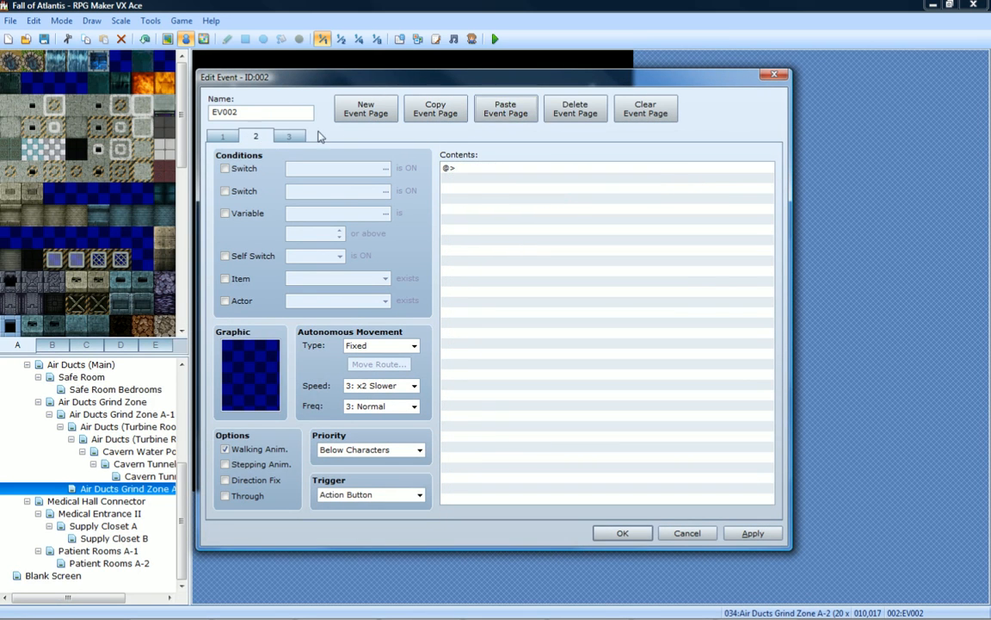
click(575, 109)
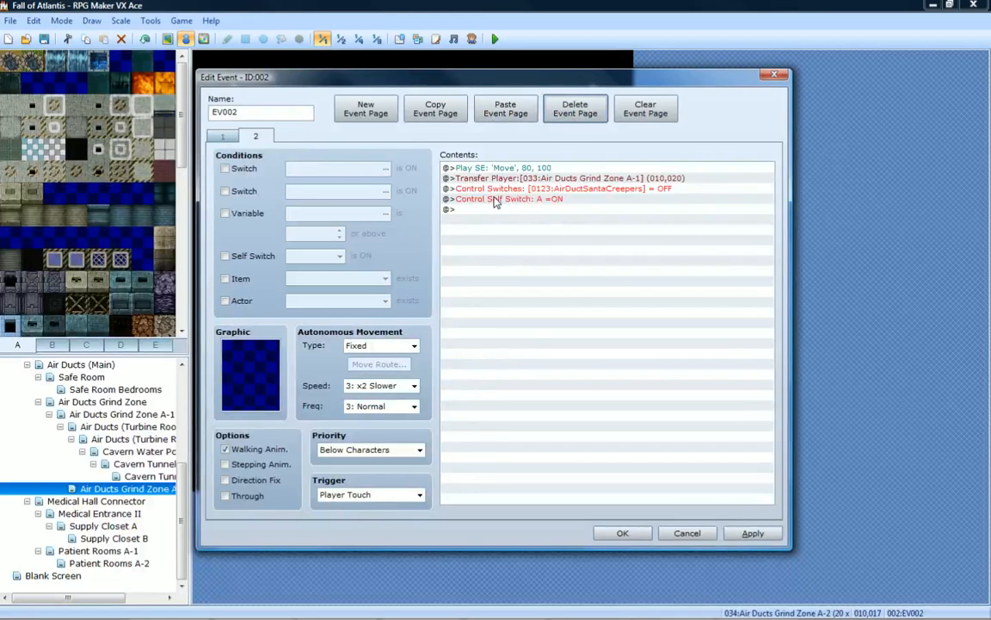
Delete the Control Switches and Control Self Switch commands from page 2 of the exit event.
click(485, 193)
key(Delete)
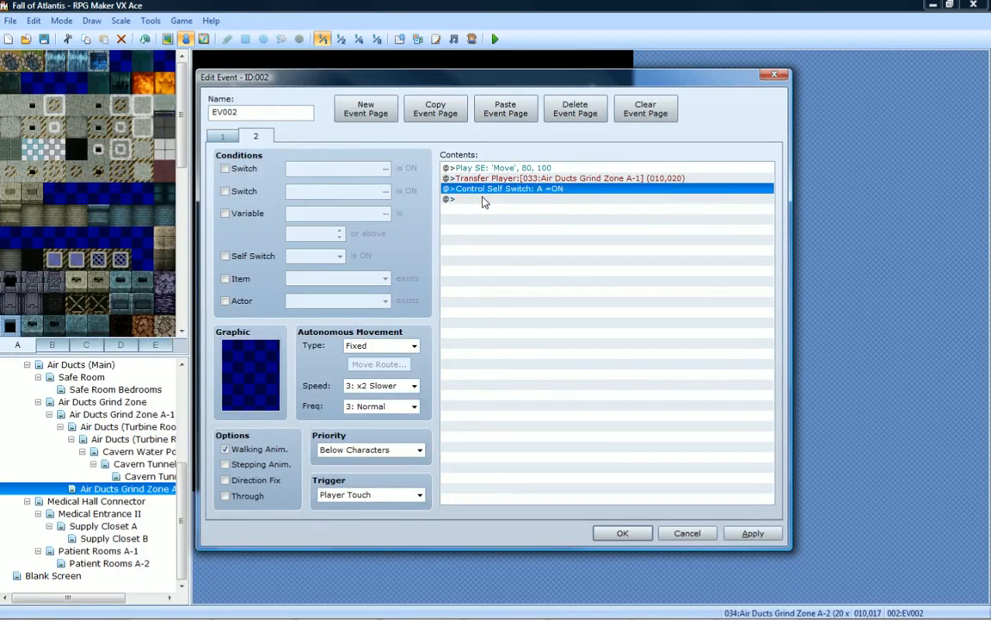
key(Delete)
Review page 1, enable the Self Switch condition in the exit event at 010,017, and confirm the event.
click(223, 137)
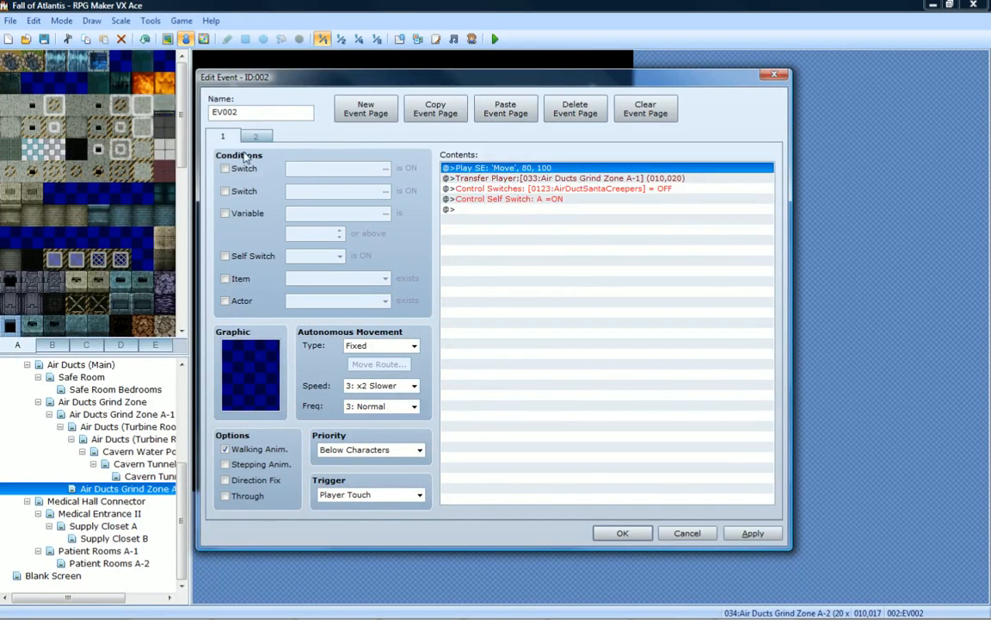
click(253, 256)
click(752, 534)
click(635, 535)
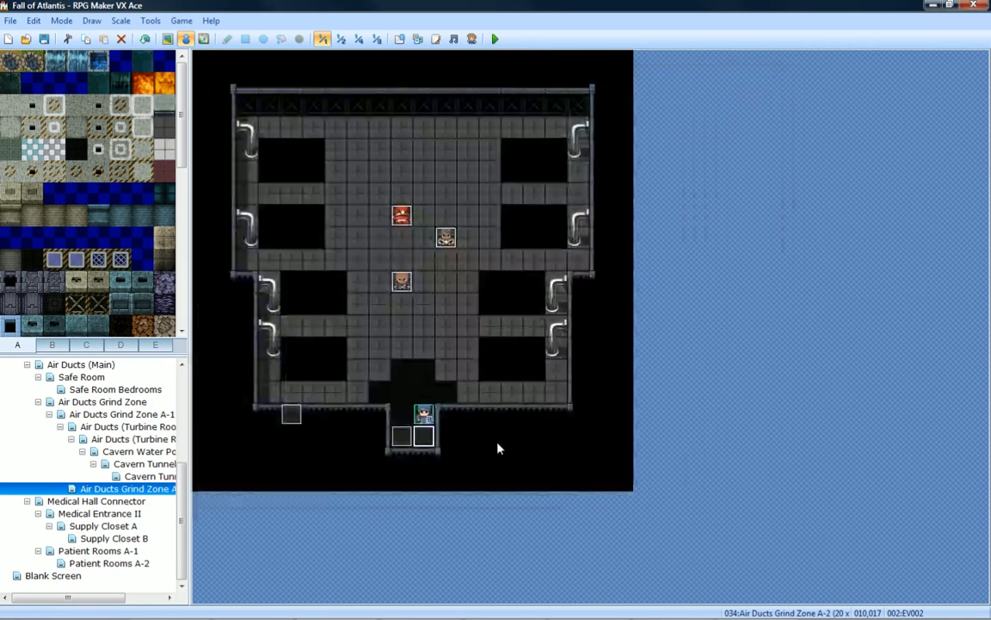
In the exit event at 009,017, insert a Control Switches command turning 0123:AirDuctSantaCreepers OFF before the player transfer.
double_click(402, 439)
click(505, 181)
right_click(505, 182)
click(516, 186)
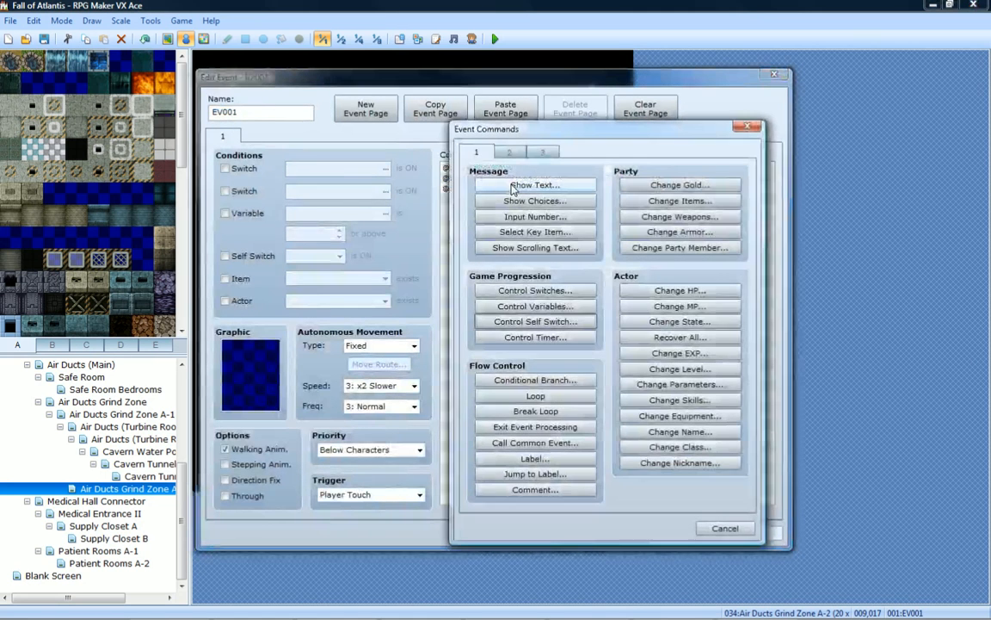
click(532, 290)
click(664, 302)
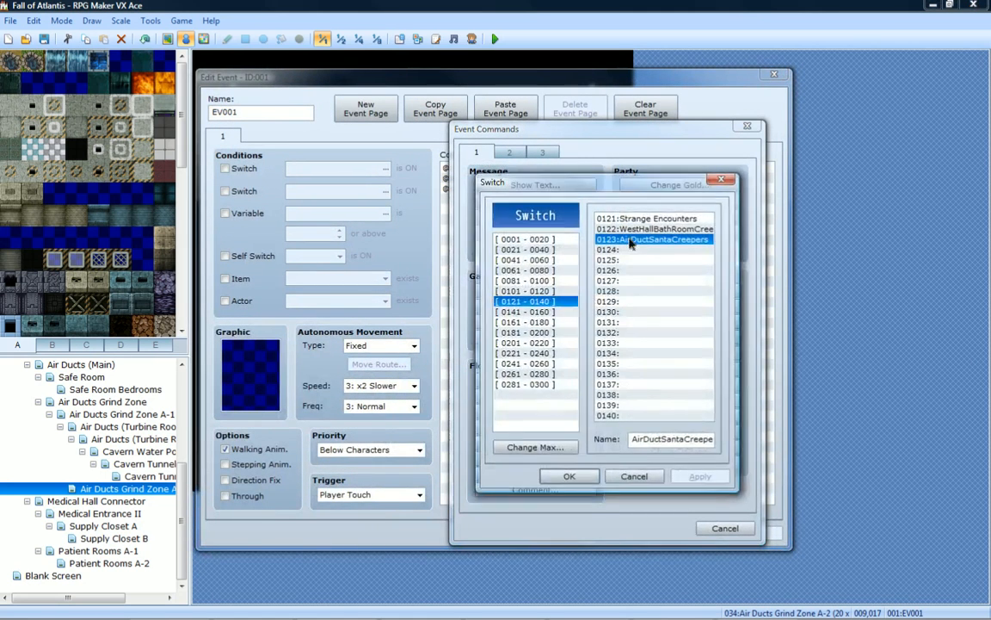
double_click(633, 241)
click(572, 365)
click(608, 393)
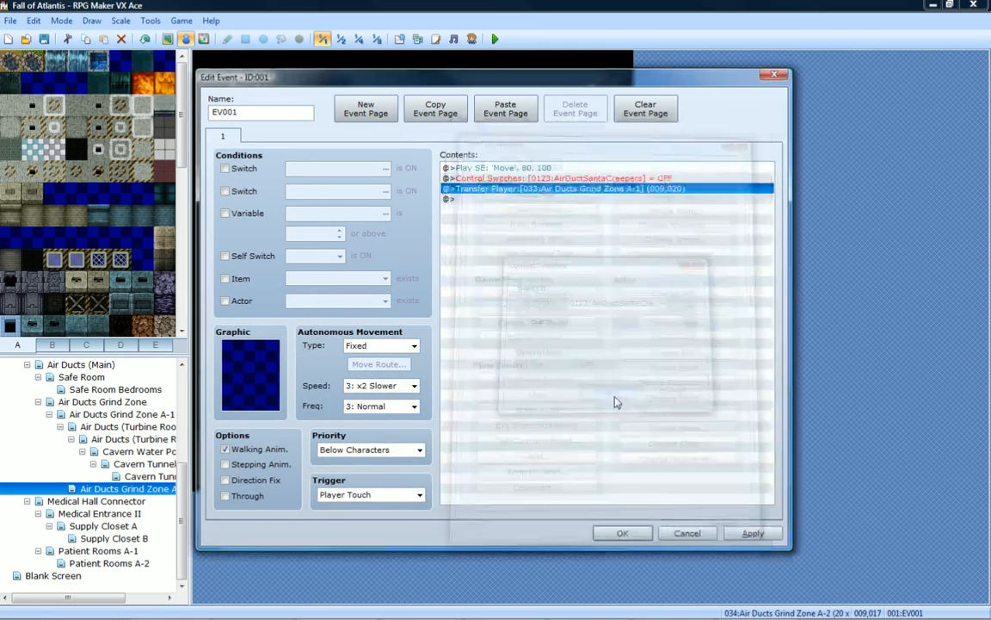
Add a Control Self Switch command setting A to ON at the end of the 009,017 exit event's commands.
click(499, 198)
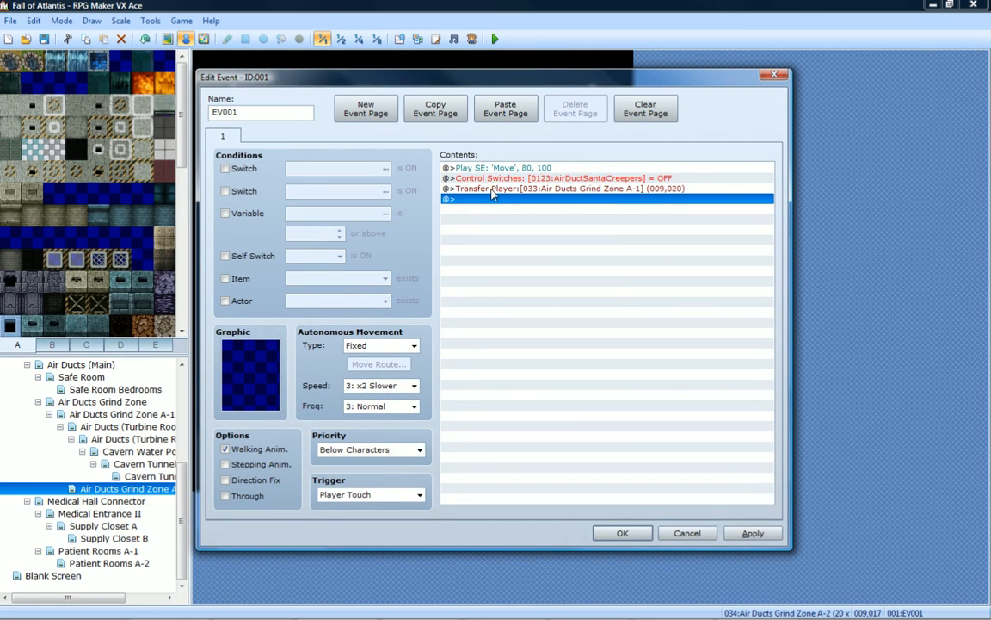
right_click(500, 201)
click(535, 207)
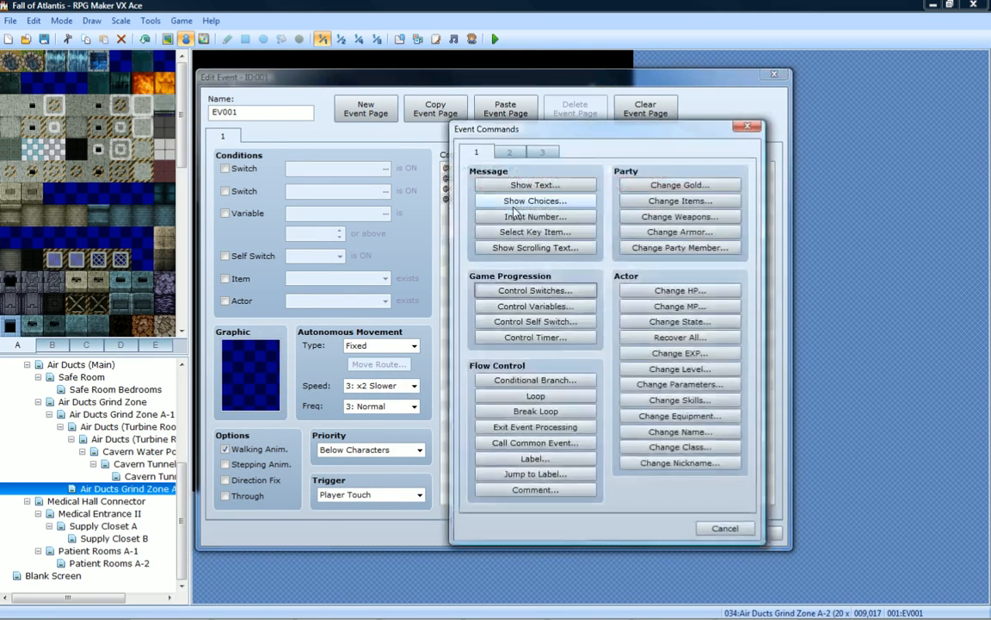
click(532, 322)
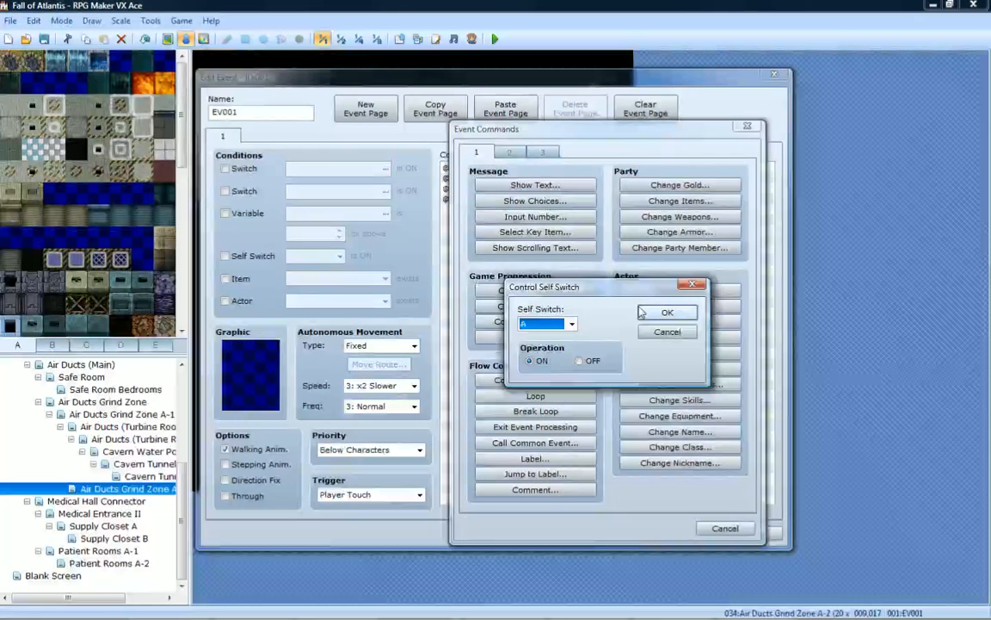
key(Return)
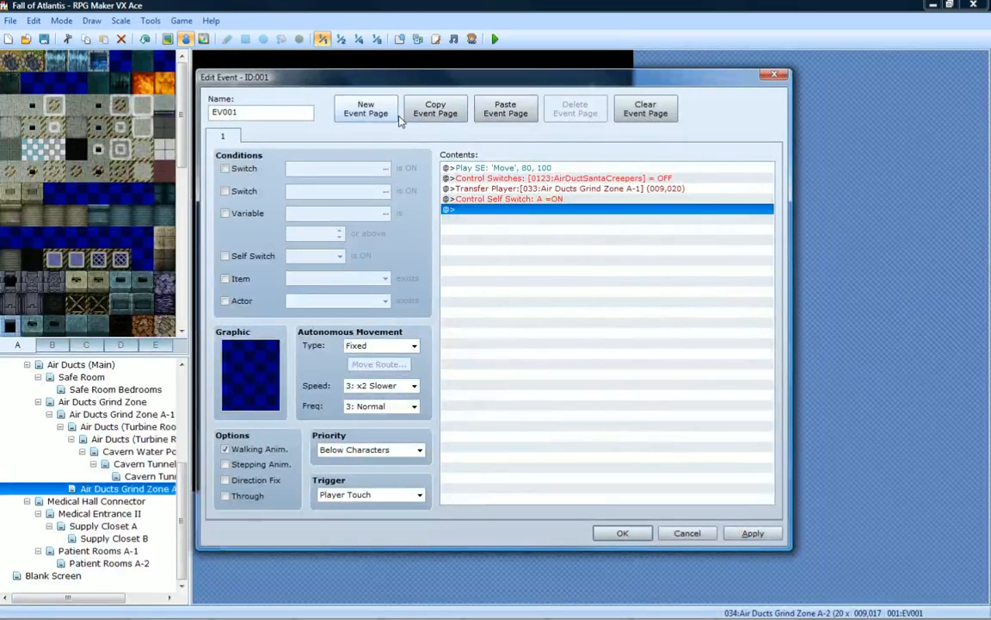
Duplicate page 1 of the 009,017 exit event as page 2, require self switch A to be ON there, and confirm the event.
click(436, 112)
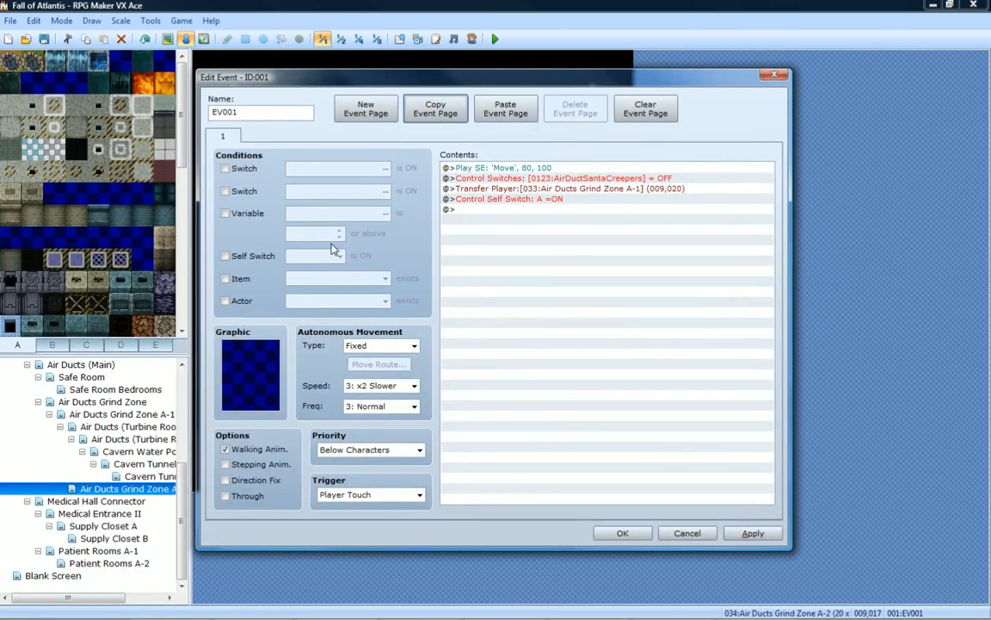
click(370, 109)
click(486, 114)
click(251, 131)
click(563, 112)
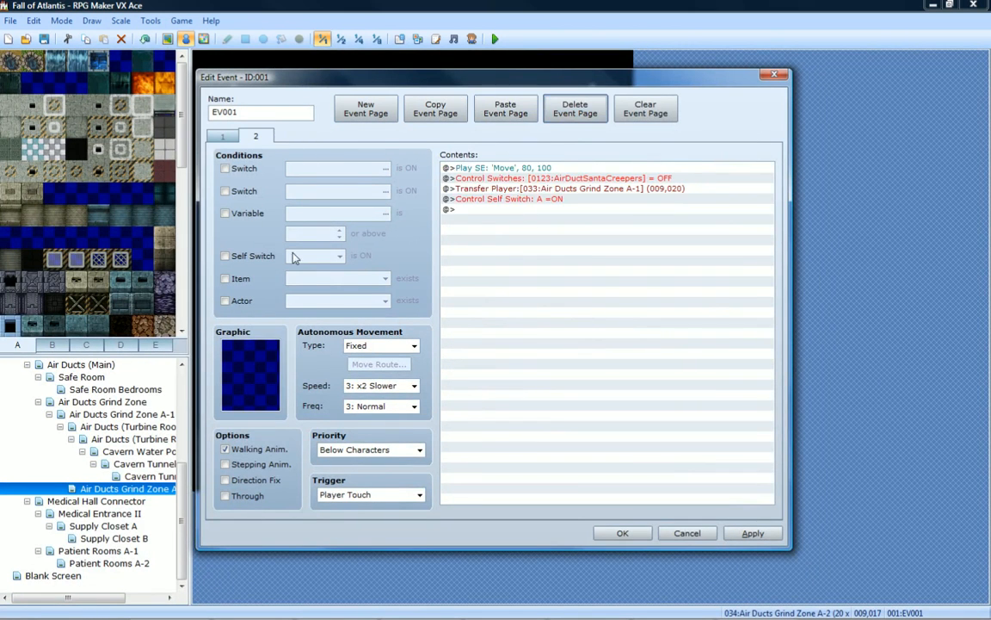
click(225, 256)
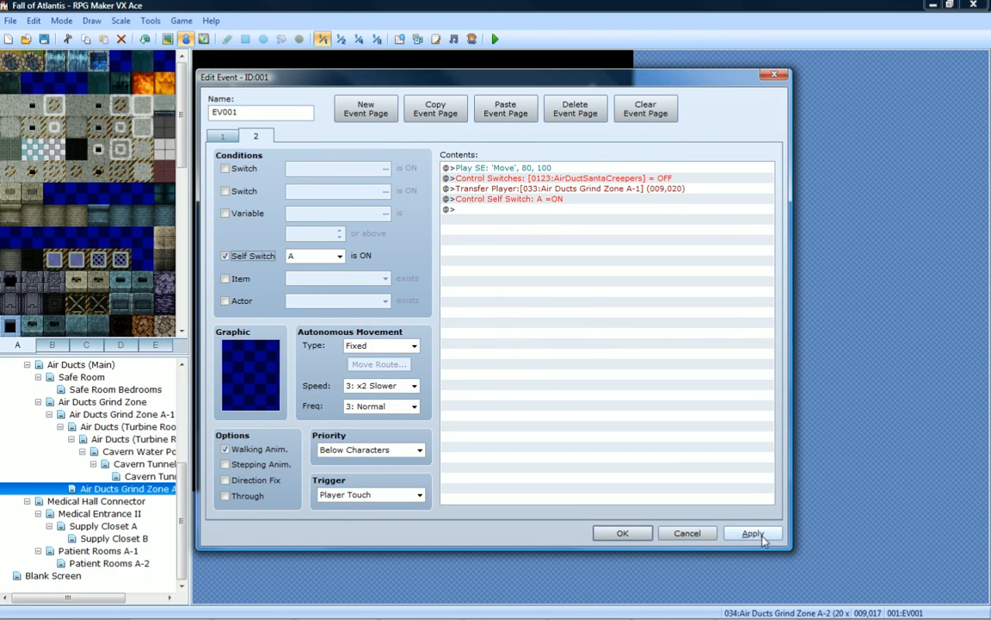
click(622, 533)
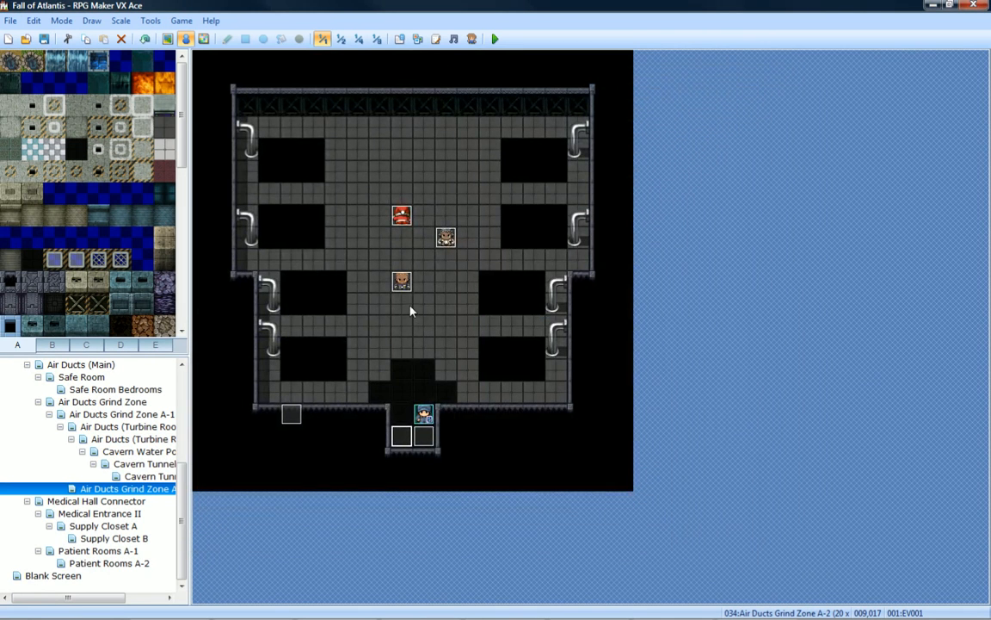
Set the player's starting position at 009,021 on the Air Ducts Grind Zone A-1 map.
click(135, 478)
click(116, 414)
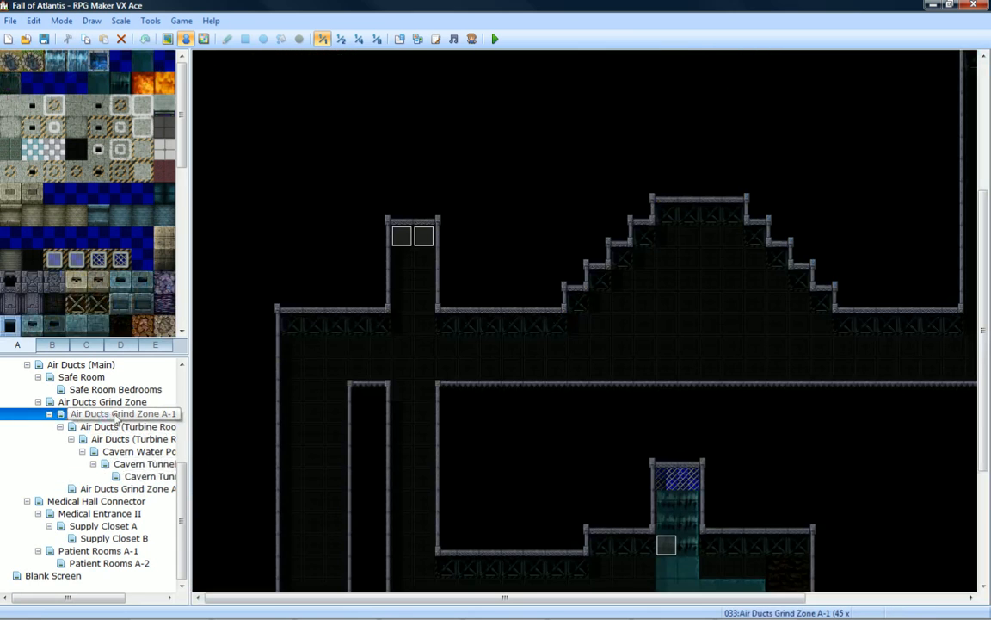
right_click(401, 280)
mouse_move(454, 396)
click(560, 398)
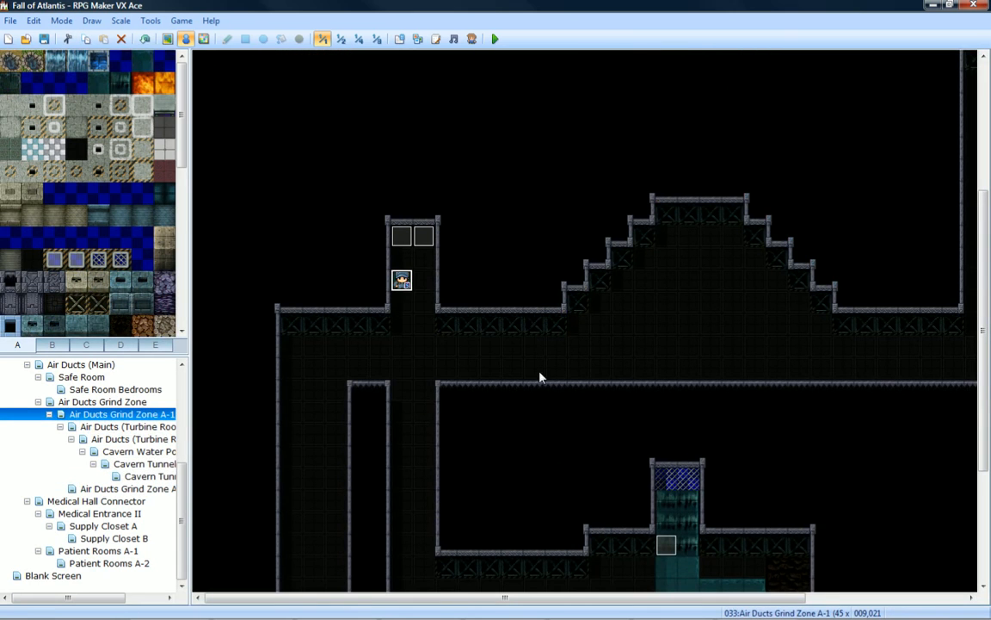
Save and playtest the game, walking up into the cutscene room and back out, and close the playtest.
click(495, 39)
key(Return)
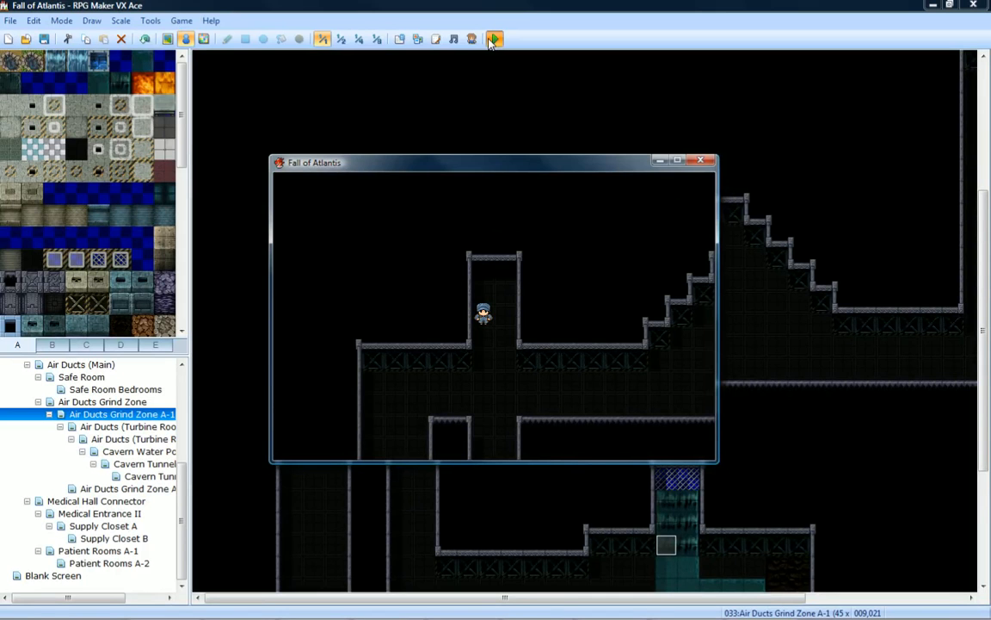
key(Up)
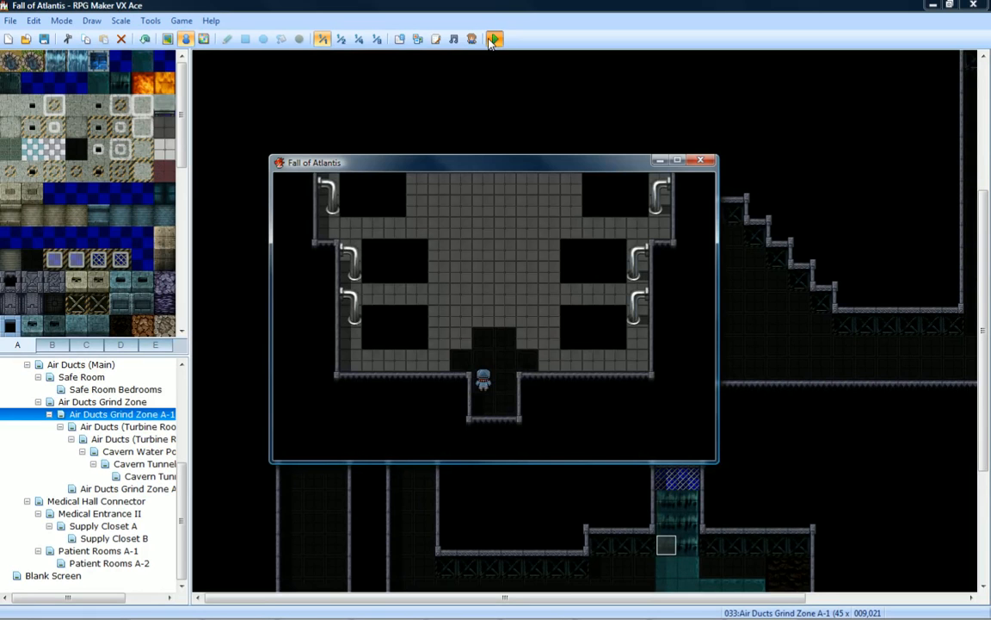
key(Up)
key(Down)
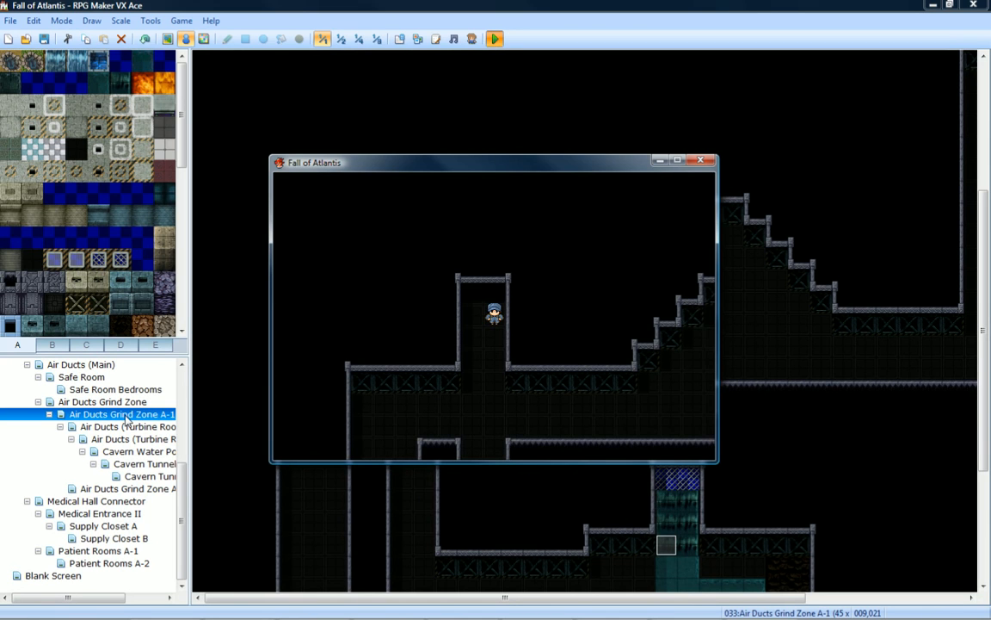
click(151, 492)
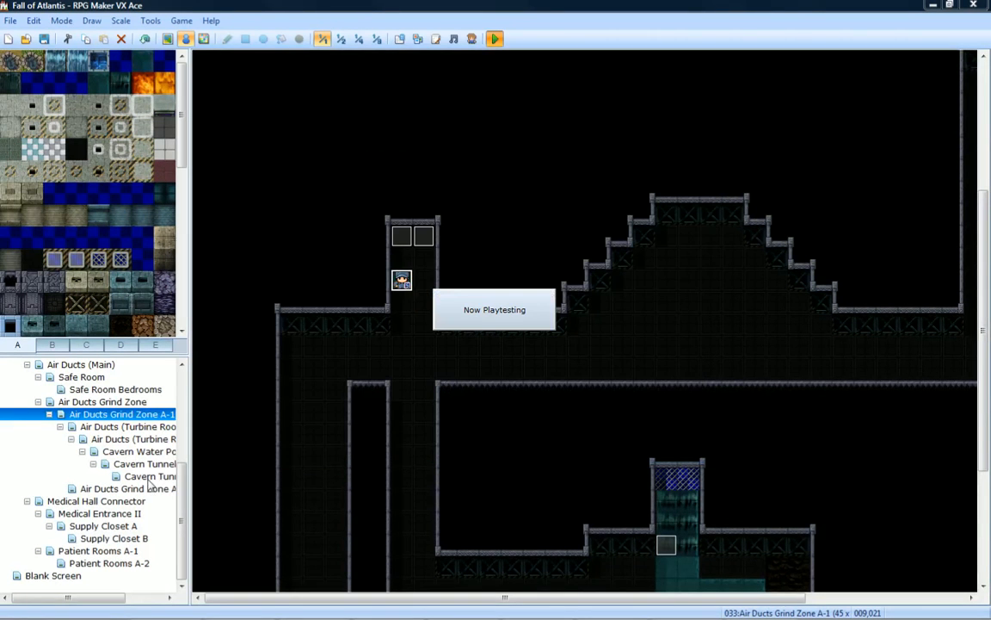
click(763, 610)
click(703, 160)
Remove the switch condition from page 1 of the AirDuctsCultist1 event on Air Ducts Grind Zone A-2.
click(148, 476)
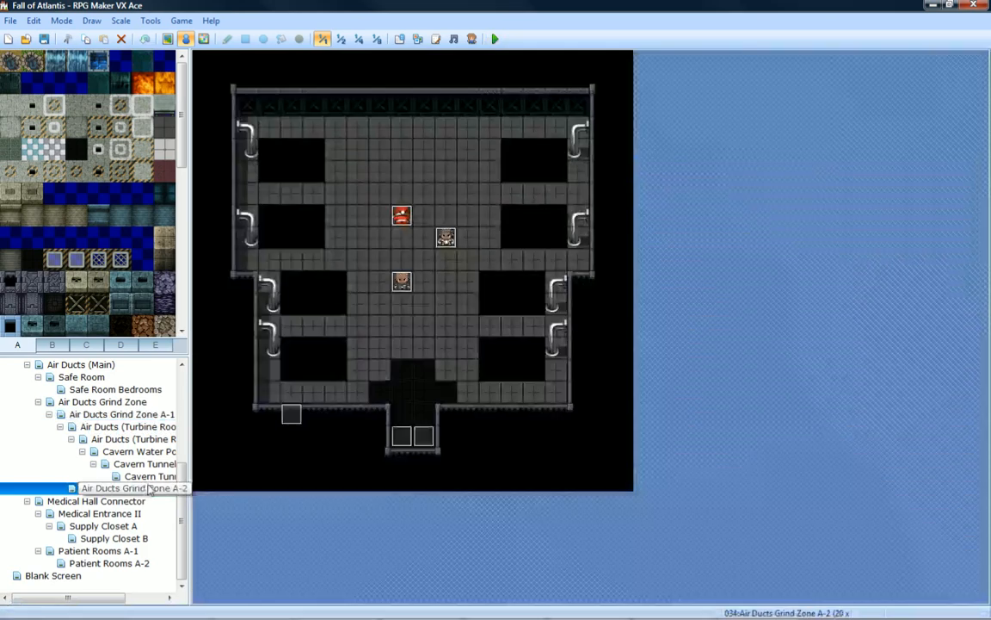
click(137, 488)
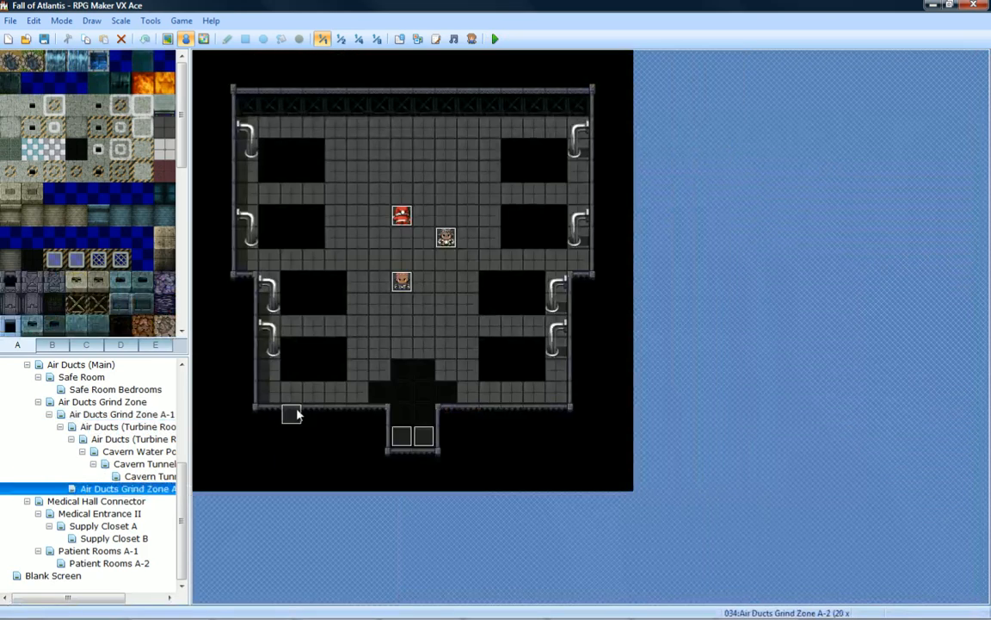
double_click(293, 414)
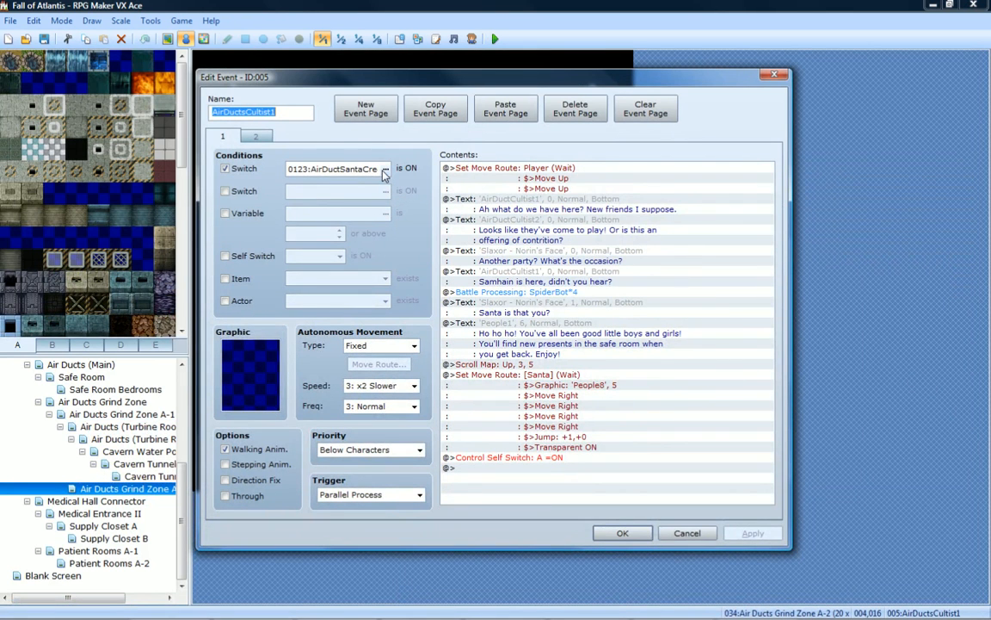
click(255, 136)
click(222, 136)
click(225, 168)
Insert a Control Switches command turning 0123:AirDuctSantaCreepers ON at the start of AirDuctsCultist1's page 1, and confirm the event.
click(508, 169)
right_click(508, 170)
click(533, 174)
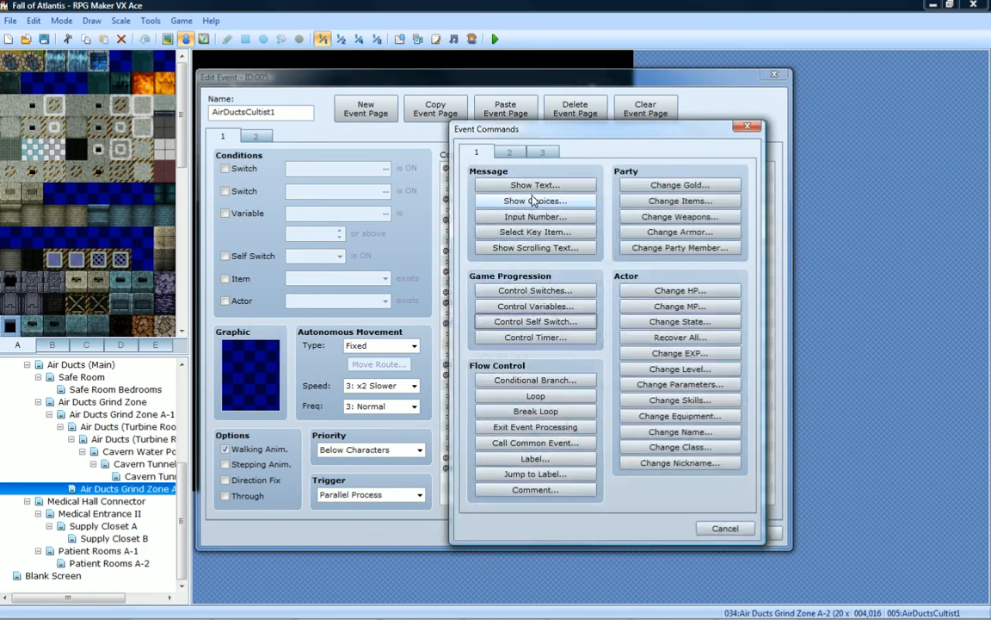
click(528, 290)
click(638, 300)
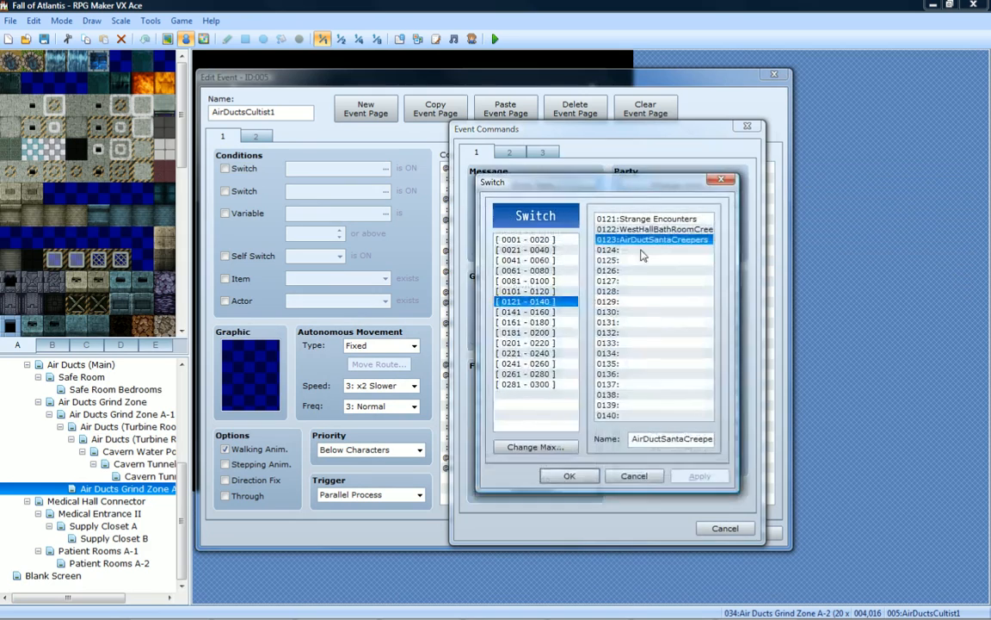
double_click(644, 241)
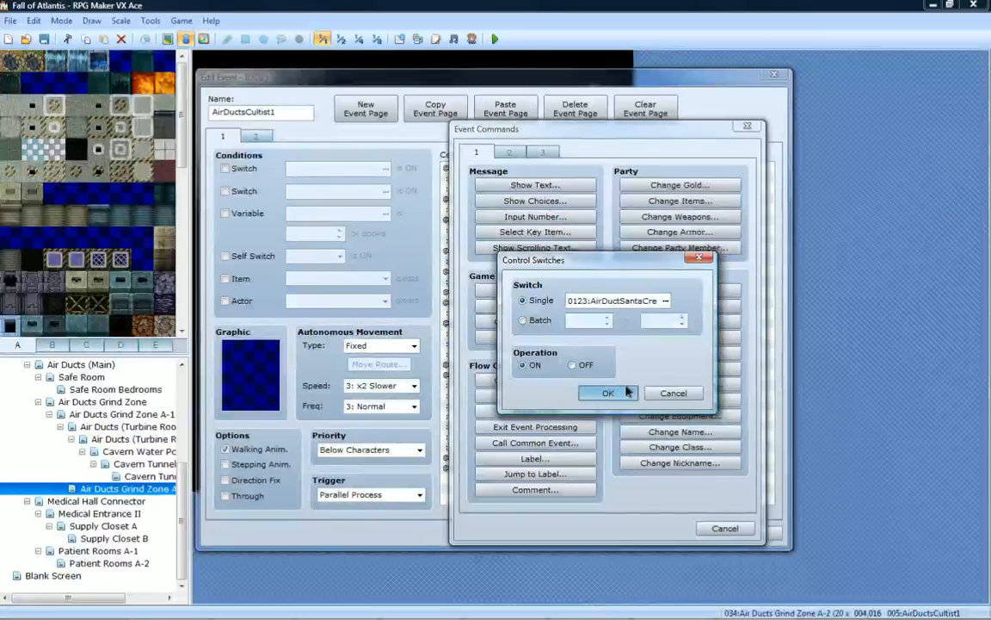
click(608, 392)
click(622, 534)
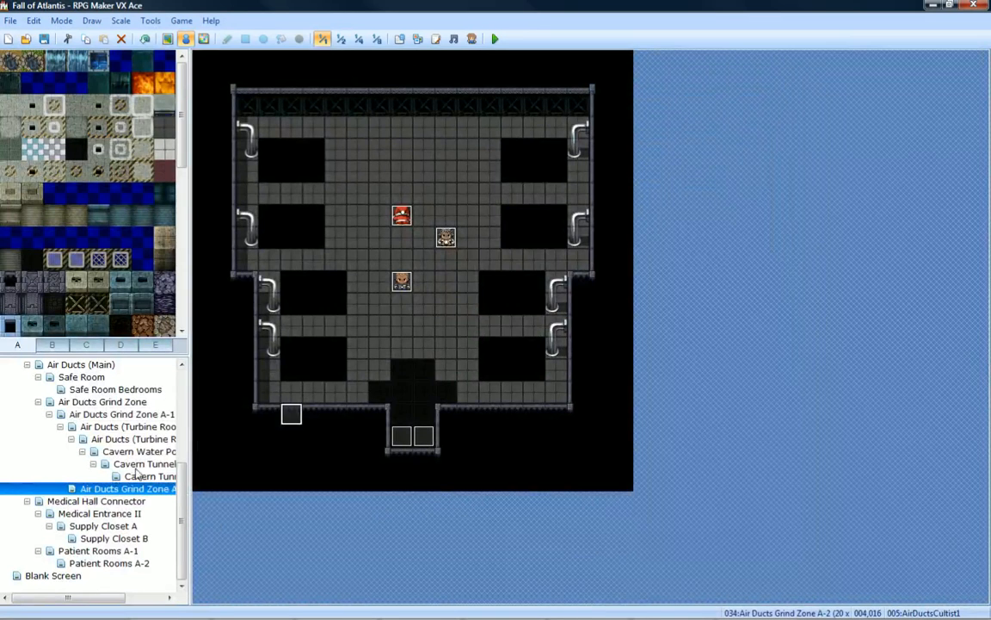
Return to the Air Ducts Grind Zone A-1 map, save the project changes, and start a new playtest.
click(120, 426)
click(124, 412)
click(125, 402)
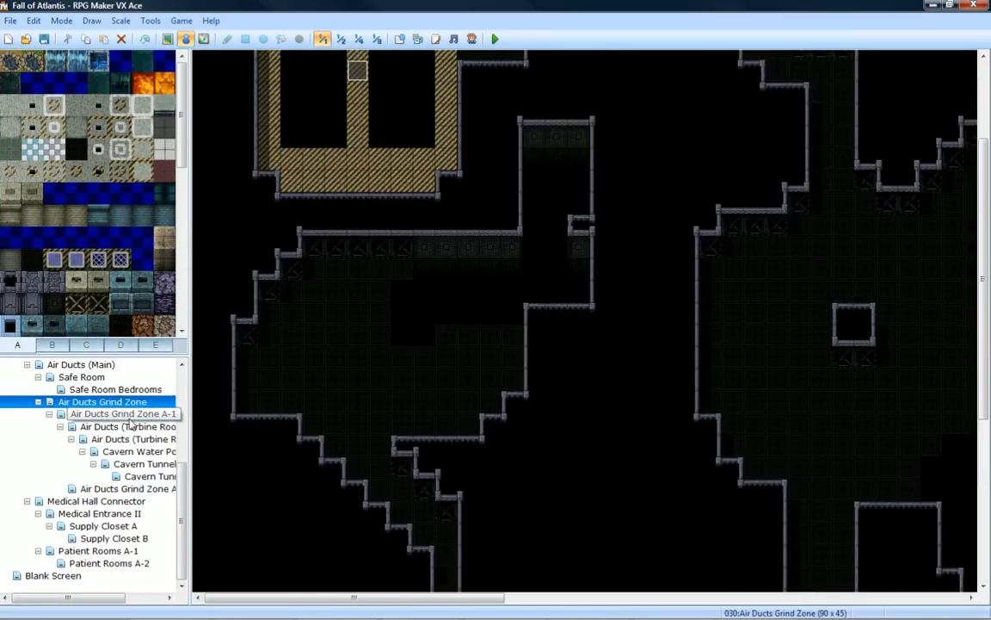
click(125, 414)
click(496, 40)
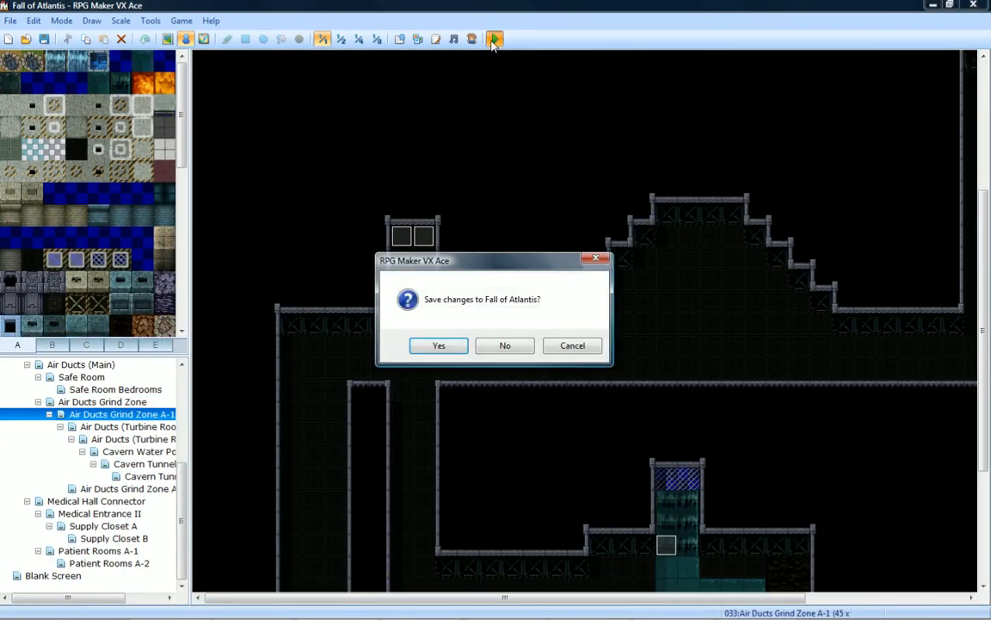
key(Return)
key(Return)
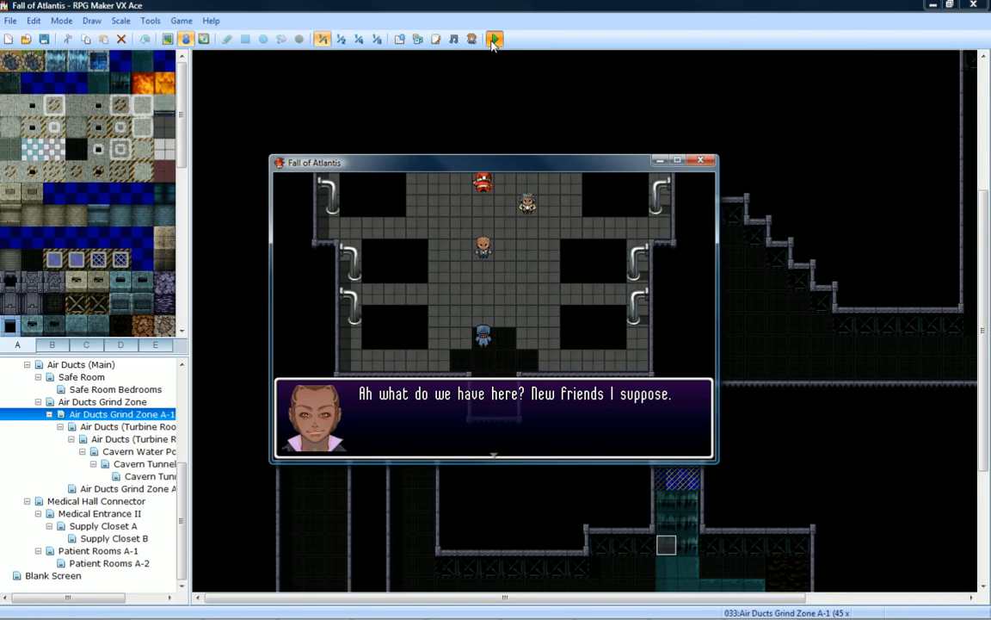
Advance through the cultists' cutscene dialogue in the playtest up to the battle.
key(Return)
key(Return)
key(Return)
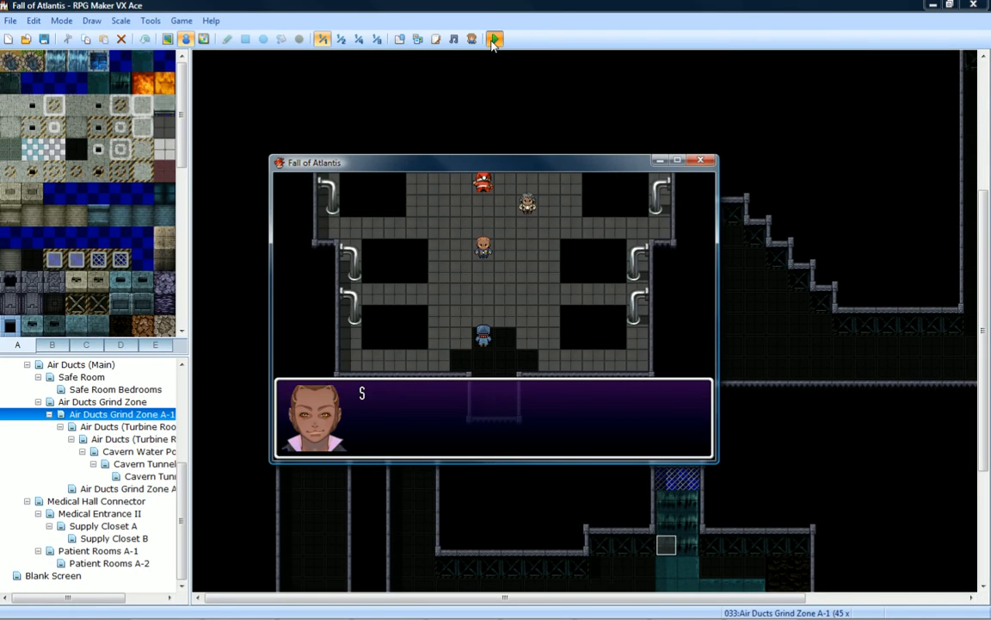
key(Return)
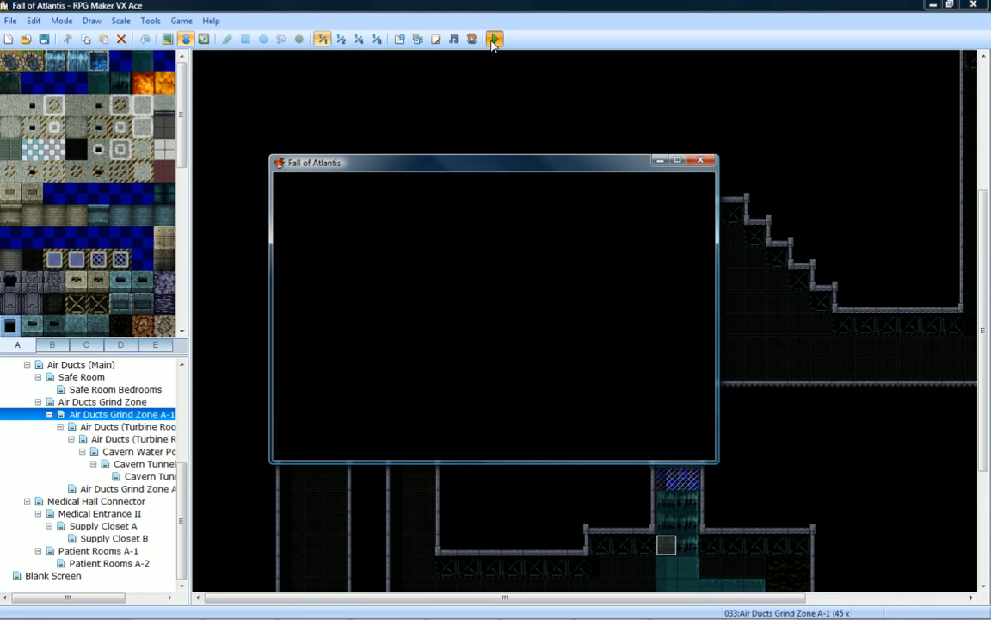
Fight through the spider battle in the playtest and advance Santa's dialogue to the end of the cutscene.
key(Return)
key(Return)
key(Return)
key(Return)
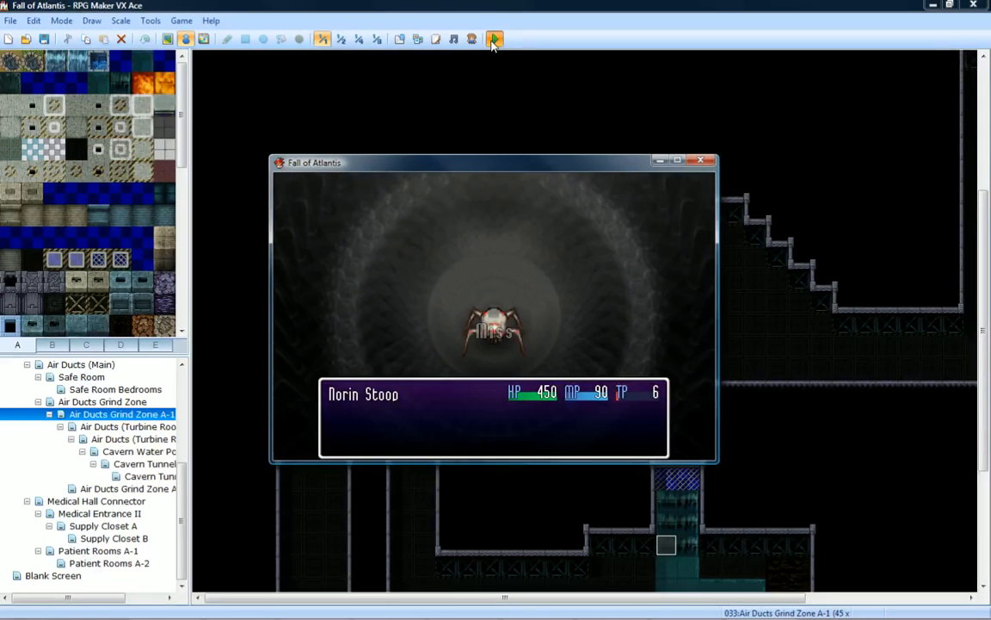
key(Return)
key(Return)
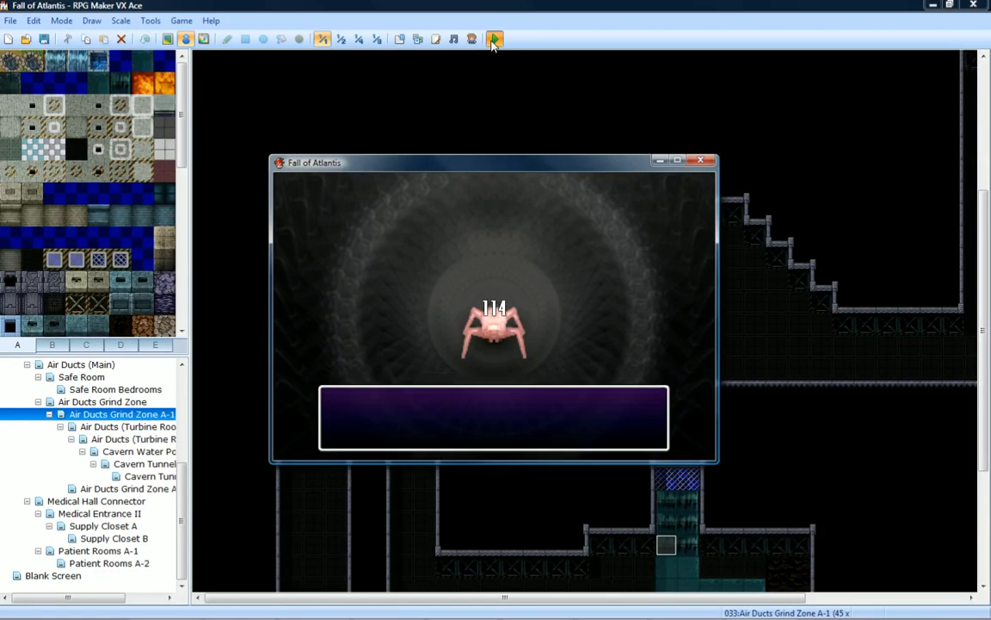
key(Return)
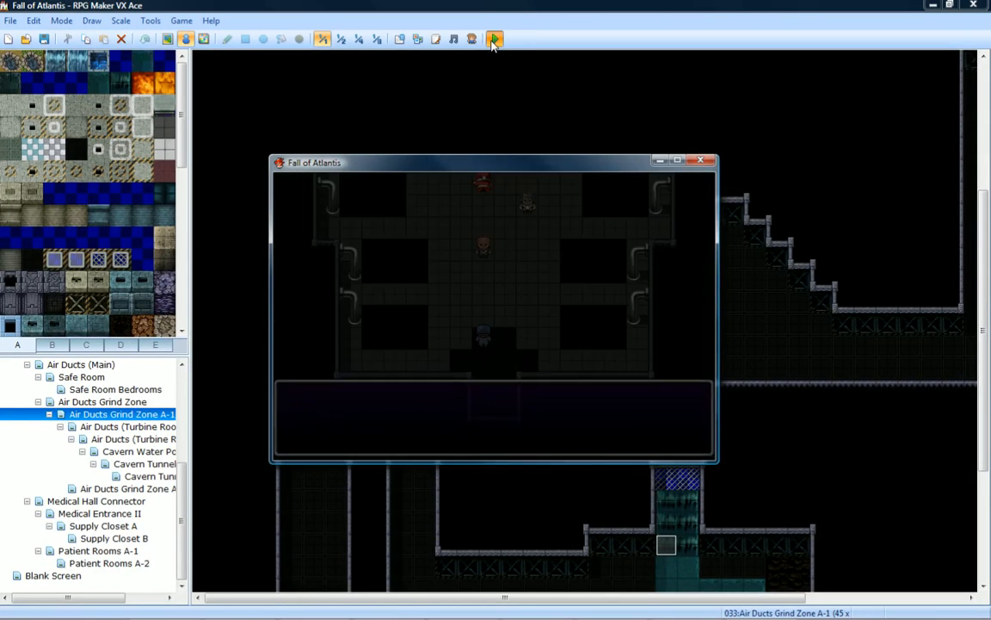
key(Return)
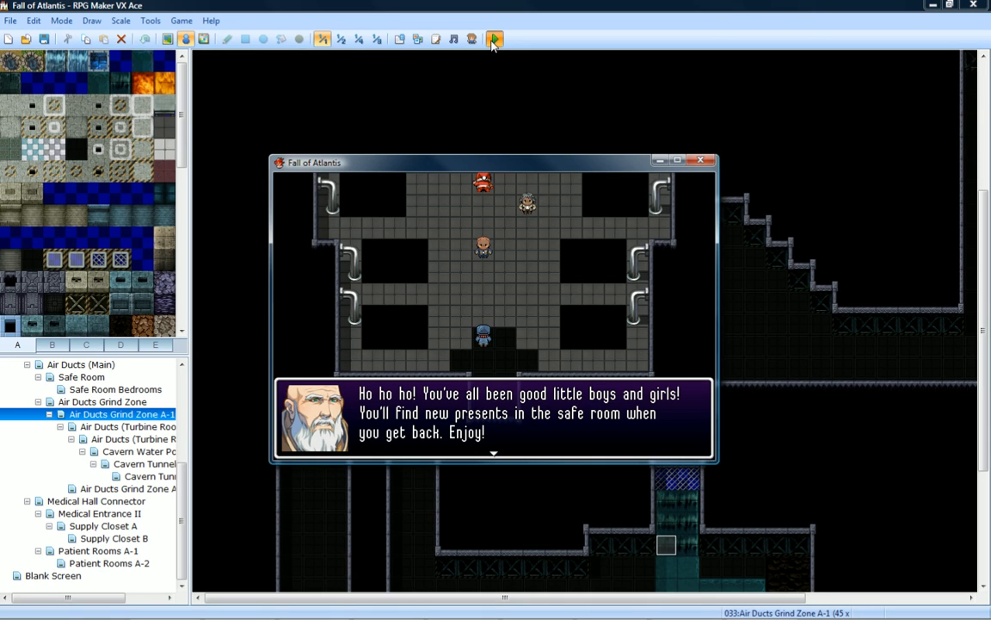
key(Return)
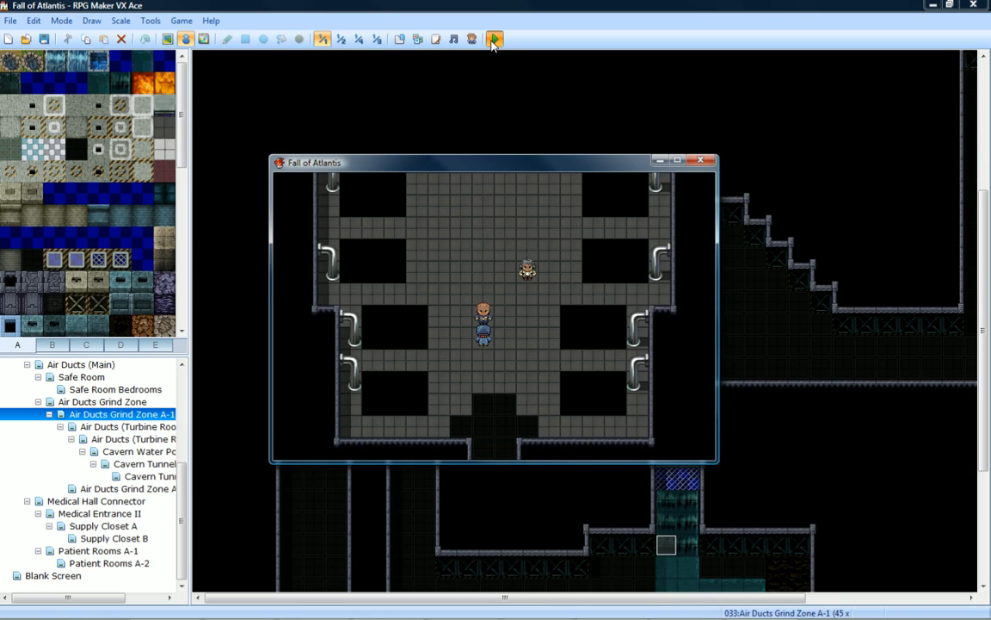
Walk among the remaining cultists, leave the room through its exit and re-enter it to test whether the characters stay gone.
key(Up)
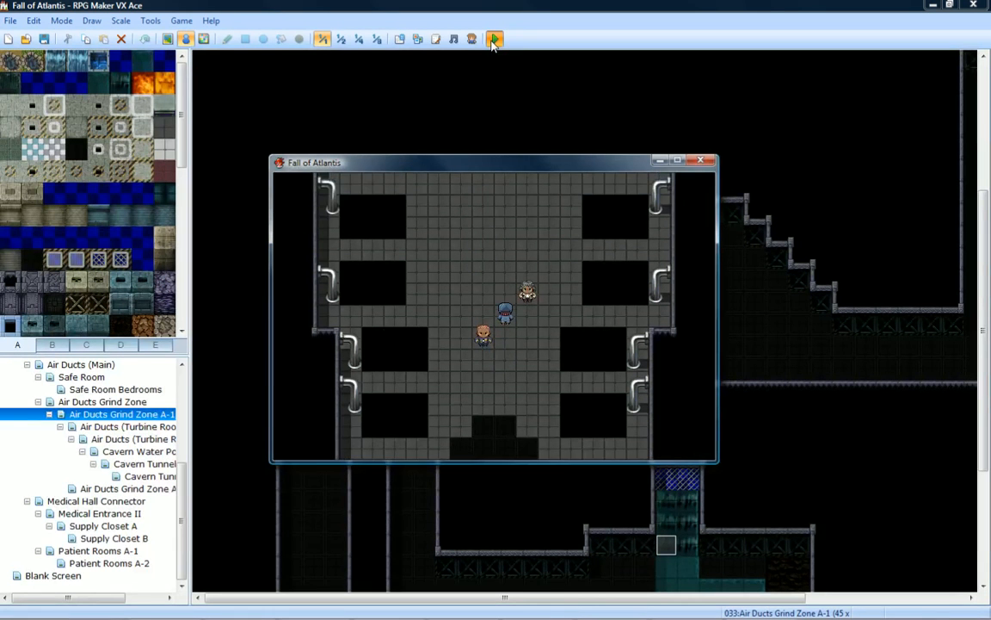
key(Up)
key(Down)
key(Up)
key(Down)
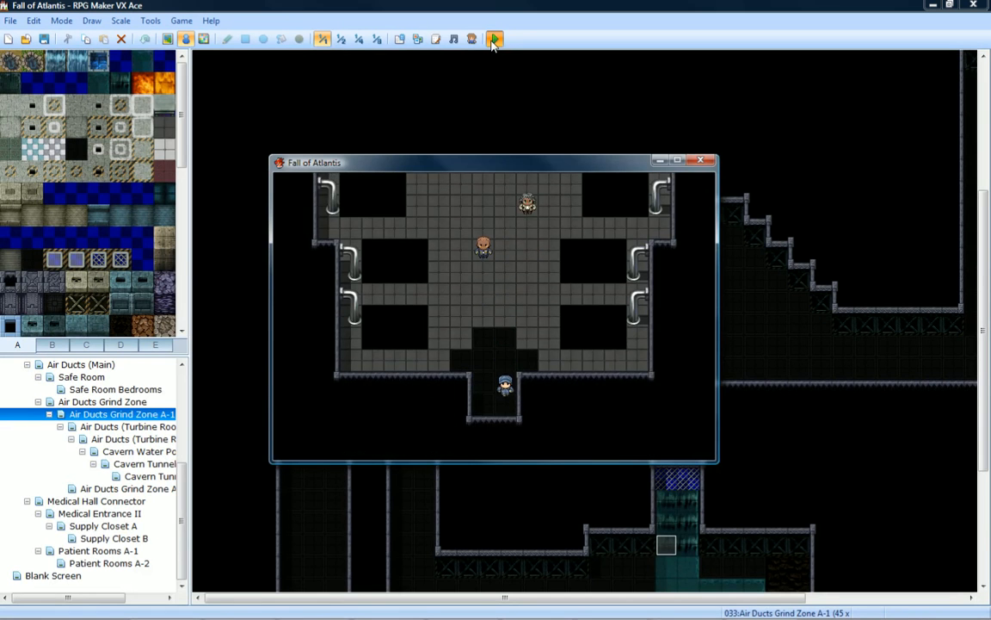
key(Down)
key(Up)
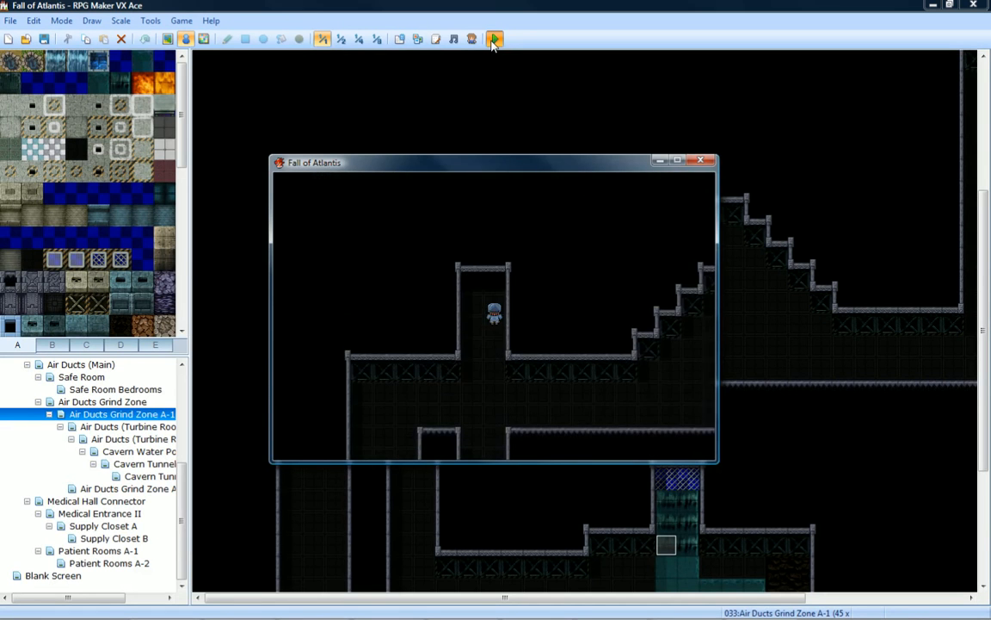
key(Up)
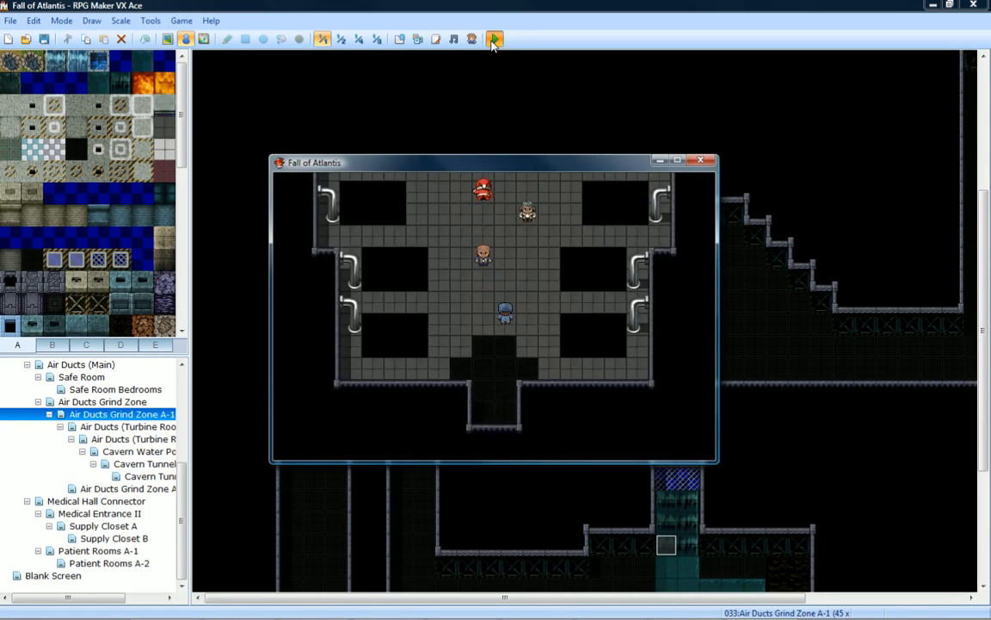
Walk back up to the cultist in the re-entered room, and end the playtest.
key(Up)
key(Down)
key(Up)
key(Left)
key(Up)
key(Up)
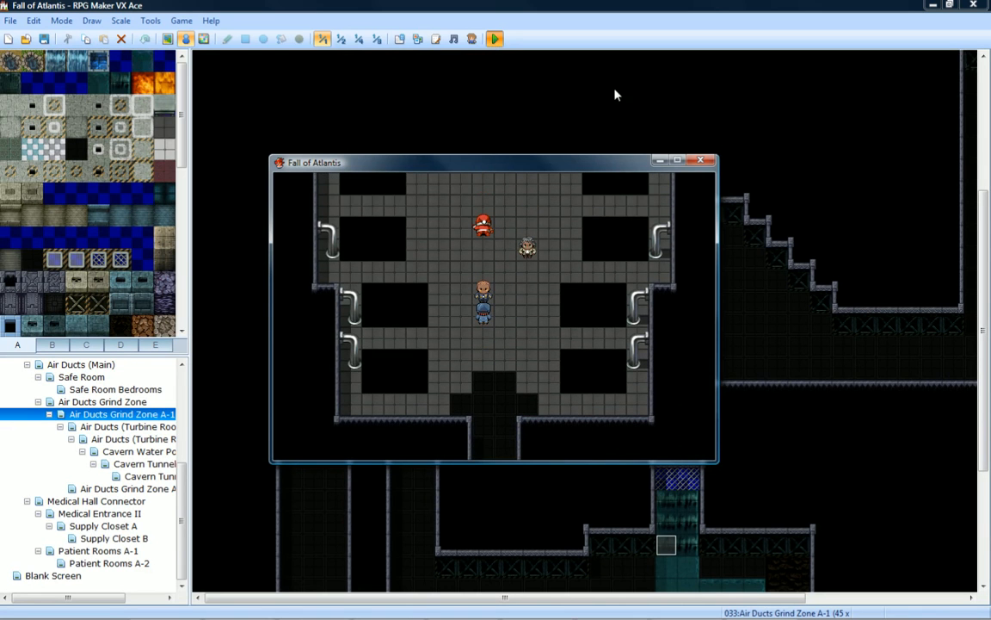
click(702, 162)
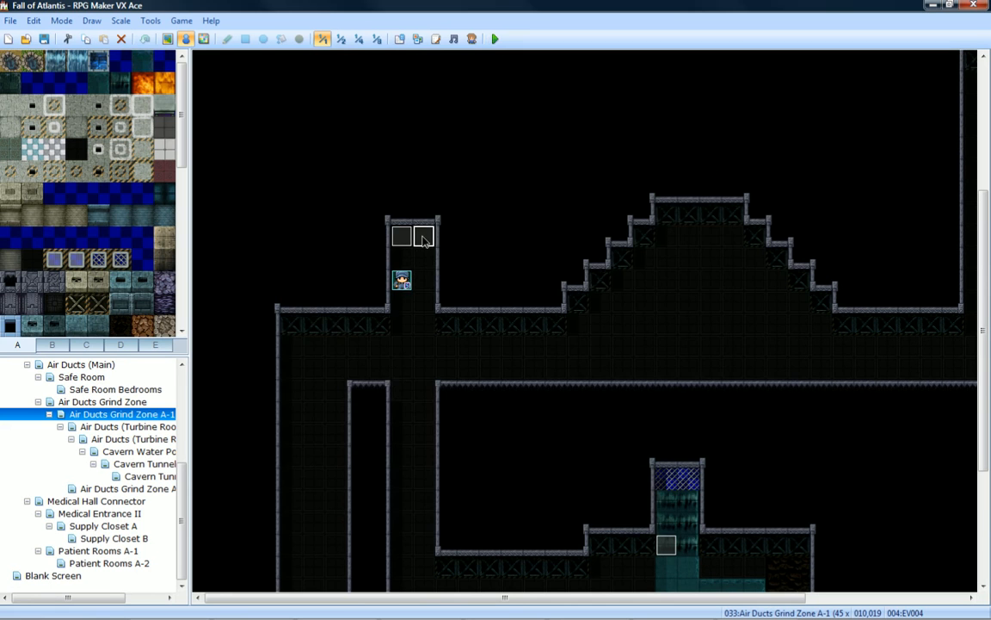
Review the Cultist1 and AirDuctsCultist1 events on Air Ducts Grind Zone A-2 for their use of switch 0123:AirDuctSantaCreepers.
double_click(406, 274)
click(775, 77)
click(142, 488)
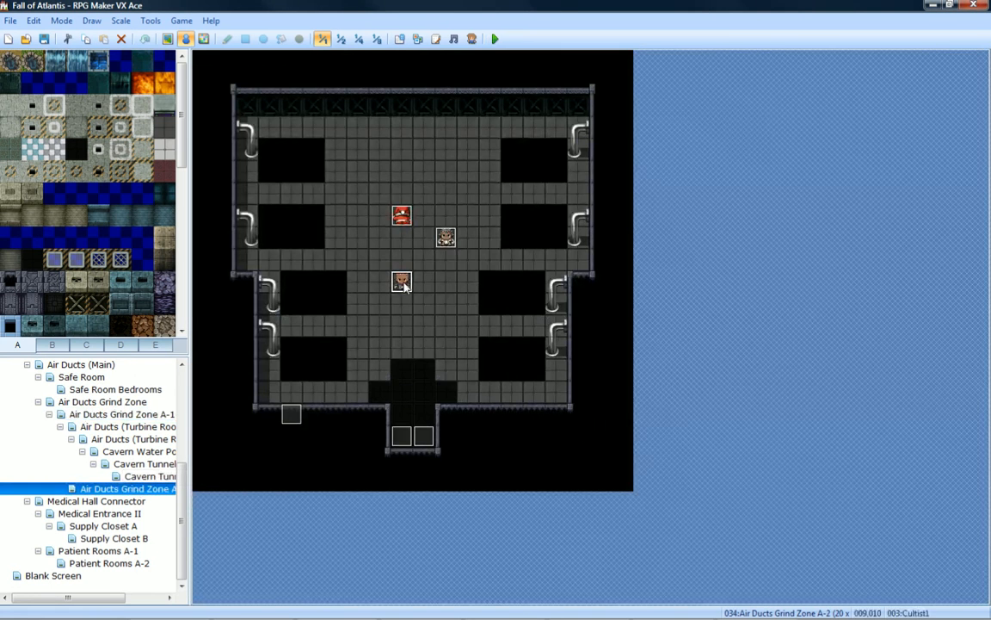
double_click(401, 281)
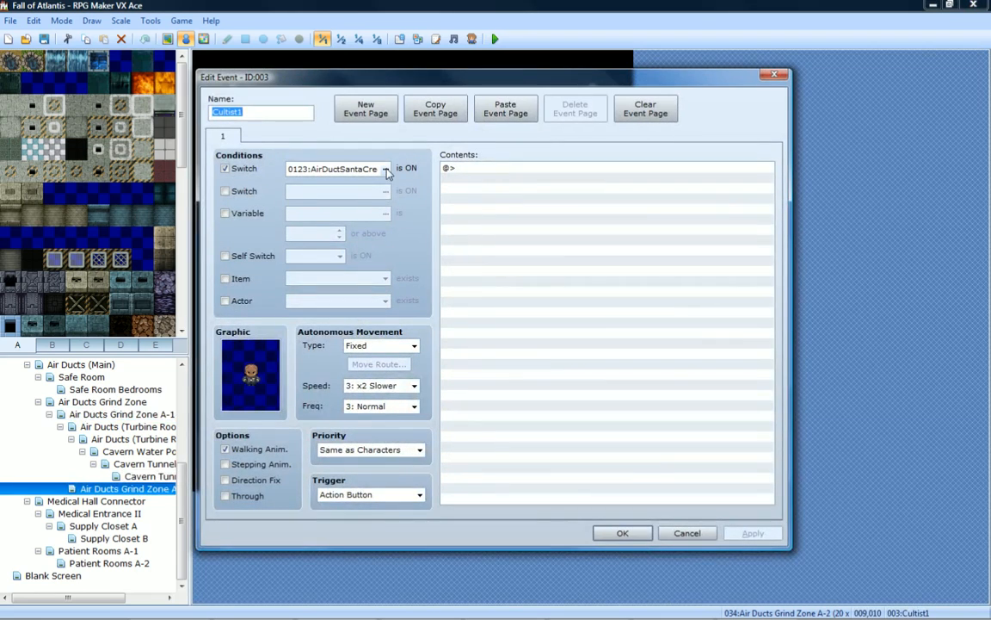
click(687, 533)
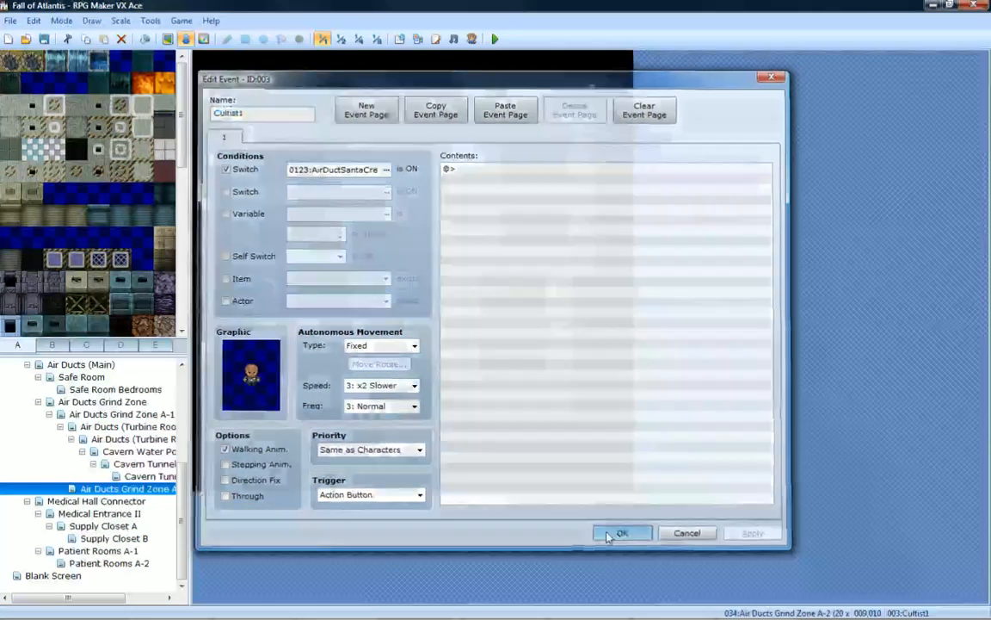
double_click(291, 415)
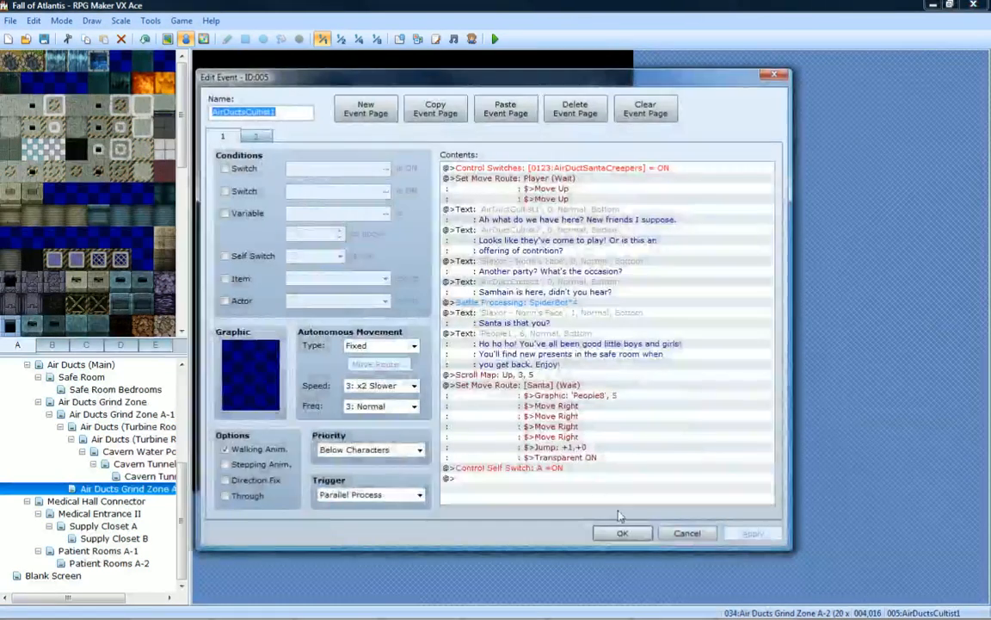
click(627, 530)
Compare the conditions and commands on both pages of exit event EV002.
double_click(424, 436)
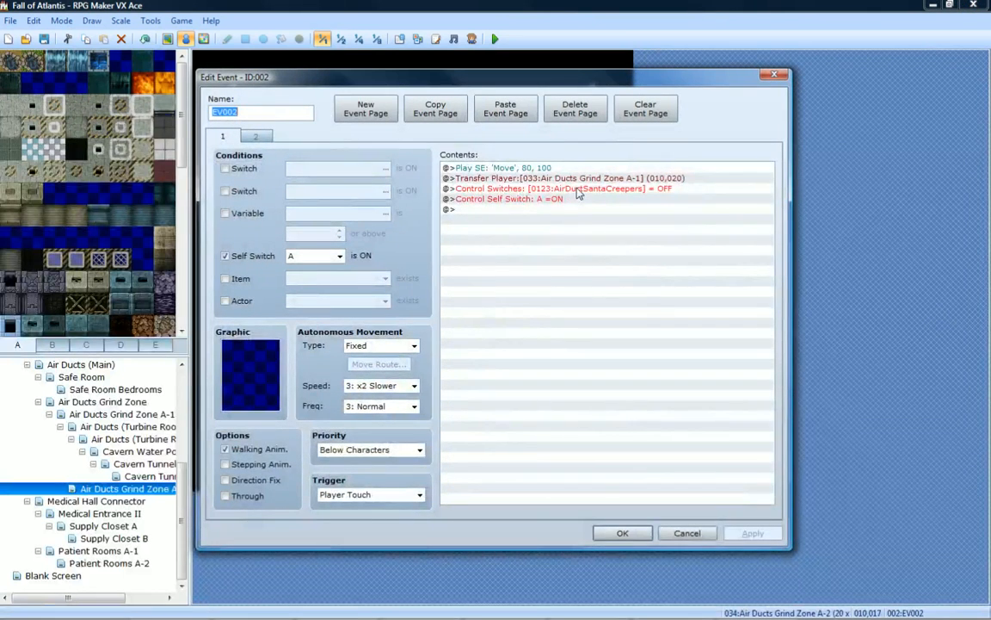
click(252, 136)
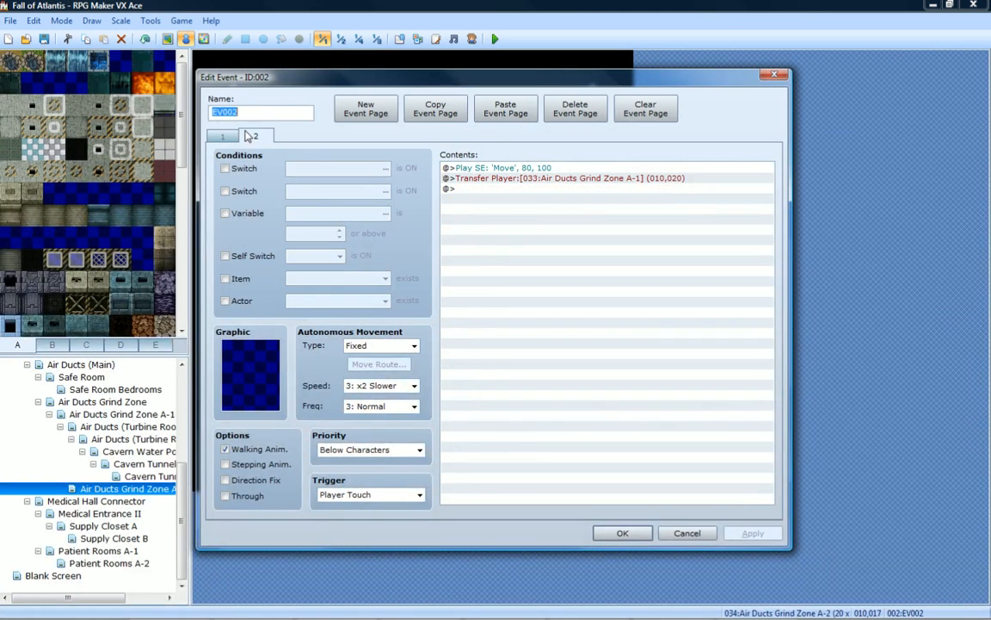
click(222, 139)
click(256, 137)
click(620, 537)
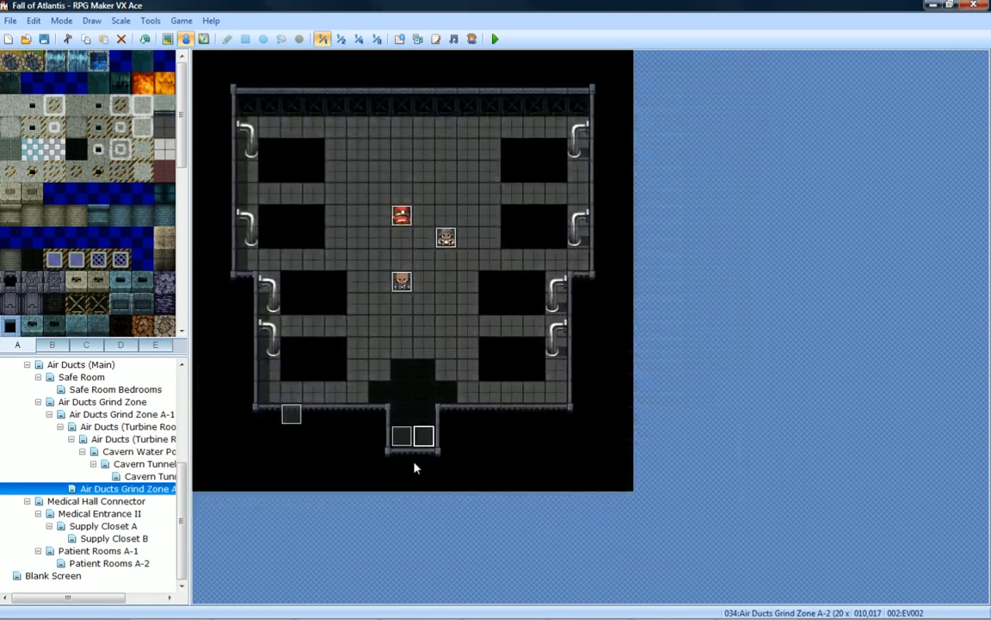
Delete the Control Switches and Control Self Switch commands from page 2 of exit event EV001, and confirm the event.
double_click(405, 446)
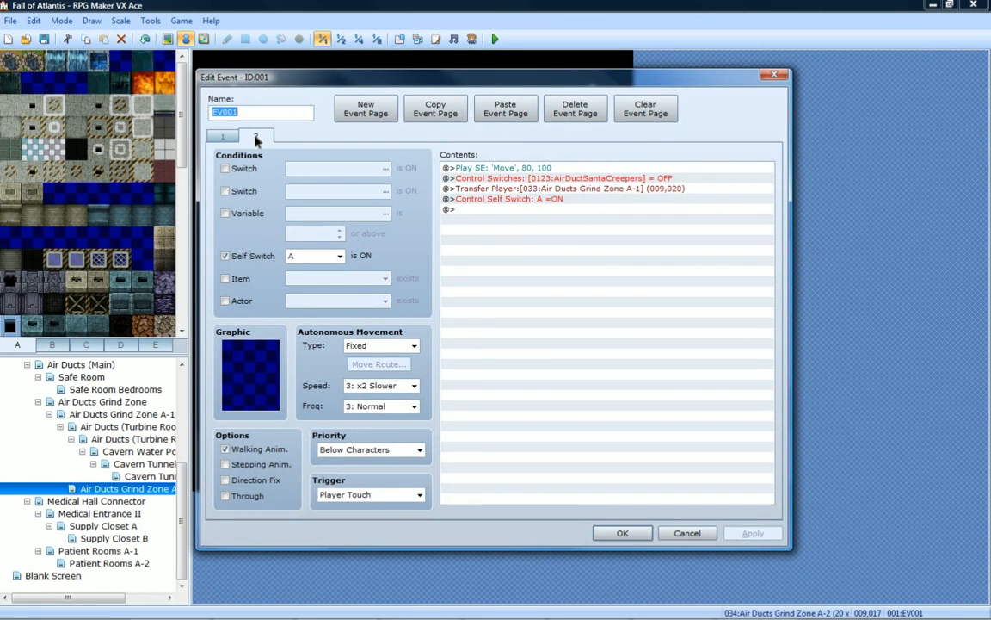
click(540, 188)
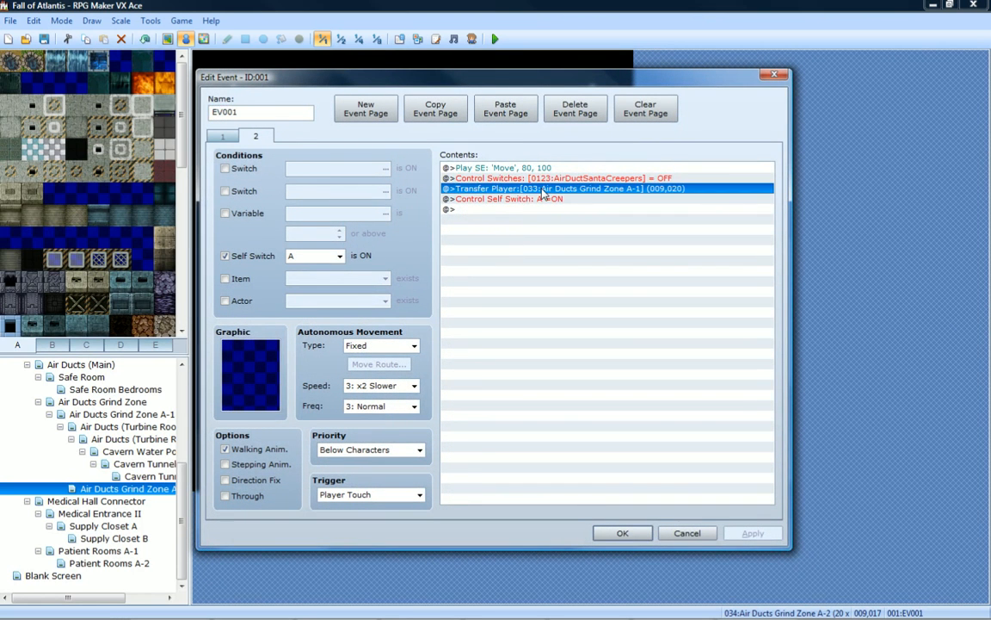
click(535, 179)
key(Delete)
click(491, 188)
key(Delete)
click(222, 138)
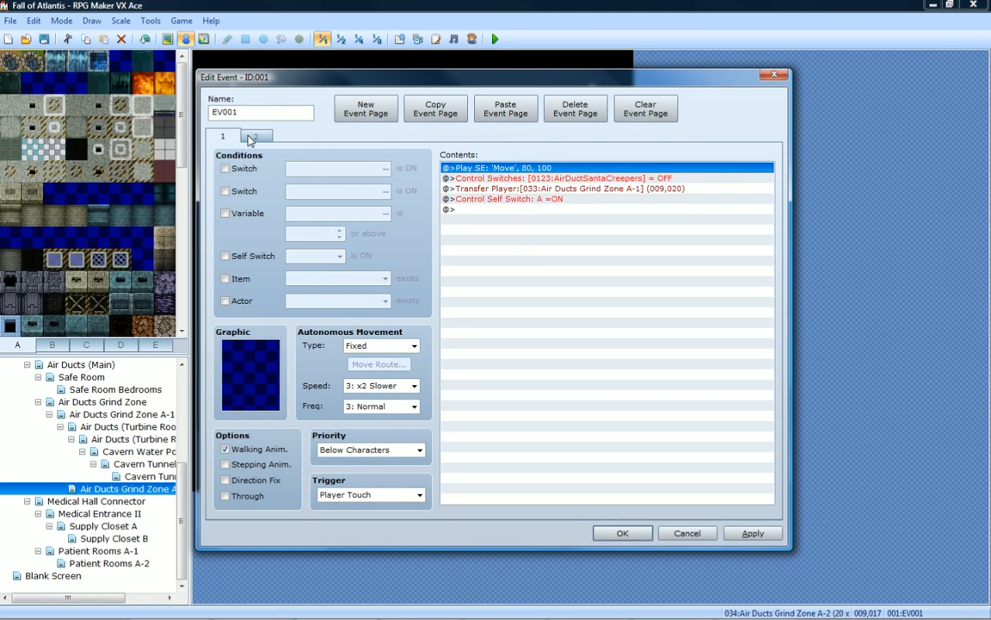
click(255, 138)
click(223, 137)
click(255, 138)
click(222, 138)
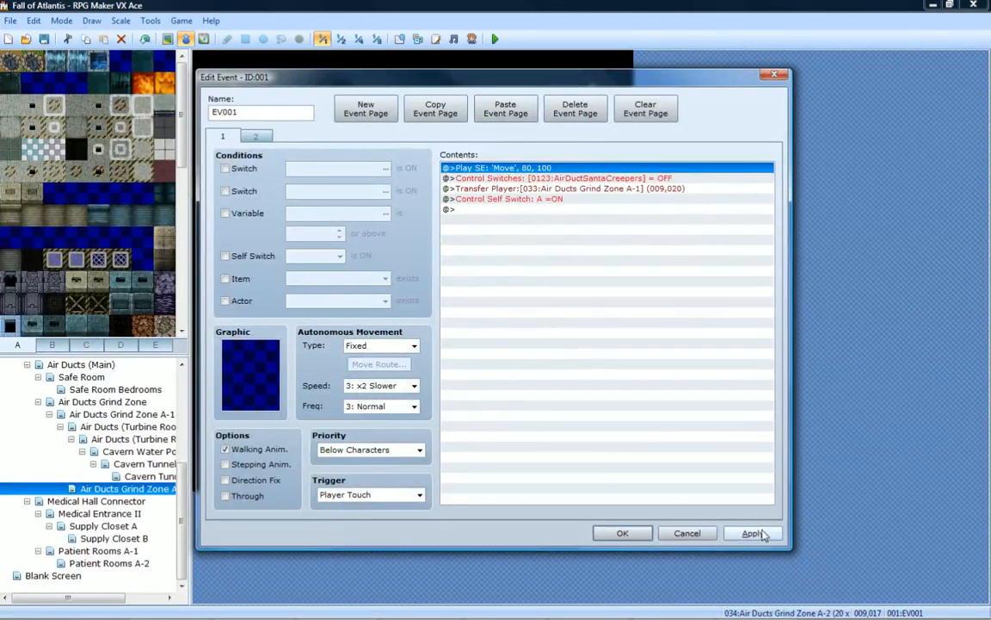
click(622, 533)
Move the 0123:AirDuctSantaCreepers OFF command above Transfer Player on page 1 of exit event EV002.
double_click(424, 438)
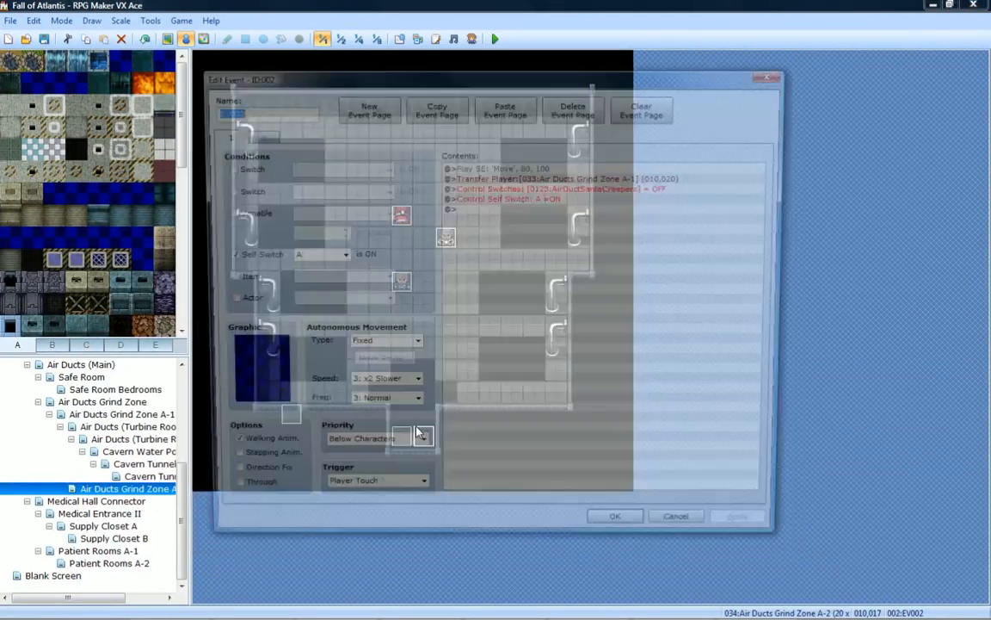
click(538, 191)
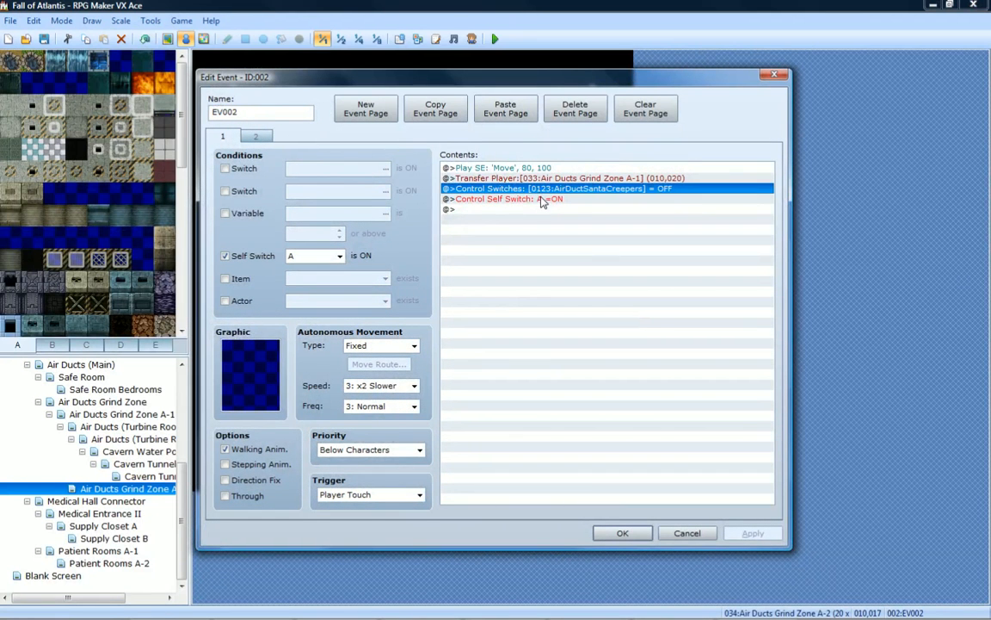
shift+click(542, 198)
right_click(542, 199)
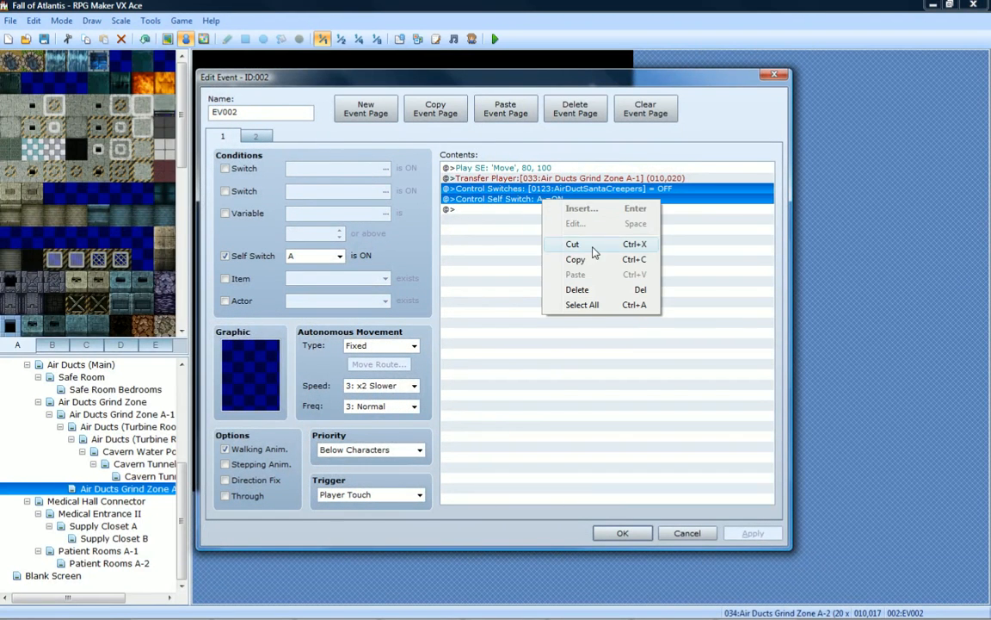
right_click(522, 190)
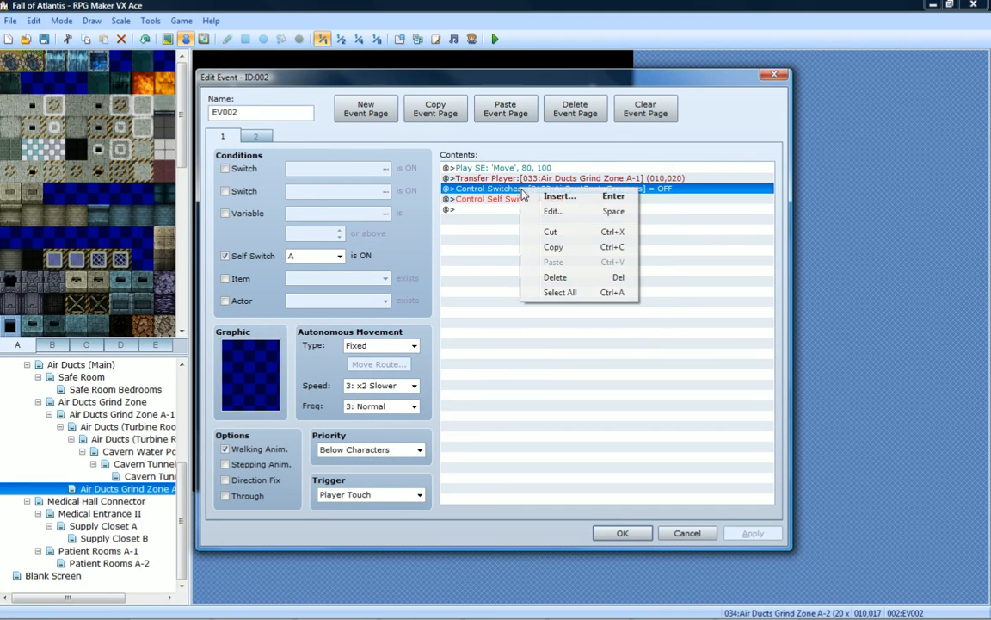
click(551, 231)
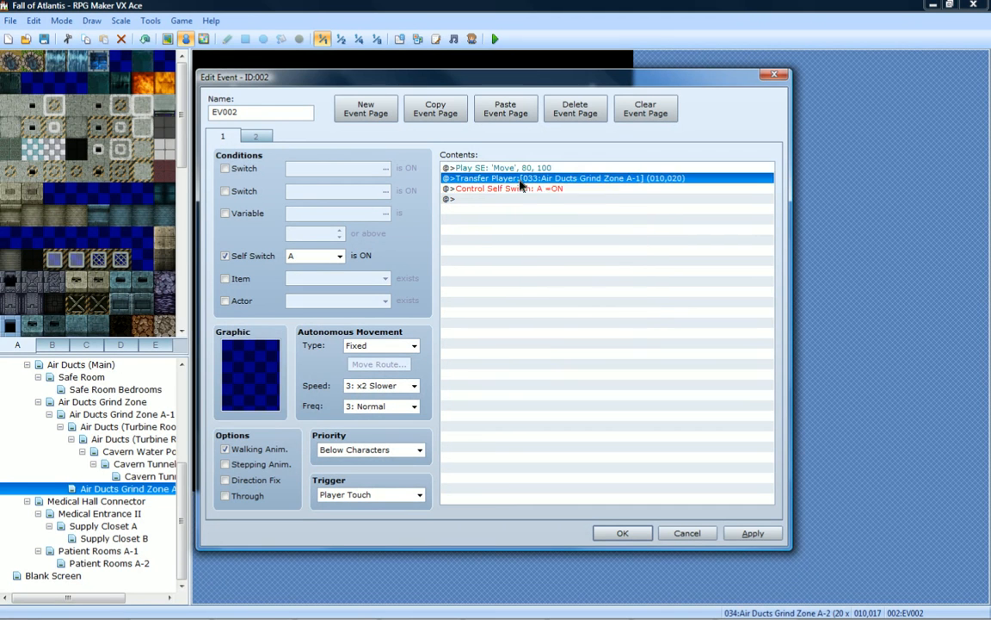
right_click(521, 179)
click(553, 256)
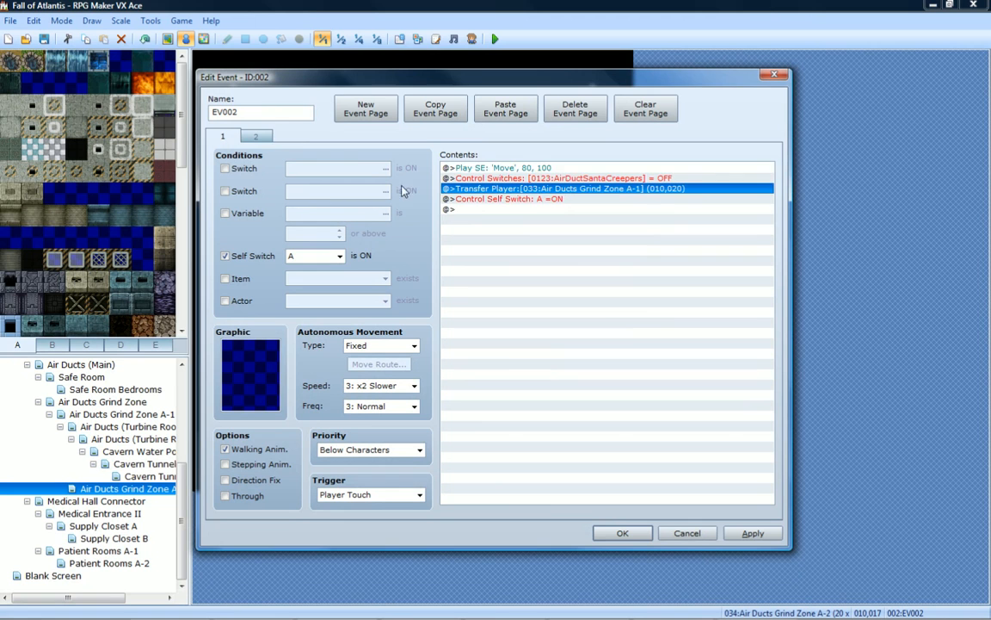
Make page 2 of EV002 require Self Switch A to be ON, and confirm the event.
click(256, 138)
click(222, 138)
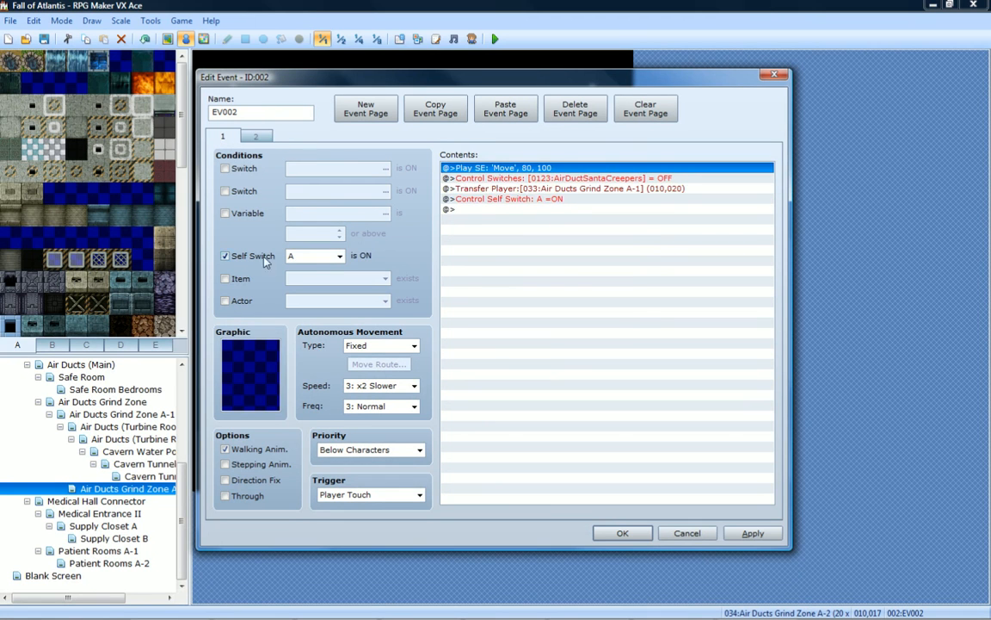
click(257, 138)
click(251, 256)
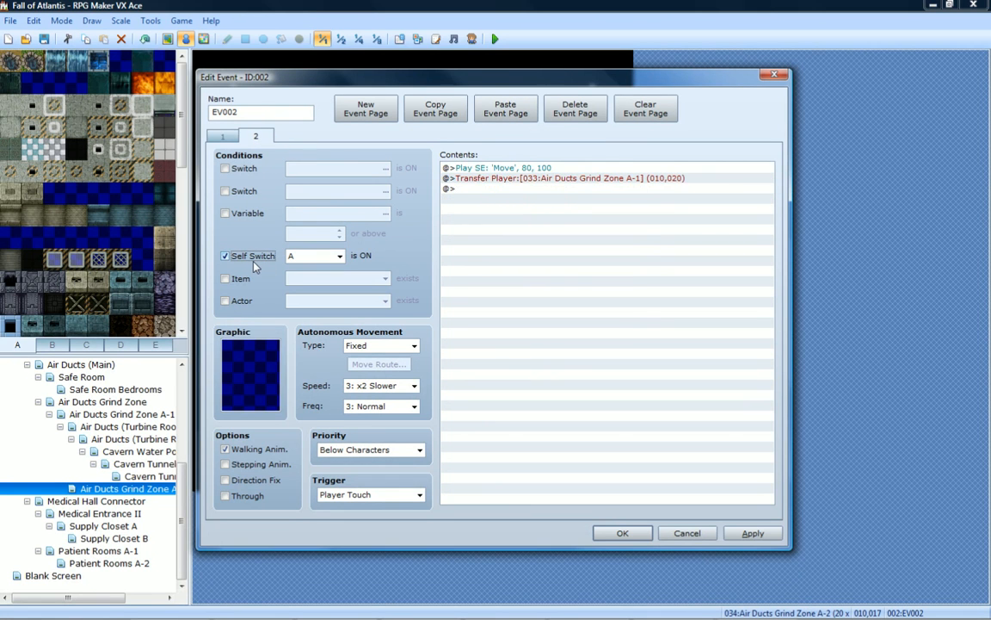
click(226, 138)
click(256, 140)
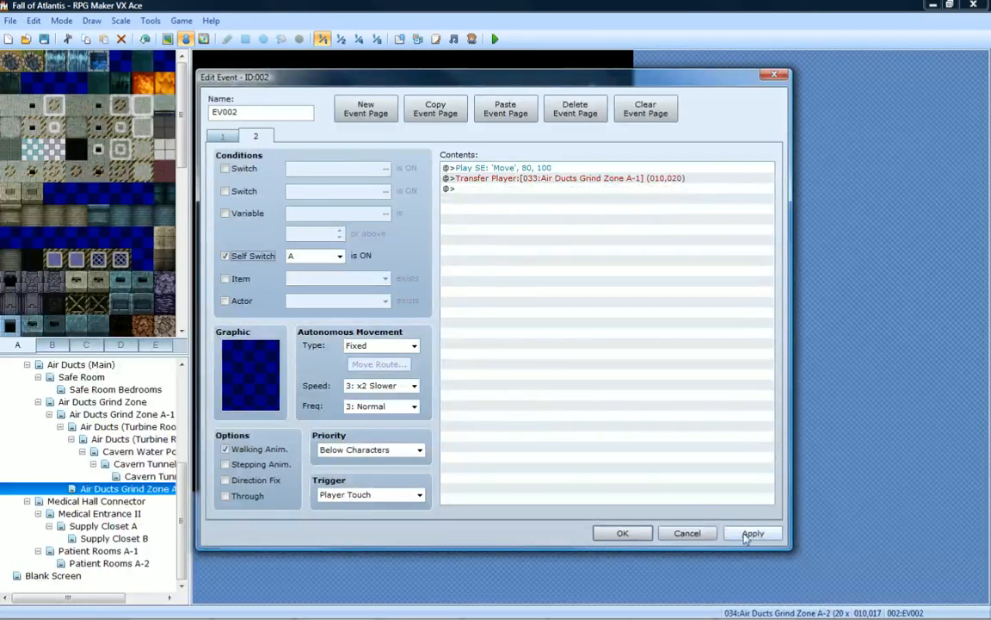
click(625, 532)
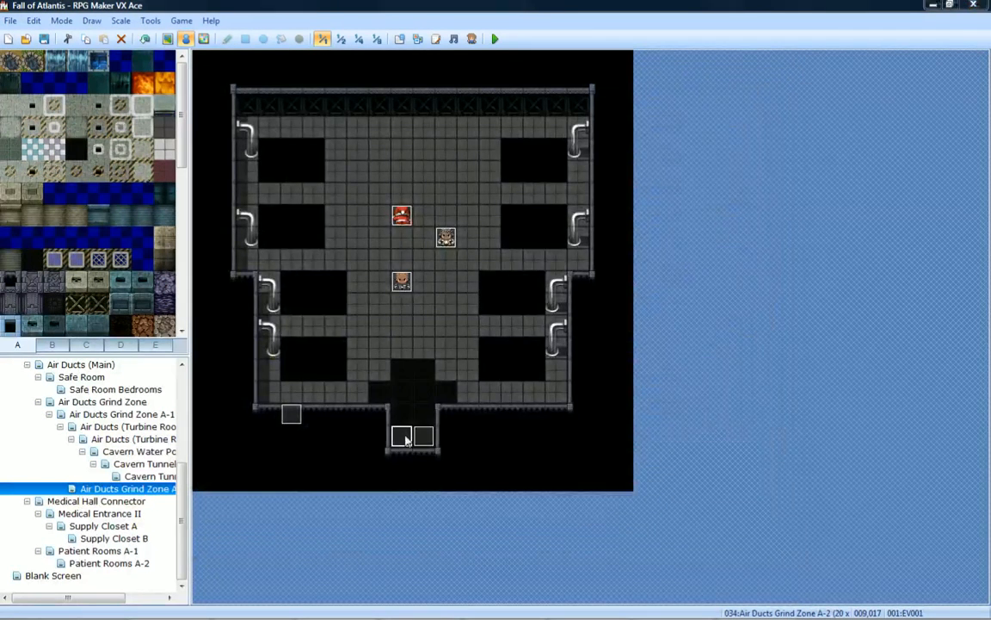
Recheck the conditions and commands on both pages of exit event EV001.
double_click(405, 437)
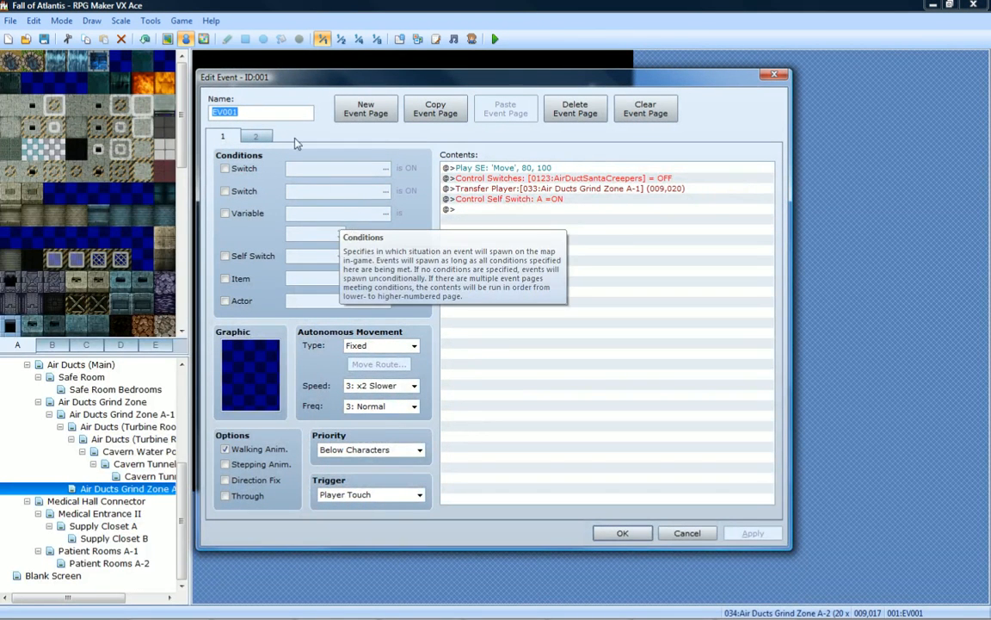
click(257, 138)
click(215, 133)
click(258, 139)
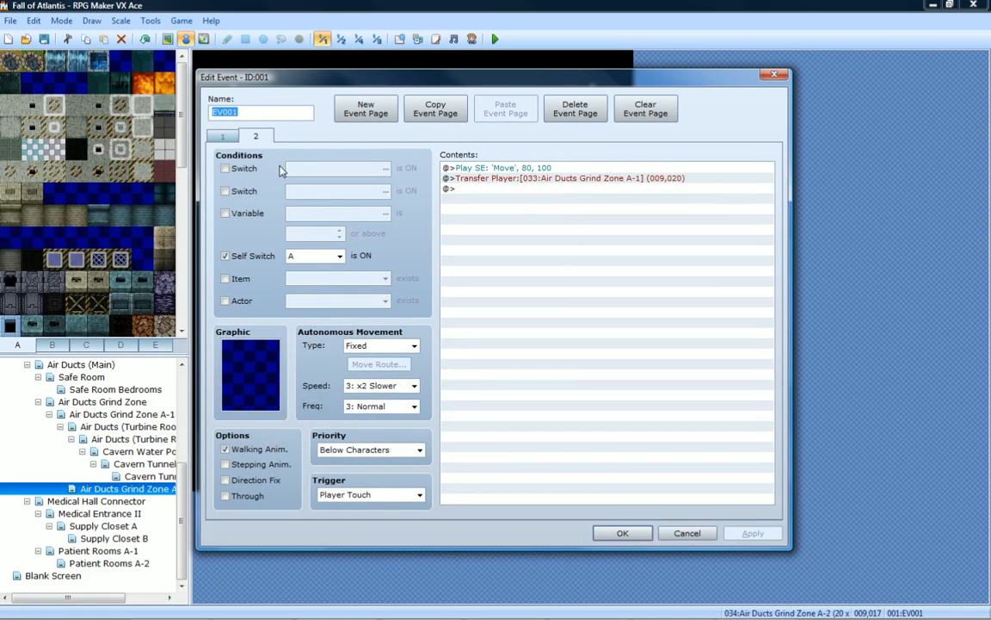
click(225, 138)
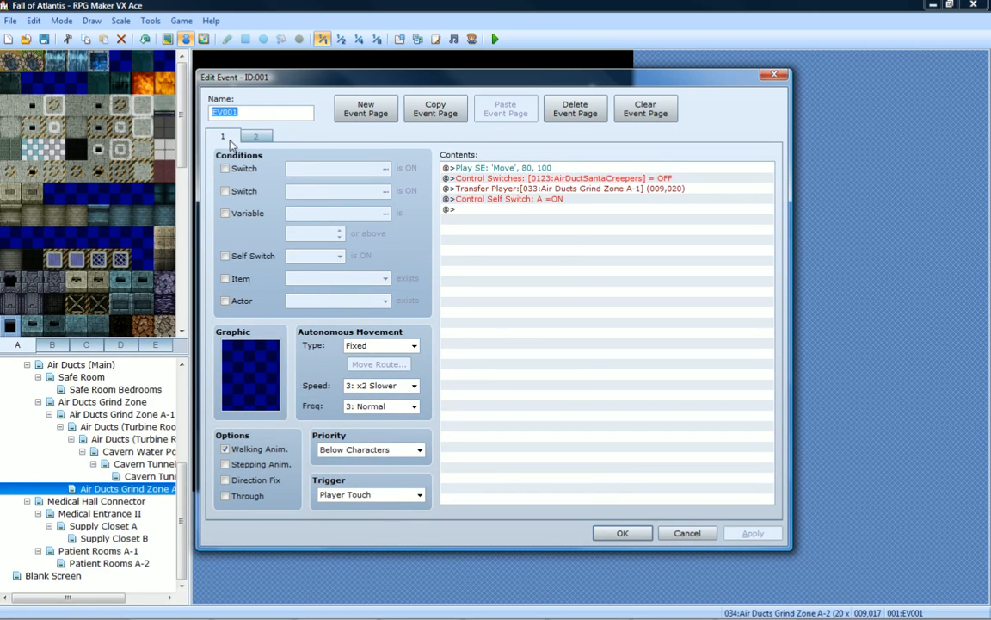
Start a playtest with a new game and walk the character up to trigger the cultist cutscene.
click(623, 532)
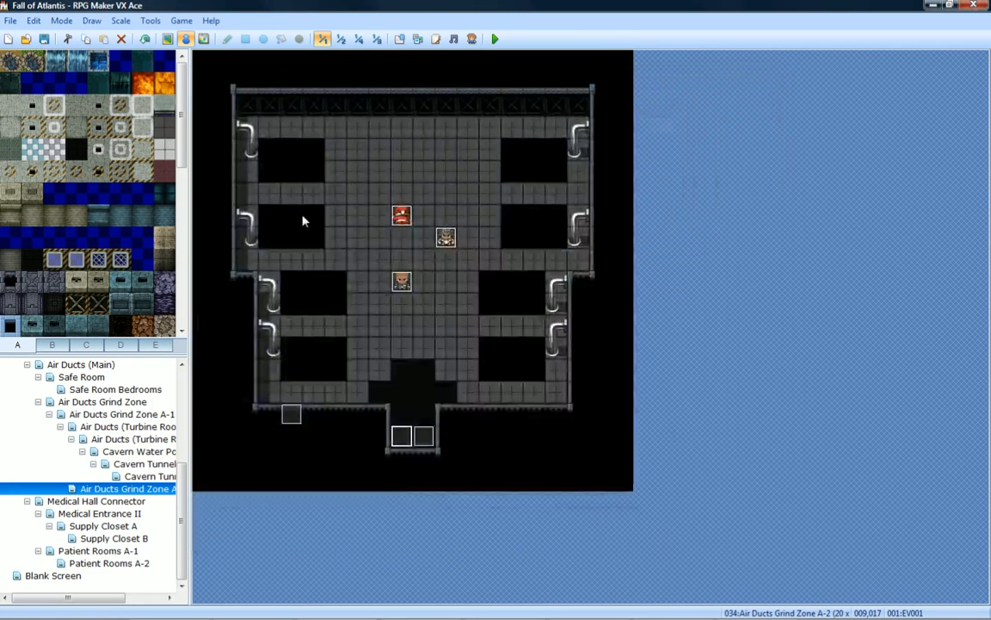
click(494, 39)
key(Return)
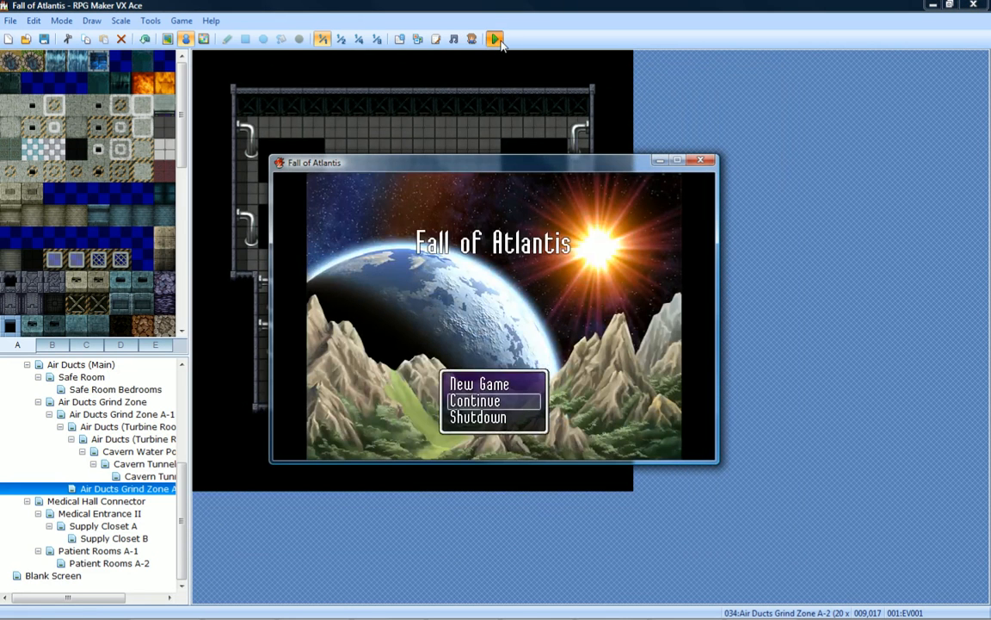
key(Up)
key(Return)
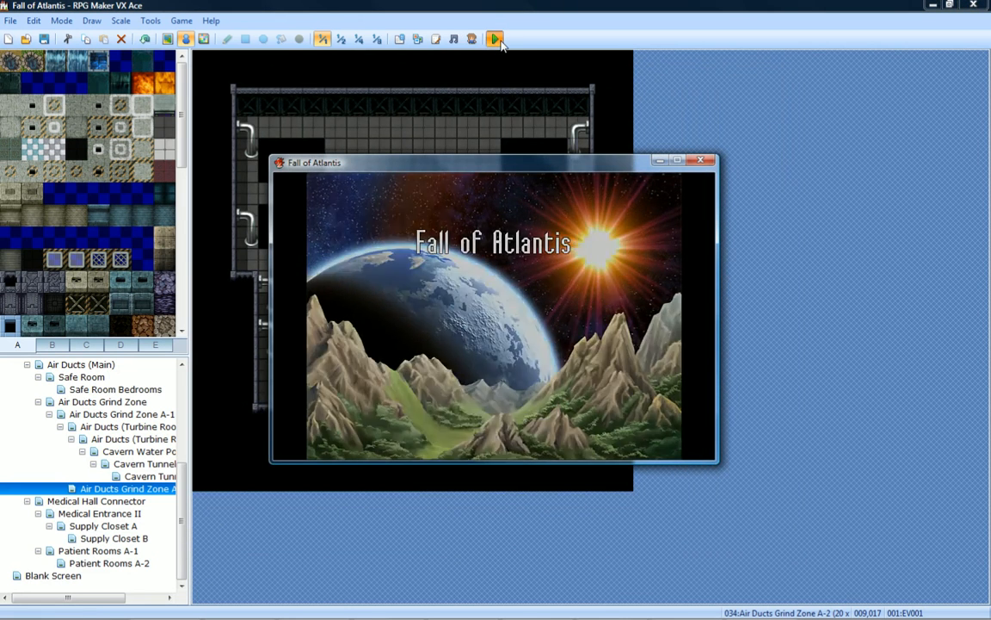
key(Up)
key(Up)
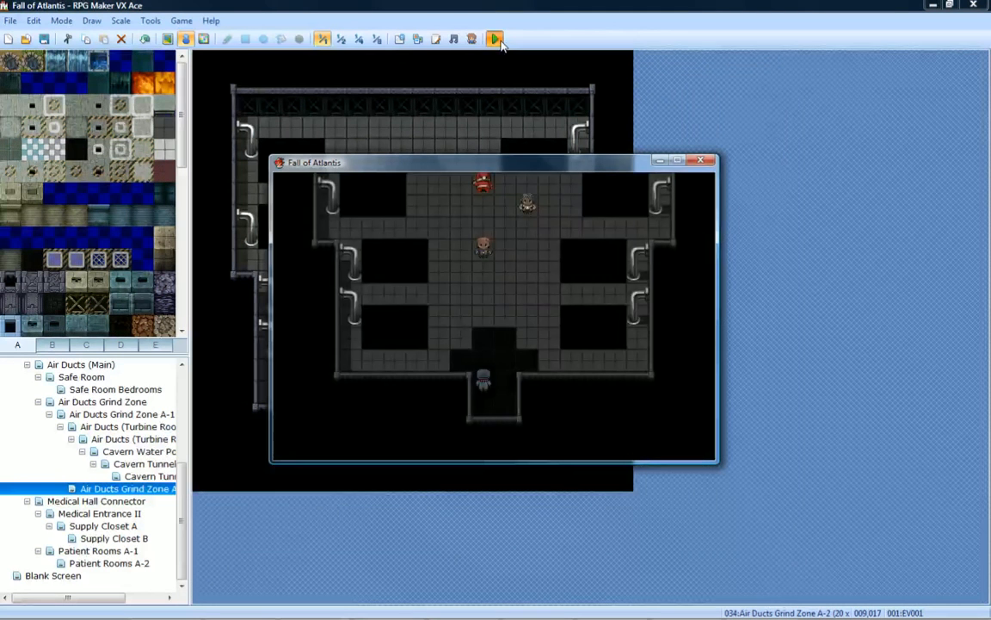
key(Up)
Play through the cultist dialogue, the battle and Santa's dialogue in the Air Ducts cutscene.
key(Return)
key(Return)
key(Return)
key(Return)
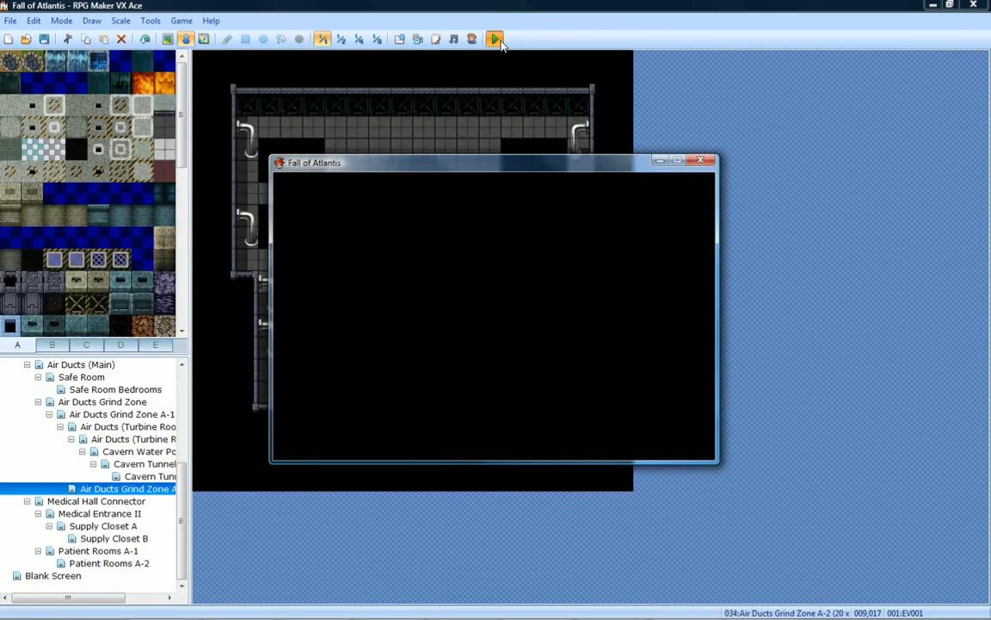
key(Return)
key(Return)
key(Return)
key(Return)
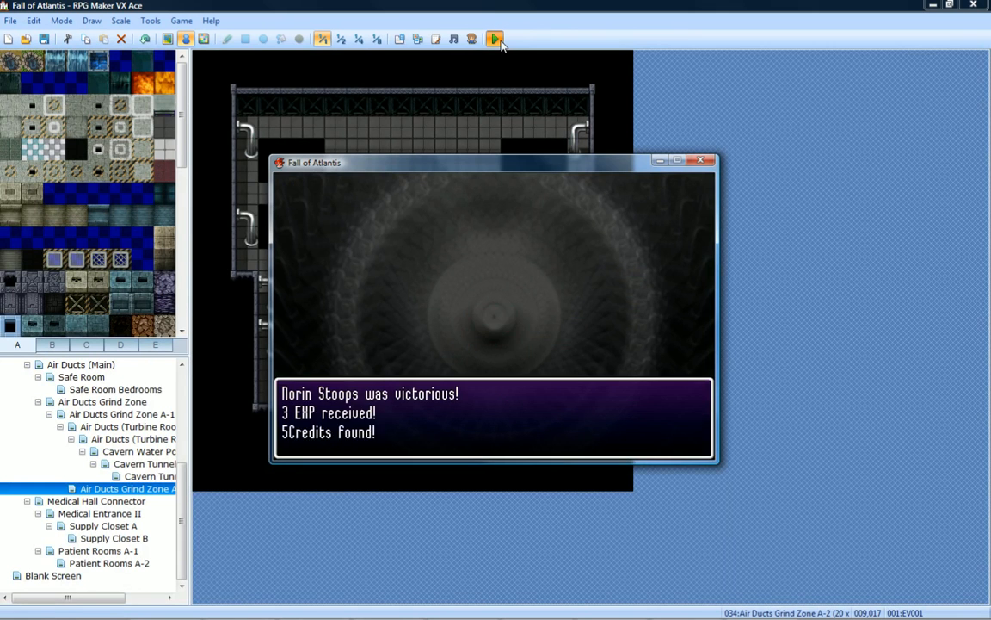
key(Return)
key(Return)
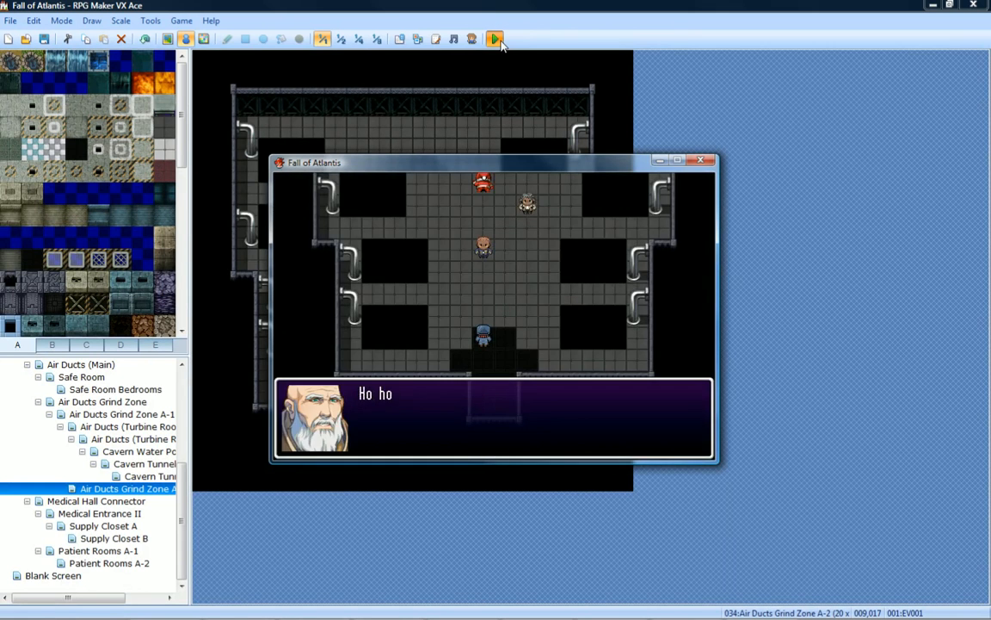
key(Return)
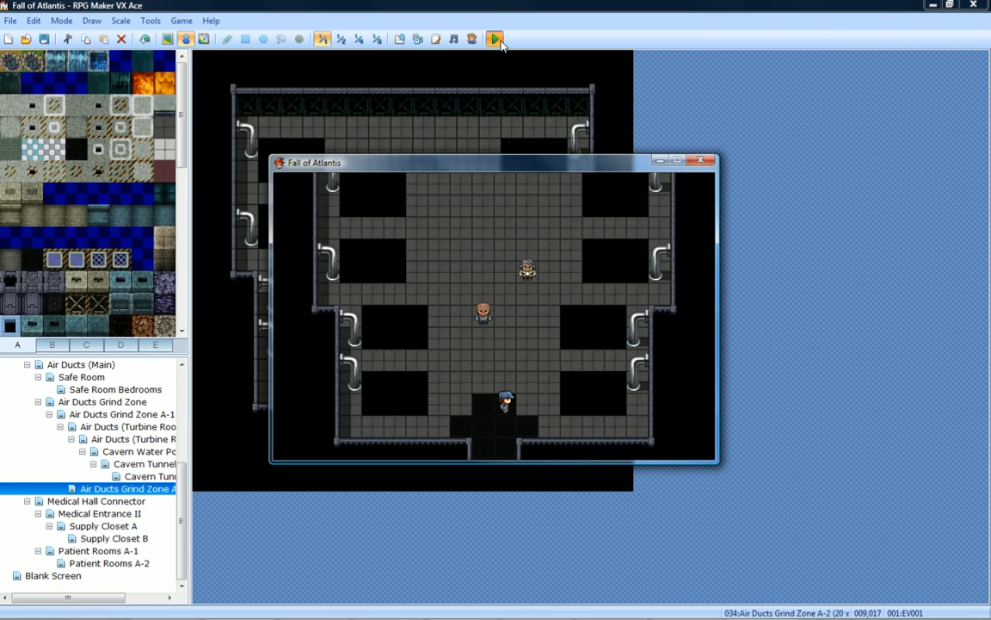
Leave the cutscene room and walk back in to check whether the cultists and Santa stay gone.
key(Down)
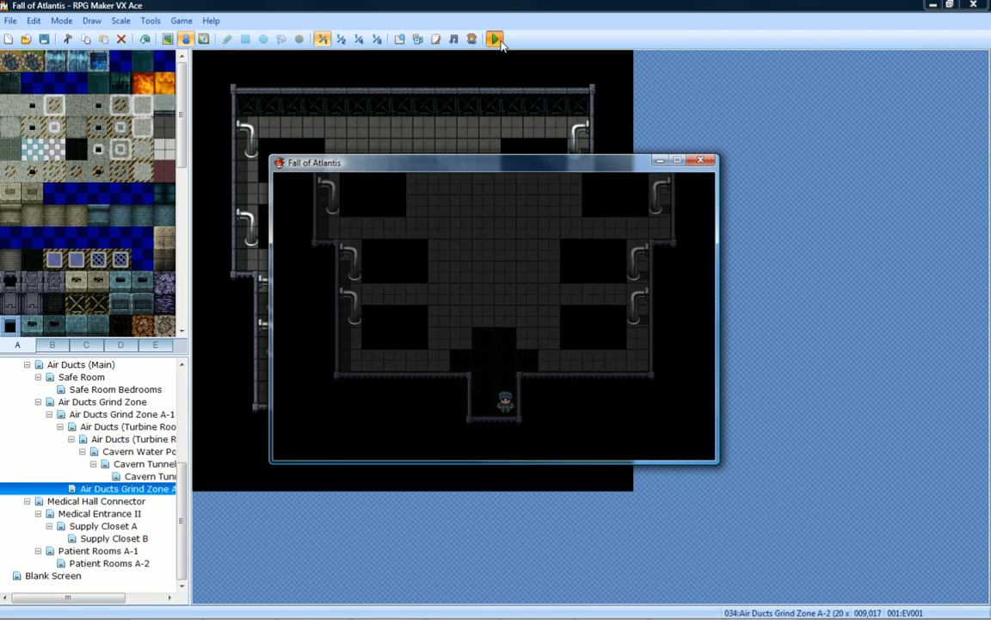
key(Up)
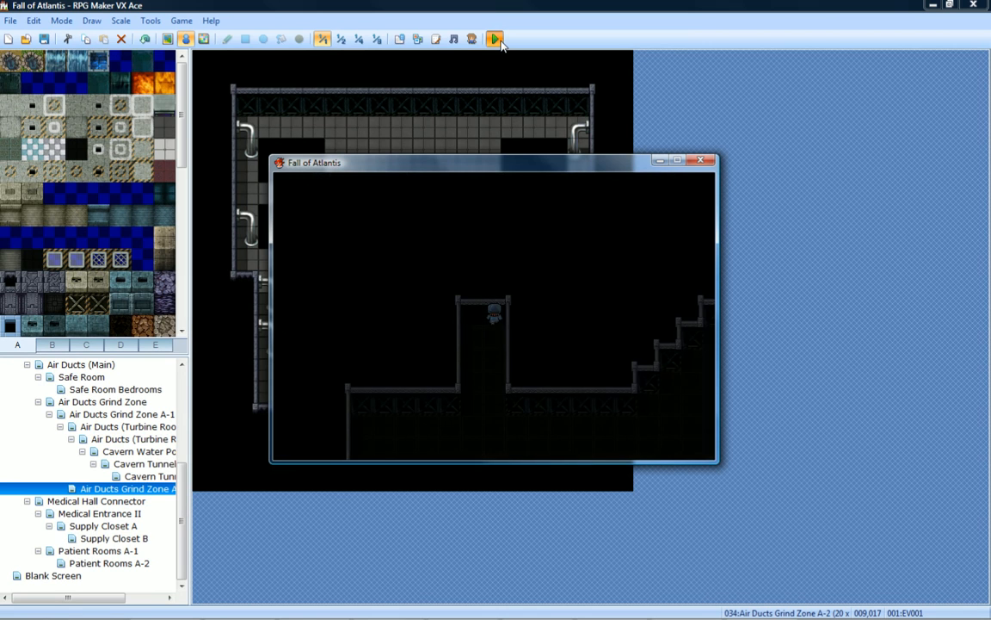
key(Up)
key(Left)
key(Up)
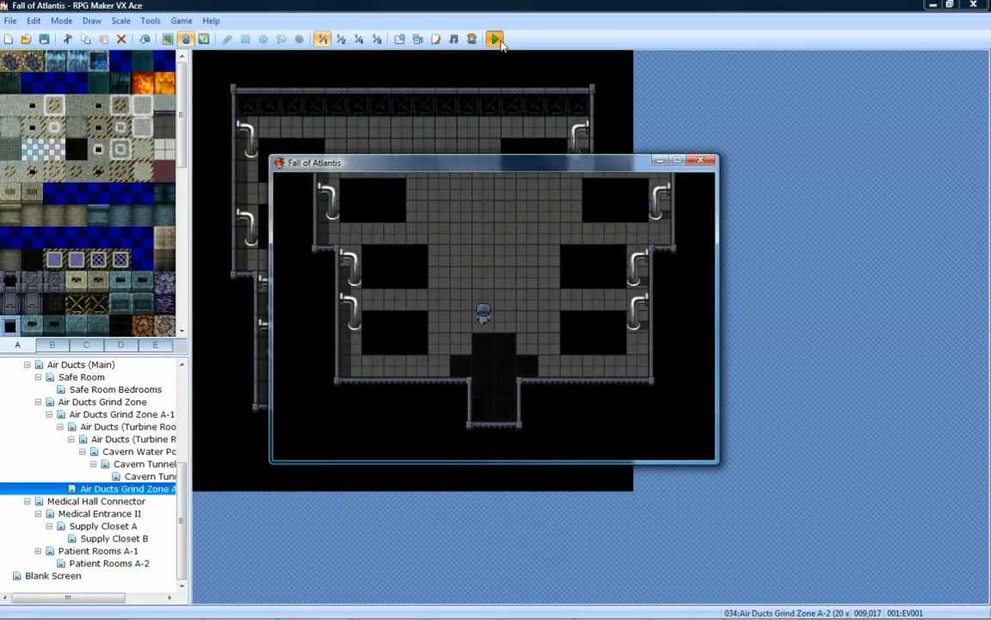
Exit the room again and walk the character east along the air duct corridor.
key(Down)
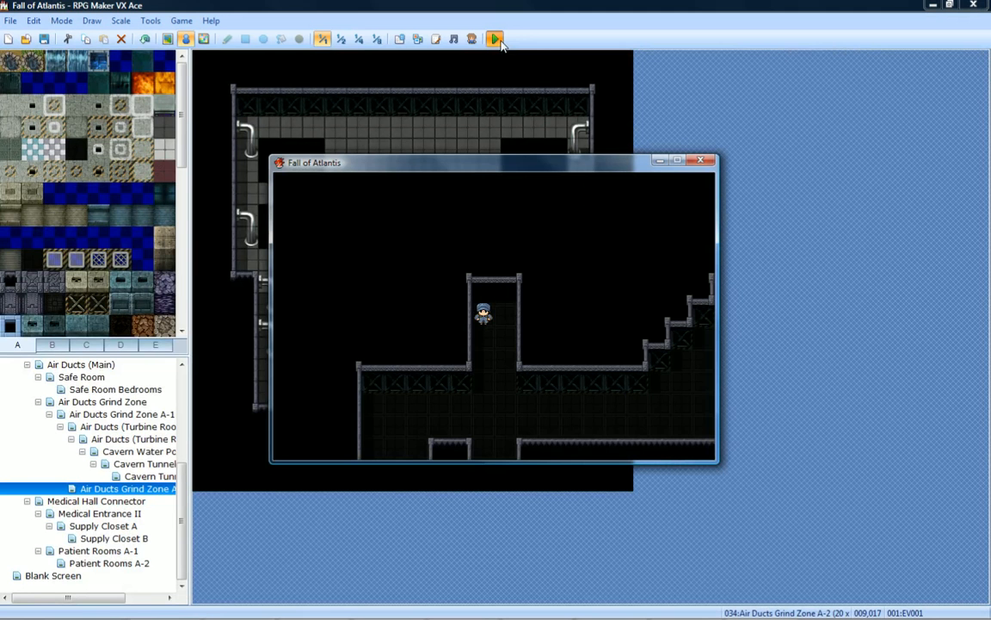
key(Down)
key(Down)
key(Down)
key(Right)
key(Right)
key(Right)
key(Right)
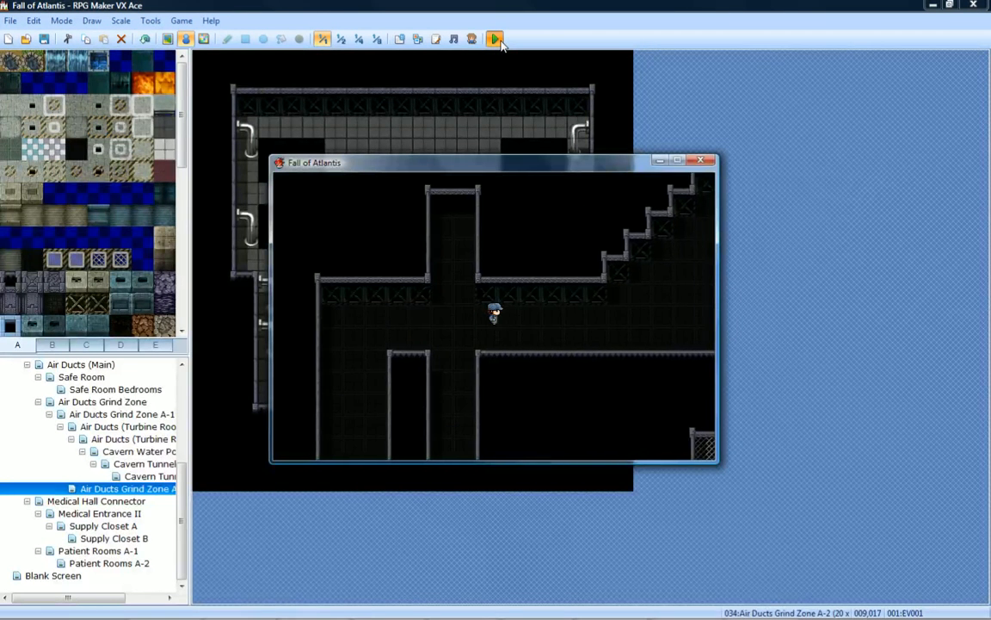
key(Right)
key(Right)
key(Right)
key(Right)
key(Right)
key(Right)
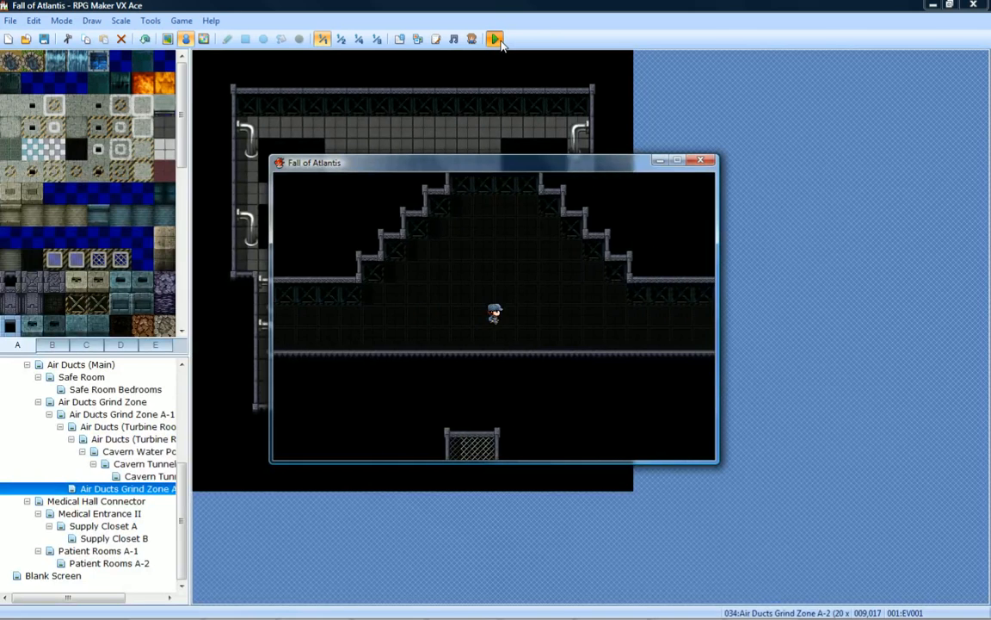
Walk back west and re-enter the cutscene room to recheck the missing characters, and close the playtest.
key(Left)
key(Left)
key(Left)
key(Left)
key(Left)
key(Left)
key(Left)
key(Left)
key(Left)
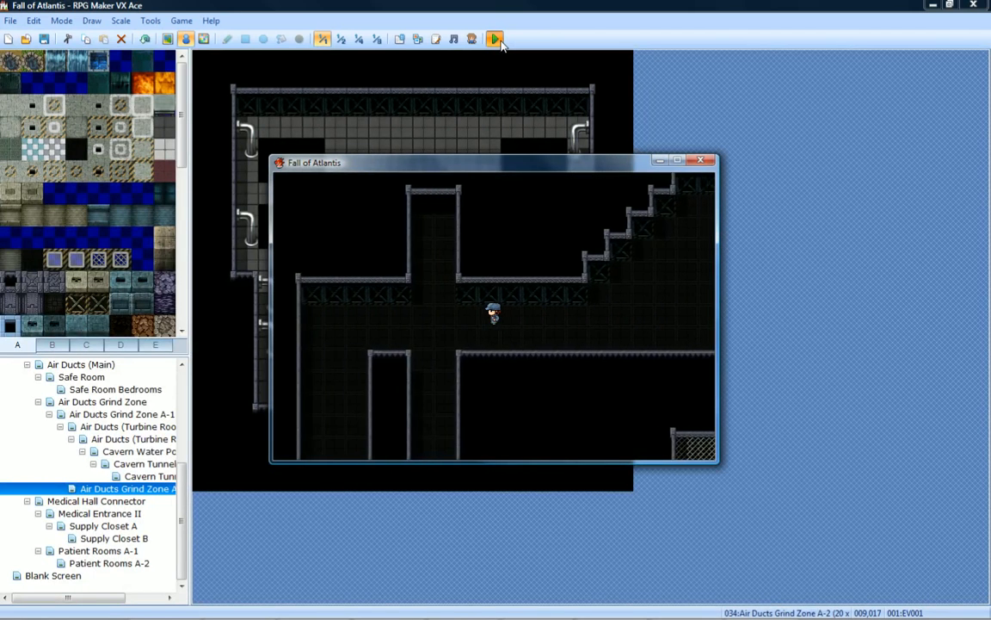
key(Down)
key(Down)
key(Left)
key(Left)
key(Up)
key(Right)
key(Up)
key(Up)
key(Up)
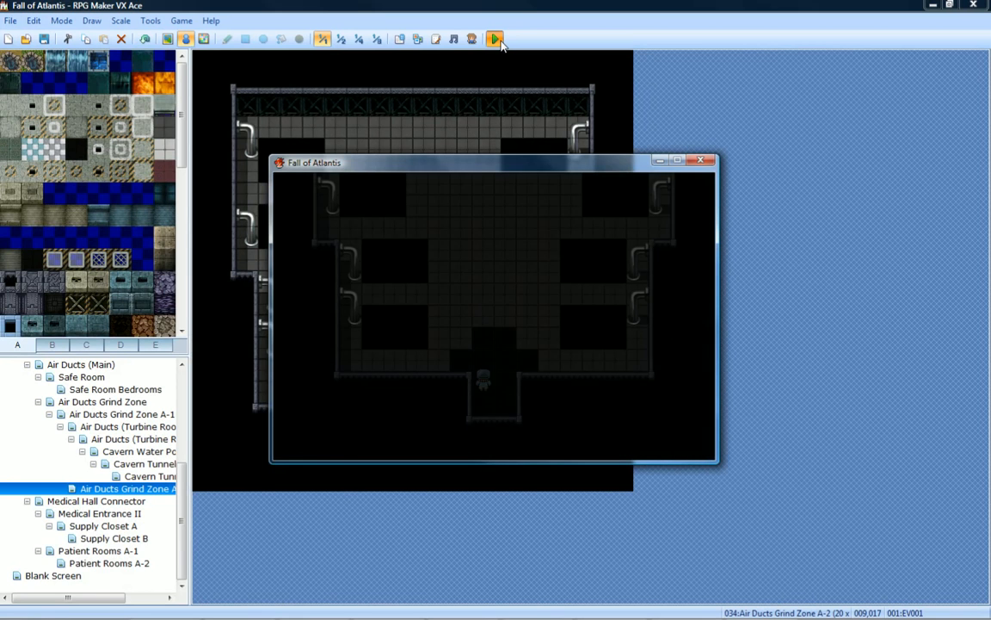
key(alt+F4)
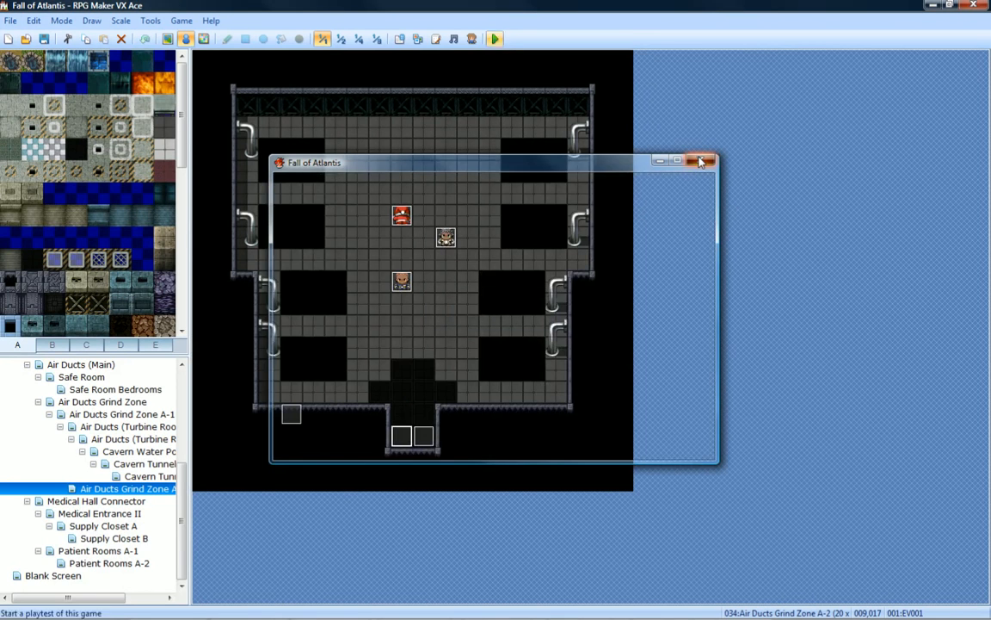
click(454, 39)
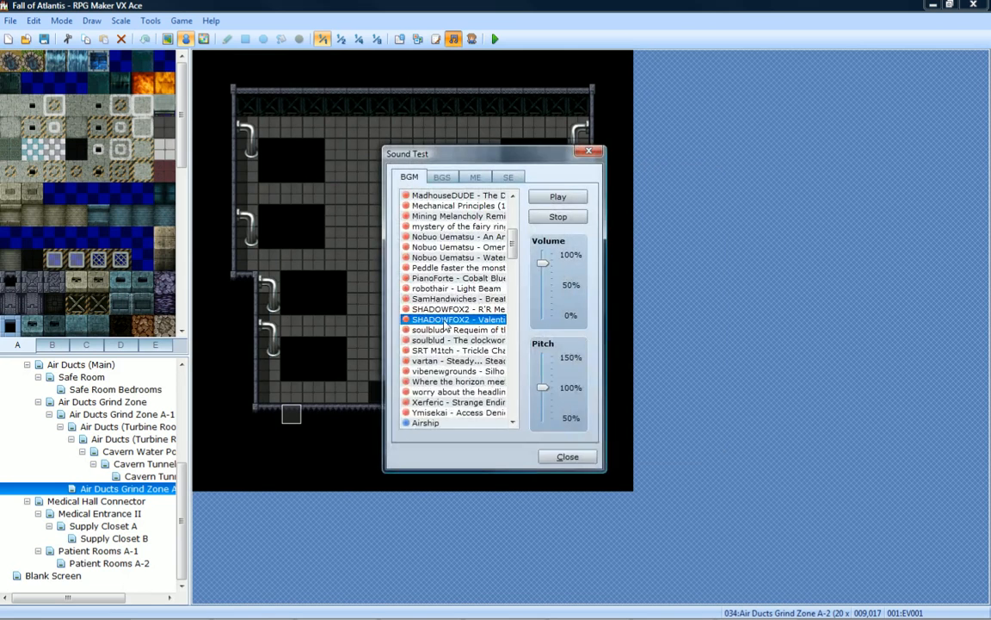
click(588, 150)
click(399, 38)
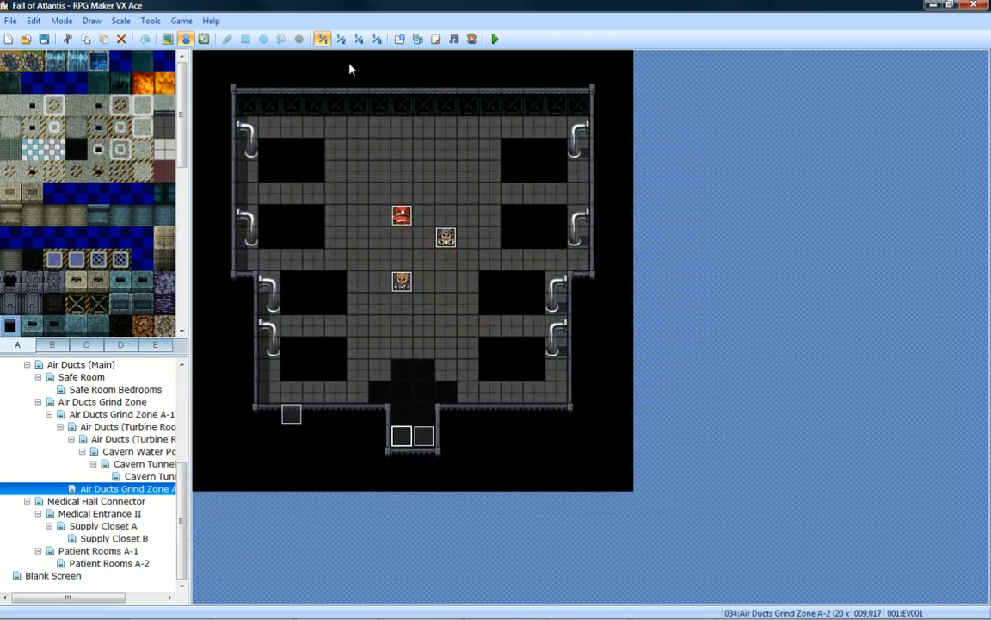
Start a new event at tile 008,009 and examine the Actor, Animal and Behavior character sheets for its graphic.
double_click(380, 259)
double_click(258, 349)
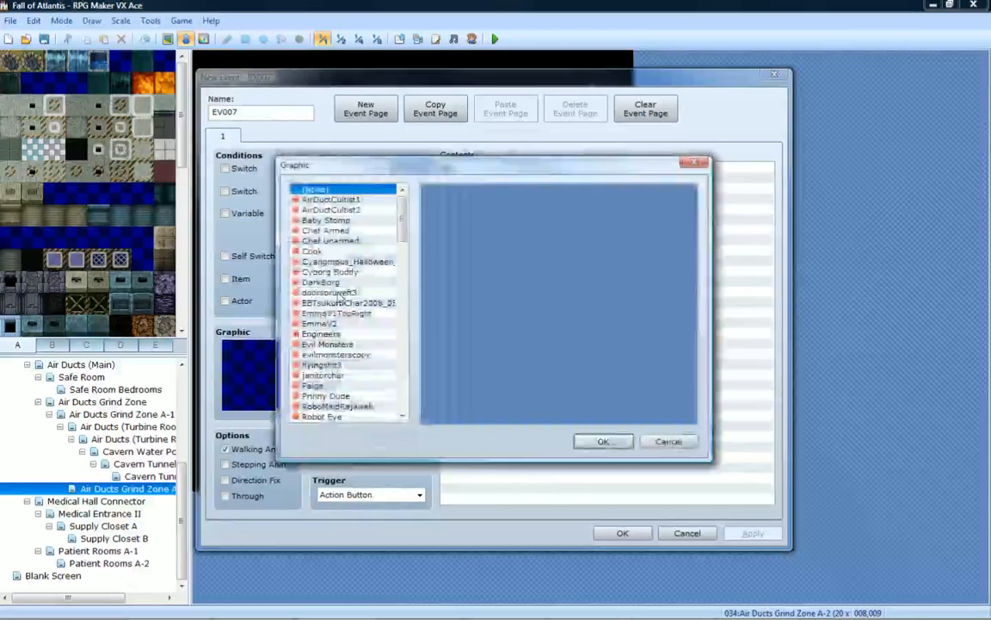
drag(402, 207, 392, 275)
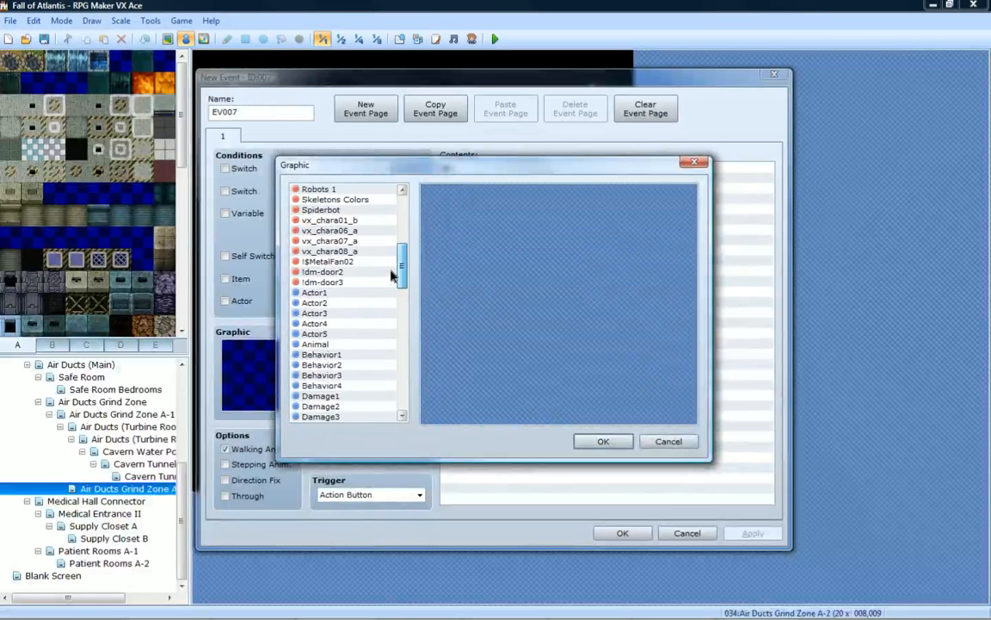
click(328, 302)
click(351, 313)
click(351, 334)
click(351, 344)
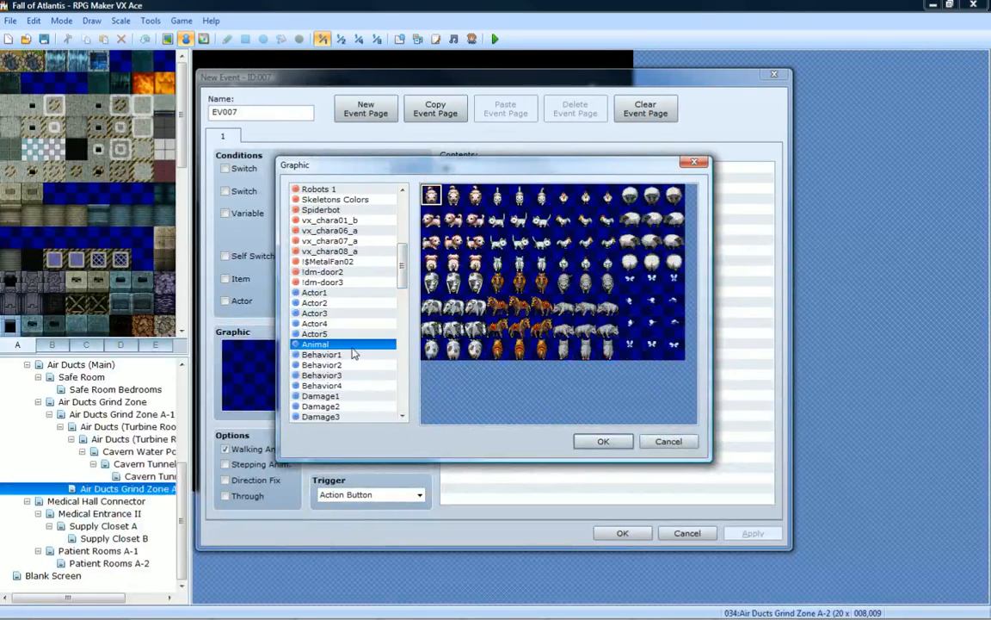
click(353, 355)
scroll(349, 362, down, 3)
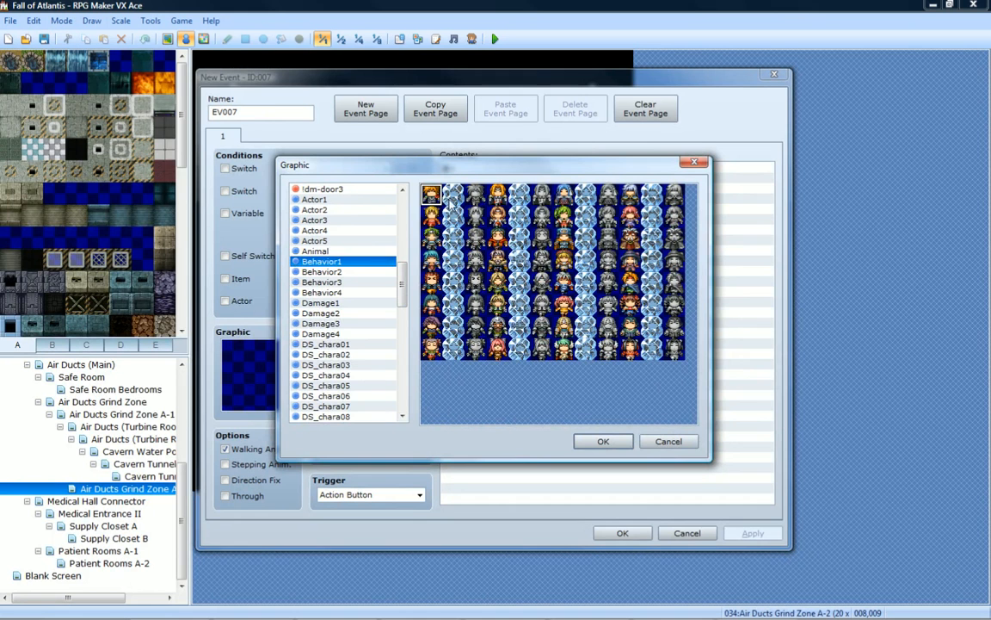
click(321, 271)
click(323, 282)
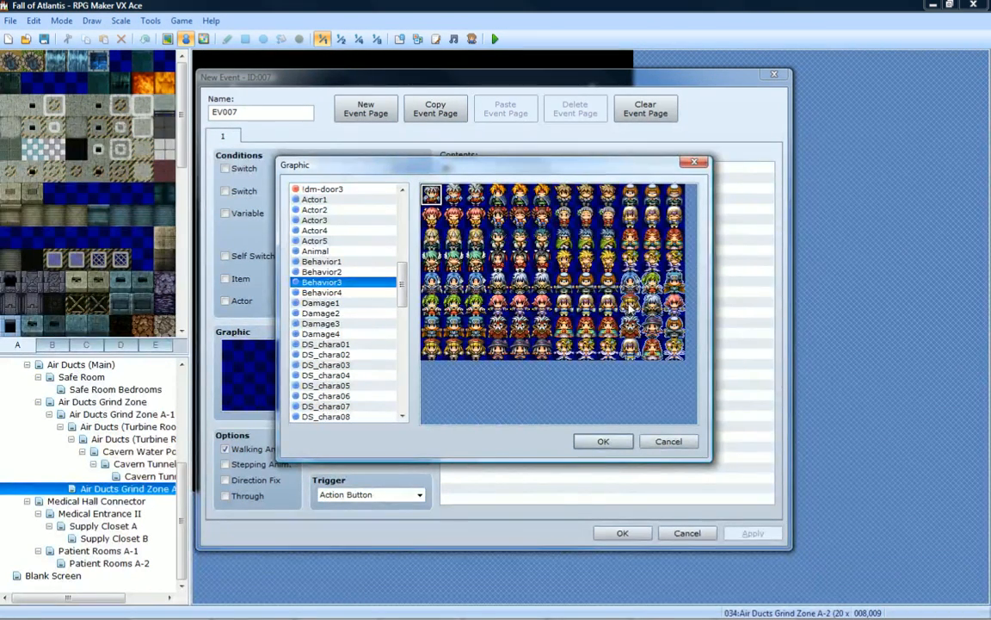
click(367, 292)
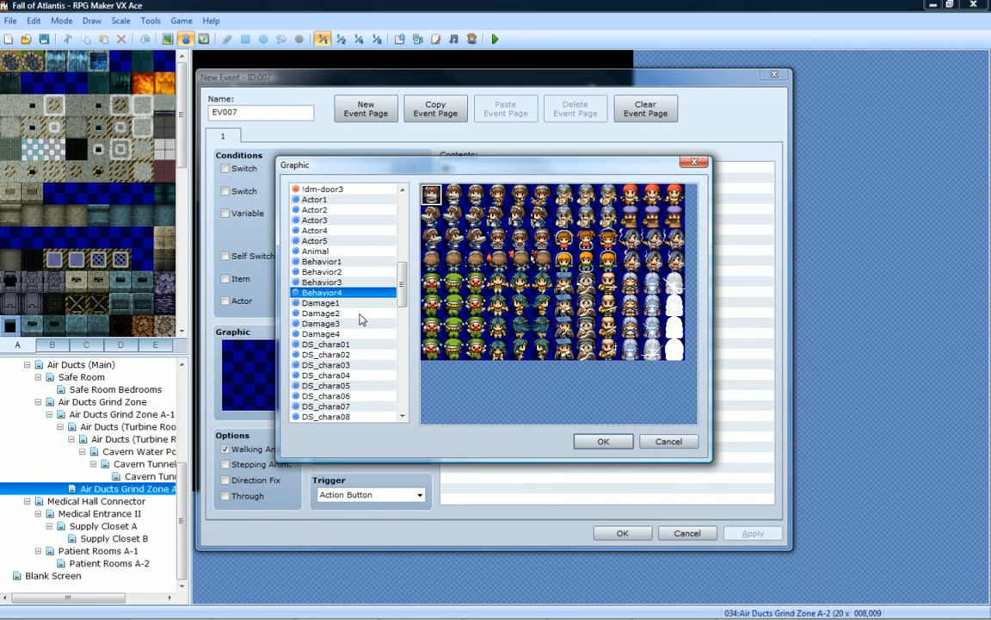
Examine the dark-haired character's poses in Behavior4 and the Damage1 to Damage4 sheets for a suitable graphic.
click(639, 247)
click(662, 241)
click(658, 261)
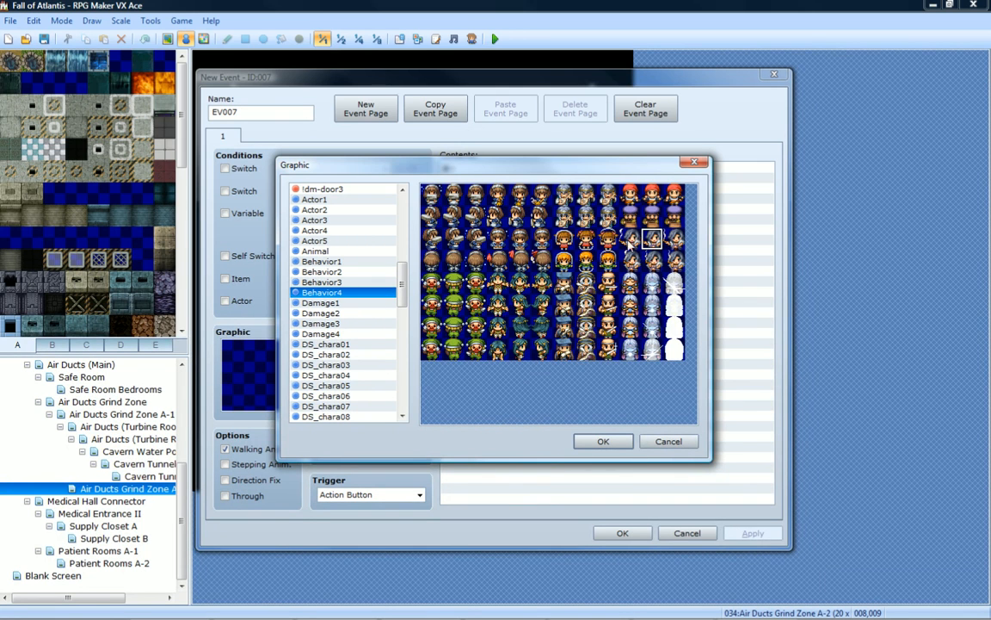
click(672, 240)
click(652, 260)
click(361, 303)
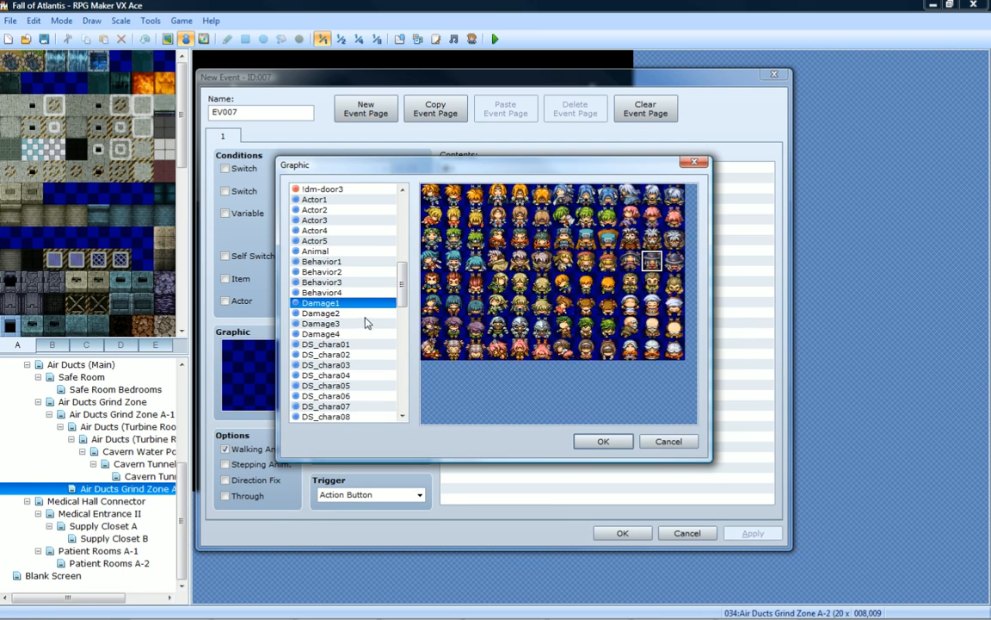
click(364, 315)
click(362, 326)
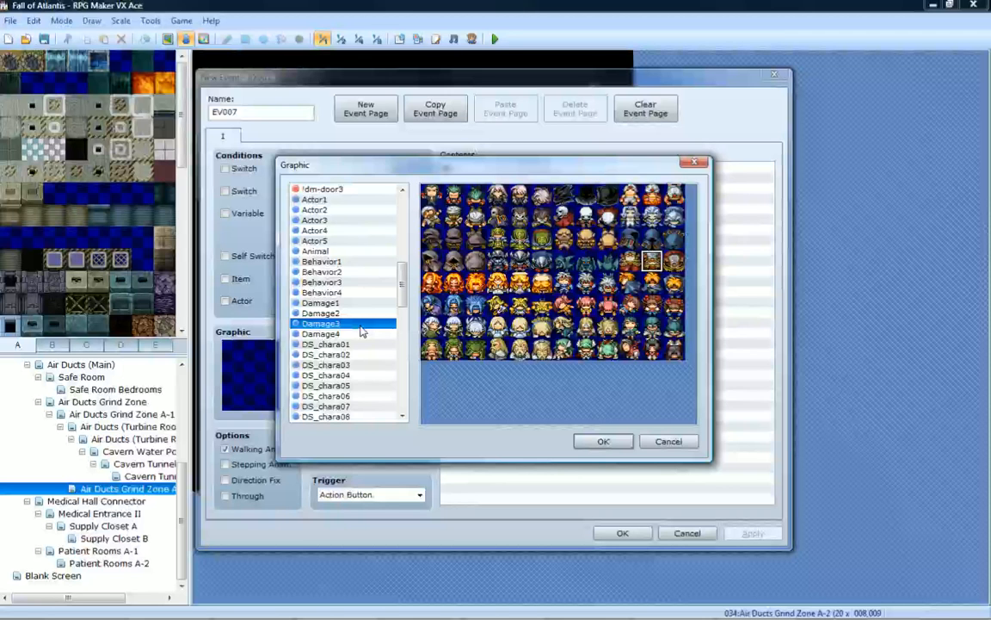
click(331, 334)
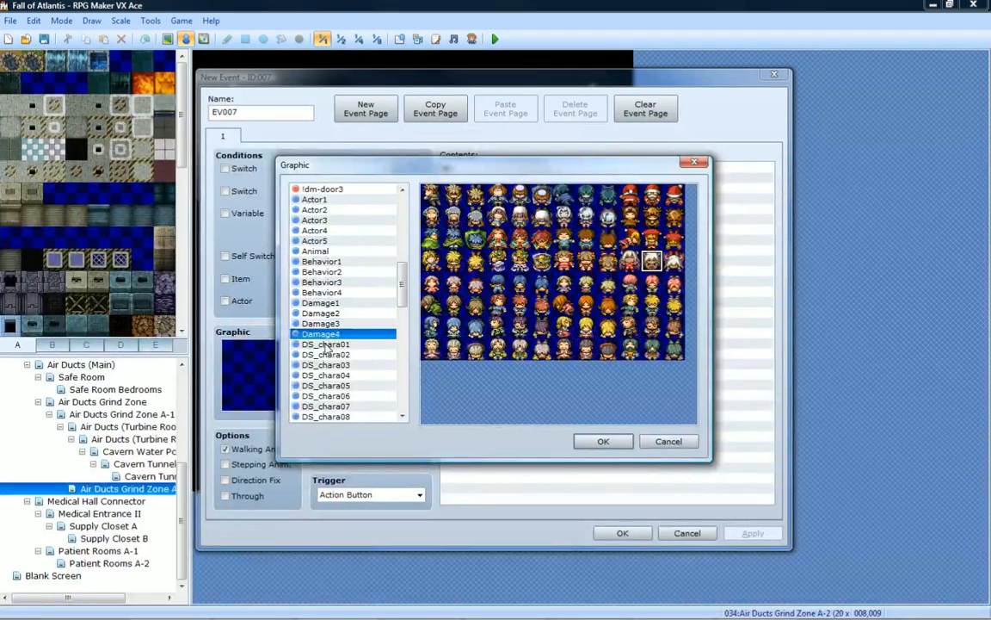
Examine the DS_chara character sheets, from DS_chara01 through DS_chara20, for a suitable event graphic.
click(327, 344)
click(329, 354)
scroll(330, 360, down, 3)
scroll(329, 355, down, 4)
click(329, 305)
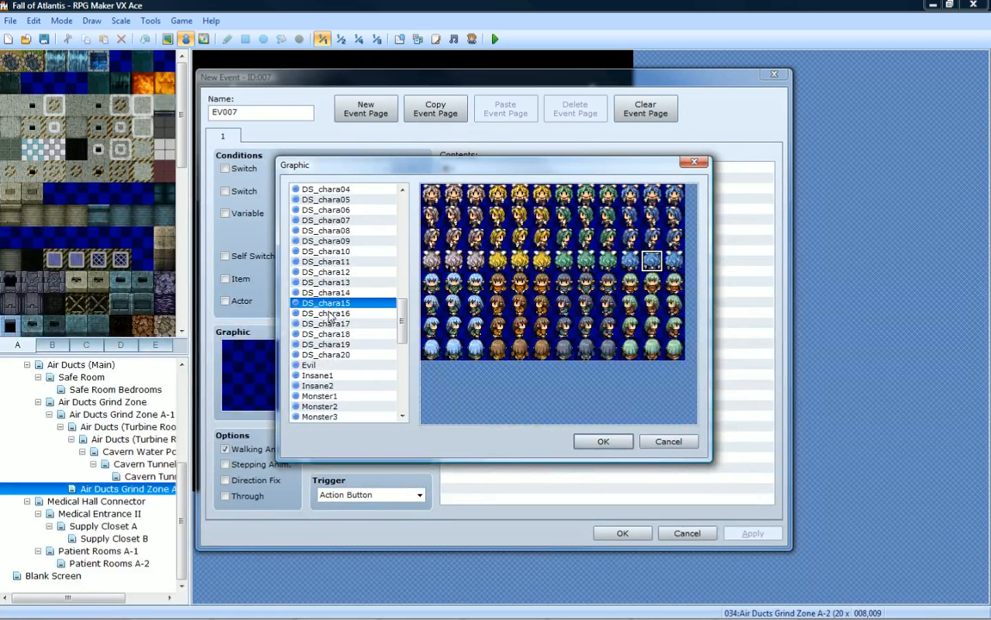
click(330, 324)
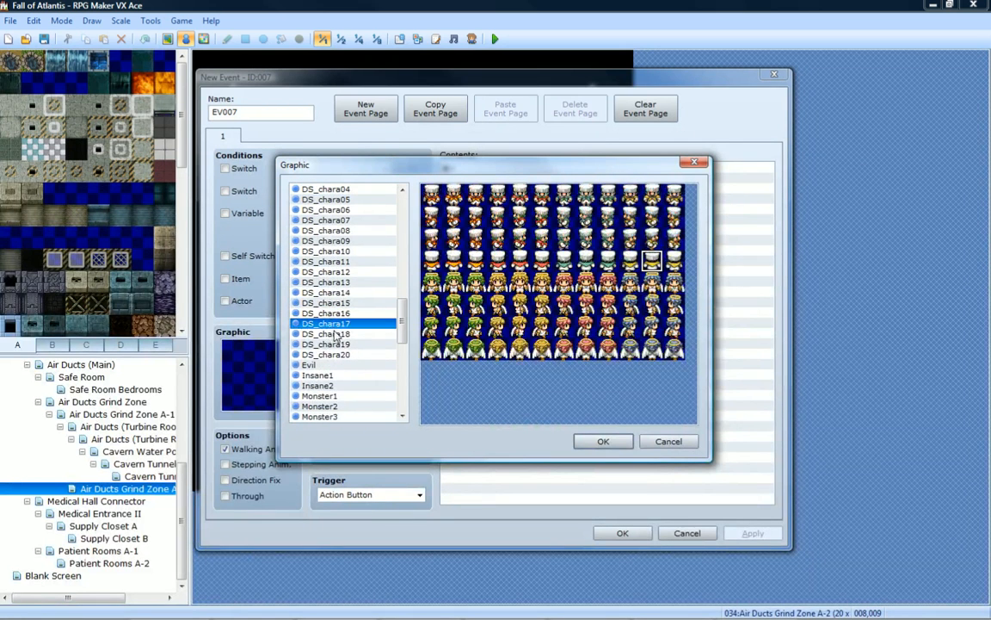
click(335, 334)
click(341, 345)
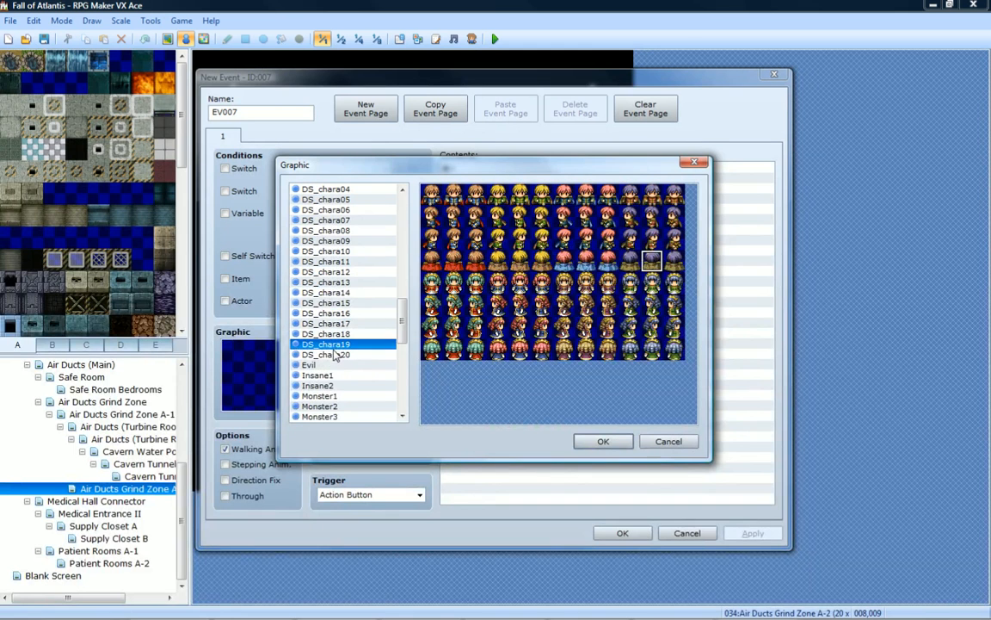
click(339, 355)
Examine the Evil, Insane and Monster character sheets for a suitable event graphic.
click(335, 366)
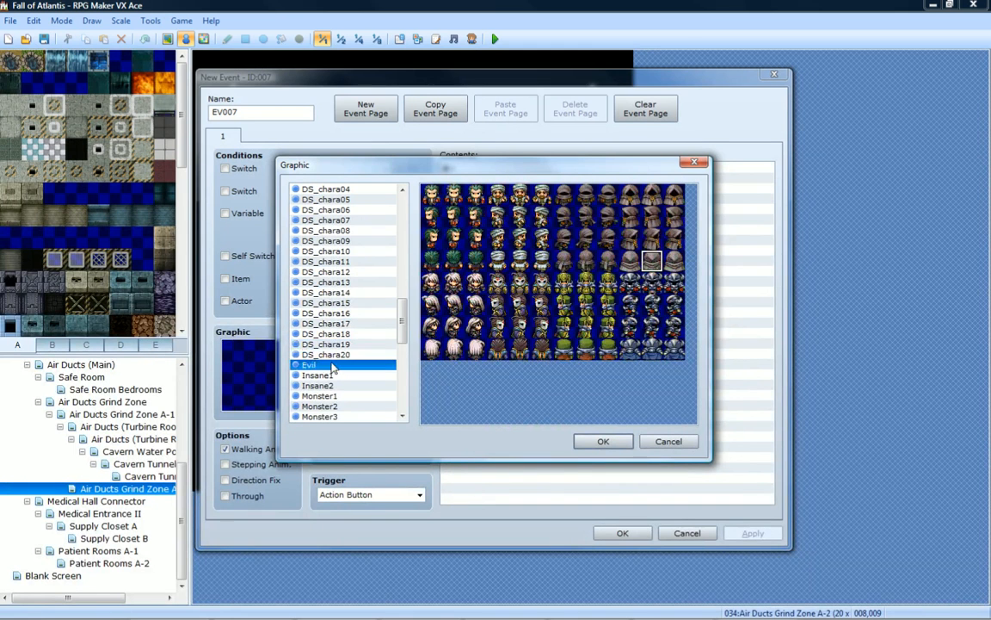
click(320, 376)
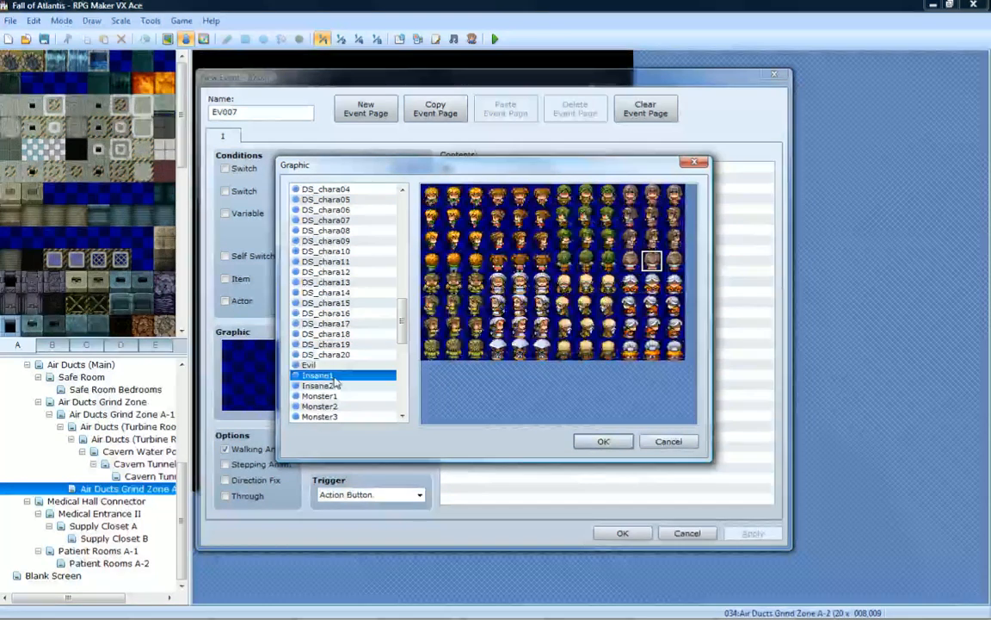
click(336, 386)
scroll(338, 387, down, 1)
scroll(338, 389, down, 1)
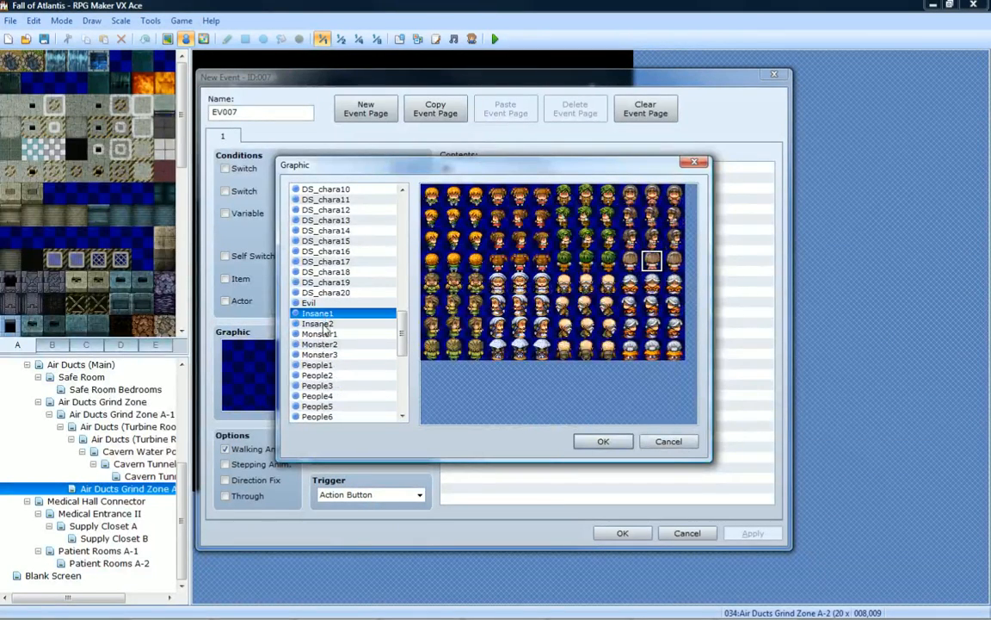
click(325, 334)
click(328, 344)
Examine the People character sheets and the Riding sheet for a suitable event graphic.
click(330, 365)
scroll(334, 370, down, 1)
scroll(333, 370, down, 1)
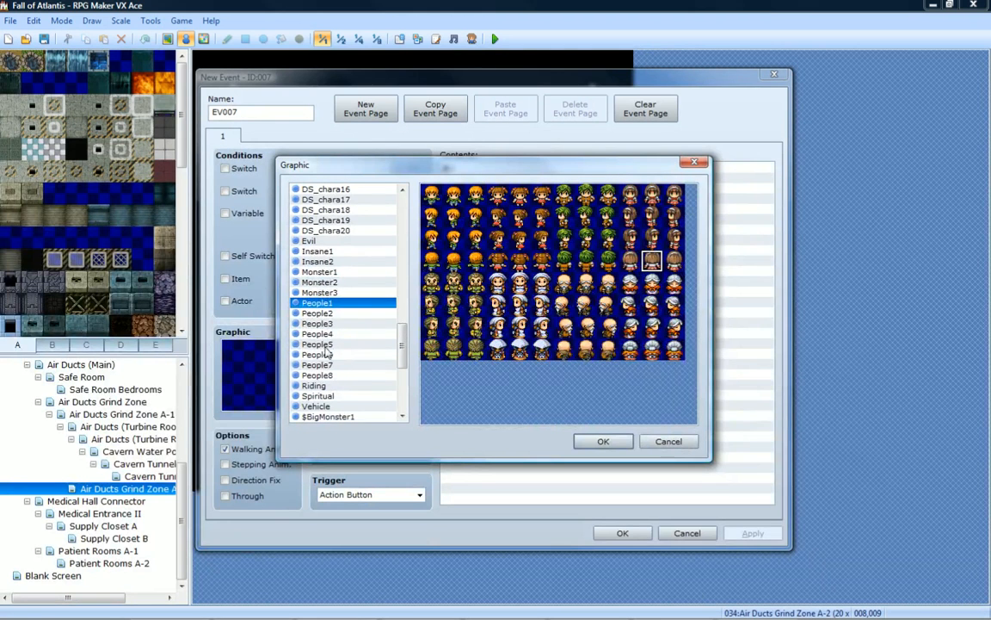
click(324, 314)
click(324, 323)
click(326, 334)
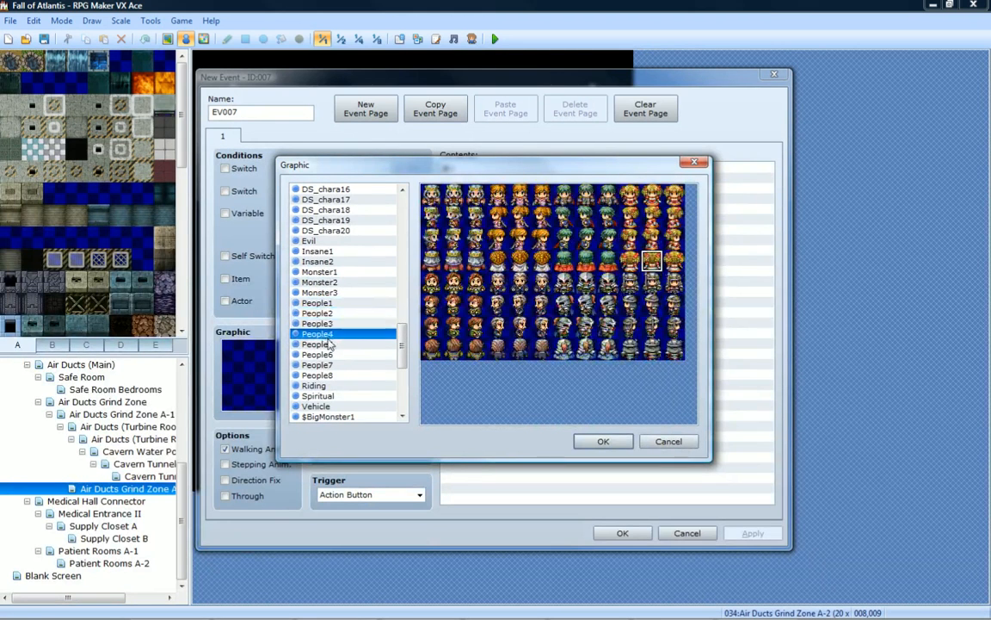
click(329, 344)
click(328, 354)
click(329, 376)
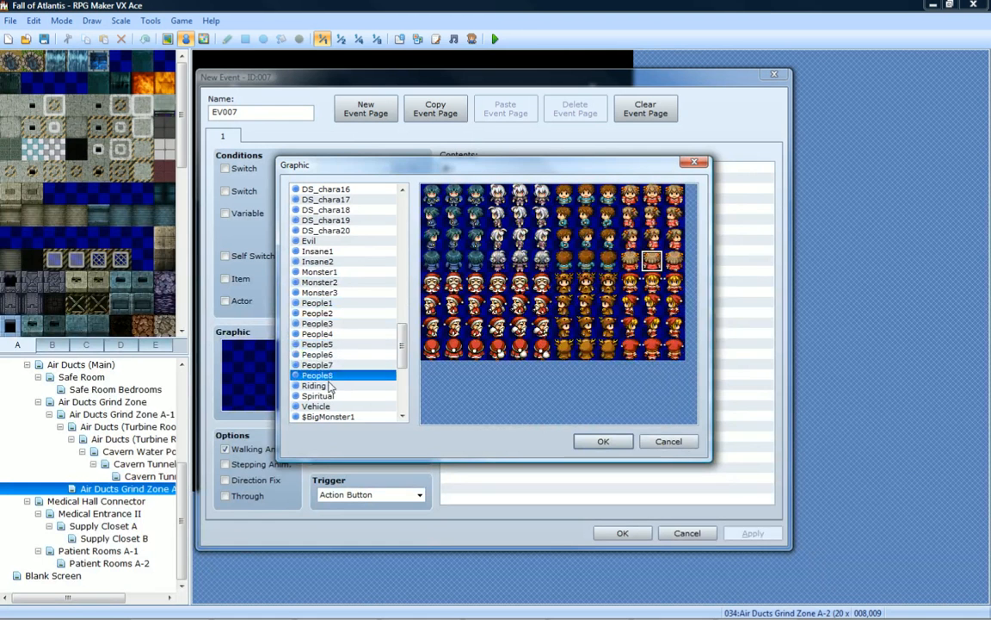
click(315, 386)
Examine the Spiritual, Vehicle and $BigMonster2 sheets and the door and object sheets for a suitable graphic.
scroll(336, 379, down, 1)
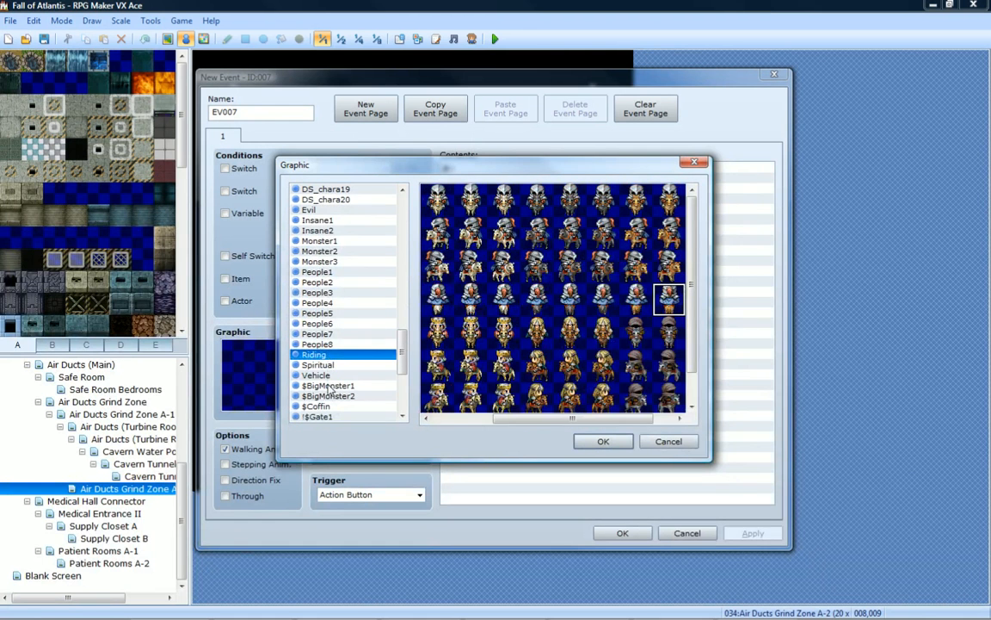
scroll(362, 344, down, 5)
scroll(361, 340, up, 1)
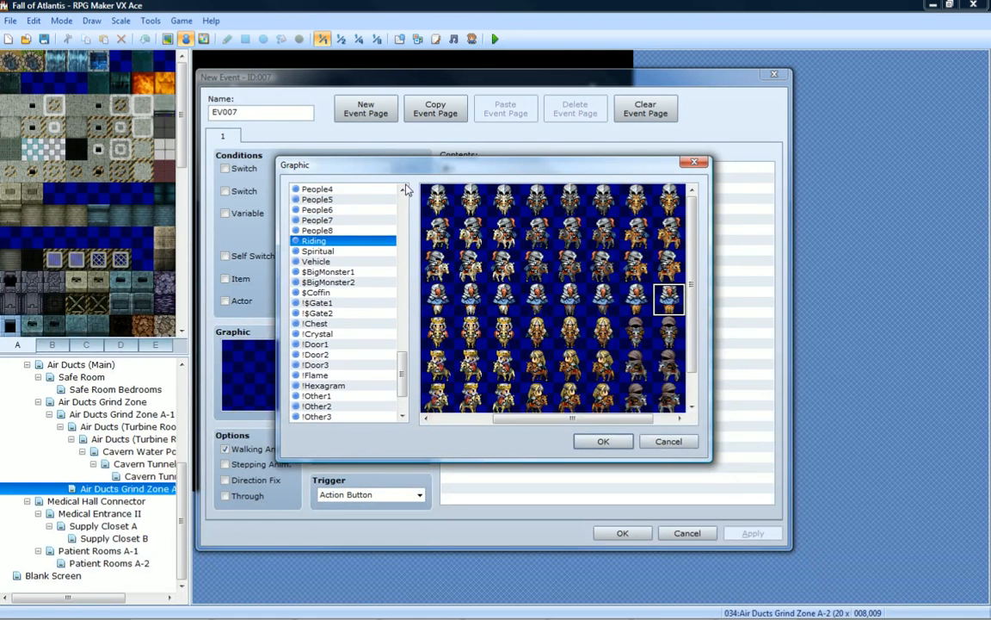
click(355, 252)
click(360, 263)
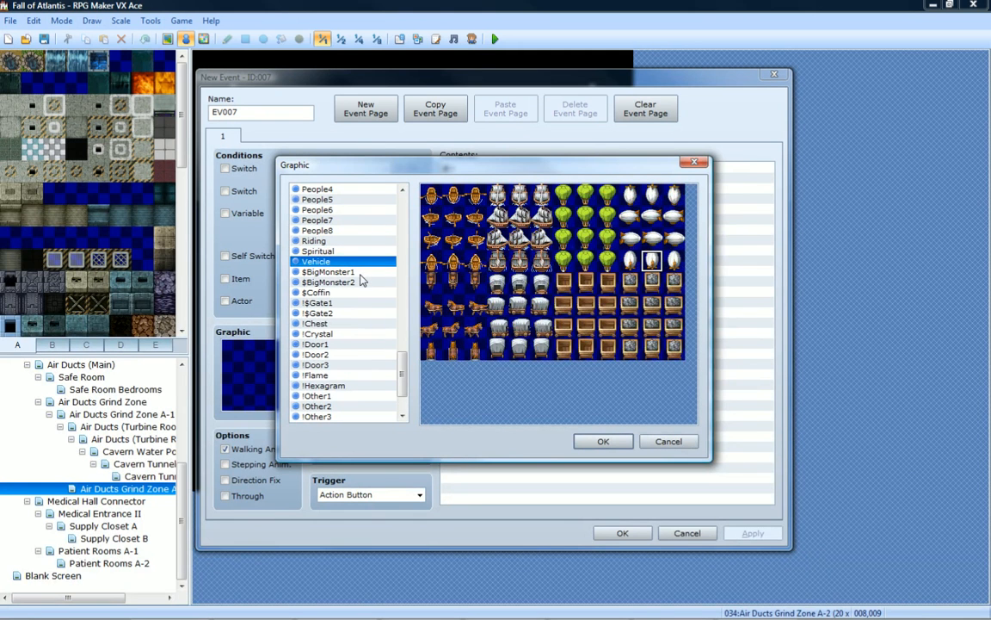
click(363, 282)
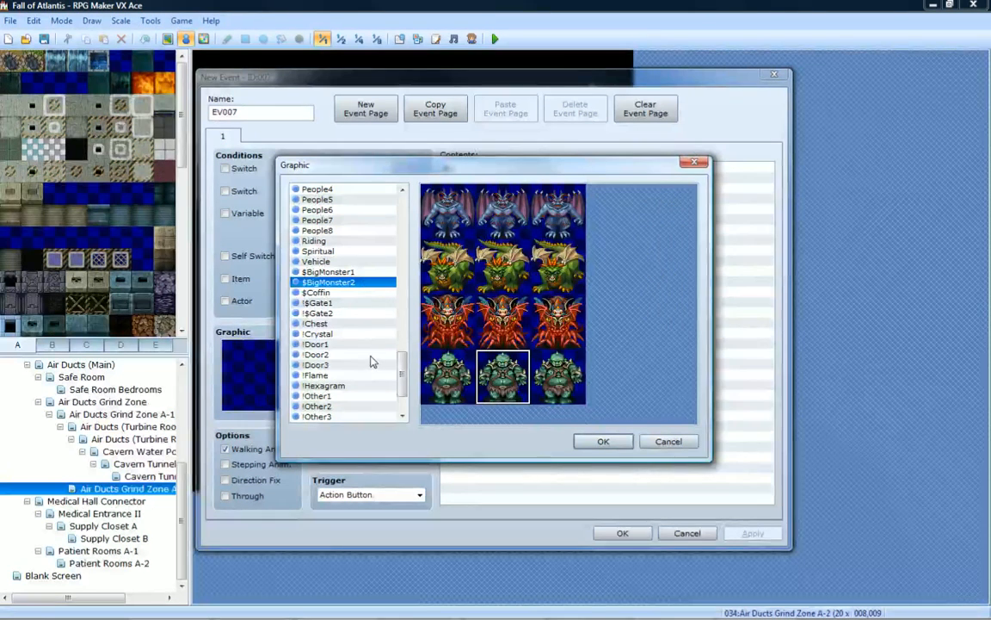
scroll(370, 358, down, 2)
click(348, 386)
click(350, 395)
click(347, 355)
click(344, 322)
click(343, 302)
click(342, 281)
scroll(342, 282, up, 15)
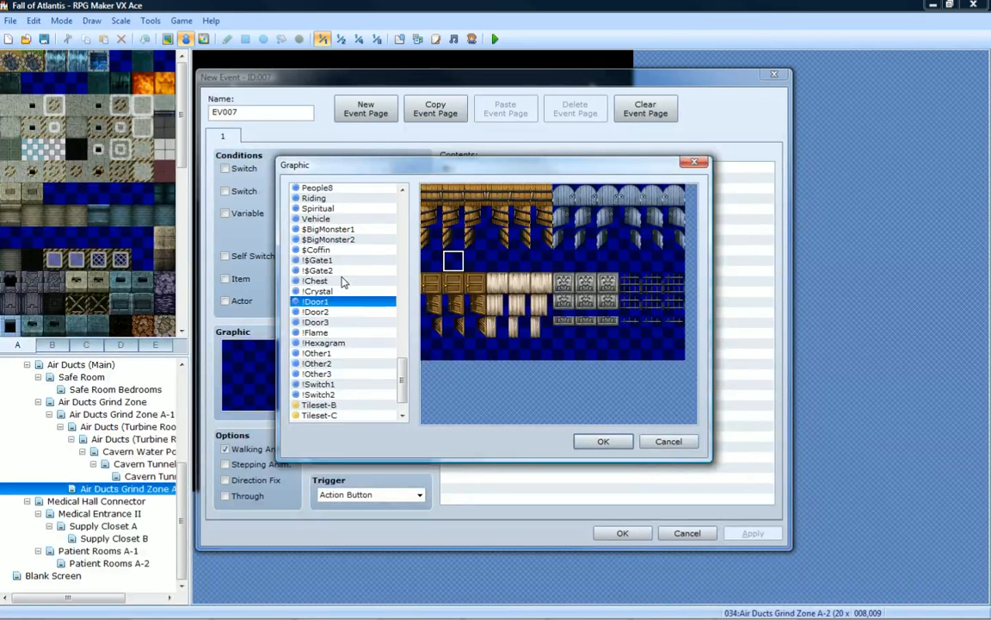
Examine the custom cultist, chef, Cook, Halloween and Baby Stomp sheets, and discard the new event without choosing a graphic.
click(345, 242)
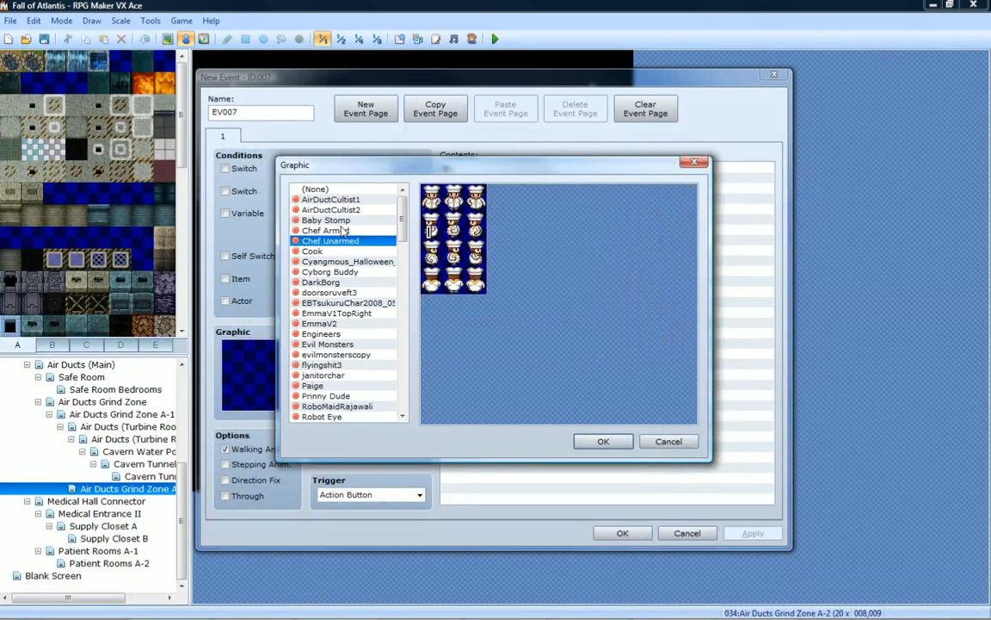
click(343, 221)
click(342, 209)
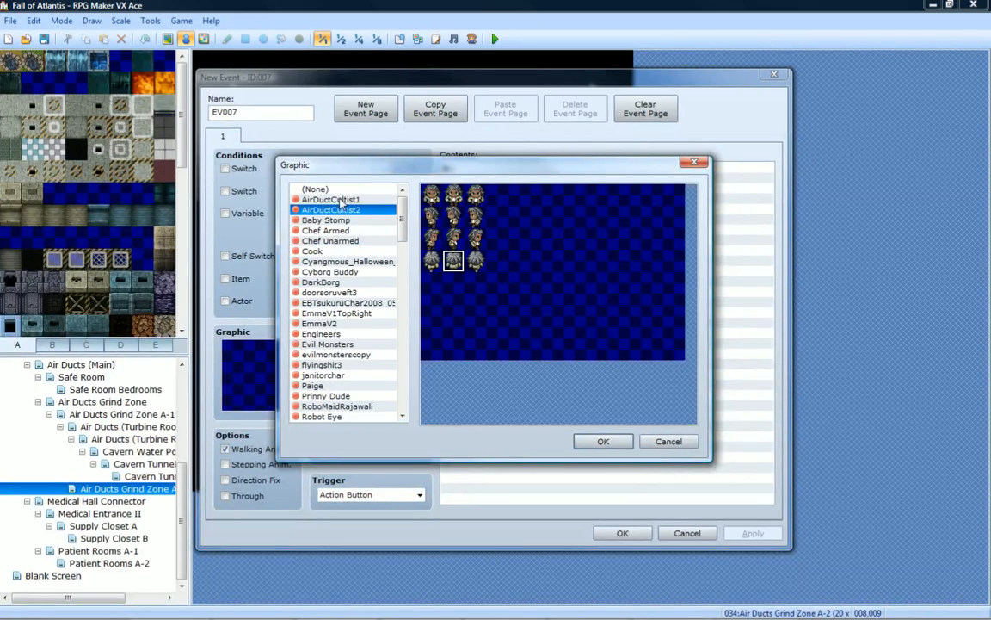
click(343, 200)
click(340, 231)
click(340, 251)
click(342, 261)
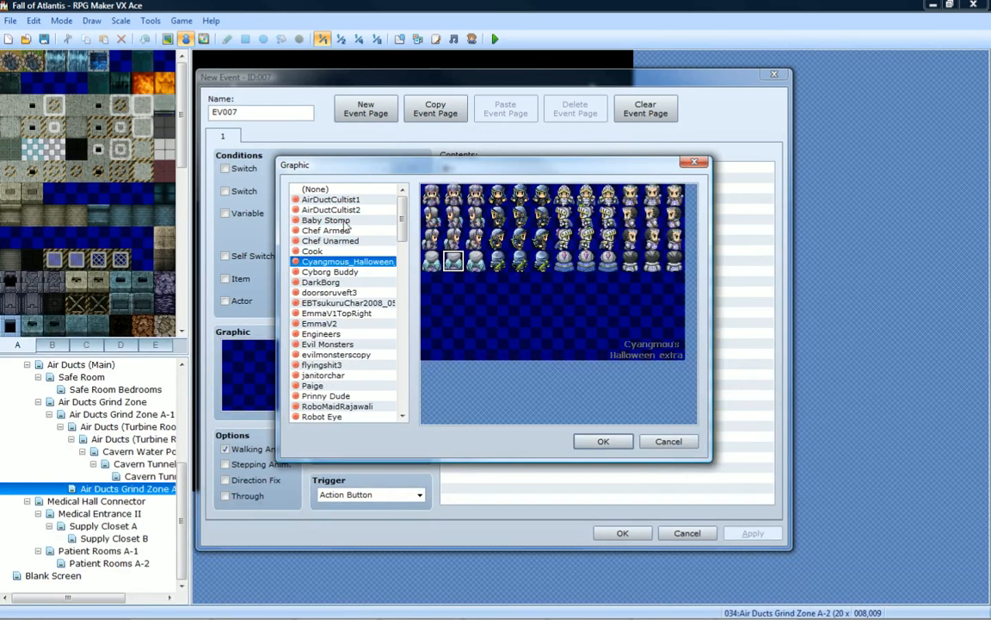
click(343, 220)
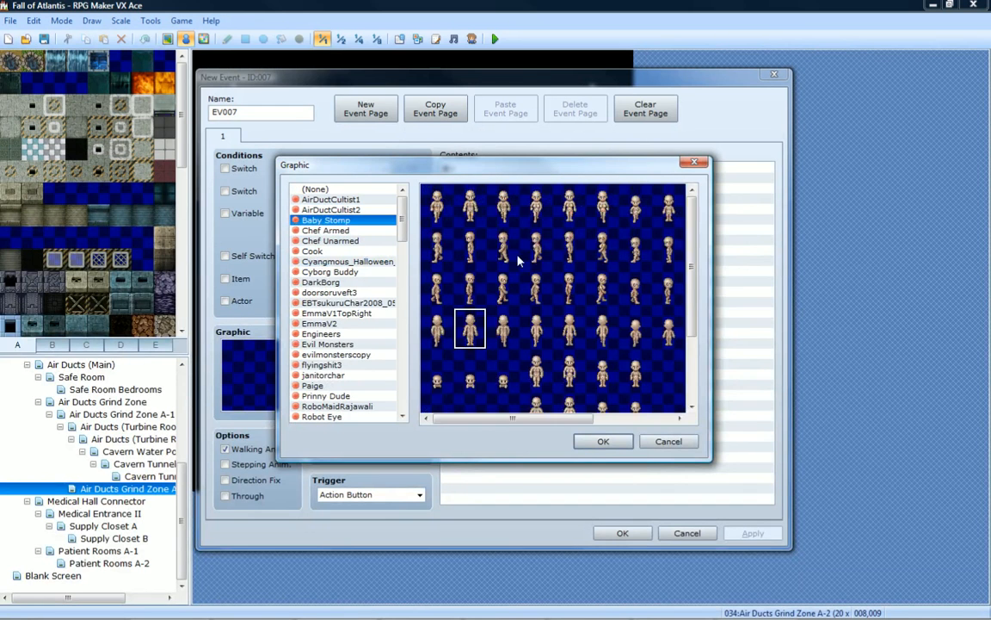
click(678, 439)
click(689, 532)
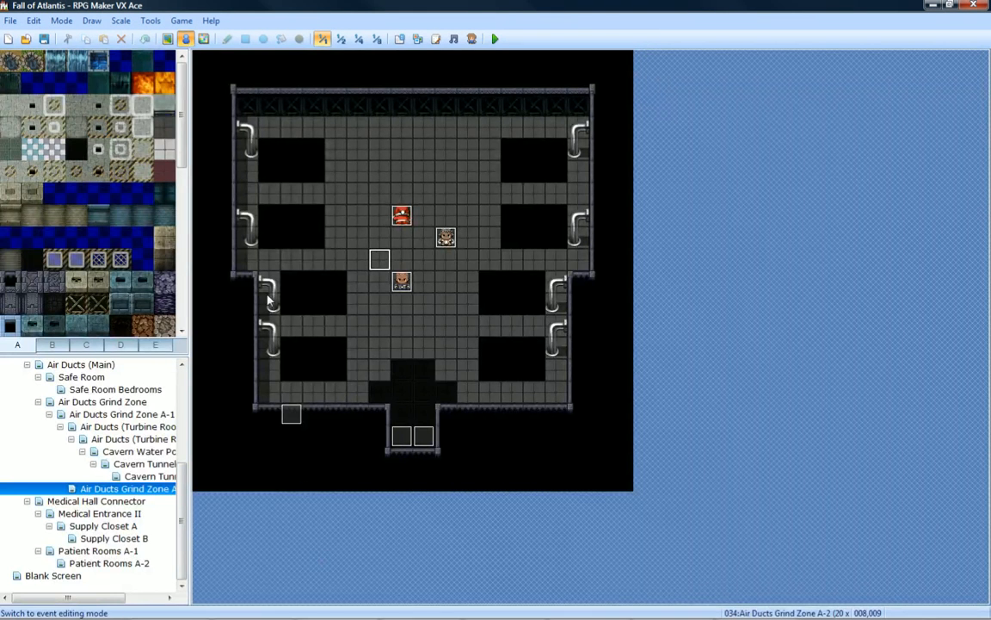
Open the AirDuctsCultist1 event at tile 004,016 for editing.
double_click(291, 414)
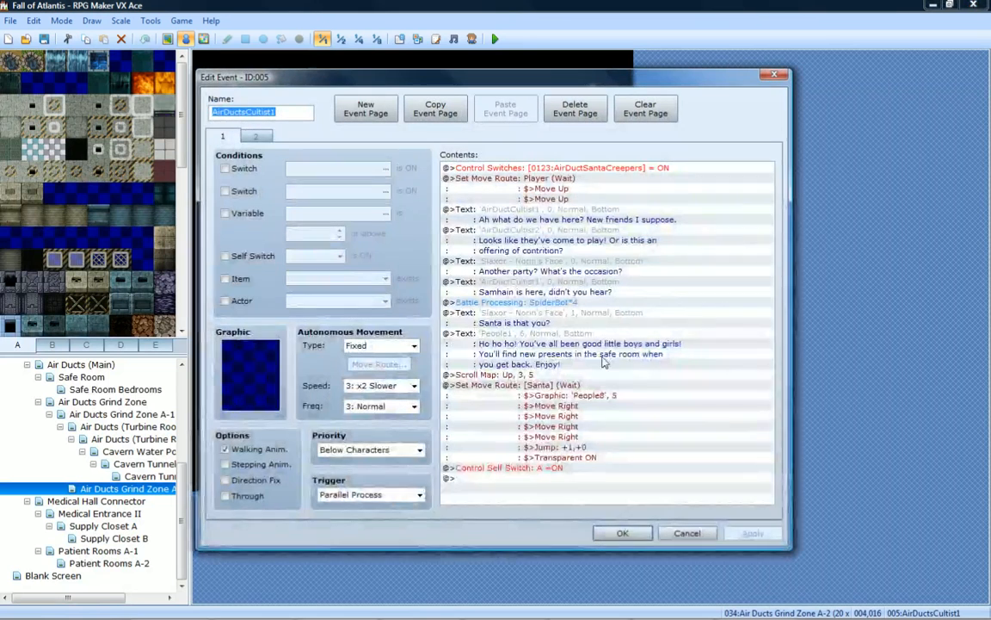
click(574, 395)
right_click(591, 389)
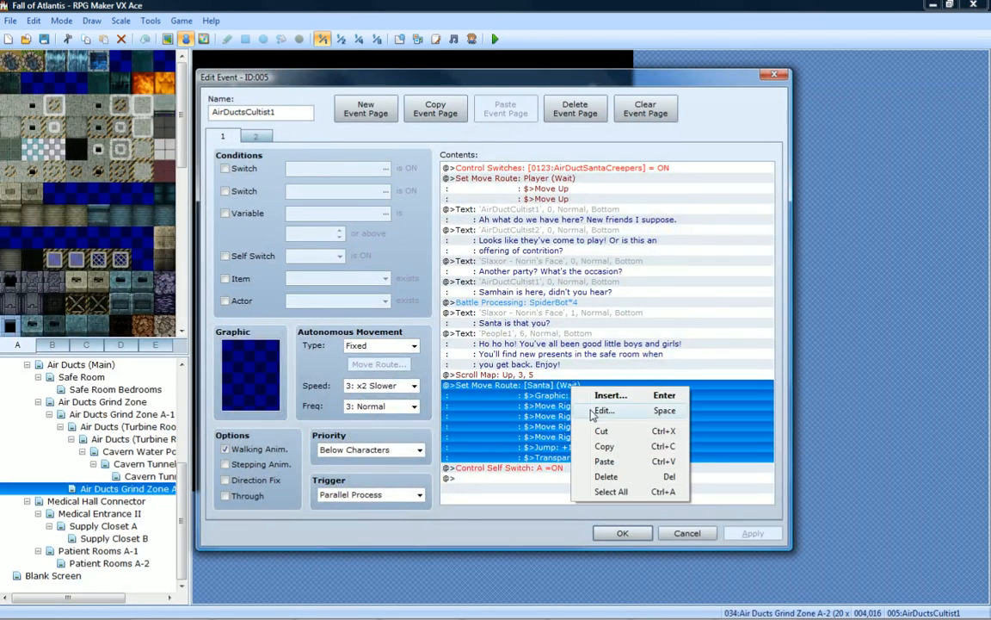
click(602, 397)
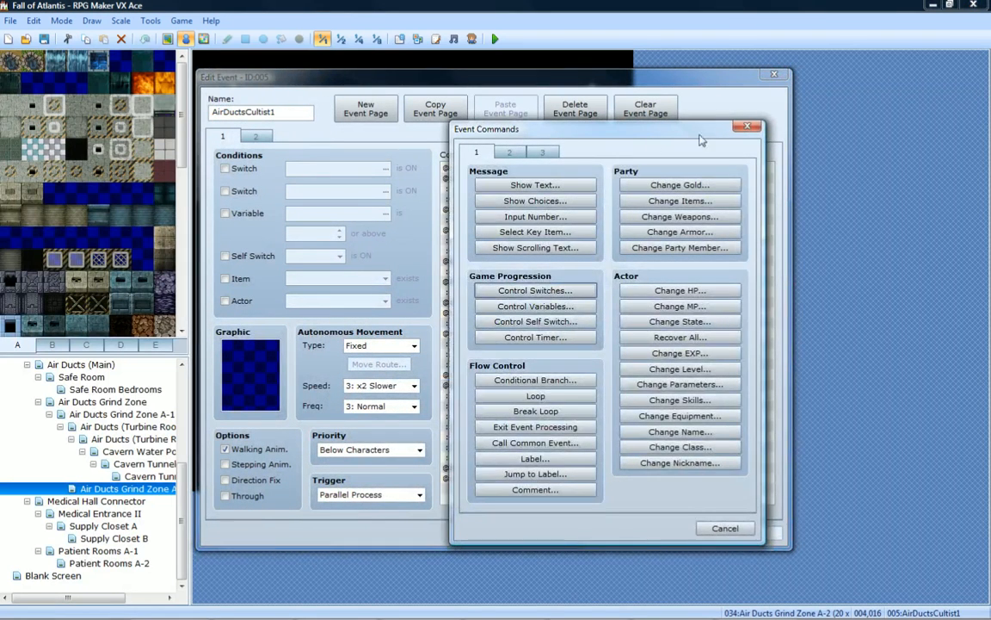
click(747, 129)
click(513, 376)
right_click(516, 376)
click(490, 386)
right_click(492, 386)
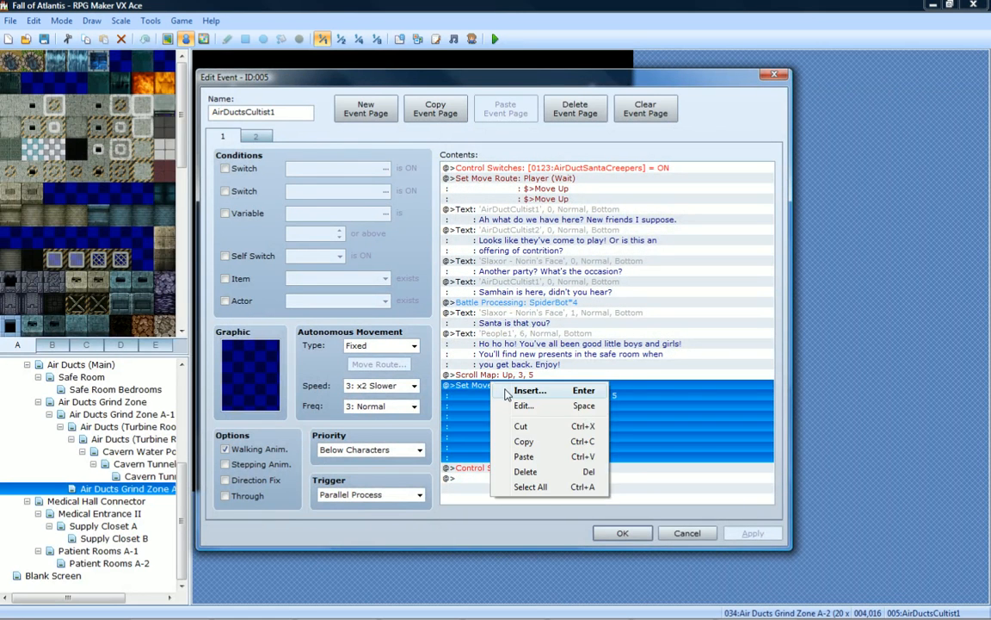
click(506, 397)
click(746, 127)
Insert a Set Move Route command before the Scroll Map command and target it at event 003:Cultist1.
click(516, 376)
right_click(528, 376)
click(561, 382)
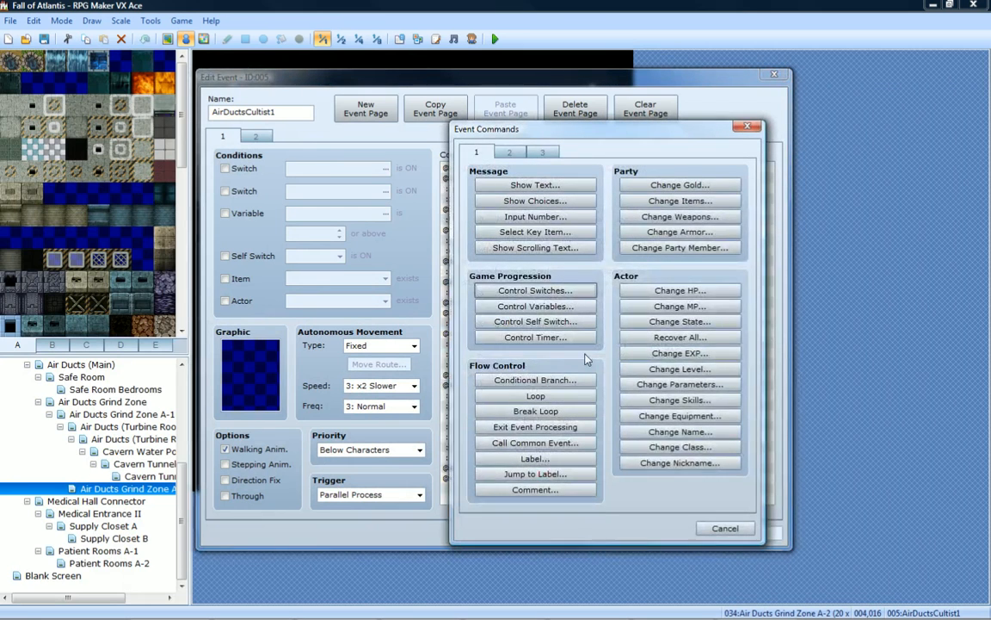
click(510, 151)
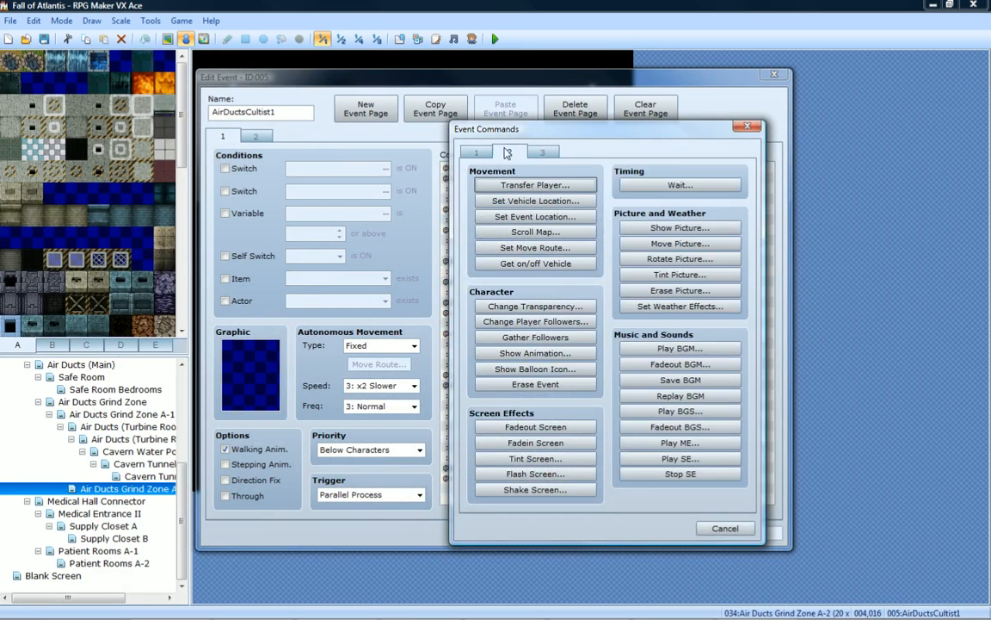
click(539, 250)
click(490, 208)
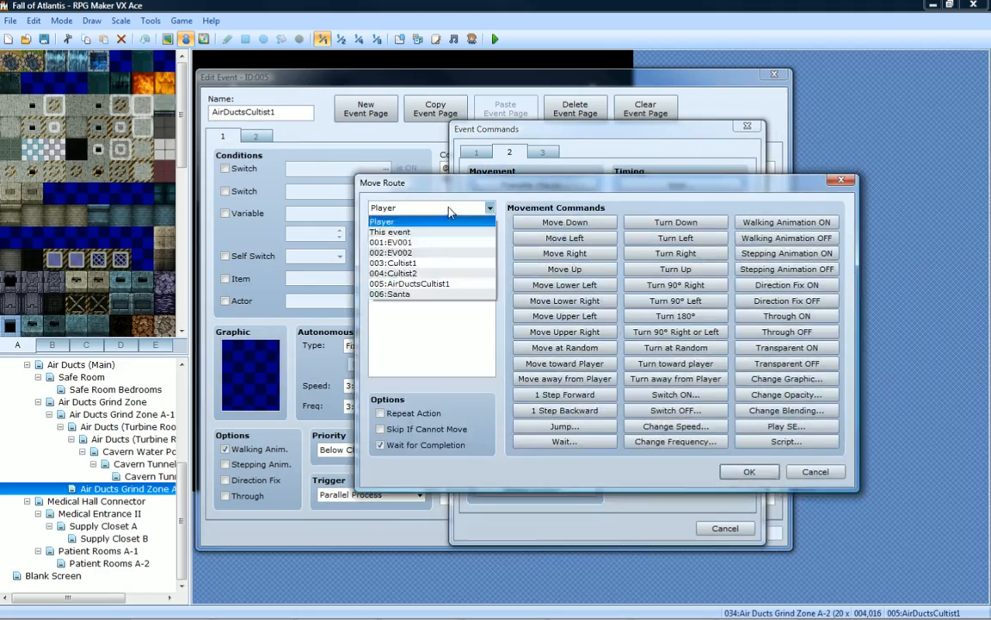
click(430, 259)
Start adding a Change Graphic command to Cultist1's move route and look through the available character sheets.
click(787, 379)
click(456, 264)
scroll(443, 258, down, 7)
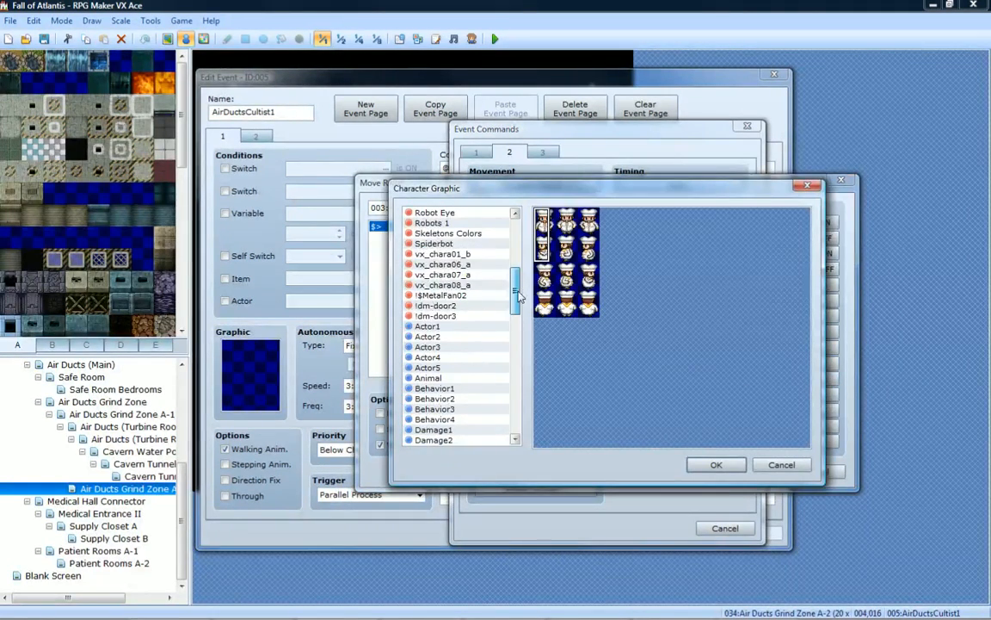
Examine the character graphics available for the move route, including the !dm-door3 sheet, without choosing one.
click(443, 234)
scroll(443, 249, up, 2)
scroll(463, 285, down, 1)
scroll(463, 285, down, 3)
click(437, 316)
scroll(437, 318, down, 2)
scroll(437, 318, down, 1)
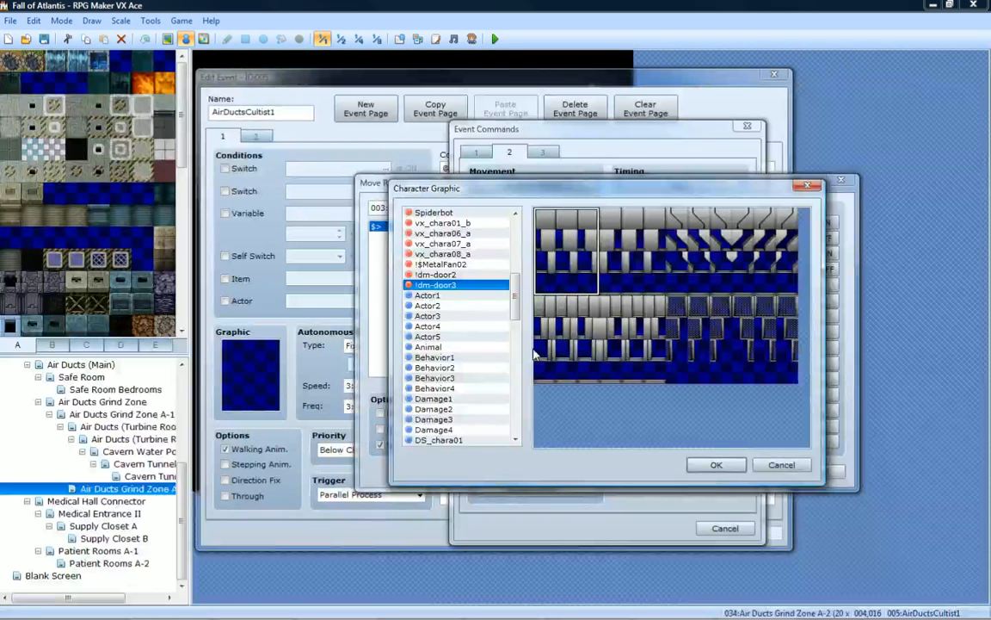
drag(514, 303, 514, 410)
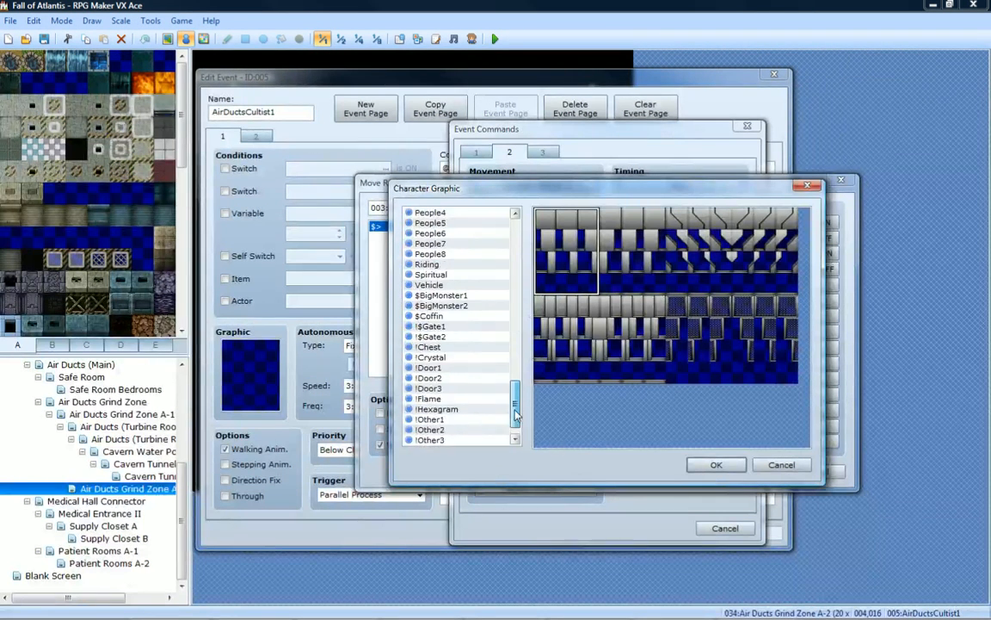
click(781, 465)
click(810, 471)
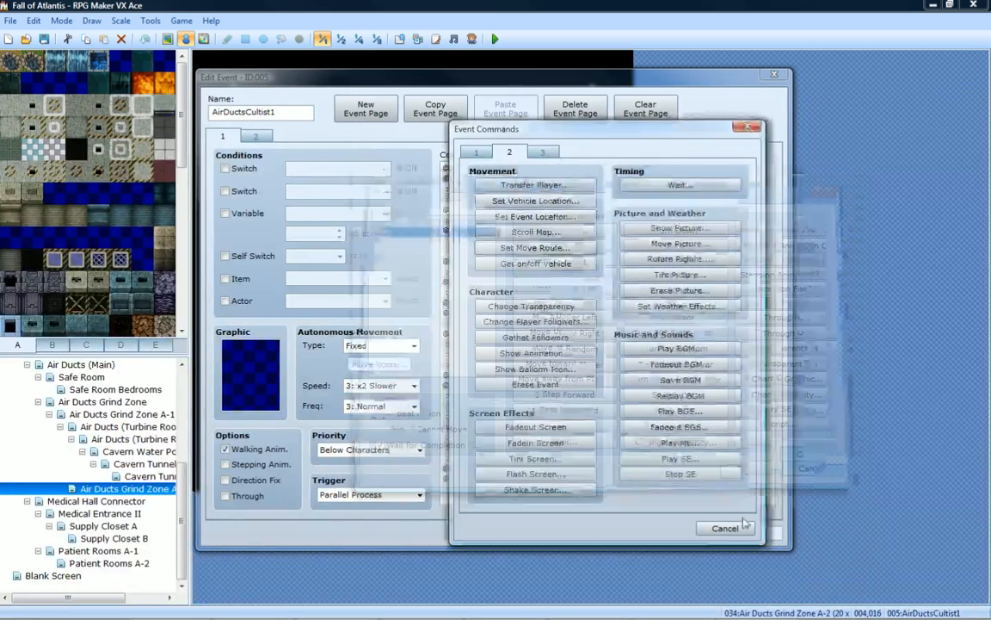
click(724, 528)
Leave the event editor and move Cultist1 one tile down and Cultist2 two tiles down on the map.
drag(629, 86, 182, 67)
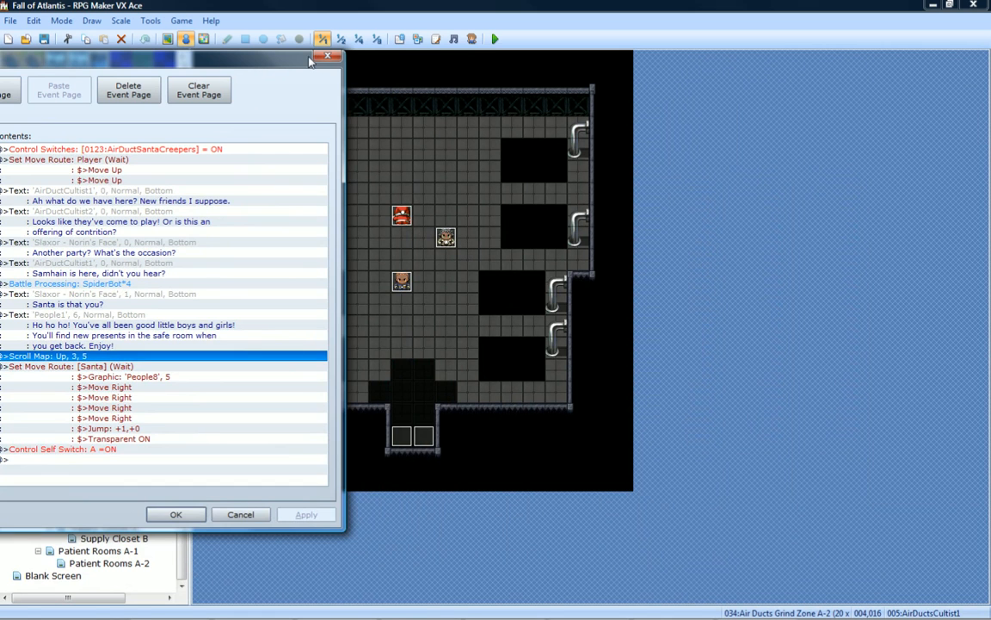
key(Escape)
drag(399, 286, 408, 303)
drag(448, 241, 448, 275)
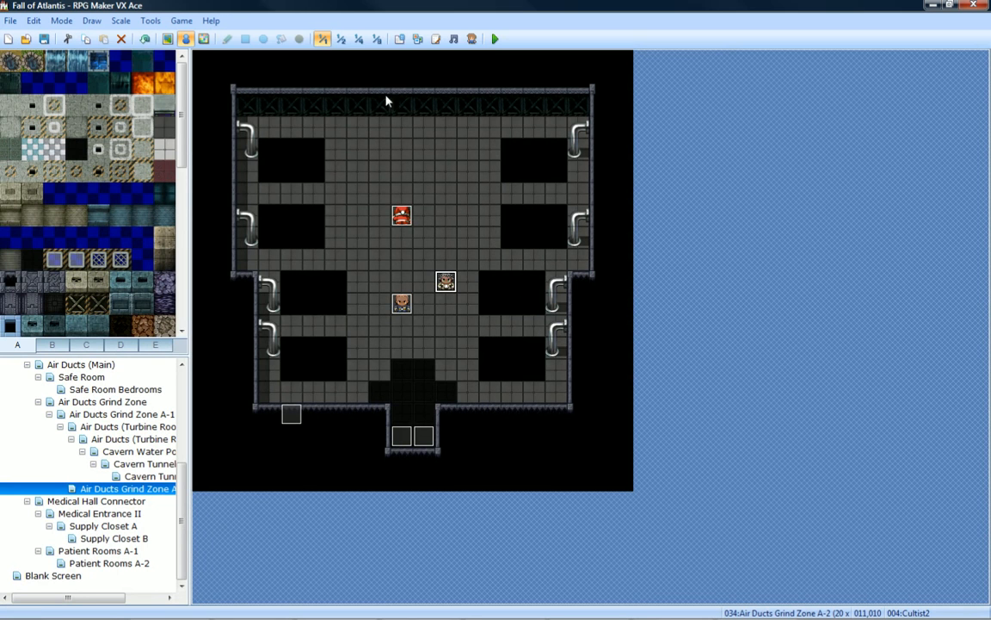
In the AirDuctsCultist1 event, insert a Set Move Route command for 003:Cultist1 before Santa's move route.
double_click(288, 416)
drag(560, 76, 150, 58)
right_click(97, 358)
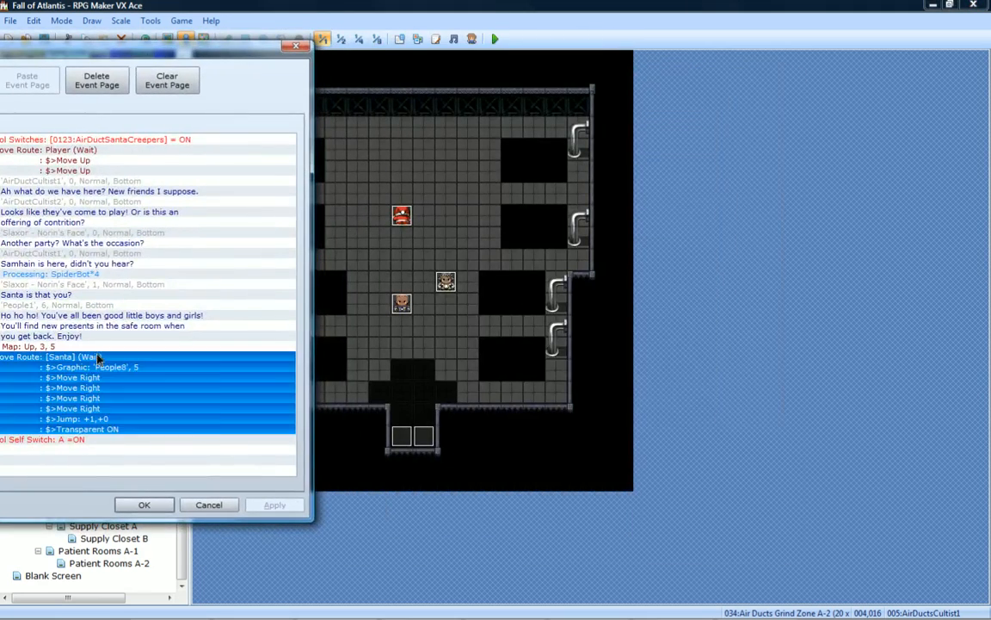
click(107, 366)
drag(220, 106, 891, 61)
click(778, 179)
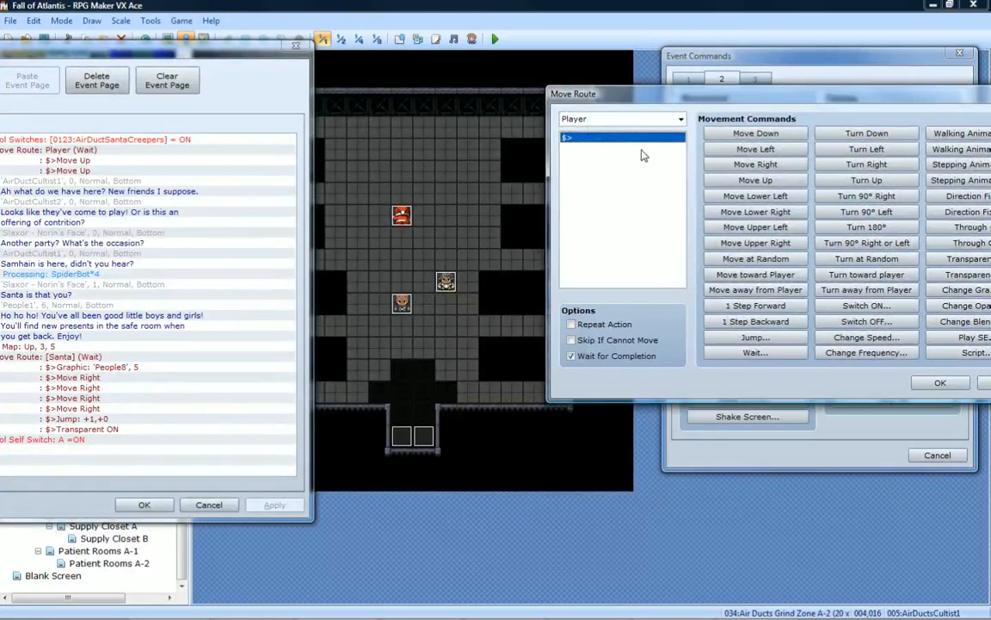
click(667, 123)
click(603, 179)
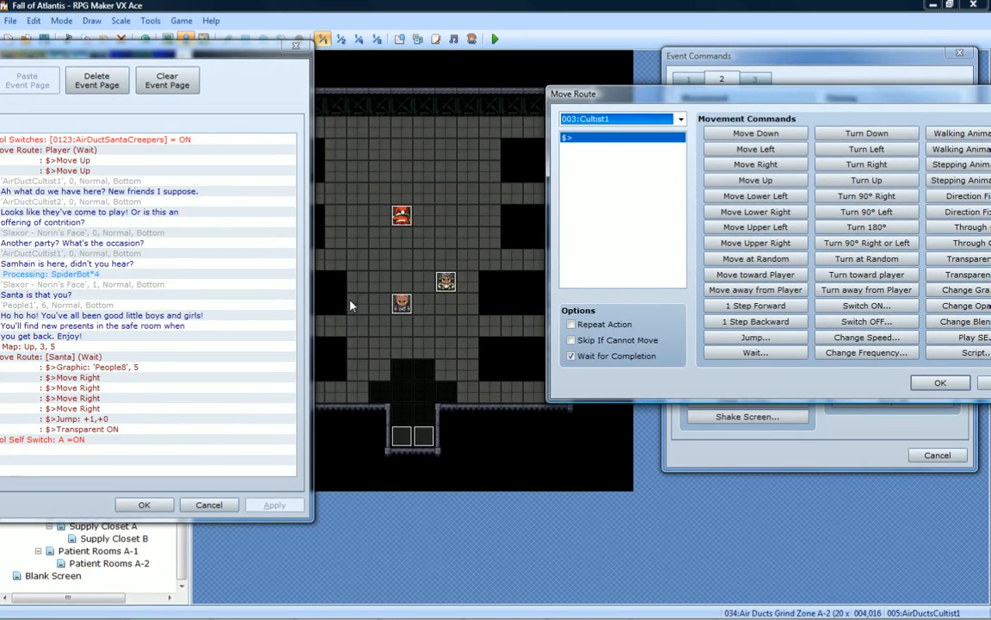
Build Cultist1's route from two Move Left commands, a jump of X -1, Y +0, and Transparent ON.
click(755, 149)
click(756, 149)
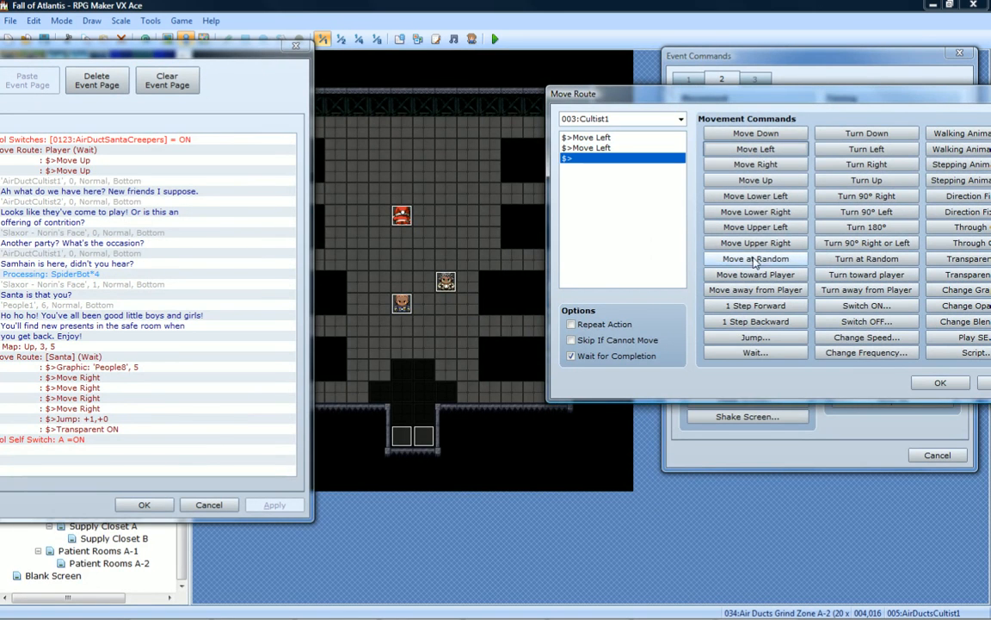
click(756, 337)
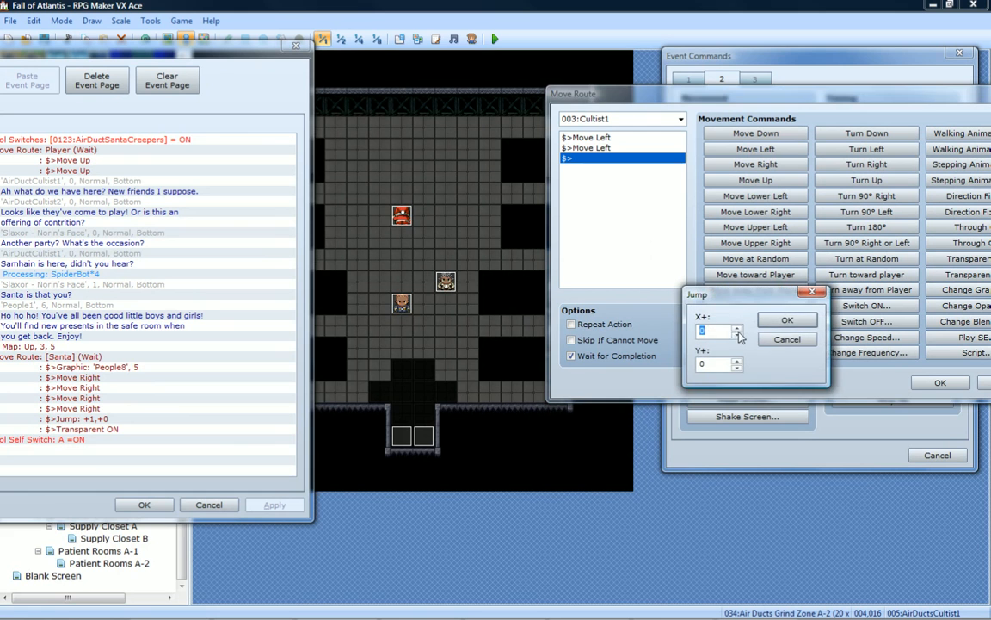
click(736, 335)
click(787, 320)
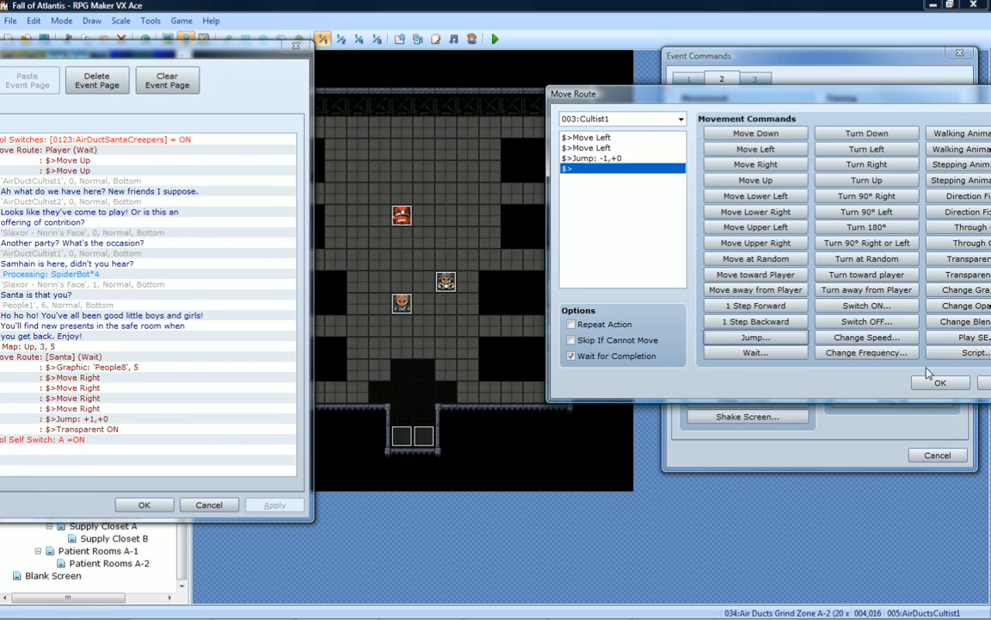
drag(785, 93, 690, 89)
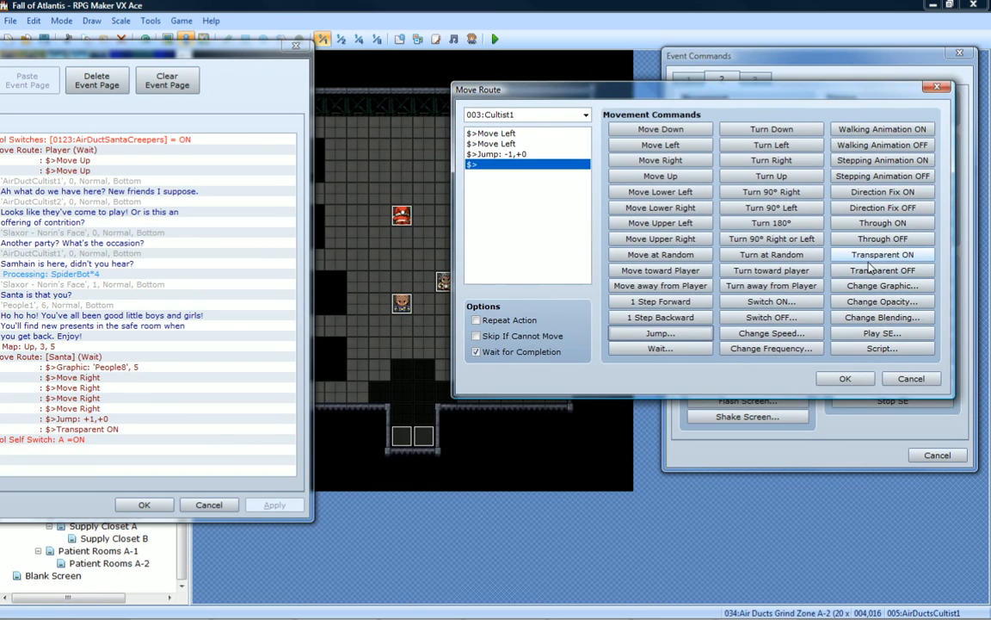
click(873, 256)
click(841, 379)
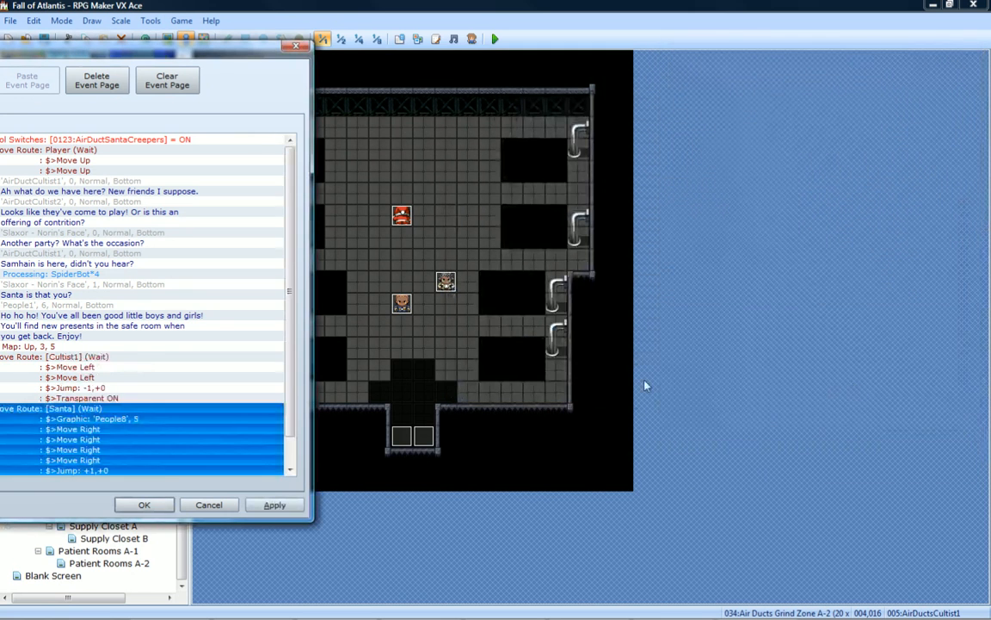
Insert another Set Move Route command before Santa's route and target it at 004:Cultist2.
scroll(295, 388, down, 1)
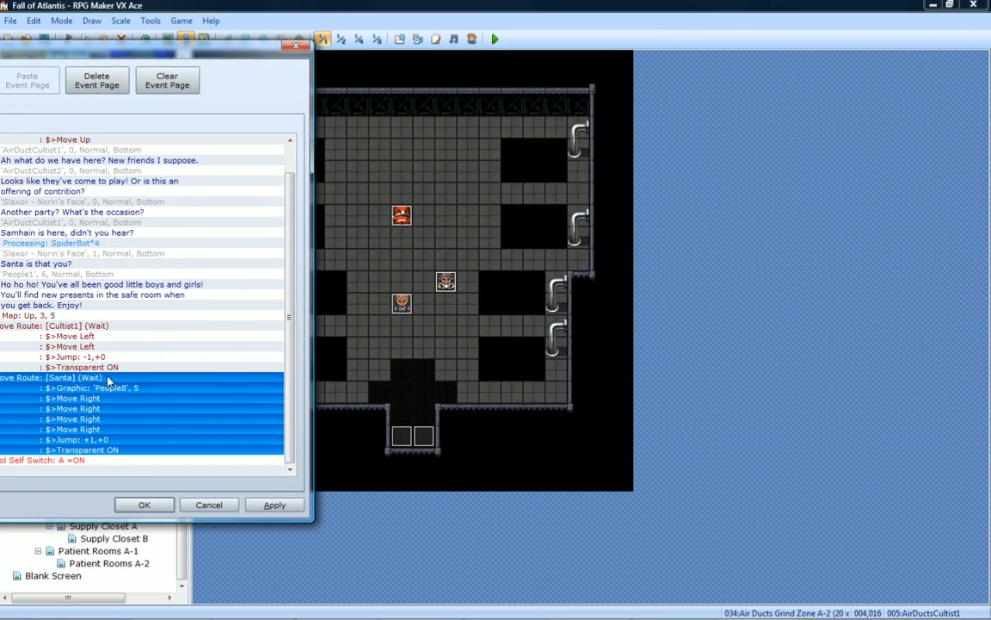
right_click(125, 389)
click(145, 384)
drag(95, 106, 801, 78)
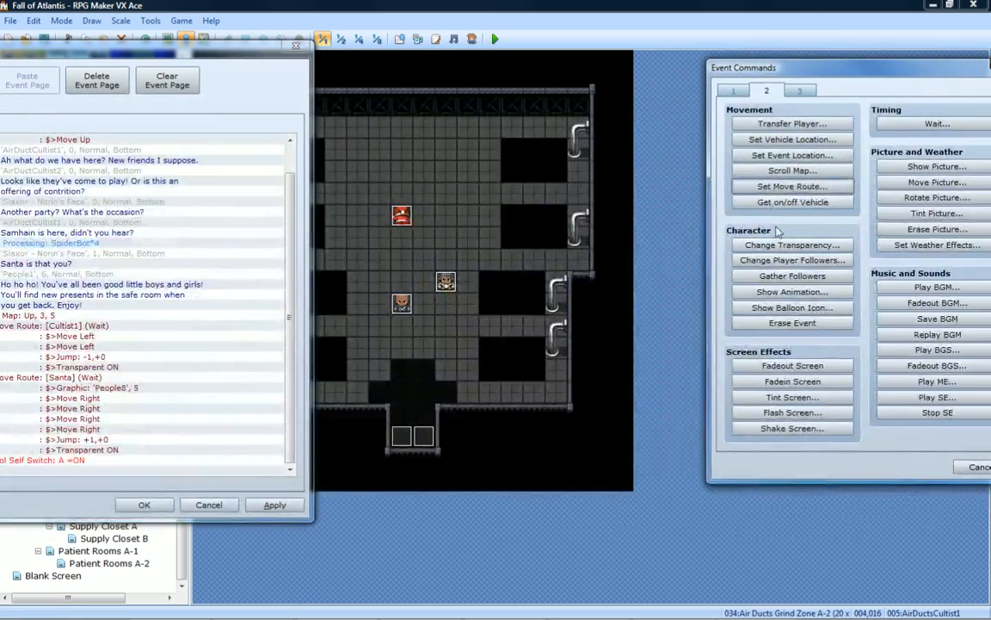
click(792, 185)
click(623, 146)
click(533, 205)
drag(611, 121, 736, 100)
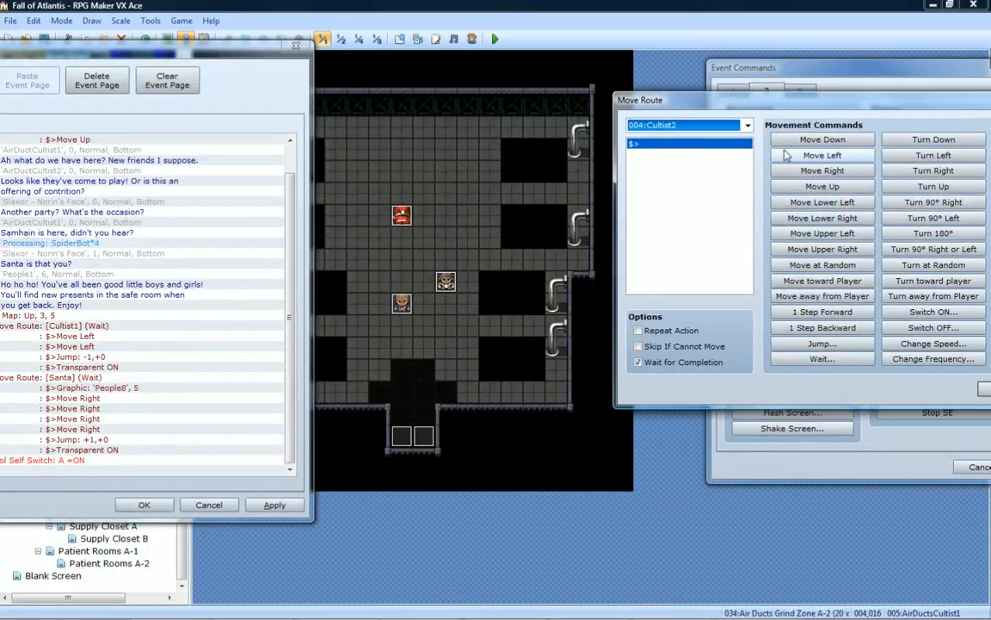
Build Cultist2's route from one Move Right, a jump of X +1, Y +0, and Transparent ON.
click(823, 171)
click(823, 343)
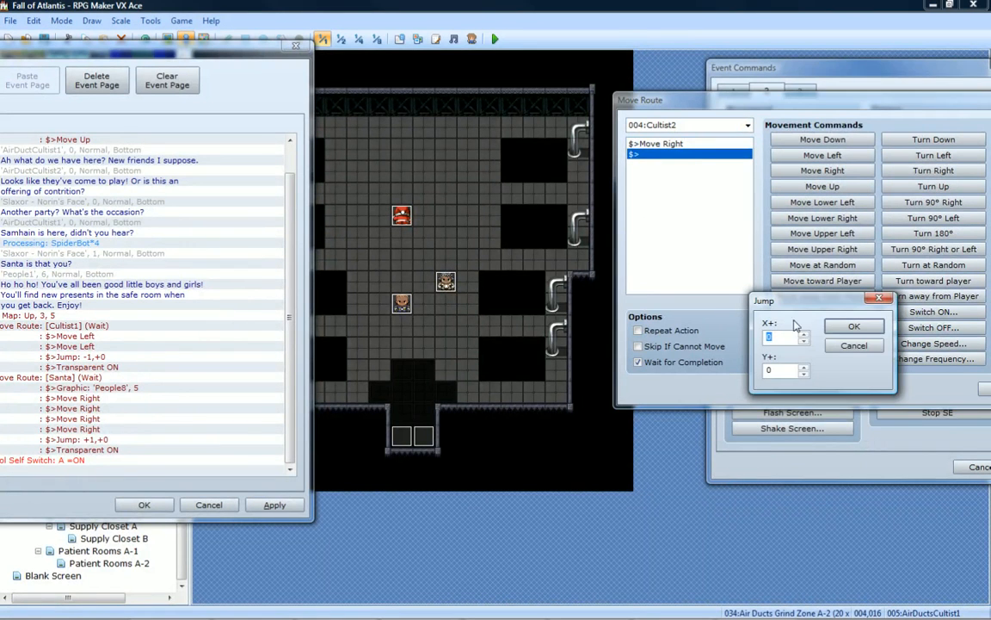
click(804, 333)
click(853, 326)
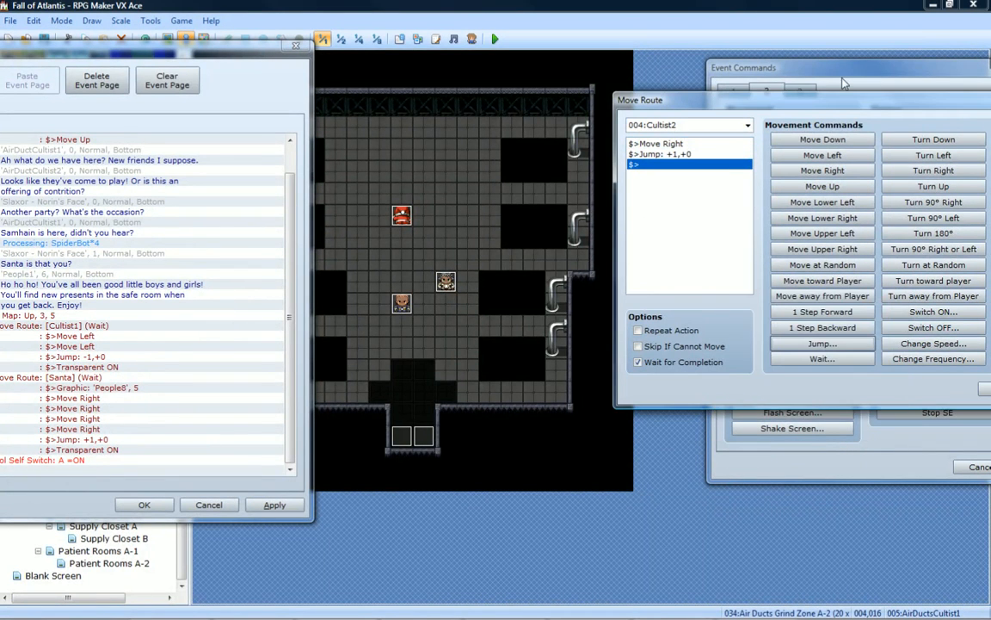
drag(857, 105, 651, 91)
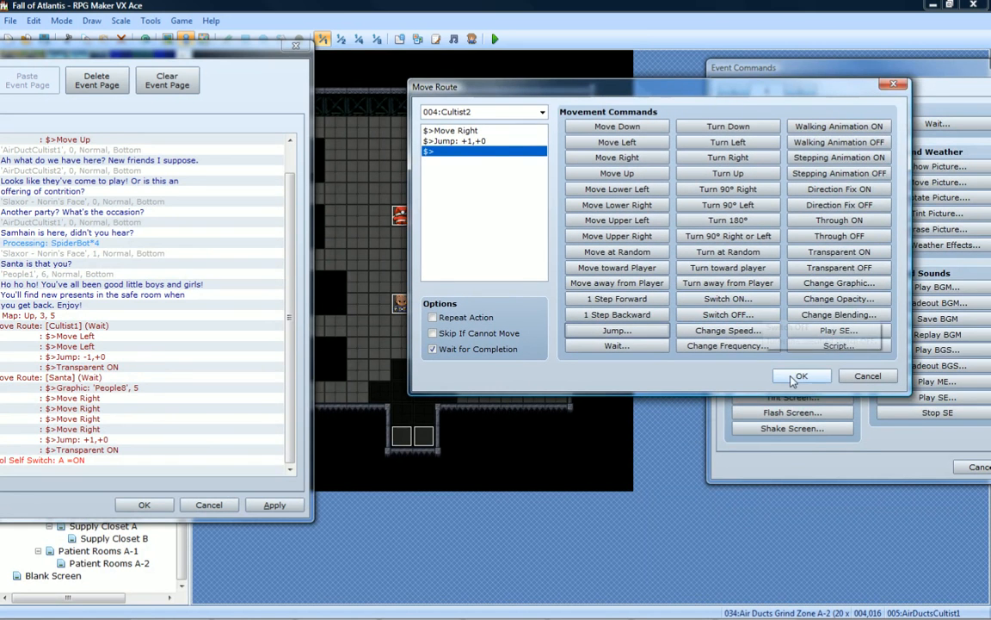
click(833, 254)
click(802, 377)
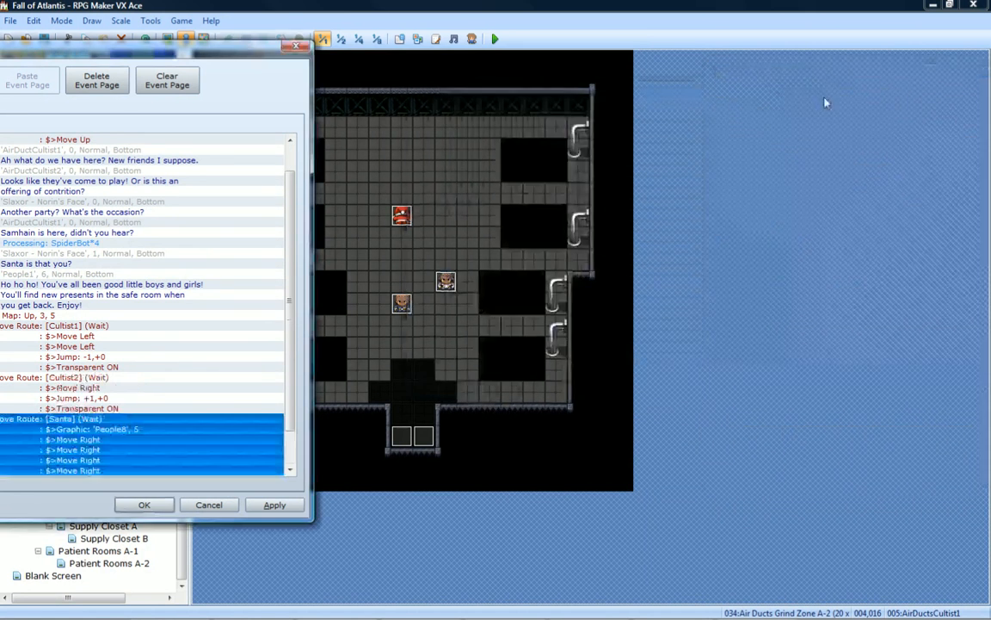
Turn off Wait for Completion in Cultist1's move route and save the edited event.
right_click(90, 337)
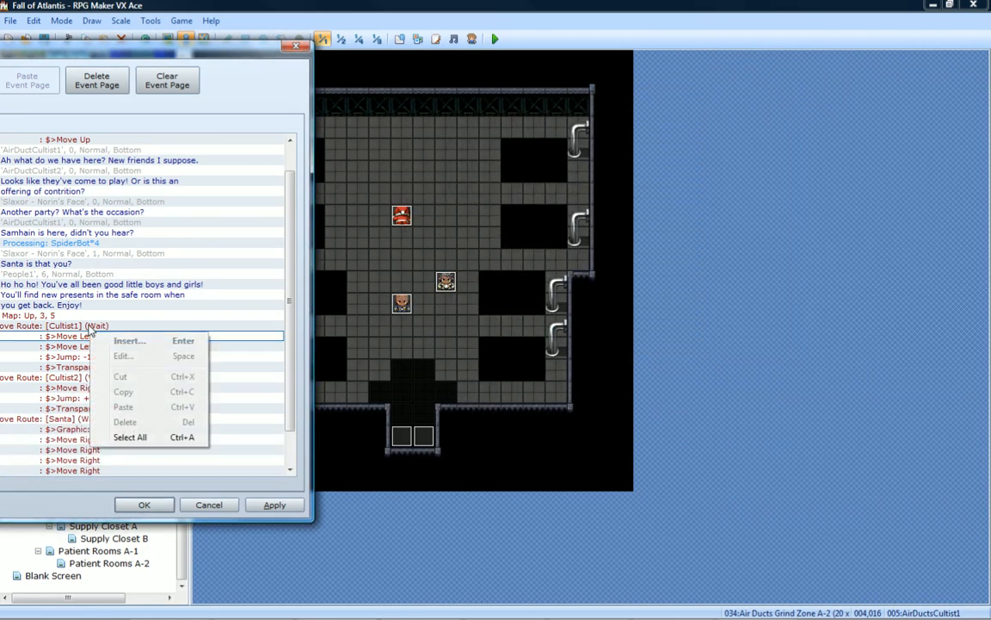
click(102, 319)
click(68, 416)
click(390, 443)
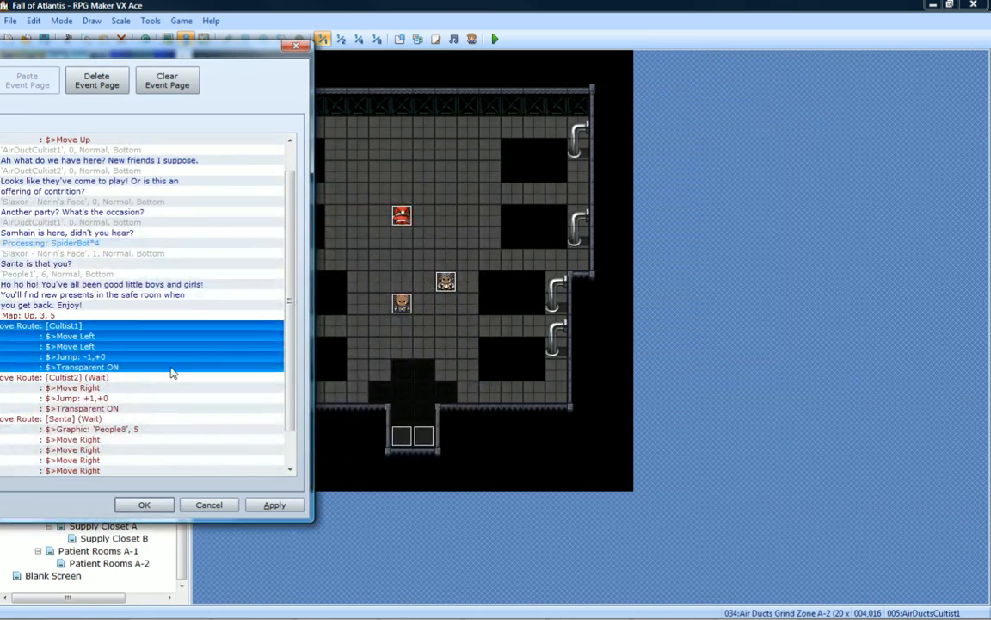
scroll(289, 424, down, 2)
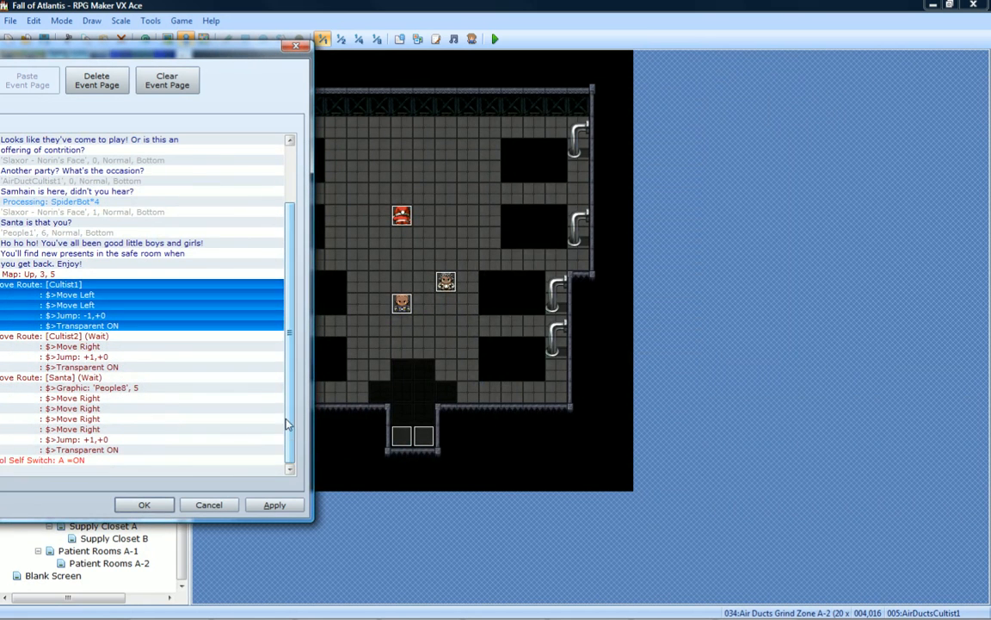
click(275, 505)
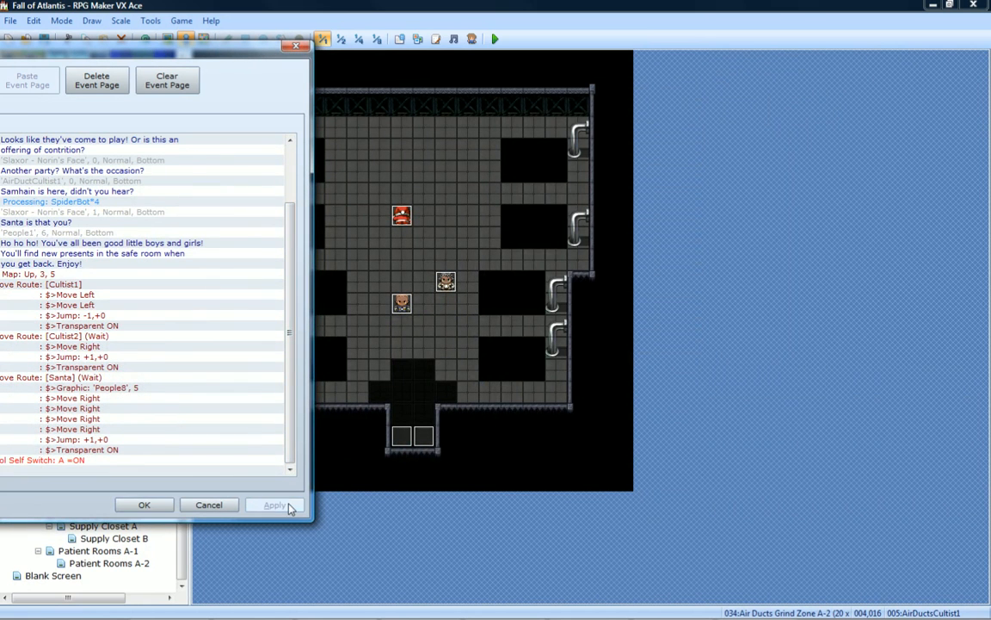
click(144, 505)
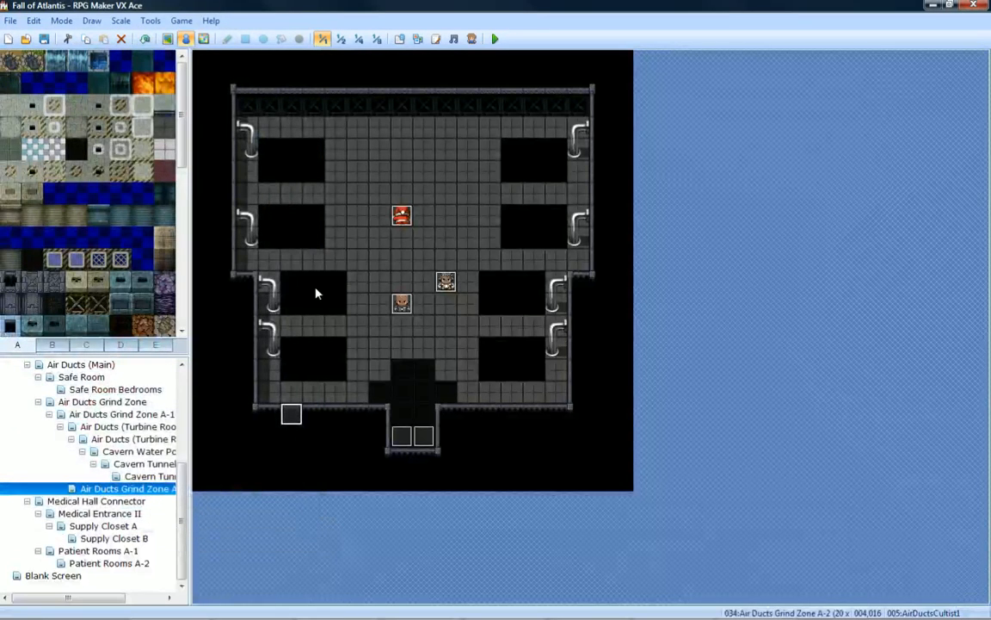
Look through the Turbine Room, Grind Zone and Cavern maps for an event to reuse.
click(99, 439)
click(102, 426)
click(107, 414)
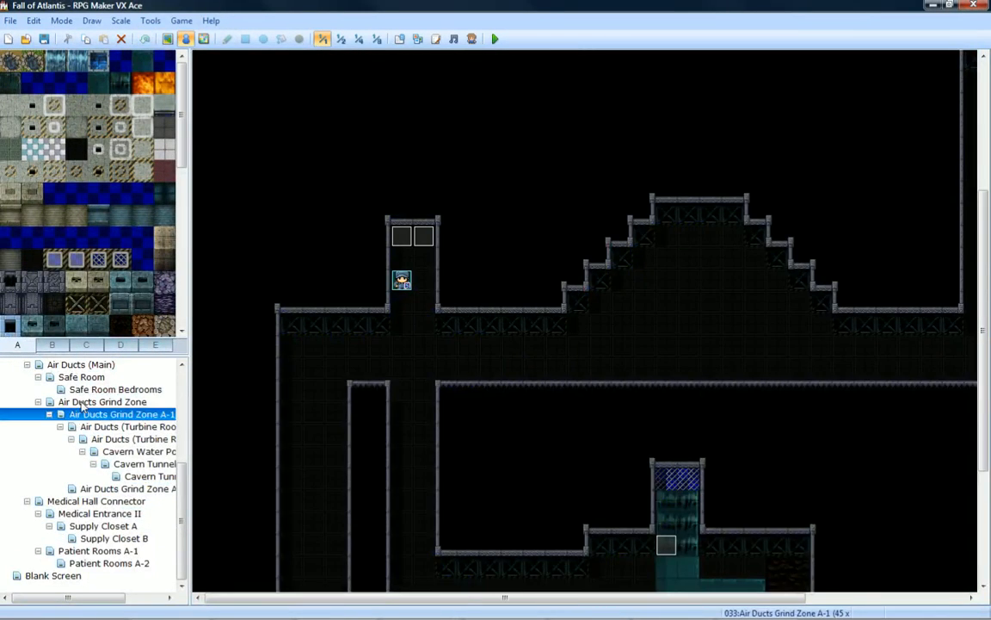
click(86, 401)
middle_click(486, 398)
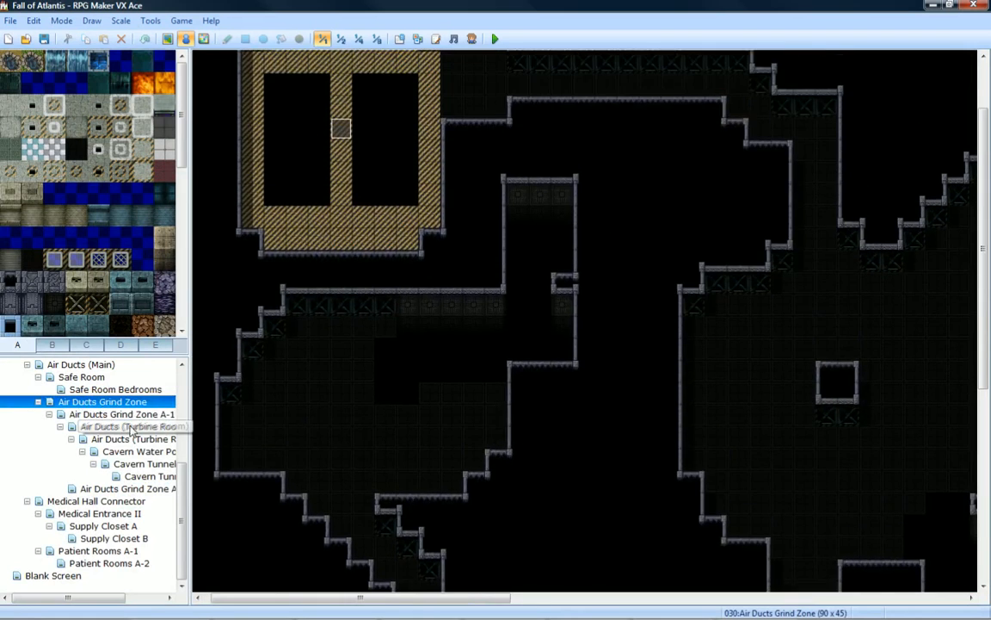
click(128, 439)
click(127, 449)
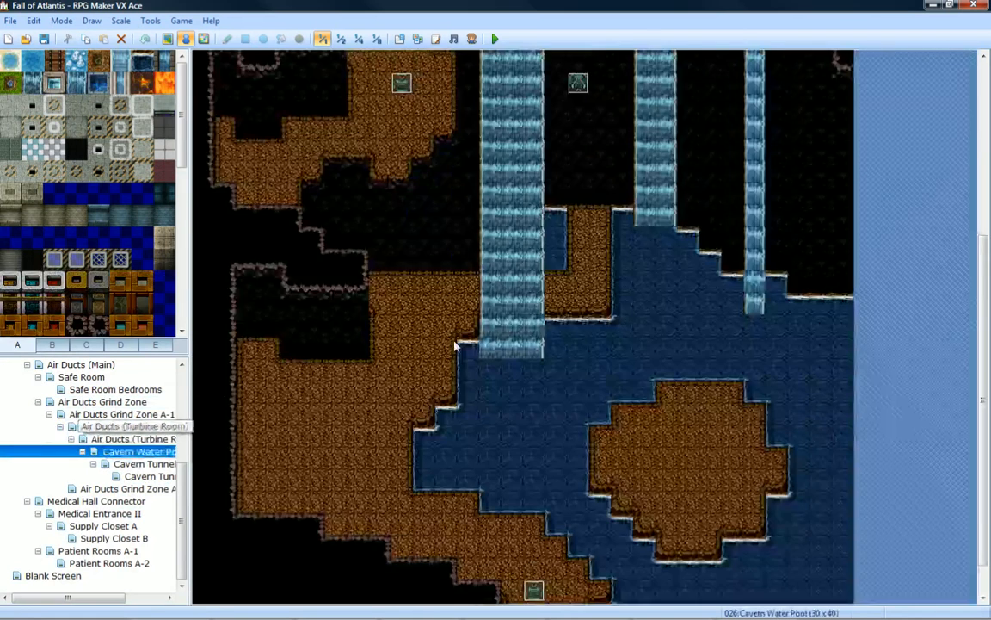
scroll(344, 370, up, 3)
click(131, 463)
click(129, 476)
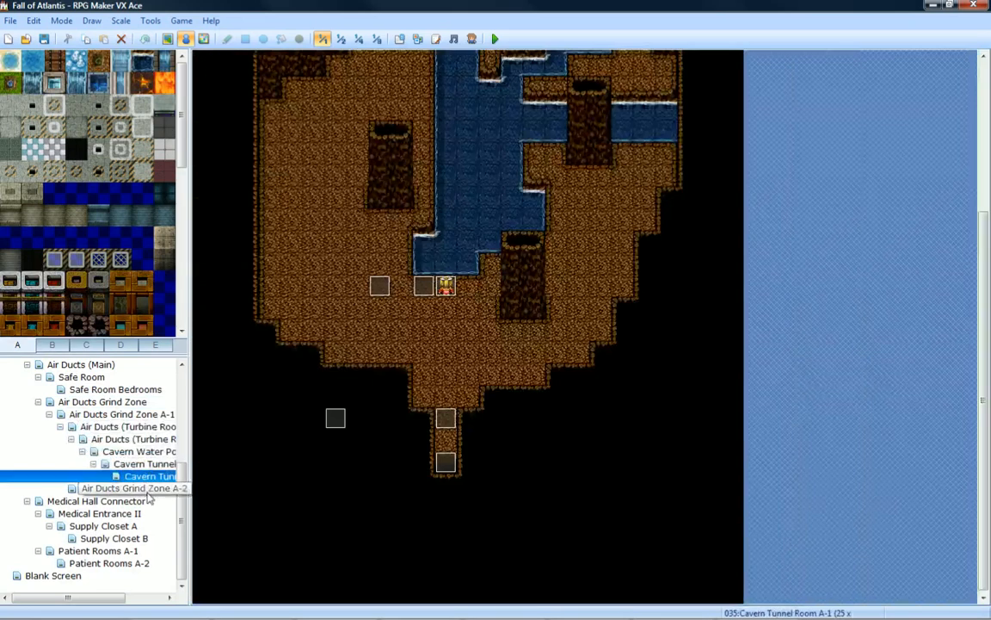
Copy the grey-white graphic event EV036 from the pit in the Air Ducts (Main) map.
click(89, 391)
click(79, 366)
mouse_move(517, 327)
middle_down()
mouse_move(679, 496)
mouse_move(591, 414)
mouse_move(478, 433)
mouse_move(682, 325)
middle_up()
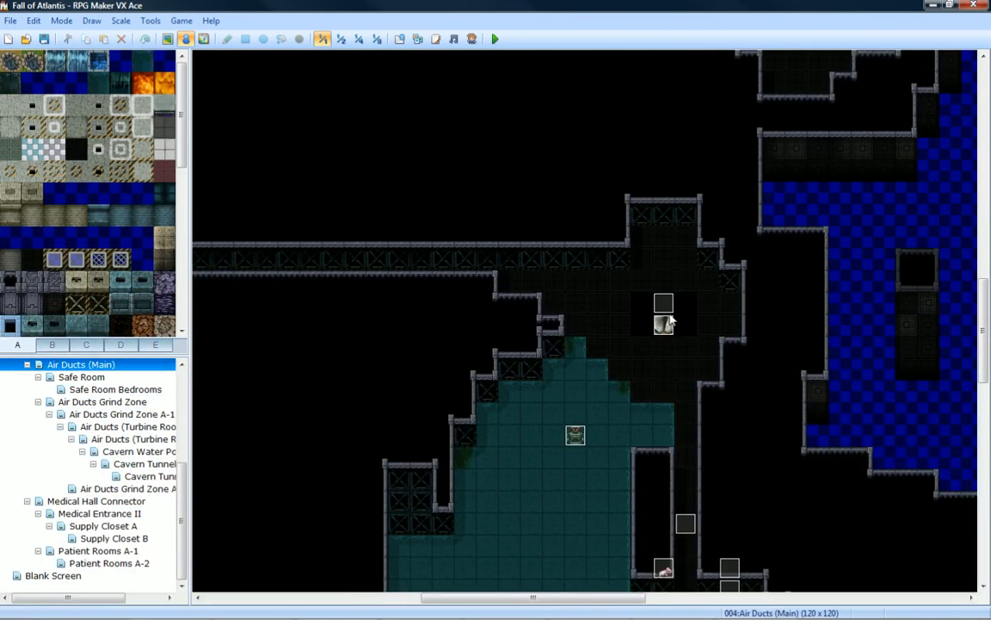
click(666, 325)
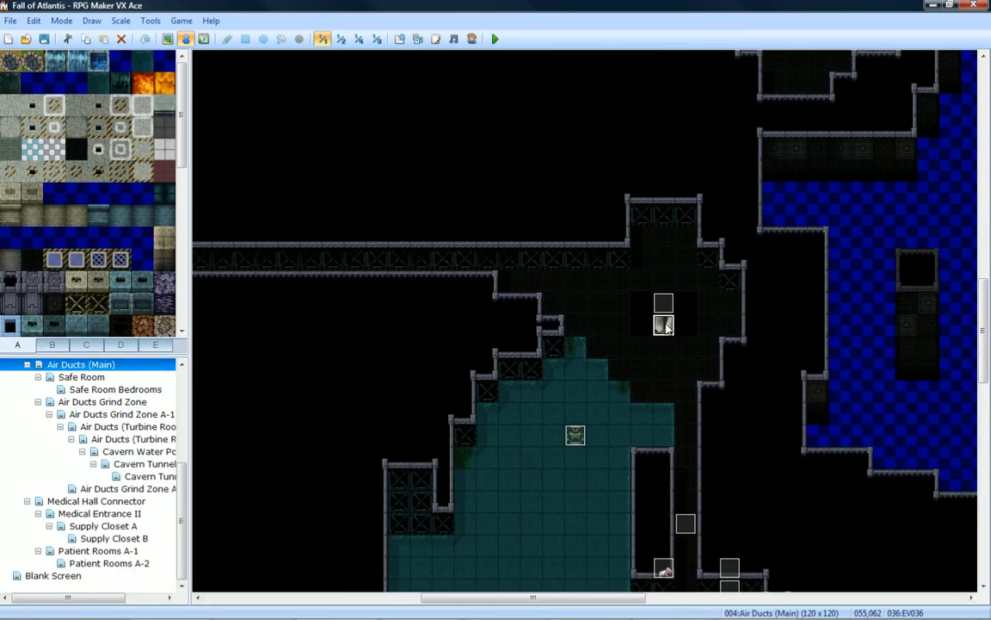
Paste the copied event into both pits of the third row in the Air Ducts Grind Zone A-2 map.
click(124, 488)
click(313, 303)
key(ctrl+v)
click(512, 303)
key(ctrl+v)
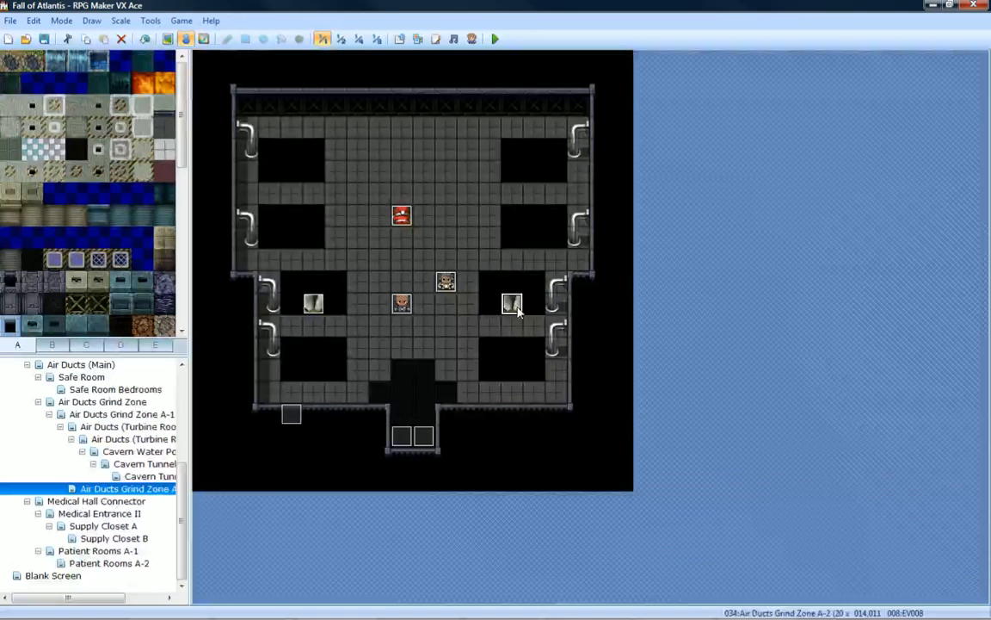
Paste the copied event into the two upper-left pits and both pits of the bottom row.
click(291, 235)
key(ctrl+v)
click(291, 171)
key(ctrl+v)
click(512, 369)
key(ctrl+v)
click(322, 373)
key(ctrl+v)
Paste the copied event into the upper-right pit and shift it one tile left to centre it.
click(551, 171)
key(ctrl+v)
click(533, 178)
drag(556, 175, 534, 175)
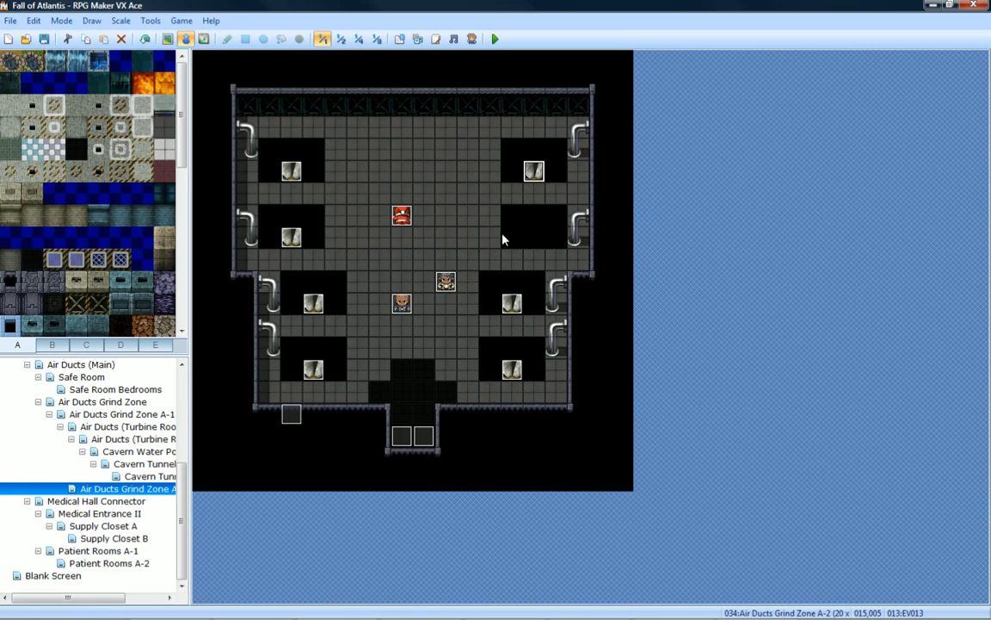
click(497, 39)
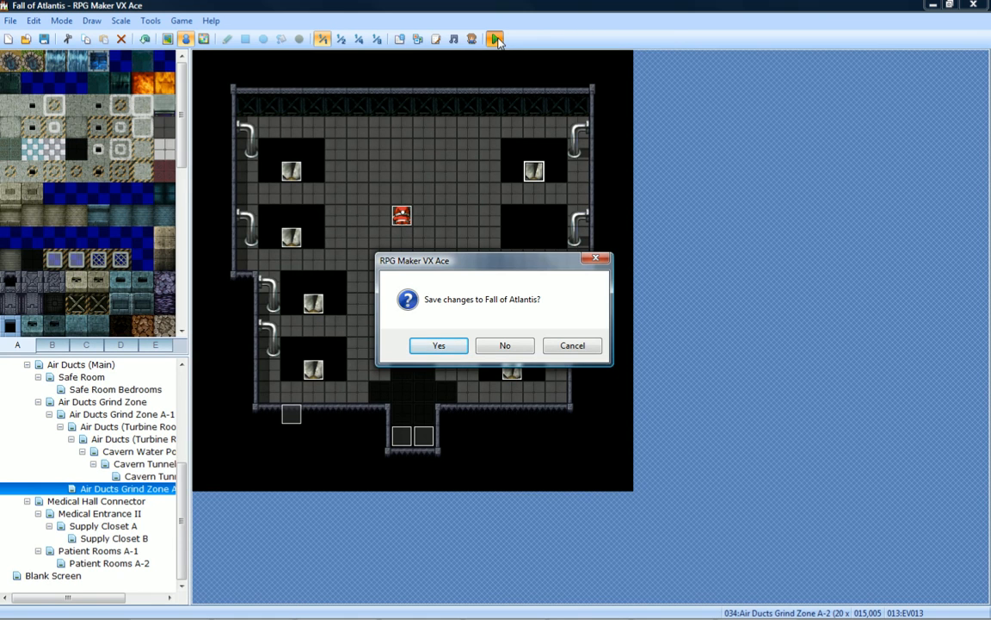
click(572, 346)
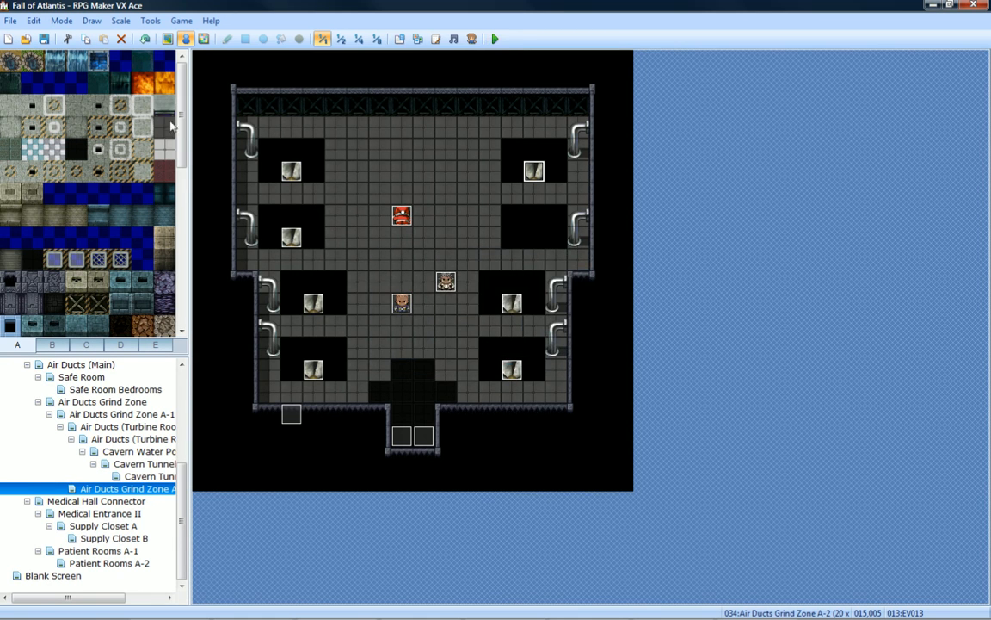
Try covering the upper-left pit with metal grate tiles, filling its whole 3 by 2 tile area.
click(54, 345)
click(24, 346)
drag(183, 136, 178, 318)
click(116, 279)
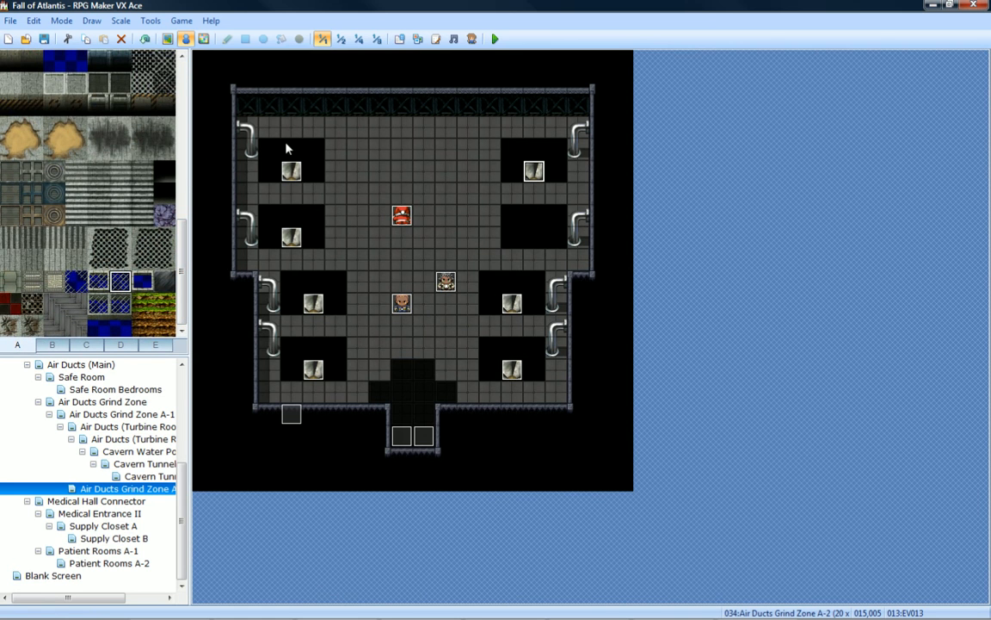
click(167, 40)
mouse_move(267, 153)
mouse_down()
mouse_move(311, 151)
mouse_move(268, 174)
mouse_up()
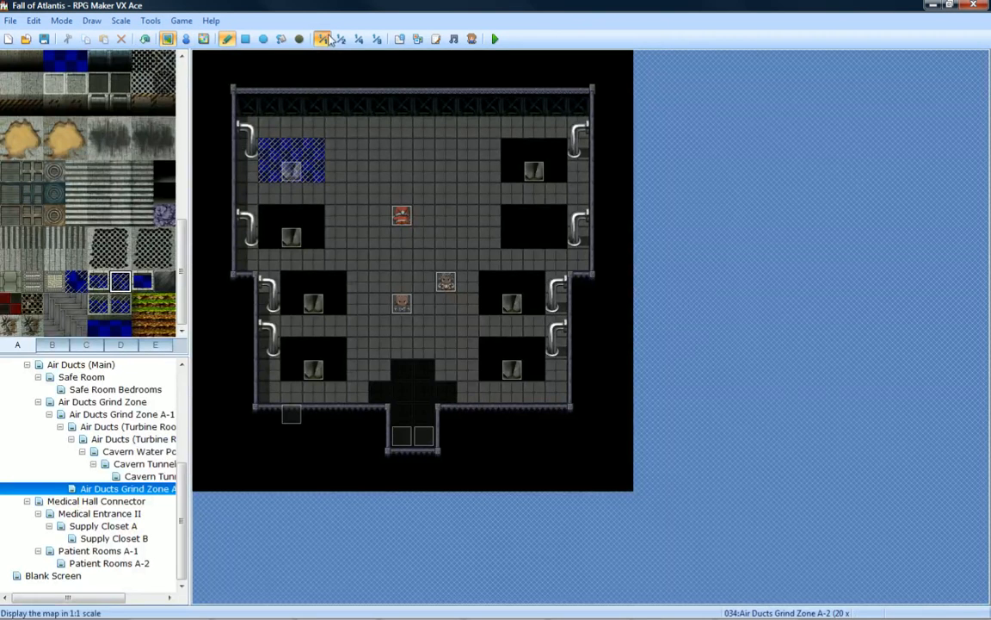
Assign region ID 3 to the six grate tiles over the upper-left pit.
click(203, 39)
click(75, 61)
mouse_move(268, 150)
mouse_down()
mouse_move(267, 169)
mouse_move(312, 171)
mouse_up()
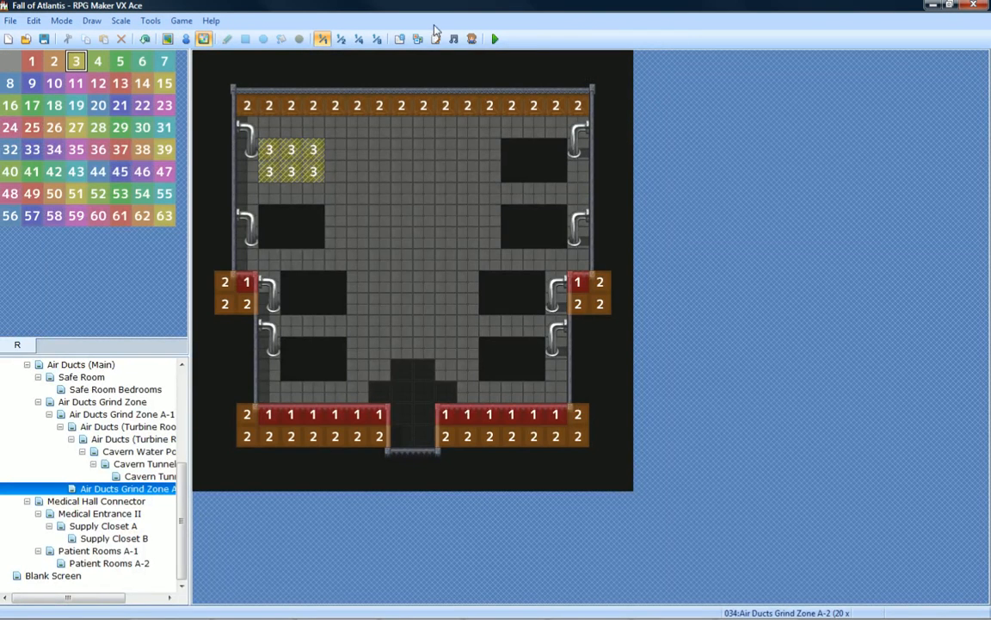
Playtest the cutscene, advancing through the cultist dialogue, the spider battle and Santa's message.
click(495, 39)
key(Return)
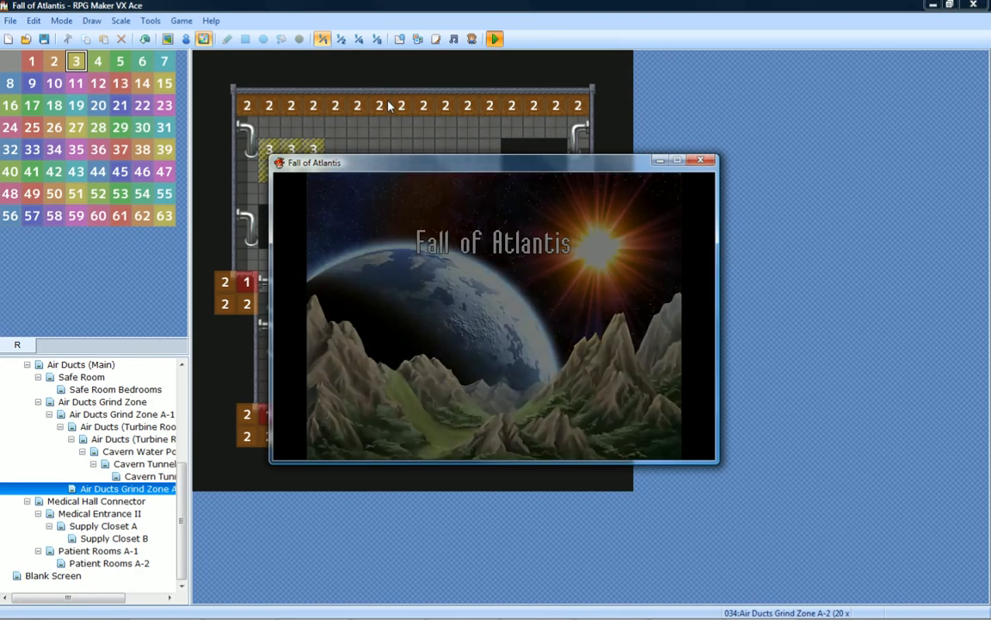
key(Up)
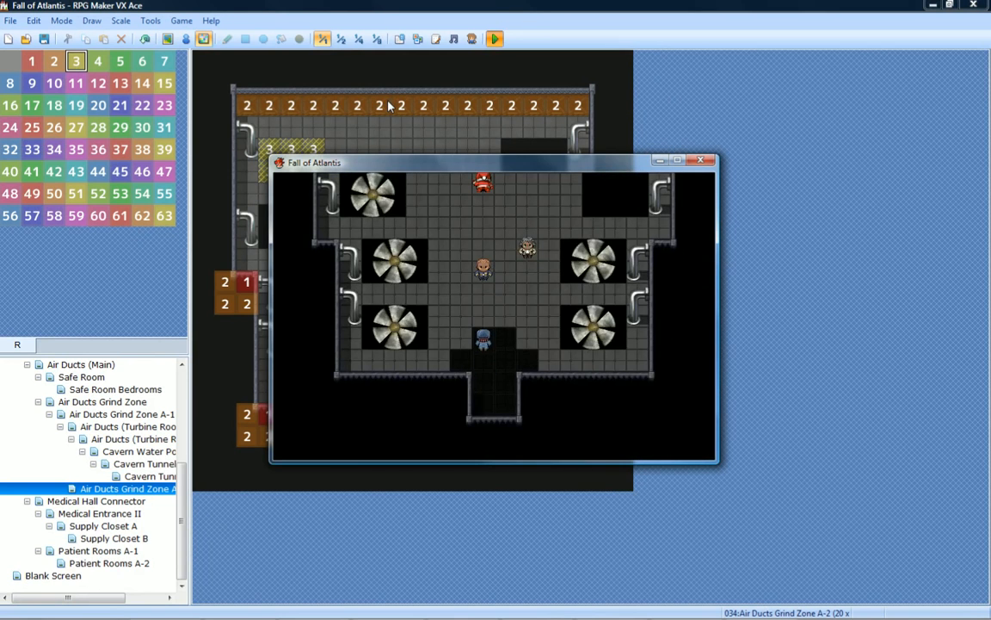
key(Return)
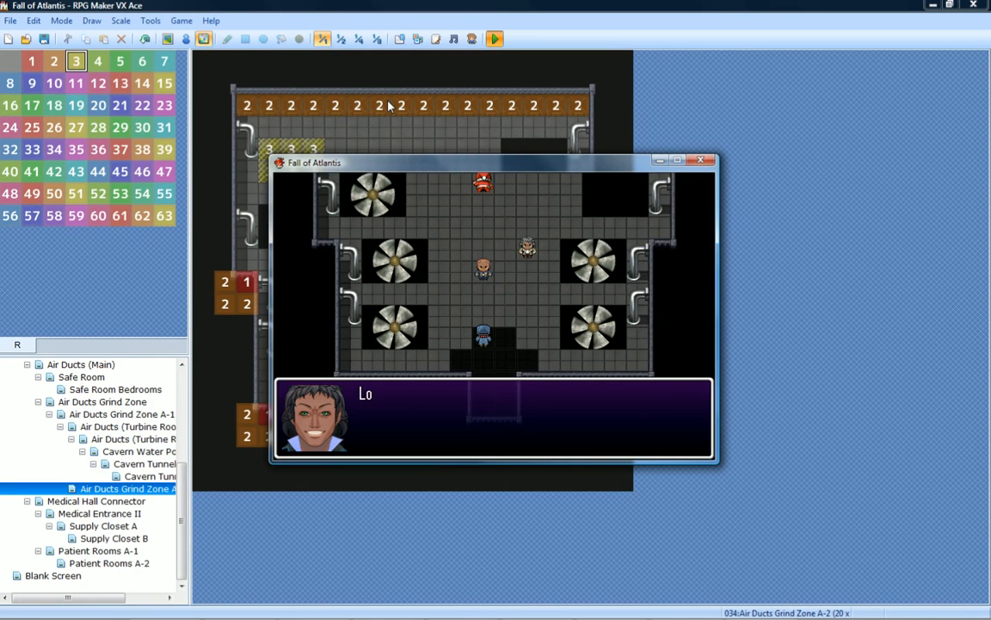
key(Return)
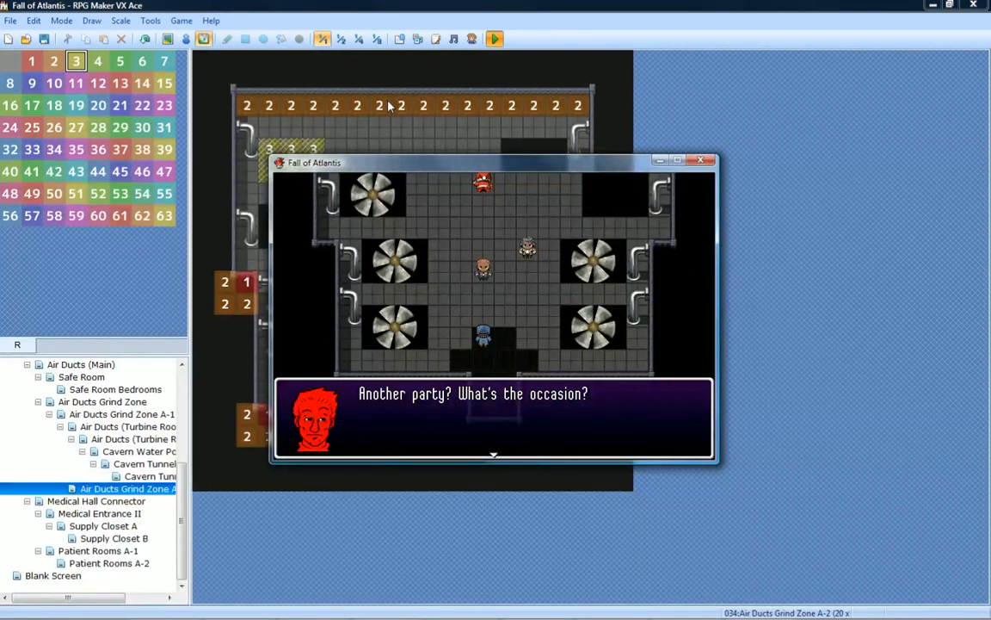
key(Return)
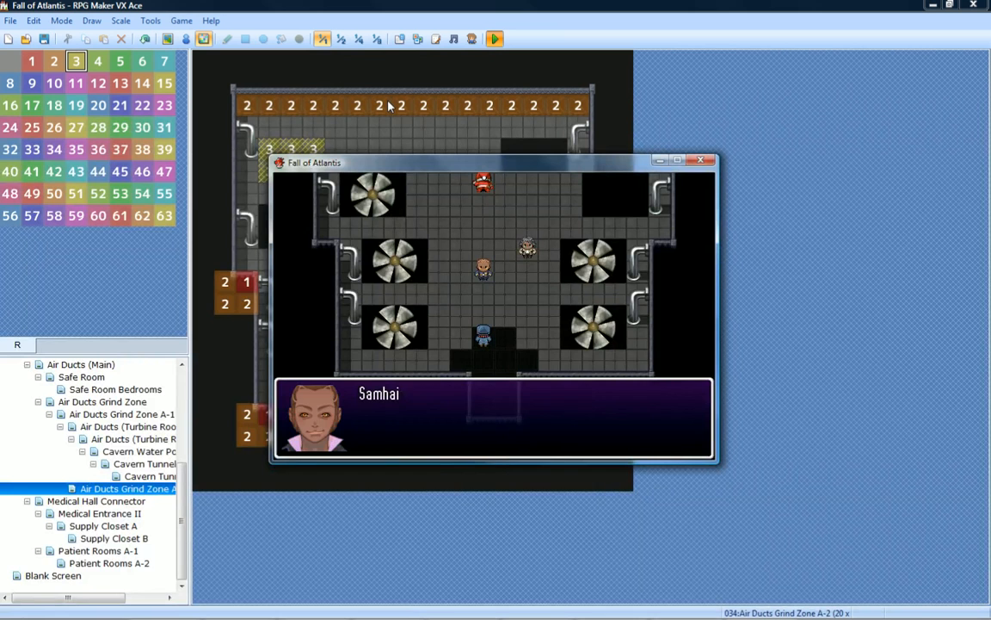
key(Return)
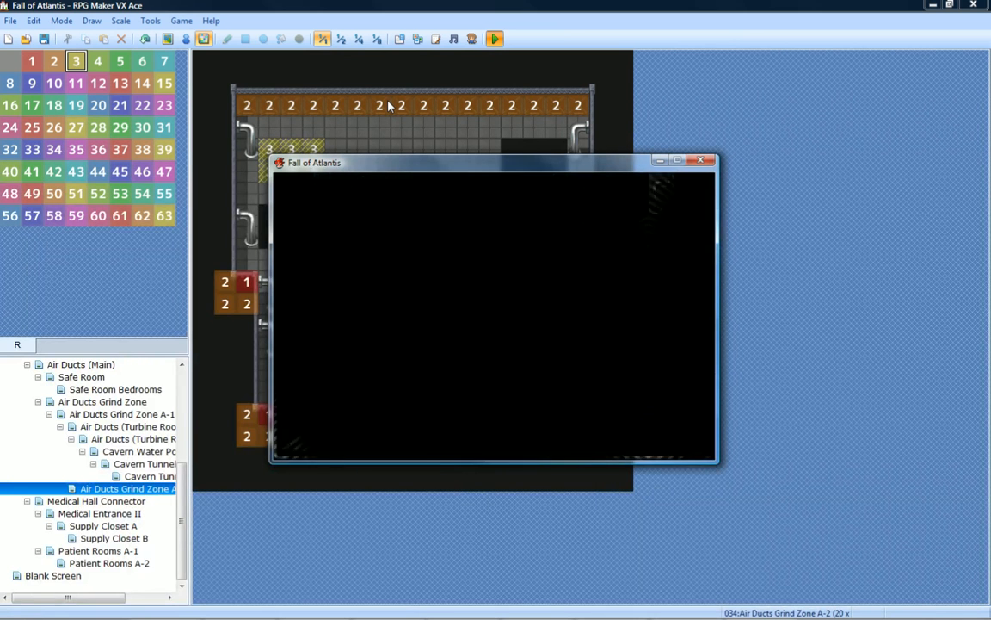
key(Return)
key(Return)
key(Return)
key(Return)
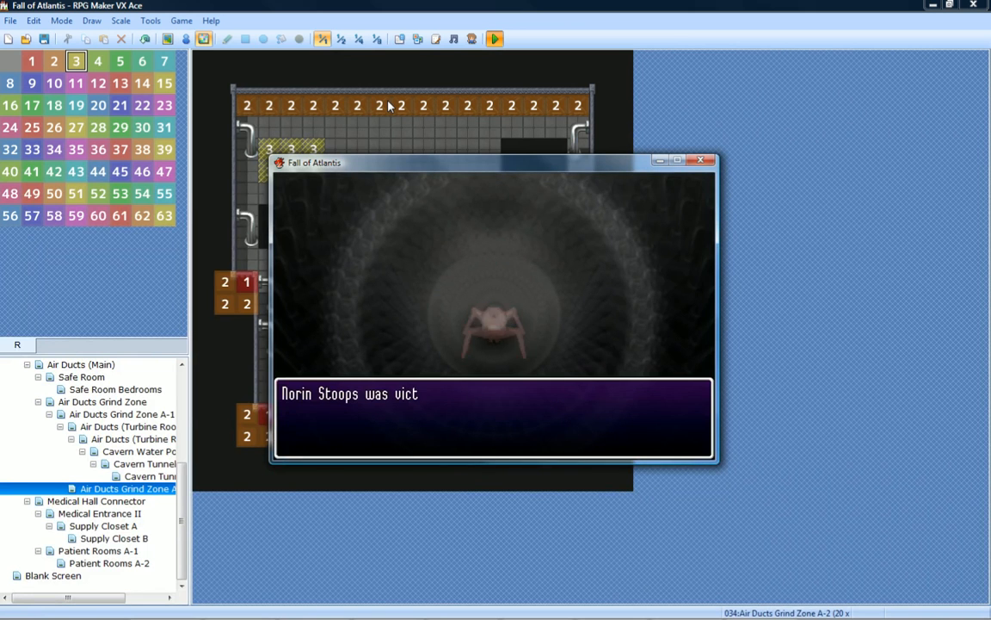
key(Return)
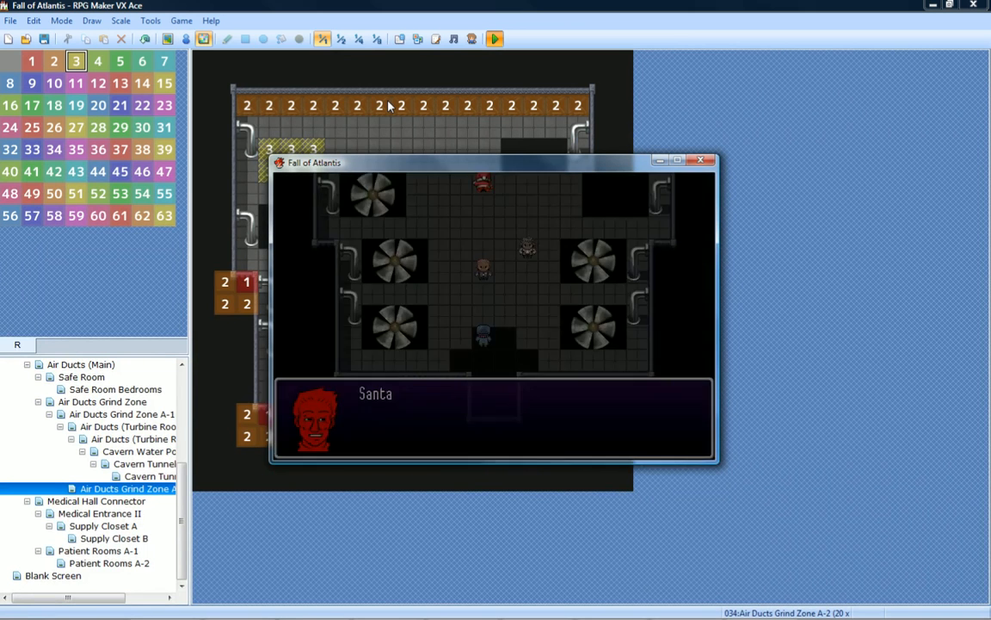
key(Return)
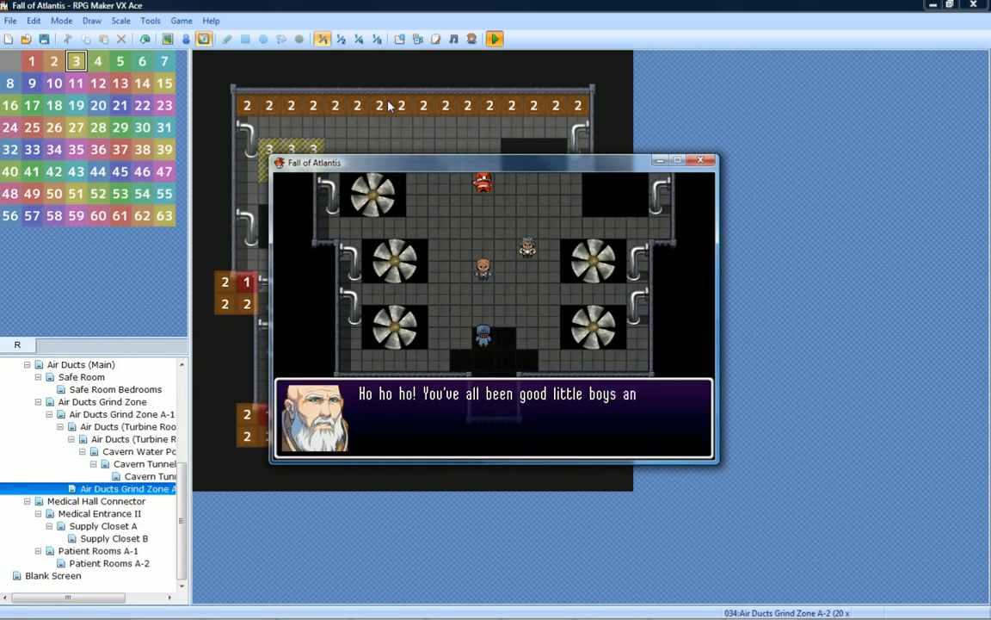
key(Return)
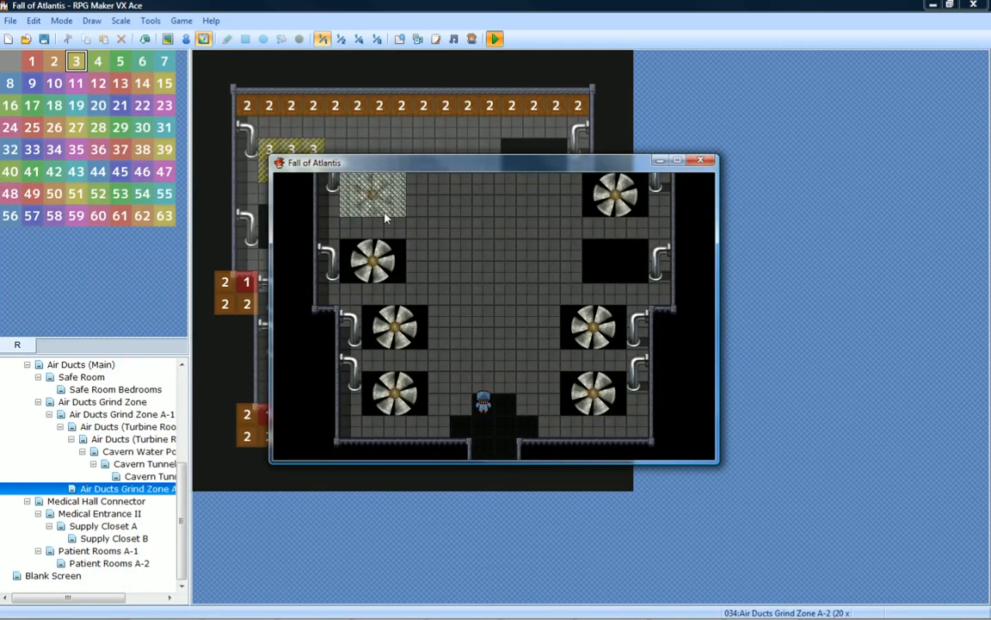
Walk the player character onto the grate over the upper-left fan and back off to test passability.
key(Up)
key(Up)
key(Left)
key(Up)
key(Left)
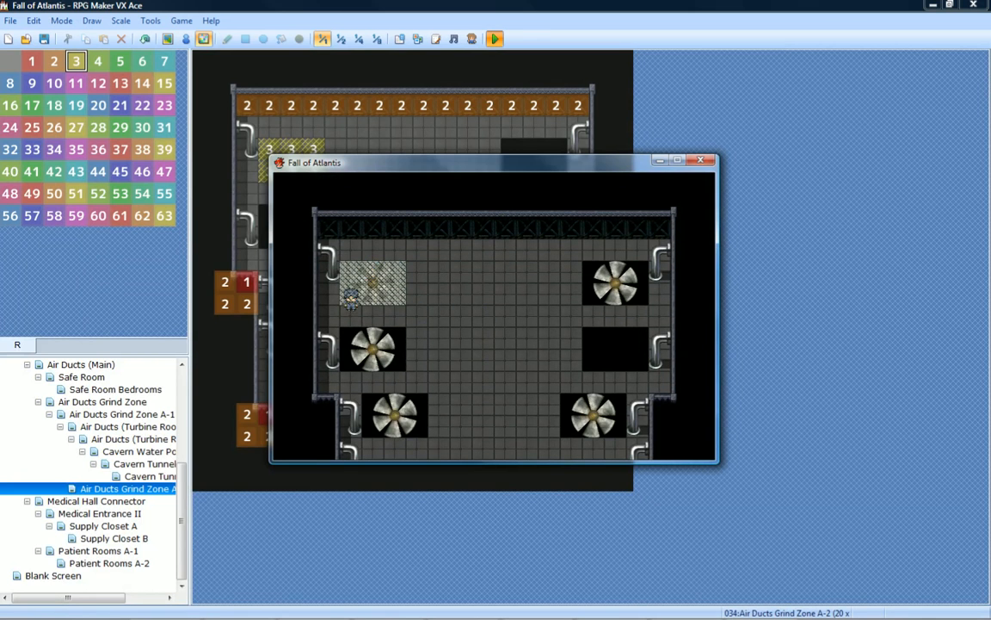
key(Right)
key(Down)
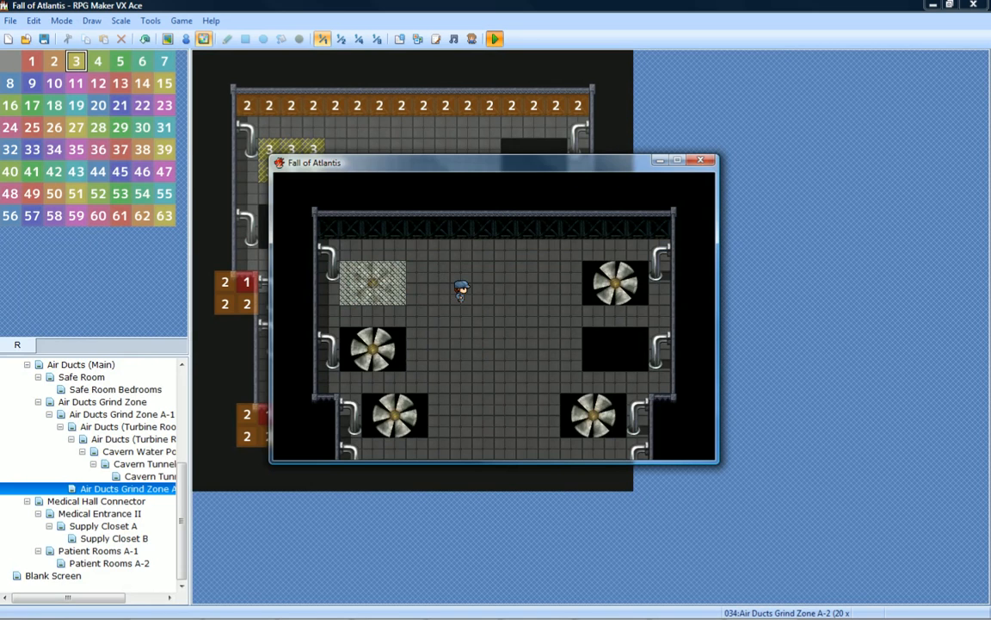
Close the playtest, then clear the region IDs and grate tiles from the upper-left pit to restore it.
click(703, 161)
click(9, 61)
mouse_move(313, 149)
mouse_down()
mouse_move(274, 148)
mouse_move(268, 173)
mouse_up()
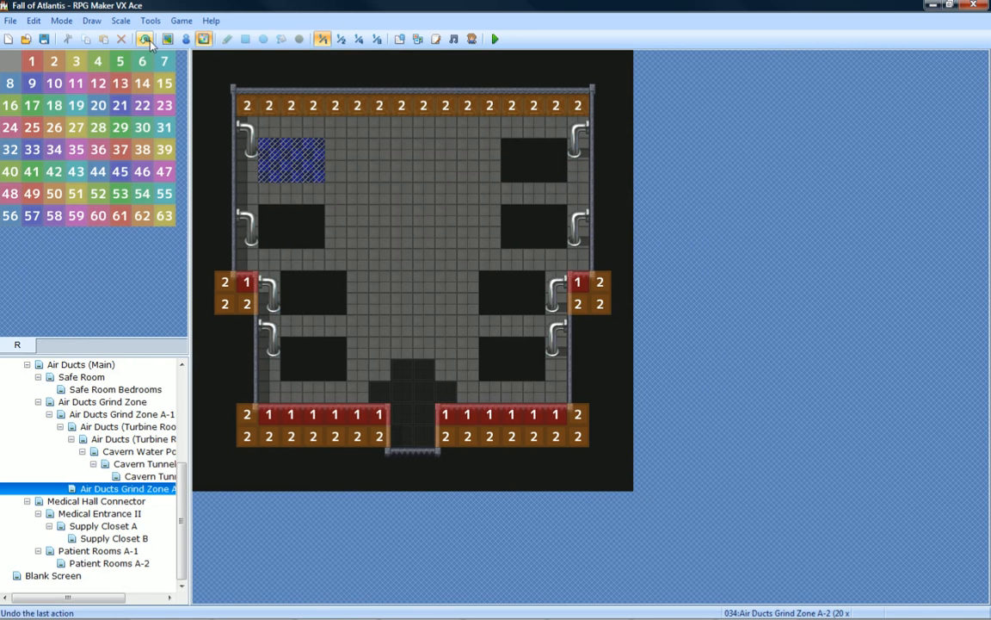
click(186, 39)
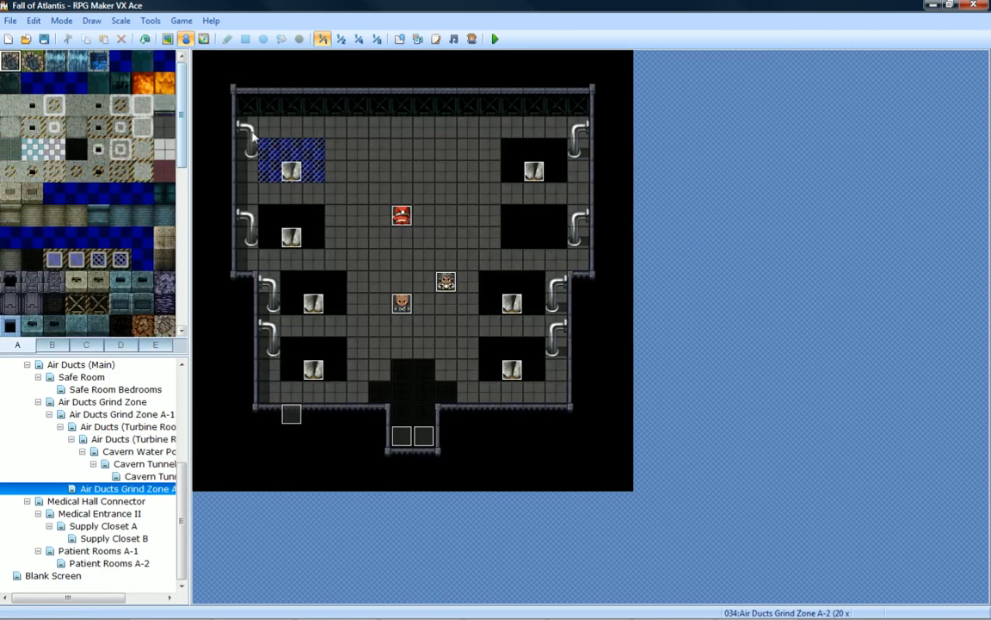
click(167, 39)
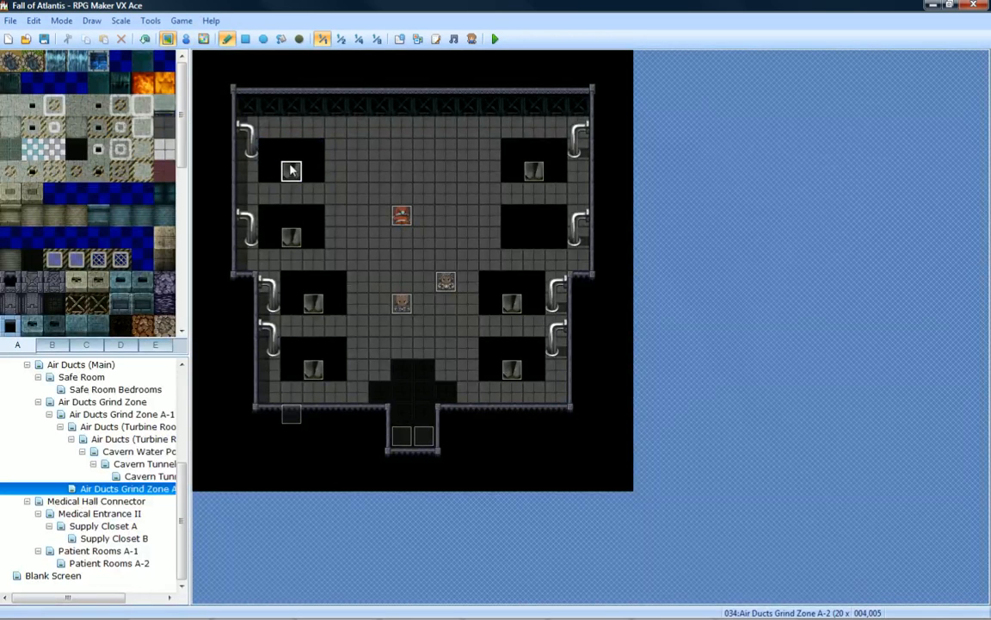
click(186, 39)
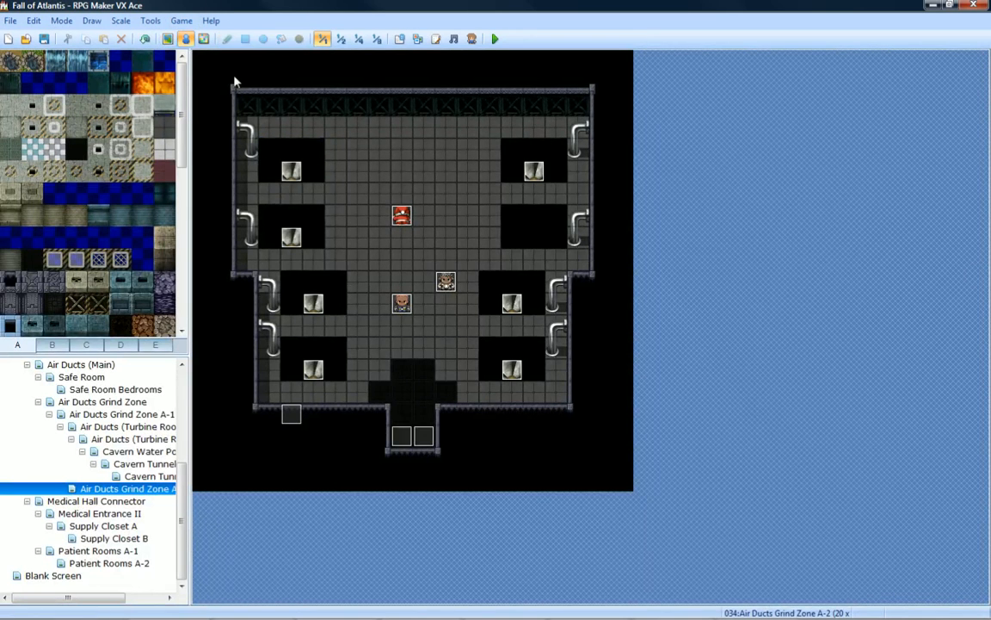
Open the AirDuctsCultist1 event and cut the "Santa is that you?" and "Ho ho ho!" text commands.
double_click(291, 413)
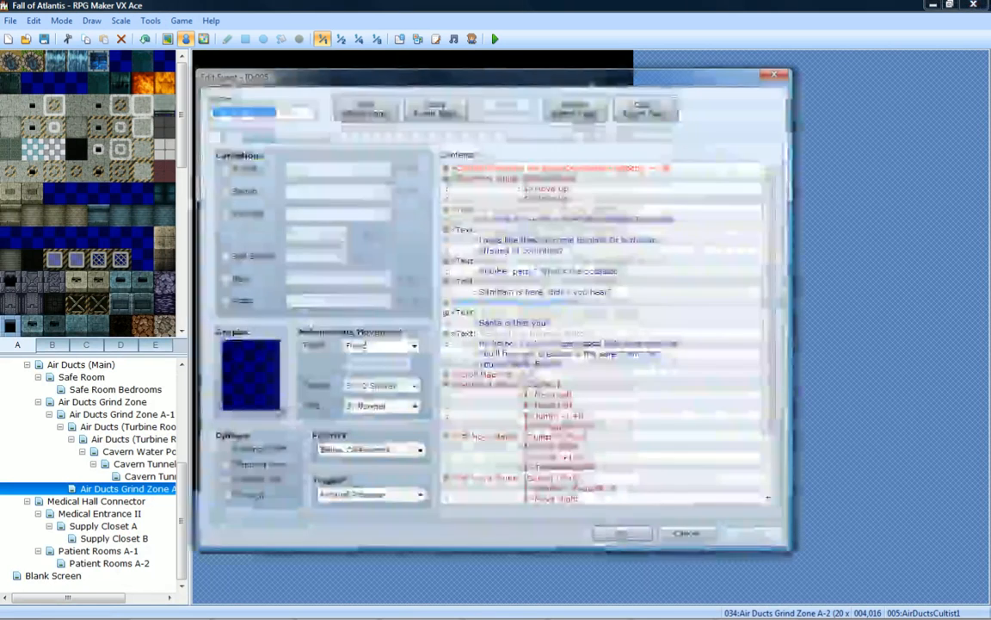
scroll(777, 330, down, 3)
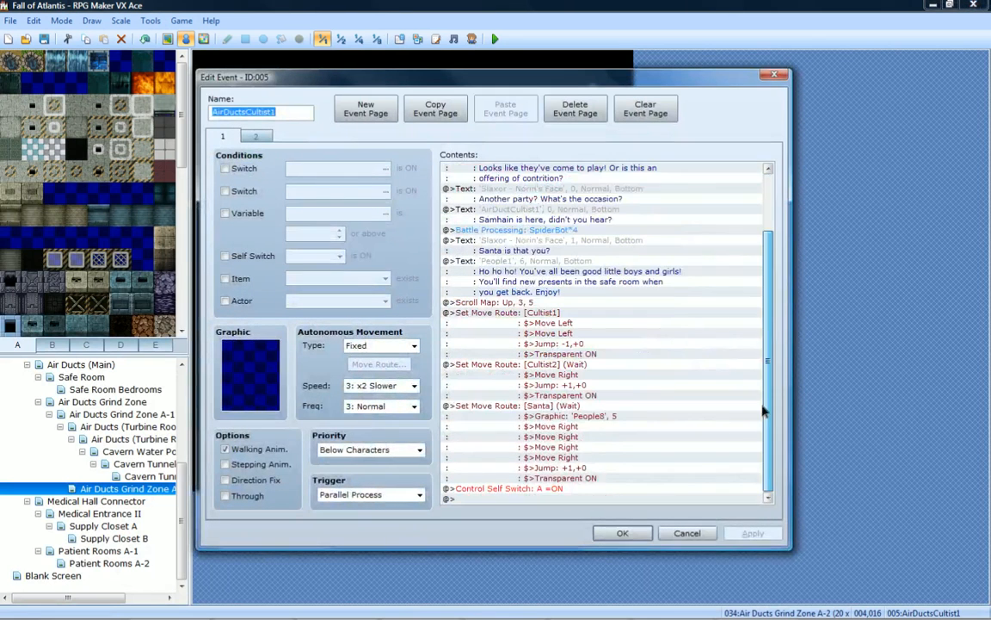
click(542, 406)
right_click(543, 412)
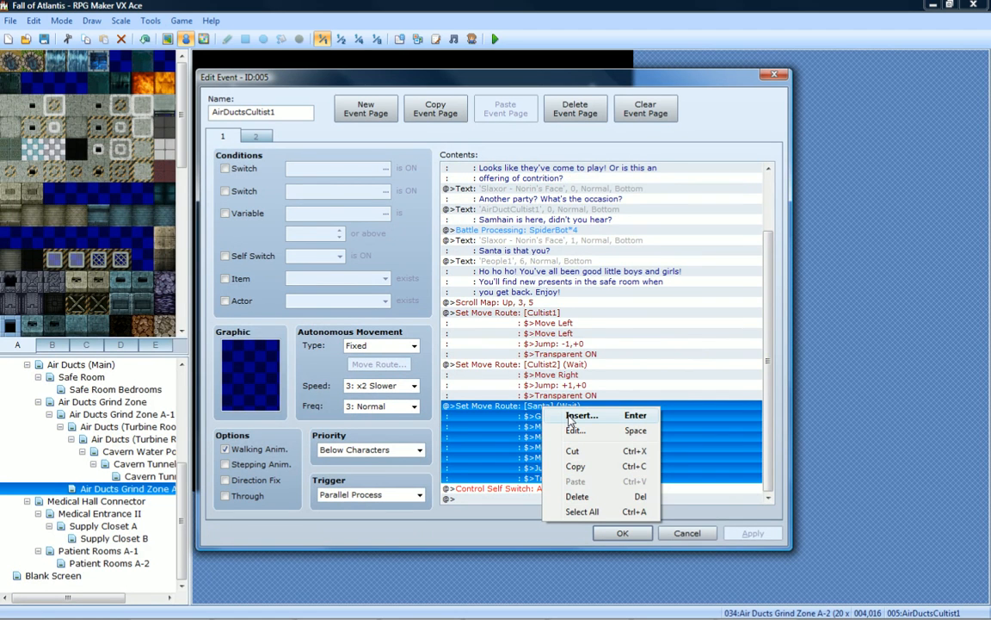
click(540, 265)
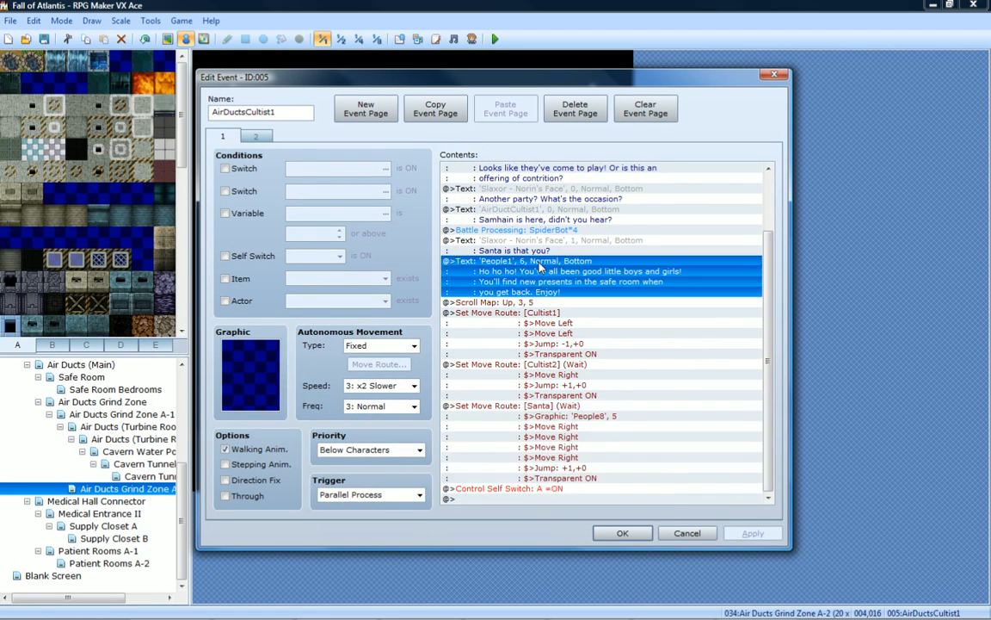
shift+click(537, 243)
right_click(538, 242)
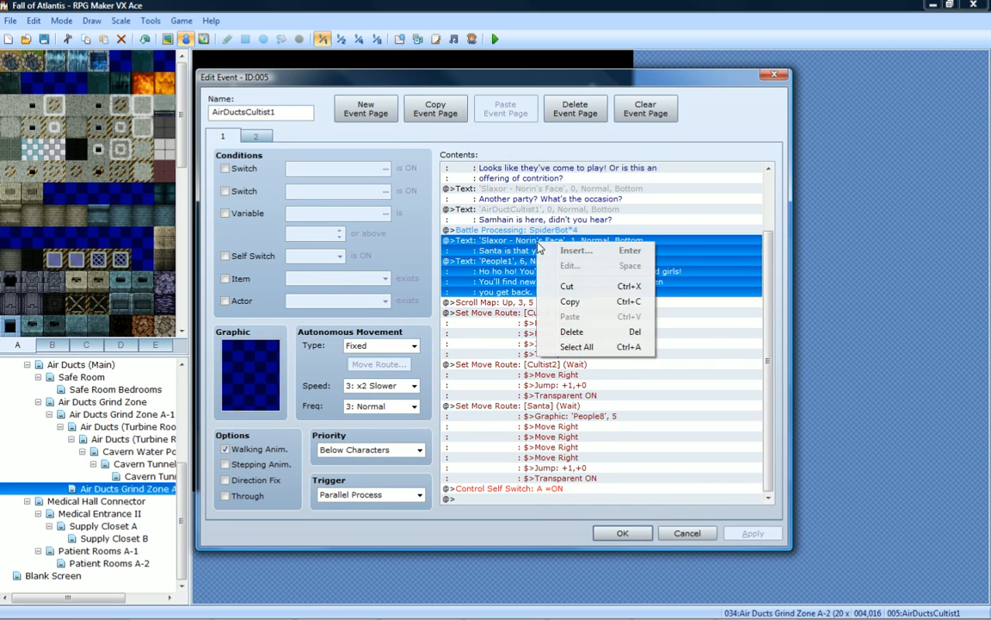
click(562, 285)
Paste the cut dialogue between Cultist2's move route and Santa's move route.
click(586, 408)
right_click(587, 410)
click(601, 484)
scroll(766, 361, down, 2)
click(542, 345)
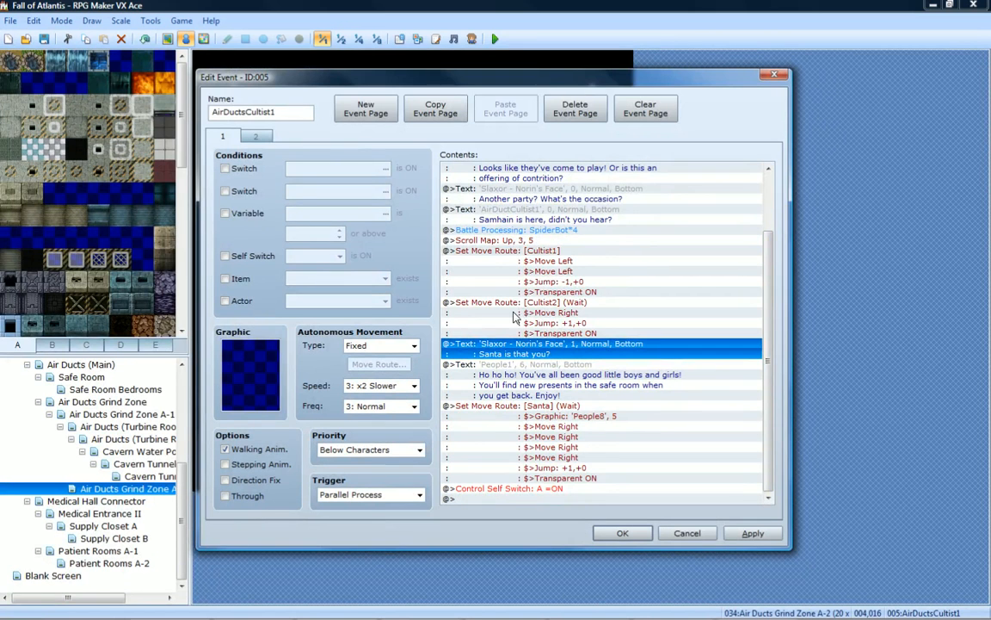
Start a new move route for the Santa event before the "Santa is that you?" text.
click(549, 410)
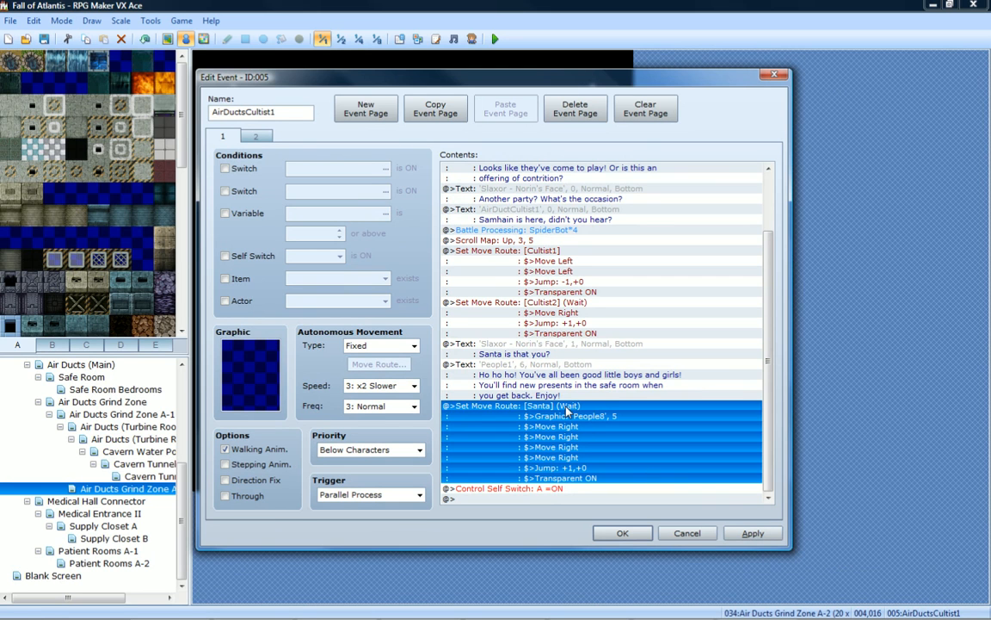
right_click(555, 343)
click(523, 411)
click(522, 355)
right_click(523, 357)
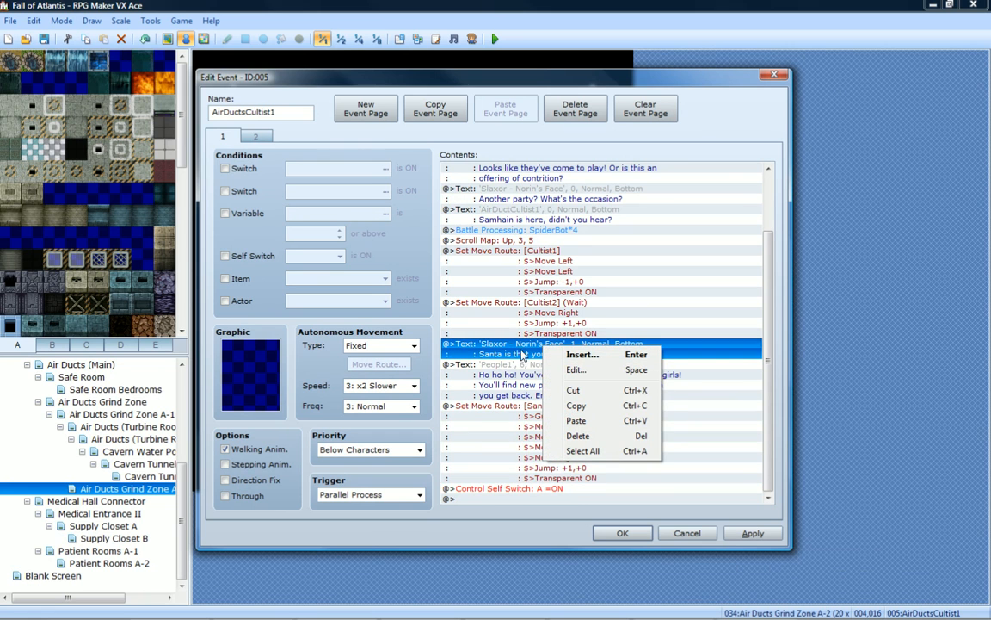
click(581, 354)
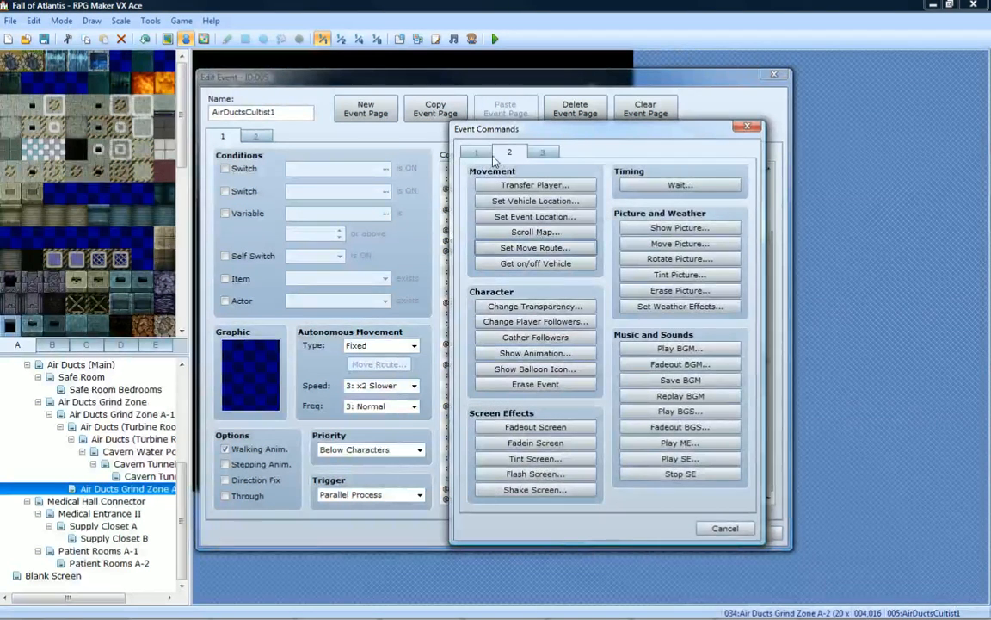
click(536, 248)
click(436, 208)
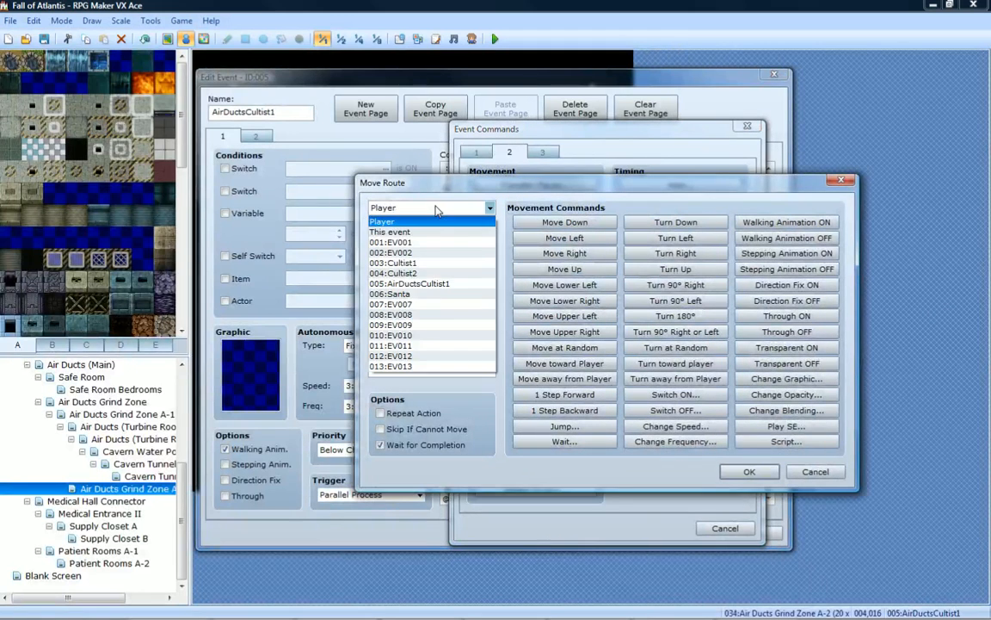
click(392, 293)
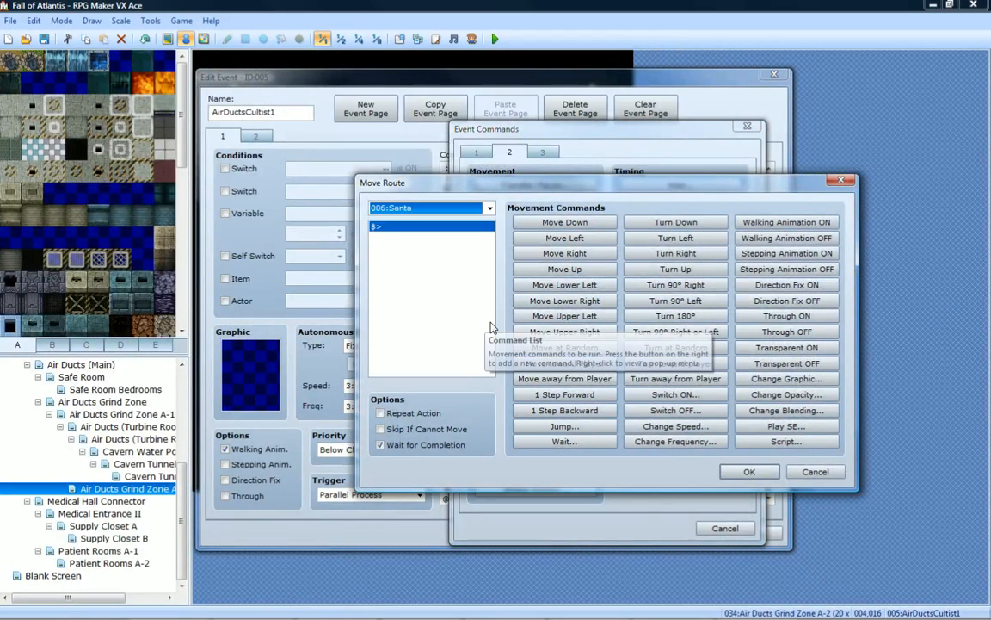
Add a graphic change to the second Santa sprite of People8 in the new move route and confirm it.
click(786, 378)
drag(513, 225, 517, 388)
click(438, 285)
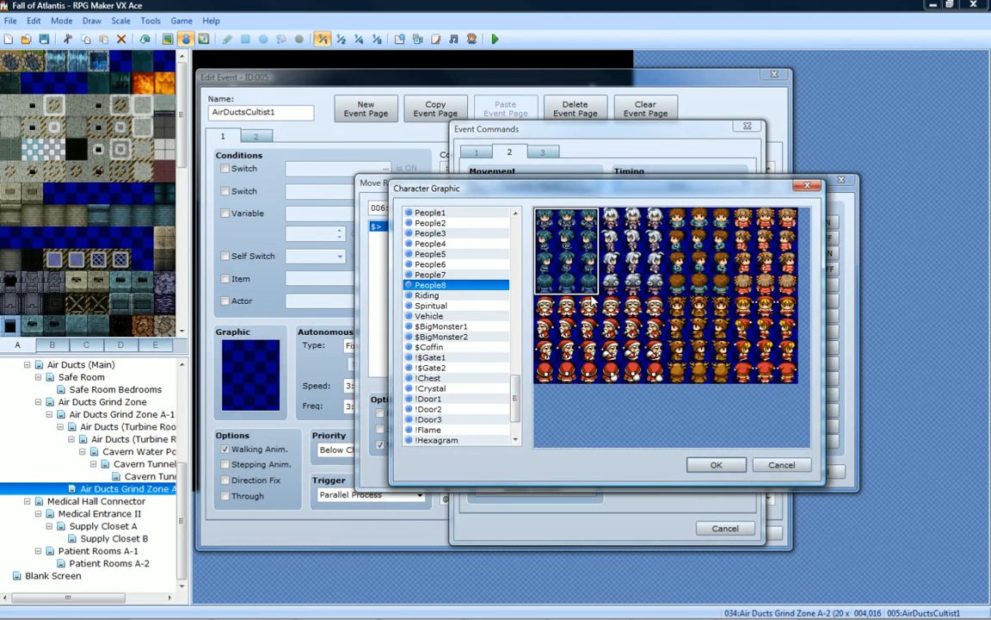
double_click(632, 316)
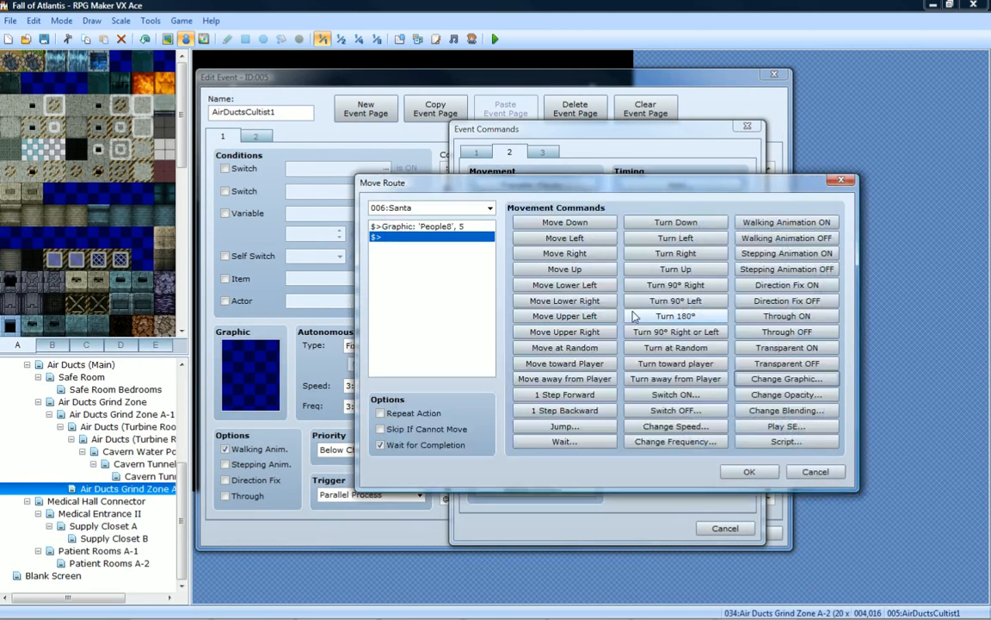
click(766, 474)
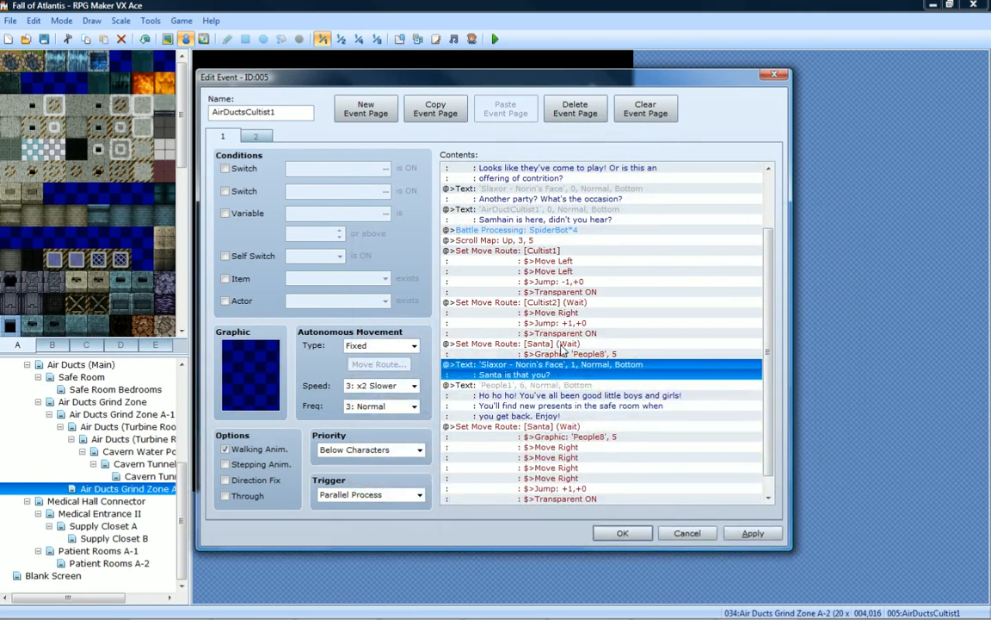
Remove the graphic change from Santa's final move route in AirDuctsCultist1 and save the event.
right_click(581, 428)
click(600, 454)
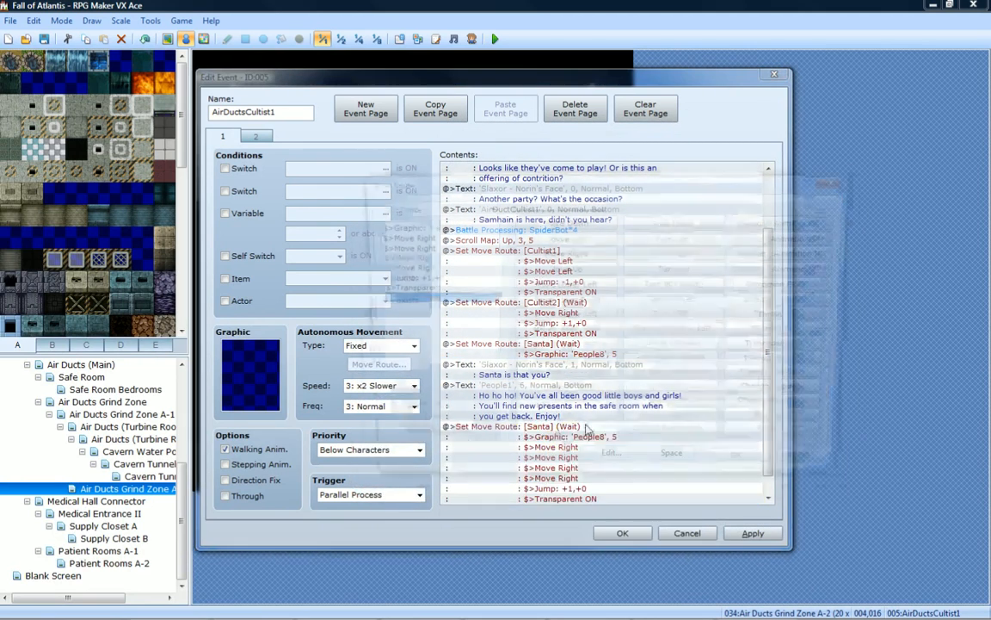
click(436, 226)
key(Delete)
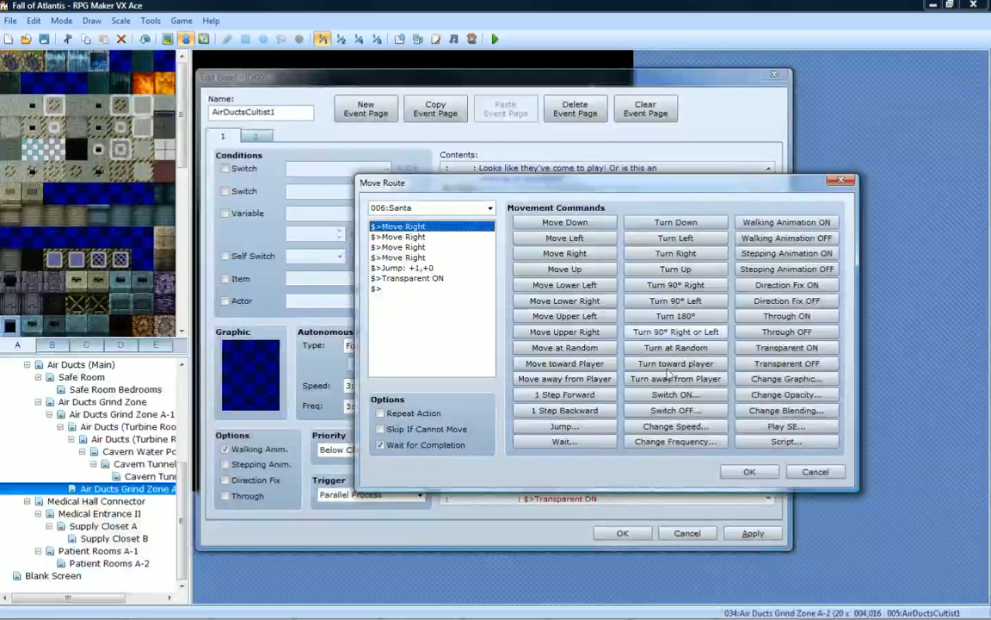
click(749, 471)
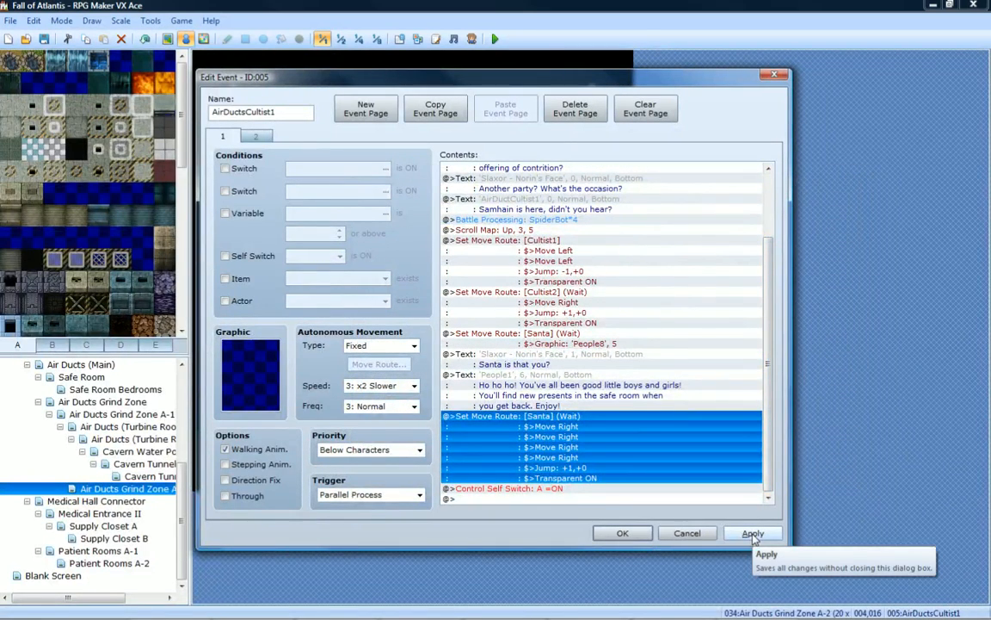
click(753, 534)
click(622, 534)
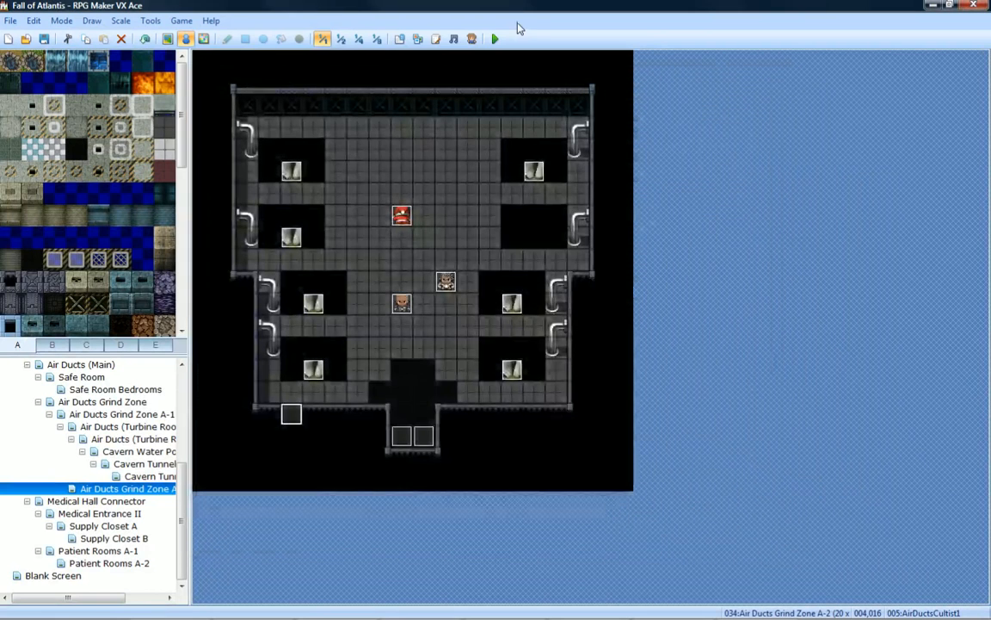
Start a playtest, begin the game and advance through the cultists' opening dialogue into the battle.
click(495, 39)
key(Return)
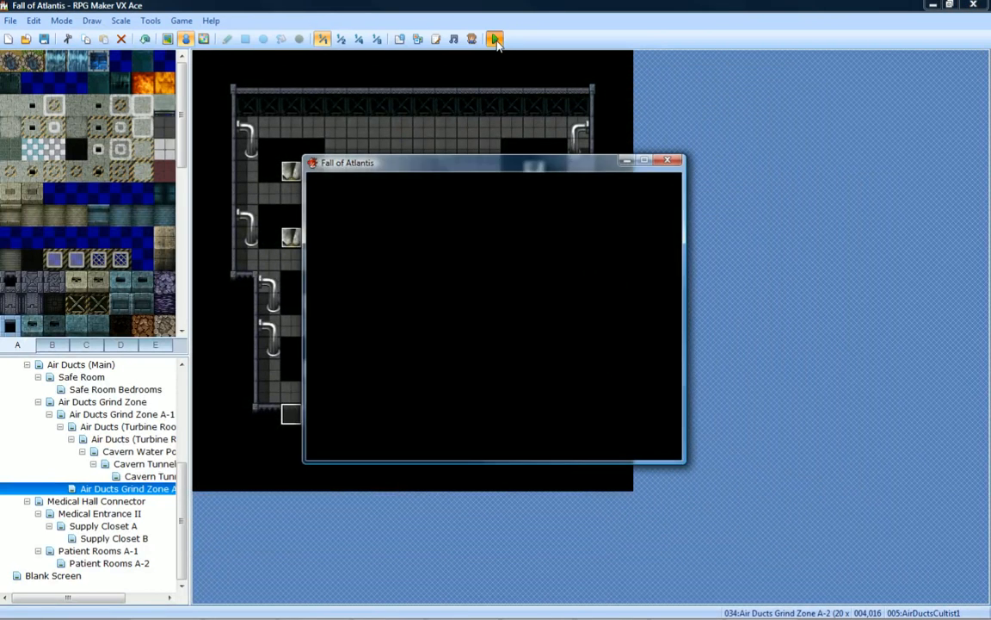
key(Up)
key(Return)
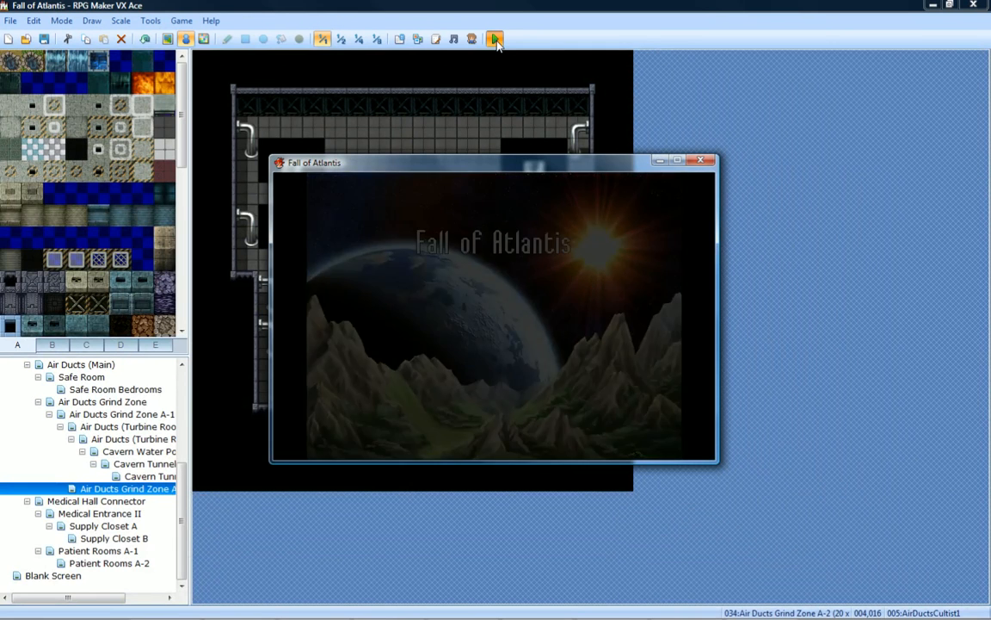
key(Up)
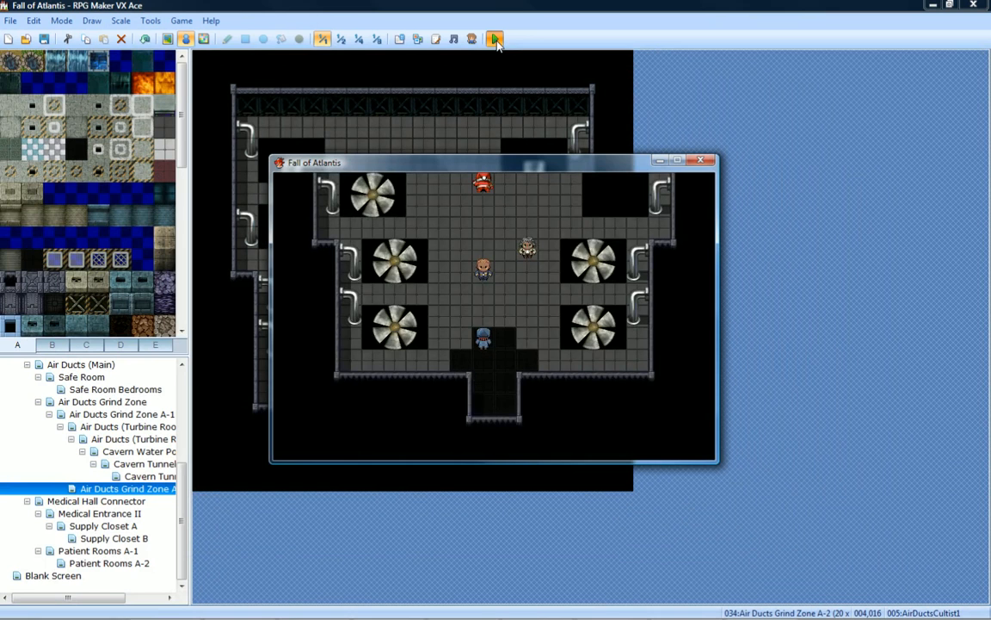
key(Return)
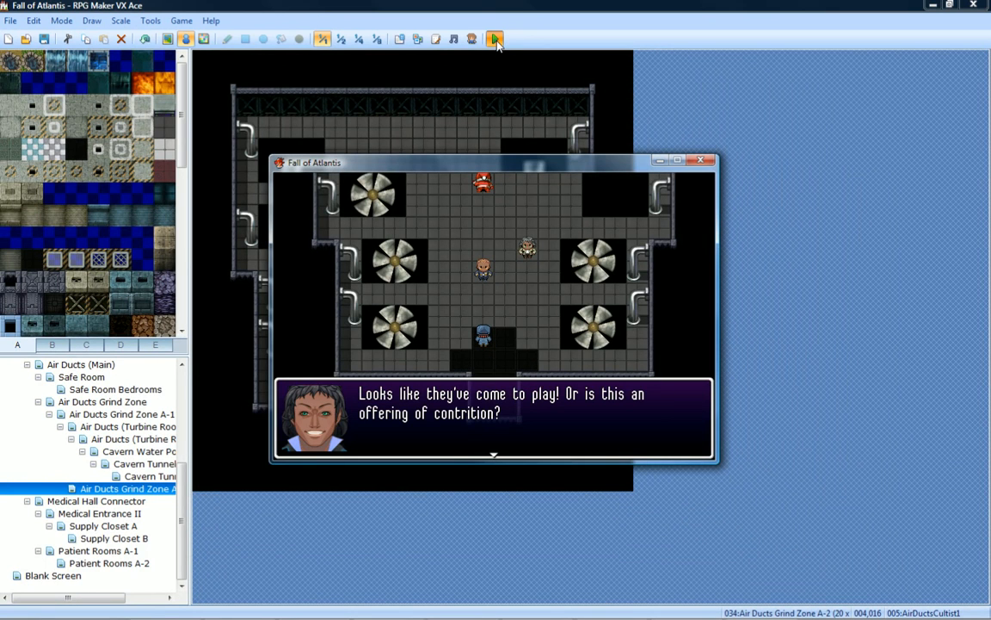
key(Return)
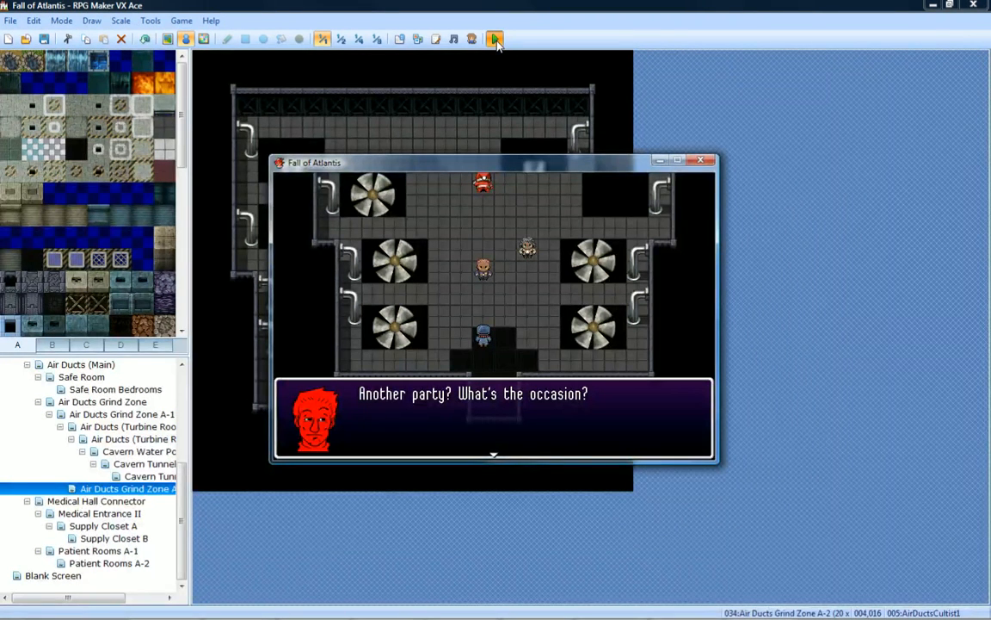
key(Return)
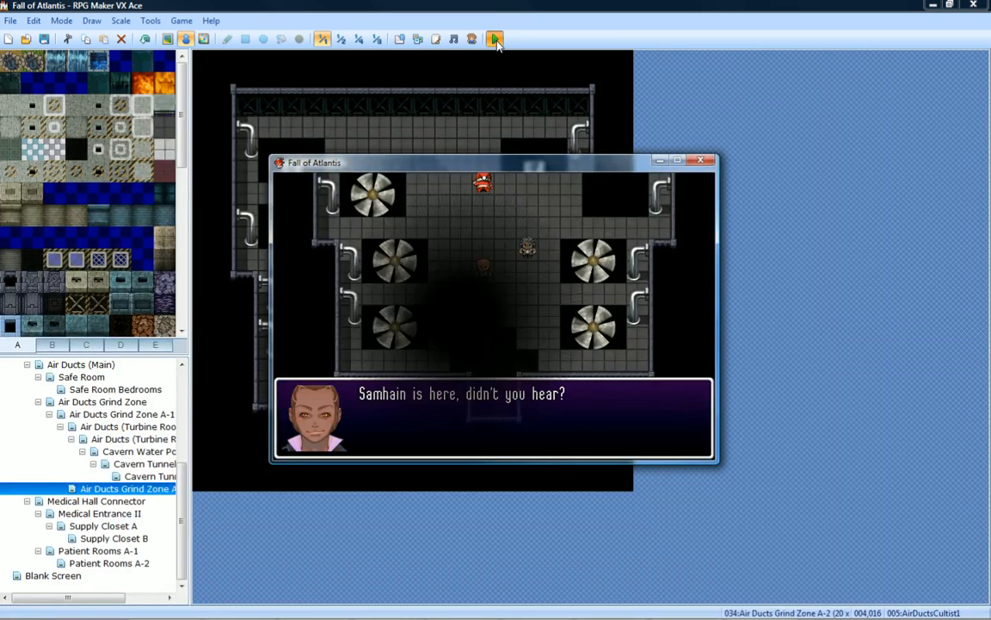
key(Return)
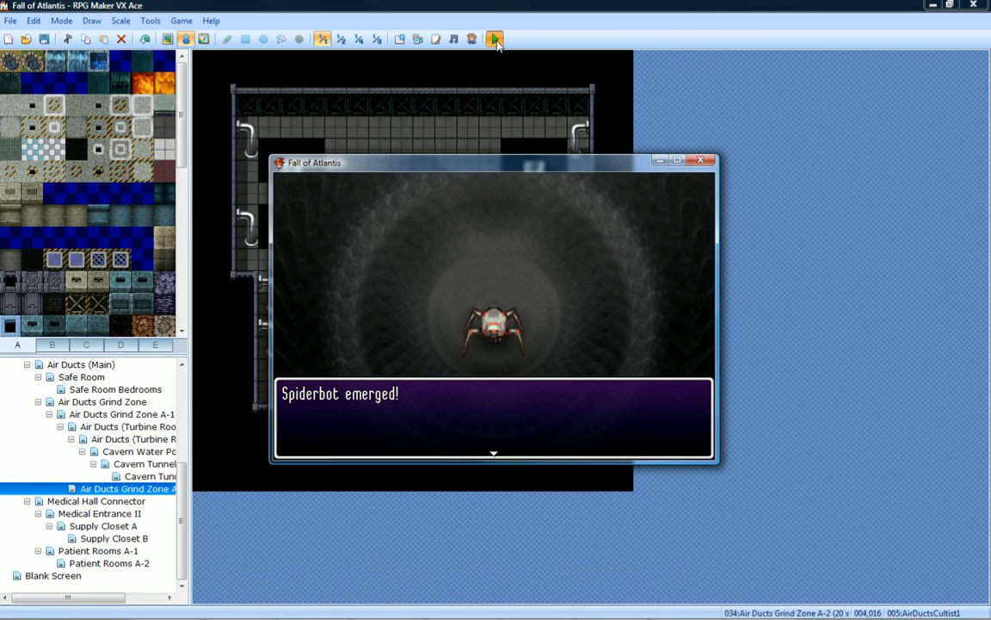
Finish the Spiderbot battle, play through Santa's dialogue and exit, and end the playtest.
key(Return)
key(Return)
key(Return)
key(Return)
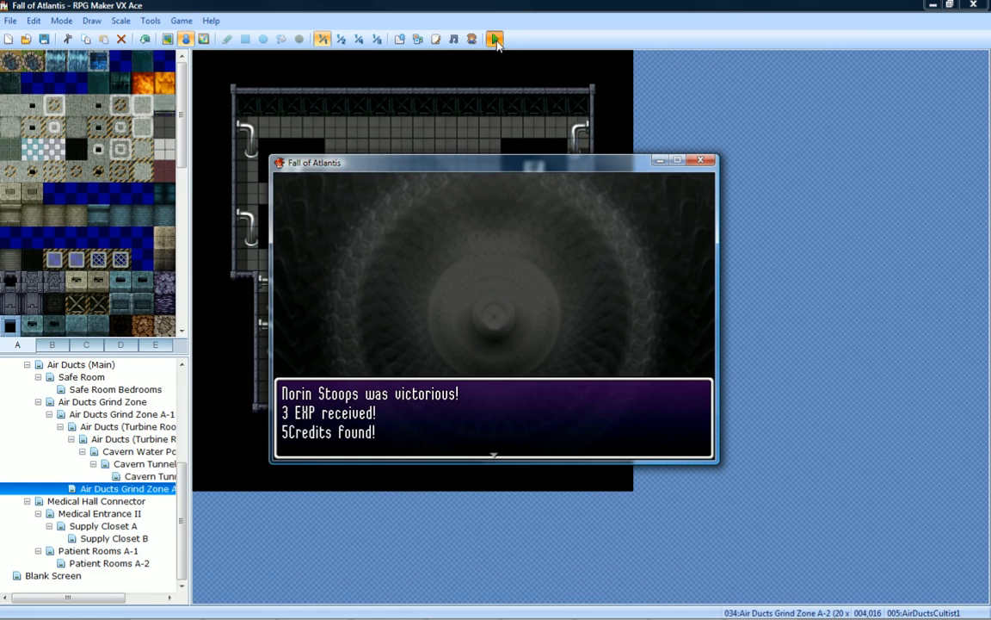
key(Return)
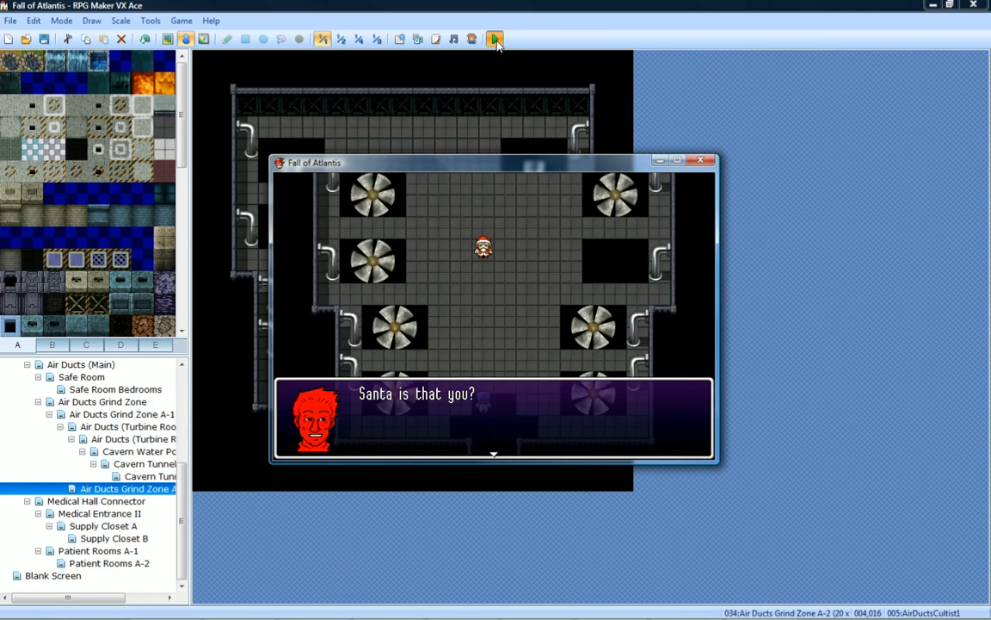
key(Return)
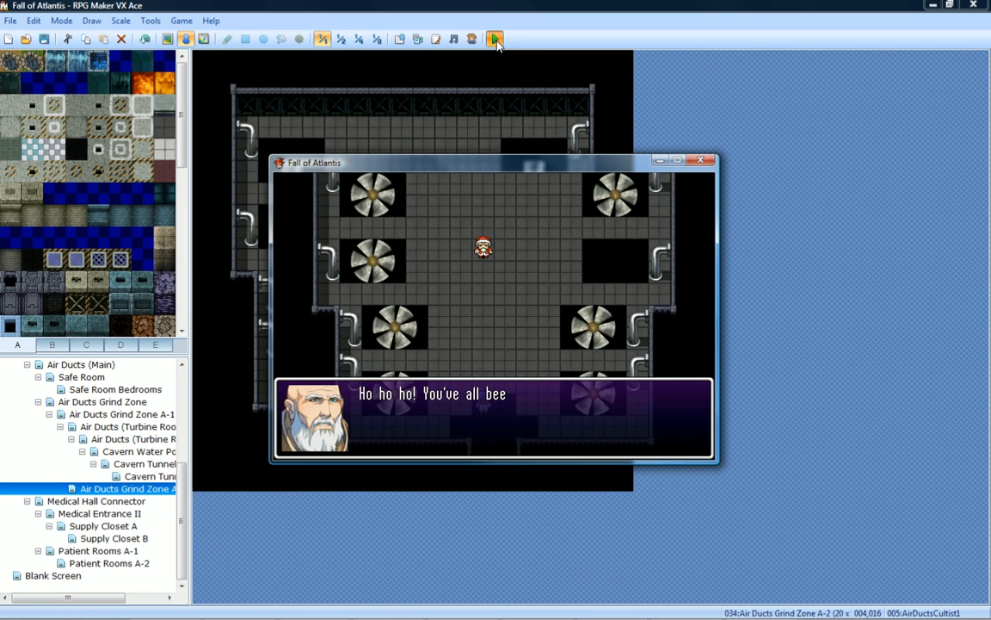
key(Return)
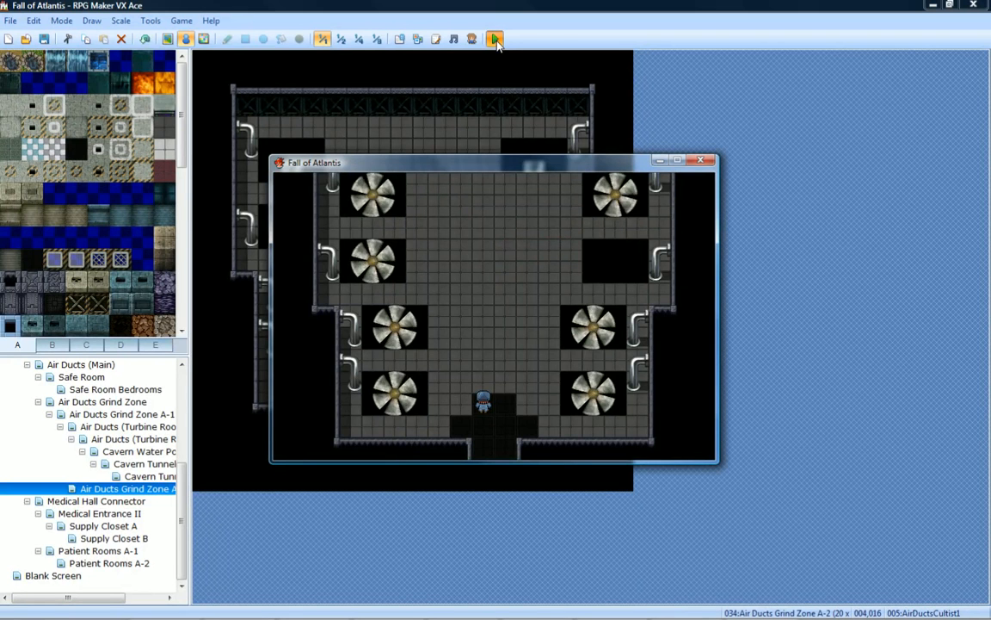
click(699, 162)
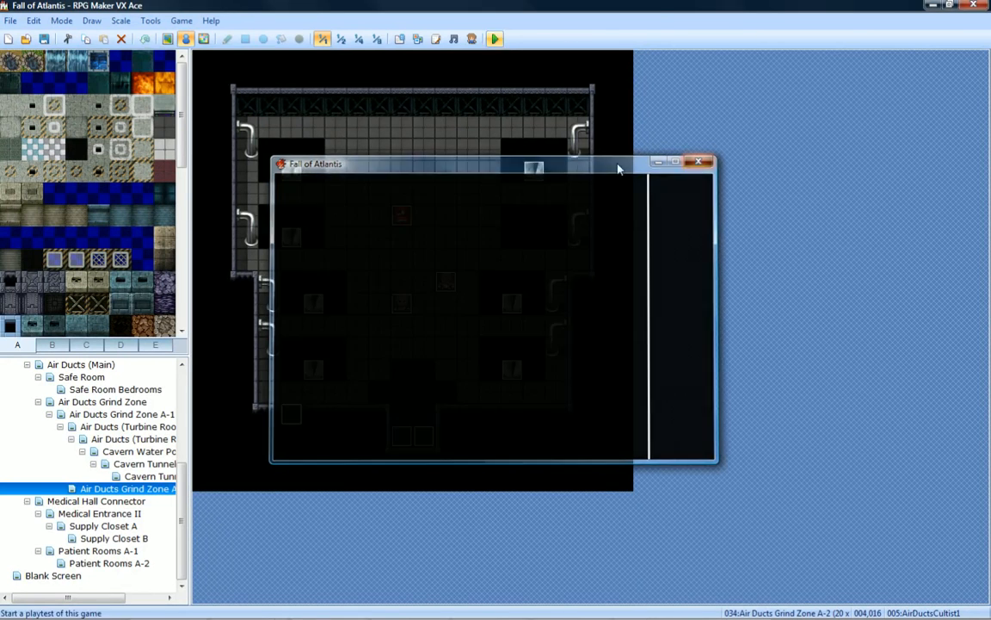
Review the AirDuctsCultist1 commands through to the closing self switch and close the event.
double_click(291, 416)
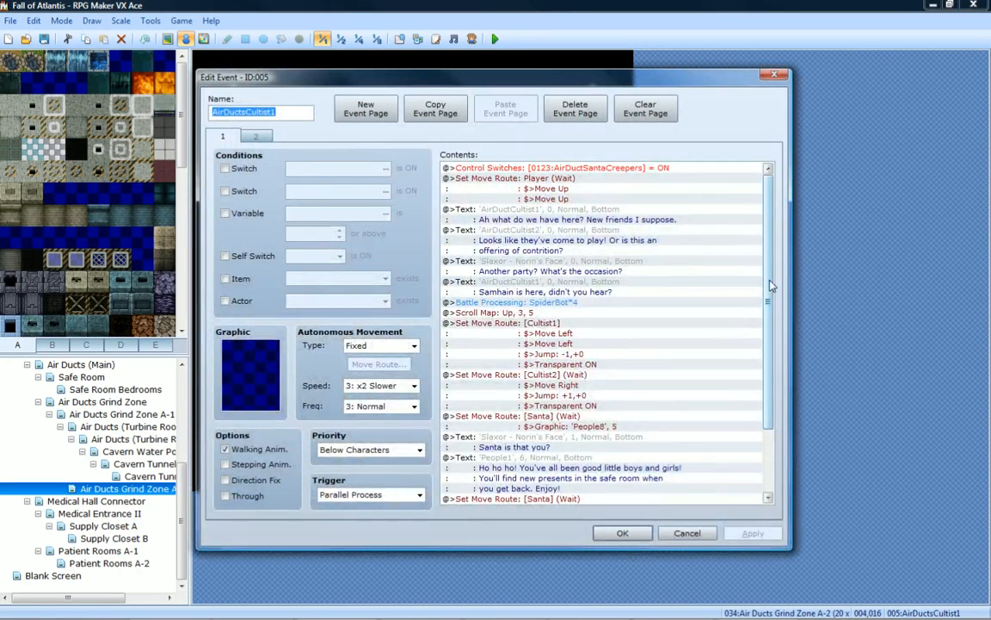
drag(771, 285, 768, 388)
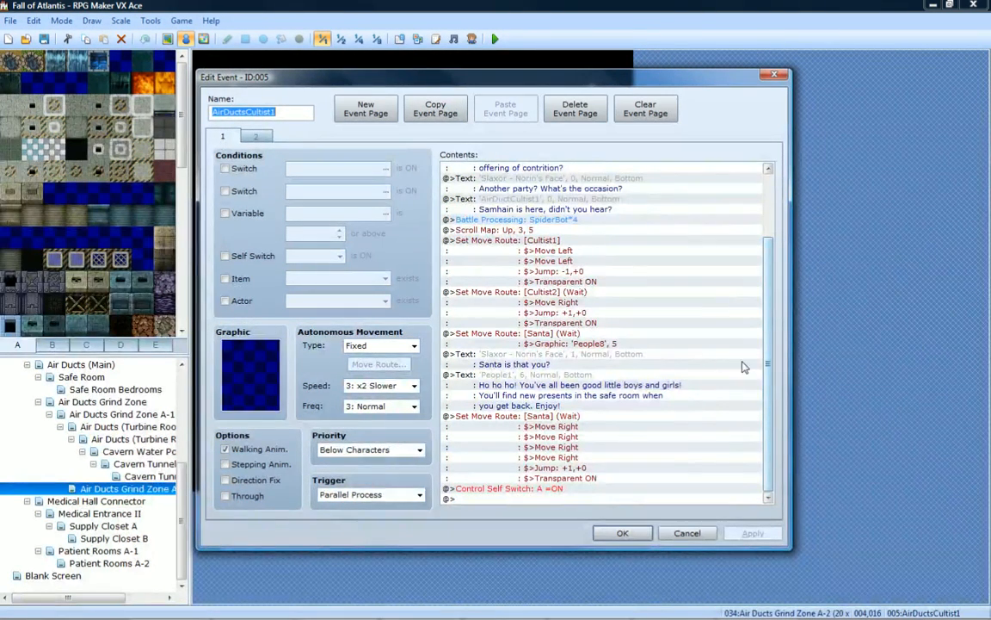
click(623, 533)
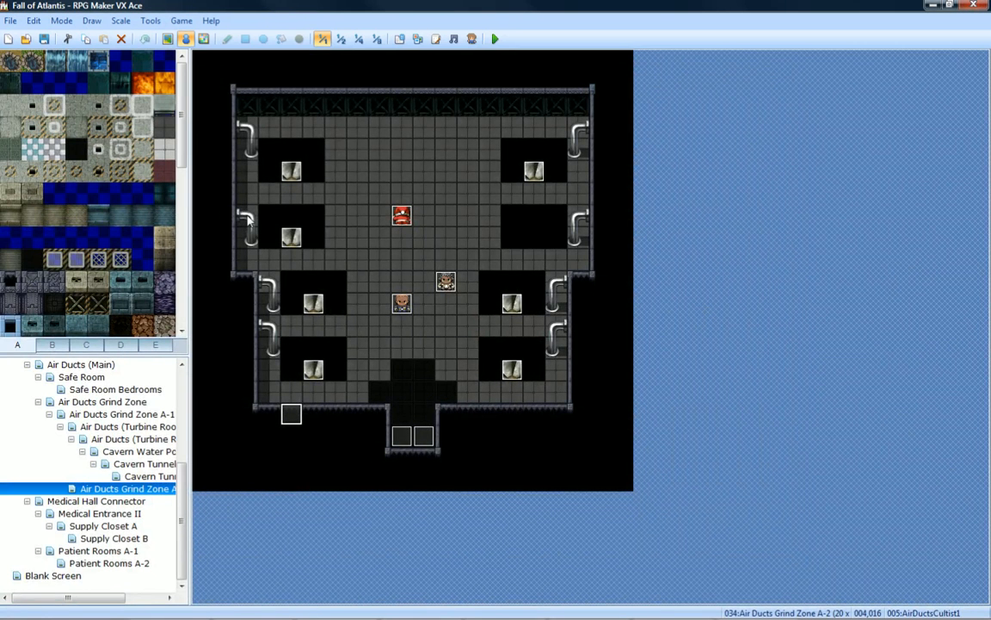
Create an event on the second pipe of the room's left wall with Through enabled and the right-facing People8 reindeer as its graphic.
double_click(247, 219)
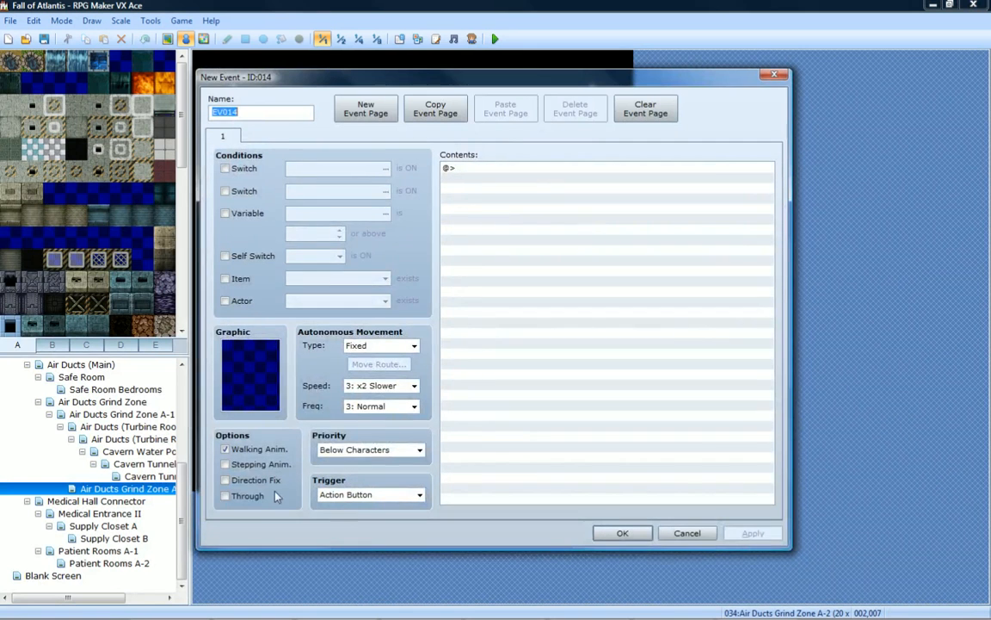
click(225, 495)
double_click(249, 375)
drag(402, 203, 411, 431)
click(340, 345)
click(339, 282)
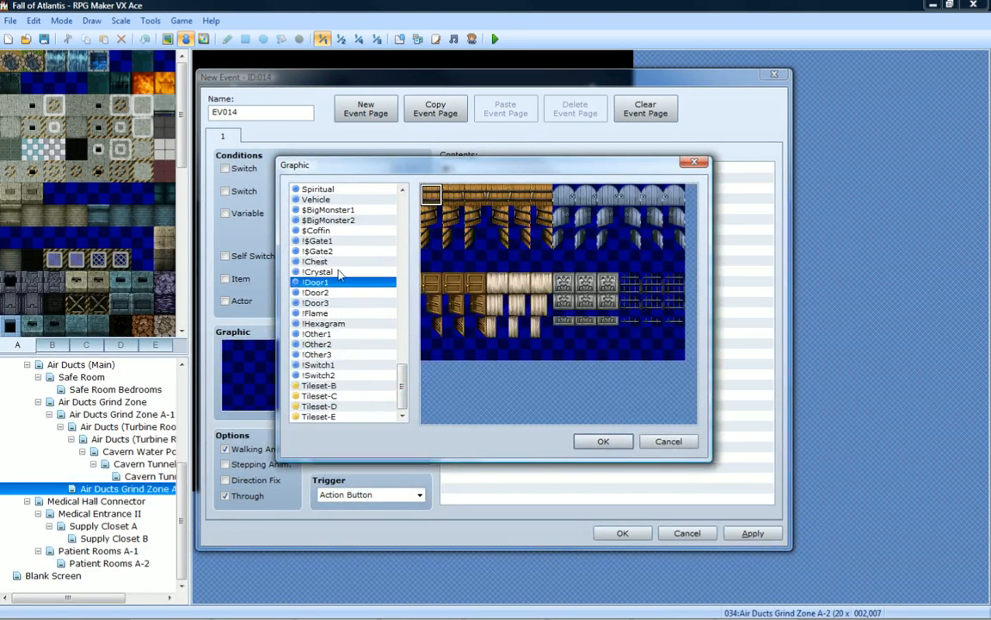
click(342, 260)
scroll(337, 259, up, 2)
click(337, 231)
click(329, 243)
click(332, 251)
click(335, 260)
click(338, 230)
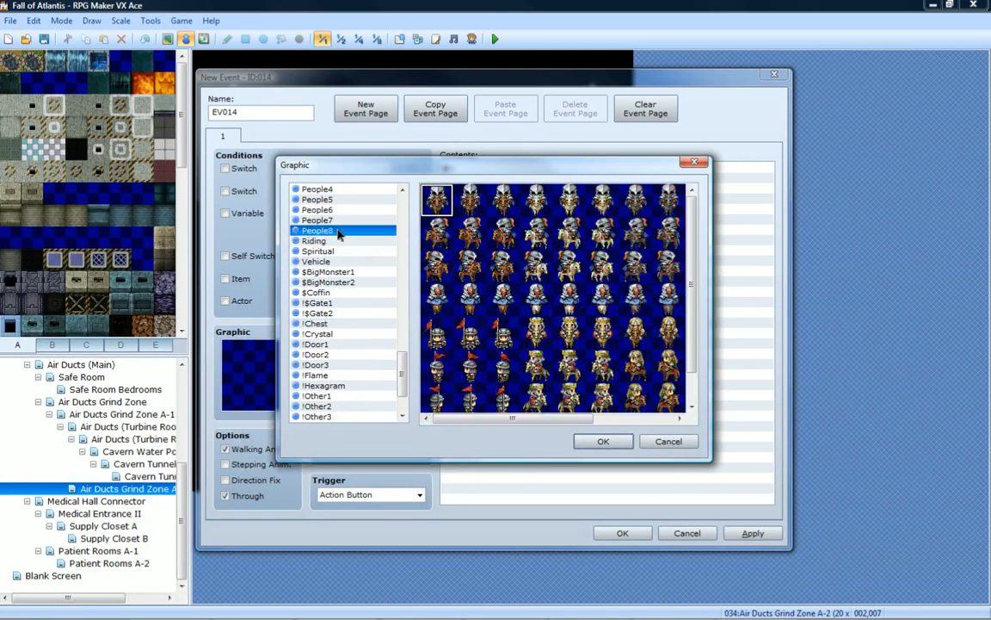
scroll(338, 253, up, 2)
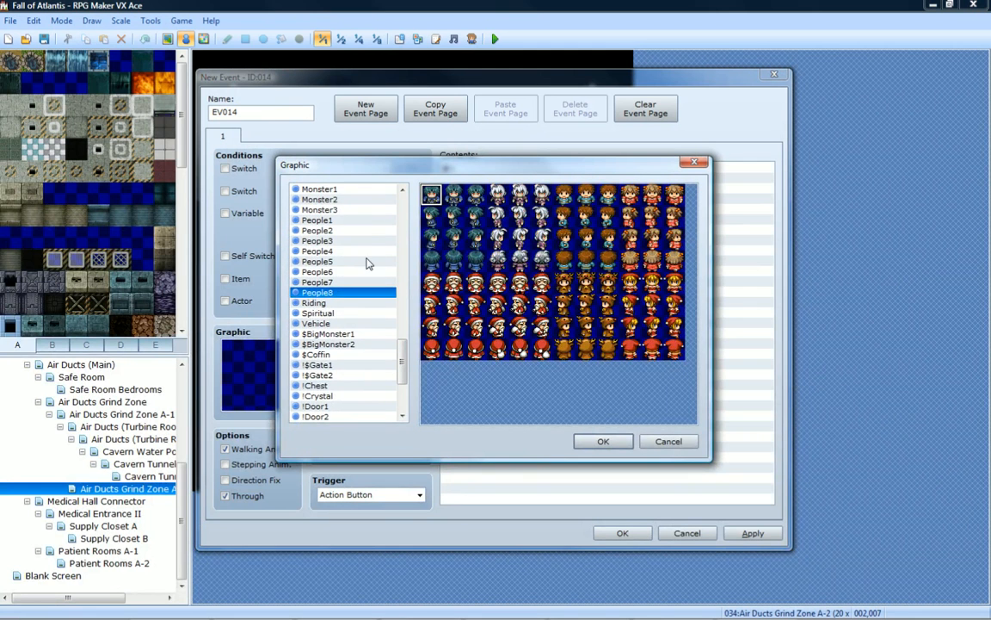
click(590, 331)
click(603, 441)
click(753, 533)
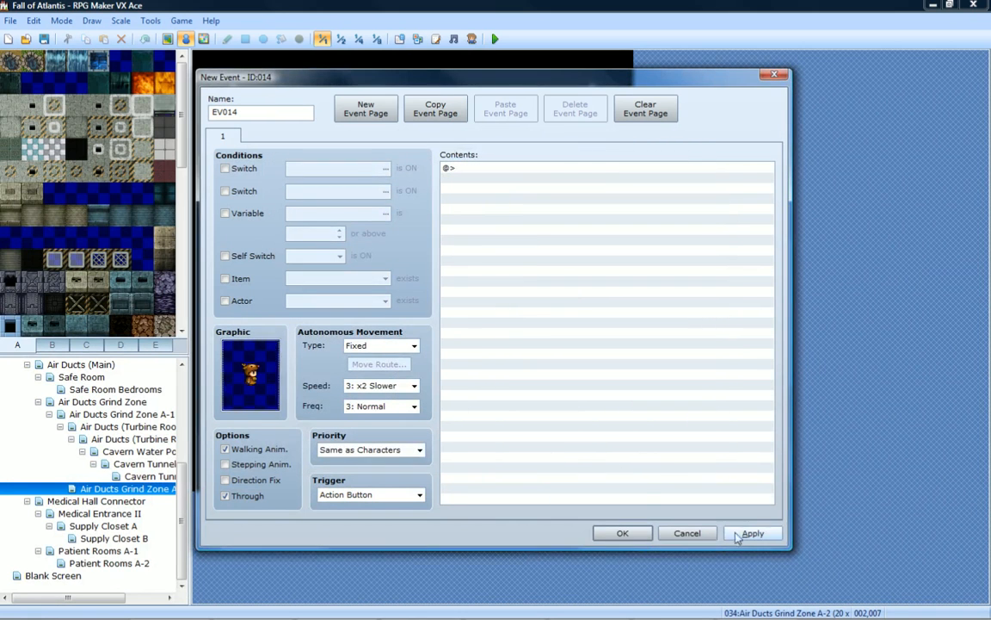
Name the new reindeer event EscapePlan and save it.
text(E)
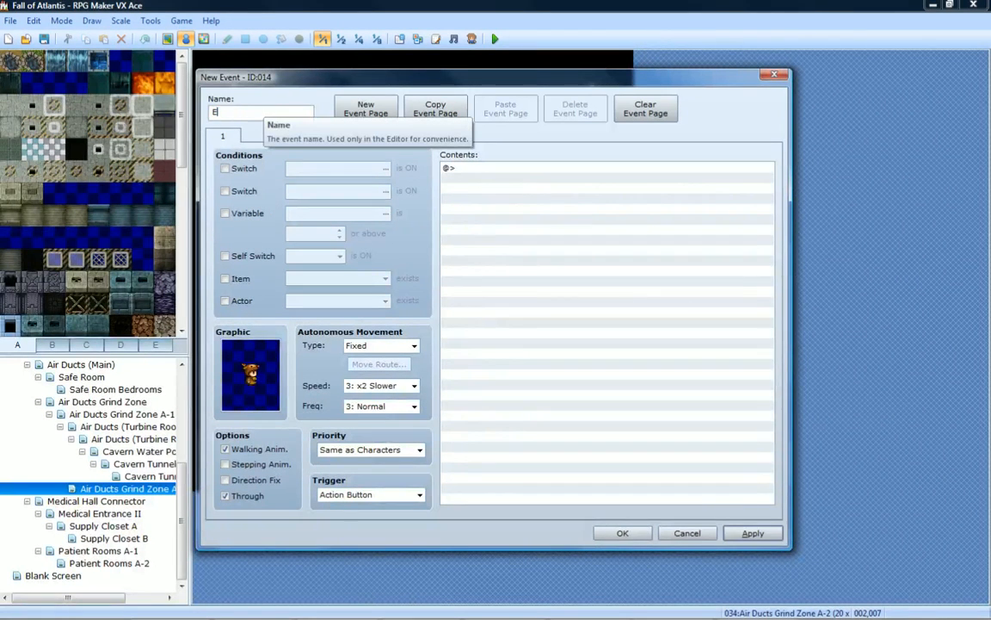
text(scapePlane)
key(BackSpace)
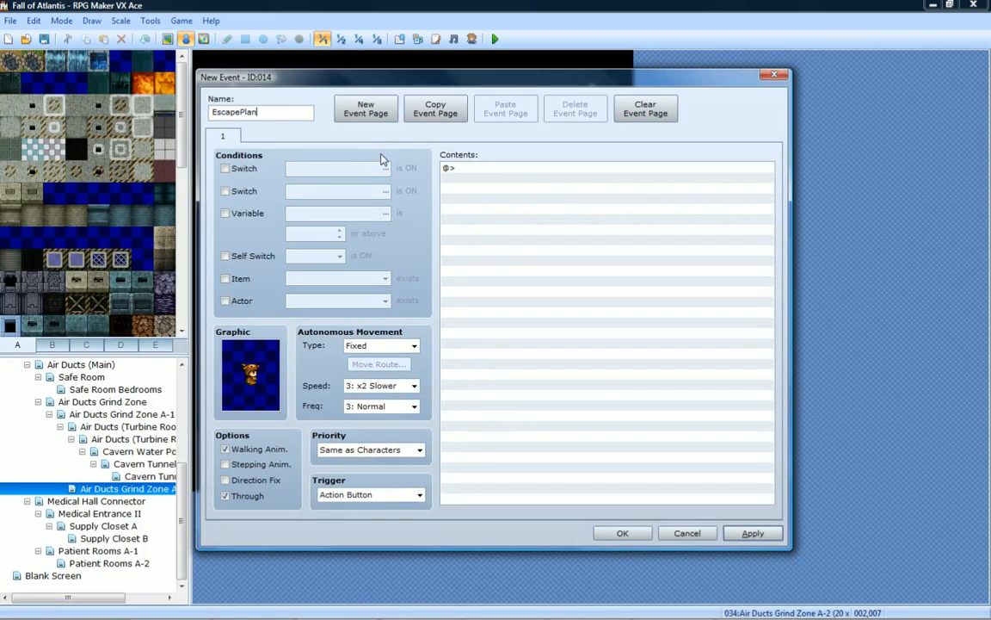
click(753, 533)
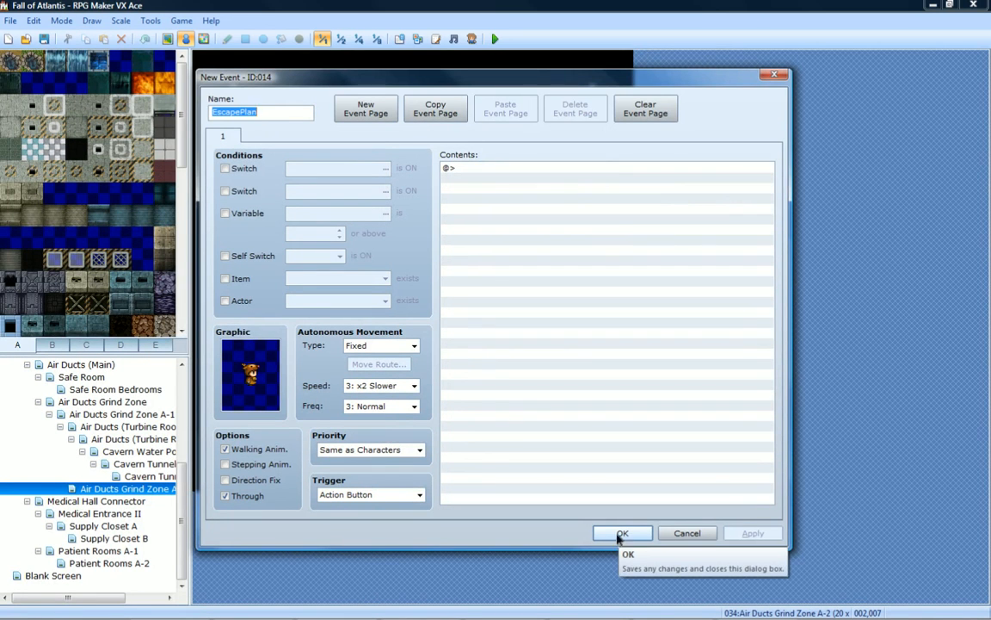
click(621, 534)
double_click(292, 417)
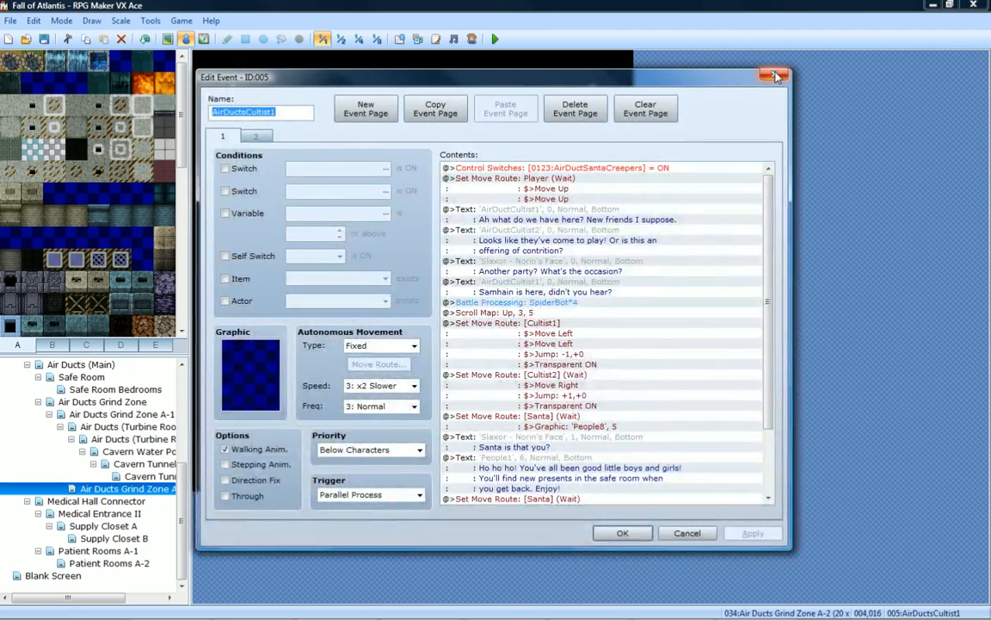
click(775, 77)
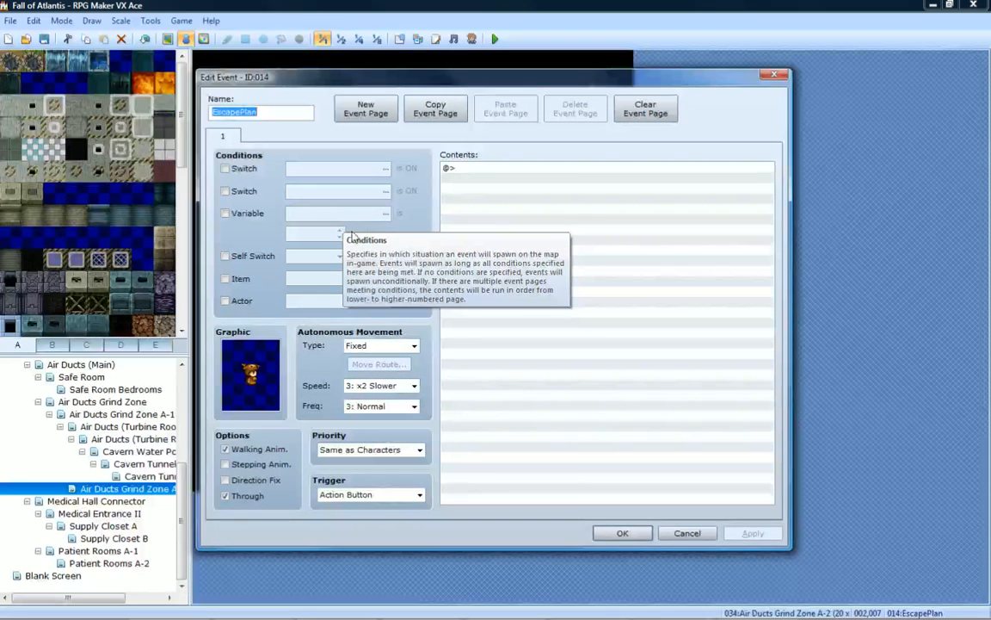
click(635, 532)
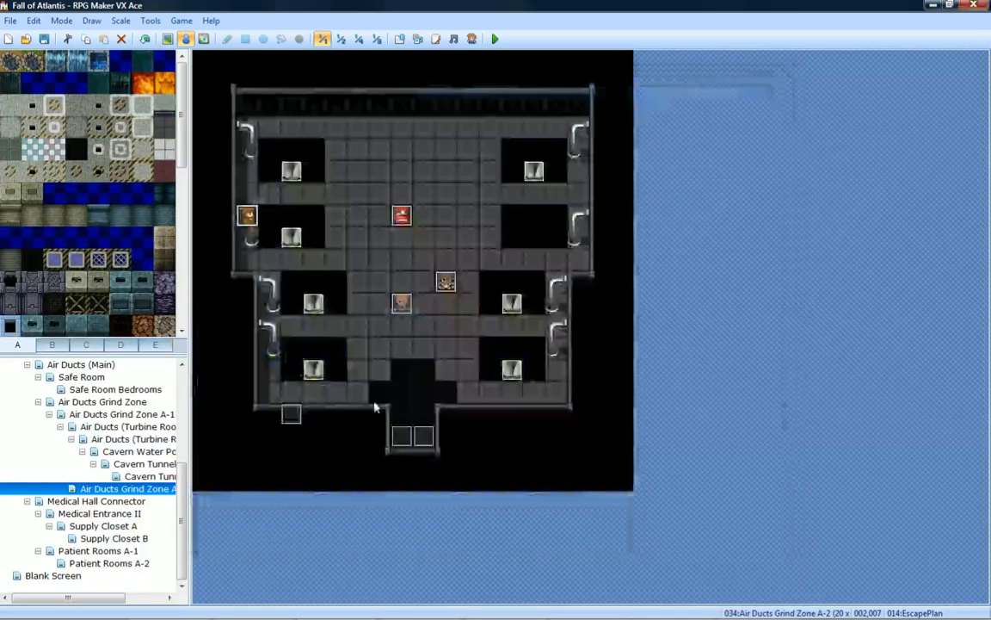
Insert a Set Move Route command targeting EscapePlan before Santa's final exit route in the AirDuctsCultist1 event.
click(297, 415)
double_click(294, 415)
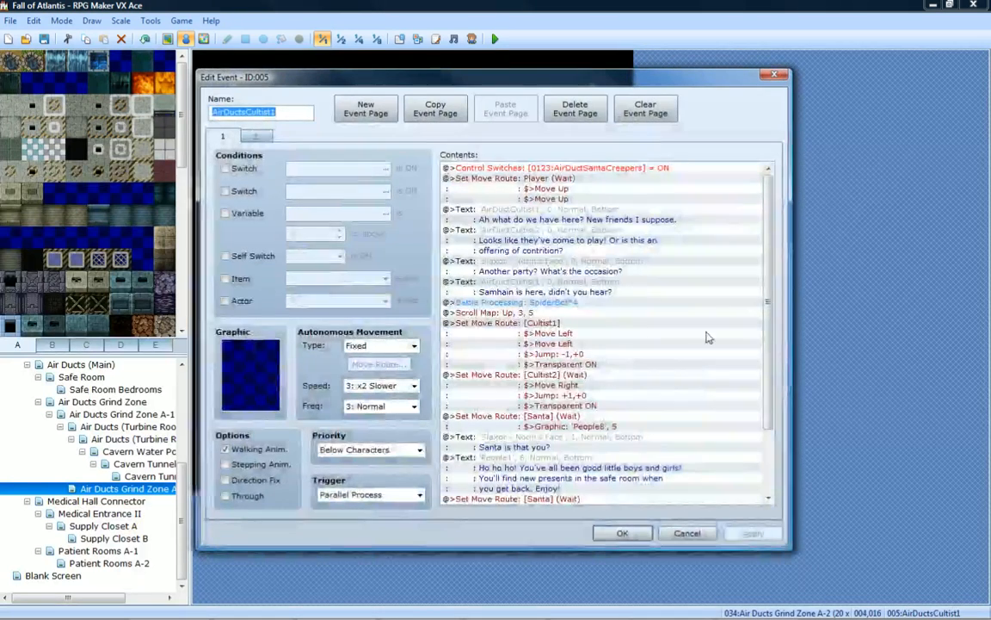
scroll(770, 448, down, 3)
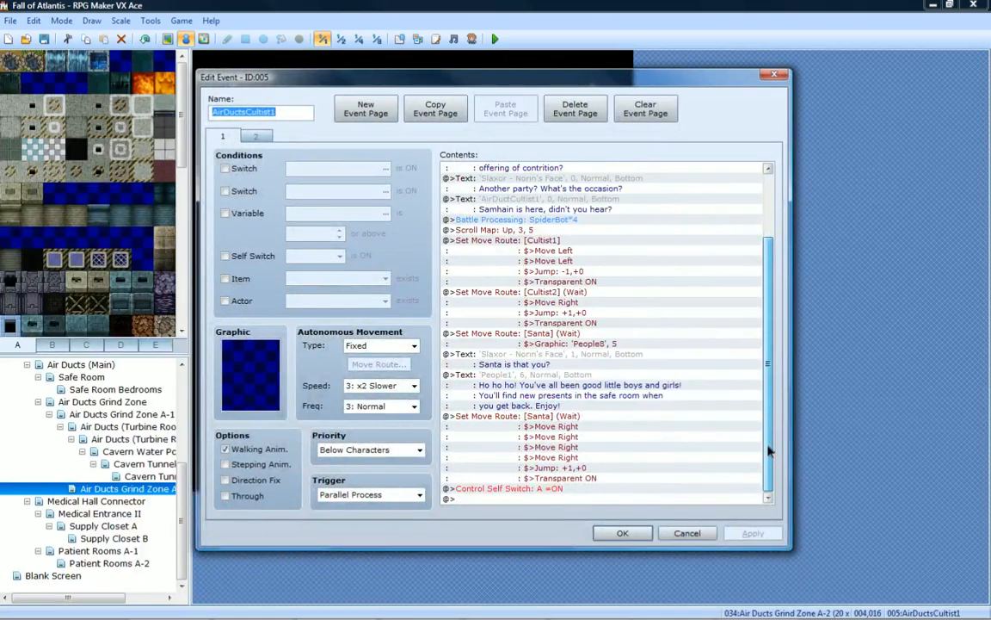
right_click(568, 417)
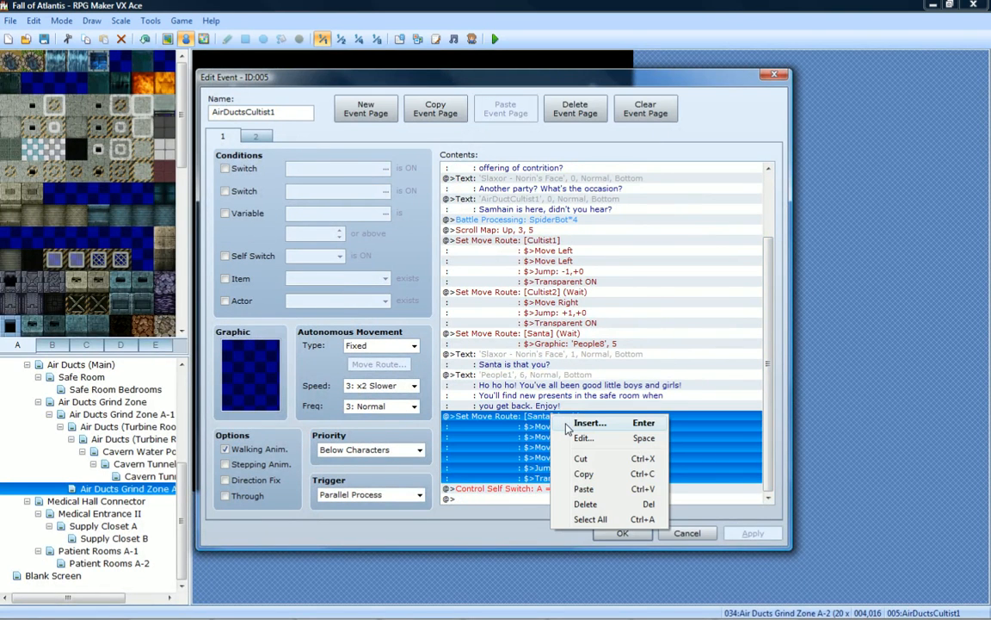
drag(666, 77, 70, 37)
right_click(142, 378)
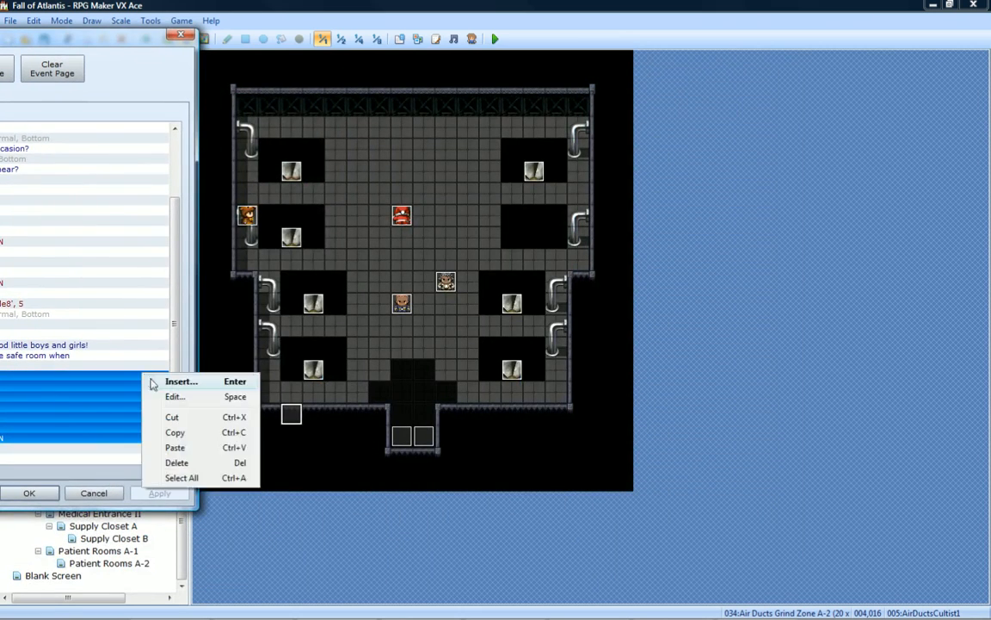
click(172, 383)
drag(187, 96, 883, 84)
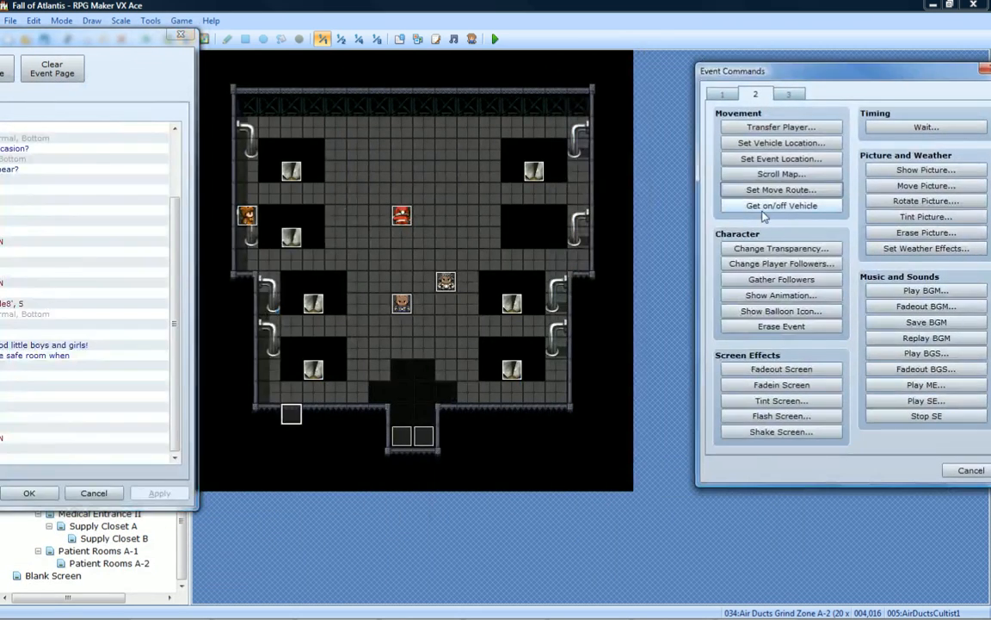
click(779, 190)
drag(525, 124, 589, 110)
click(614, 136)
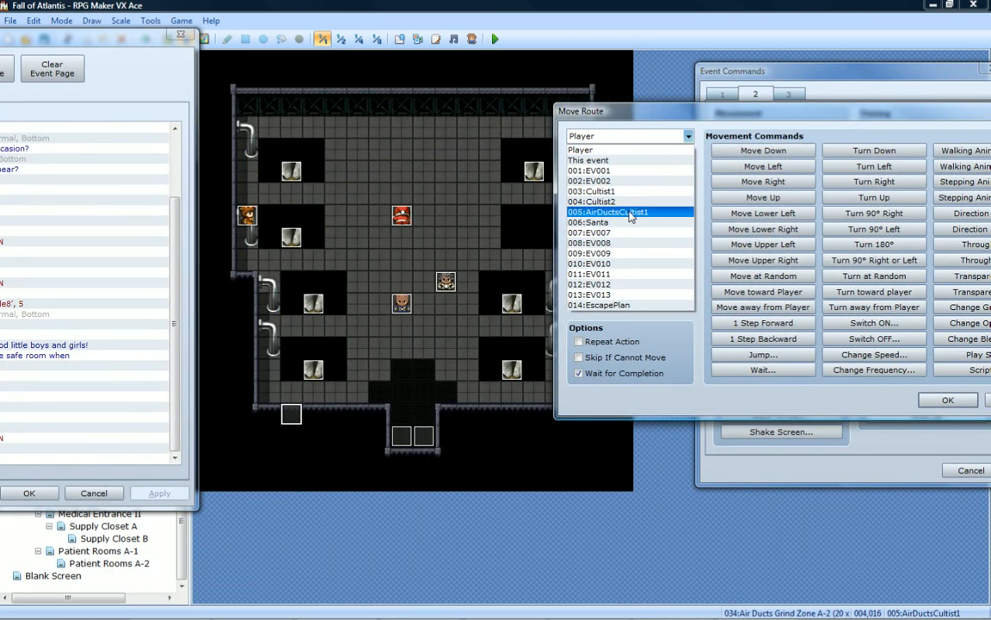
click(602, 304)
Begin EscapePlan's move route with a speed change to 6 and a frequency change to 5: Highest.
click(869, 358)
click(841, 368)
click(844, 429)
click(914, 354)
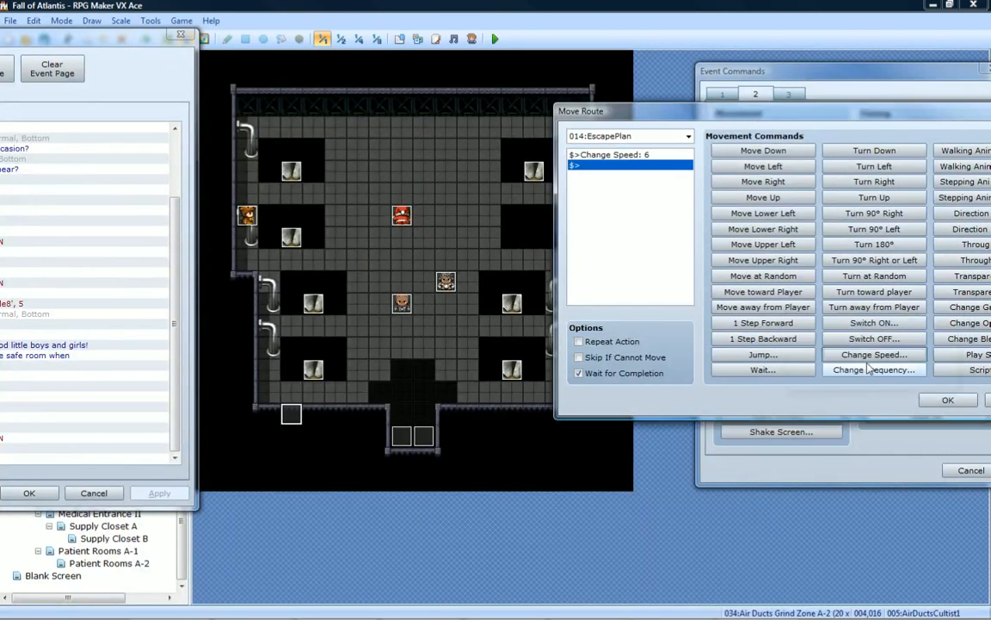
click(871, 369)
click(870, 379)
click(839, 428)
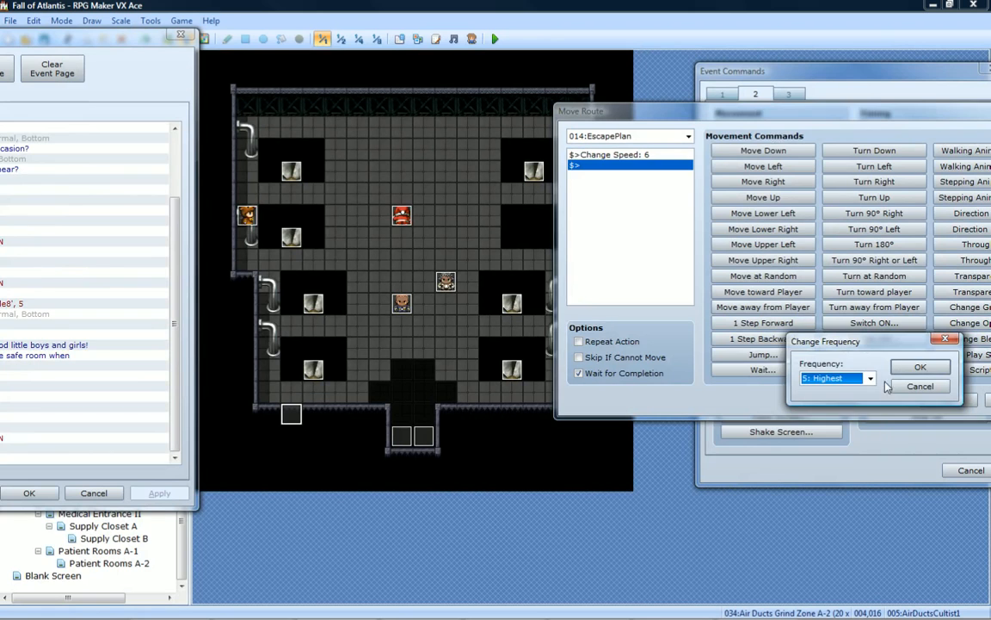
key(Return)
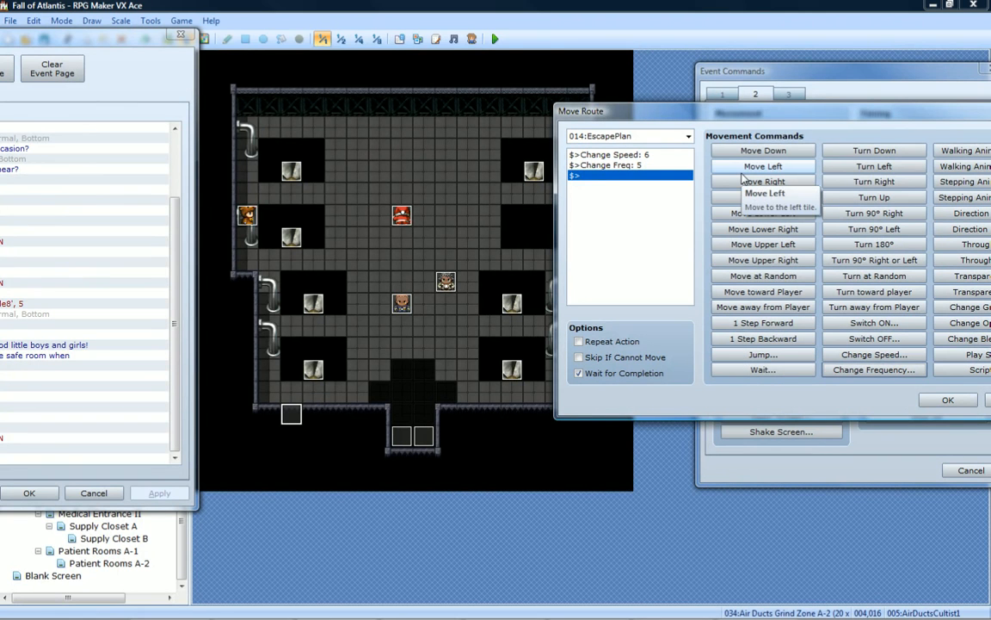
Add seven Move Right commands to EscapePlan's route, leaving no Move Left in it.
drag(756, 122, 704, 71)
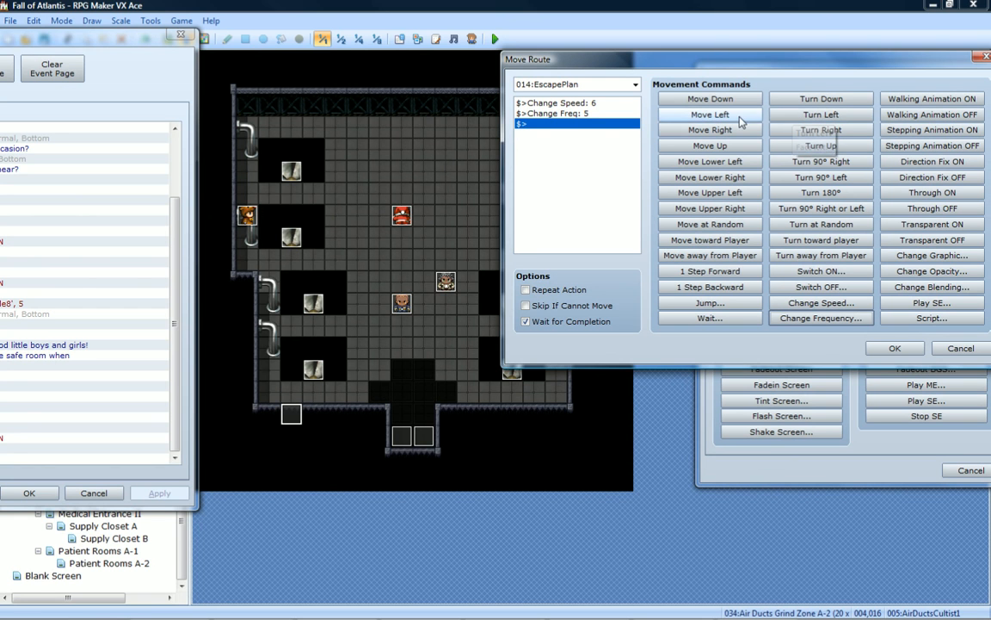
click(672, 113)
click(588, 126)
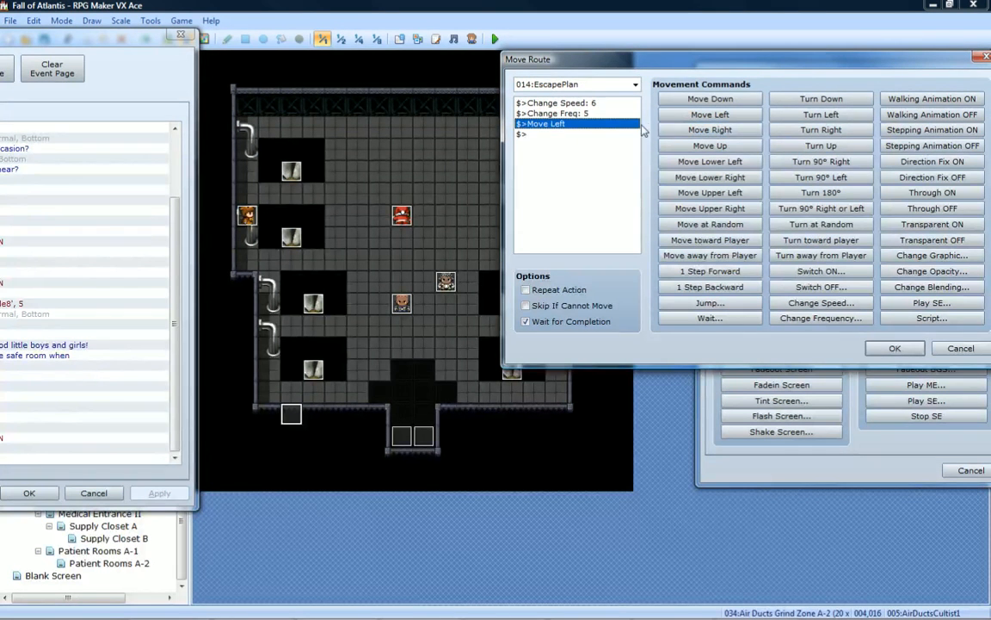
key(Delete)
click(697, 129)
click(698, 129)
click(698, 130)
click(698, 130)
click(698, 130)
click(697, 129)
click(698, 130)
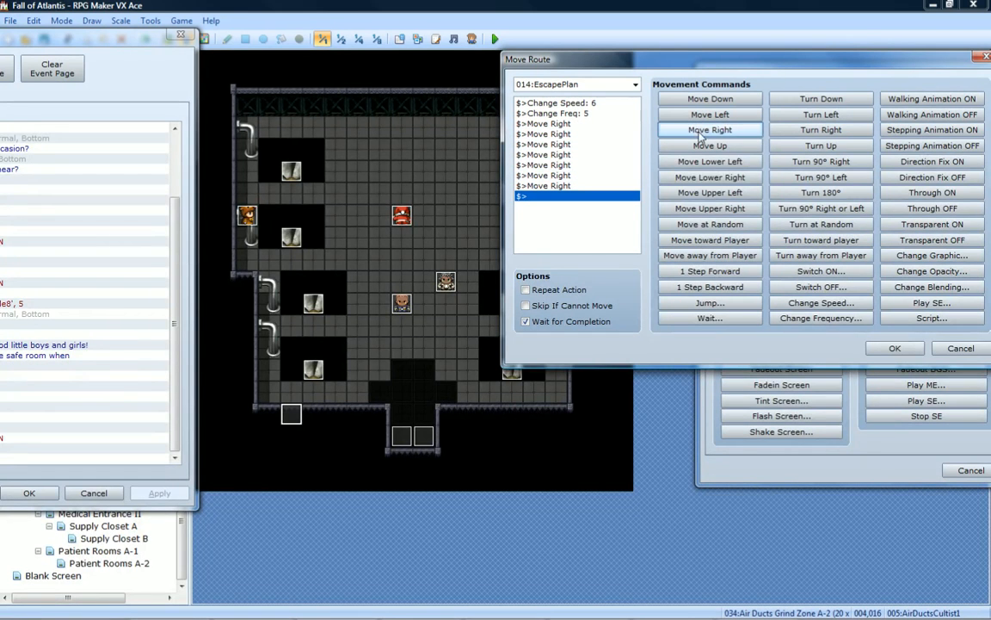
End EscapePlan's route with a jump of X 0, Y +24 and save the route.
click(720, 305)
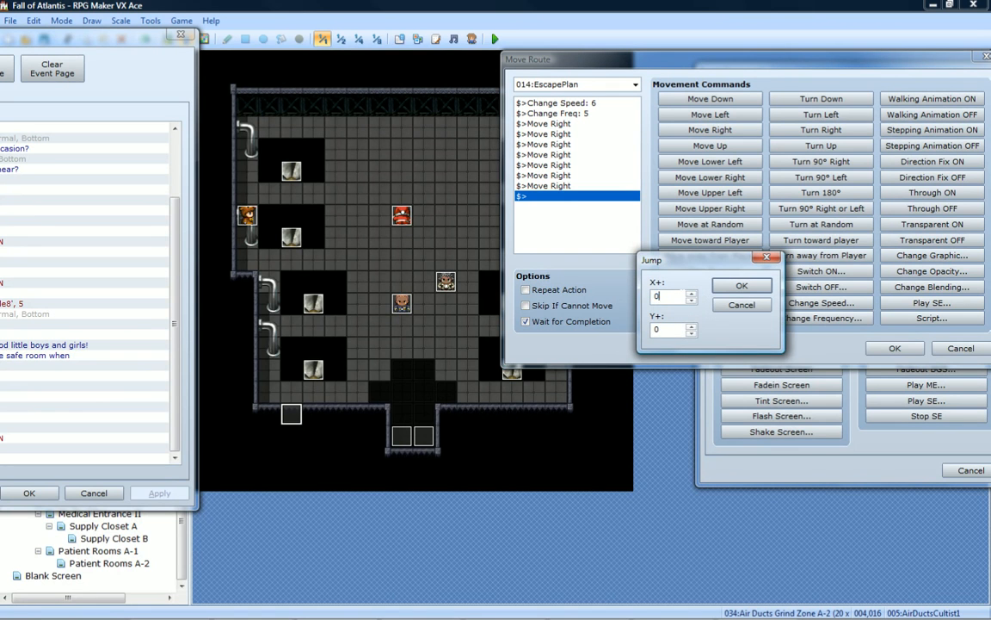
key(Tab)
click(740, 285)
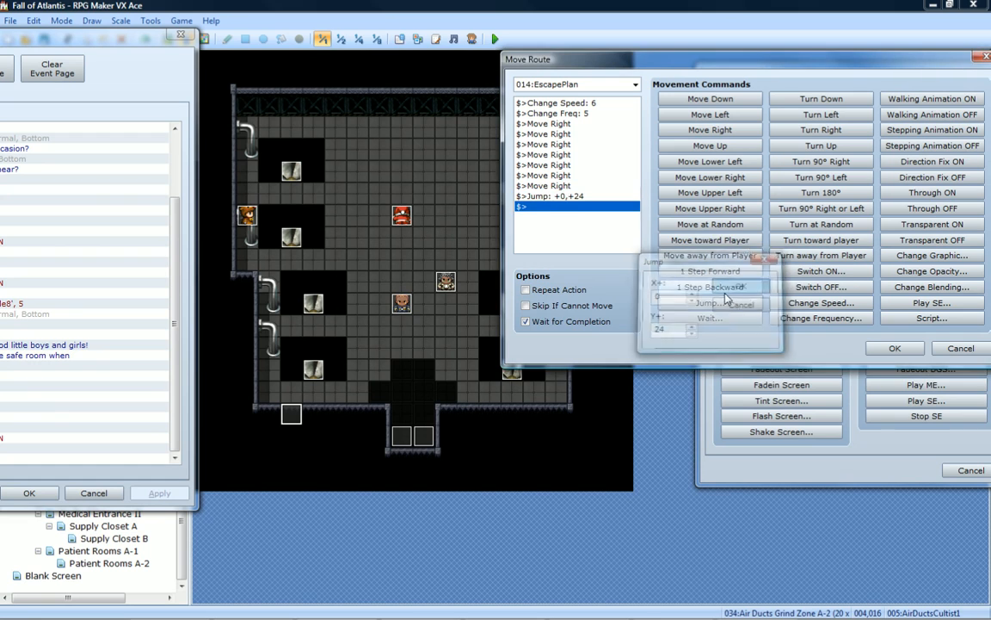
click(895, 349)
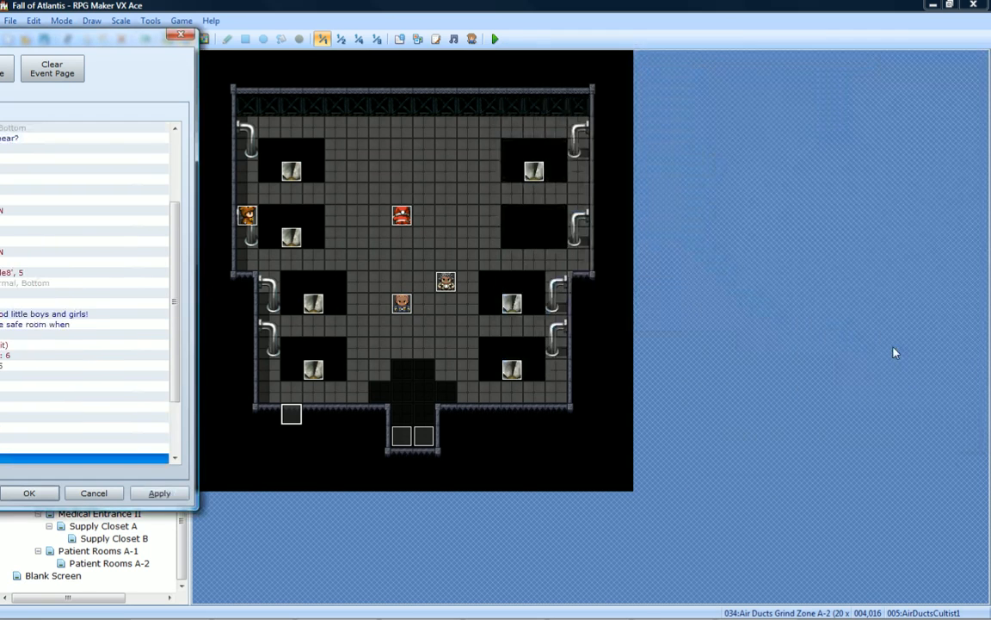
Insert a command turning switch 0123:AirDuctSantaCreepers OFF before Santa's final move route and save the AirDuctsCultist1 event.
drag(113, 38, 873, 44)
scroll(861, 398, down, 3)
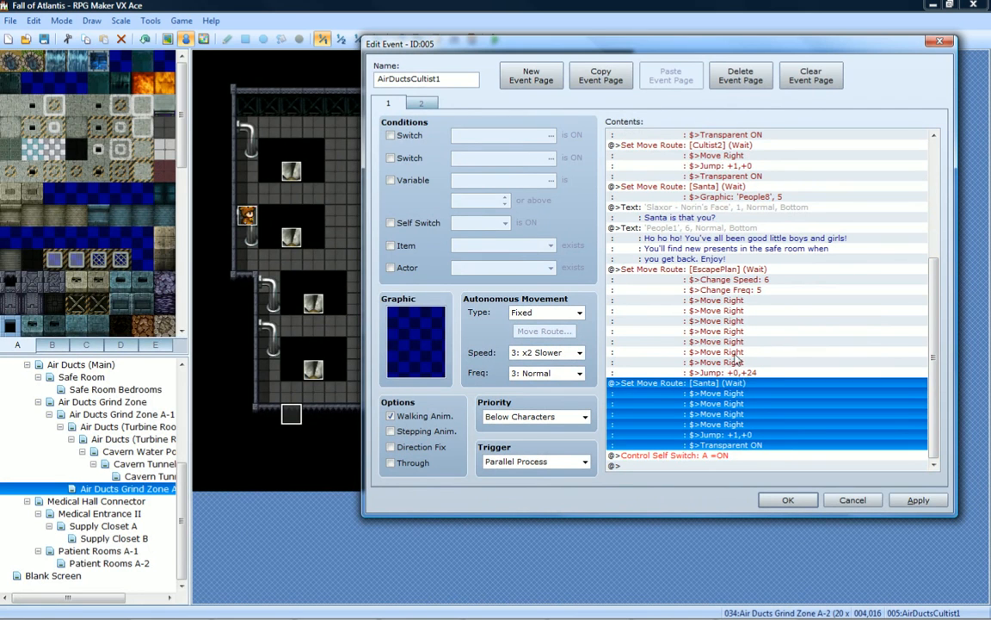
right_click(763, 383)
click(779, 393)
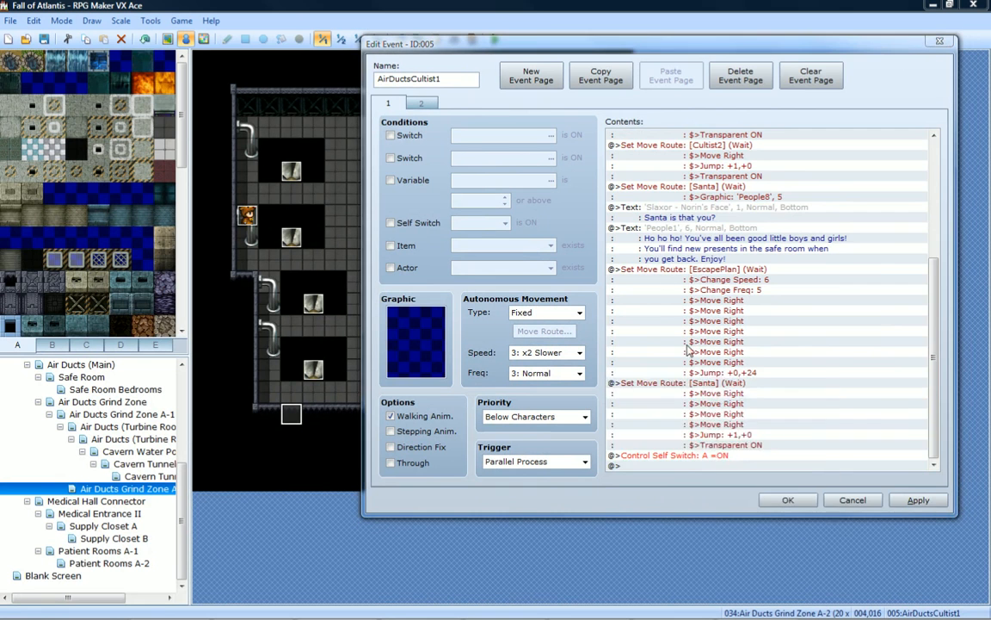
click(641, 119)
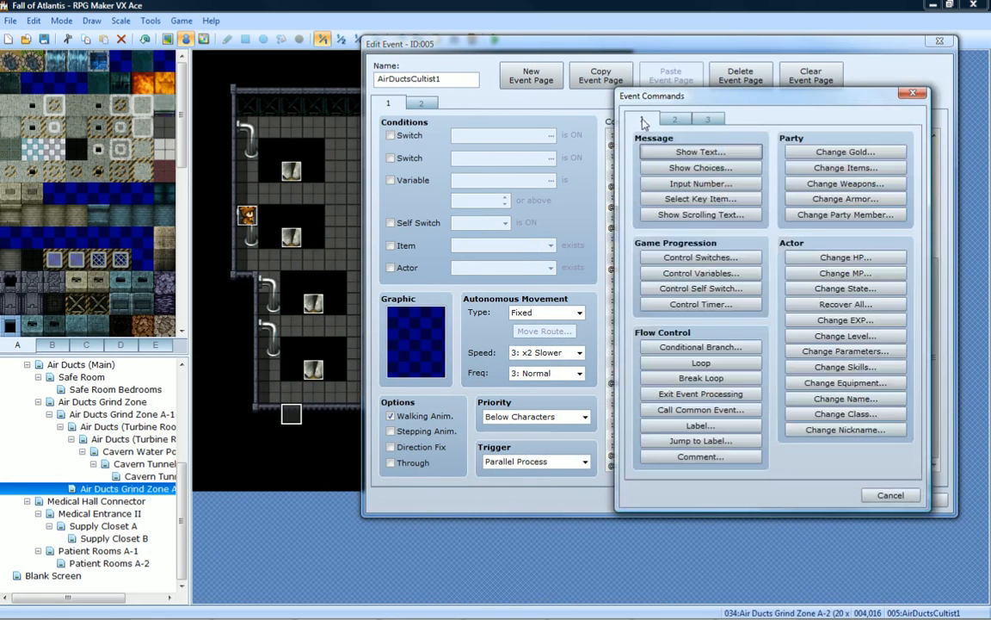
click(688, 259)
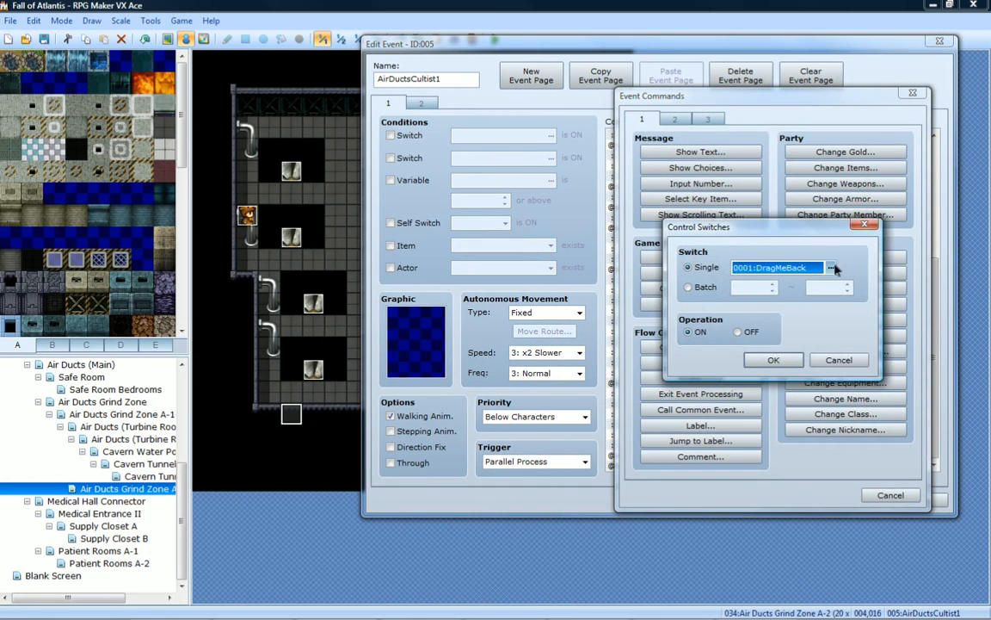
click(831, 268)
double_click(811, 207)
click(745, 332)
click(773, 359)
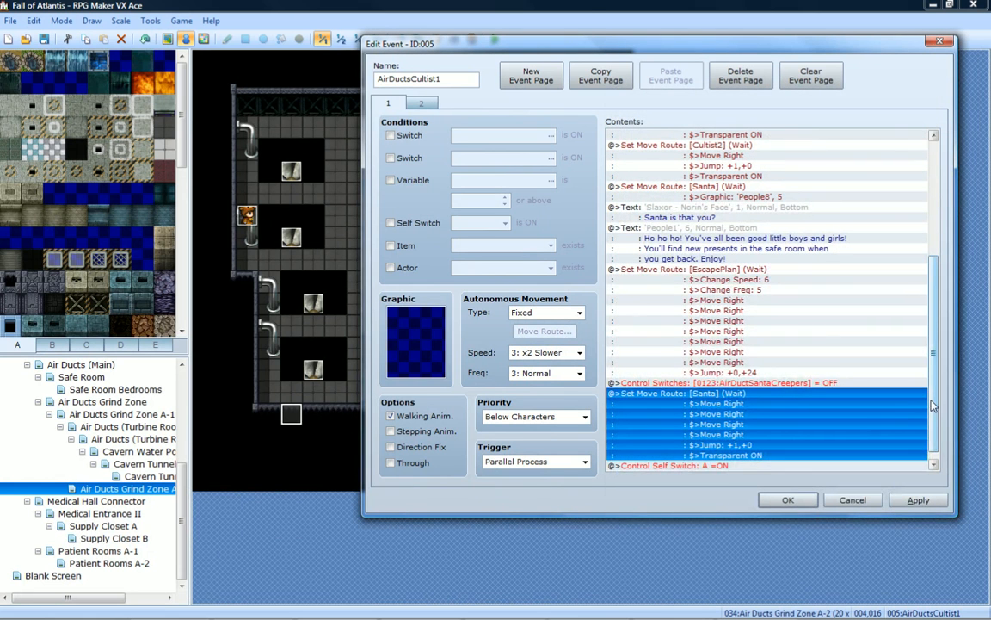
scroll(929, 404, down, 1)
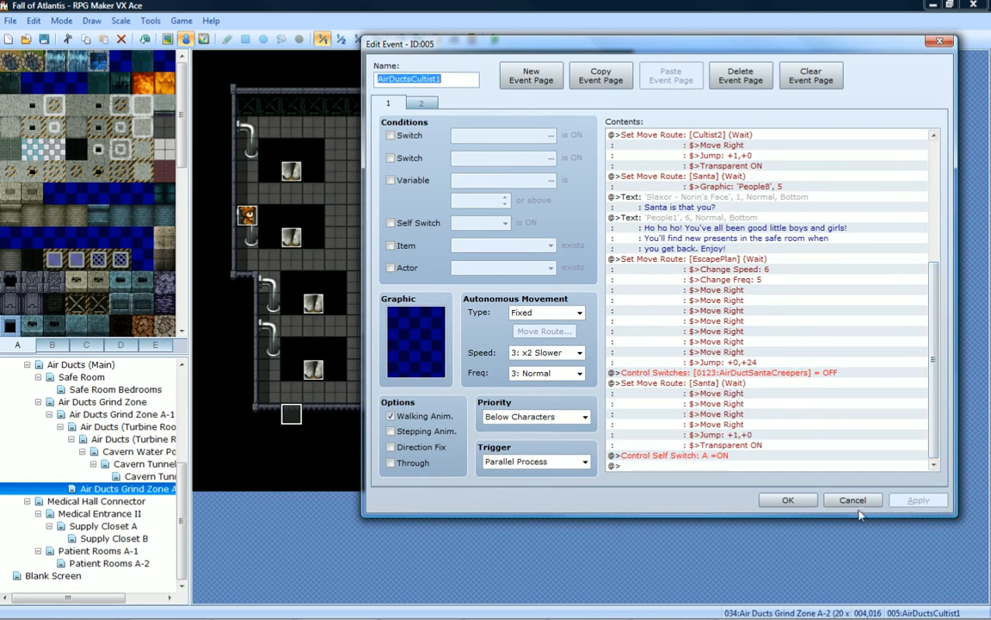
click(788, 500)
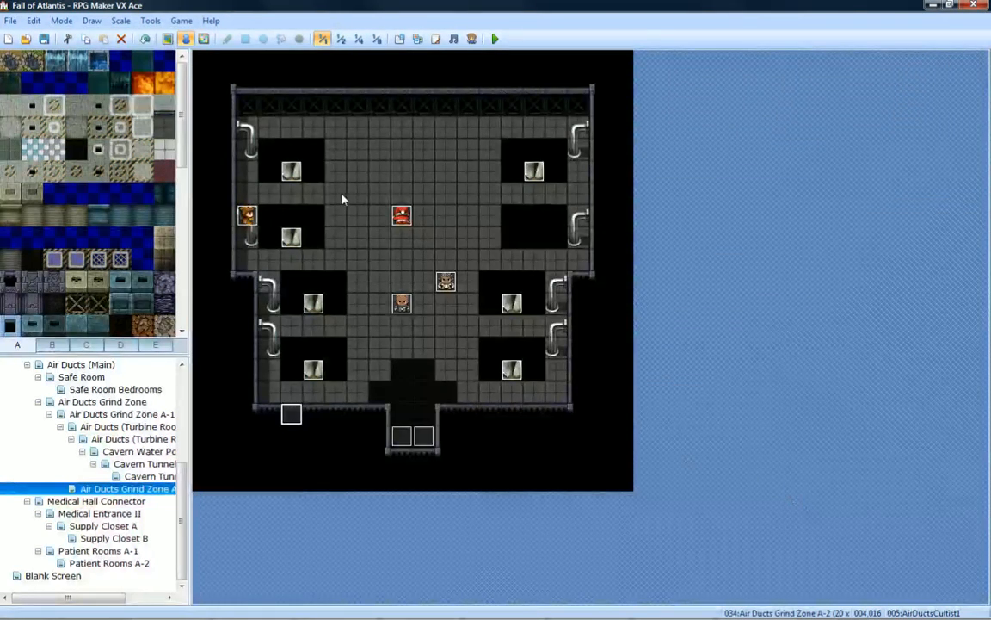
Check the EscapePlan event's settings, close it unchanged and start a playtest of the cutscene.
double_click(246, 216)
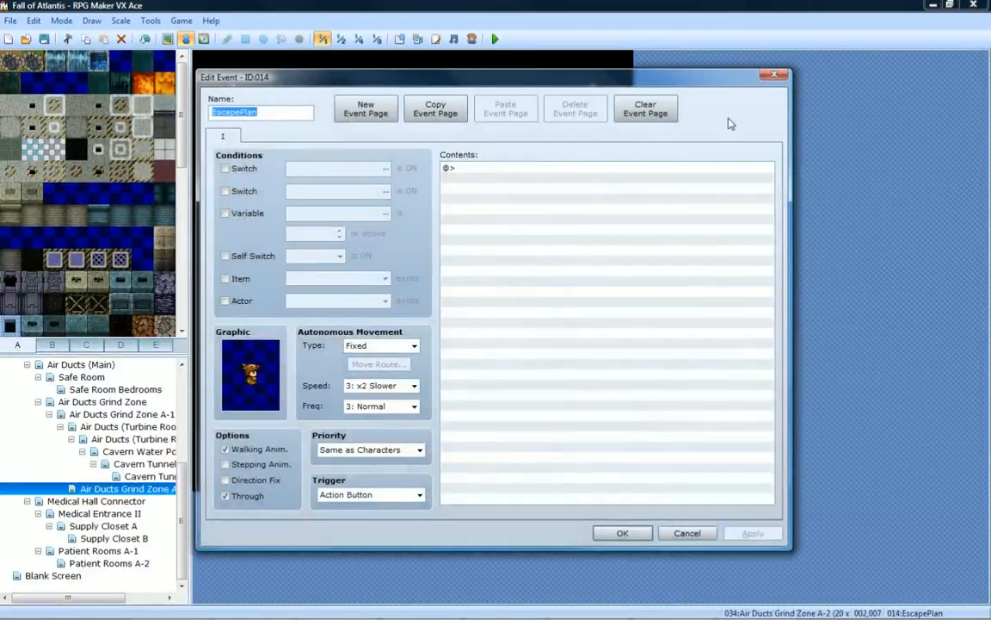
click(777, 77)
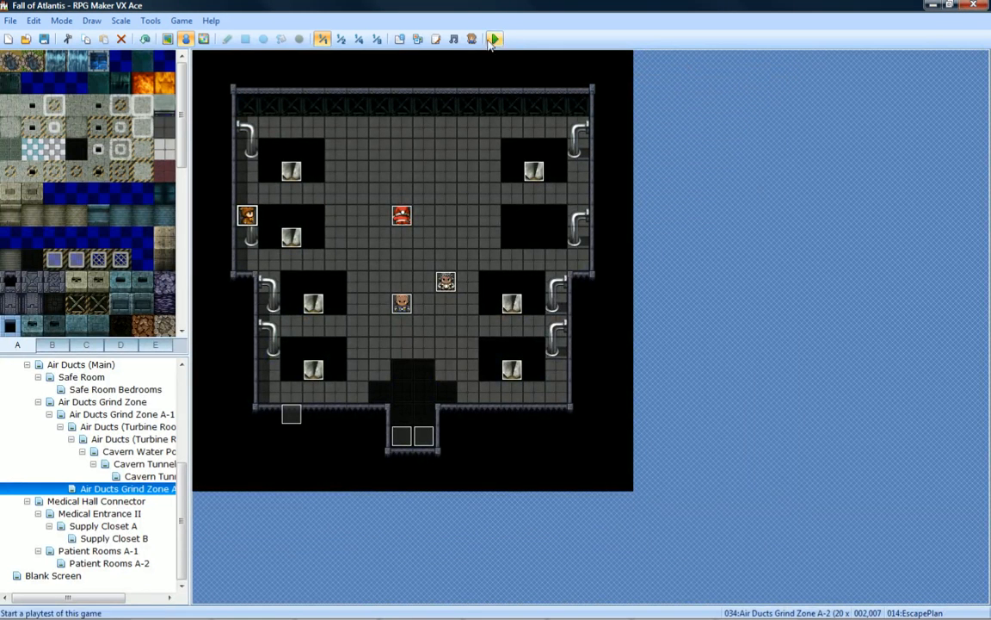
click(495, 39)
key(Return)
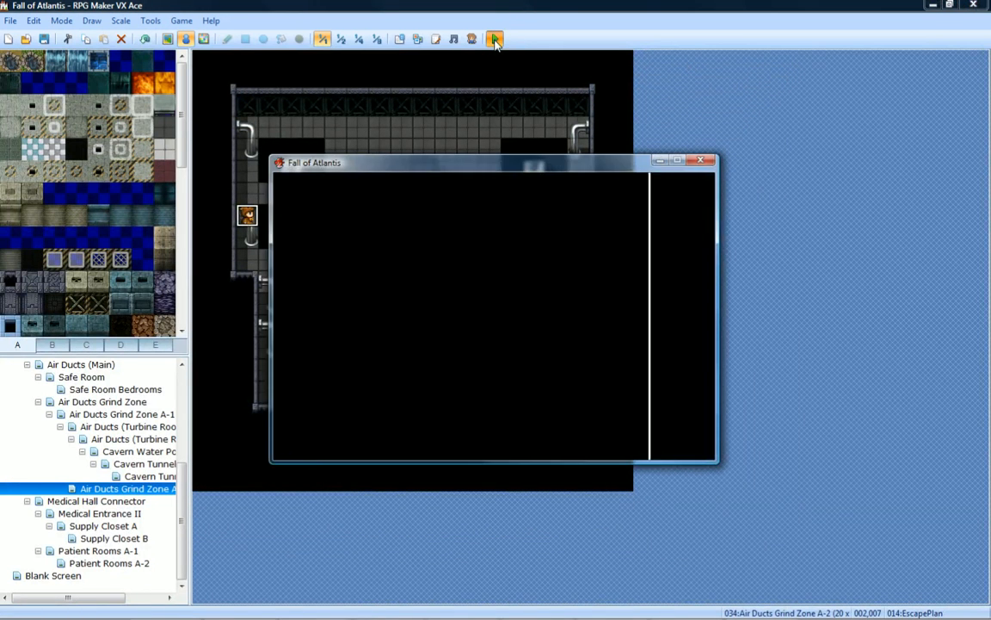
key(Return)
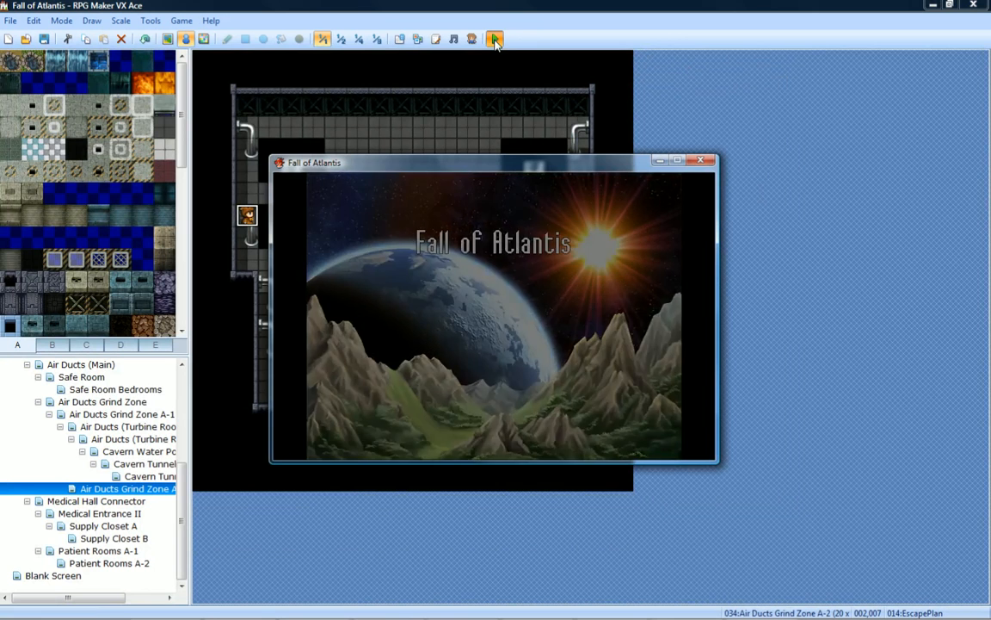
key(Up)
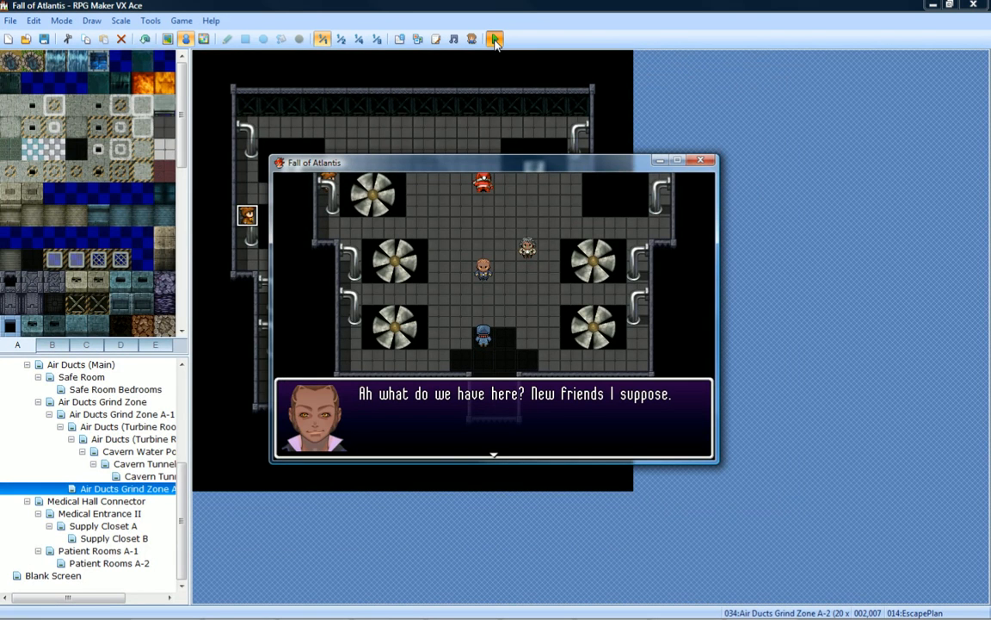
Advance through the opening dialogue with the cultists up to the battle.
key(Return)
key(Return)
key(Return)
key(Return)
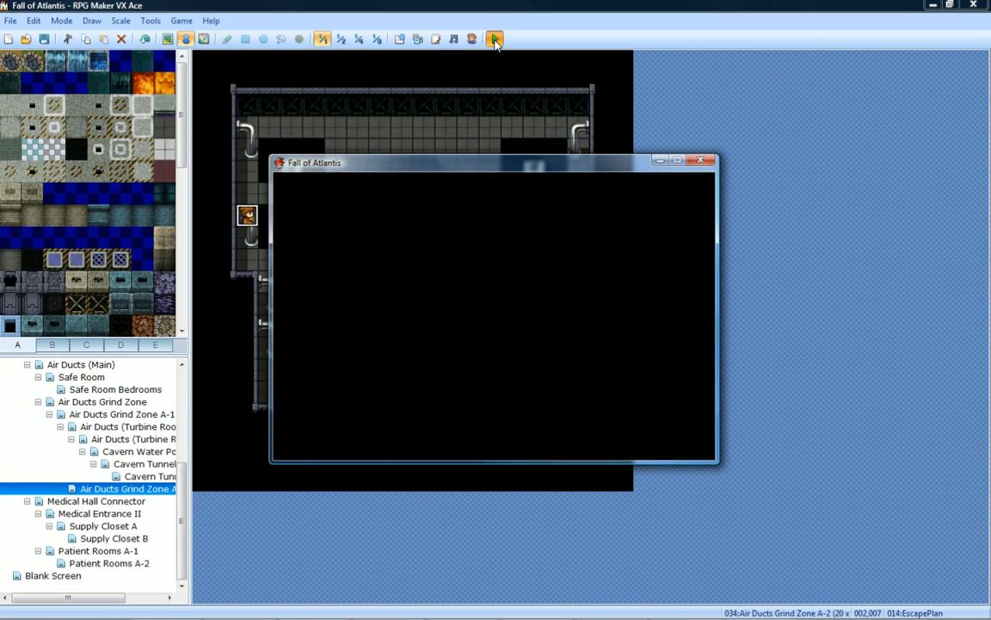
Fight the Spiderbot with repeated attacks until the battle is won.
key(Return)
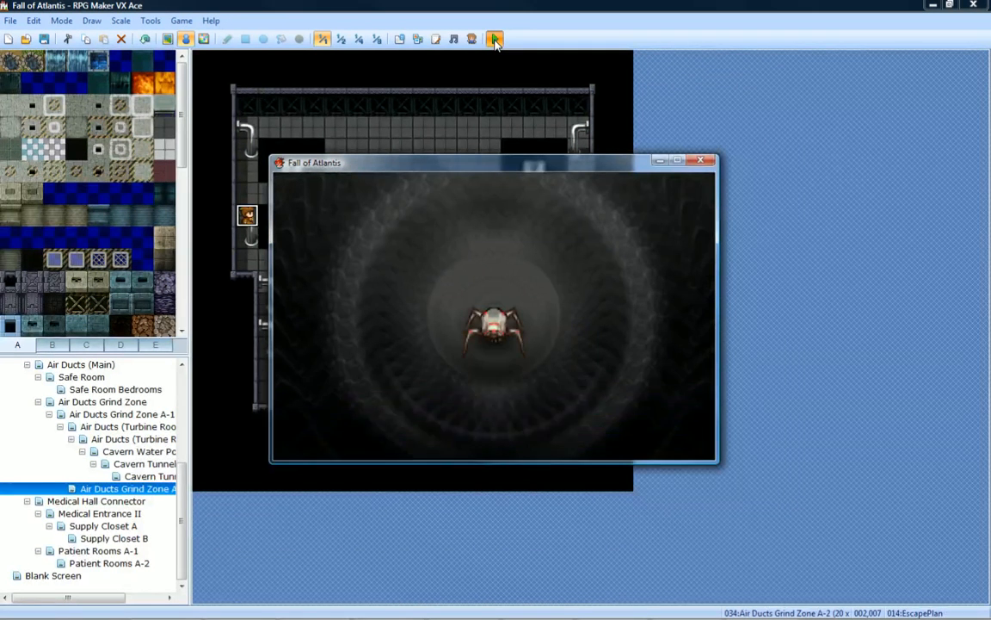
key(Return)
key(Return)
key(Return)
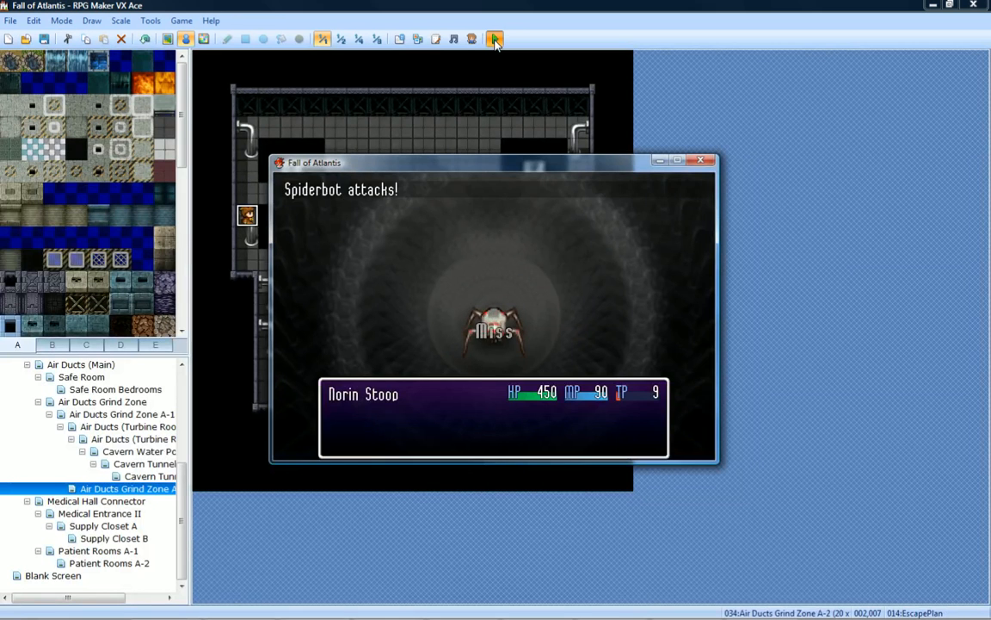
key(Return)
key(Return)
key(Return)
key(Return)
key(Return)
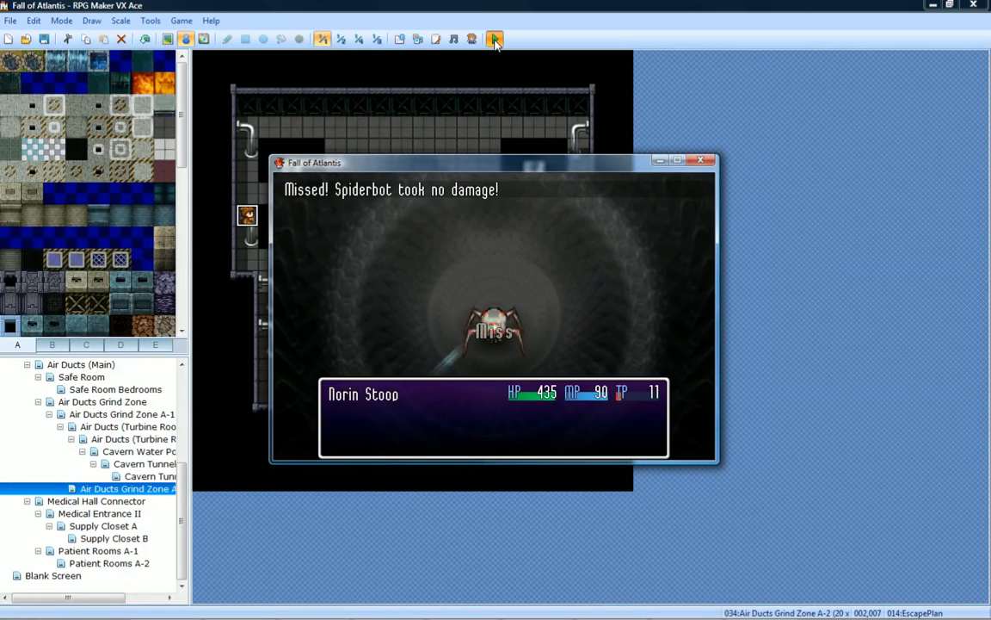
key(Return)
key(Return)
key(Return)
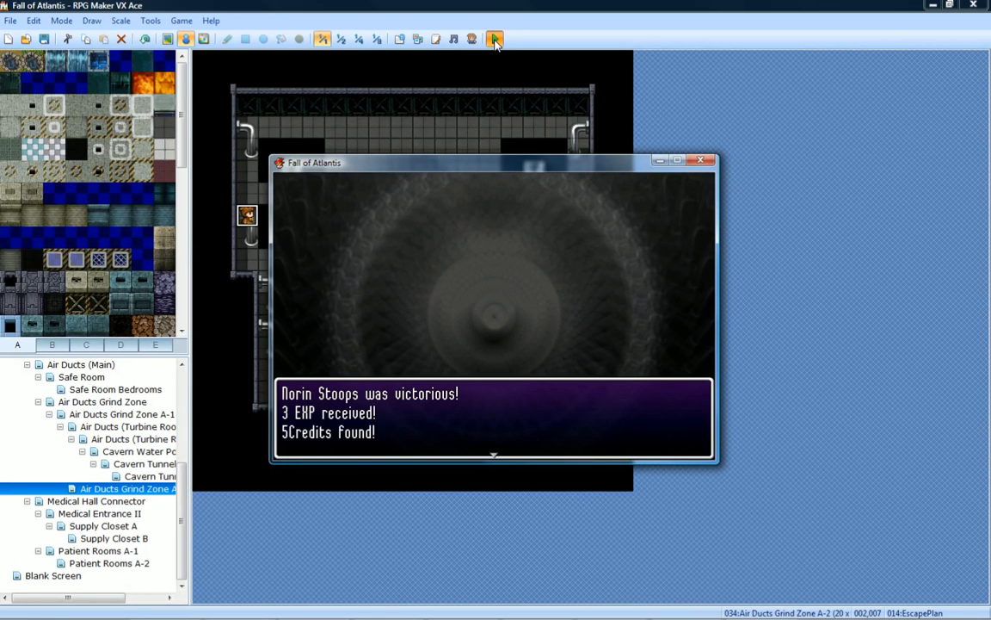
Dismiss the battle rewards and play through Santa's dialogue to watch the reindeer escape.
key(Return)
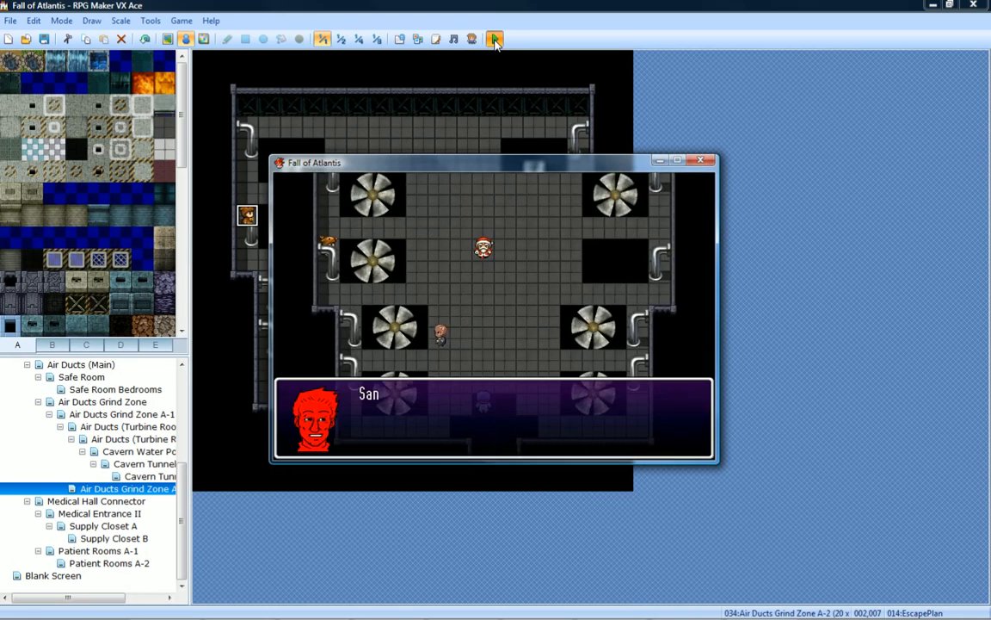
key(Return)
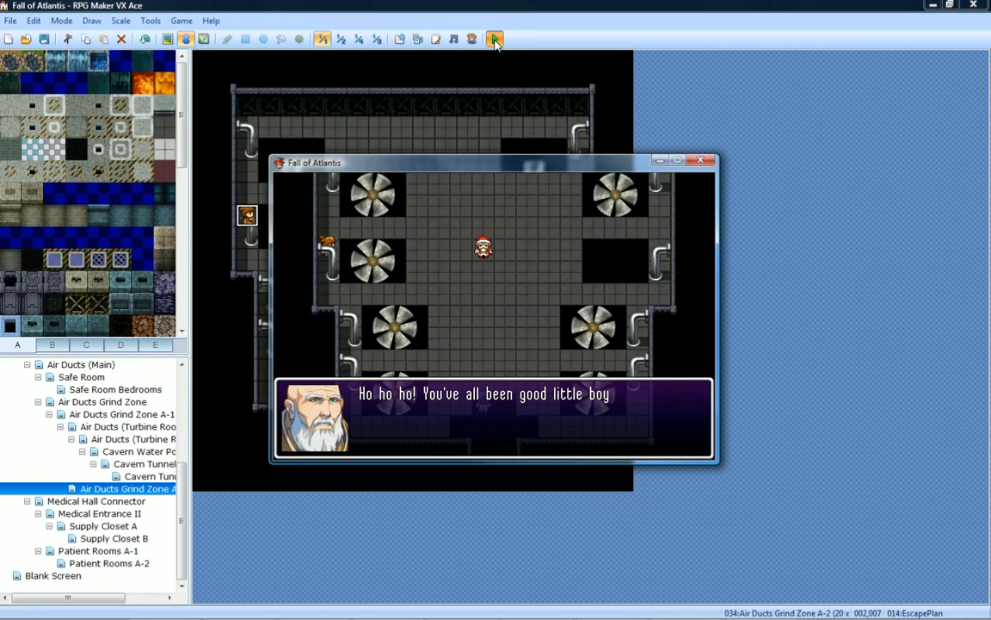
key(Return)
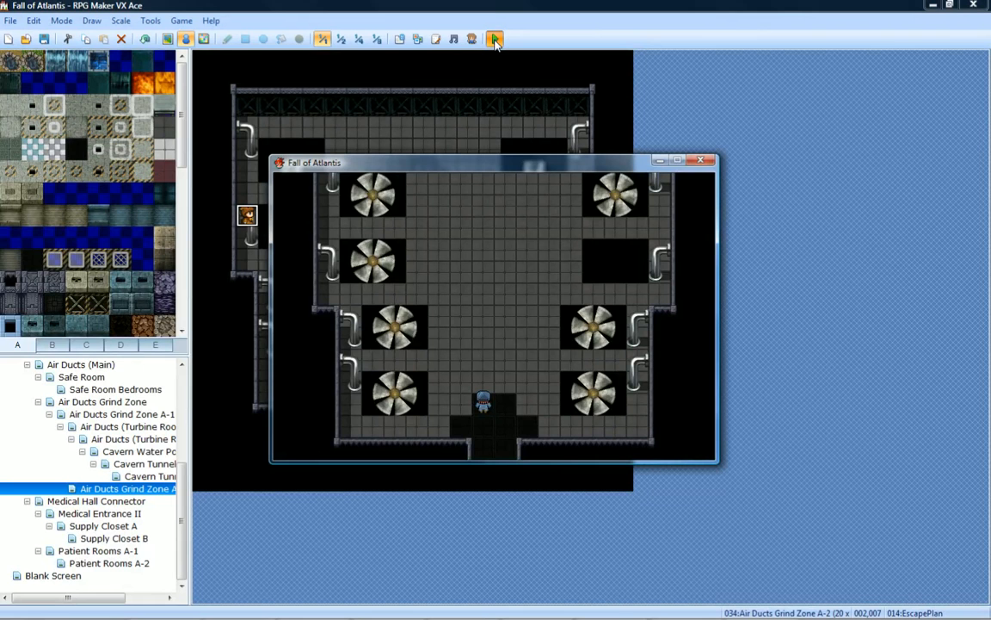
End the playtest and delete Santa's final move route from the AirDuctsCultist1 event.
click(701, 161)
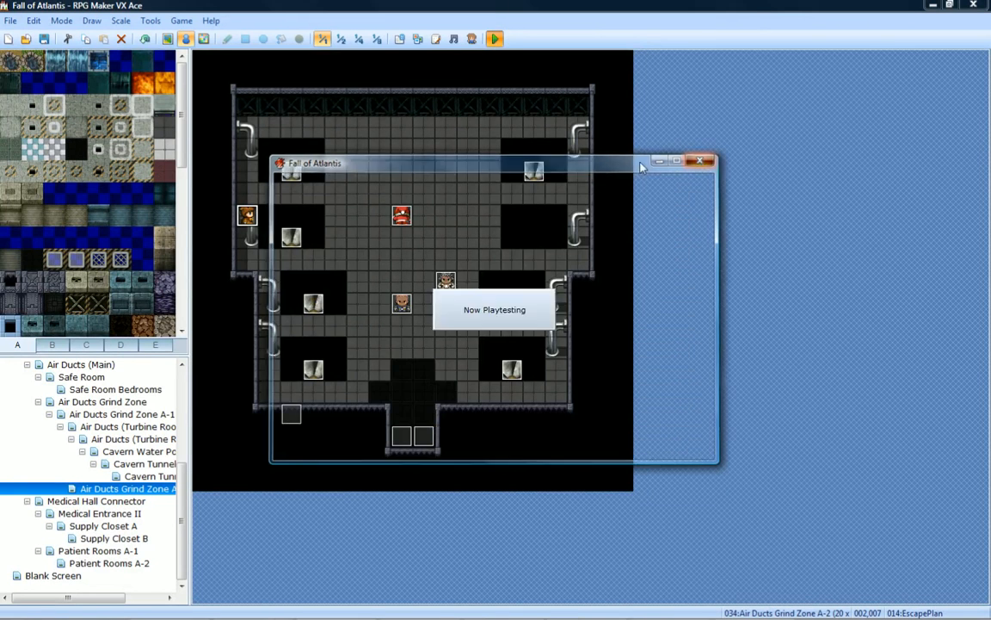
double_click(291, 414)
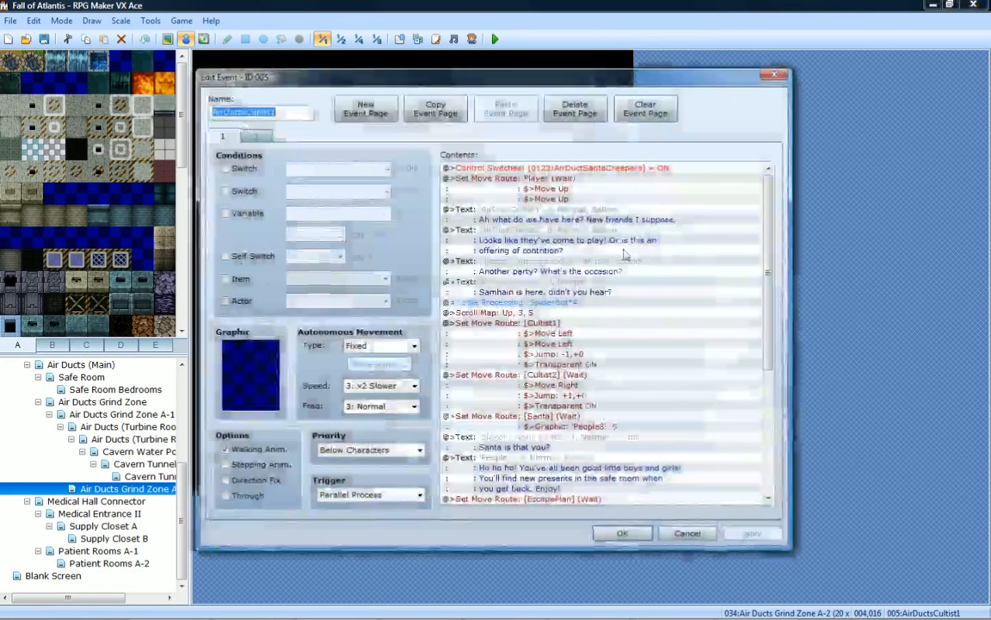
scroll(773, 303, down, 5)
scroll(773, 303, down, 3)
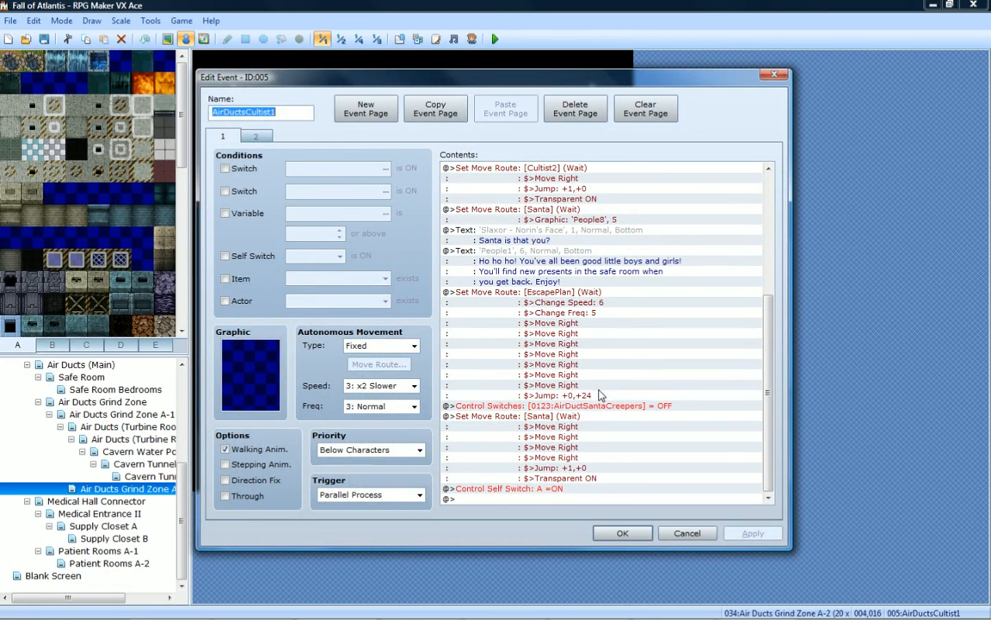
click(578, 421)
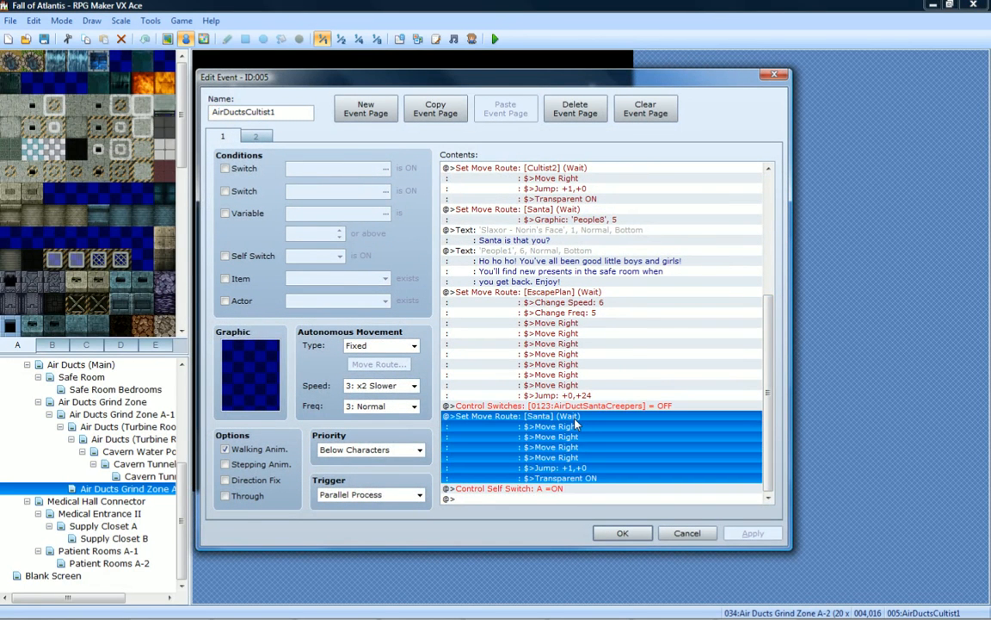
key(Delete)
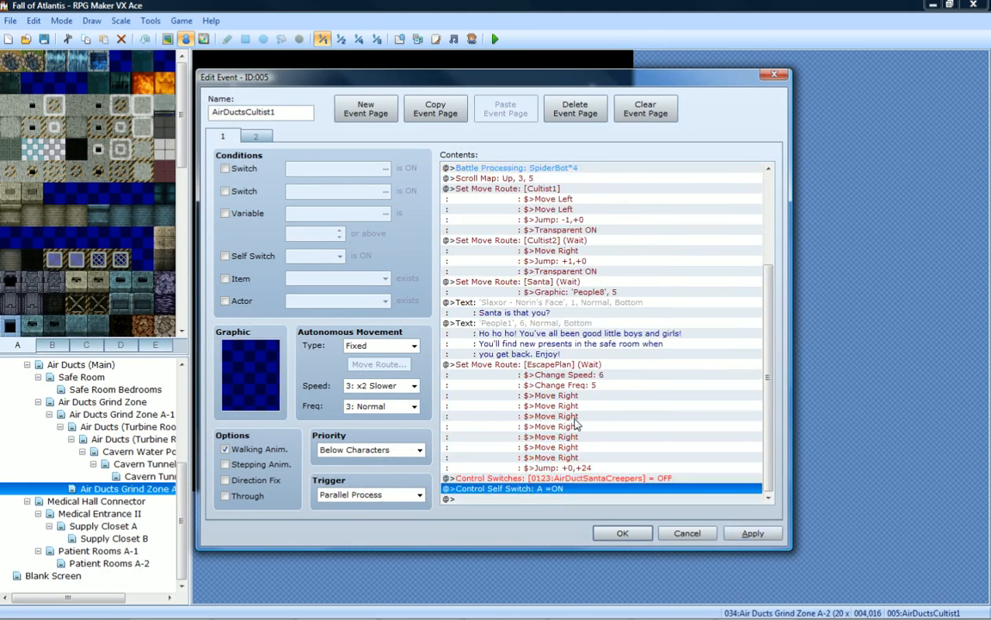
Insert a move route before the player's movement that sets EscapePlan to Transparent ON, and apply the change.
scroll(602, 284, up, 5)
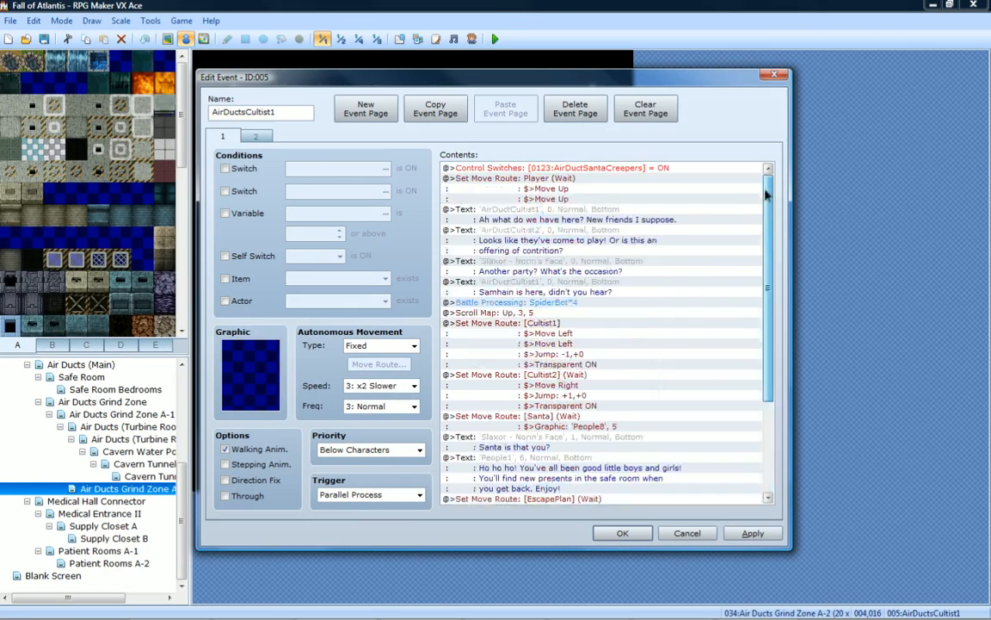
click(572, 179)
right_click(564, 175)
click(583, 184)
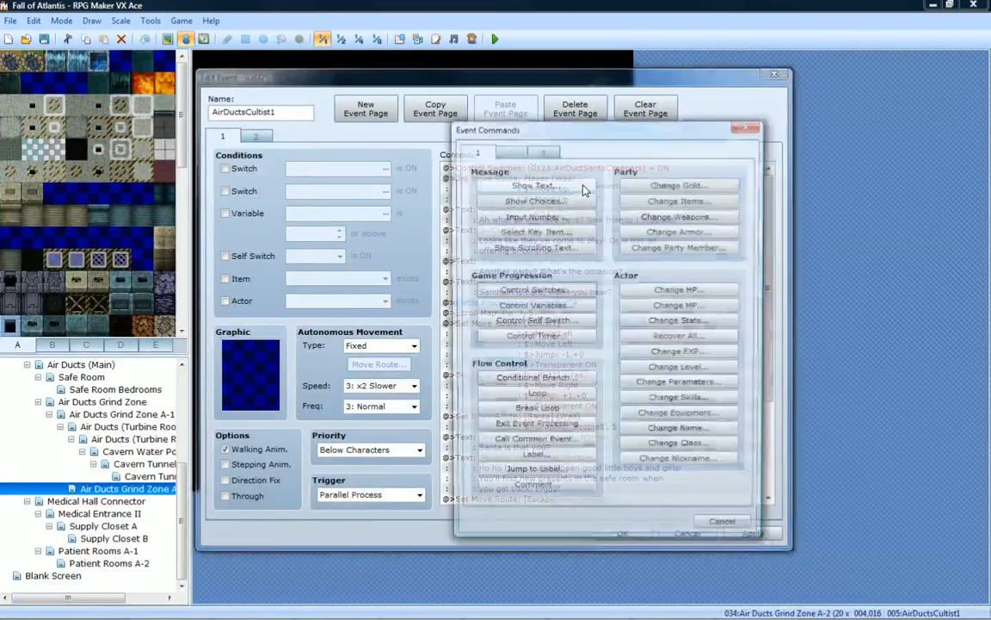
click(508, 151)
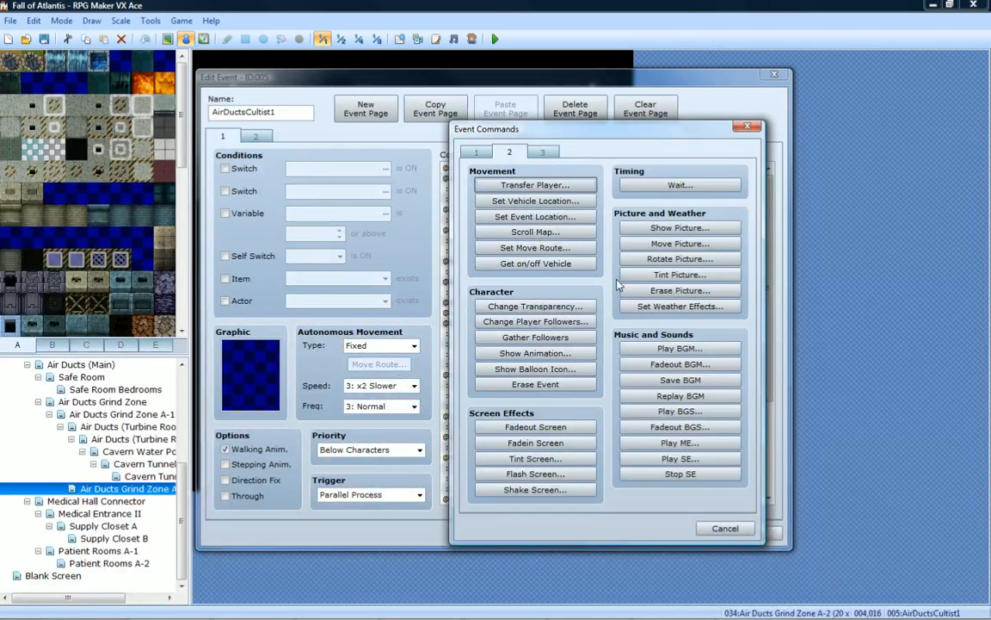
click(476, 153)
click(508, 151)
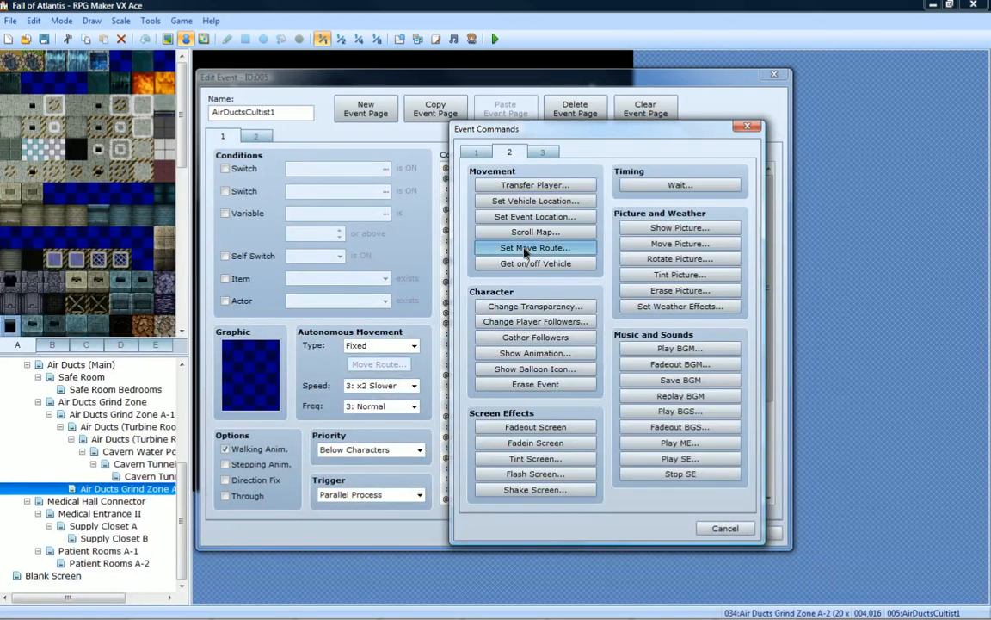
click(536, 247)
click(453, 208)
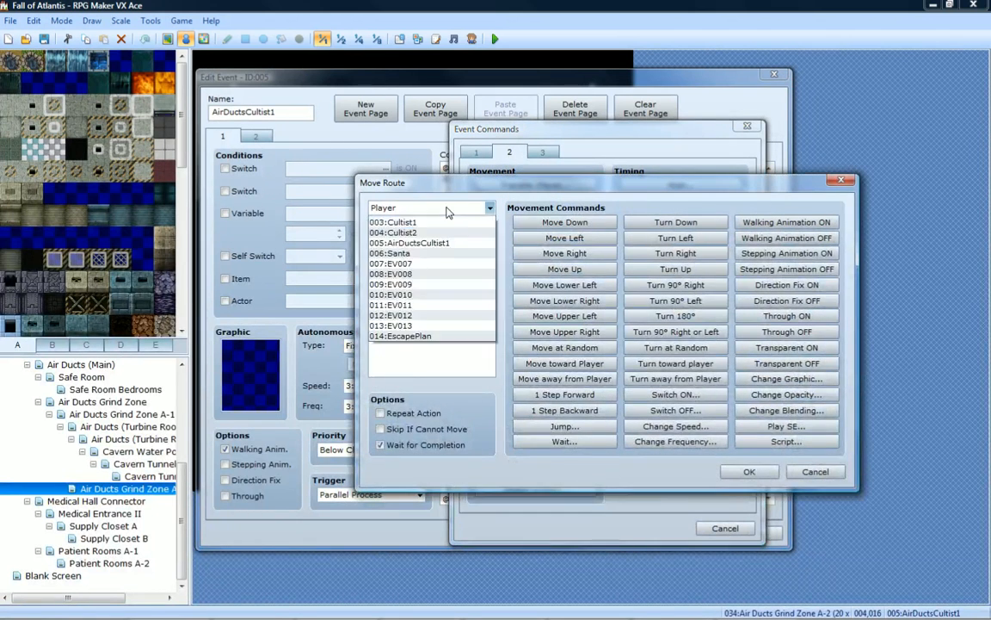
click(435, 376)
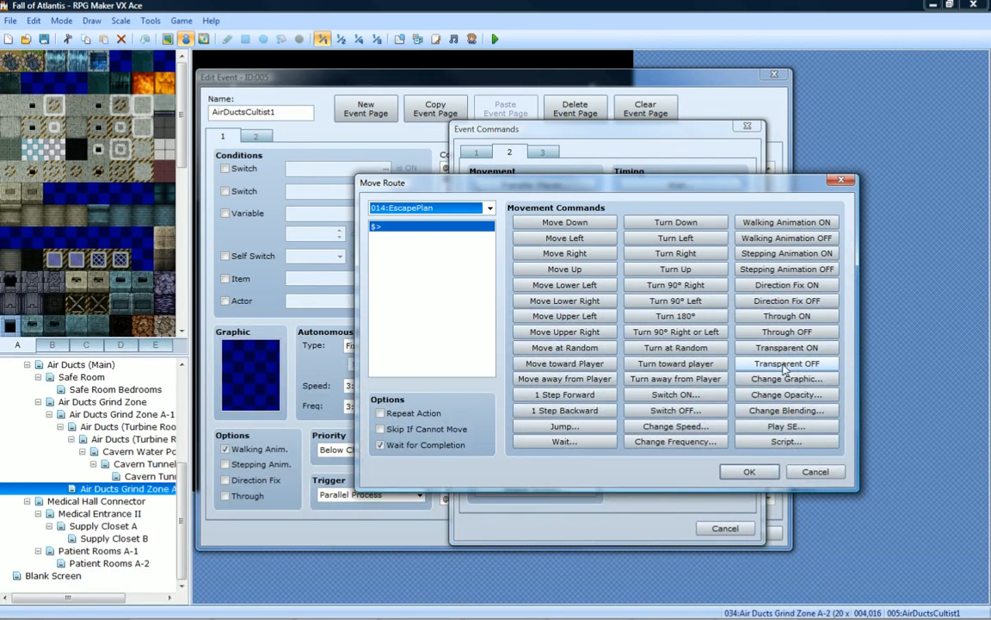
click(781, 348)
click(749, 471)
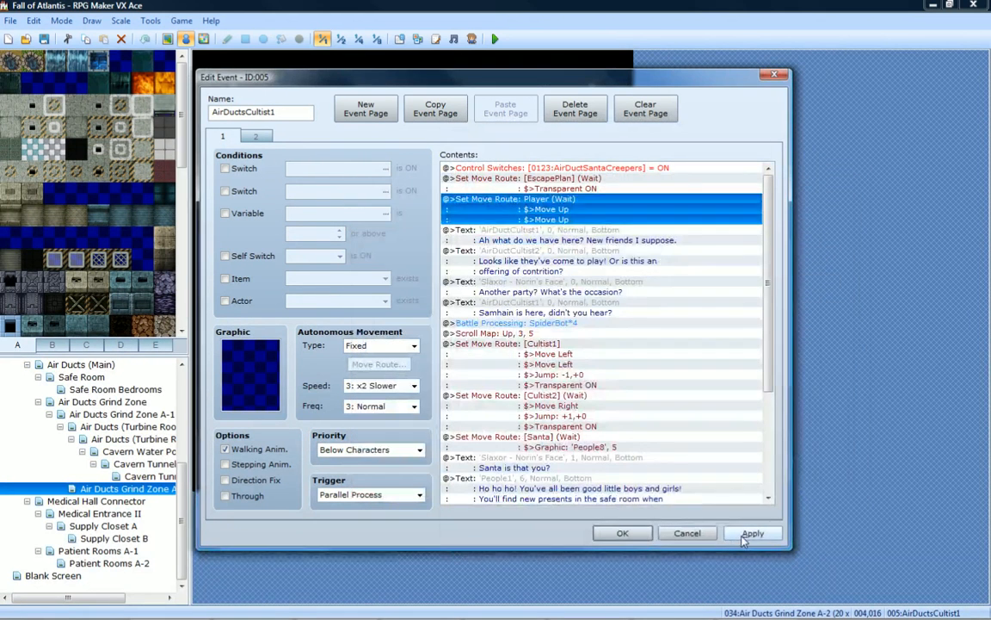
click(749, 532)
right_click(584, 183)
click(607, 204)
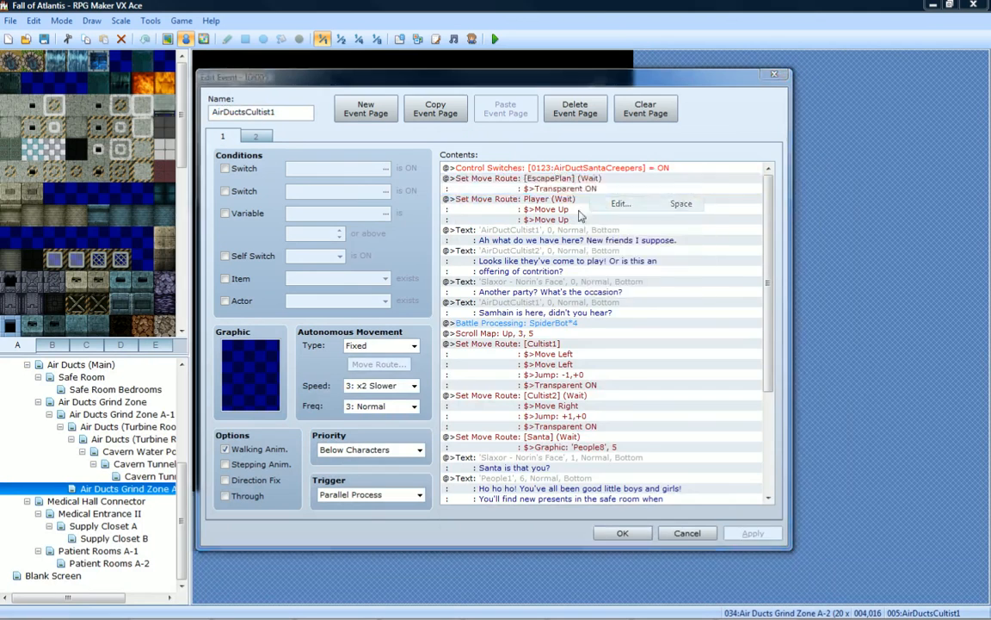
click(749, 472)
Add Transparent OFF at the start of EscapePlan's dash move route, ahead of the speed change.
scroll(773, 441, down, 5)
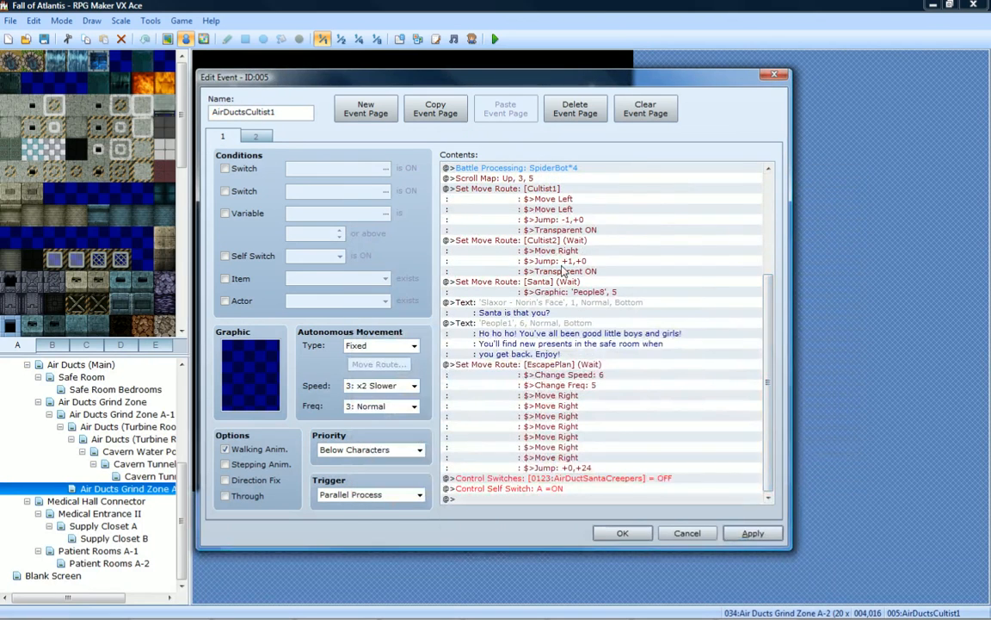
click(529, 365)
right_click(527, 368)
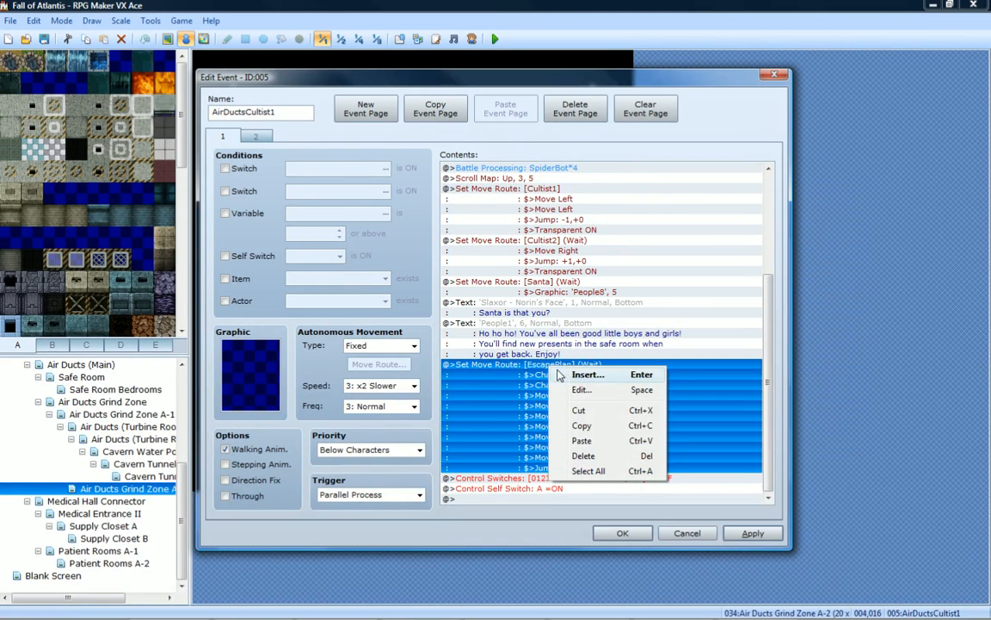
click(528, 368)
right_click(535, 370)
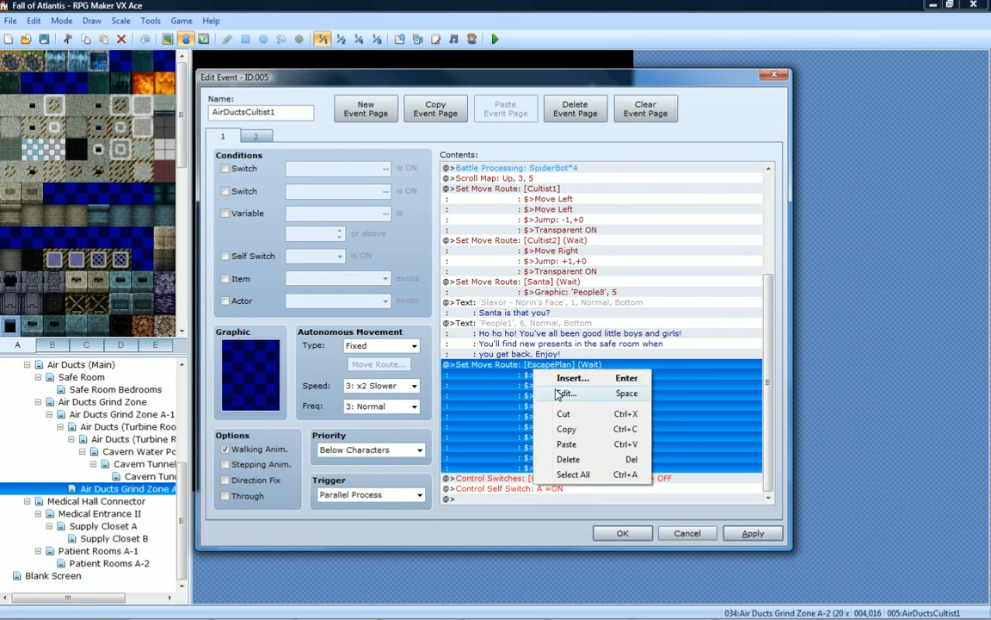
click(559, 391)
click(413, 225)
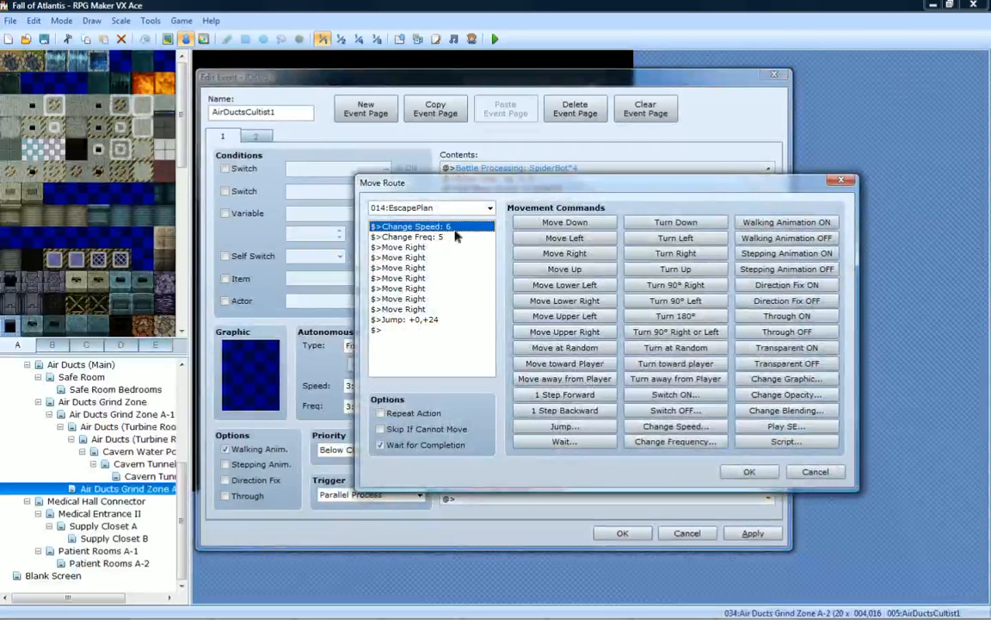
click(751, 363)
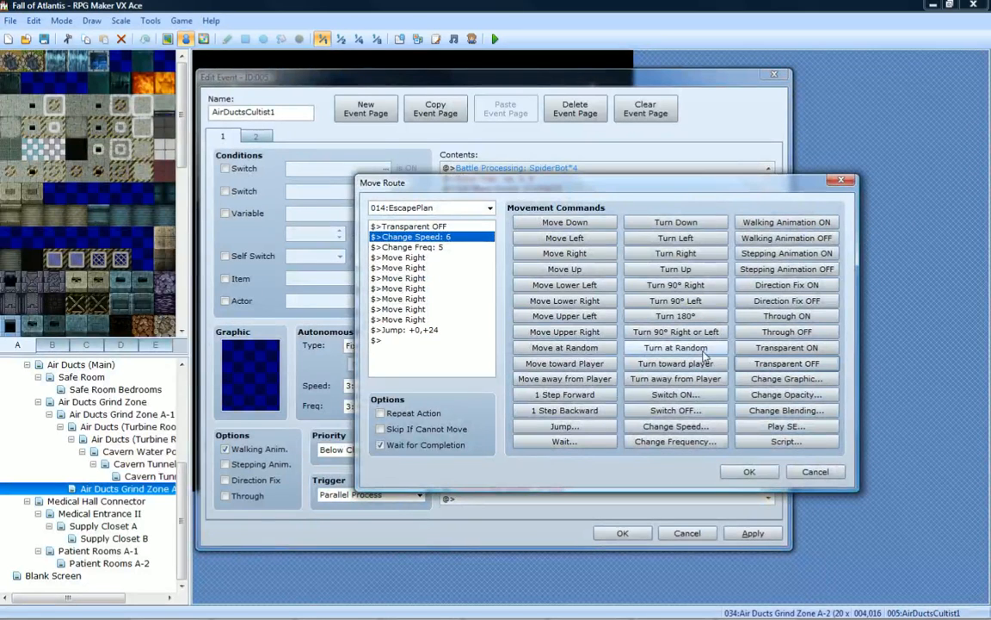
click(748, 472)
scroll(671, 430, down, 1)
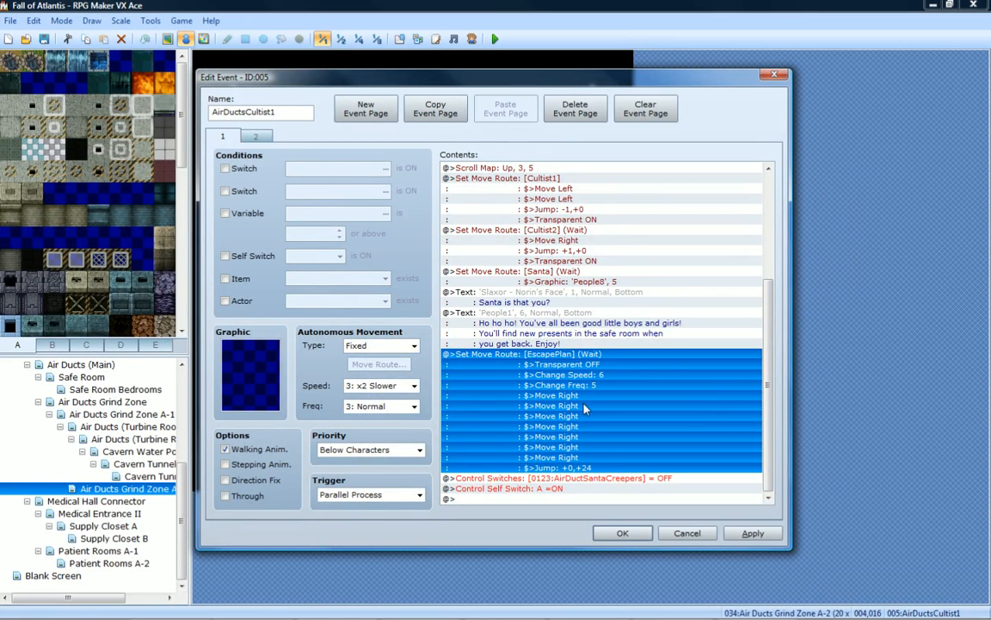
Insert a separate EscapePlan move route with a jump of X +0, Y +24 just before the Self Switch A command.
click(557, 479)
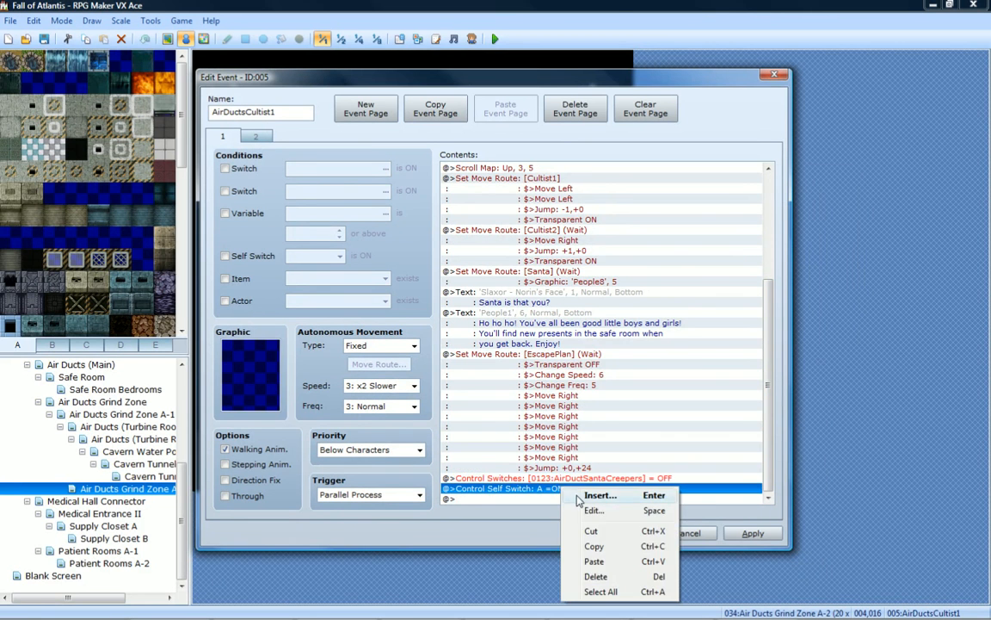
click(568, 495)
drag(533, 129, 740, 77)
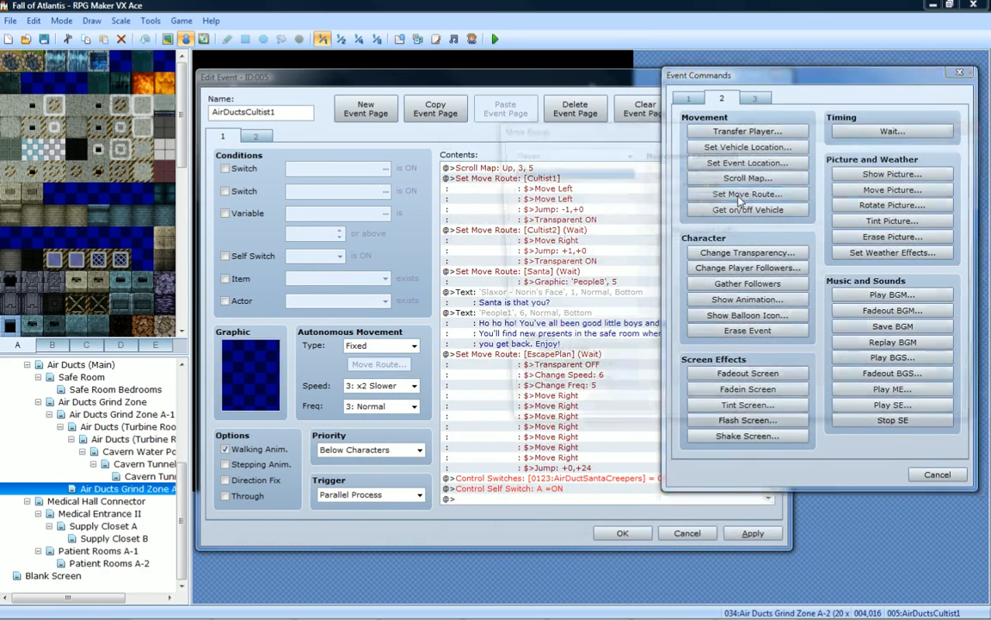
click(720, 194)
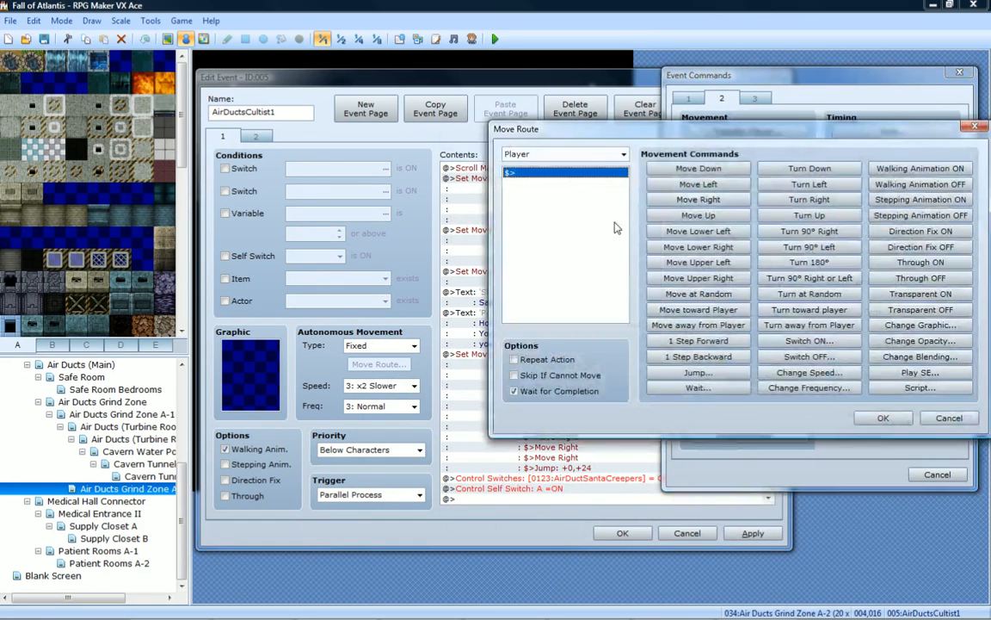
click(571, 154)
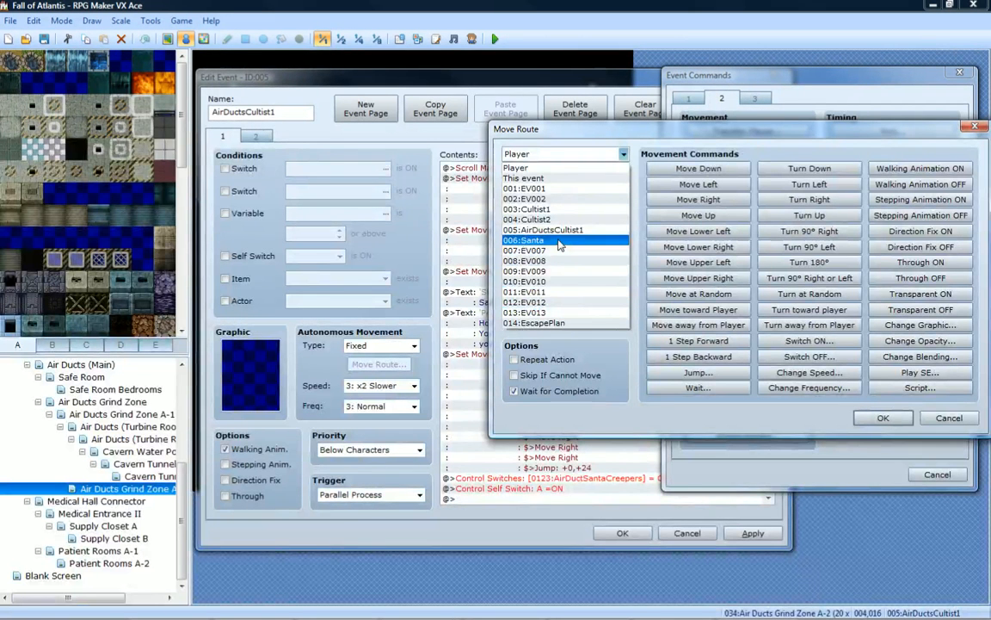
click(538, 323)
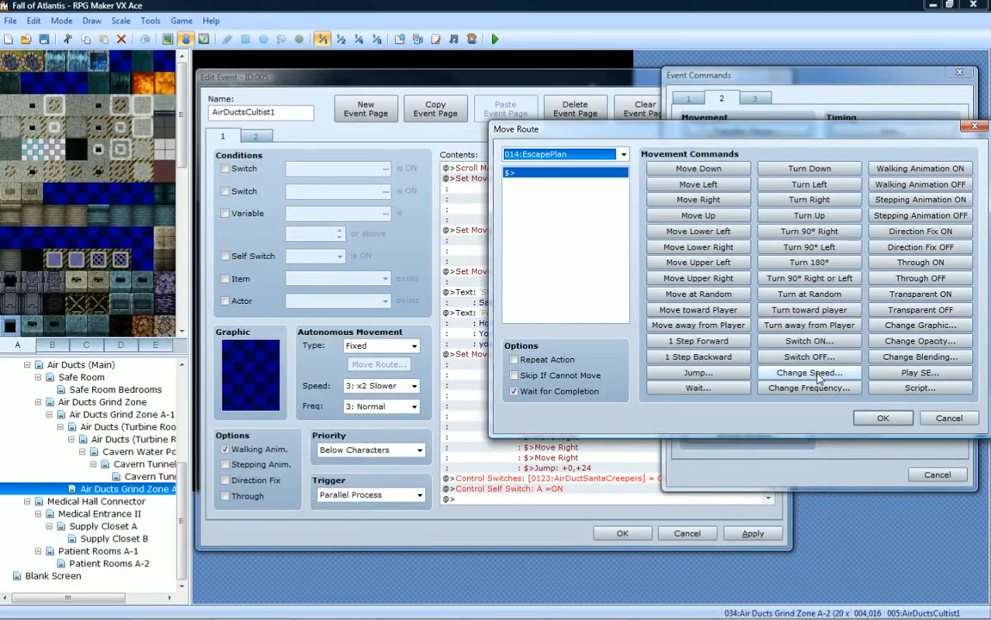
click(690, 375)
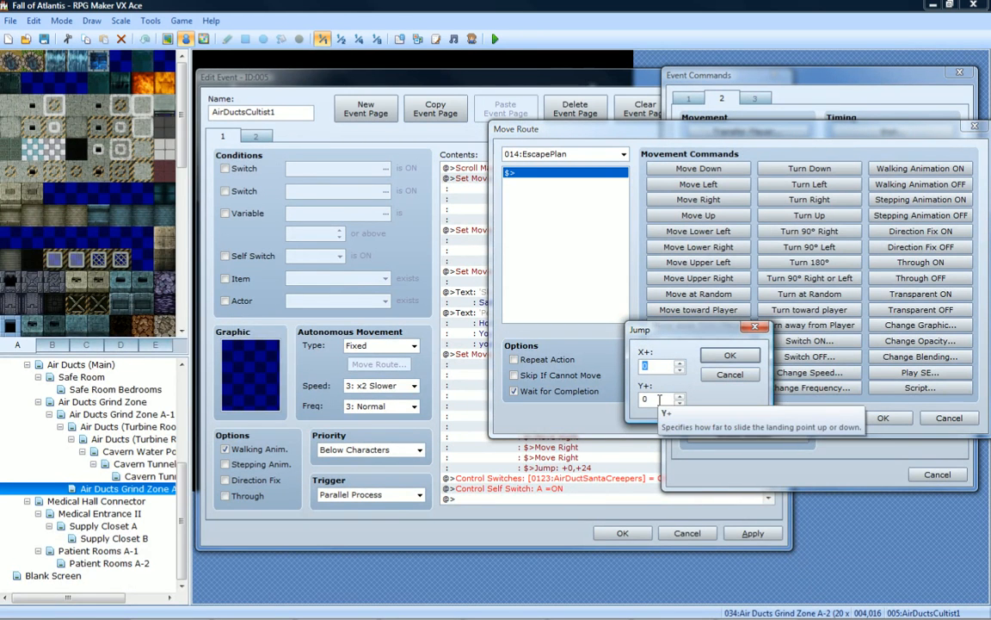
key(Tab)
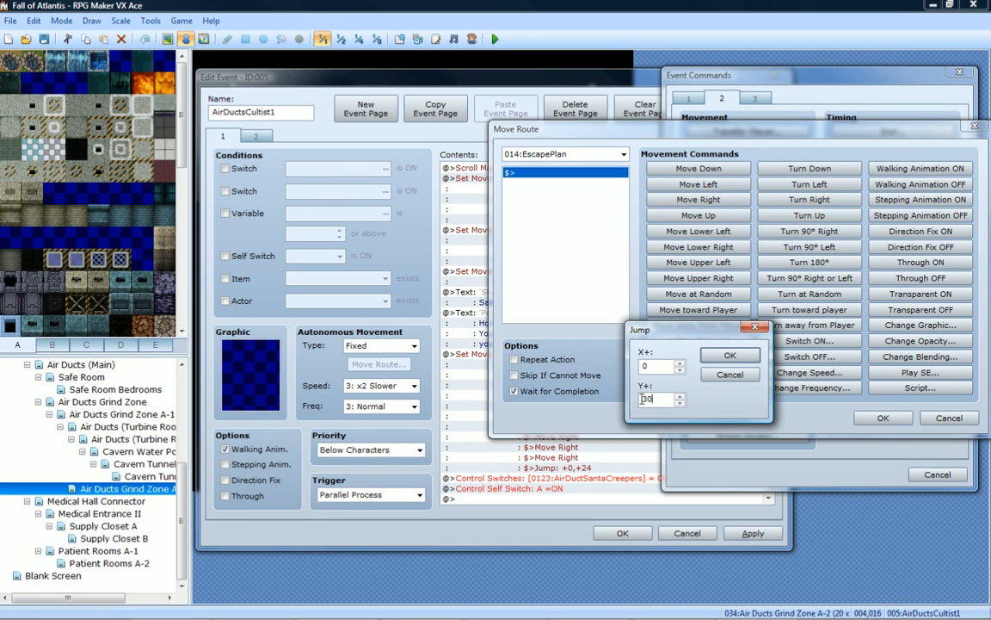
text(24)
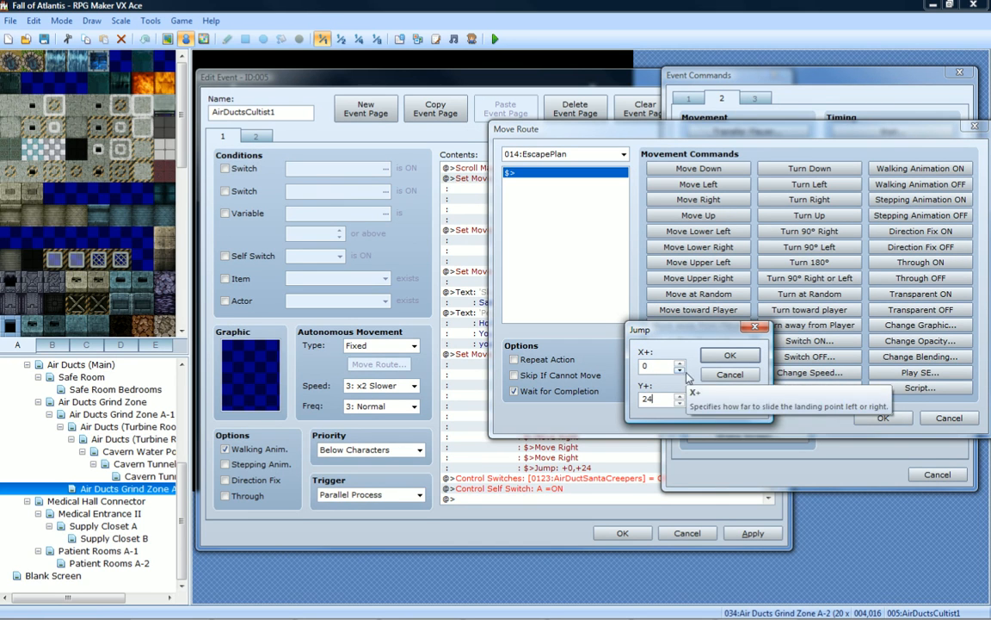
click(730, 354)
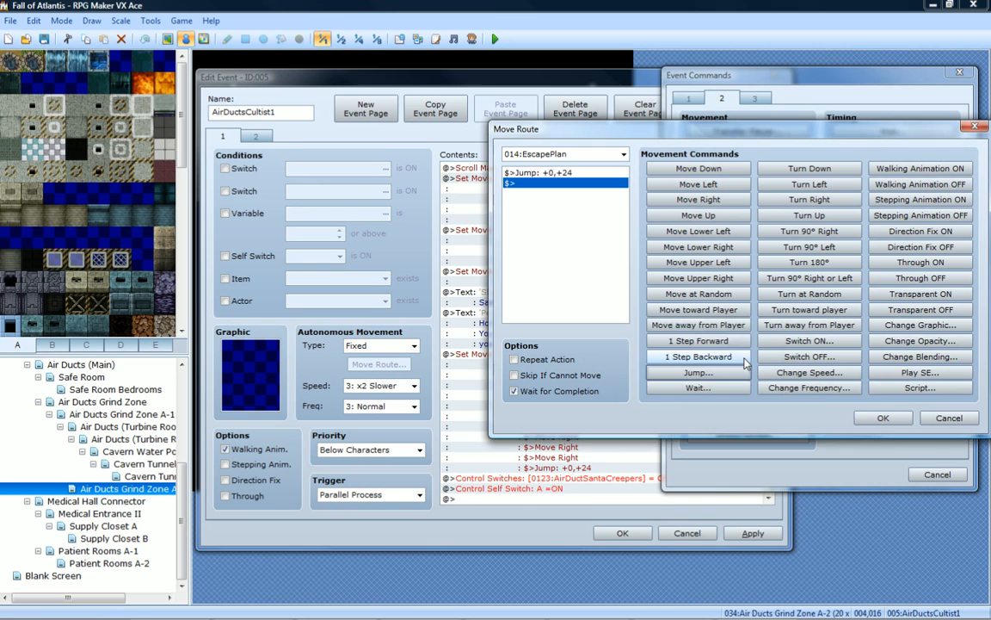
click(882, 418)
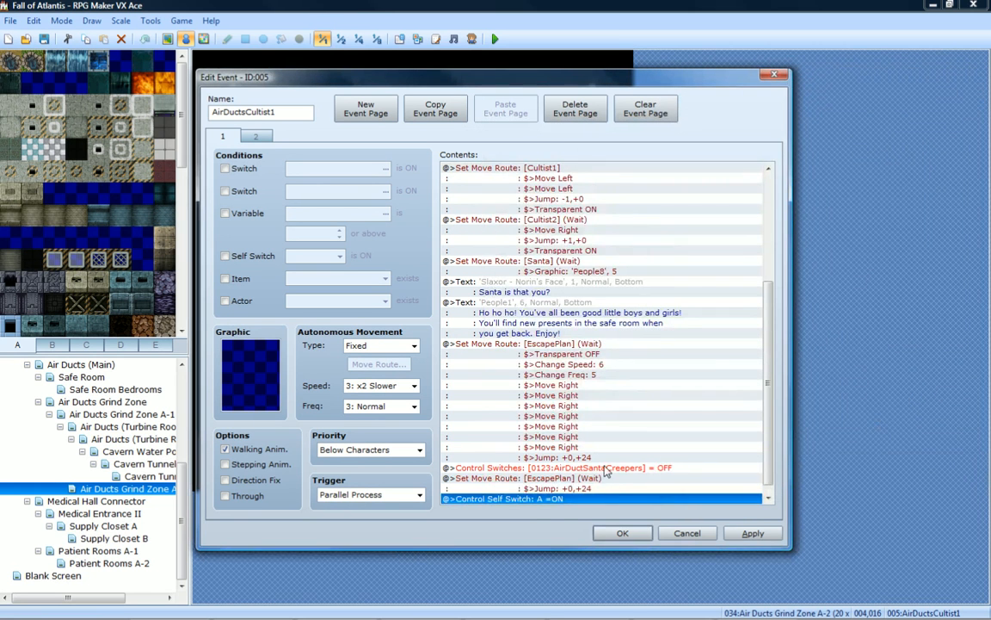
Replace the jump in EscapePlan's dash route with Turn Down, Turn Left, Turn Right and Turn Down, and apply the event changes.
click(561, 378)
right_click(566, 340)
click(578, 365)
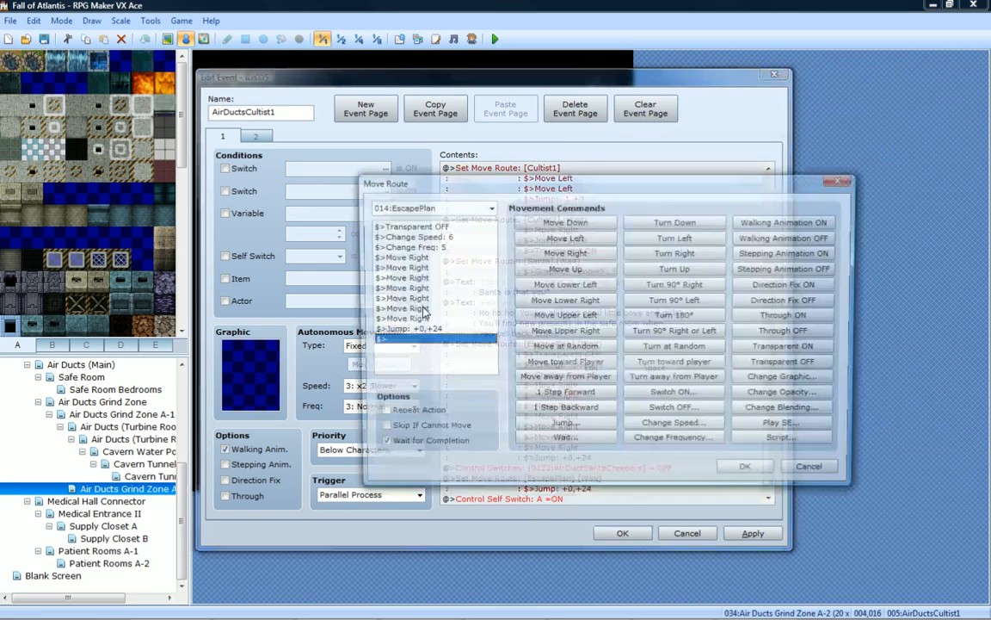
click(422, 332)
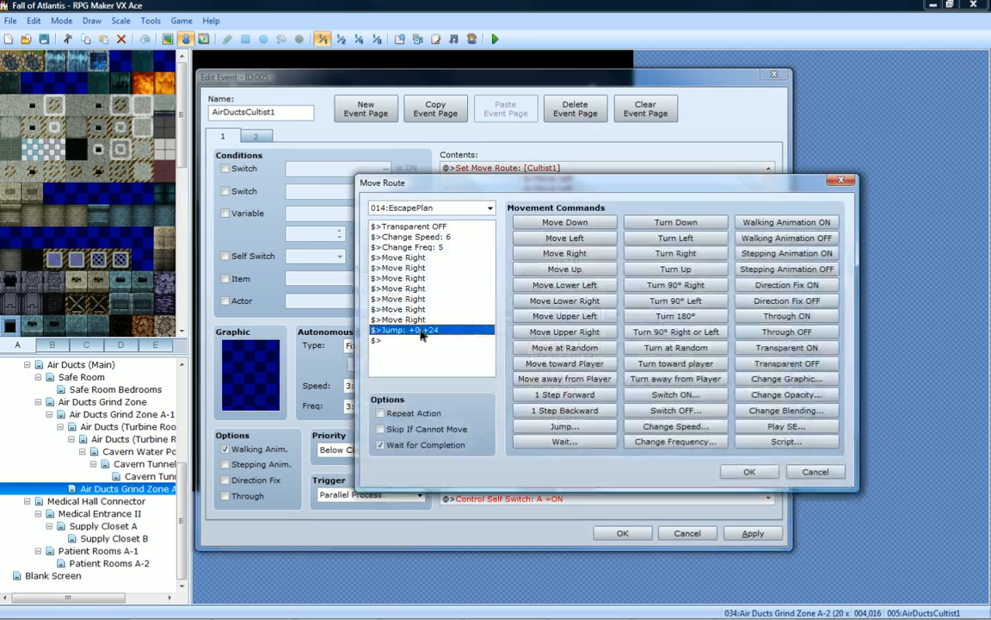
click(663, 224)
click(664, 238)
click(661, 254)
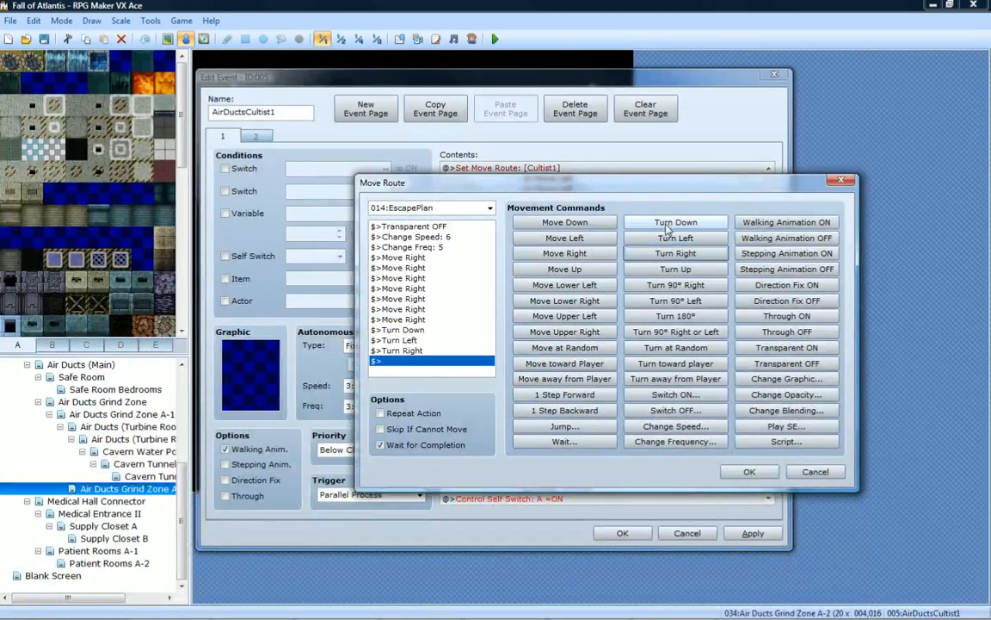
click(667, 223)
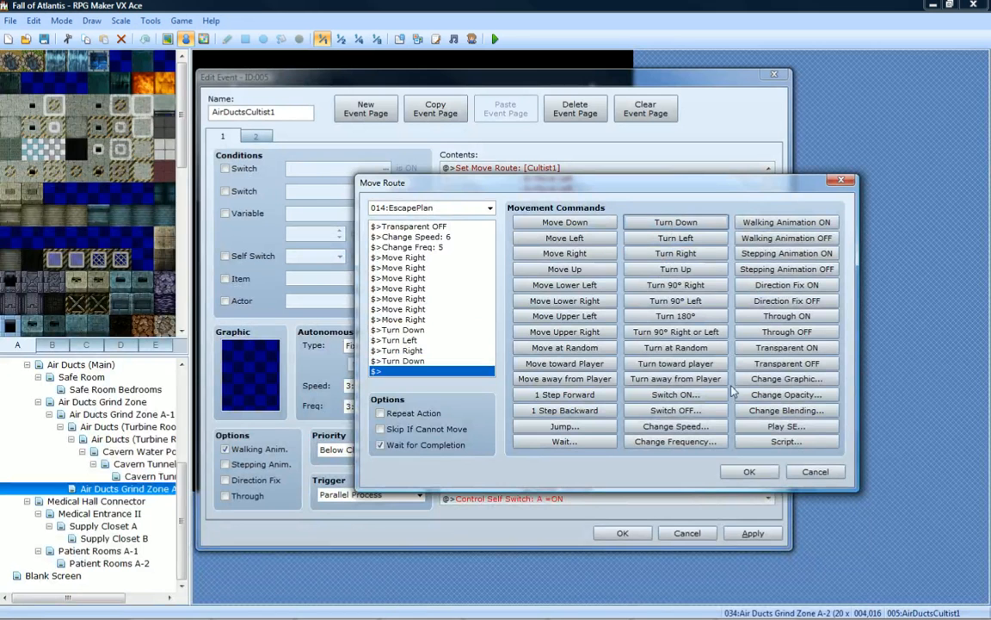
click(748, 472)
scroll(707, 482, down, 3)
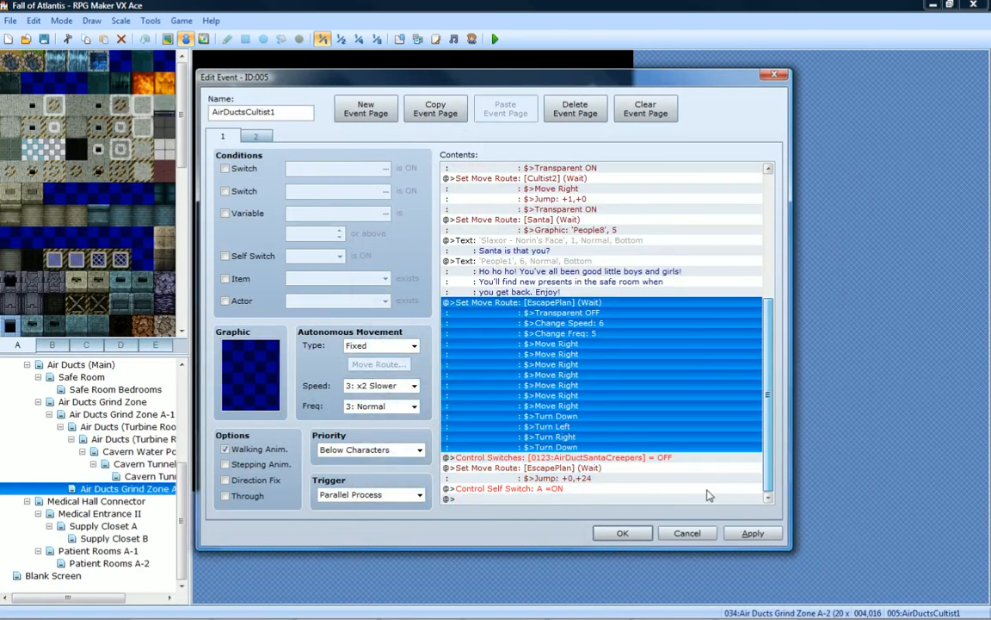
click(753, 533)
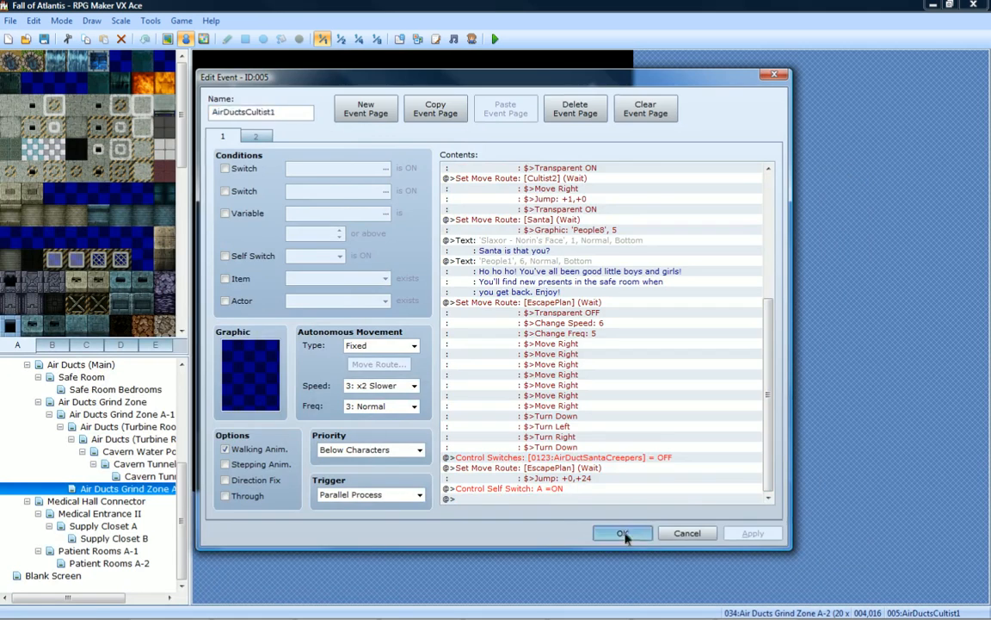
Close the AirDuctsCultist1 event, save the project and start a new game in a playtest.
click(622, 534)
click(497, 38)
key(Return)
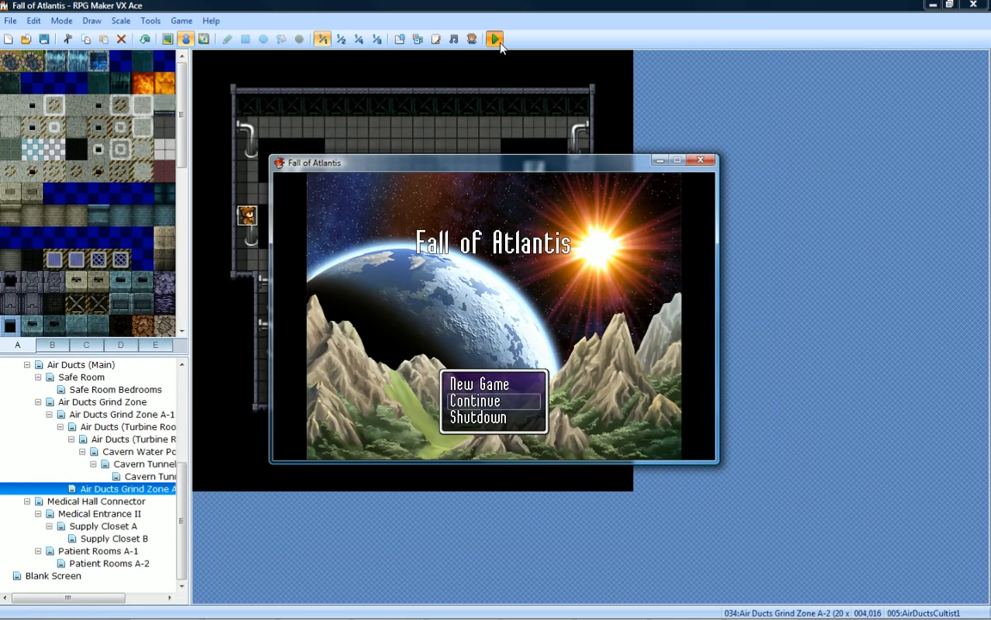
key(Up)
key(Return)
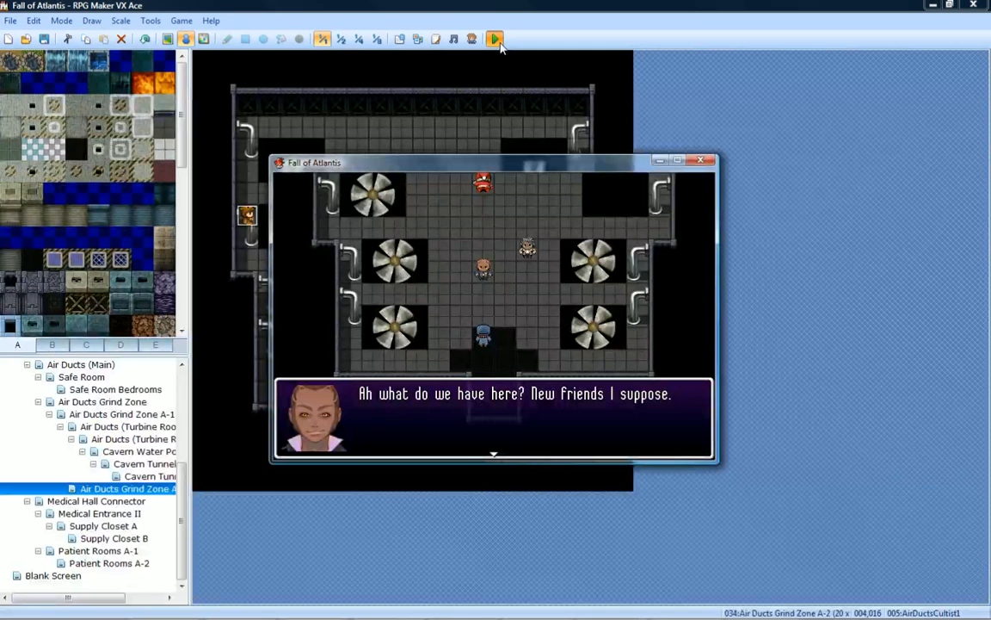
Play through the cultists' dialogue, the battle and Santa's lines to check EscapePlan's exit, and end the playtest.
key(Return)
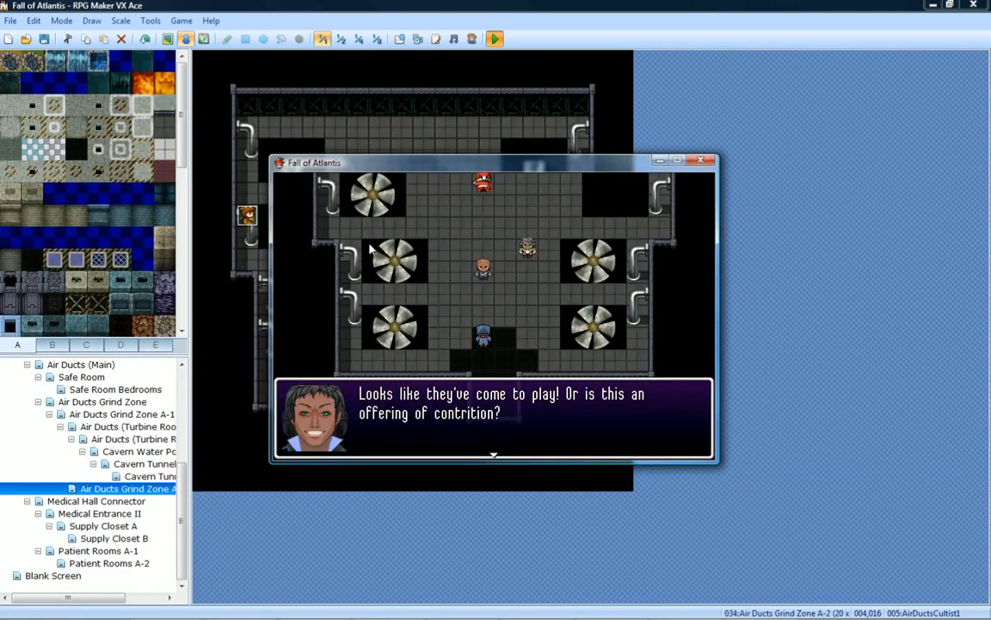
key(Return)
key(Return)
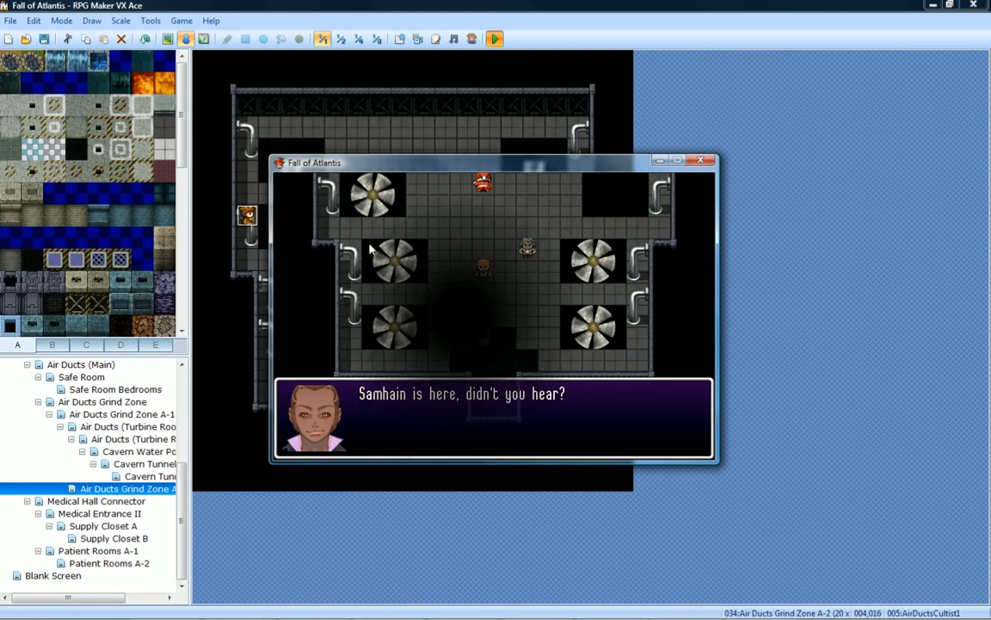
key(Return)
key(Return)
key(Return)
key(Return)
key(Return)
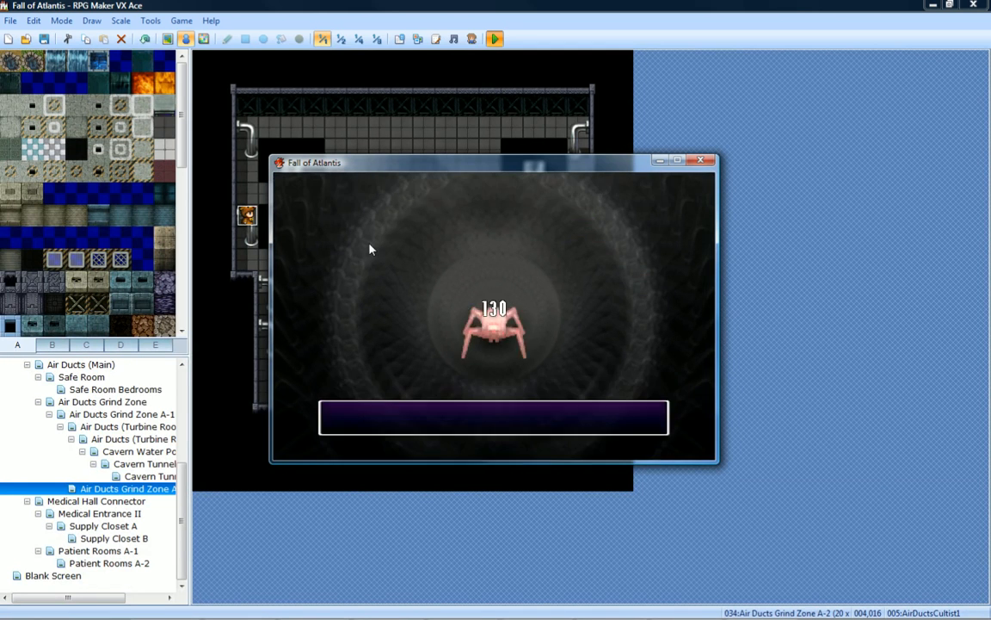
key(Return)
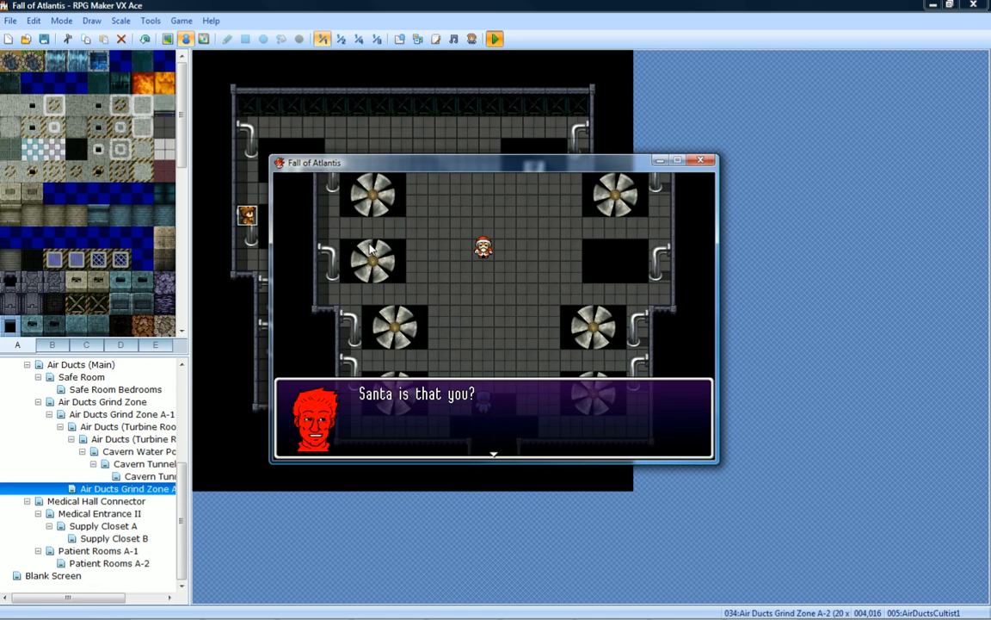
key(Return)
key(Return)
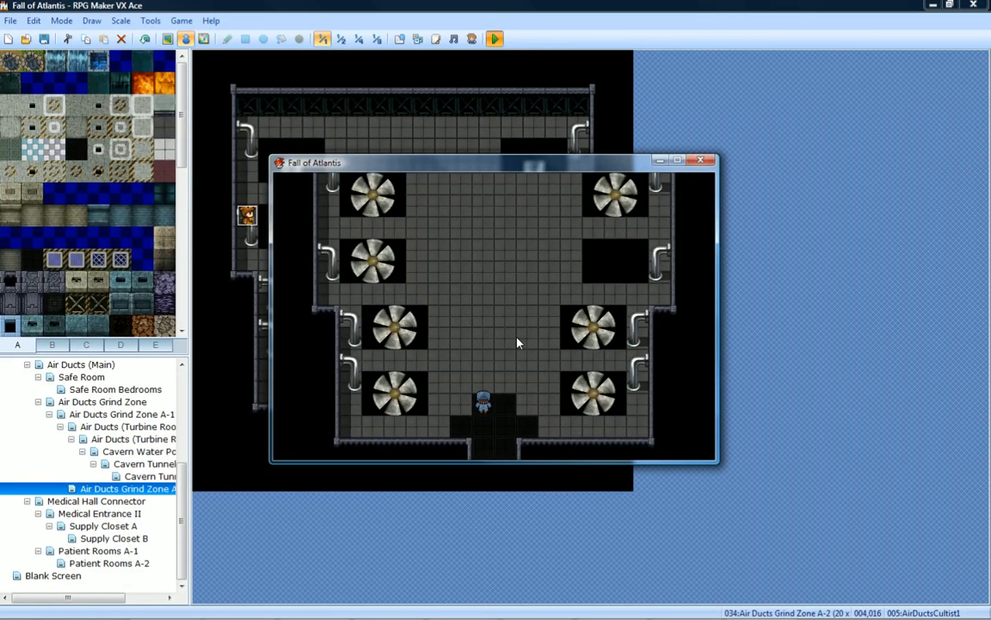
click(699, 162)
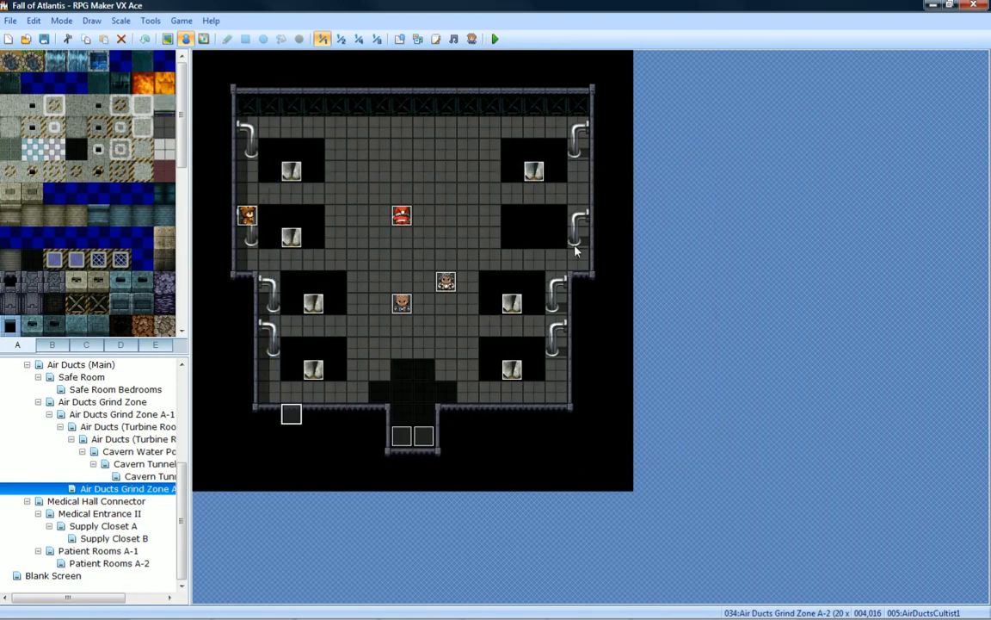
Review the final commands of the AirDuctsCultist1 event and the page settings of the EscapePlan event.
double_click(293, 415)
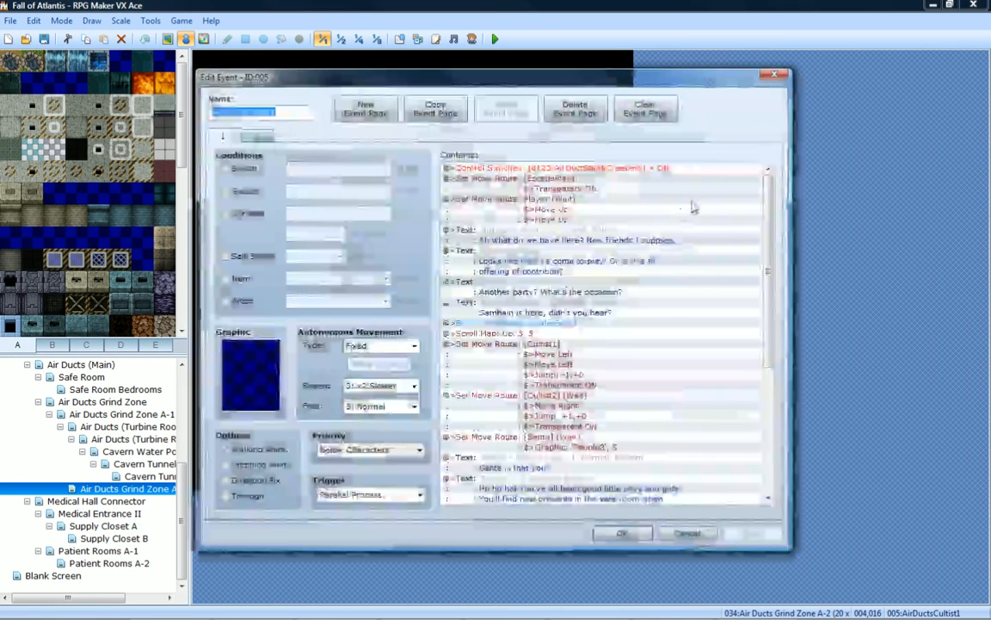
drag(768, 215, 768, 347)
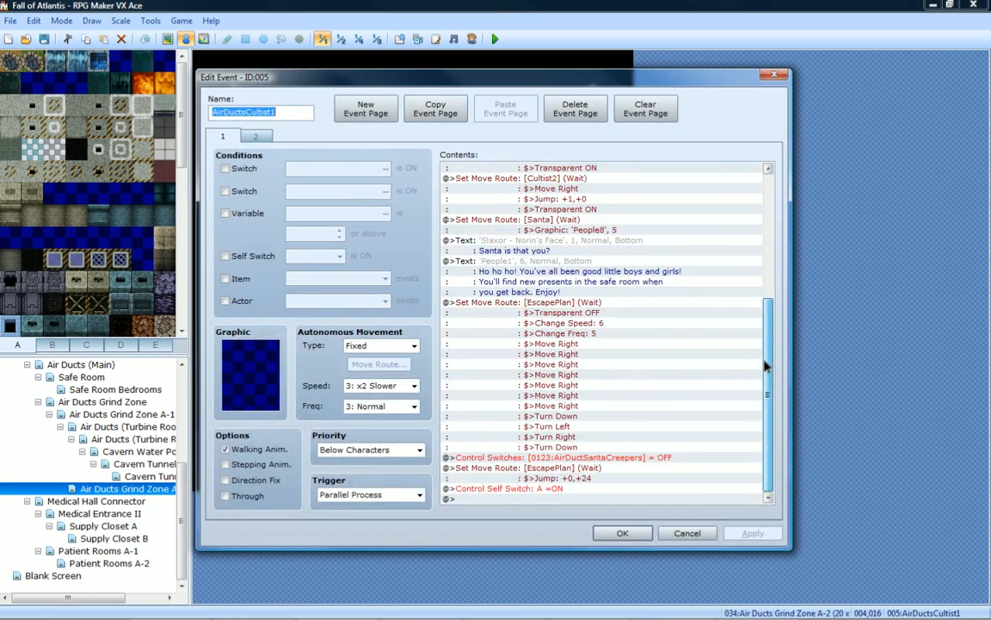
scroll(764, 361, up, 5)
click(622, 533)
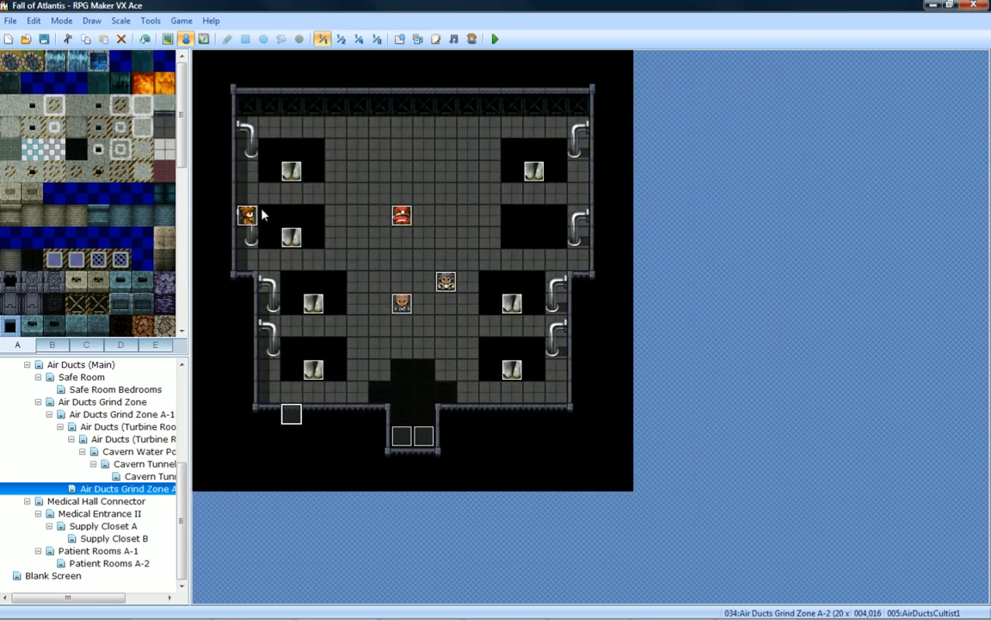
double_click(247, 215)
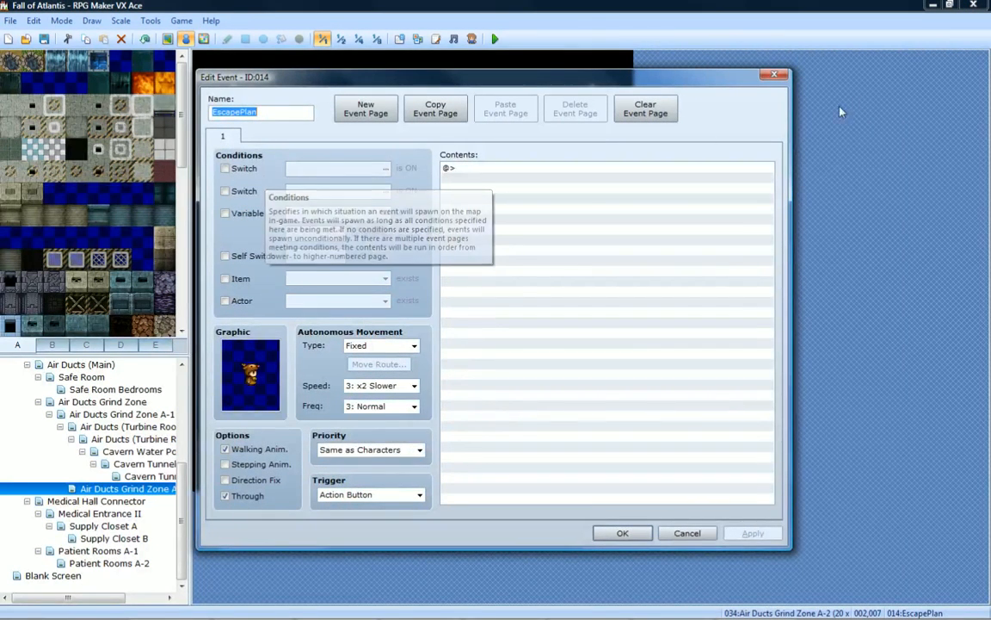
click(773, 78)
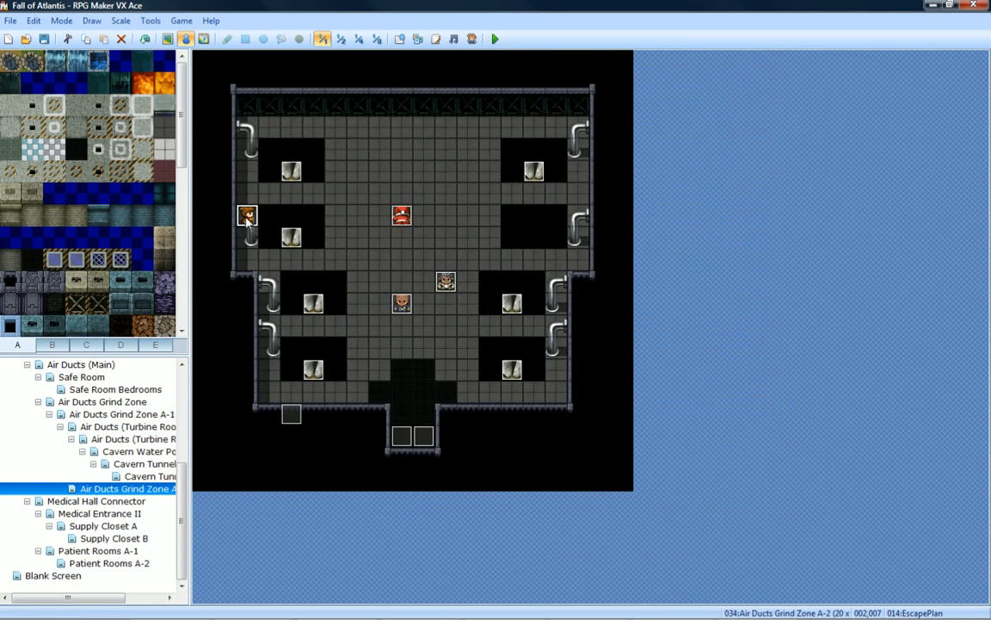
In AirDuctsCultist1, add Transparent ON after the jump in EscapePlan's last move route, and apply the event change.
double_click(291, 414)
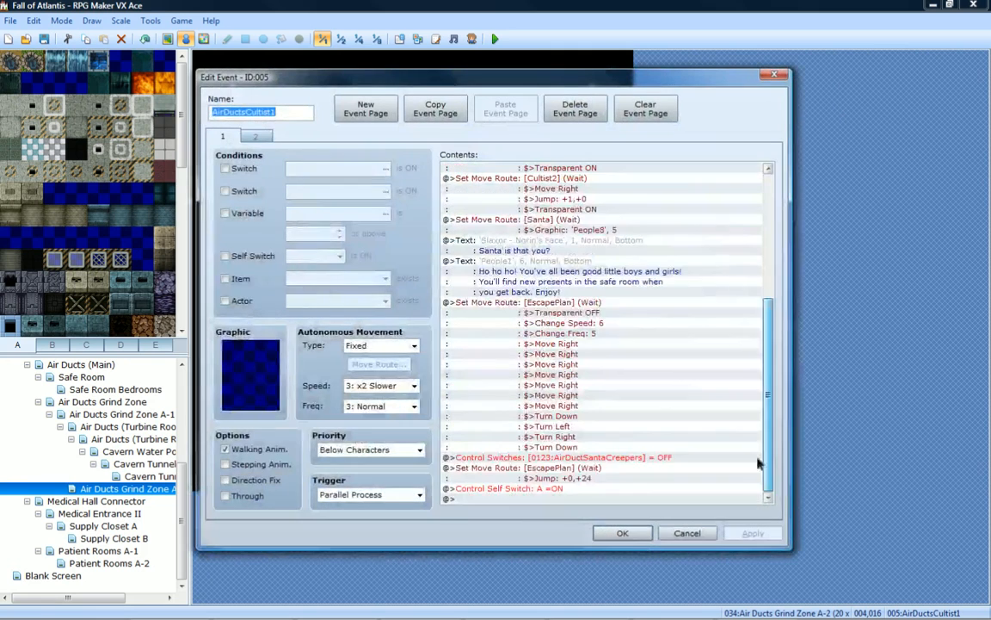
right_click(575, 470)
click(603, 491)
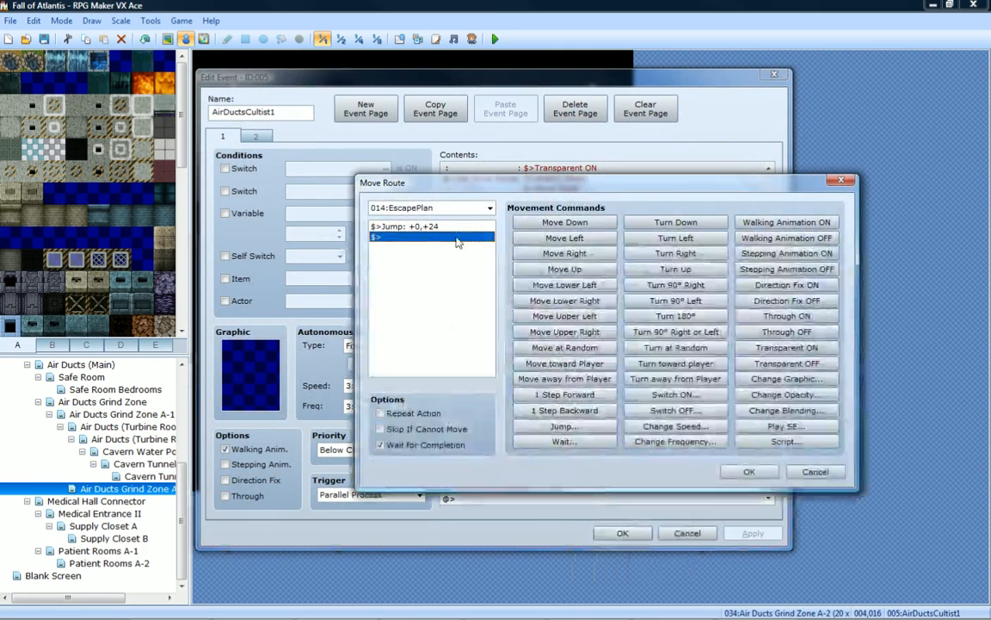
click(786, 347)
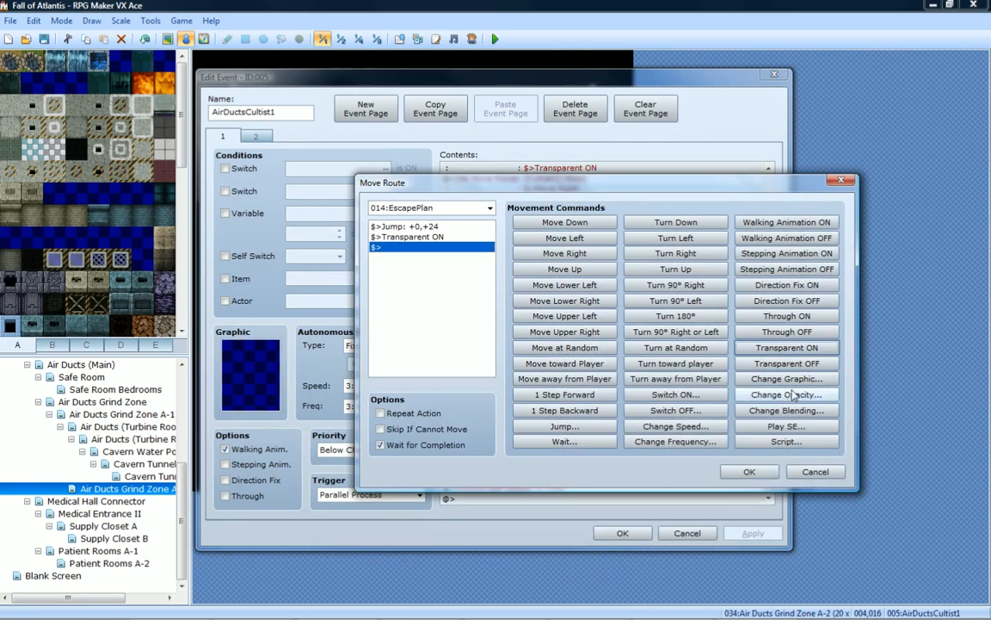
click(750, 471)
click(752, 533)
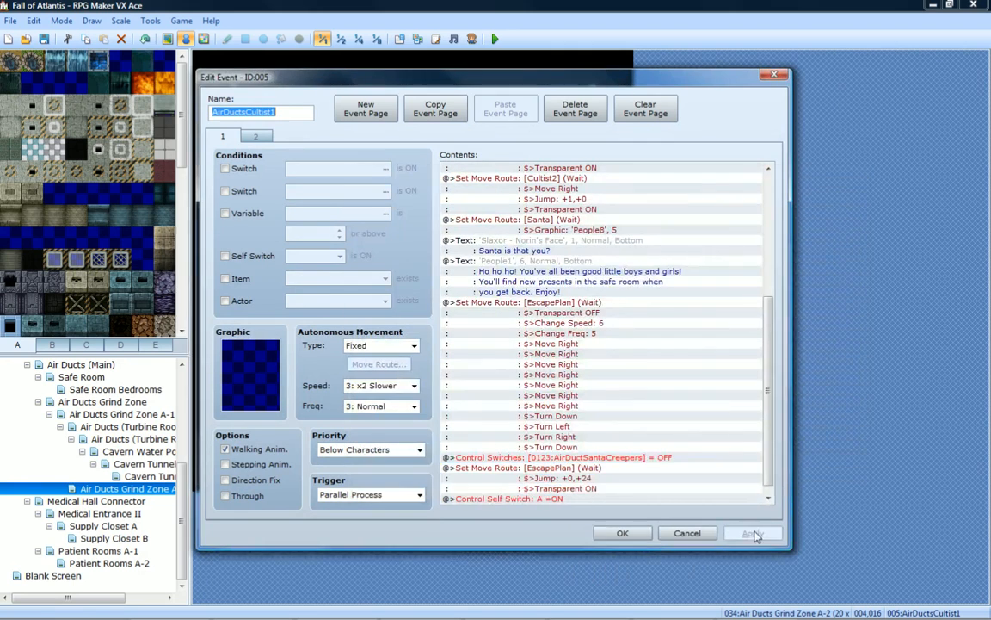
click(623, 534)
Save the changes to Fall of Atlantis and launch another playtest of the cutscene.
click(496, 38)
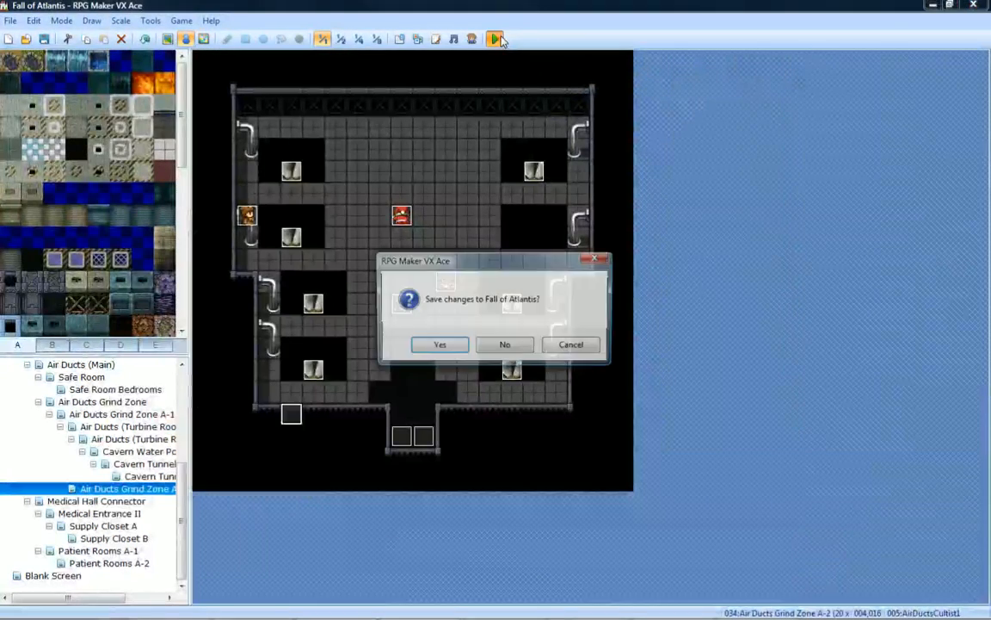
key(Return)
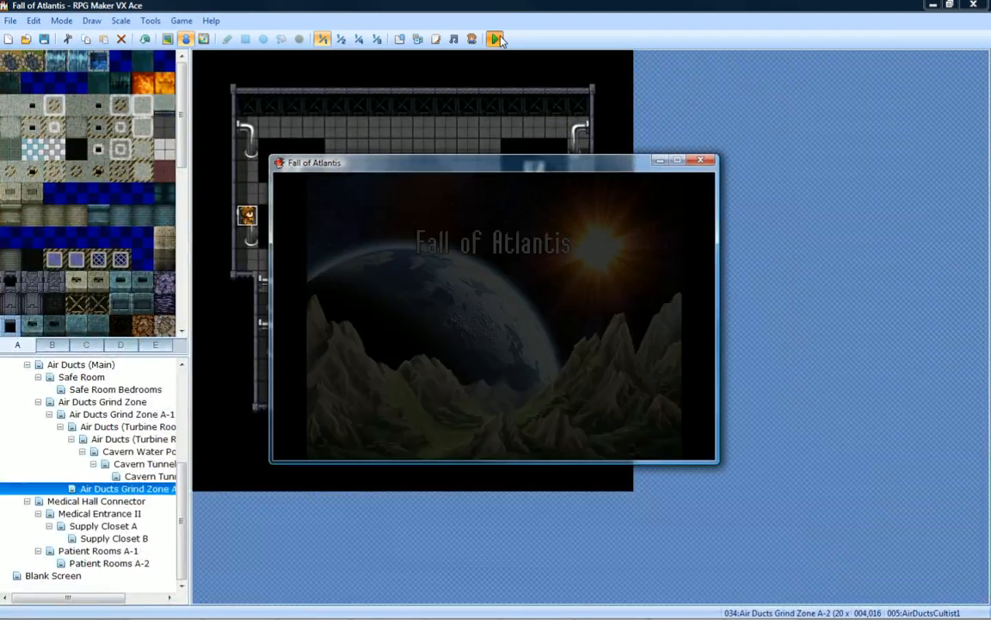
key(Return)
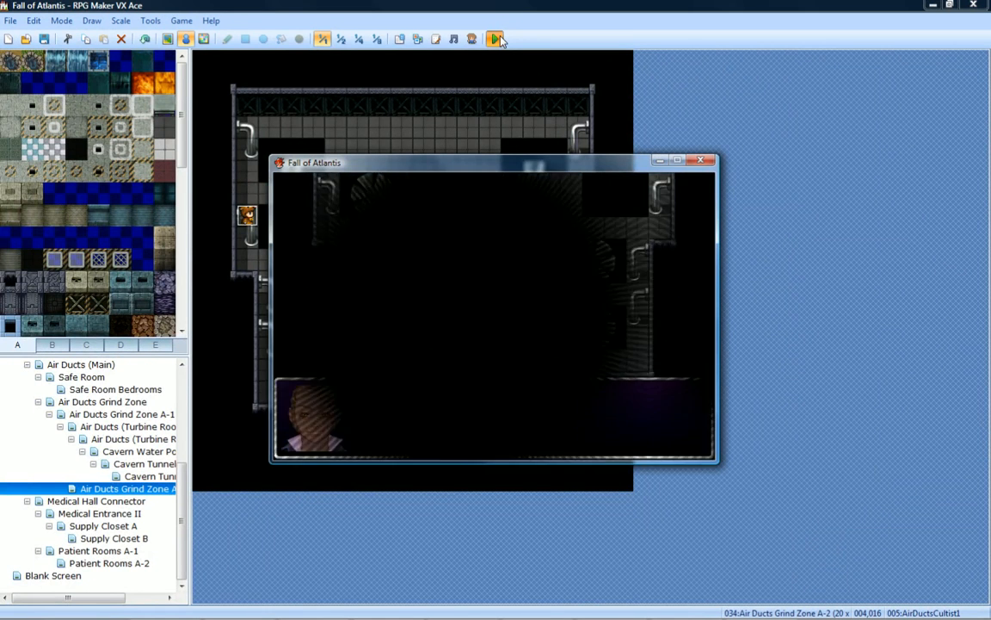
Advance through the cultists' dialogue, the battle and Santa's lines to watch EscapePlan dash, turn and jump away.
key(Return)
key(Return)
key(Return)
key(Return)
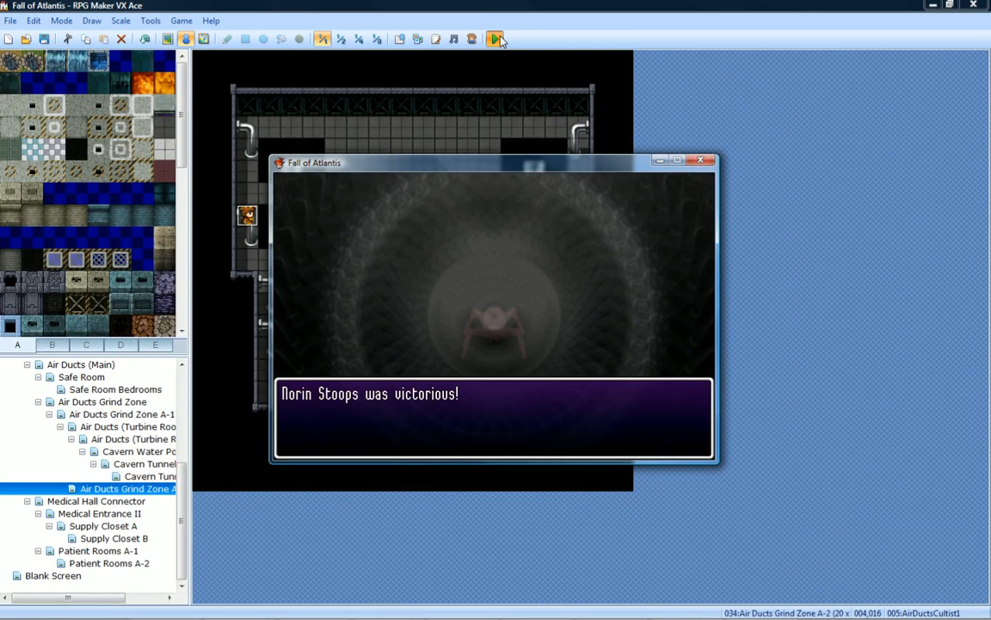
key(Return)
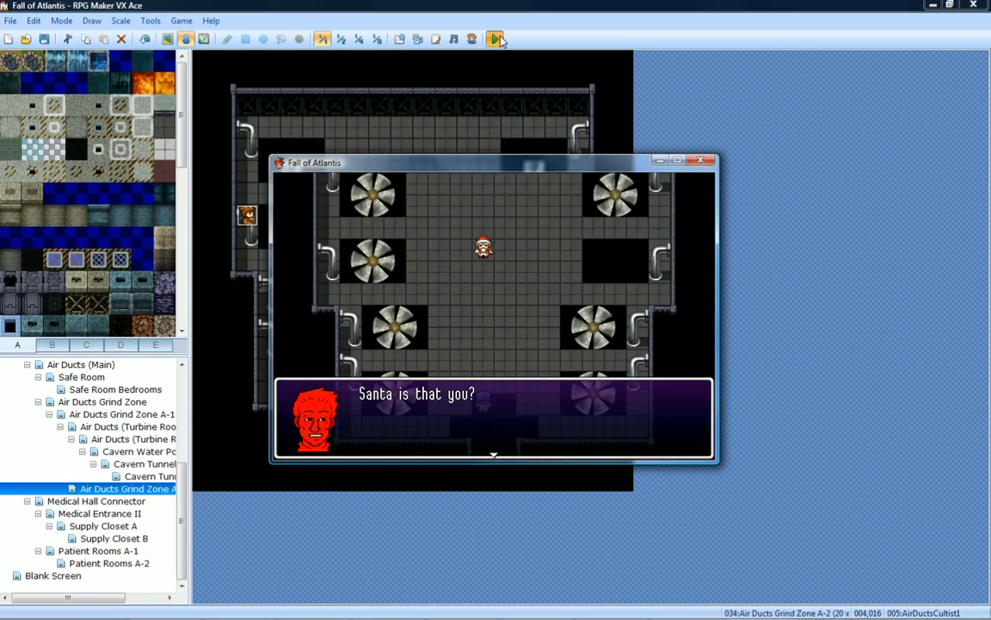
key(Return)
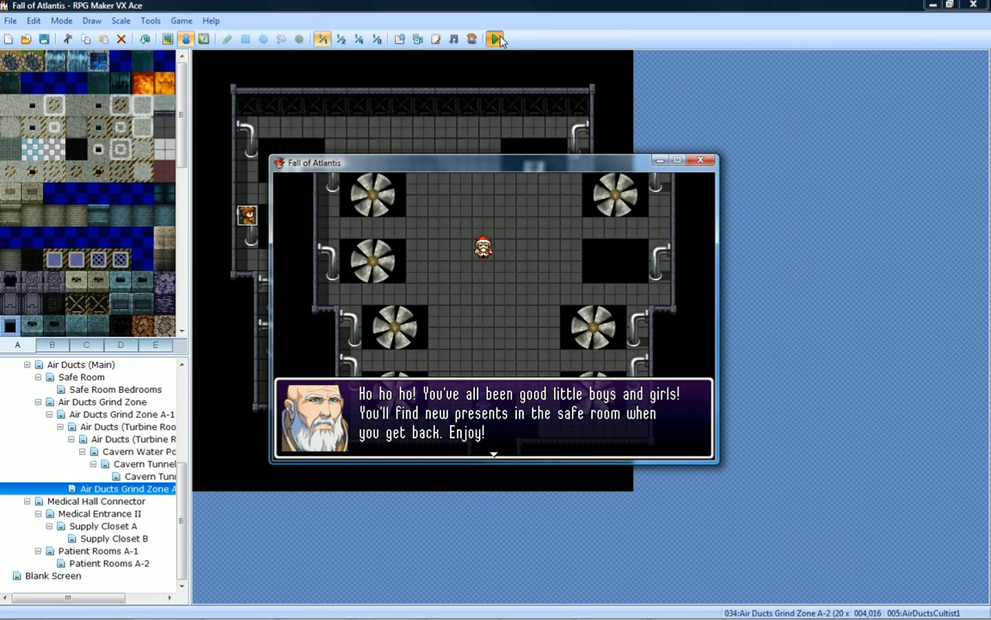
key(Return)
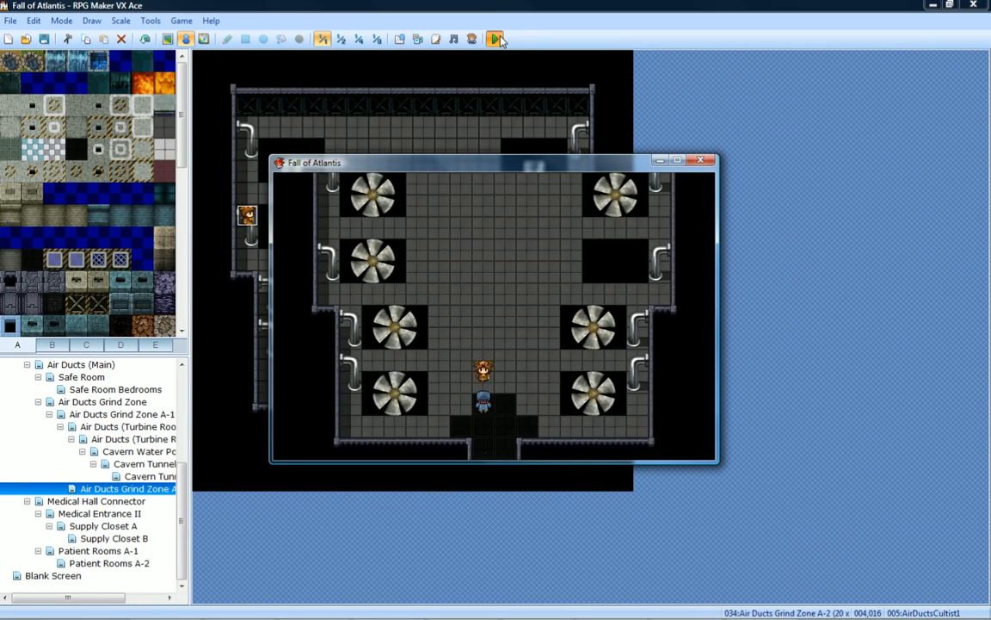
Leave and re-enter the fan room to check whether EscapePlan stays hidden, walk back out and end the playtest.
key(Down)
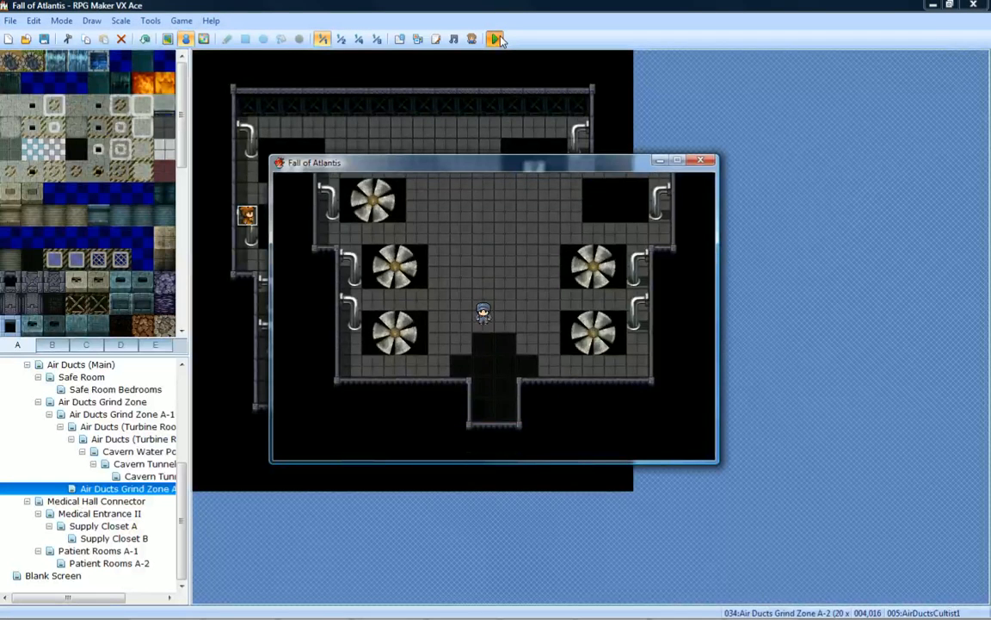
key(Down)
key(Down)
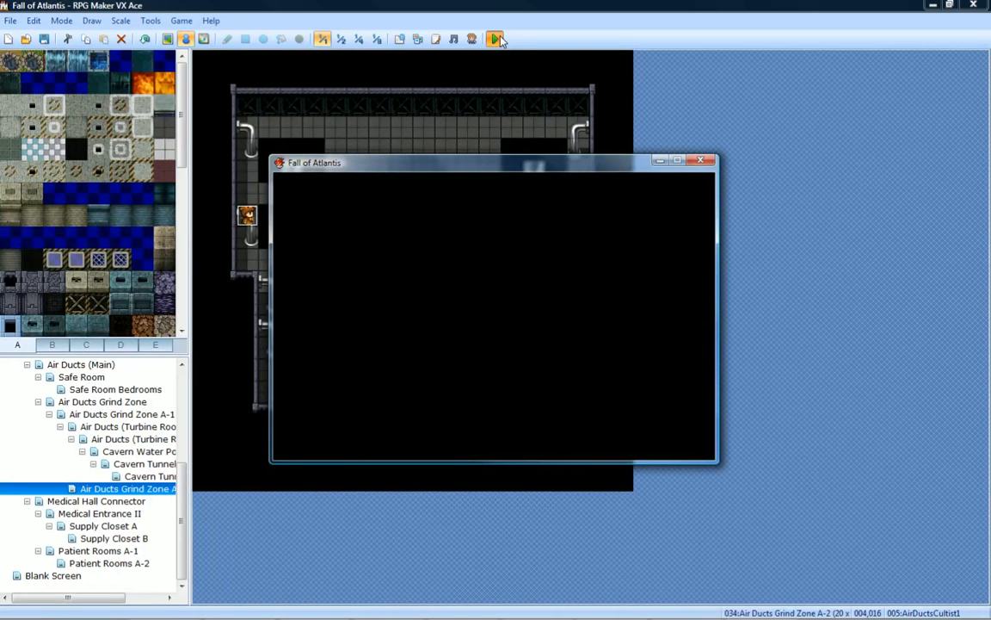
key(Up)
key(Left)
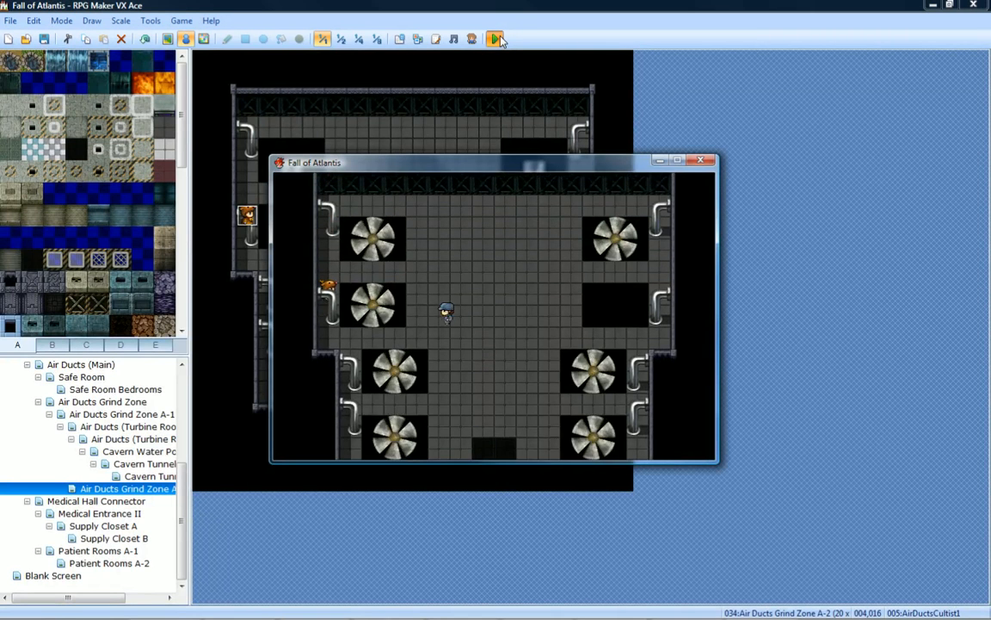
key(Up)
key(Down)
key(Up)
key(Left)
key(Down)
key(Up)
key(Down)
key(Up)
key(Right)
key(Down)
key(Right)
key(Down)
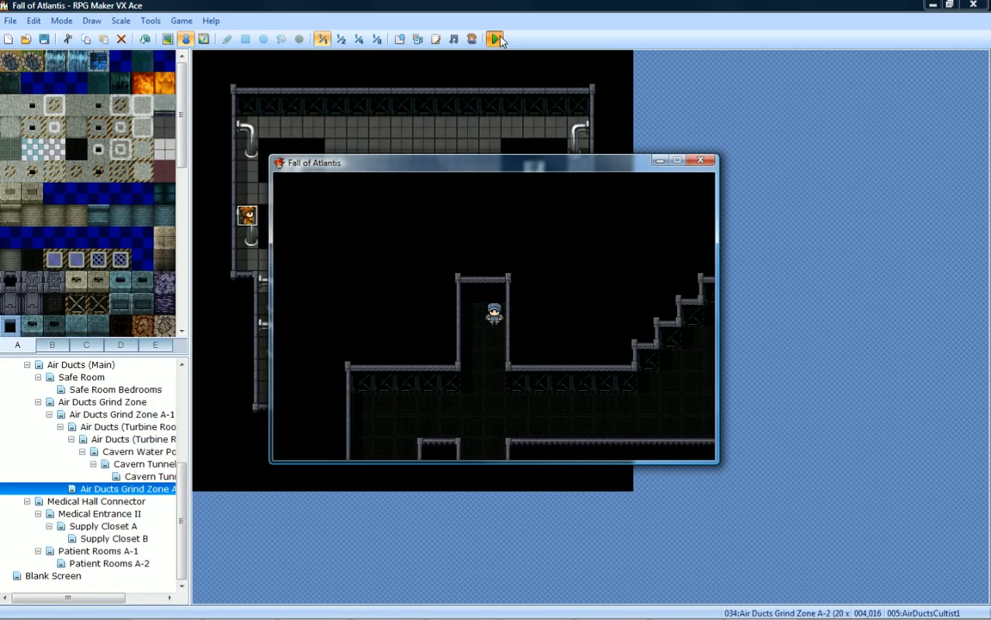
click(701, 160)
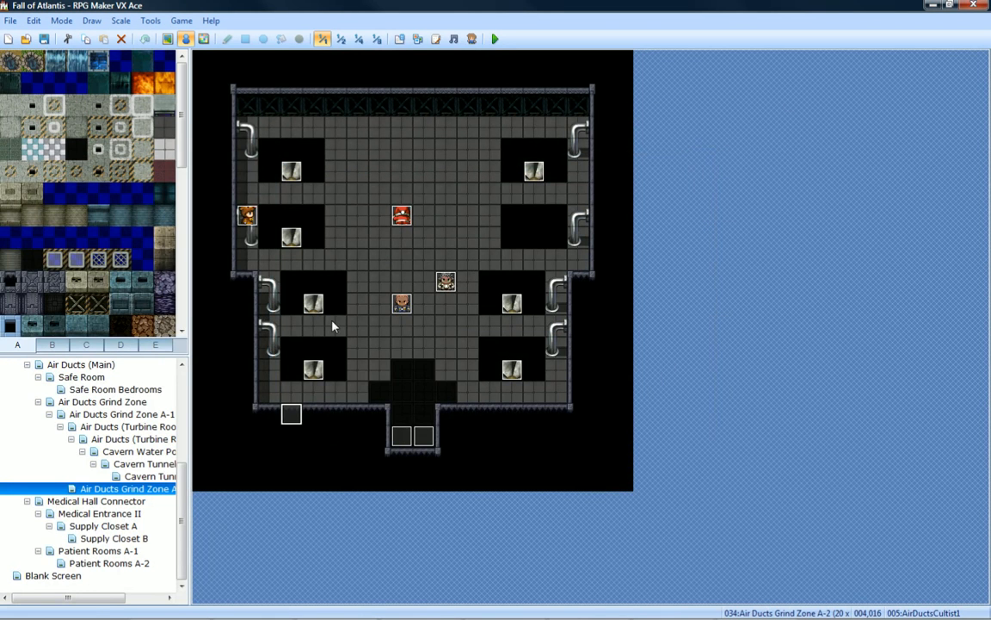
Examine the EscapePlan event's page conditions, graphic and options.
double_click(248, 219)
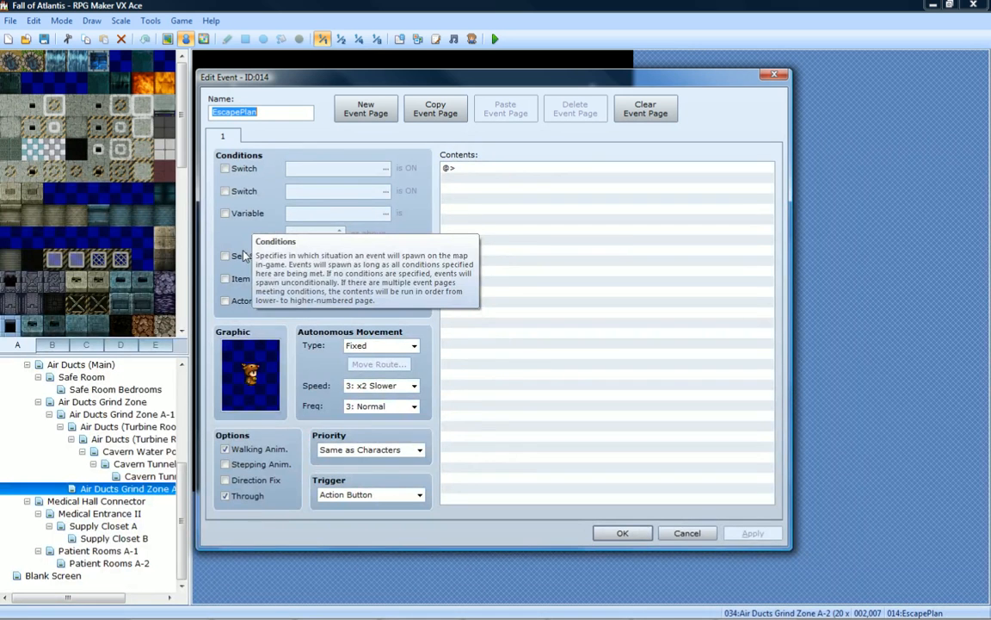
click(623, 534)
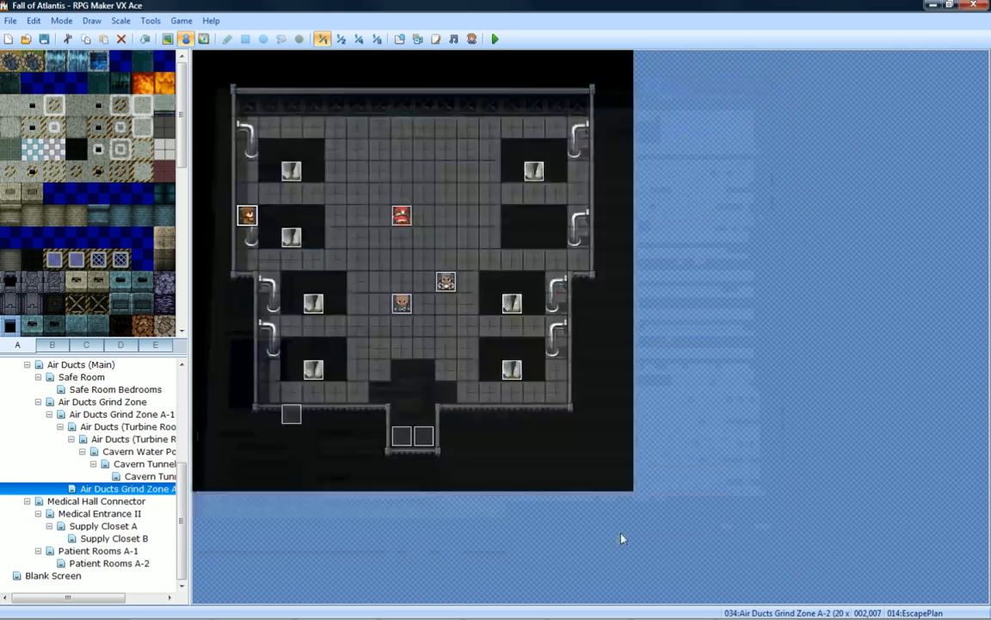
Examine EscapePlan's final move route with the jump near the end of the AirDuctsCultist1 event.
double_click(293, 411)
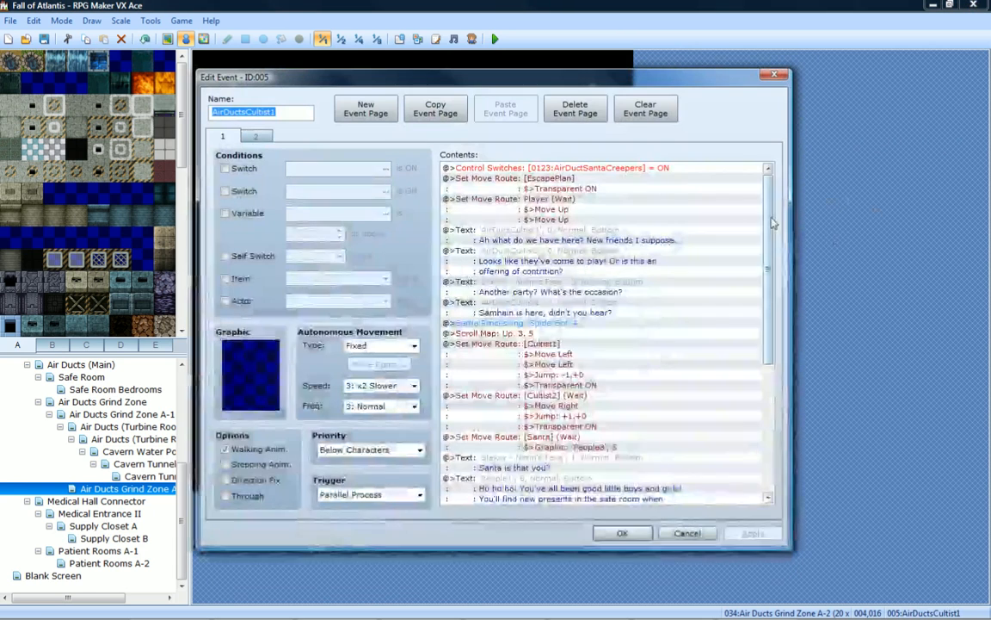
scroll(667, 360, down, 5)
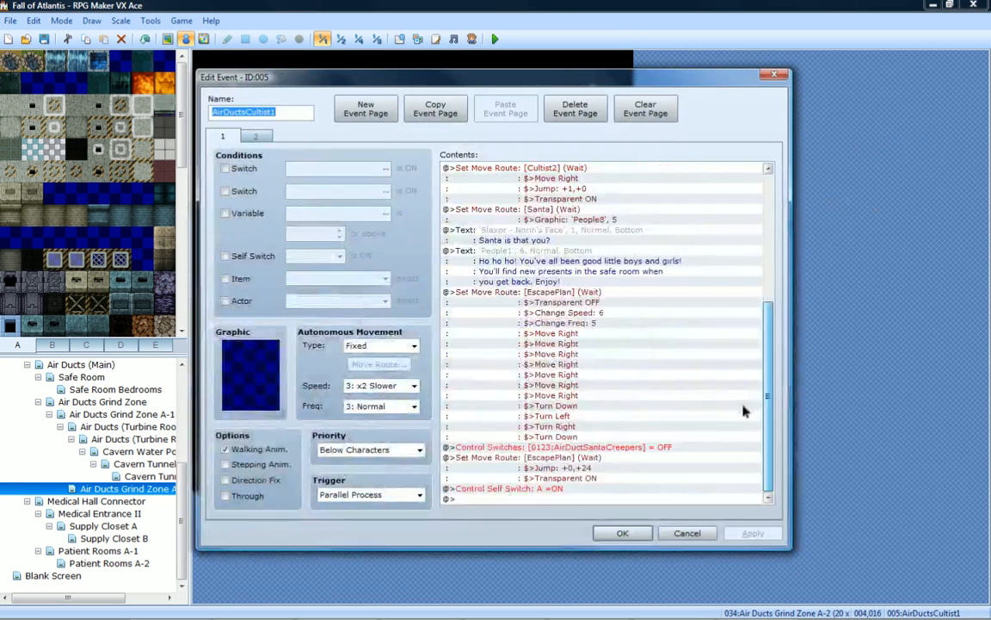
click(586, 465)
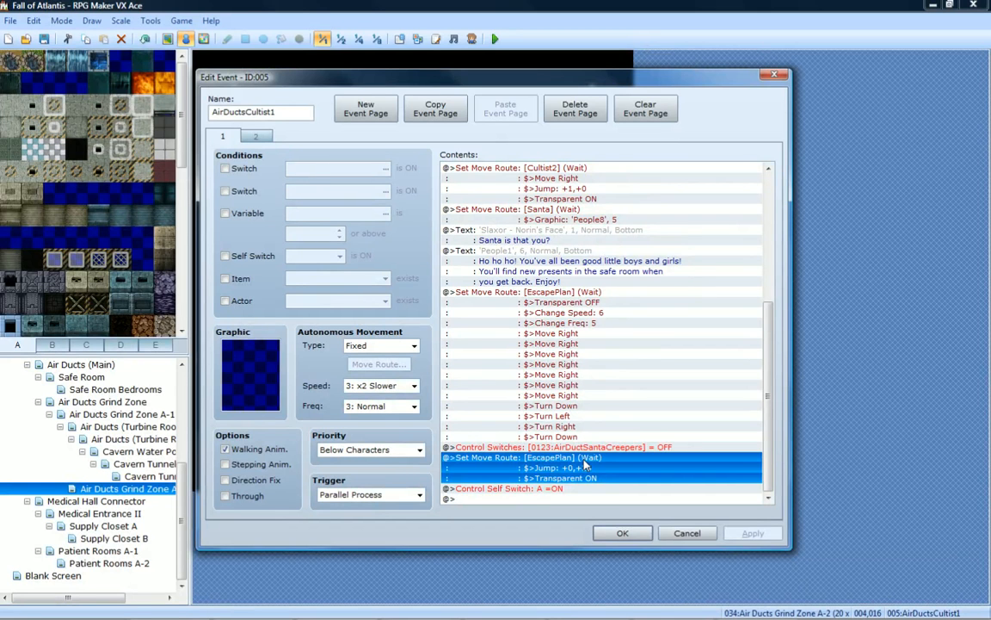
right_click(585, 465)
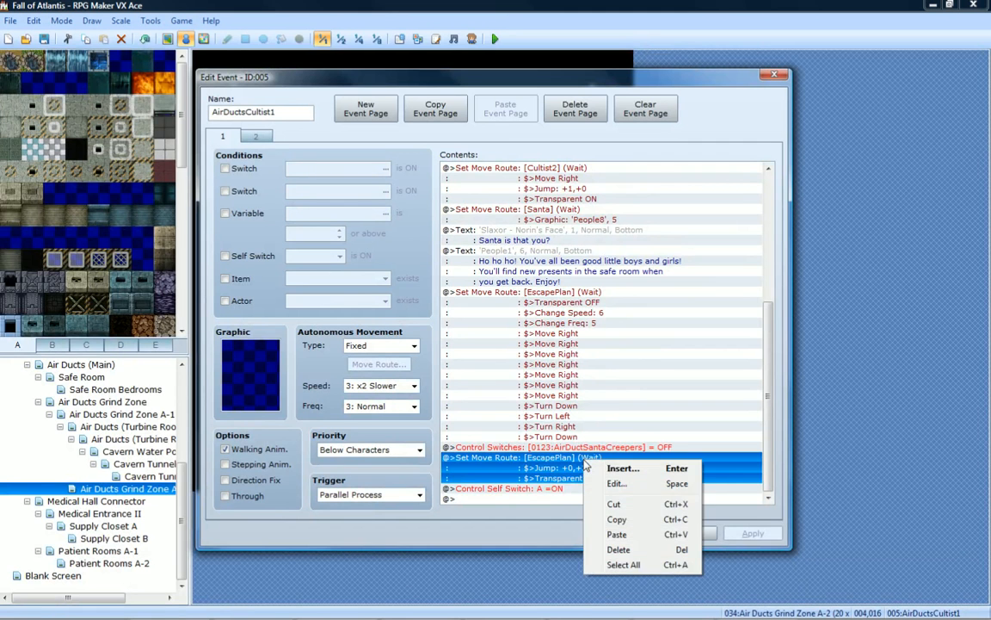
click(615, 423)
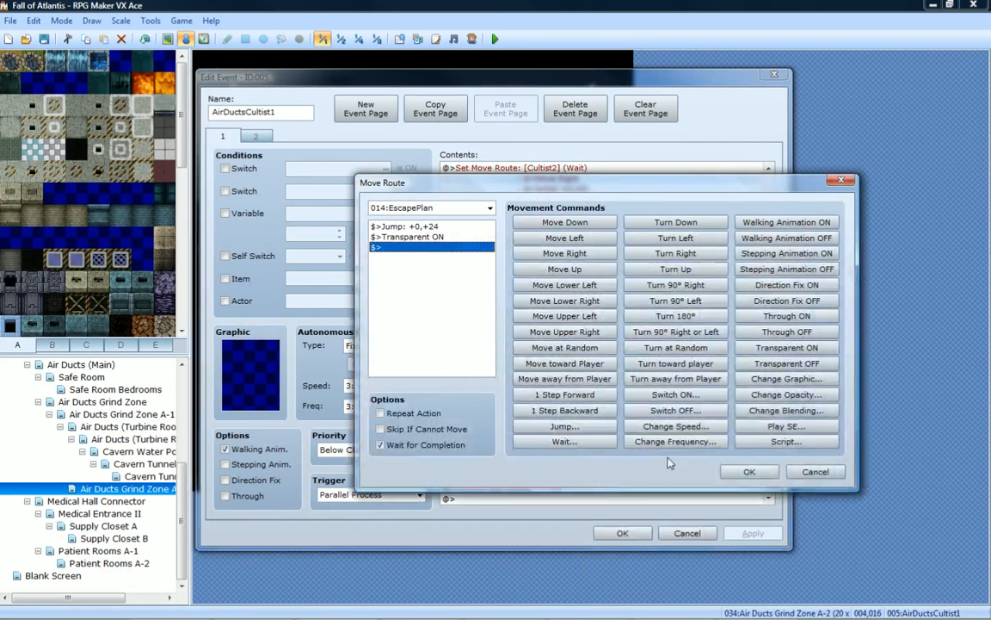
click(815, 472)
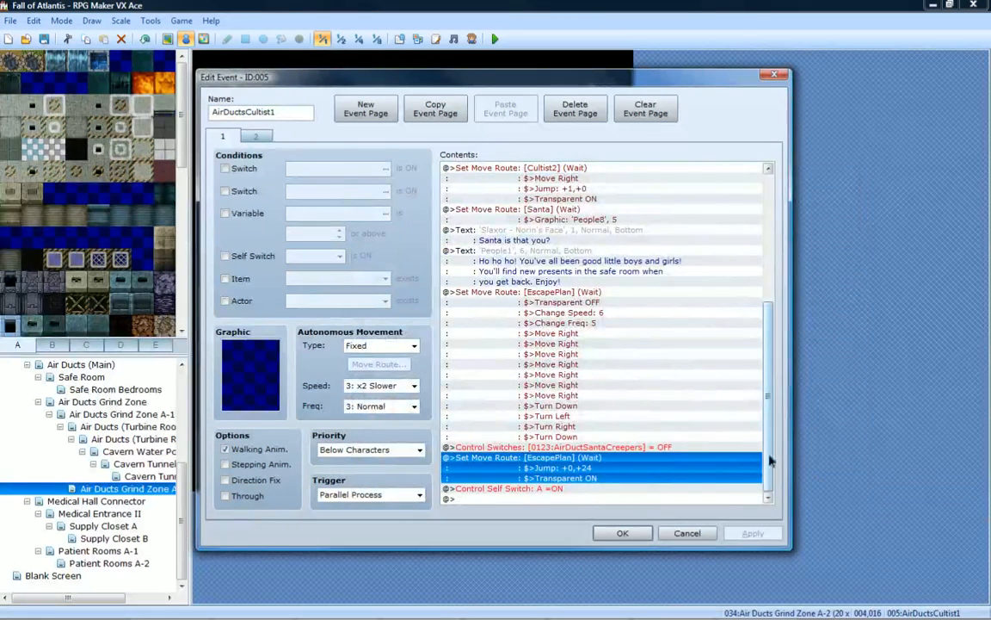
click(622, 533)
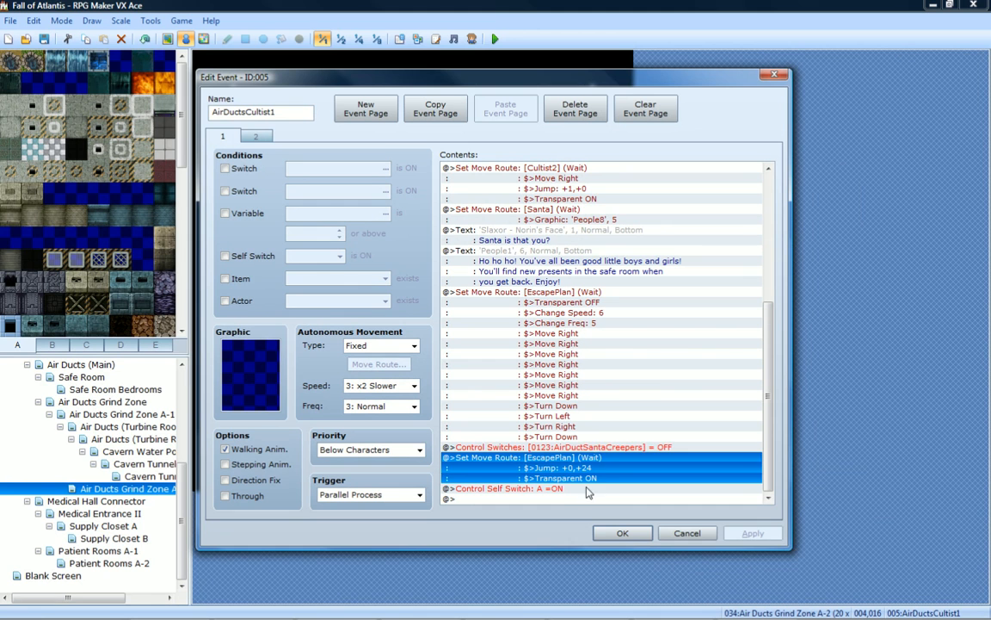
Insert a Control Switches command before the closing self switch, naming switch 0124 AirDuctReindeerEscape and turning it OFF.
click(559, 489)
right_click(560, 489)
click(601, 498)
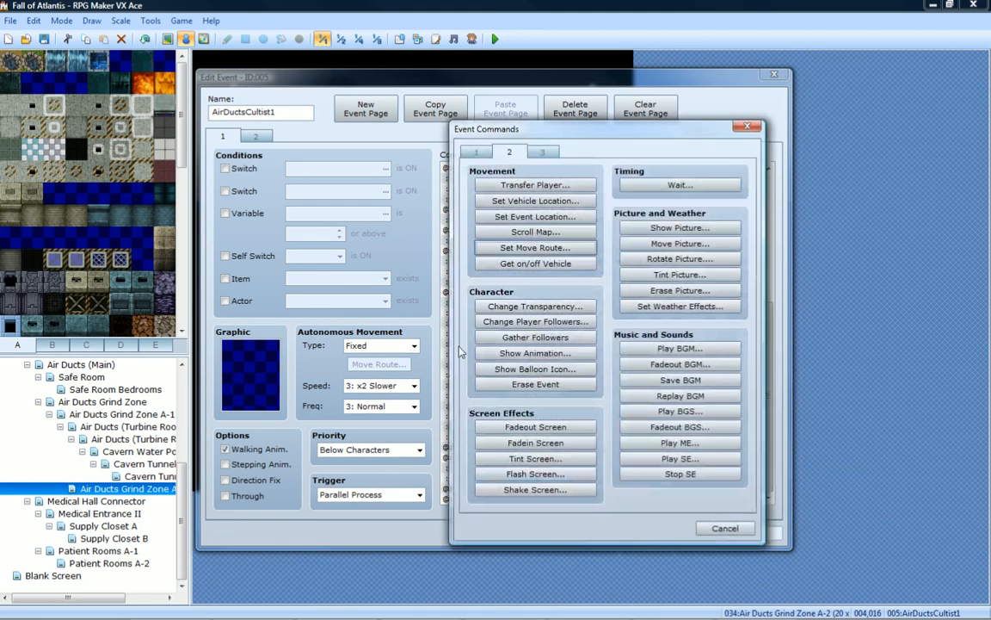
click(476, 152)
click(521, 297)
click(634, 296)
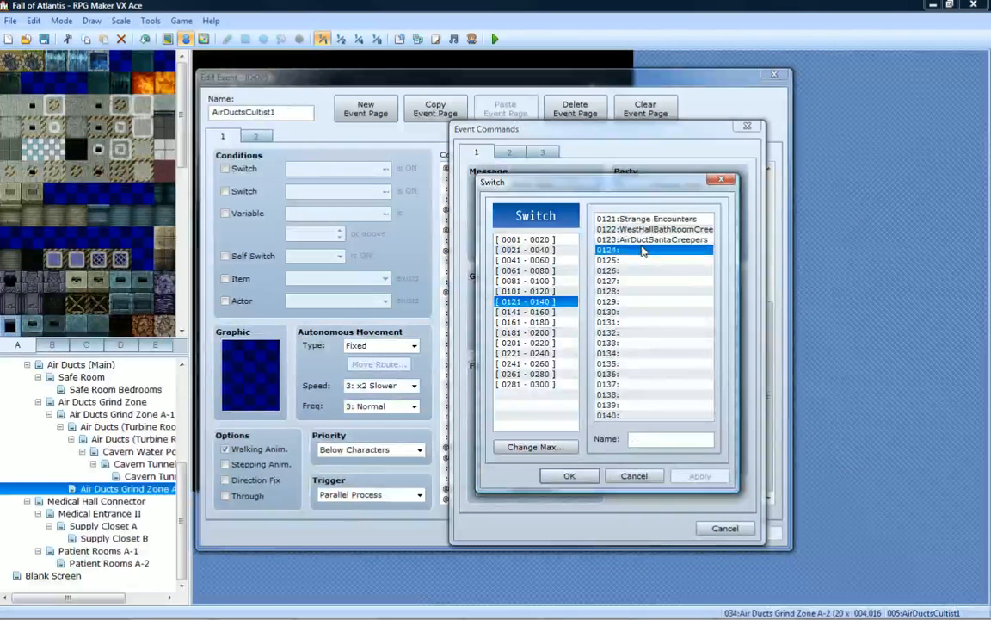
click(545, 291)
click(542, 302)
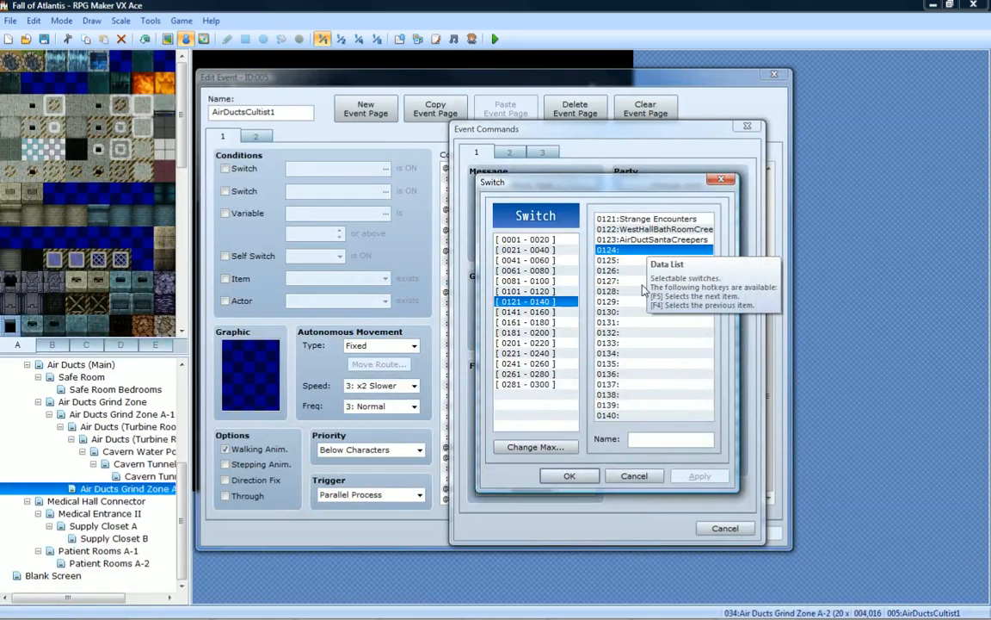
text(AirDuct)
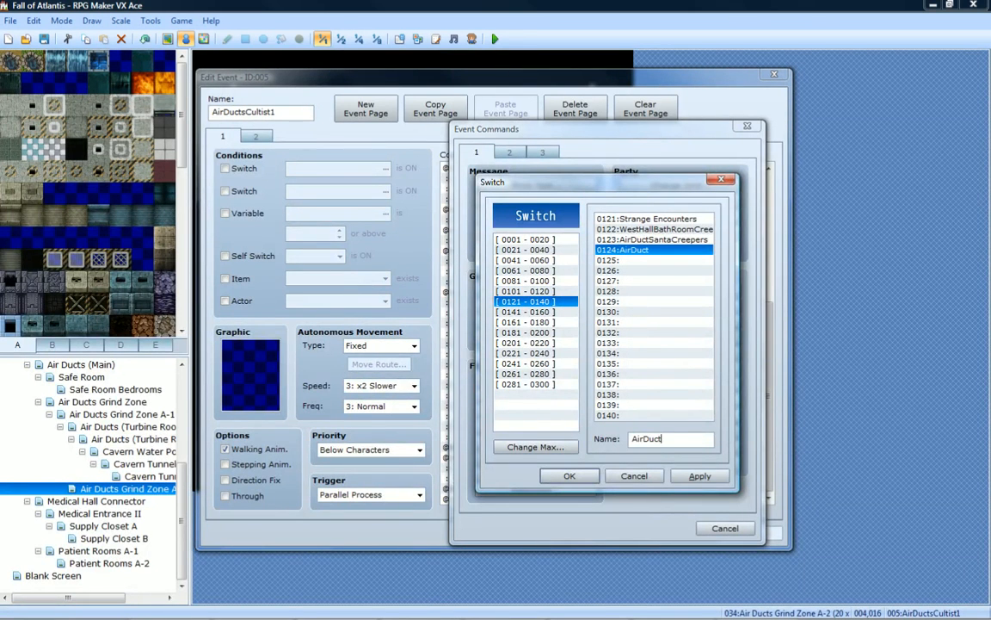
text(ReindeerEscape)
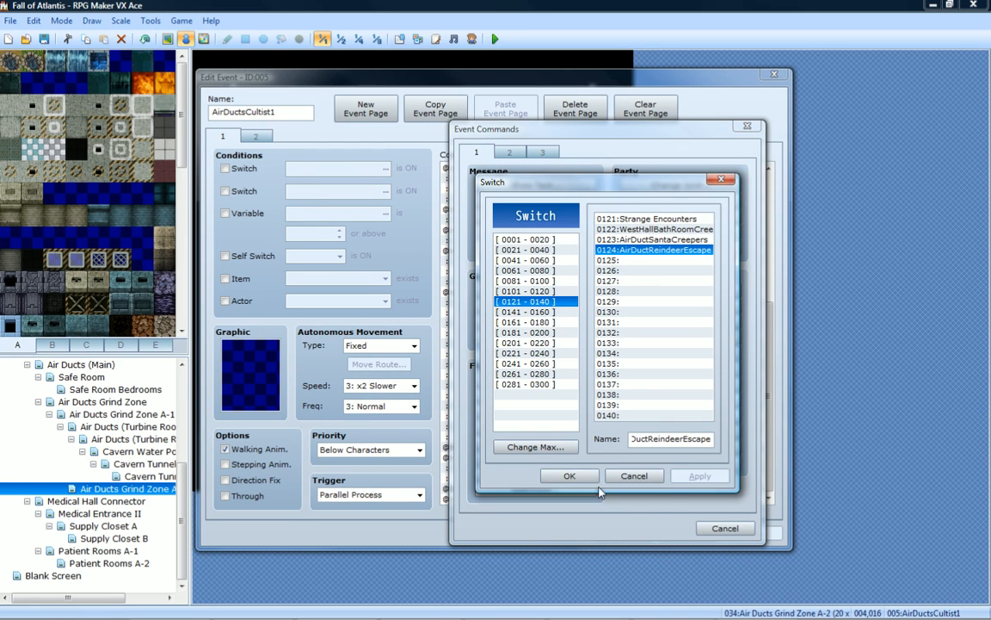
click(570, 476)
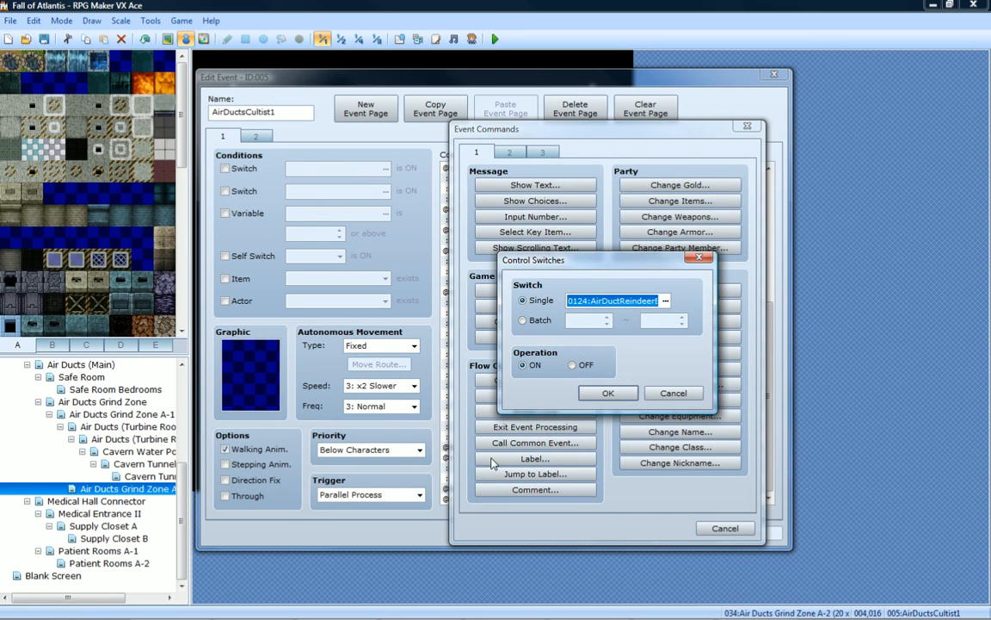
click(606, 393)
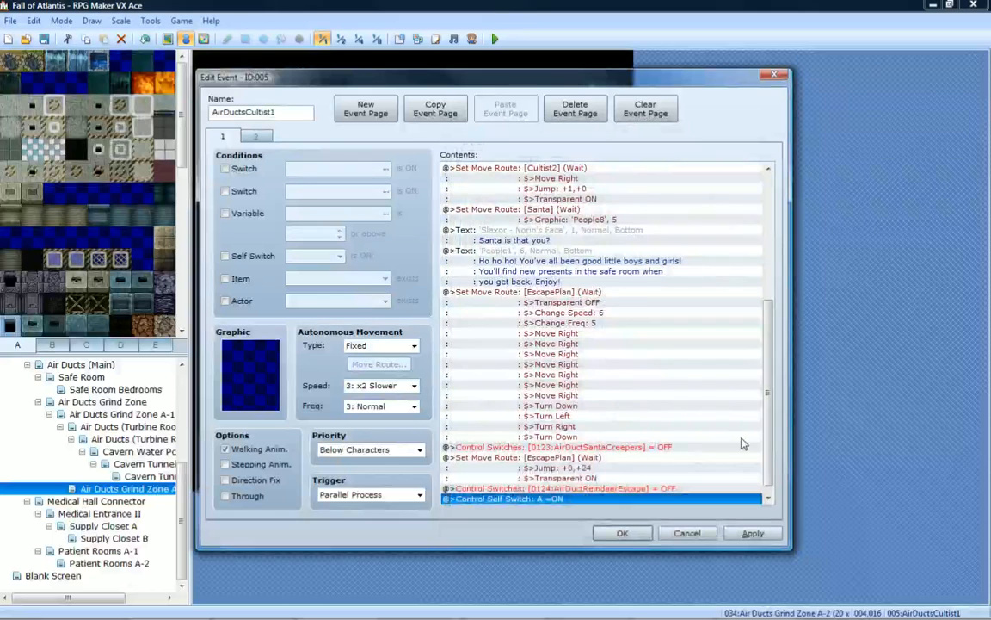
Insert a command turning switch 0124:AirDuctReindeerEscape ON at the start of the AirDuctsCultist1 event and apply the changes.
scroll(698, 426, up, 8)
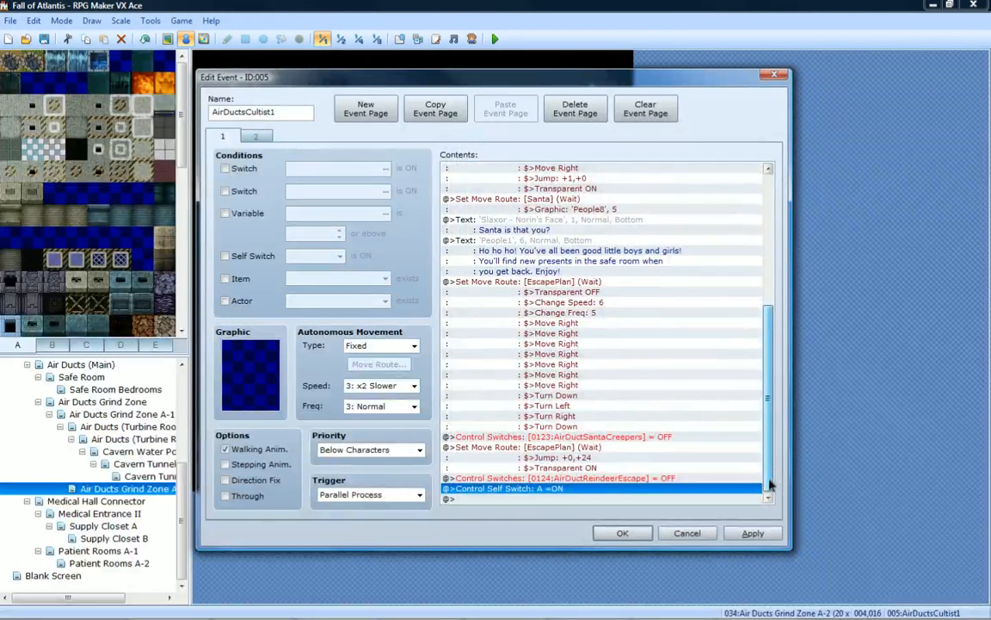
right_click(625, 169)
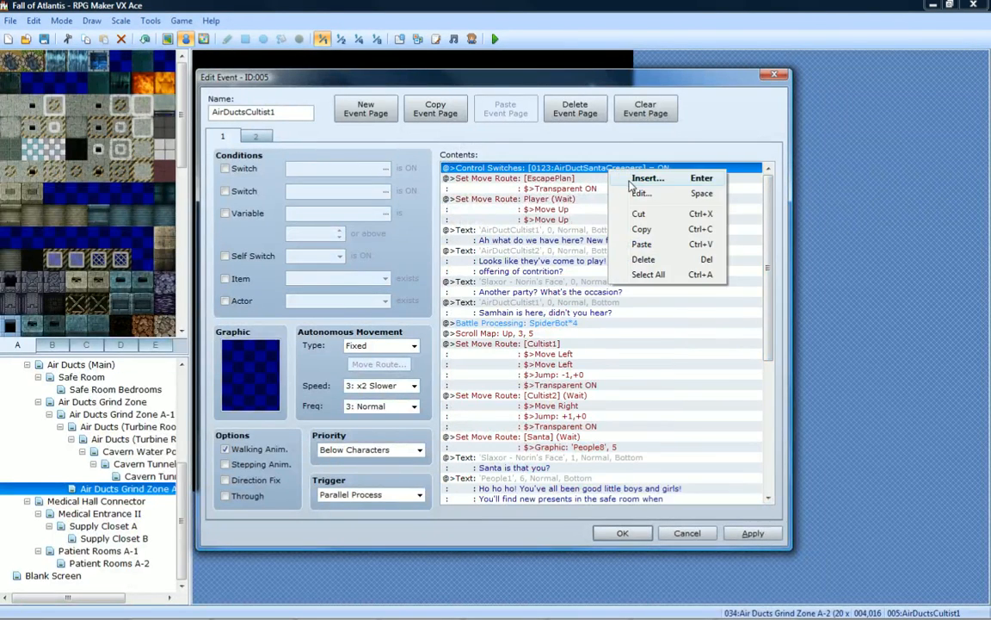
click(644, 178)
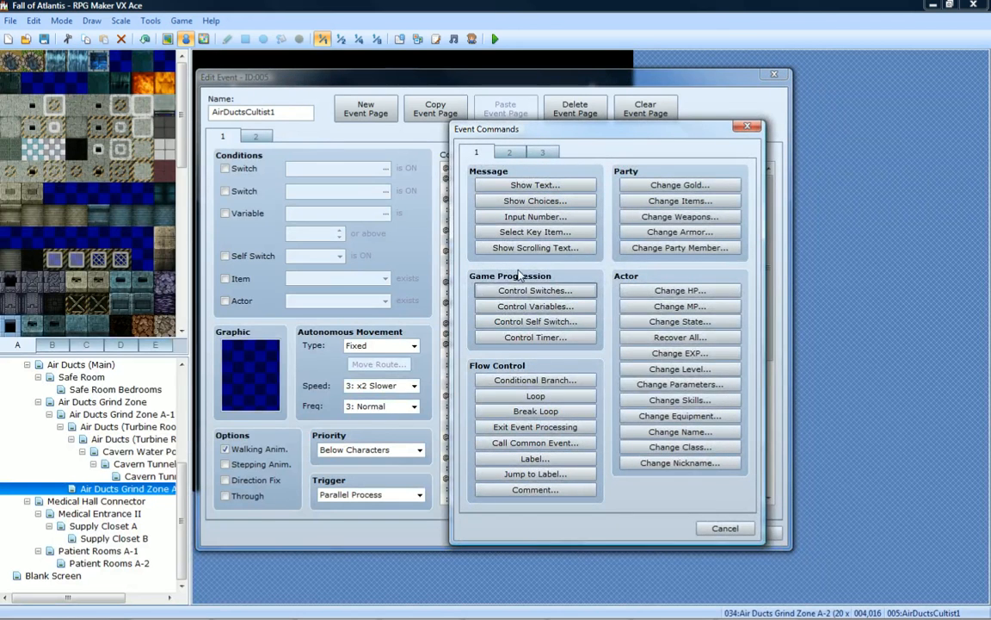
click(529, 291)
click(611, 277)
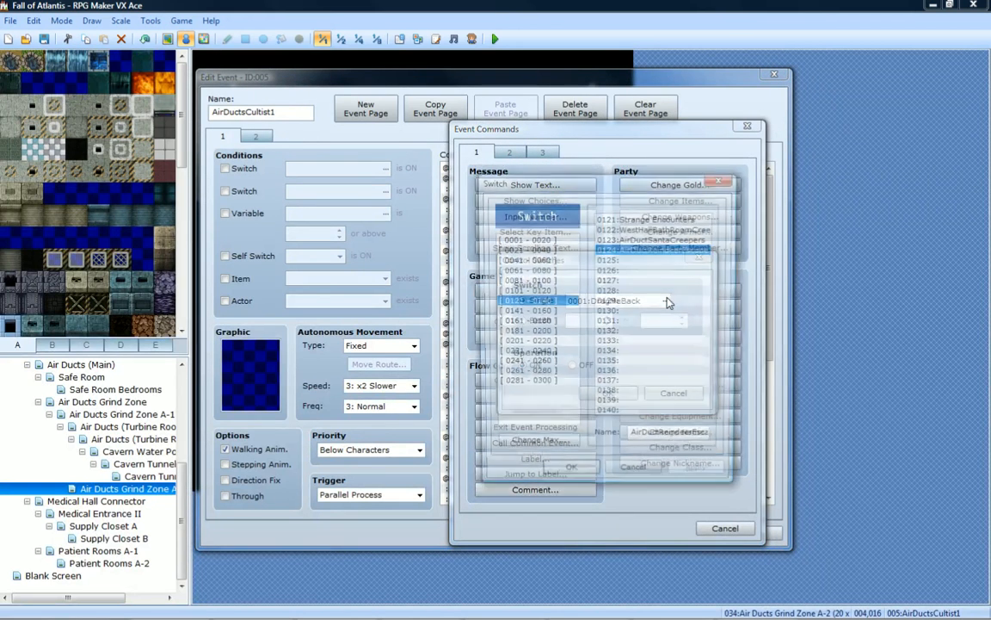
double_click(655, 250)
click(599, 397)
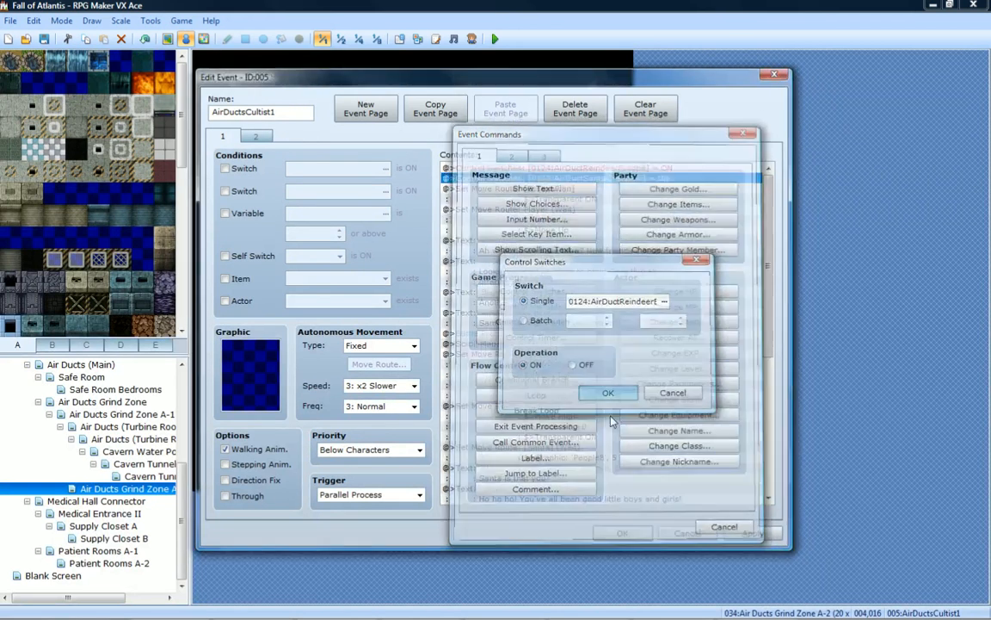
click(750, 534)
click(622, 534)
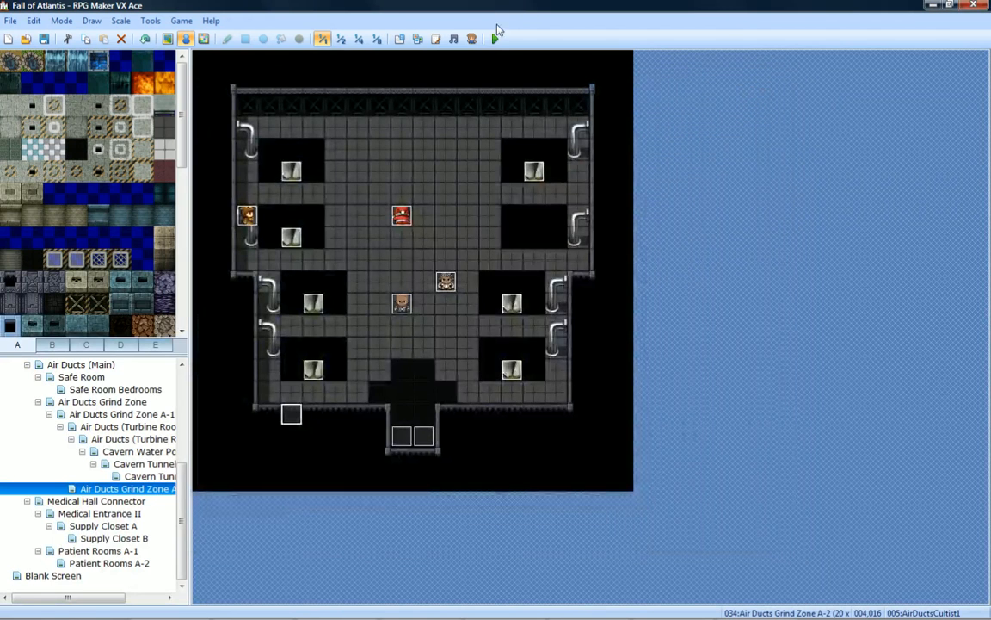
Save the project changes and launch a playtest of the fan room cutscene.
click(494, 38)
key(Return)
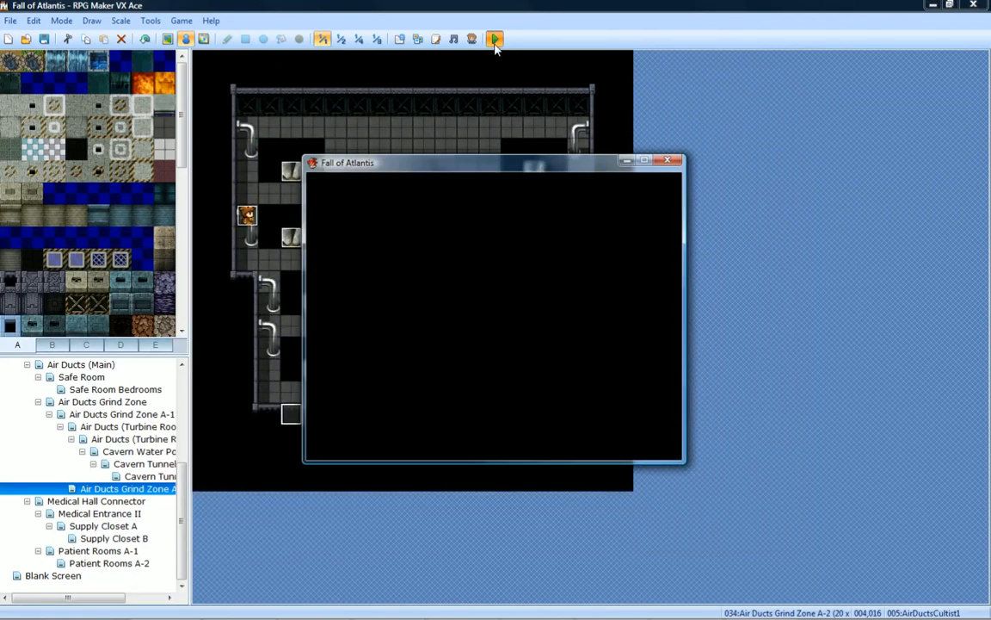
key(Return)
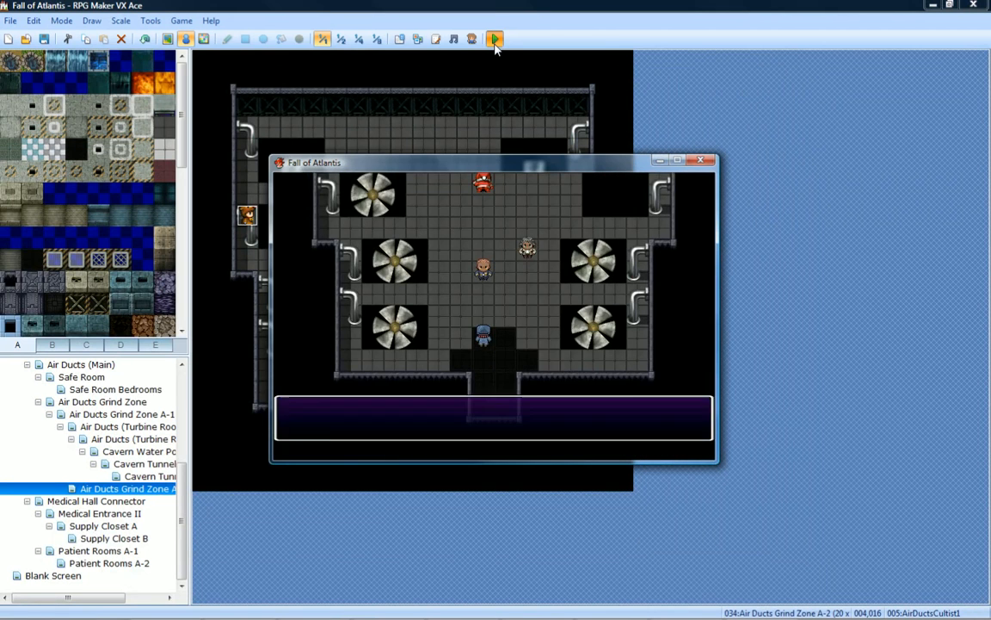
Advance through the cultists' dialogue, the battle and Santa's lines until the cutscene ends.
key(Return)
key(Return)
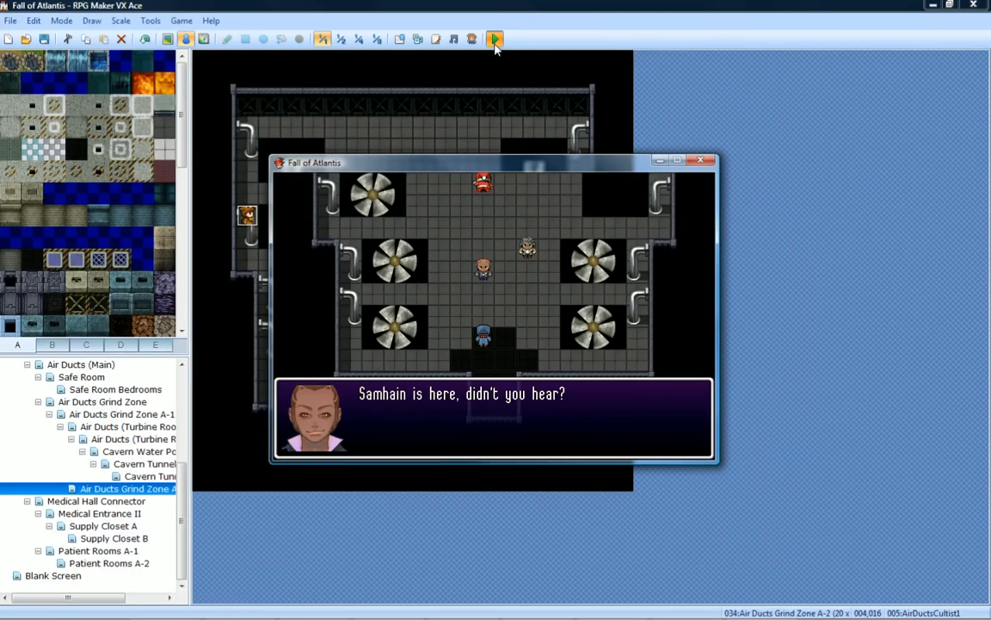
key(Return)
key(Return)
key(Return)
key(Return)
key(Return)
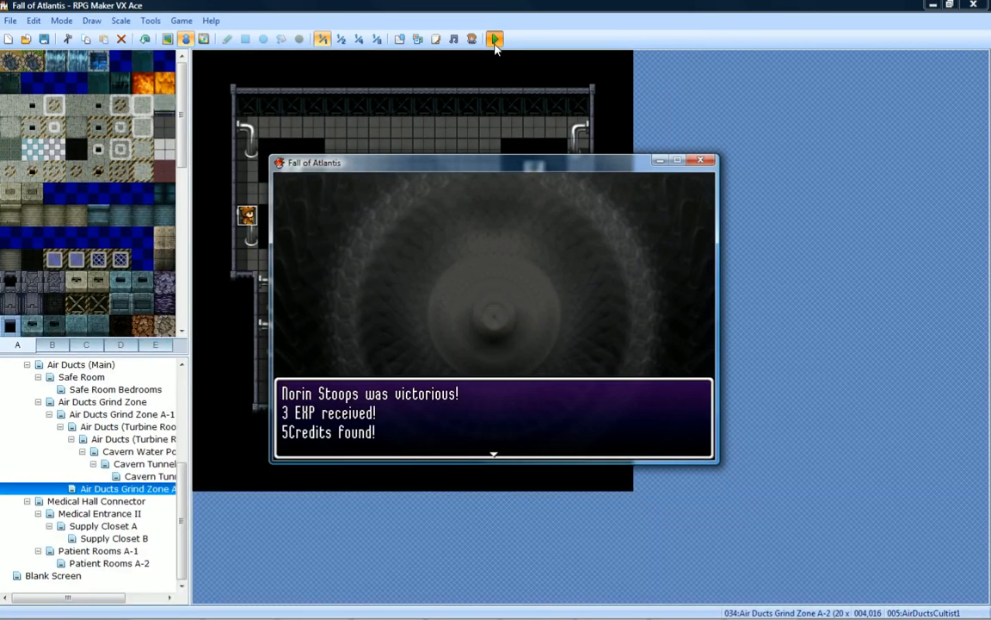
key(Return)
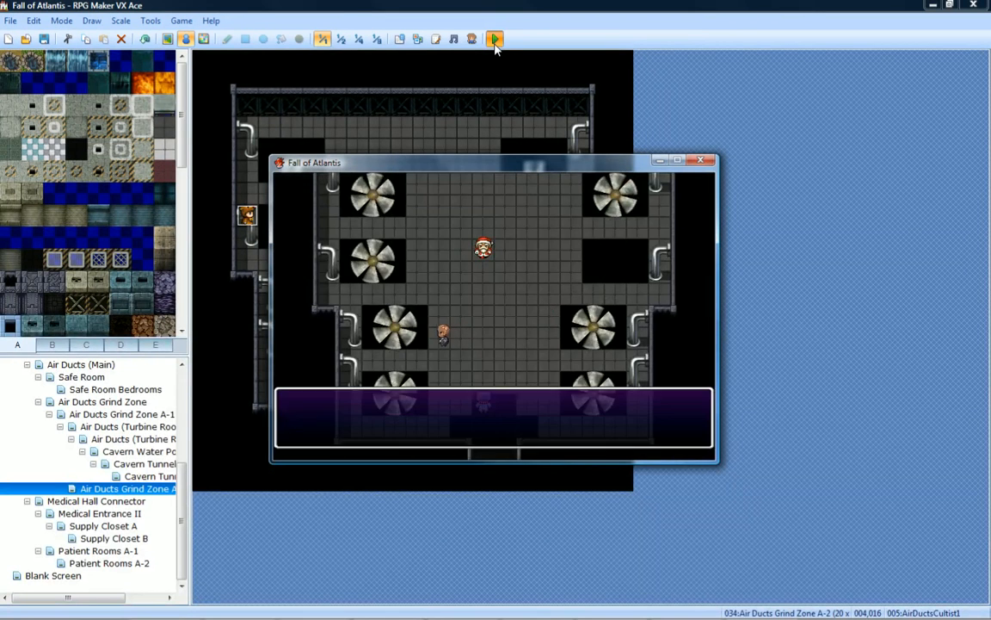
key(Return)
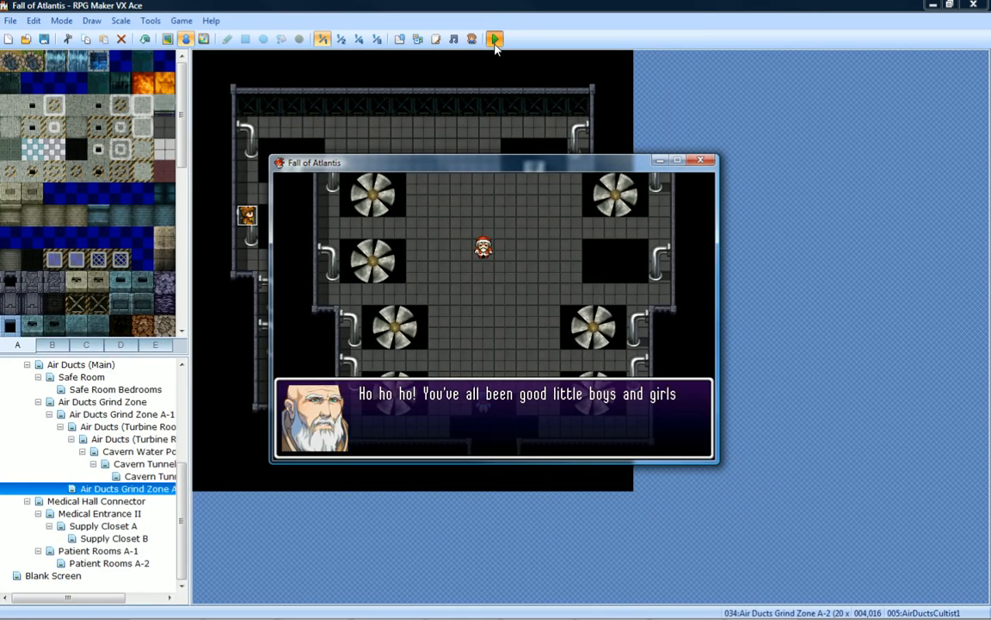
key(Return)
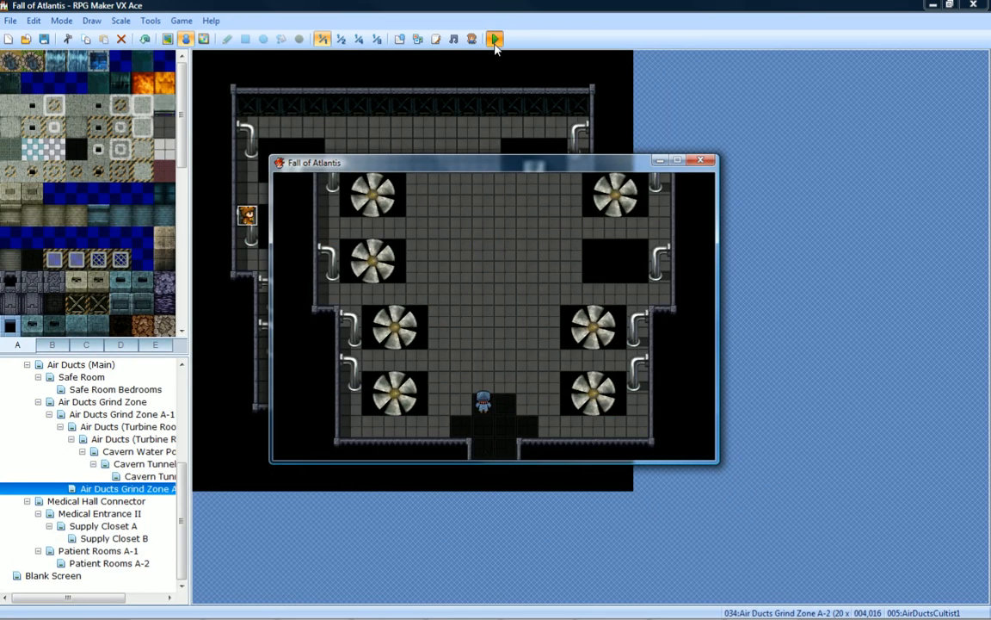
Leave and re-enter the fan room, walk to EscapePlan's starting spot to check whether it is hidden, and end the playtest.
key(Down)
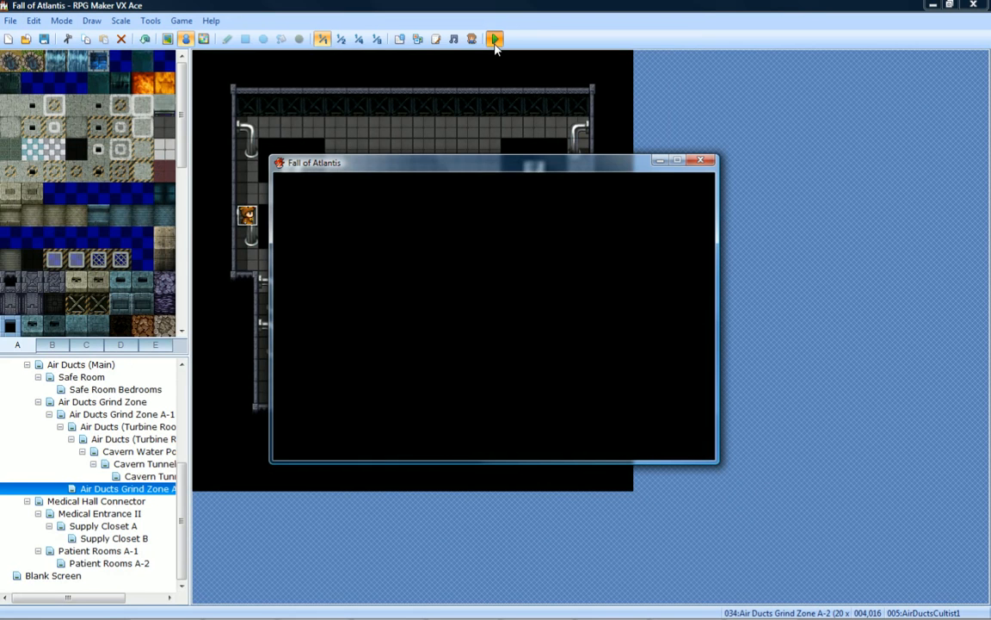
key(Up)
key(Left)
key(Up)
key(Left)
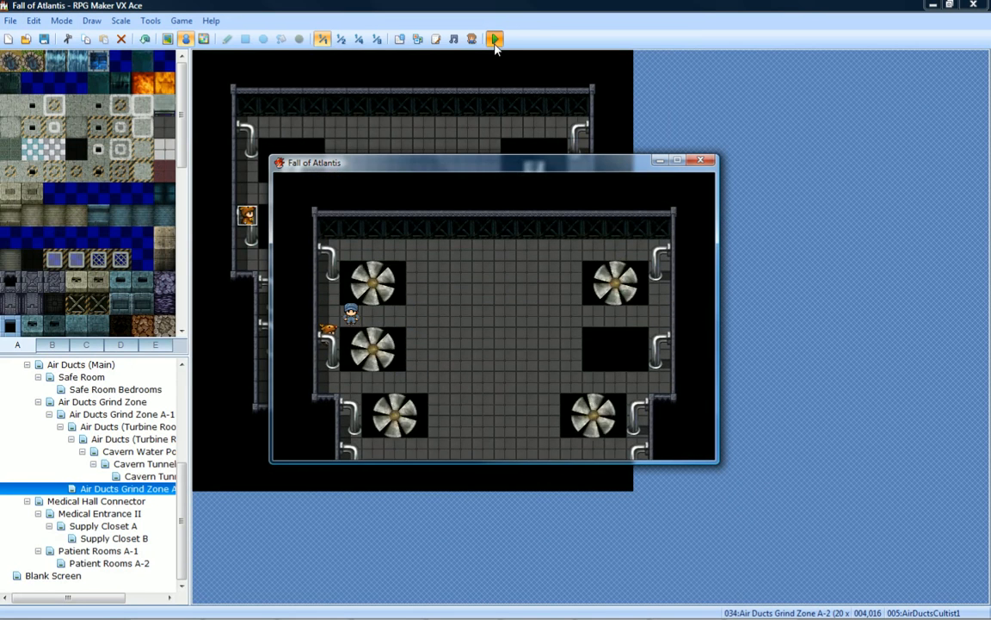
click(705, 161)
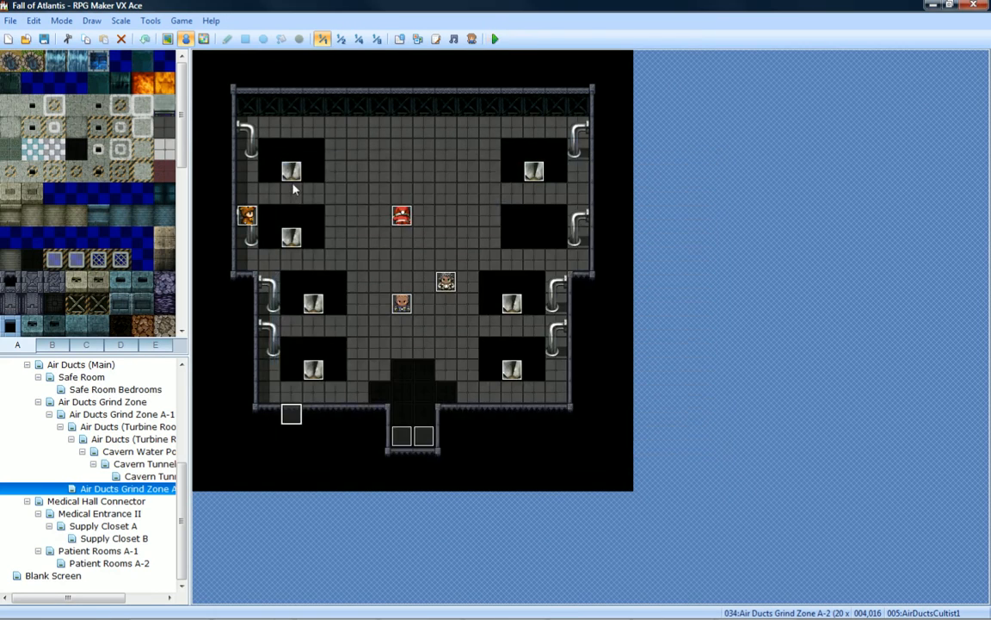
Make the EscapePlan event's page require switch 0124:AirDuctReindeerEscape to be ON and apply the change.
double_click(245, 214)
click(248, 168)
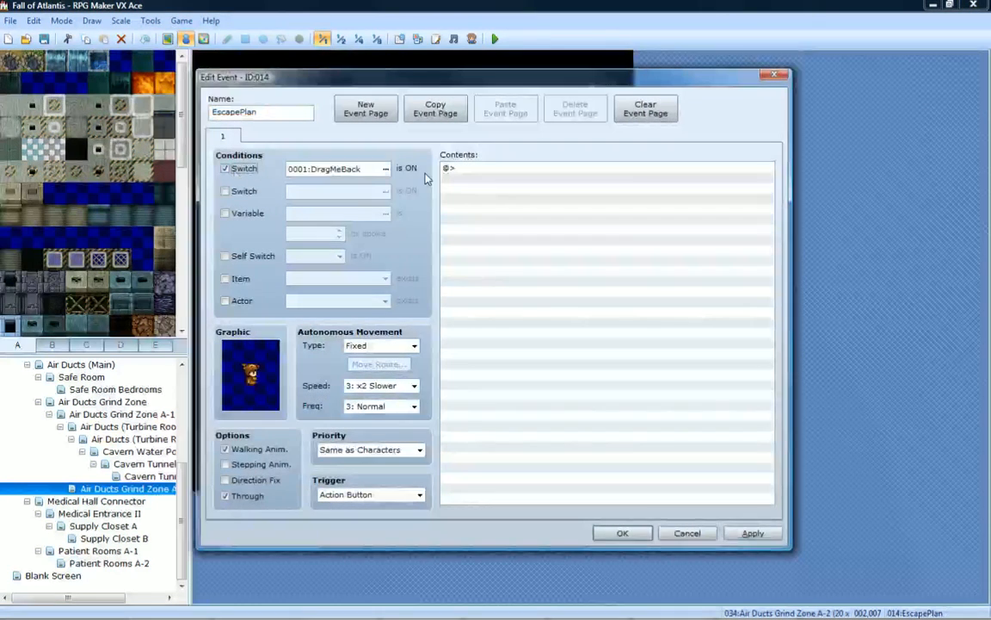
click(385, 169)
double_click(531, 228)
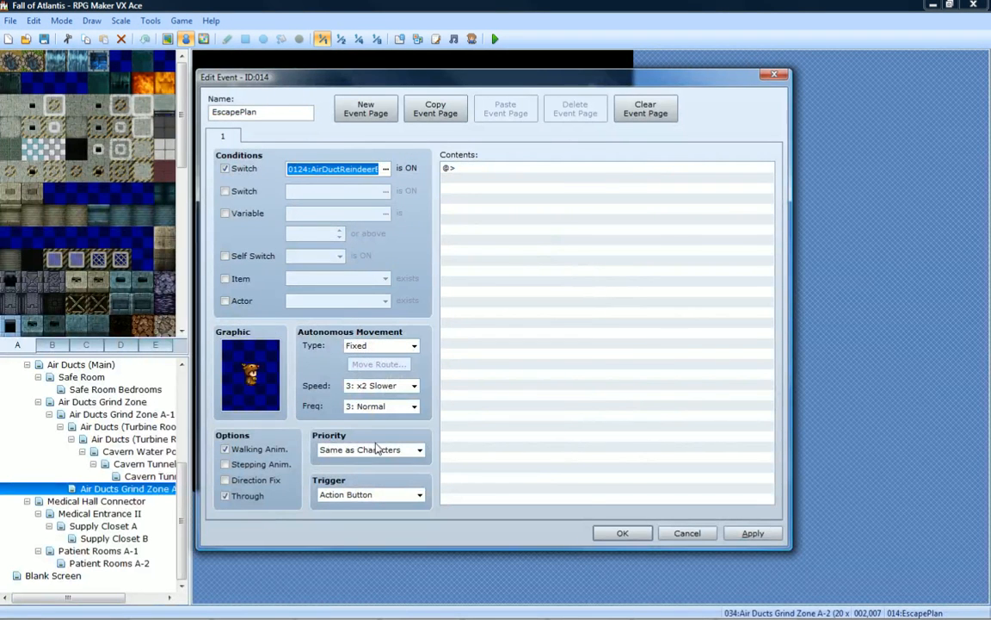
click(753, 533)
click(622, 532)
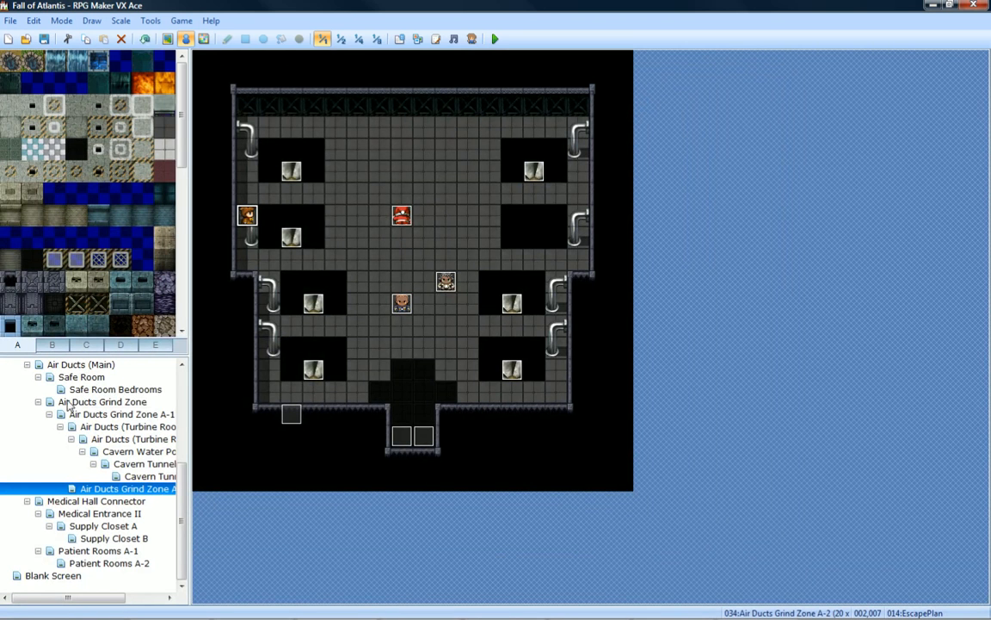
Open the Air Ducts Grind Zone A-1 map.
click(107, 502)
click(107, 513)
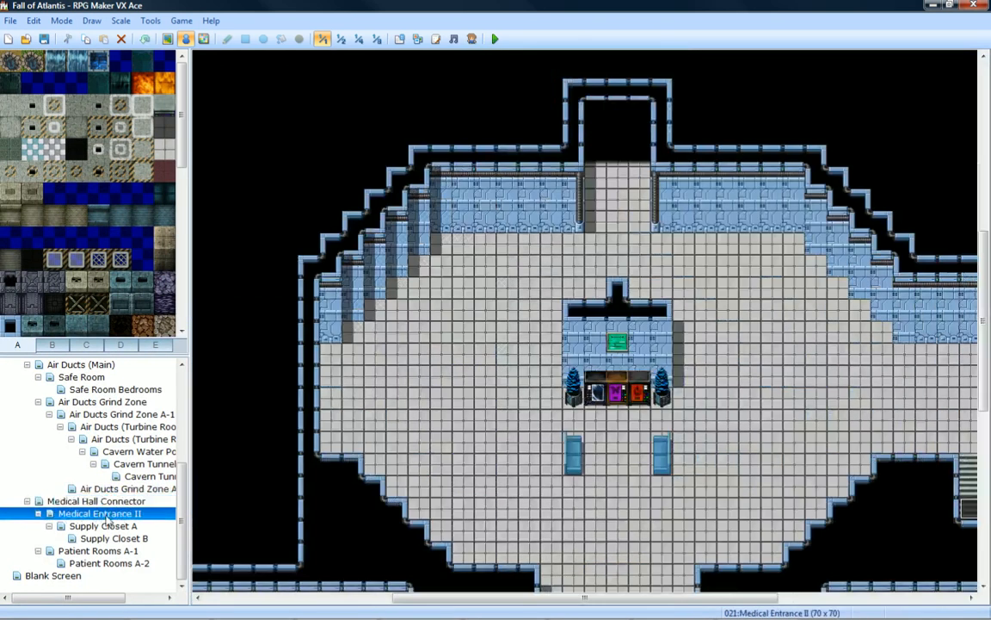
click(111, 414)
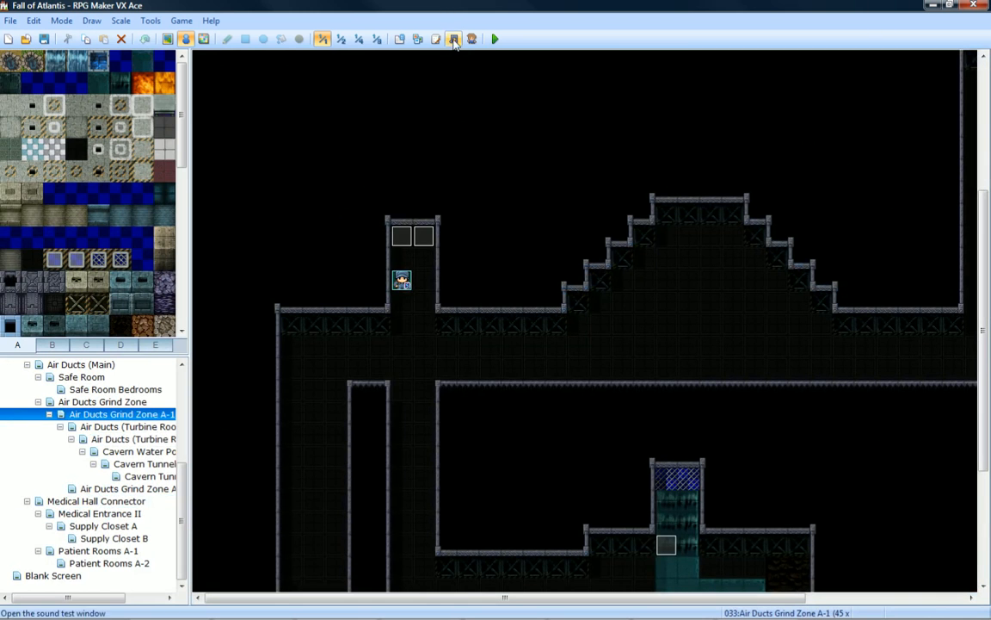
Open the Cavern Water Pool map and bring the waterfalls and lower pool into view.
click(454, 39)
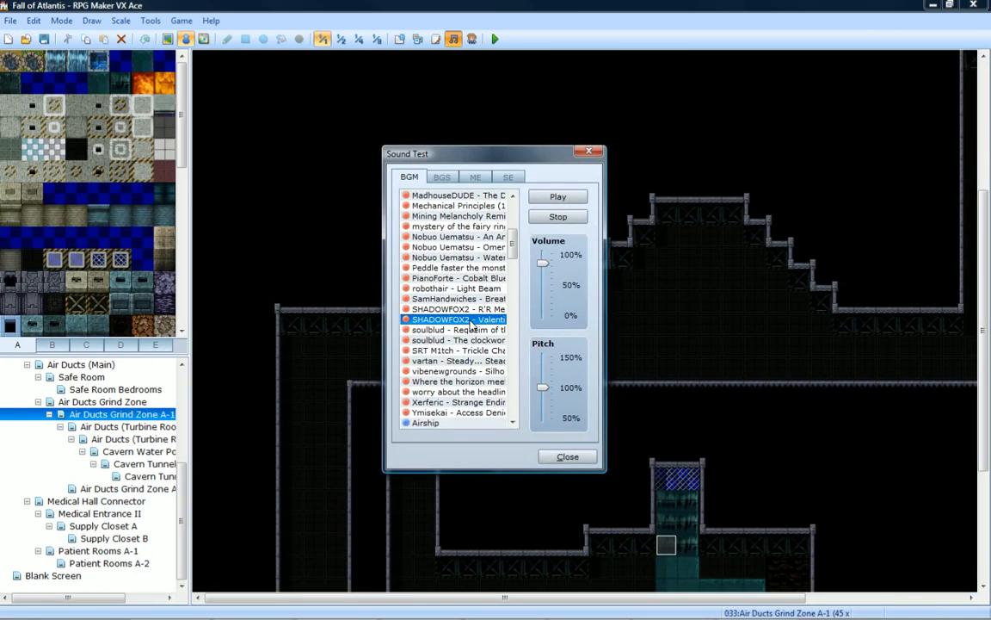
click(589, 151)
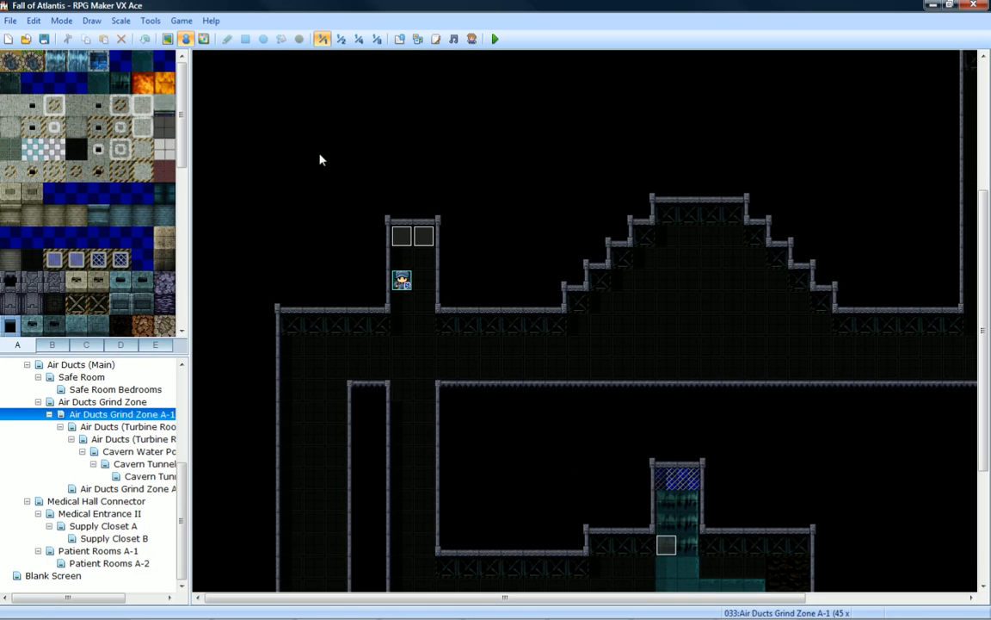
click(120, 426)
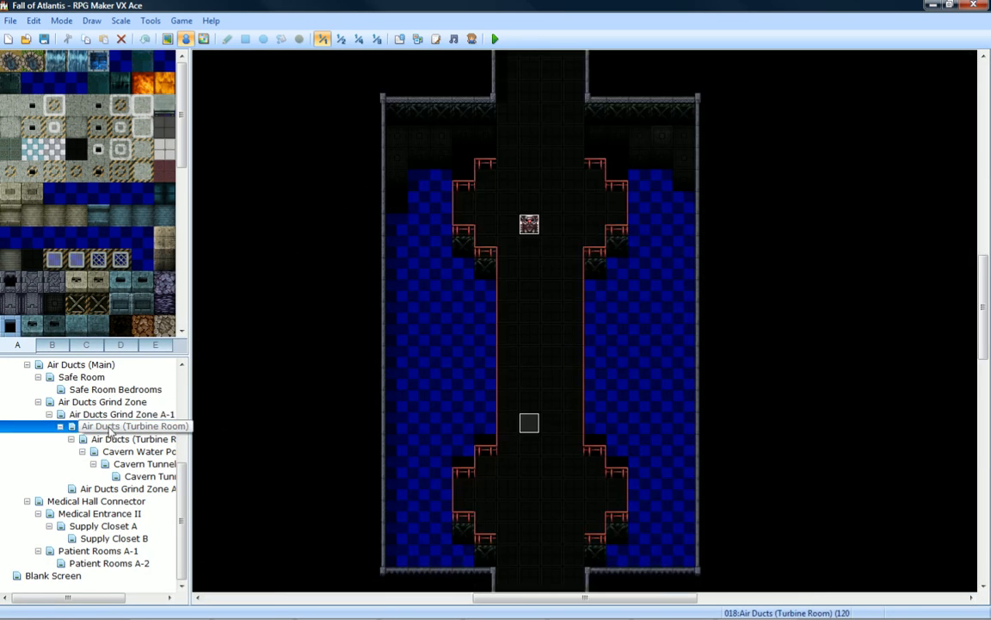
click(123, 452)
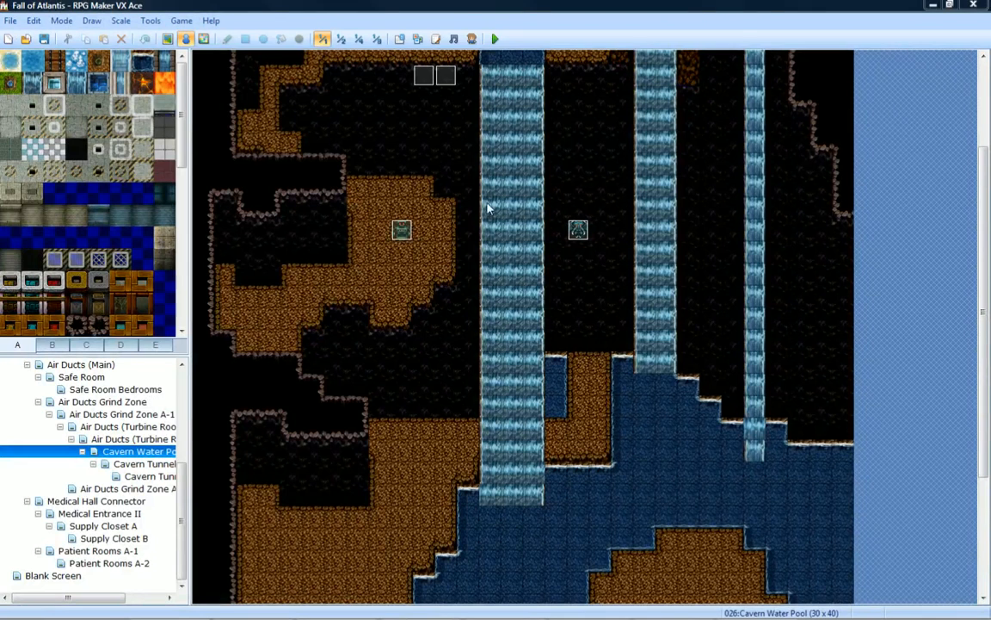
scroll(422, 217, down, 5)
scroll(491, 314, up, 3)
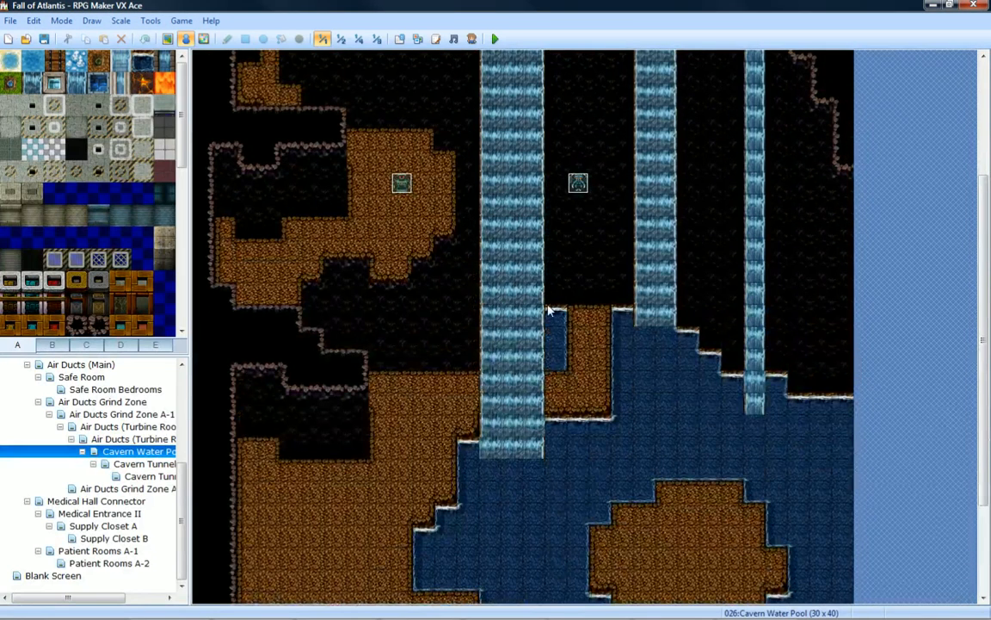
Place the dark shadow tiles across the top end of the narrow brown path between the two wide waterfalls in Cavern Water Pool.
click(52, 345)
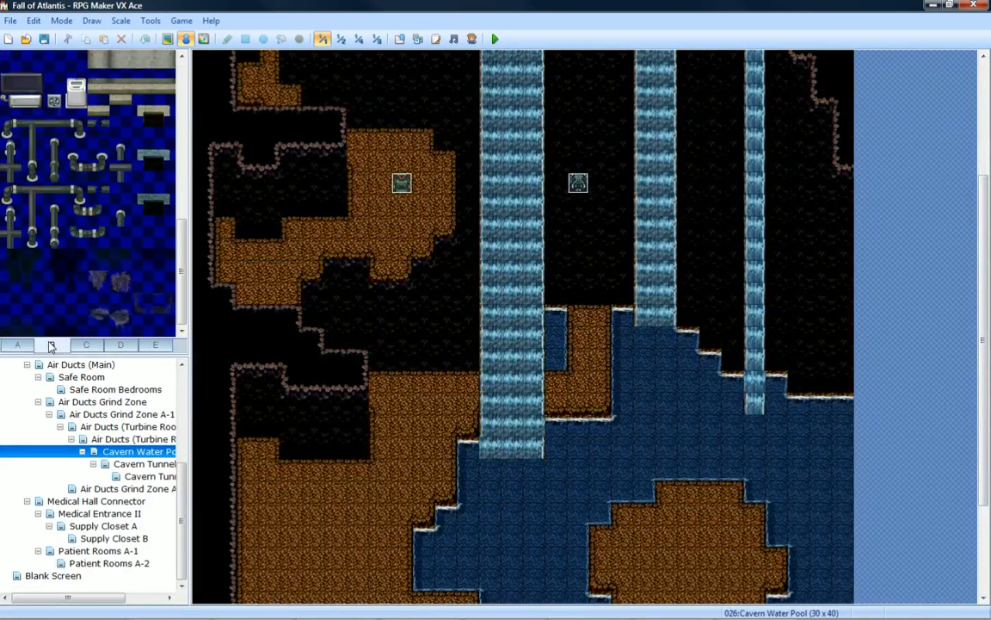
click(85, 344)
click(33, 344)
scroll(82, 267, down, 5)
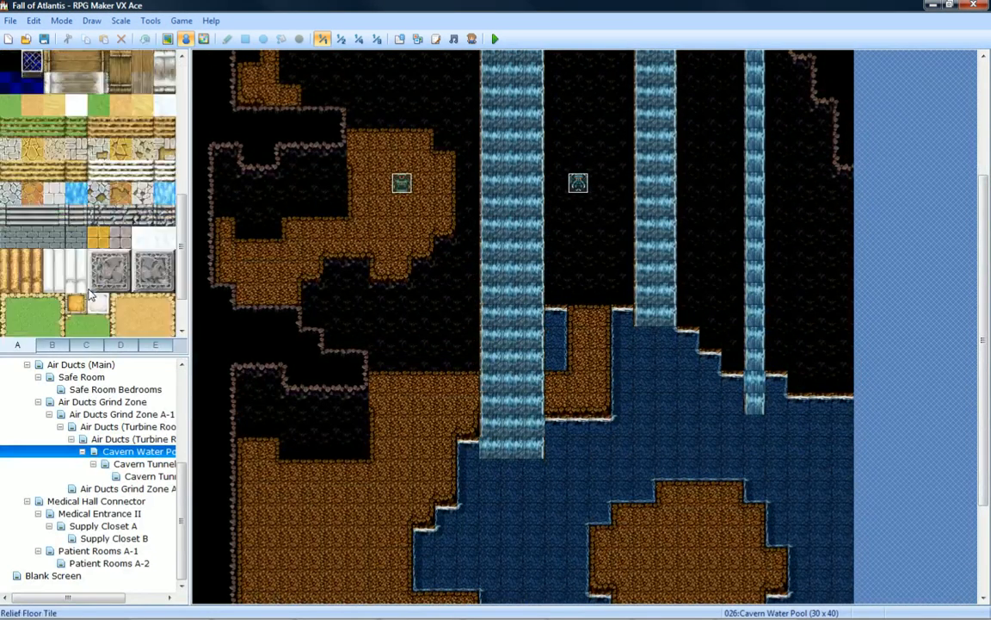
click(86, 344)
scroll(112, 316, up, 5)
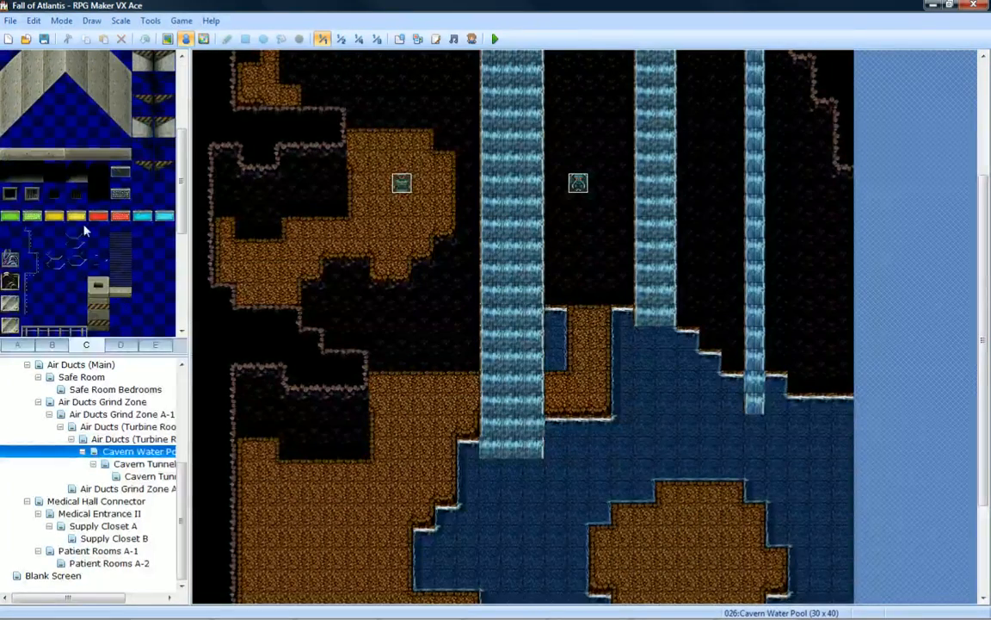
drag(31, 173, 20, 175)
click(167, 39)
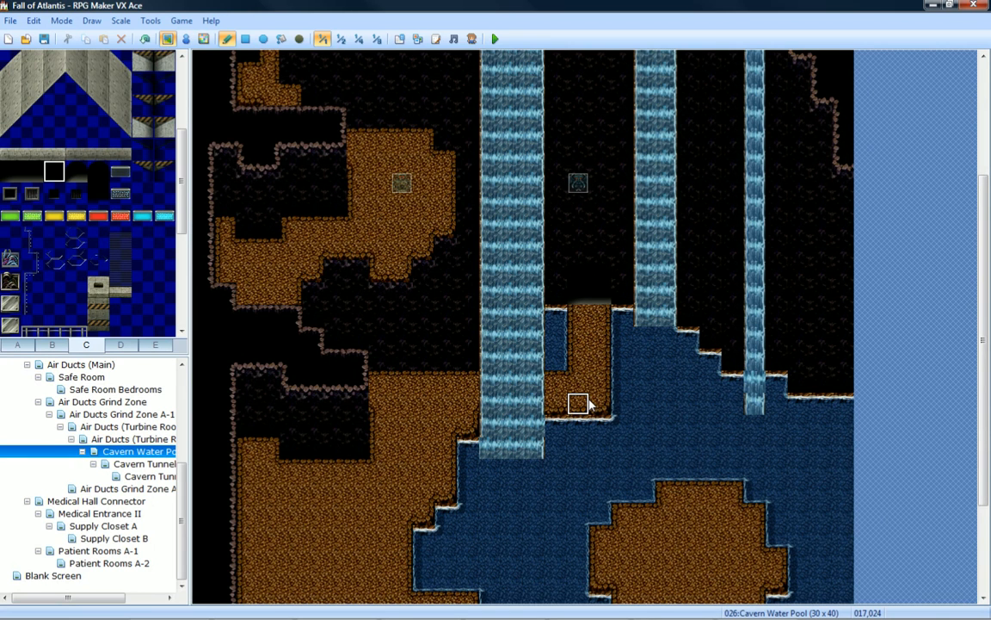
scroll(598, 344, up, 1)
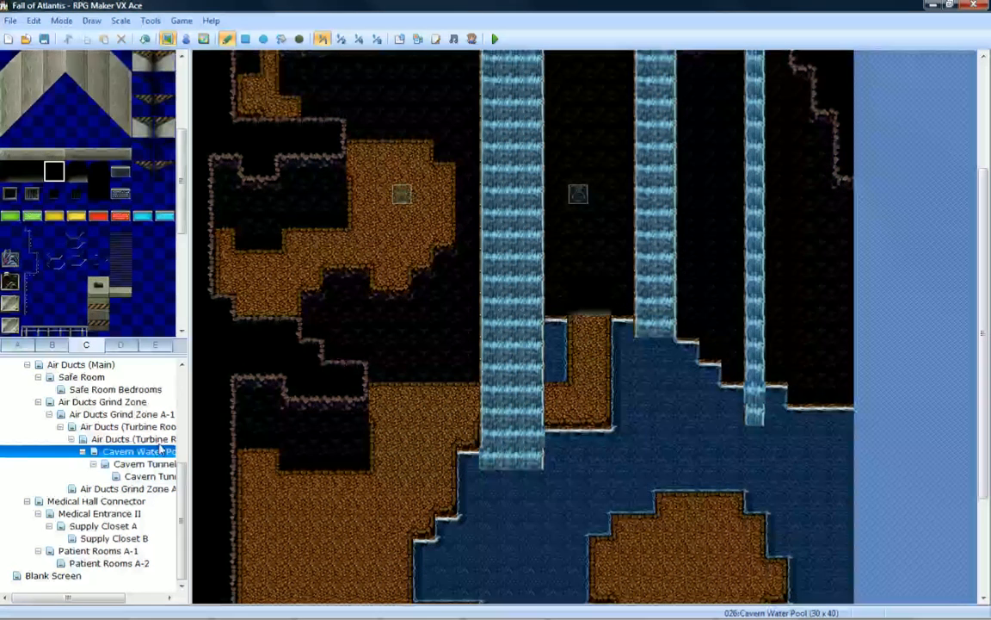
Create a new map named CavernWaterFallRoom under Cavern Water Pool, using tileset 006:Sci-Fi II.
right_click(151, 451)
click(173, 483)
double_click(256, 260)
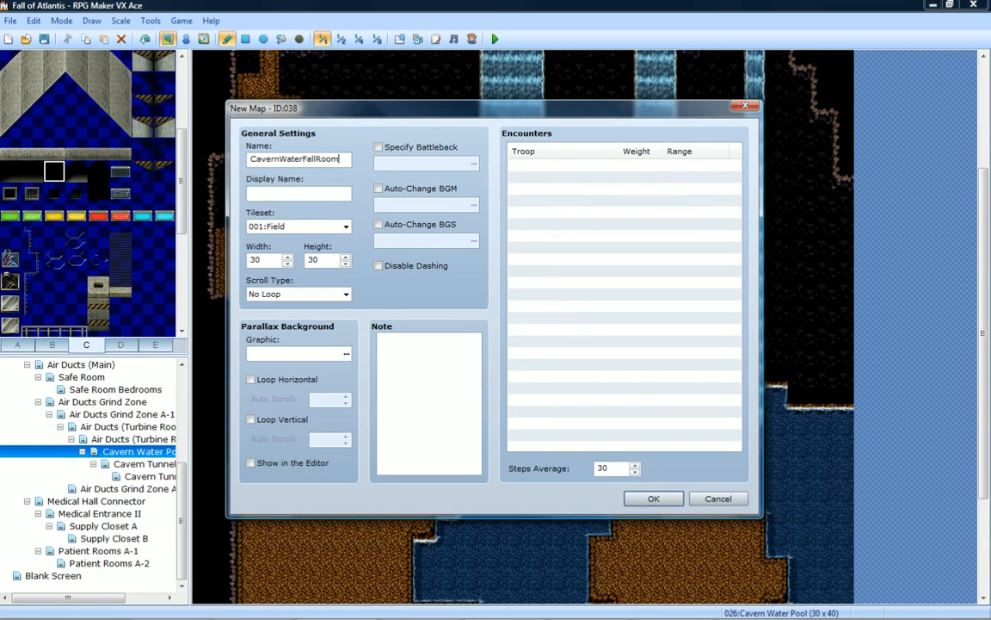
click(319, 226)
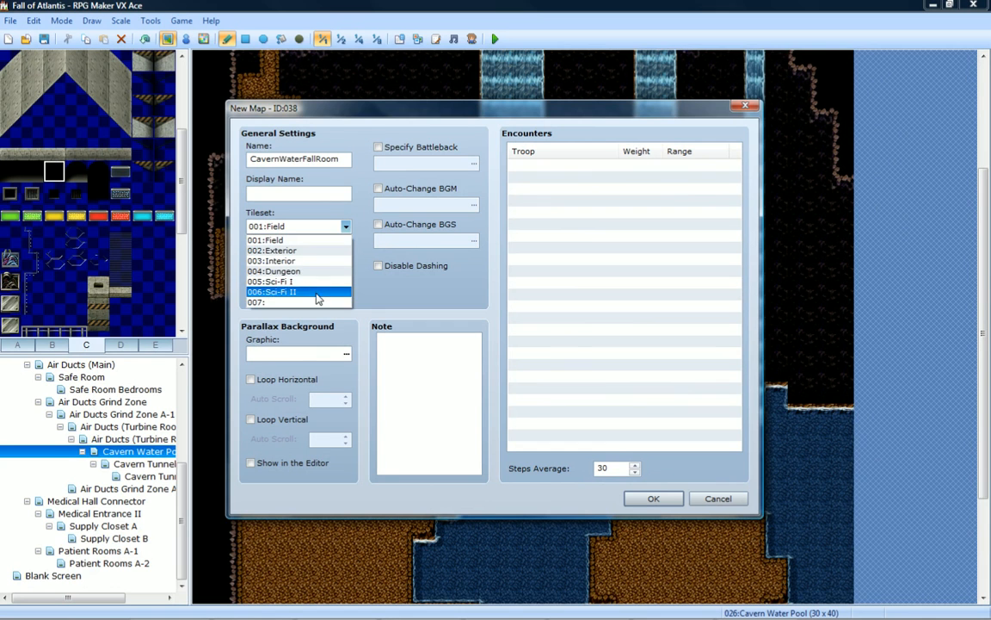
click(315, 293)
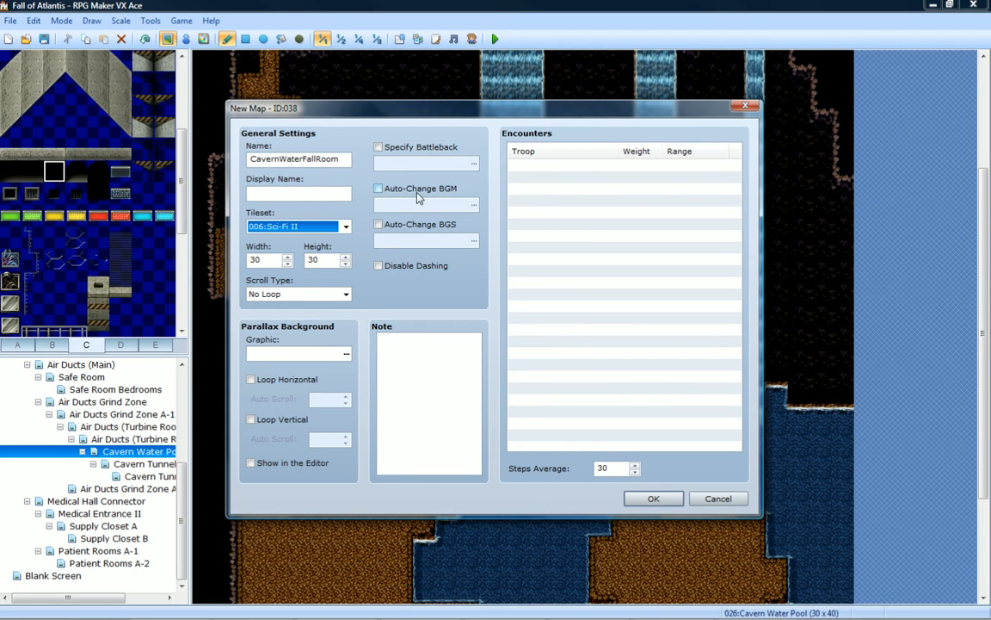
click(643, 498)
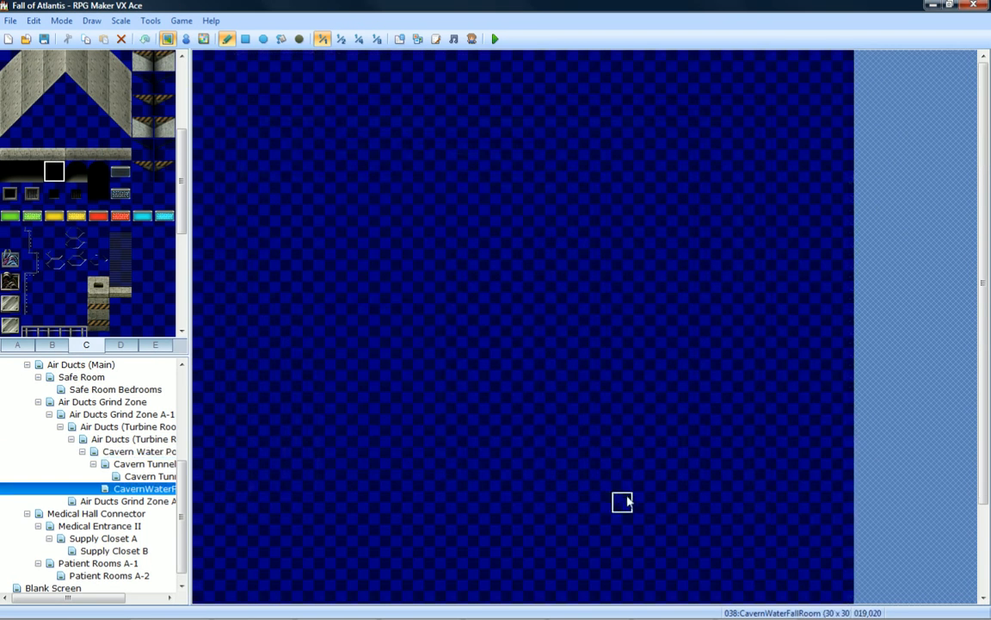
Look through the existing air duct, safe room and cavern maps for reference, ending with Cavern Tunnel Room A-1, and return to CavernWaterFallRoom.
middle_click(551, 361)
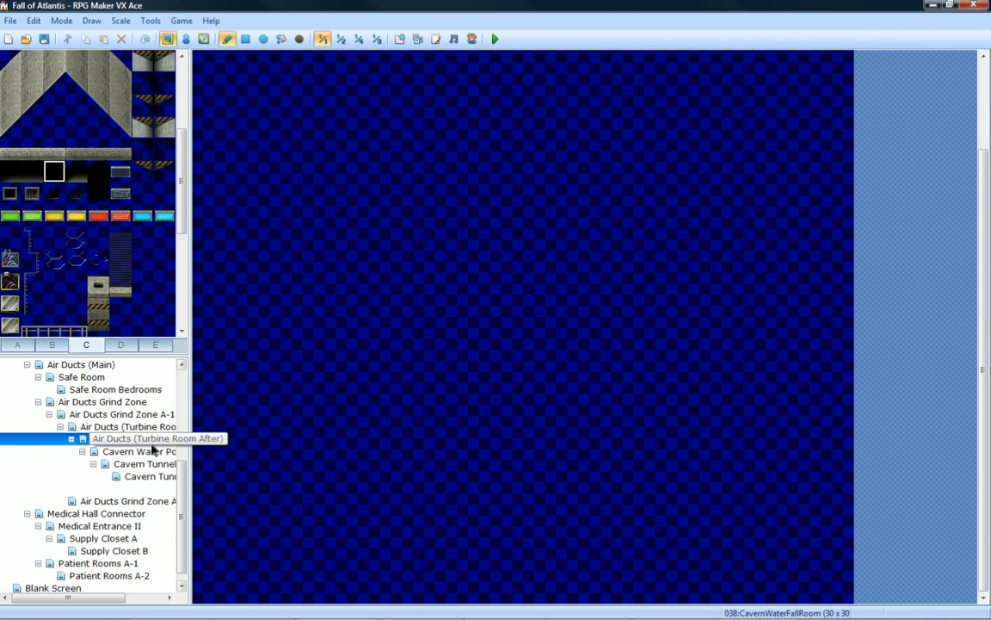
click(148, 424)
click(147, 405)
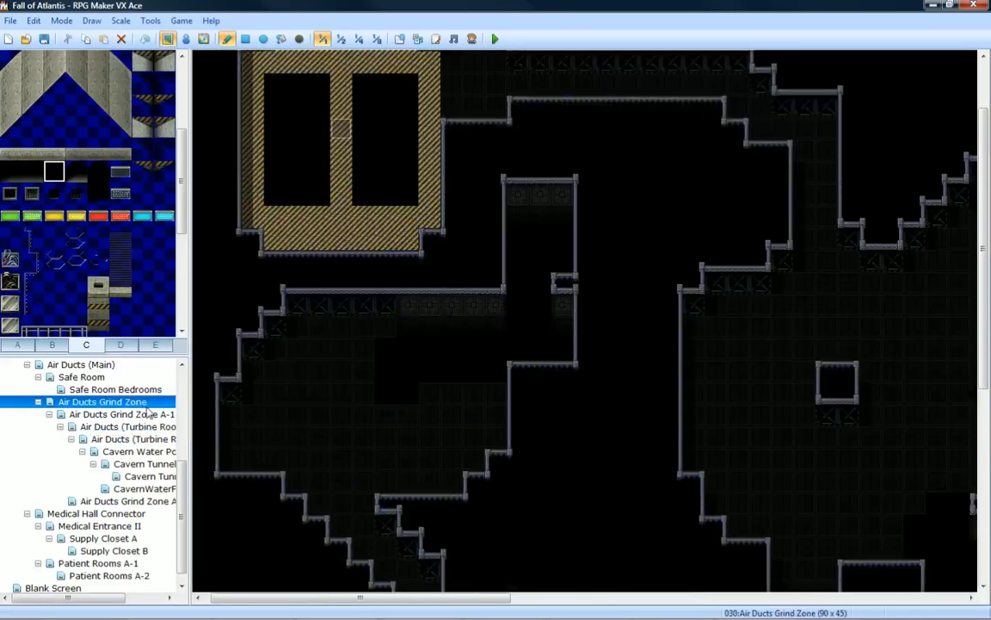
click(145, 392)
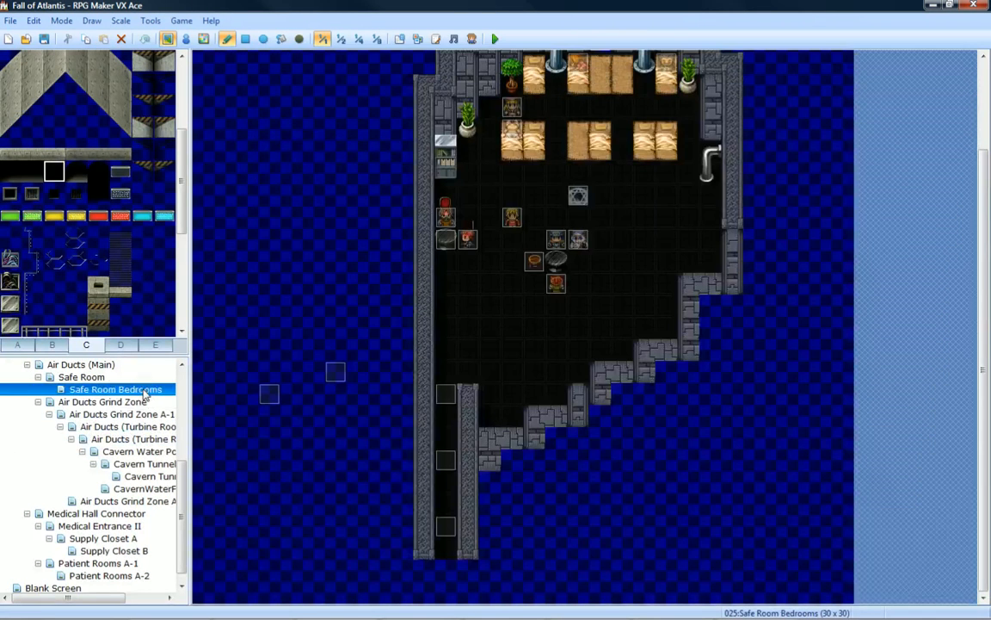
click(128, 414)
click(129, 426)
click(134, 439)
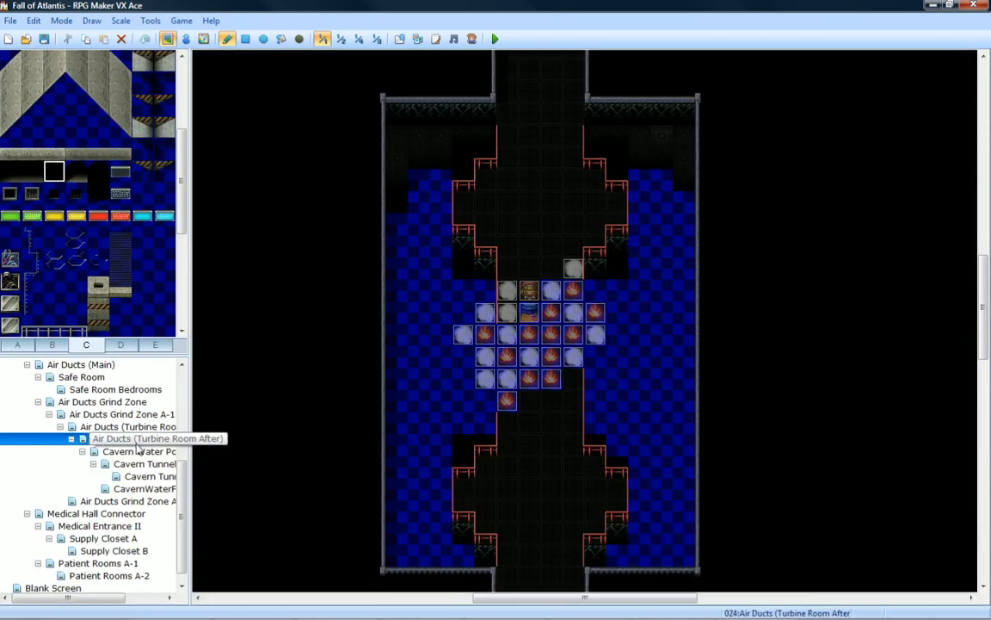
click(142, 464)
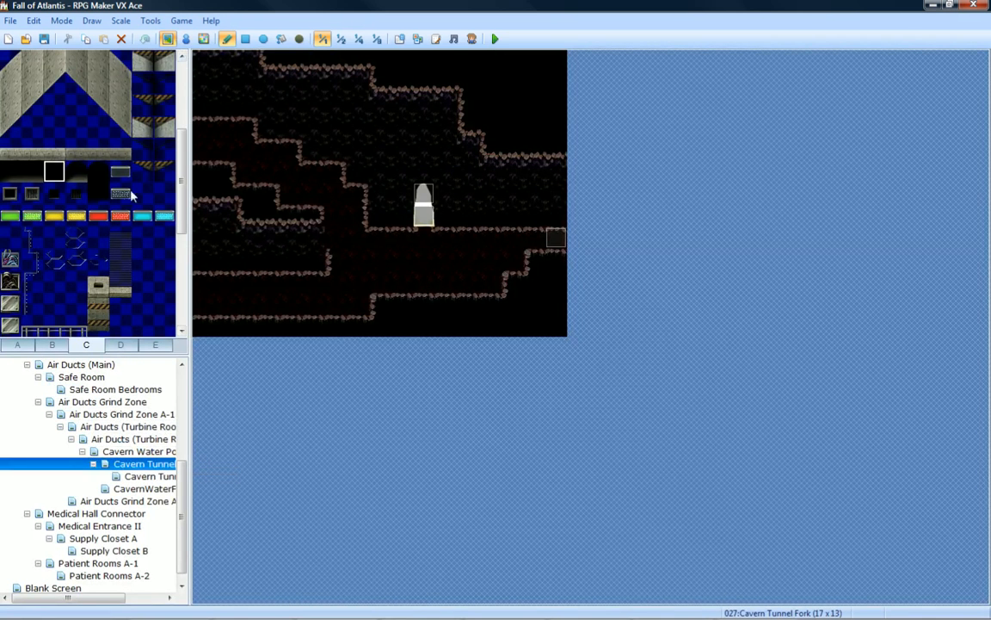
click(142, 476)
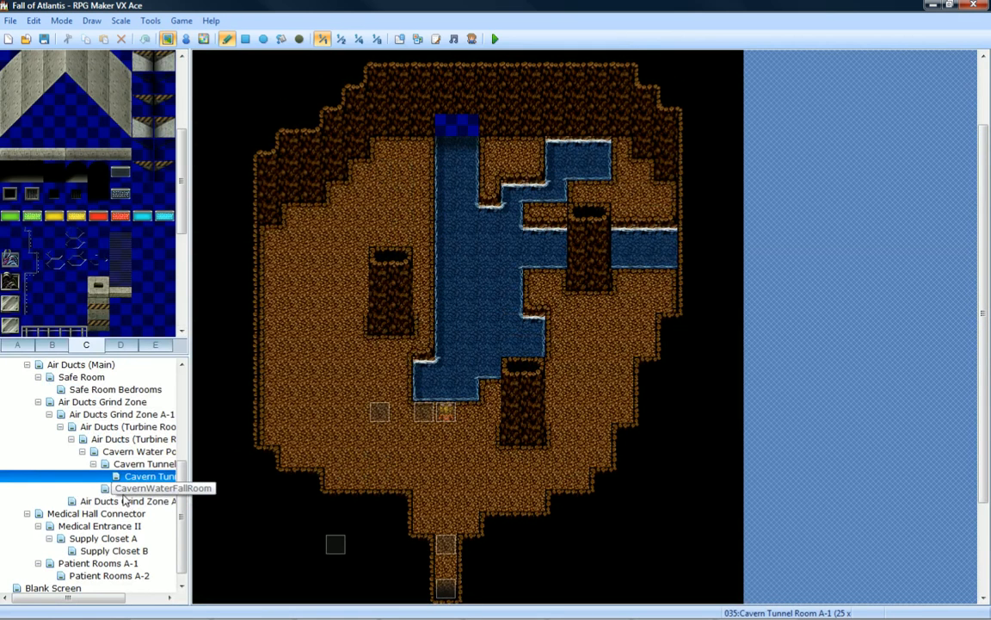
click(124, 491)
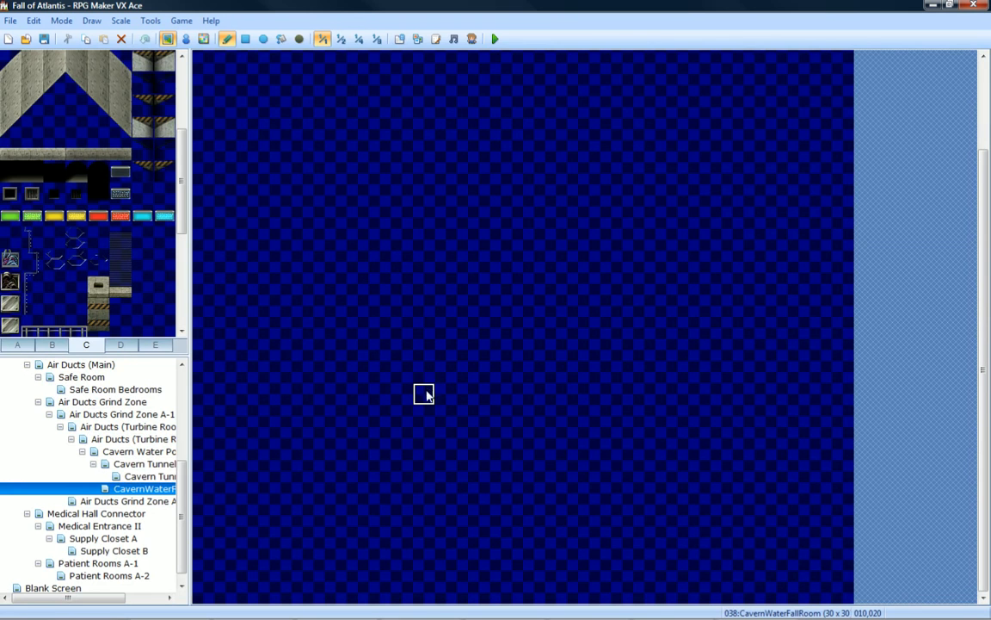
Outline and fill a brown cavern floor about 13 by 14 tiles, with a two-tile-wide passage leading down to the map's south edge.
mouse_move(451, 564)
mouse_down()
mouse_move(445, 591)
mouse_move(467, 546)
mouse_move(445, 471)
mouse_up()
click(445, 469)
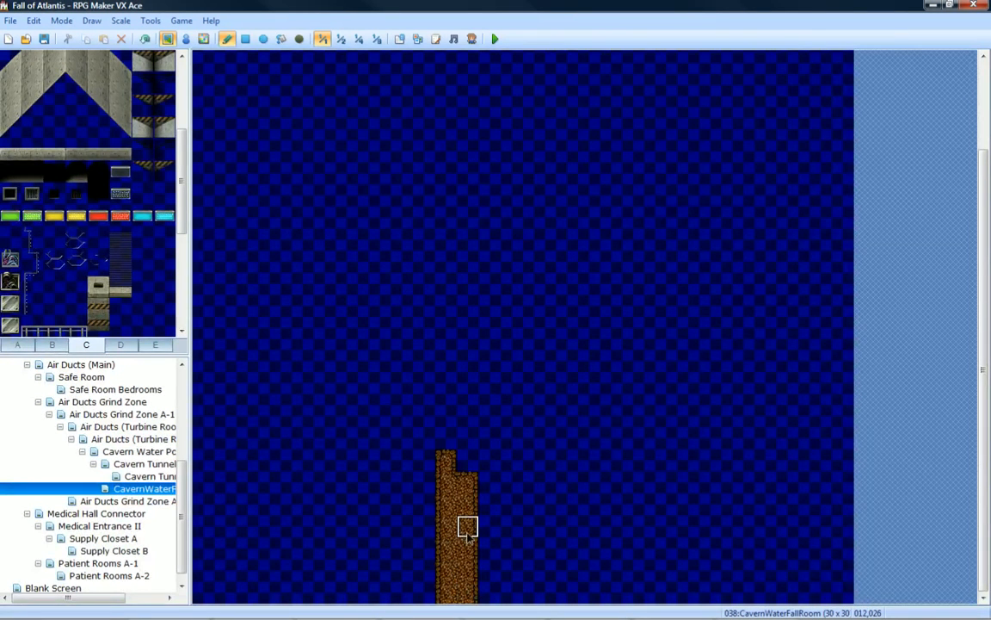
mouse_move(484, 533)
mouse_down()
mouse_move(397, 530)
mouse_move(532, 531)
mouse_move(335, 519)
mouse_move(356, 527)
mouse_move(357, 332)
mouse_move(551, 243)
mouse_move(600, 441)
mouse_move(555, 504)
mouse_move(574, 524)
mouse_move(578, 440)
mouse_move(400, 236)
mouse_move(334, 237)
mouse_move(333, 347)
mouse_move(379, 241)
mouse_move(553, 239)
mouse_move(578, 394)
mouse_move(577, 505)
mouse_move(556, 525)
mouse_move(577, 504)
mouse_move(597, 524)
mouse_move(335, 525)
mouse_up()
click(490, 506)
click(535, 372)
click(281, 38)
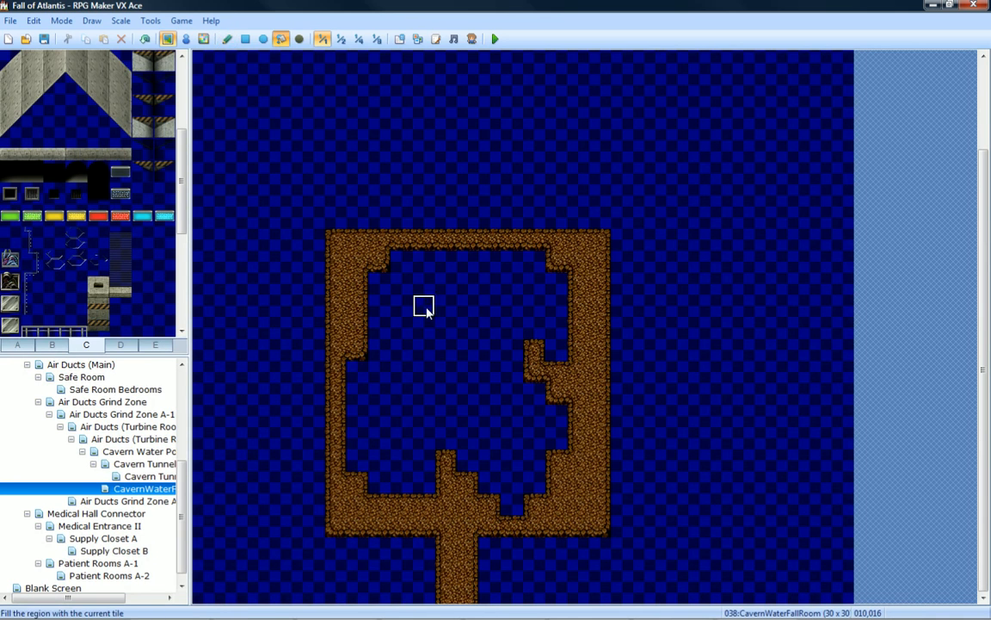
click(379, 260)
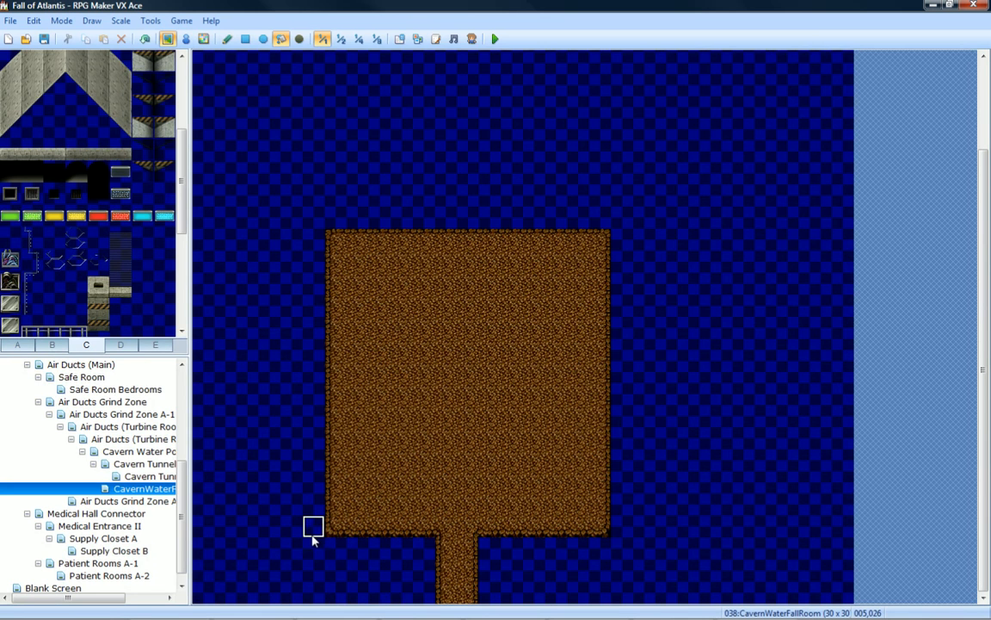
Extend the cavern floor by one column along its west side and a slightly shorter row along its north side.
click(228, 39)
drag(314, 525, 309, 252)
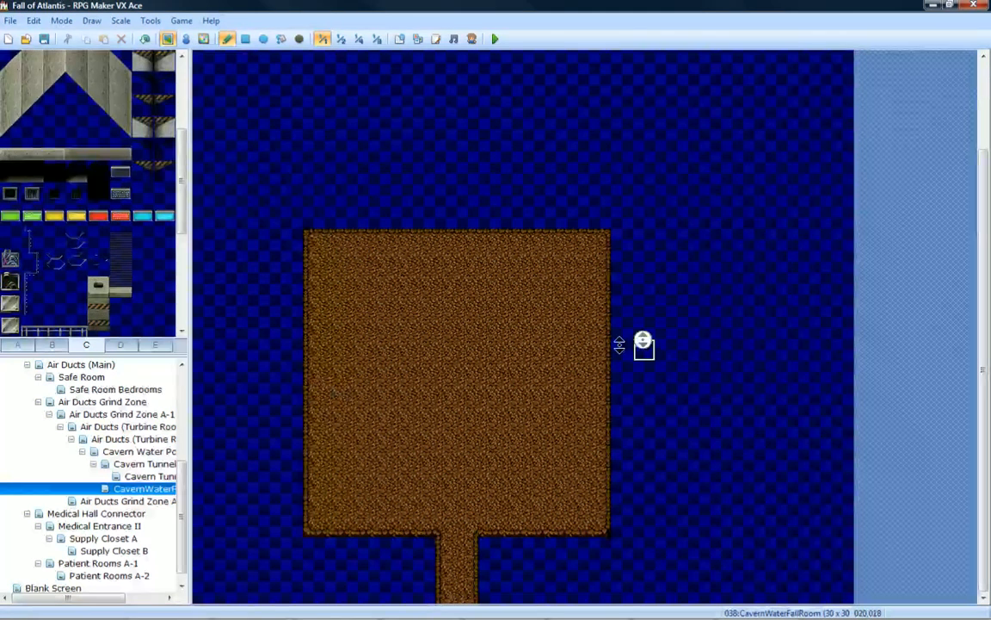
mouse_move(338, 220)
mouse_down()
mouse_move(564, 237)
mouse_move(522, 222)
mouse_up()
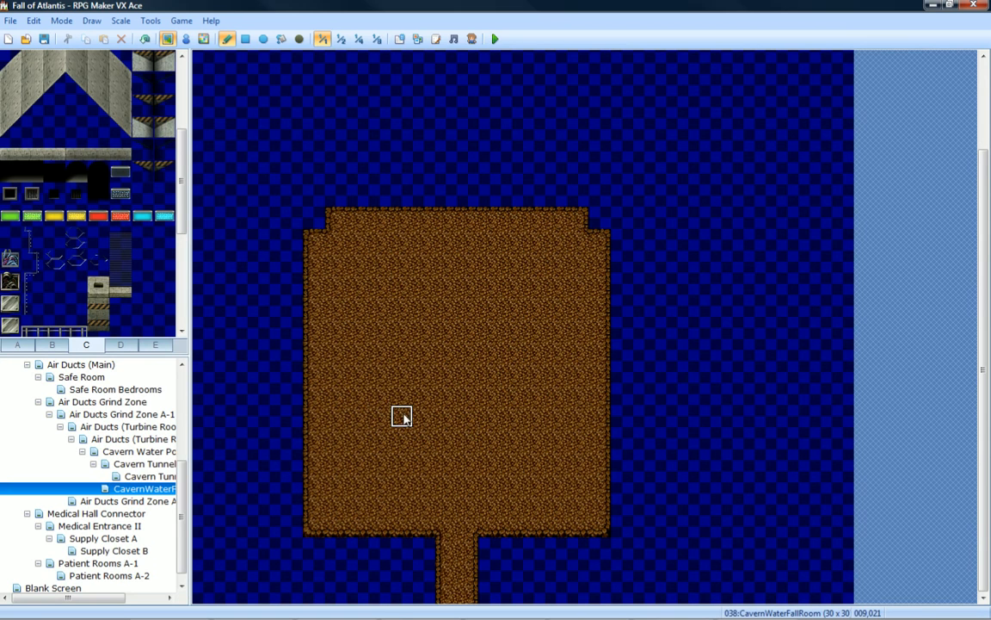
Shift the whole CavernWaterFallRoom map 3 tiles to the right.
key(ctrl+t)
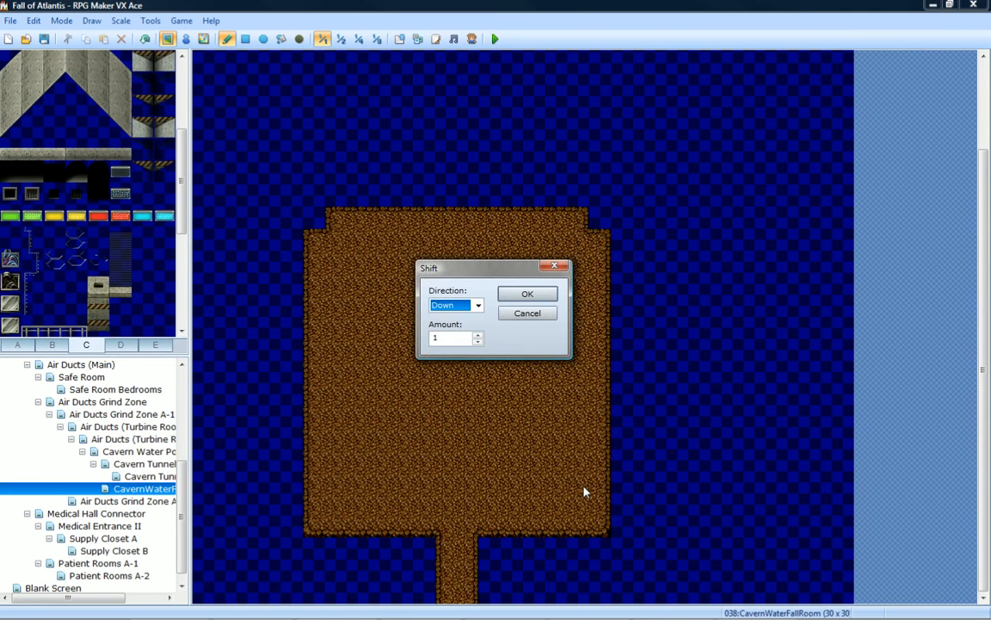
key(Tab)
key(Tab)
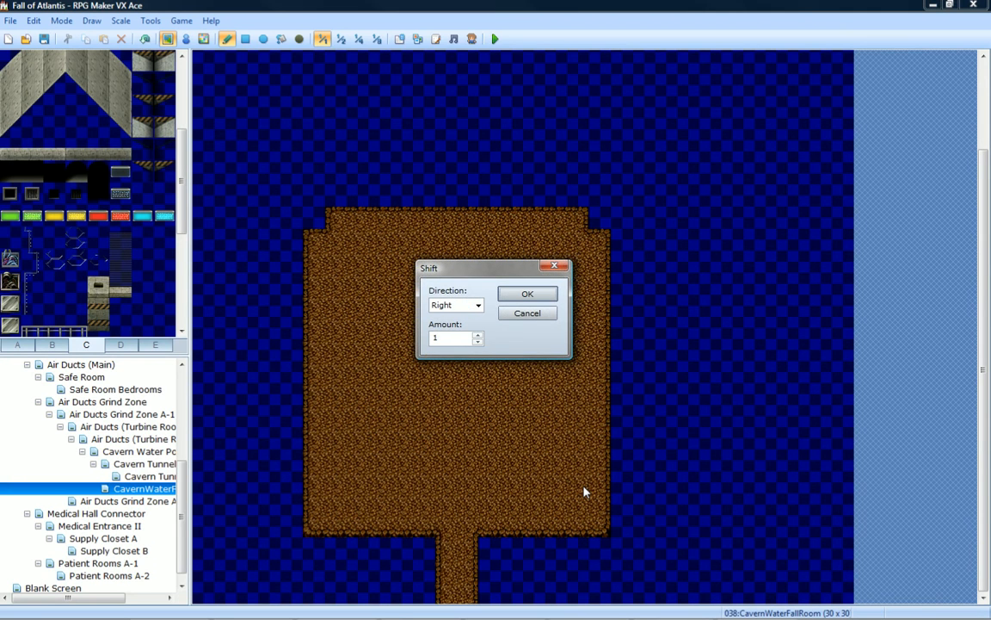
text(3)
key(Return)
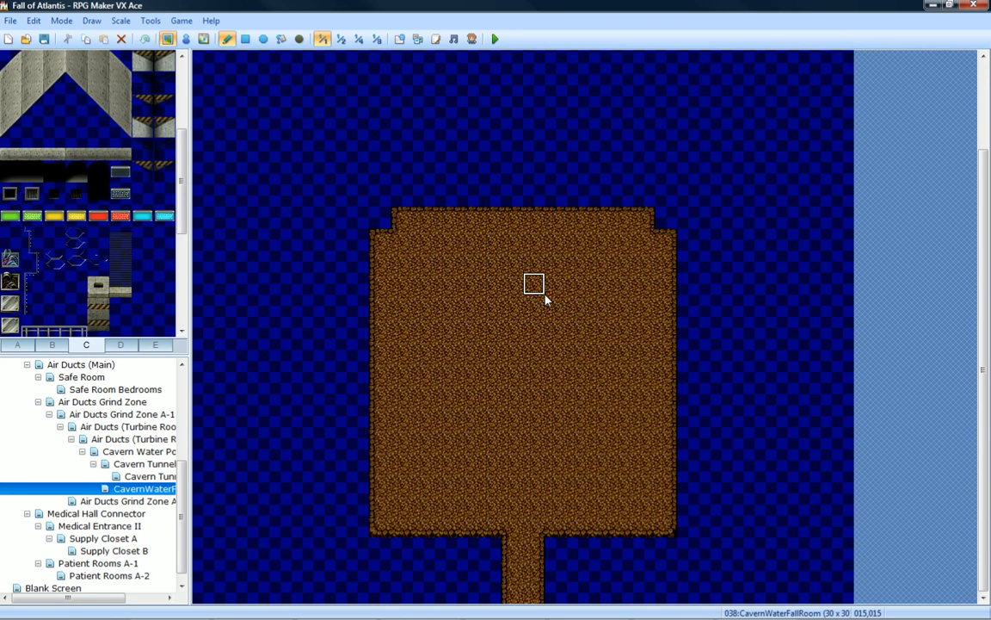
Outline a wider, rounded cavern shape around the upper part of the room and fill the gap with the brown floor.
scroll(176, 222, down, 3)
scroll(176, 222, down, 1)
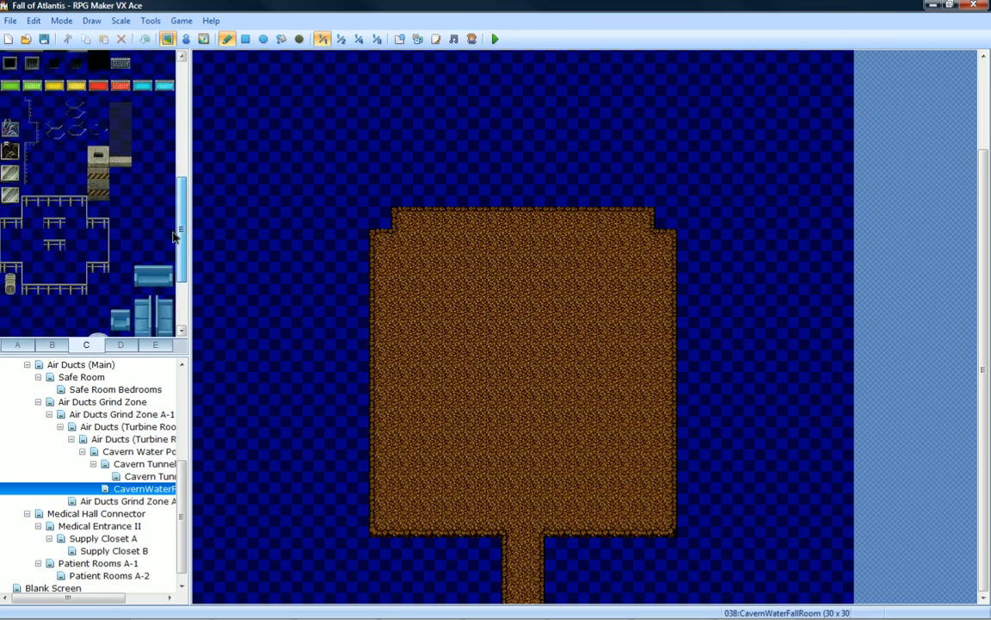
mouse_move(358, 350)
mouse_down()
mouse_move(313, 231)
mouse_move(577, 117)
mouse_move(729, 182)
mouse_move(709, 317)
mouse_move(664, 343)
mouse_up()
click(622, 108)
click(298, 38)
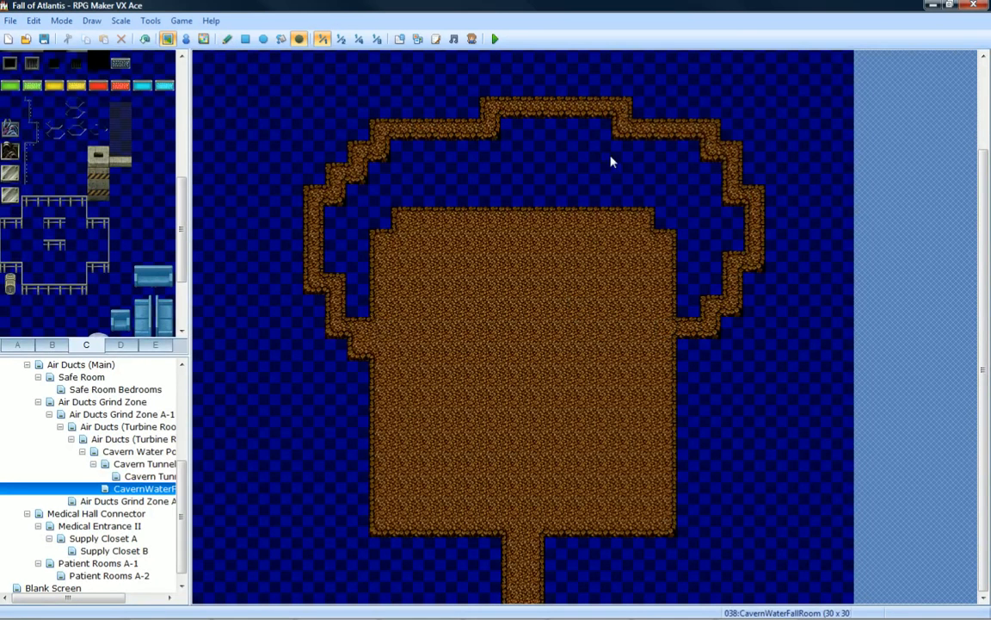
click(281, 38)
click(461, 157)
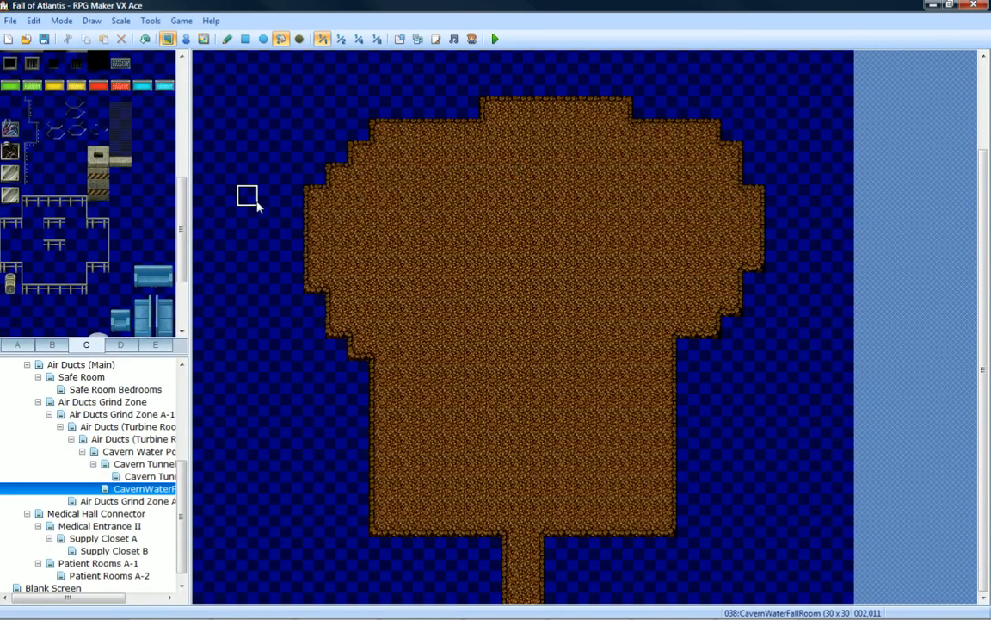
Reshape the room's southwest side into a stepped diagonal edge that tapers down to the south passage.
click(228, 39)
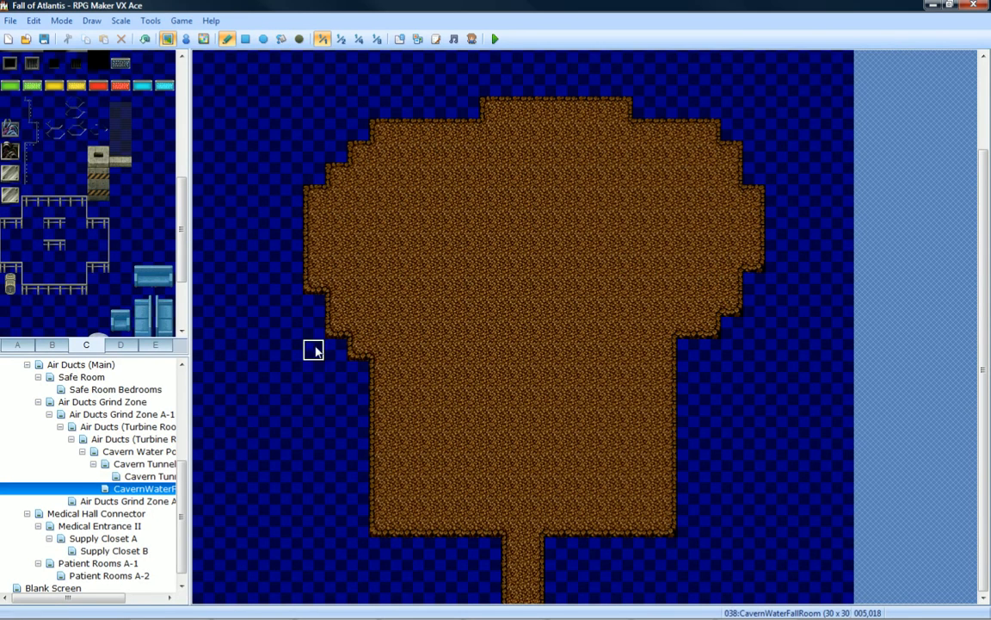
click(357, 372)
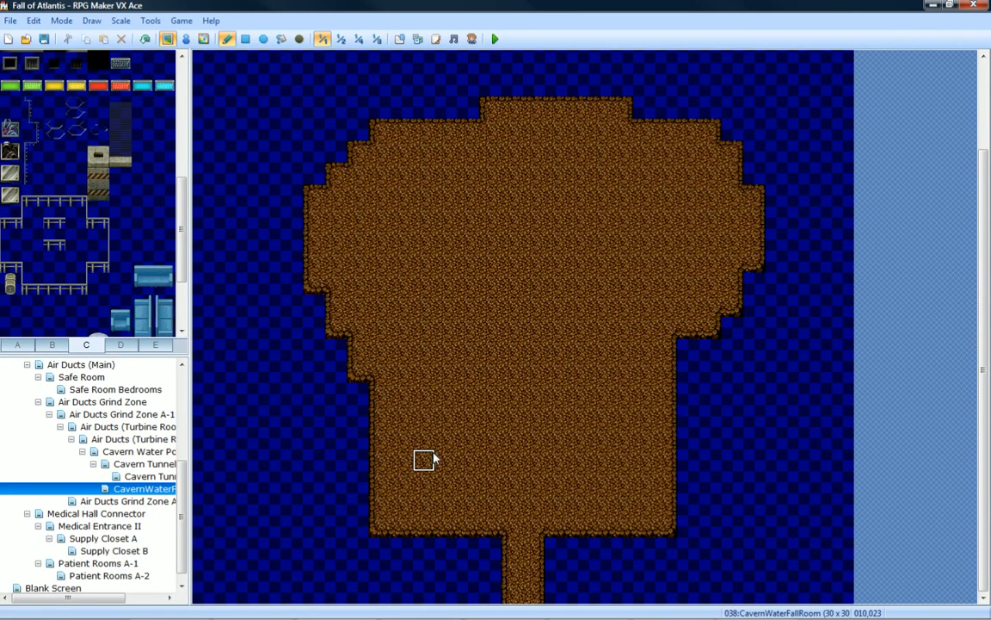
mouse_move(375, 402)
mouse_down()
mouse_move(425, 442)
mouse_move(488, 532)
mouse_move(409, 483)
mouse_move(400, 525)
mouse_move(356, 524)
mouse_up()
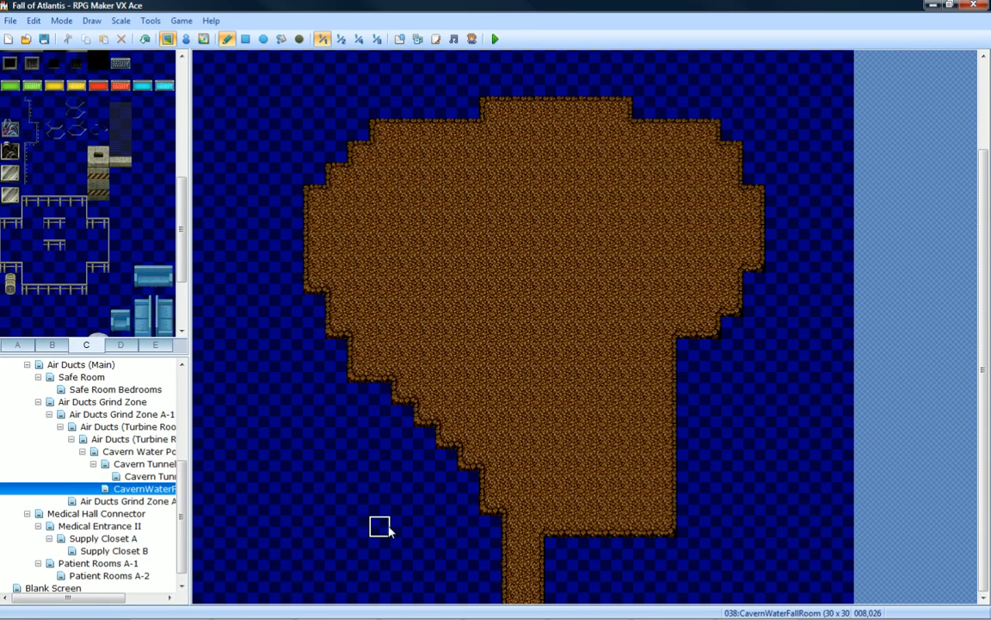
Reshape the room's southeast side into a stepped diagonal edge that tapers down to the south passage.
mouse_move(616, 327)
mouse_down()
mouse_move(641, 420)
mouse_move(577, 526)
mouse_move(644, 460)
mouse_move(621, 524)
mouse_move(688, 524)
mouse_up()
scroll(617, 388, up, 3)
scroll(618, 387, down, 3)
middle_drag(619, 465, 431, 416)
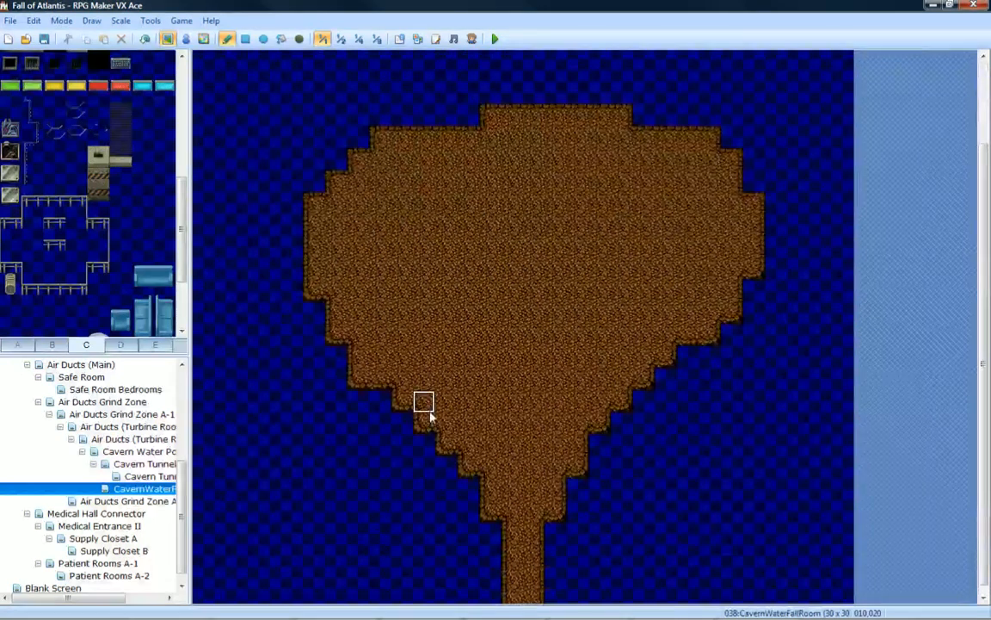
click(421, 443)
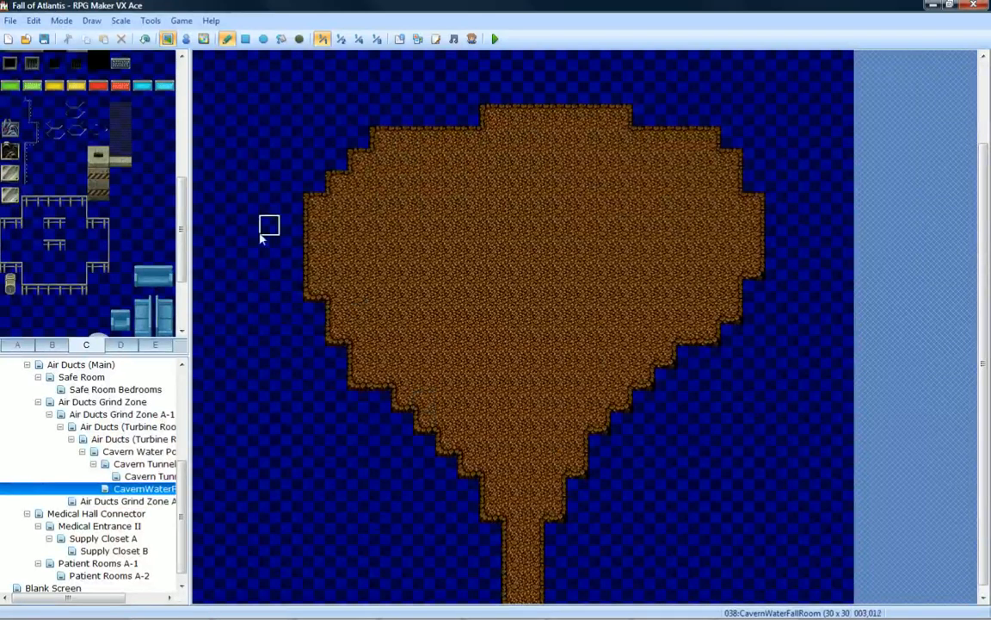
Paint a ring-shaped pool of dark blue water around a small brown island in the middle of the cavern.
click(17, 345)
scroll(69, 78, up, 5)
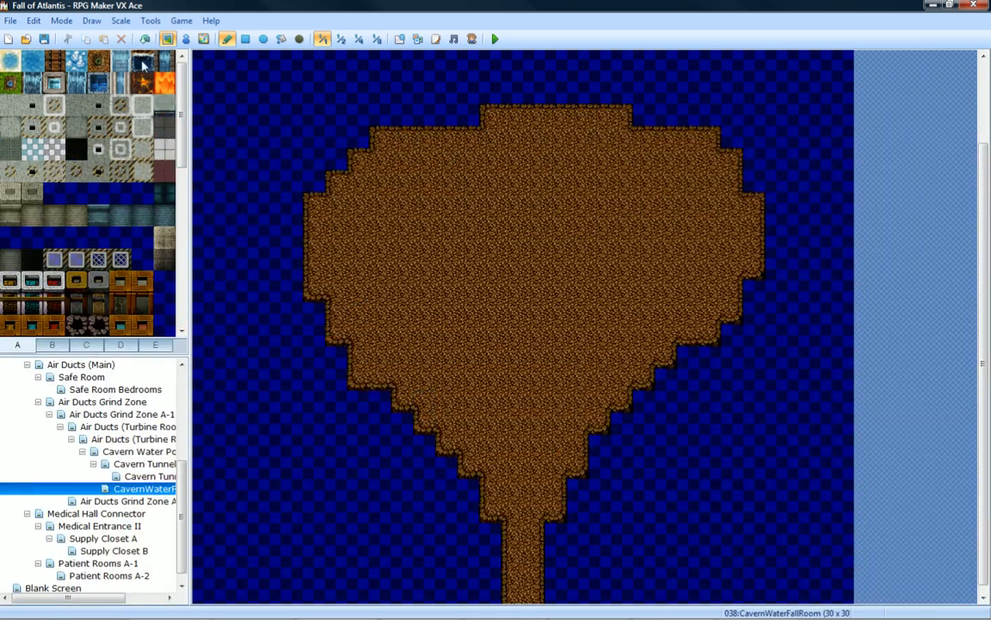
mouse_move(470, 250)
mouse_down()
mouse_move(594, 202)
mouse_move(517, 348)
mouse_move(433, 201)
mouse_move(525, 182)
mouse_up()
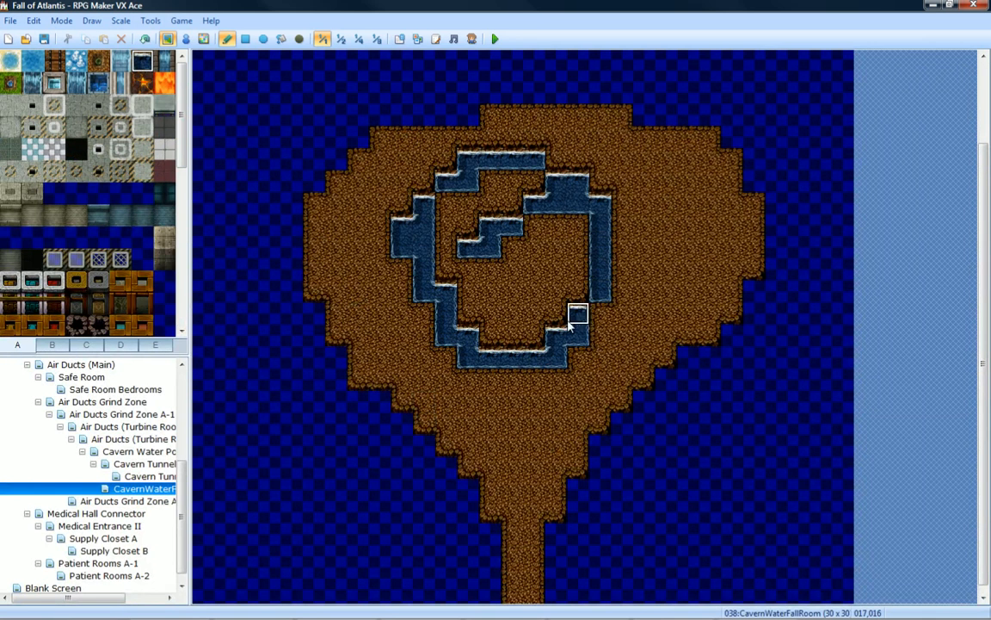
key(ctrl+z)
mouse_move(470, 267)
mouse_down()
mouse_move(590, 176)
mouse_move(517, 318)
mouse_move(426, 236)
mouse_move(511, 203)
mouse_move(415, 245)
mouse_move(448, 310)
mouse_move(529, 284)
mouse_move(605, 230)
mouse_move(508, 191)
mouse_move(443, 297)
mouse_move(579, 314)
mouse_move(597, 244)
mouse_move(534, 204)
mouse_up()
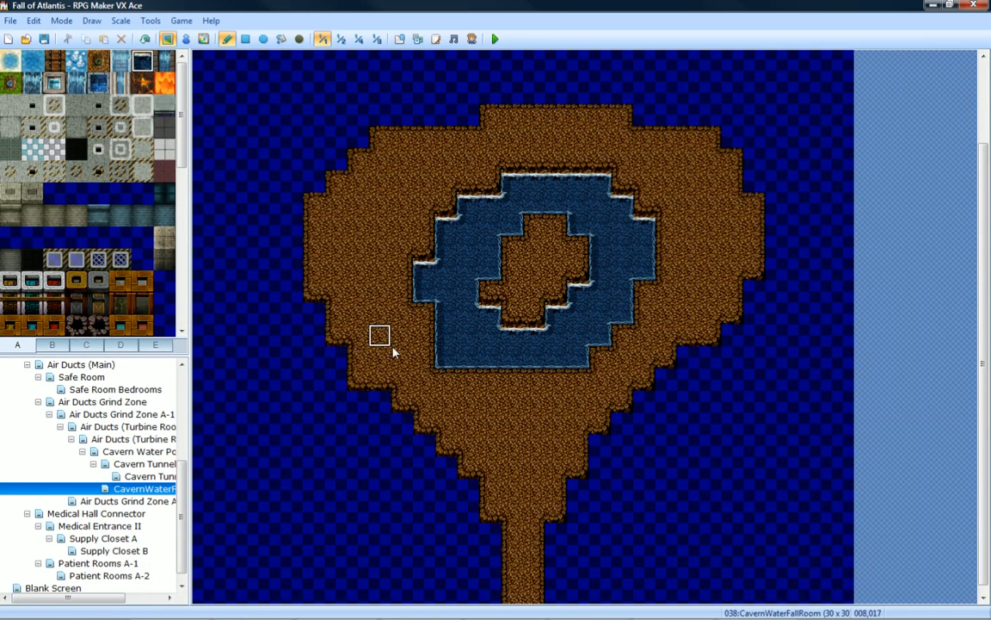
Trim the pool's southwest corner with brown floor and add one floor tile to the island's west side.
right_click(463, 400)
drag(474, 361, 445, 357)
middle_click(605, 353)
middle_click(610, 392)
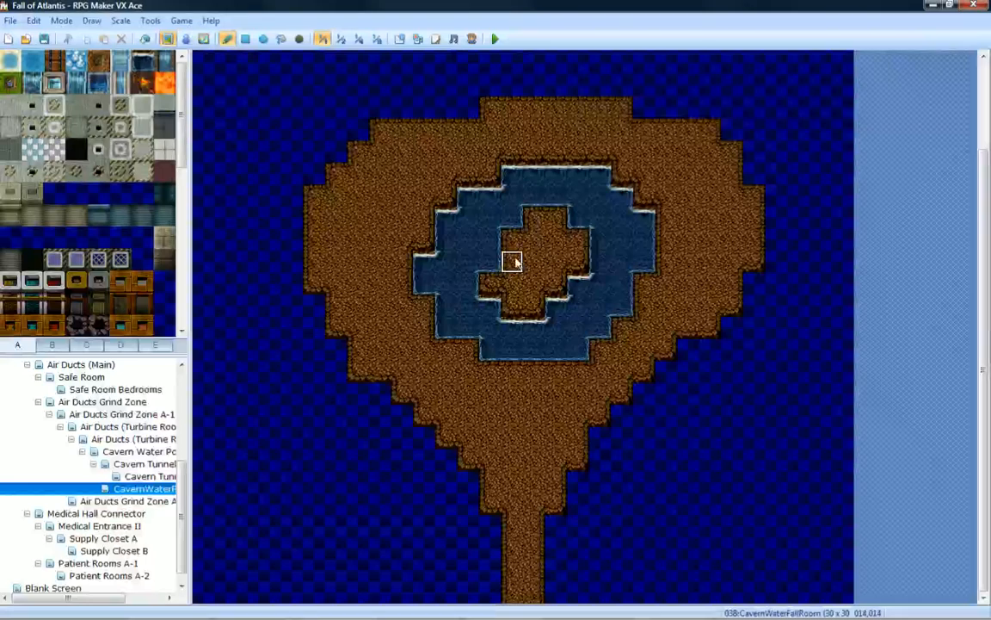
click(496, 264)
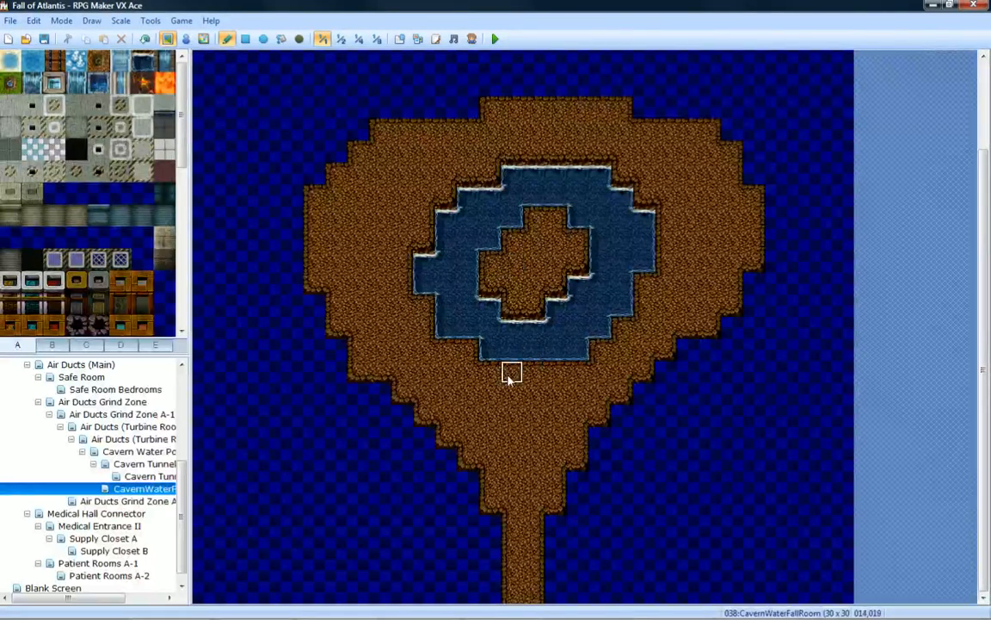
Extend the brown floor northward into two lobes separated by a notch above the pool, giving the cavern a heart shape.
middle_drag(369, 220, 367, 149)
mouse_move(488, 300)
middle_down()
mouse_move(476, 216)
mouse_move(466, 212)
mouse_move(513, 377)
middle_up()
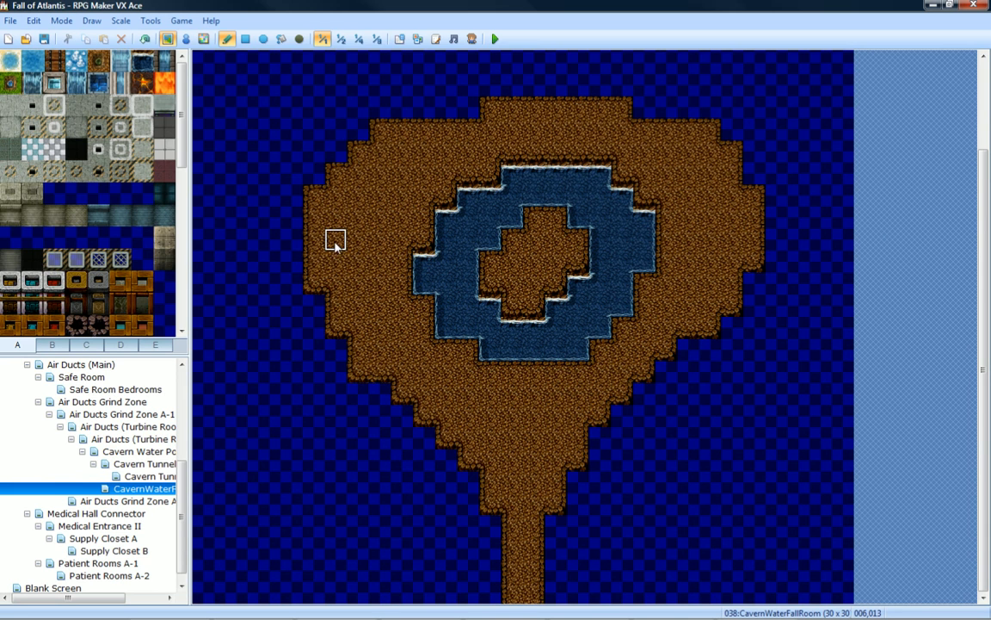
scroll(449, 361, up, 3)
middle_drag(419, 230, 383, 246)
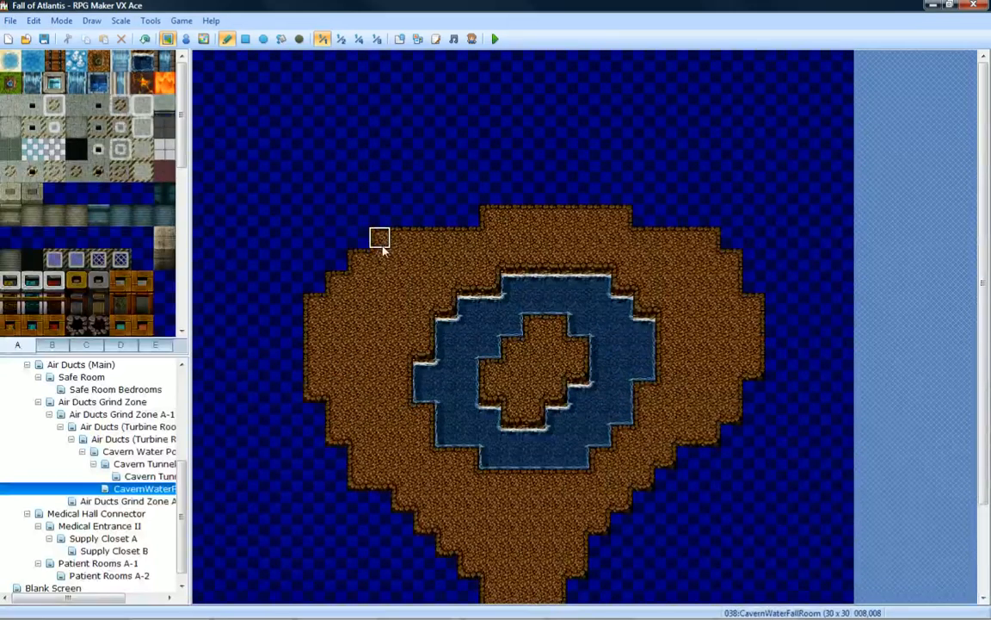
click(382, 245)
mouse_move(318, 315)
mouse_down()
mouse_move(403, 152)
mouse_move(490, 169)
mouse_move(754, 347)
mouse_move(693, 129)
mouse_move(555, 214)
mouse_move(710, 166)
mouse_move(755, 301)
mouse_move(729, 213)
mouse_move(621, 215)
mouse_move(663, 216)
mouse_move(644, 193)
mouse_move(529, 228)
mouse_move(489, 195)
mouse_move(381, 152)
mouse_move(315, 257)
mouse_move(465, 195)
mouse_move(357, 259)
mouse_move(423, 214)
mouse_move(467, 214)
mouse_up()
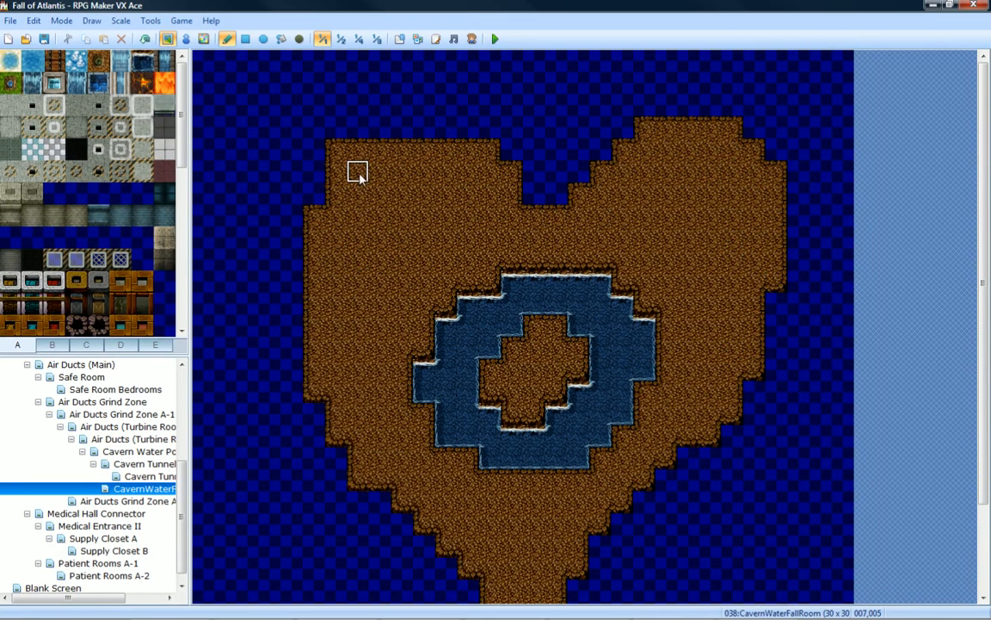
Round off the northwest lobe with a stepped outline and widen it by one column on its west side.
mouse_move(402, 128)
mouse_down()
mouse_move(375, 137)
mouse_move(333, 193)
mouse_move(293, 304)
mouse_move(295, 326)
mouse_up()
middle_click(579, 173)
middle_drag(583, 338, 584, 336)
middle_drag(599, 306, 589, 268)
scroll(589, 264, up, 1)
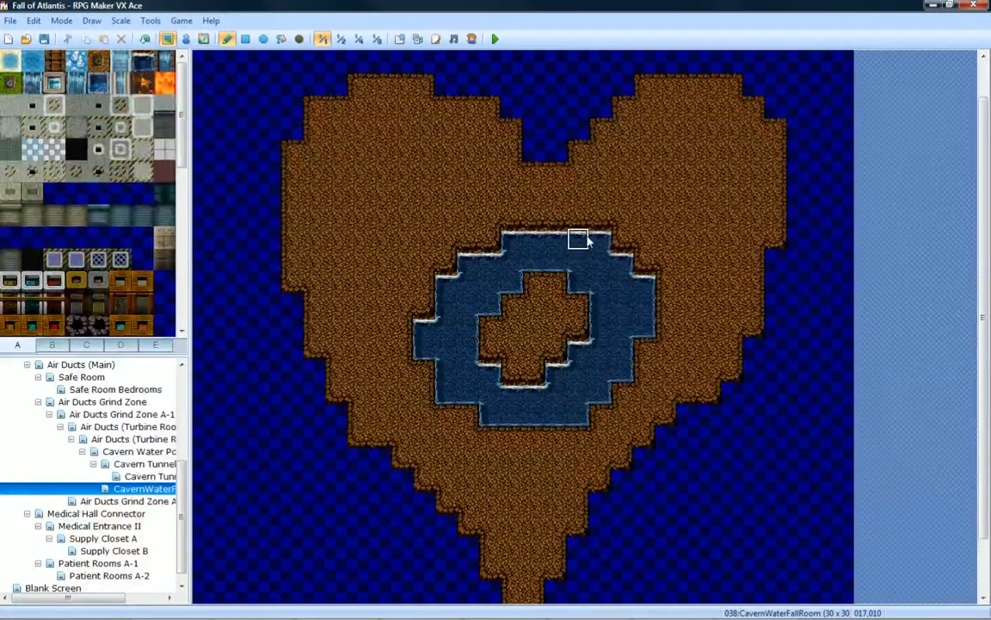
Widen the northeast lobe by one column along its east side and smooth the cavern's southwest edge.
scroll(600, 236, up, 1)
drag(777, 196, 797, 276)
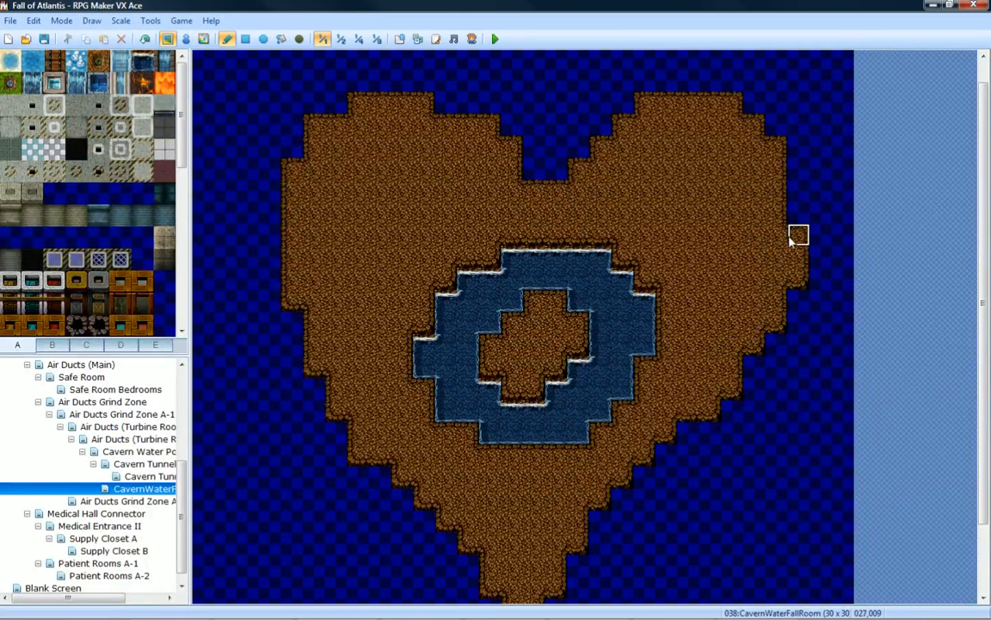
drag(785, 219, 778, 177)
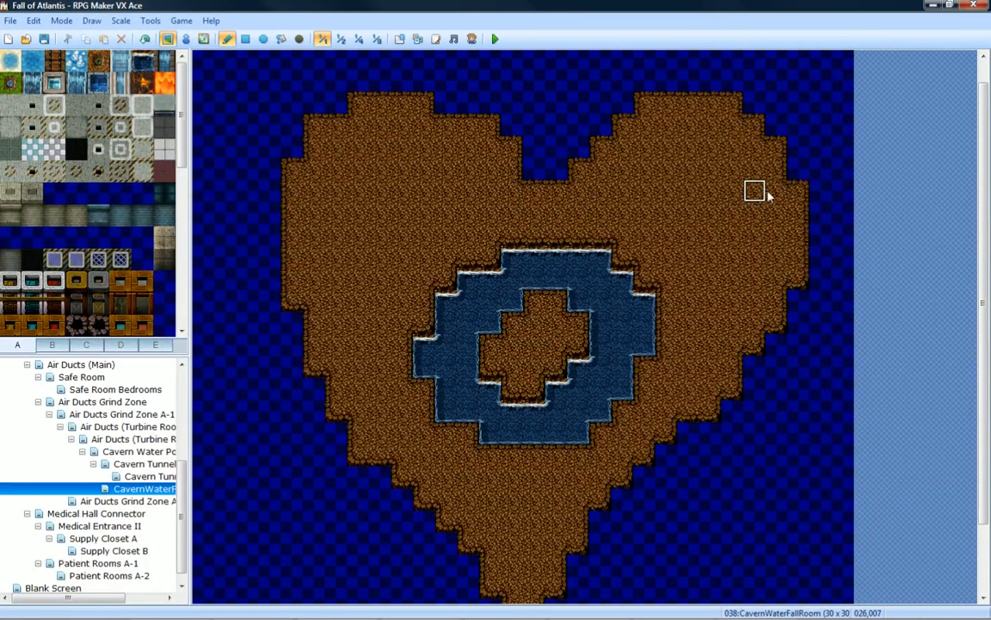
scroll(743, 249, down, 2)
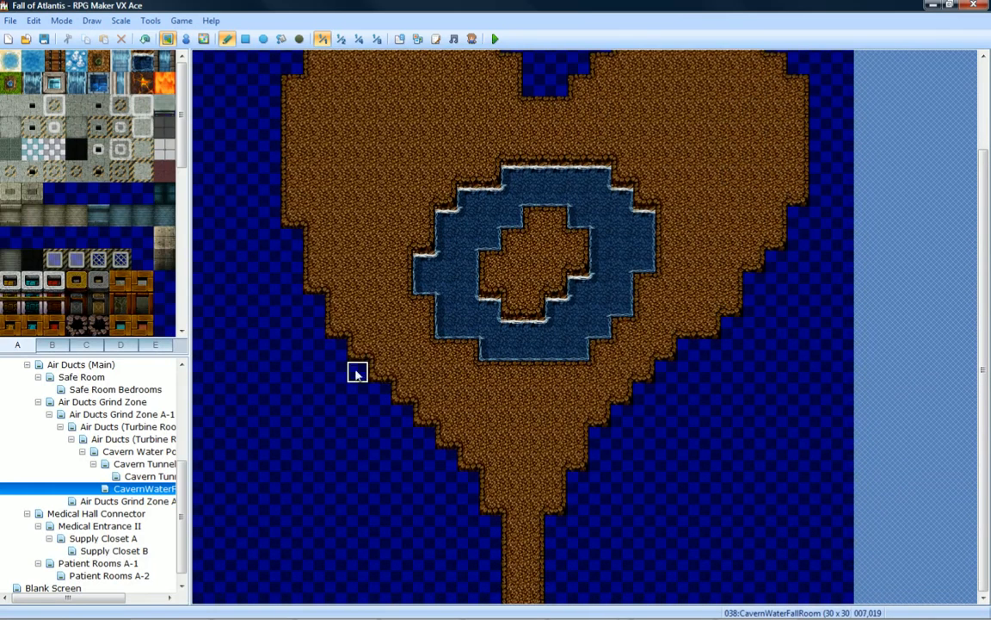
scroll(693, 353, up, 2)
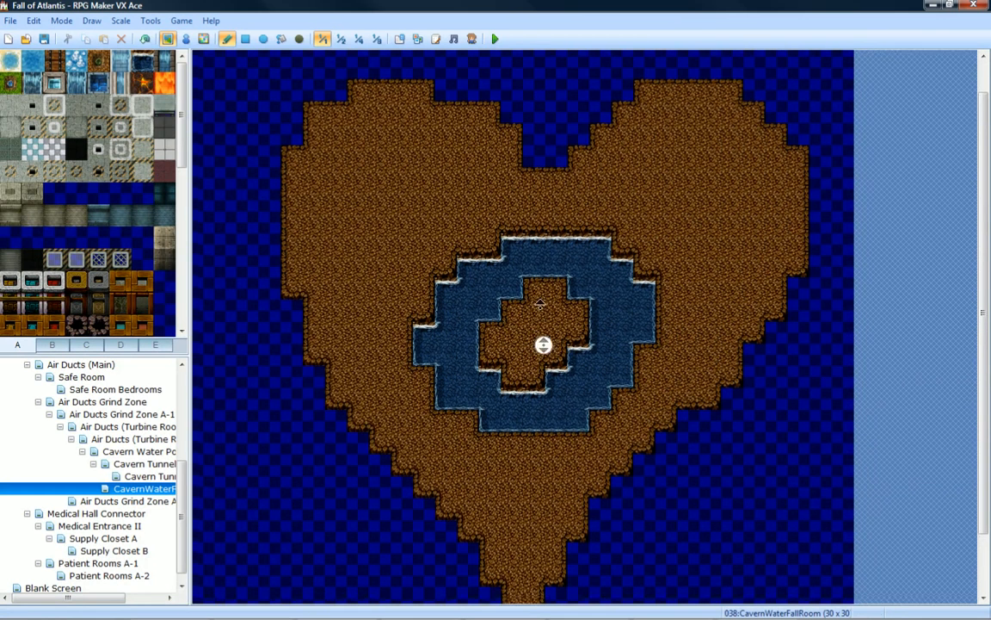
scroll(540, 340, up, 1)
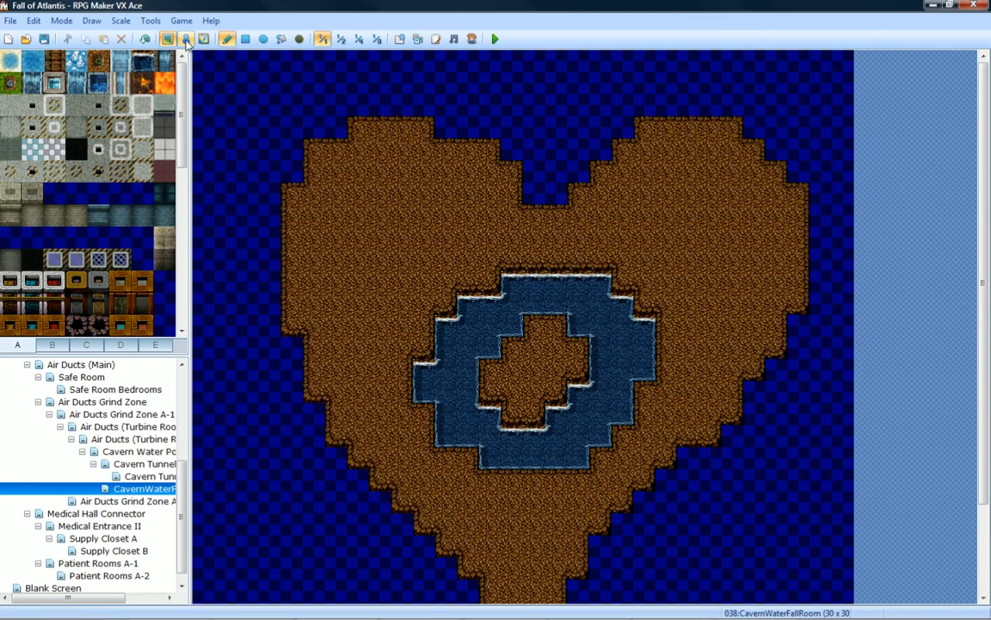
Set the CavernWaterFallRoom map's height to 35 in its map properties.
right_click(131, 487)
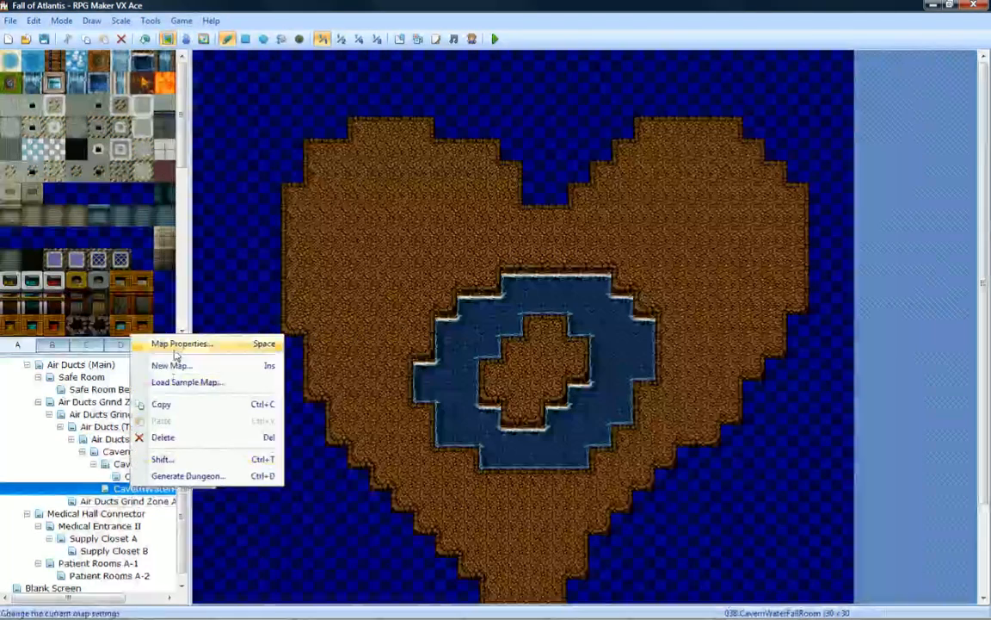
click(172, 343)
click(308, 259)
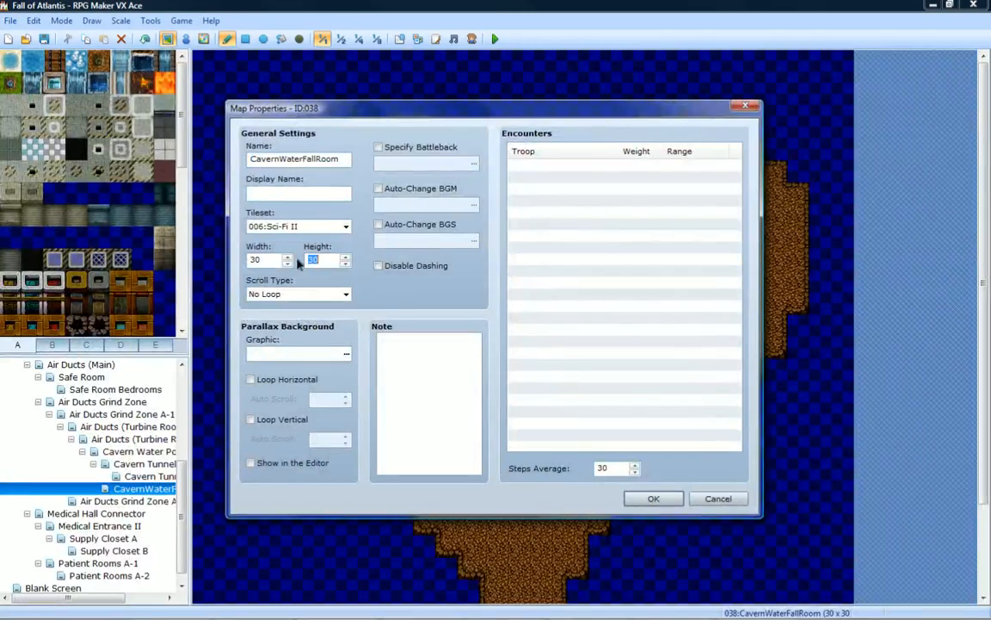
text(35)
key(Return)
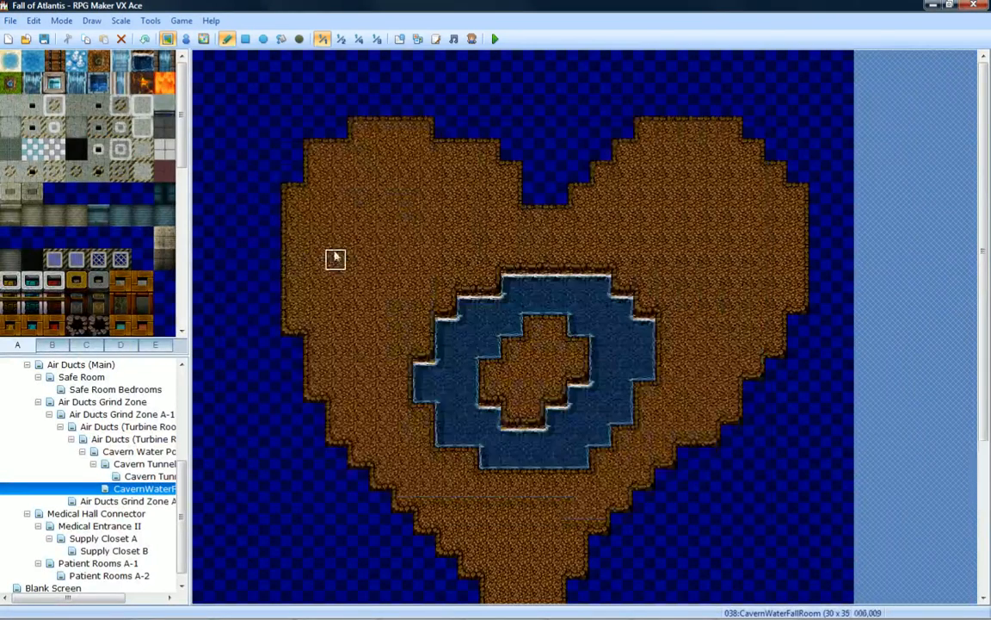
Shift the whole CavernWaterFallRoom map 5 tiles down.
scroll(438, 290, down, 4)
key(ctrl+t)
click(456, 305)
click(443, 315)
double_click(448, 338)
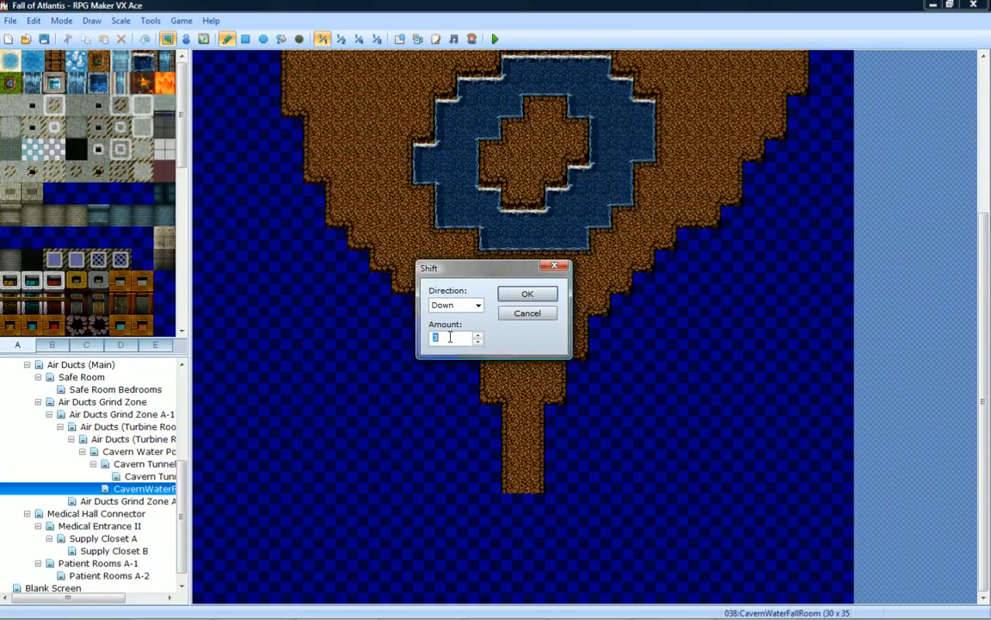
click(528, 293)
scroll(550, 198, up, 5)
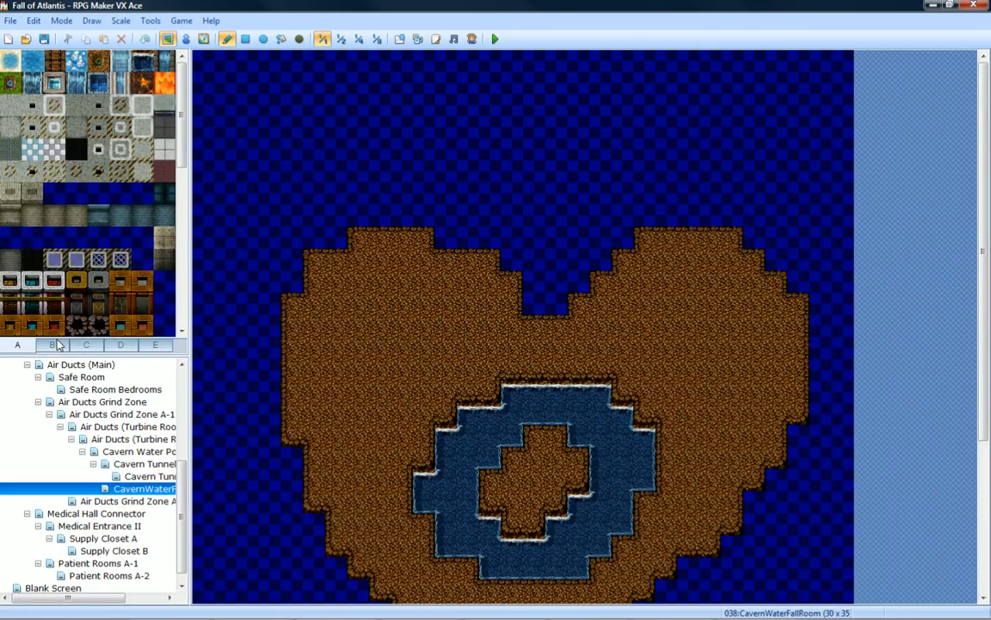
mouse_move(183, 142)
mouse_down()
mouse_move(186, 260)
mouse_move(185, 163)
mouse_move(182, 195)
mouse_up()
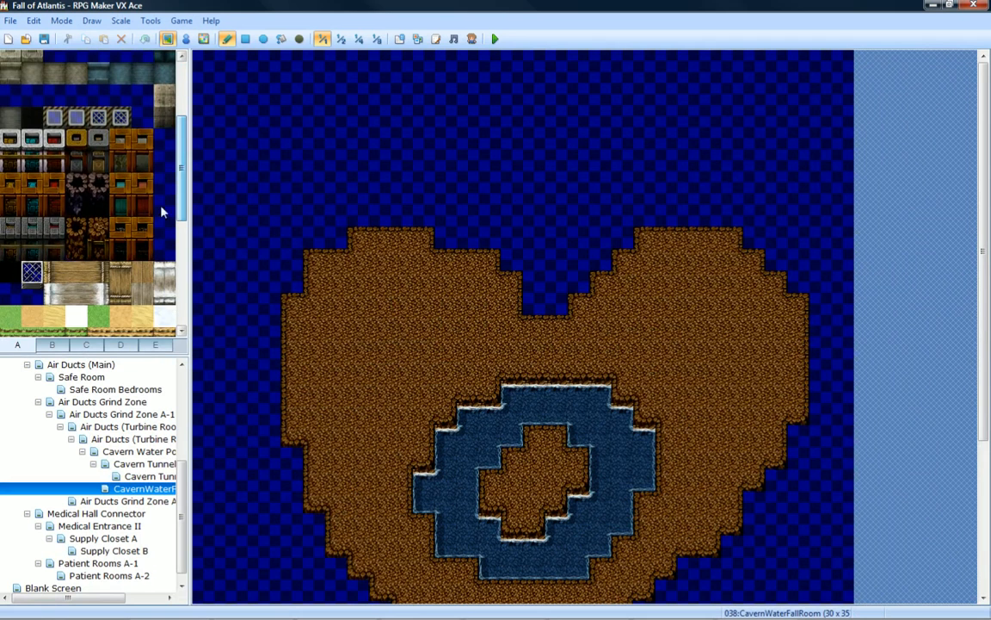
click(142, 249)
mouse_move(403, 193)
mouse_down()
mouse_move(510, 159)
mouse_move(627, 148)
mouse_up()
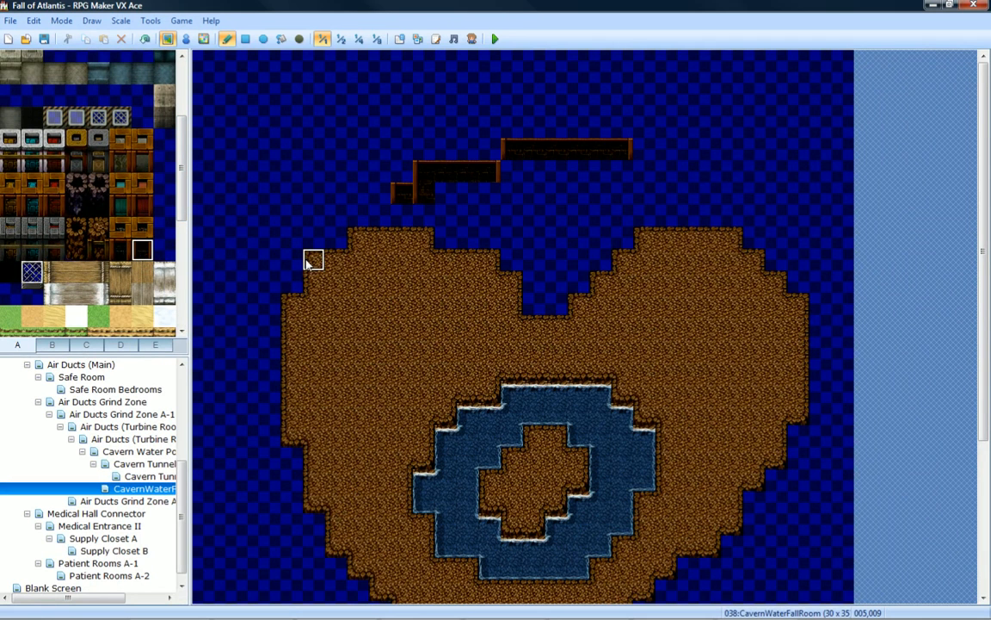
key(ctrl+z)
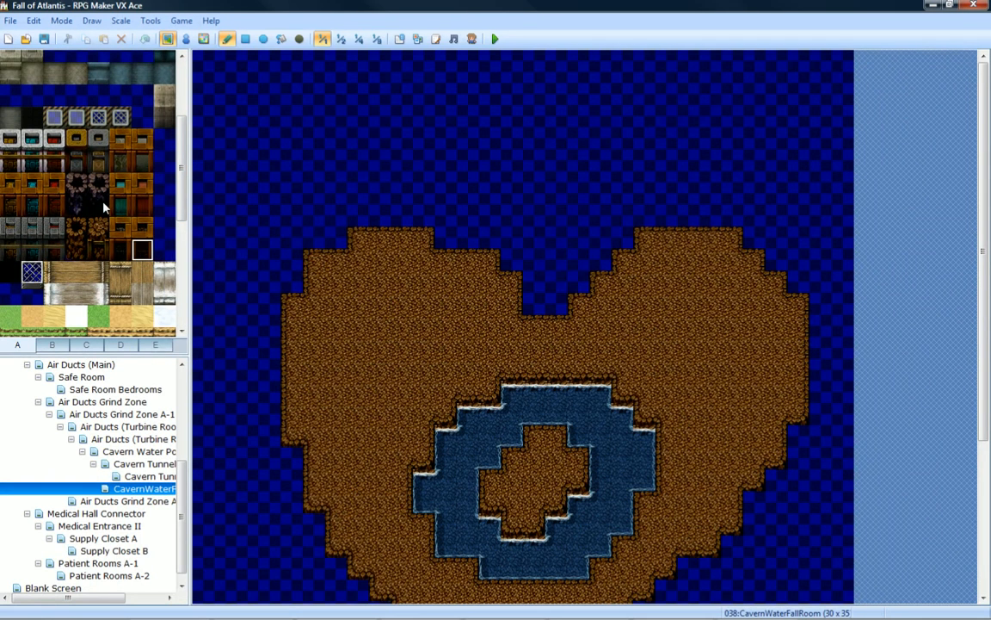
Paint a three-tile-high black rock wall along the lobes' north edges and notch, and border the northwest wall's top with the rocky ceiling tile.
click(100, 205)
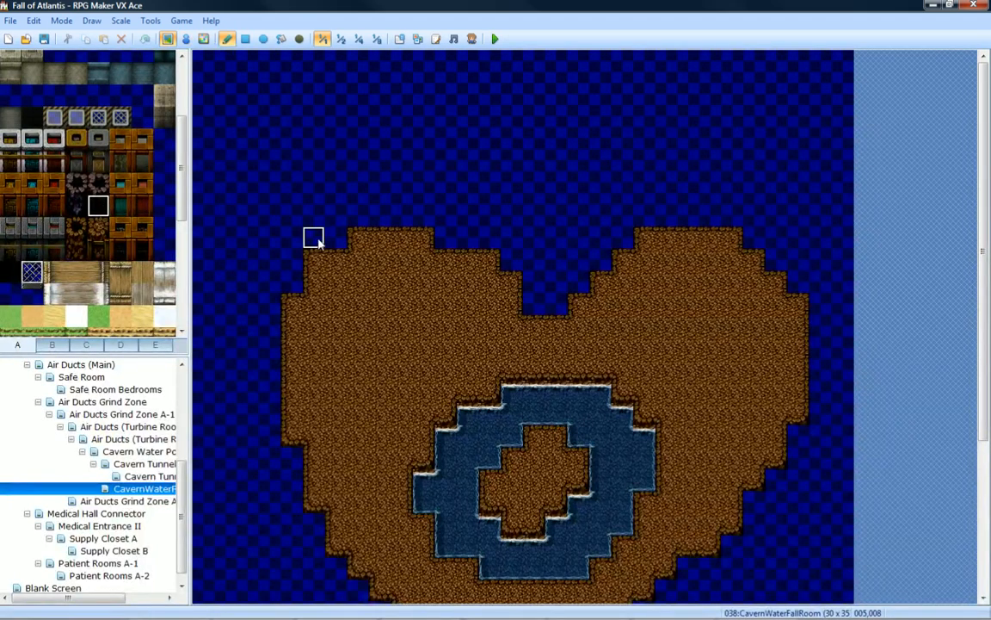
mouse_move(318, 242)
mouse_down()
mouse_move(316, 197)
mouse_move(340, 237)
mouse_up()
click(75, 205)
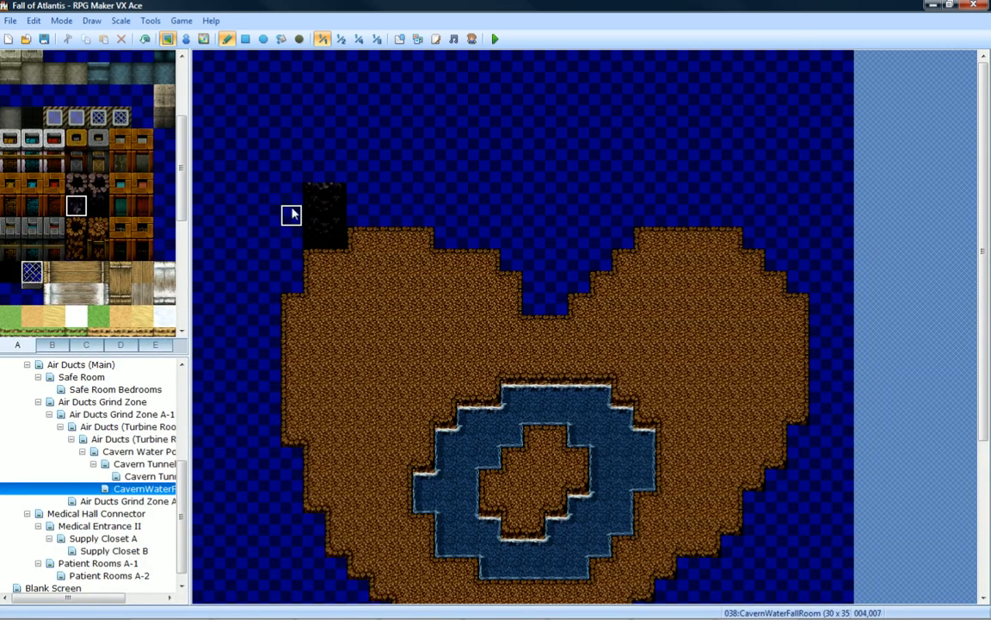
mouse_move(357, 221)
mouse_down()
mouse_move(358, 185)
mouse_move(380, 215)
mouse_move(380, 169)
mouse_move(408, 217)
mouse_move(427, 172)
mouse_move(446, 222)
mouse_move(471, 239)
mouse_move(469, 196)
mouse_move(470, 215)
mouse_move(514, 209)
mouse_move(514, 265)
mouse_move(533, 299)
mouse_move(555, 304)
mouse_move(600, 235)
mouse_move(622, 234)
mouse_move(621, 194)
mouse_move(642, 191)
mouse_move(666, 214)
mouse_move(710, 214)
mouse_move(711, 170)
mouse_move(621, 172)
mouse_move(644, 193)
mouse_move(667, 193)
mouse_up()
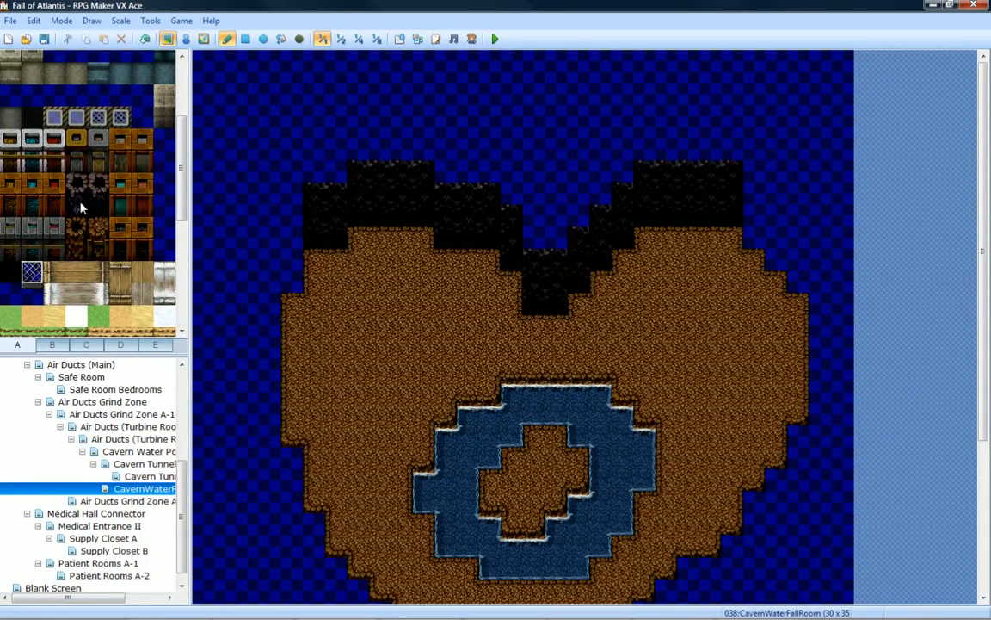
mouse_move(342, 194)
mouse_down()
mouse_move(318, 194)
mouse_move(339, 172)
mouse_move(447, 152)
mouse_move(458, 173)
mouse_move(503, 177)
mouse_move(527, 194)
mouse_move(538, 238)
mouse_up()
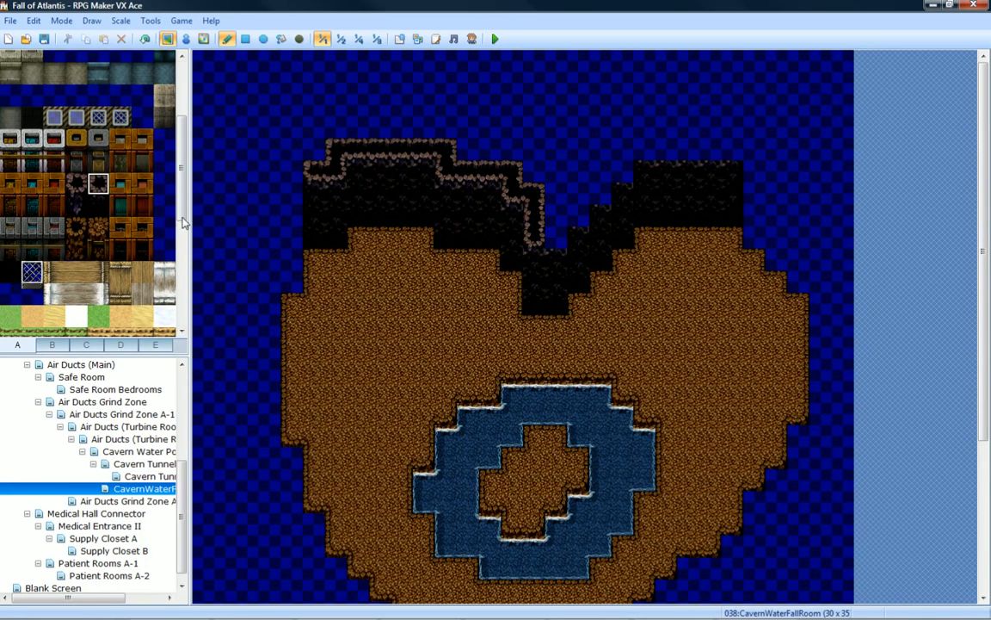
click(76, 206)
mouse_move(514, 284)
mouse_down()
mouse_move(558, 284)
mouse_move(578, 263)
mouse_move(582, 287)
mouse_move(597, 215)
mouse_move(597, 259)
mouse_move(621, 193)
mouse_move(663, 177)
mouse_move(644, 195)
mouse_move(710, 215)
mouse_move(710, 168)
mouse_move(699, 215)
mouse_move(731, 206)
mouse_up()
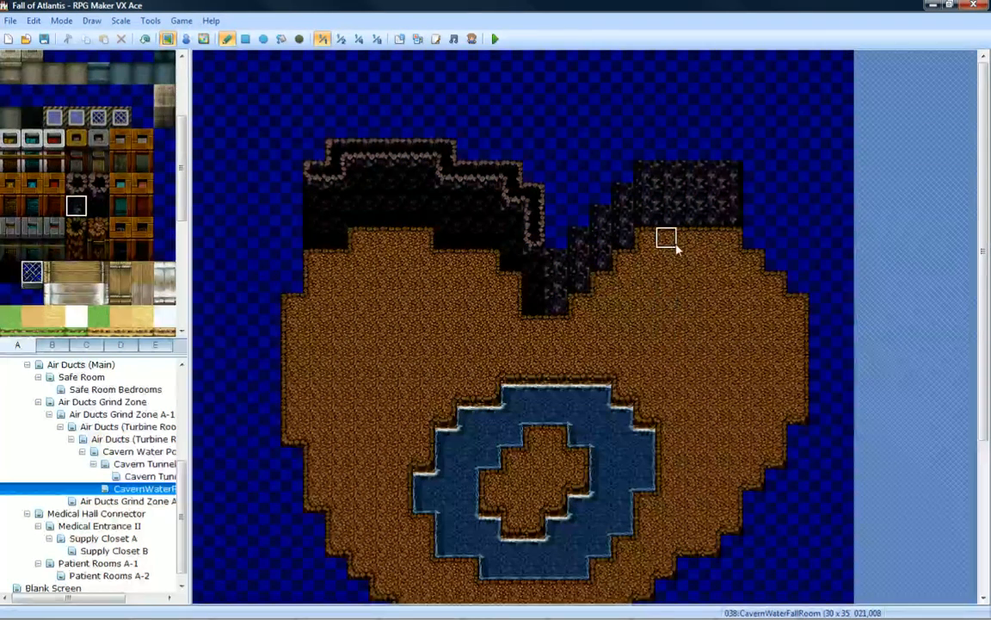
click(75, 252)
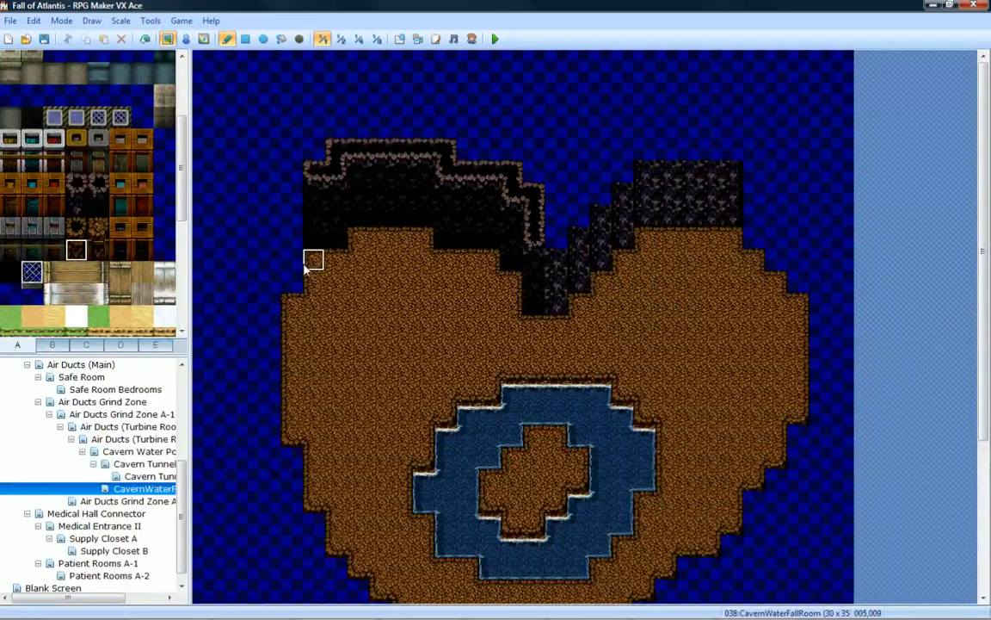
drag(290, 284, 292, 222)
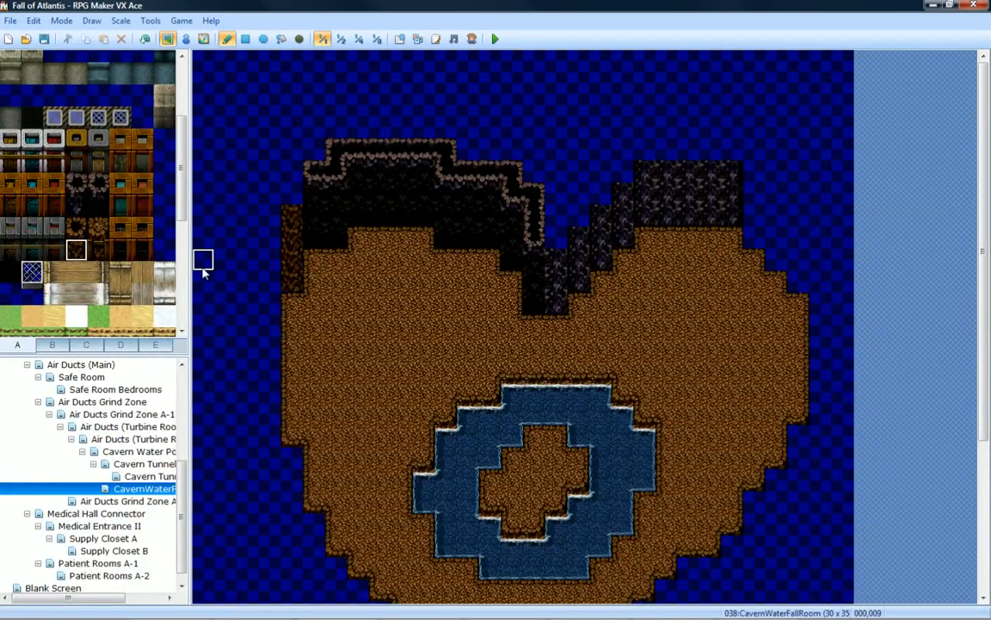
scroll(282, 217, down, 3)
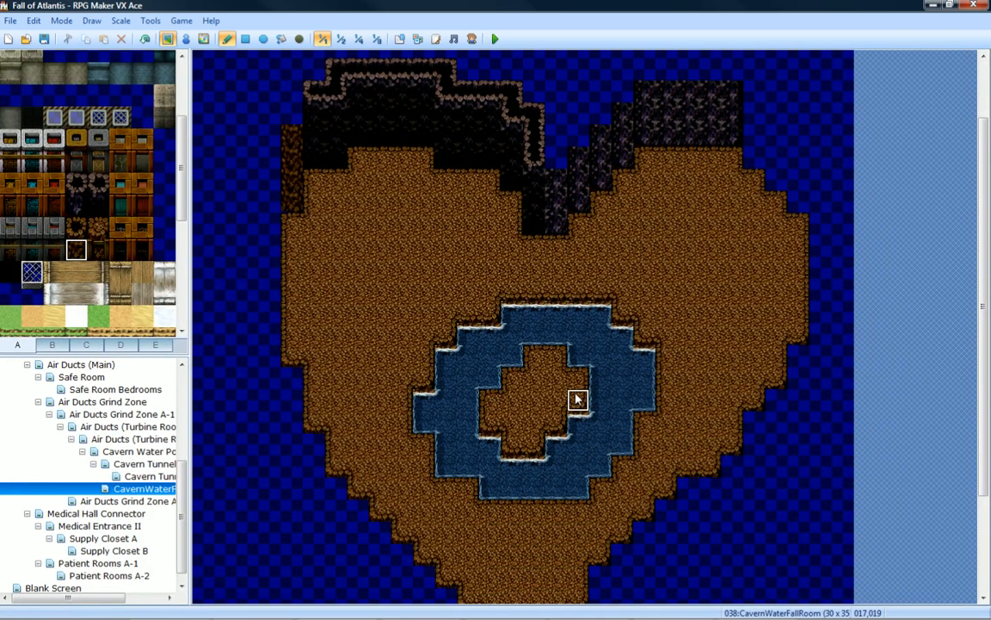
mouse_move(608, 293)
middle_down()
mouse_move(596, 434)
mouse_move(586, 290)
mouse_move(605, 342)
mouse_move(571, 290)
mouse_move(541, 268)
mouse_move(536, 198)
mouse_move(517, 215)
middle_up()
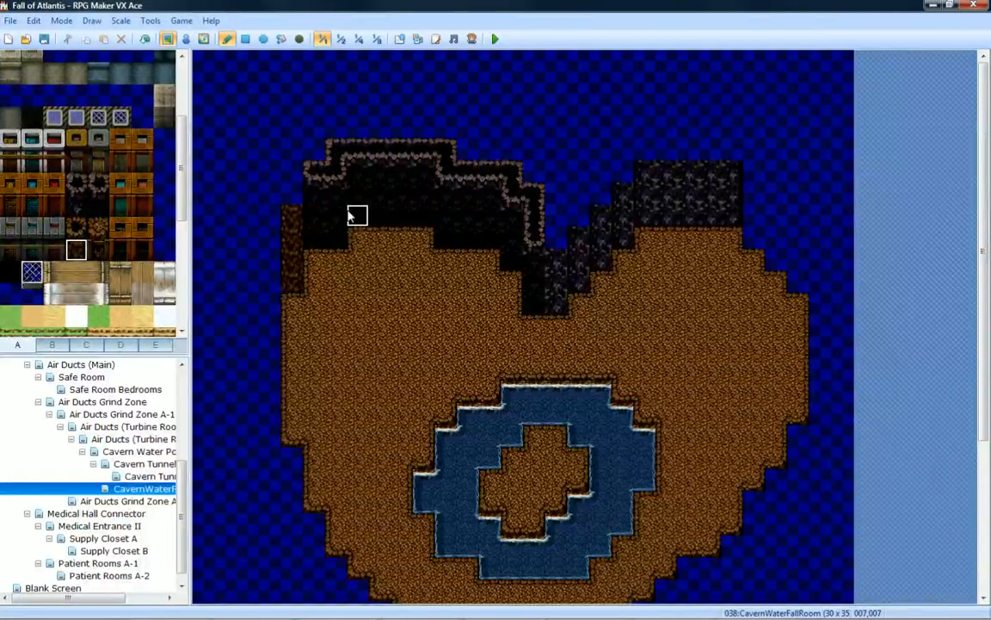
Complete the three-tile-high black rock wall at the heart's west end and along the notch and northeast lobe to its east edge.
drag(298, 279, 295, 245)
click(294, 214)
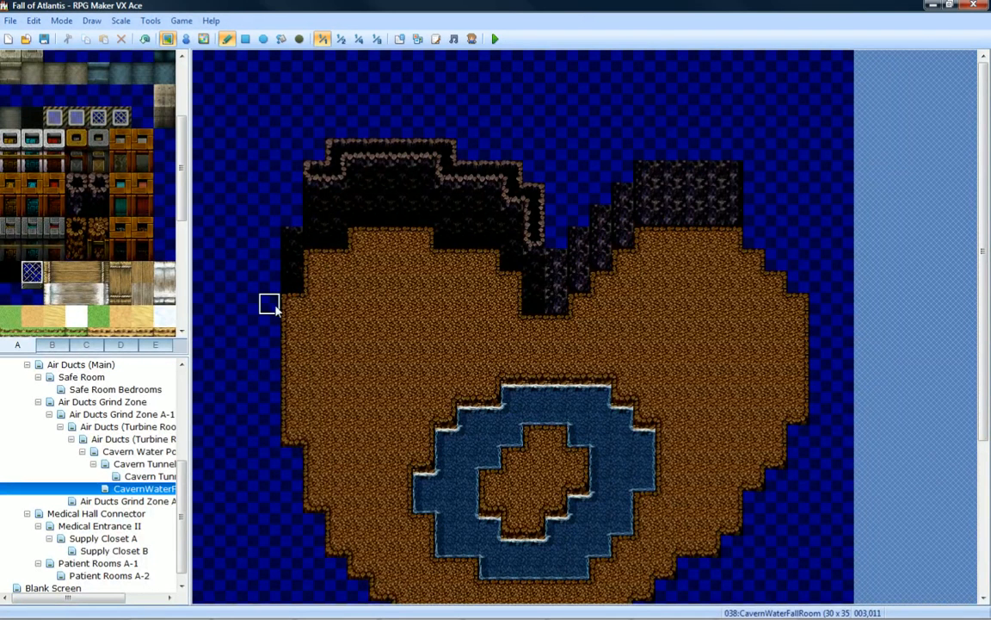
mouse_move(559, 260)
mouse_down()
mouse_move(559, 282)
mouse_move(579, 282)
mouse_move(578, 259)
mouse_move(600, 235)
mouse_move(580, 214)
mouse_move(577, 257)
mouse_move(630, 196)
mouse_move(668, 217)
mouse_move(669, 170)
mouse_move(738, 193)
mouse_move(672, 217)
mouse_move(708, 193)
mouse_move(666, 193)
mouse_move(689, 214)
mouse_move(754, 239)
mouse_move(754, 194)
mouse_move(778, 259)
mouse_move(774, 215)
mouse_move(799, 262)
mouse_up()
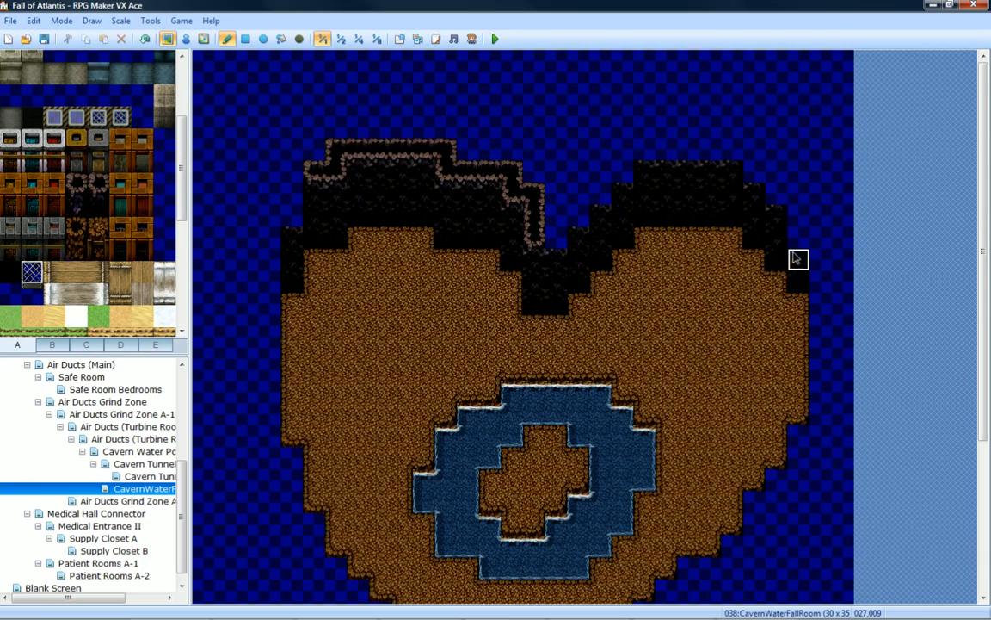
Flood-fill the empty area around the heart-shaped cavern with the black, rocky-edged ceiling tile.
scroll(809, 233, down, 3)
scroll(434, 331, up, 3)
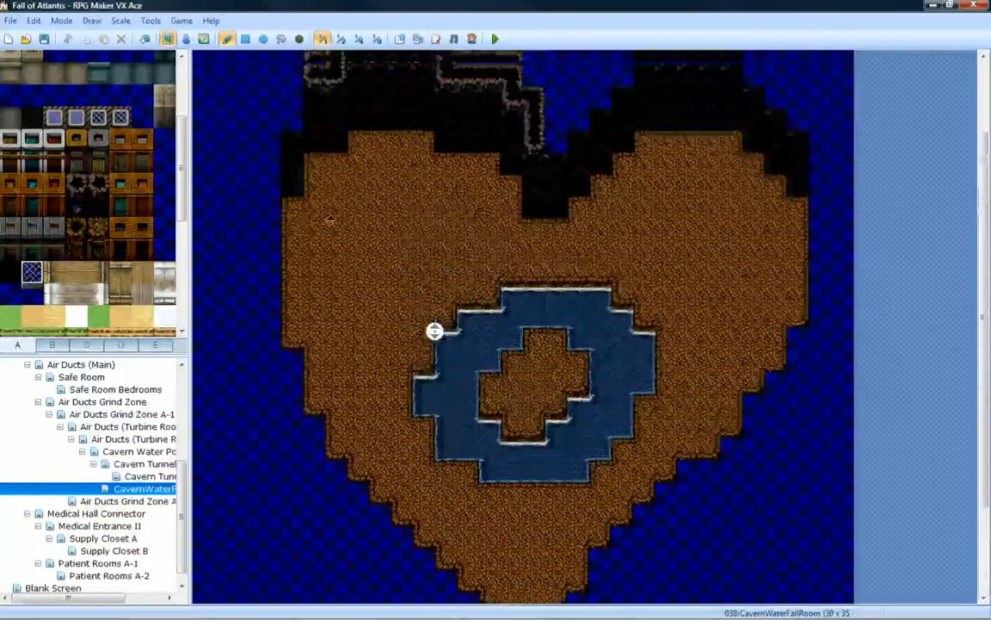
click(281, 39)
click(268, 104)
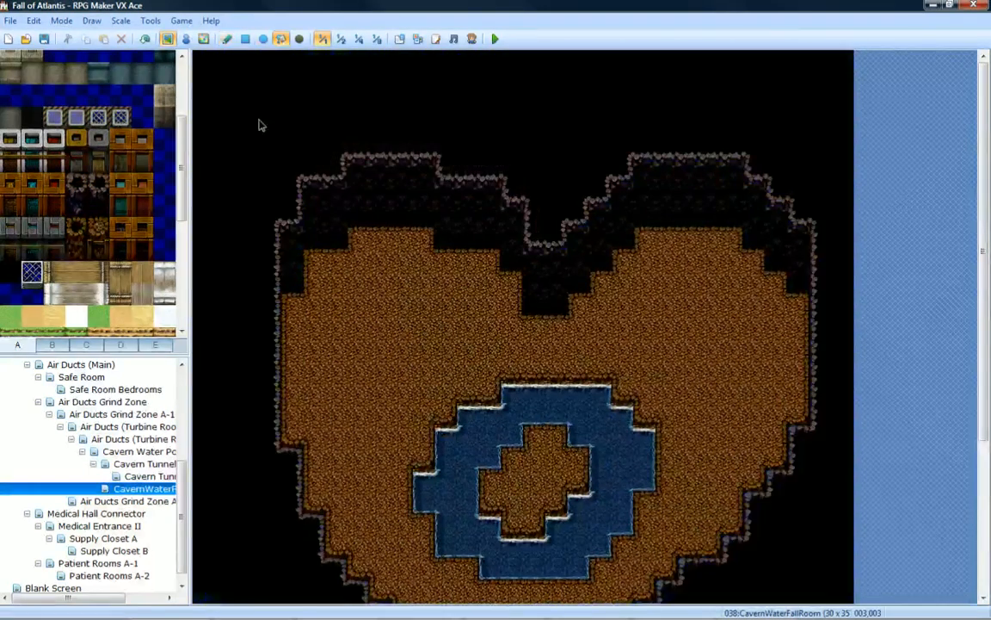
Try to flood-fill the heart-shaped floor with the brown ground tile without its dark edge border.
scroll(317, 129, down, 3)
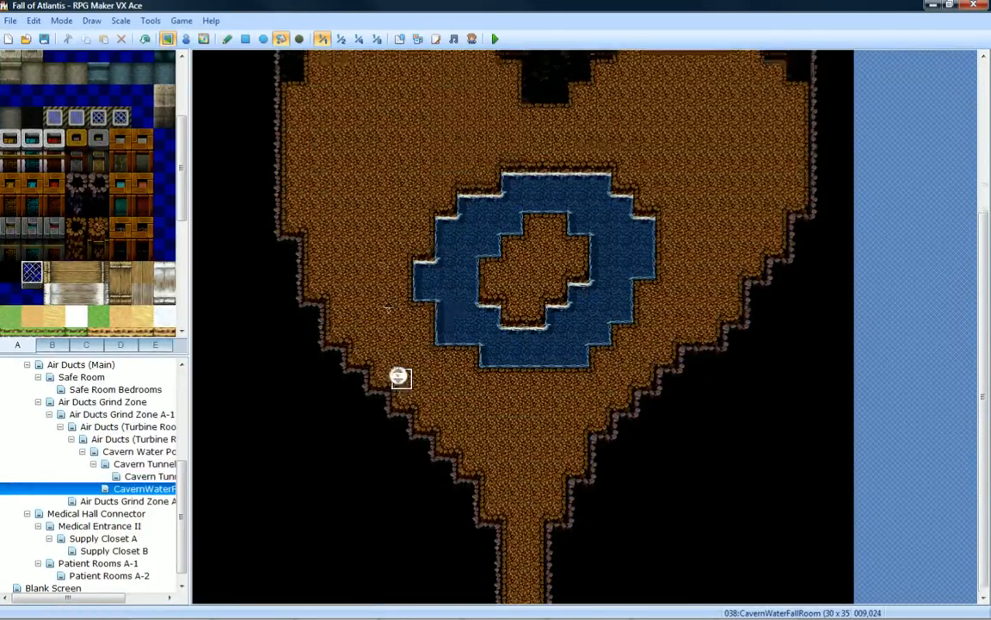
scroll(387, 327, up, 2)
middle_click(385, 295)
middle_click(365, 350)
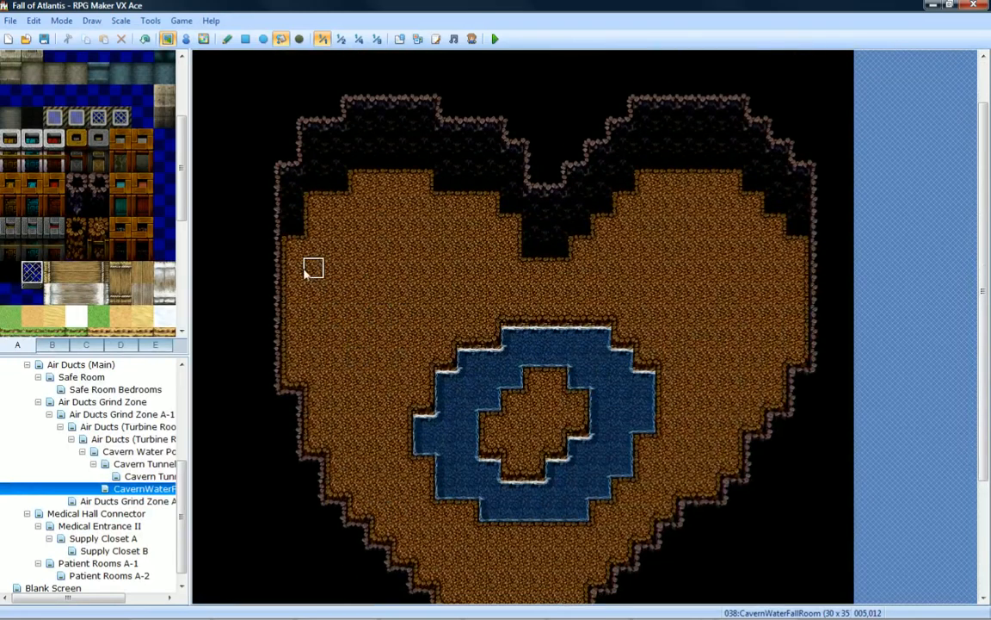
shift+click(292, 264)
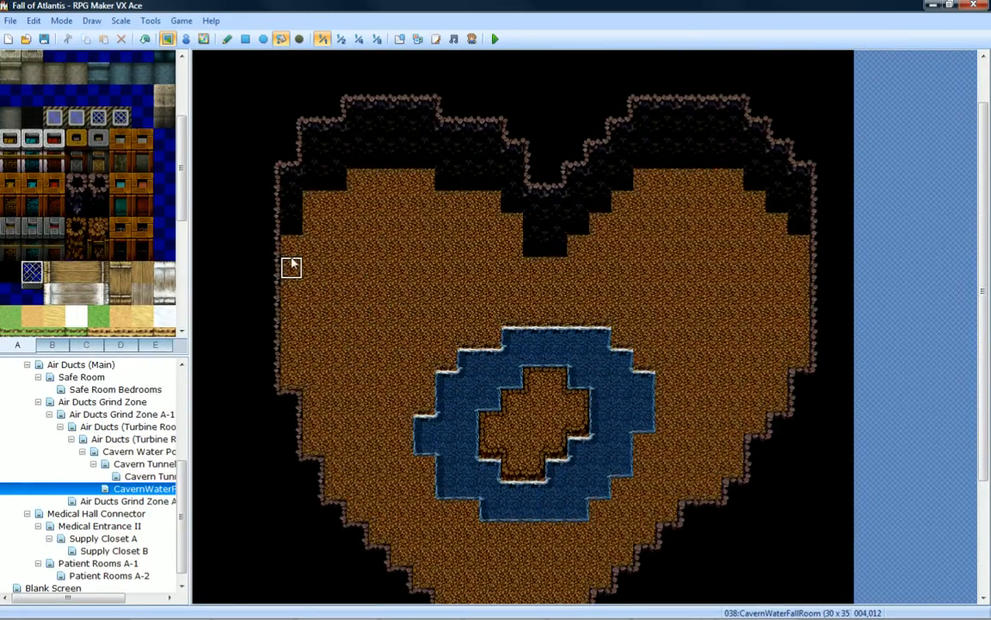
click(227, 39)
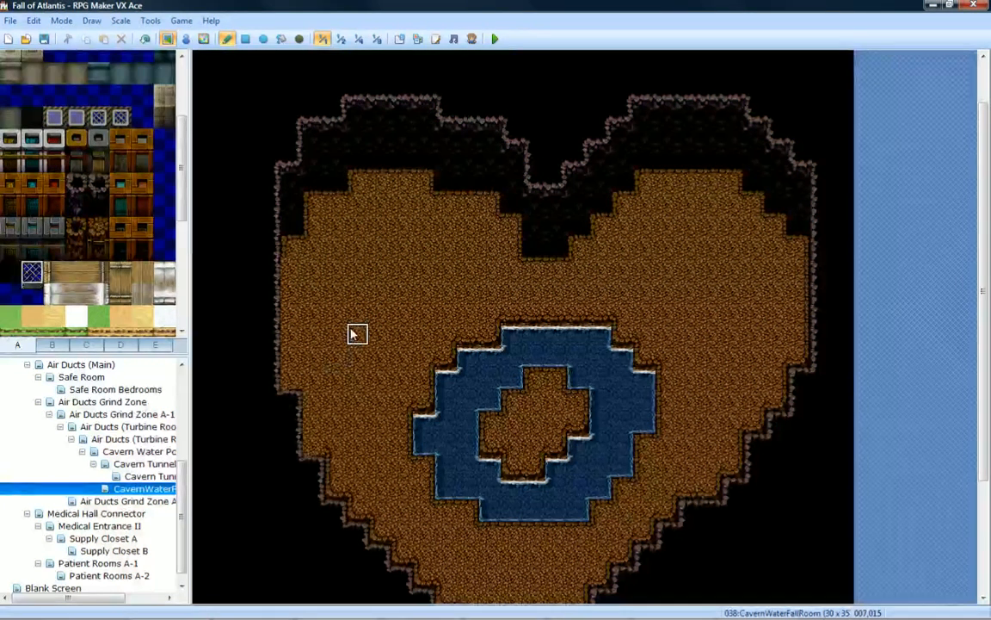
Examine the CavernWaterFallRoom layout, from the north walls and notch across the ring-shaped pool to the southern passage.
scroll(327, 297, down, 3)
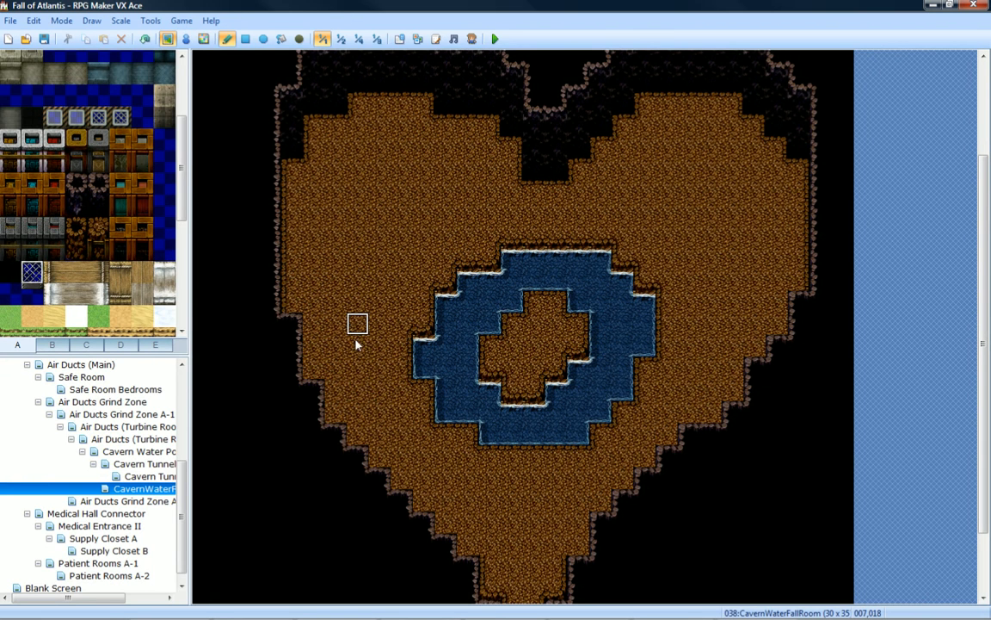
scroll(357, 324, down, 2)
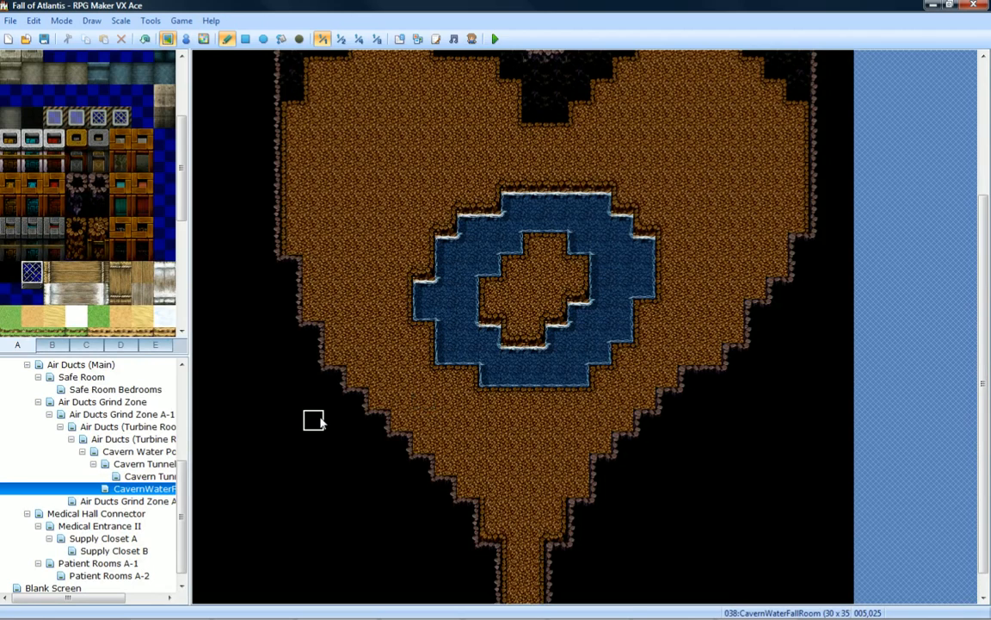
scroll(379, 440, up, 5)
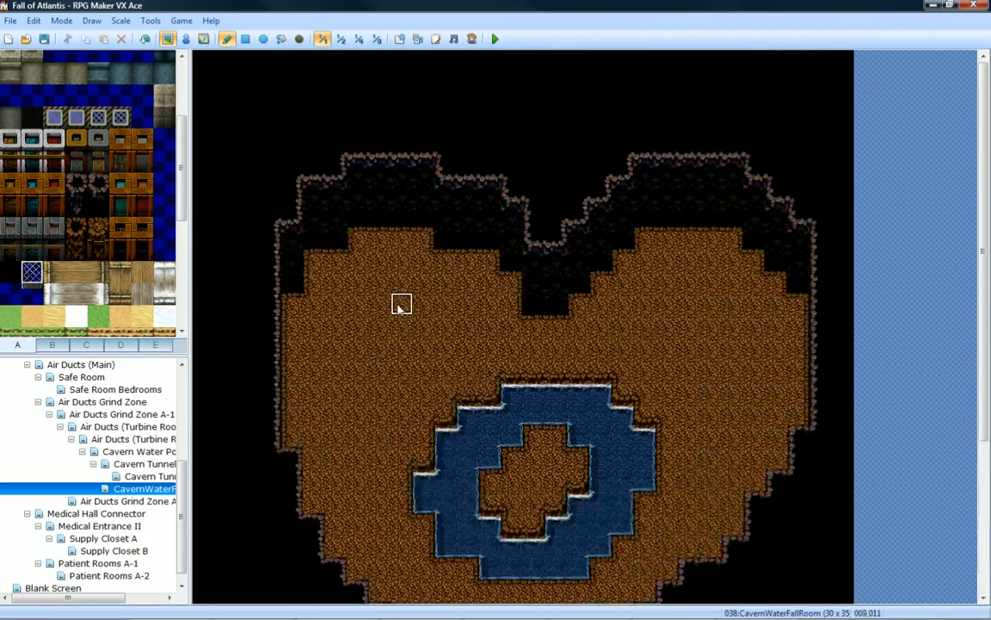
scroll(398, 308, down, 2)
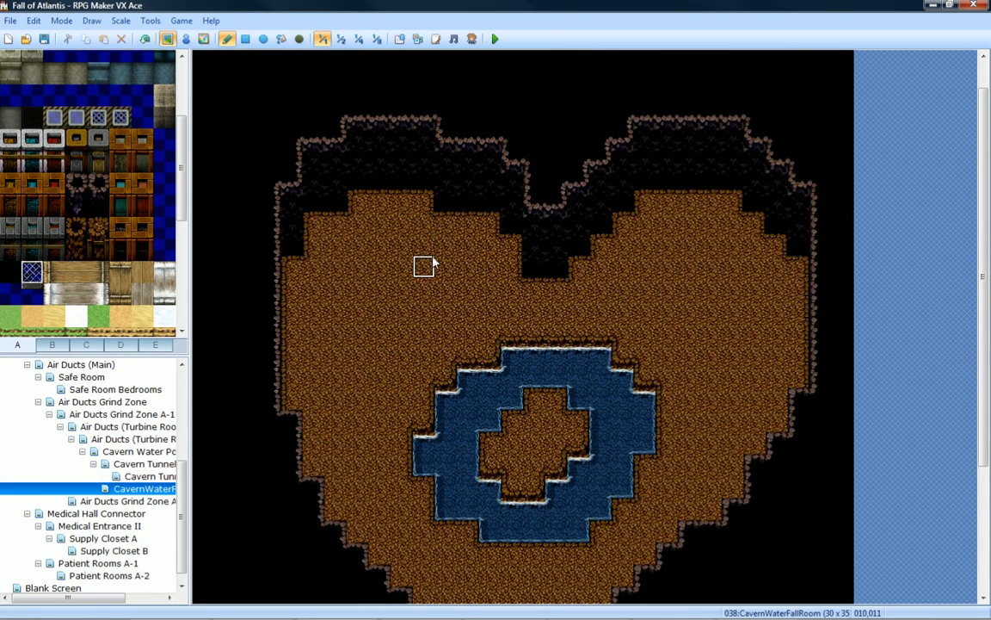
scroll(444, 258, down, 2)
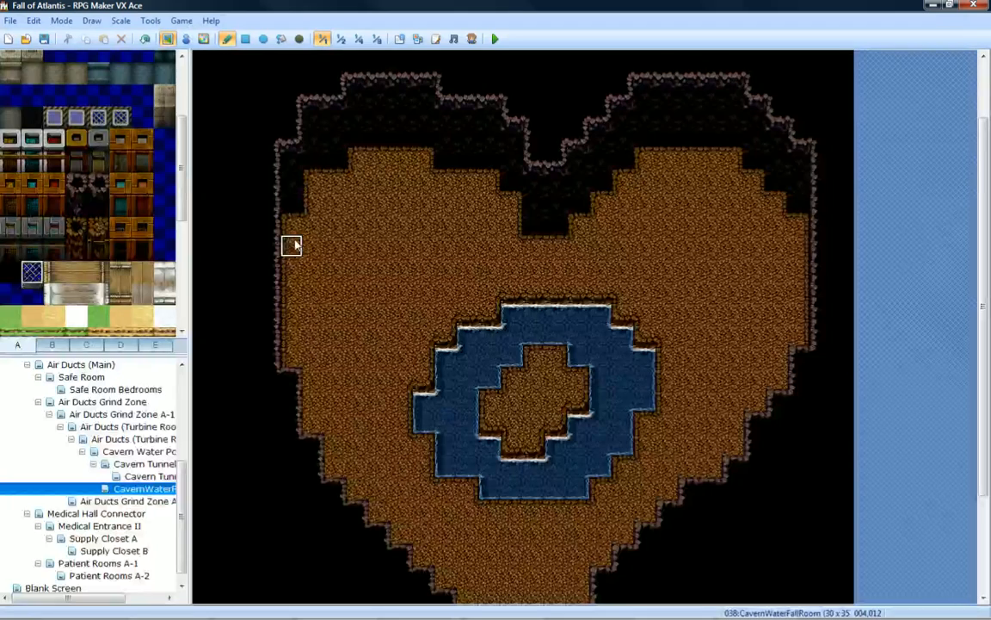
scroll(404, 228, down, 2)
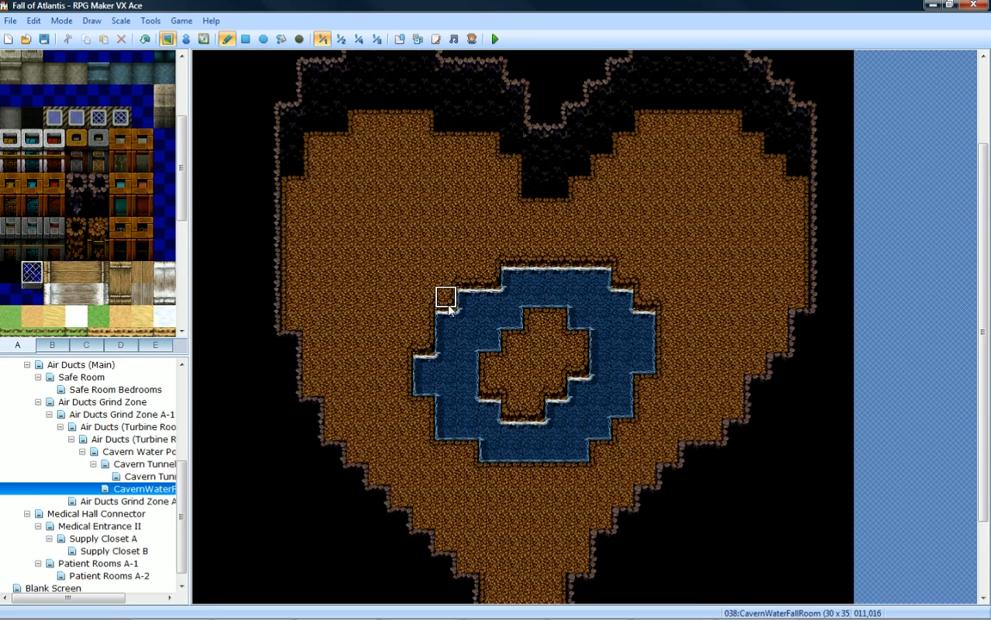
click(518, 279)
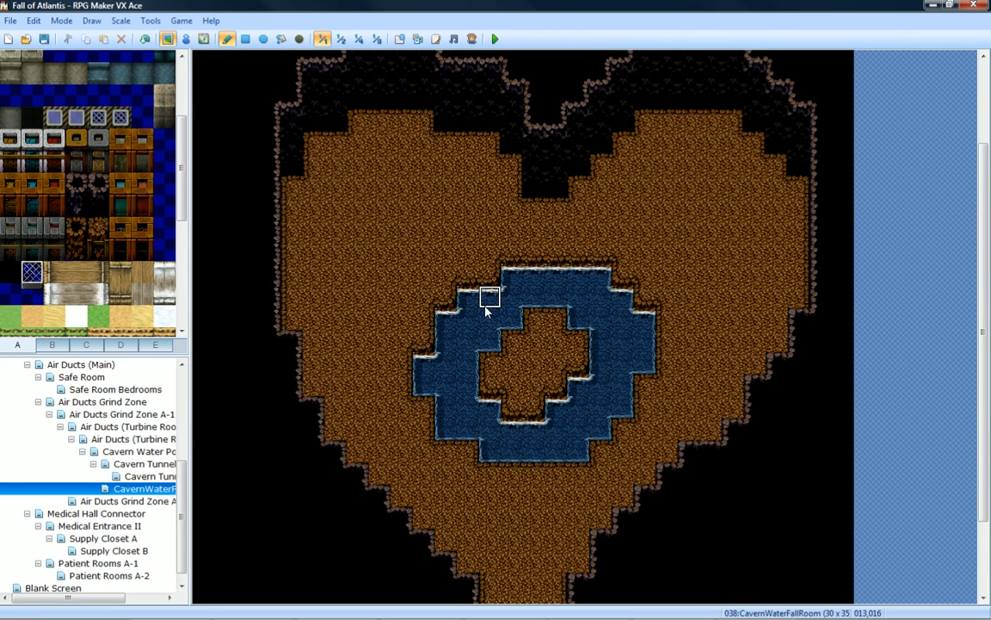
scroll(504, 303, down, 1)
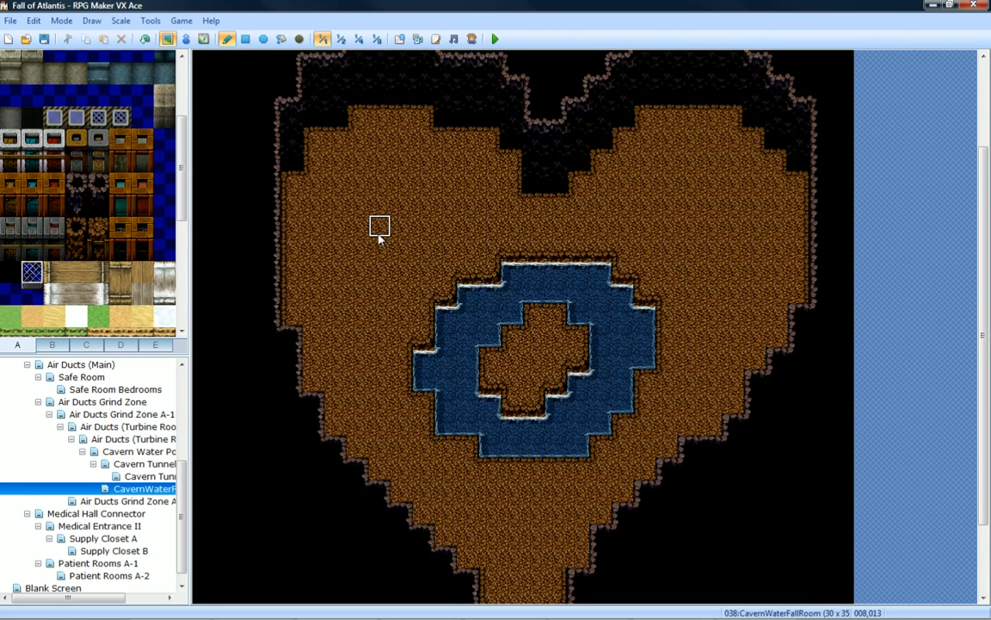
right_drag(378, 234, 651, 466)
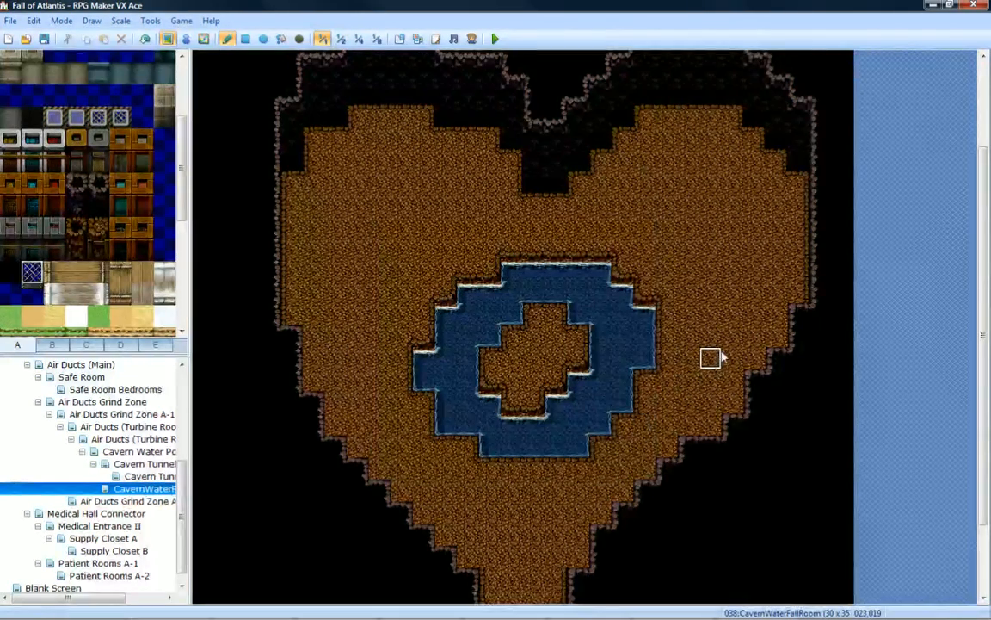
scroll(710, 359, down, 3)
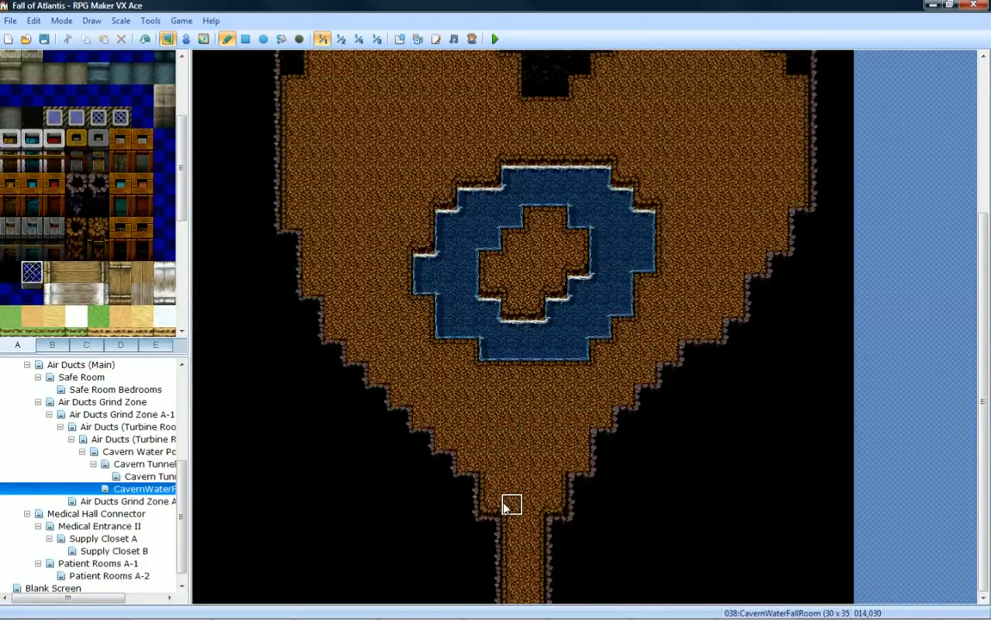
scroll(533, 276, up, 5)
scroll(549, 314, down, 5)
scroll(550, 501, up, 1)
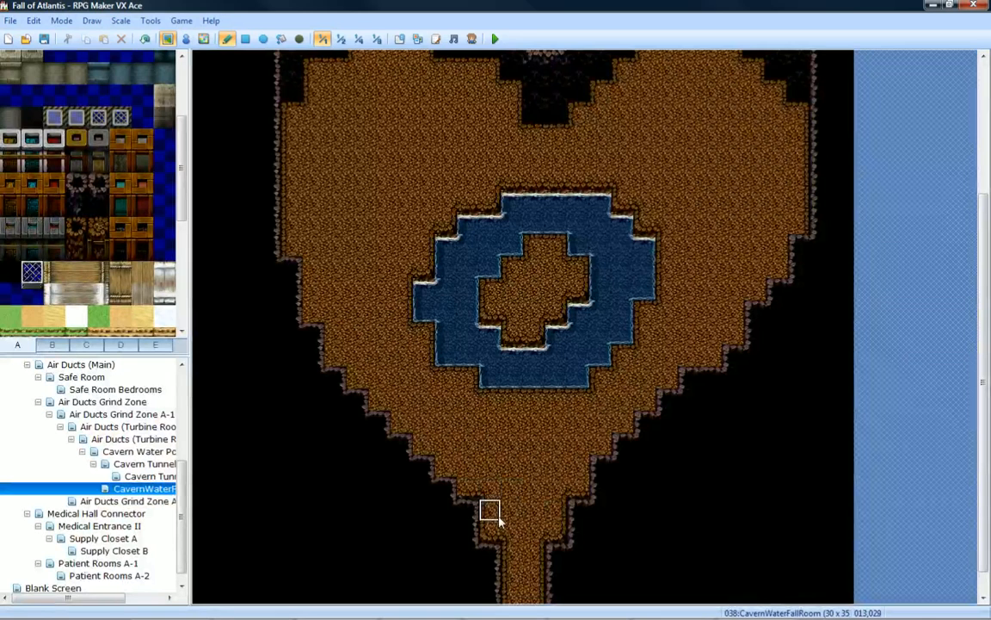
scroll(494, 510, up, 2)
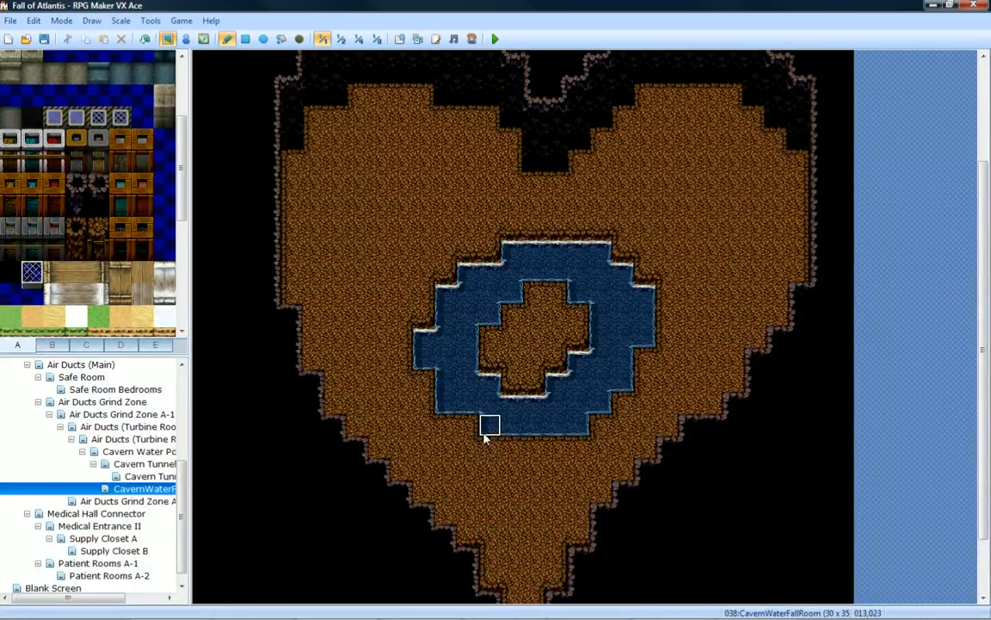
scroll(485, 430, up, 2)
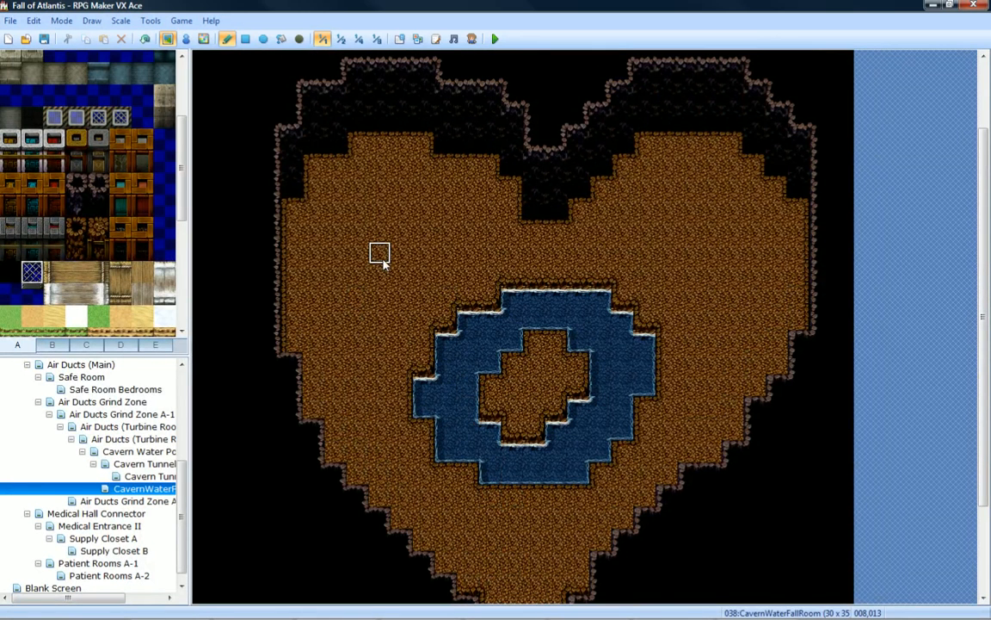
scroll(381, 258, down, 1)
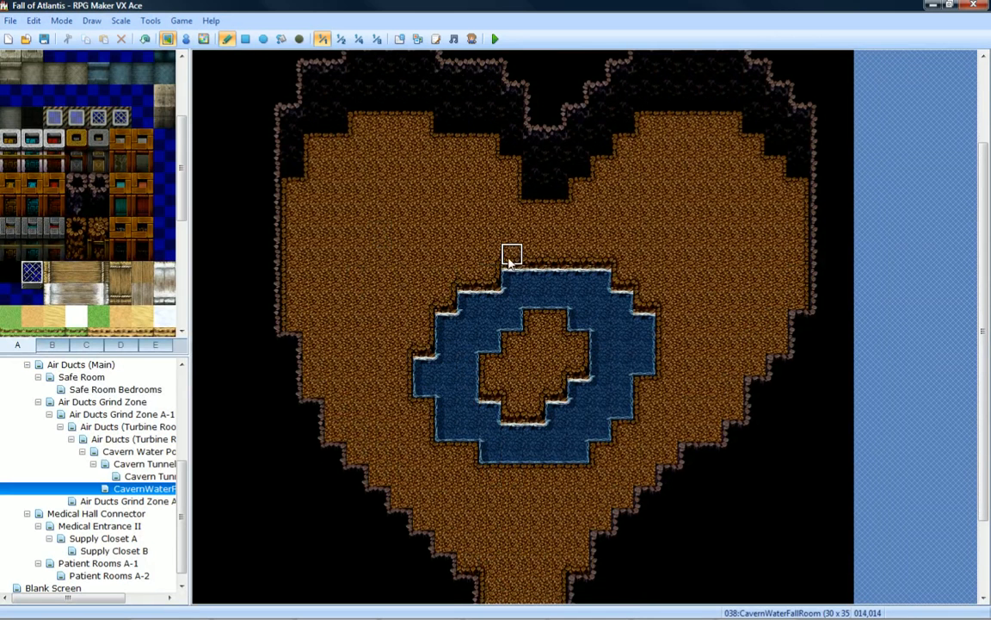
scroll(565, 343, down, 5)
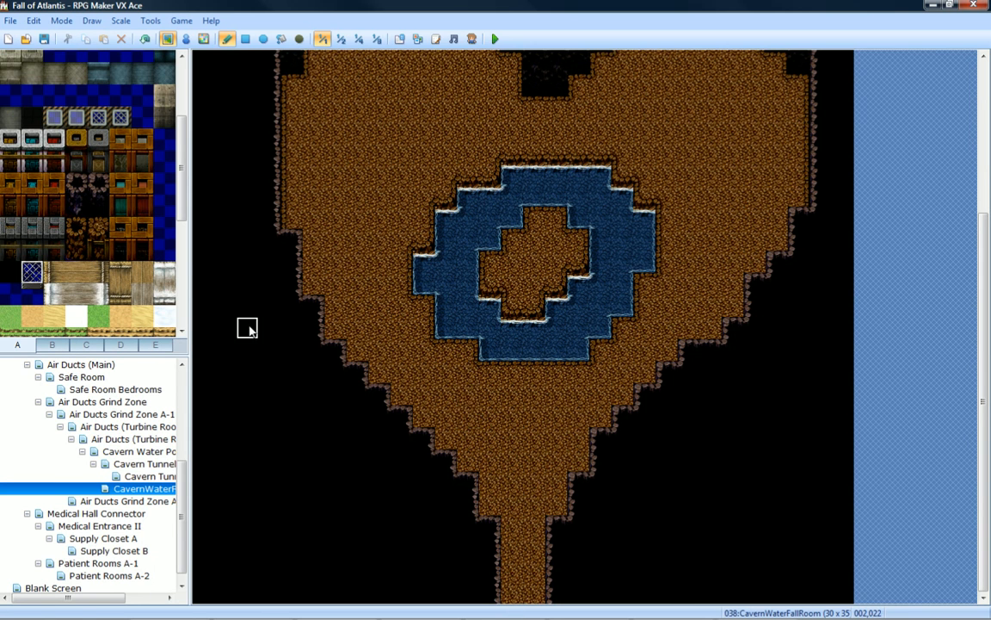
Open the Cavern Tunnel Room A-1 map.
click(138, 476)
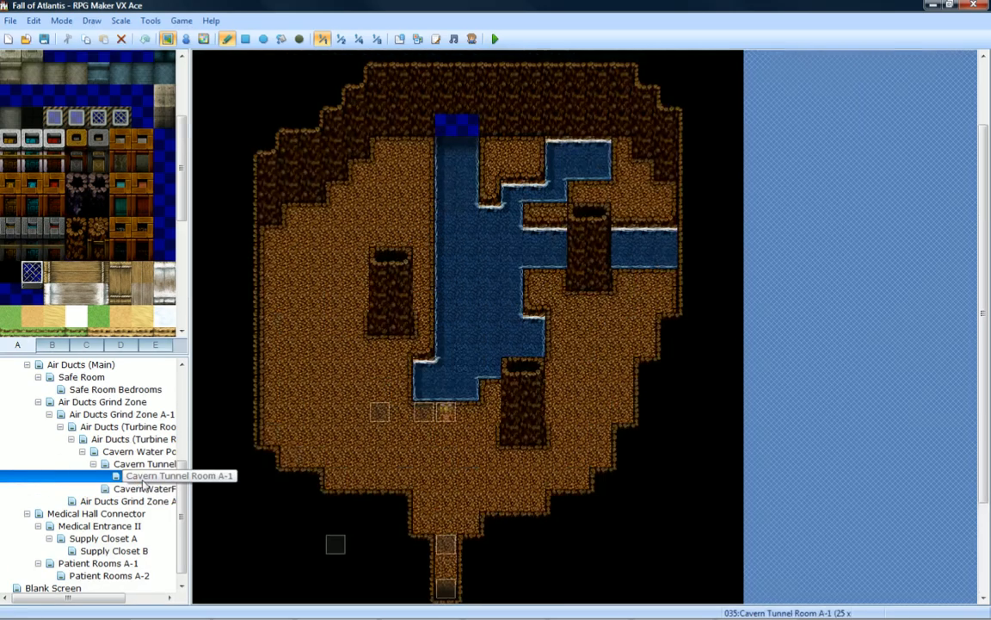